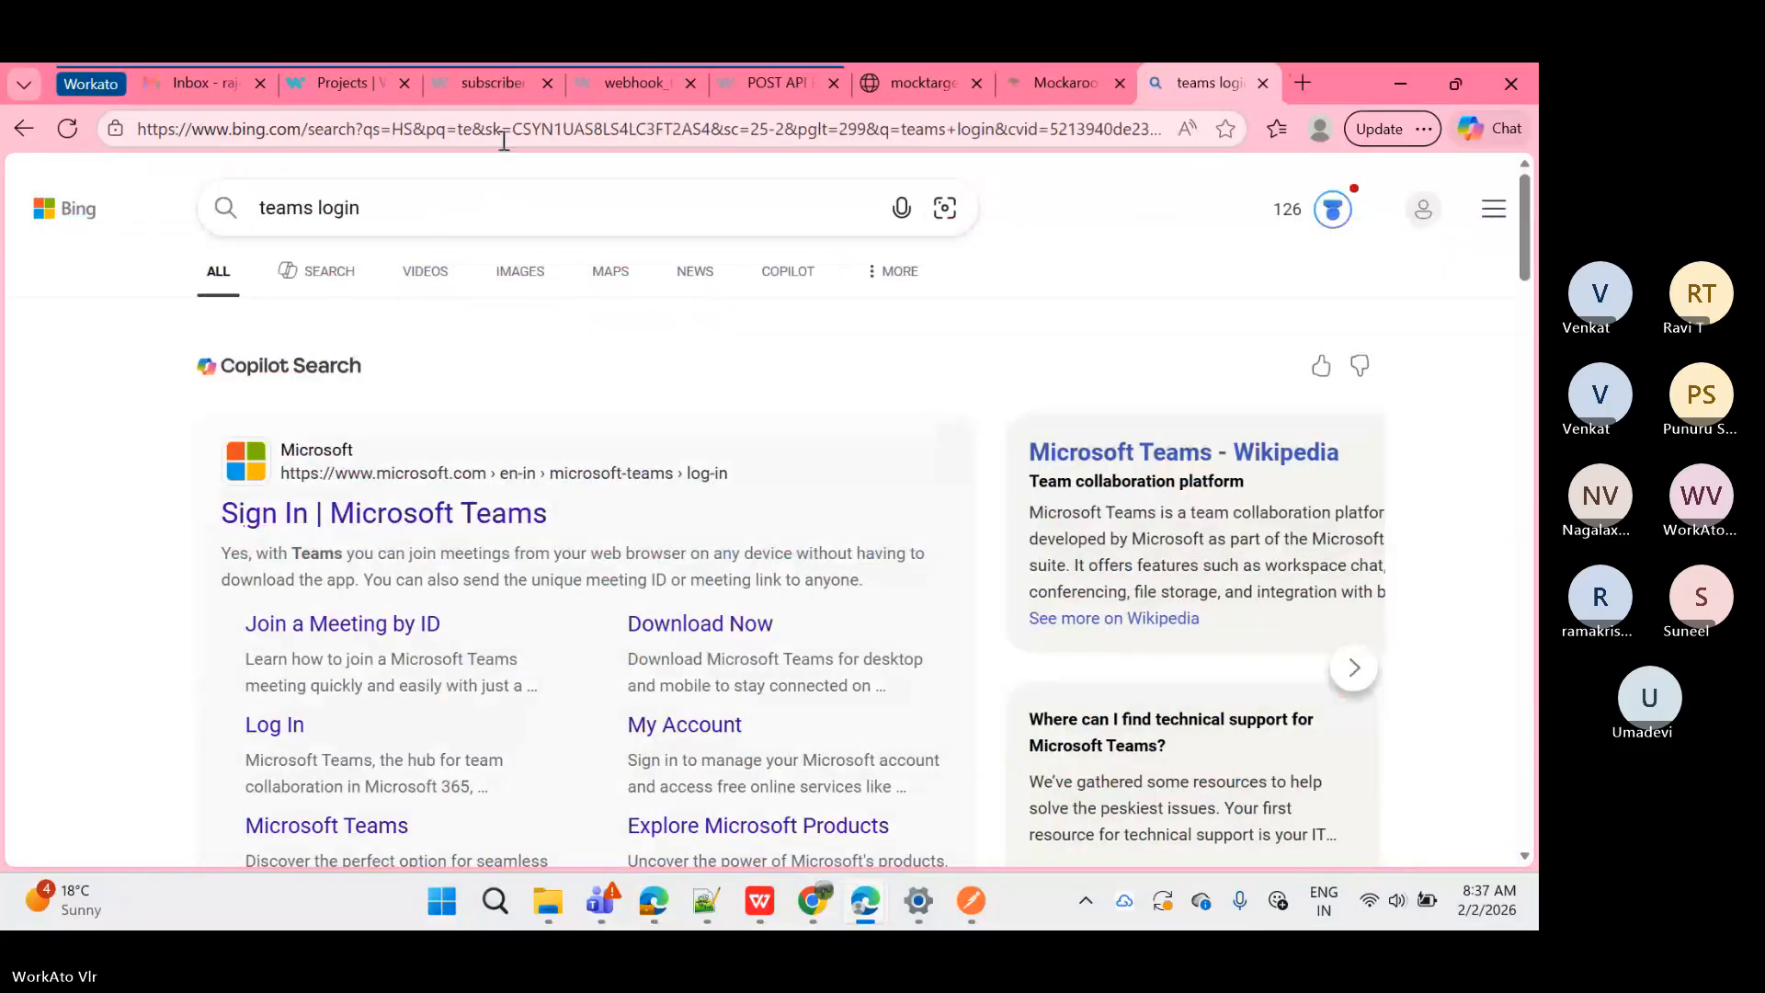
Step: Close the sign-in tab and open the empty VLR_Batch project from the Projects sidebar
click(316, 81)
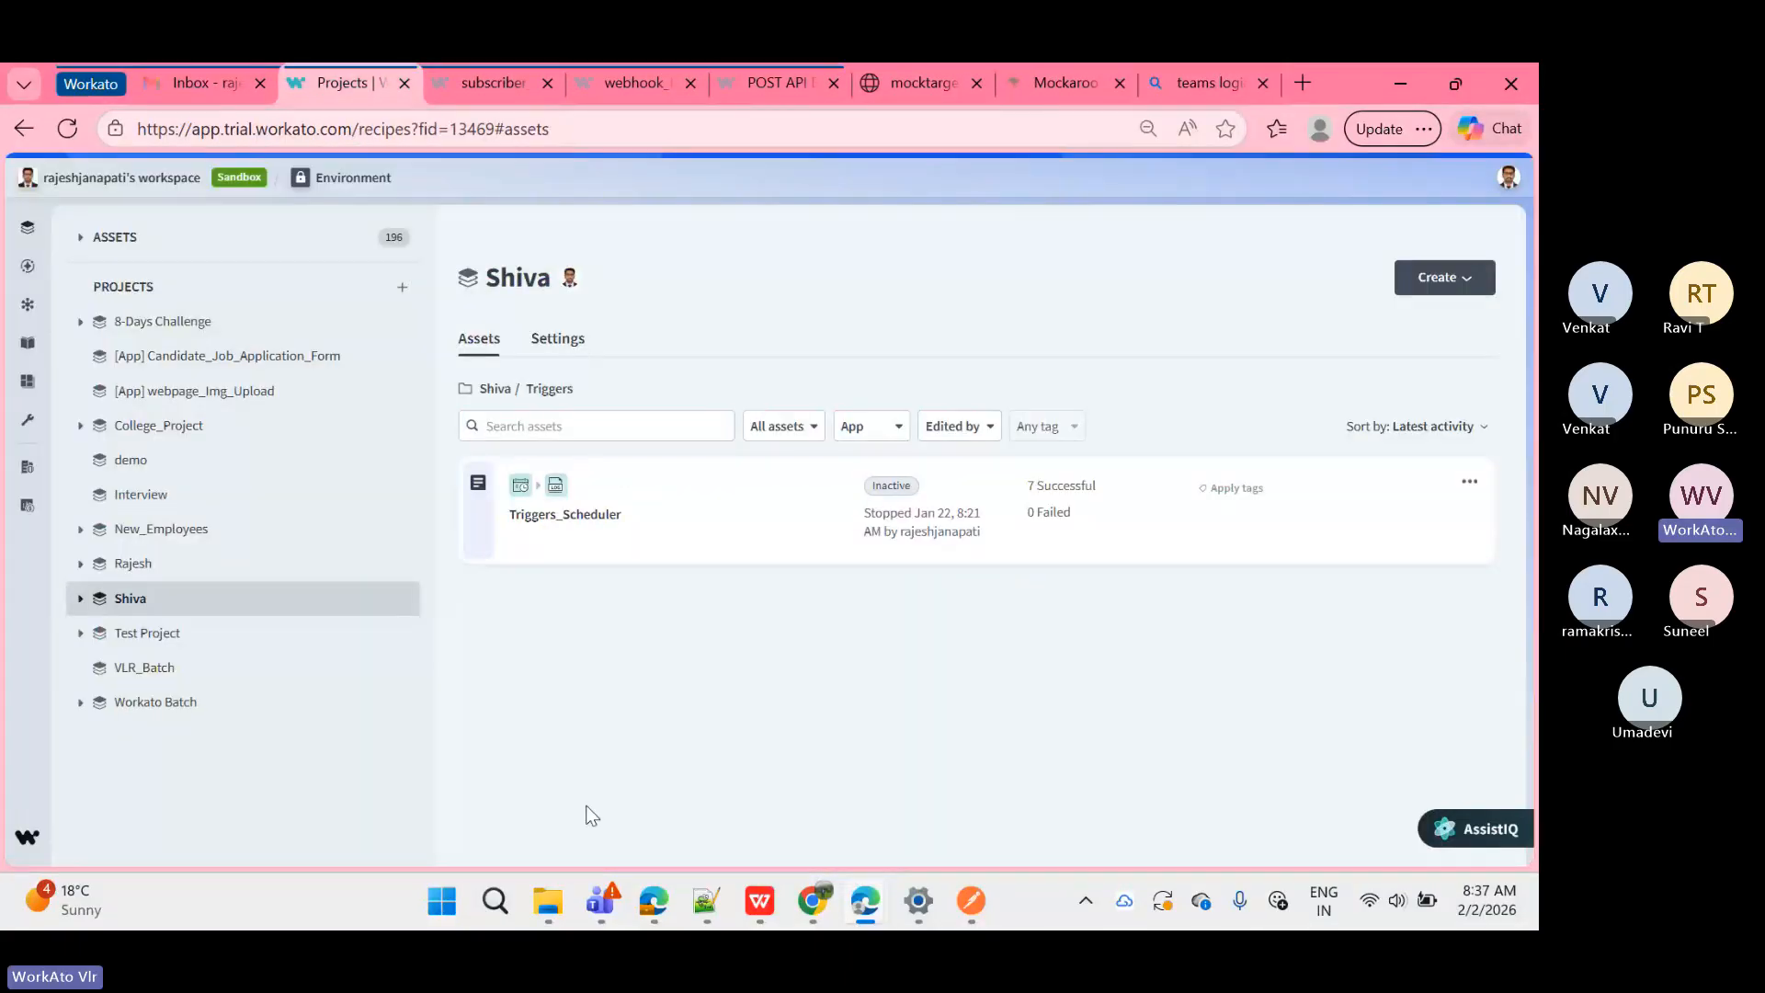
click(121, 566)
click(146, 667)
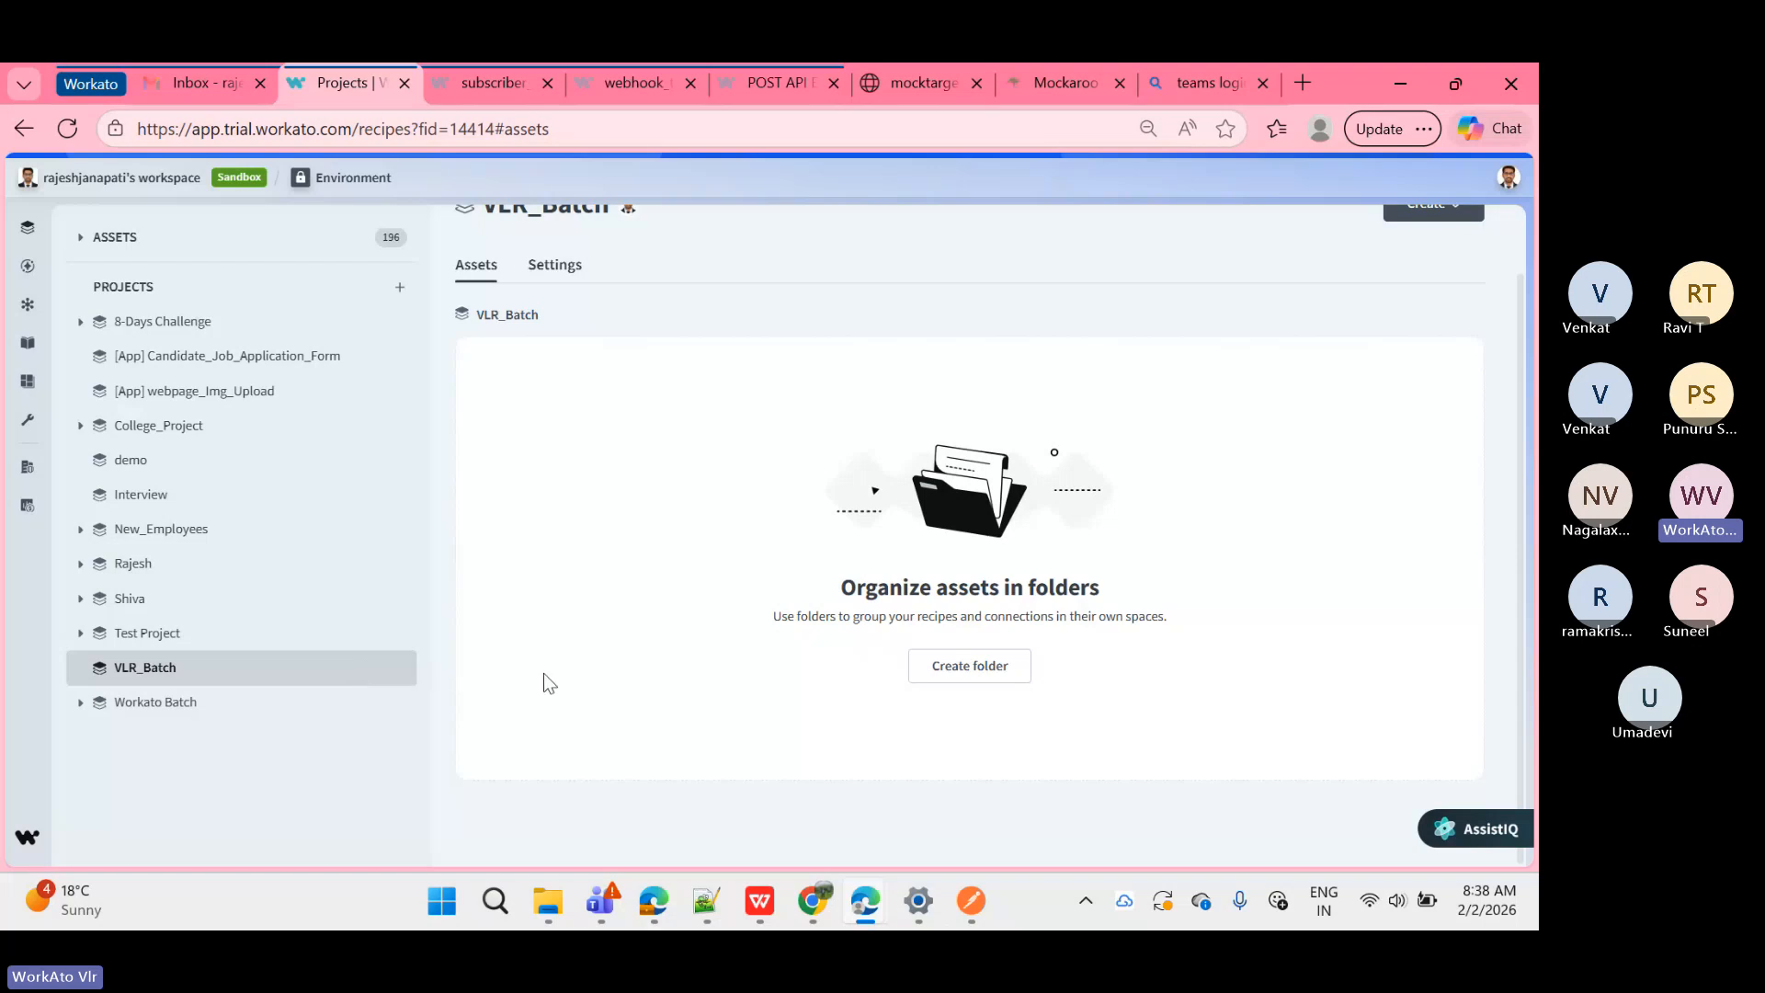
scroll(543, 681, up, 1)
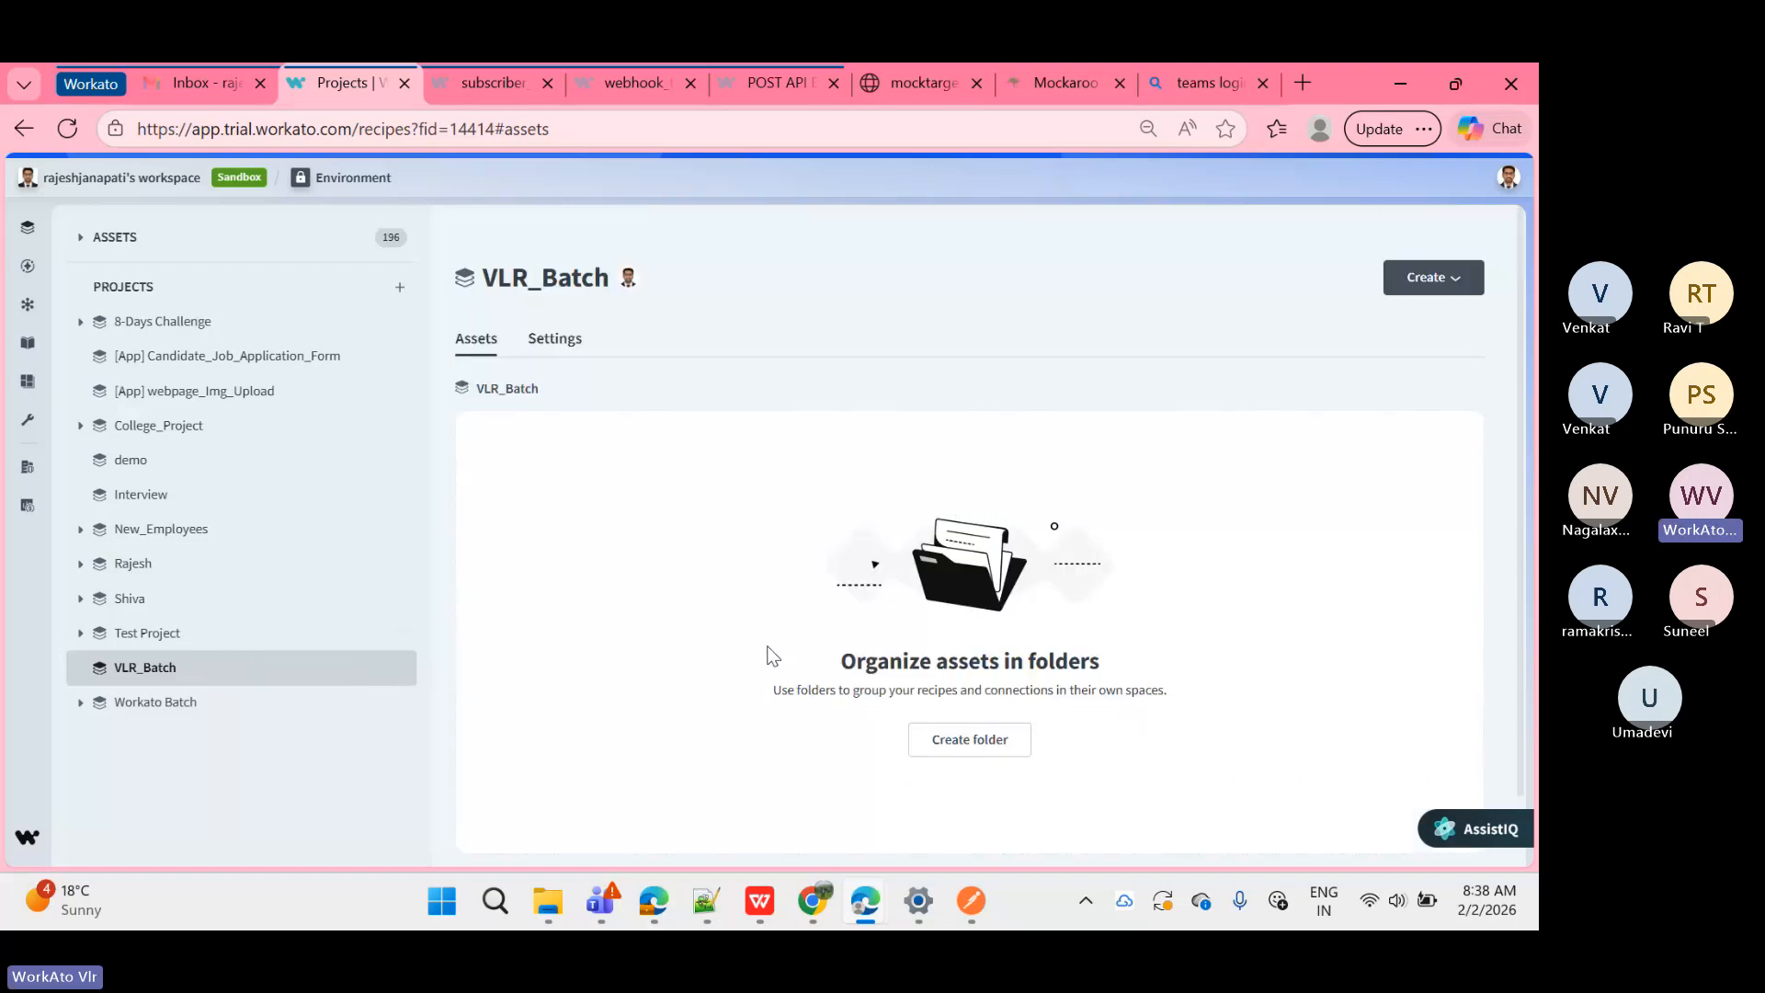
Step: In a new Notepad++ tab, type 'FINANCE | SF to DB' followed by blank lines
click(707, 906)
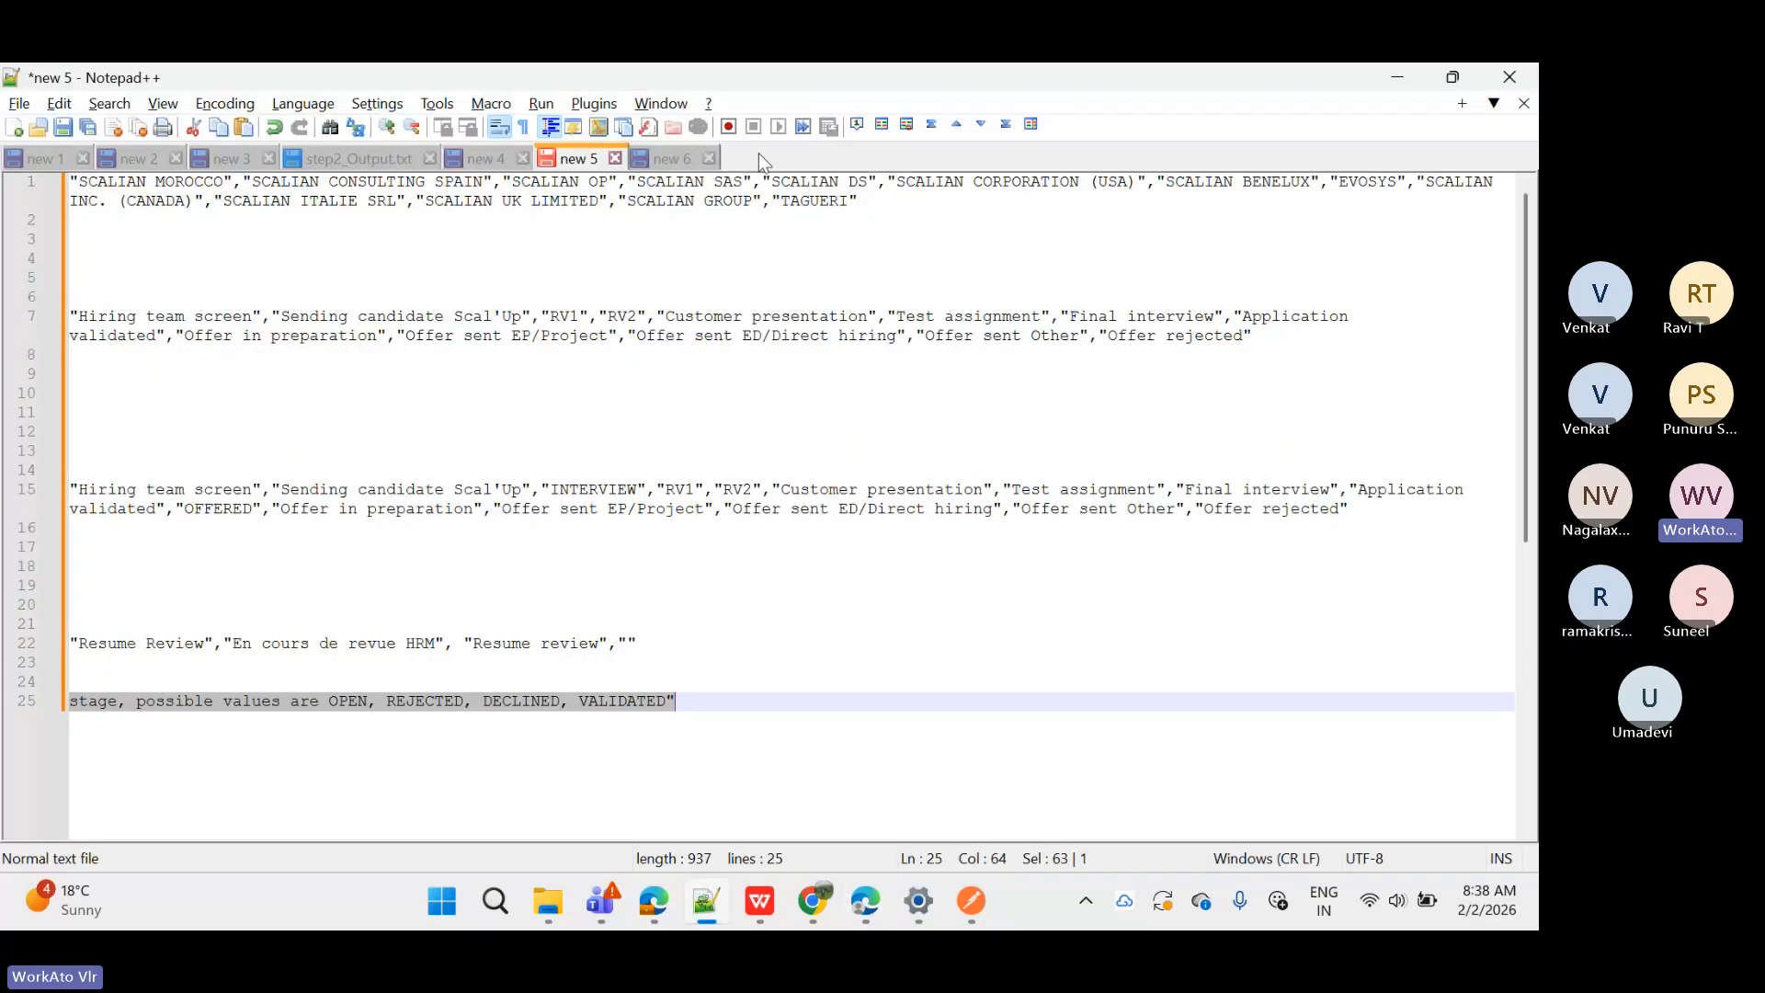
double_click(759, 153)
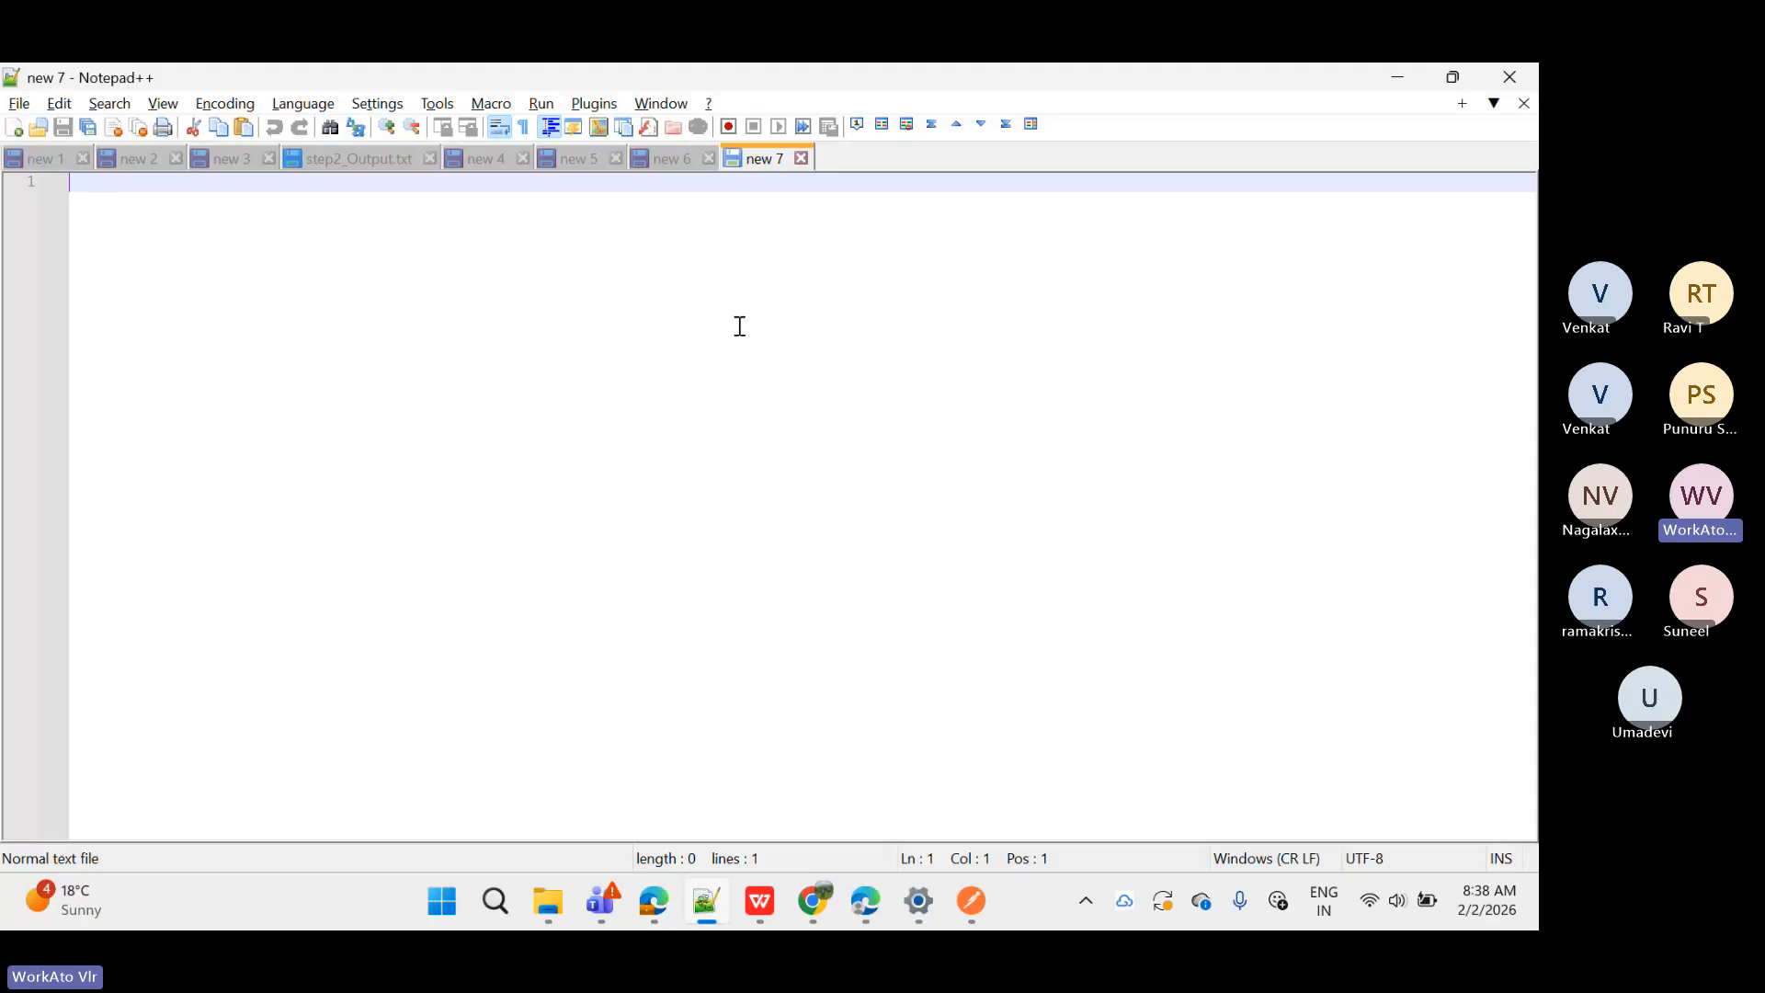
text(FINAN)
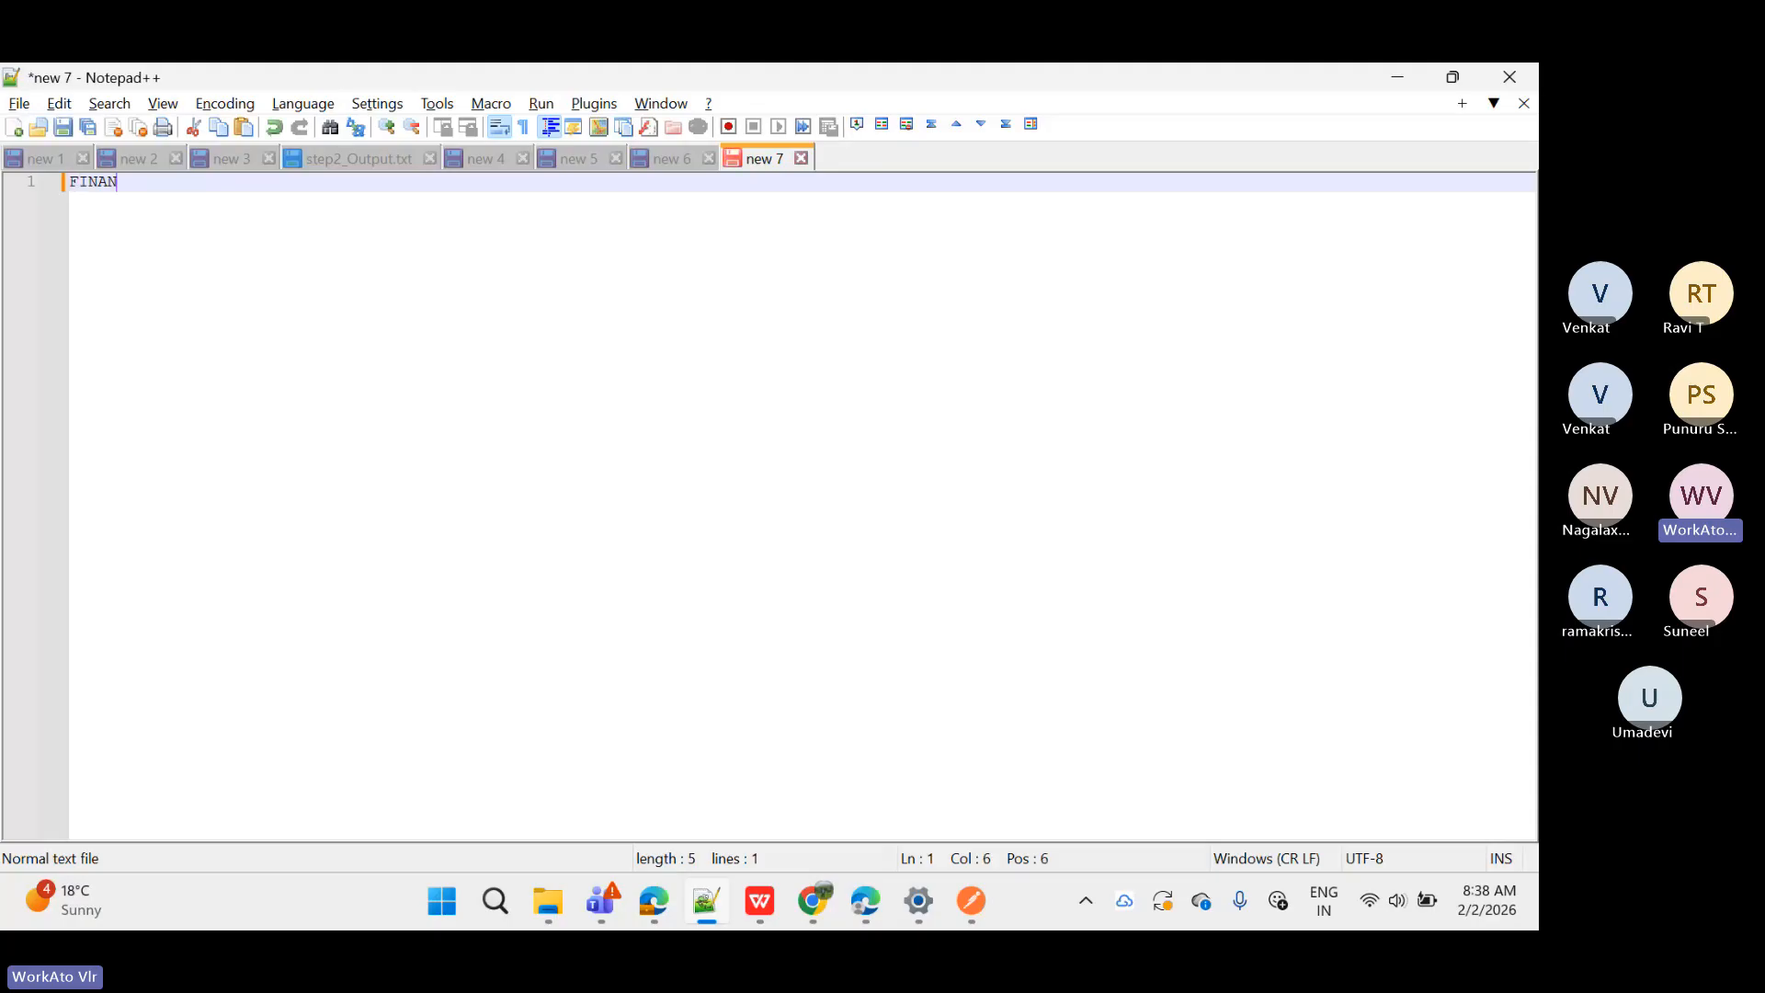
text(CE |)
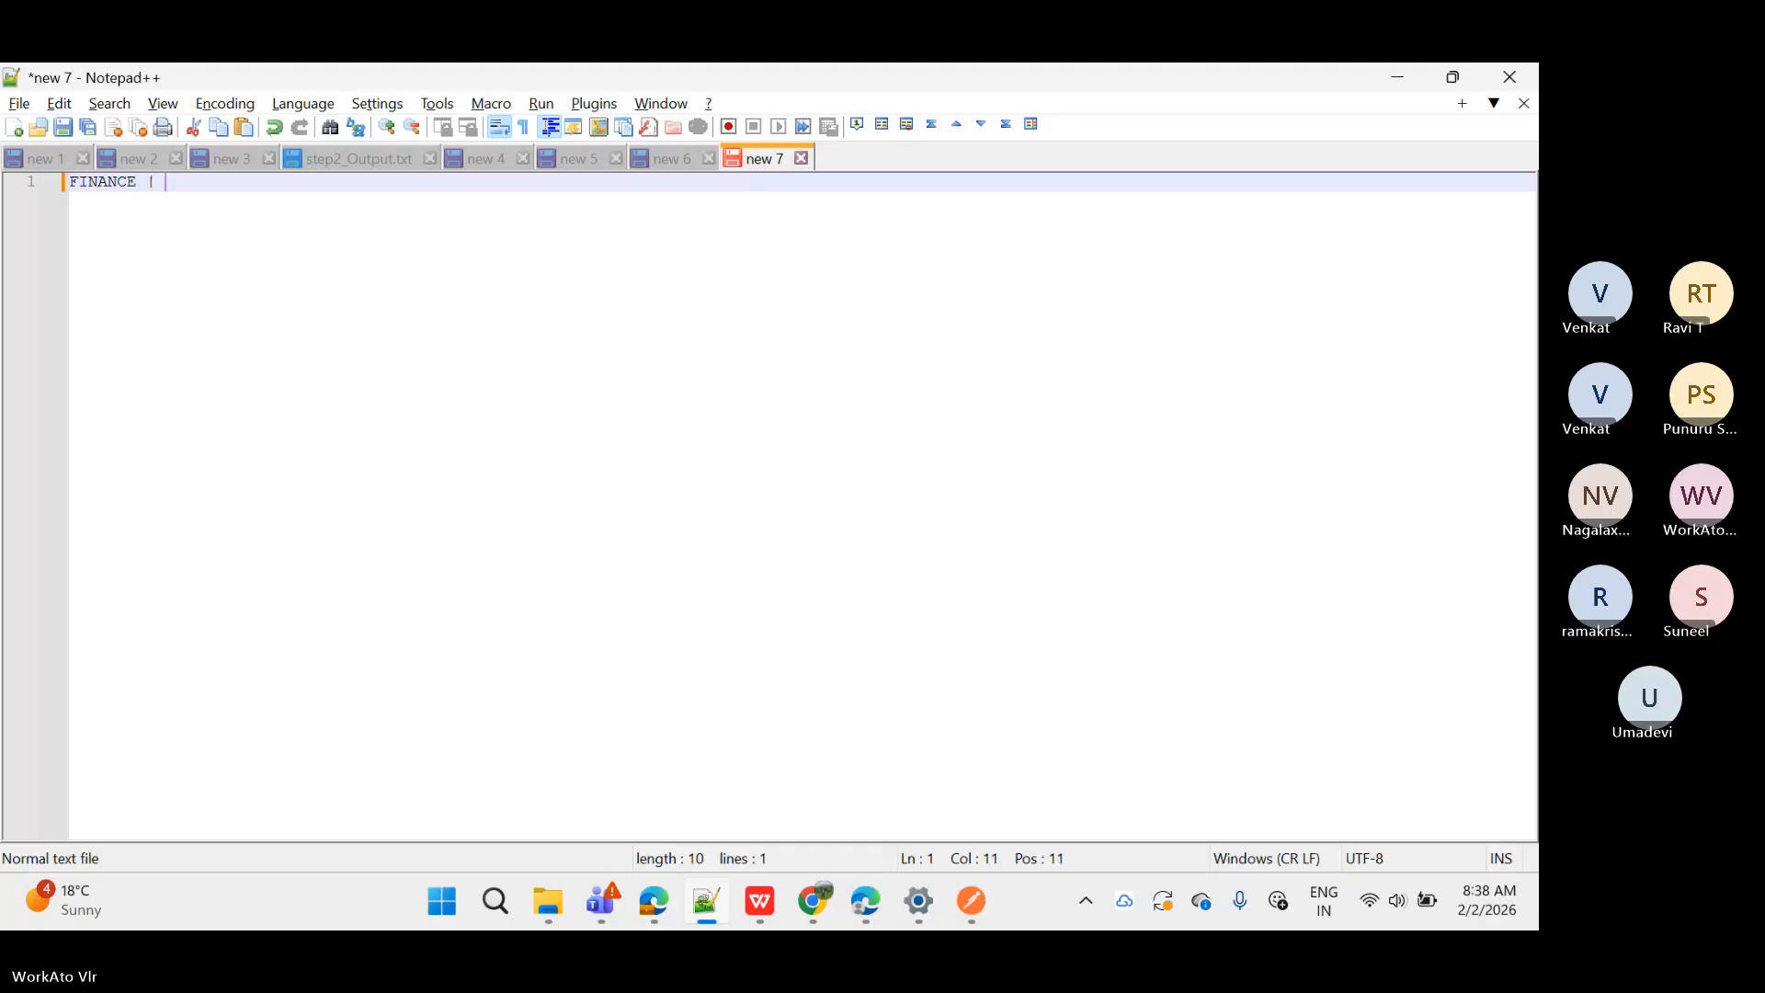
text(  SF t)
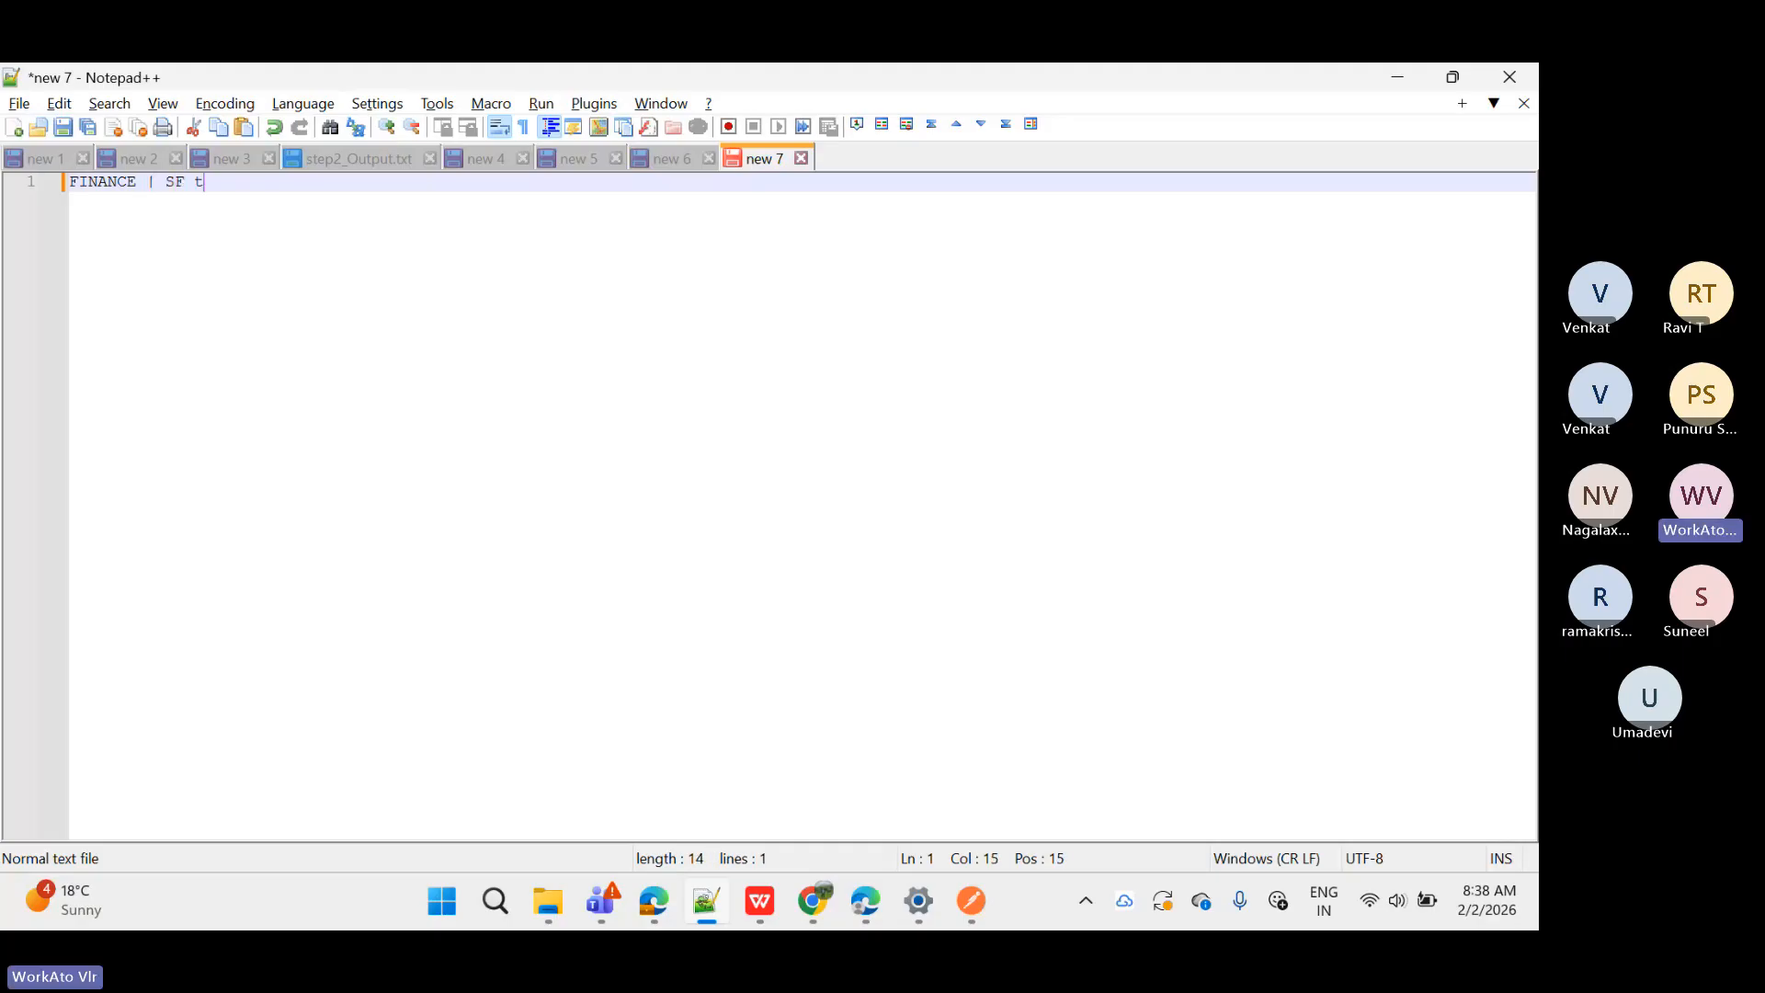
text(o DB)
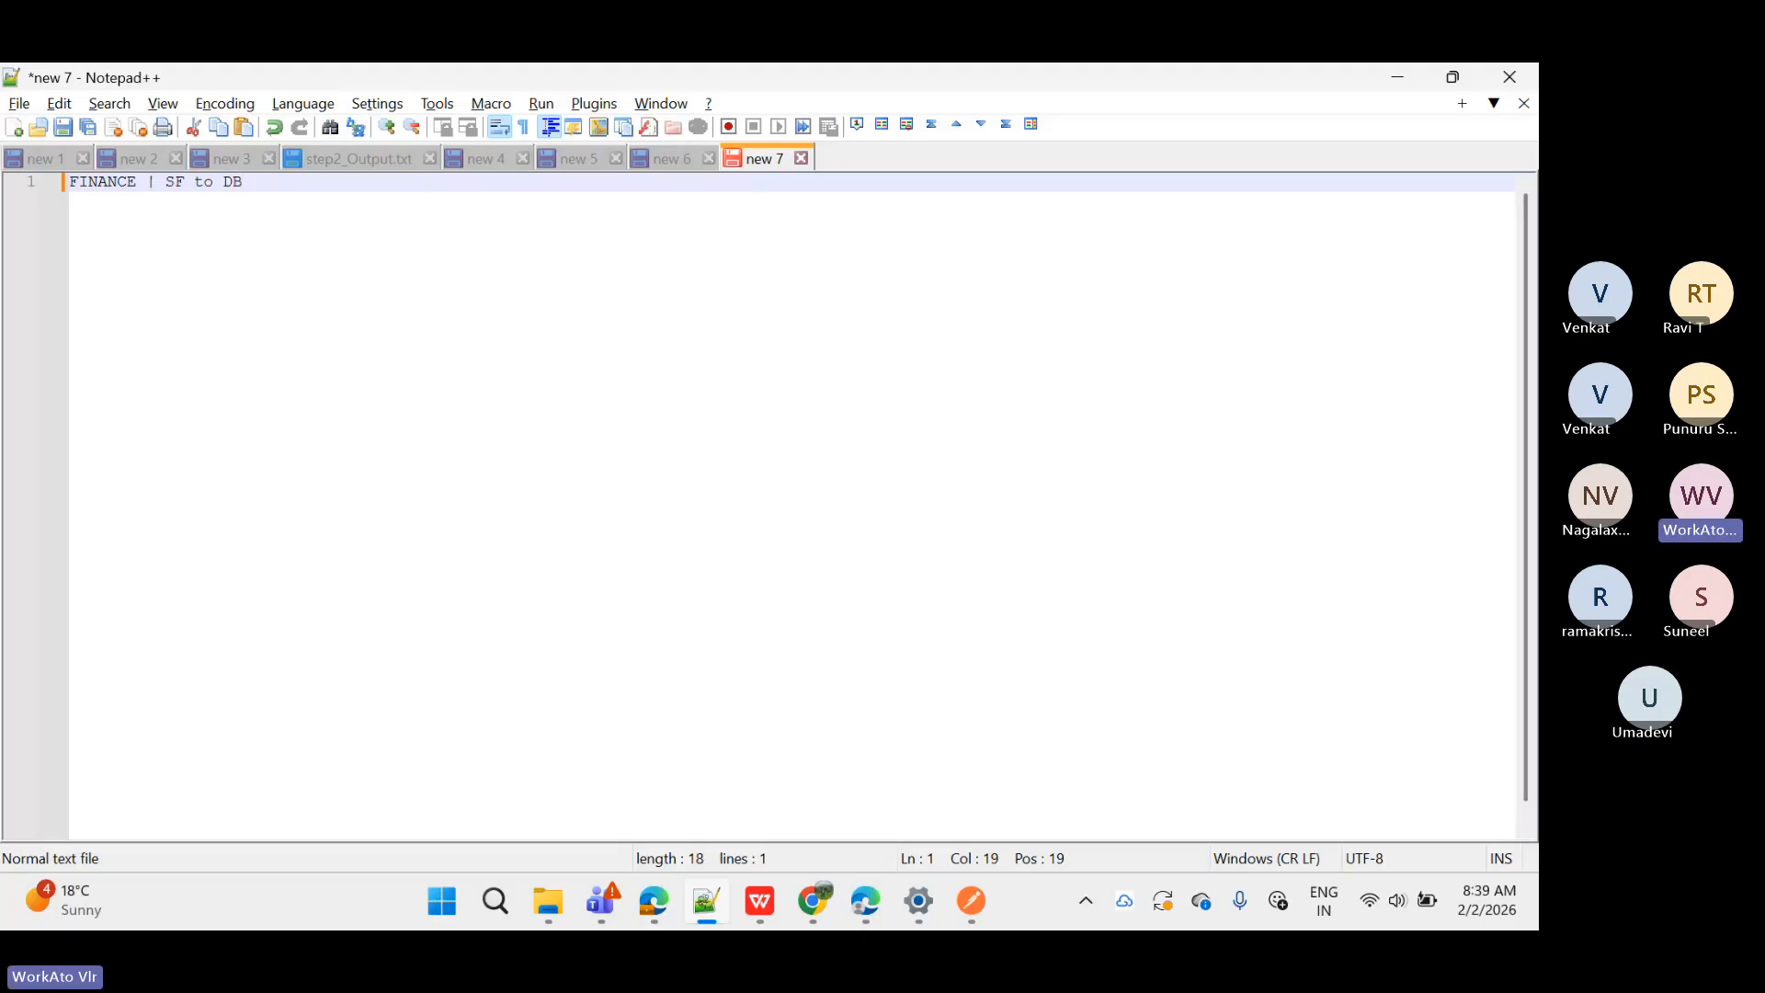
key(Return)
key(Return)
key(Return)
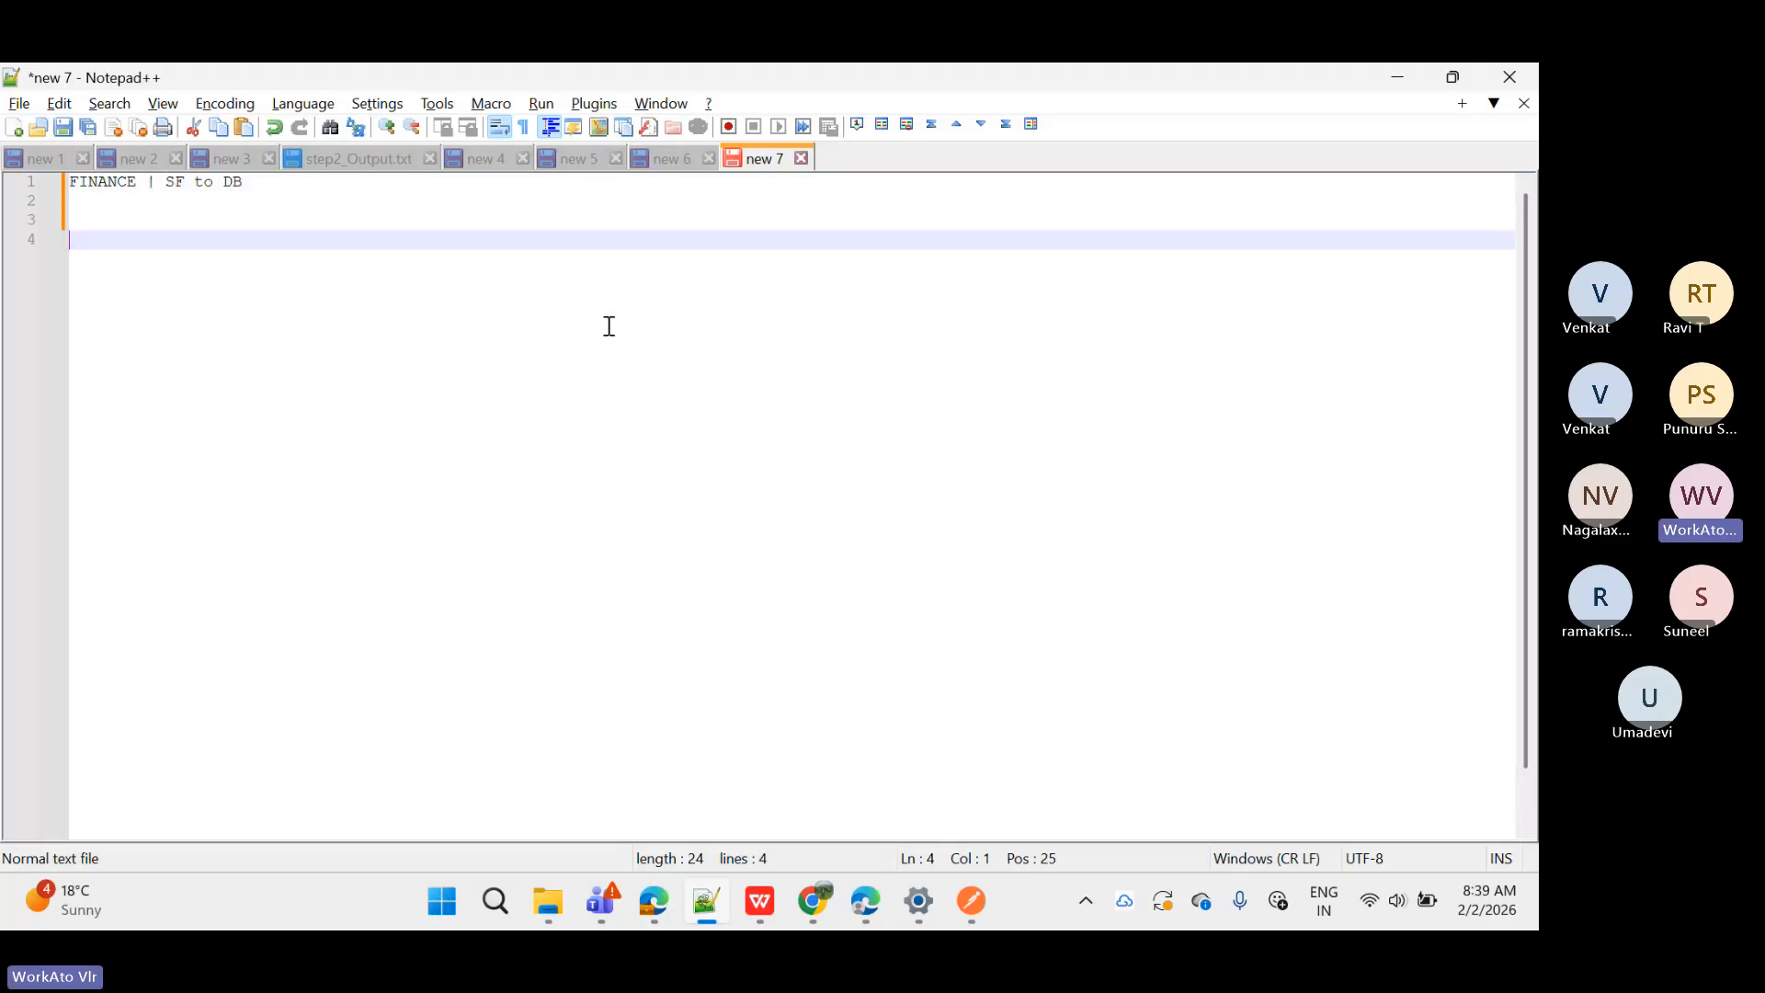
Step: Highlight the words FINANCE, SF and DB in turn, then return to empty line 4
drag(73, 181, 297, 200)
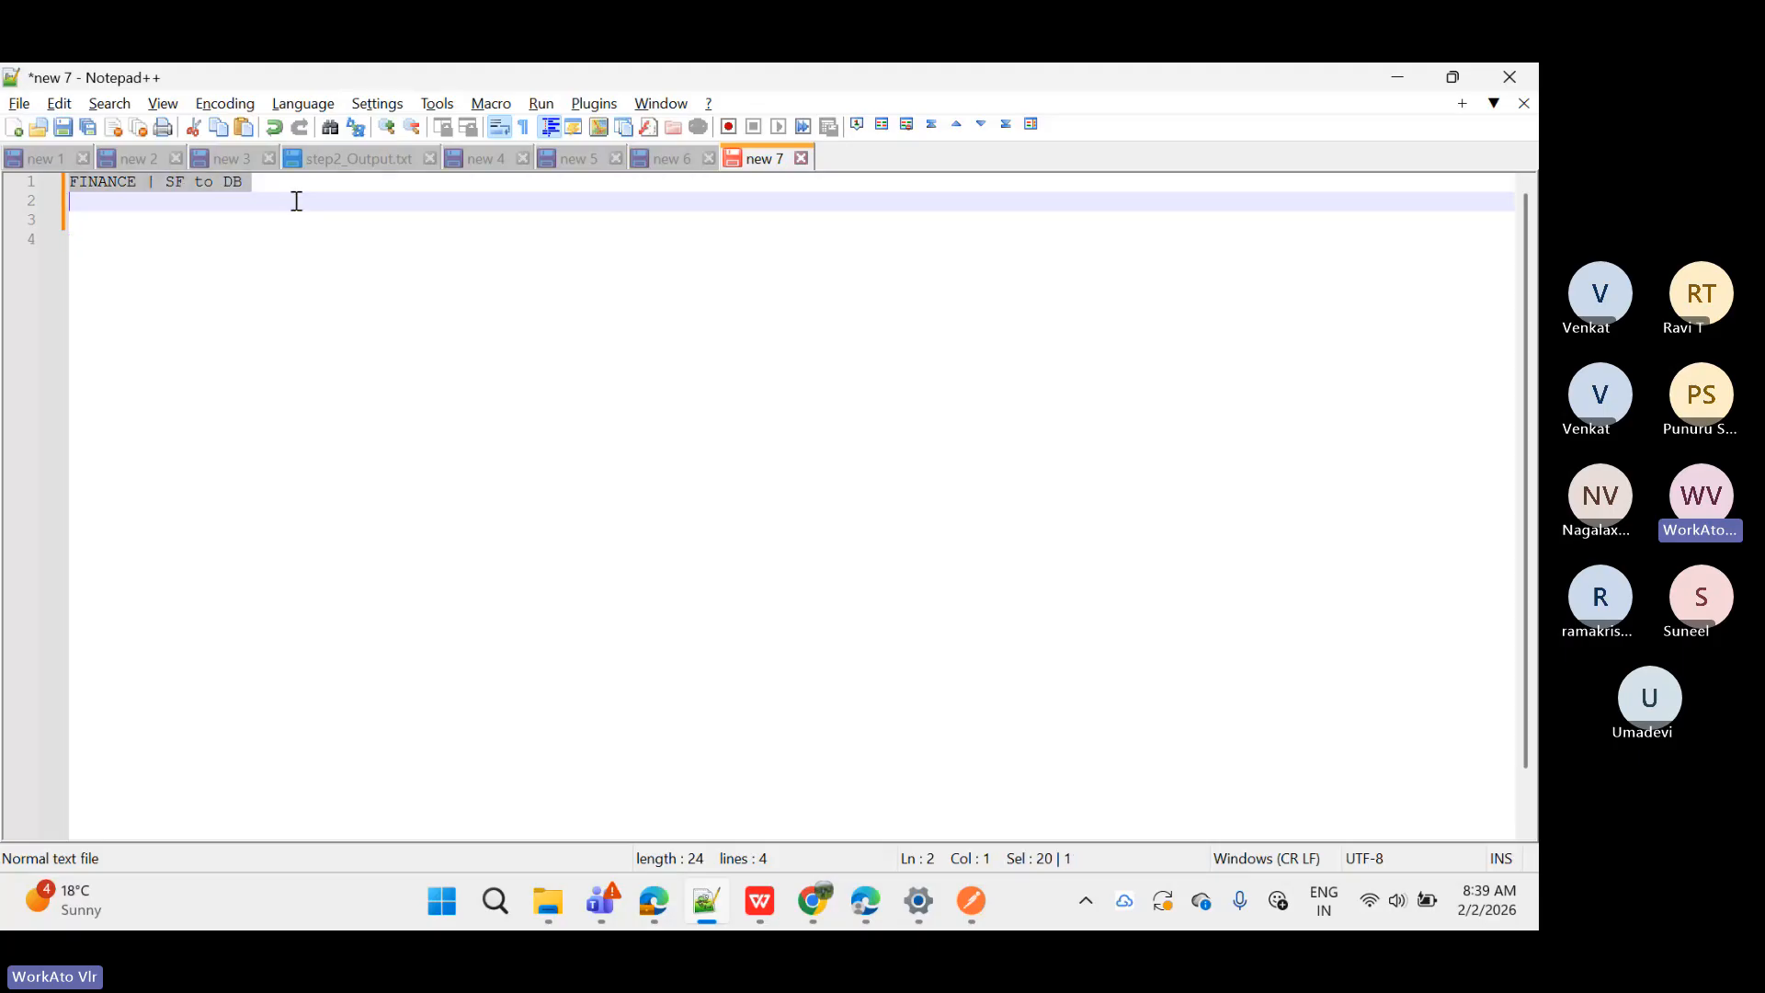
click(246, 241)
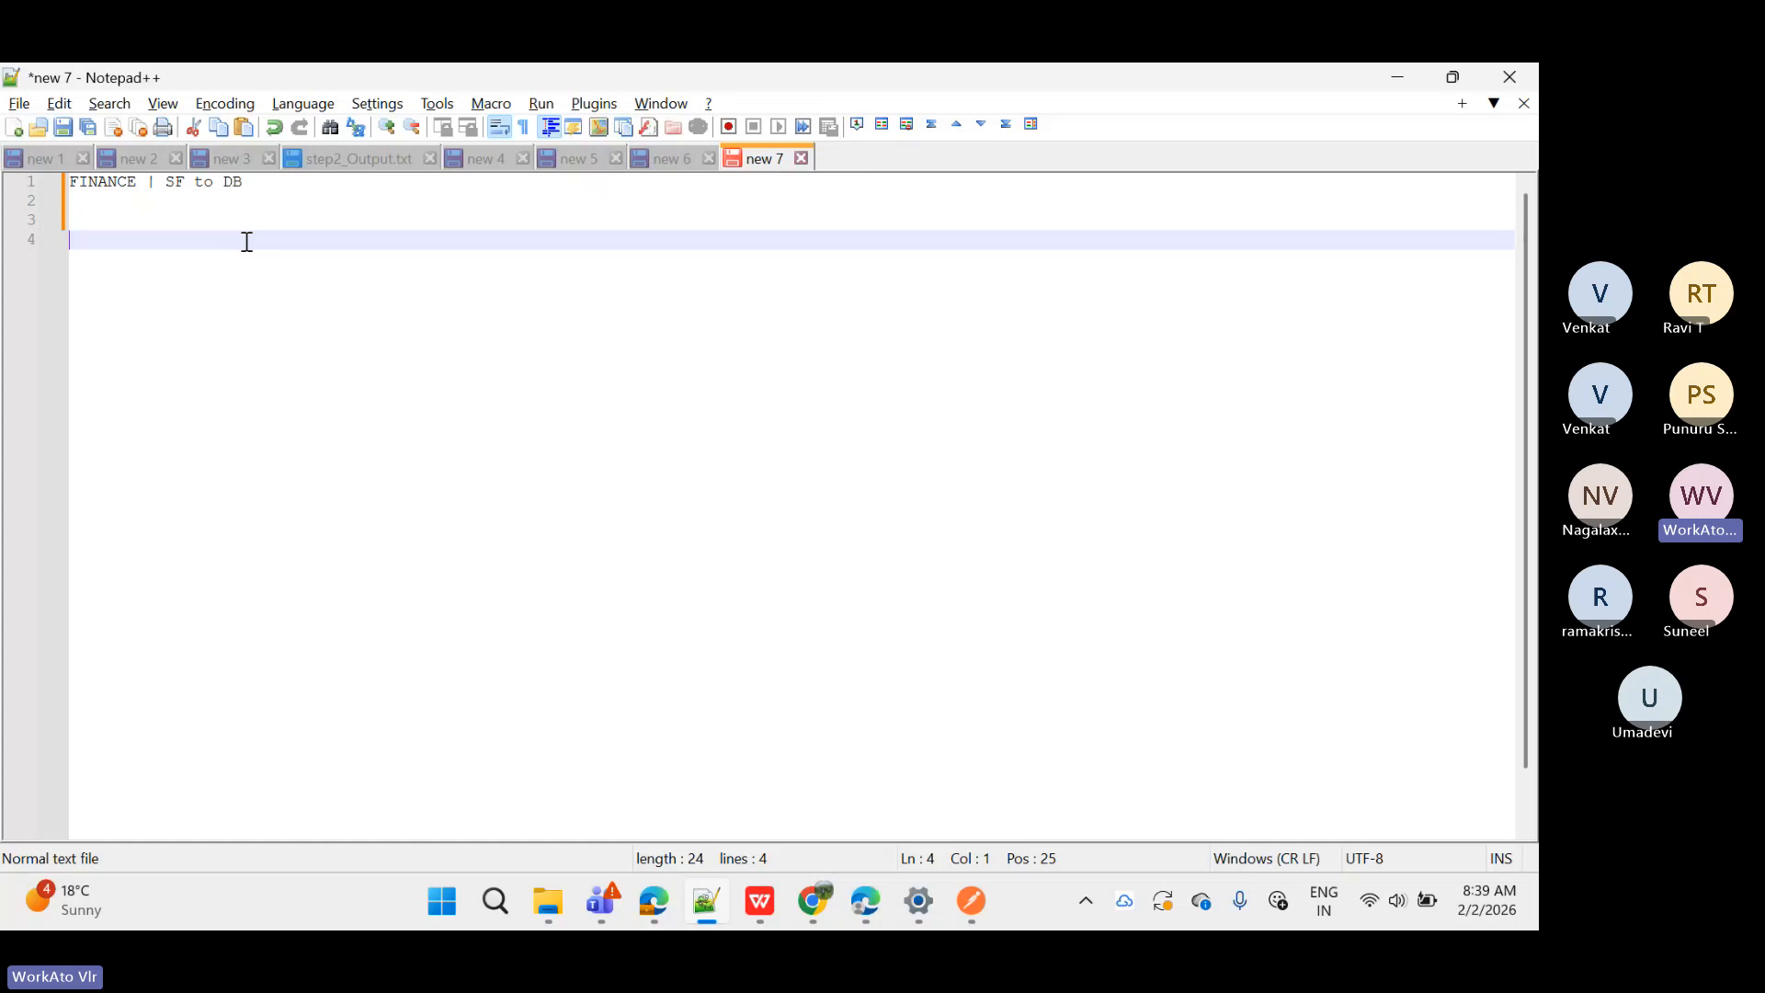
double_click(115, 183)
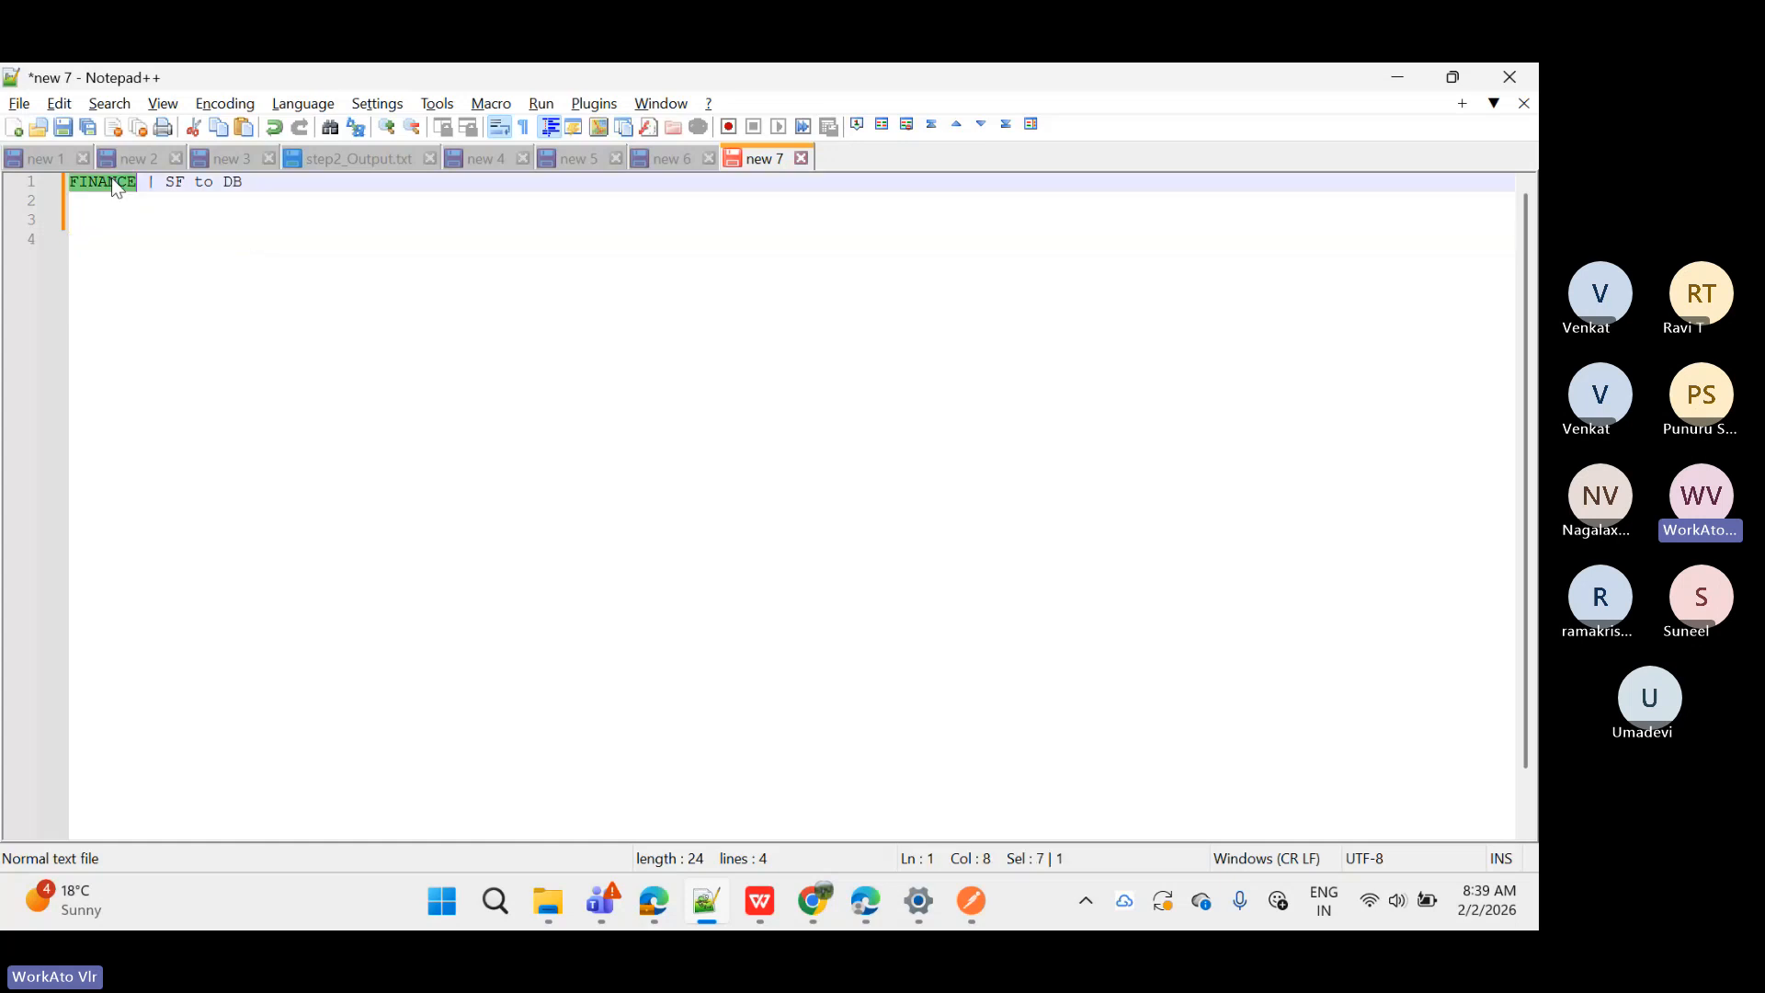
click(112, 183)
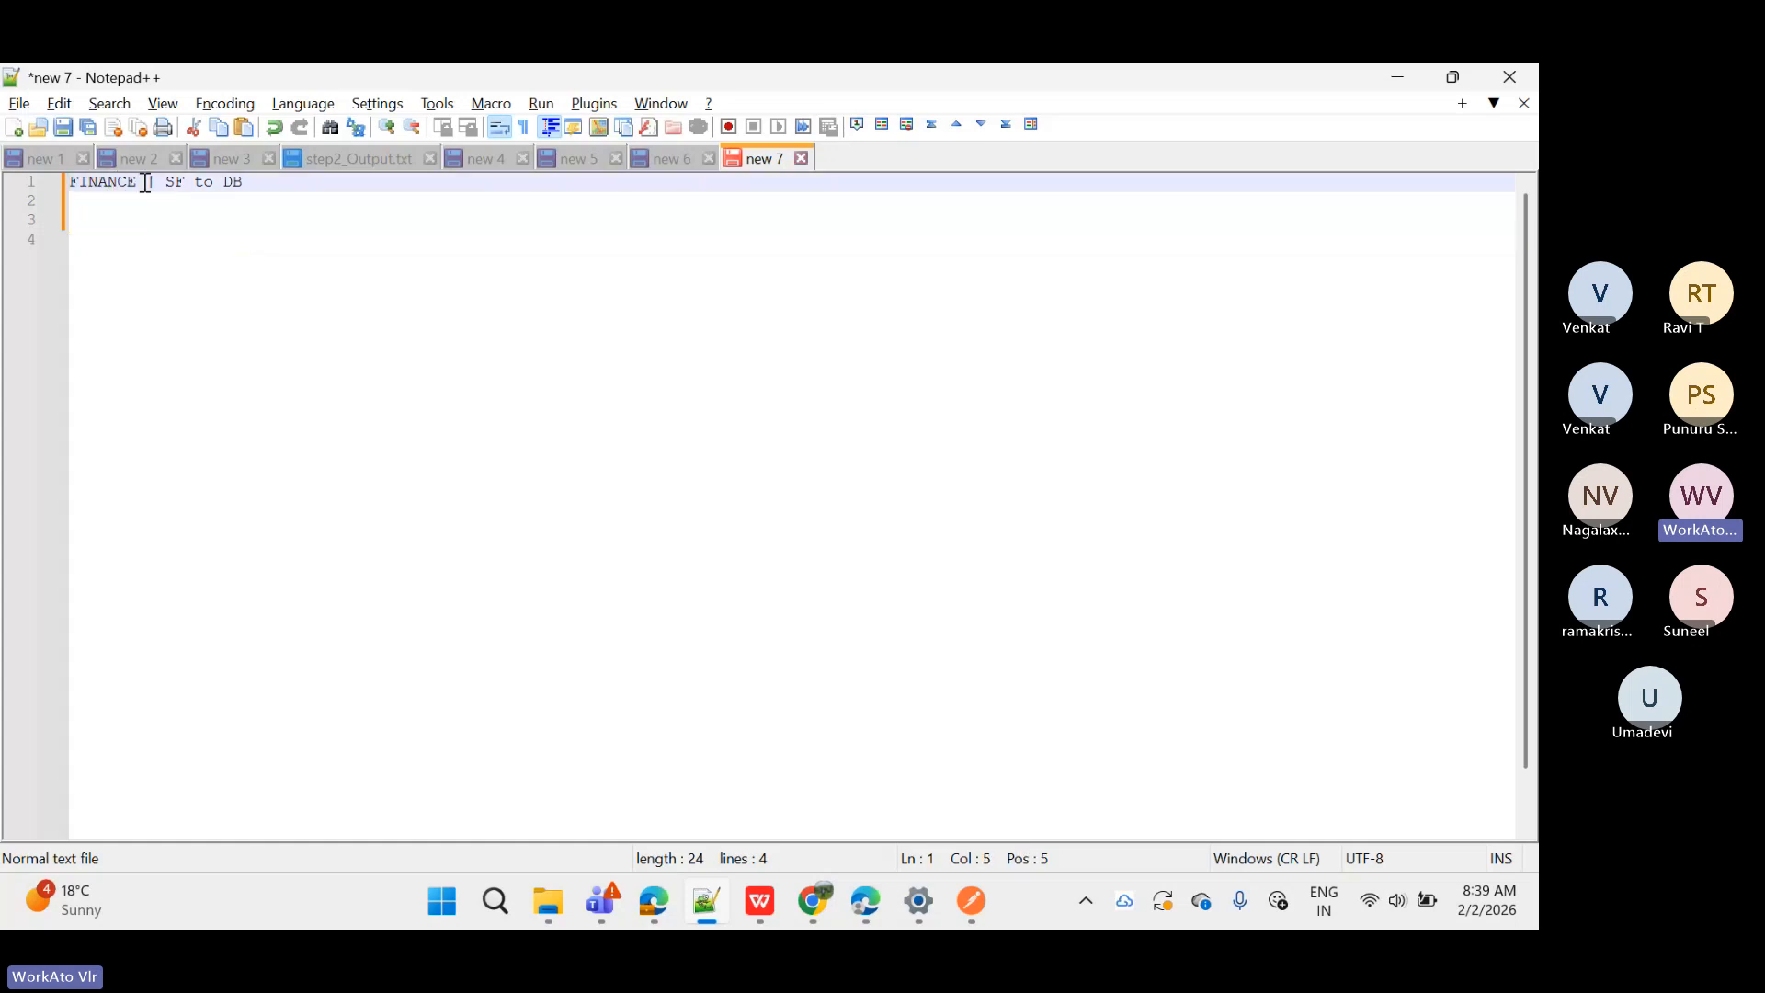
double_click(175, 183)
click(233, 183)
double_click(232, 183)
click(260, 183)
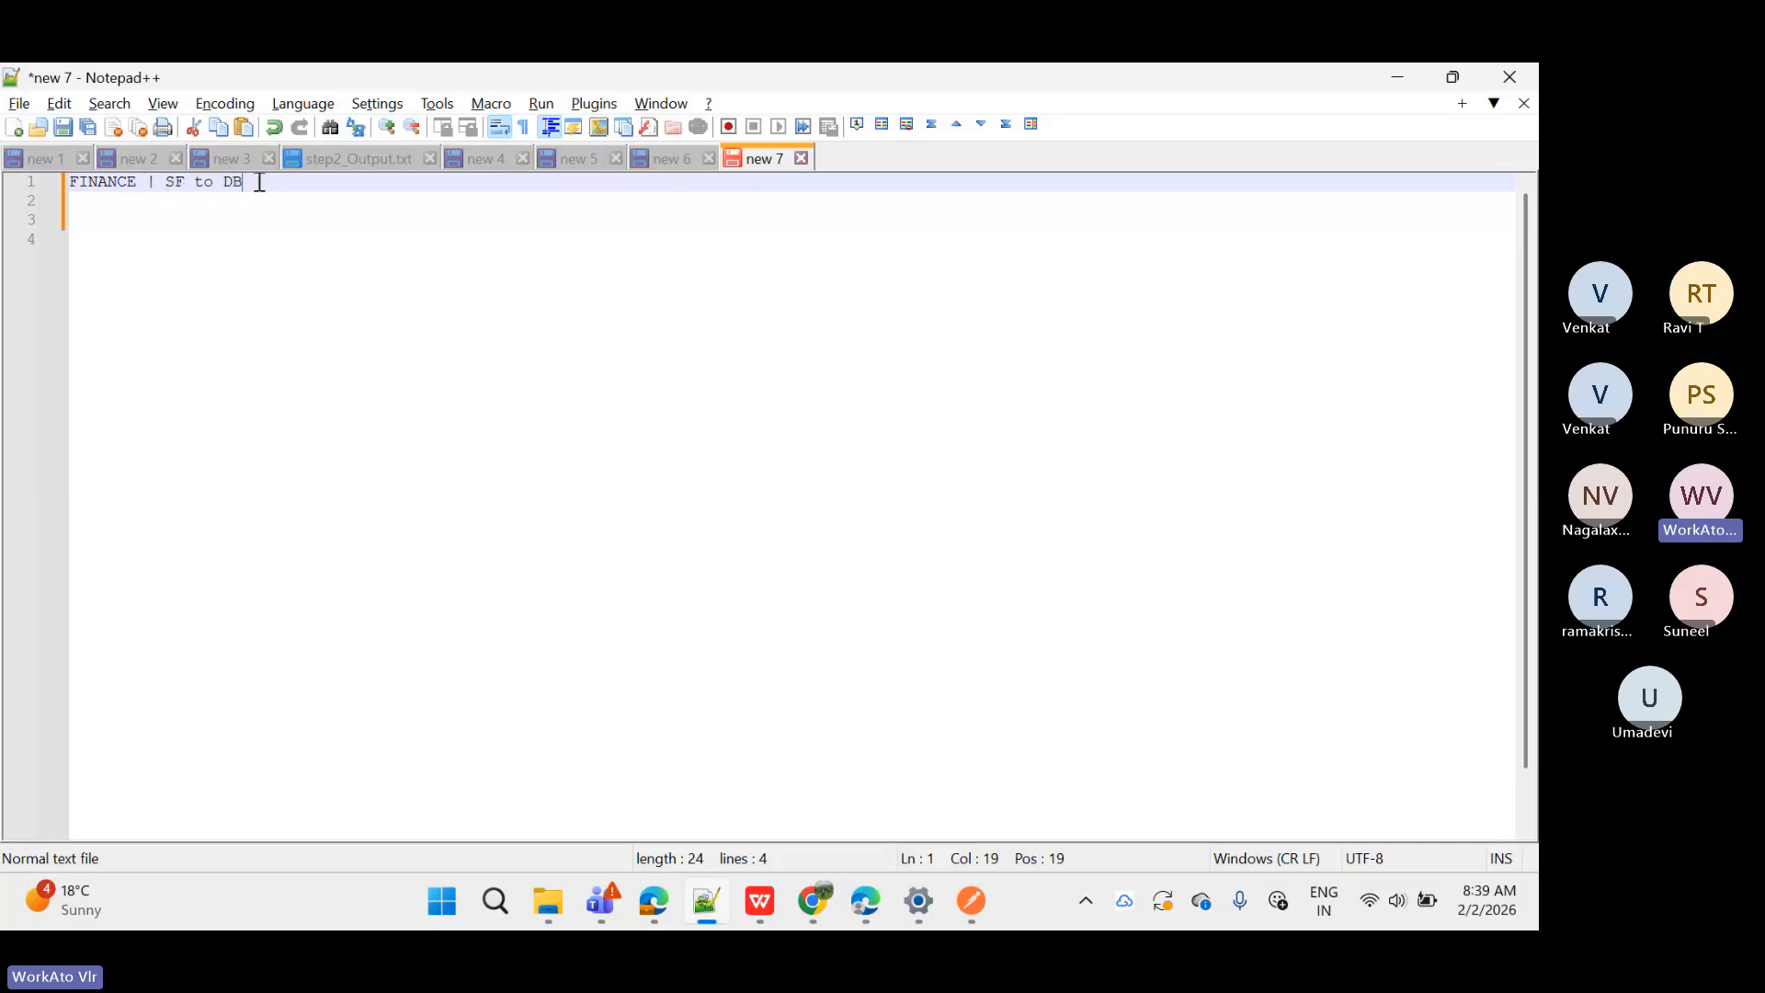
click(111, 181)
double_click(107, 181)
click(108, 183)
double_click(175, 182)
click(228, 184)
double_click(230, 184)
click(178, 184)
double_click(178, 184)
double_click(236, 184)
click(229, 233)
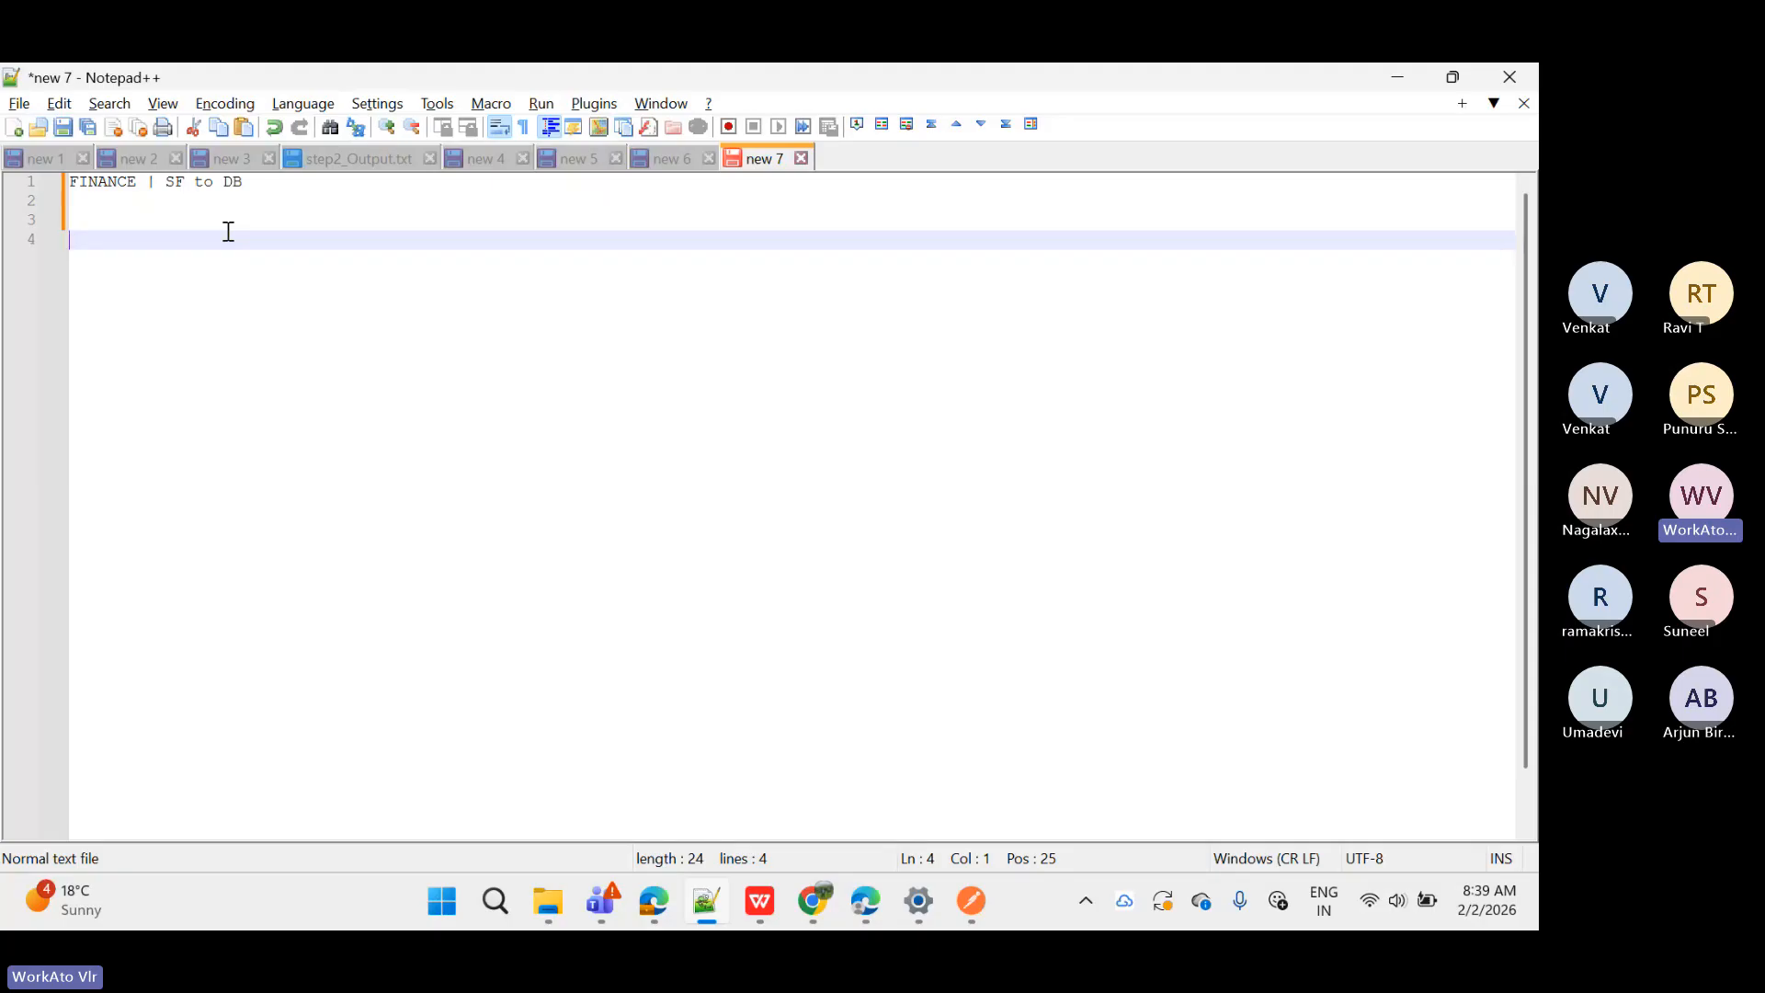
Step: Type 'REC | FINANCE | SF to DB | INT-1' on line 4 with two blank lines after it
text(REC)
text(| FINANCE )
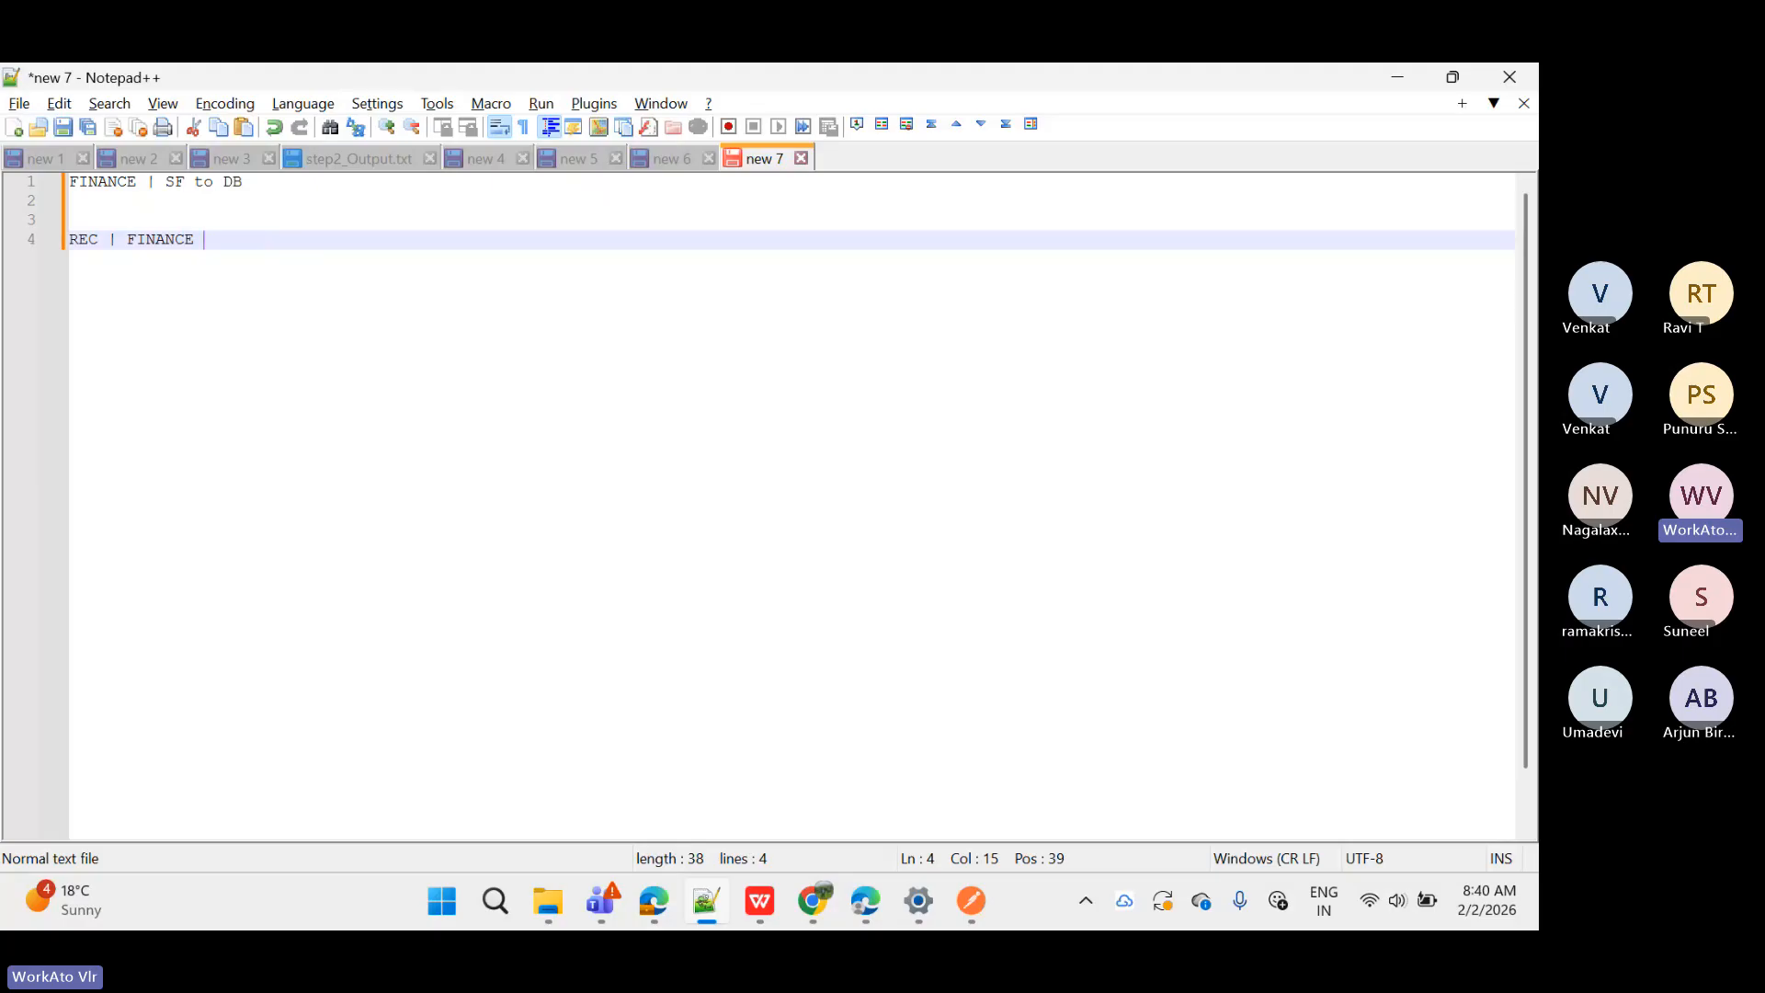
text(|)
text(S)
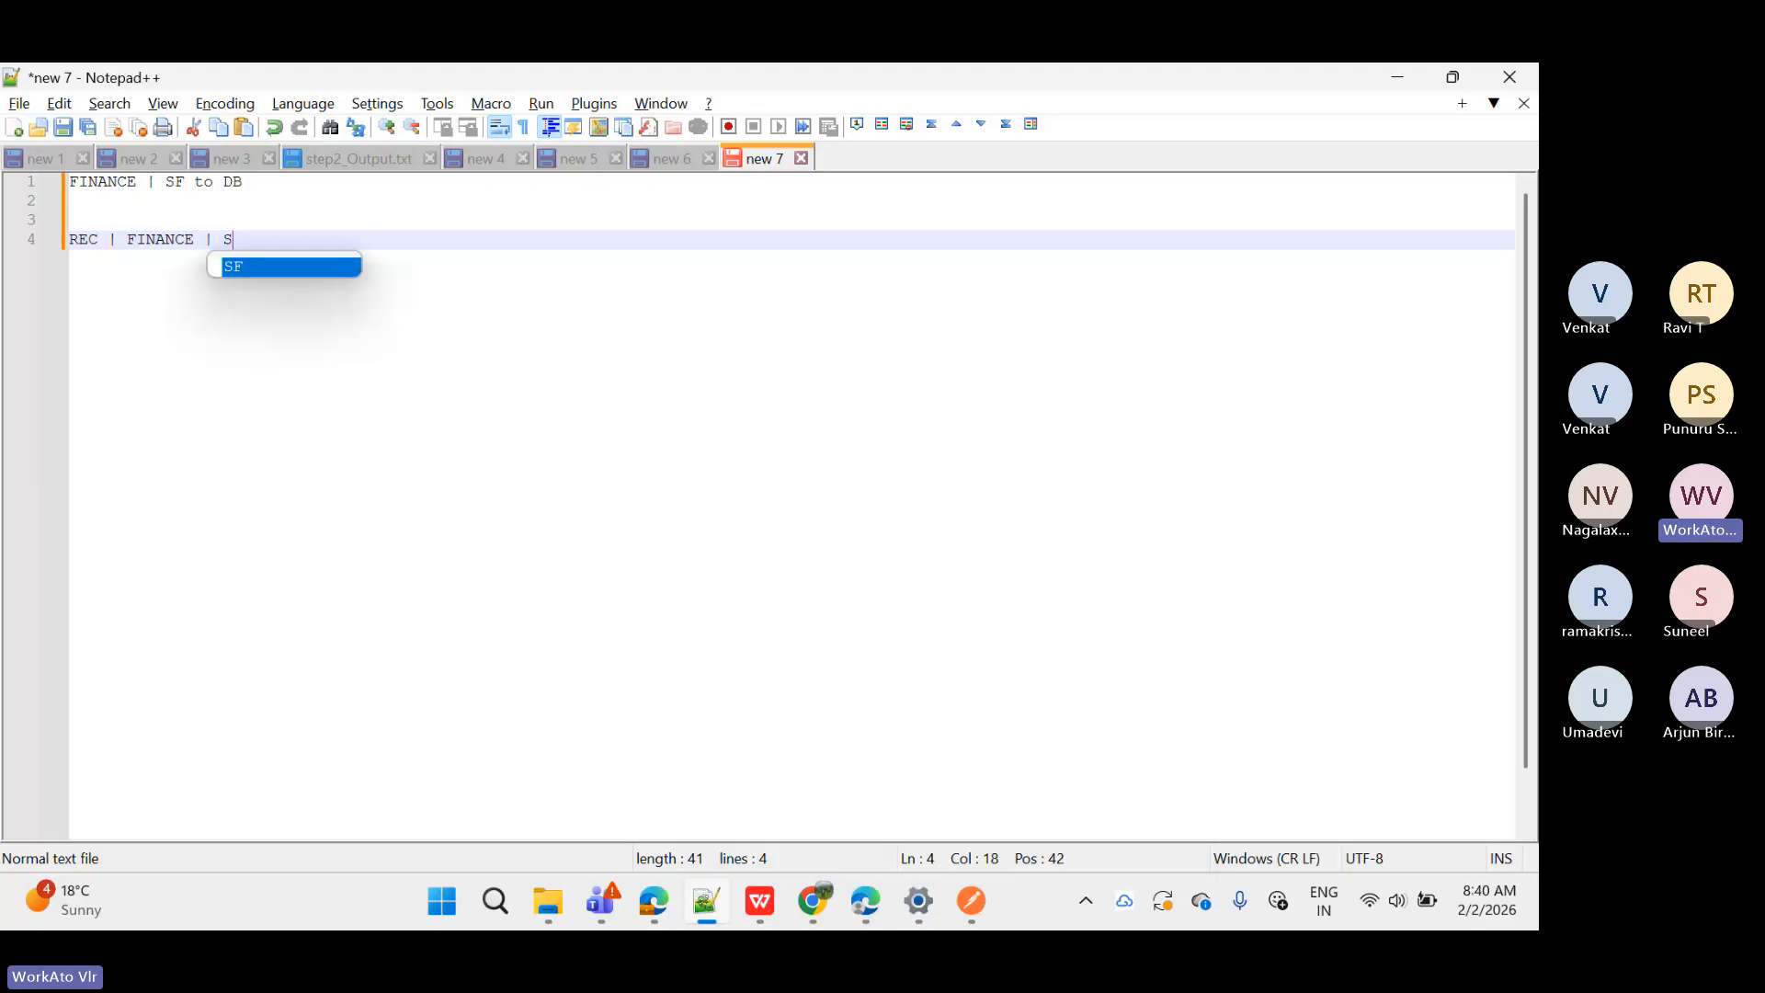
text(F t)
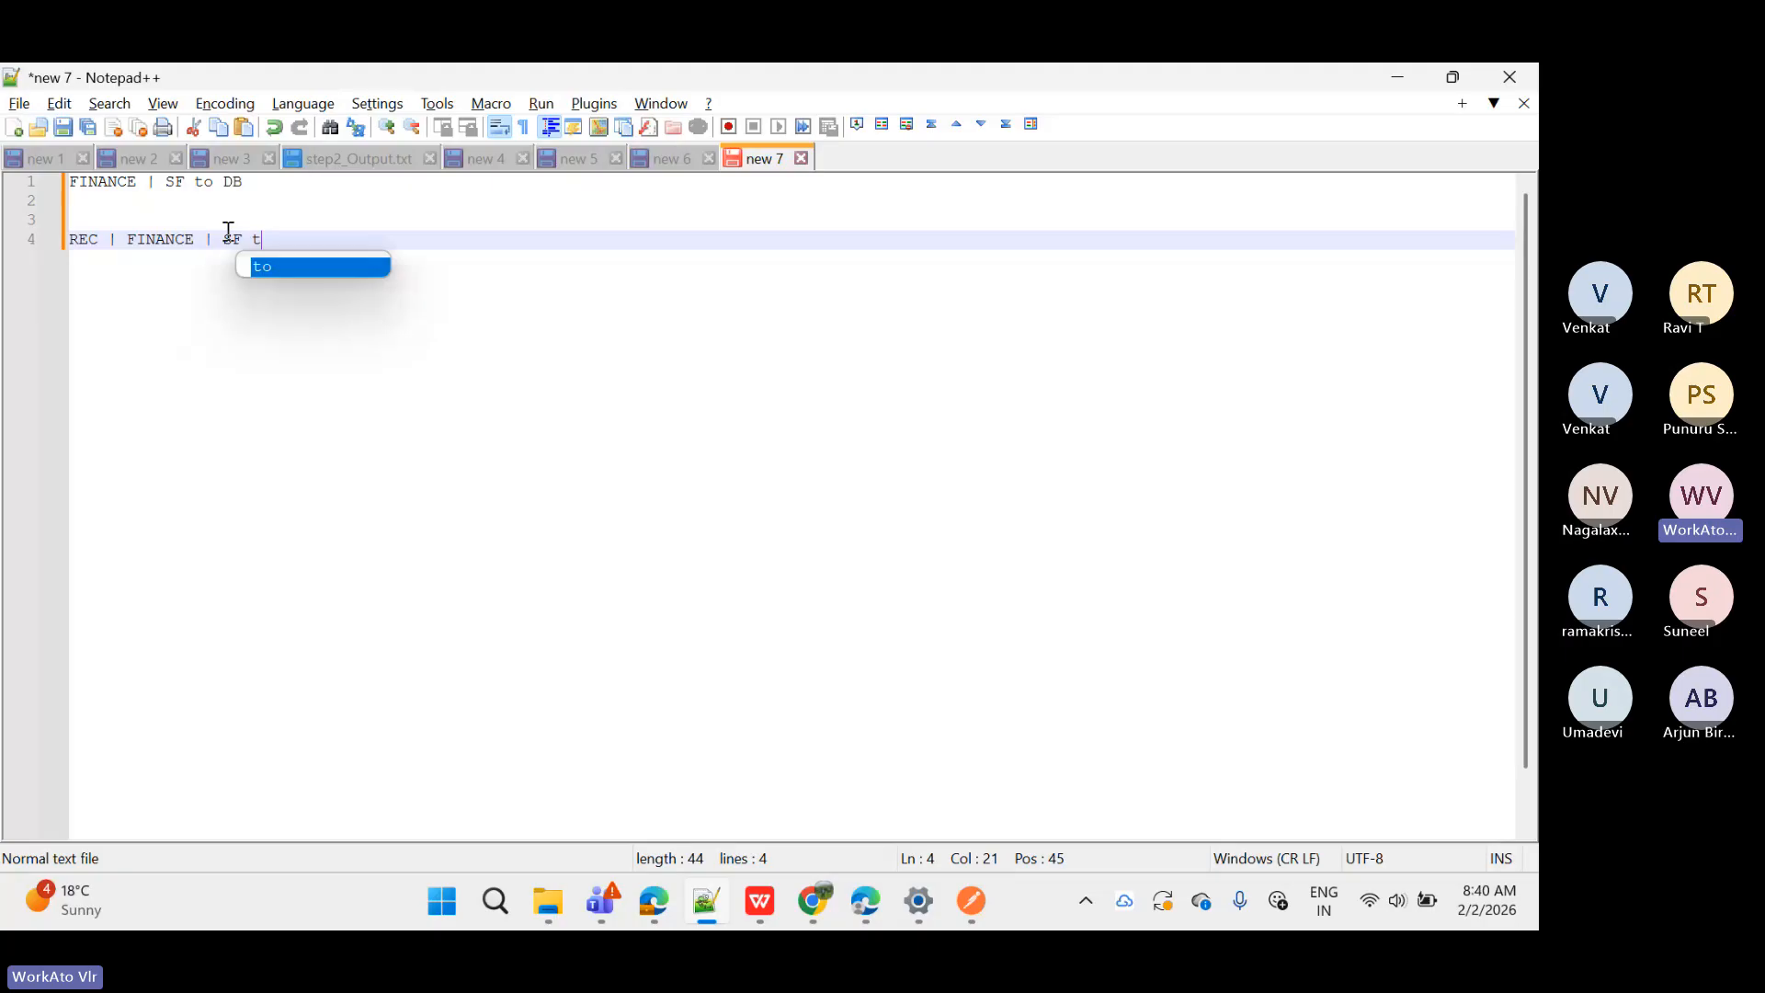
text(o DB)
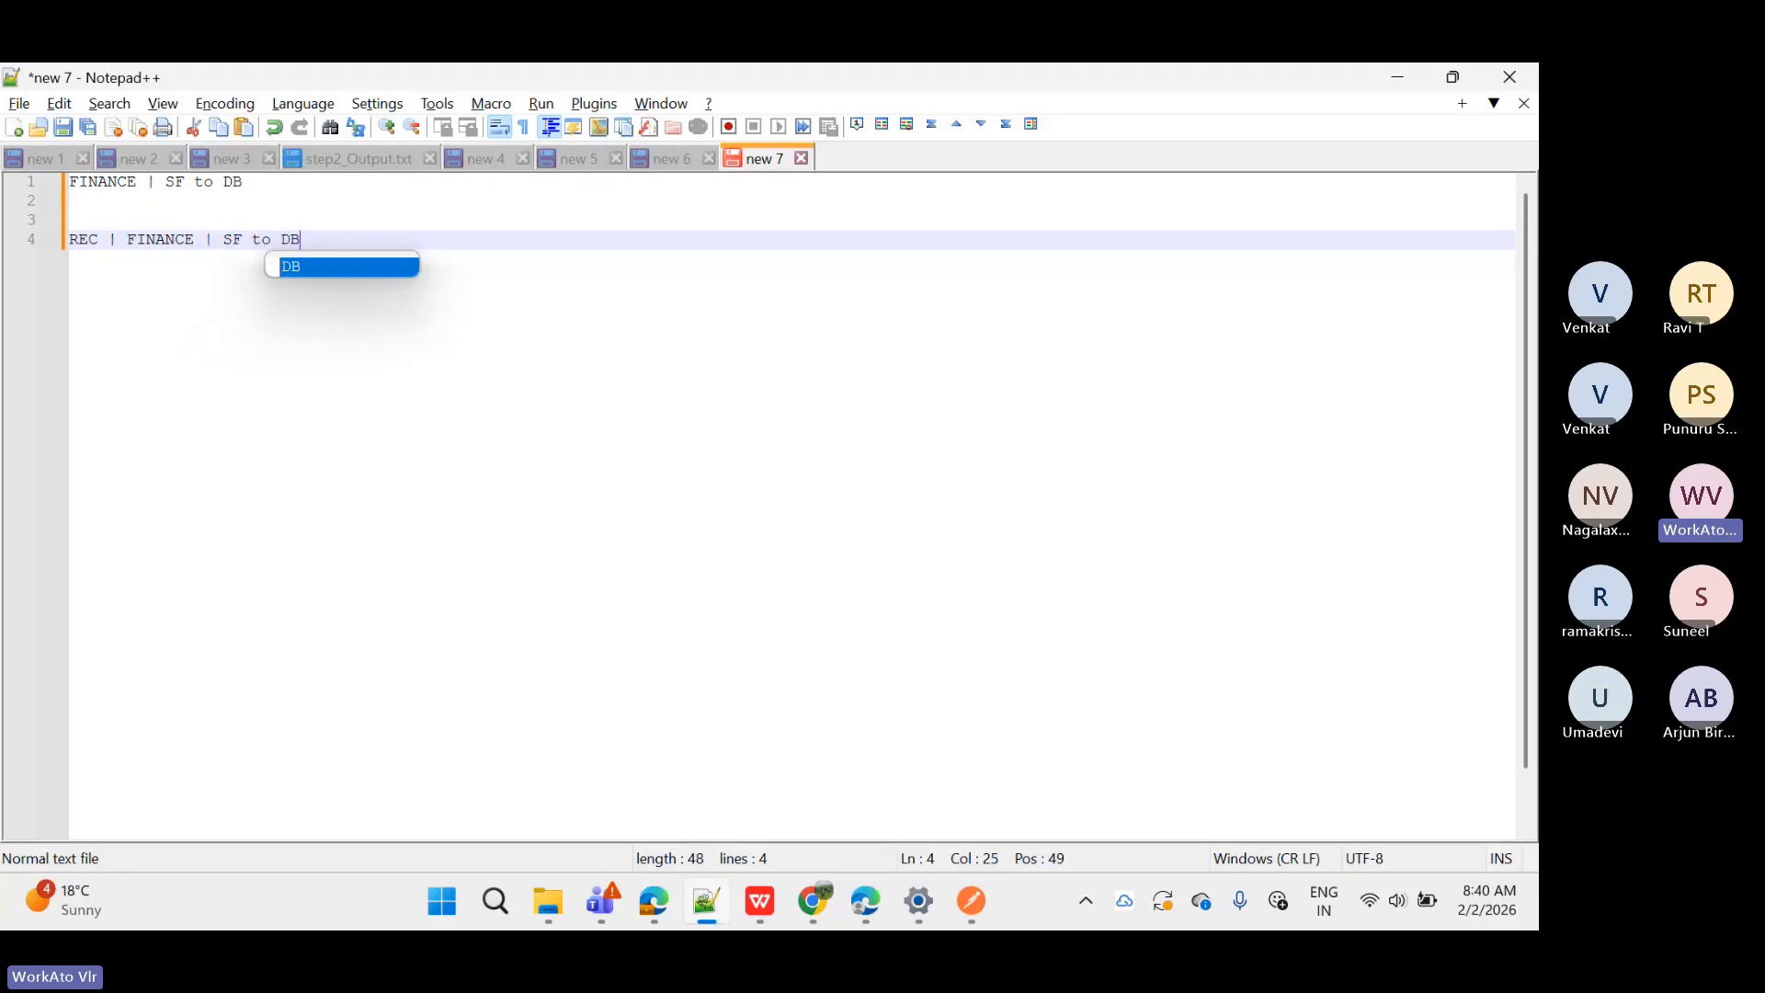
text( | )
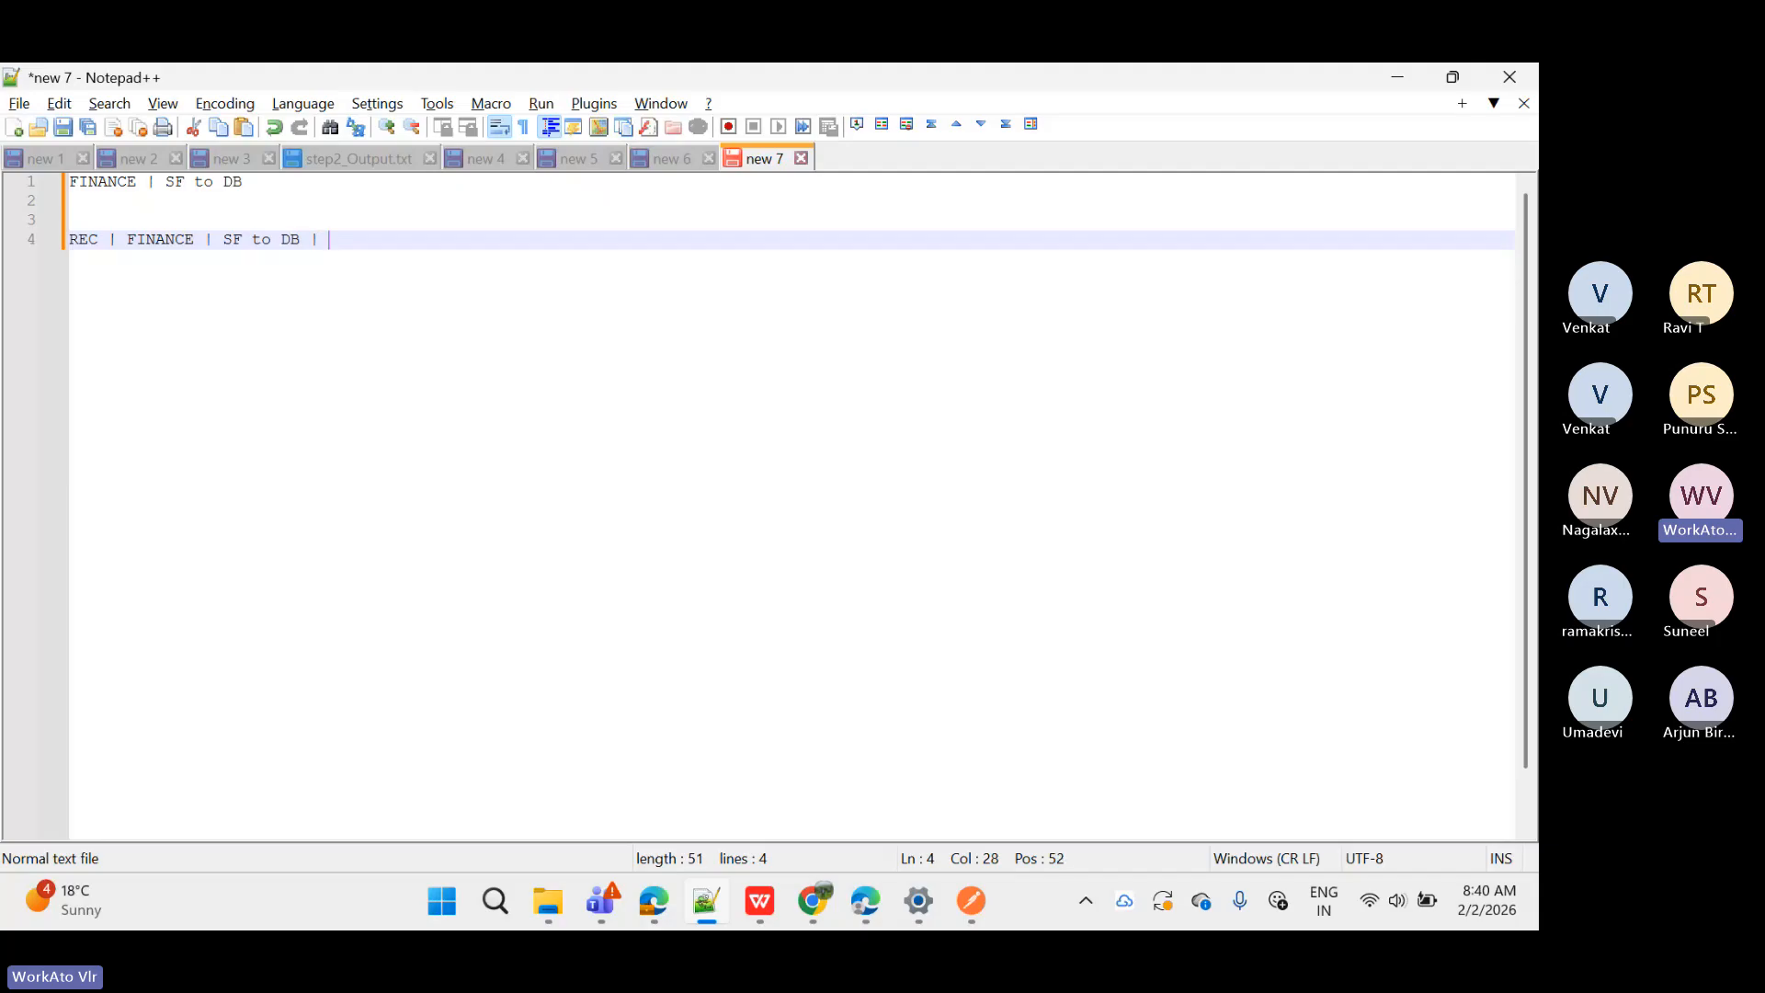
text(INT-1)
click(44, 244)
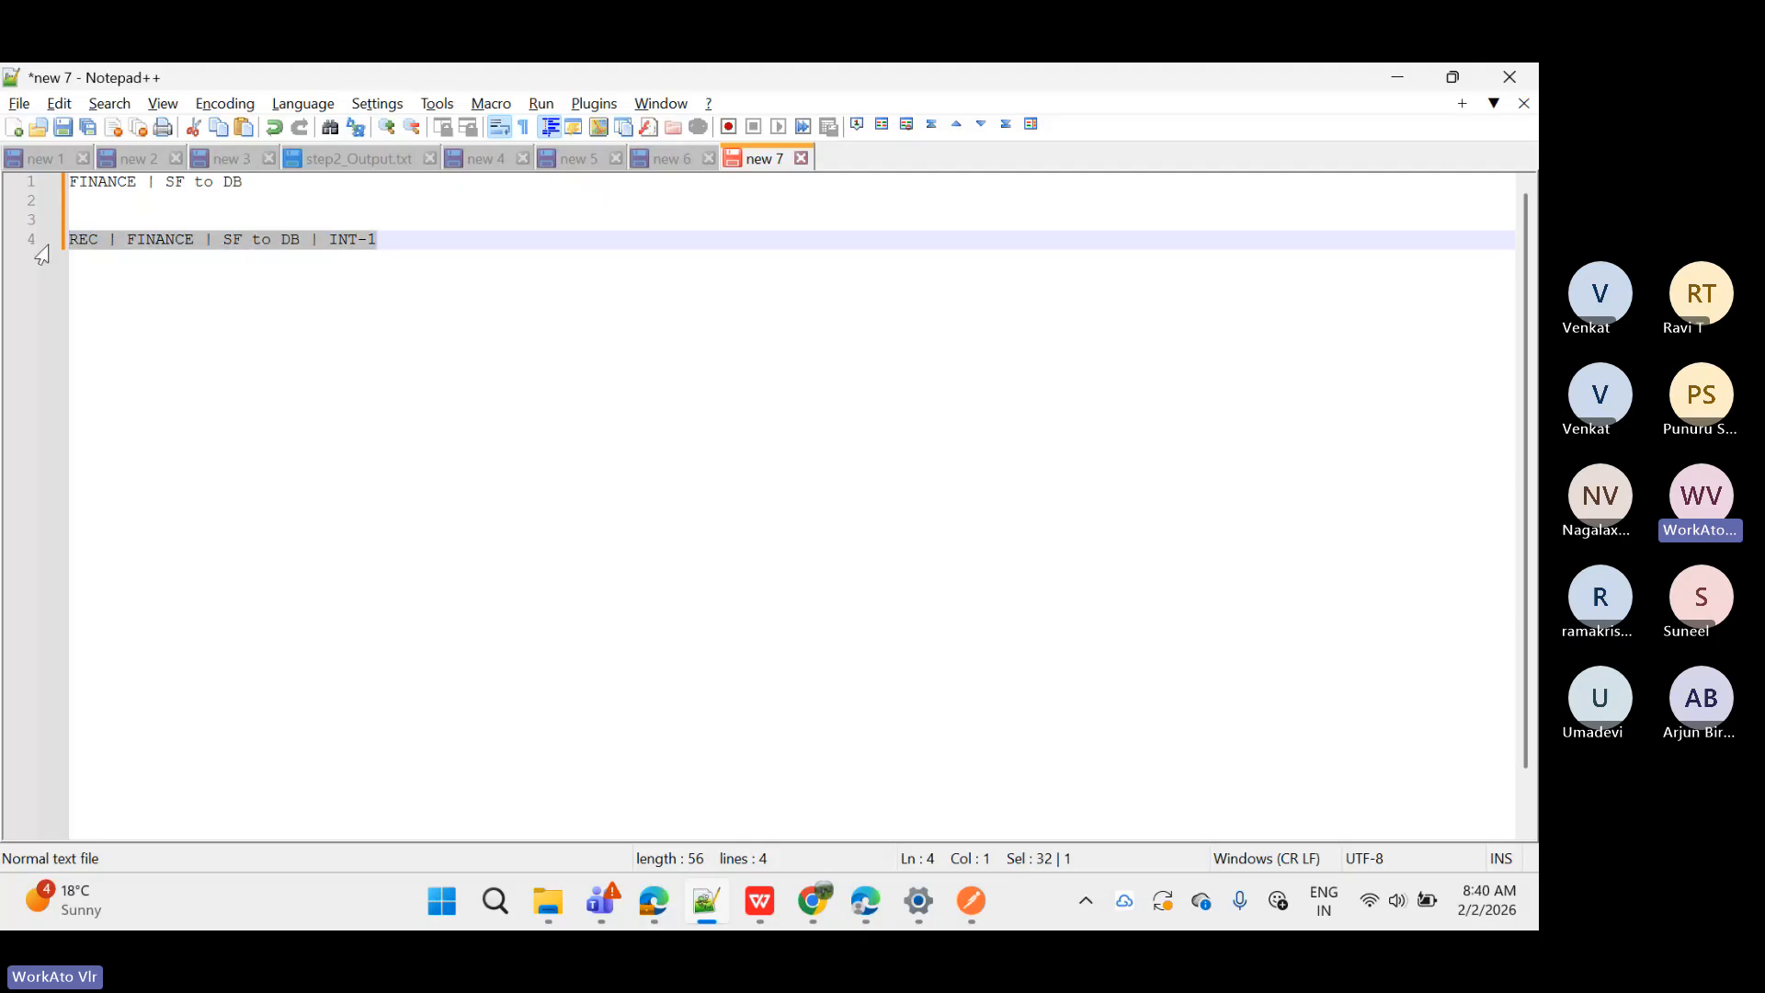
click(172, 246)
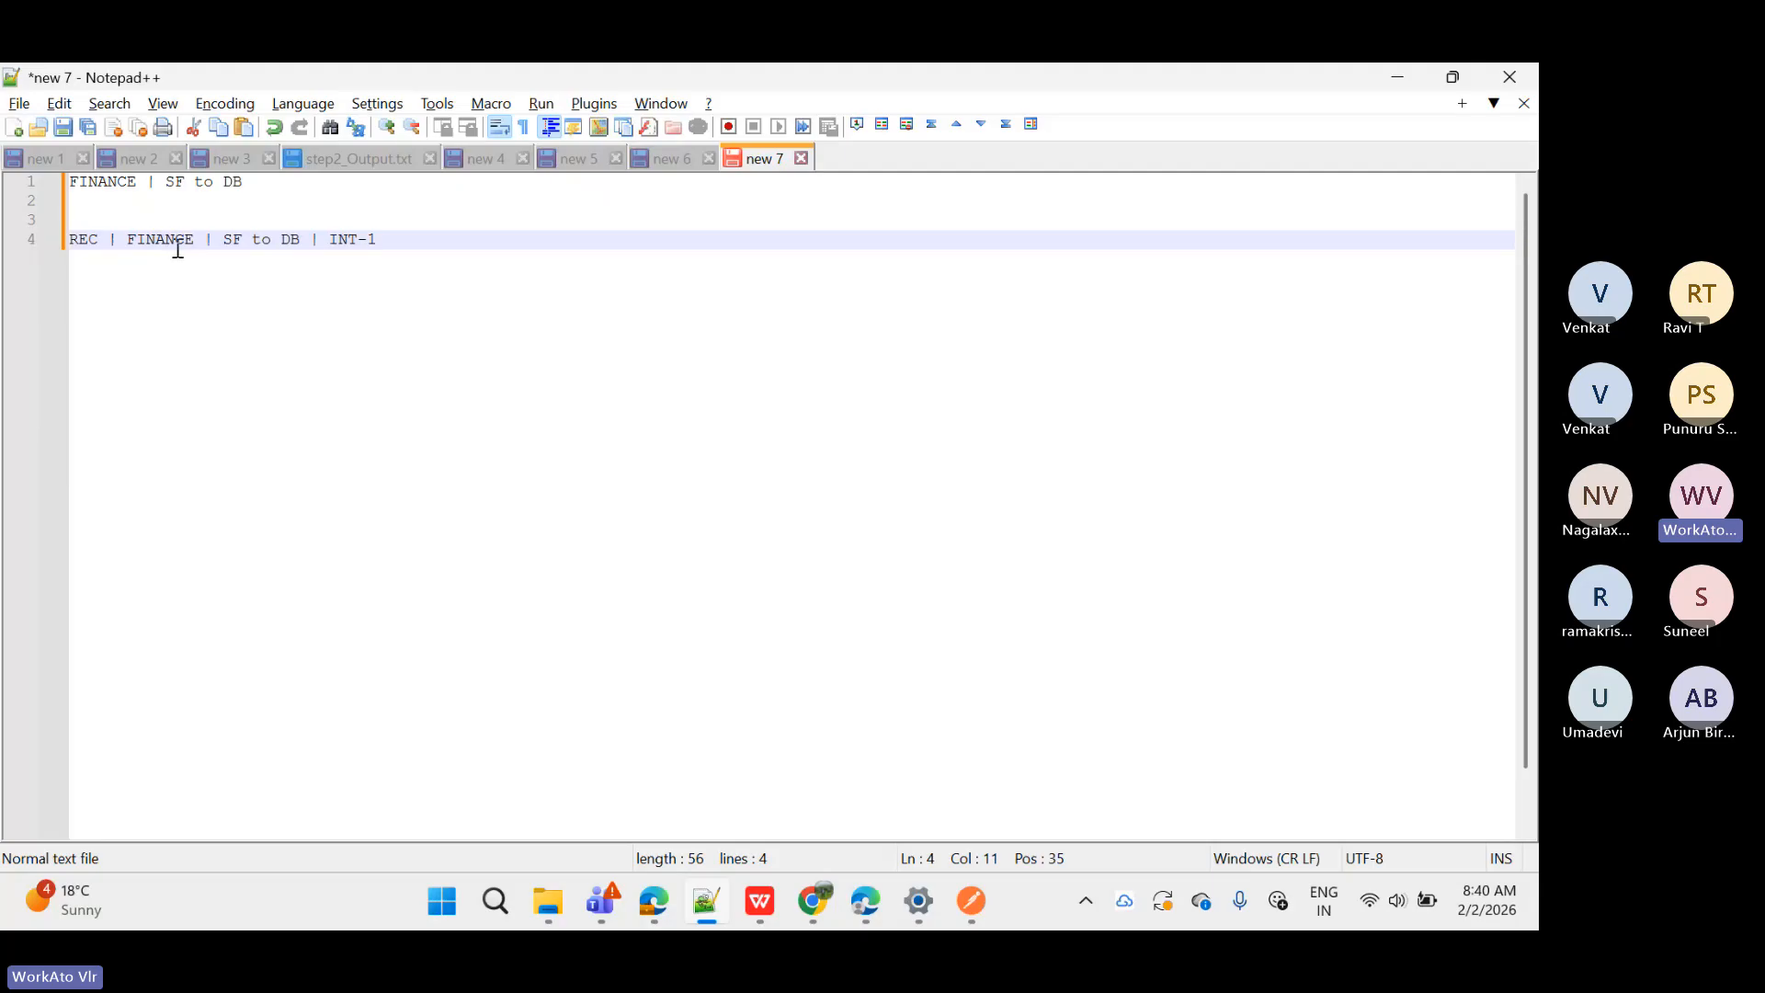
click(406, 241)
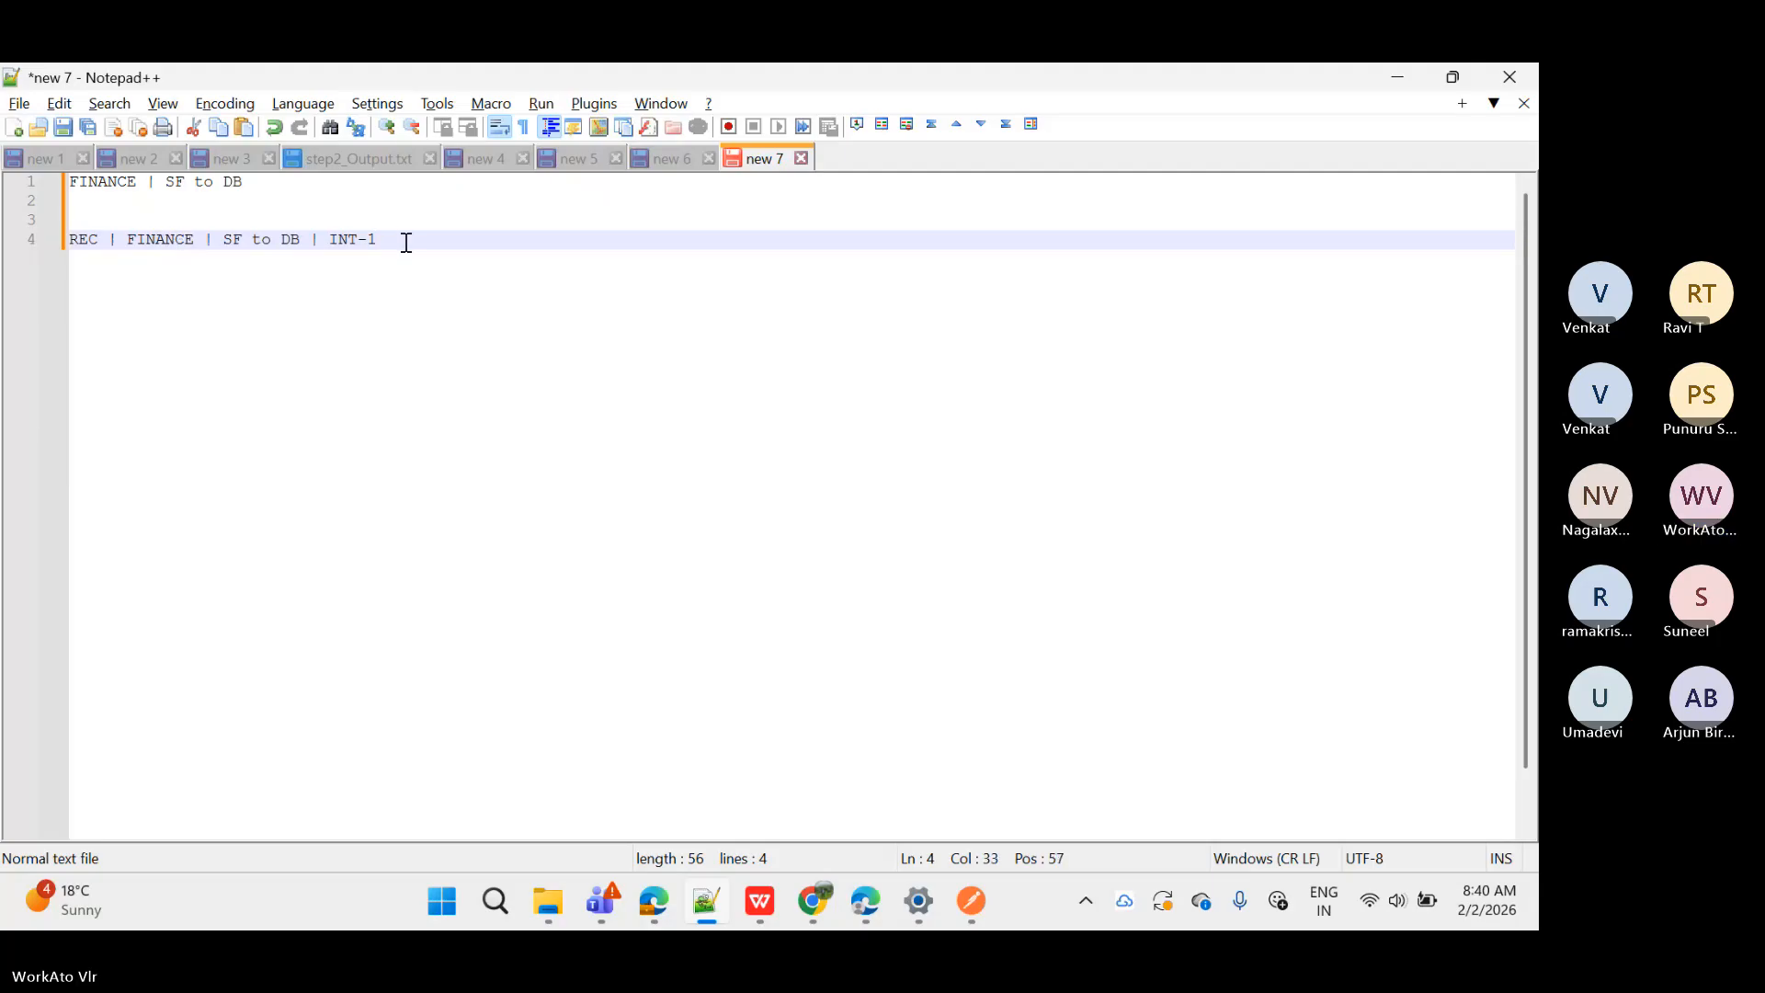
key(Return)
key(Return)
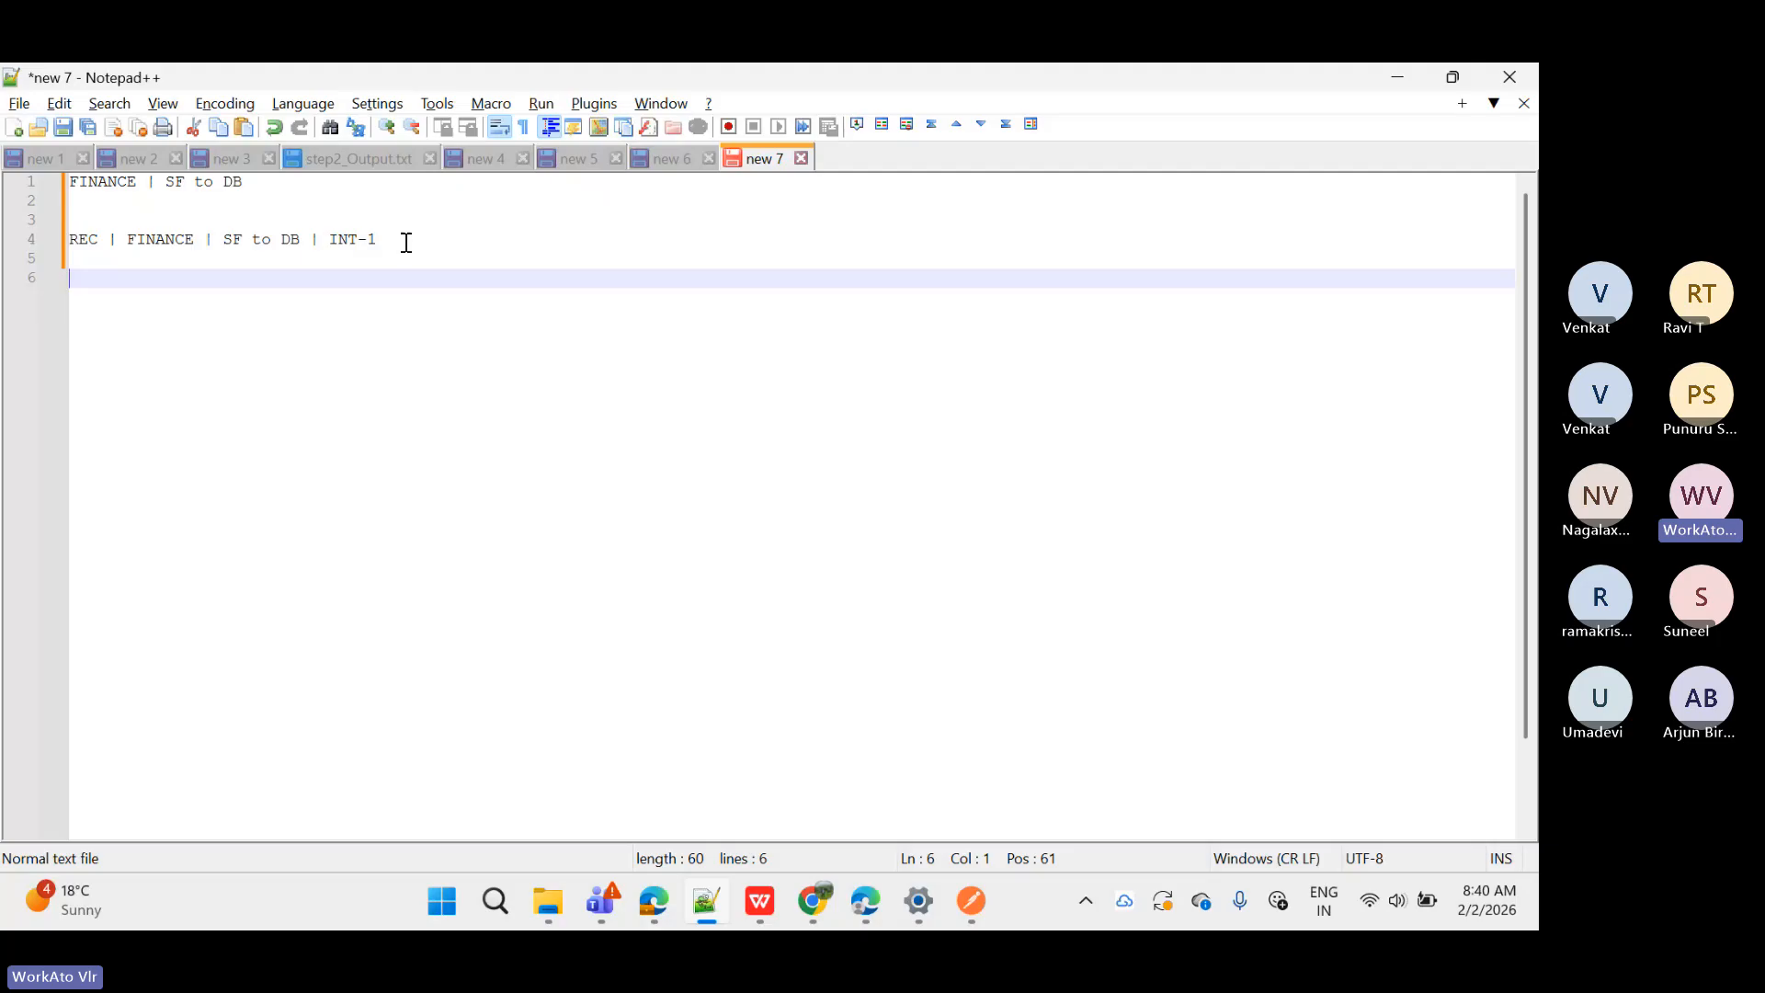
Step: Type 'CON | SF | DEV' on line 6, briefly highlighting line 4 for reference
text(CON )
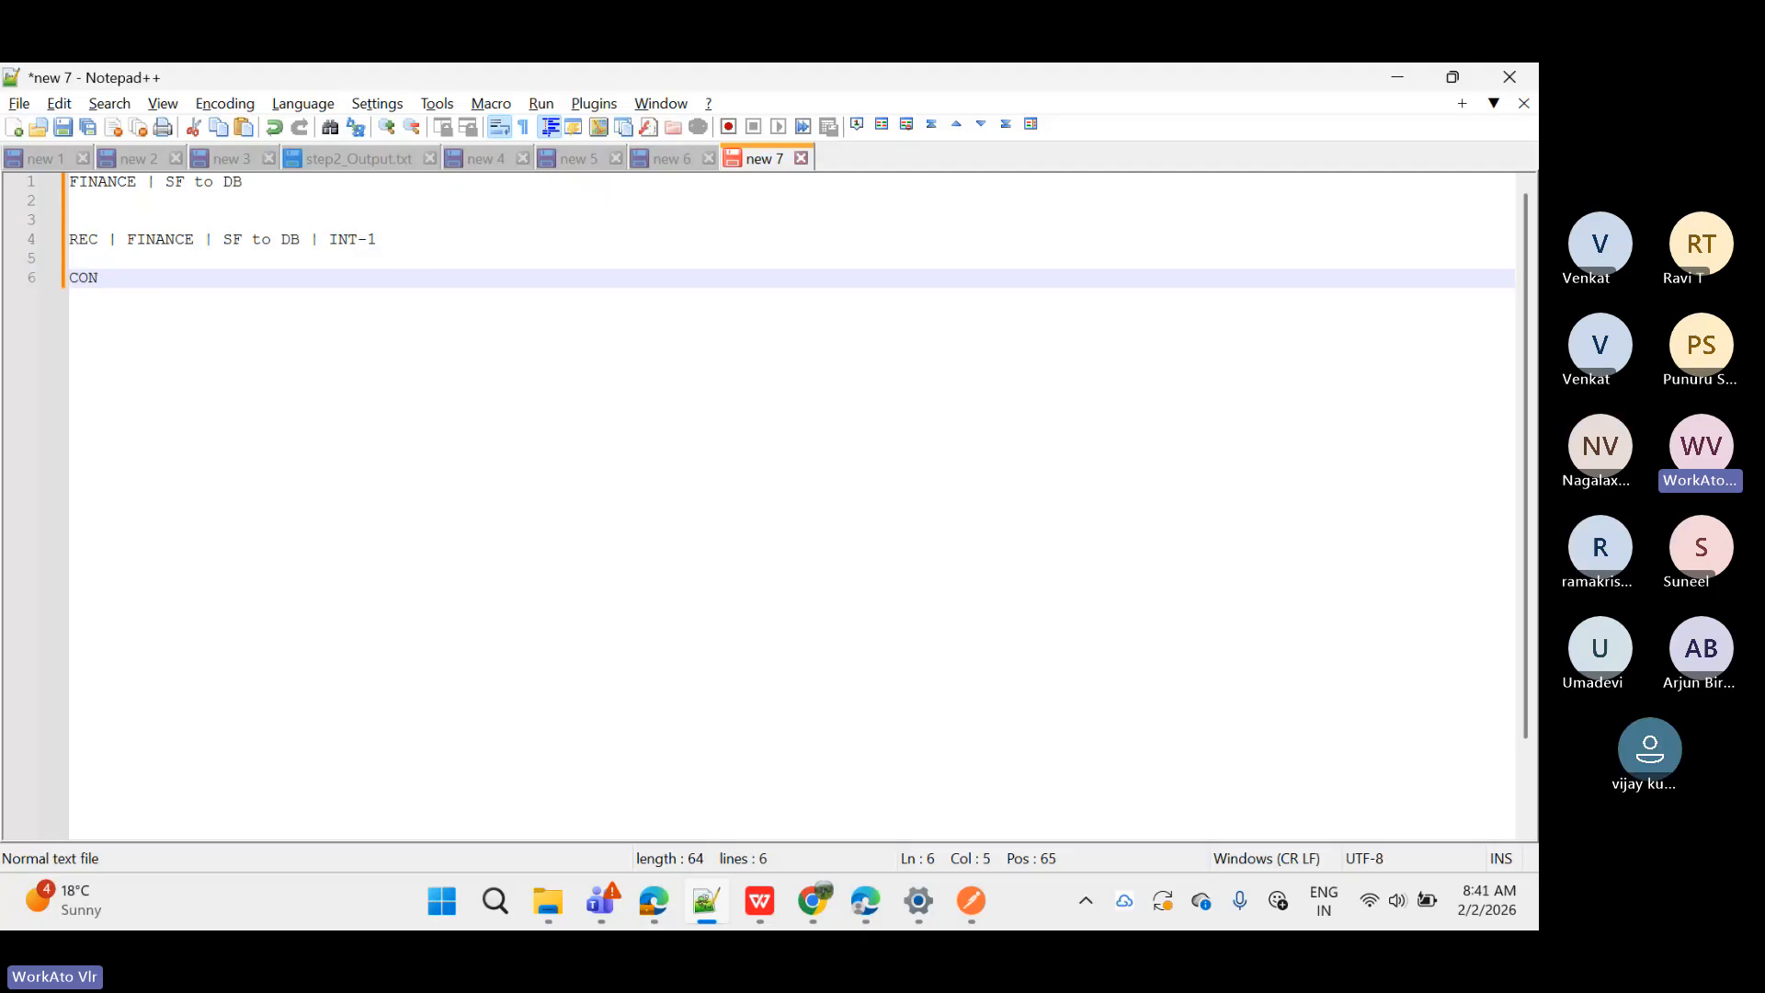
text(| S)
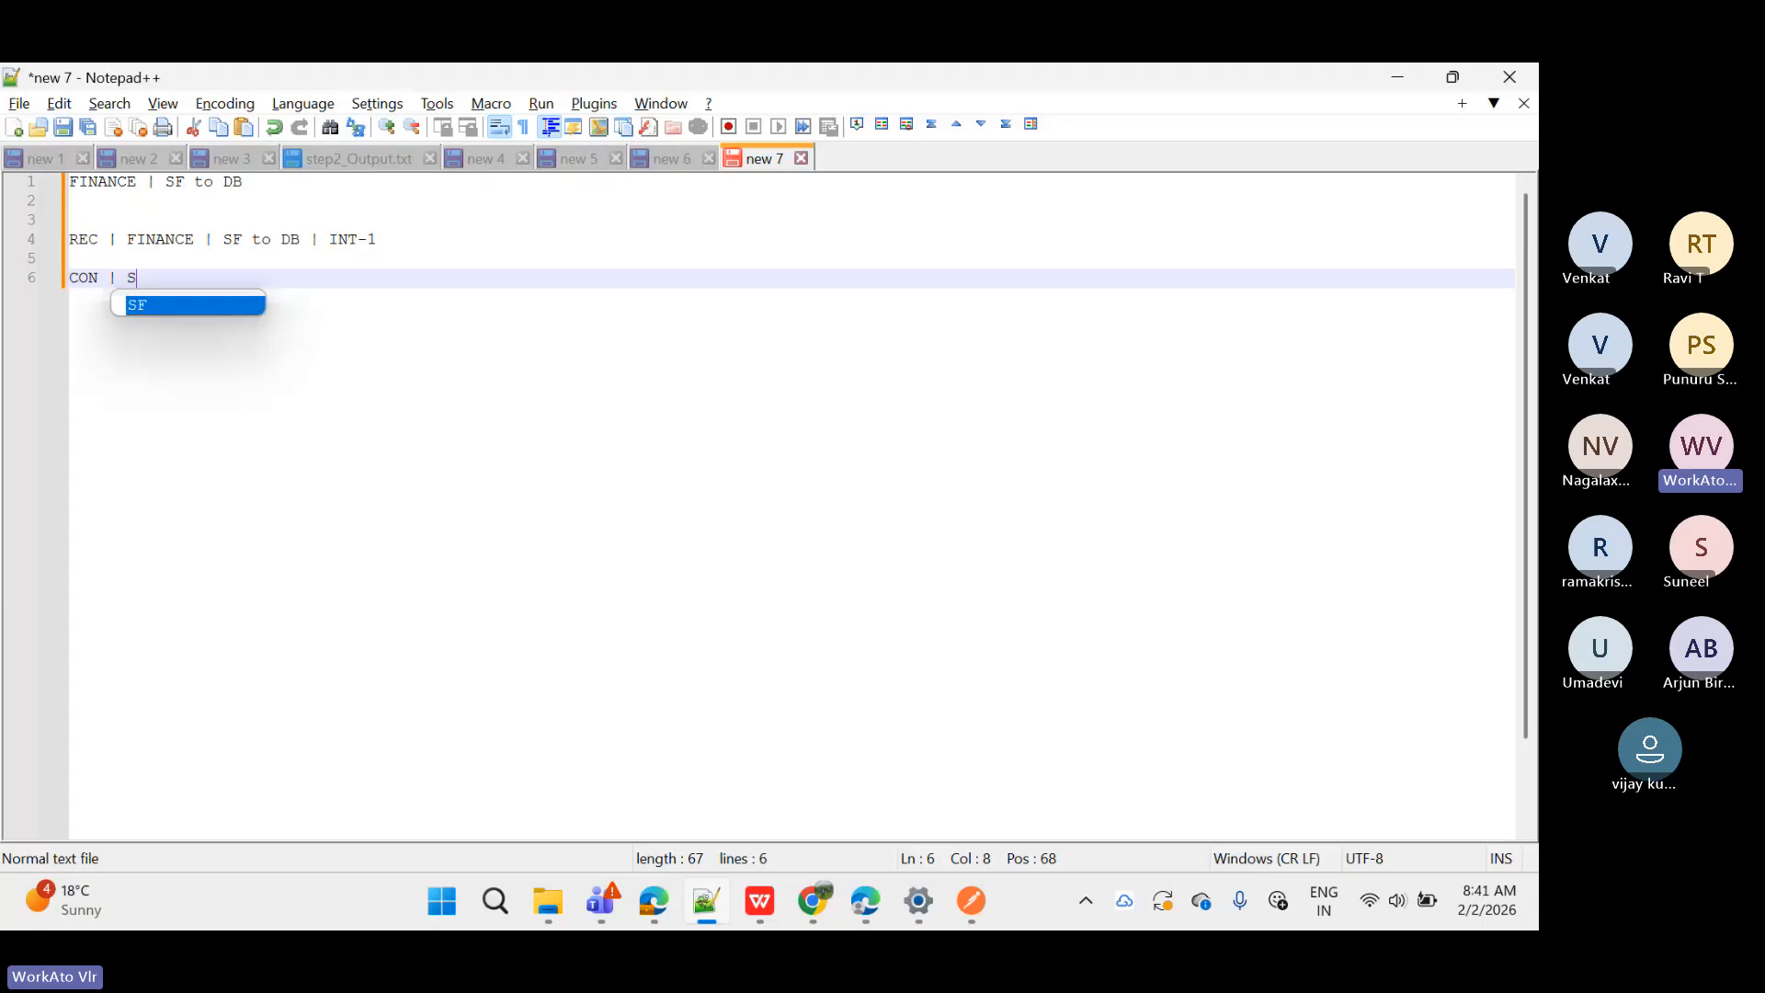
text(F )
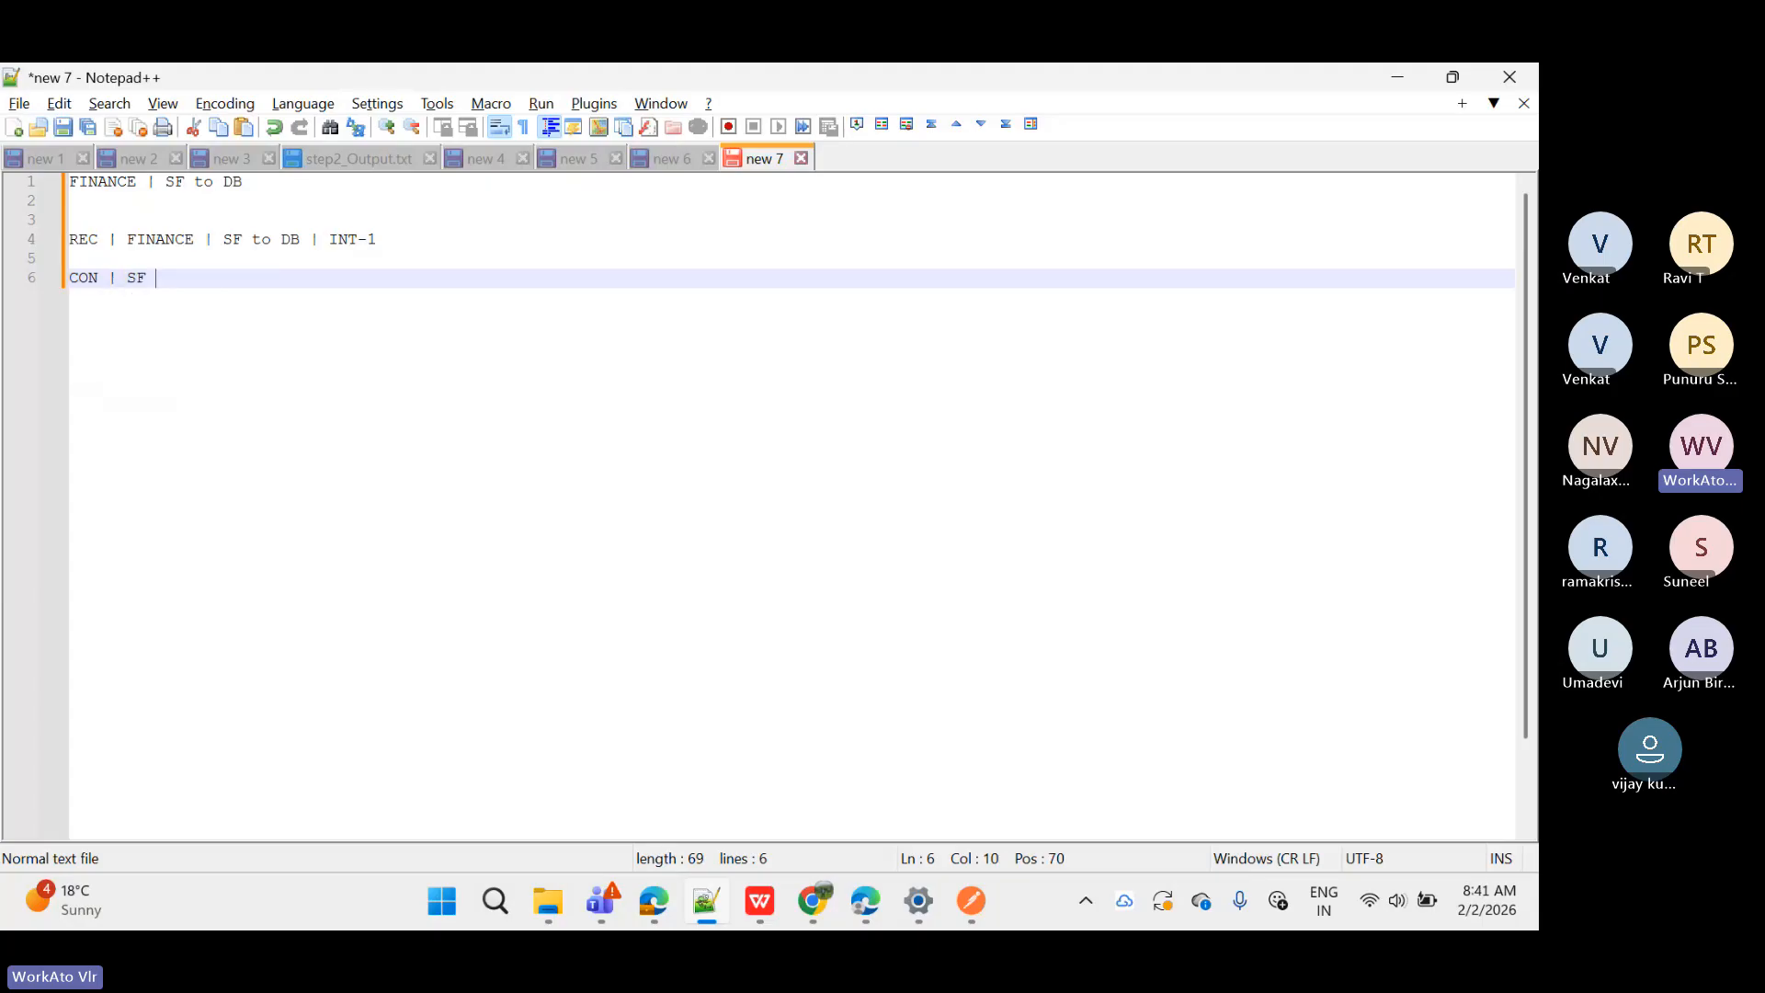
text(|)
text(D)
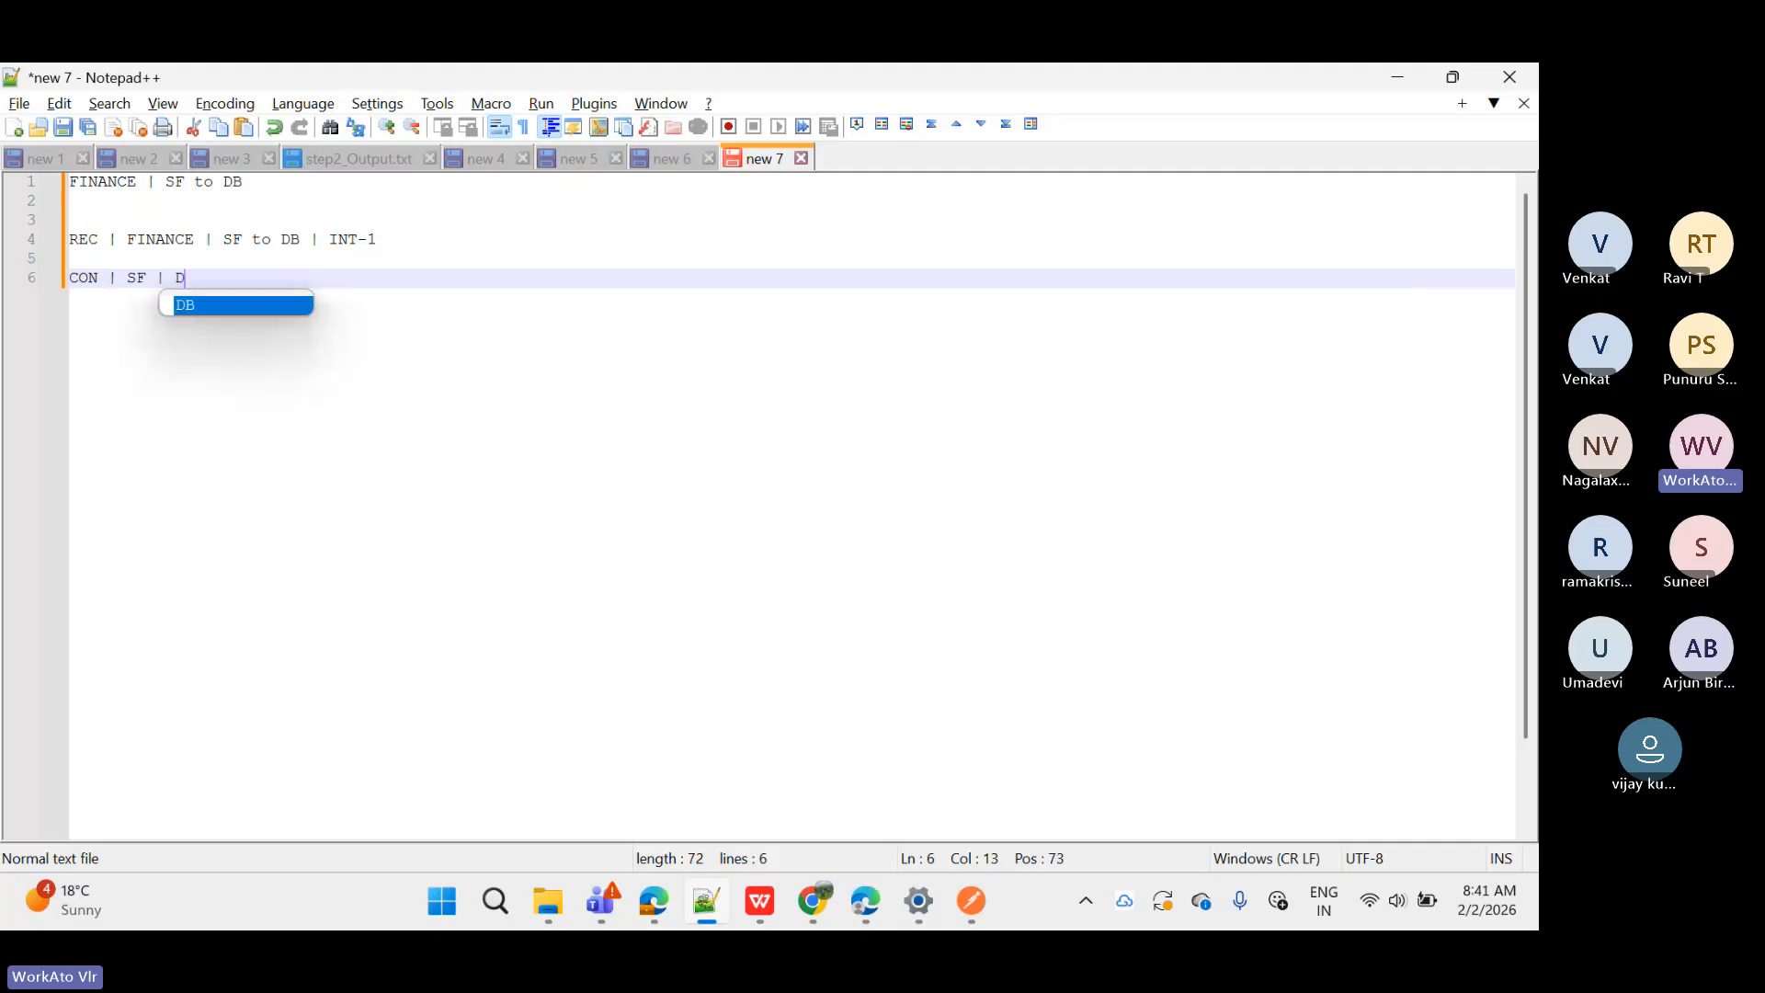
text(EV)
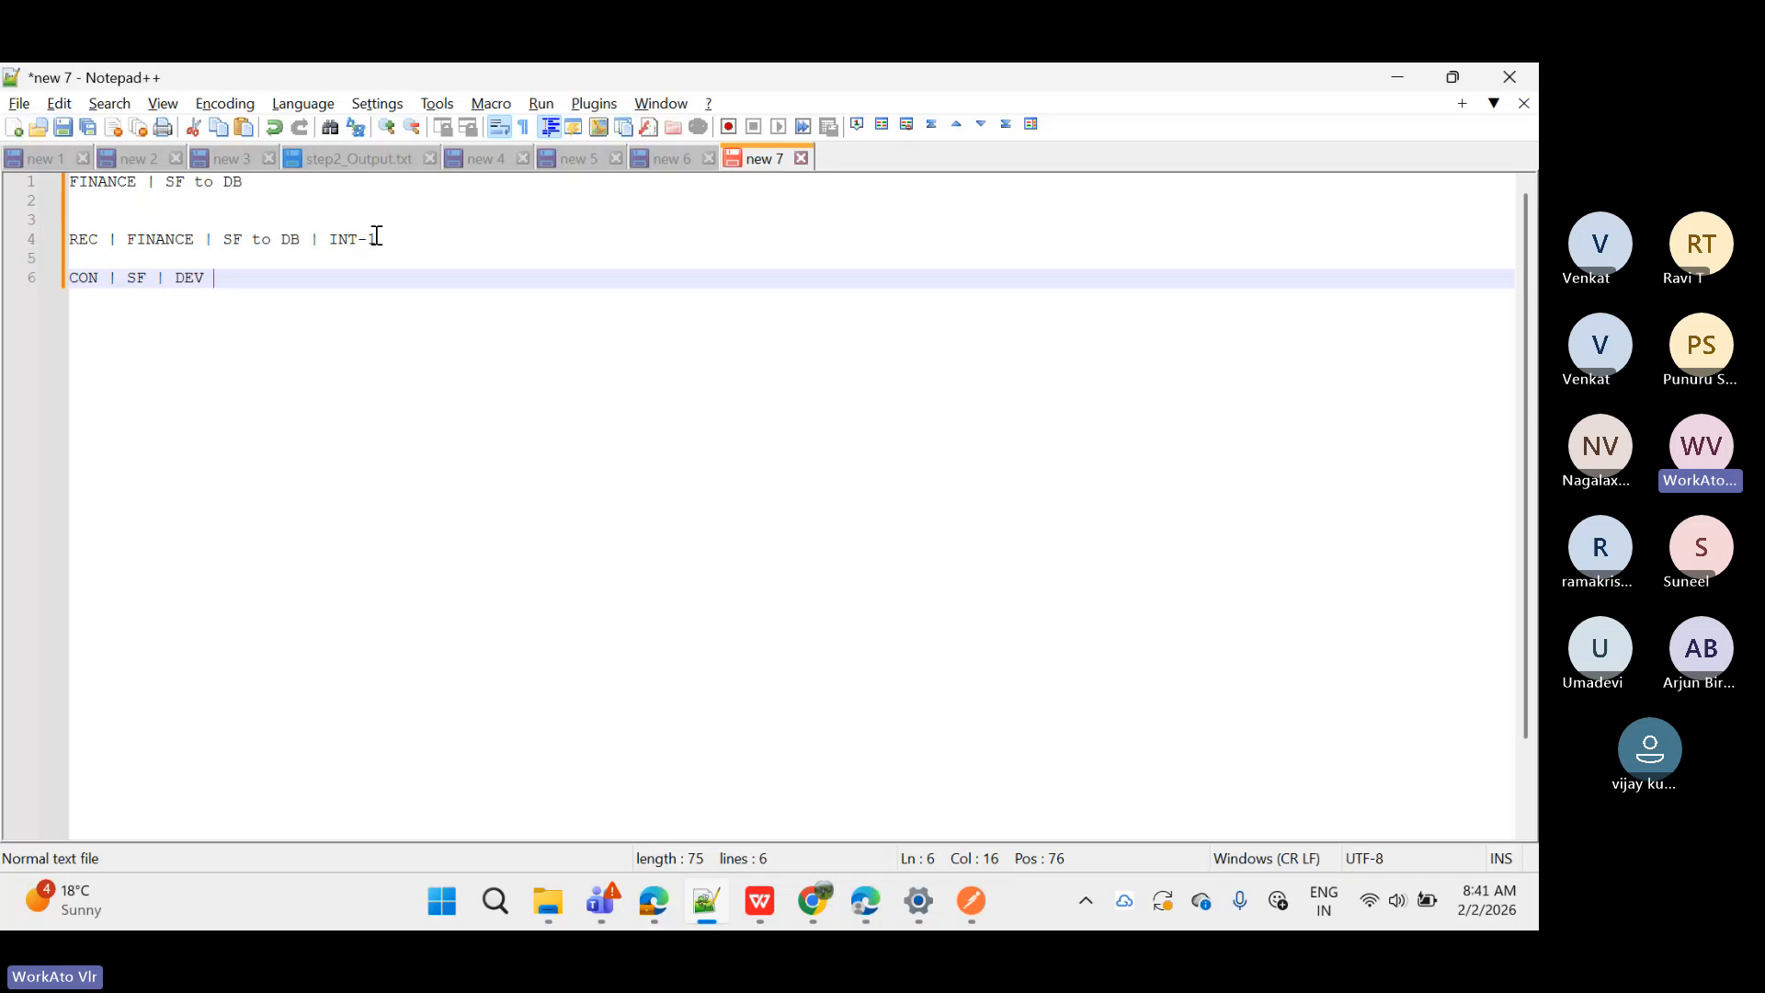
drag(379, 239, 37, 251)
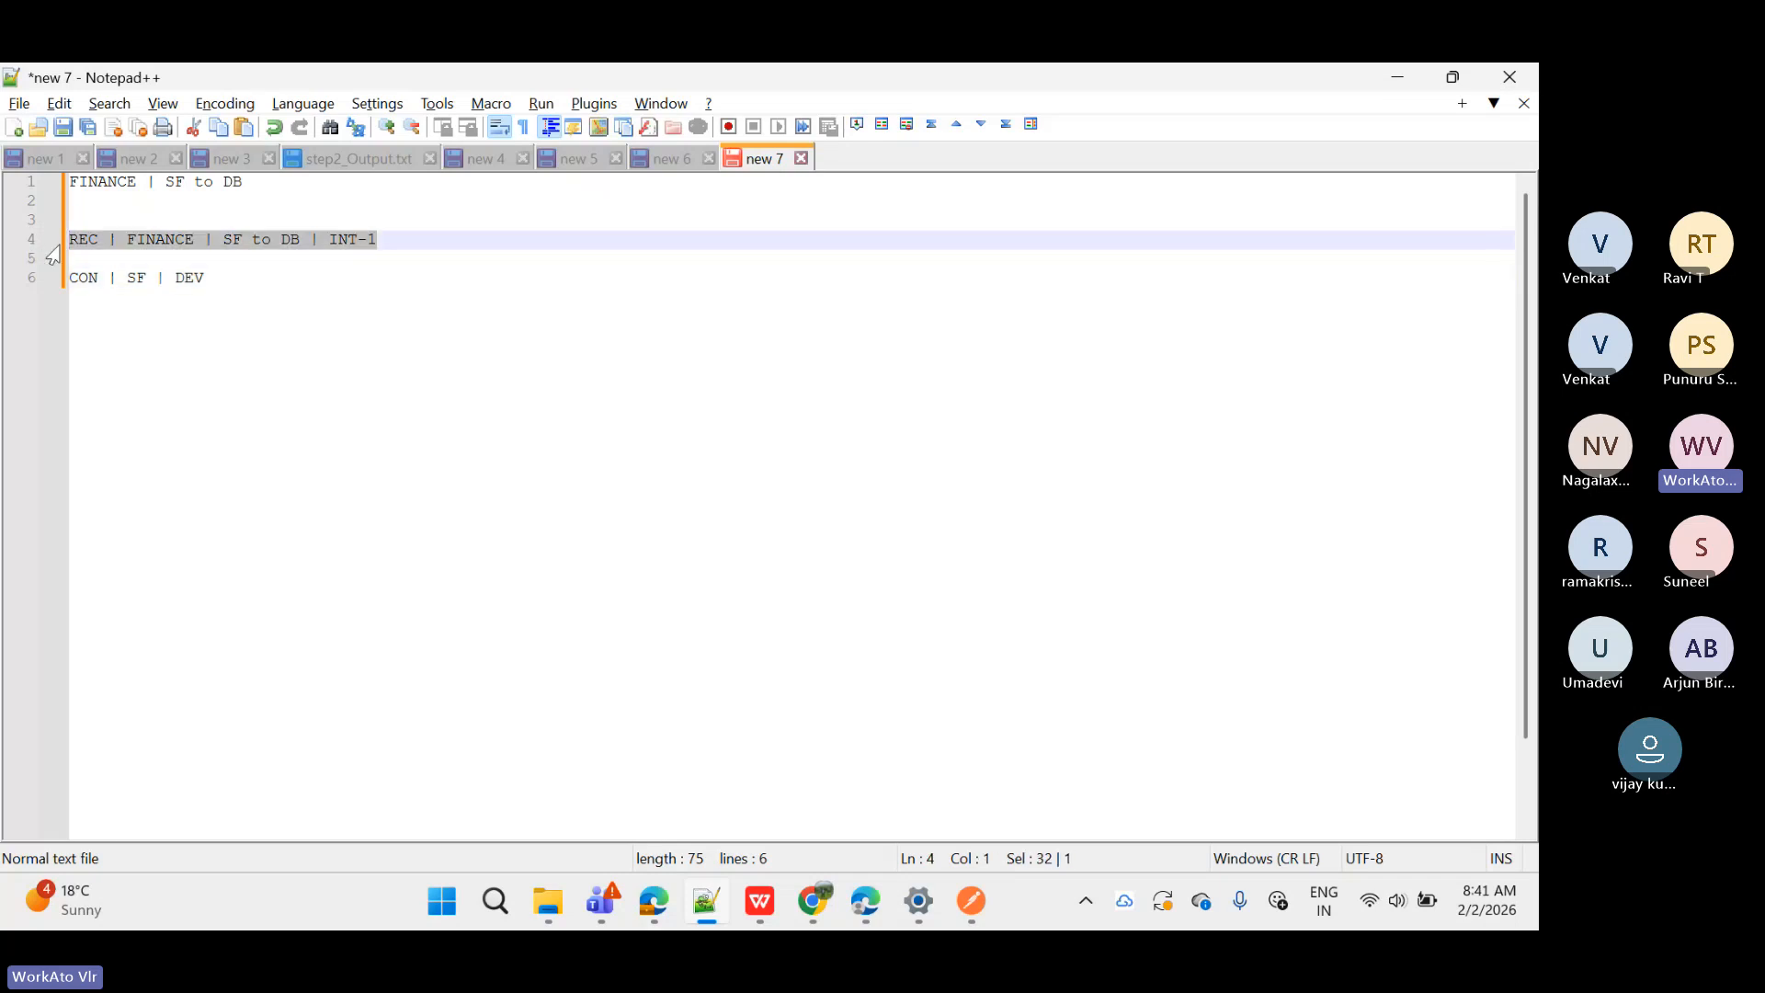
click(971, 414)
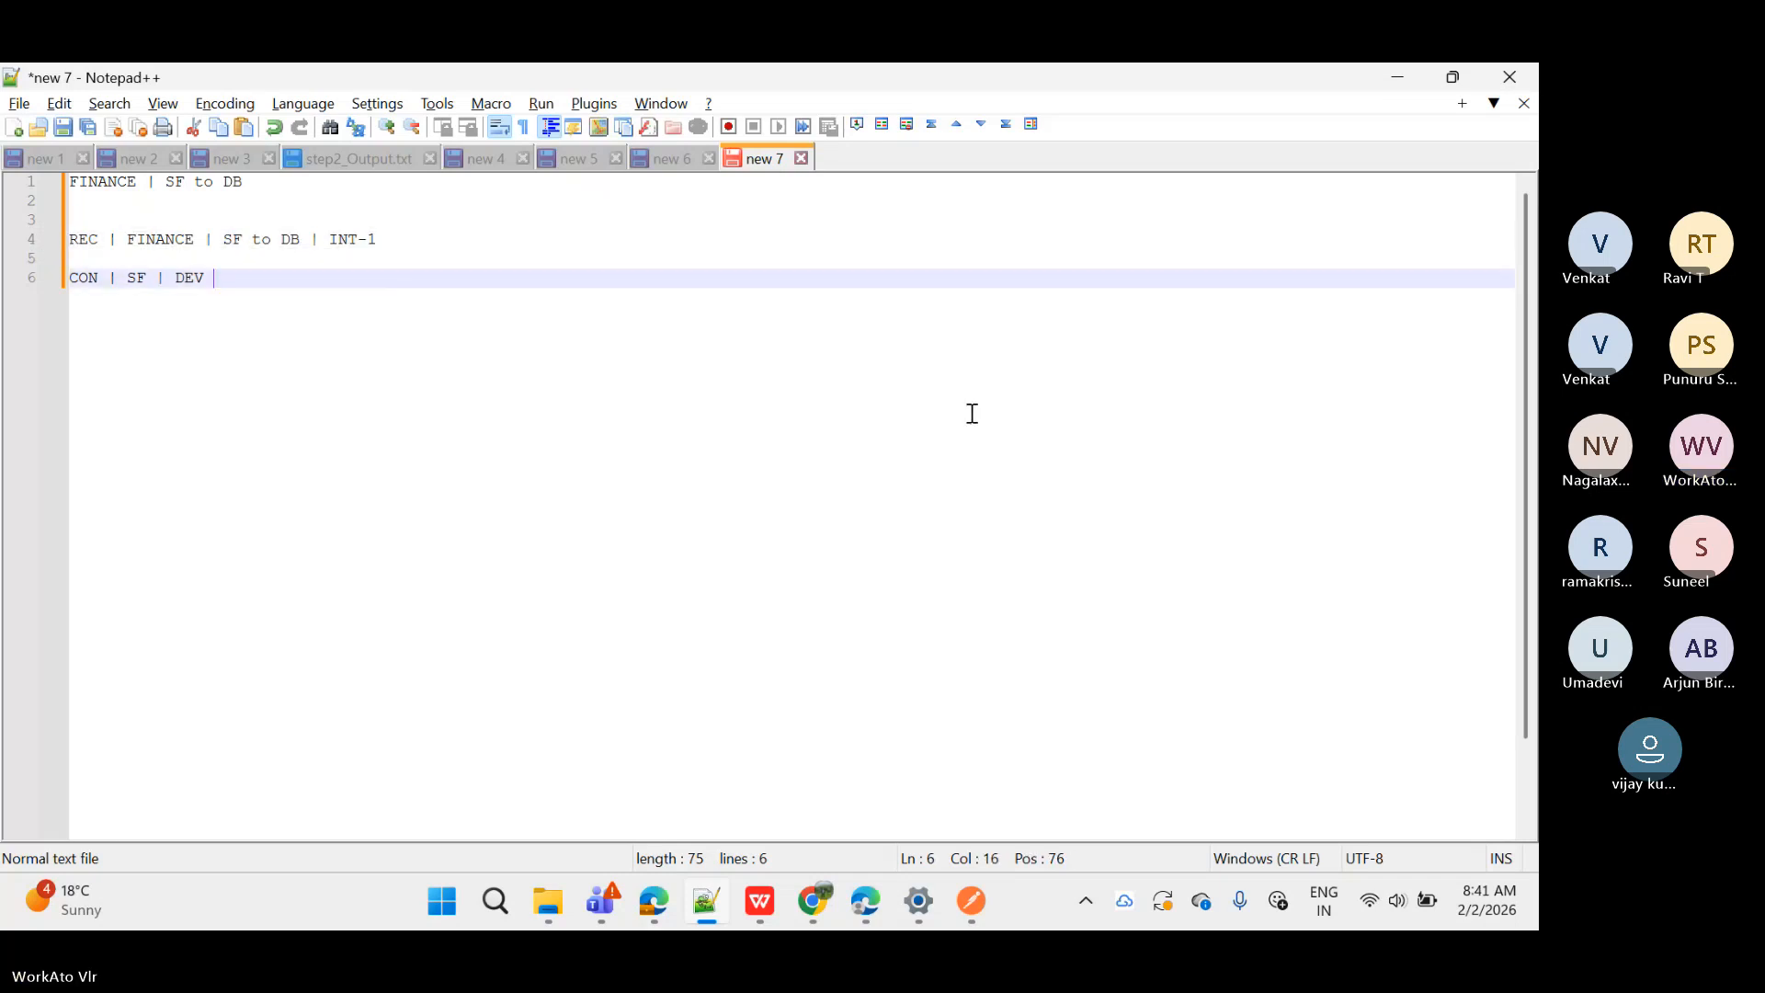
Step: Minimize Notepad++ to bring back the VLR_Batch project row in Workato
click(1399, 79)
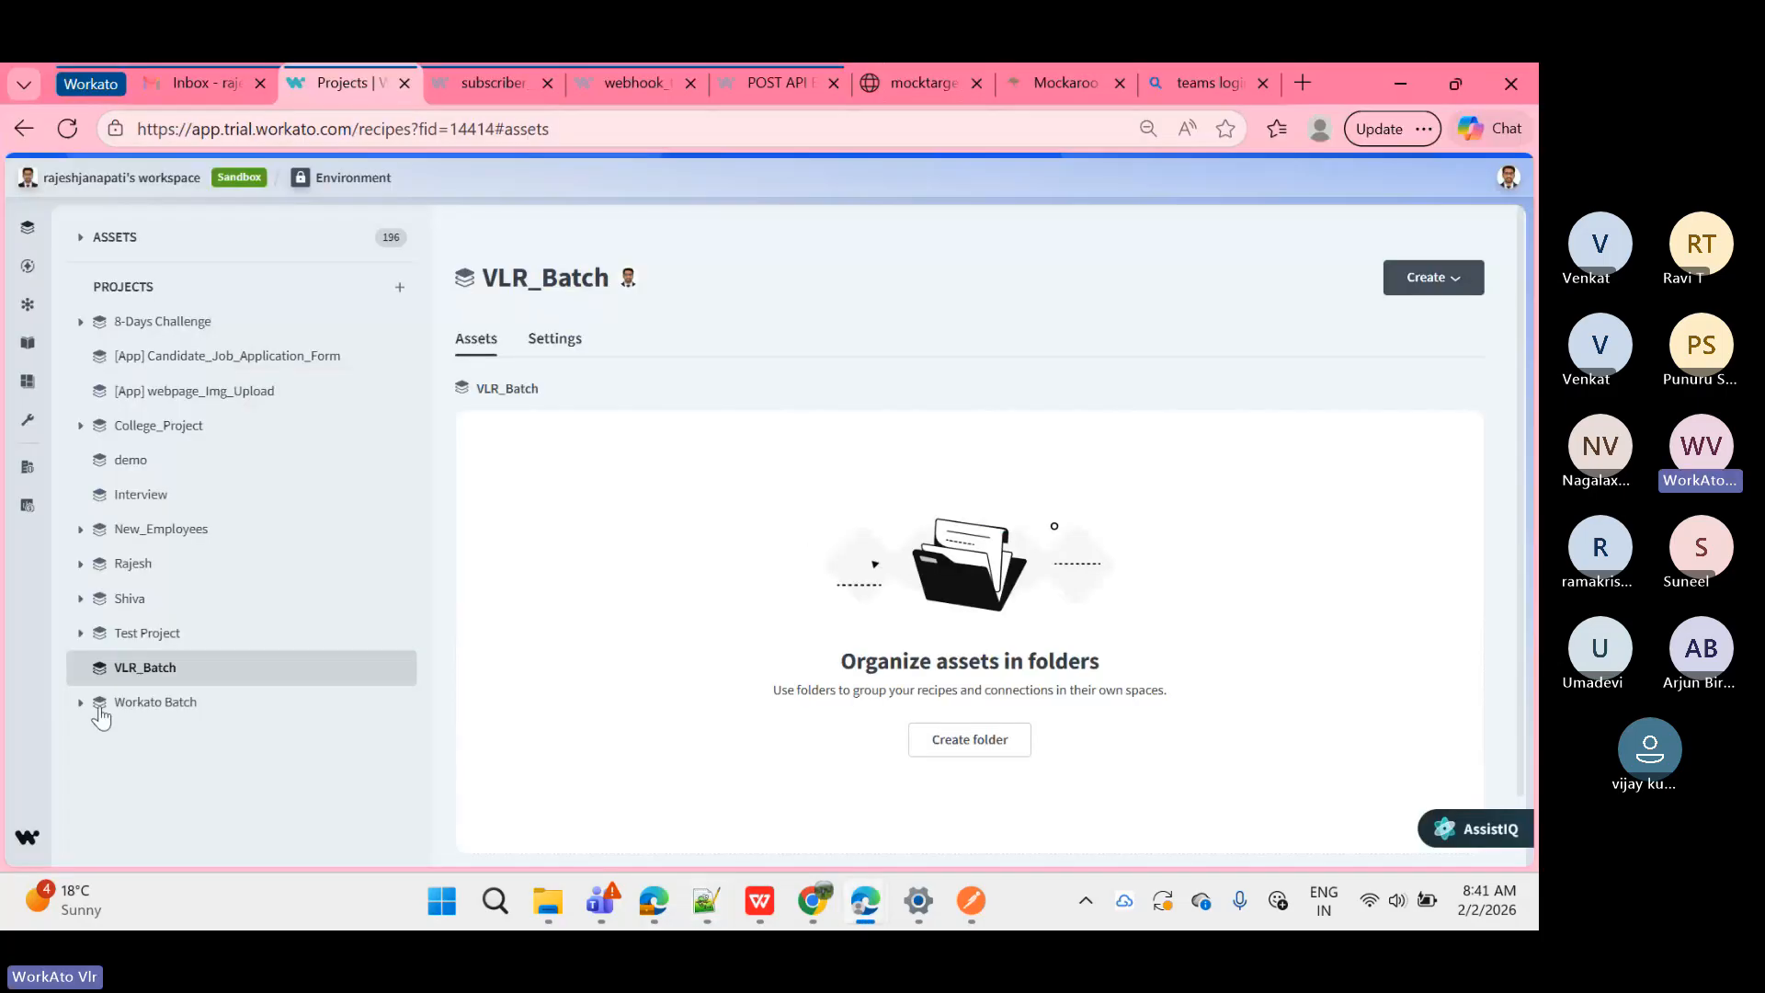
mouse_move(327, 666)
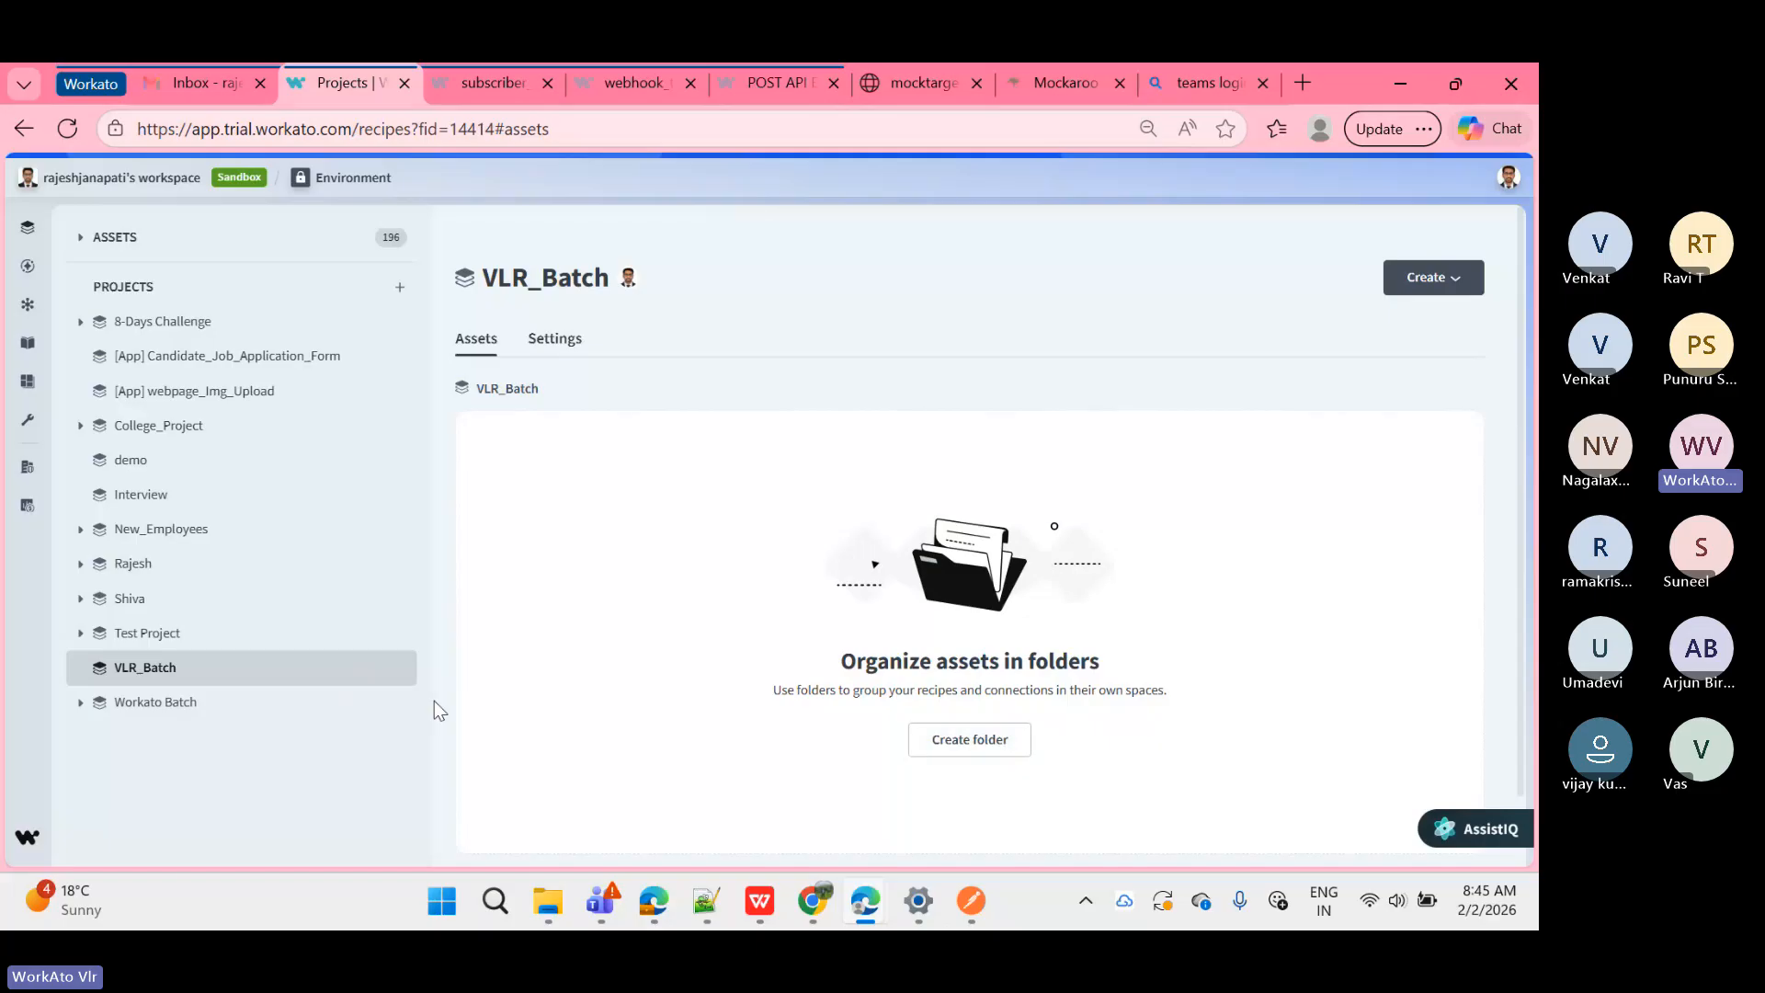
Step: Create a folder named 'Triggers' in VLR_Batch and open it
click(382, 668)
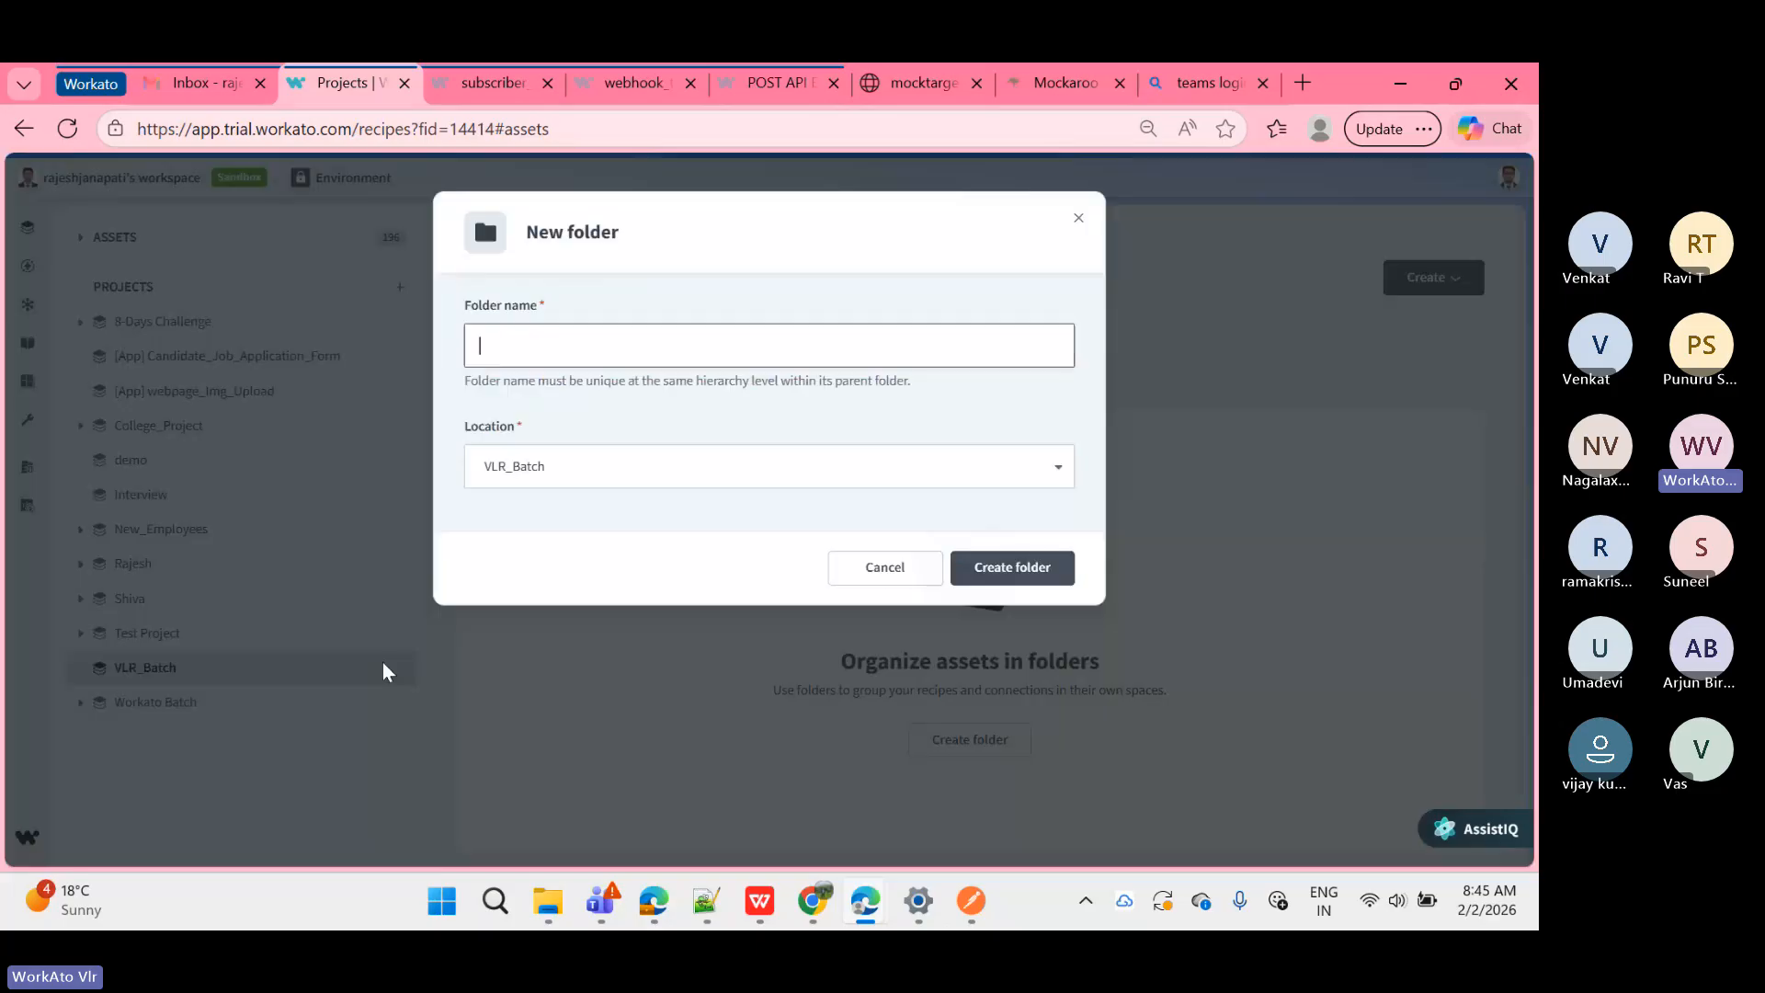
text(Tr)
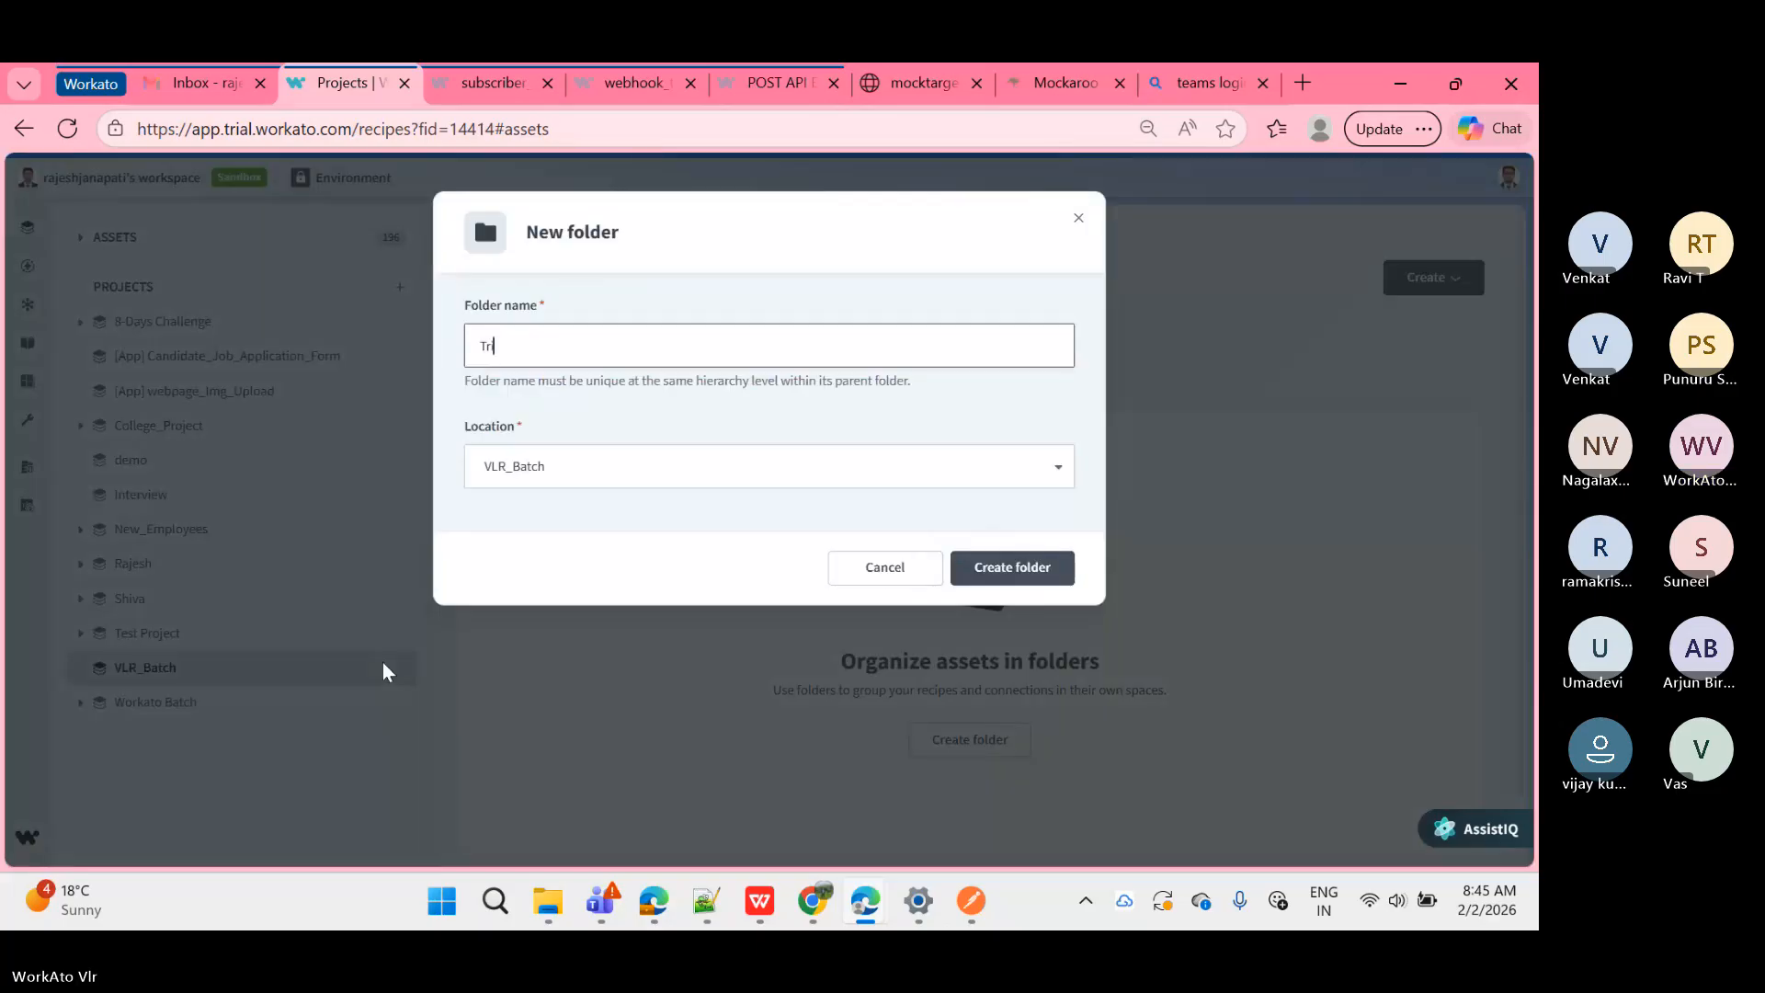
text(iggers)
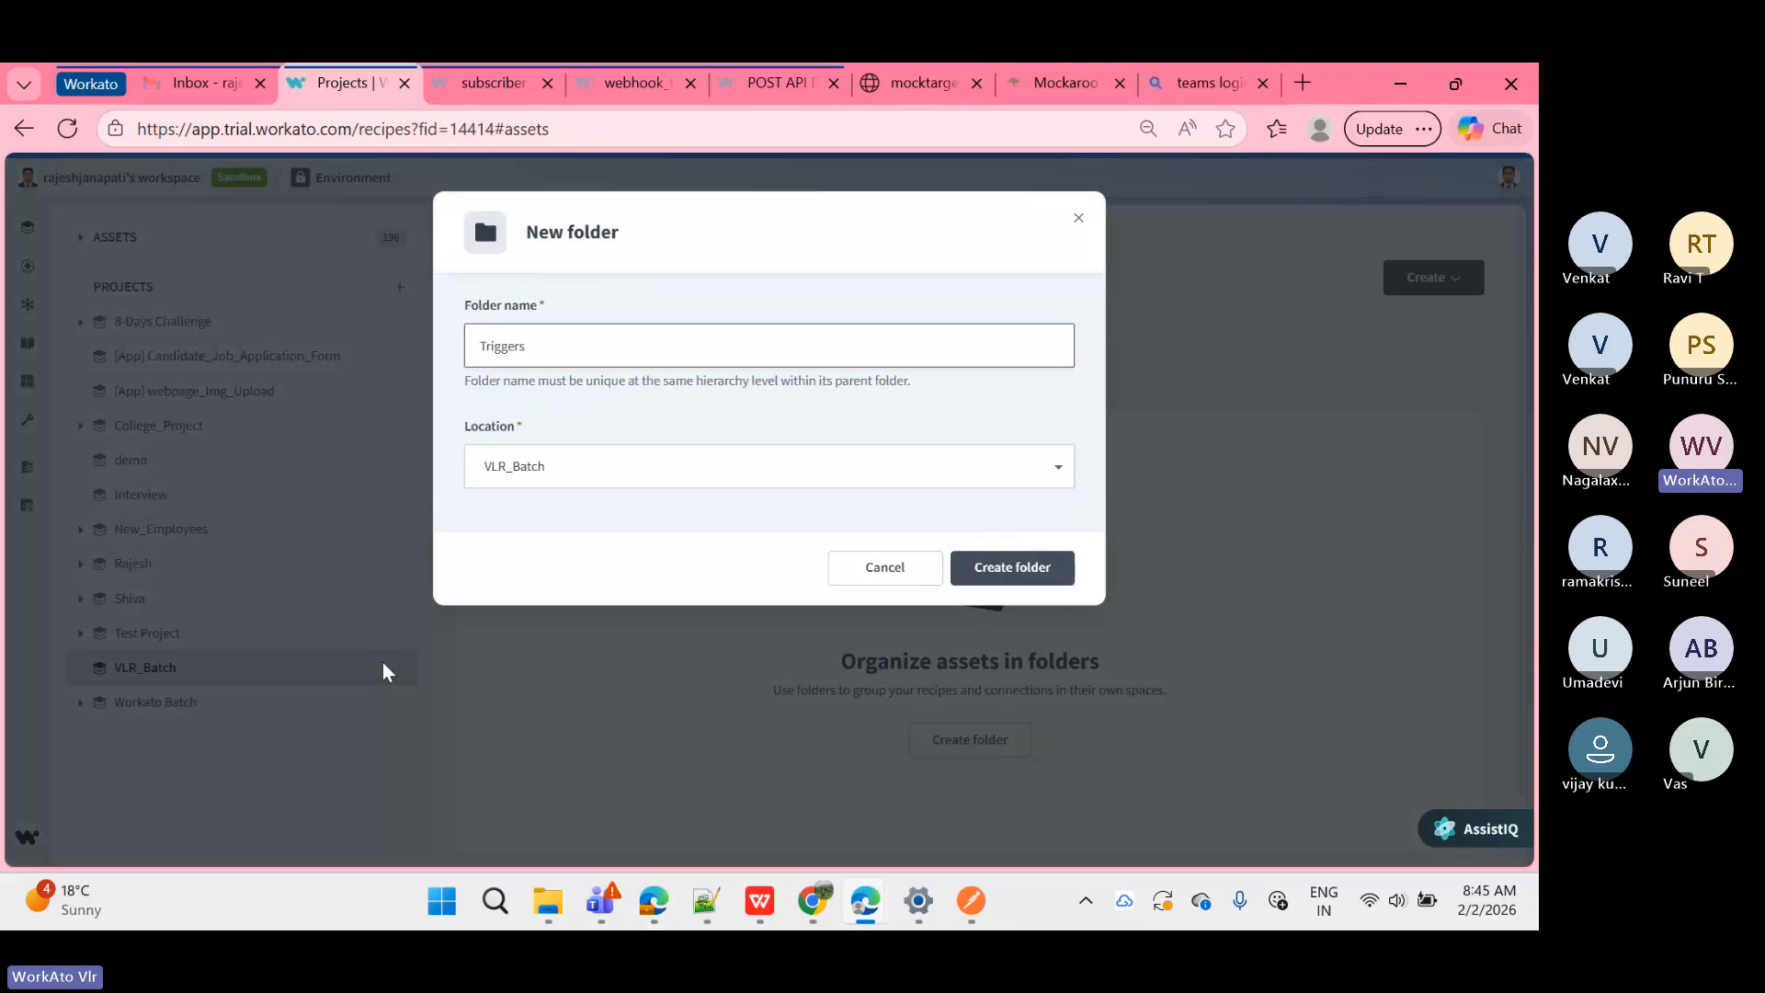
click(1011, 570)
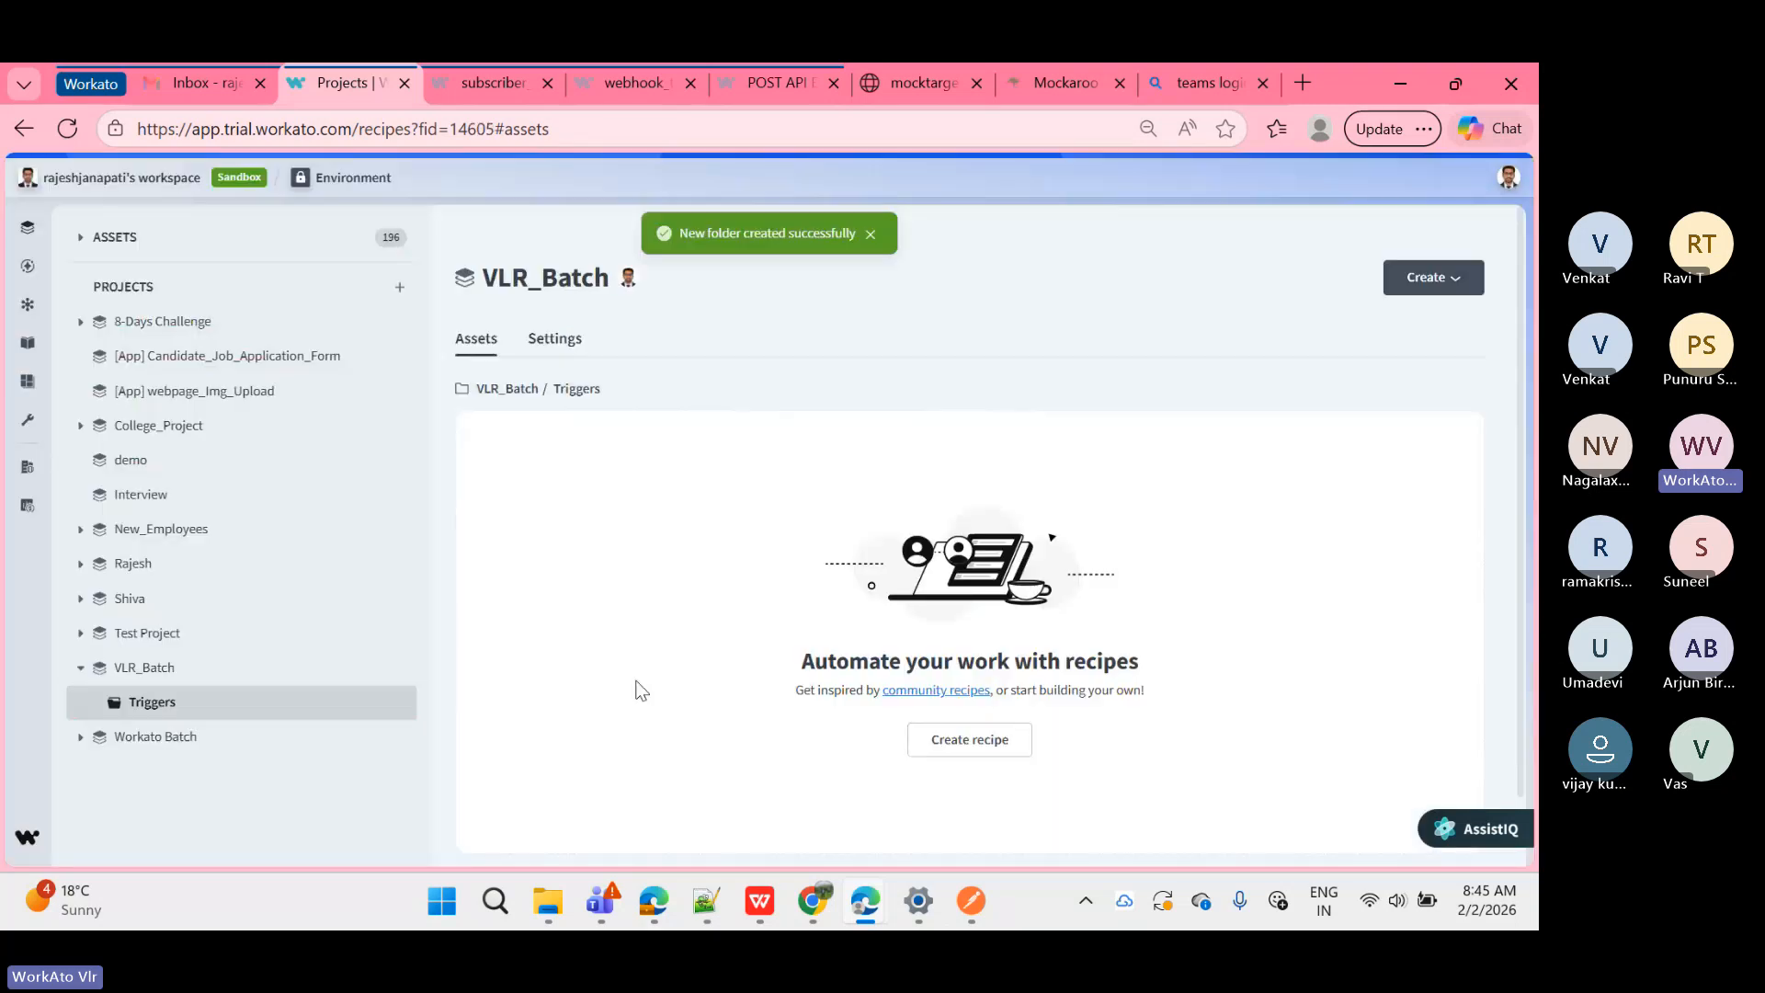
scroll(641, 689, down, 1)
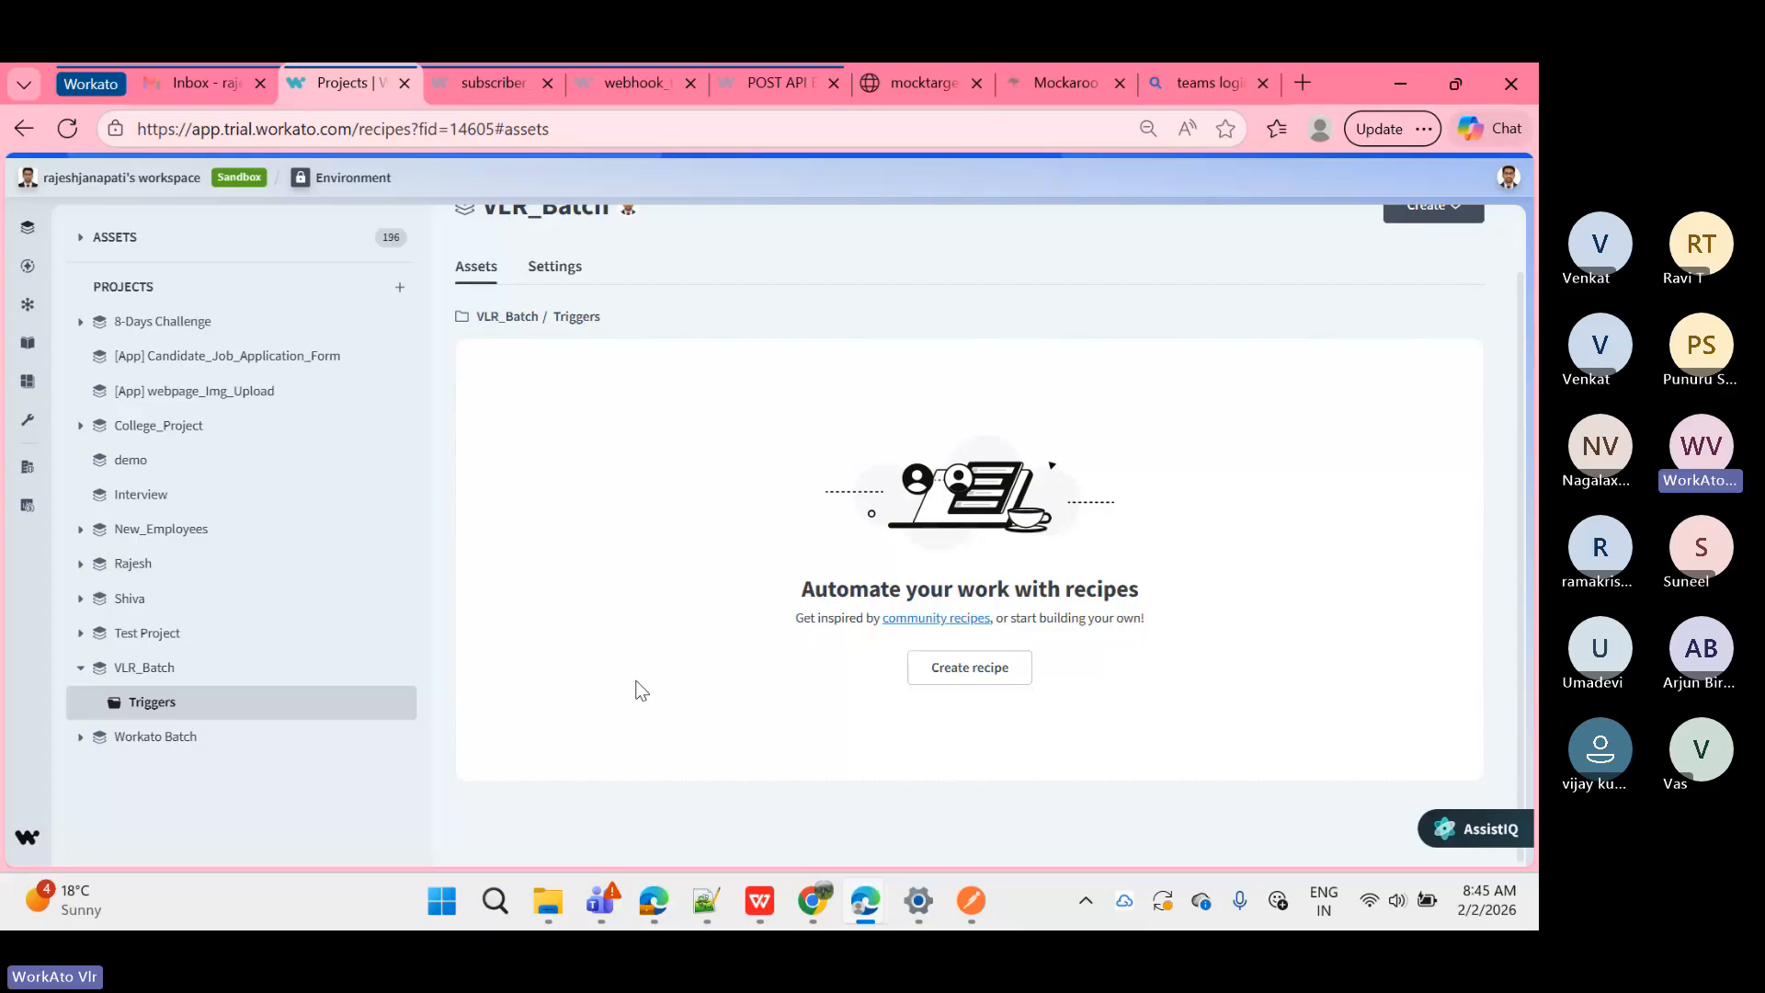
mouse_move(874, 918)
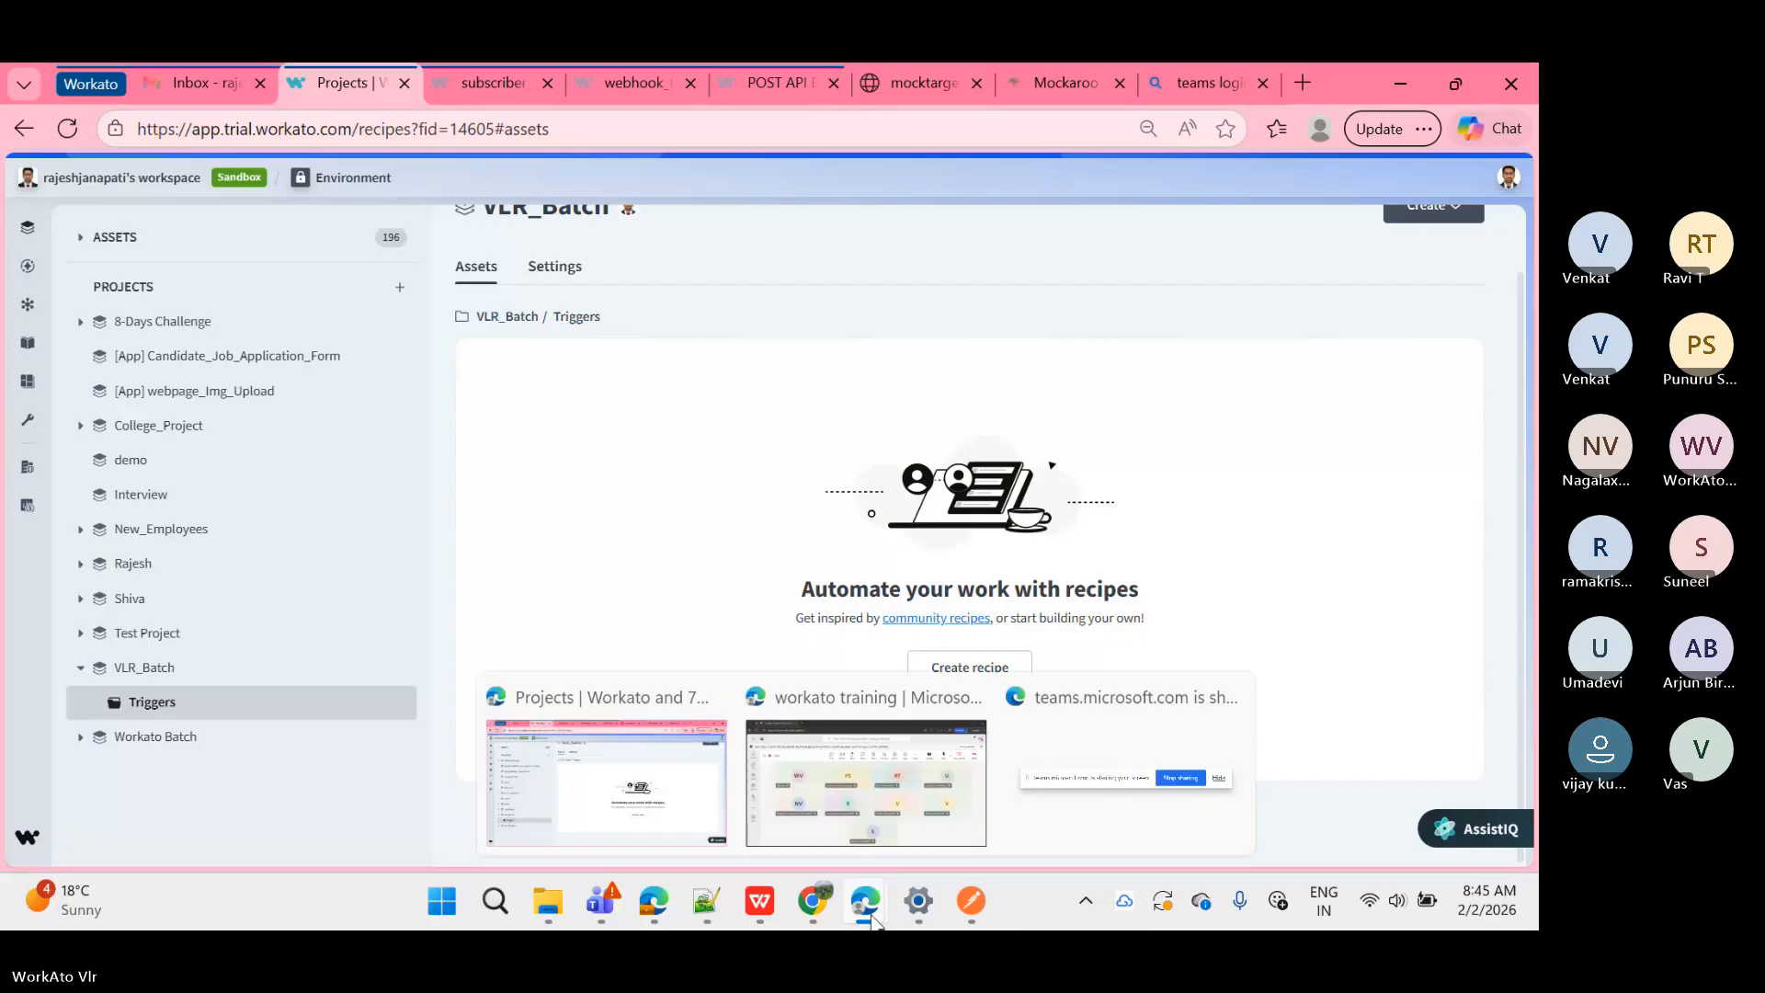
click(872, 796)
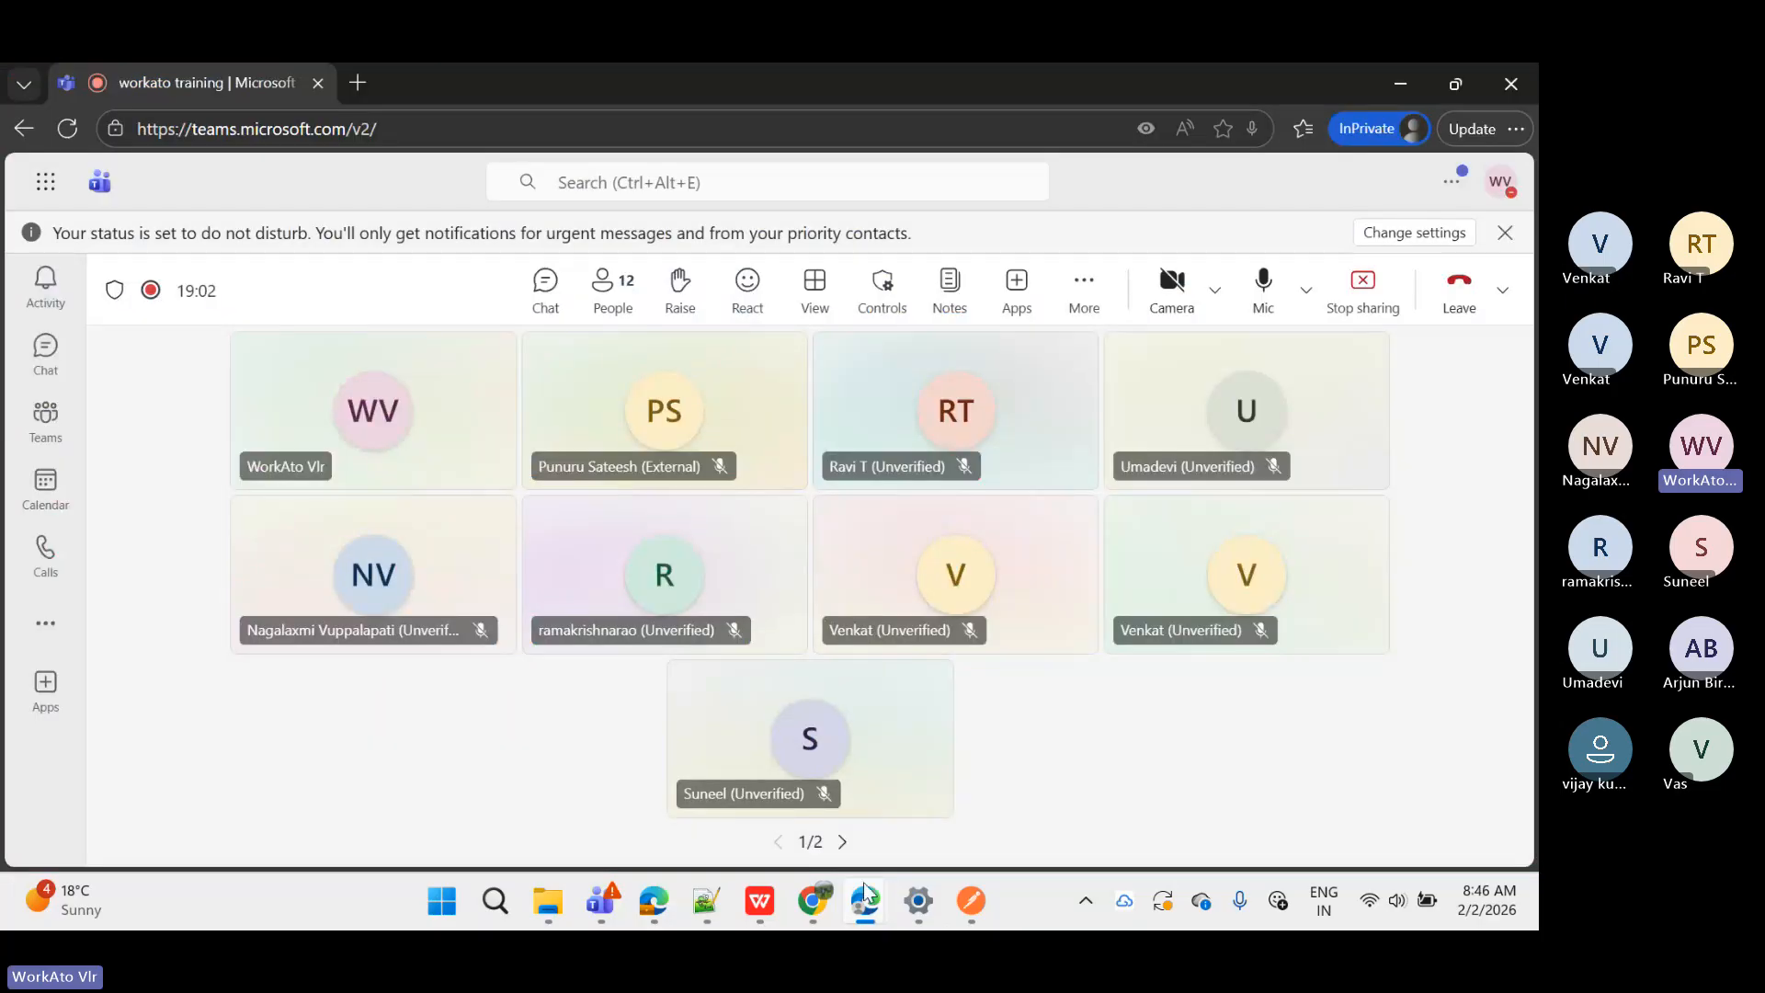
click(606, 800)
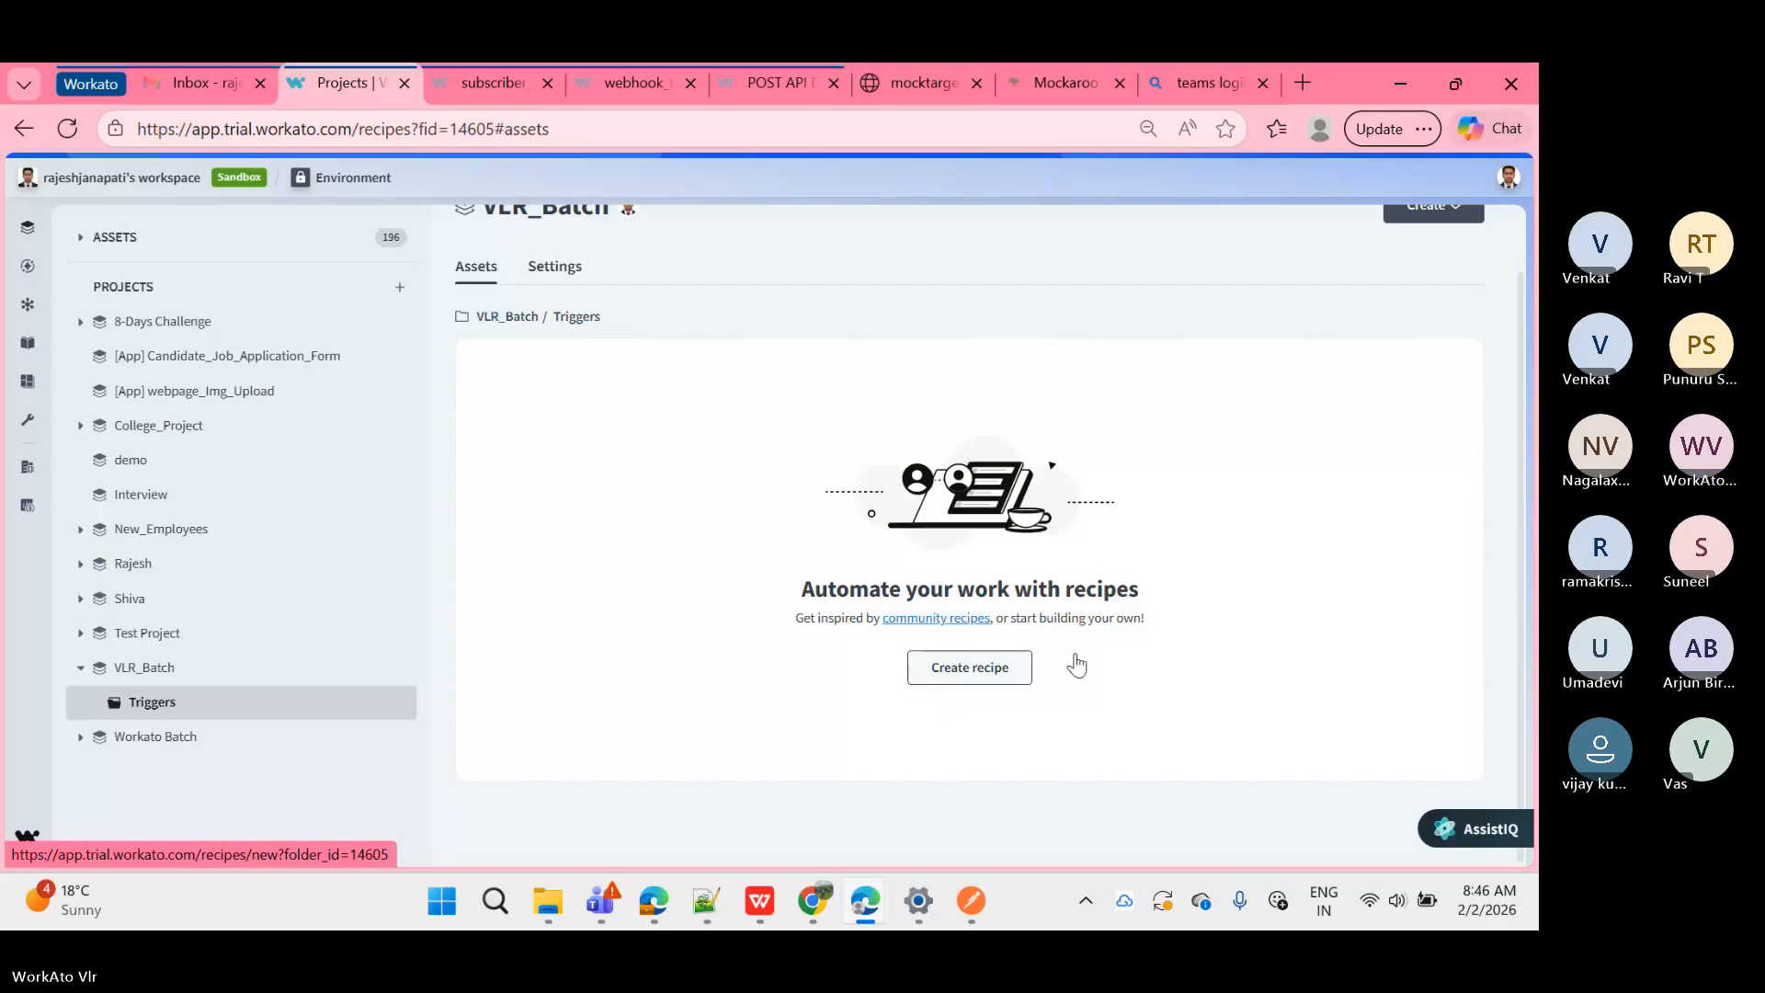
Step: Start a new recipe in the Triggers folder and focus its blank Name field
click(997, 674)
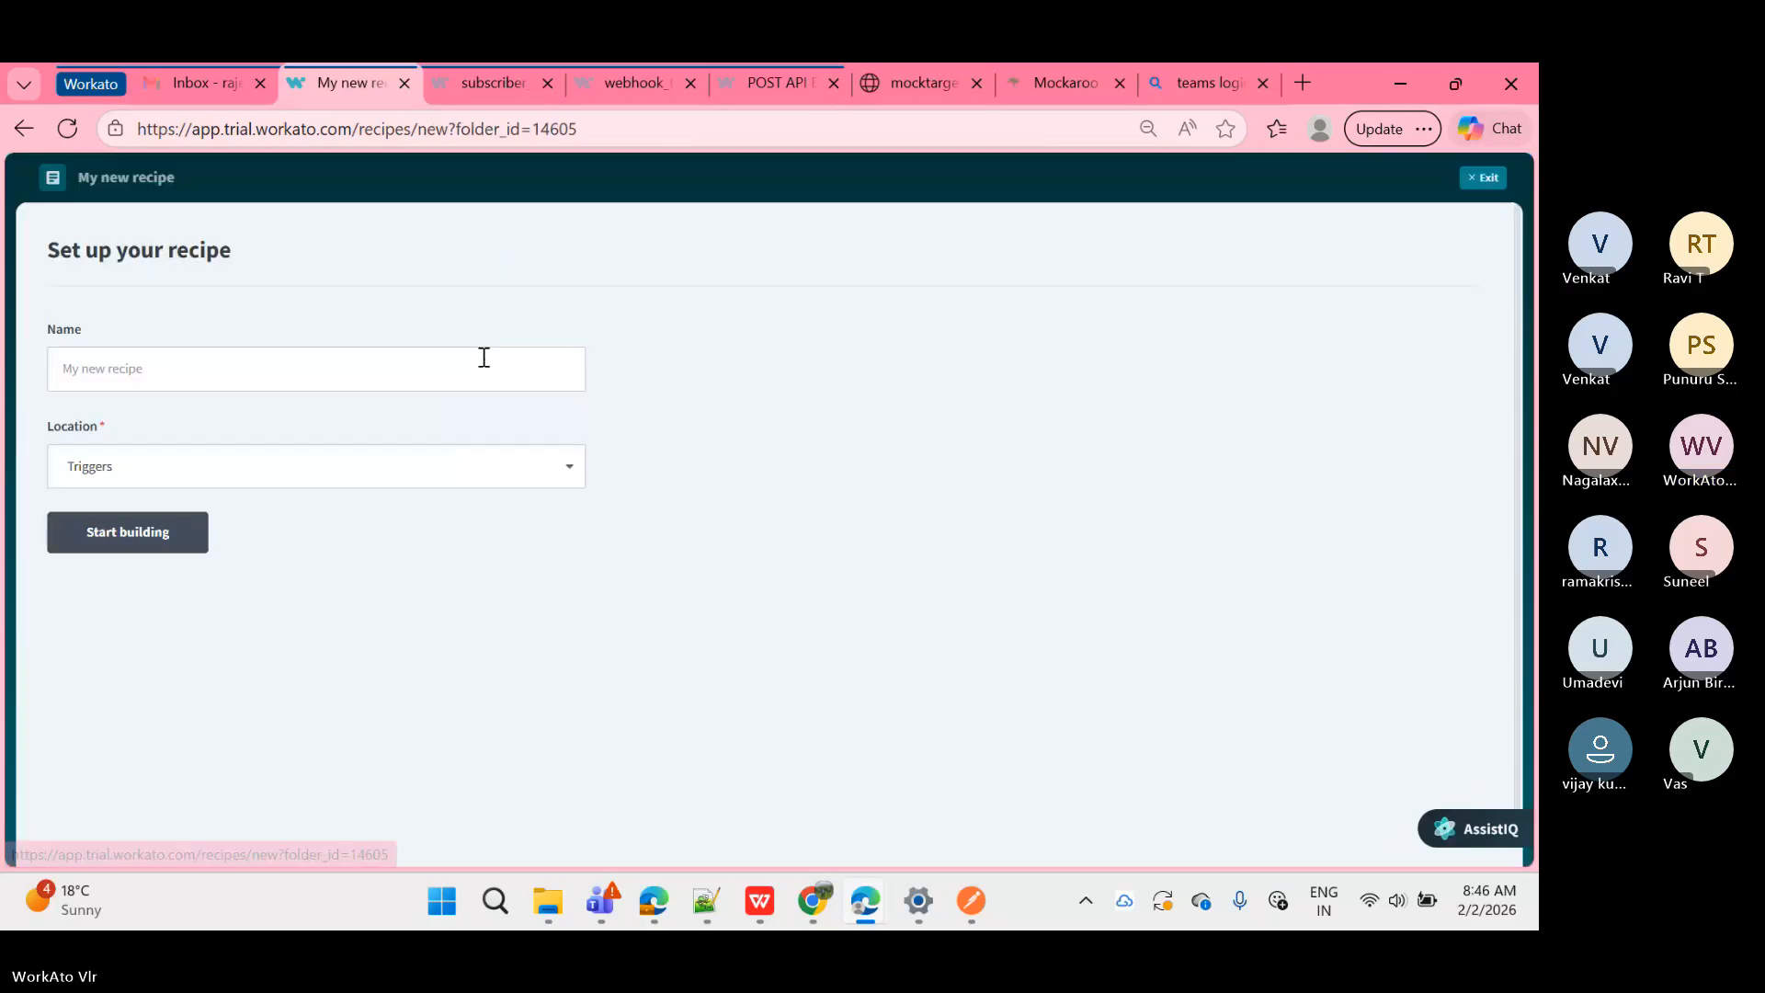
click(266, 370)
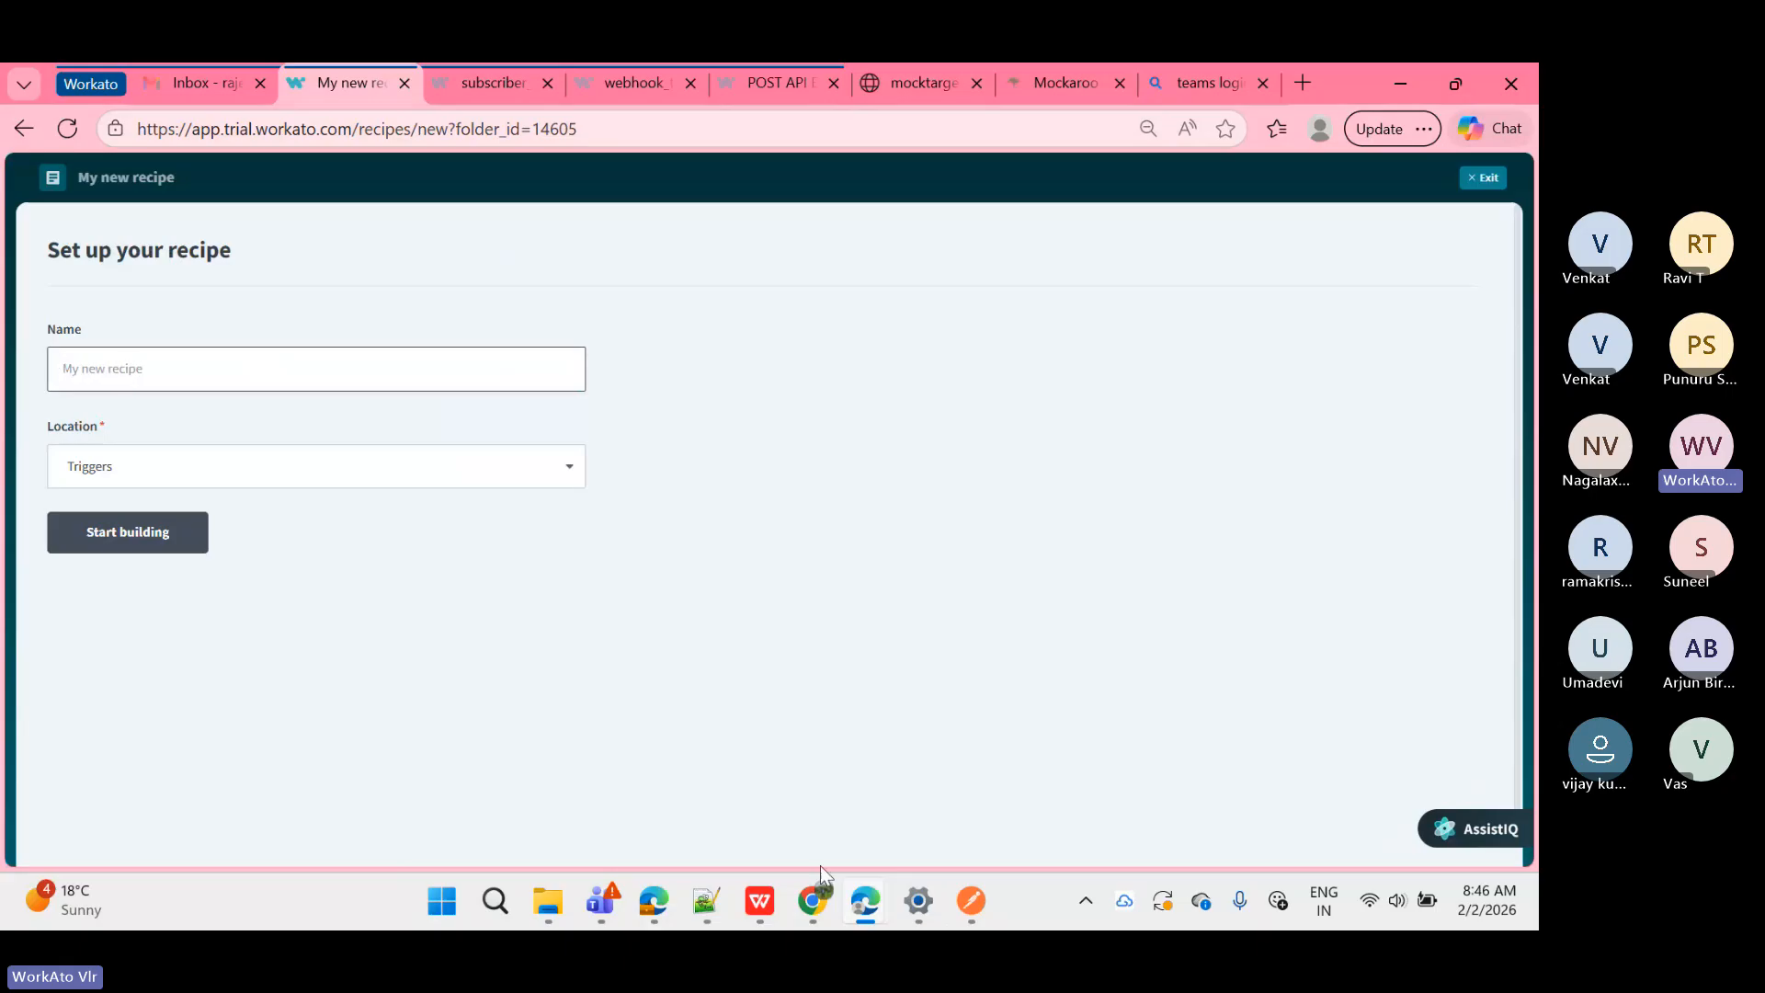
click(699, 906)
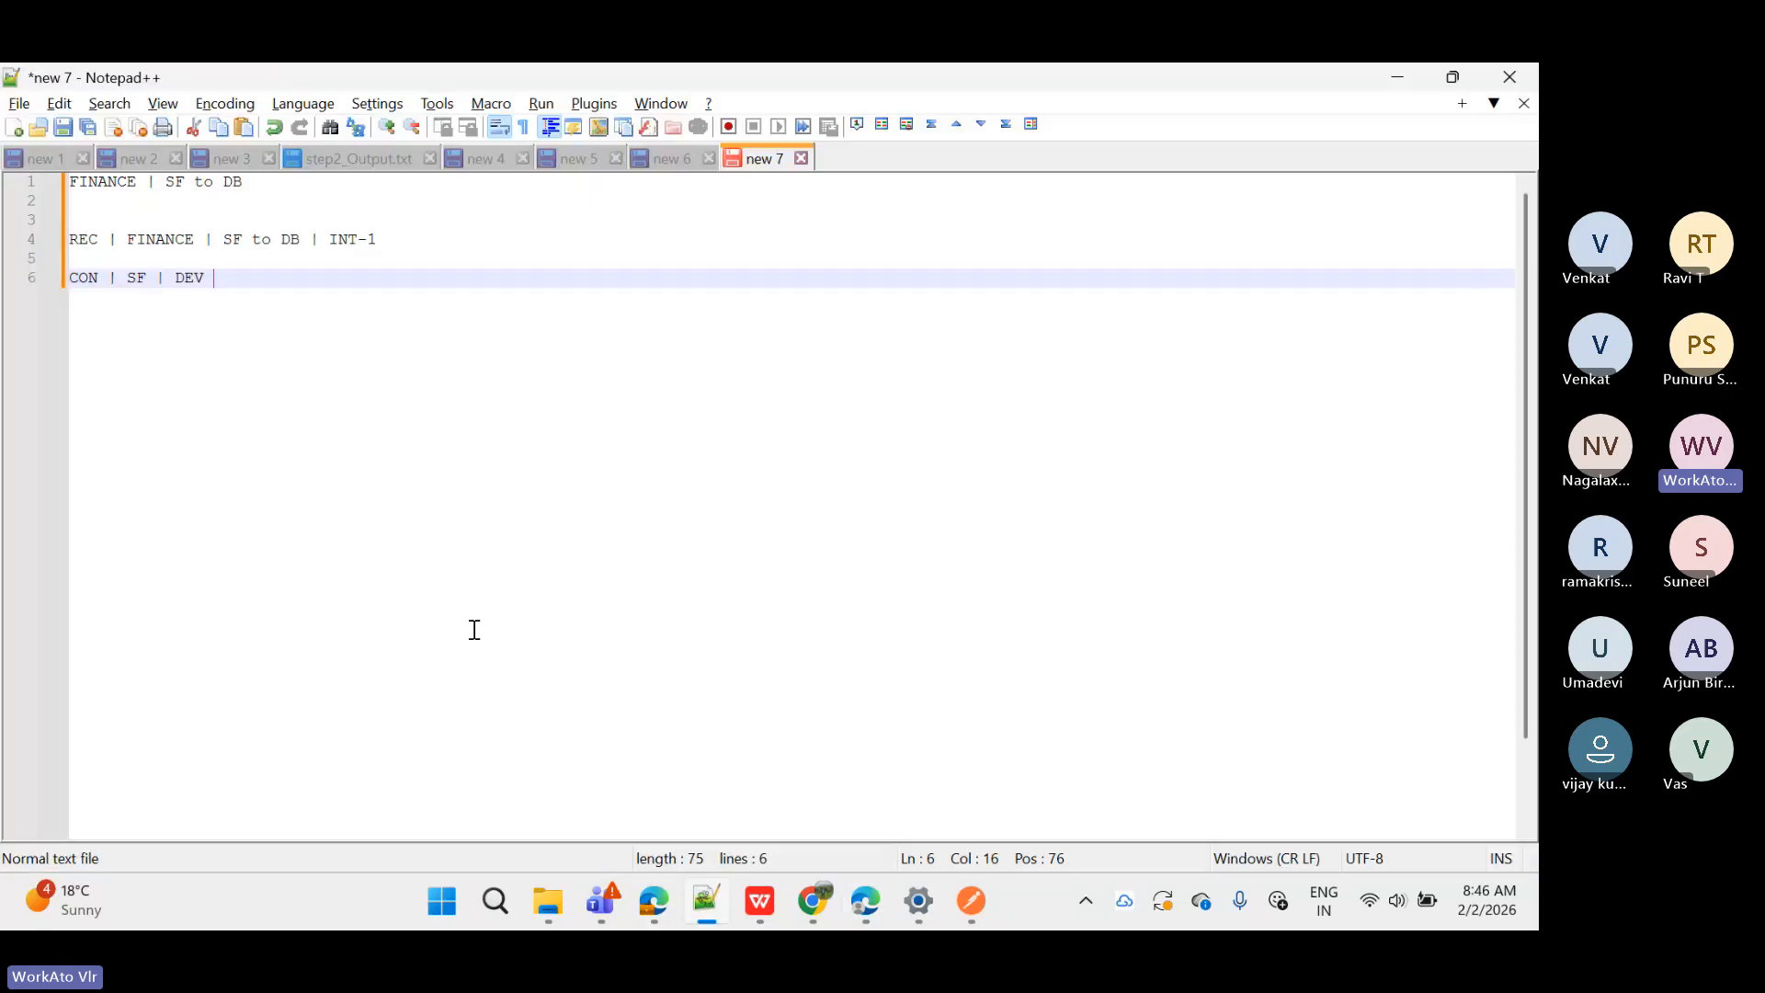
click(390, 244)
drag(390, 244, 57, 246)
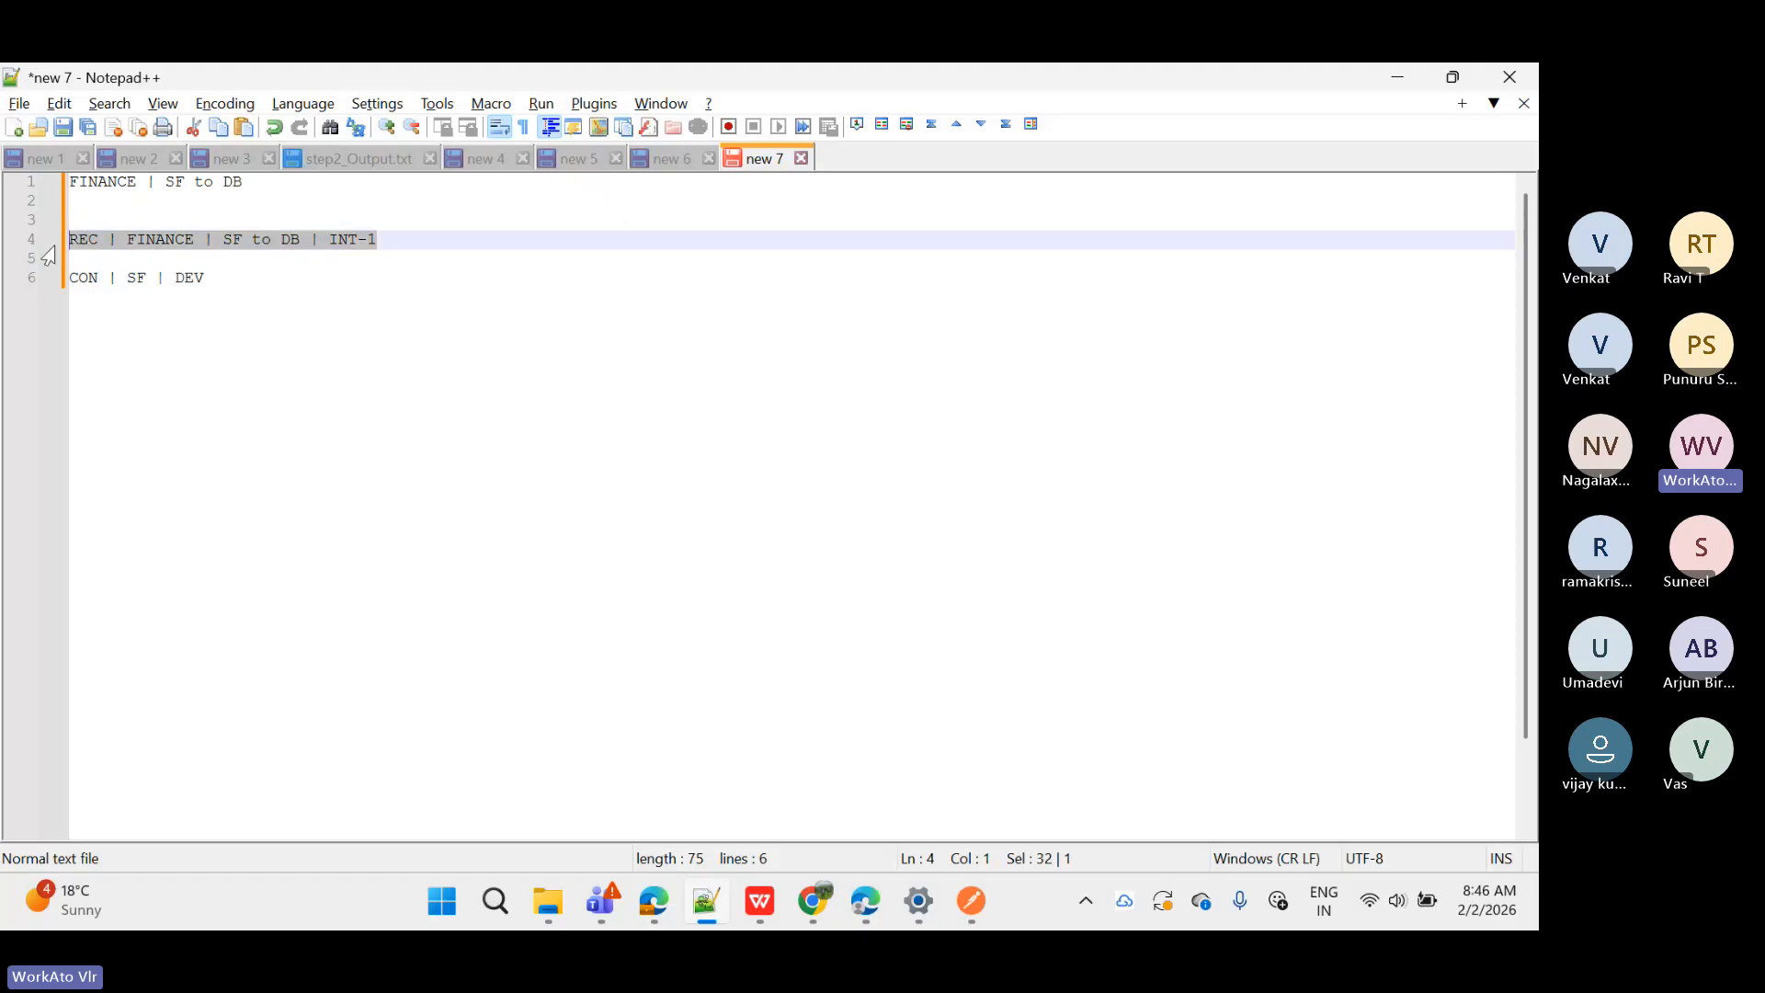
click(409, 244)
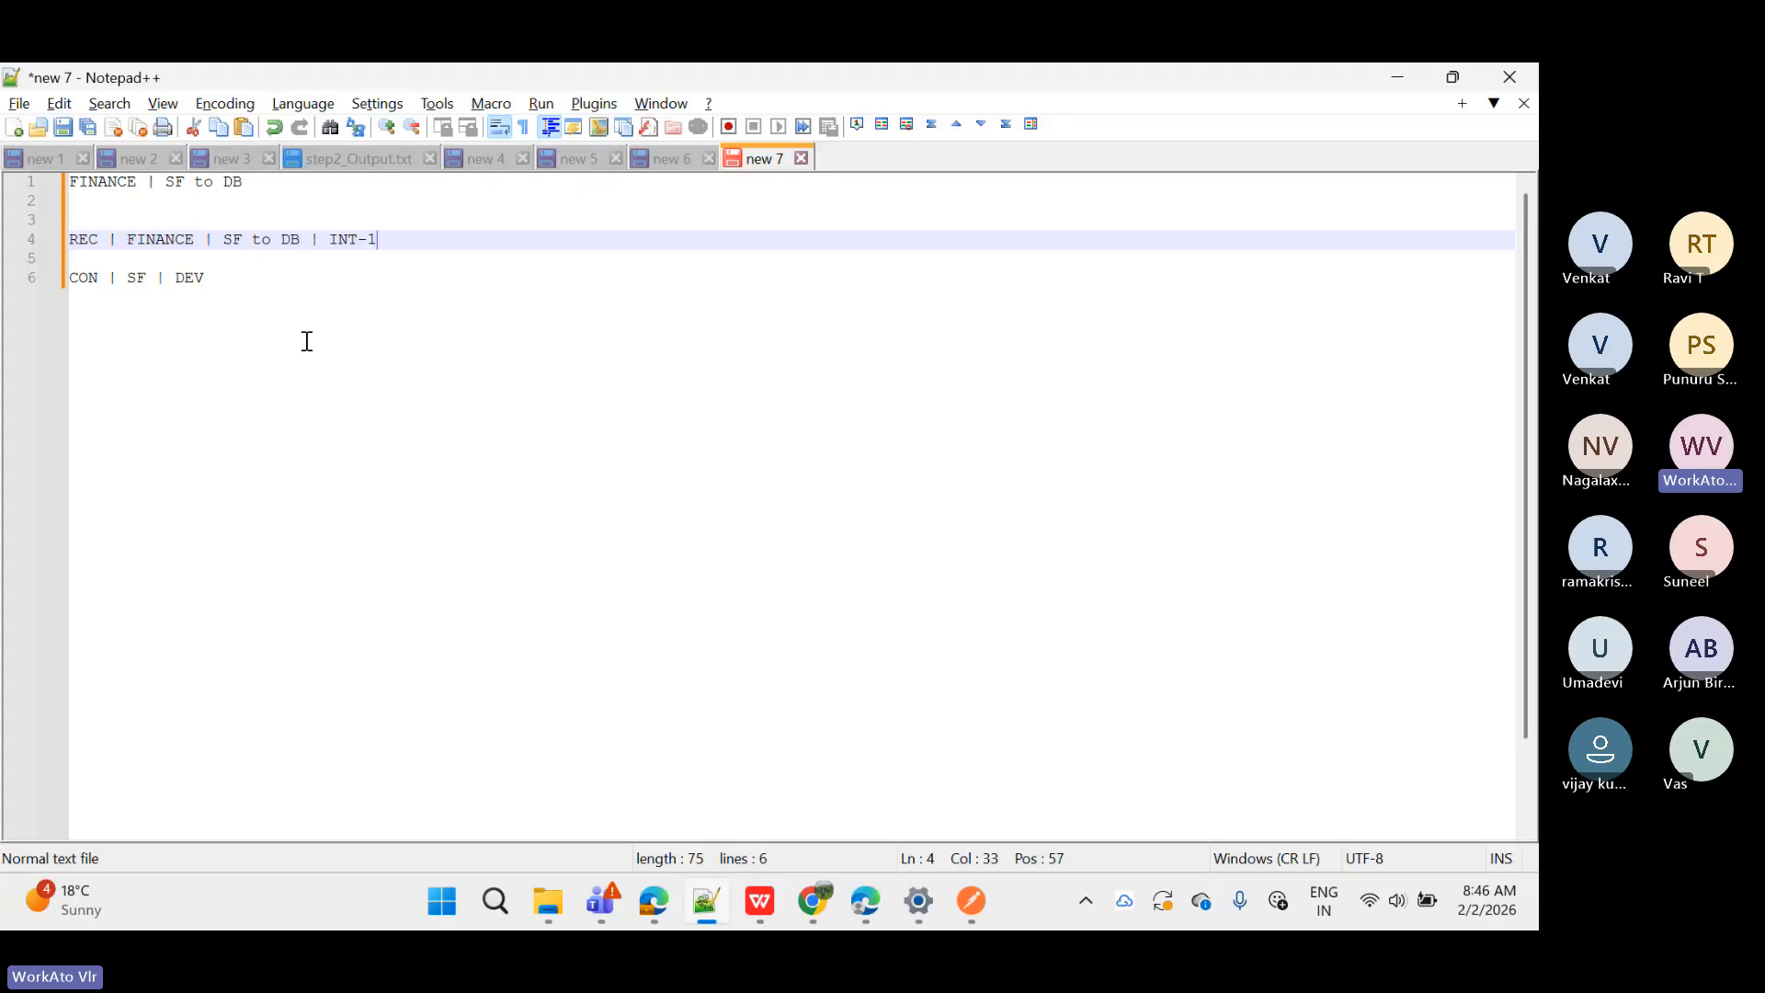
click(707, 901)
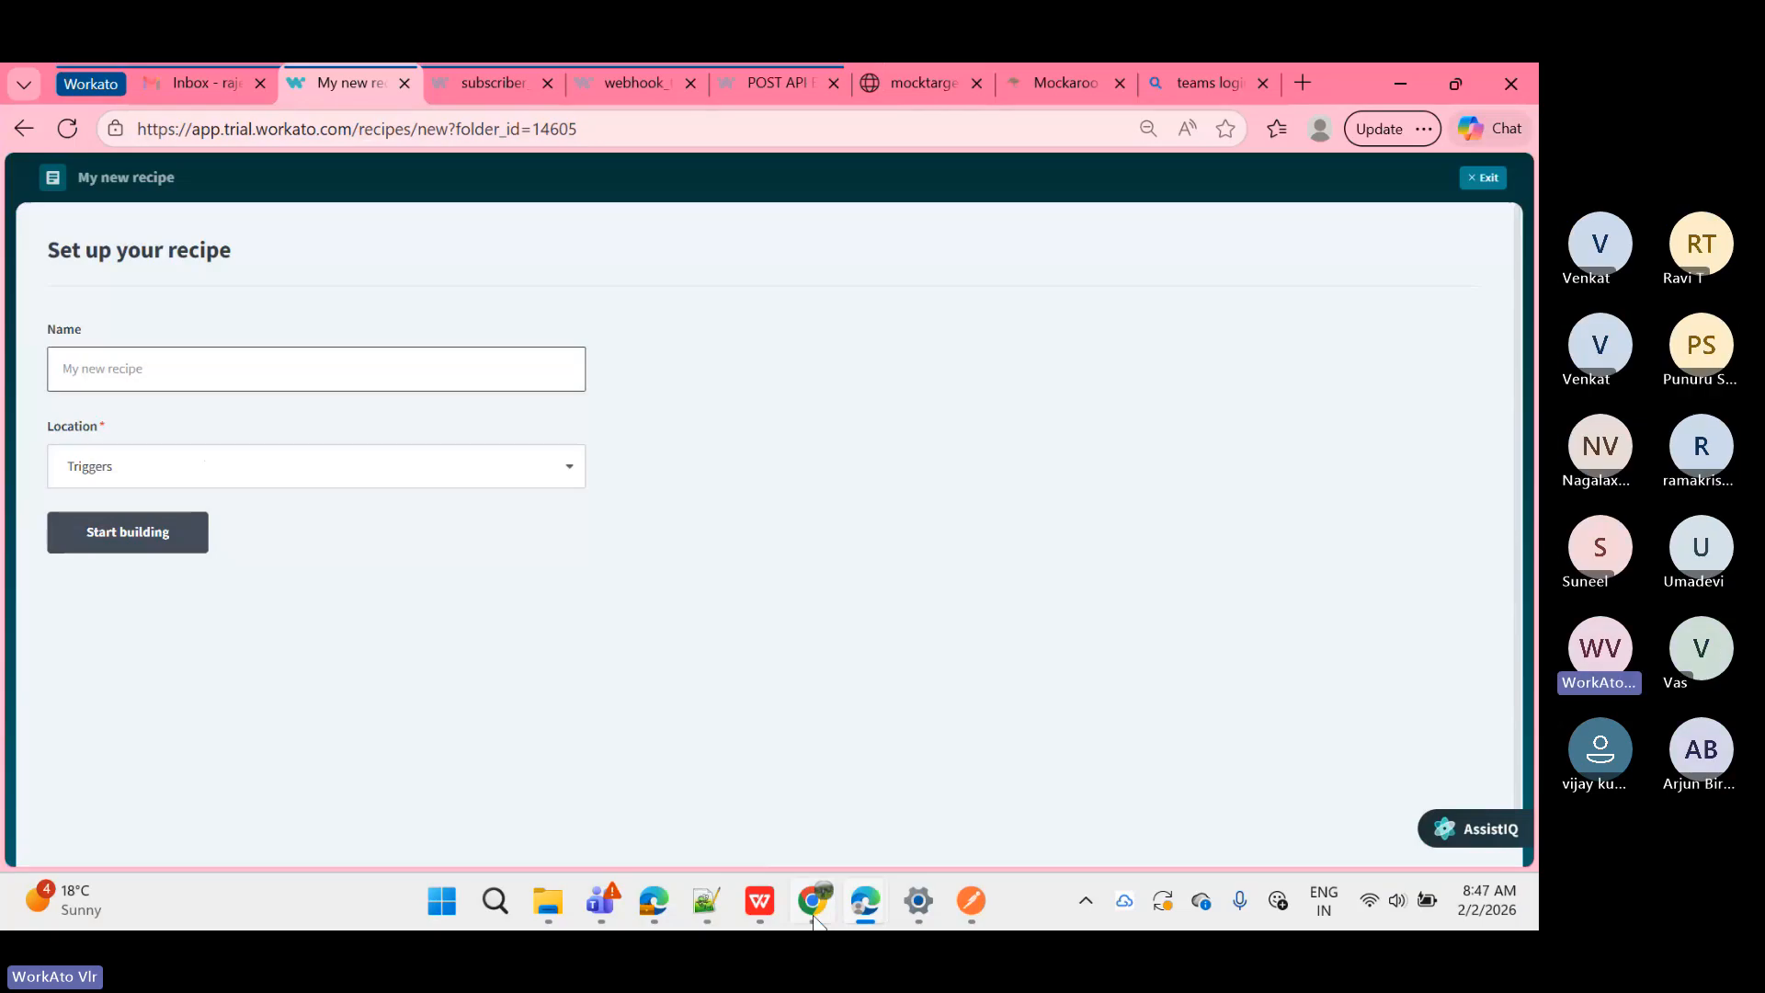
click(706, 905)
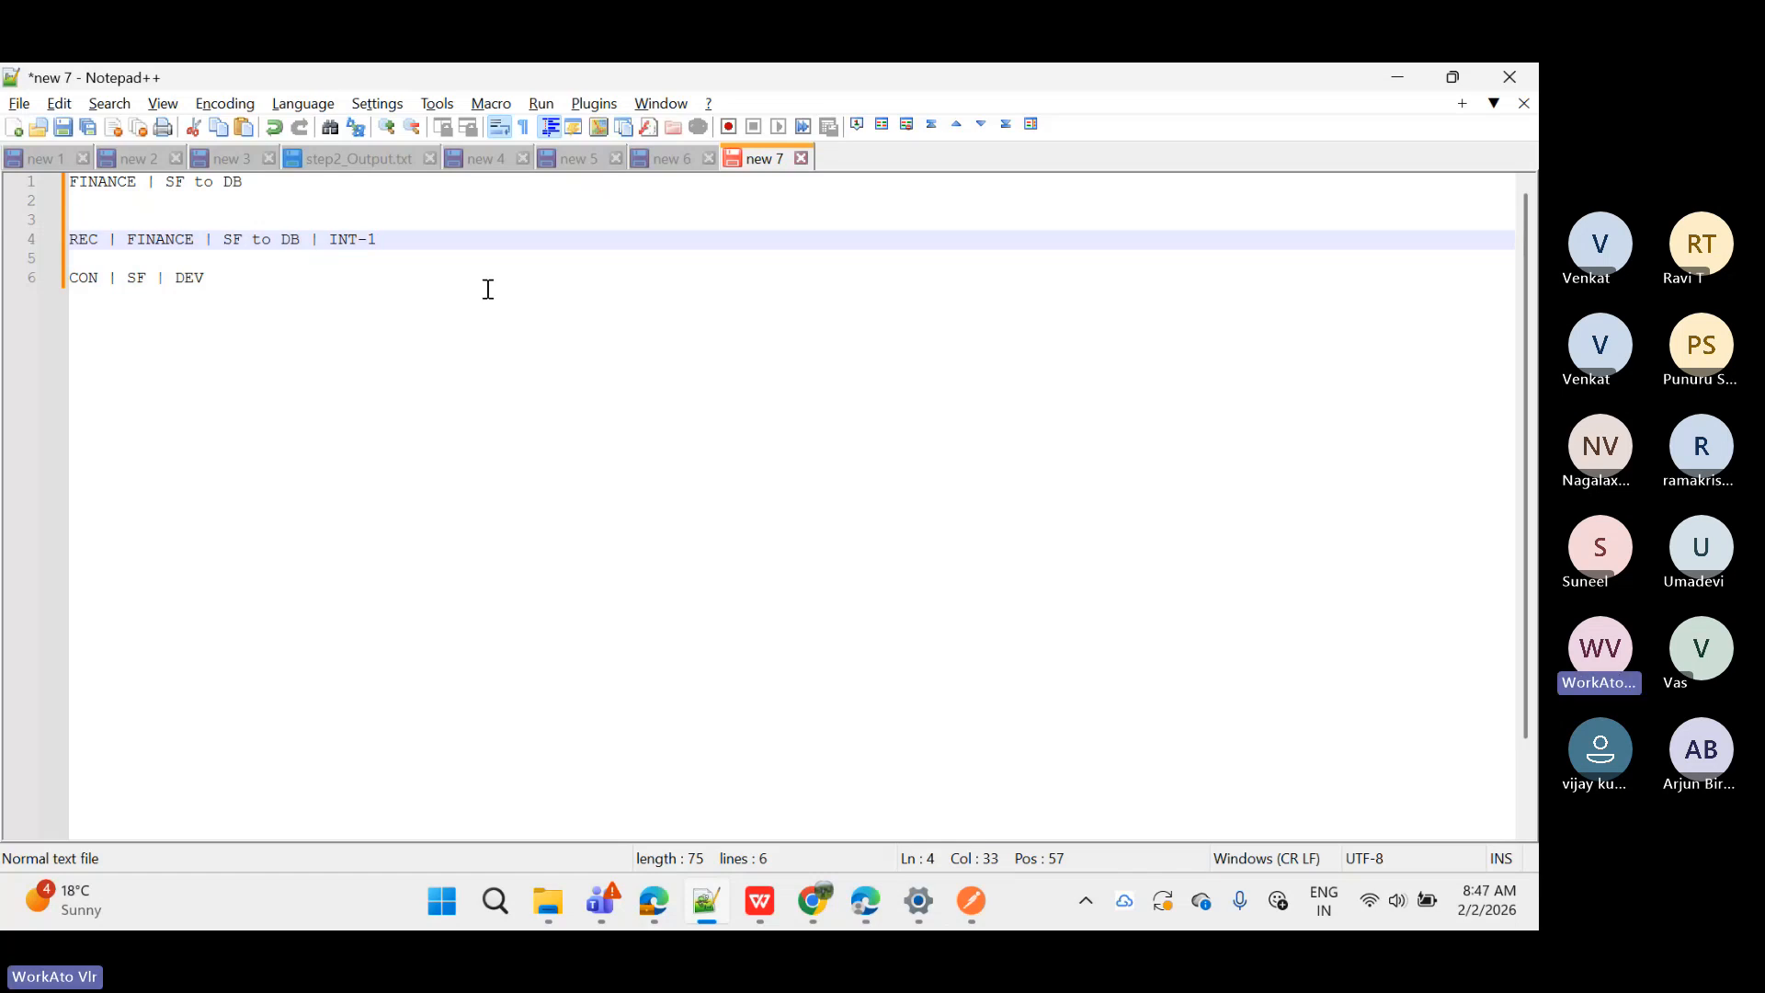
click(1395, 78)
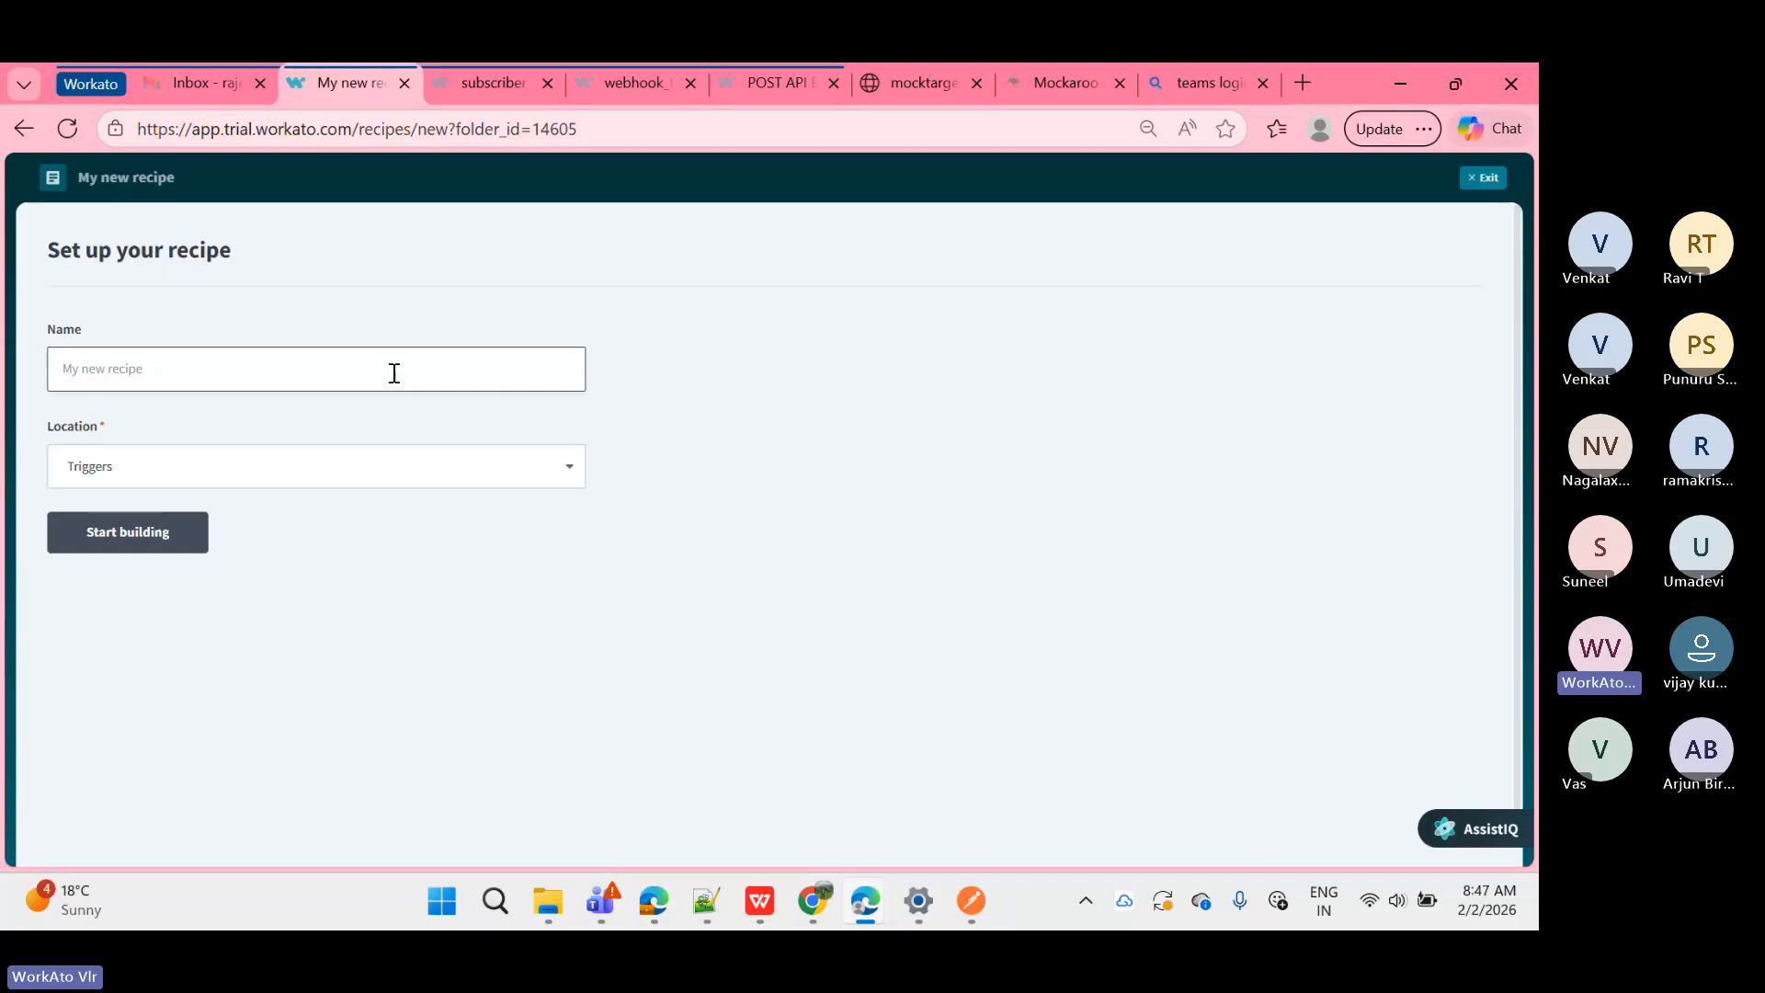
click(699, 909)
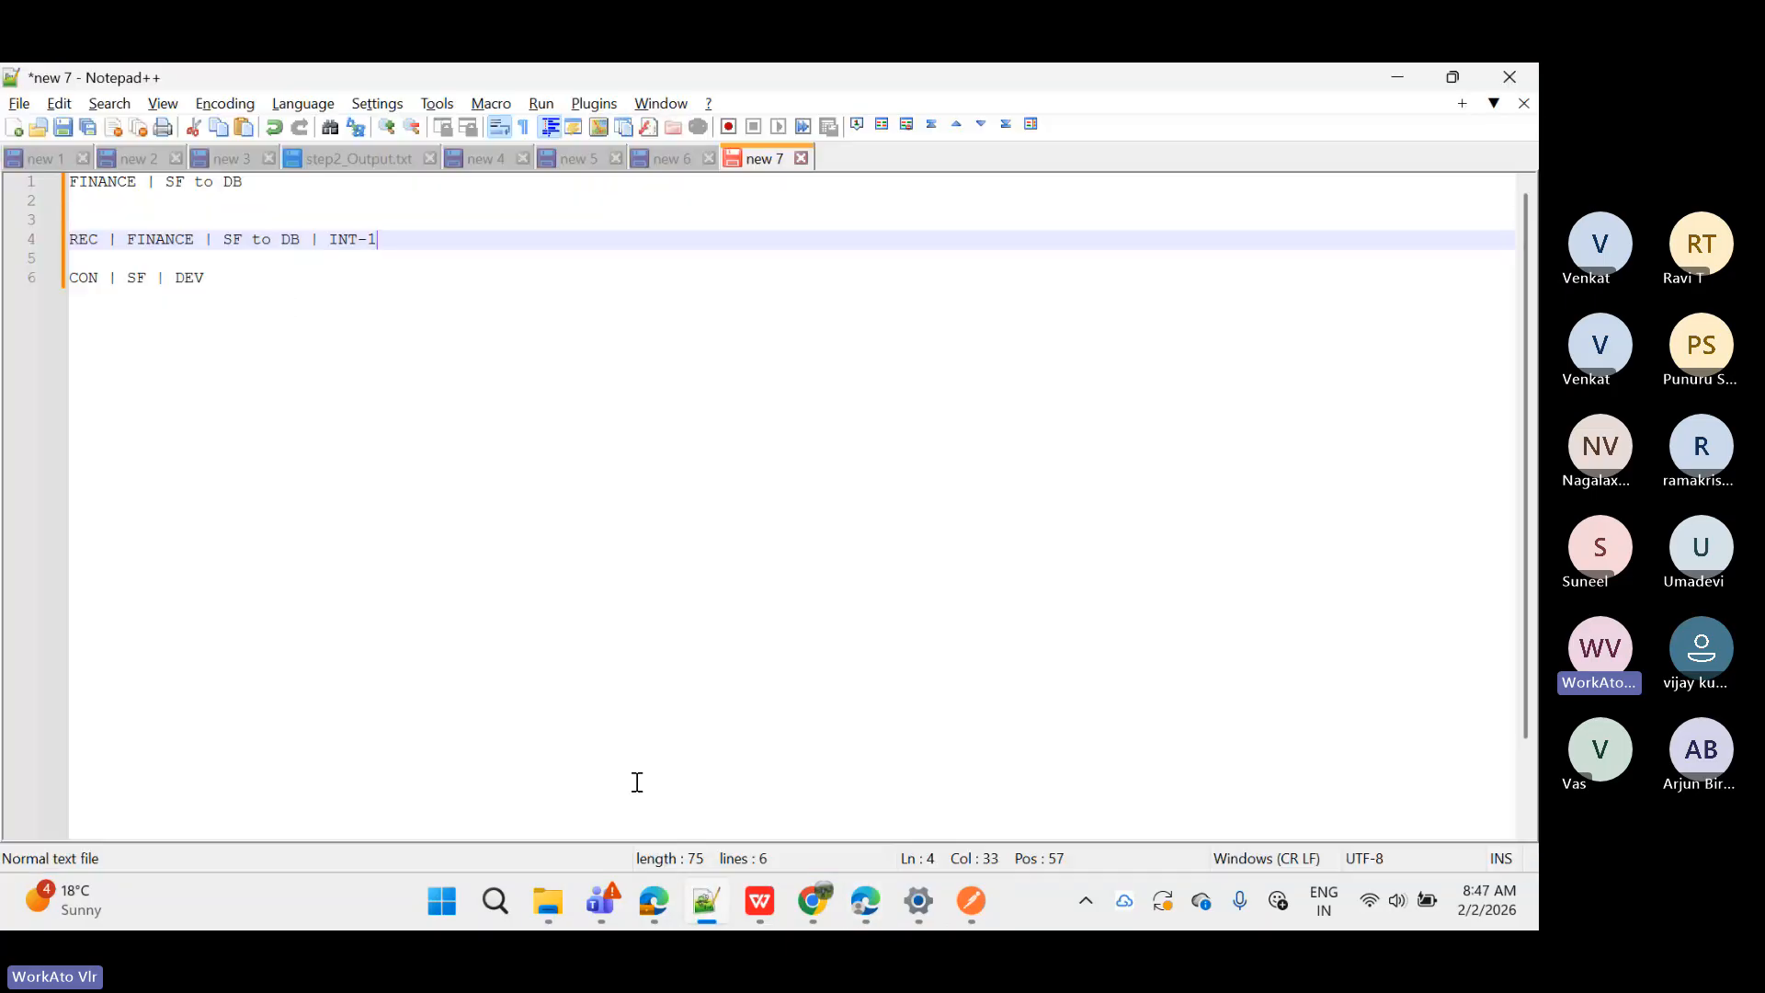
click(693, 903)
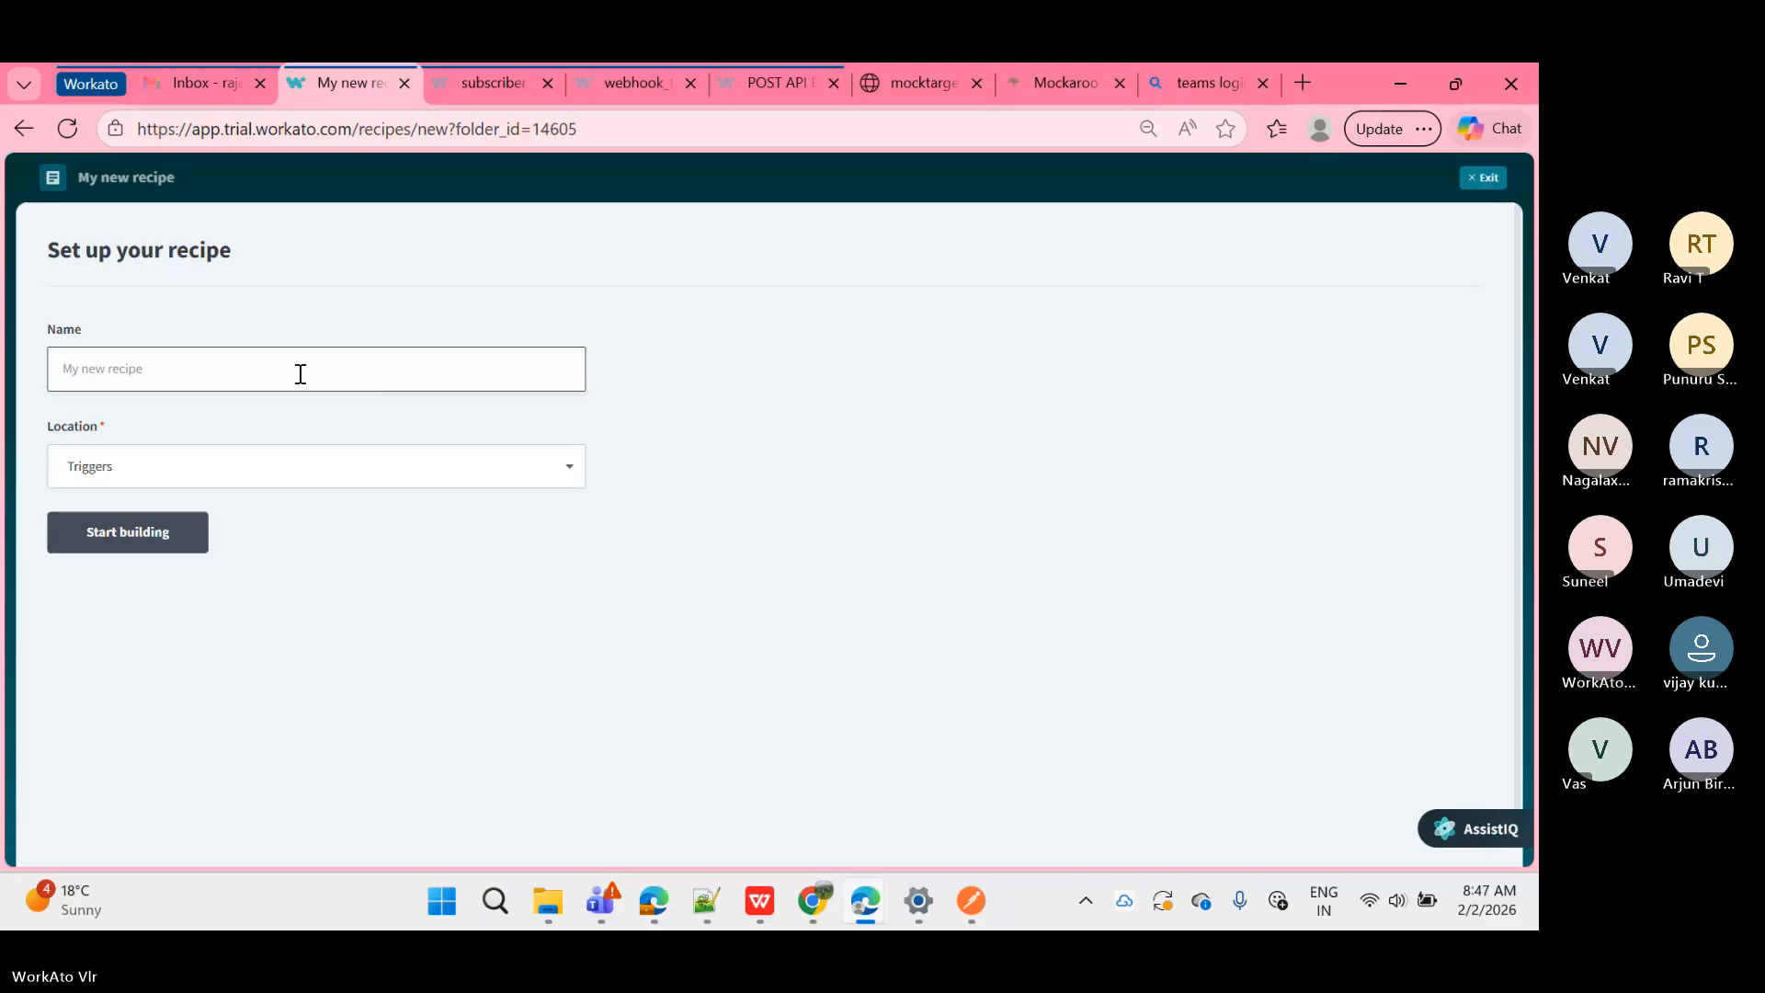
text(sched)
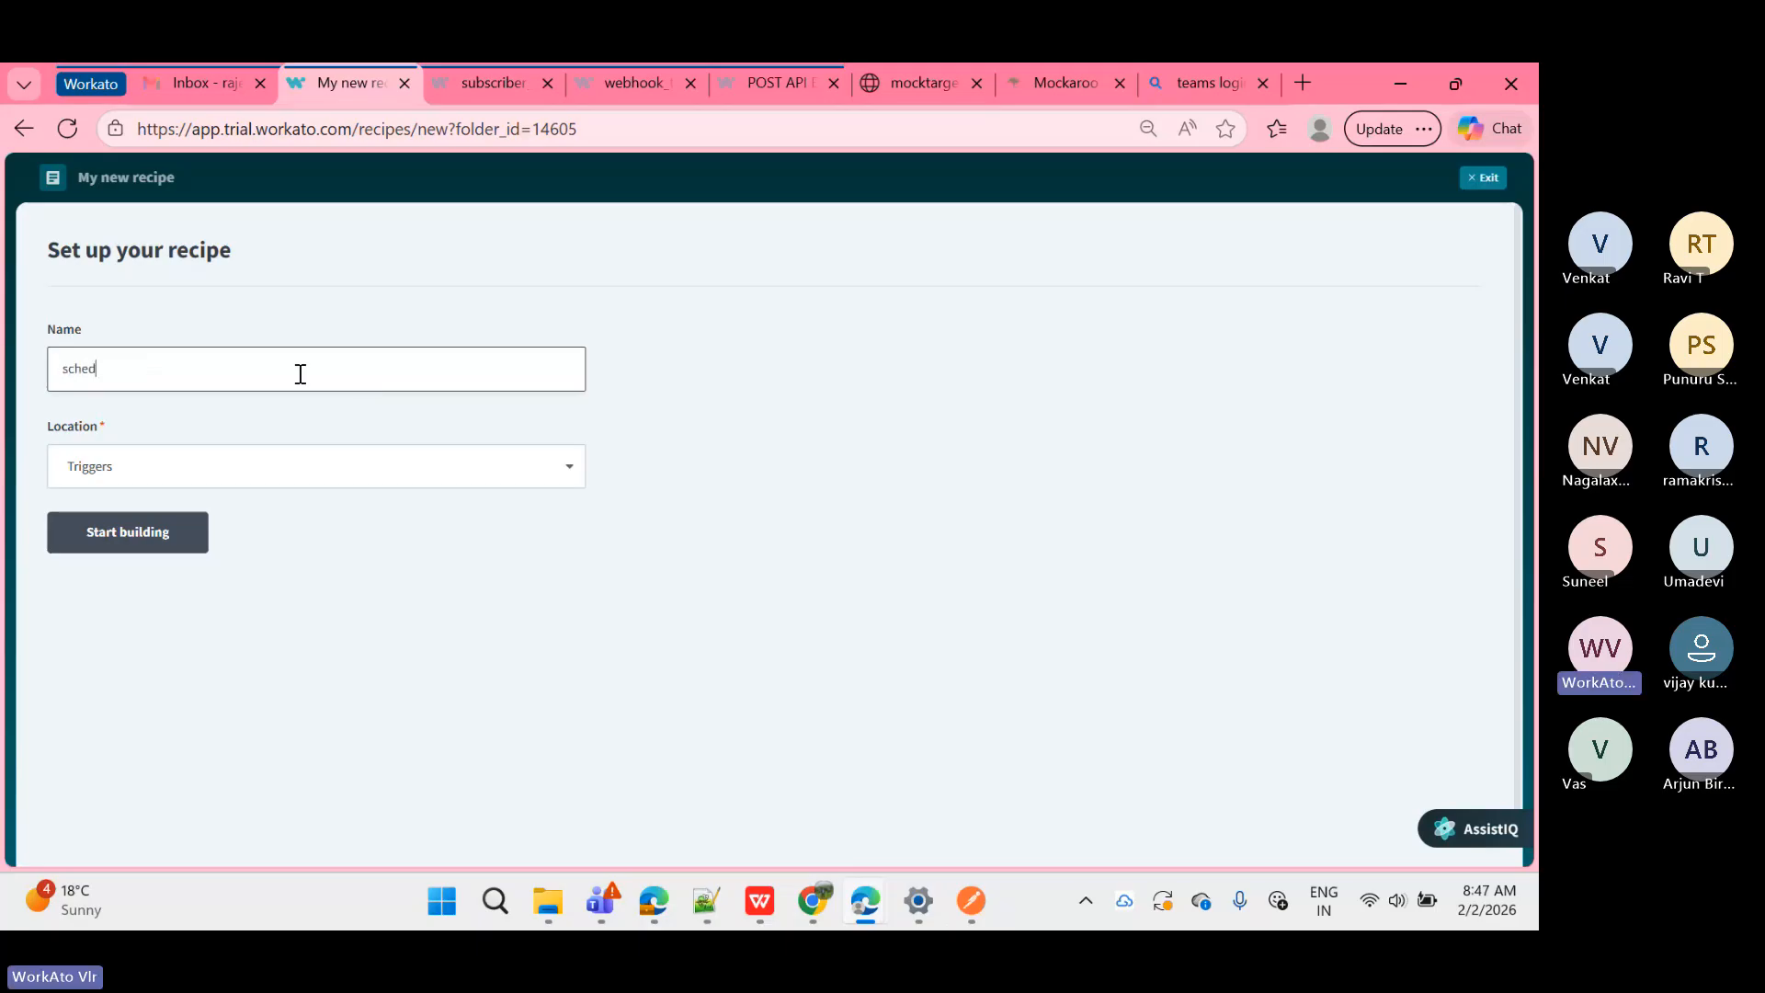
text(uler_Re)
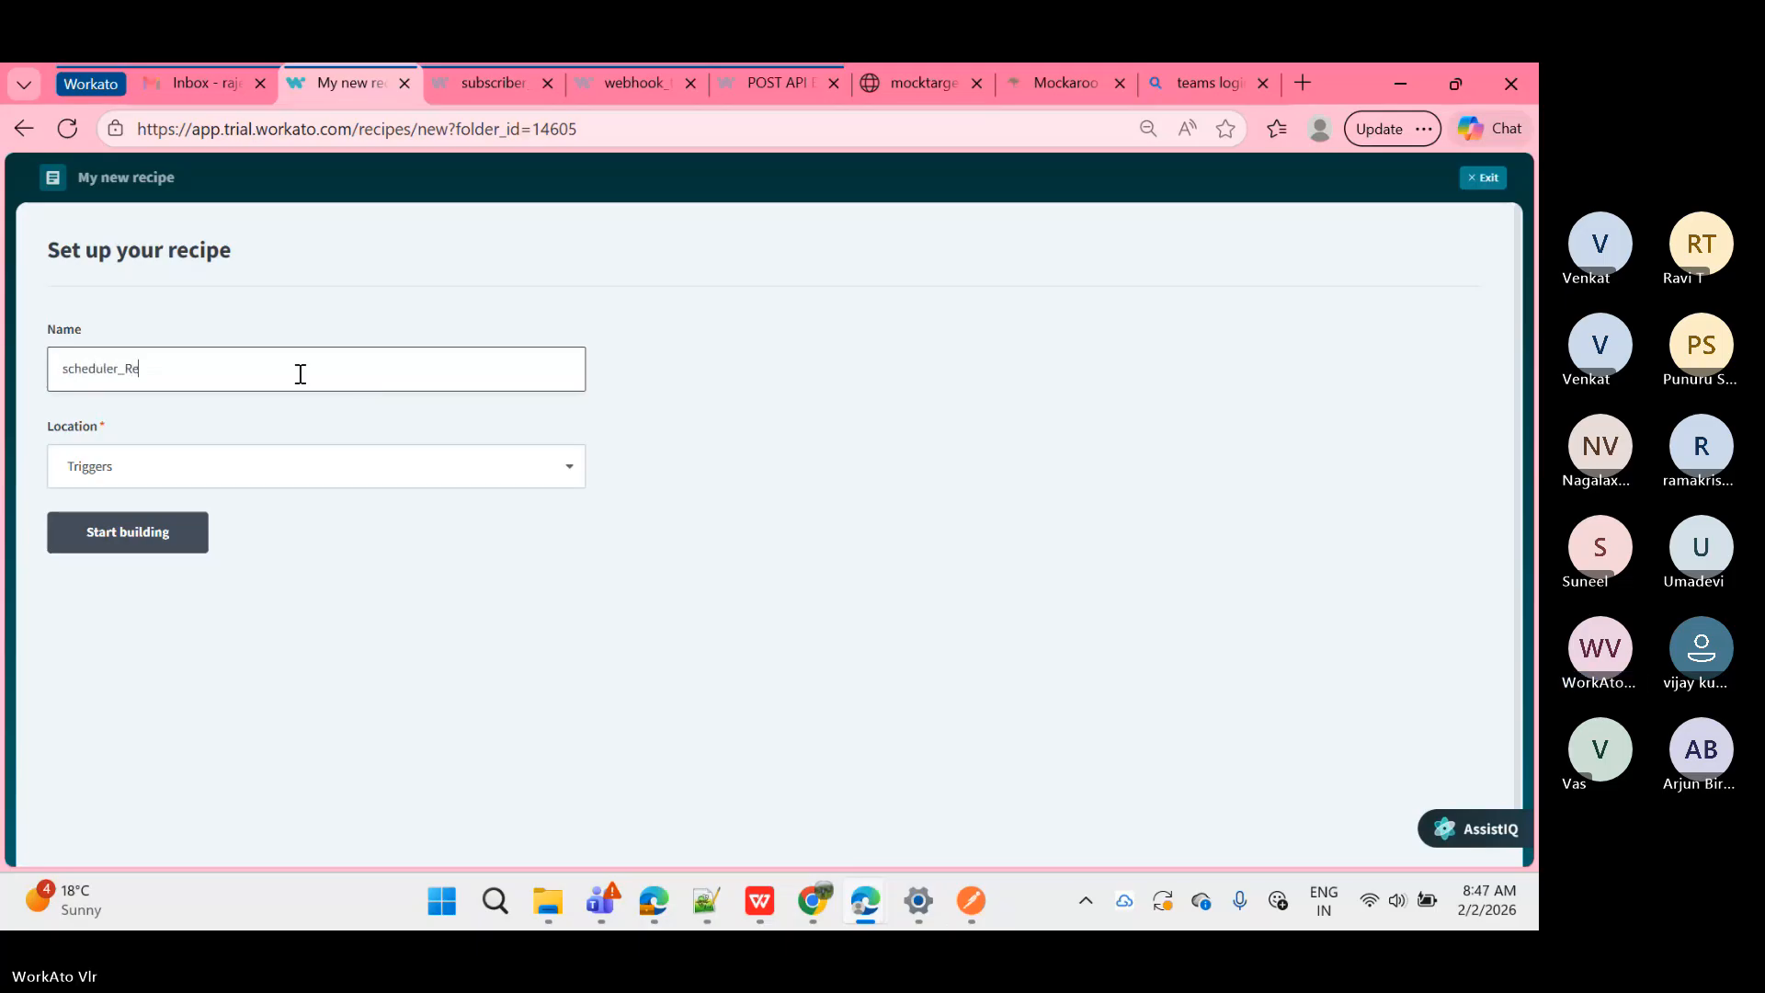
text(cipe)
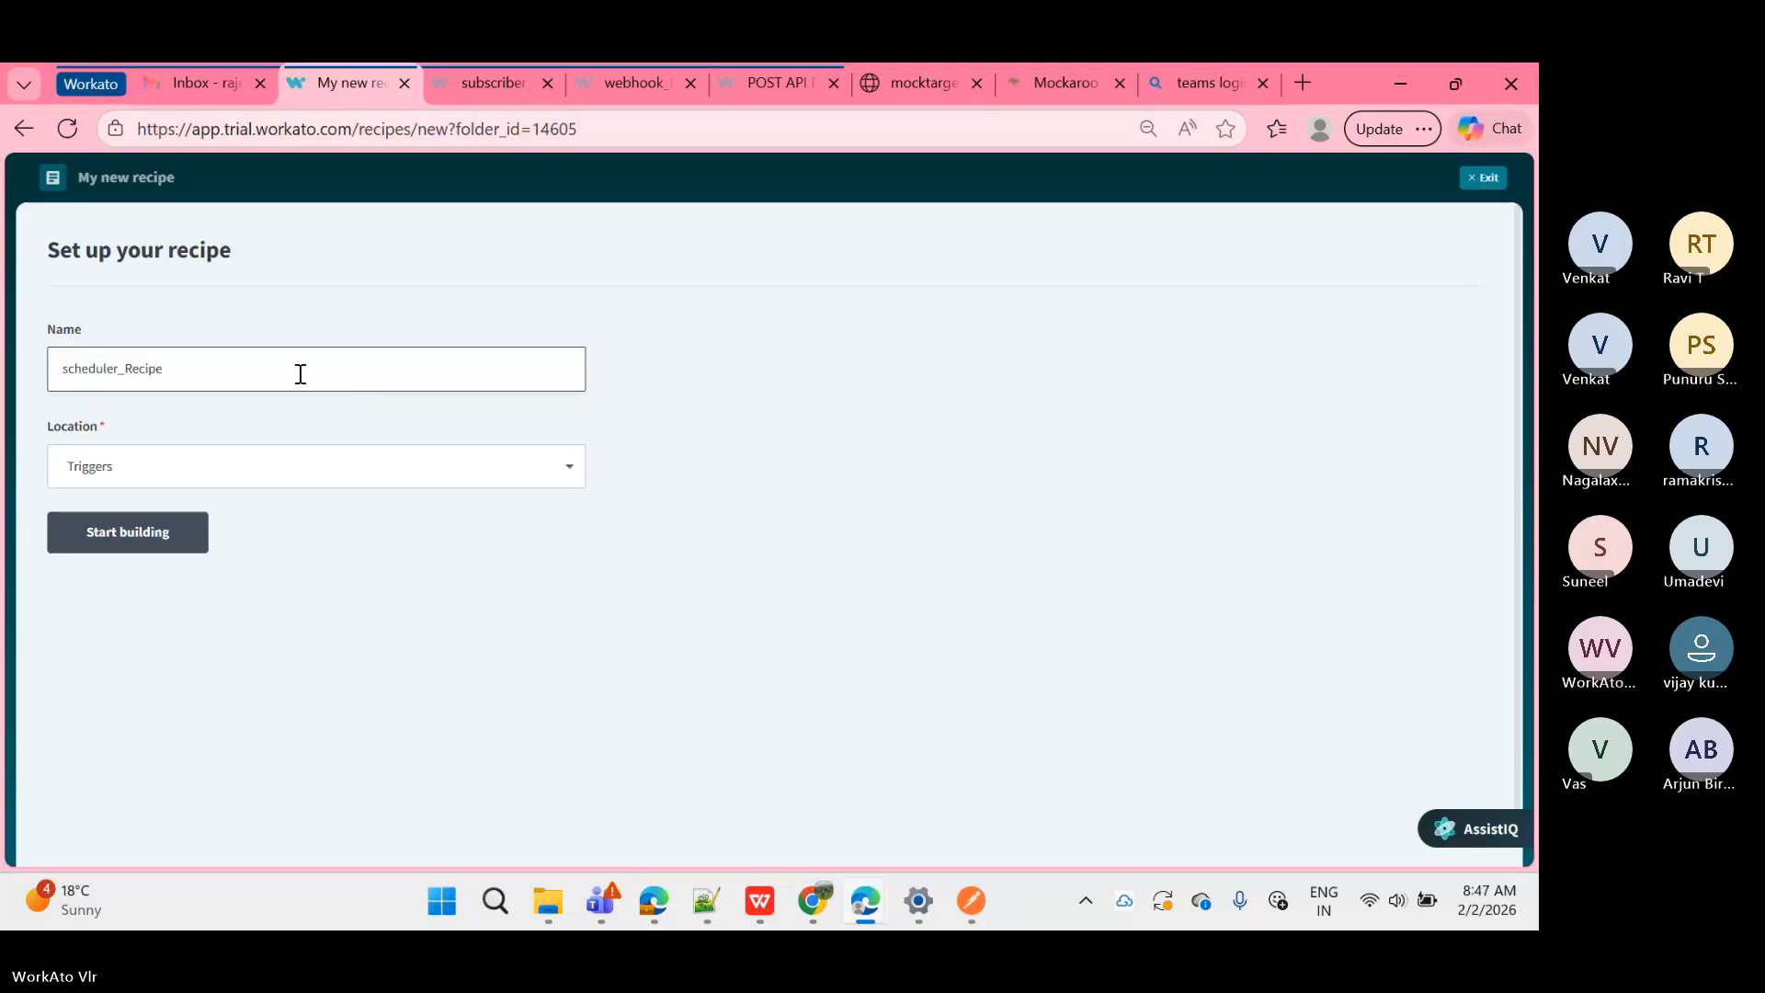
click(126, 537)
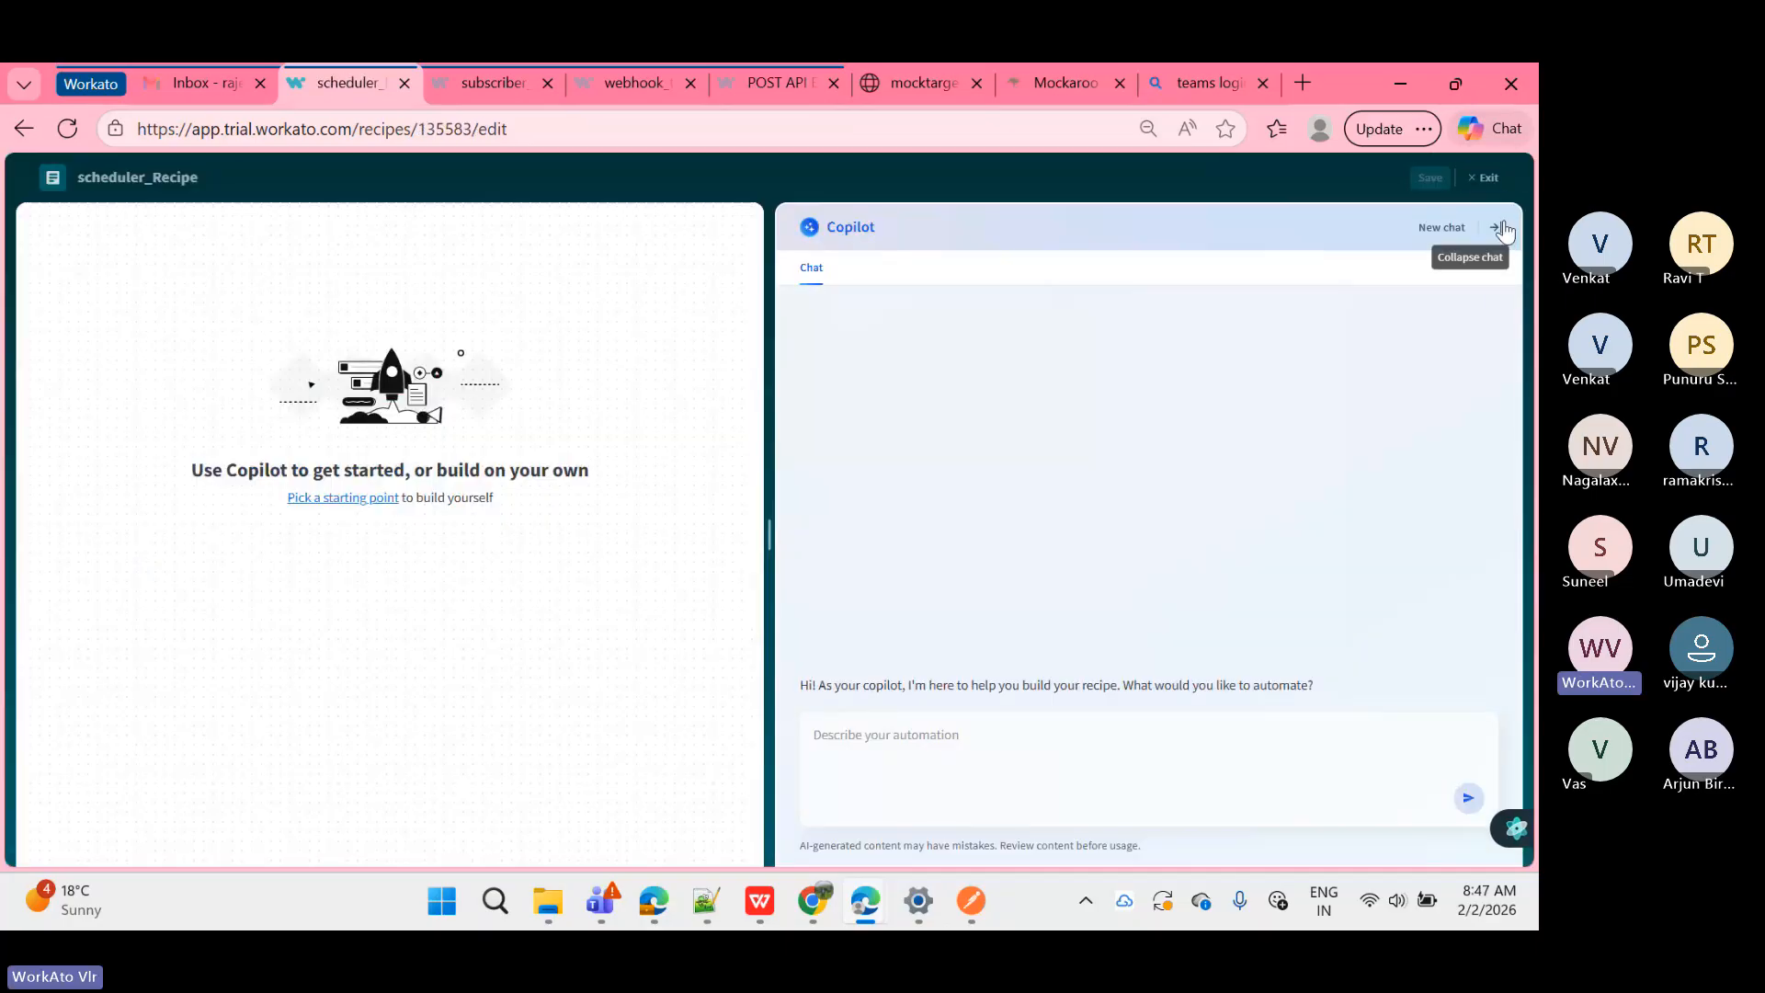
click(1501, 230)
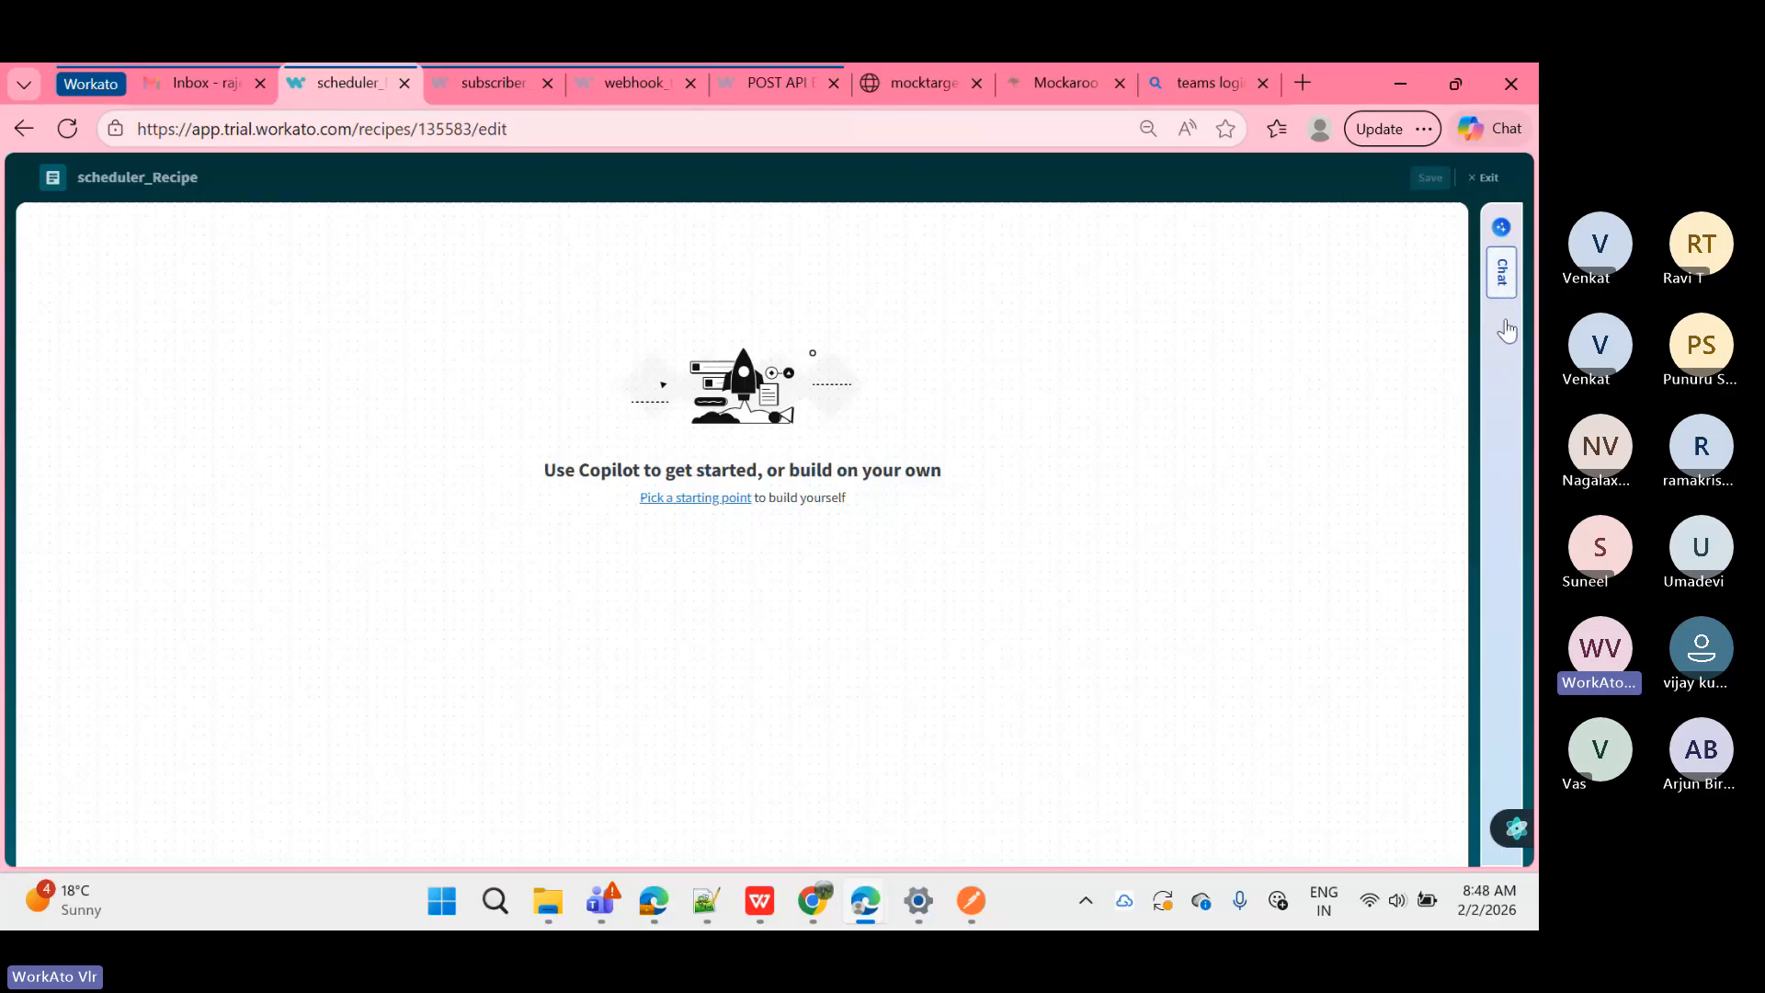
click(1508, 383)
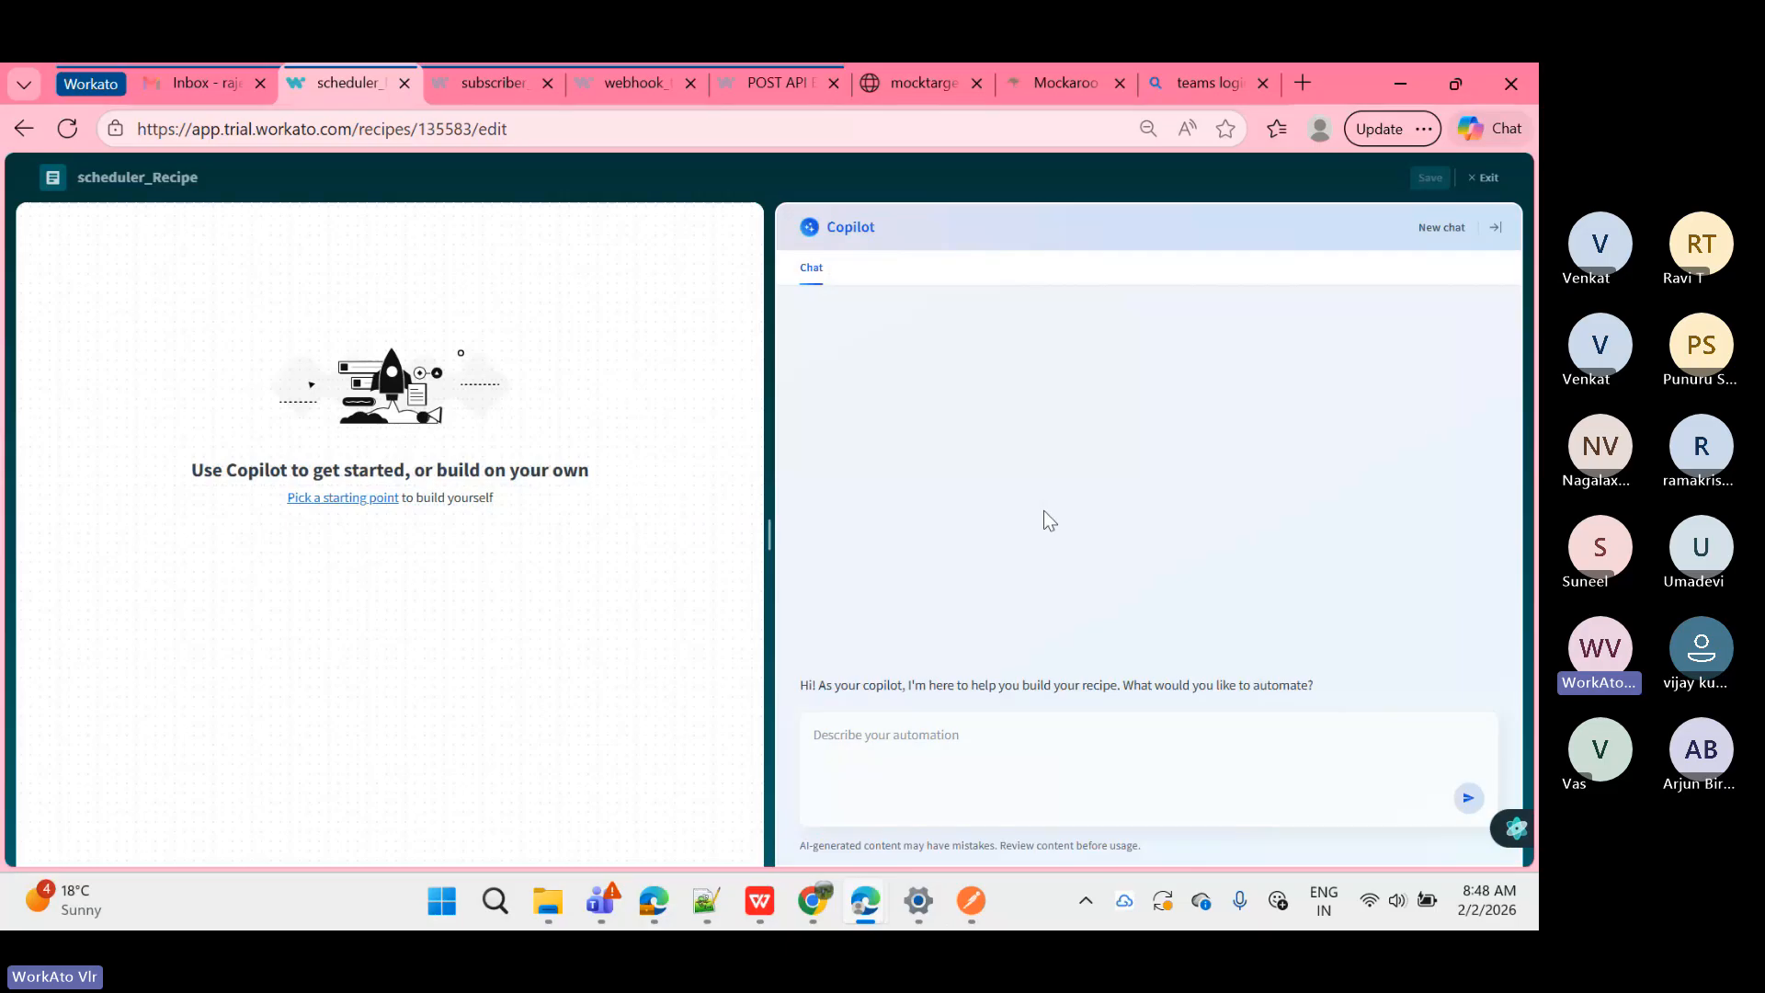
click(1497, 230)
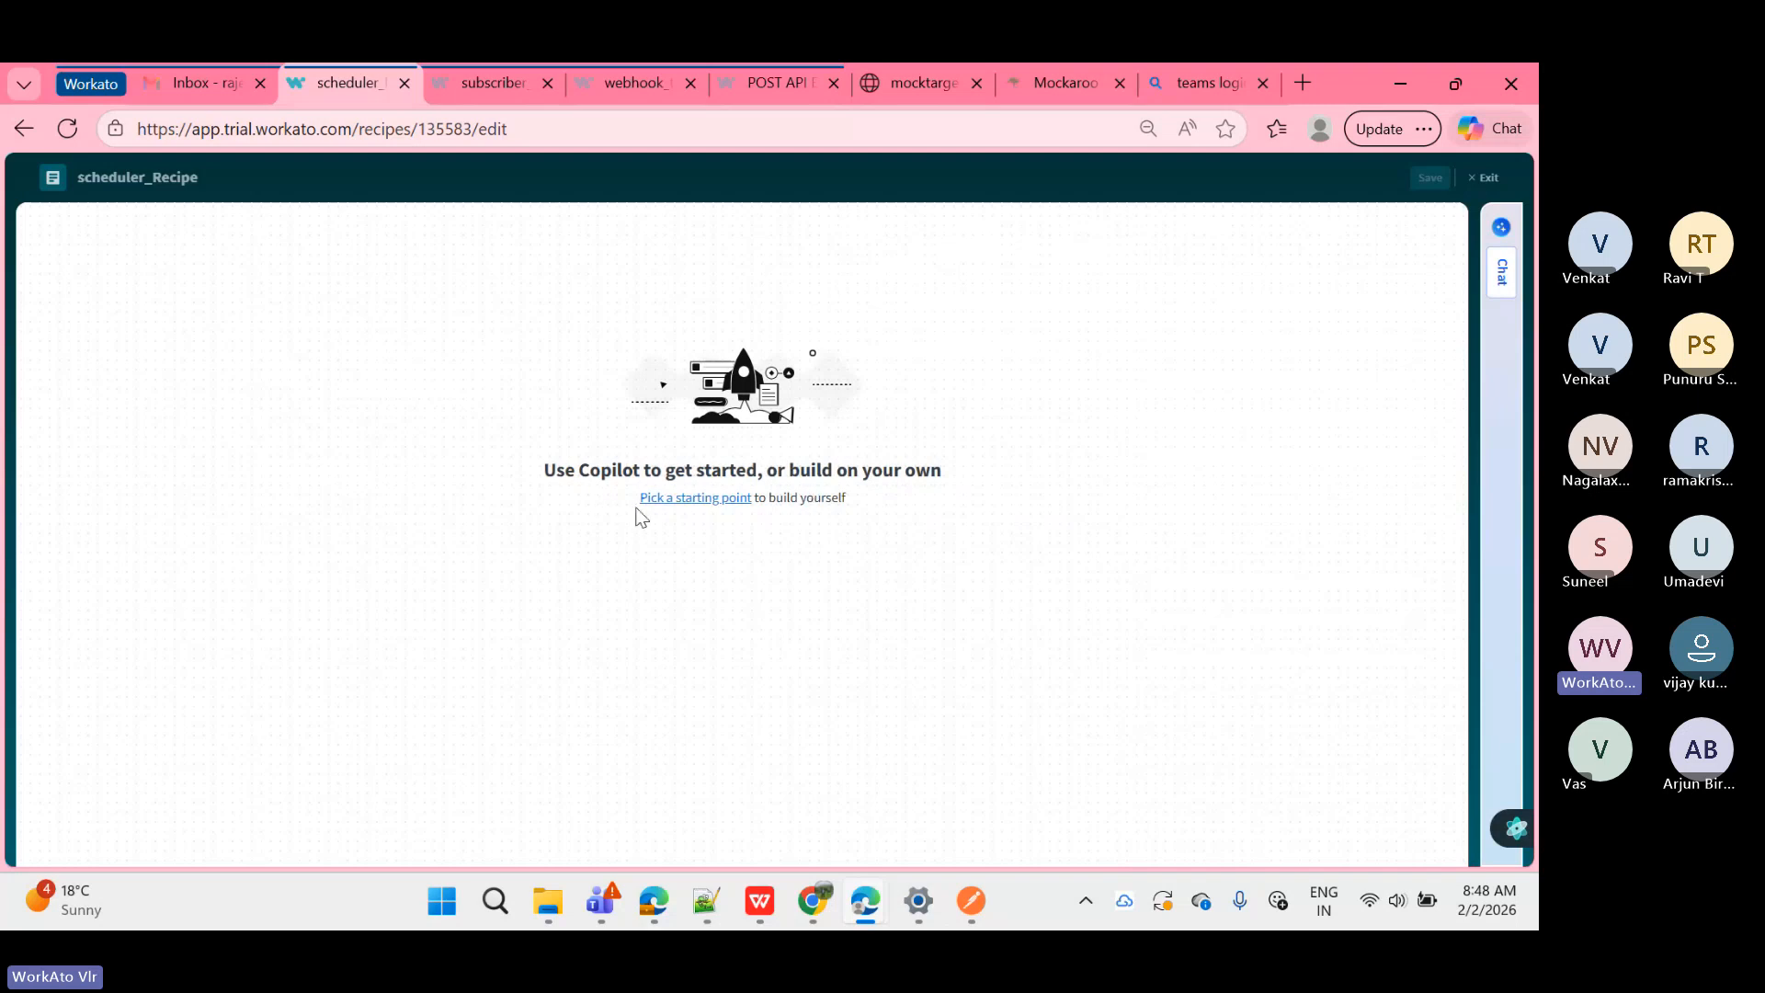
Step: Start the recipe with a recurring schedule trigger and open its settings
click(706, 501)
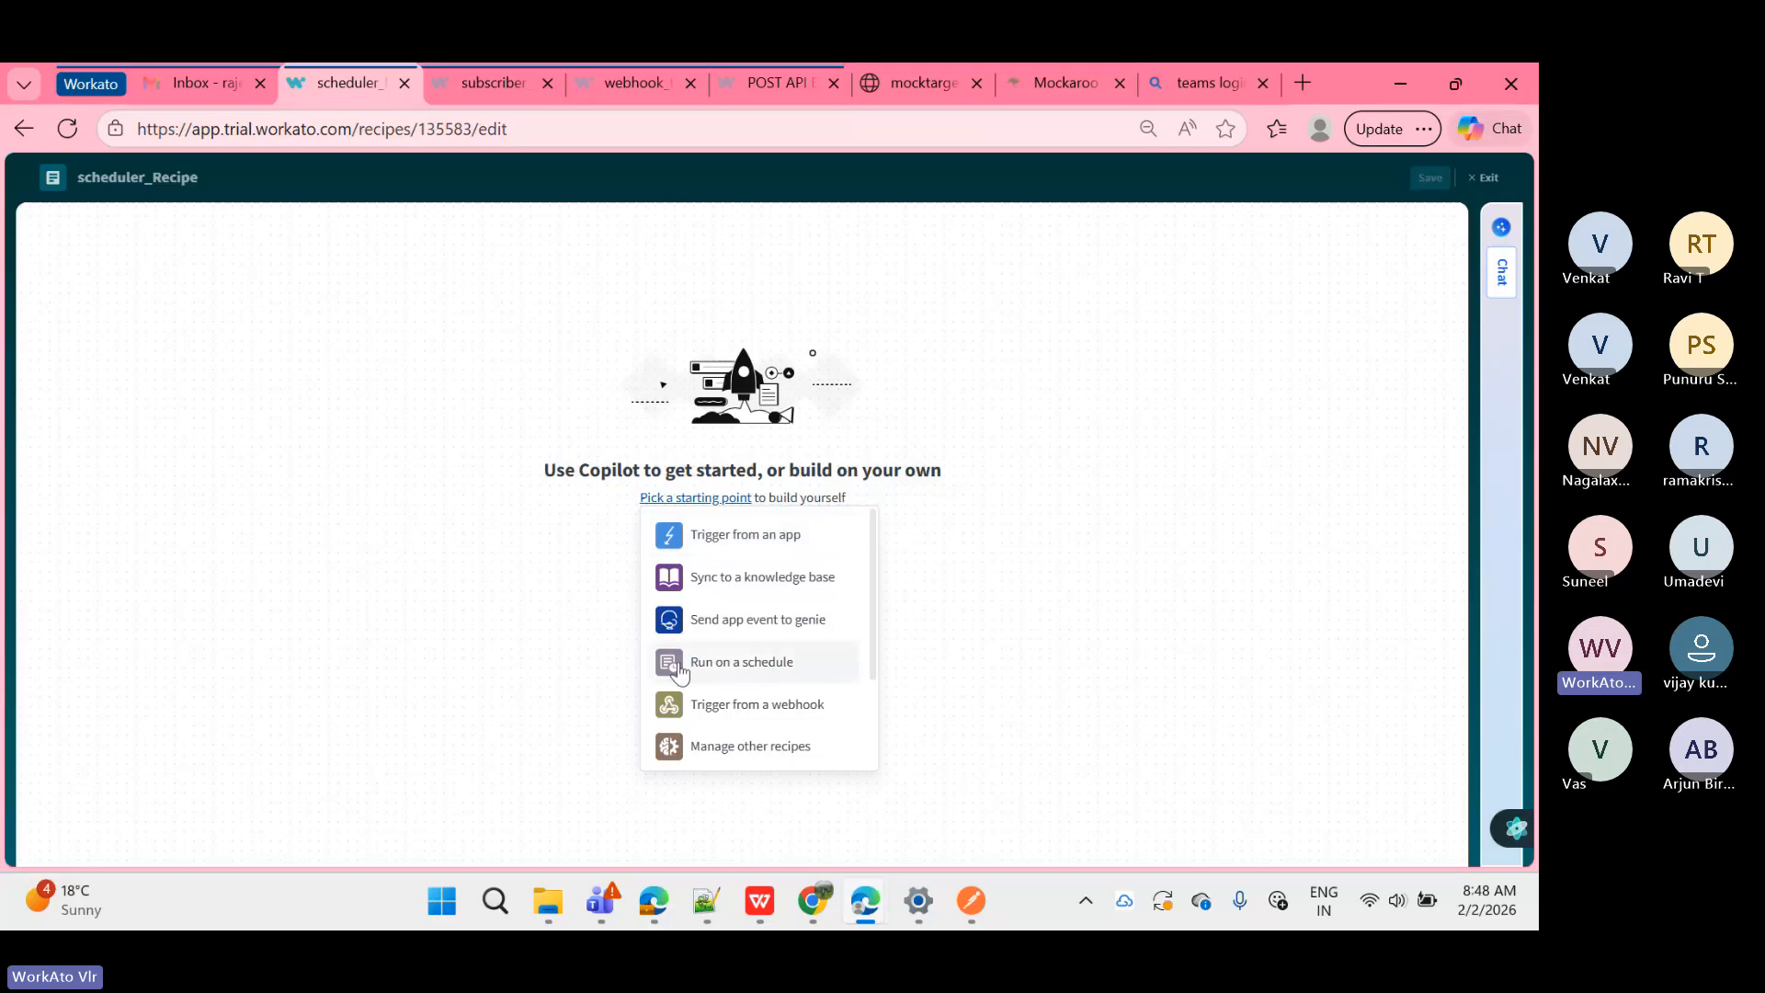
click(782, 671)
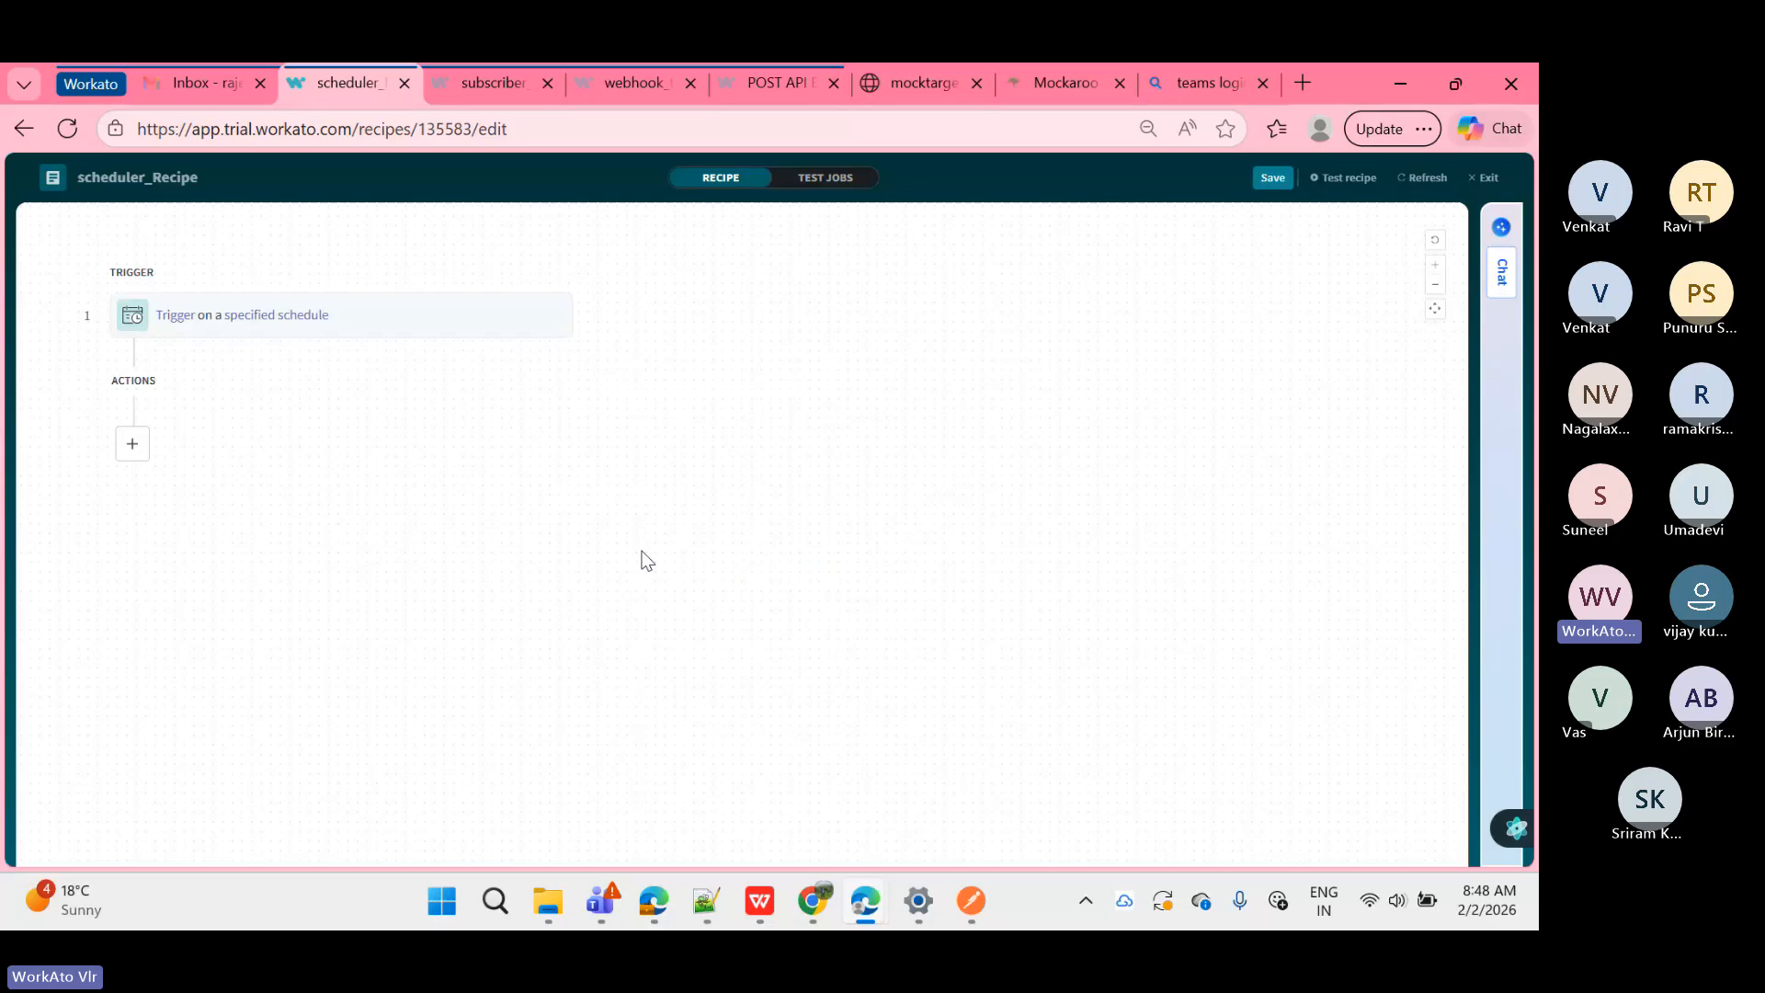
click(405, 322)
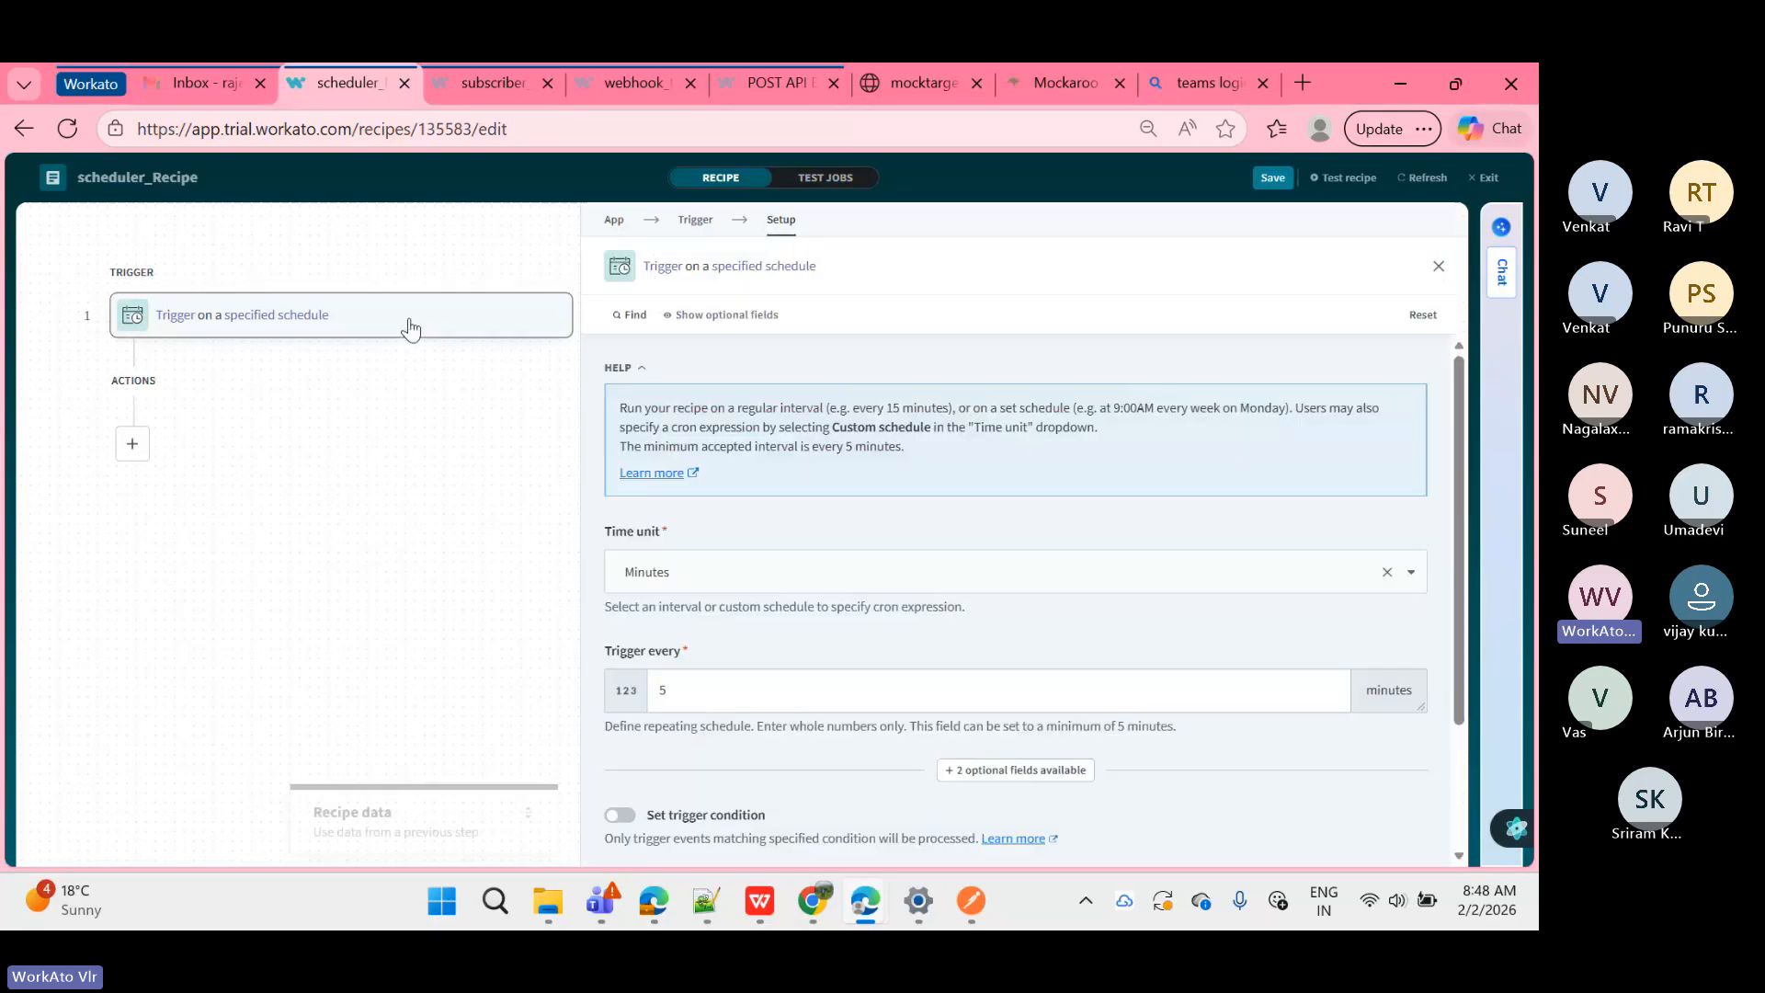
Step: Search apps for 'schedule', clear the search, and close the app picker
click(610, 224)
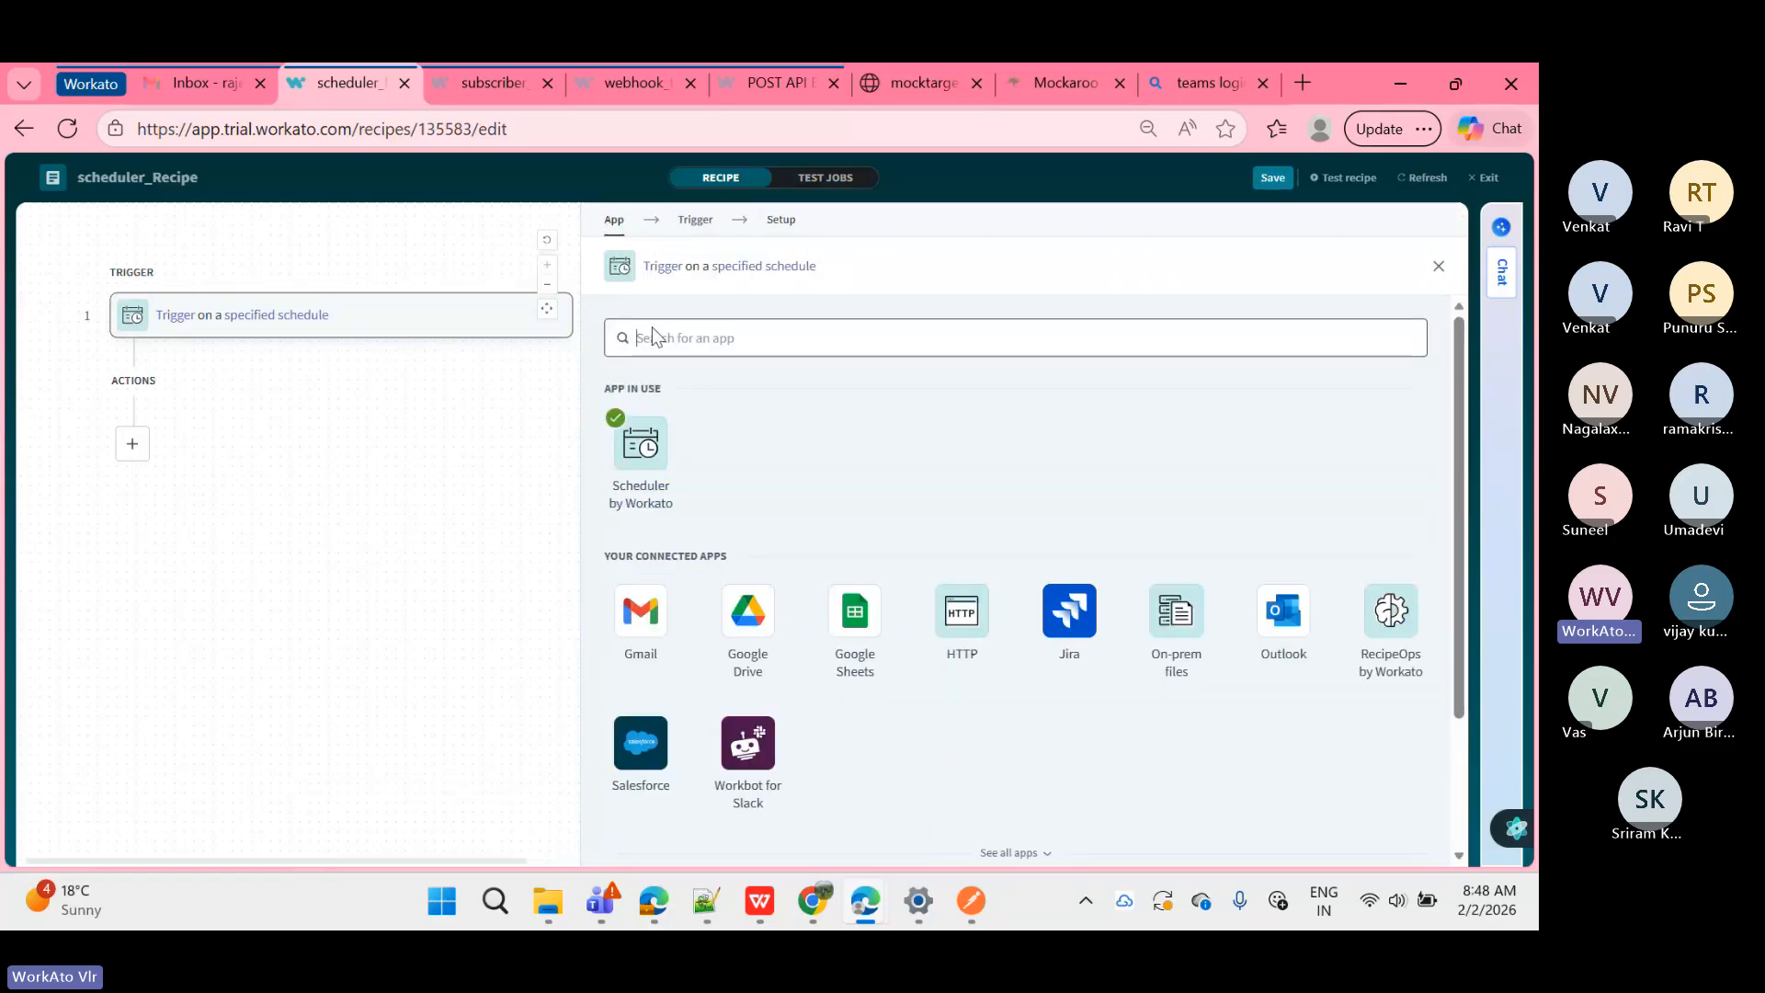
text(sc)
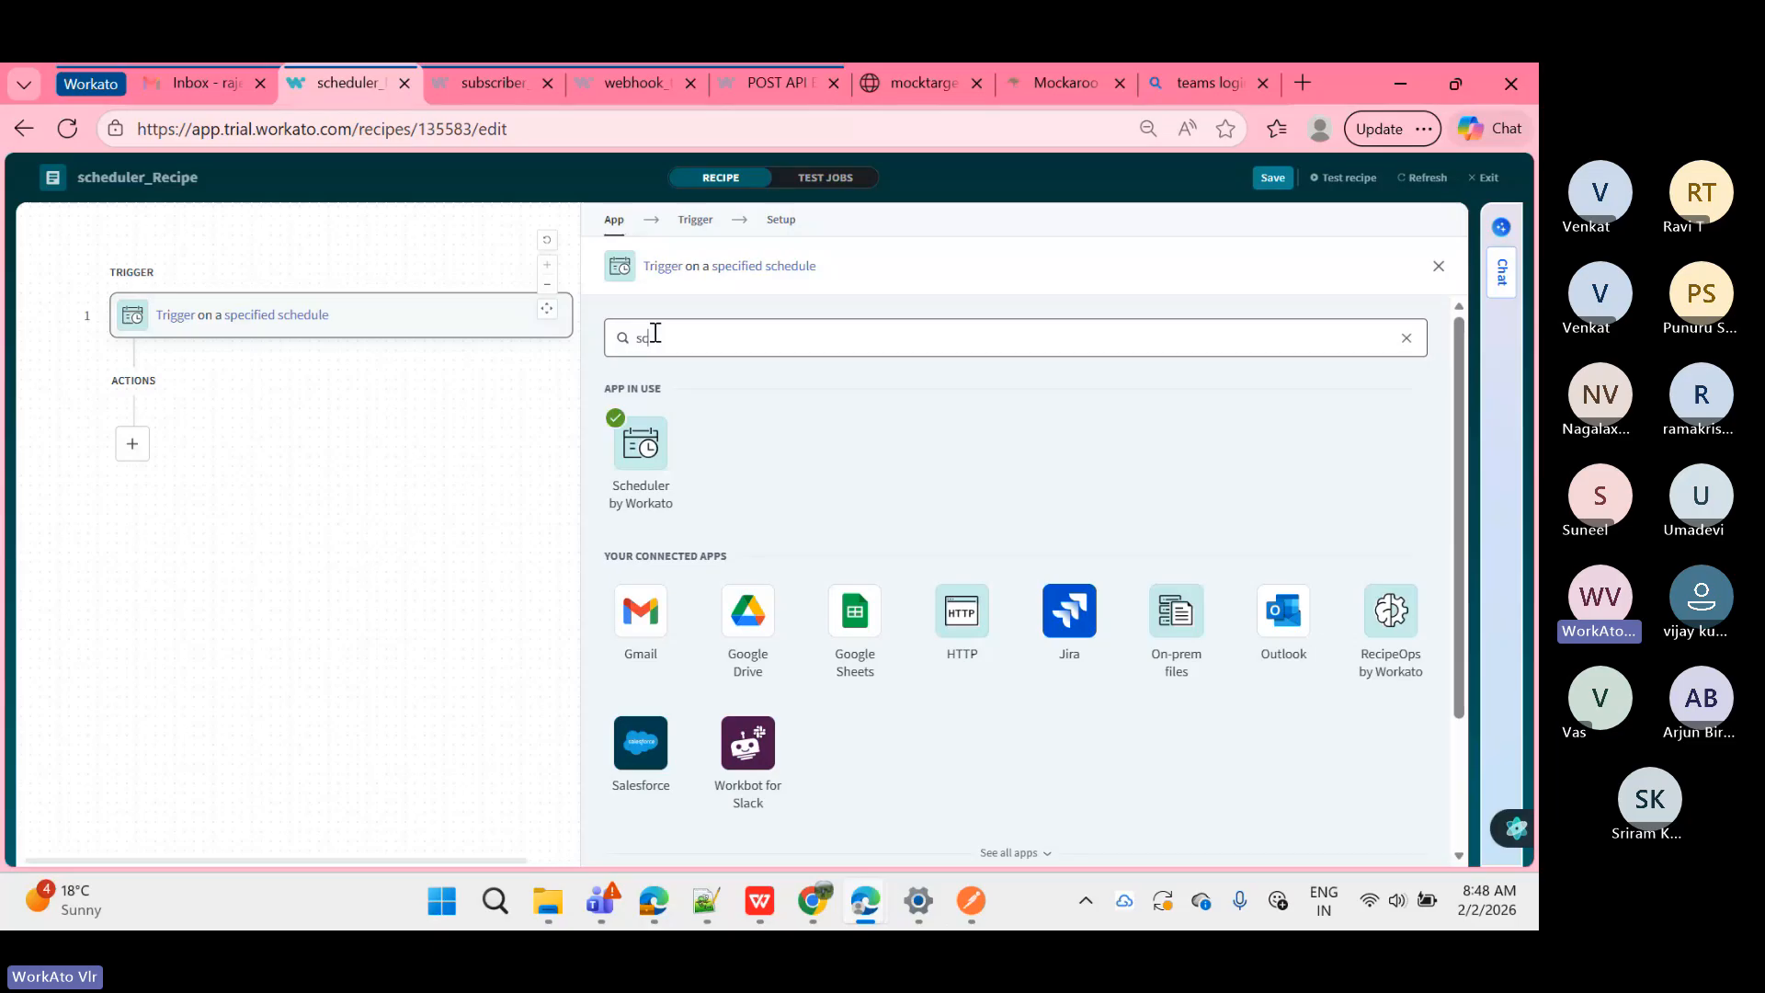
text(hedule)
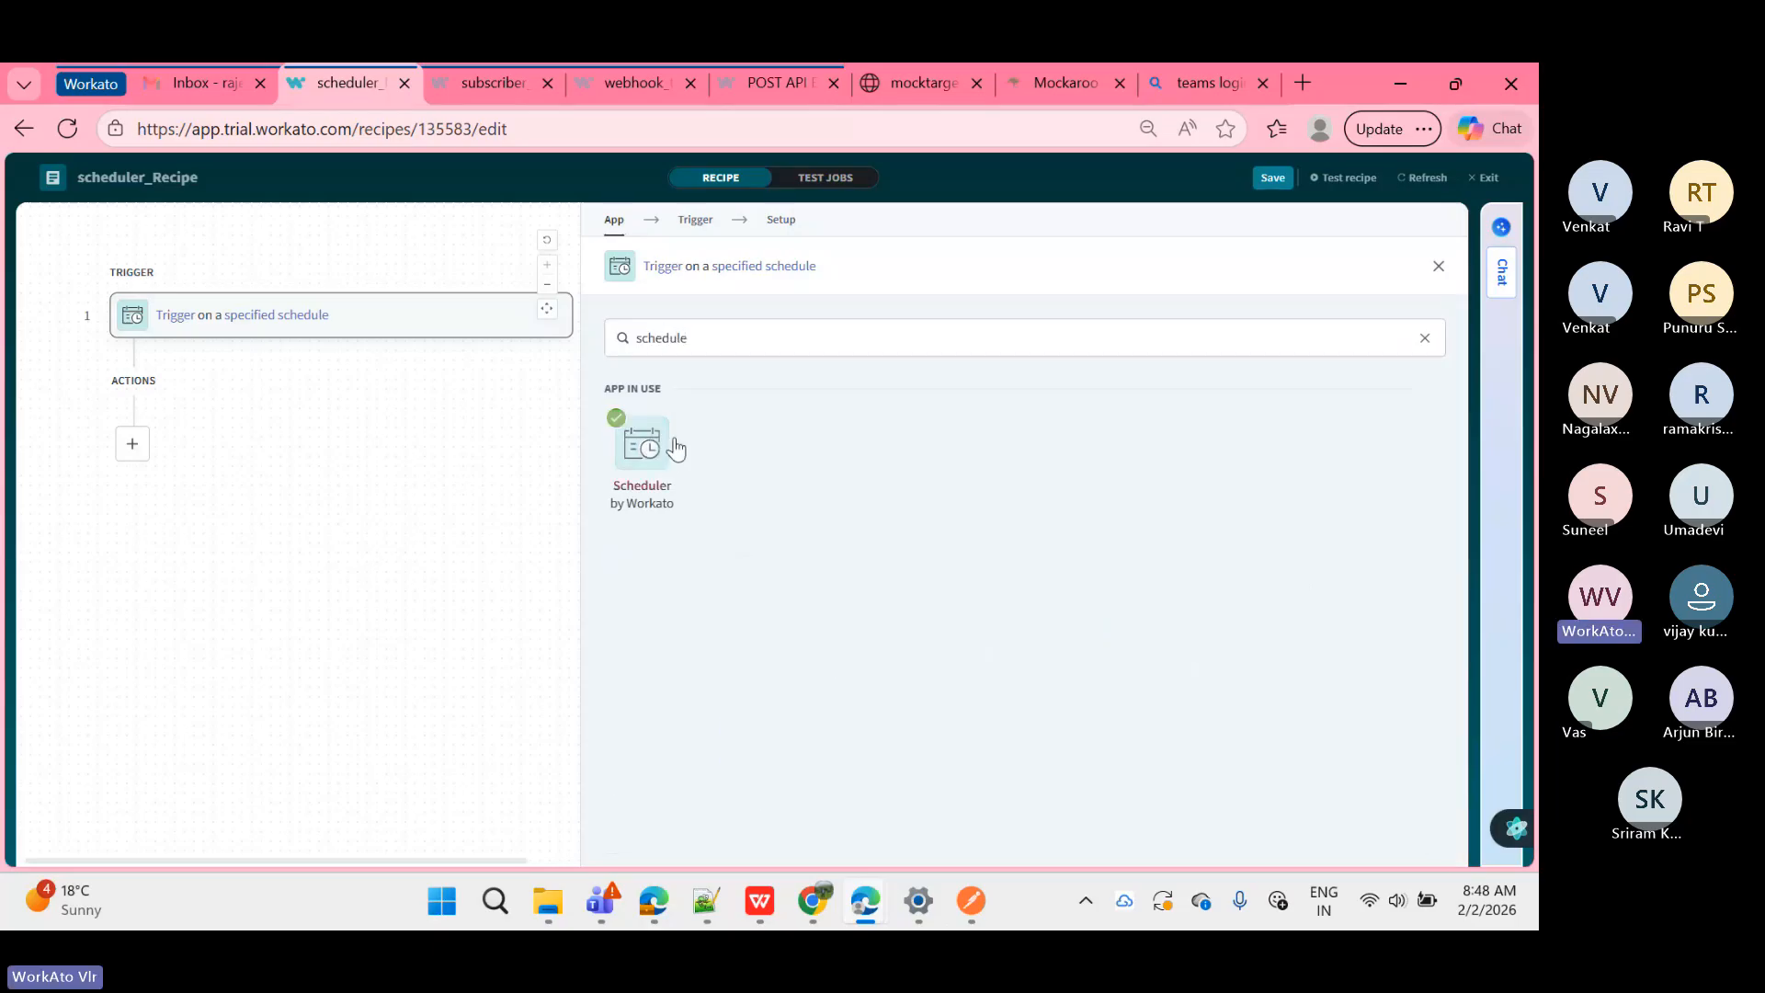
key(ctrl+a)
key(BackSpace)
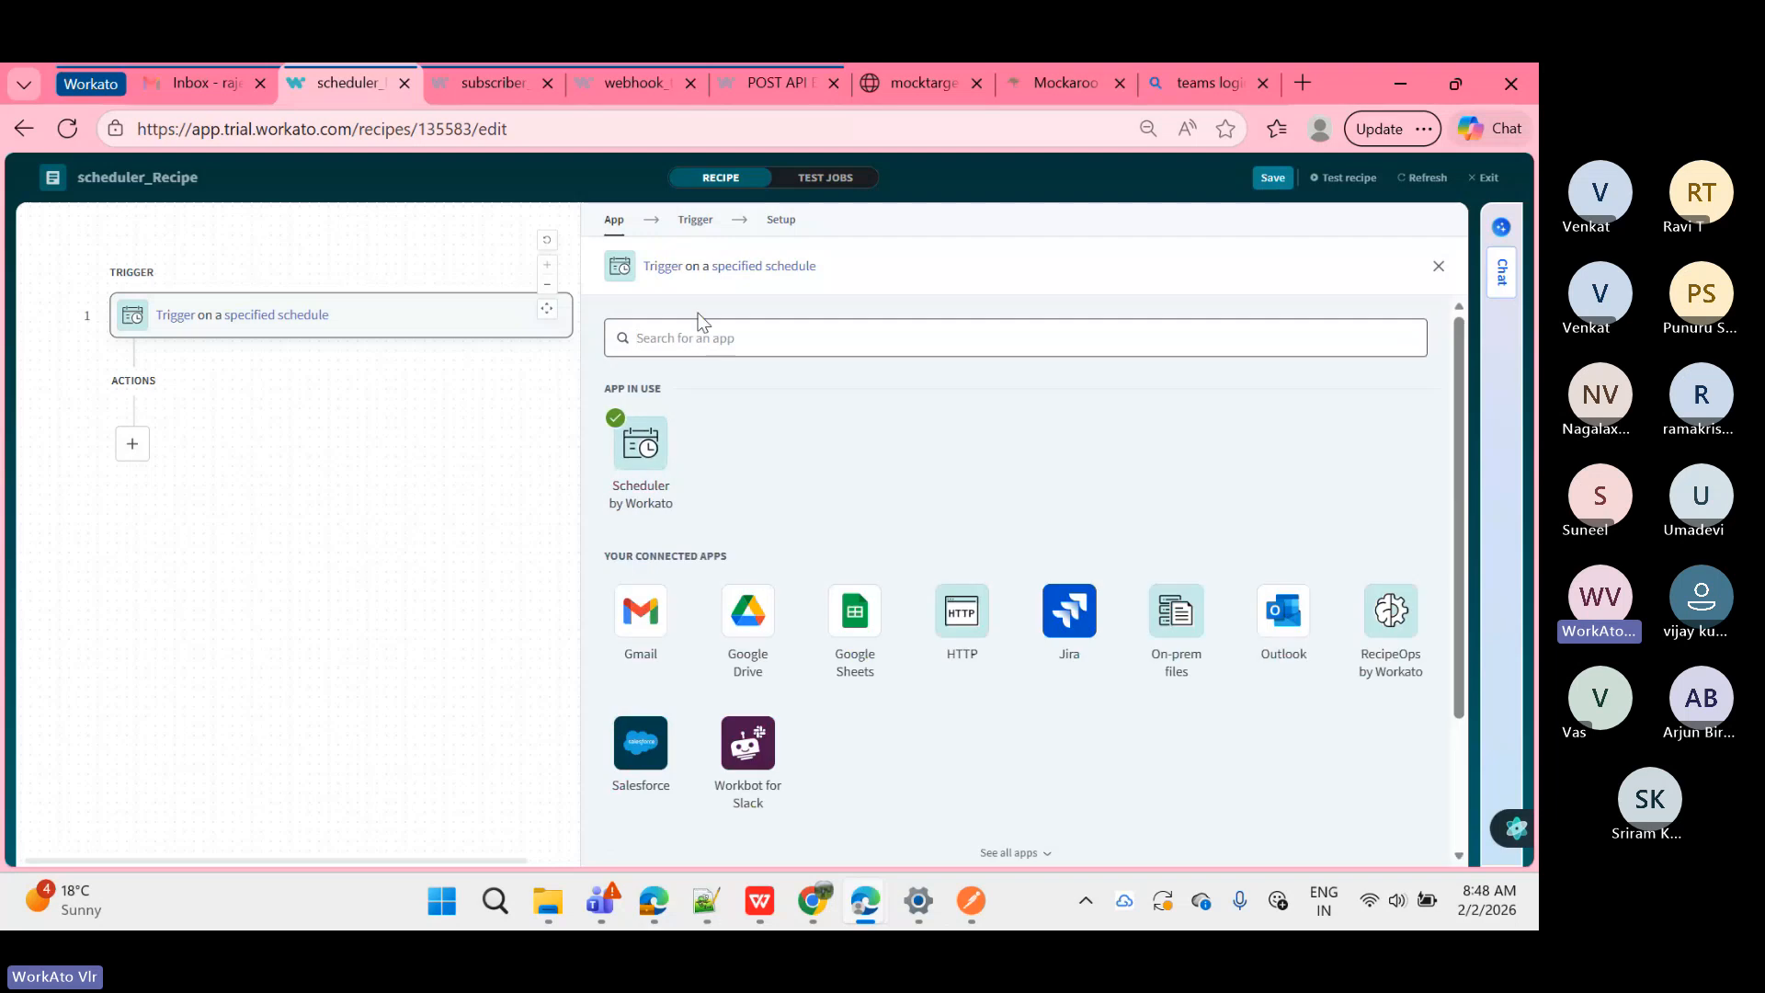
click(299, 602)
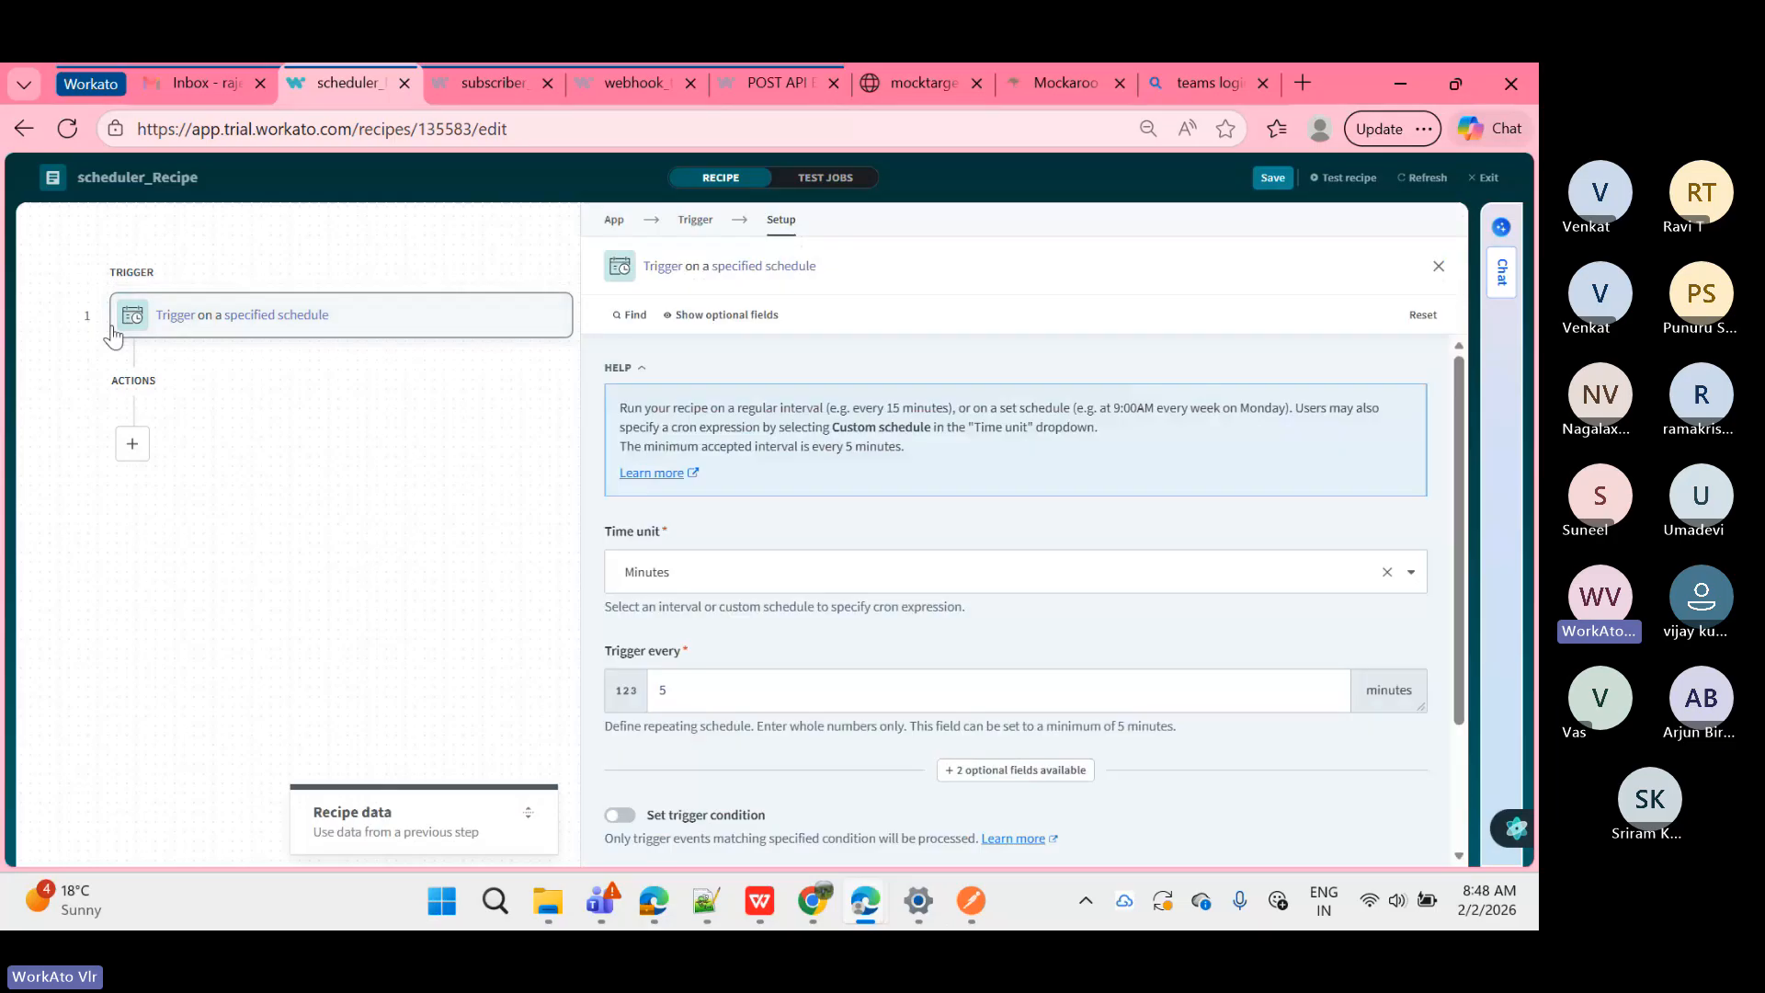
drag(64, 377, 447, 620)
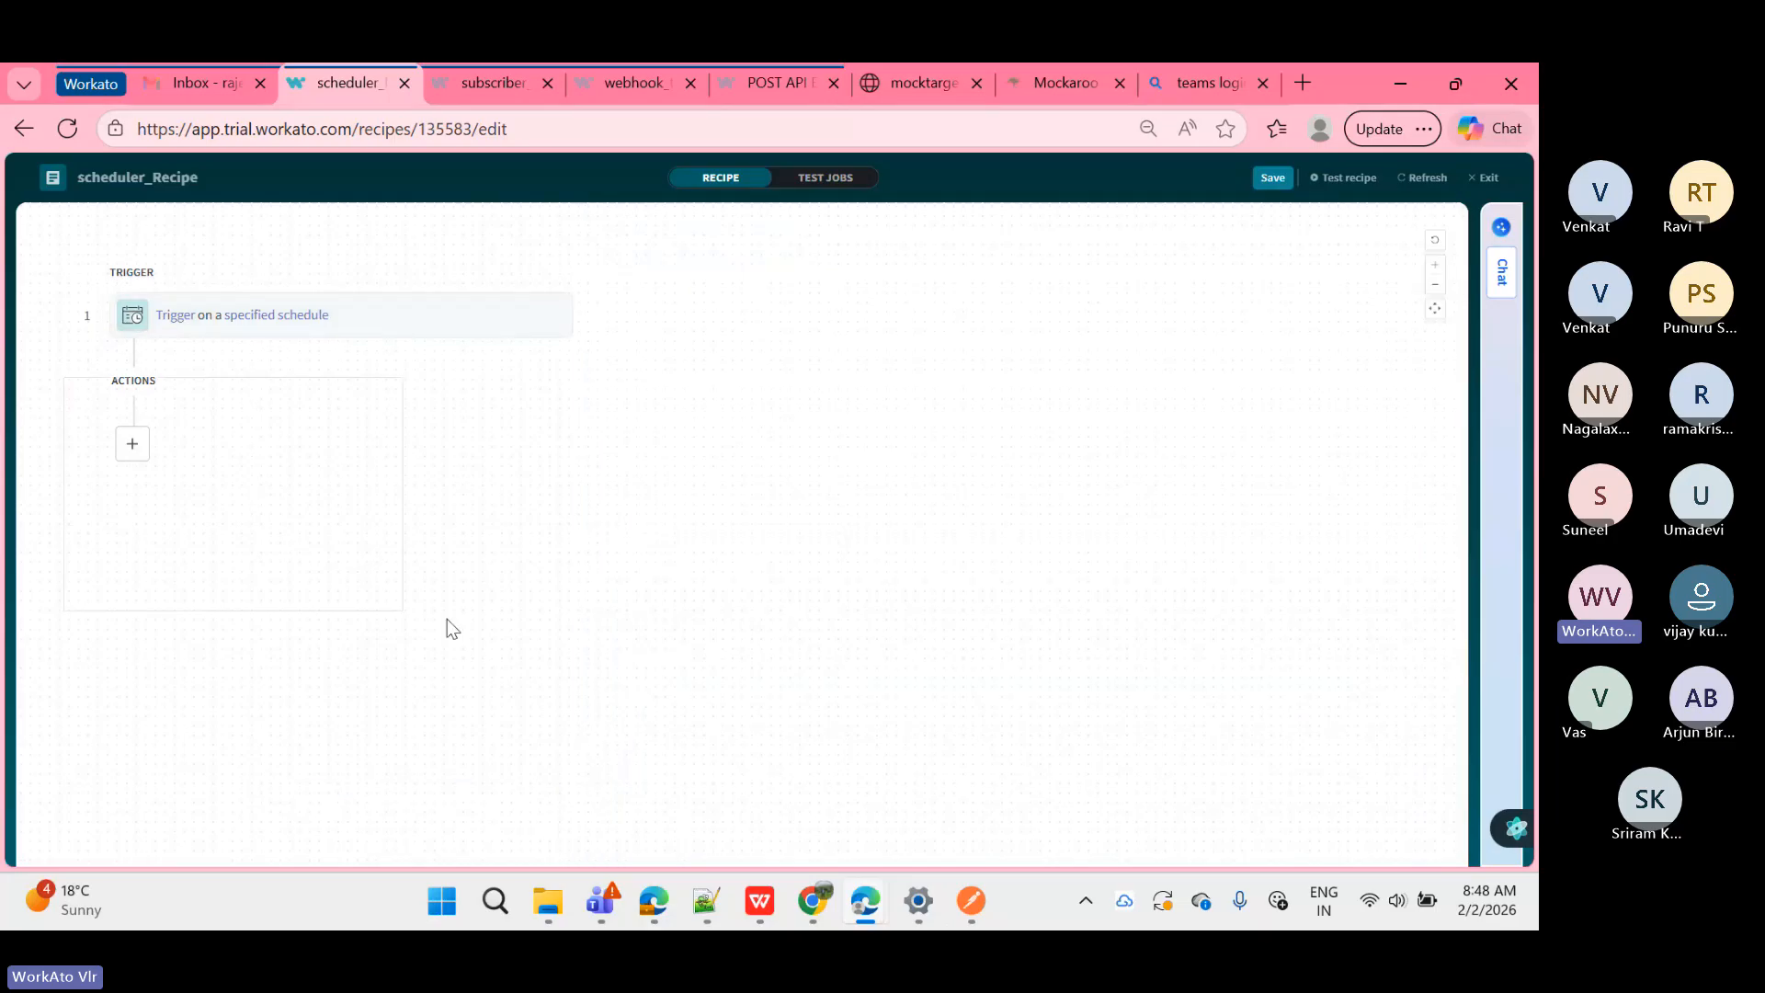
Step: Add an empty action step 2 after the trigger, removing an extra step 3
click(121, 451)
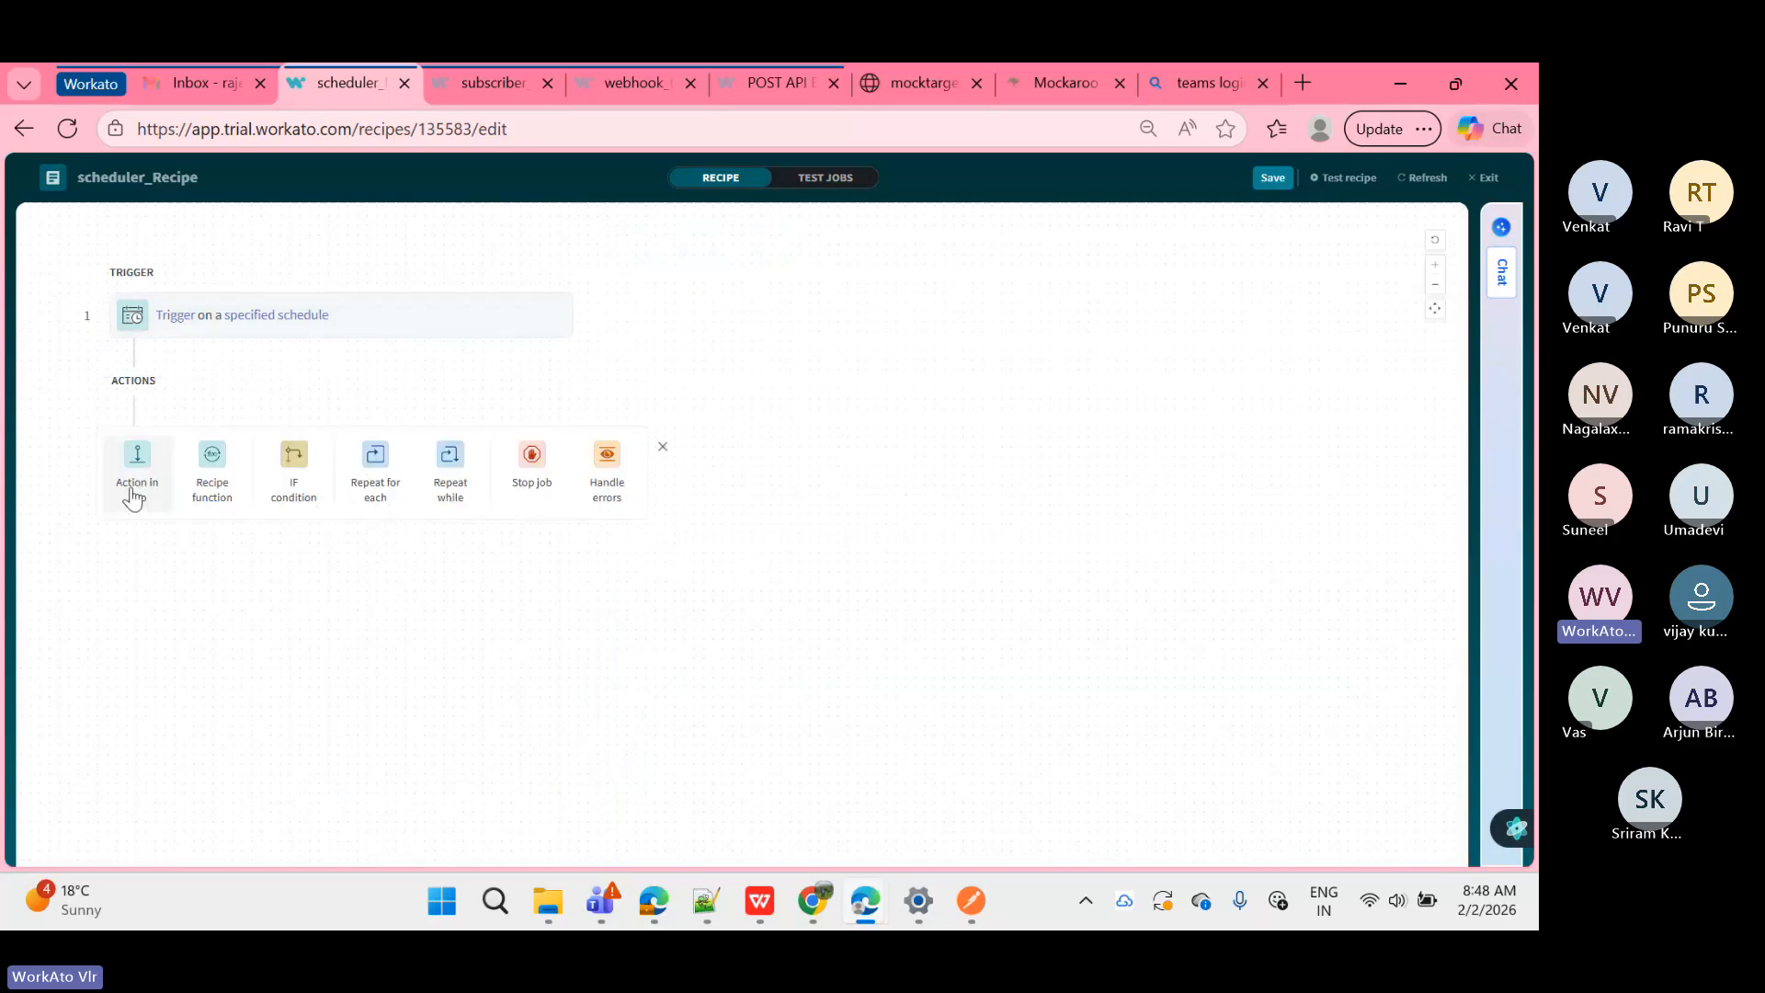
click(134, 451)
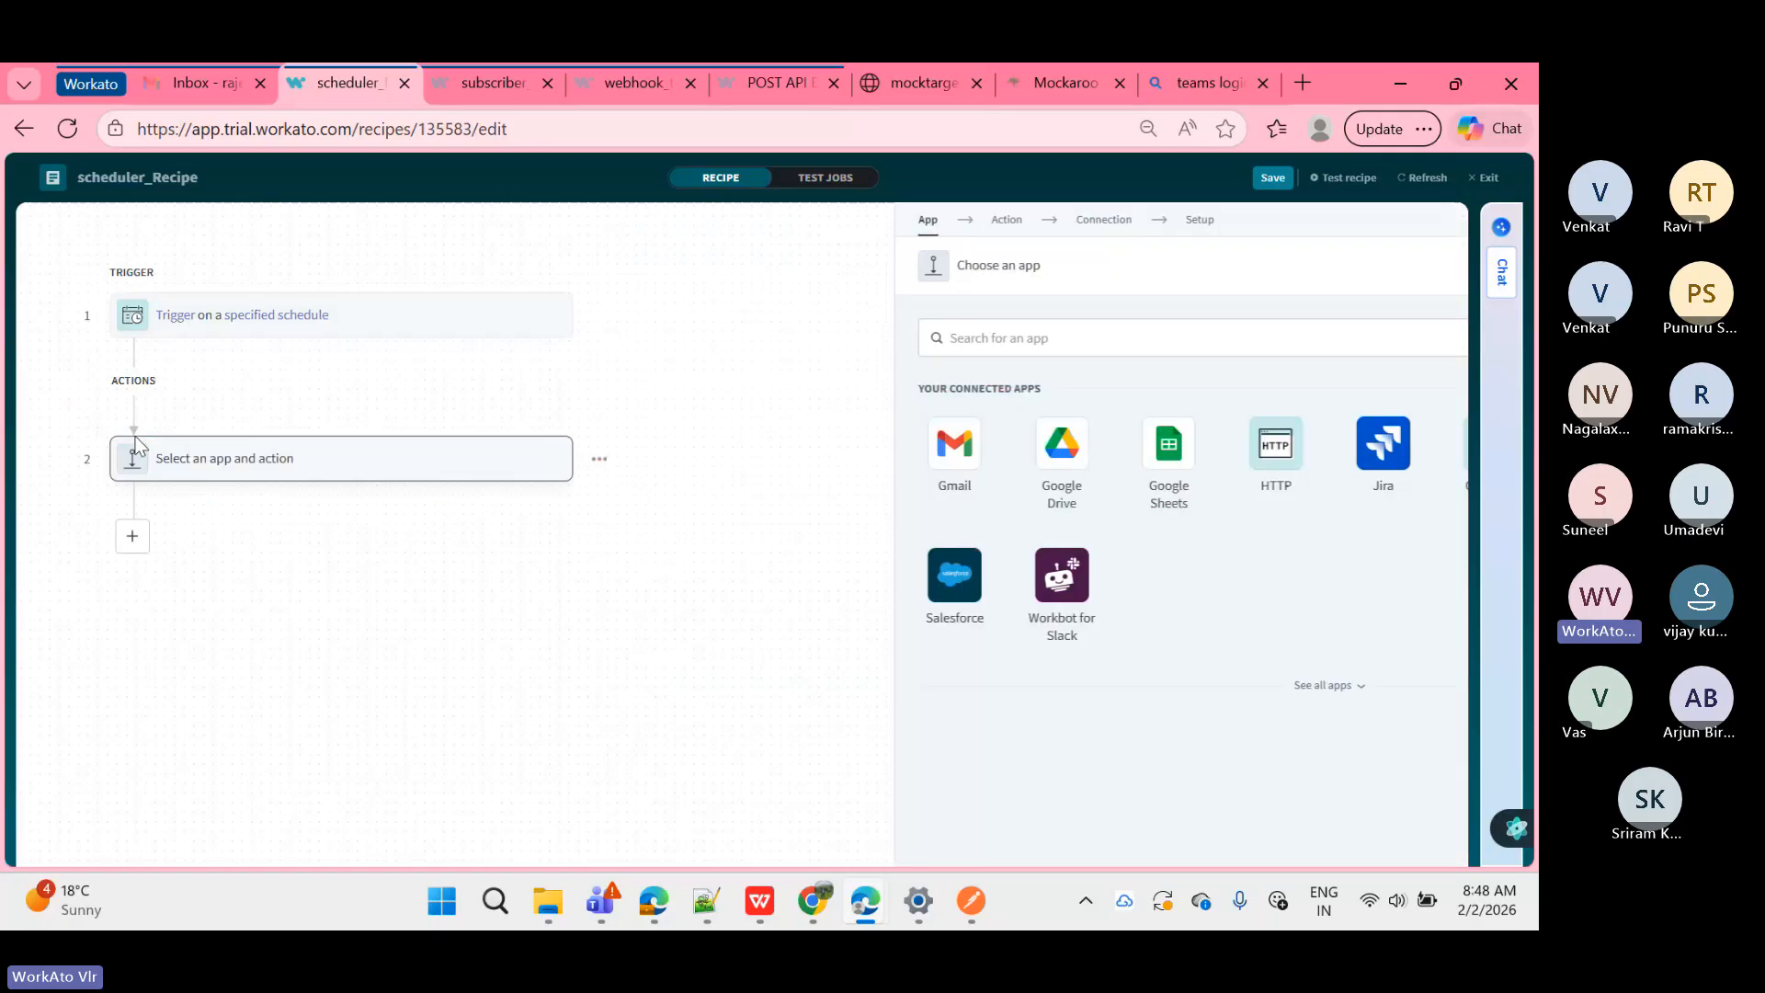
click(131, 533)
click(136, 556)
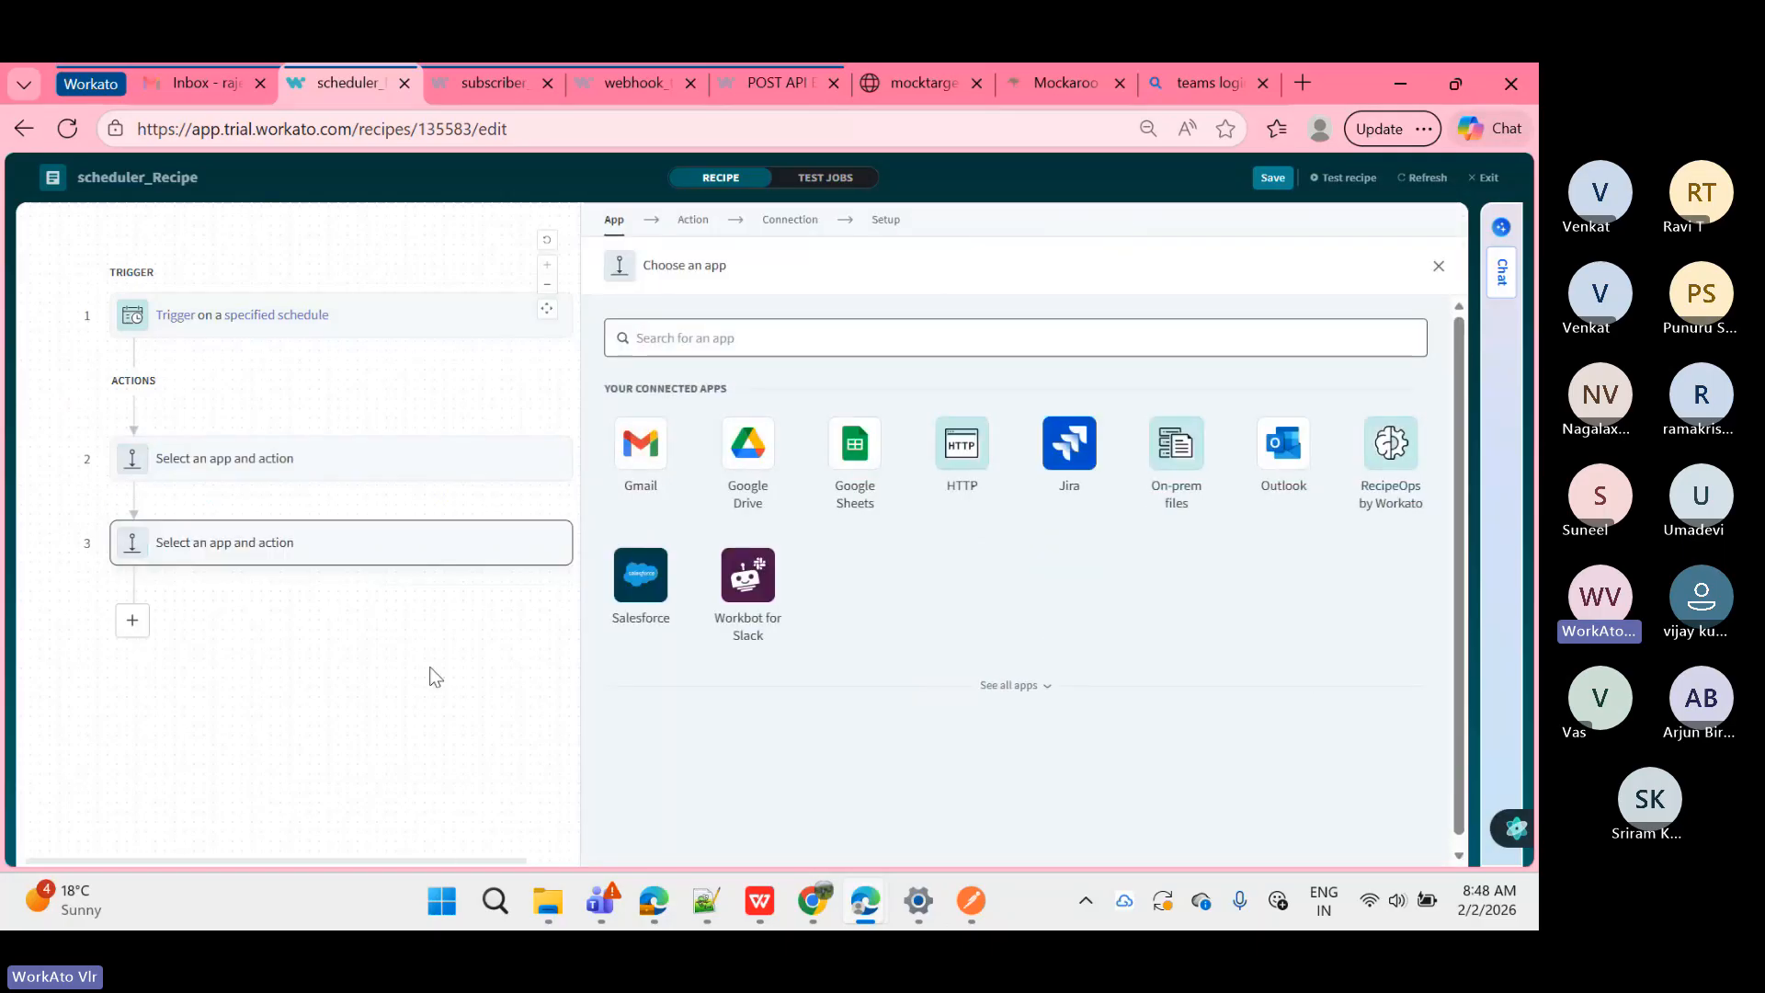
right_click(378, 550)
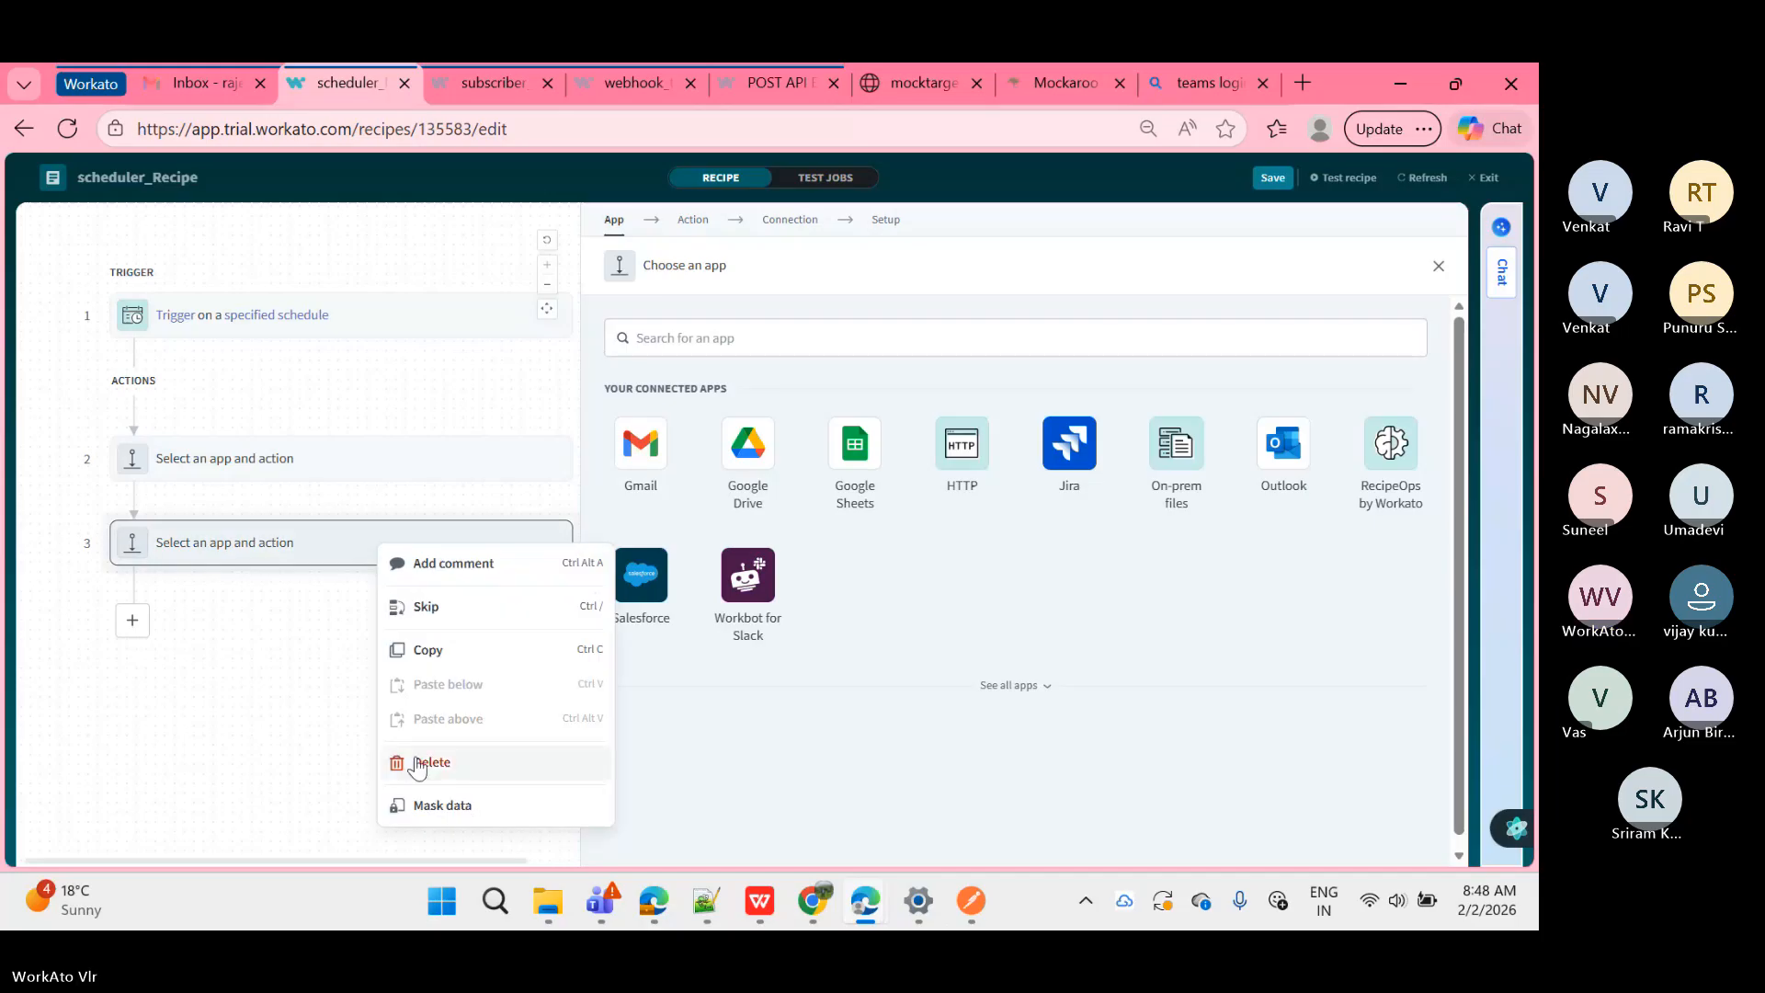
click(418, 763)
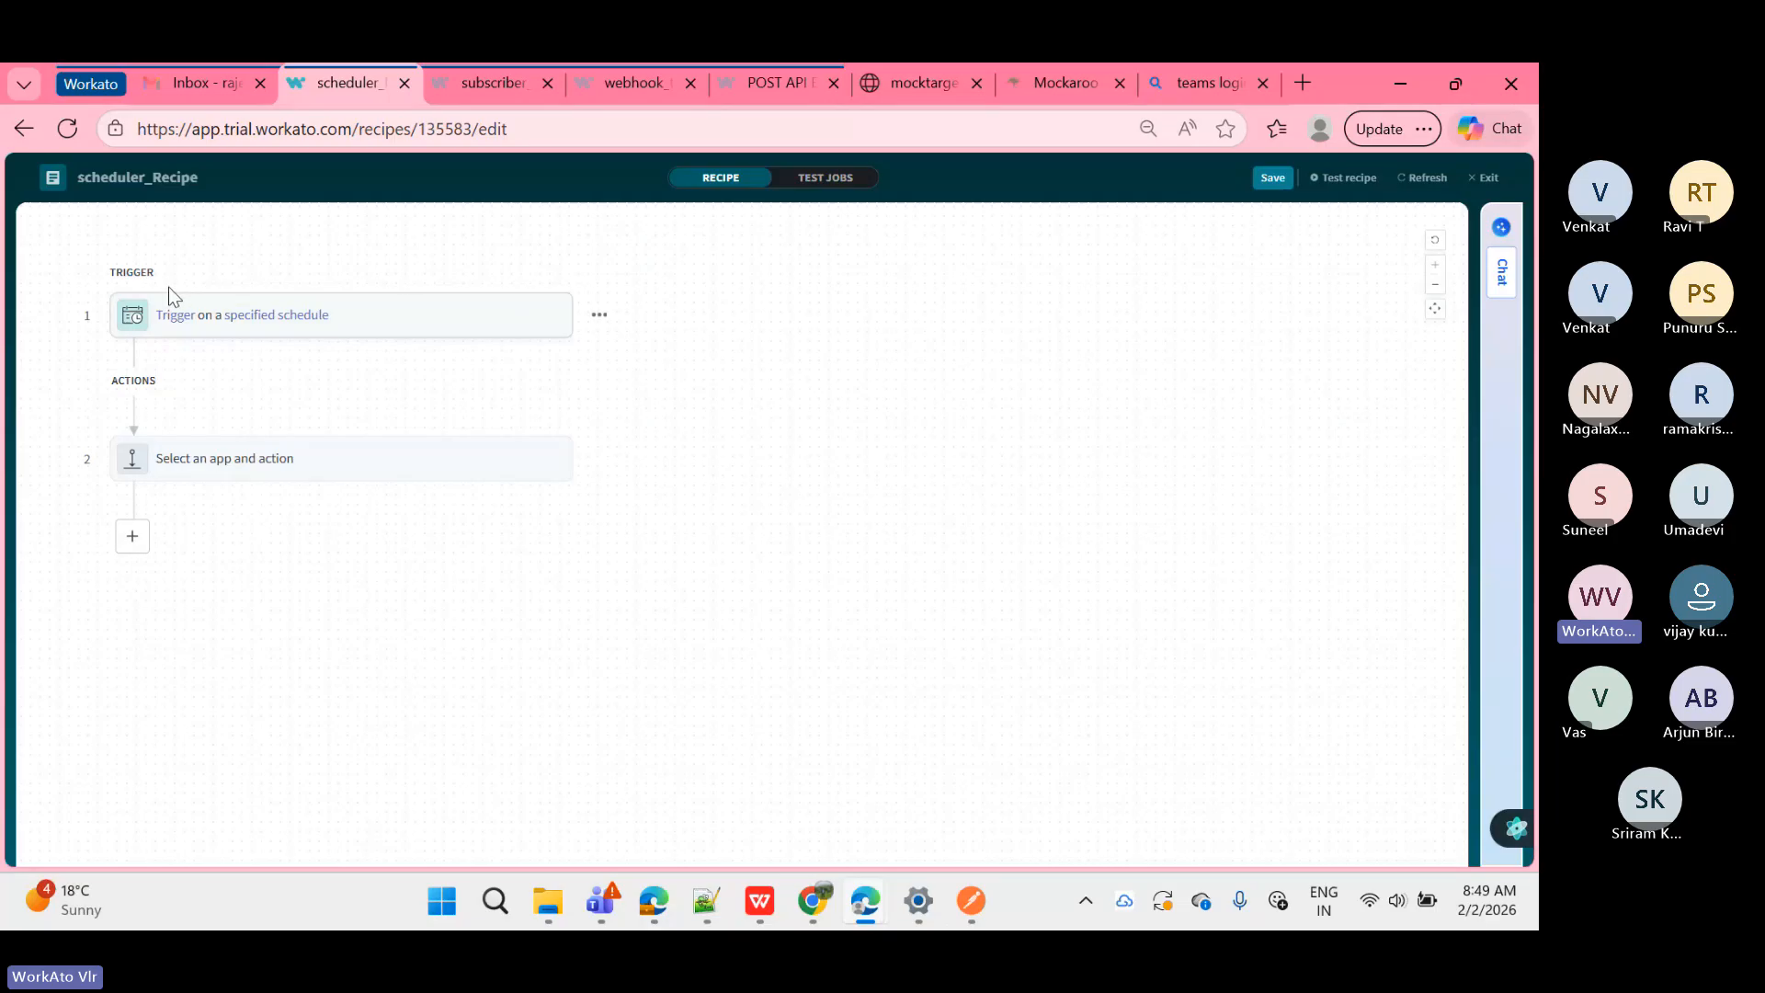
drag(79, 261, 637, 362)
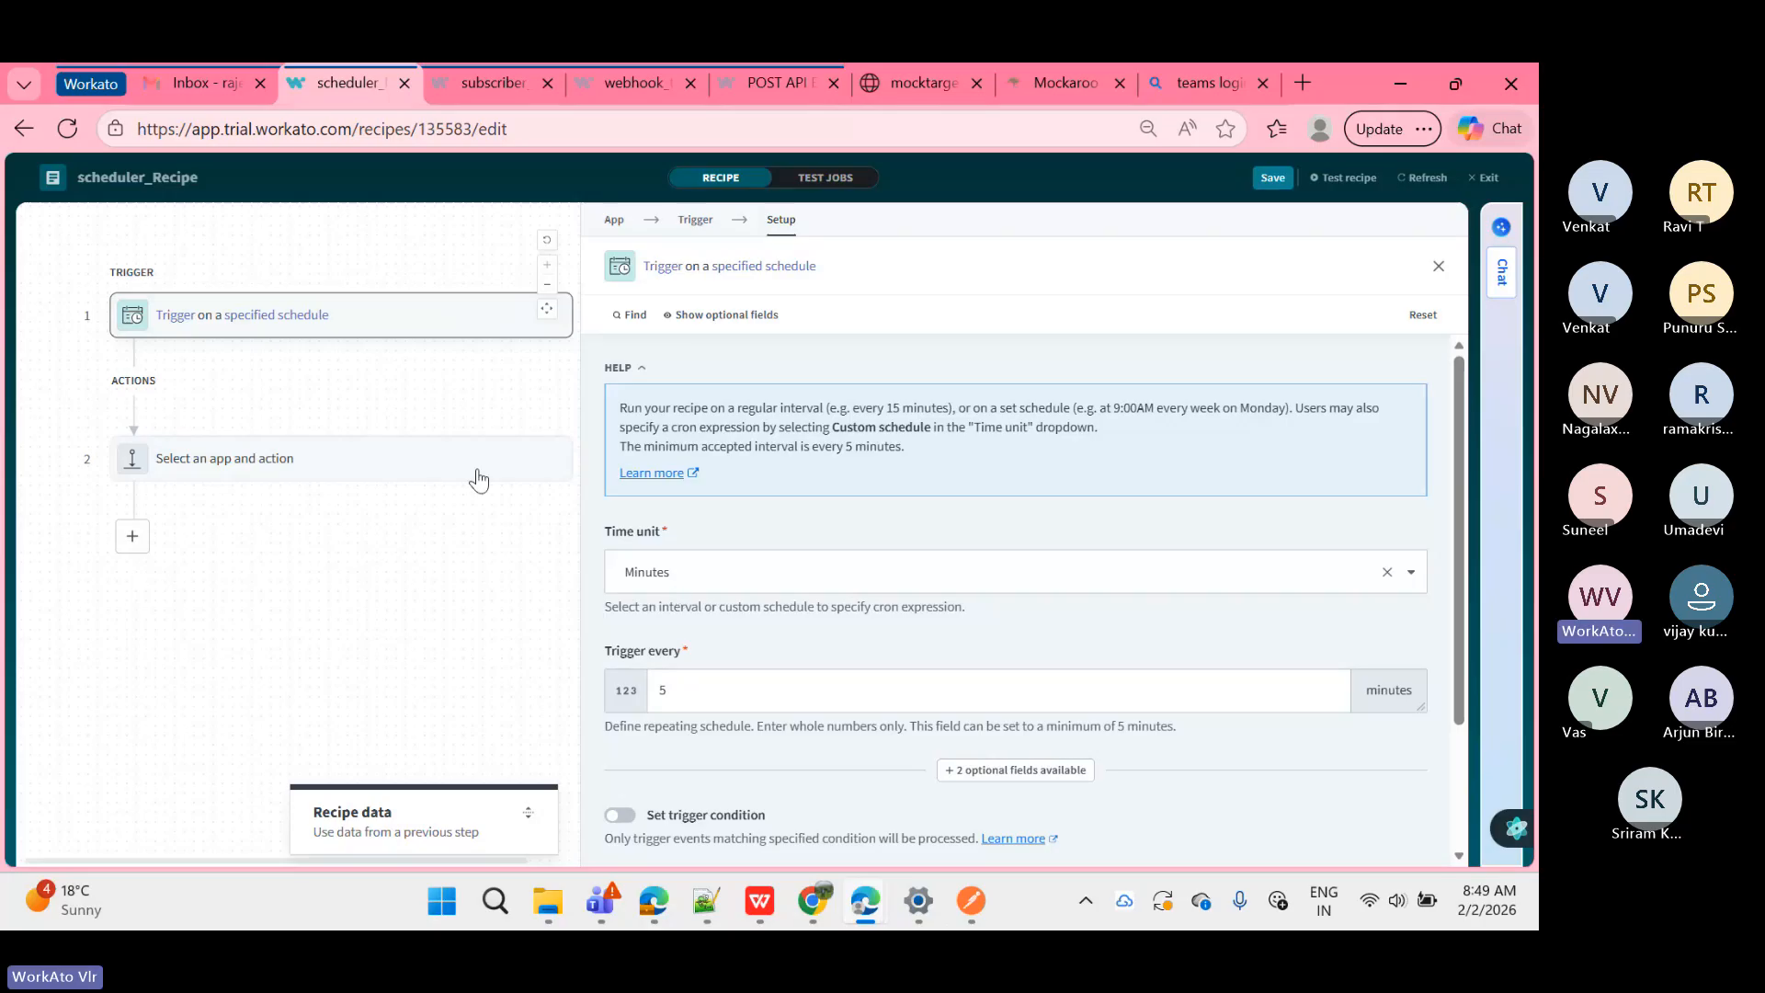
Step: Set the trigger's Trigger every value to 5 minutes, then close its settings
click(709, 224)
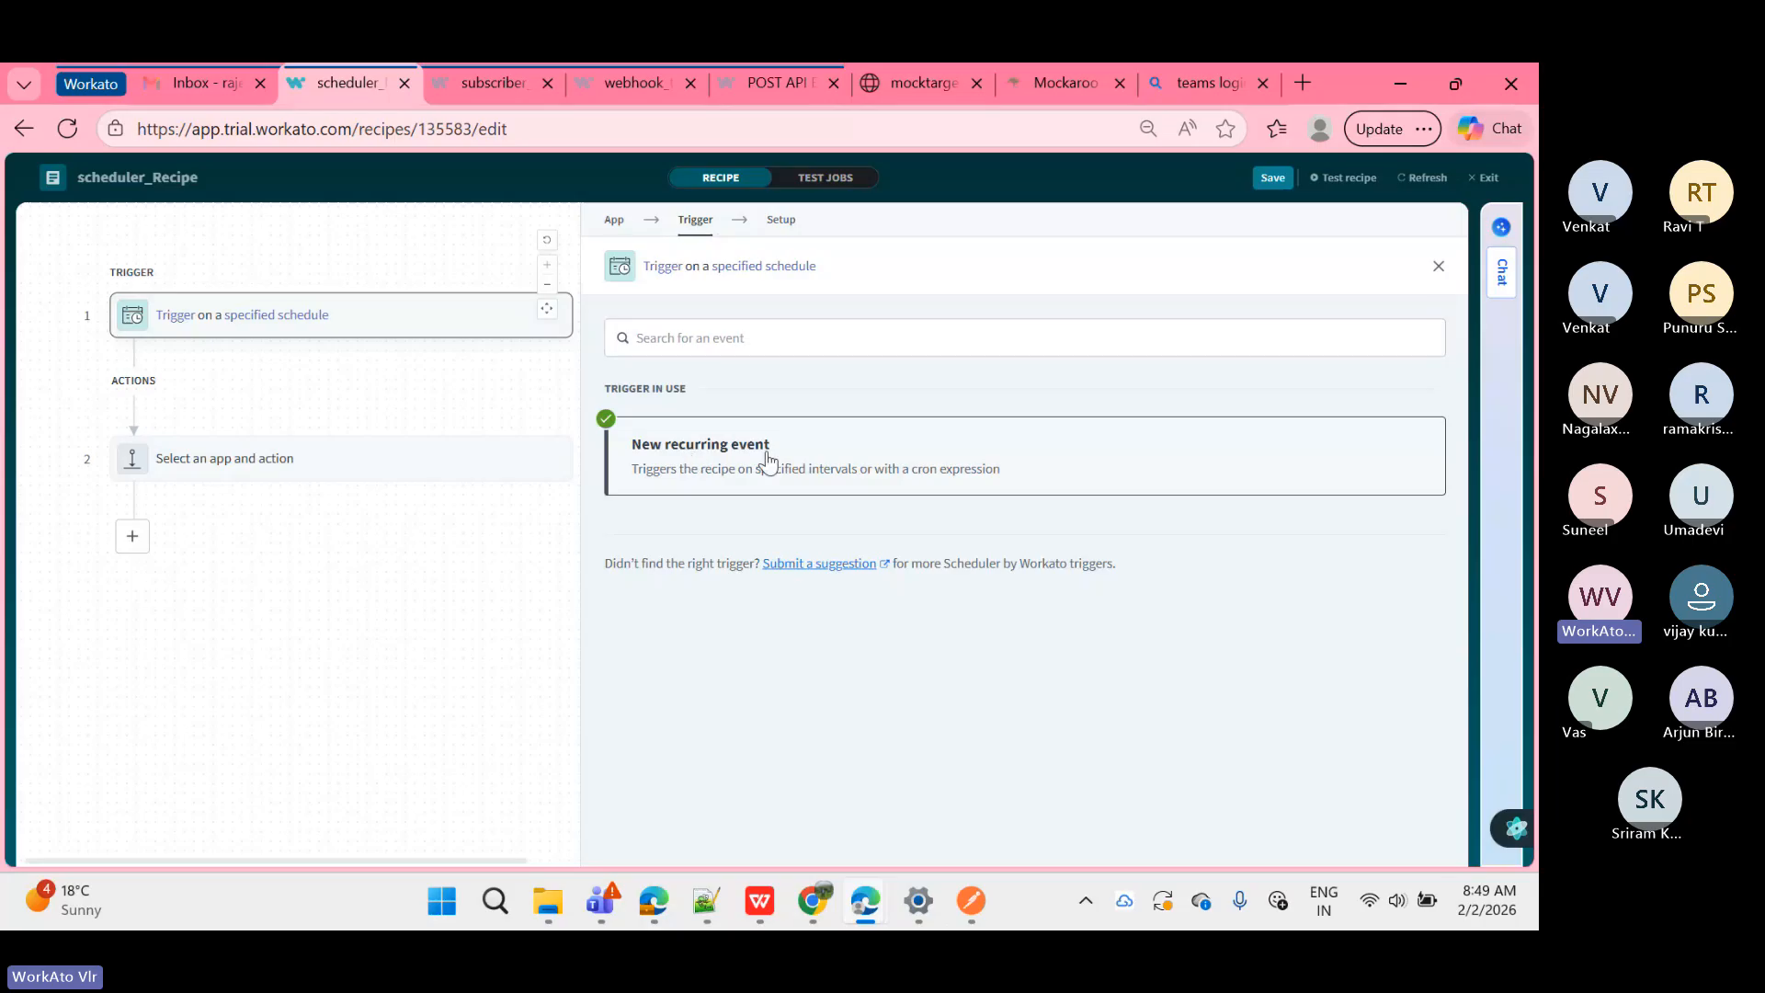
click(783, 220)
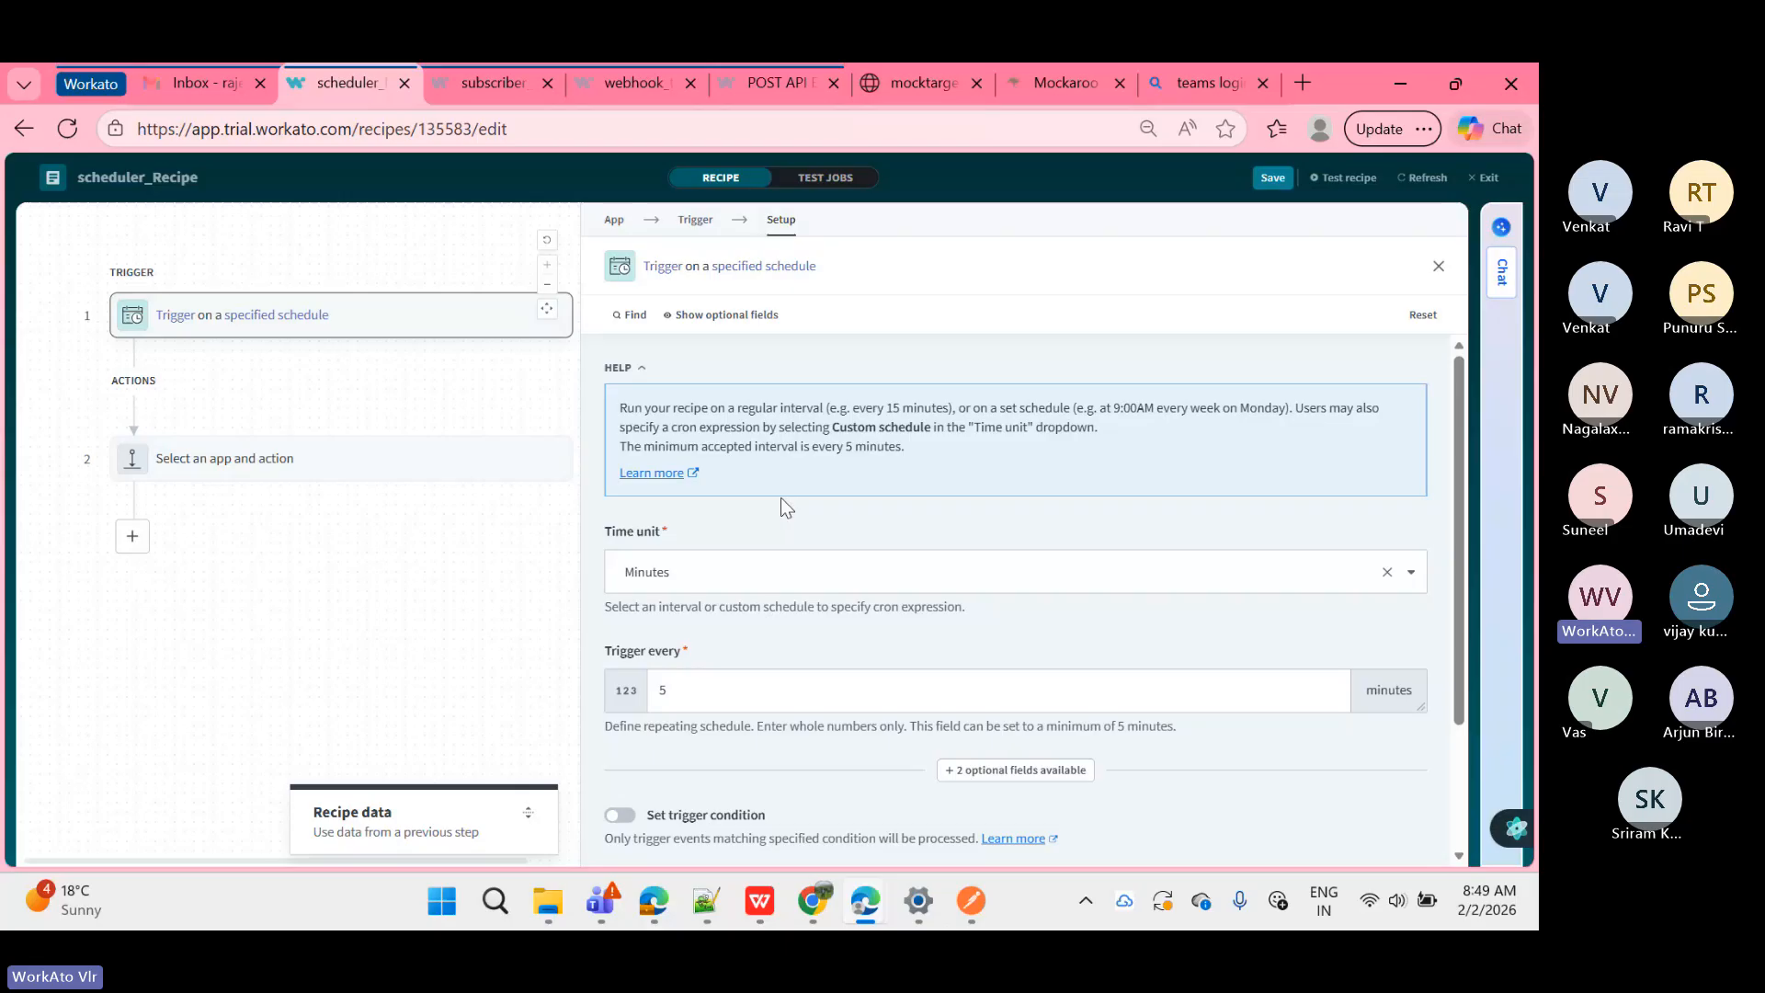
scroll(786, 508, down, 1)
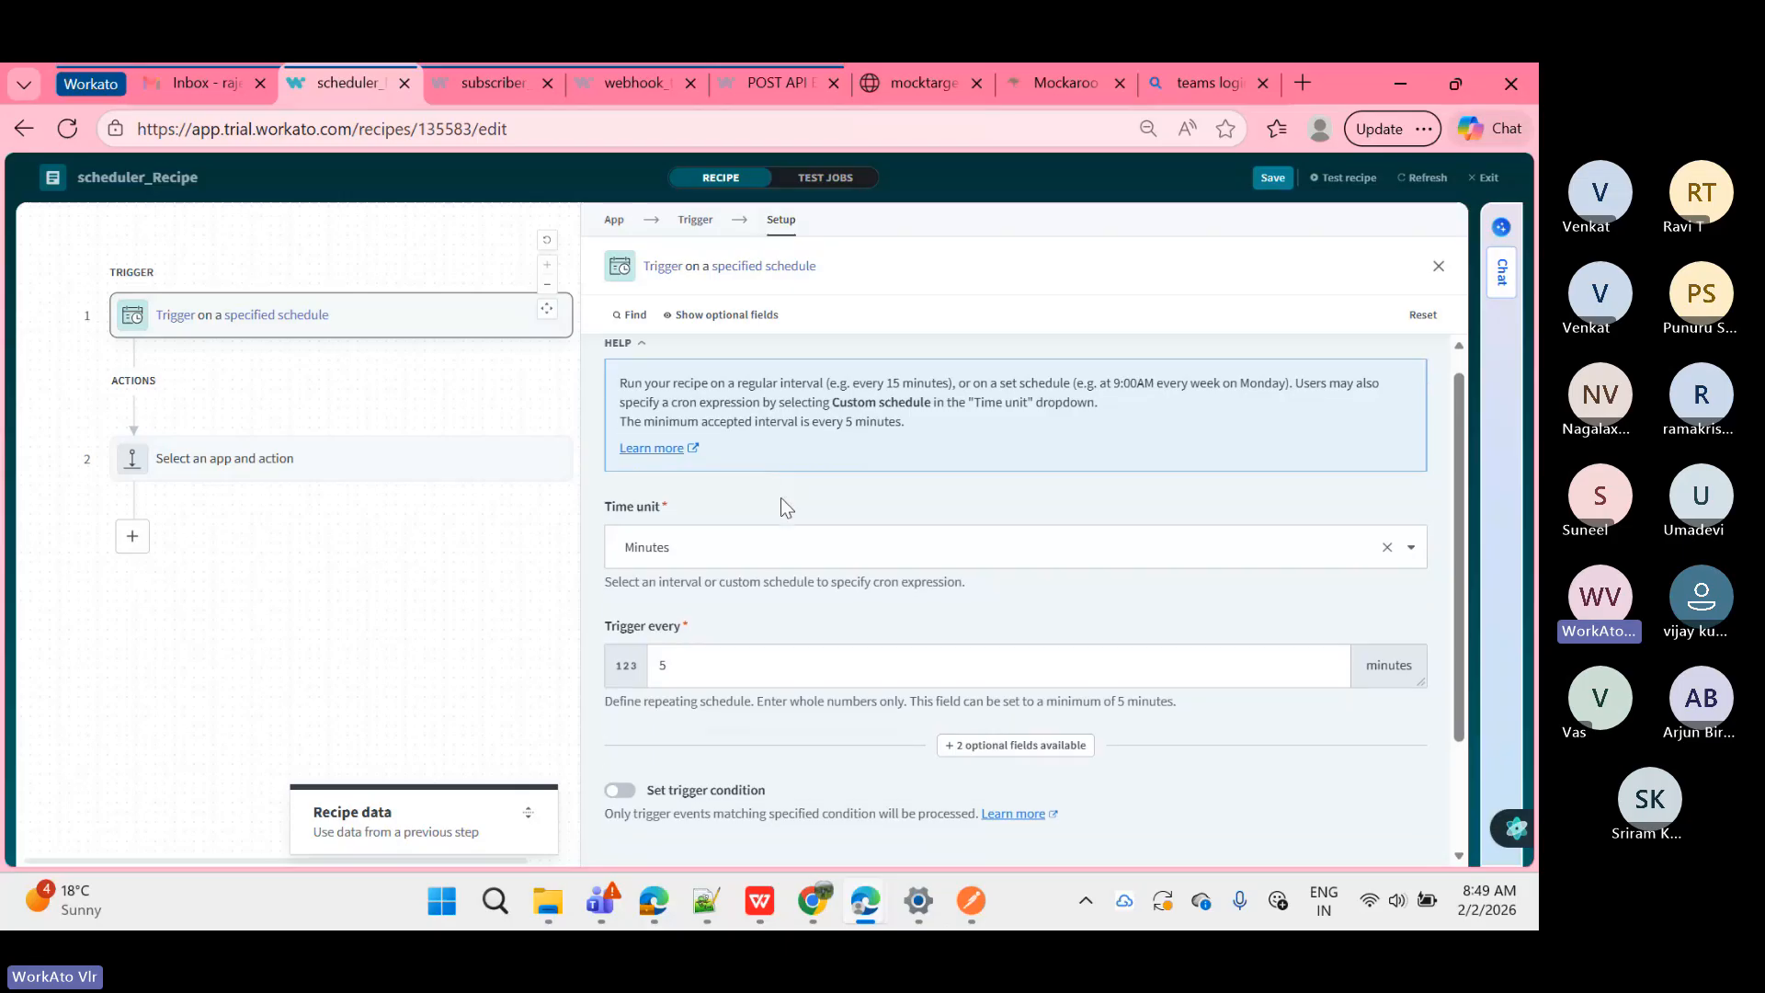
scroll(613, 492, down, 1)
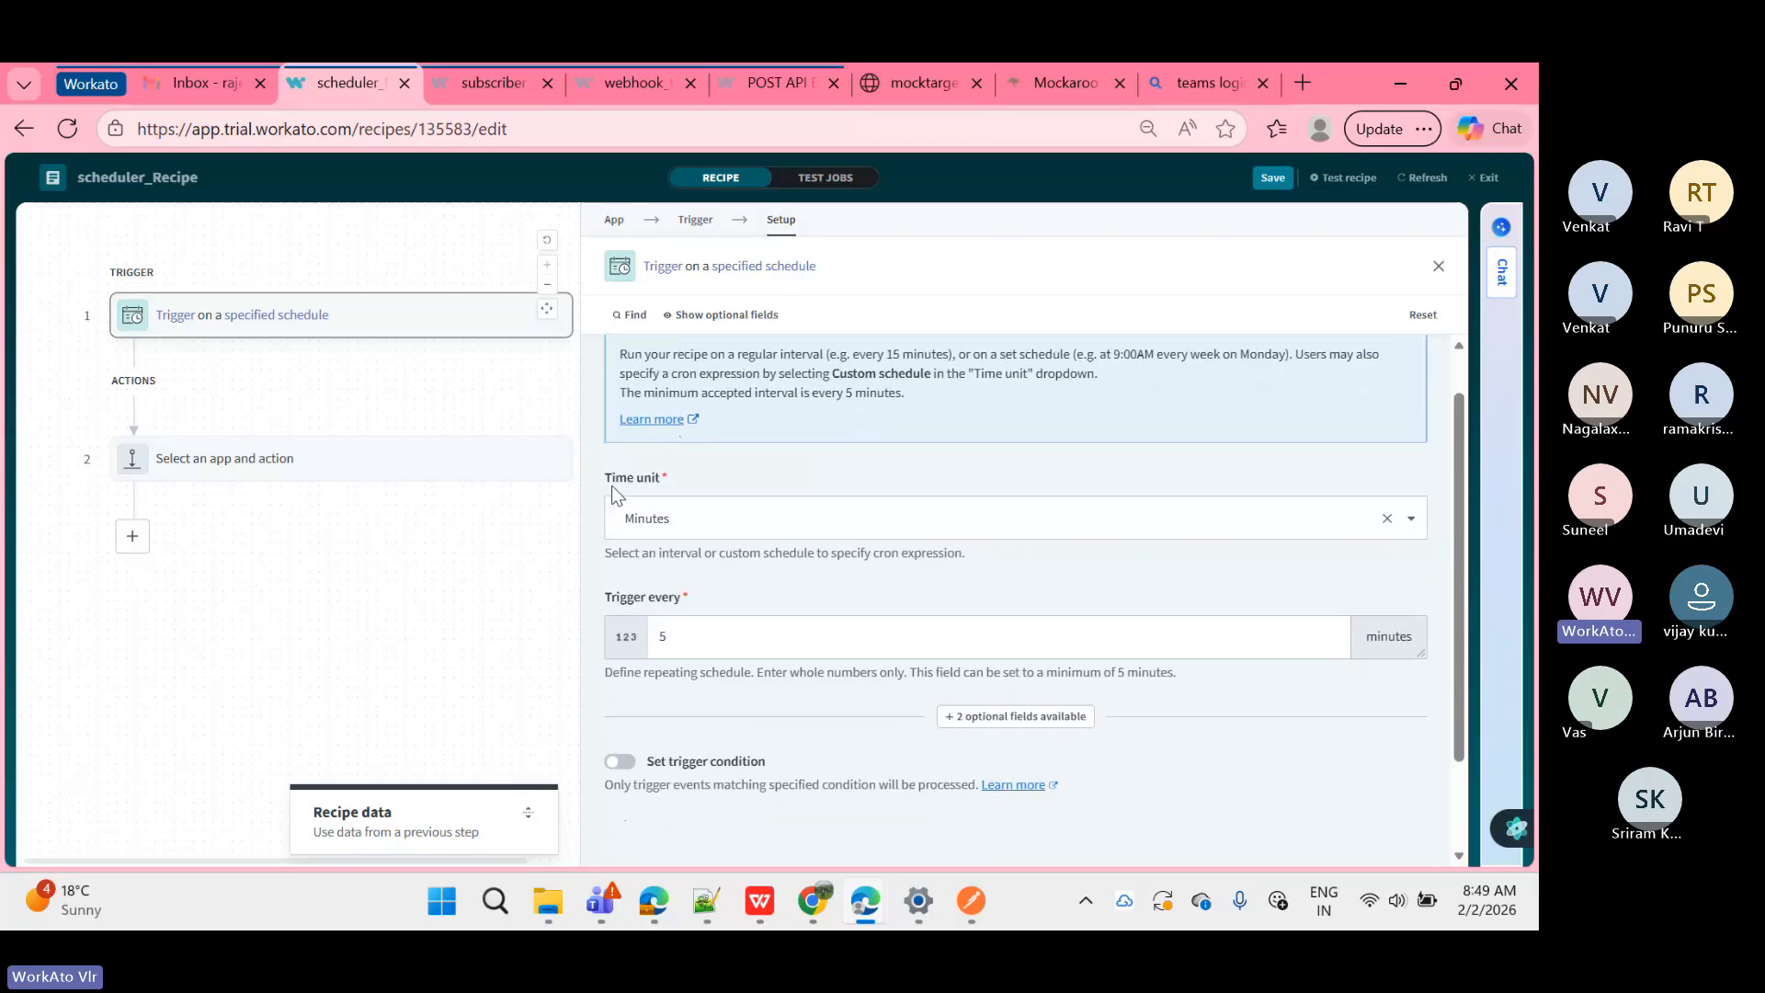
scroll(612, 488, down, 1)
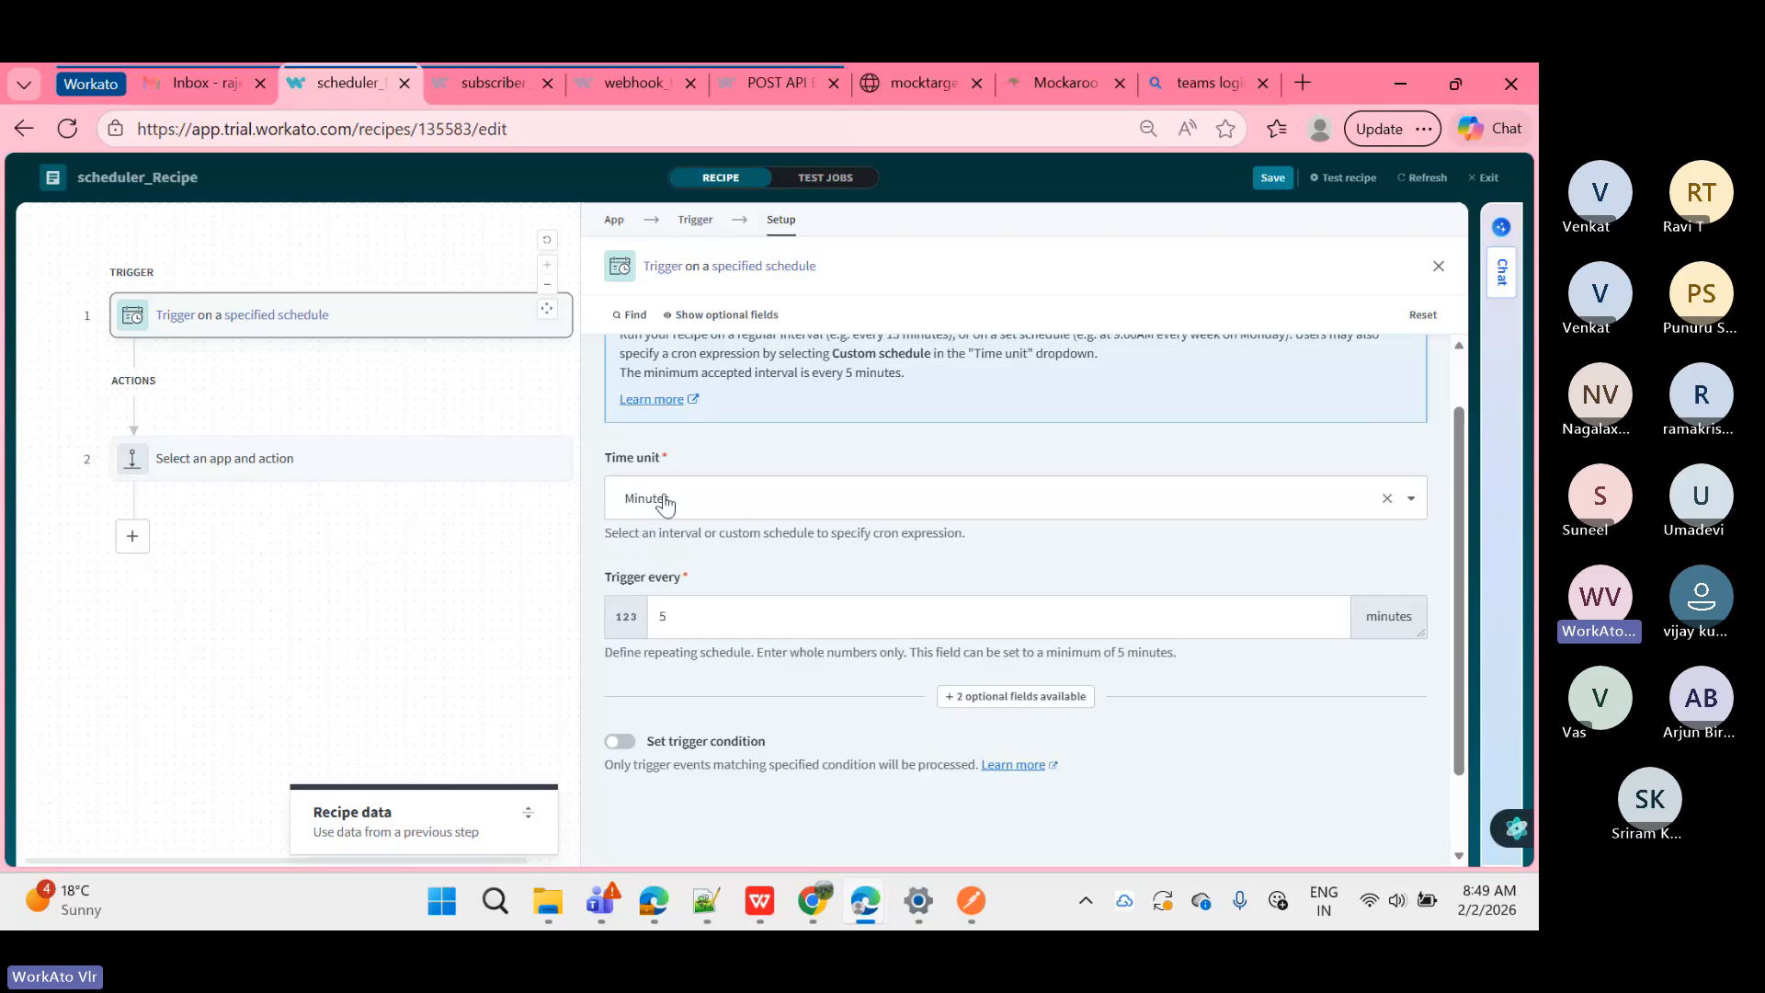
click(689, 610)
double_click(689, 610)
text(10)
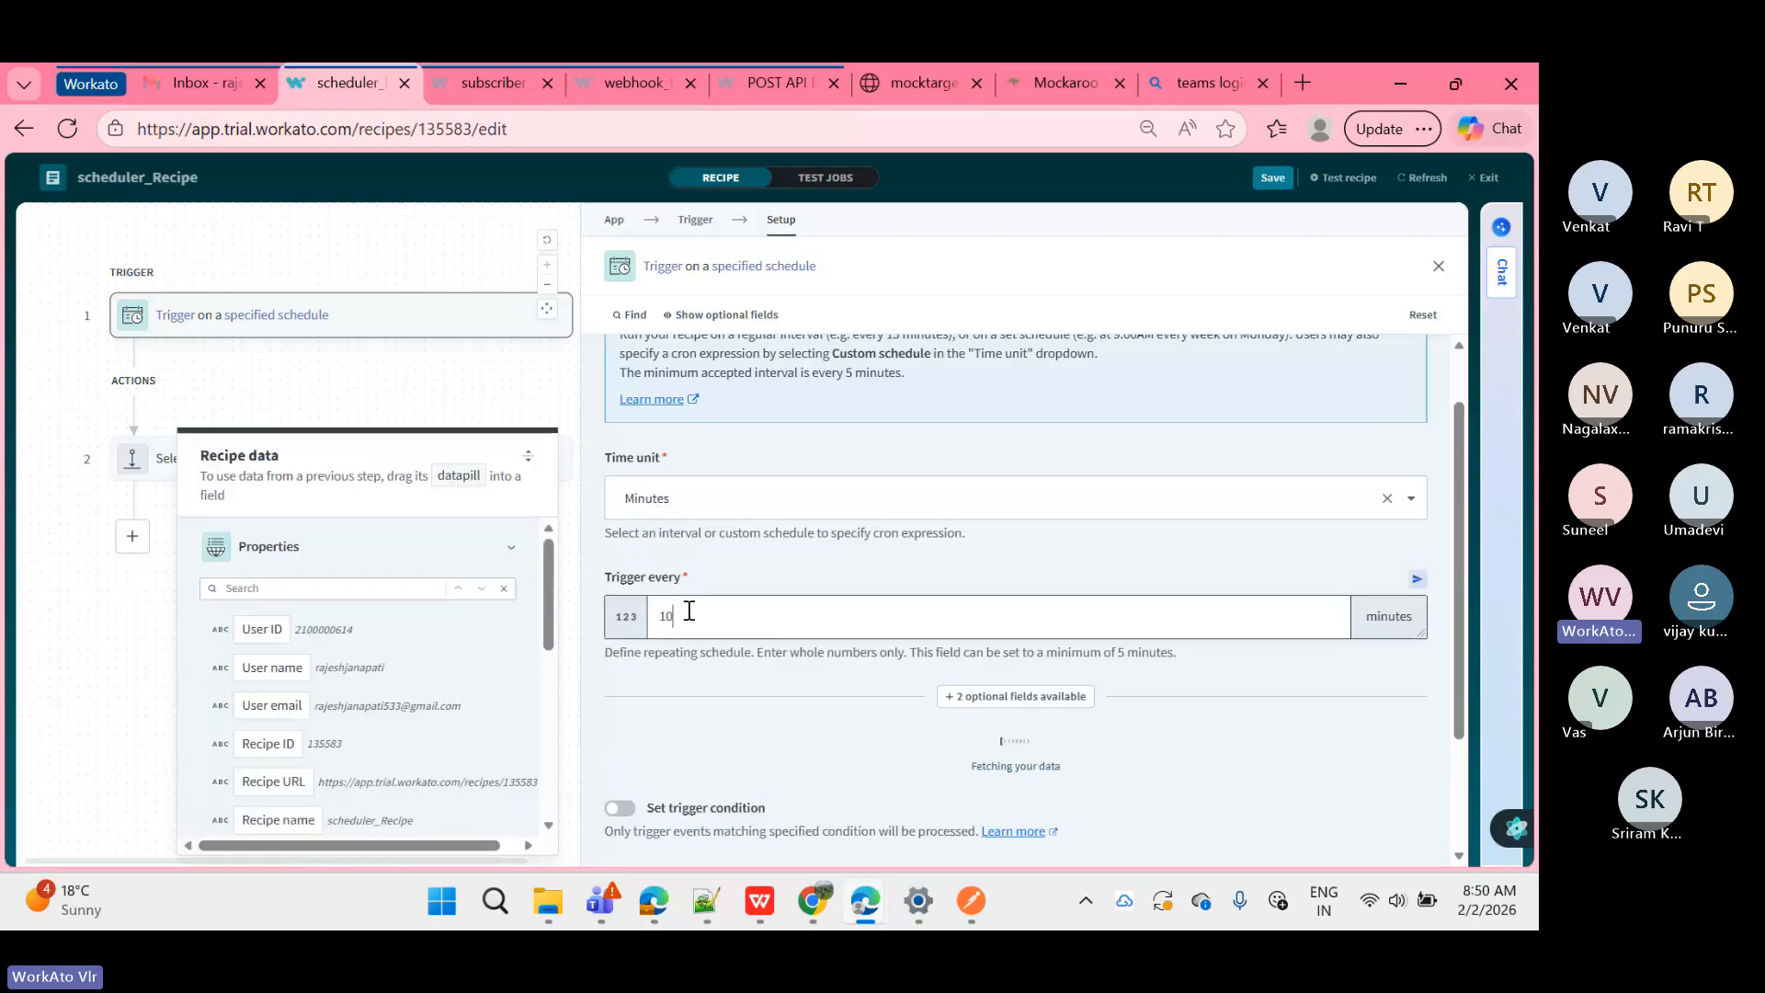
text(200)
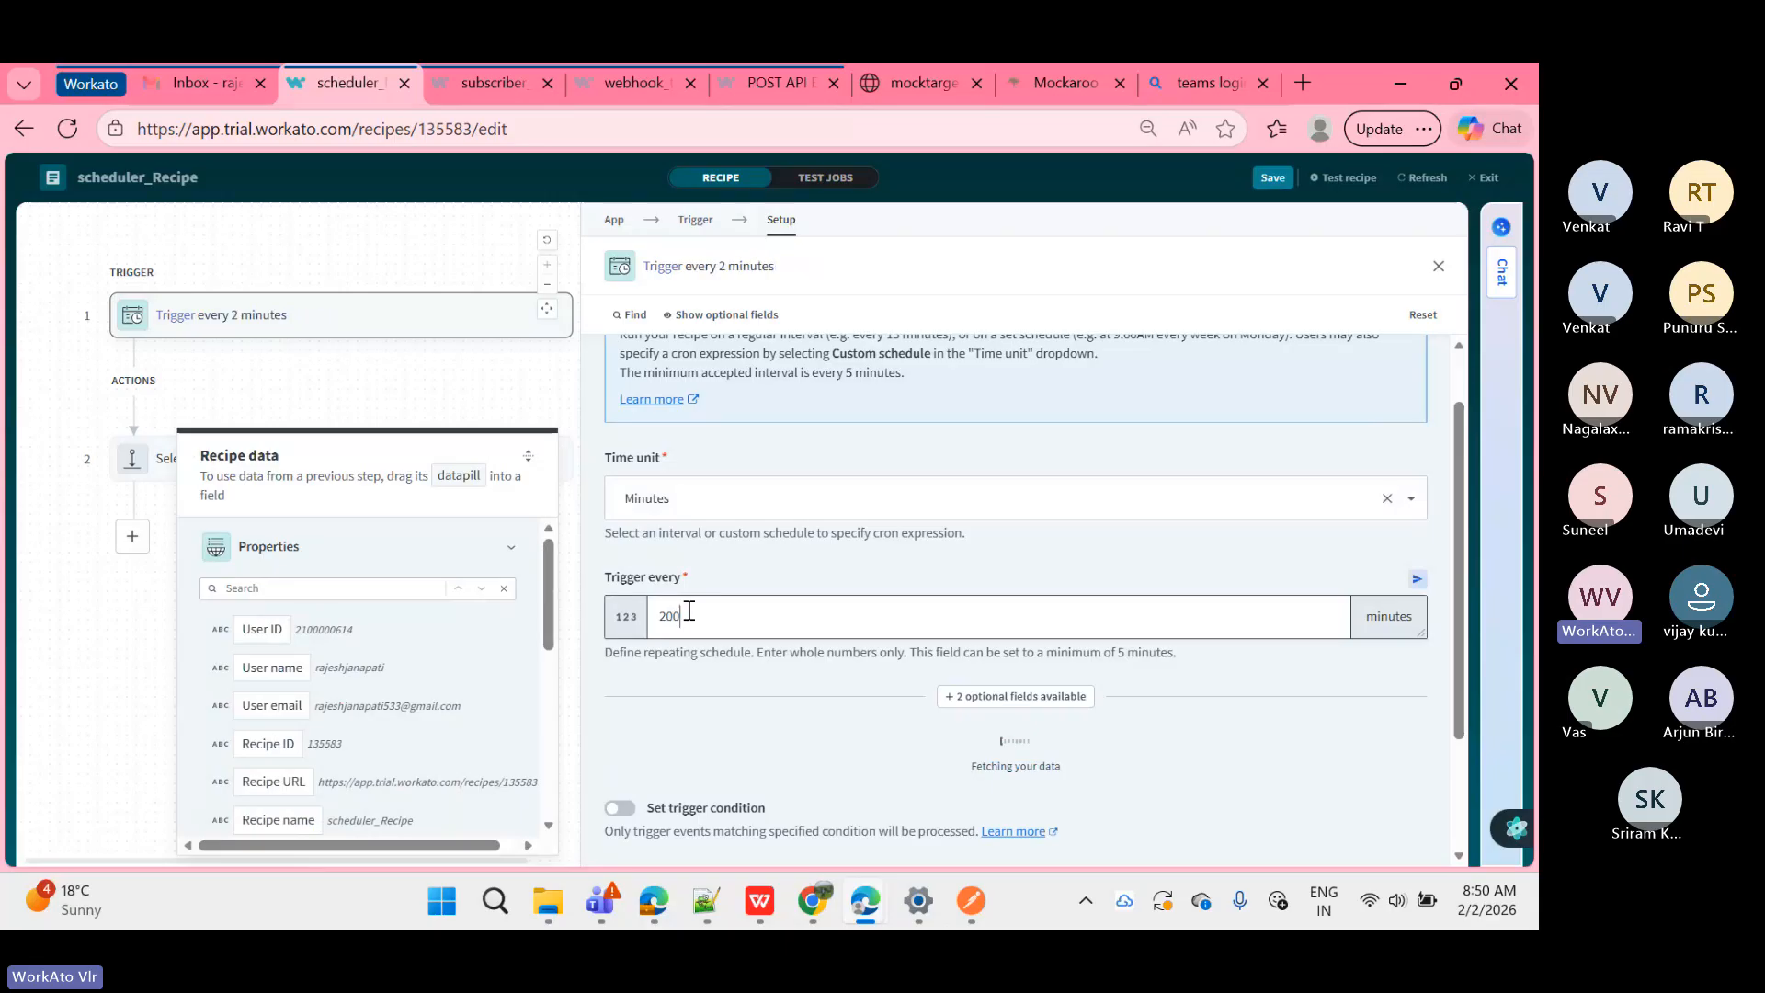
key(BackSpace)
key(BackSpace)
key(BackSpace)
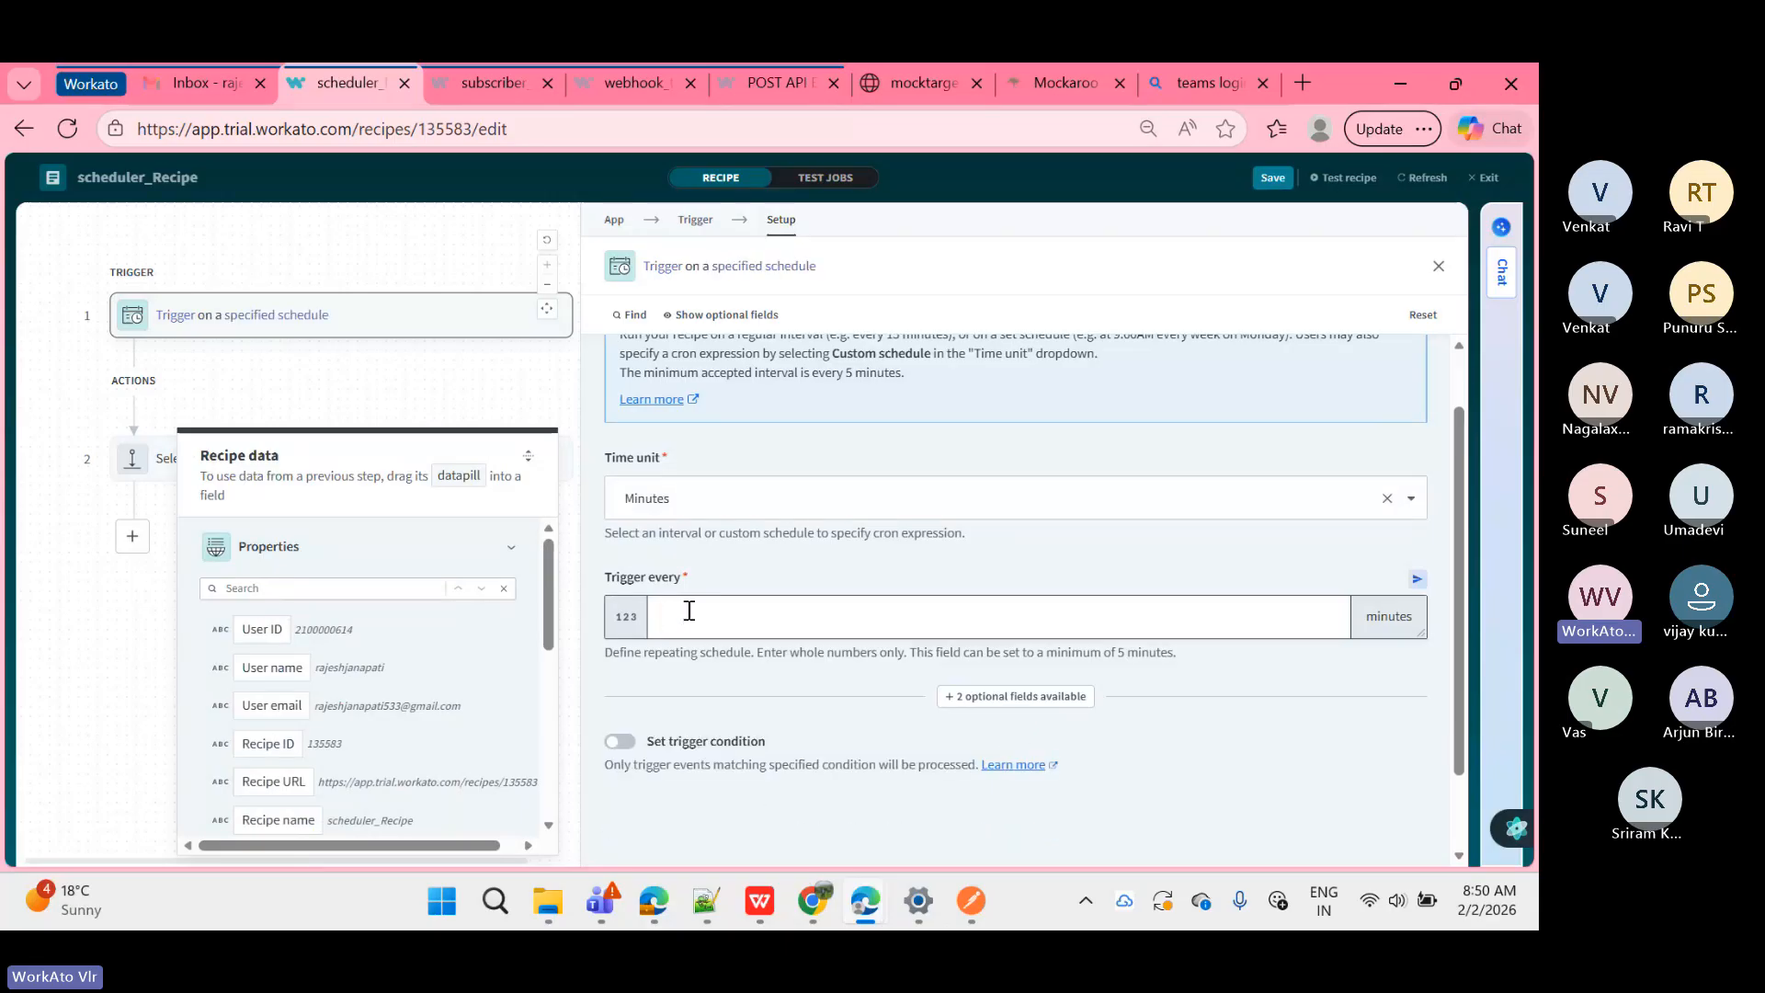
text(5)
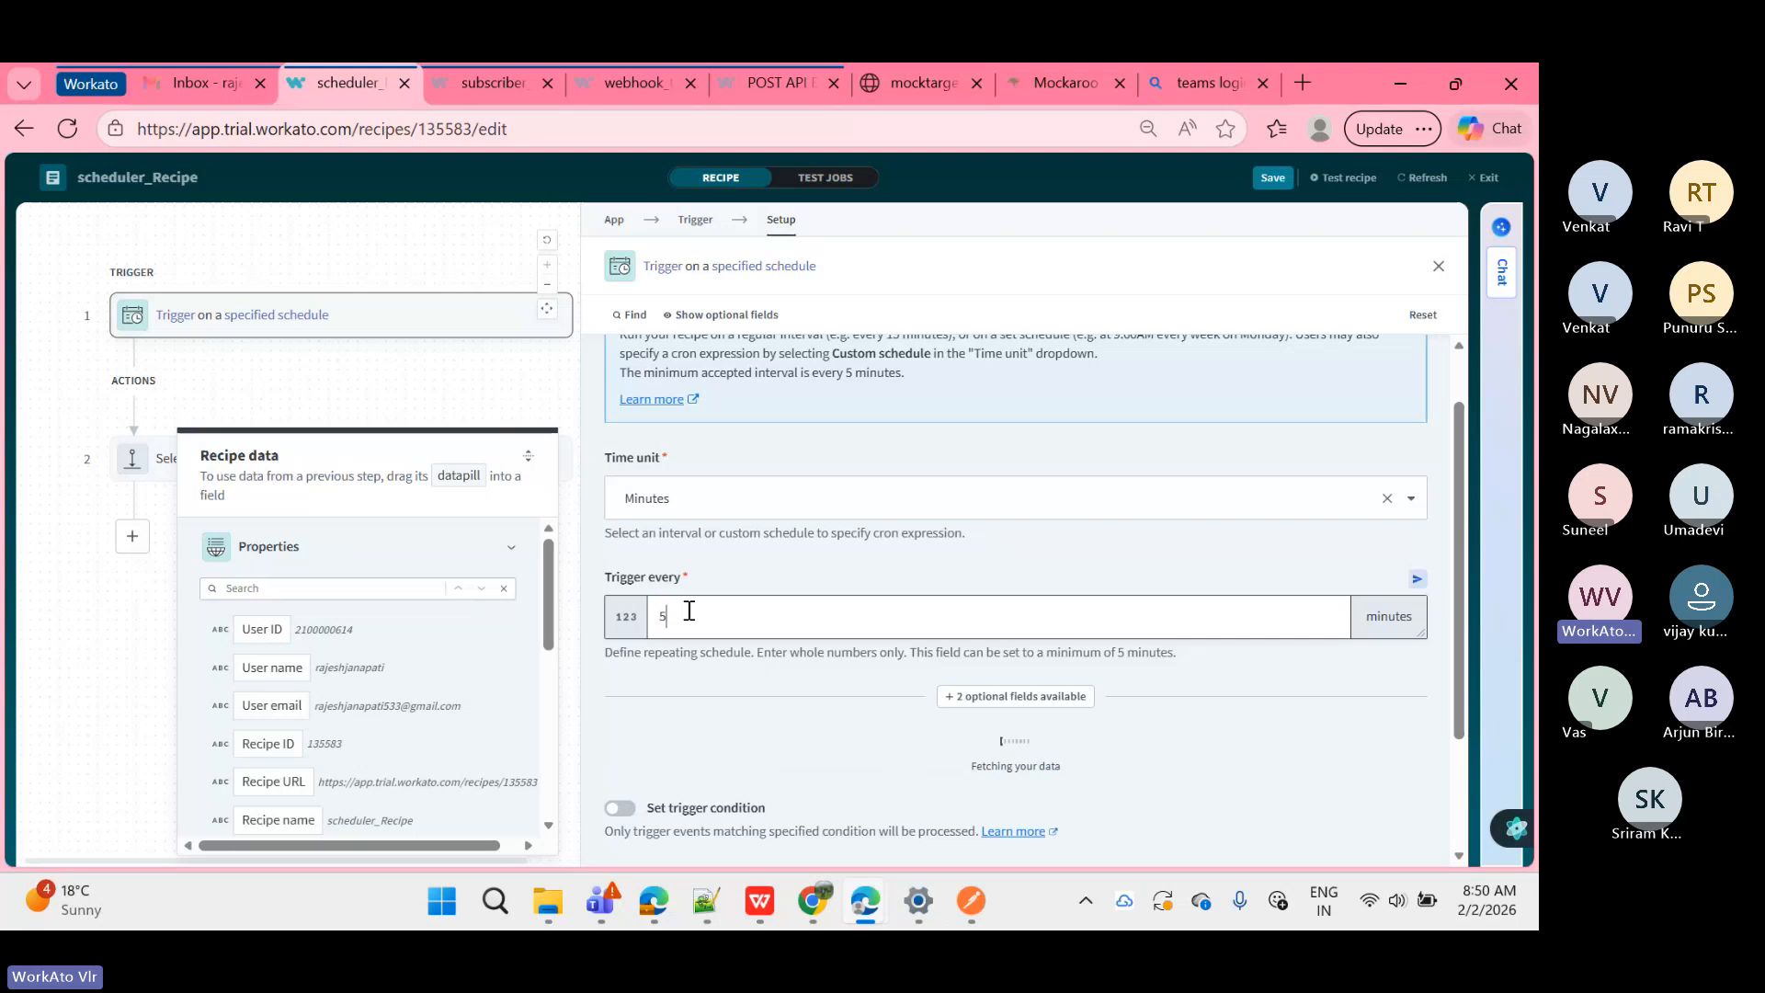
click(129, 716)
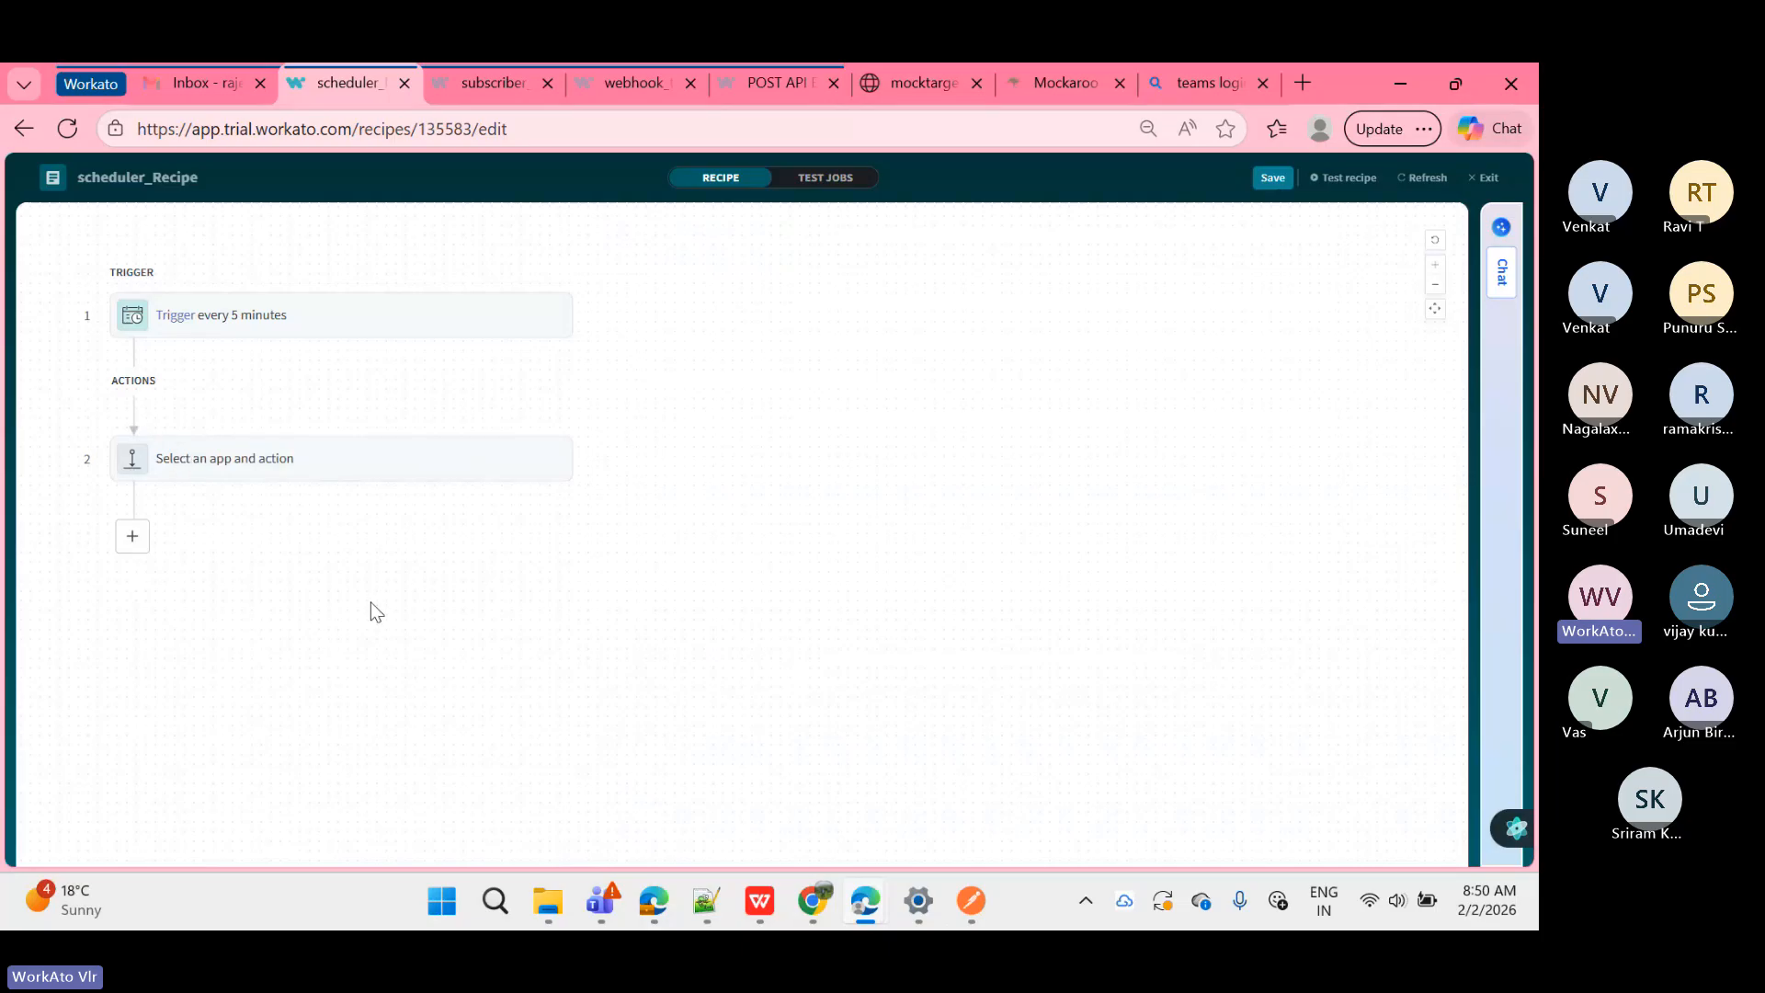
Step: Open the schedule trigger and change its Time unit to Hours
click(339, 317)
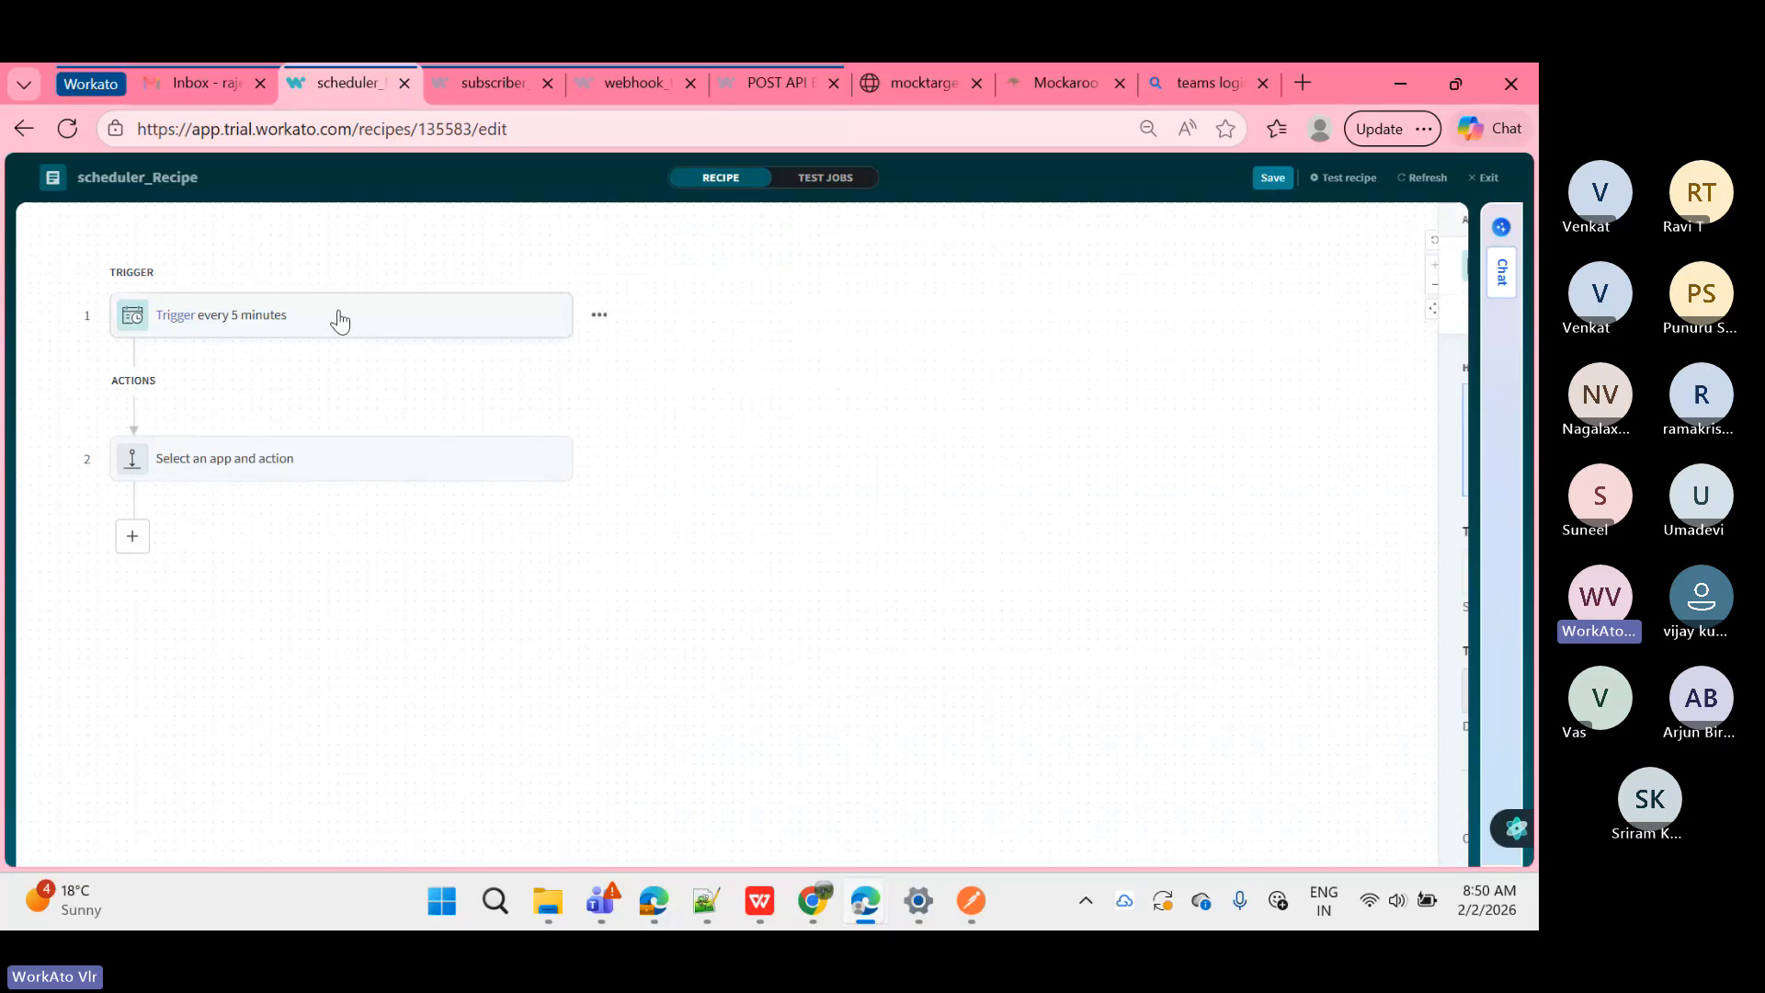
scroll(719, 583, down, 1)
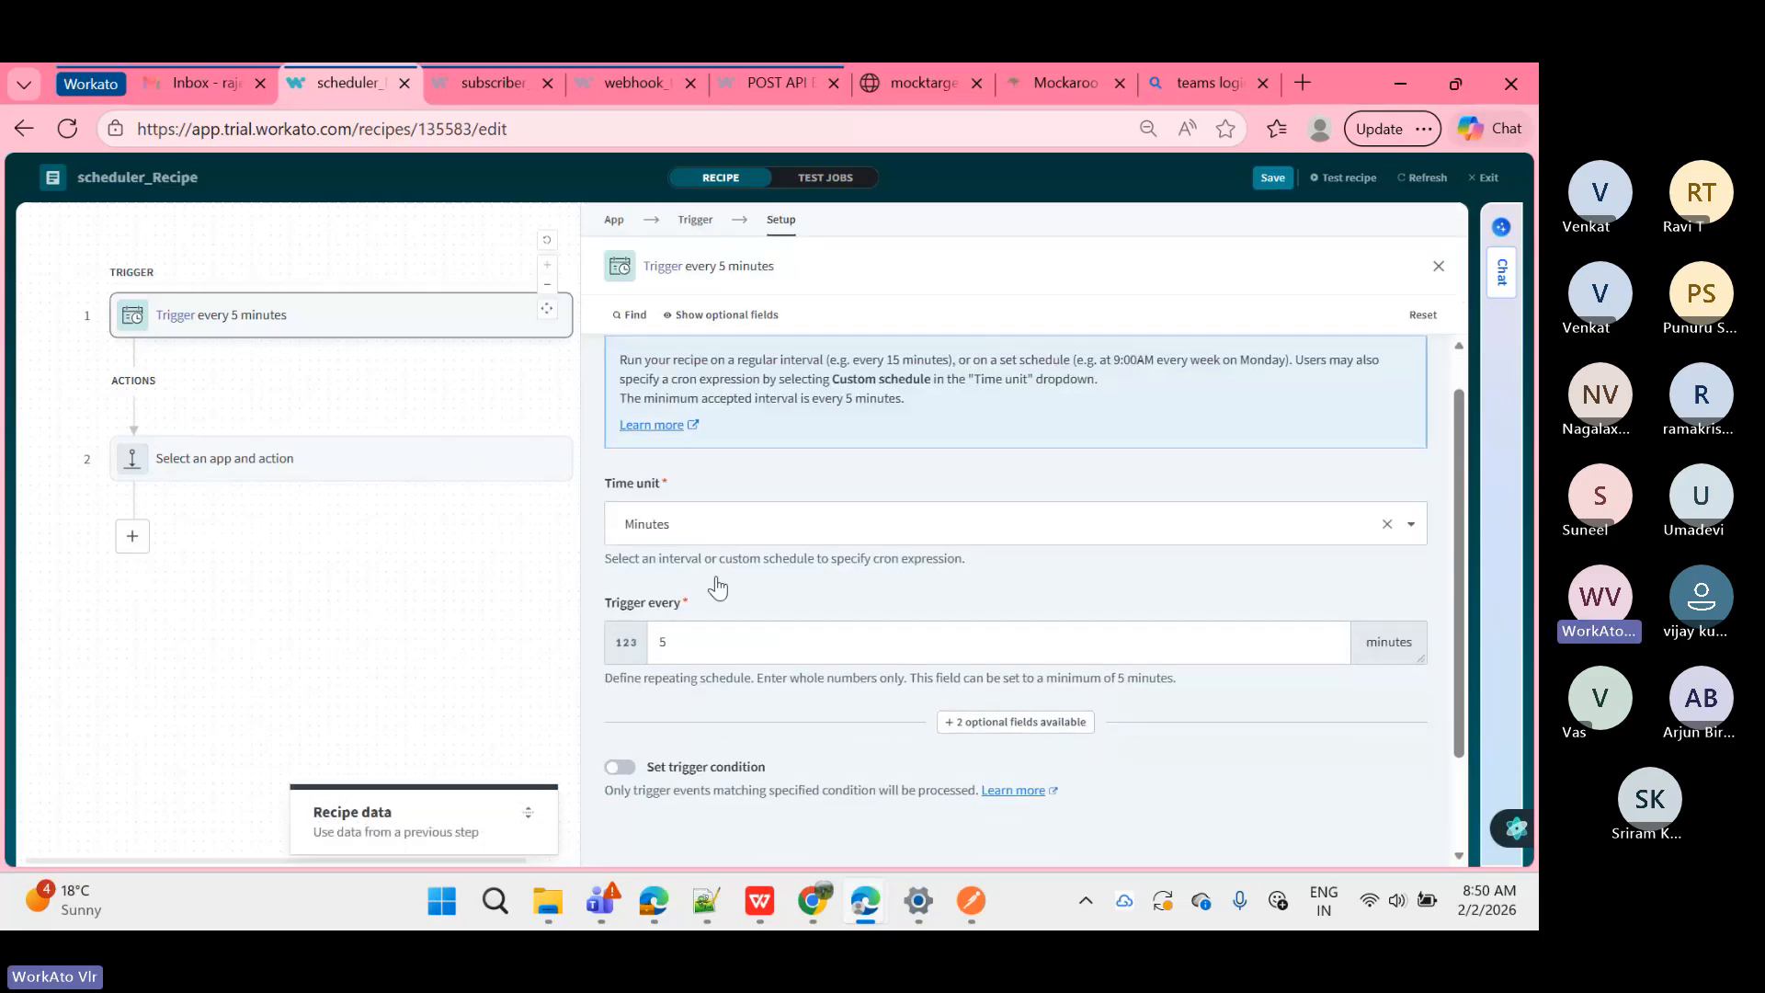
scroll(718, 582, down, 1)
click(682, 439)
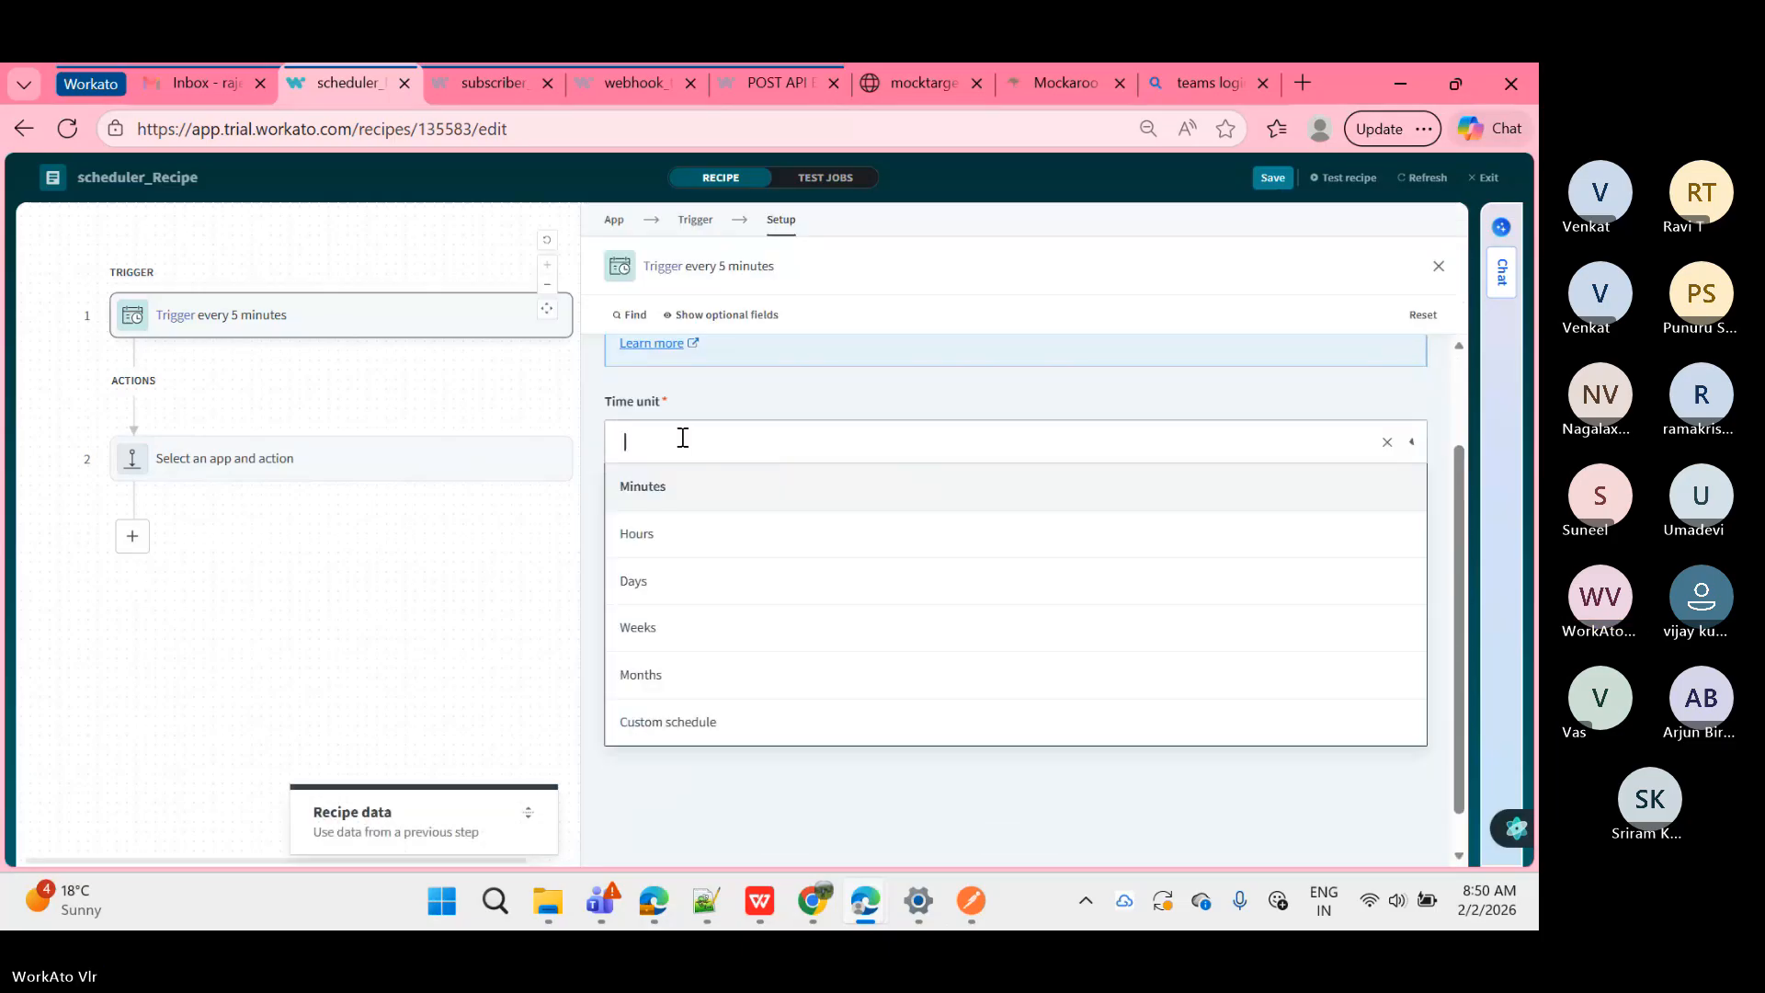
click(683, 536)
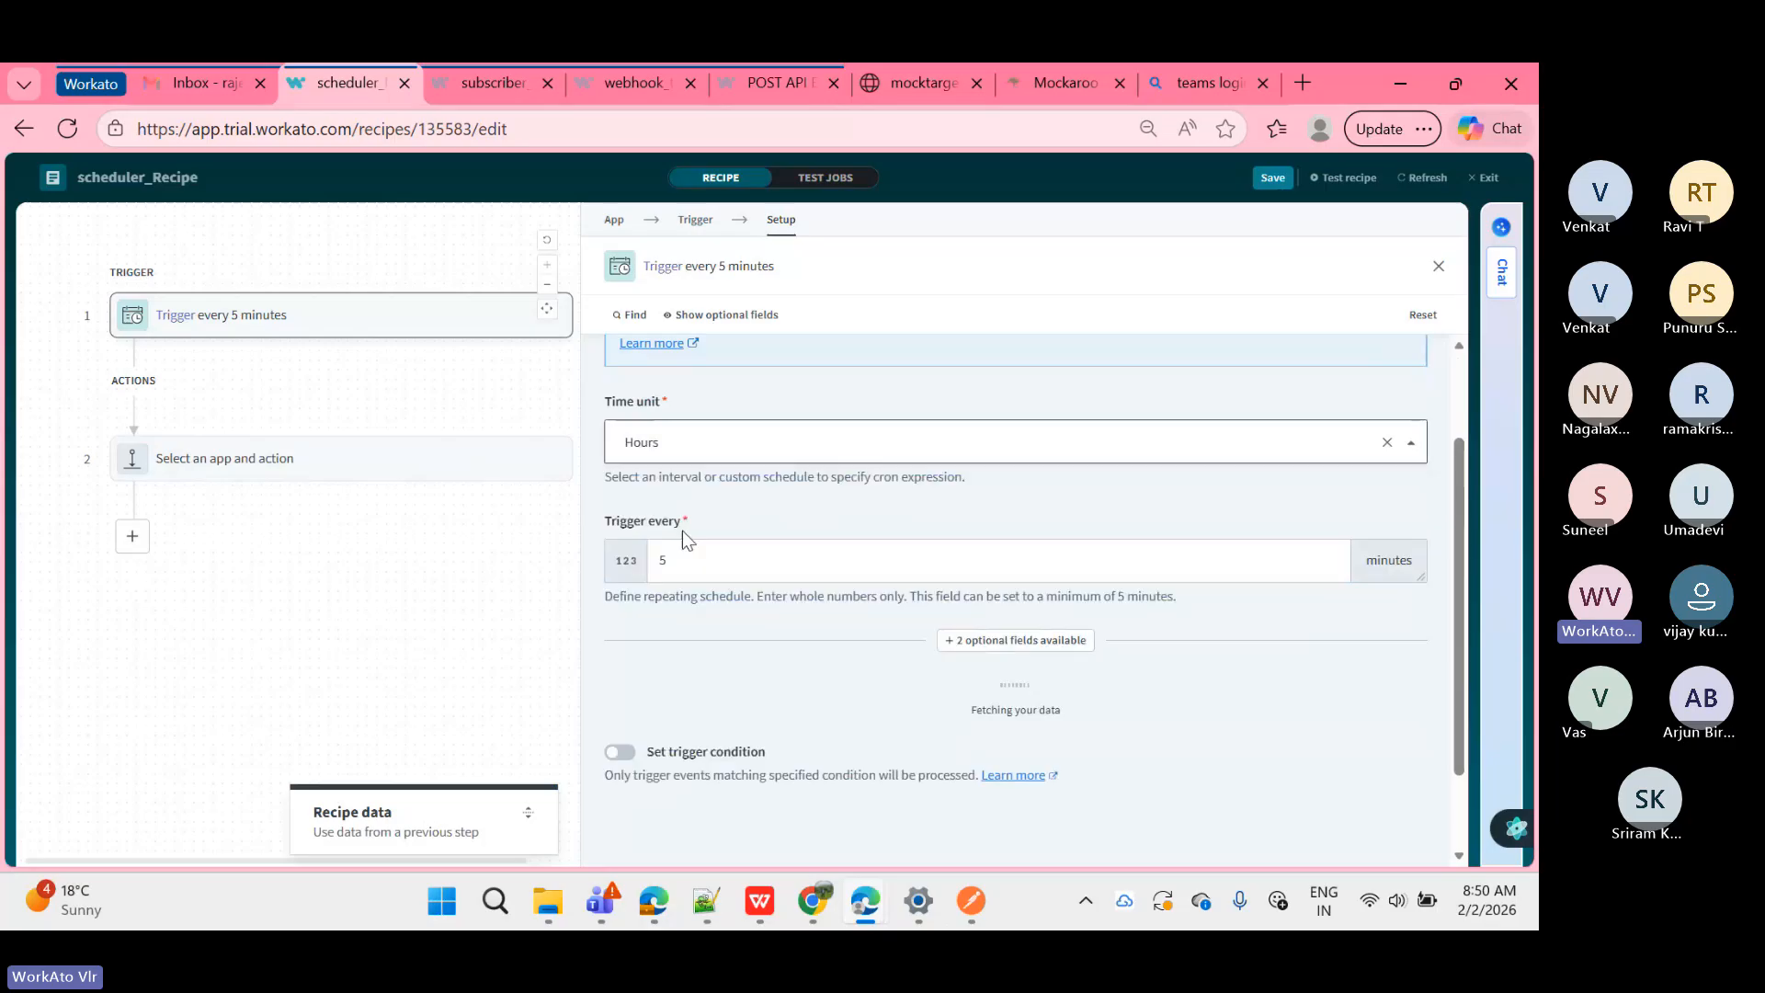
Step: Replace the Trigger every value of 5 with 24
click(686, 560)
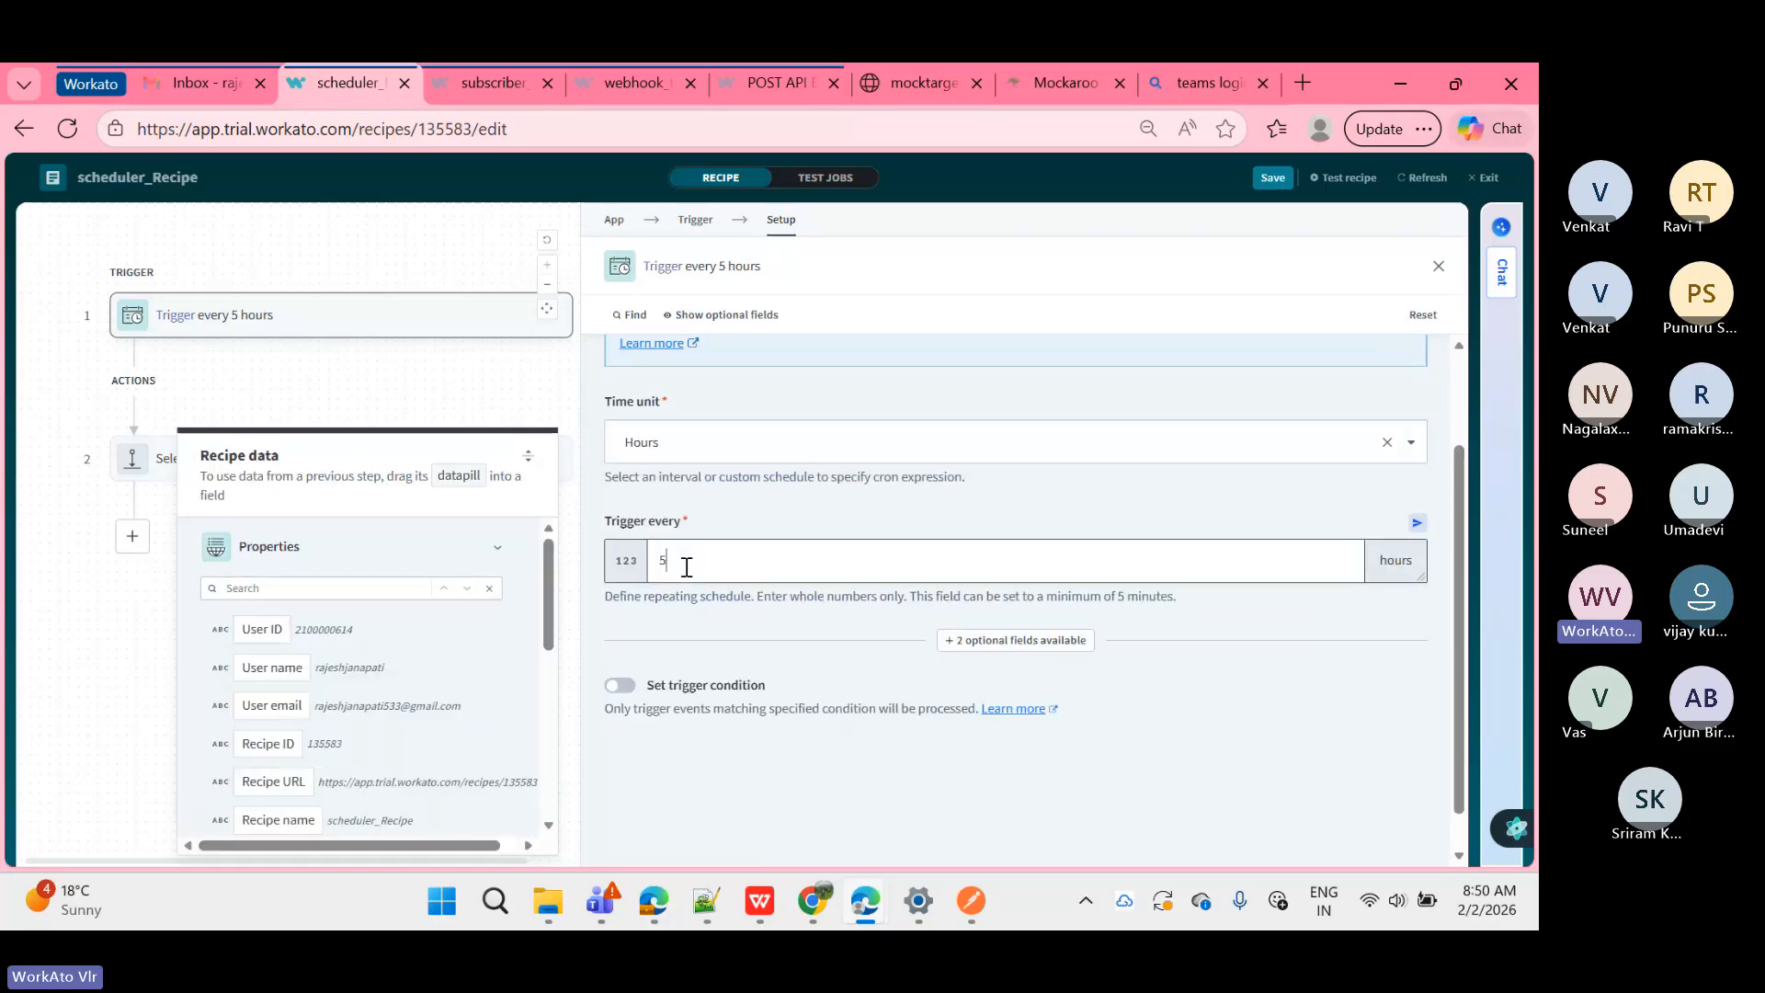
click(522, 457)
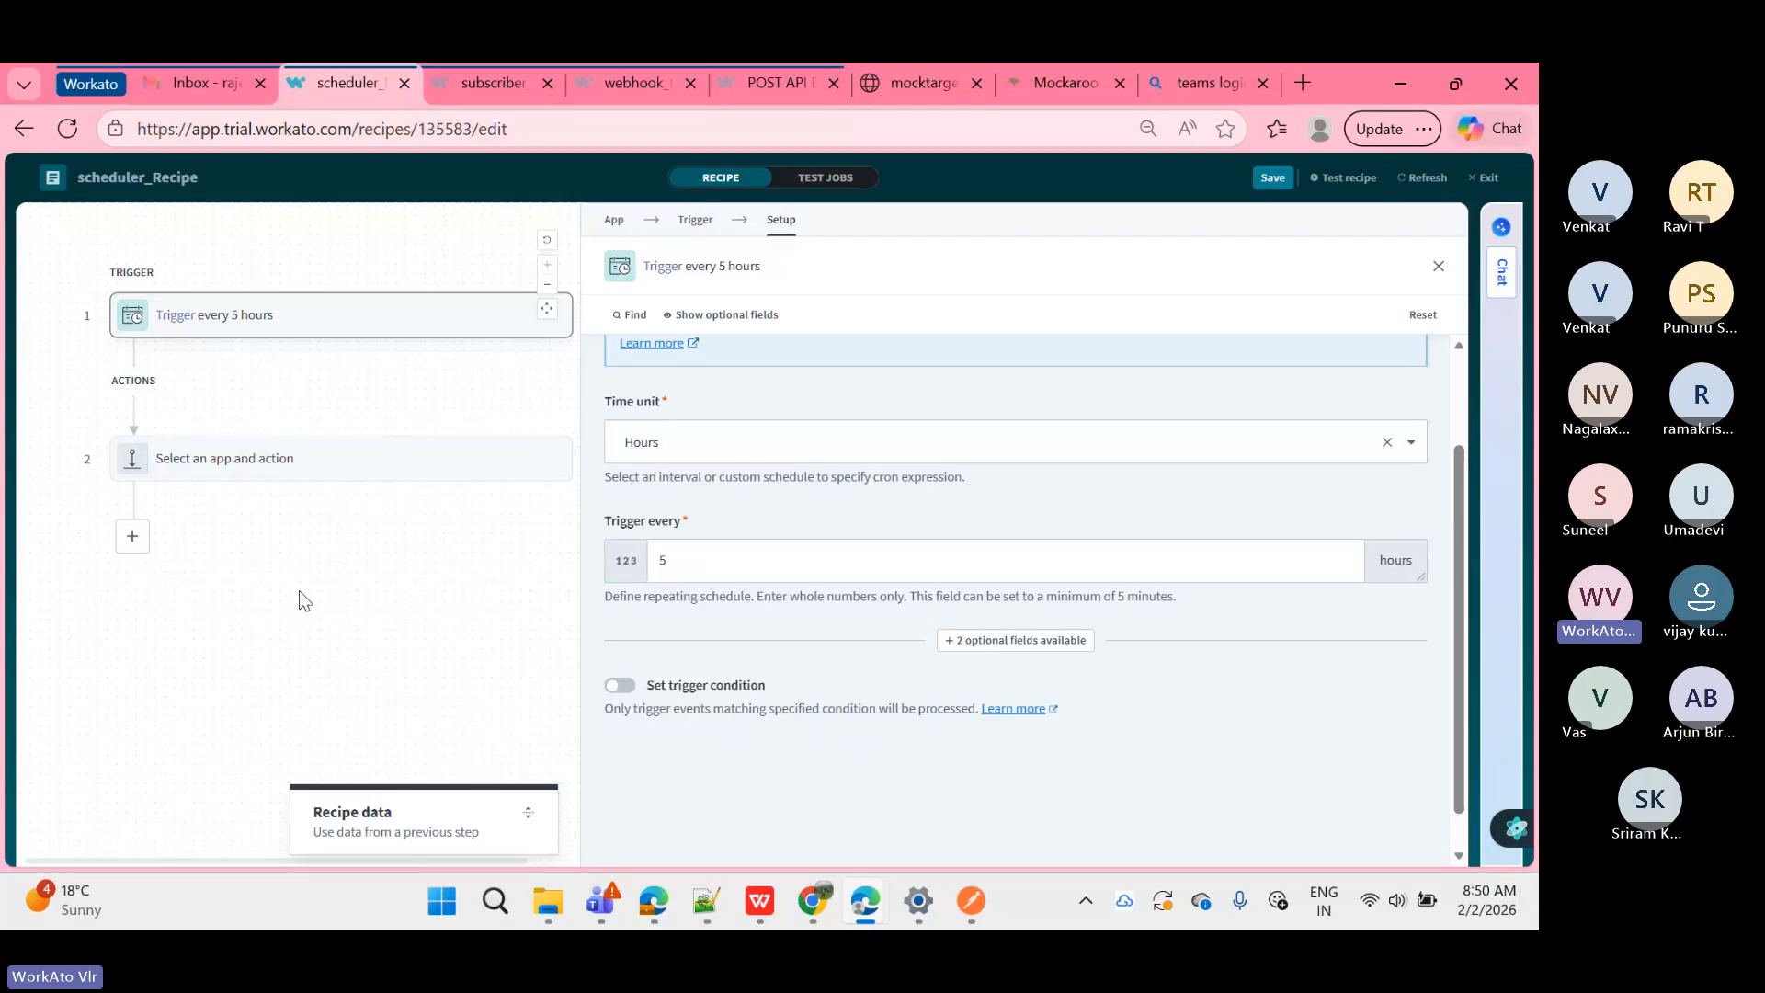
click(686, 571)
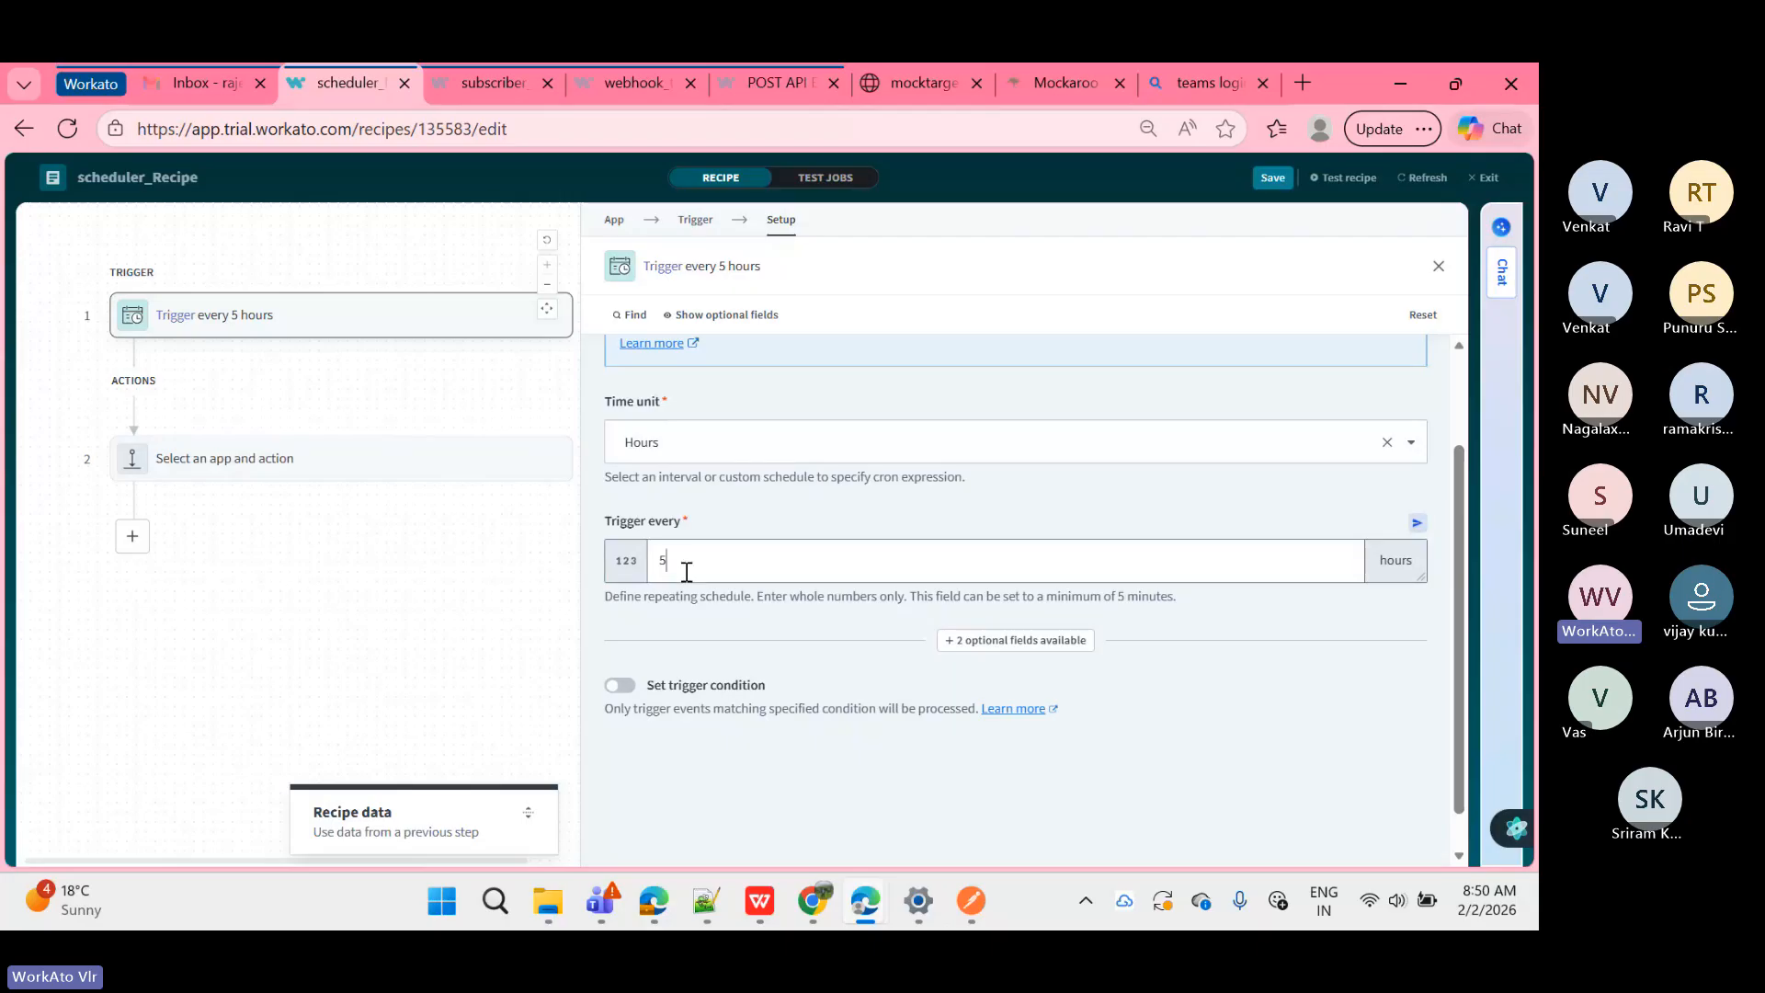
double_click(686, 571)
text(10)
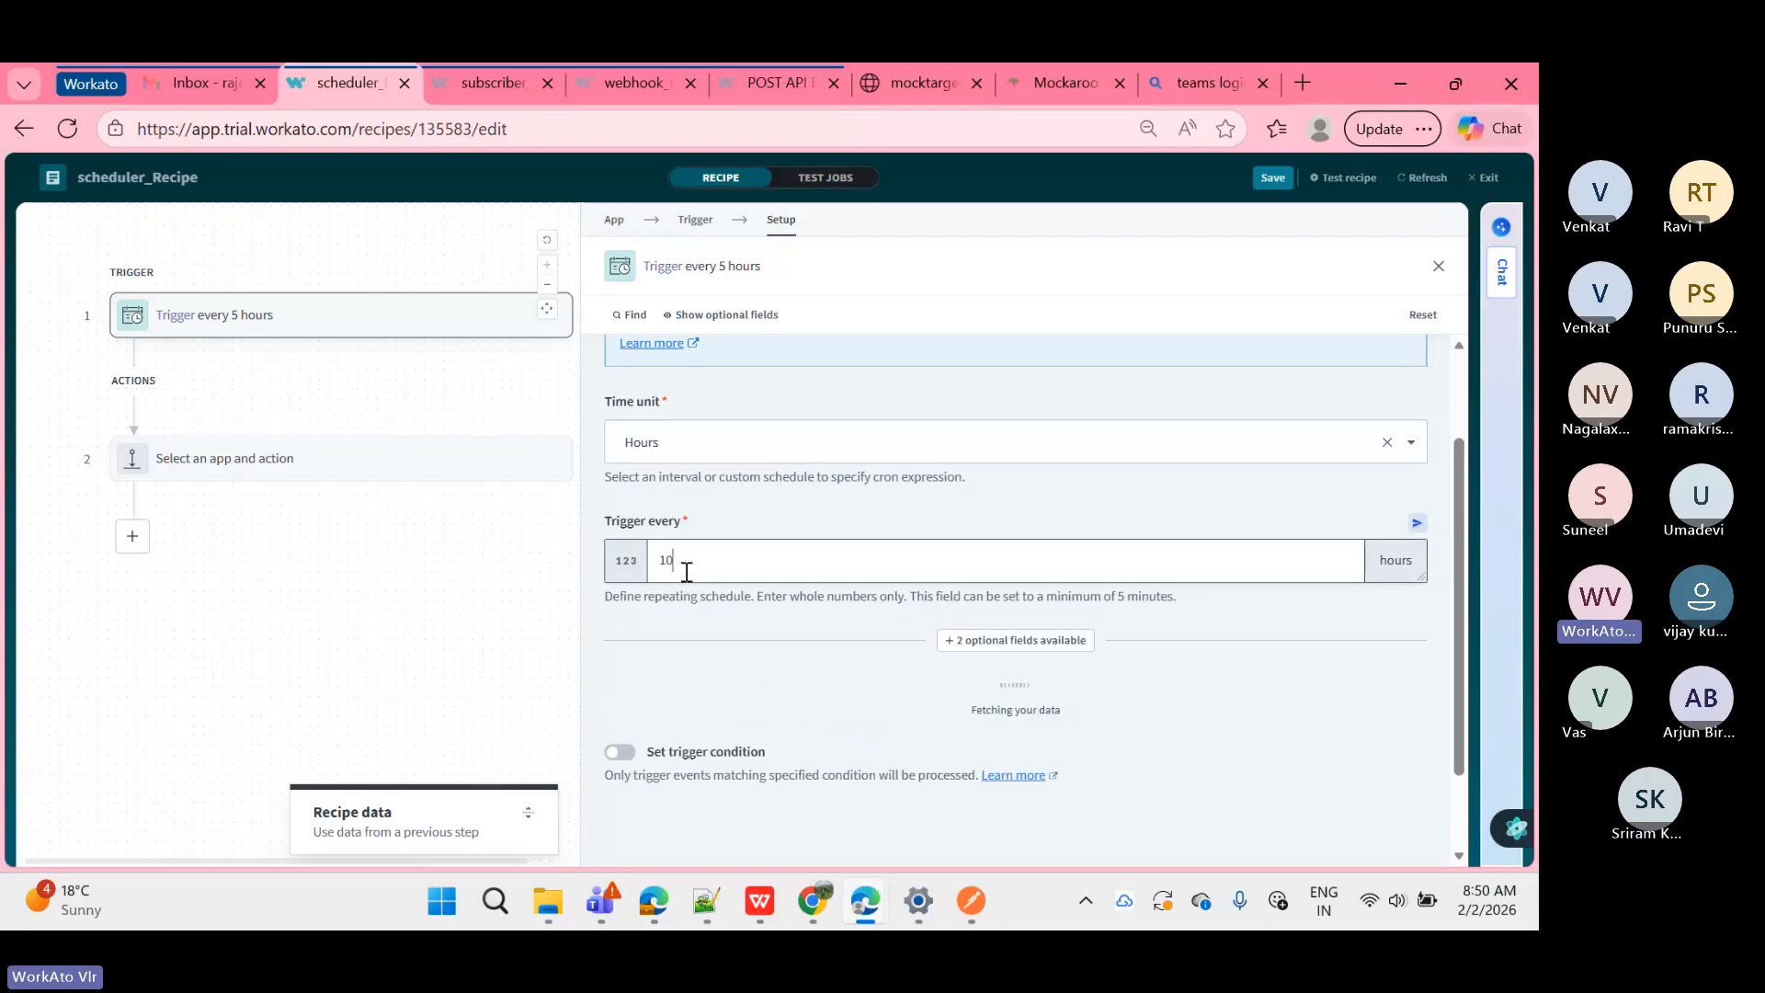
key(BackSpace)
key(BackSpace)
text(24)
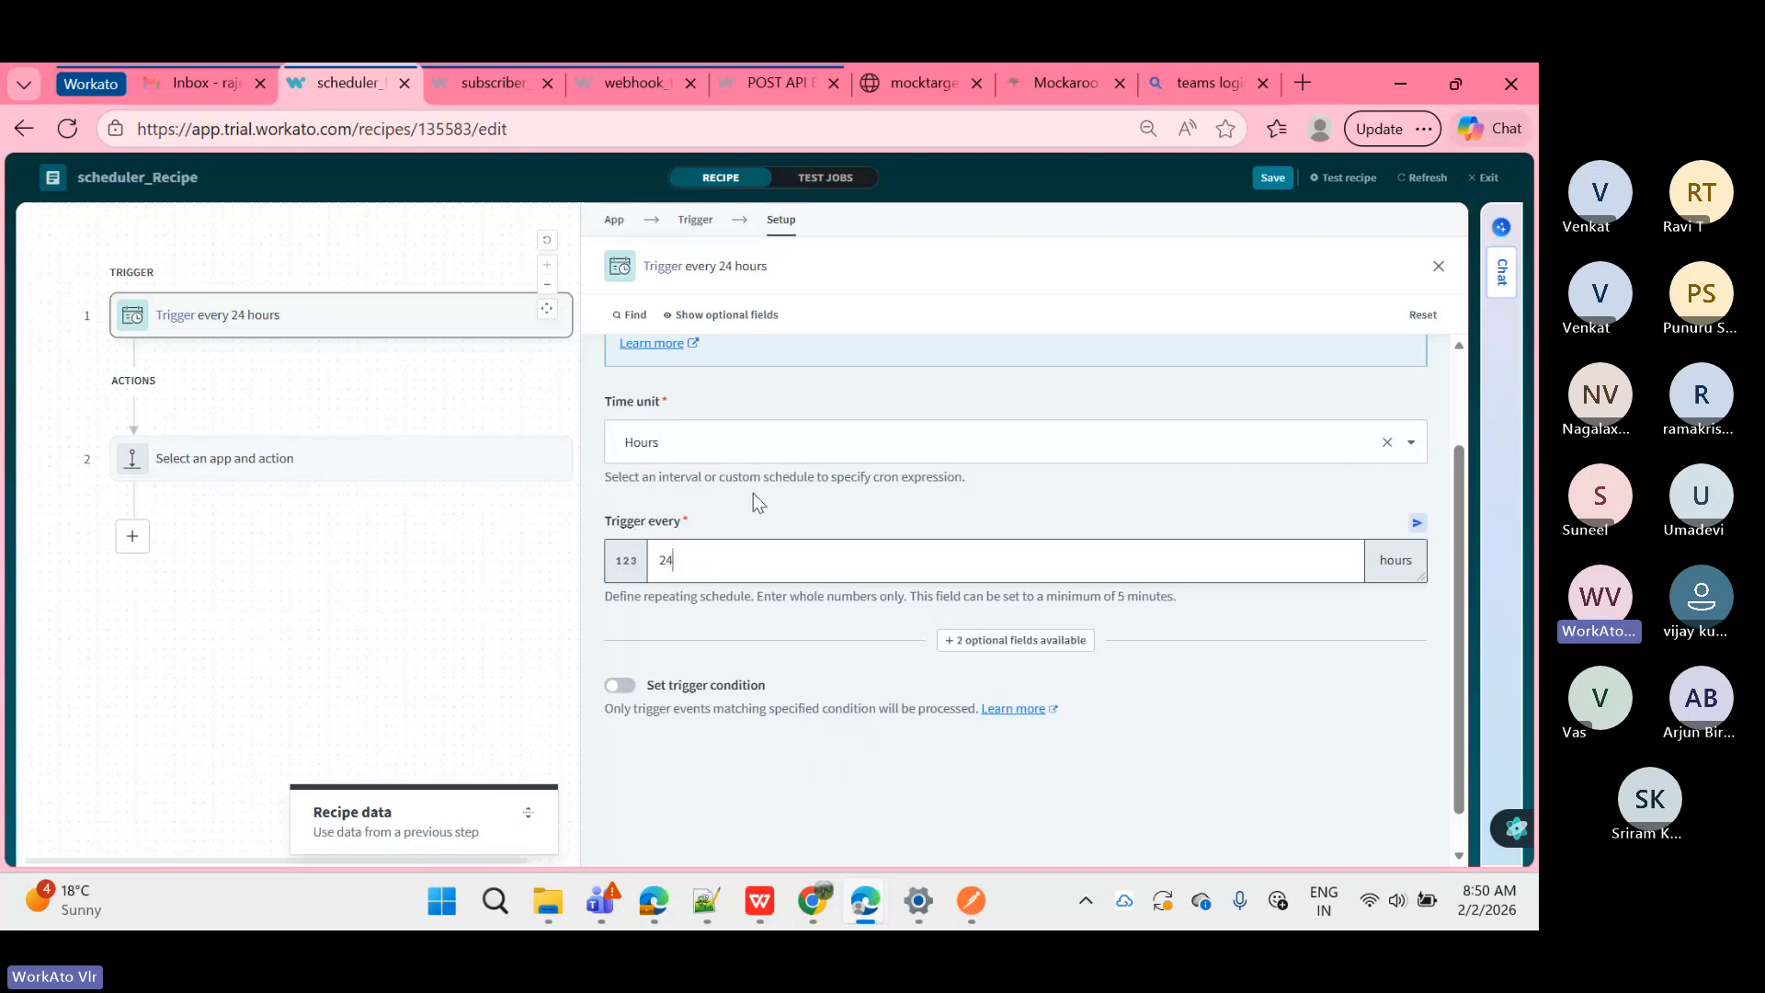
click(686, 453)
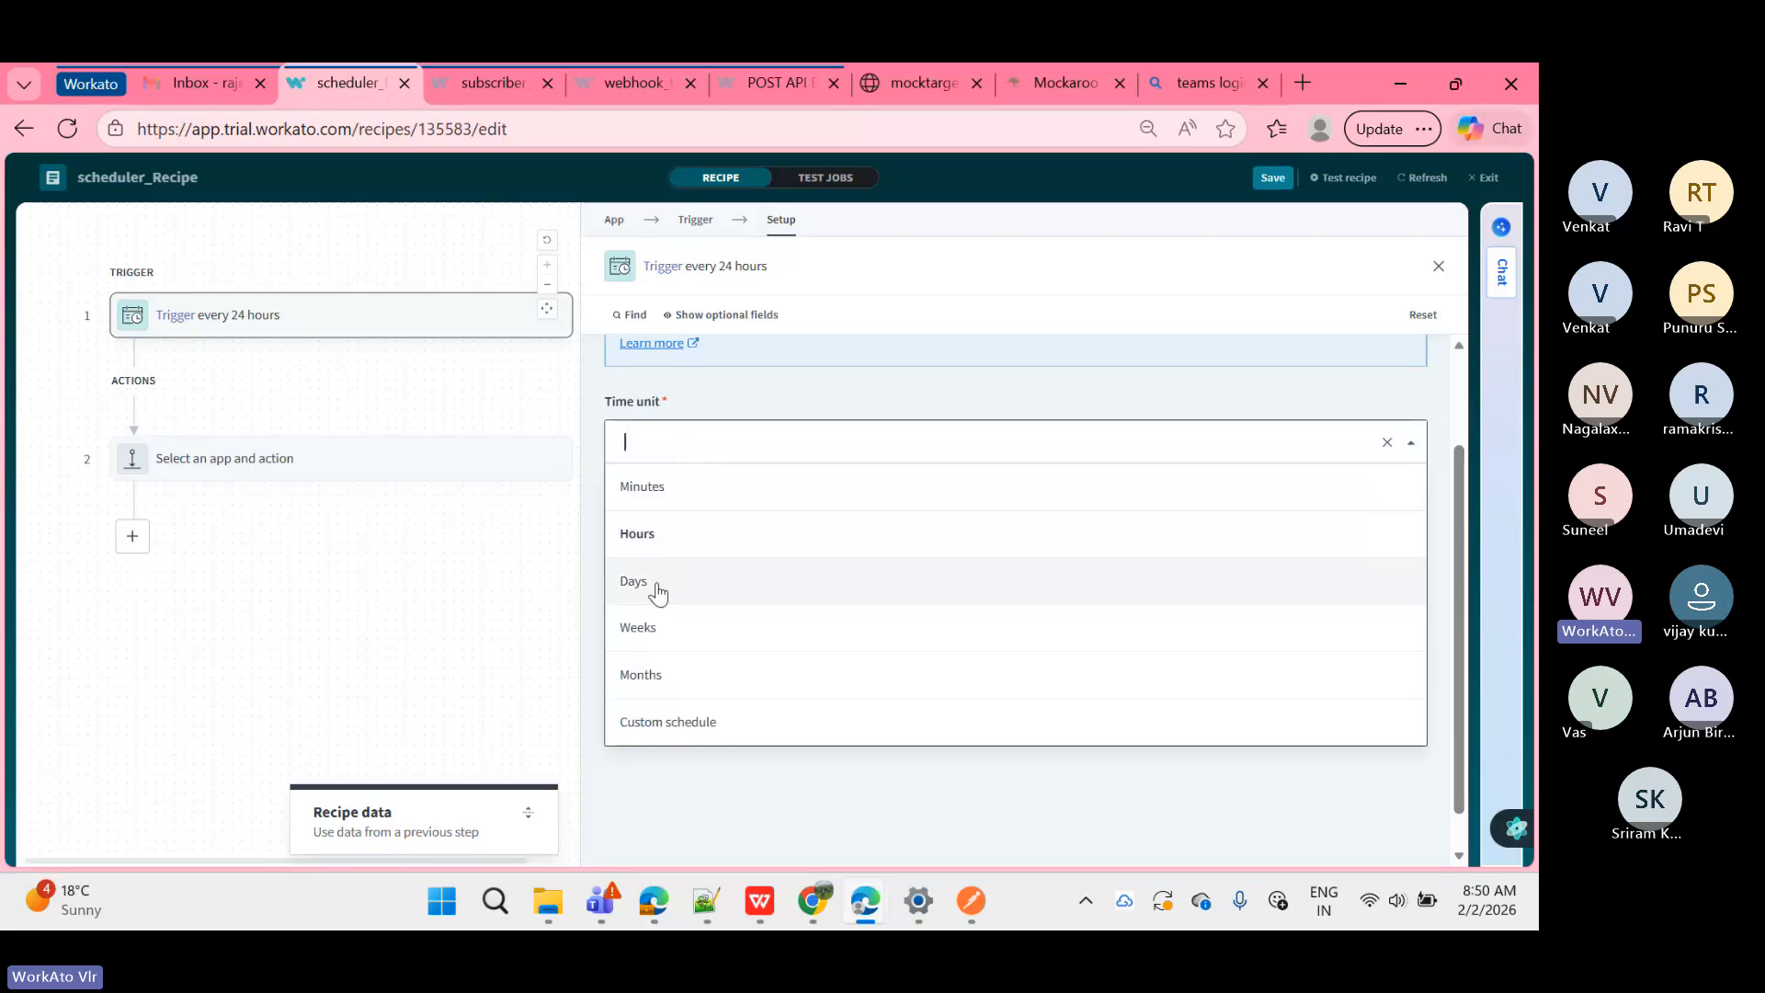
Step: Switch the Time unit to Days and clear the old 24 interval
click(657, 582)
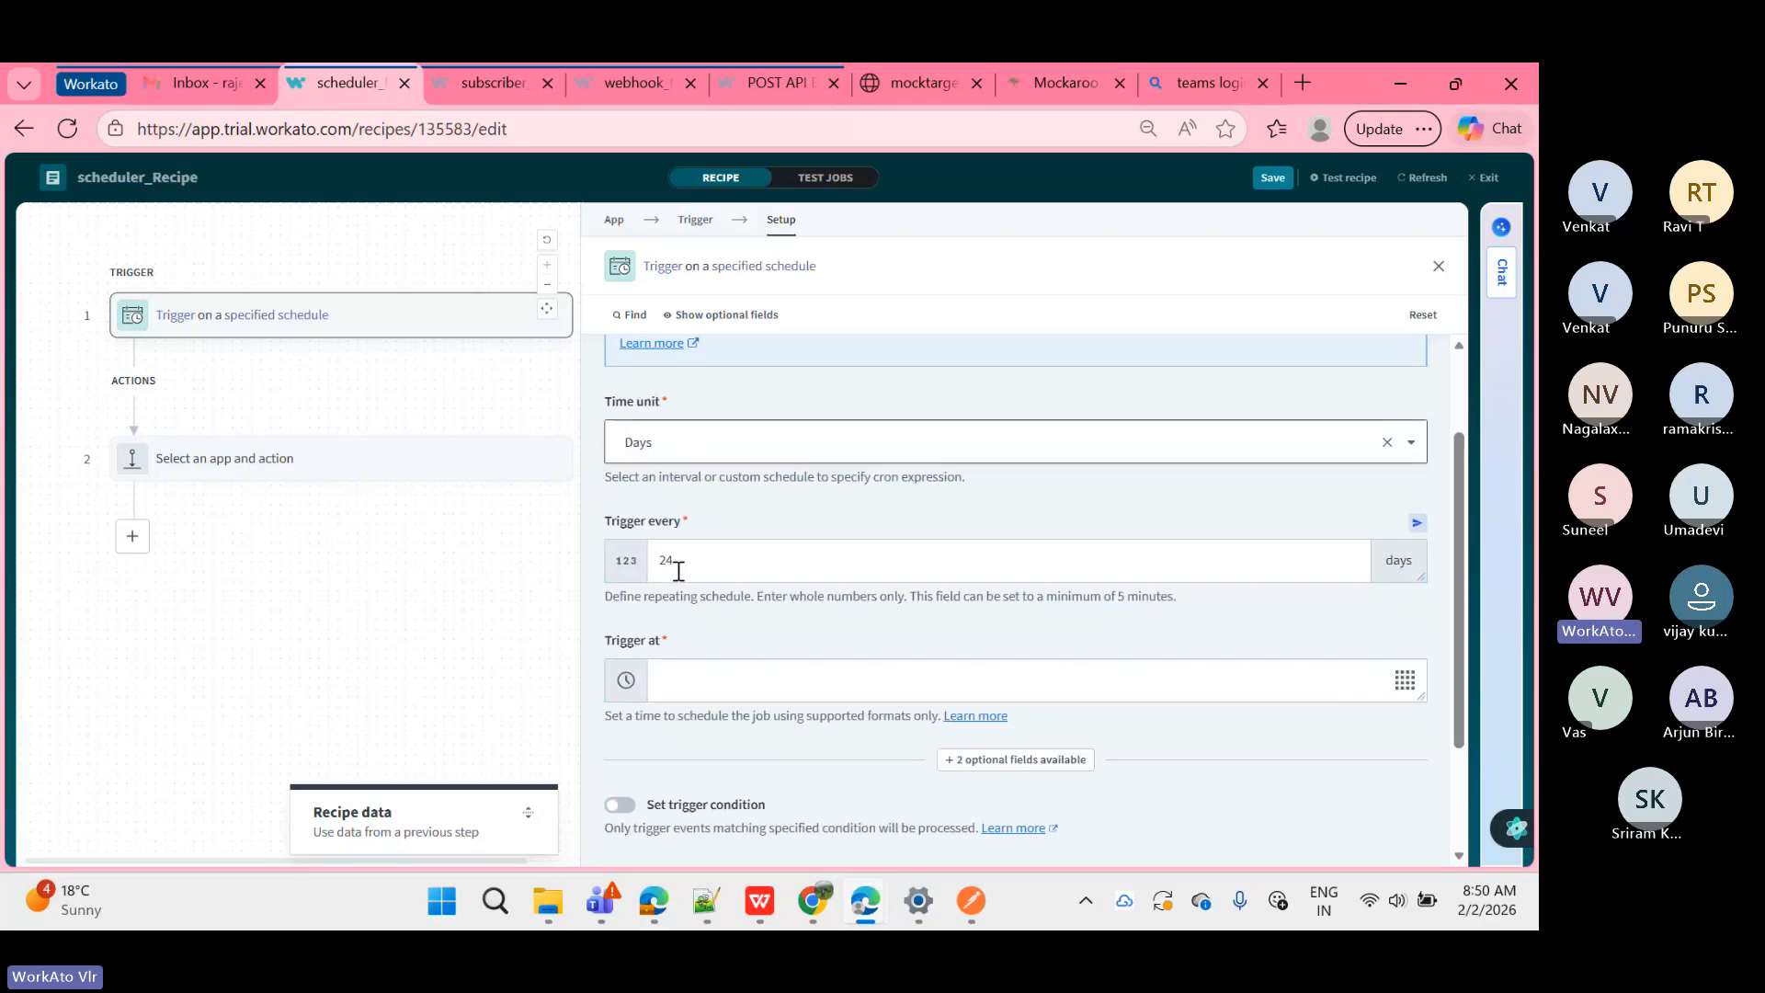
click(692, 565)
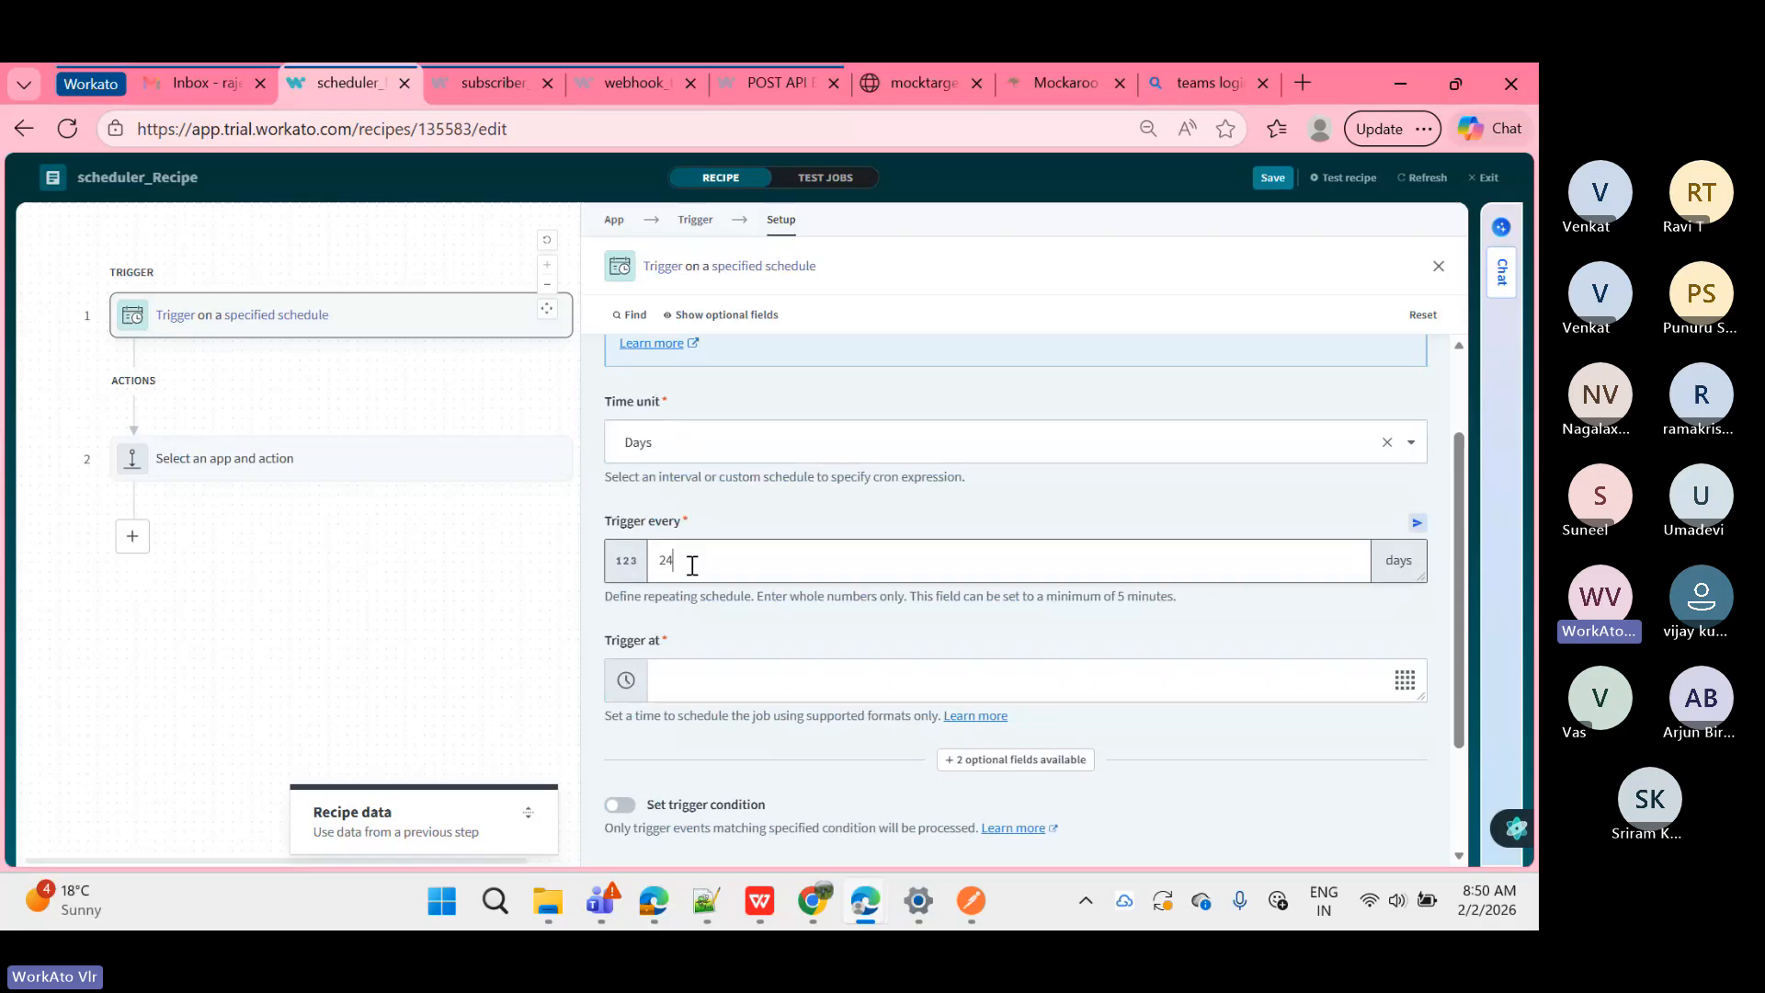
key(BackSpace)
key(BackSpace)
text(2)
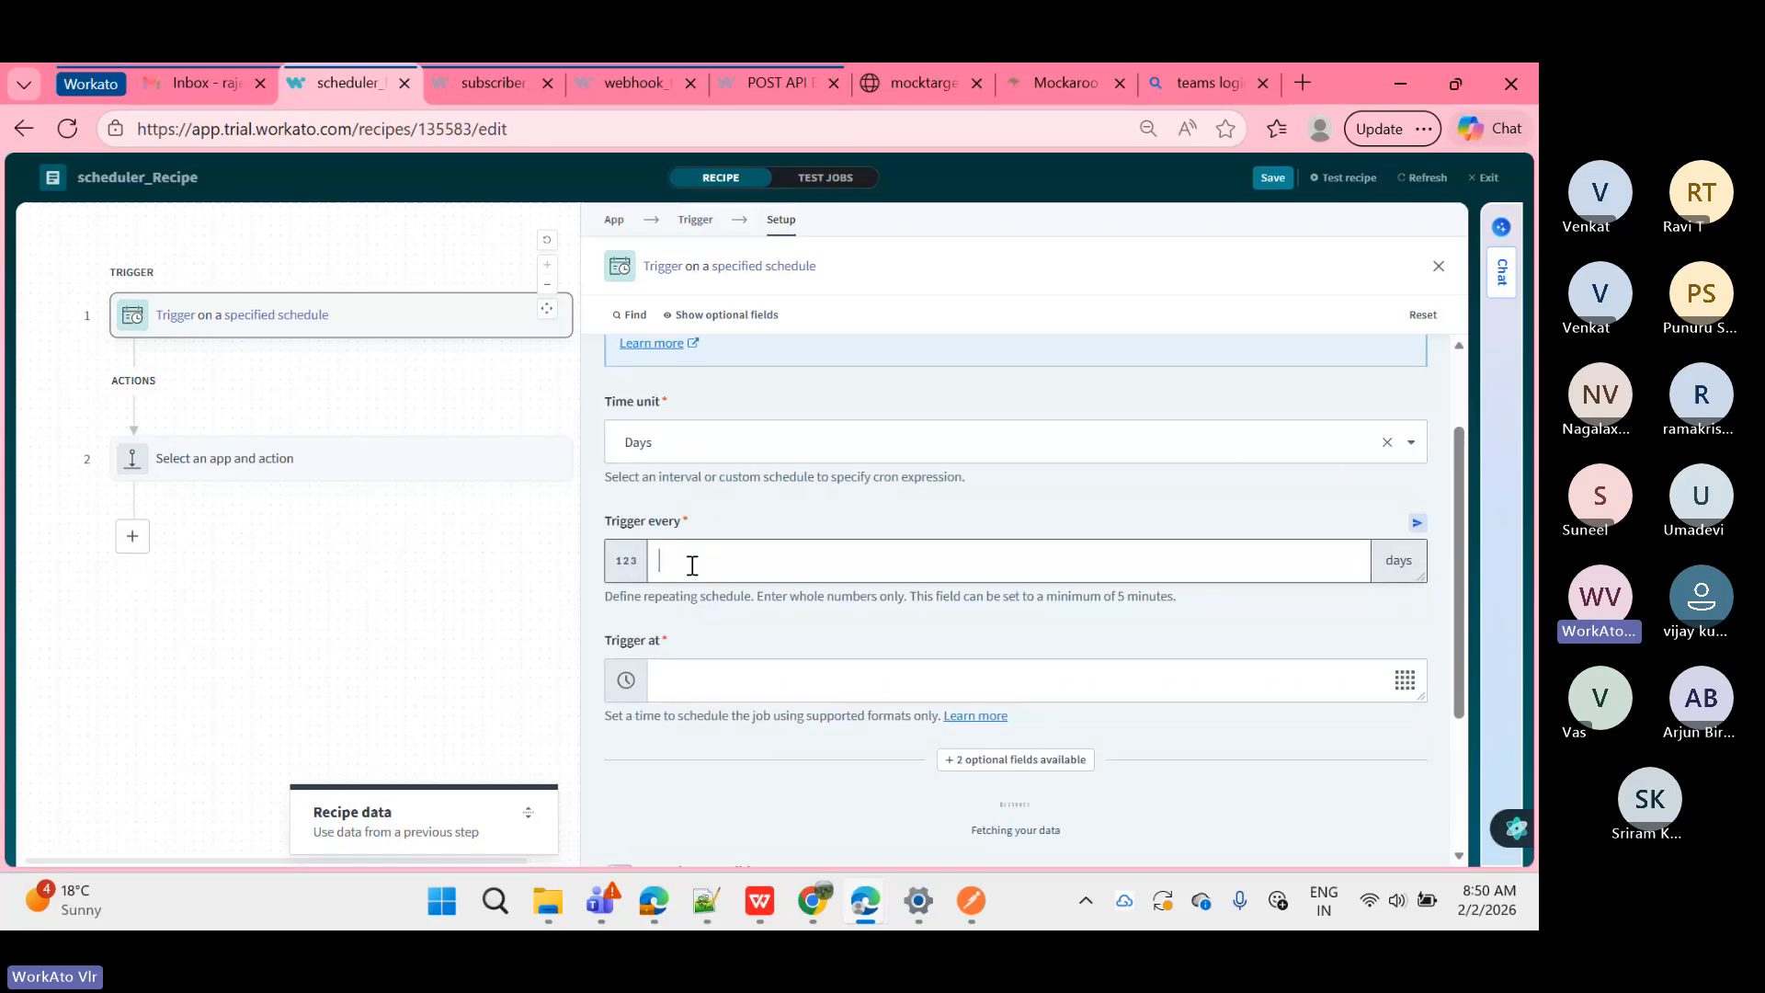
key(BackSpace)
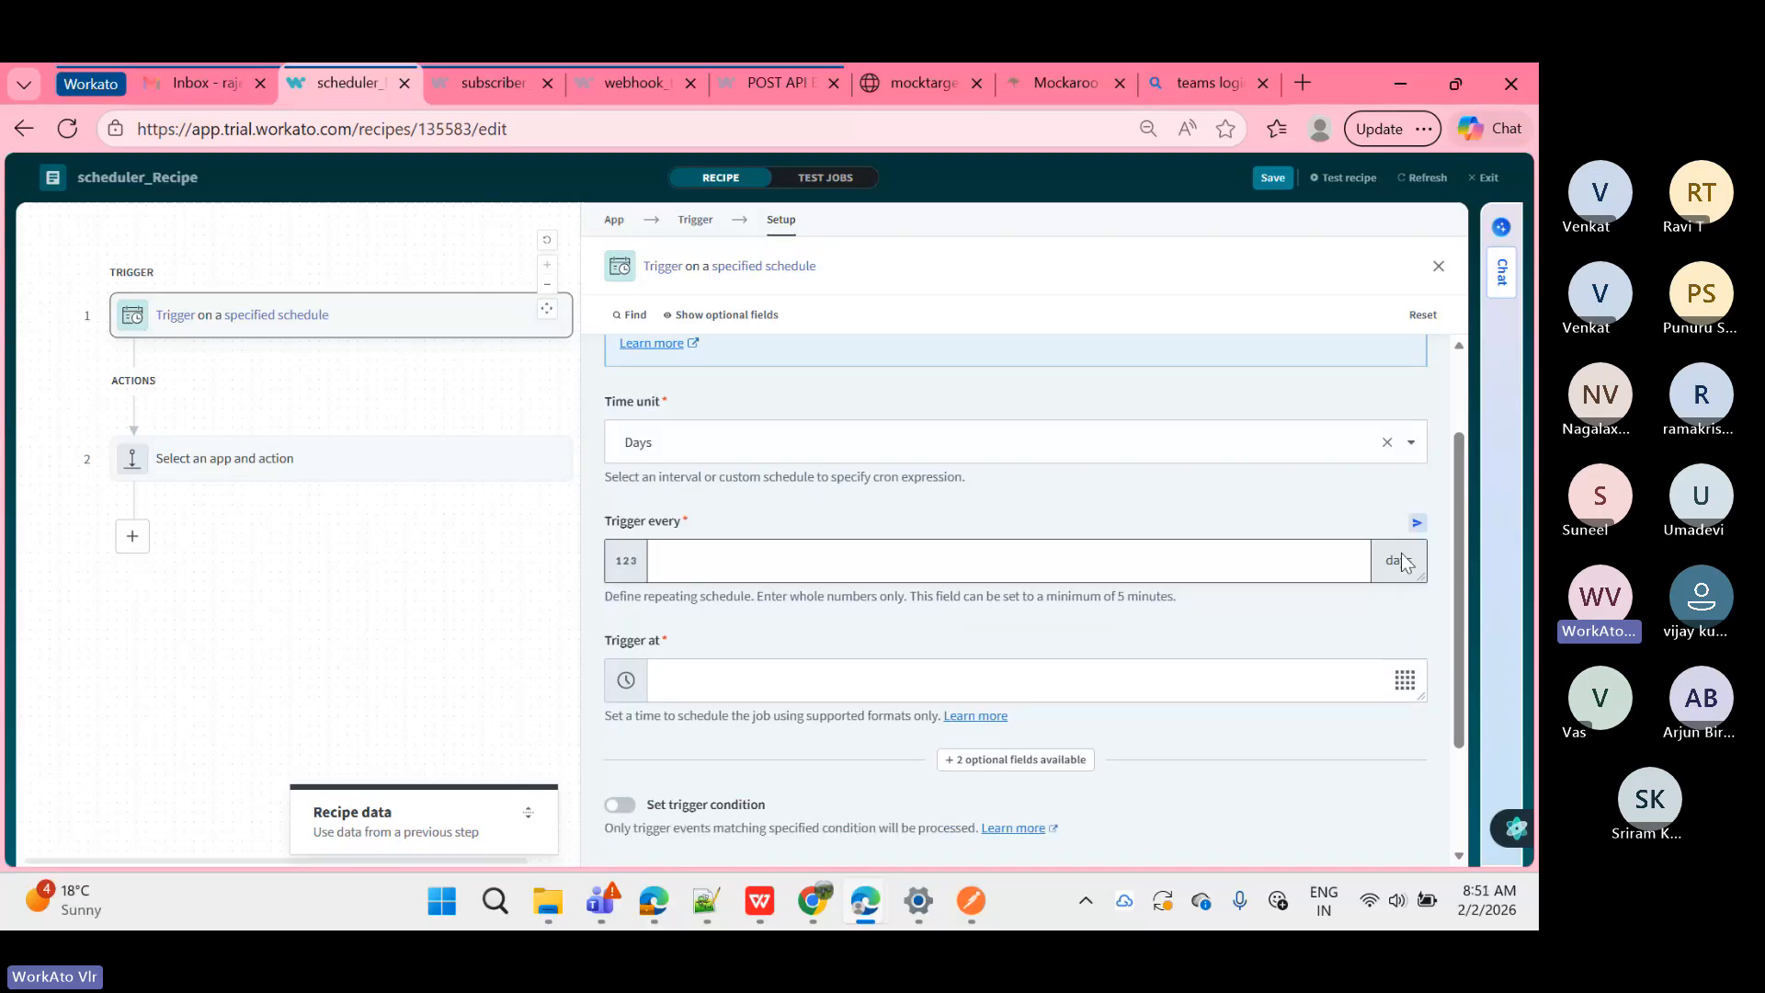
click(821, 675)
Step: Choose 10:00 AM as the Trigger at time
click(1399, 685)
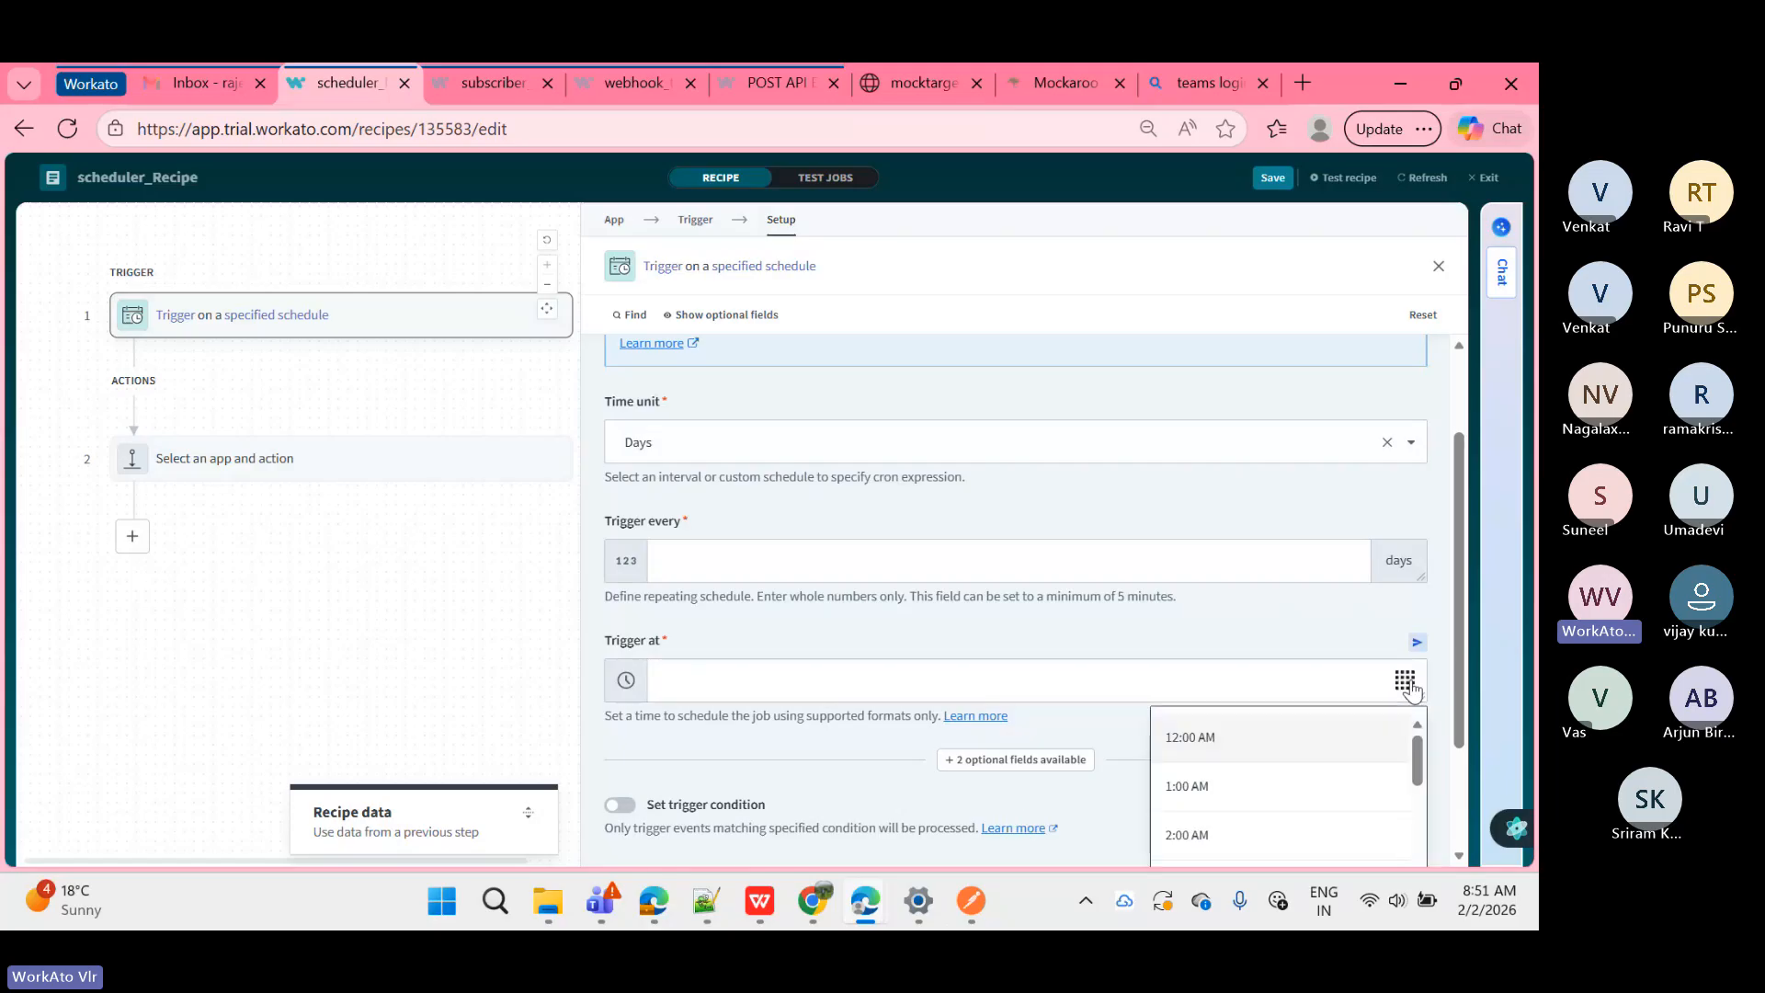
scroll(1227, 652, down, 1)
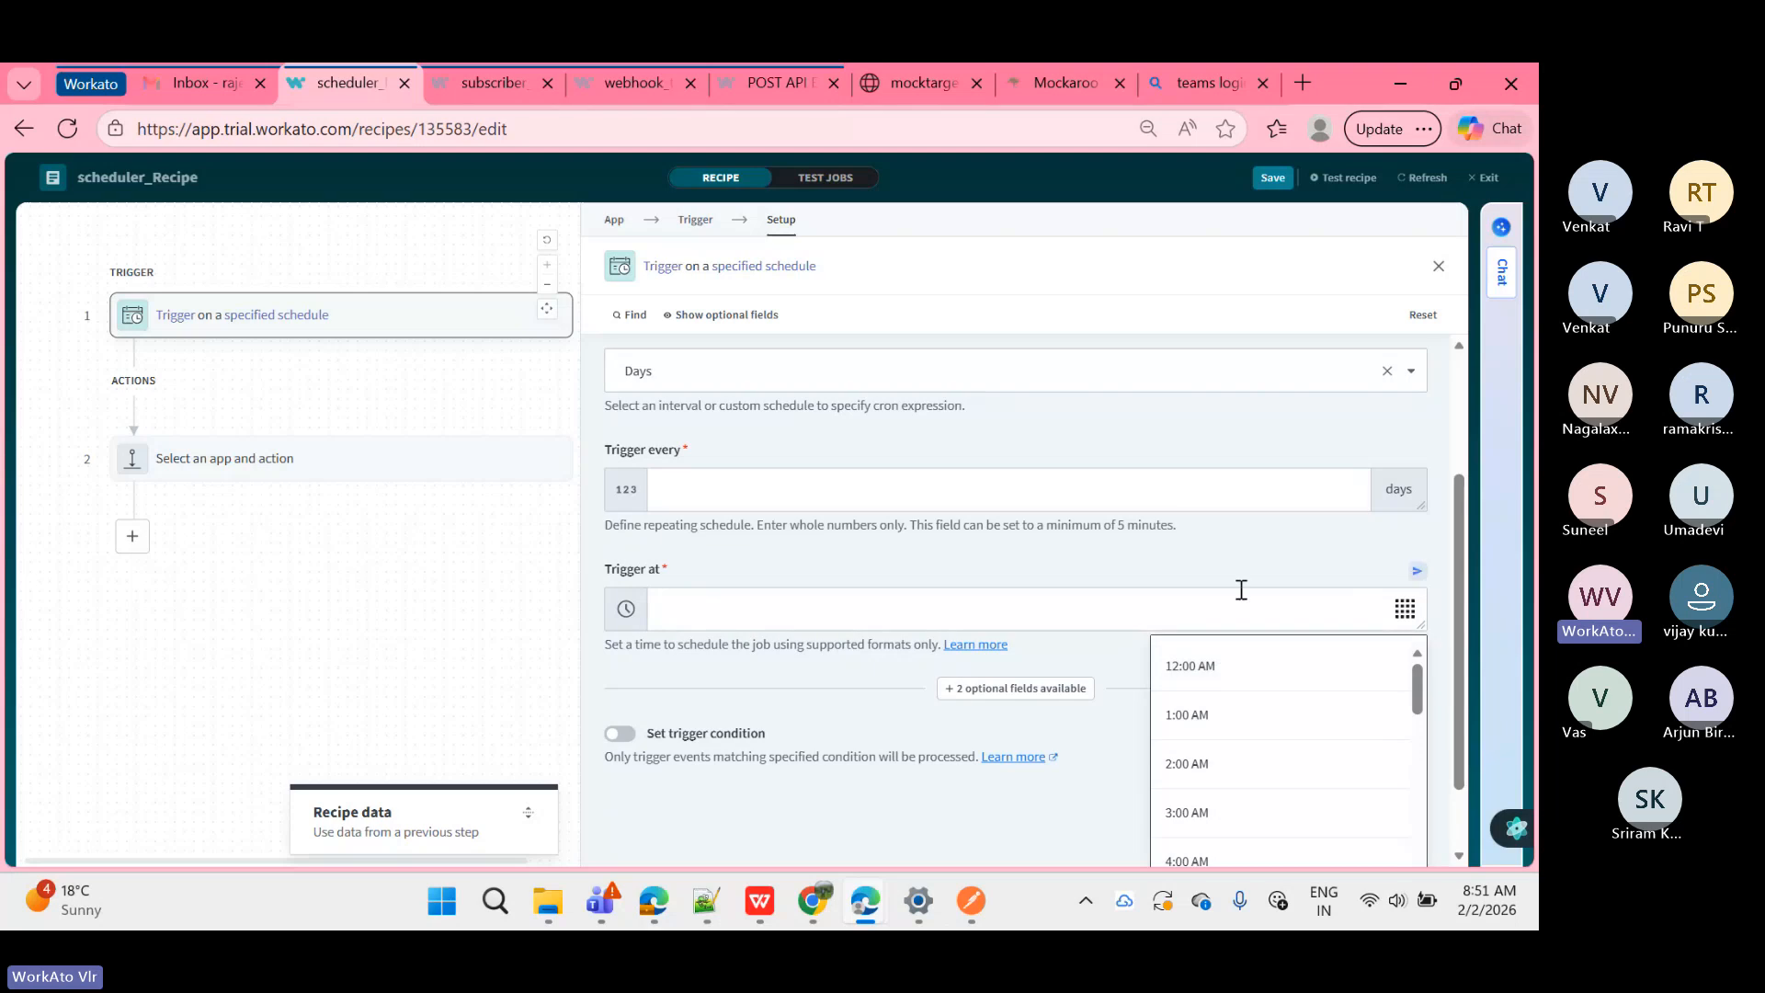
scroll(1239, 589, down, 1)
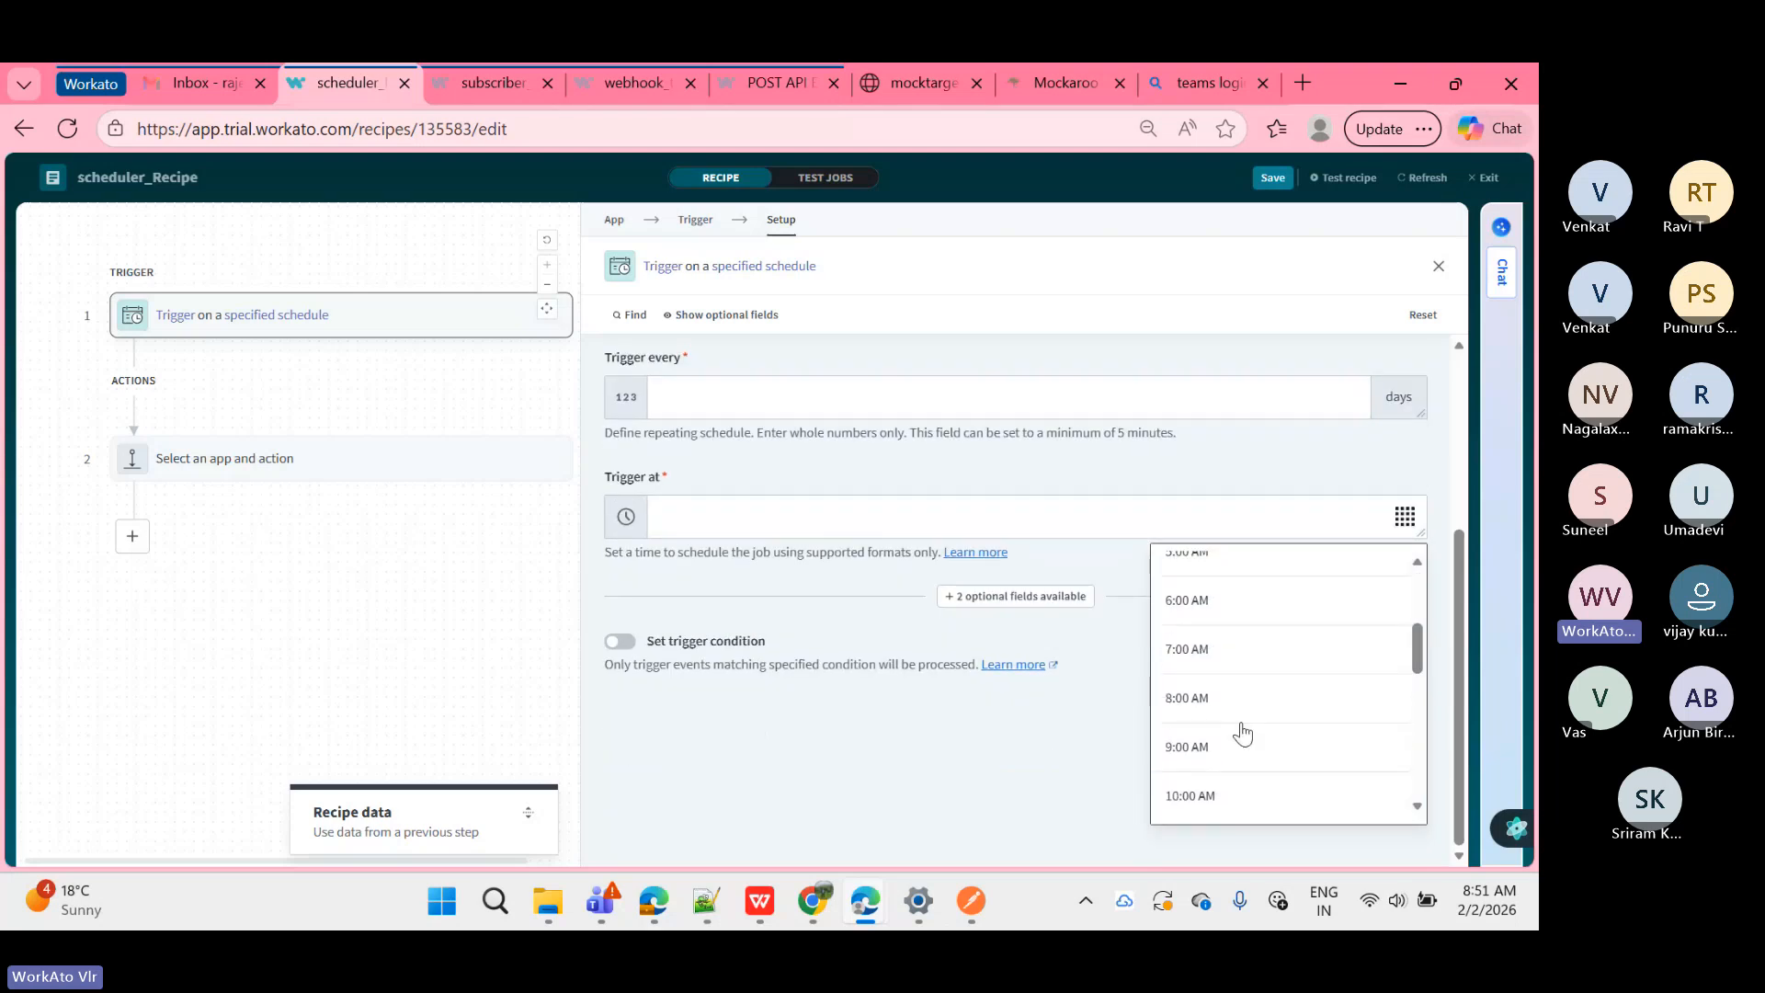
scroll(1242, 732, down, 5)
scroll(1241, 781, down, 1)
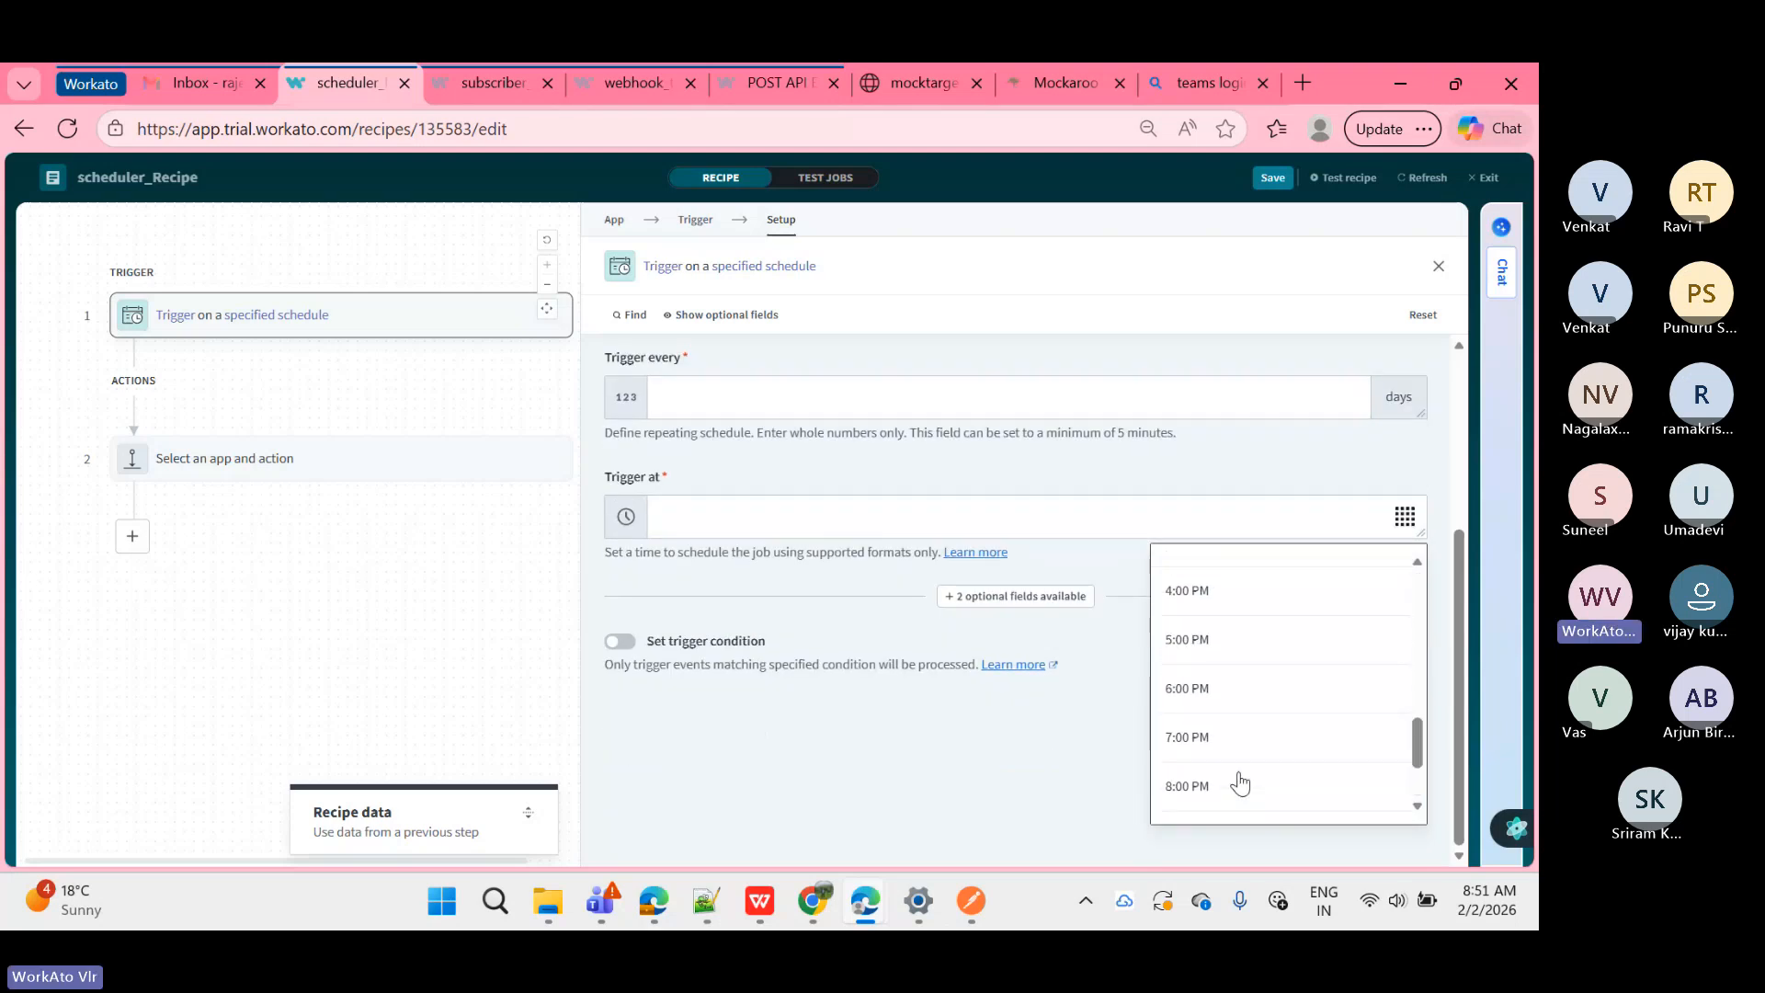
scroll(1241, 782, up, 1)
scroll(1241, 782, up, 6)
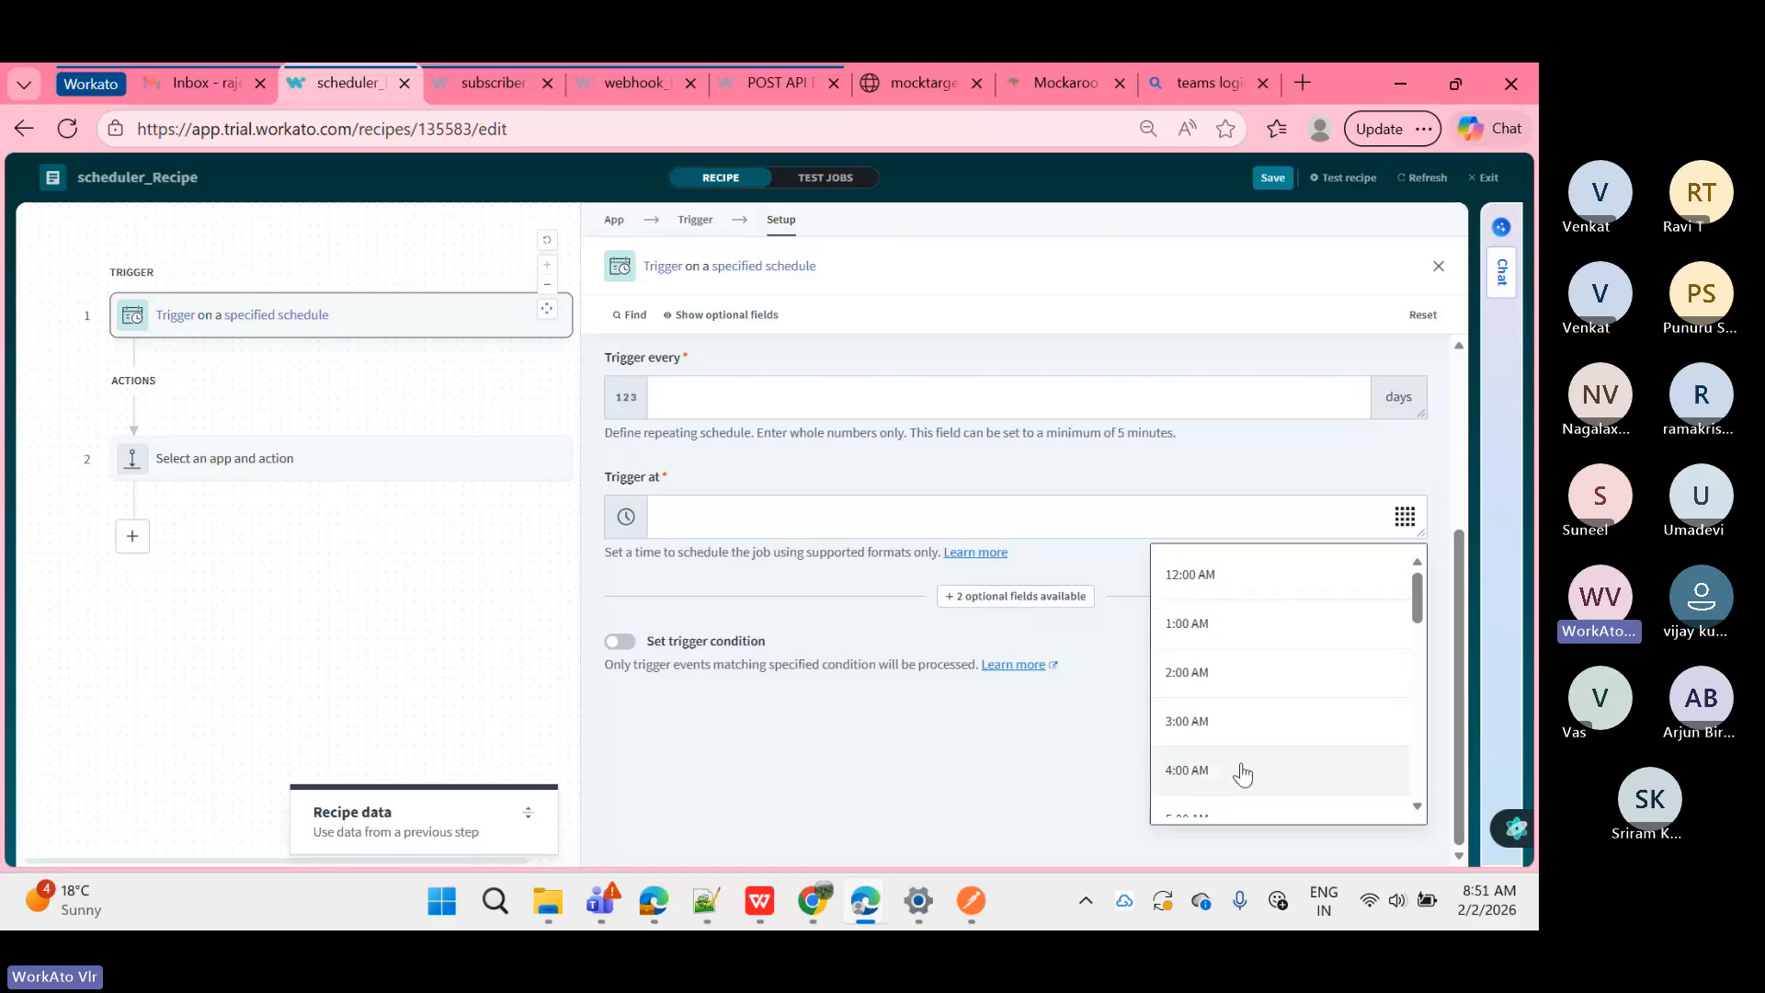
scroll(1252, 758, down, 3)
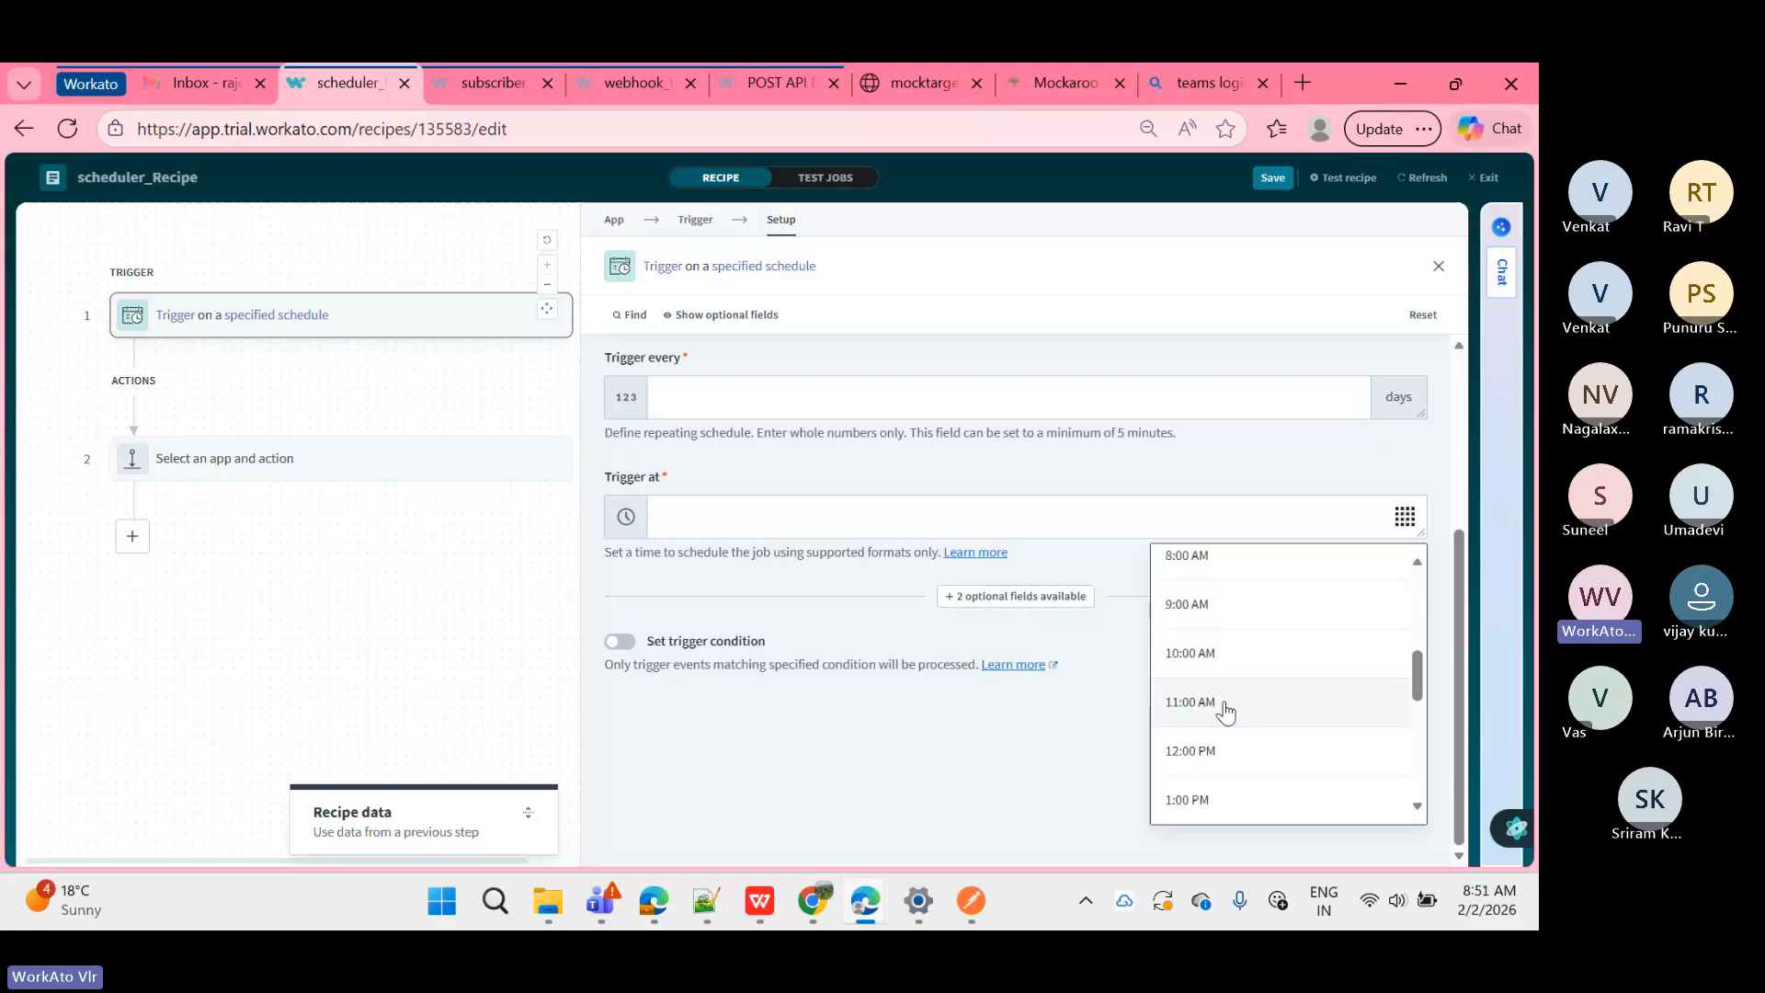
click(1208, 646)
Step: Enter 5 as the Trigger every interval, giving every 5 days
click(721, 387)
text(1)
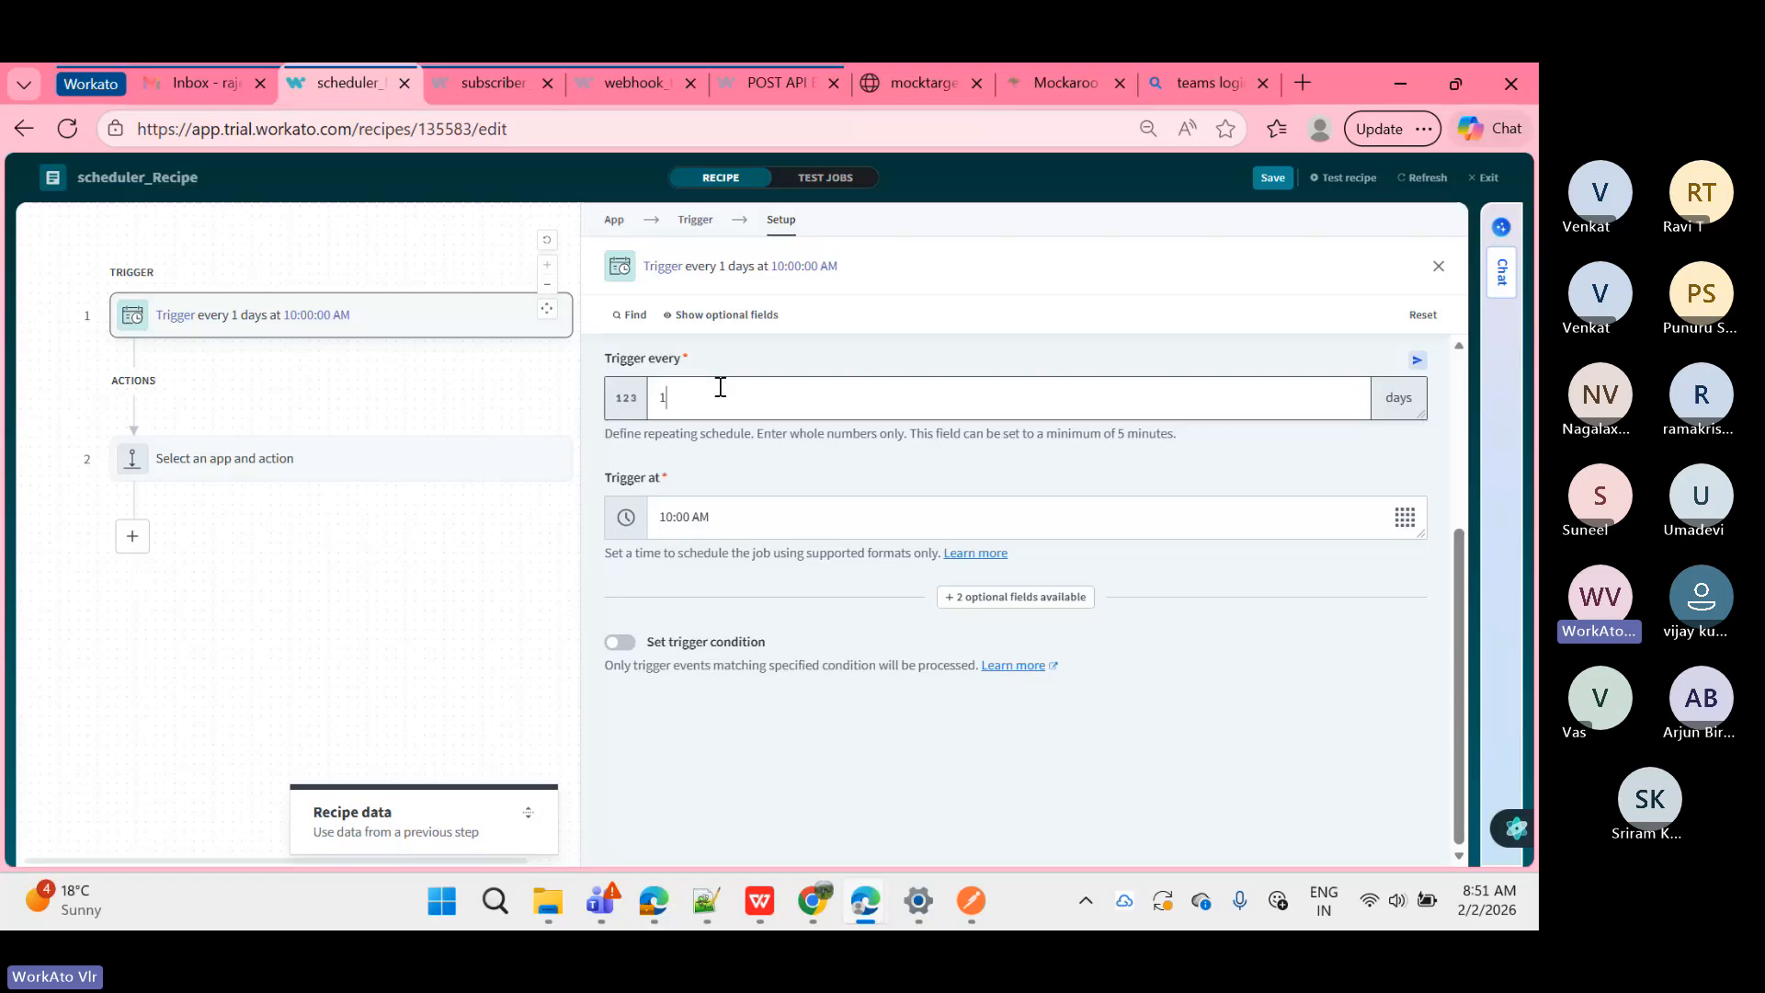
key(BackSpace)
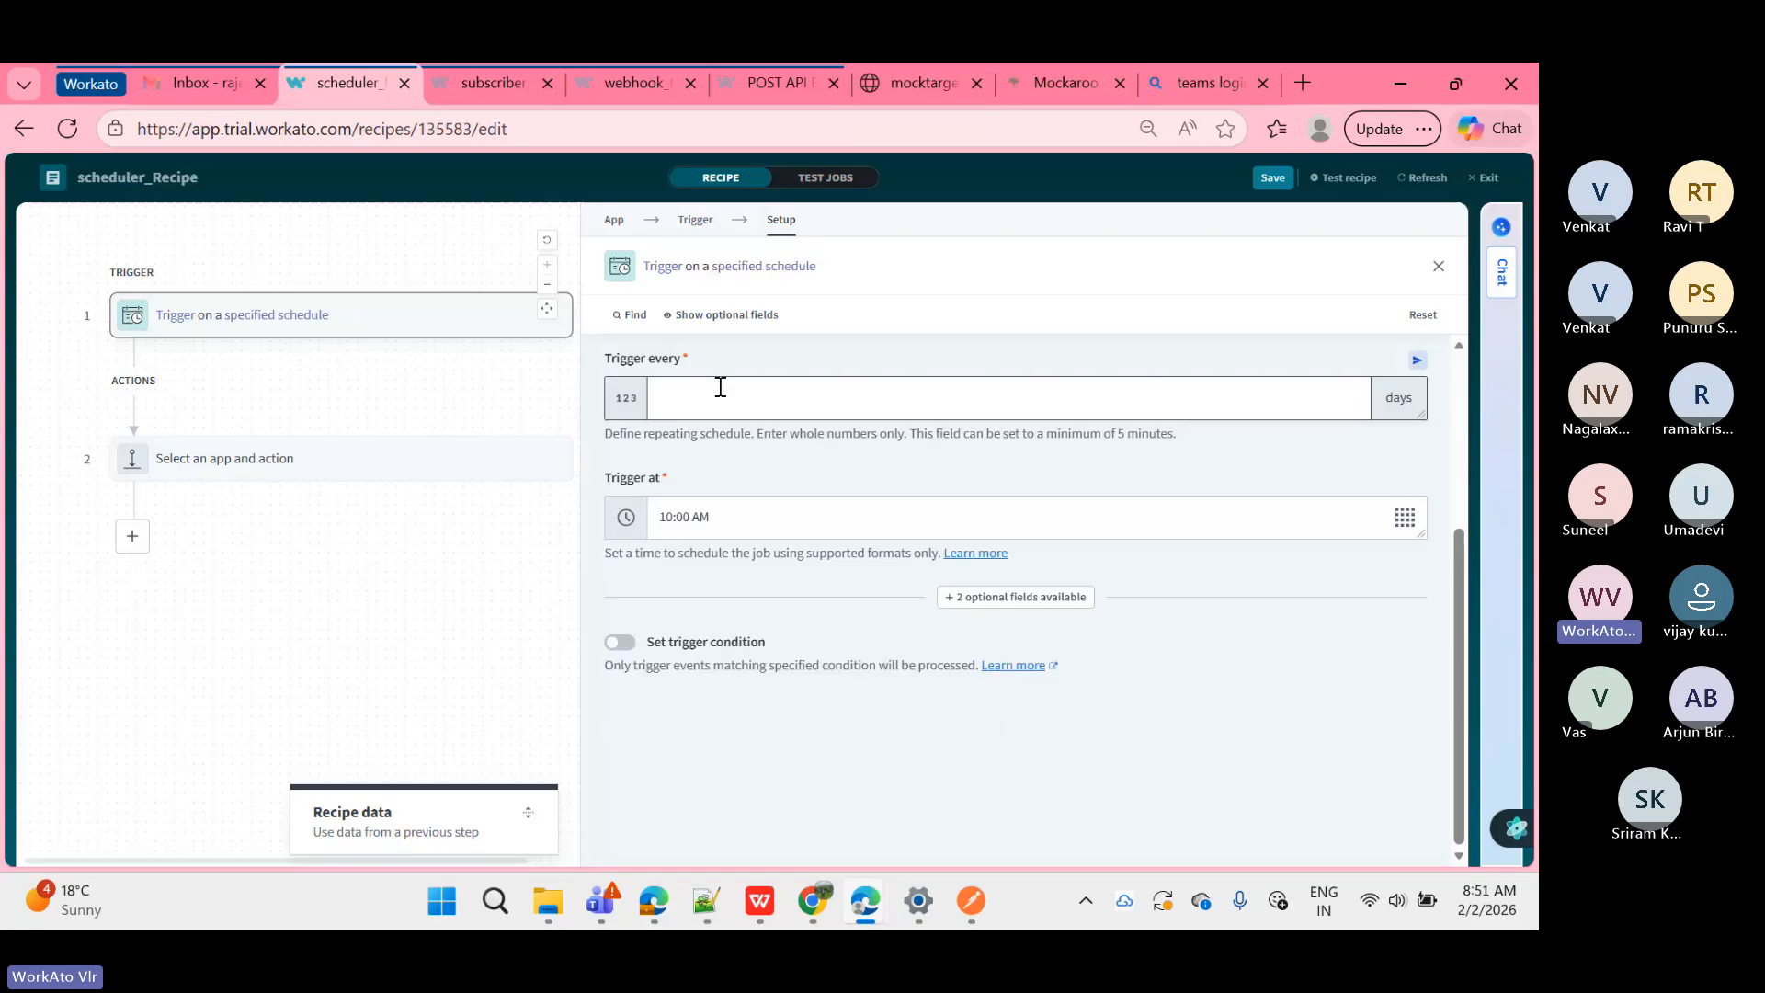
text(5)
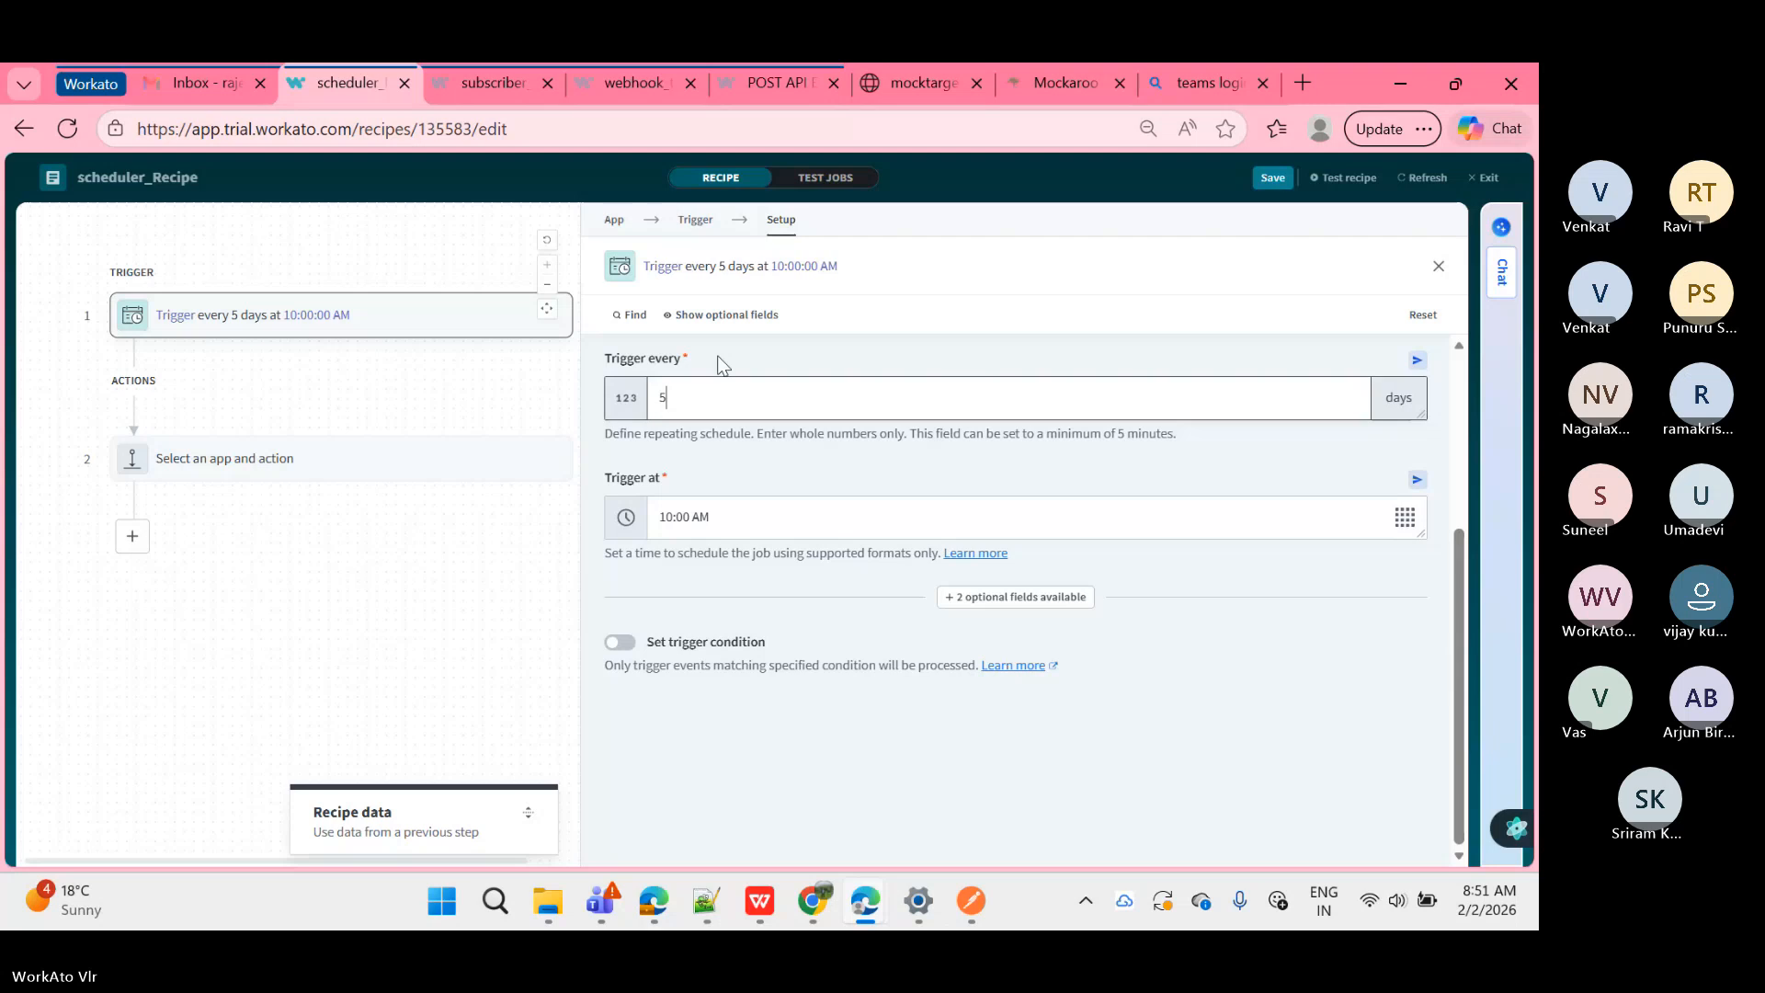
scroll(731, 354, up, 3)
Step: Change the Time unit to Weeks and the Trigger every interval from 5 to 2
click(755, 564)
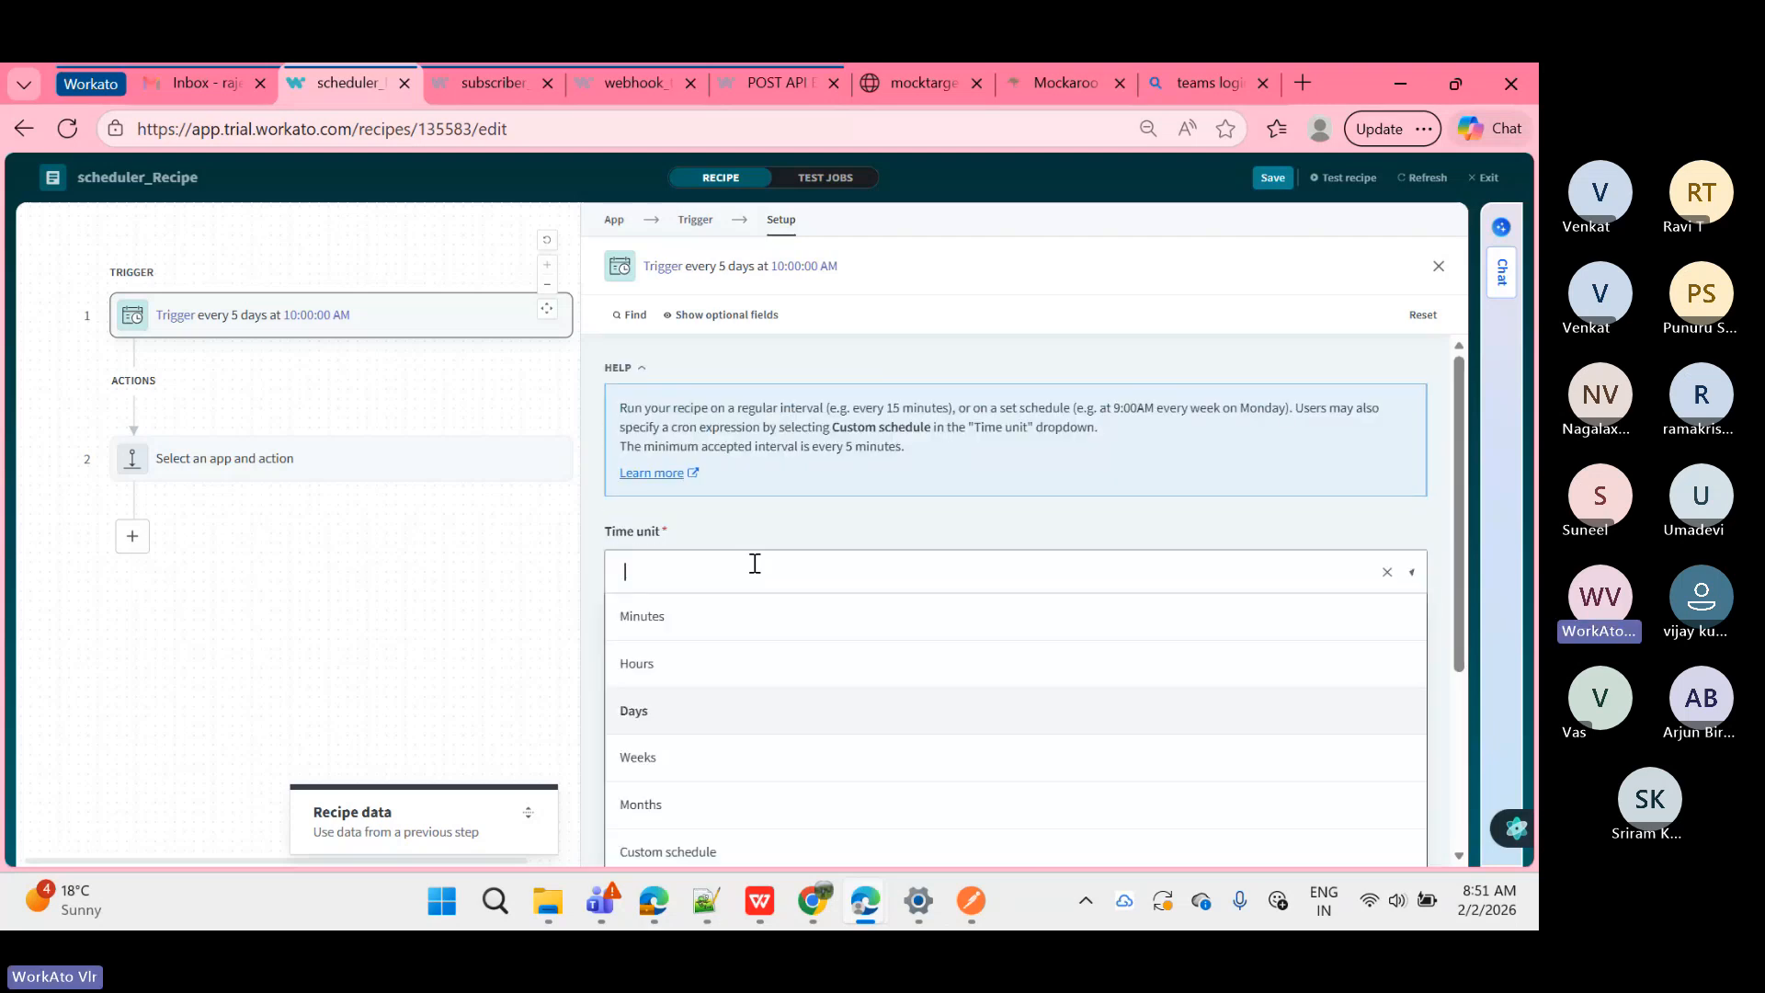
scroll(752, 568, down, 2)
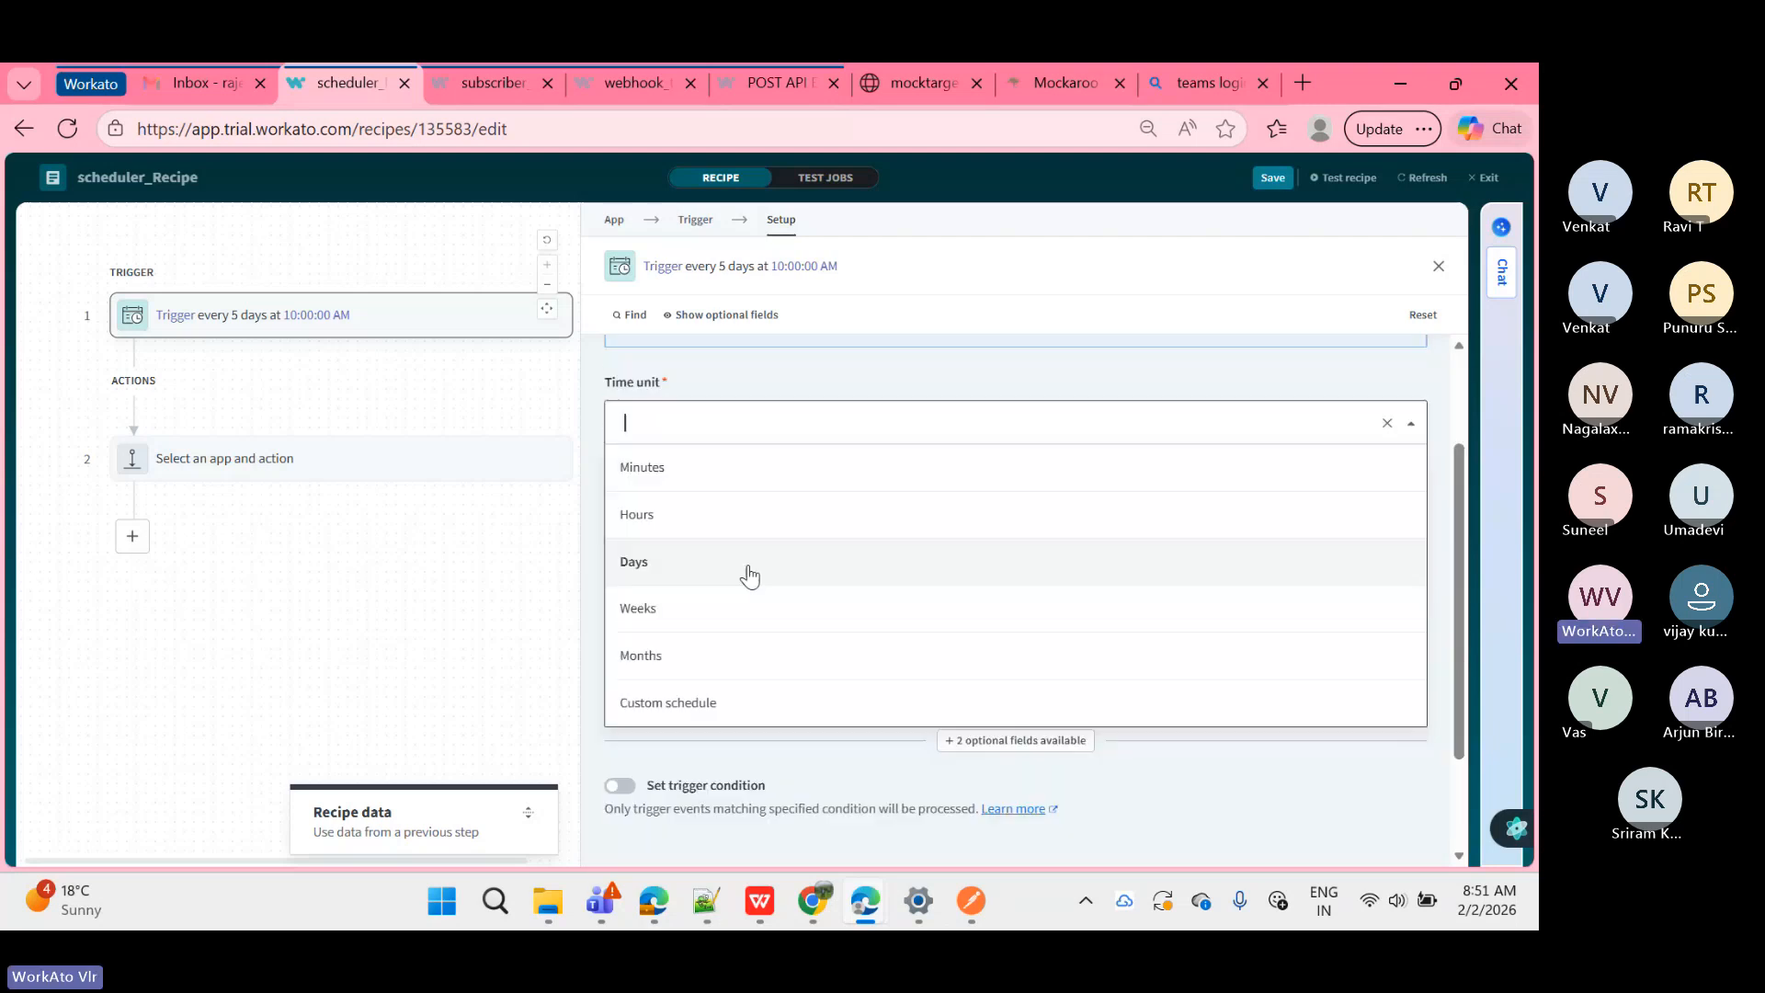
click(708, 607)
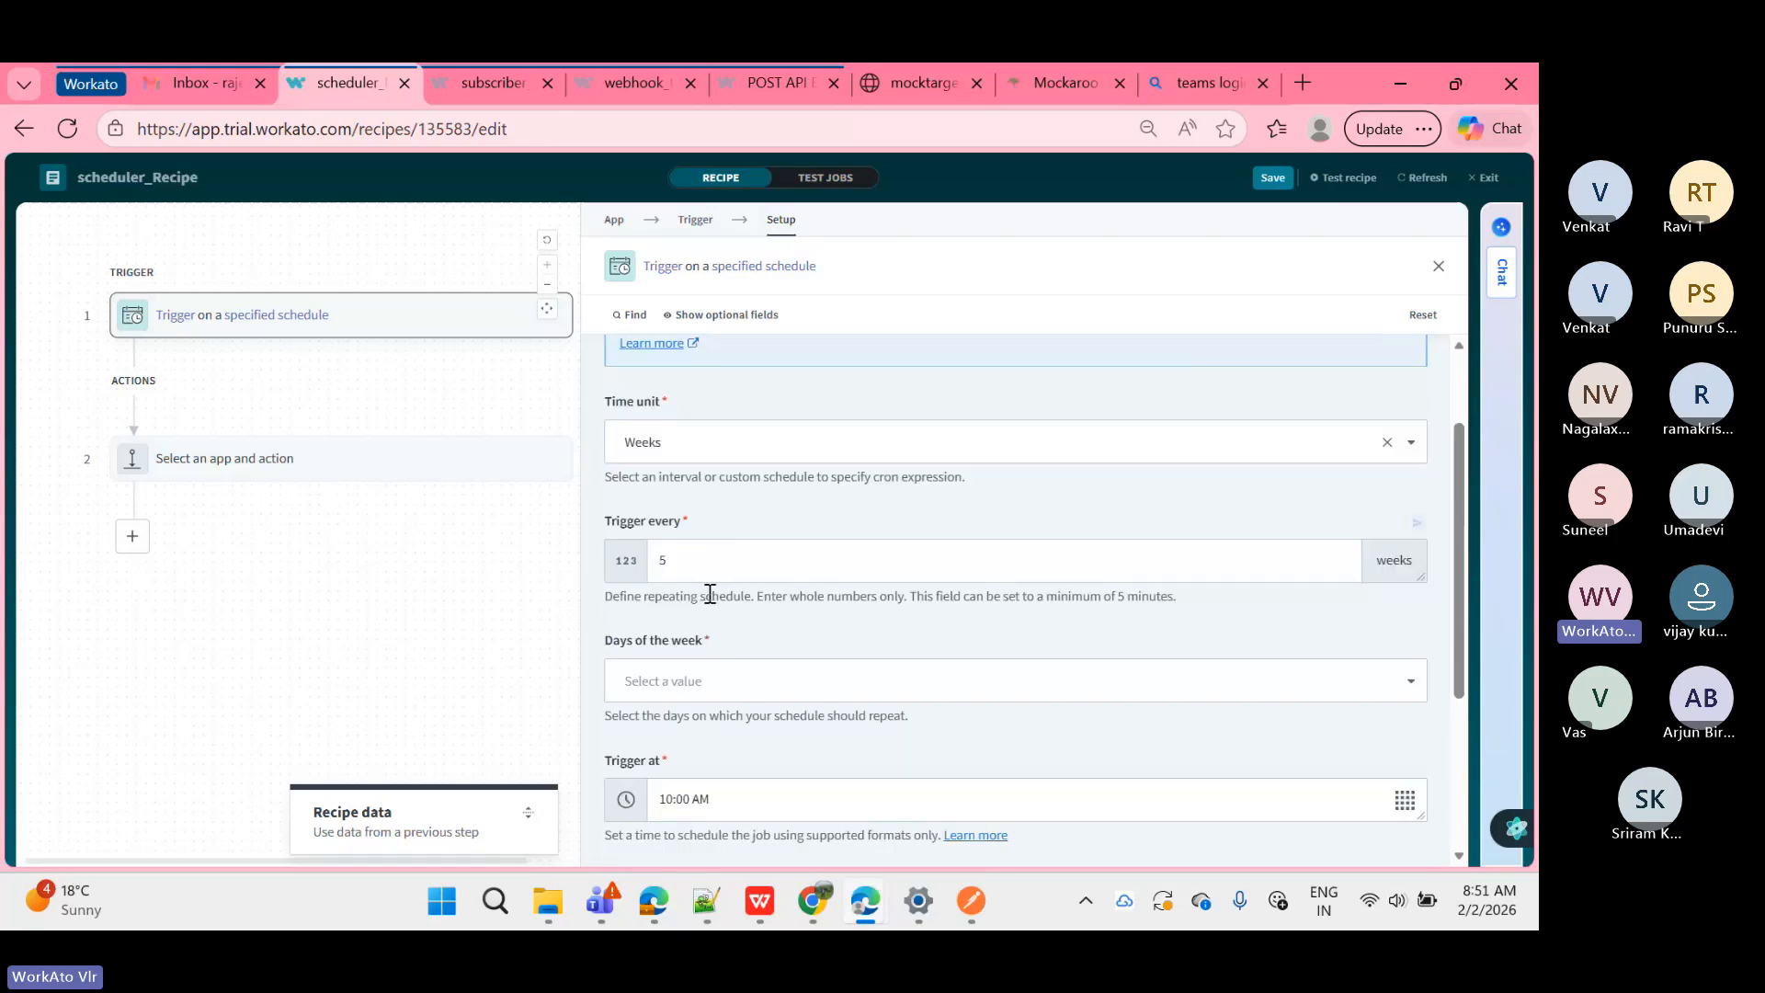
click(706, 578)
key(BackSpace)
text(2)
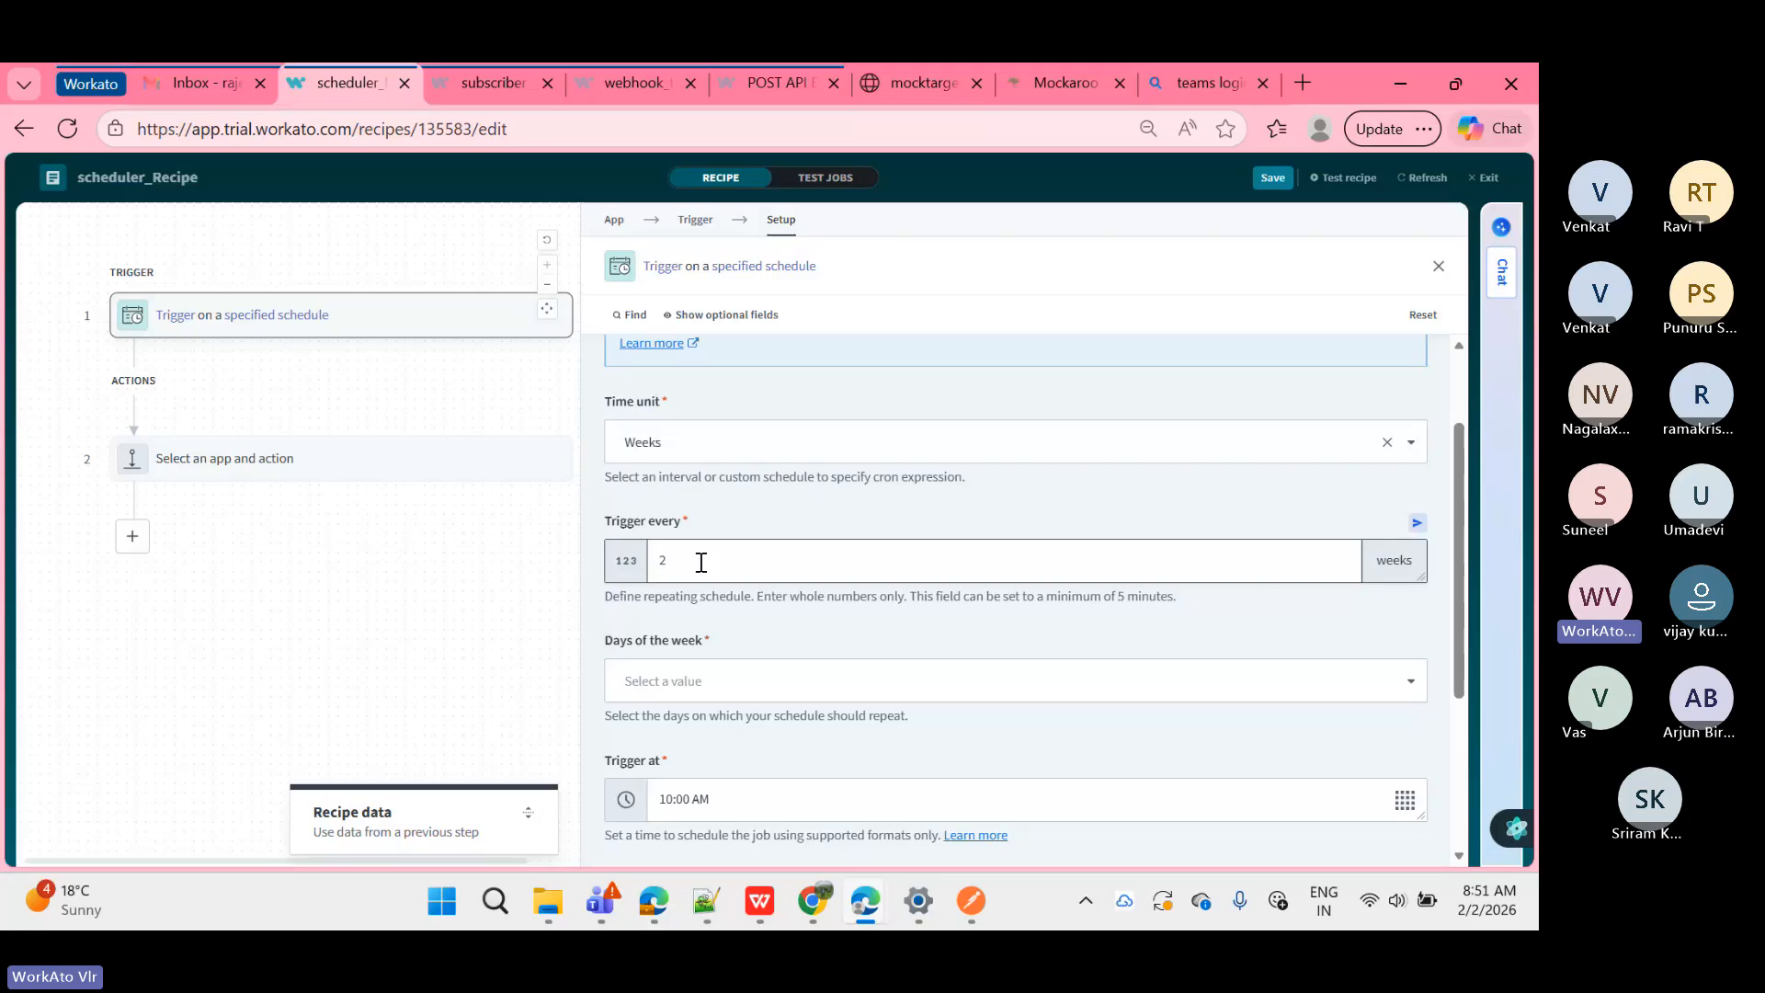
scroll(700, 562, down, 1)
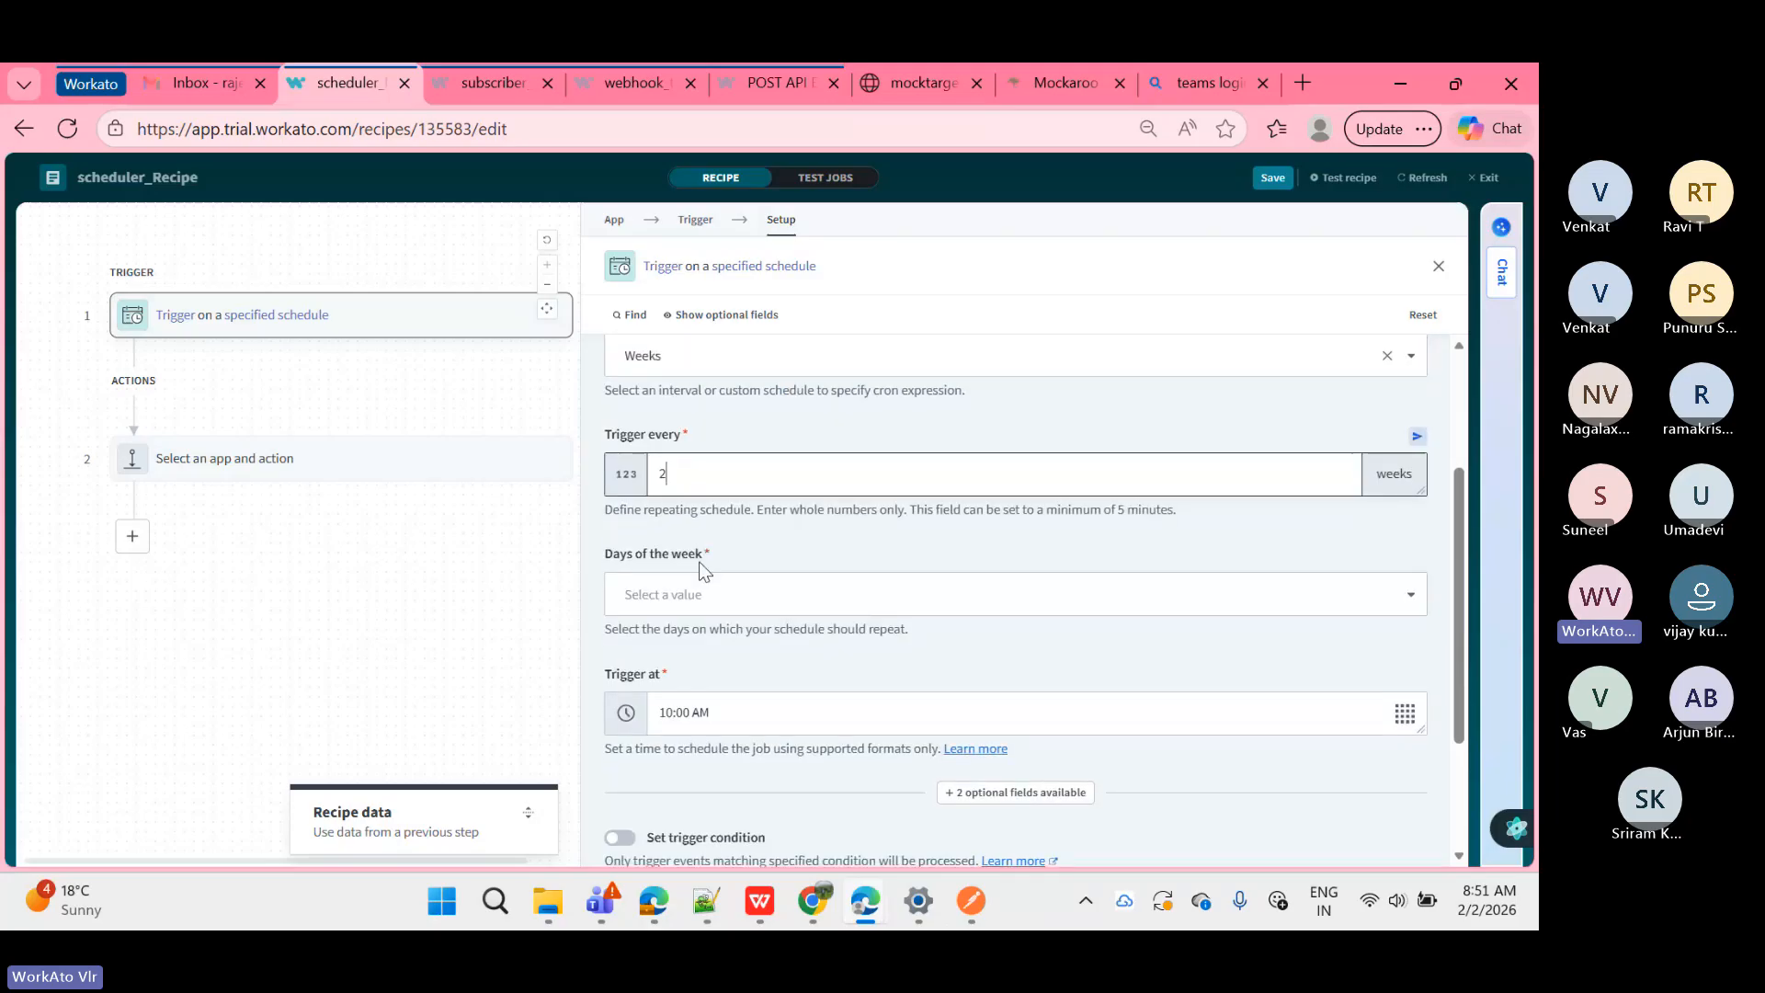
Step: Tick Monday in Days of the week and close the day list
click(696, 595)
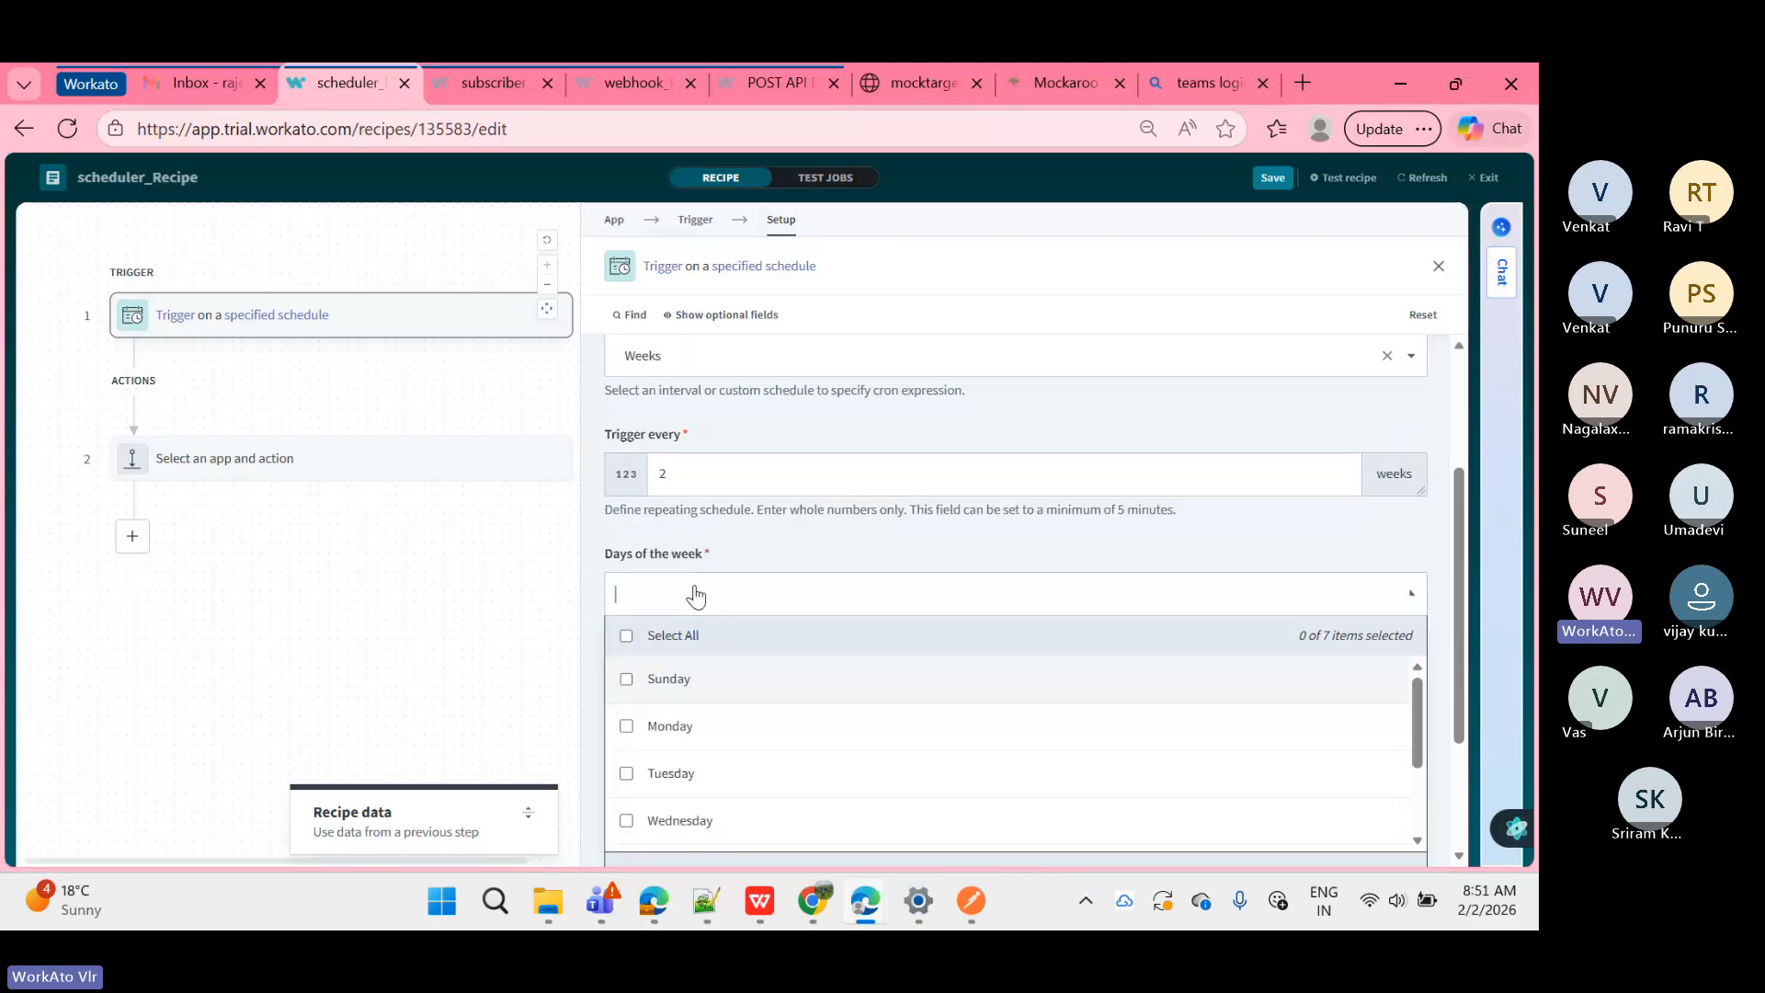
scroll(741, 535, down, 1)
scroll(741, 535, down, 1)
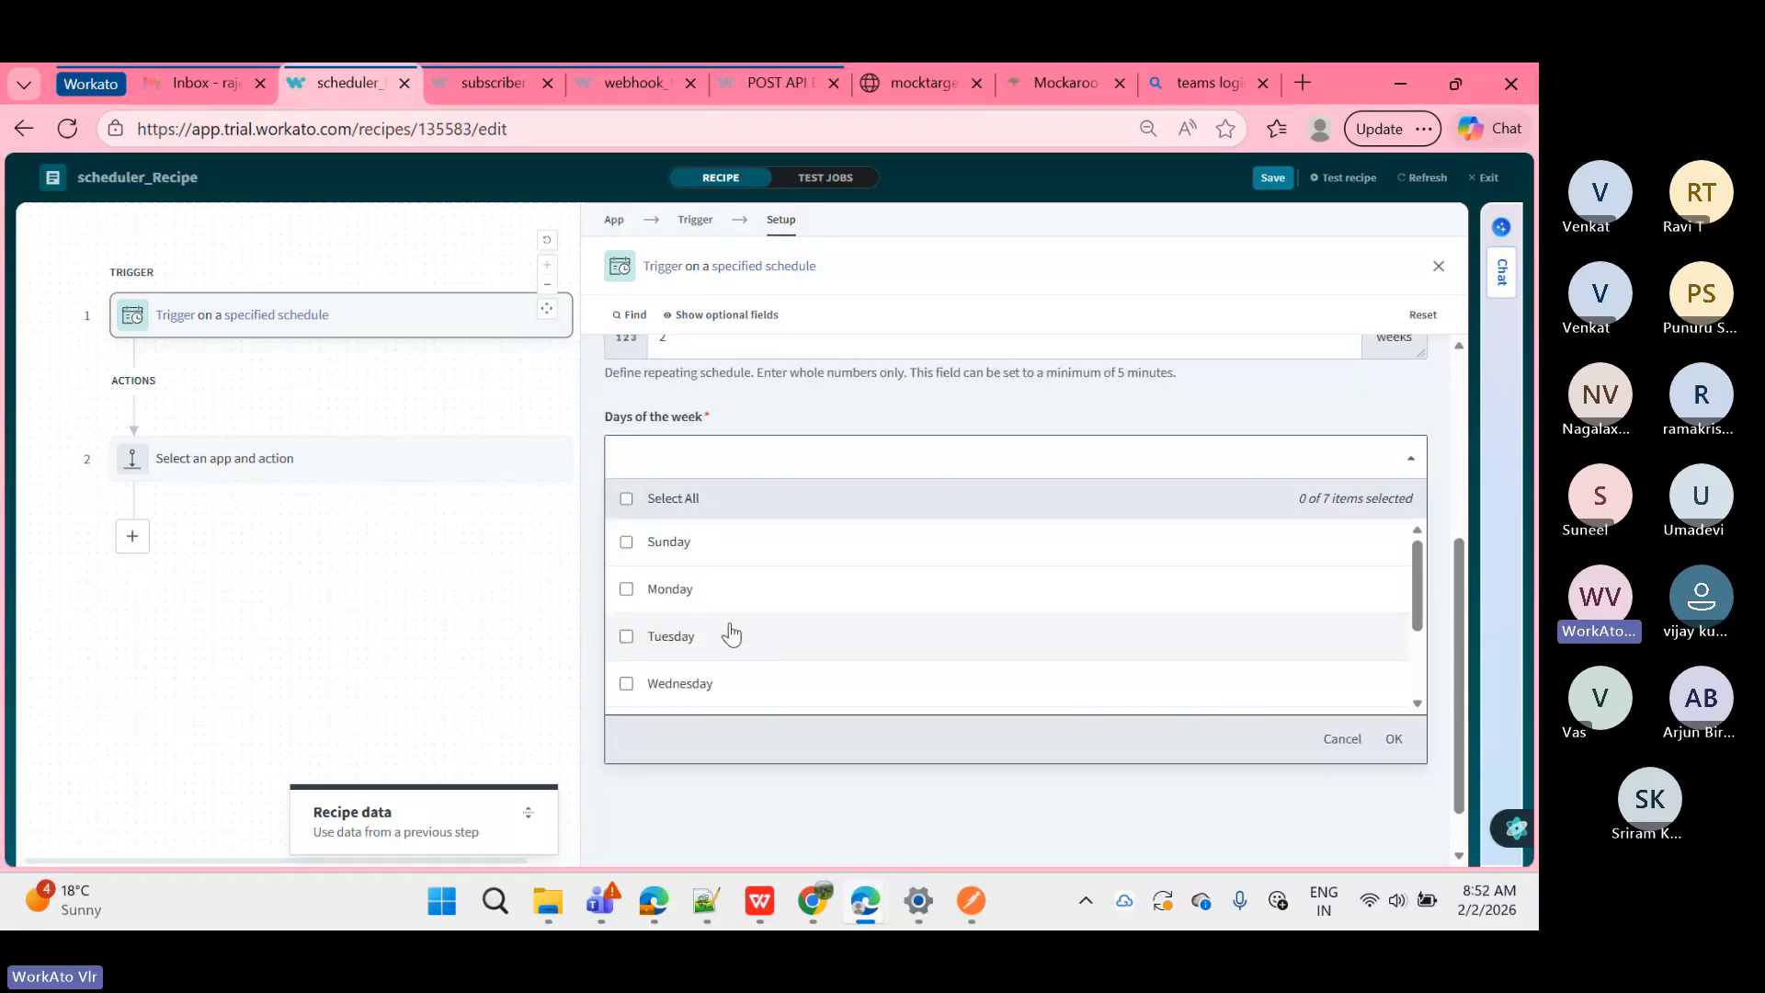
scroll(699, 504, up, 2)
scroll(798, 600, down, 3)
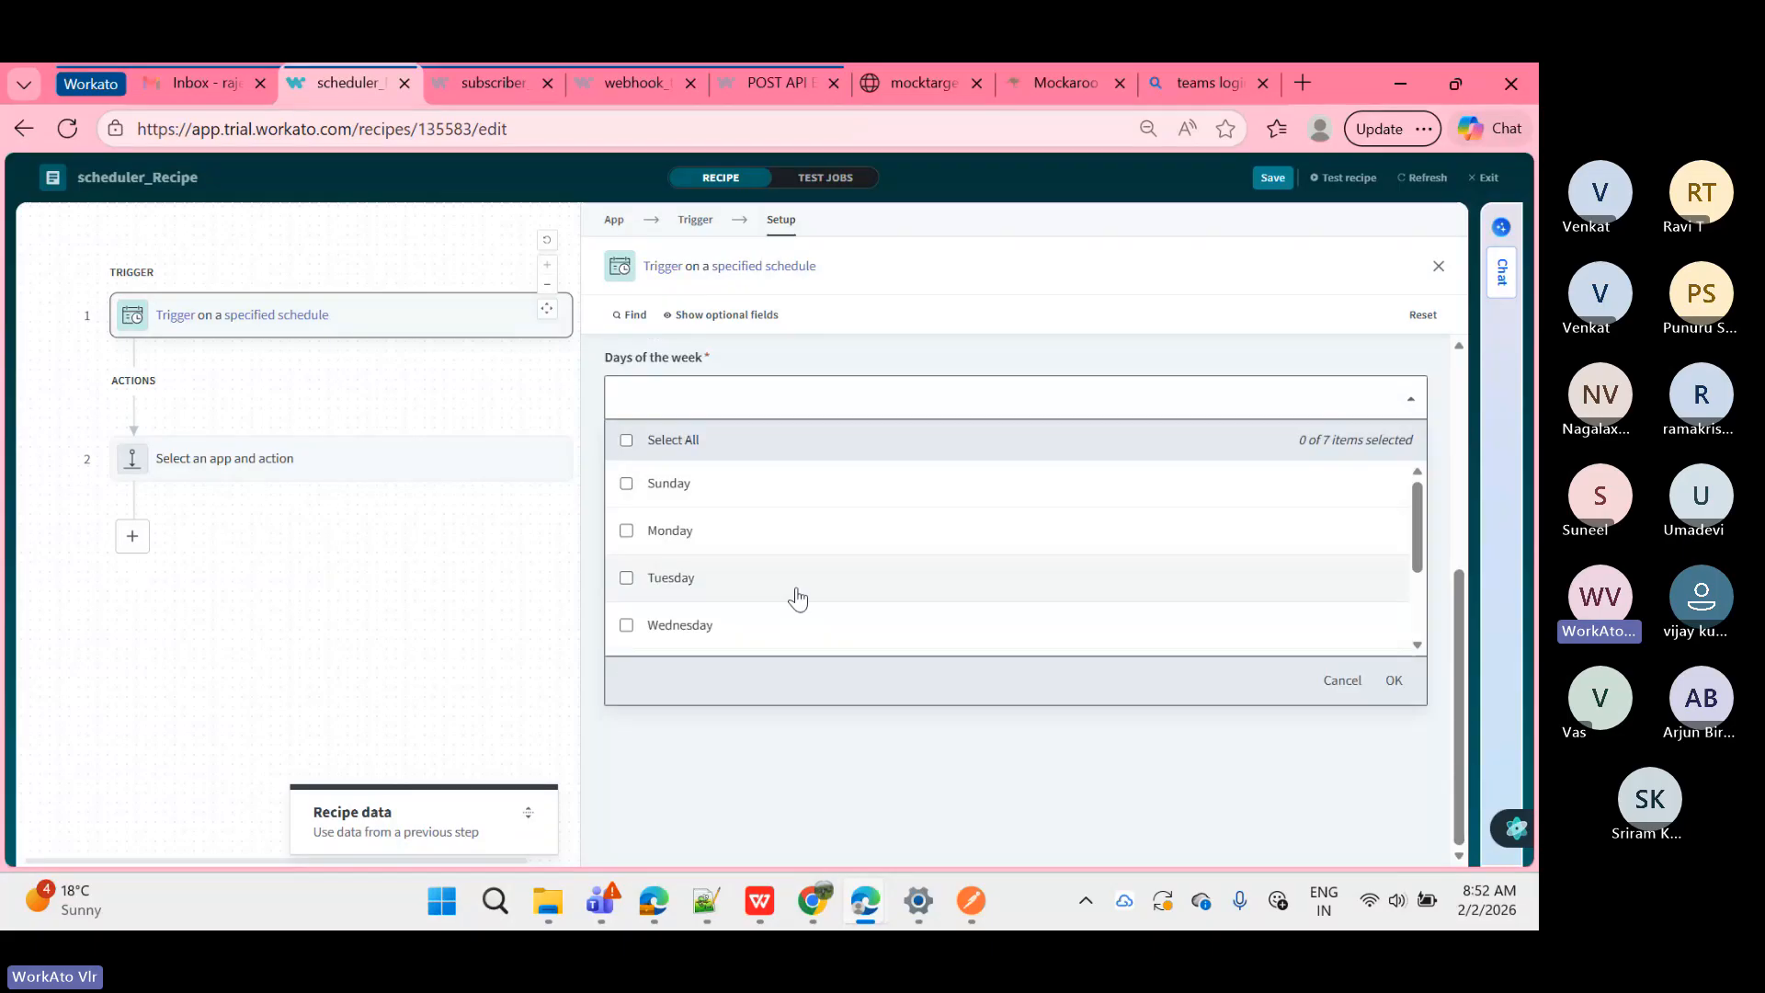
click(627, 530)
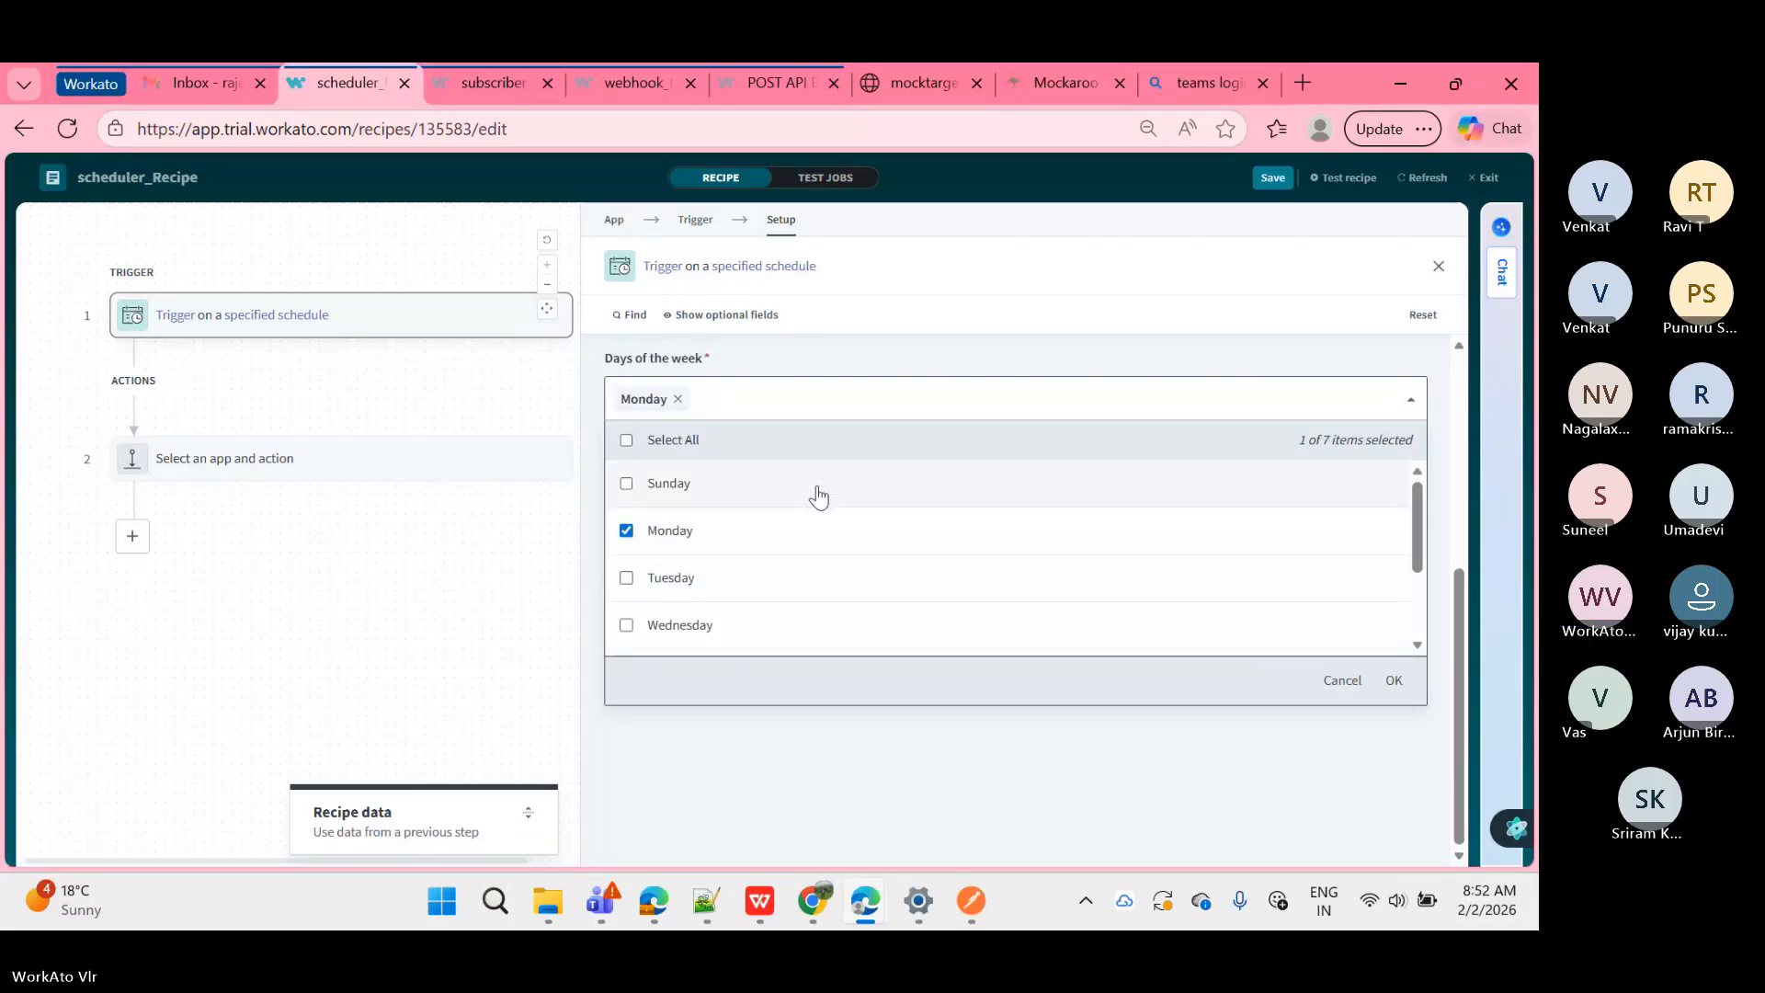
scroll(820, 494, down, 2)
scroll(743, 502, up, 2)
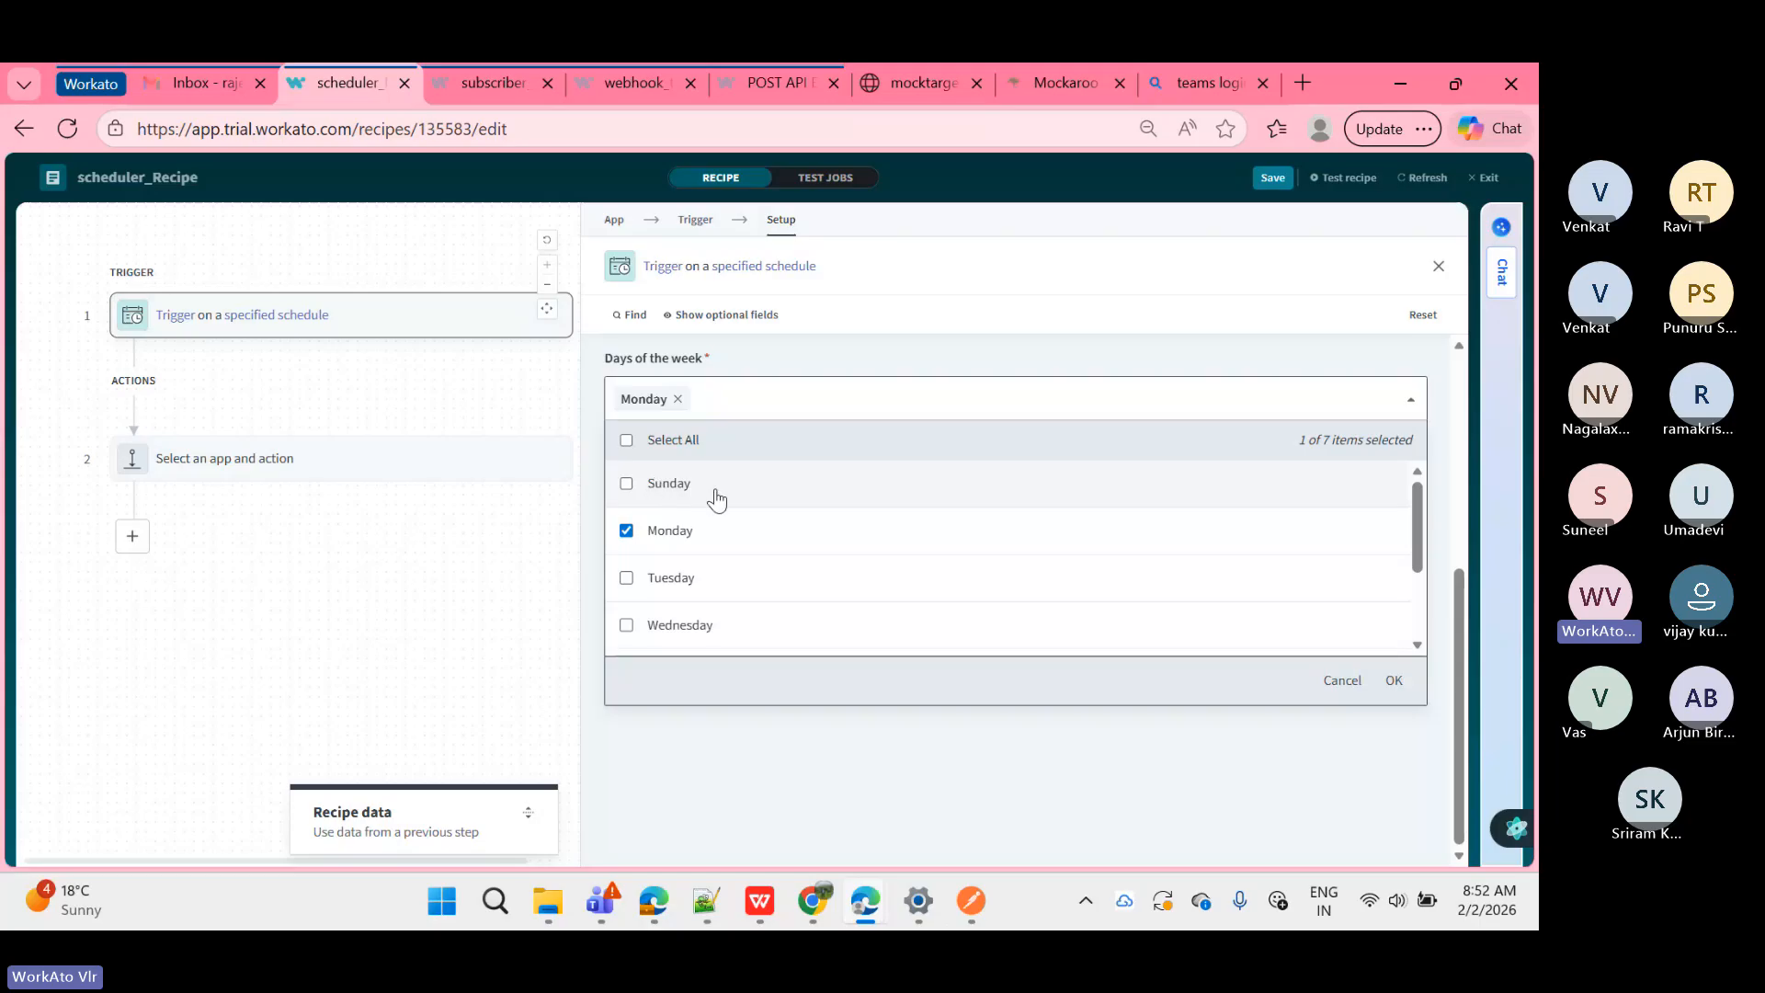
click(1394, 680)
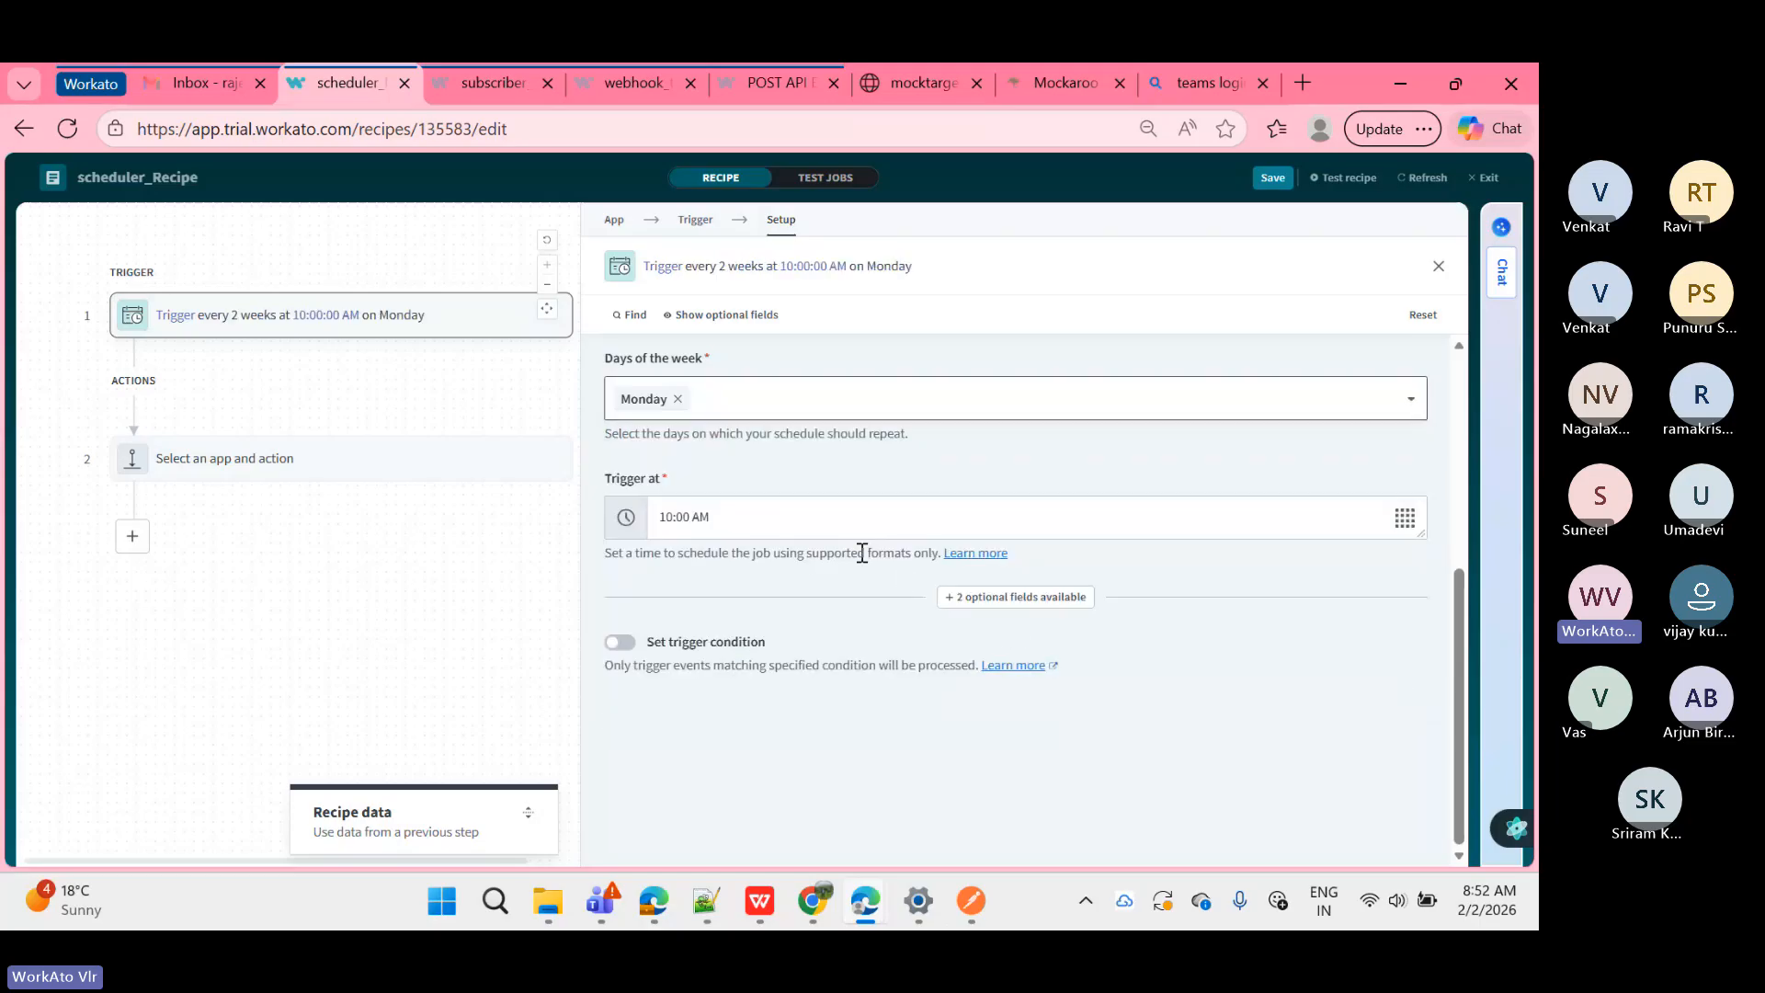
Step: Check the Trigger at time list and close it, leaving 10:00 AM unchanged
click(807, 519)
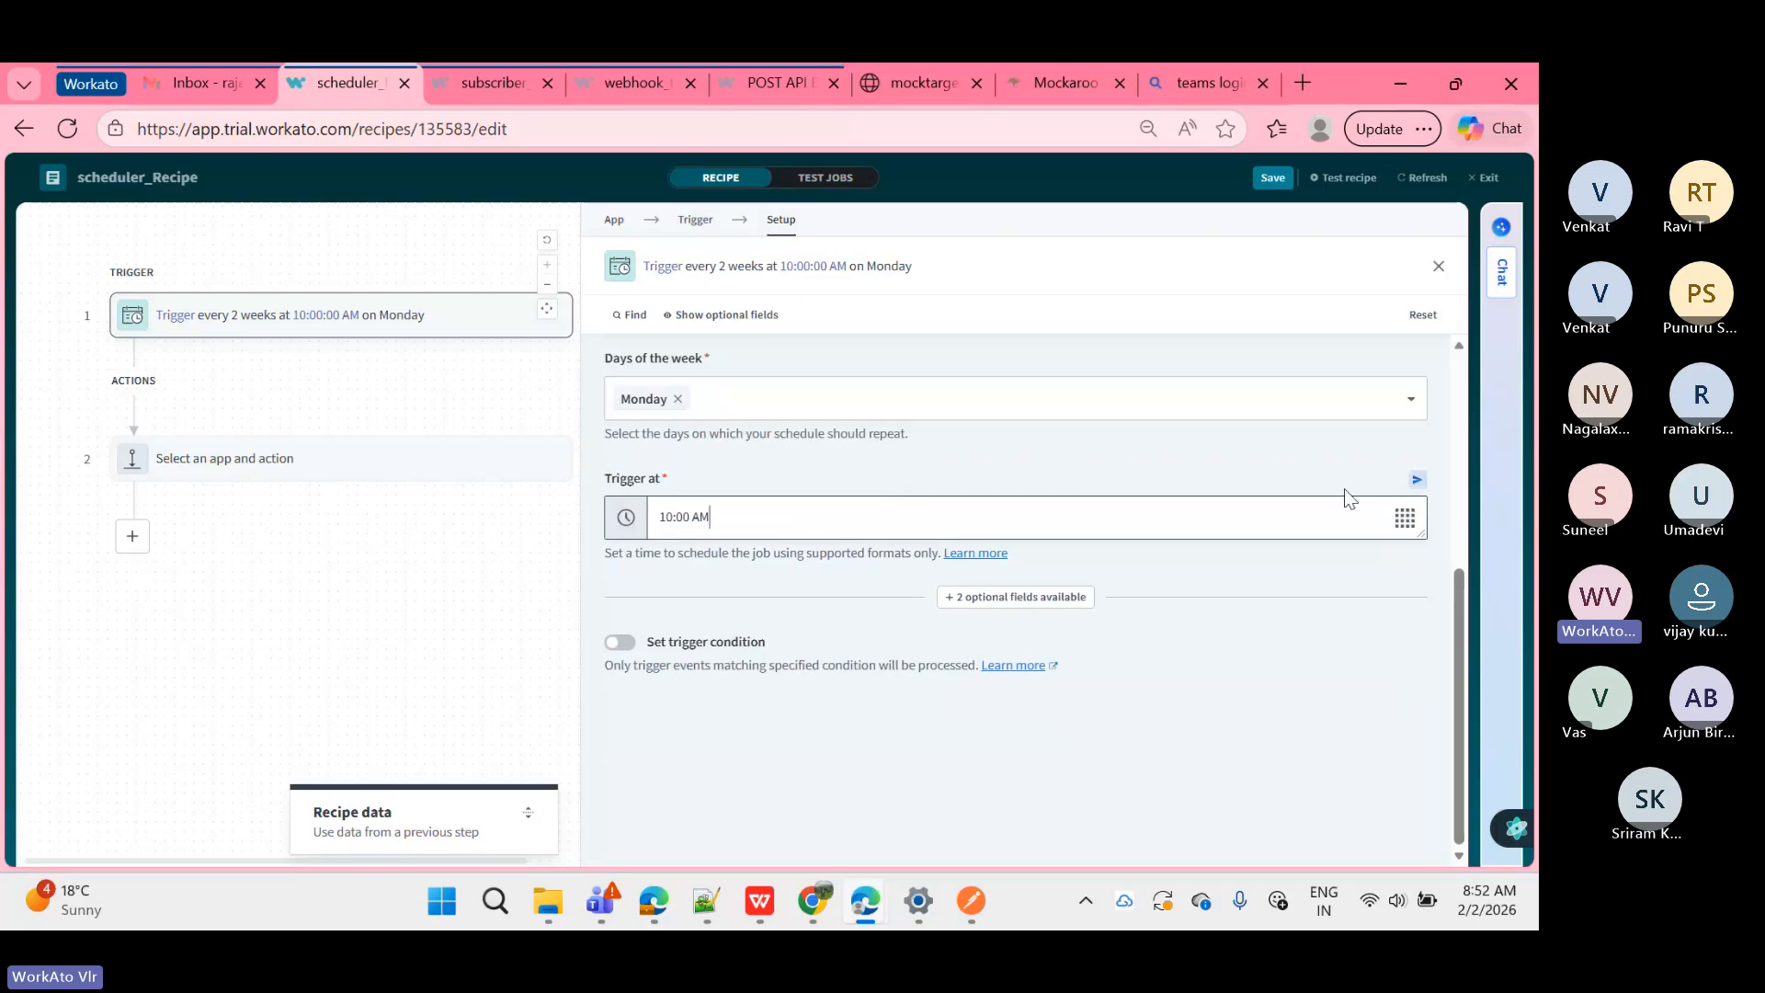
click(1404, 519)
scroll(1082, 439, up, 2)
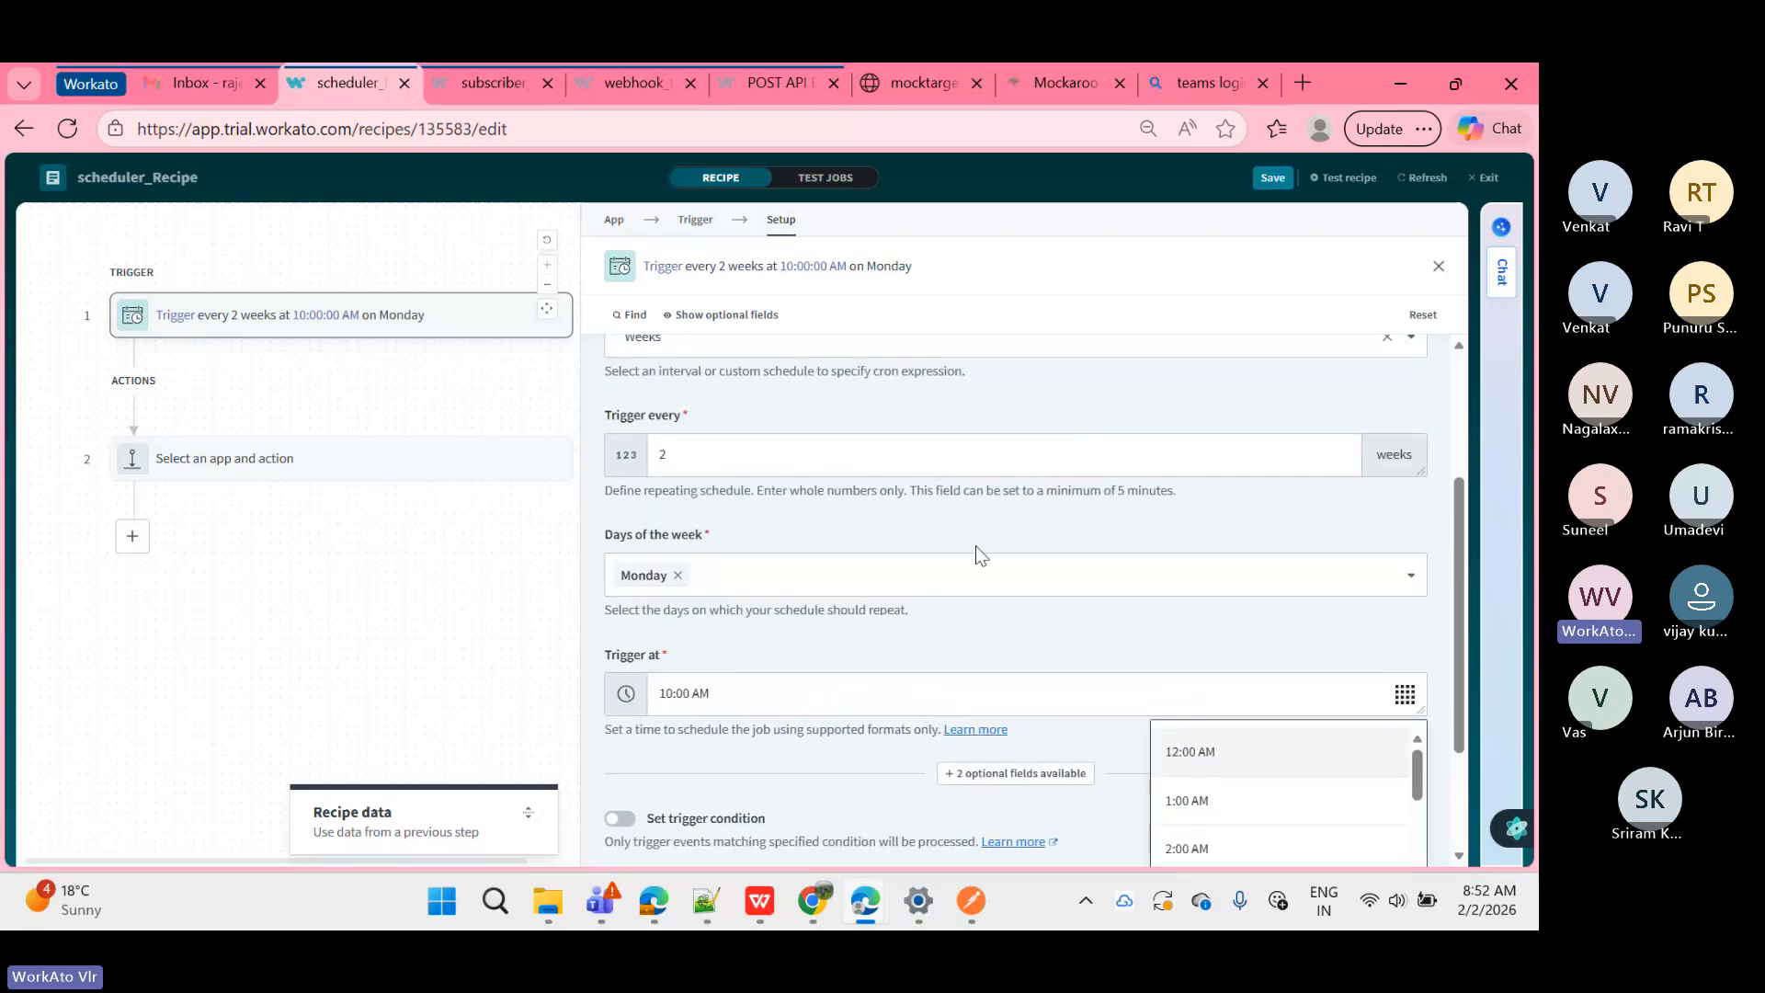
scroll(997, 599, down, 2)
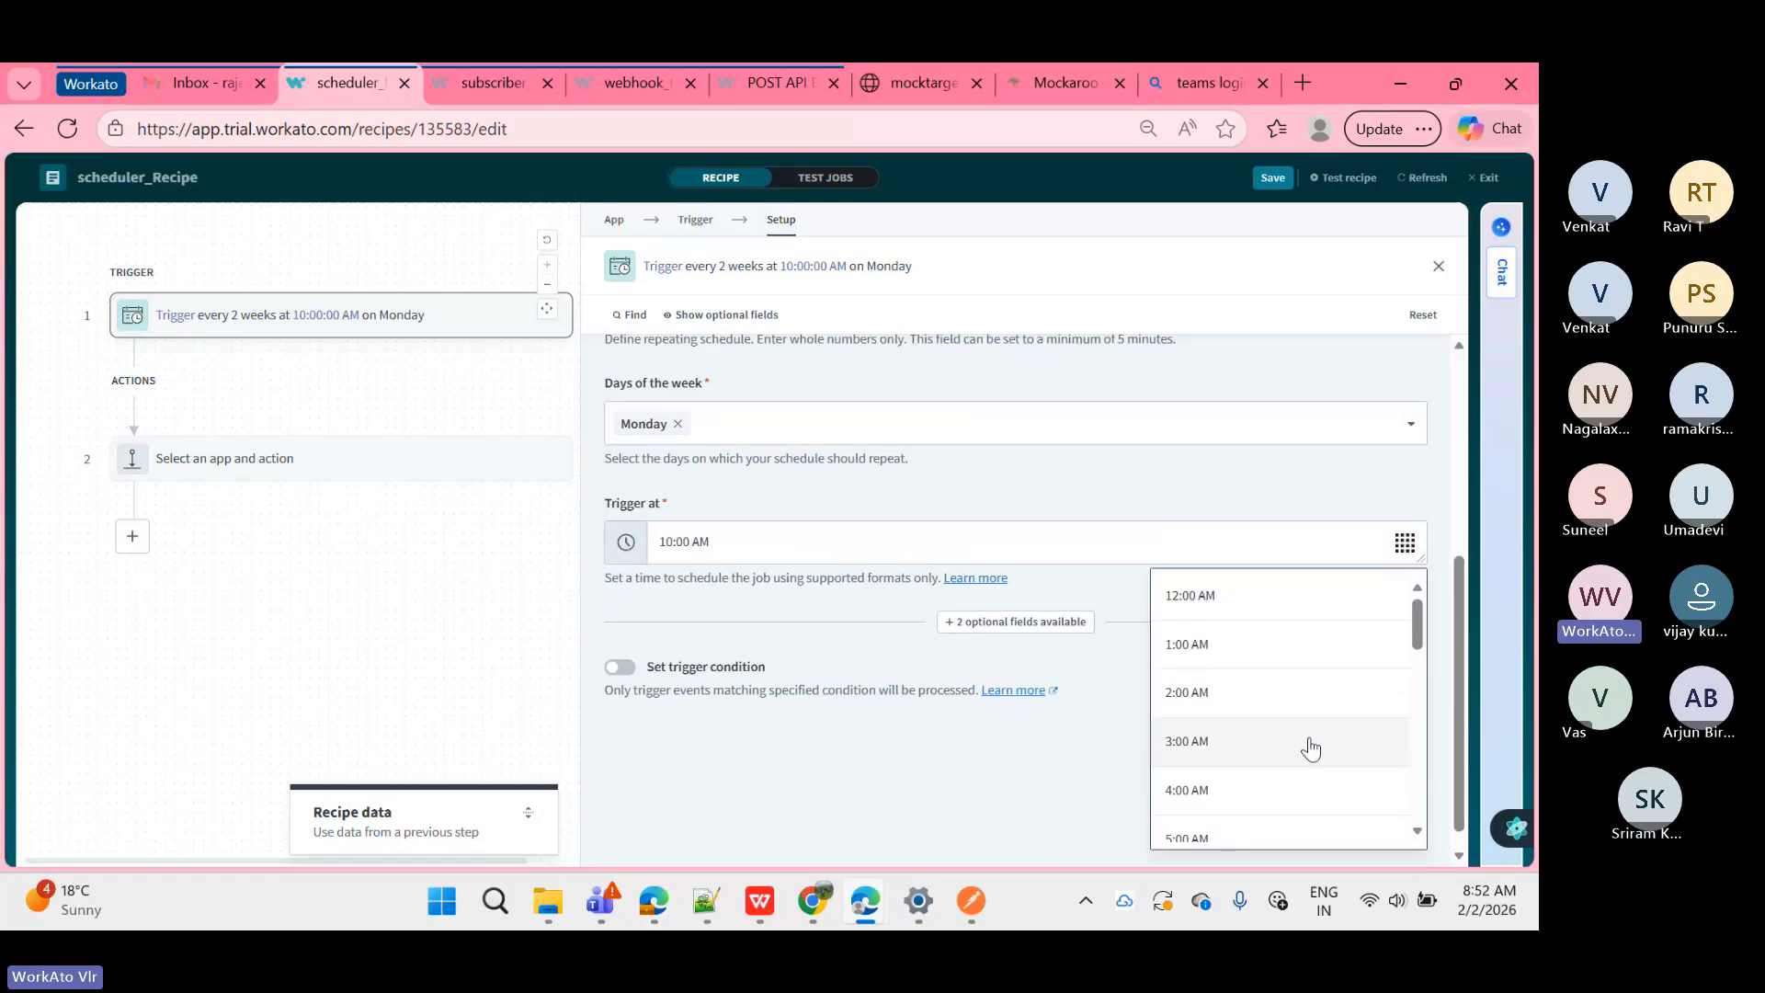
scroll(1311, 749, down, 5)
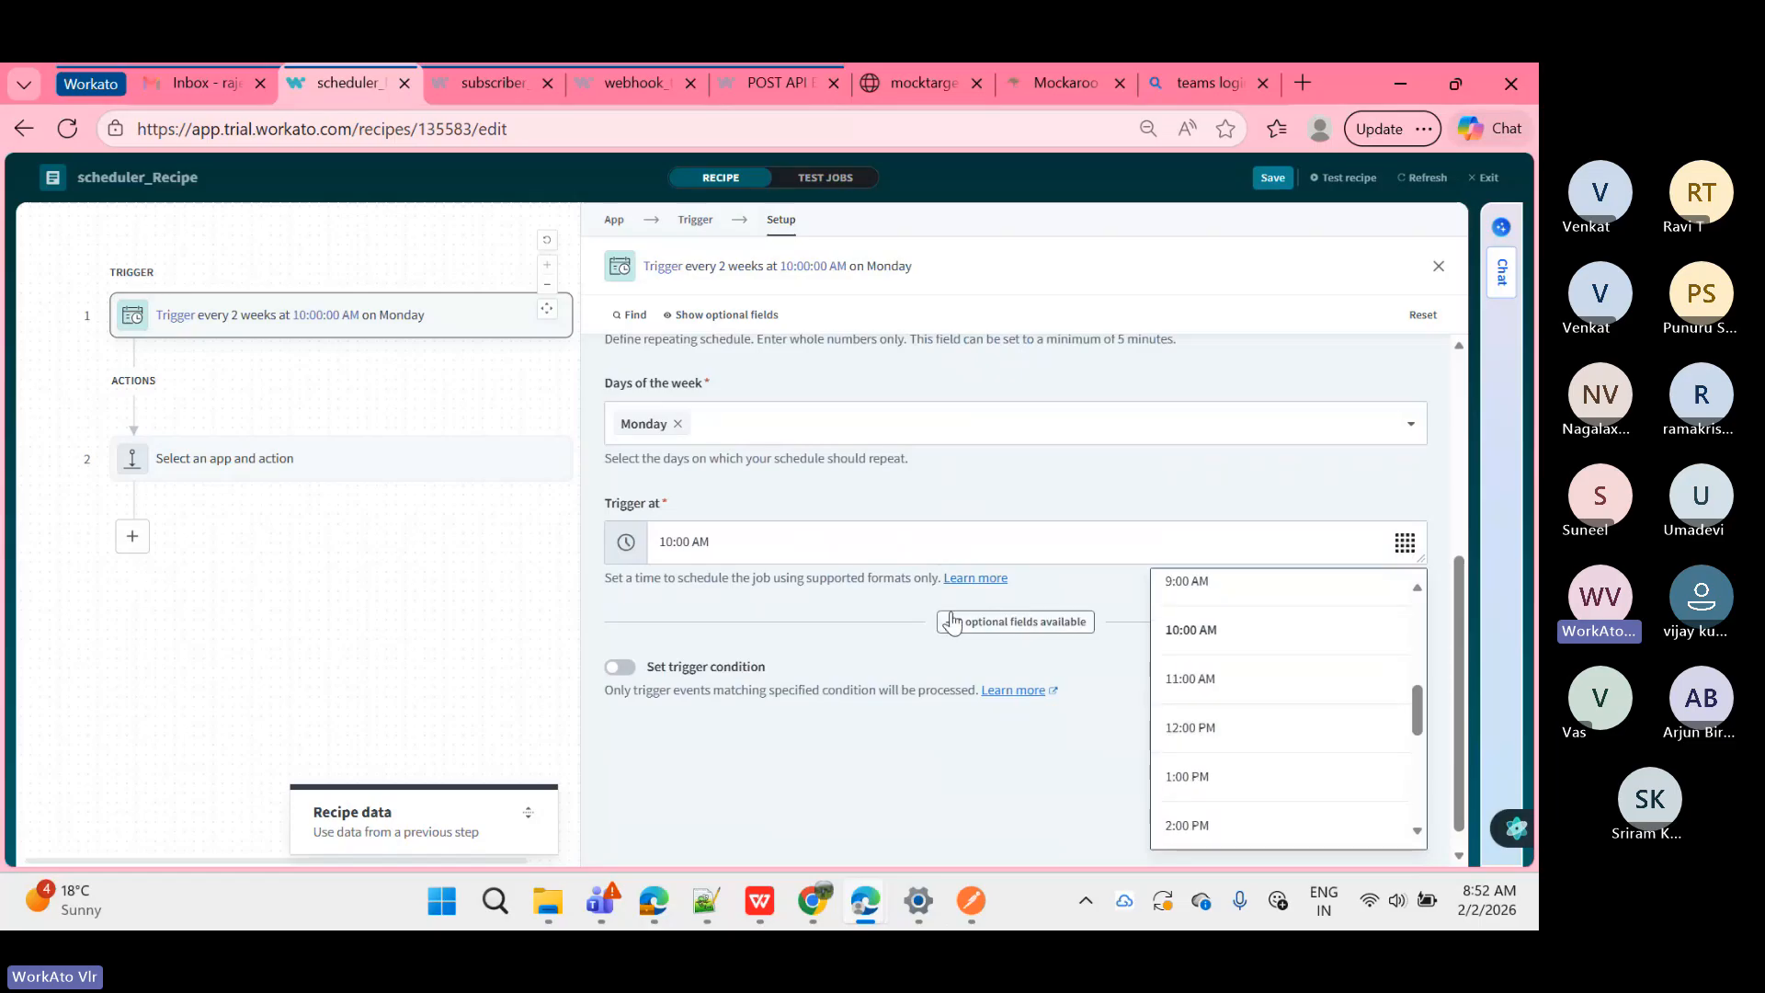
click(900, 508)
scroll(902, 506, up, 3)
scroll(902, 505, up, 2)
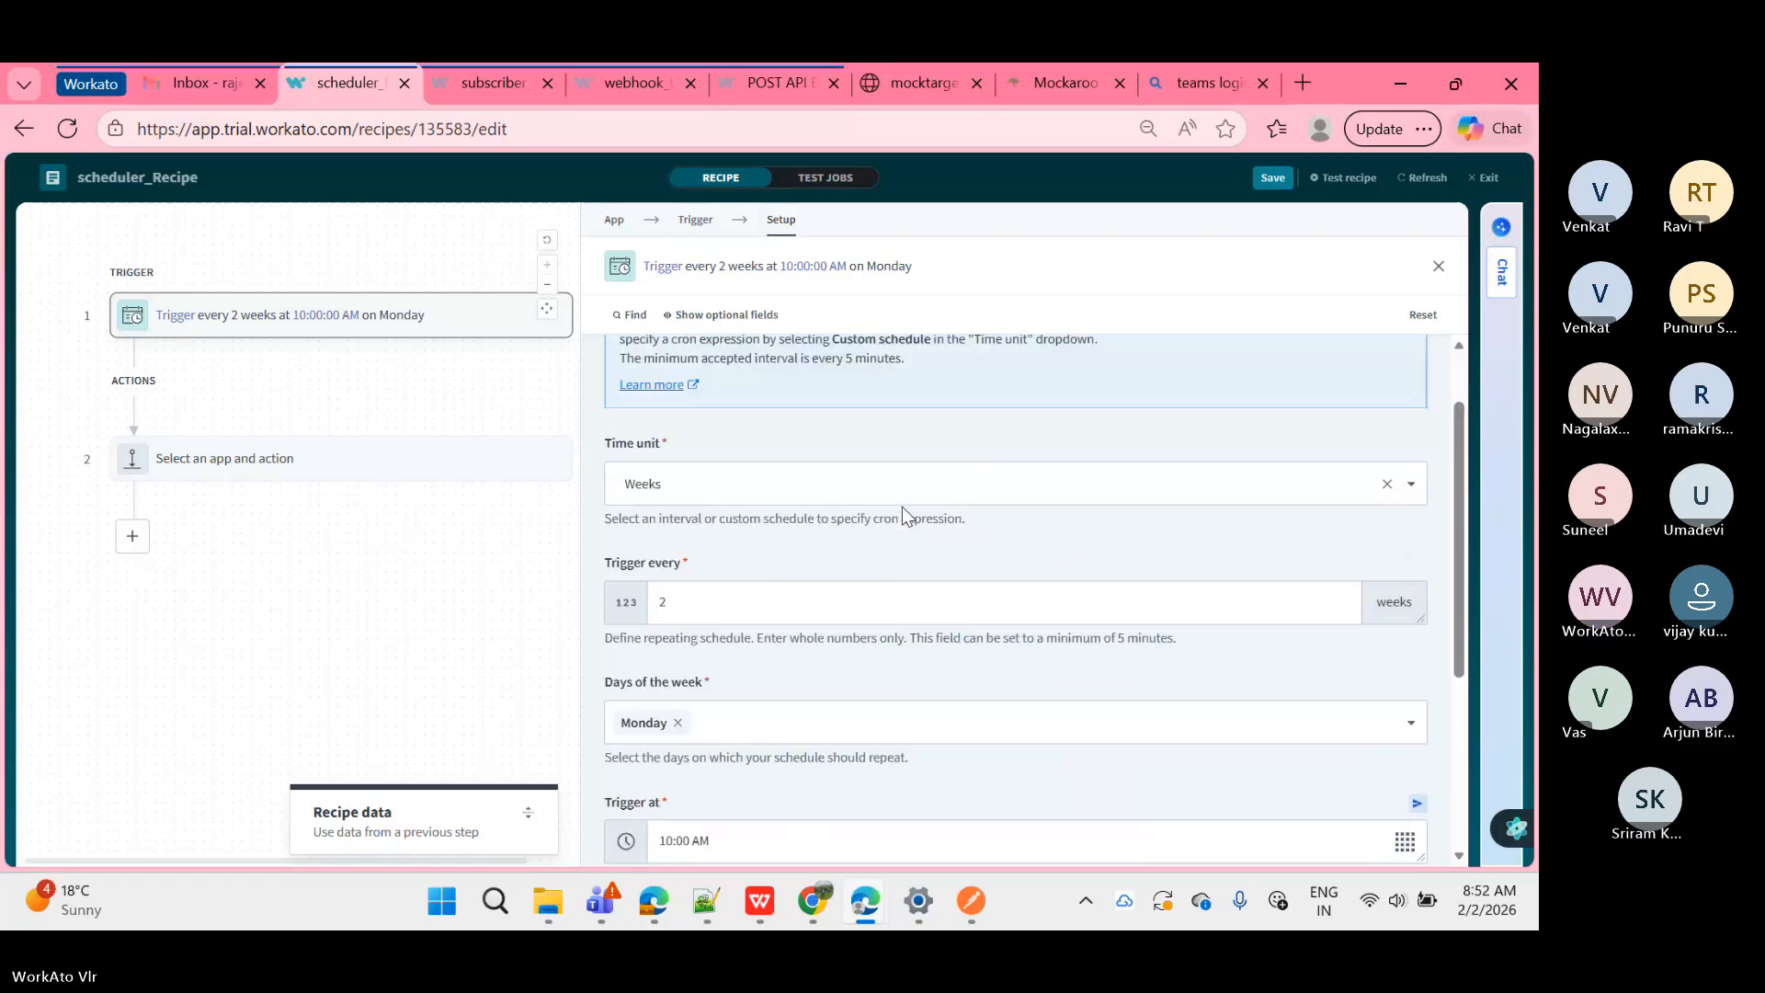
Step: Change the Time unit to Months, keeping the interval at 2
click(890, 507)
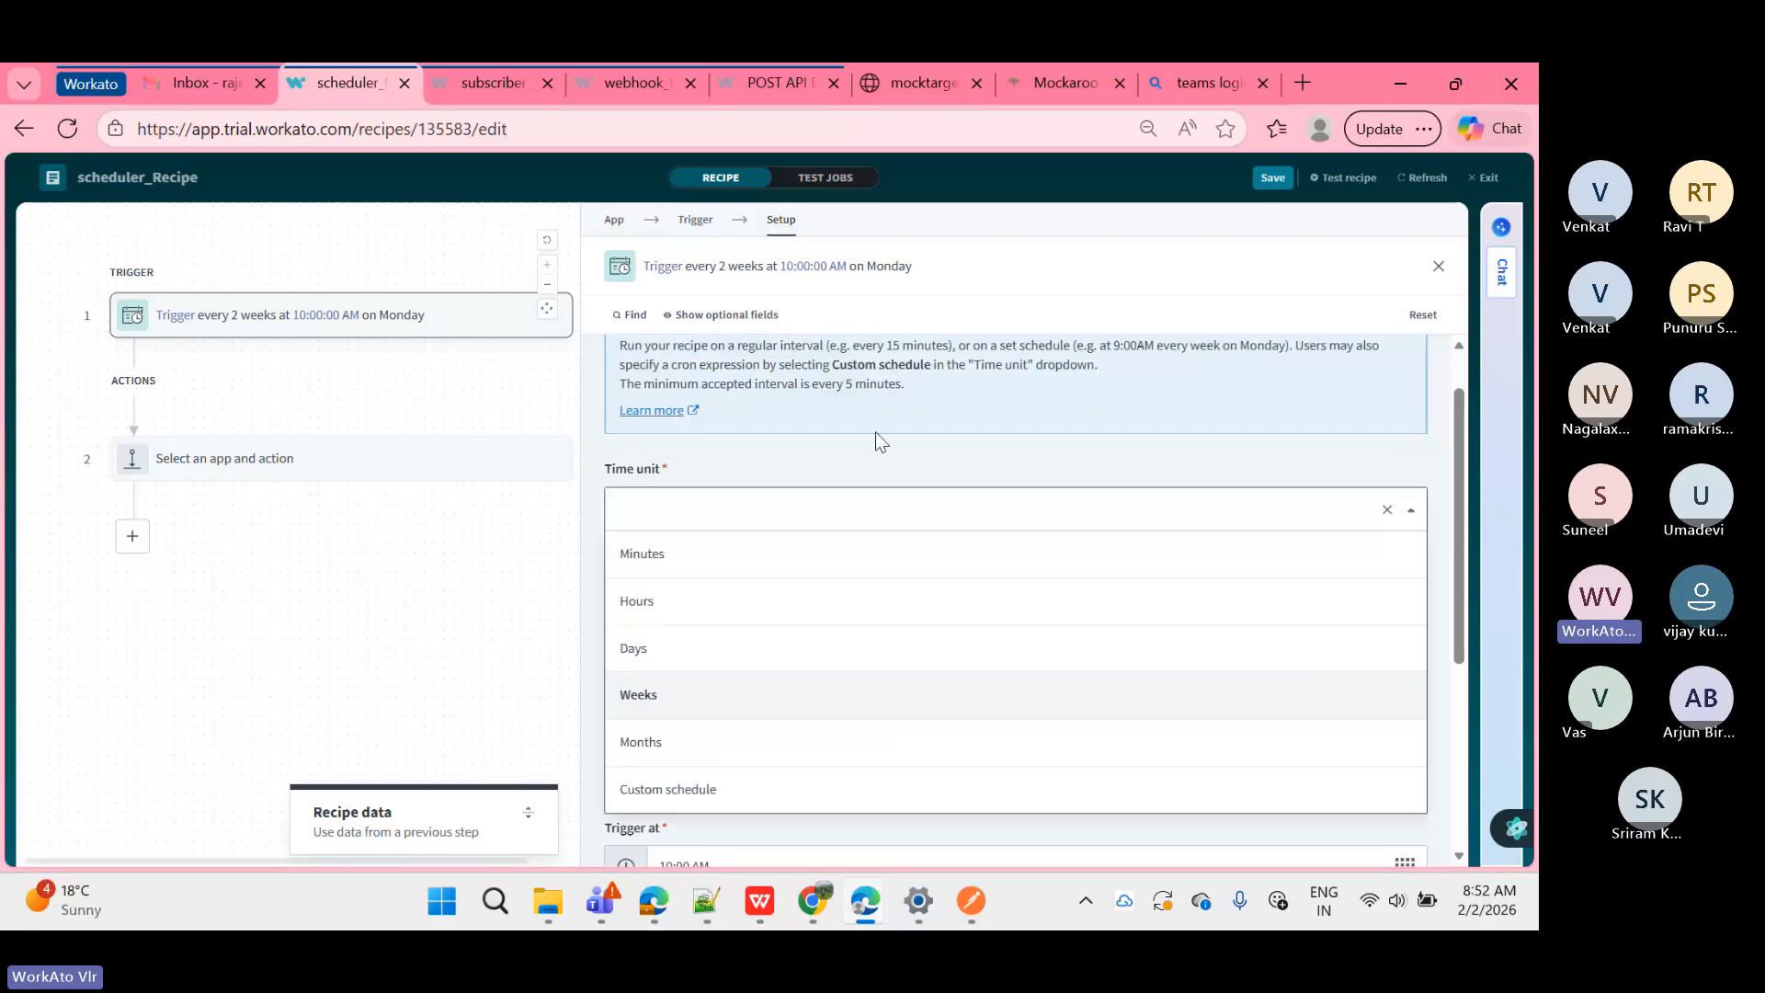
click(683, 699)
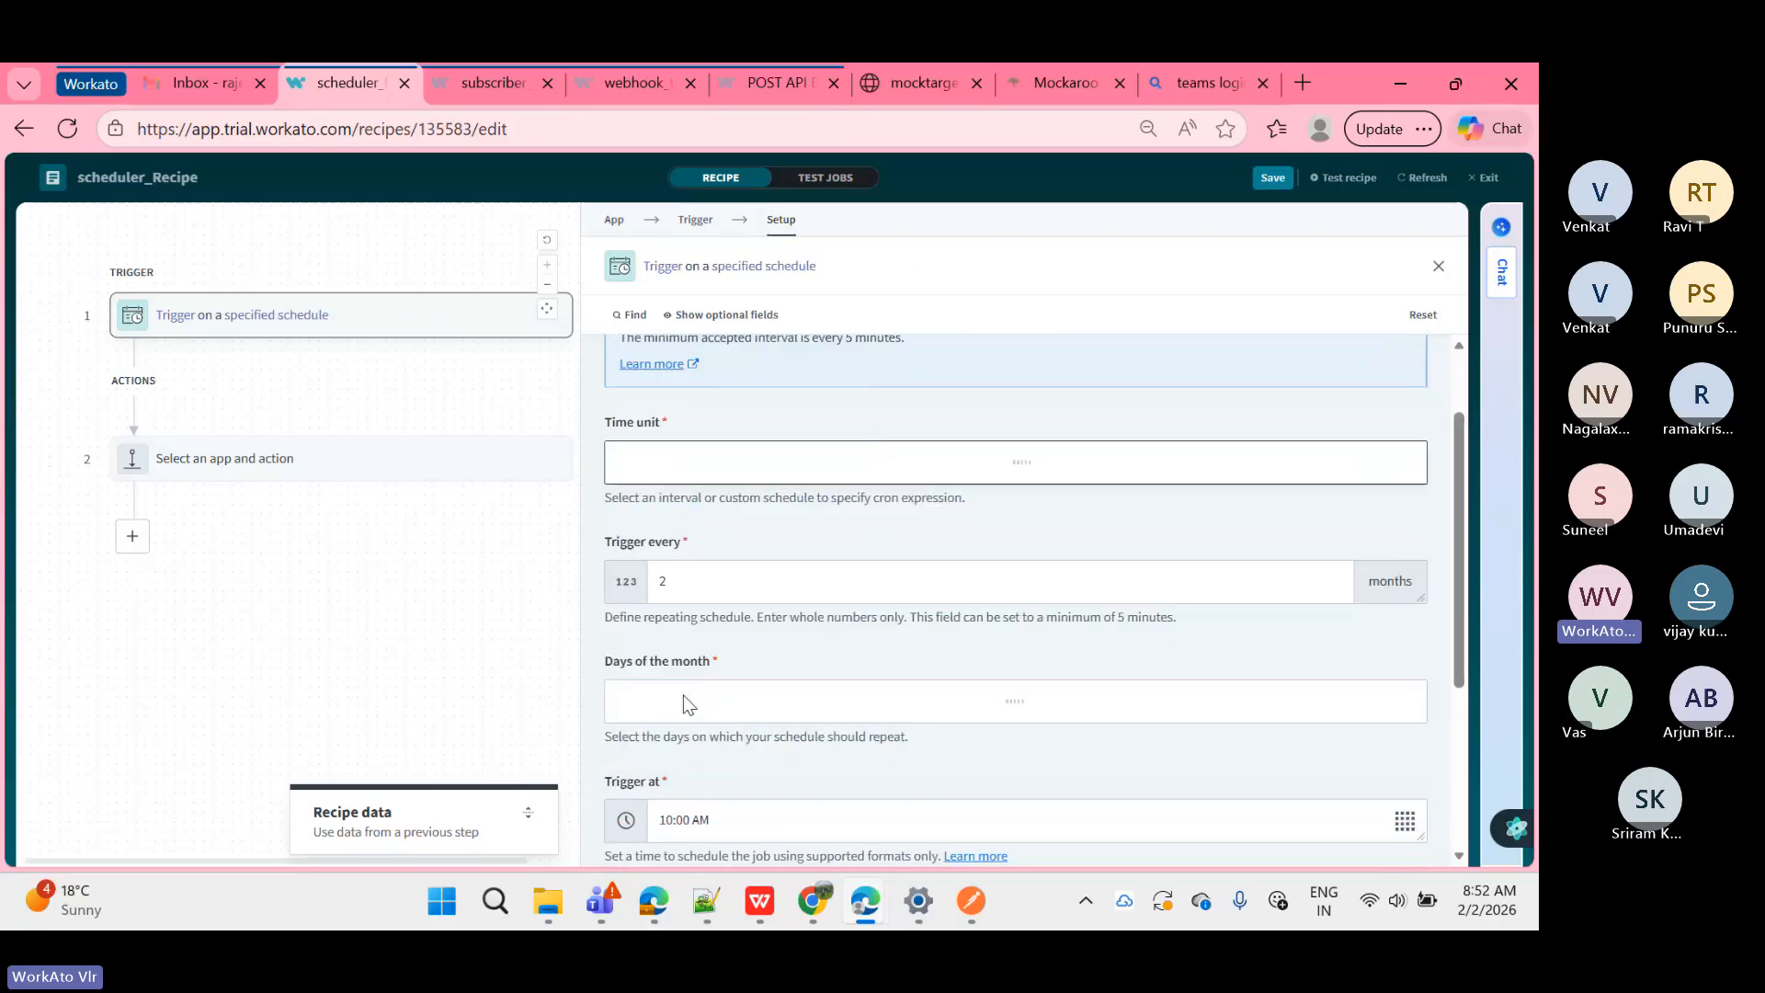
click(726, 555)
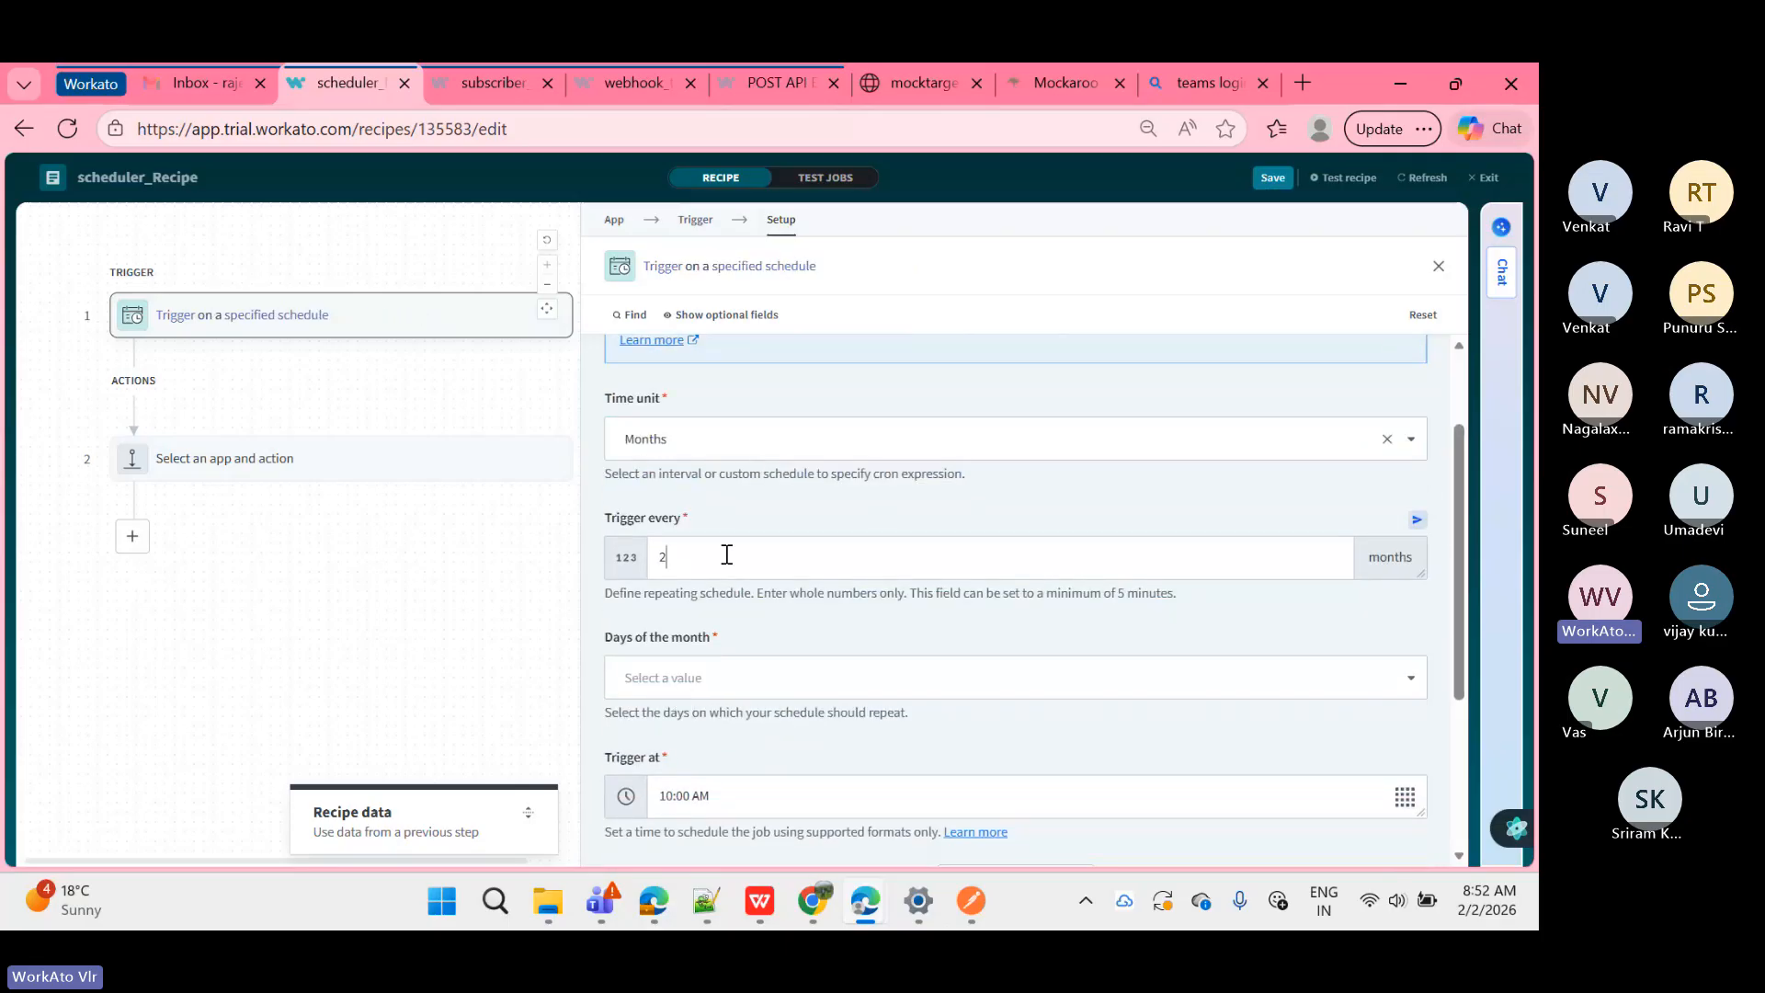
scroll(726, 555, down, 1)
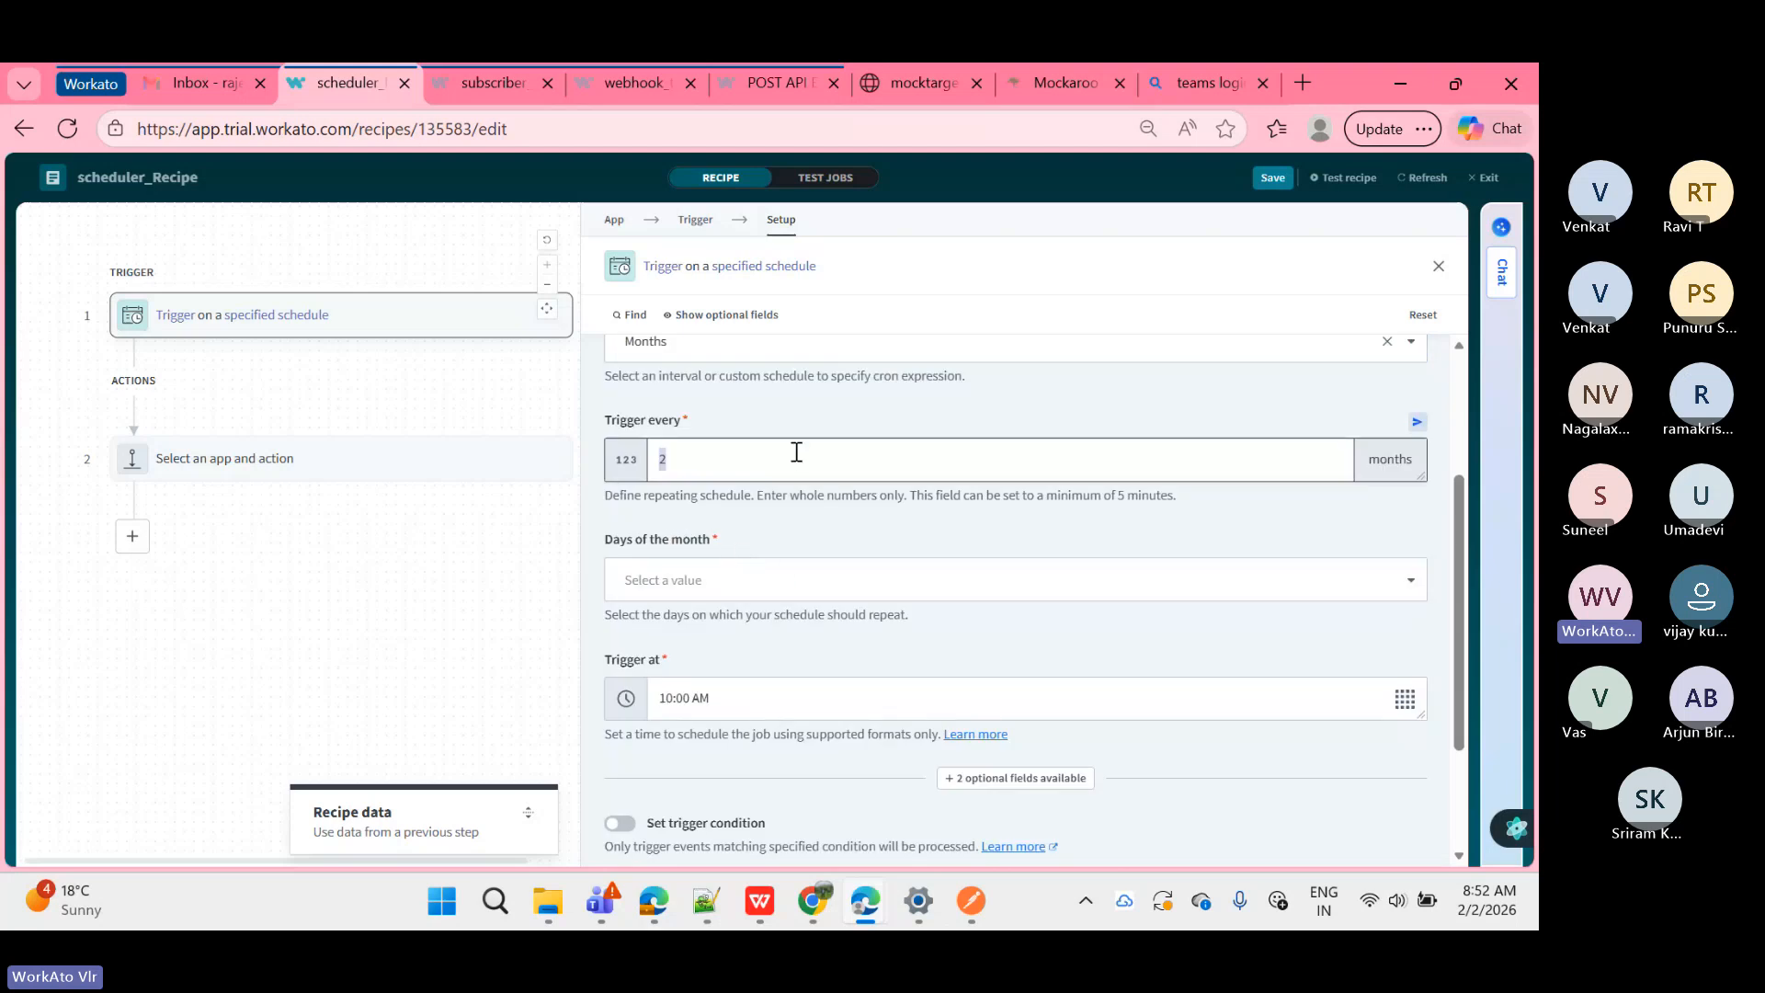
Step: Select days 1 and 3 in Days of the month and confirm with OK
click(793, 579)
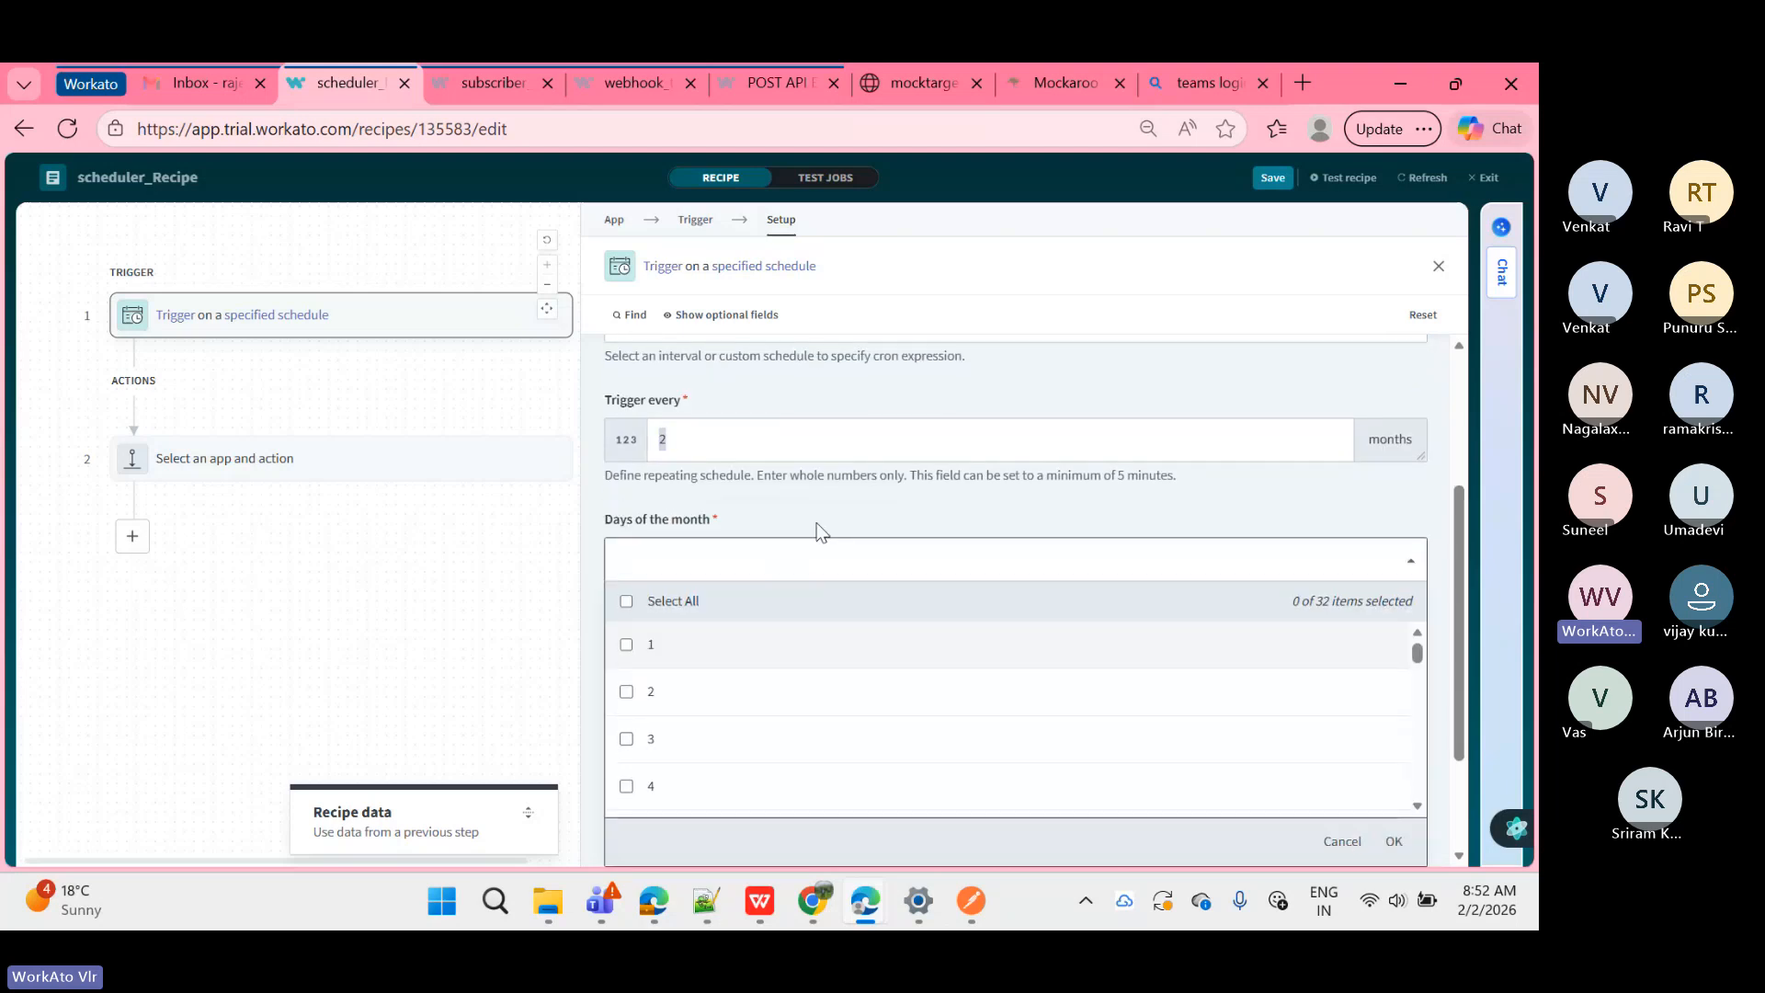
scroll(809, 678, down, 10)
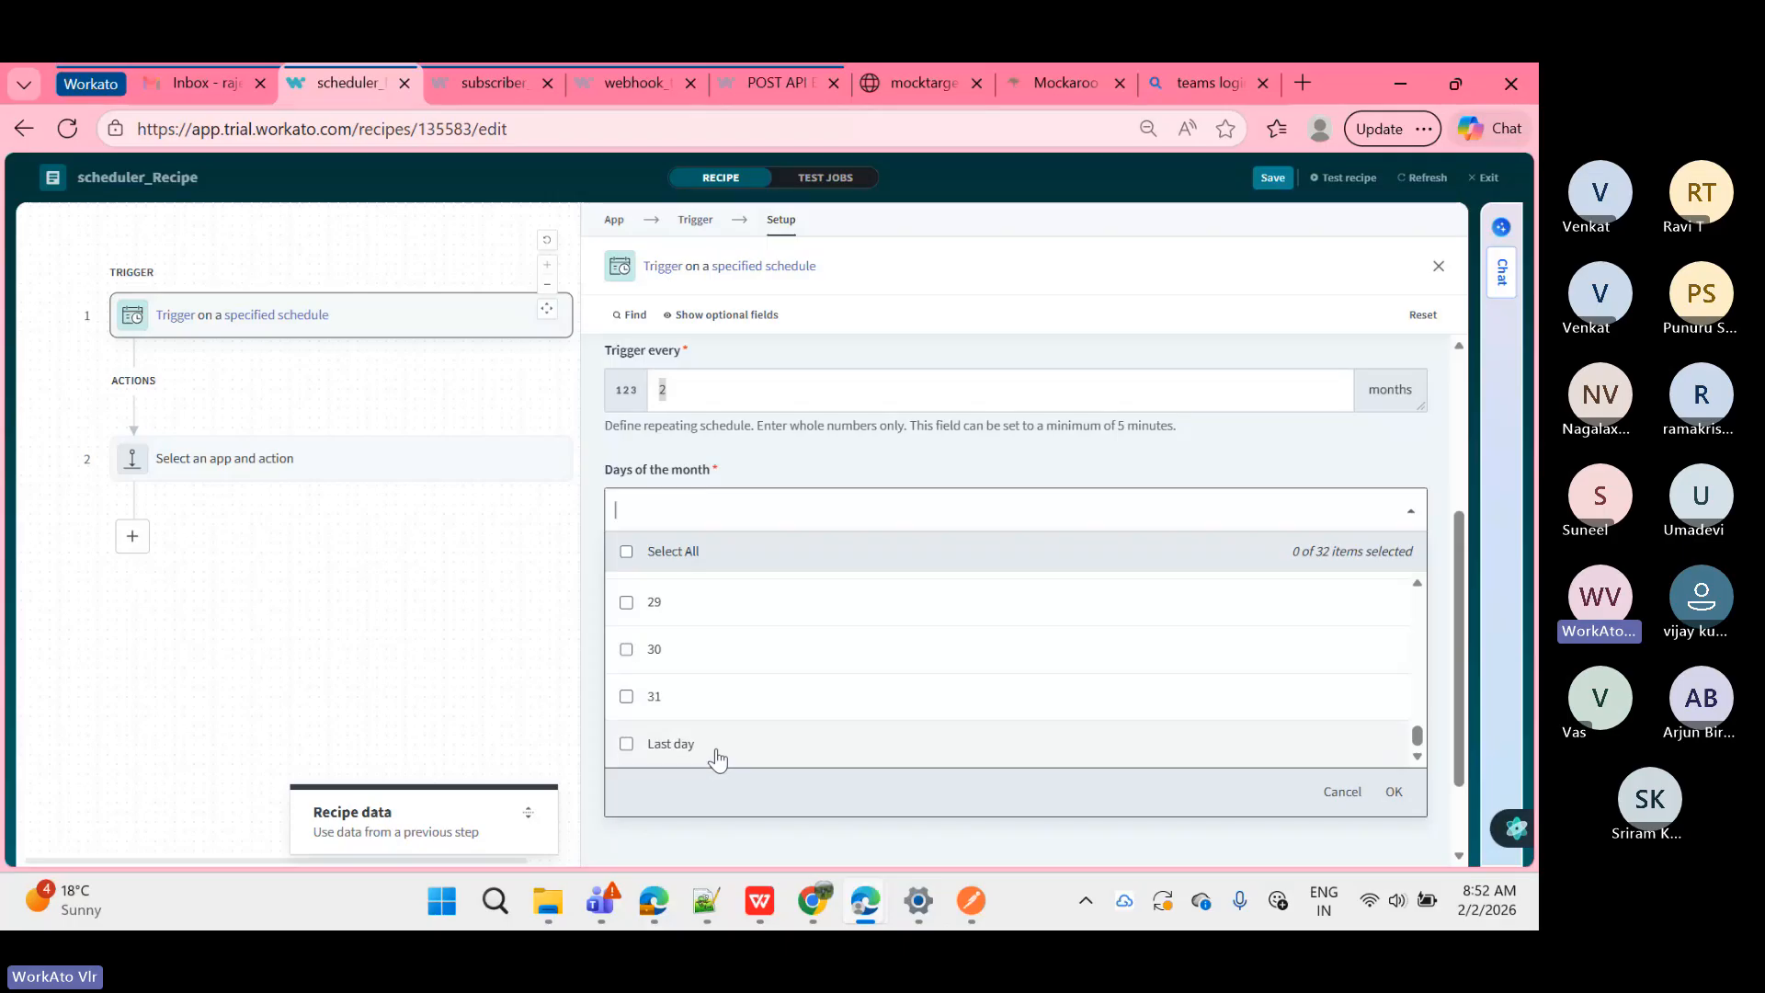
scroll(718, 760, up, 3)
scroll(708, 694, up, 10)
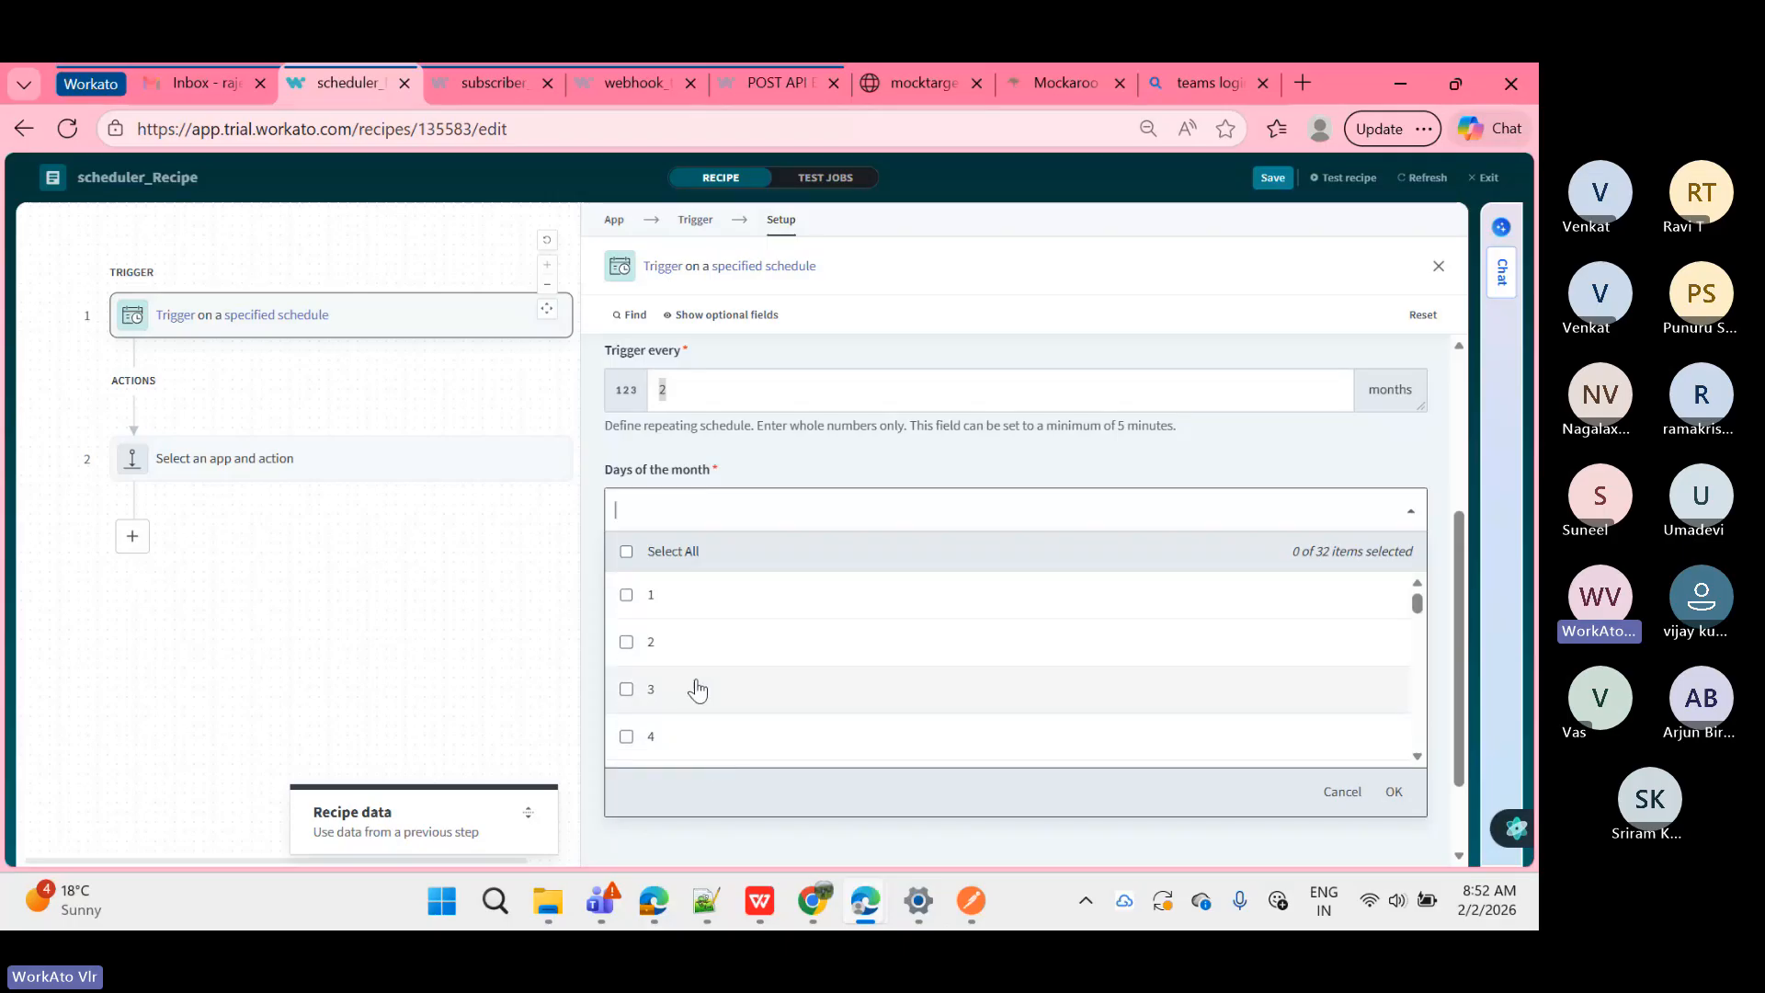
click(649, 598)
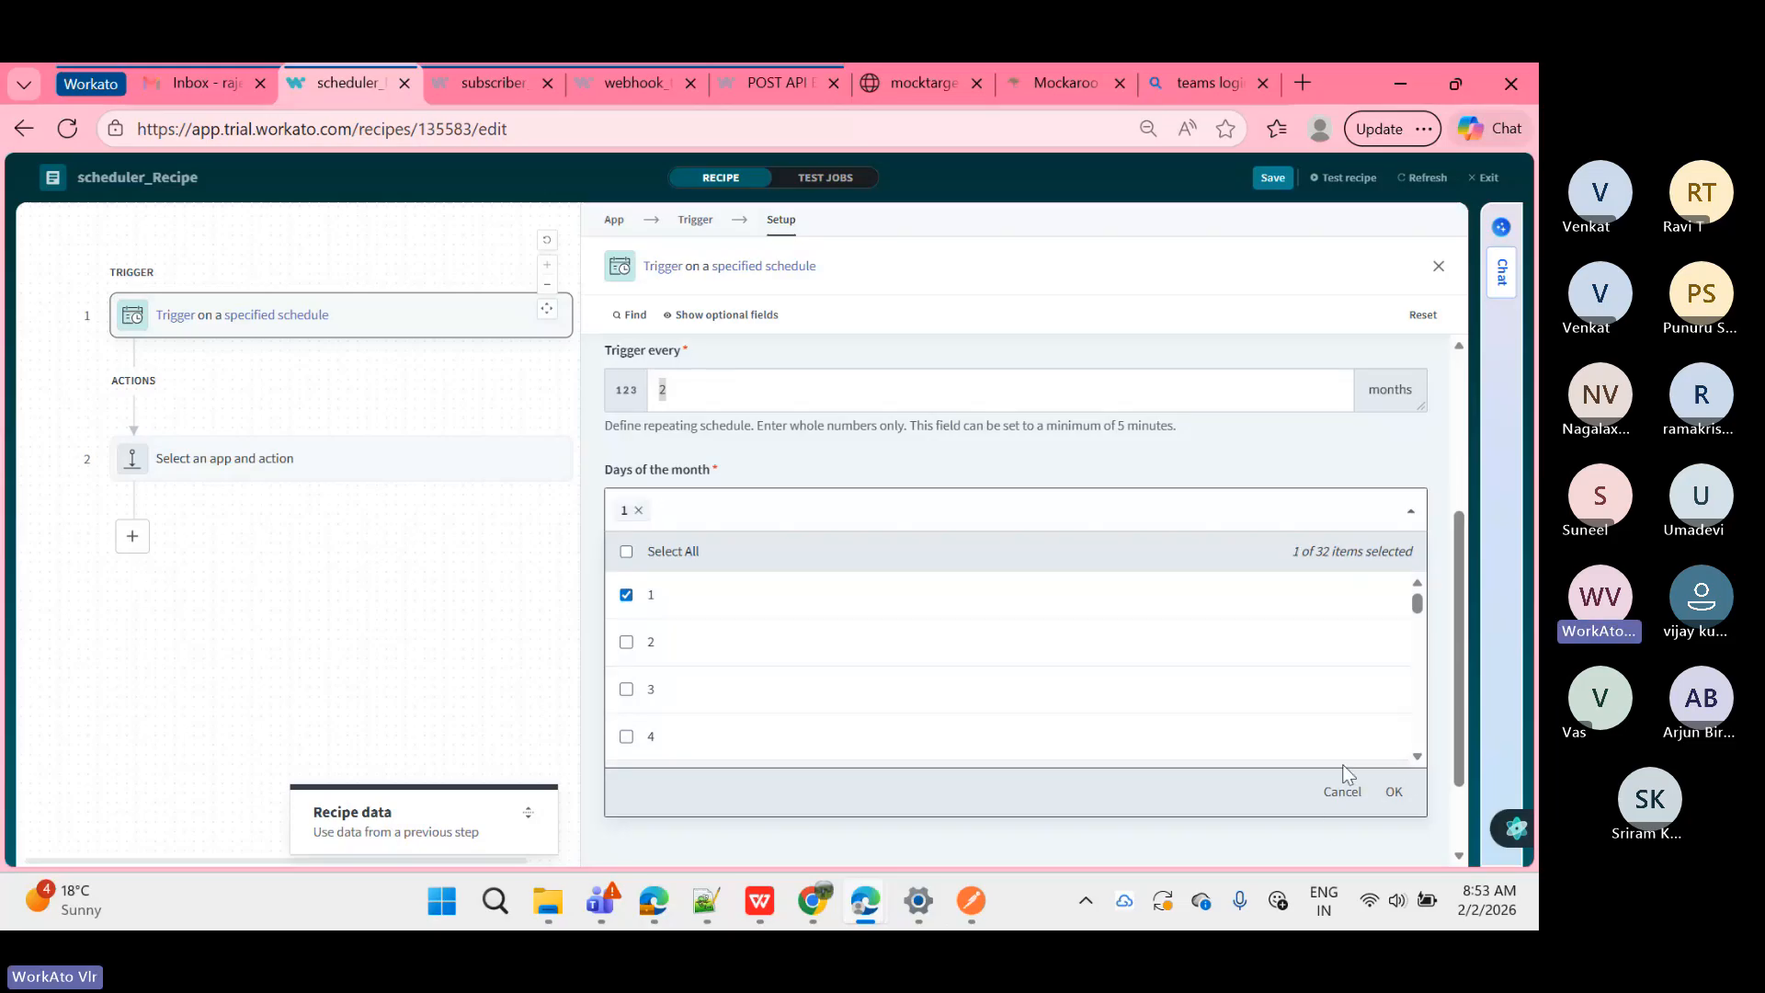
click(627, 691)
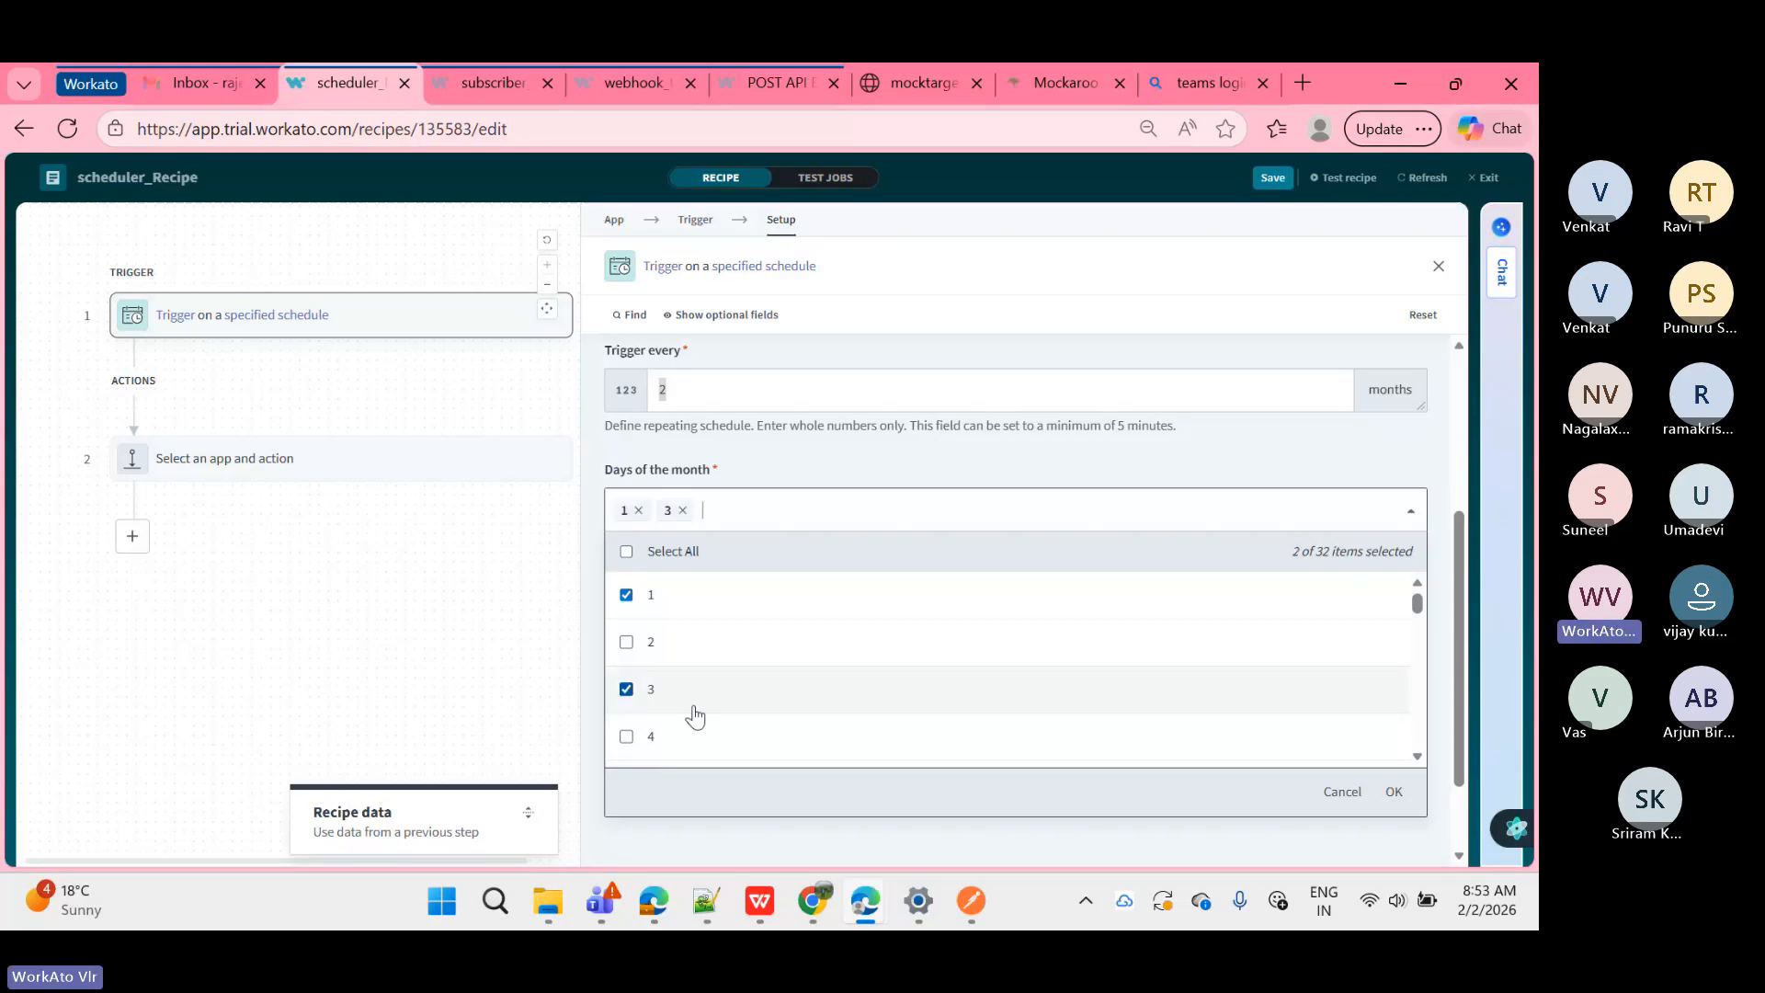
click(1394, 792)
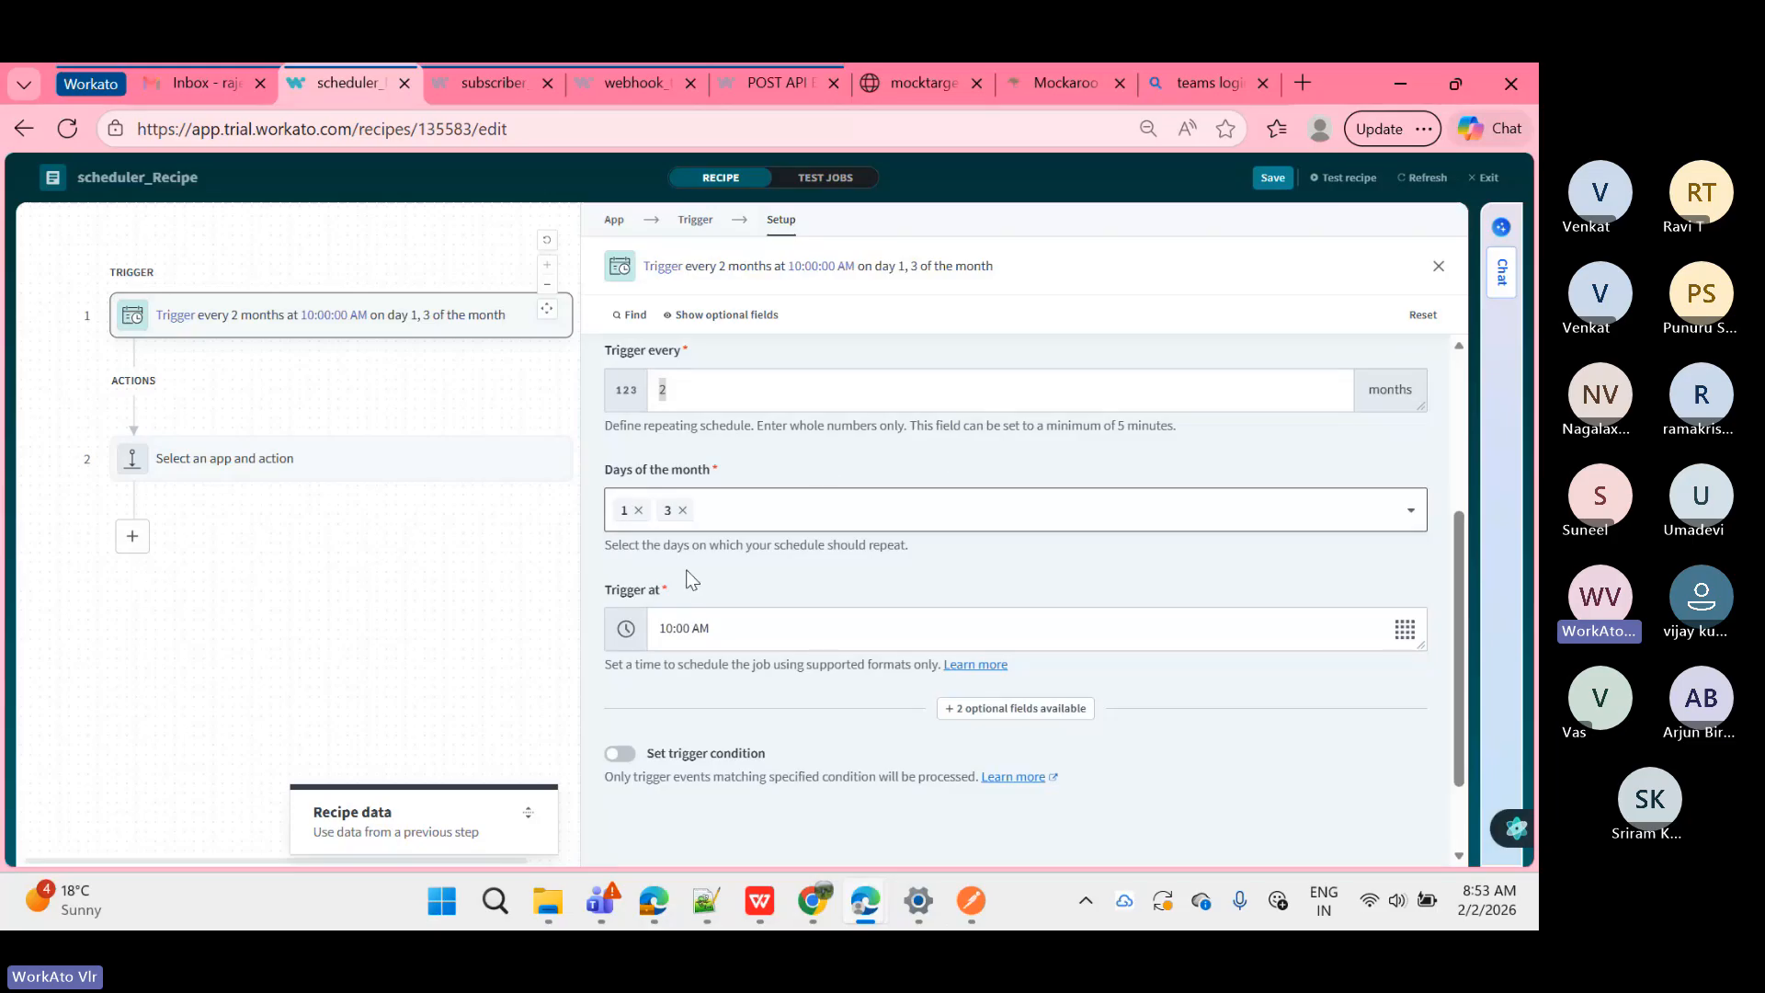
click(768, 630)
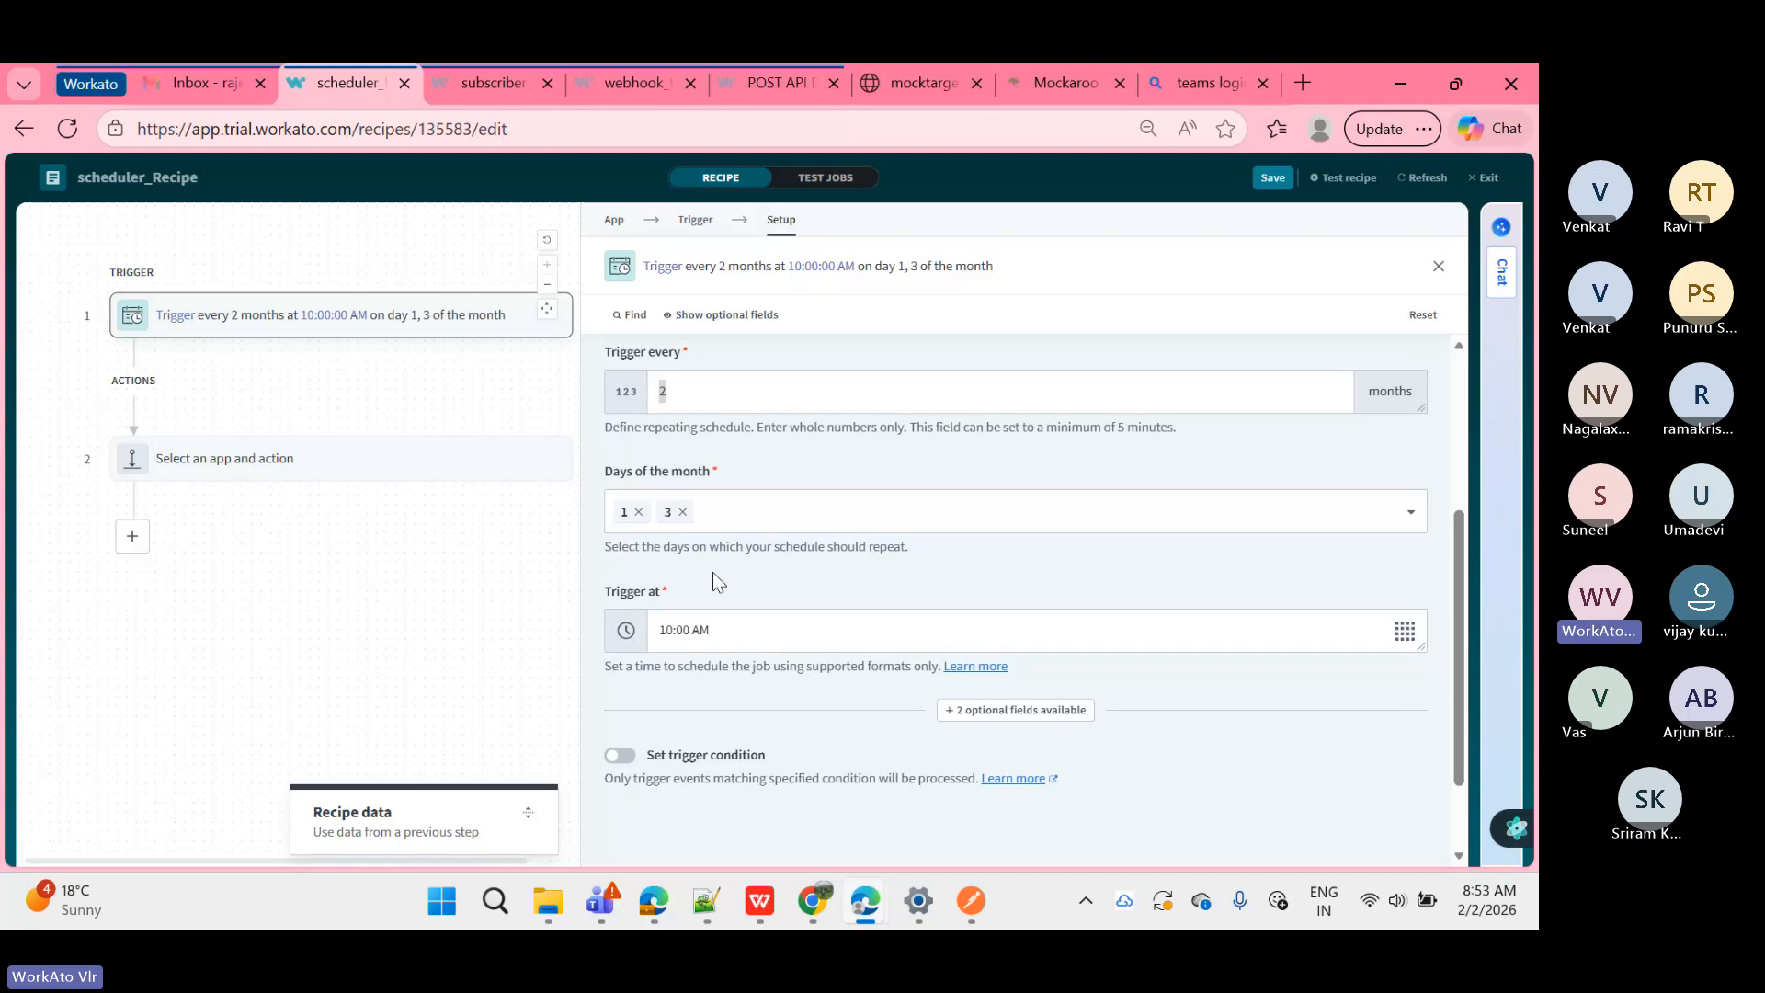
scroll(714, 588, up, 3)
Step: Switch the Time unit from Months to Minutes and replace the interval 2 with 5
click(709, 655)
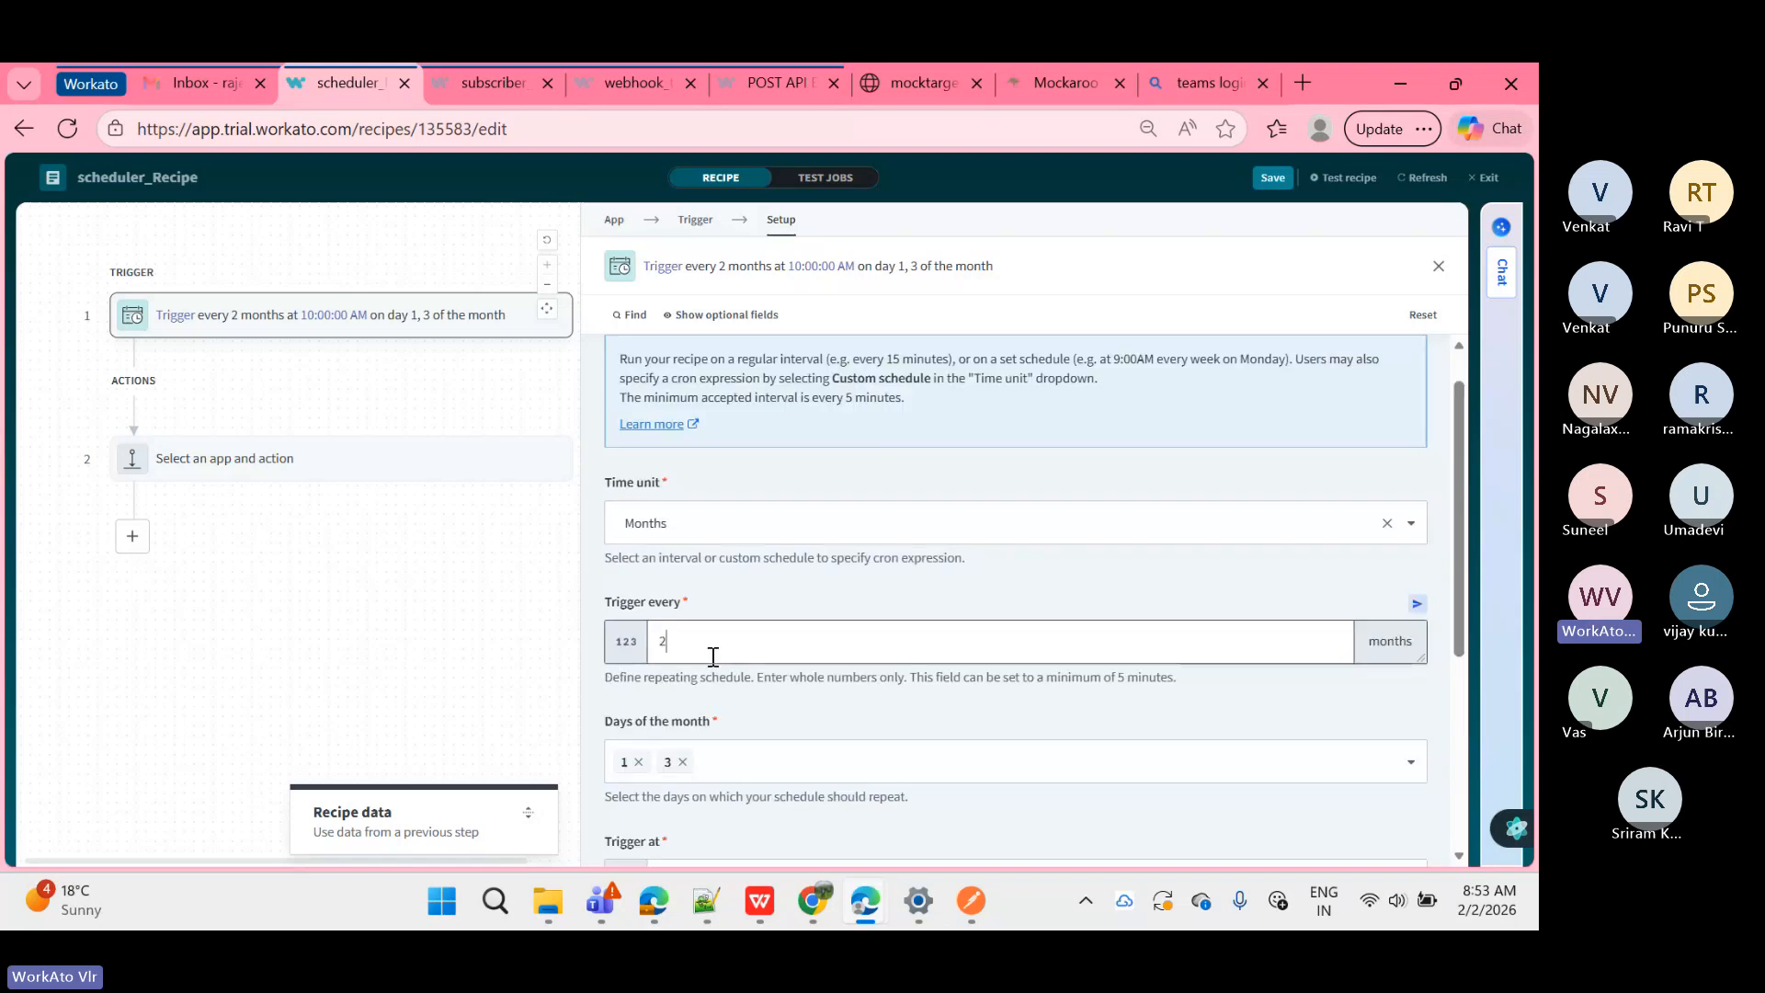
click(716, 520)
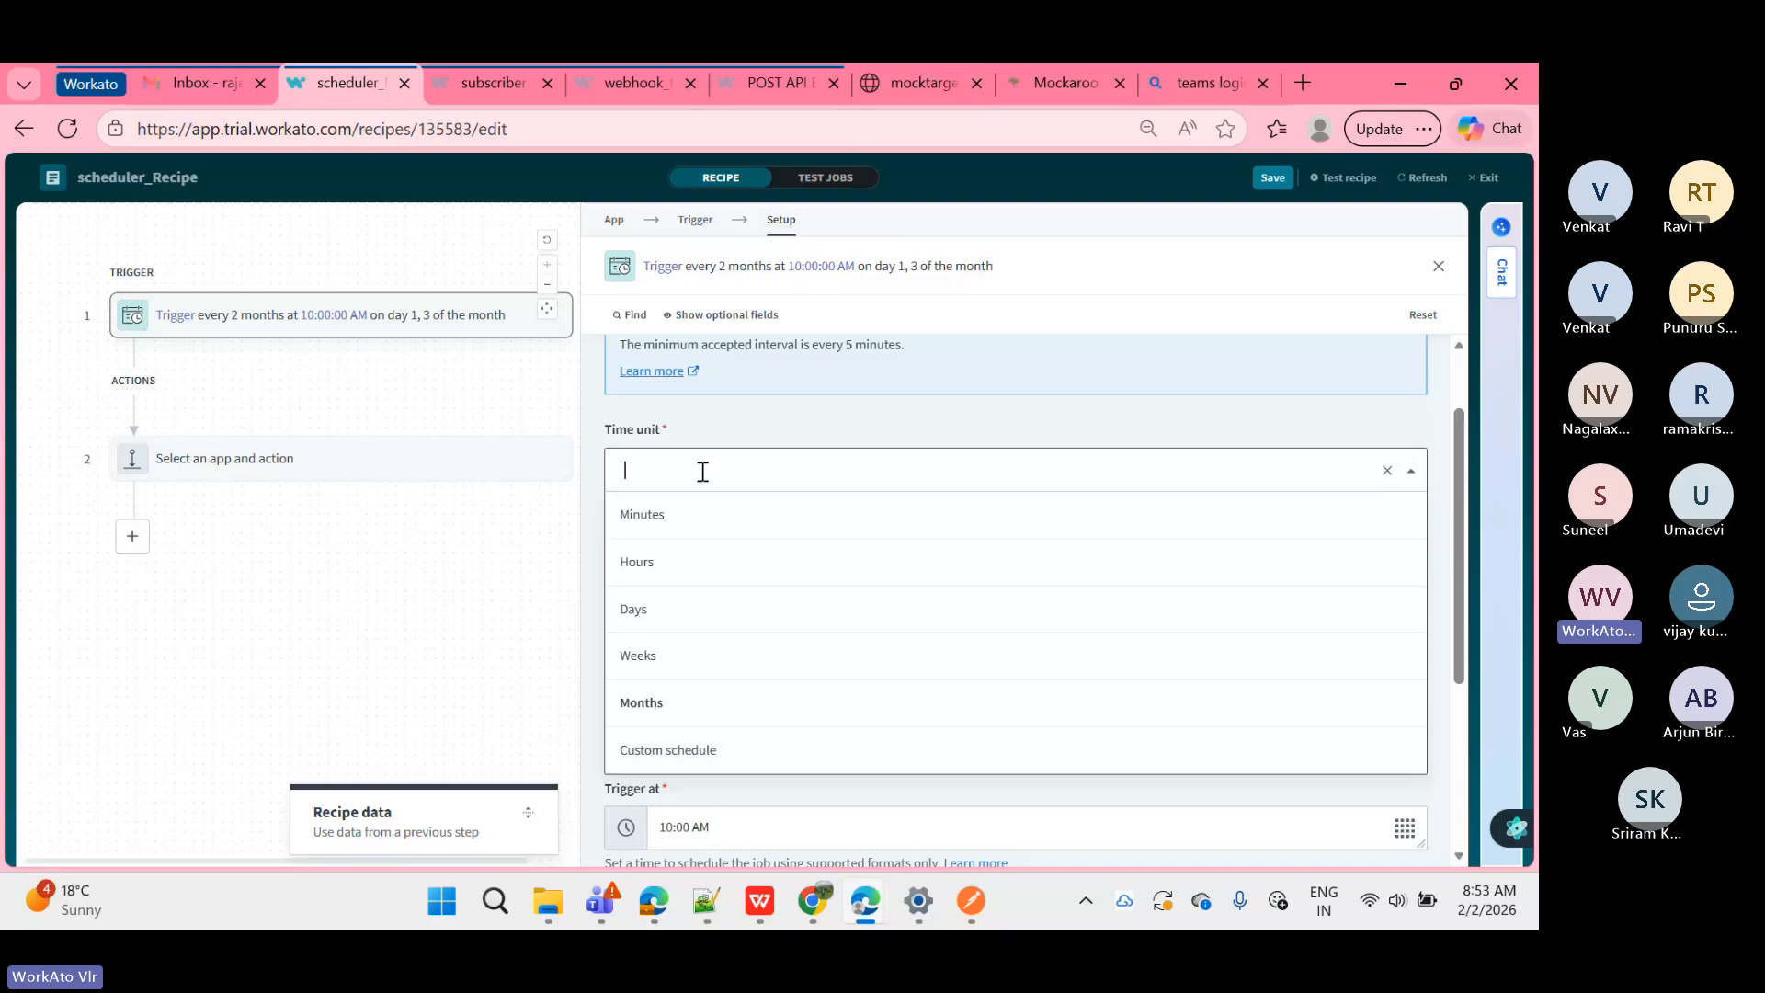
click(669, 429)
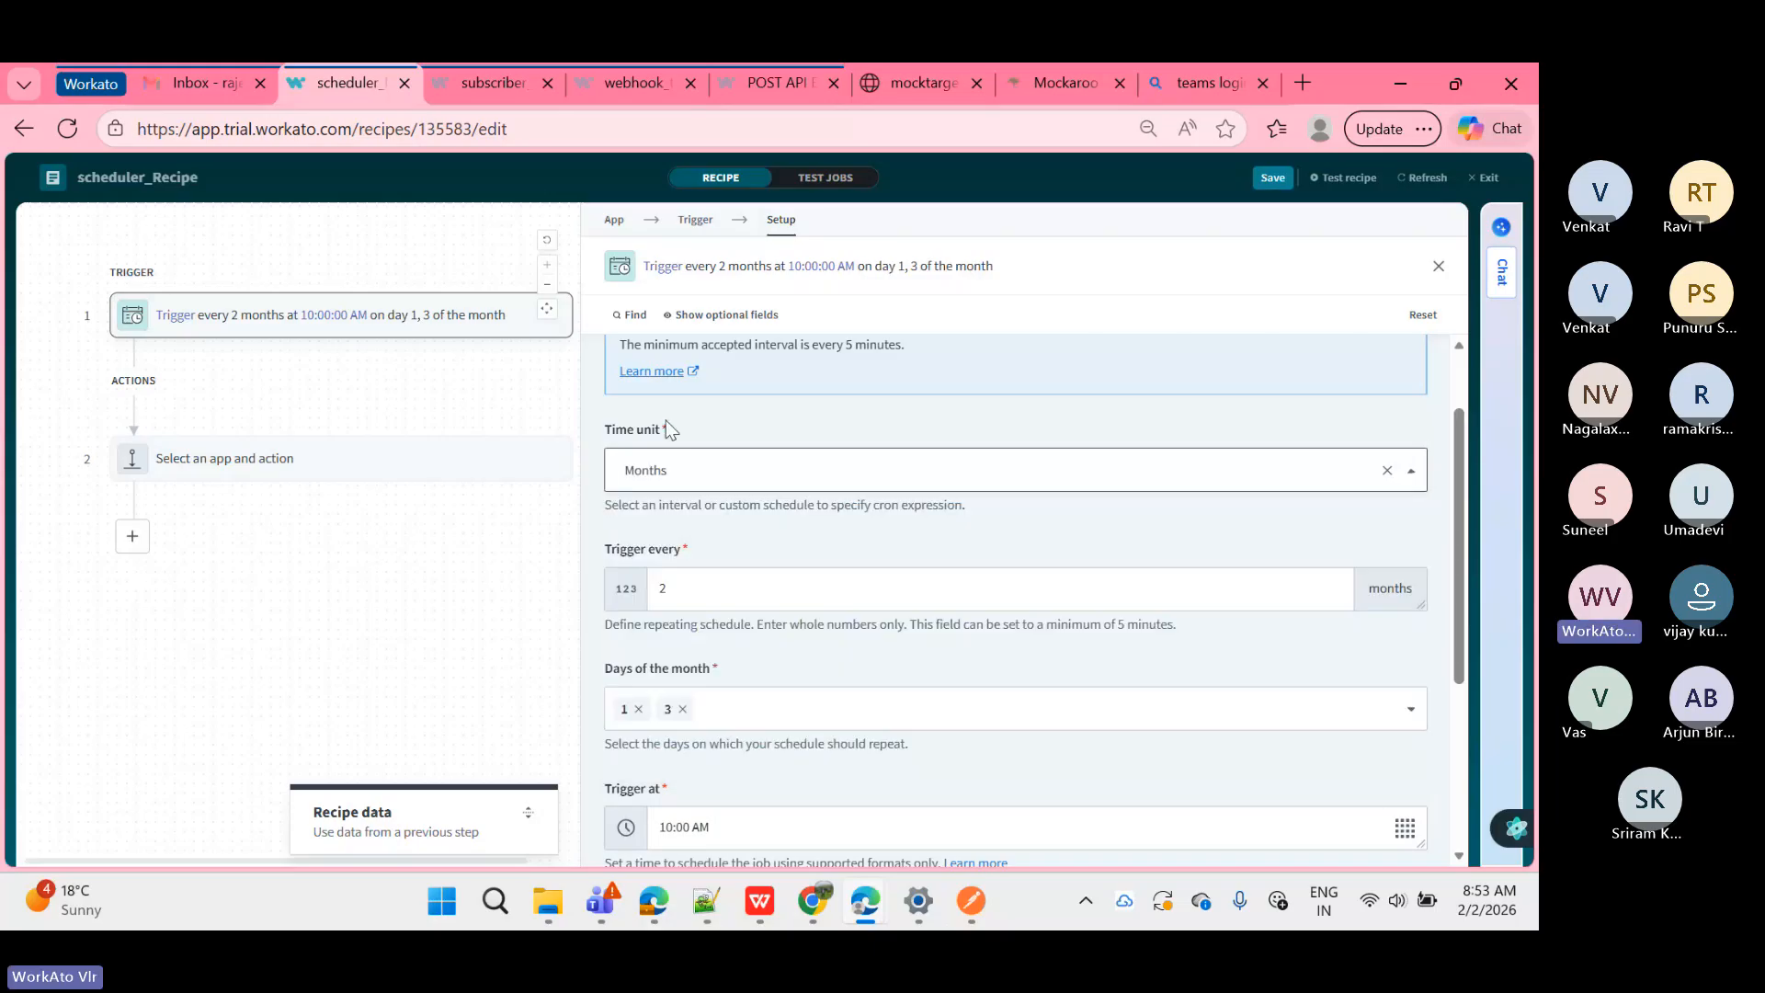
click(698, 472)
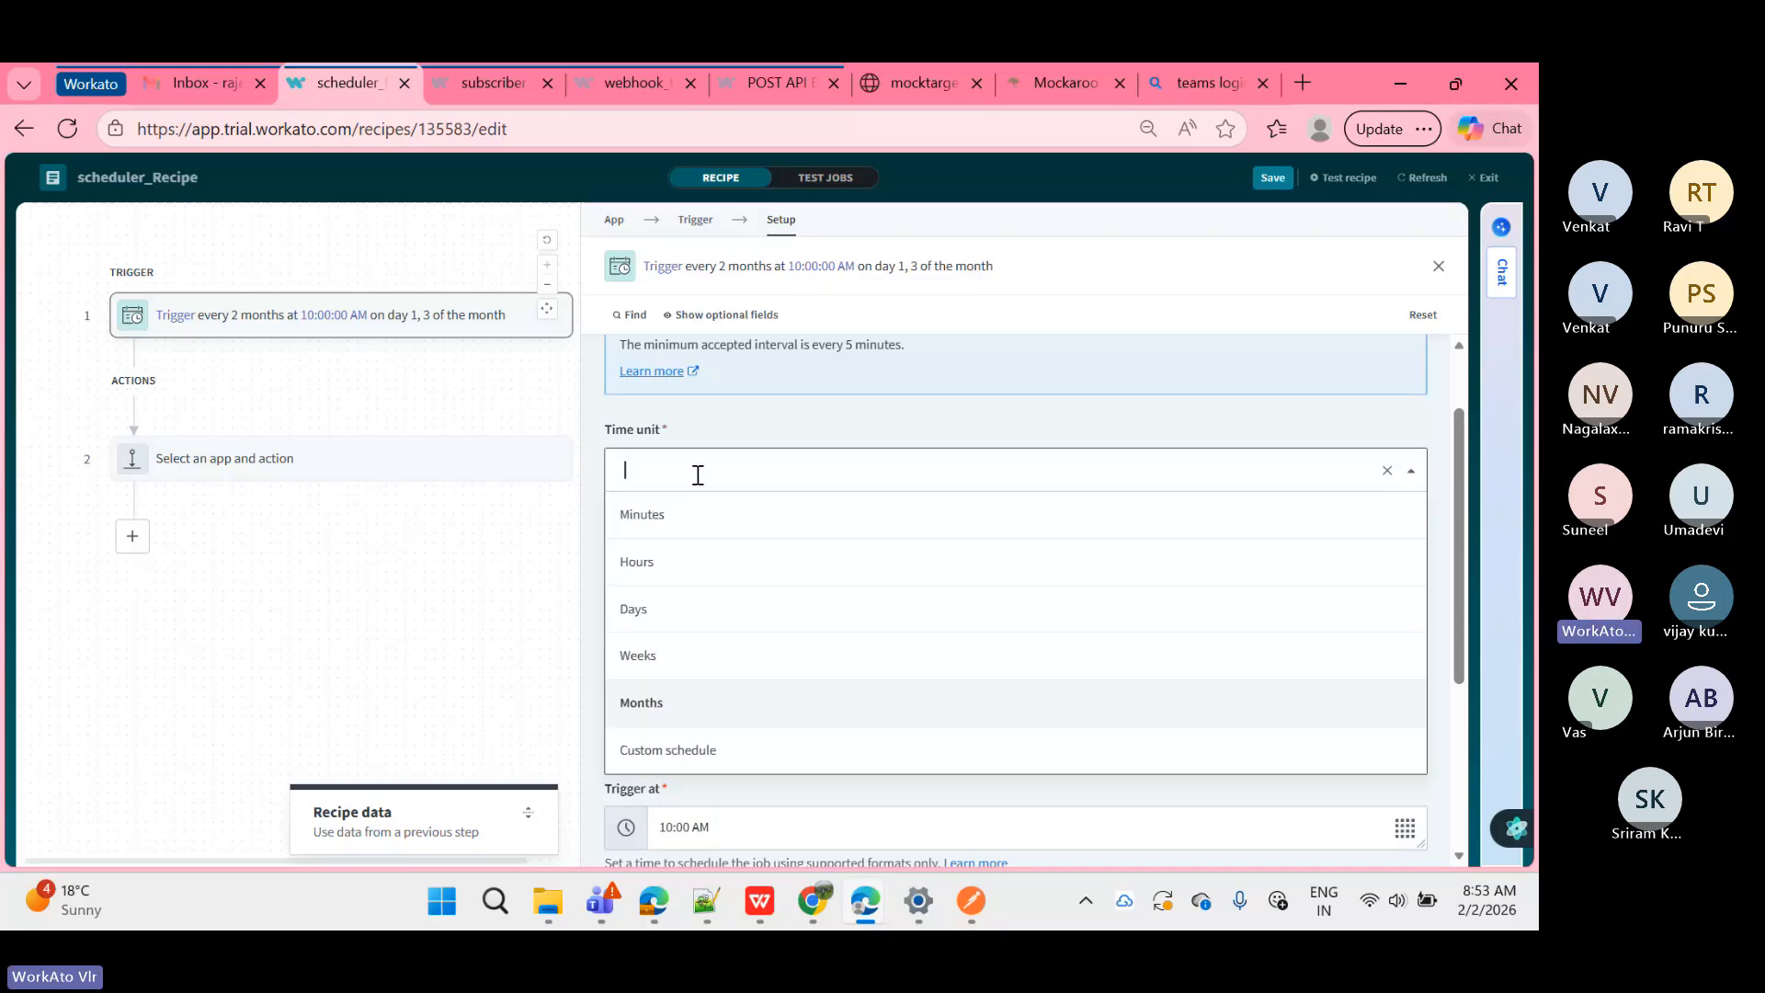
click(680, 511)
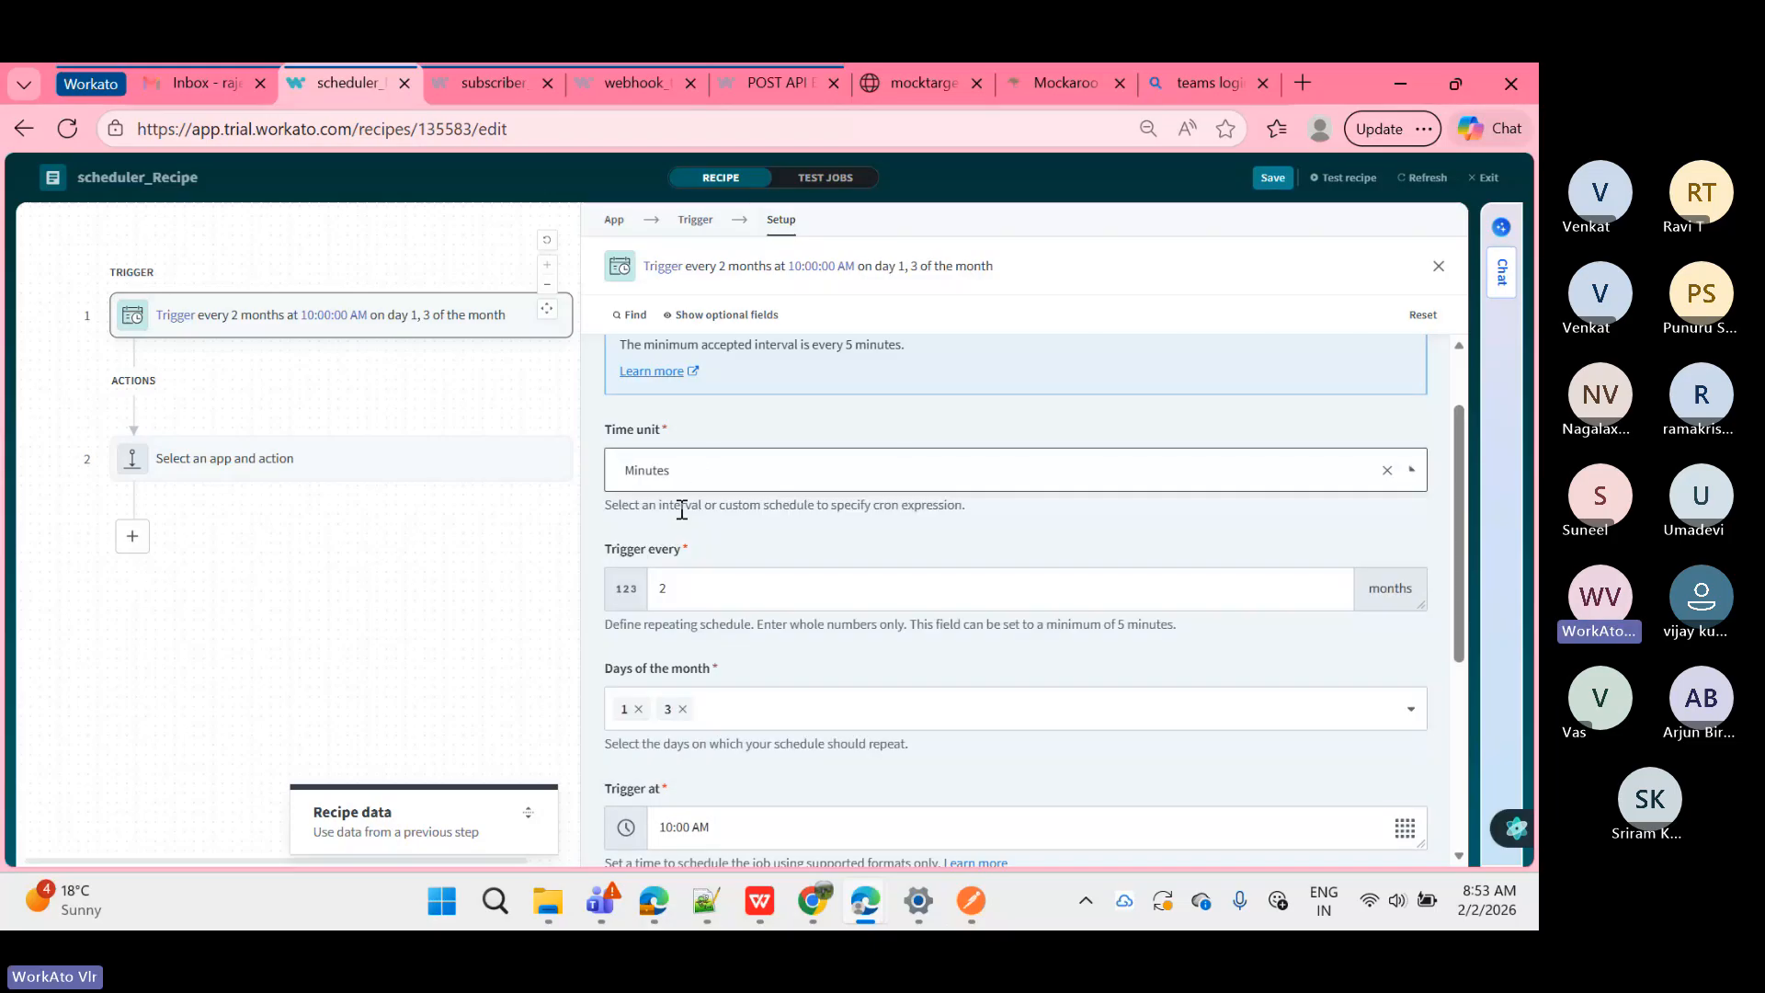
double_click(710, 587)
key(BackSpace)
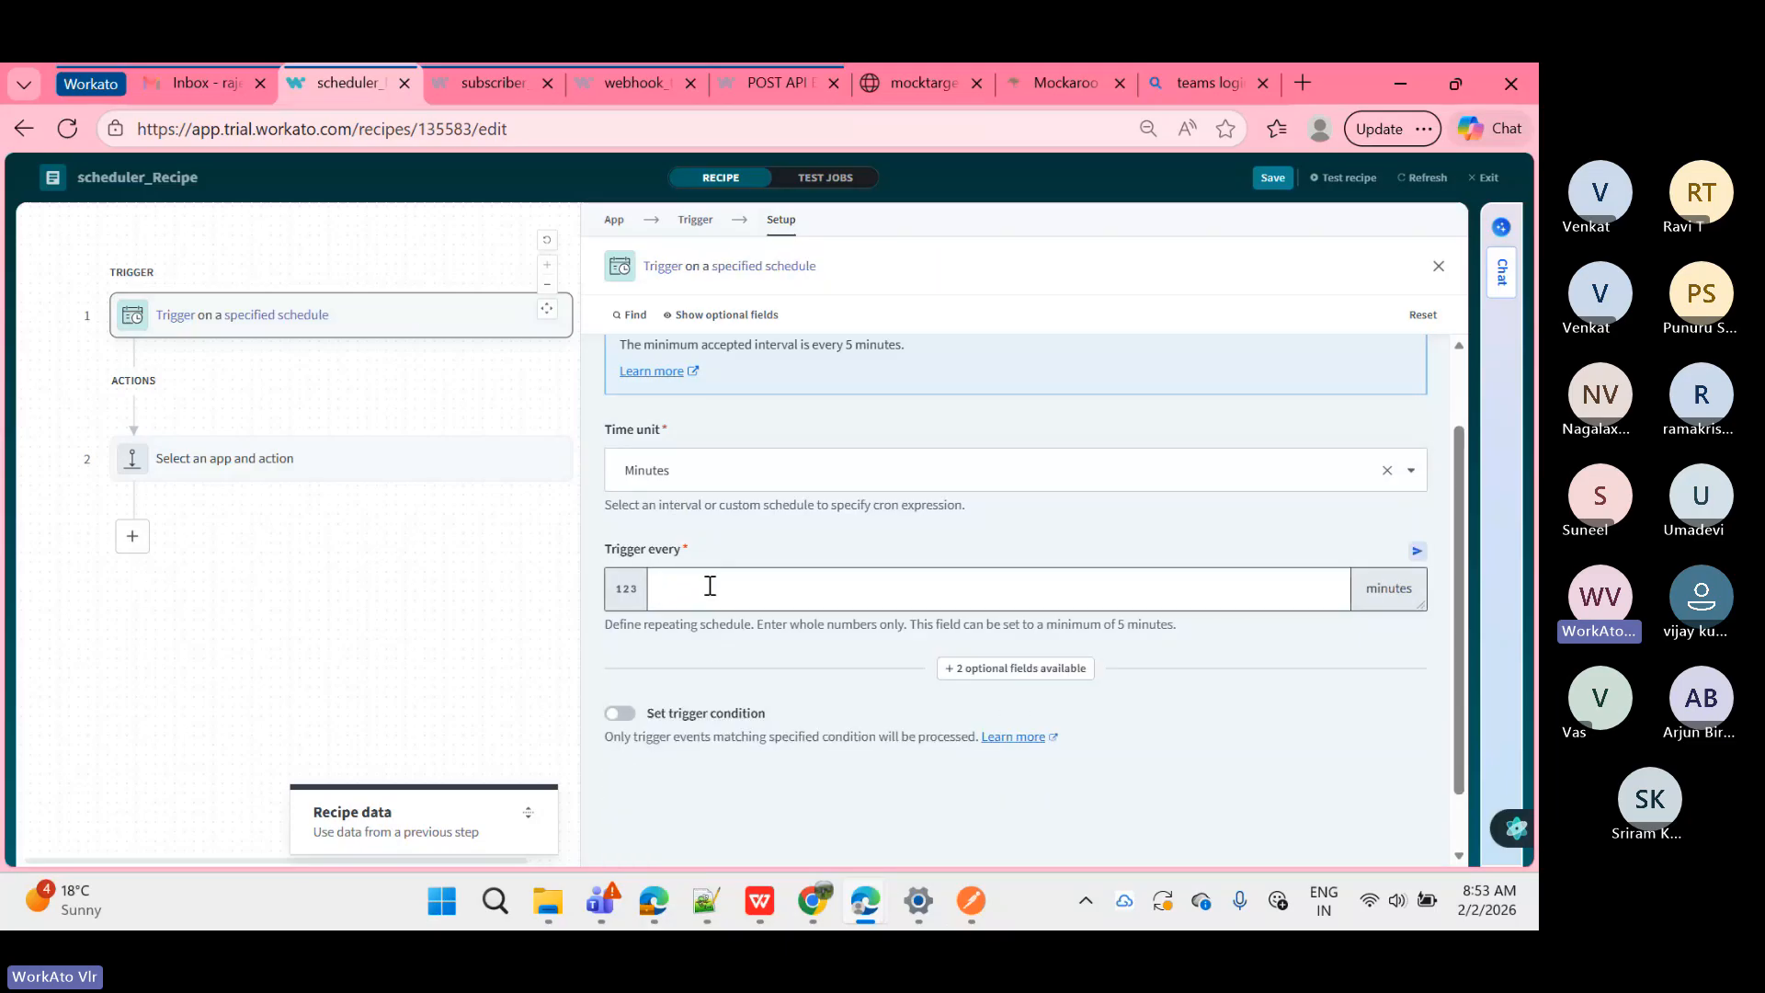
text(5)
Step: Highlight the note about the 5-minute minimum interval, then clear the highlight
drag(608, 624, 1257, 634)
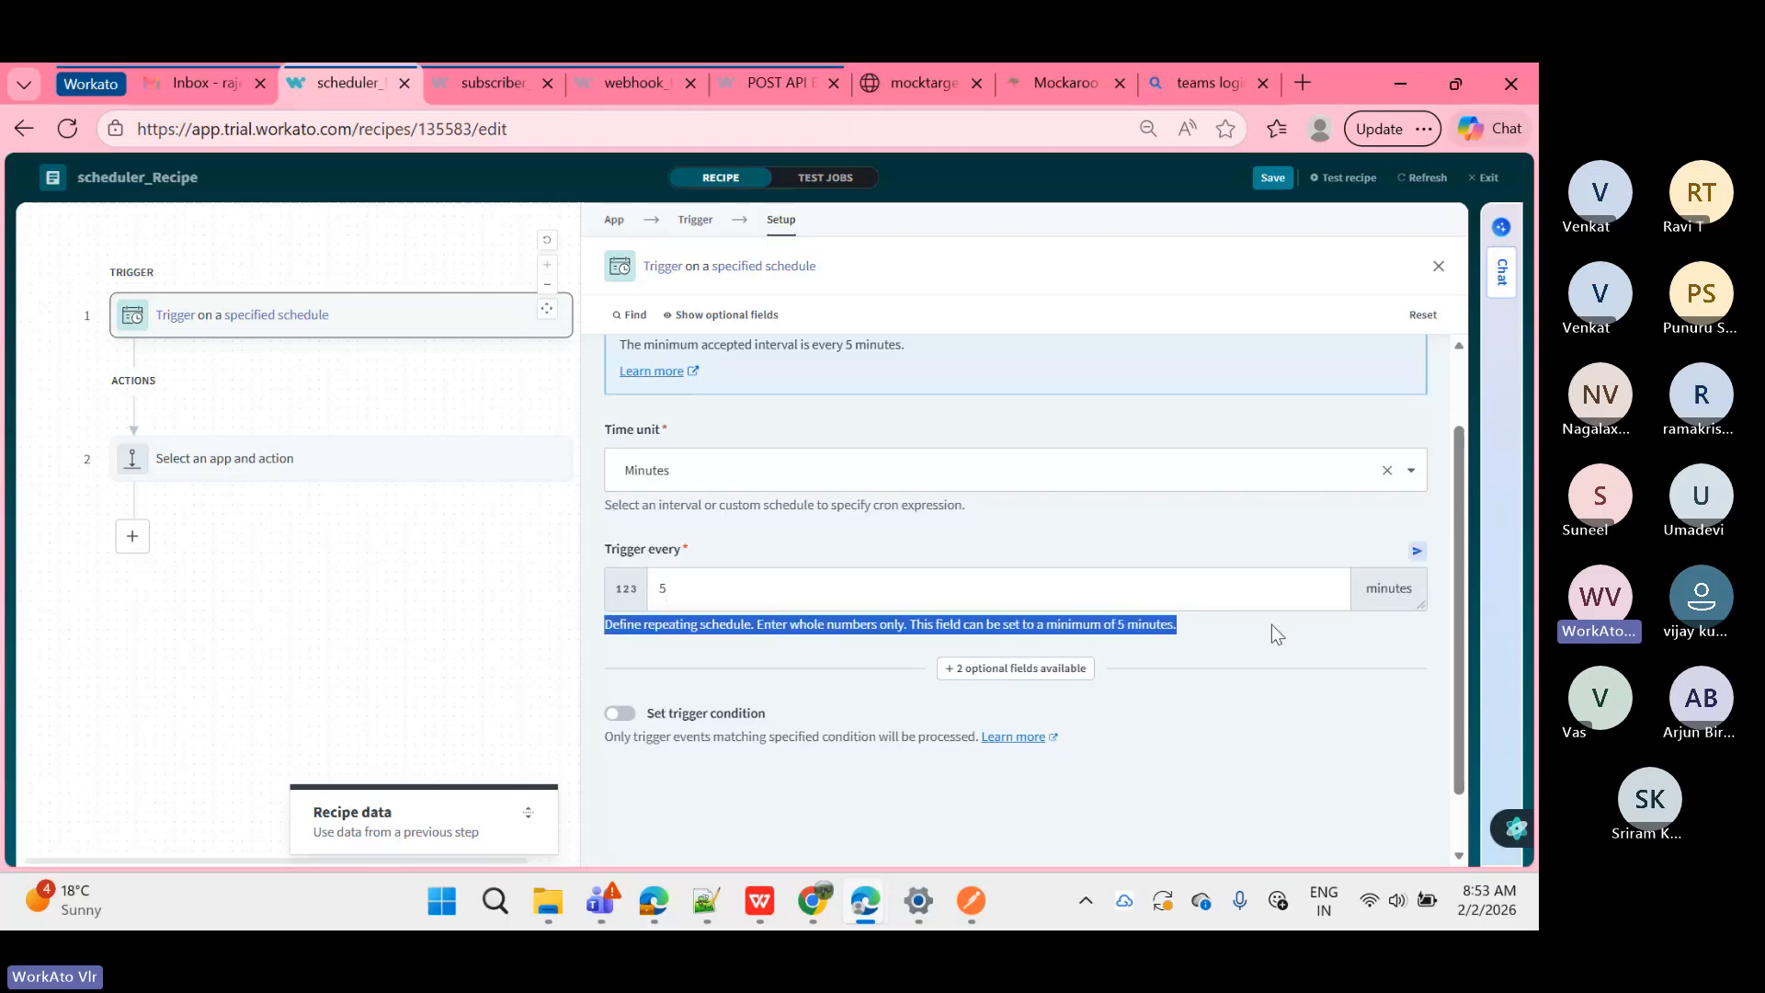
click(1272, 626)
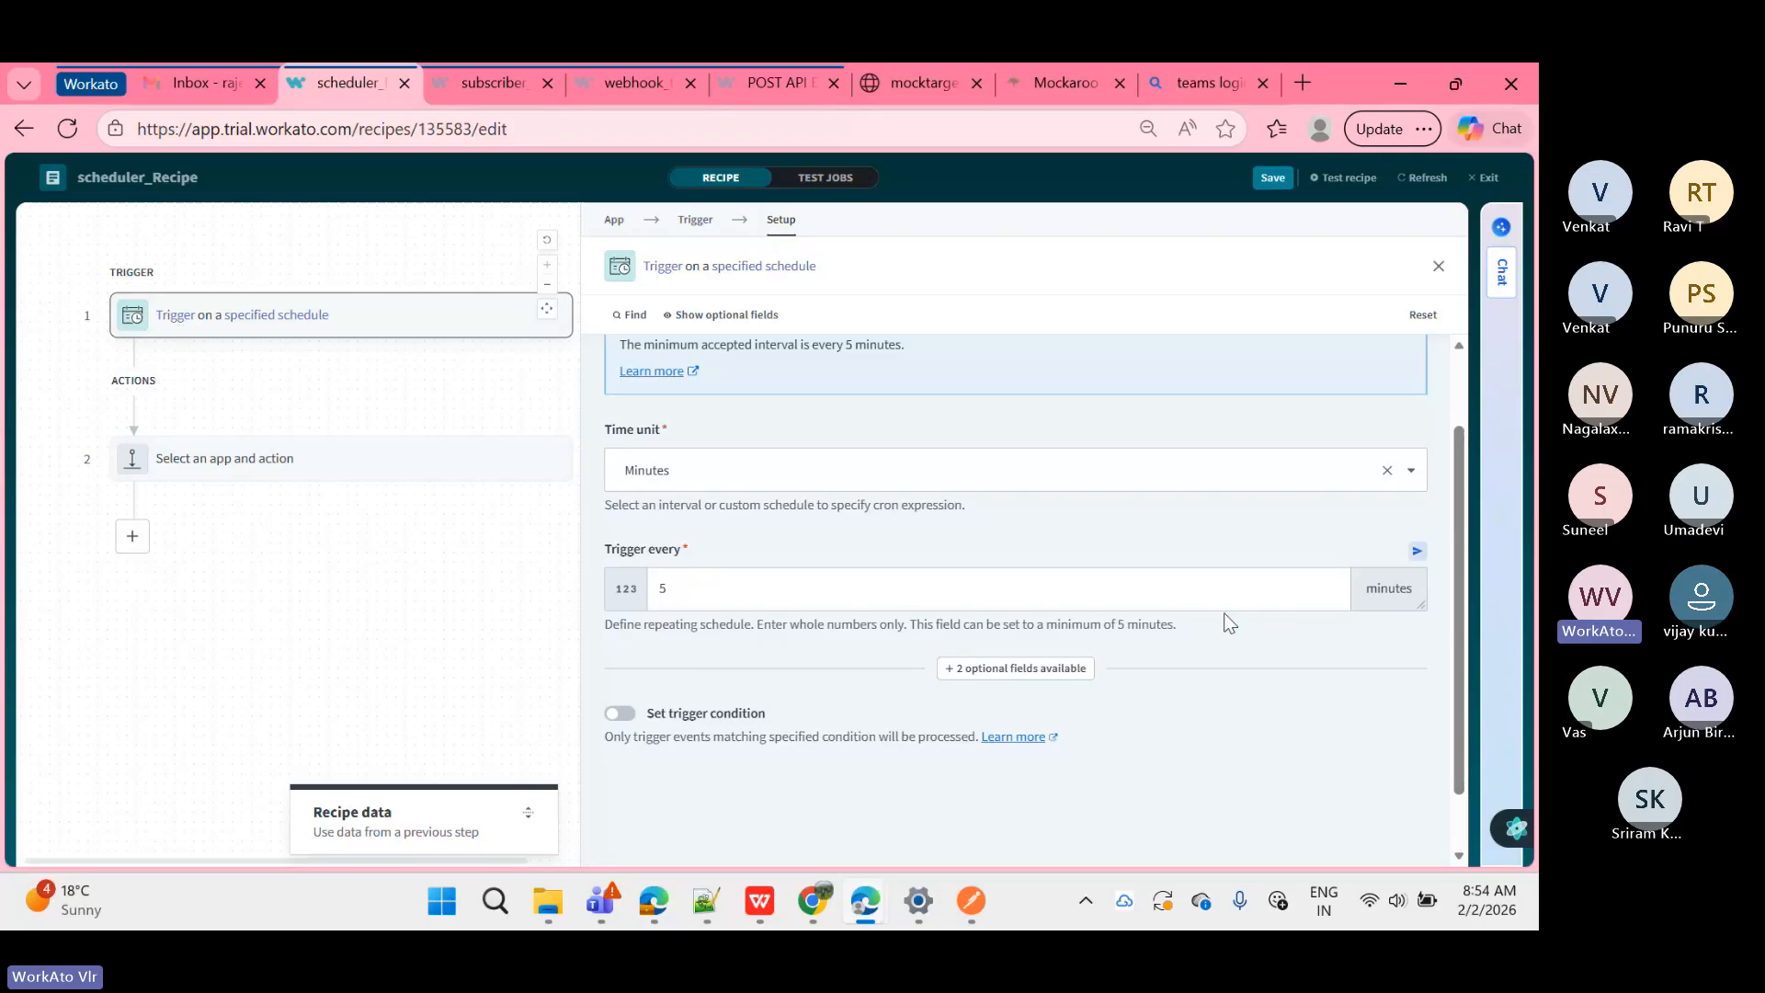
scroll(958, 511, up, 1)
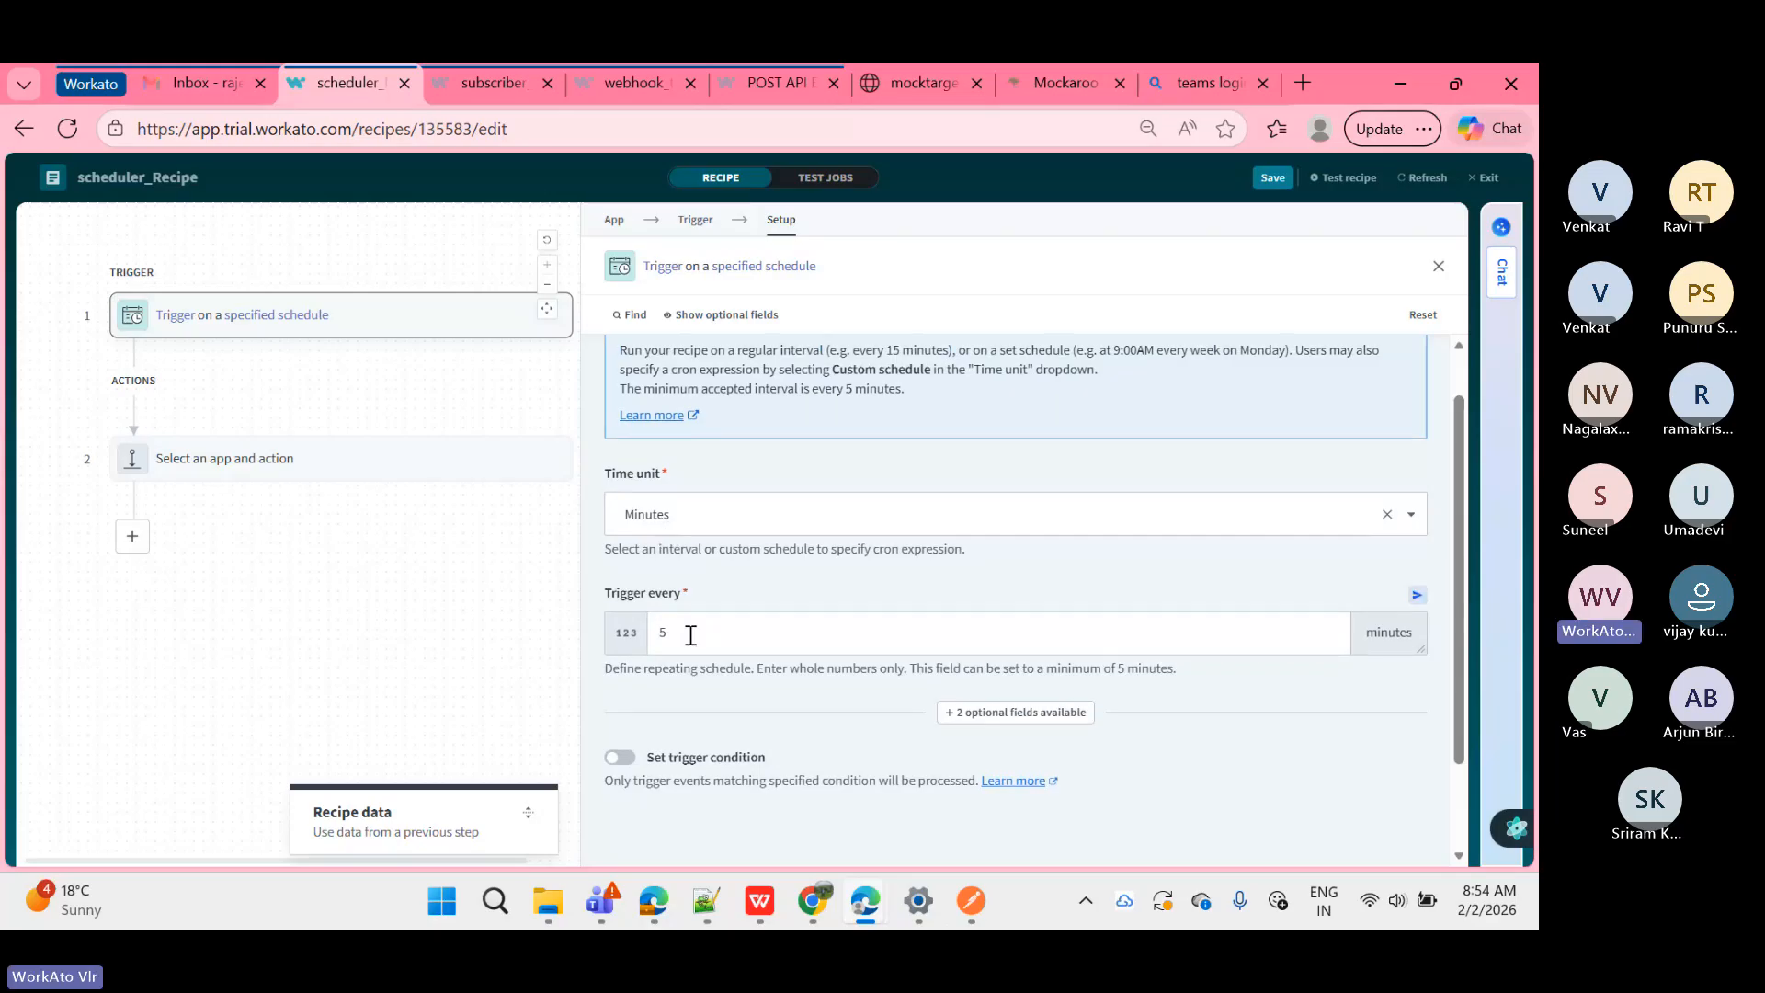
scroll(691, 635, down, 1)
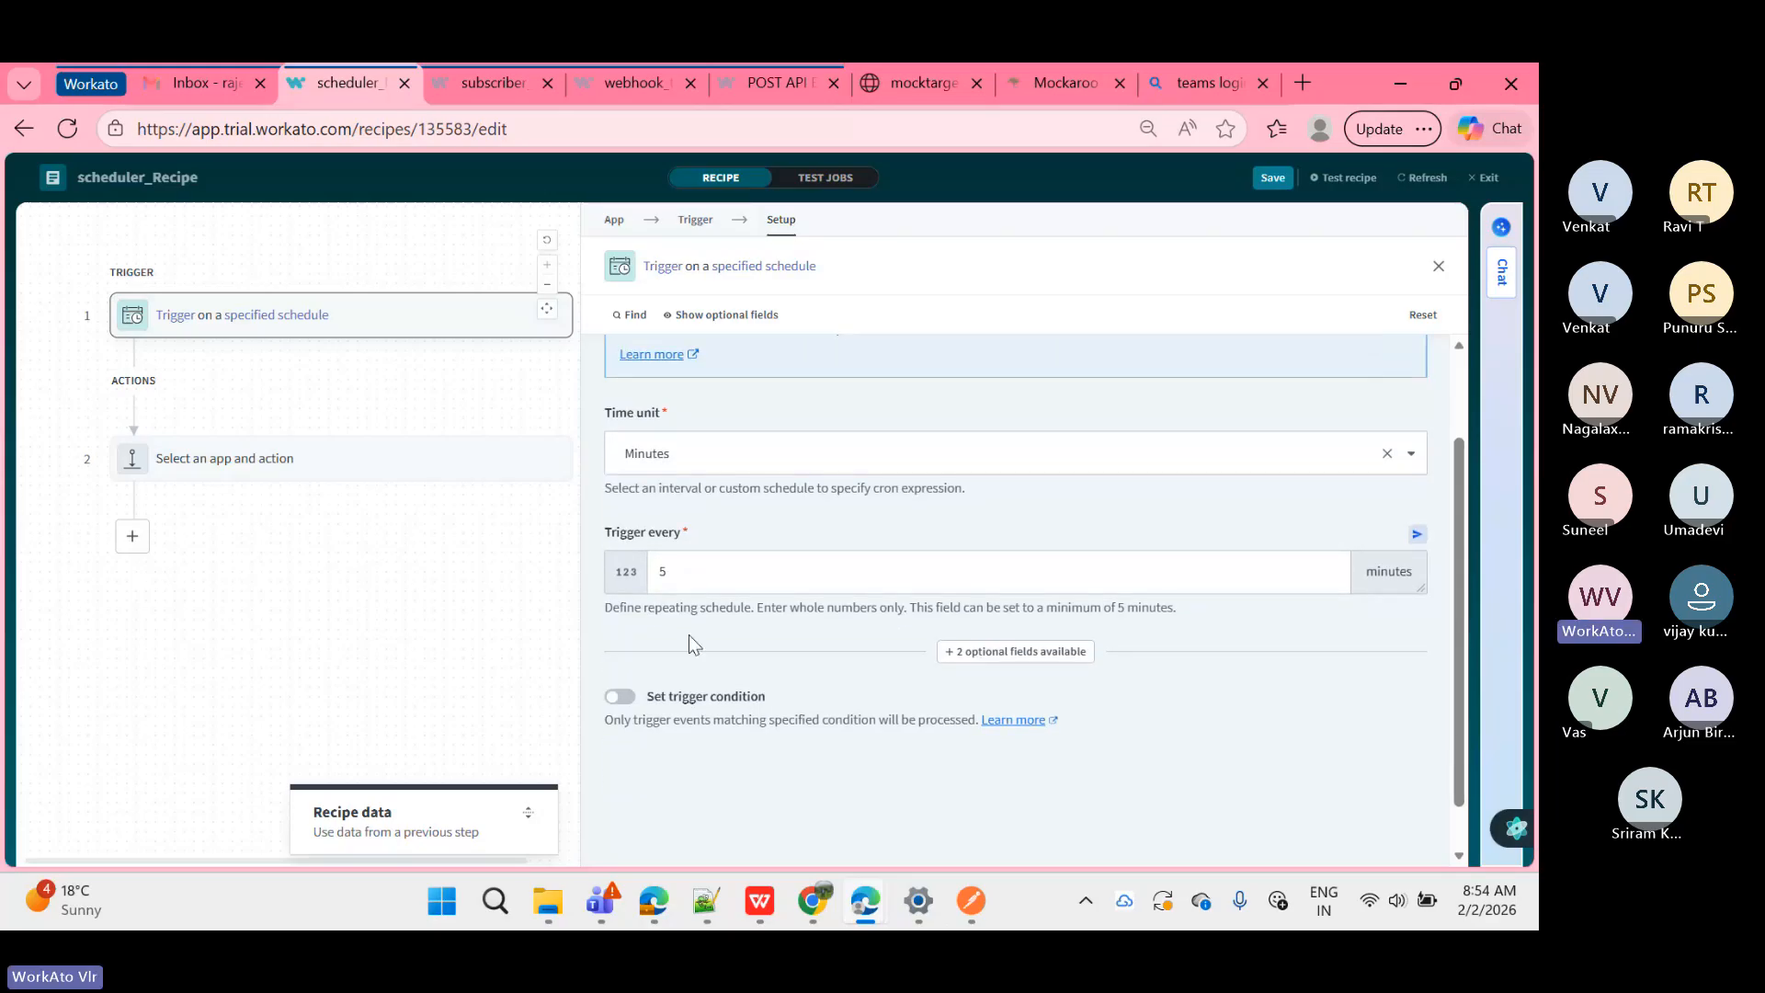
Step: Tick Timezone and Start after among the optional fields and apply the changes
click(1018, 654)
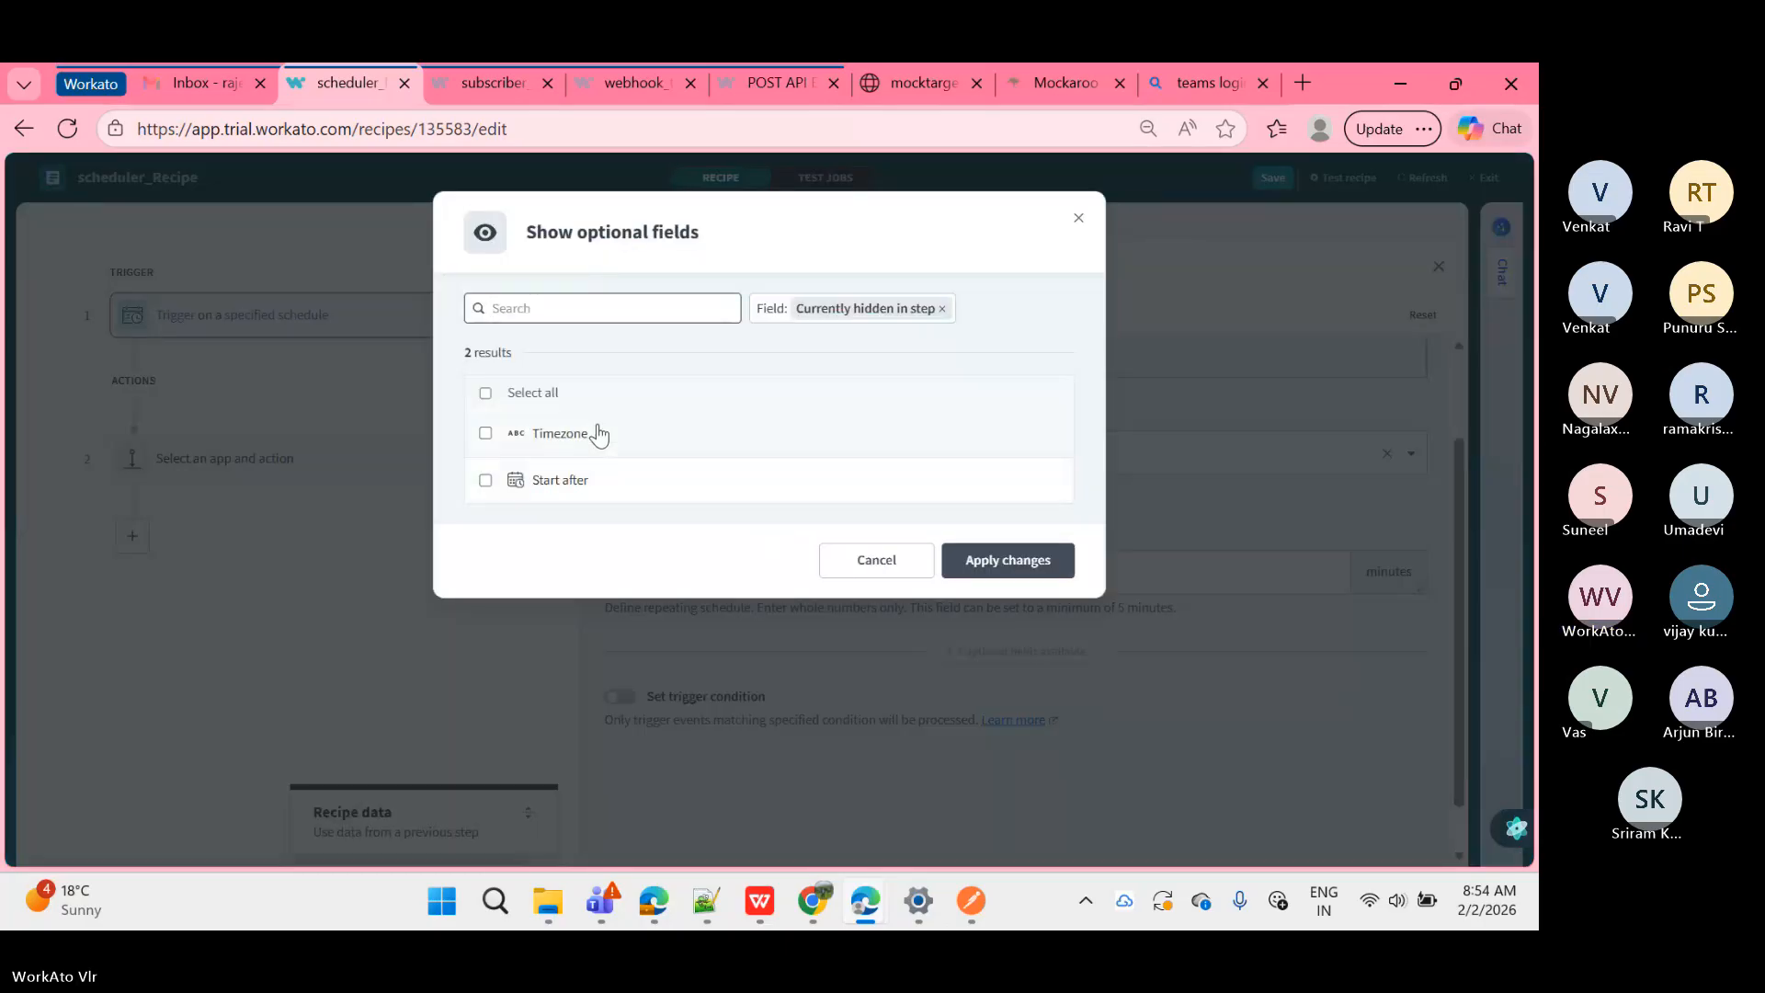
click(599, 433)
click(607, 483)
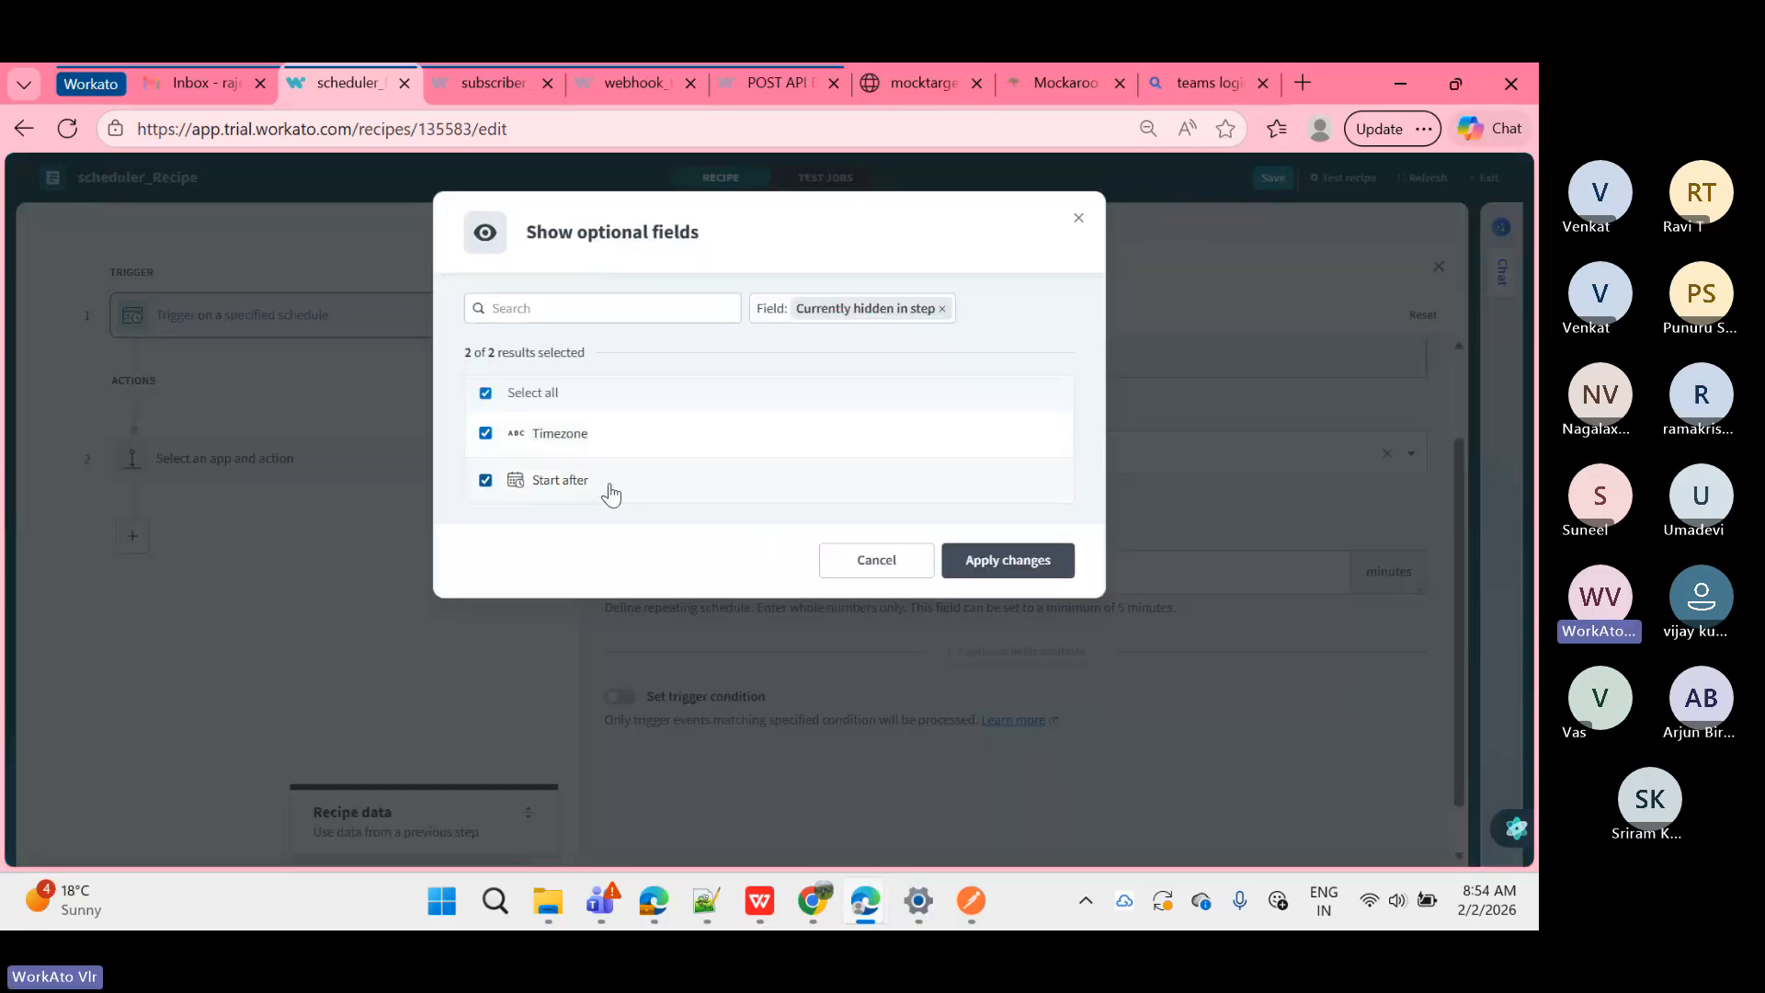
click(976, 562)
Step: Search the Timezone list for Kolkata, then clear the search without picking one
scroll(716, 487, down, 1)
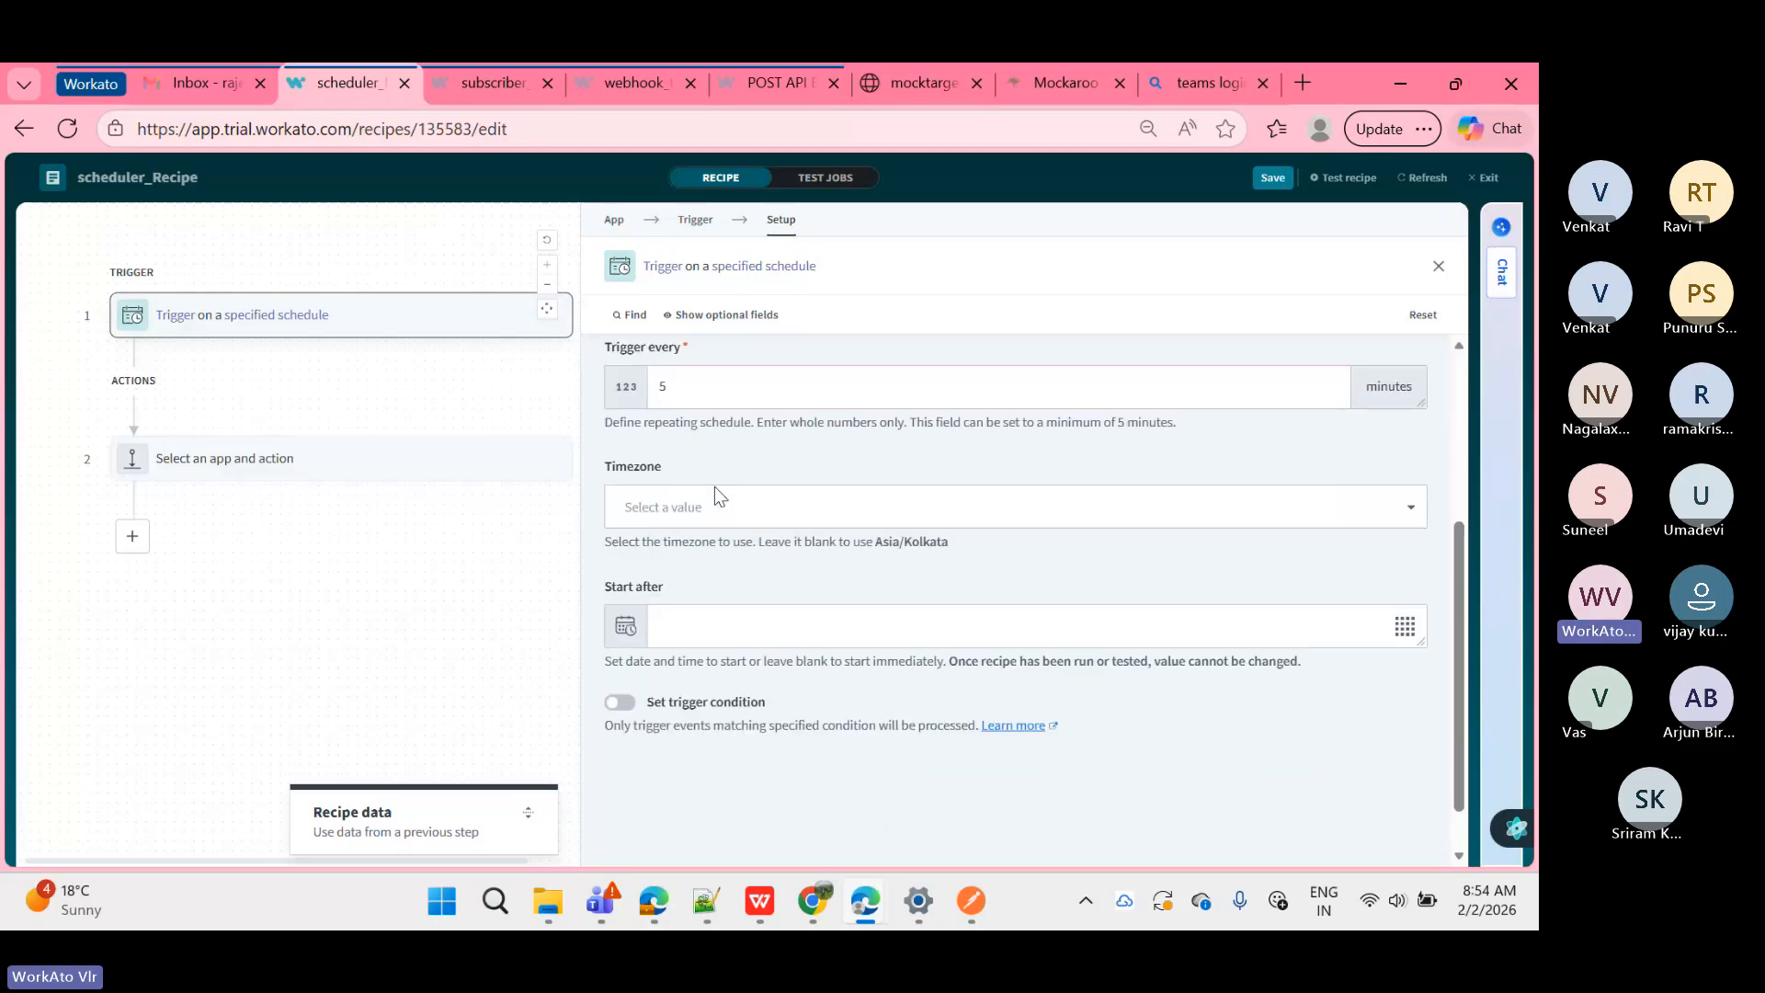
click(714, 488)
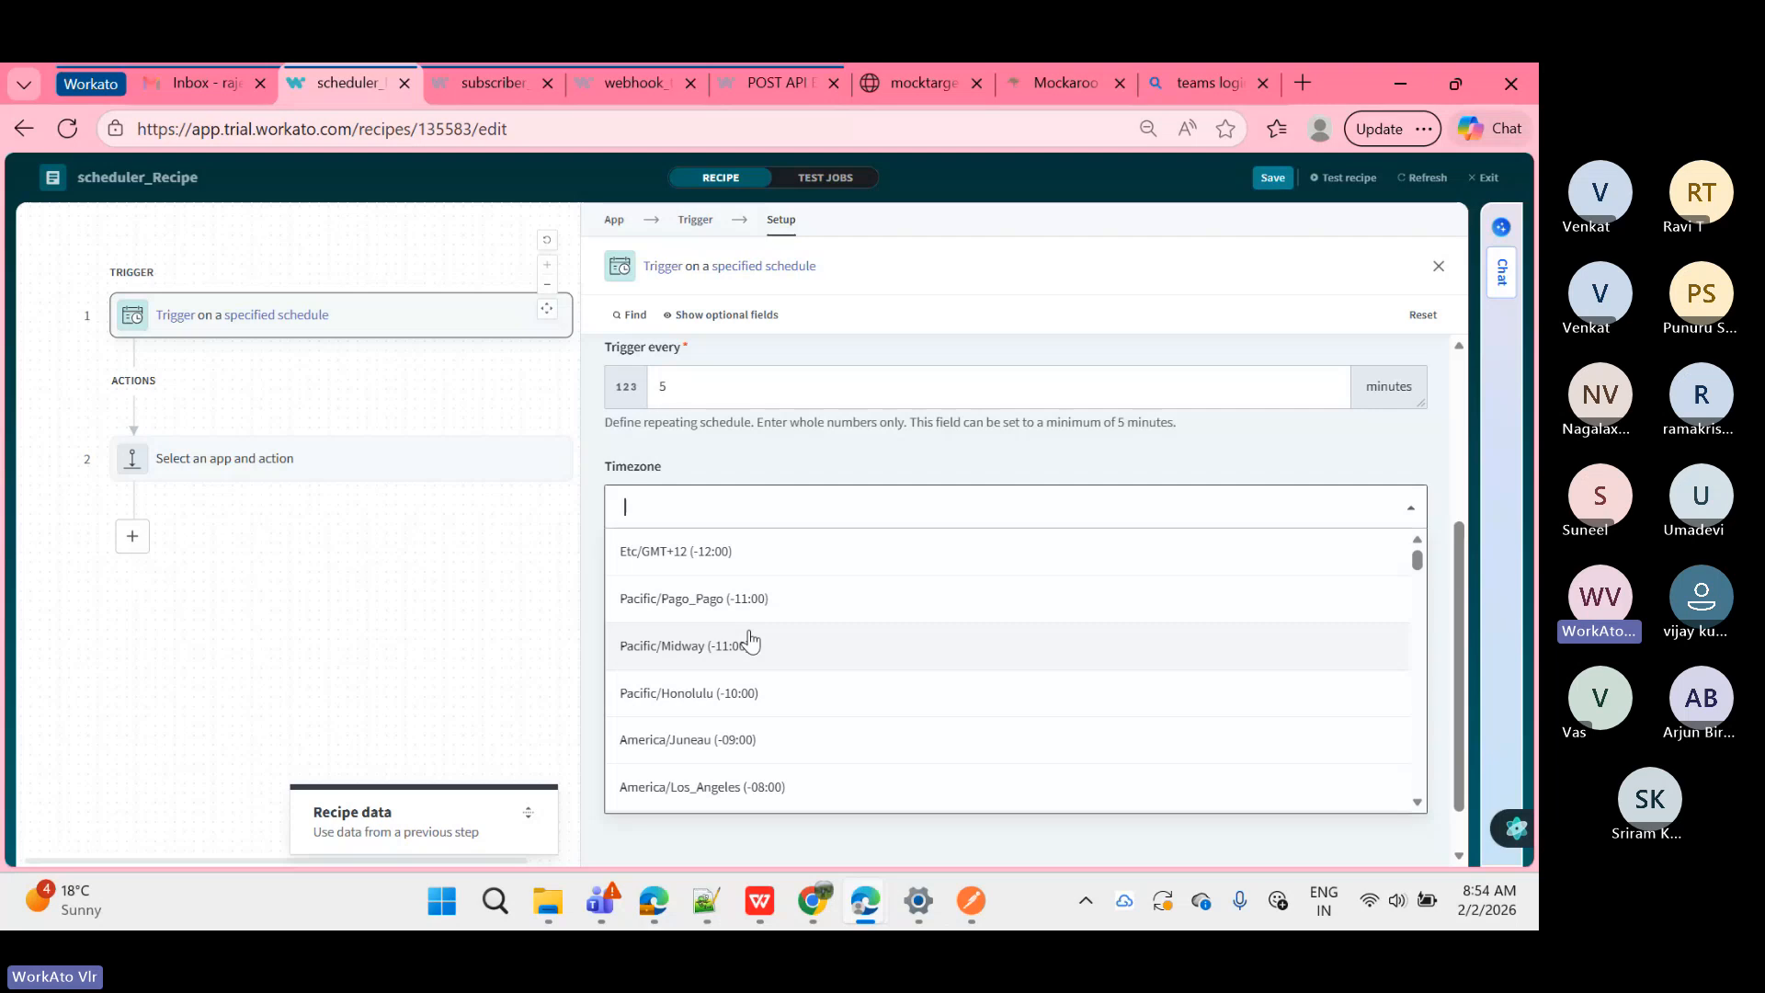
scroll(751, 639, down, 8)
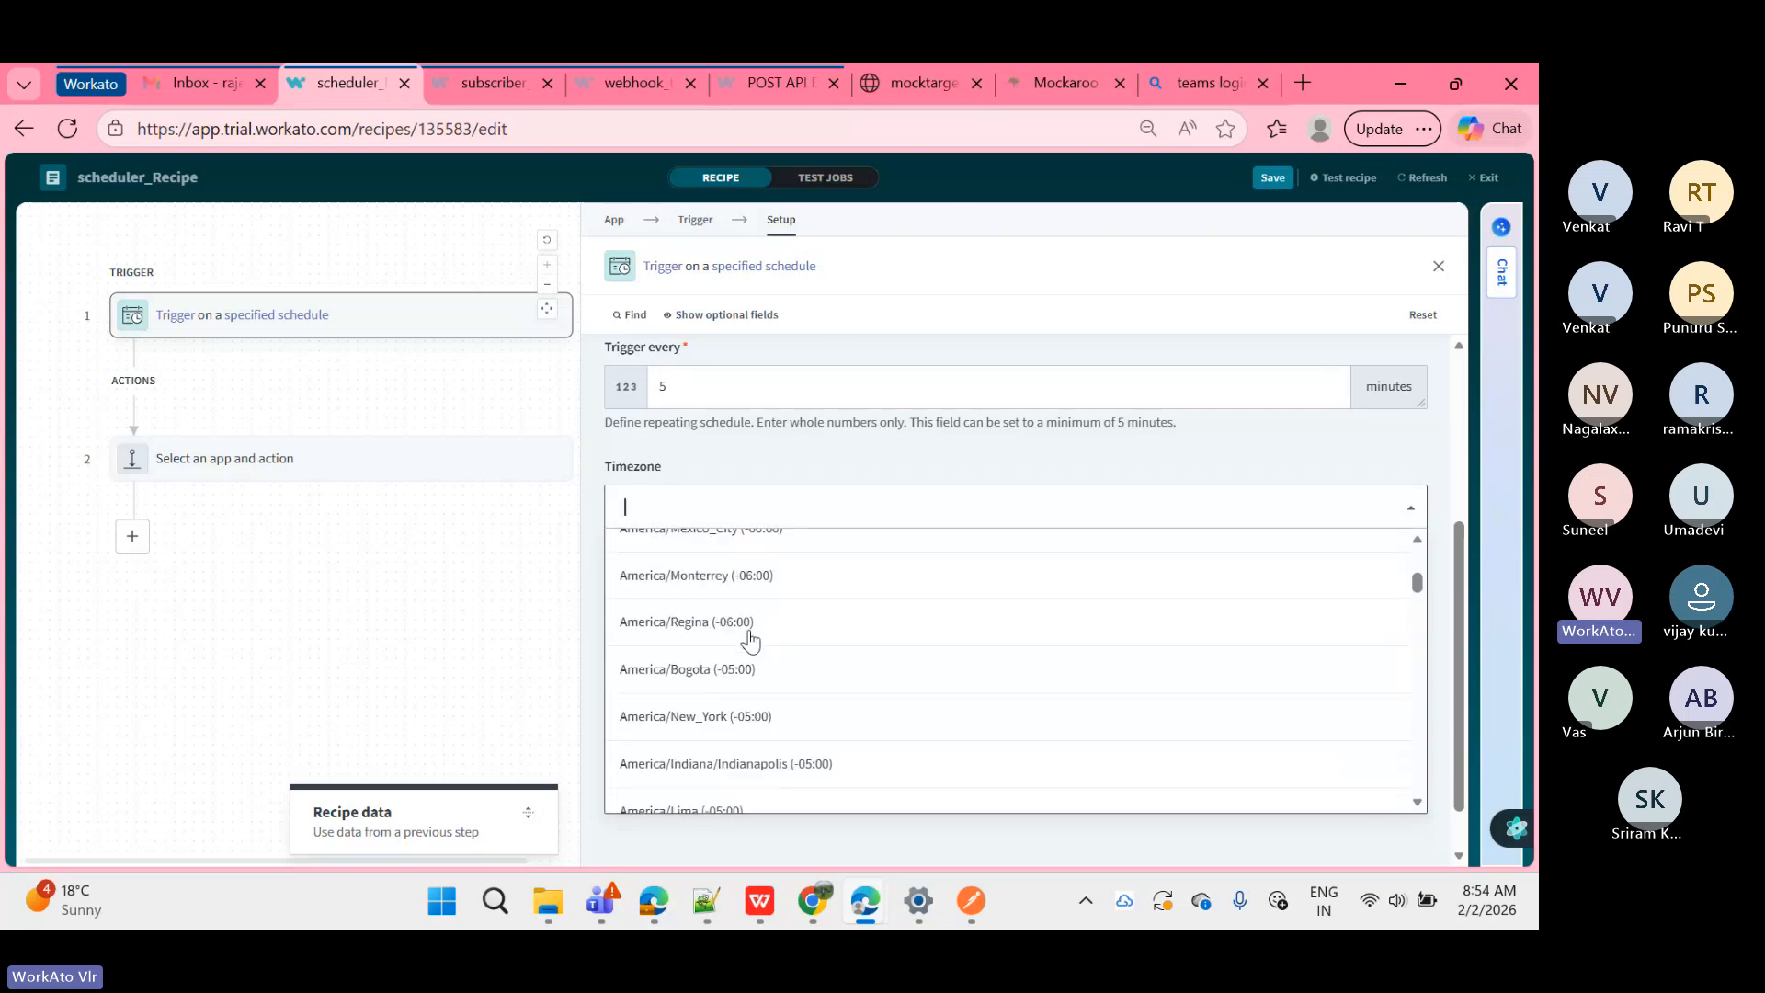
scroll(751, 639, down, 5)
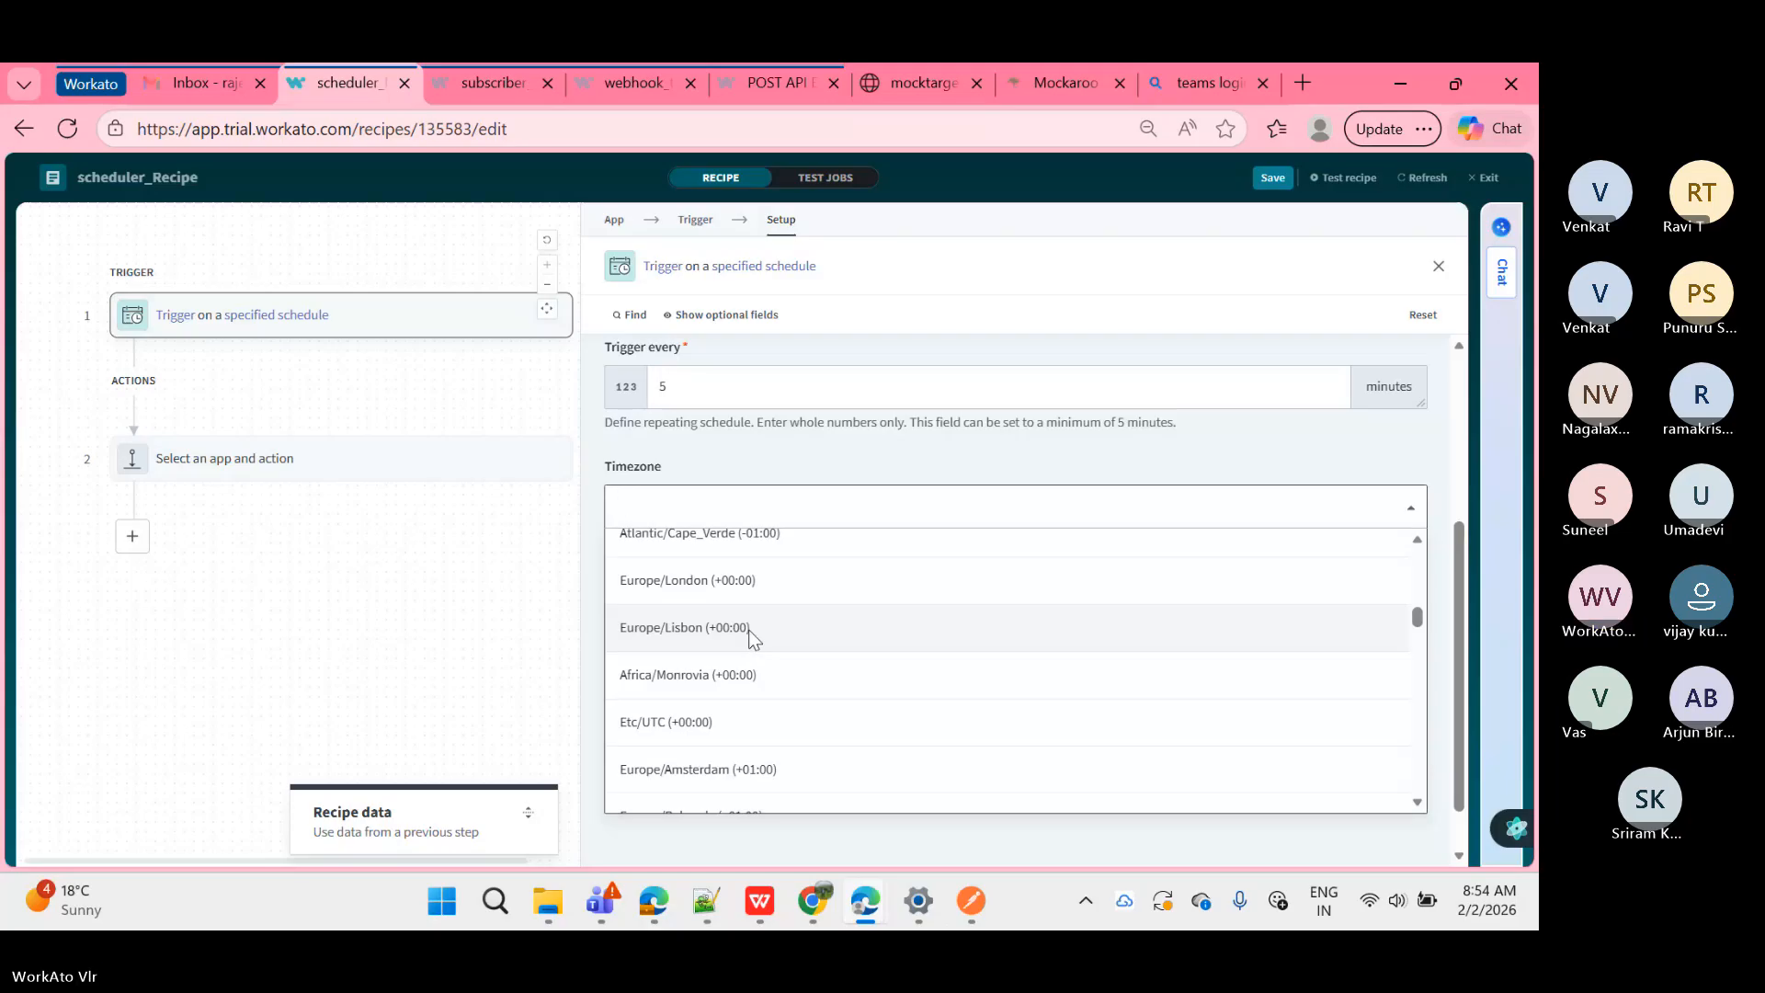
text(kol)
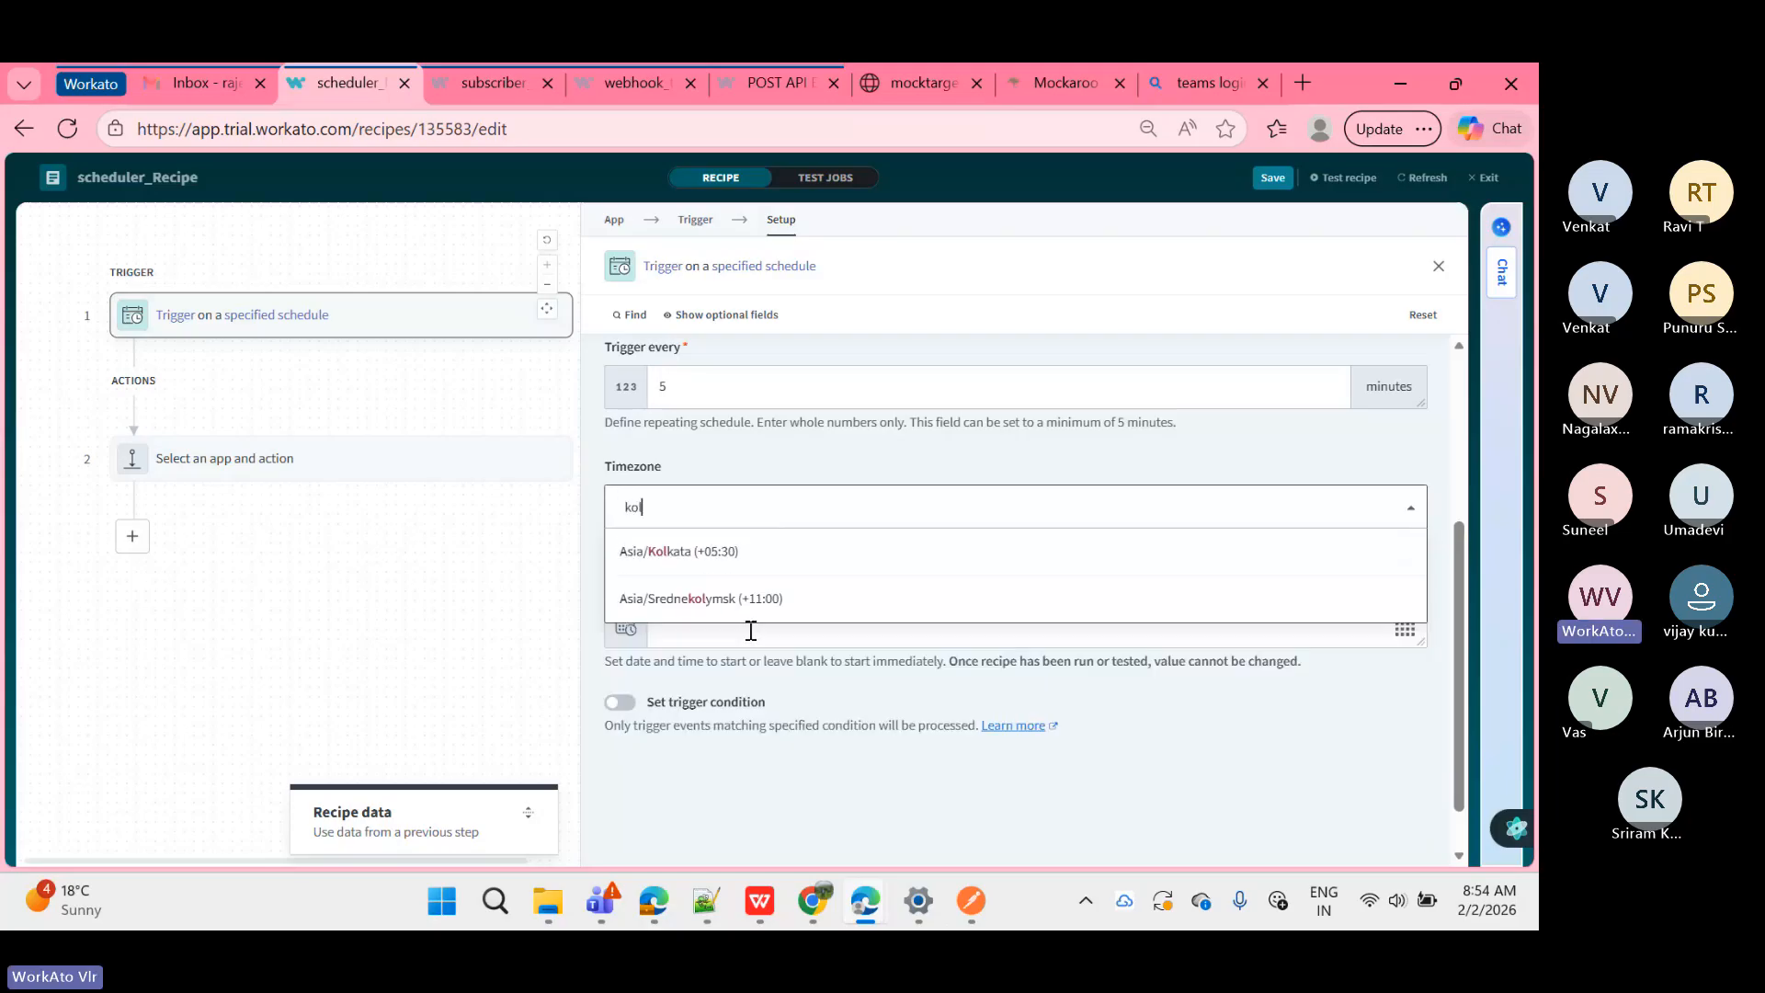
key(BackSpace)
key(BackSpace)
key(BackSpace)
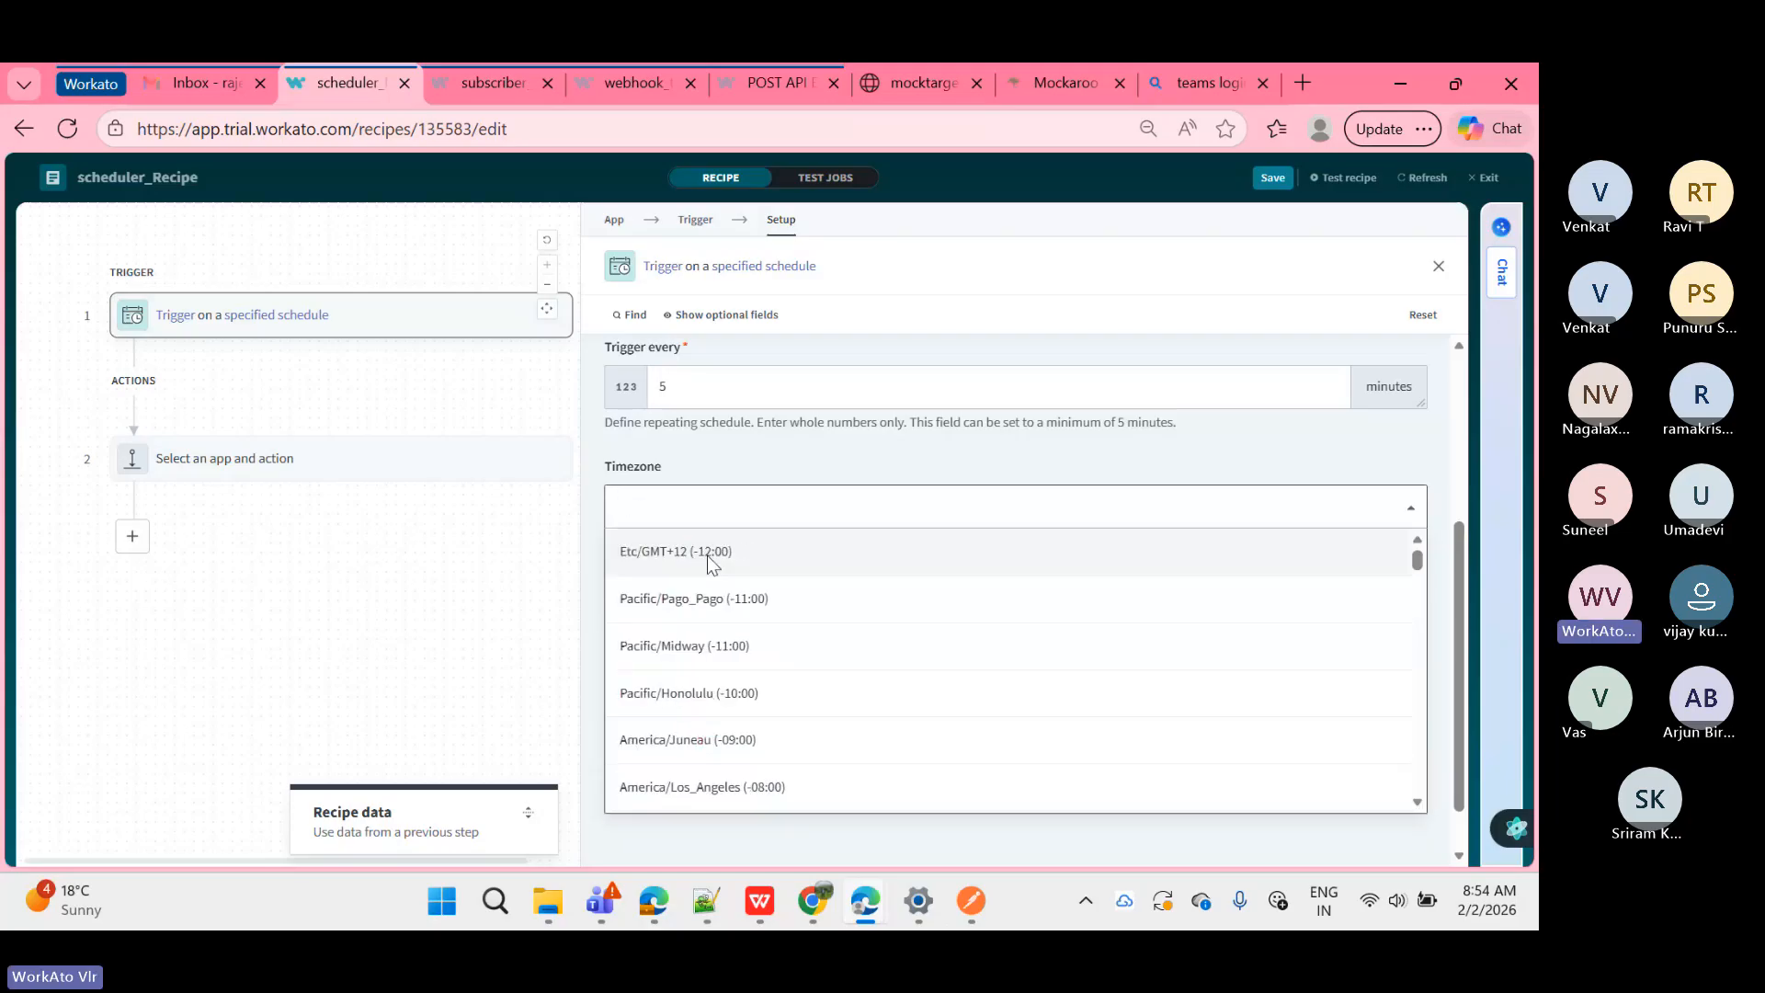
text(cali)
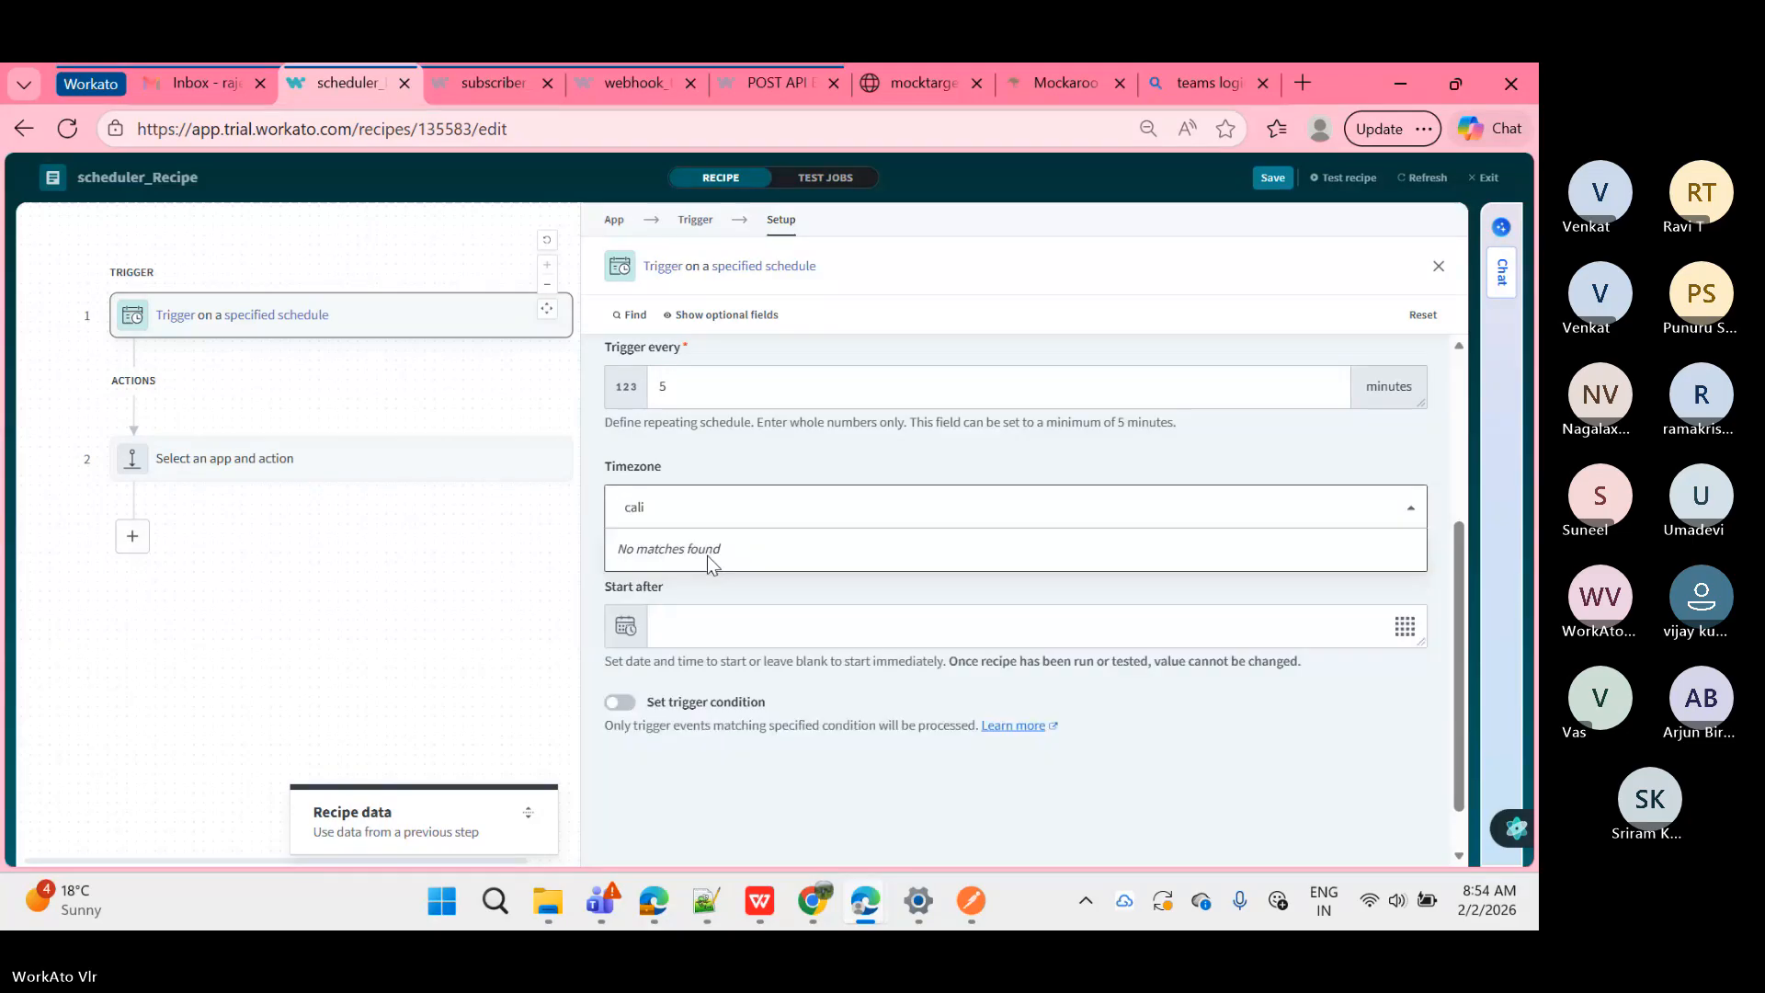
key(BackSpace)
key(BackSpace)
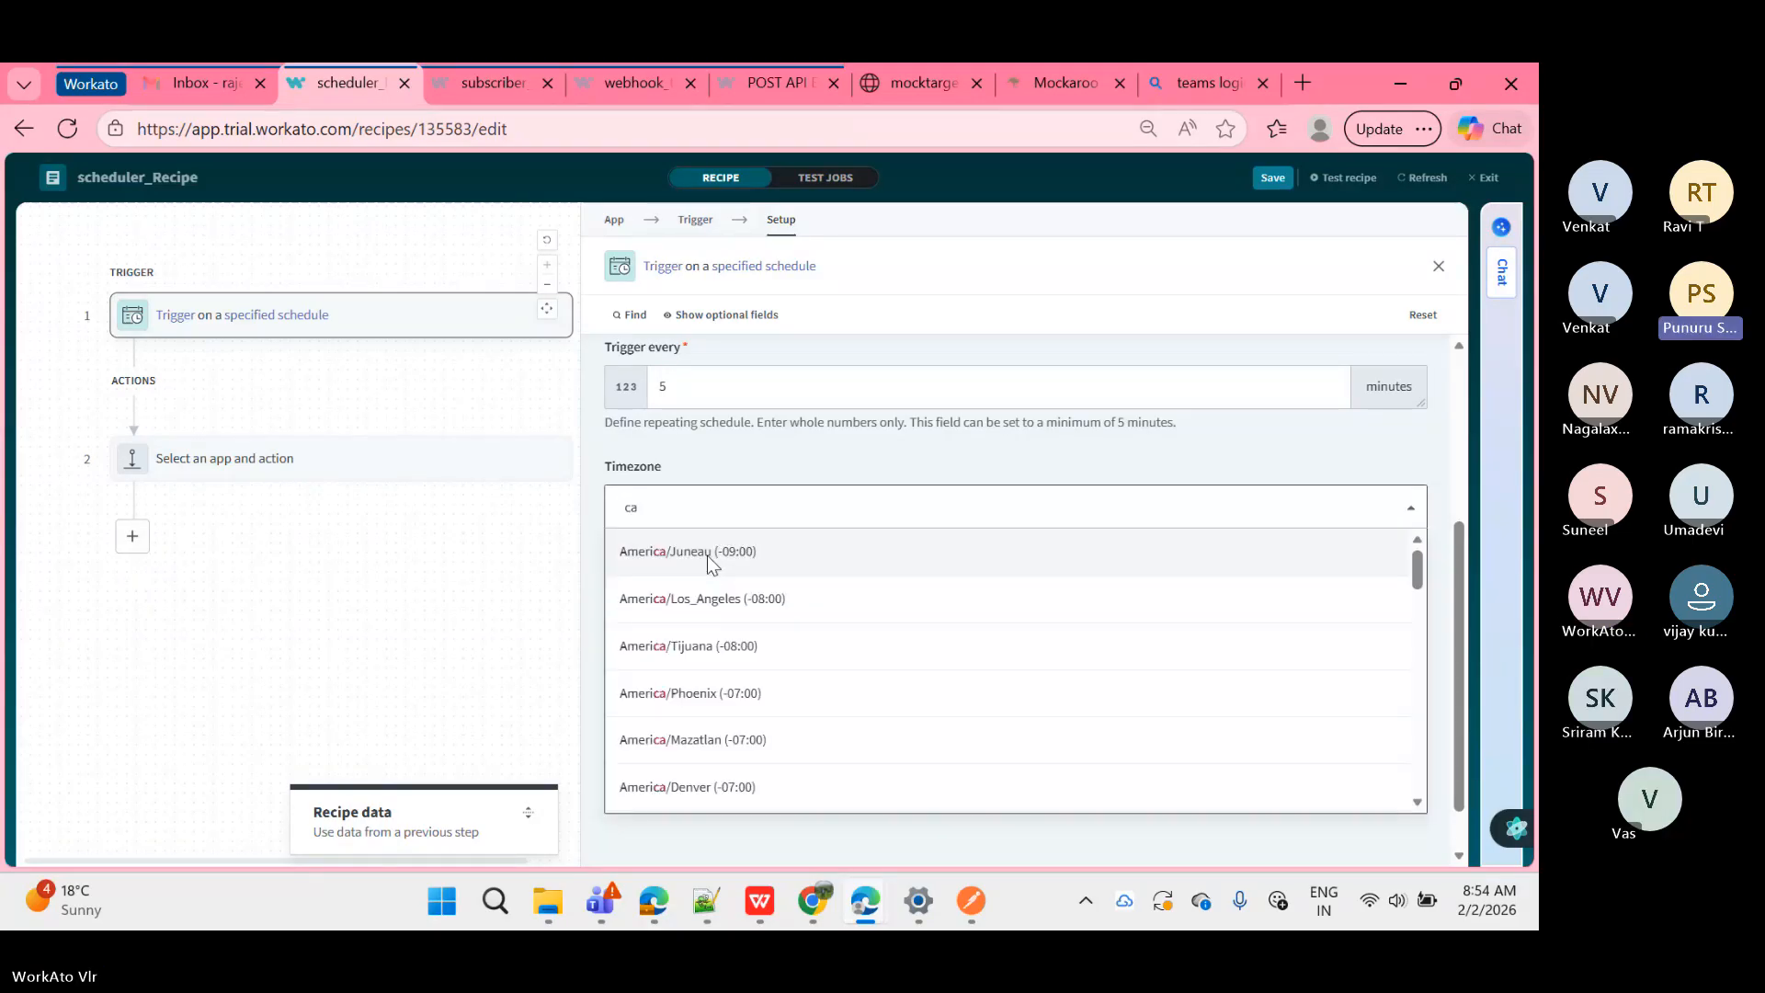
key(BackSpace)
key(BackSpace)
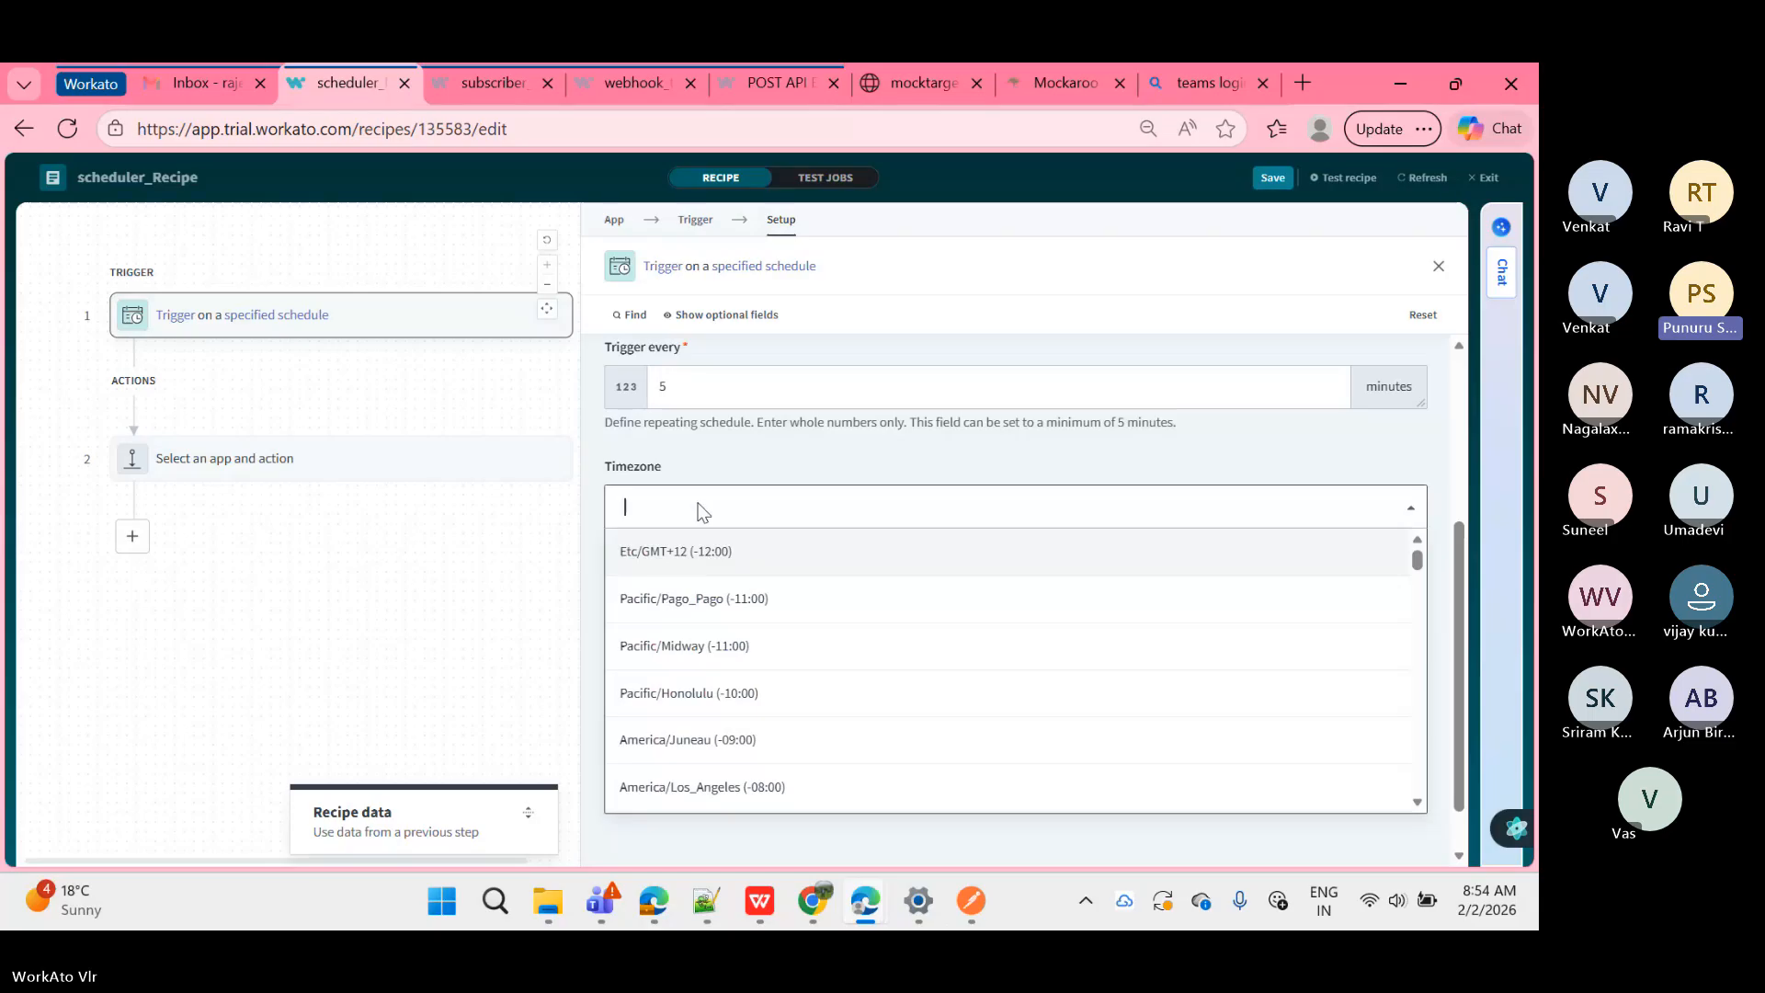
Step: Close the timezone list unchanged, empty the Trigger every field, and show the Time unit options
click(704, 476)
scroll(704, 476, up, 3)
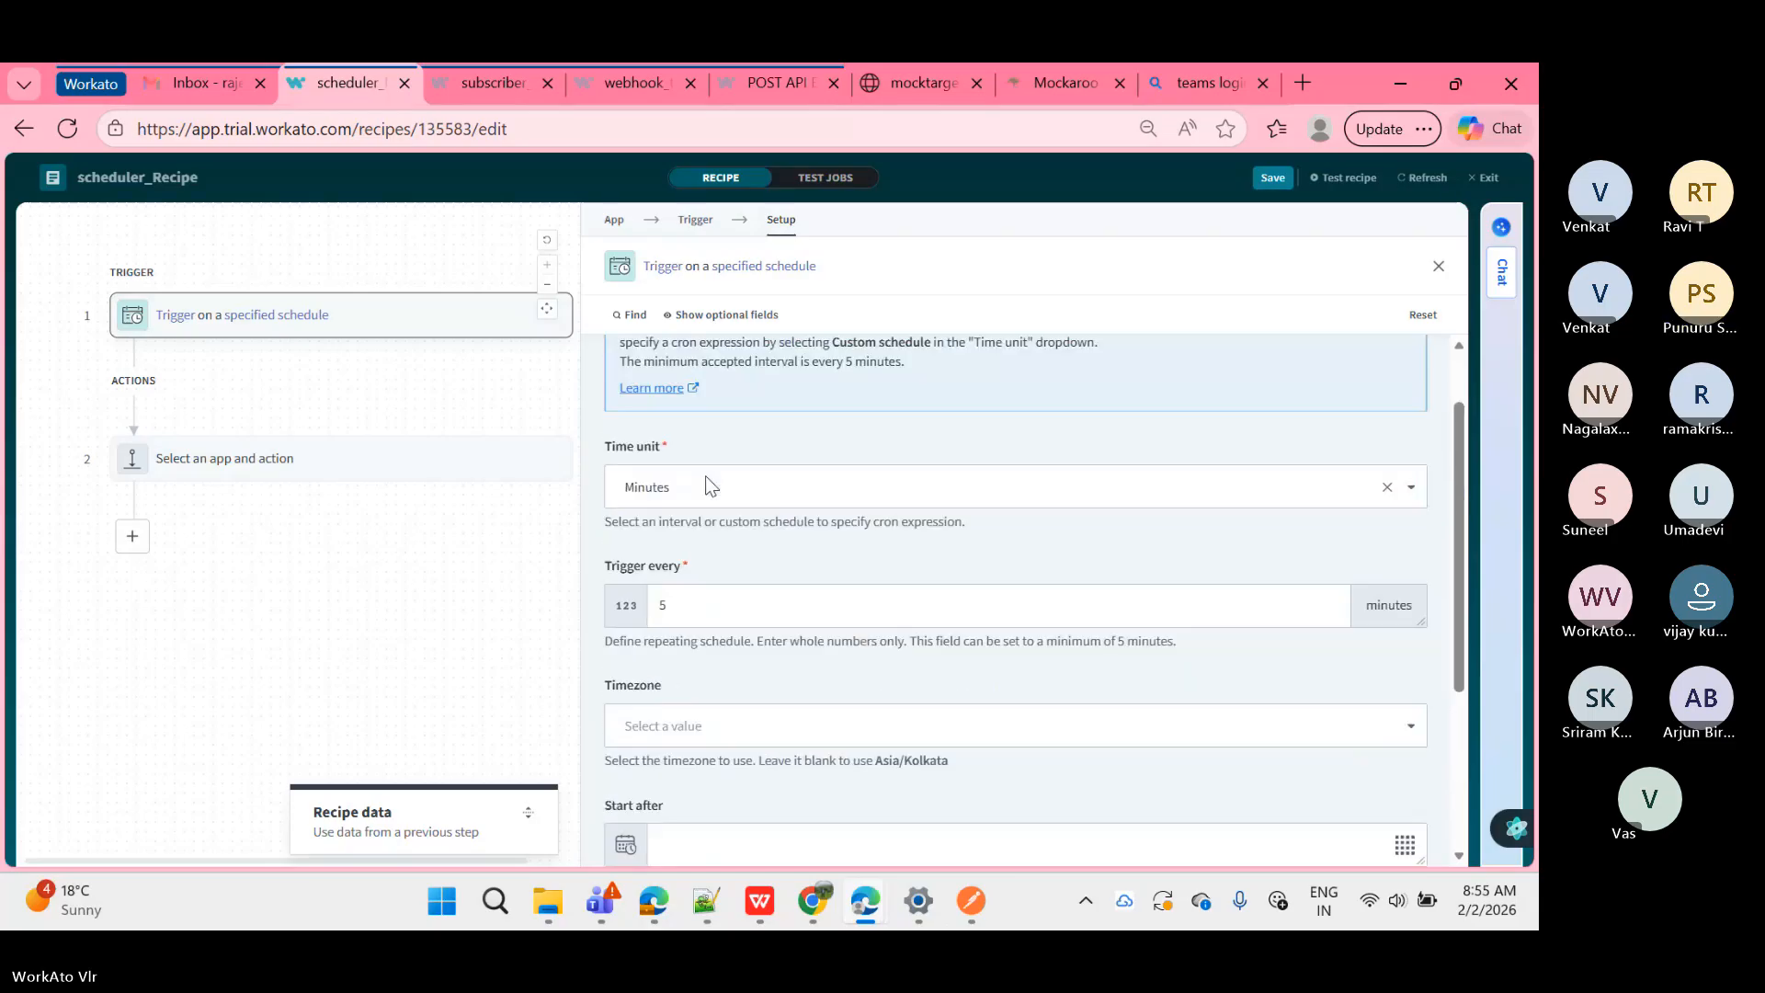
scroll(763, 579, down, 1)
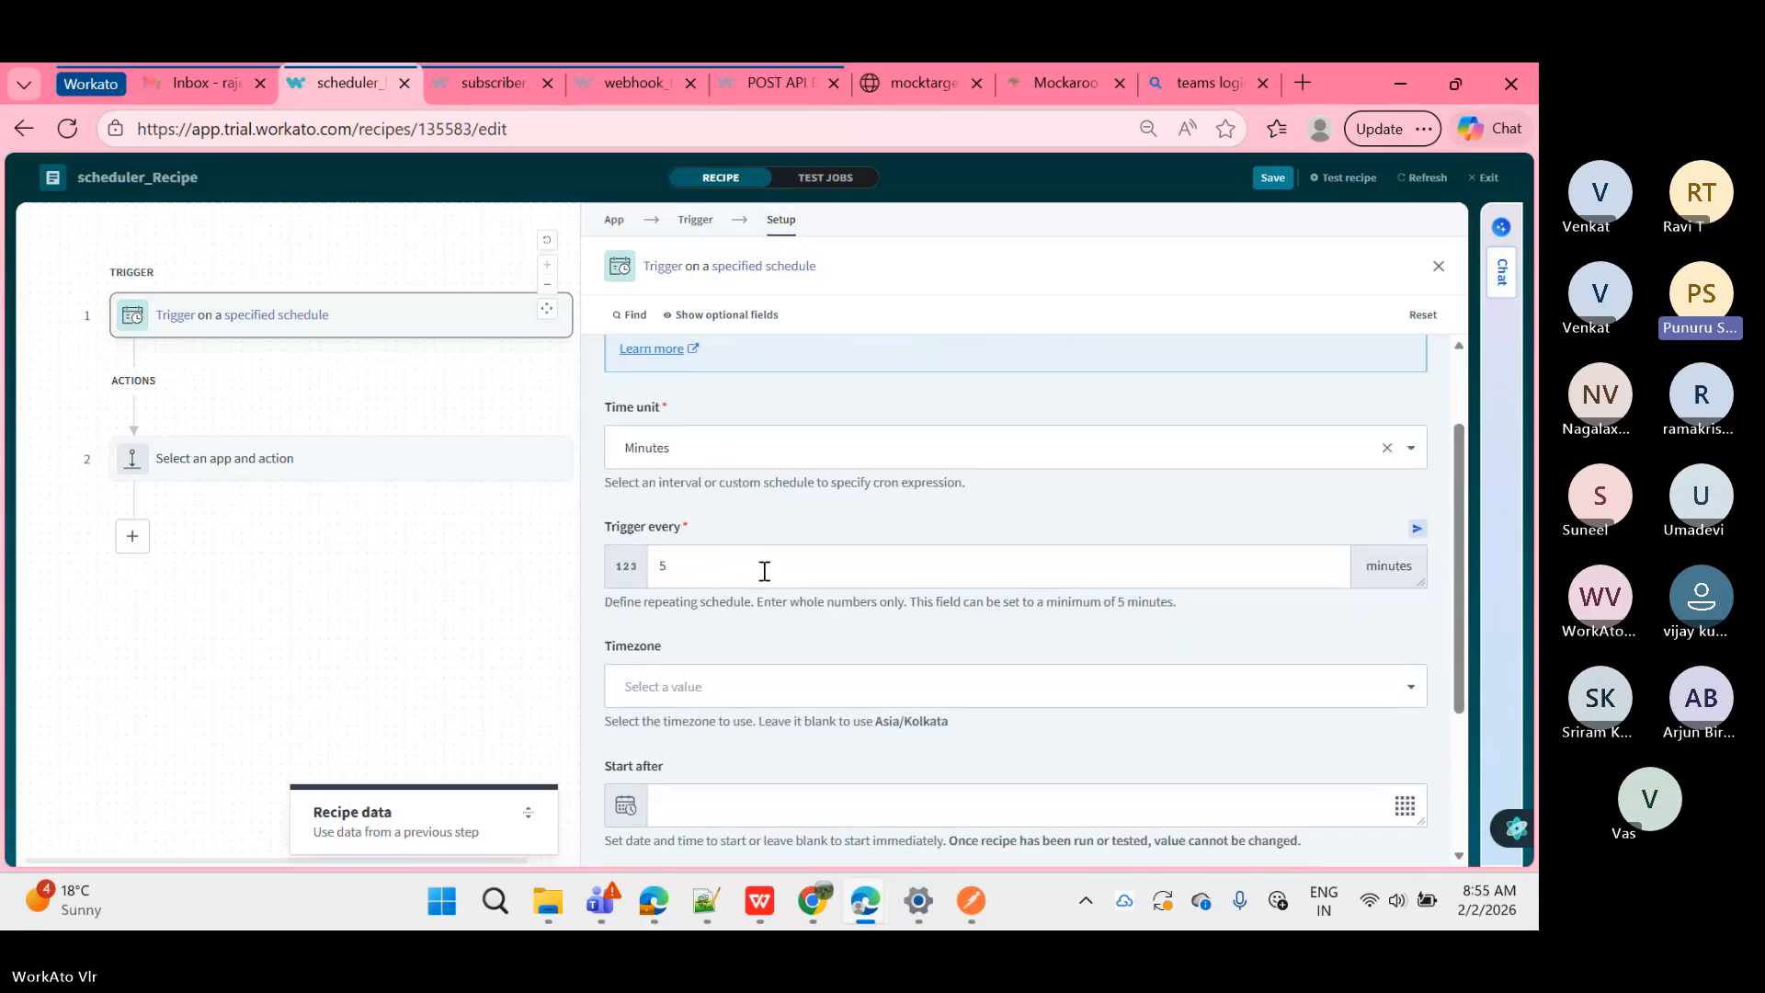
click(764, 571)
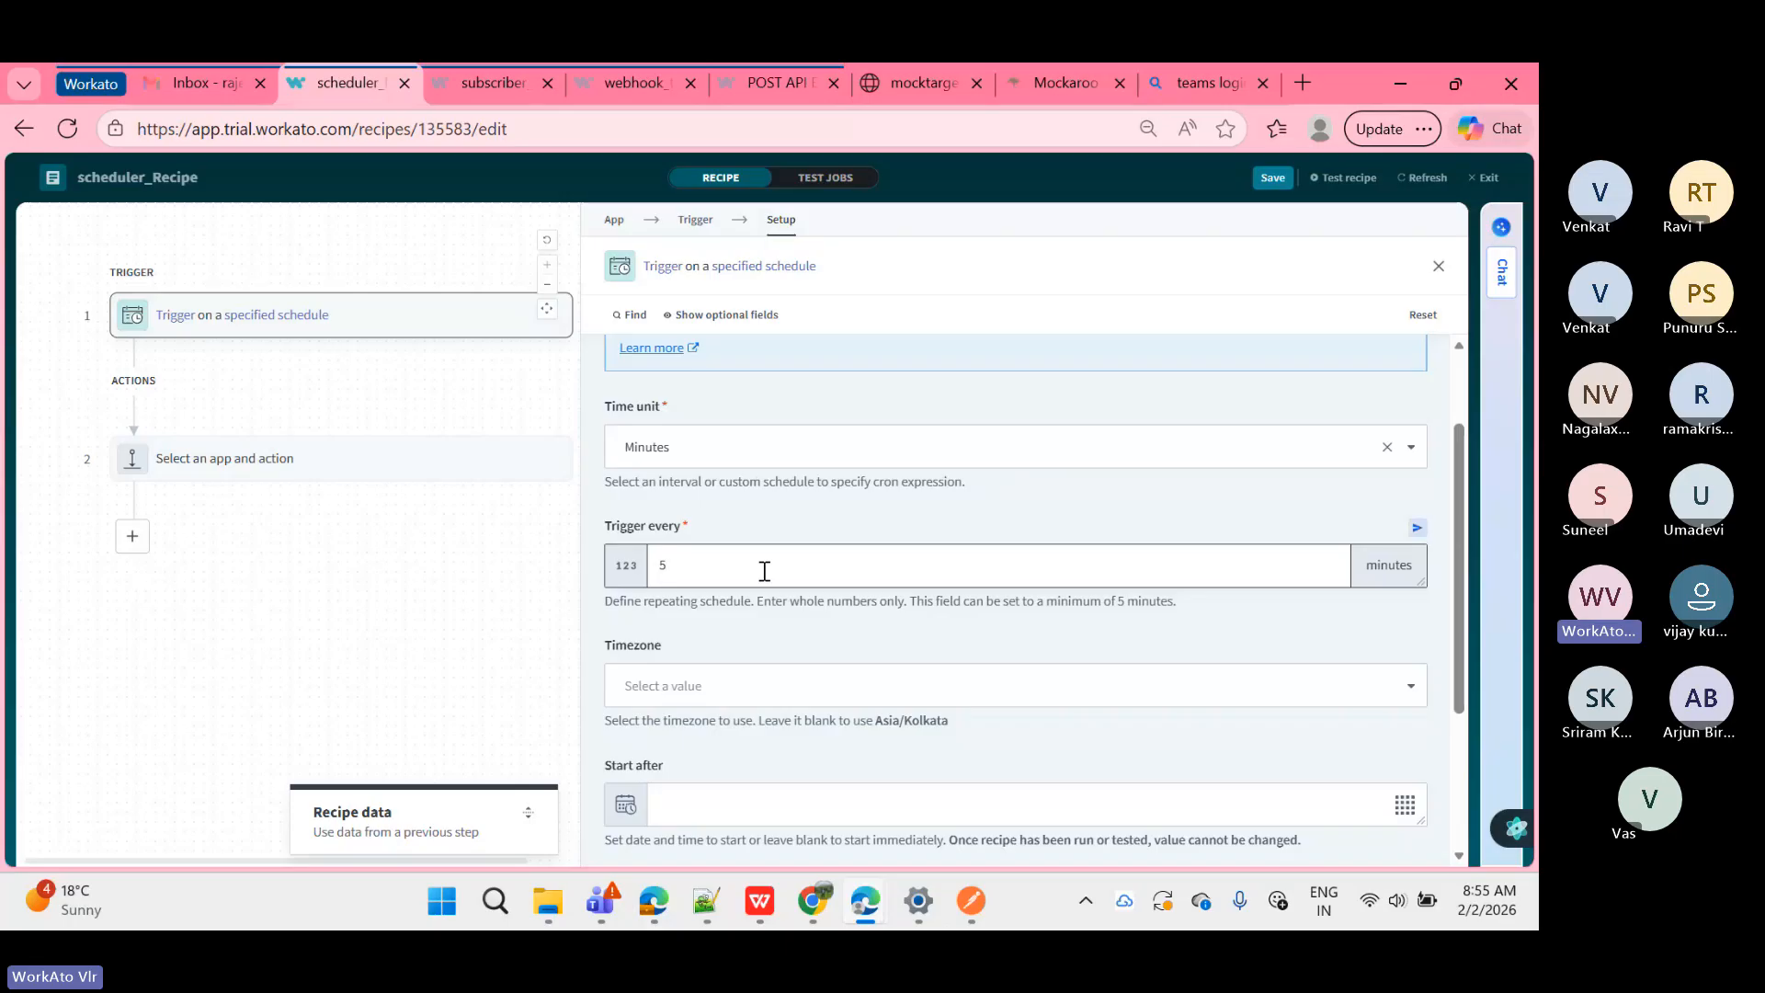
key(BackSpace)
text(6)
key(BackSpace)
text(1)
key(BackSpace)
click(735, 450)
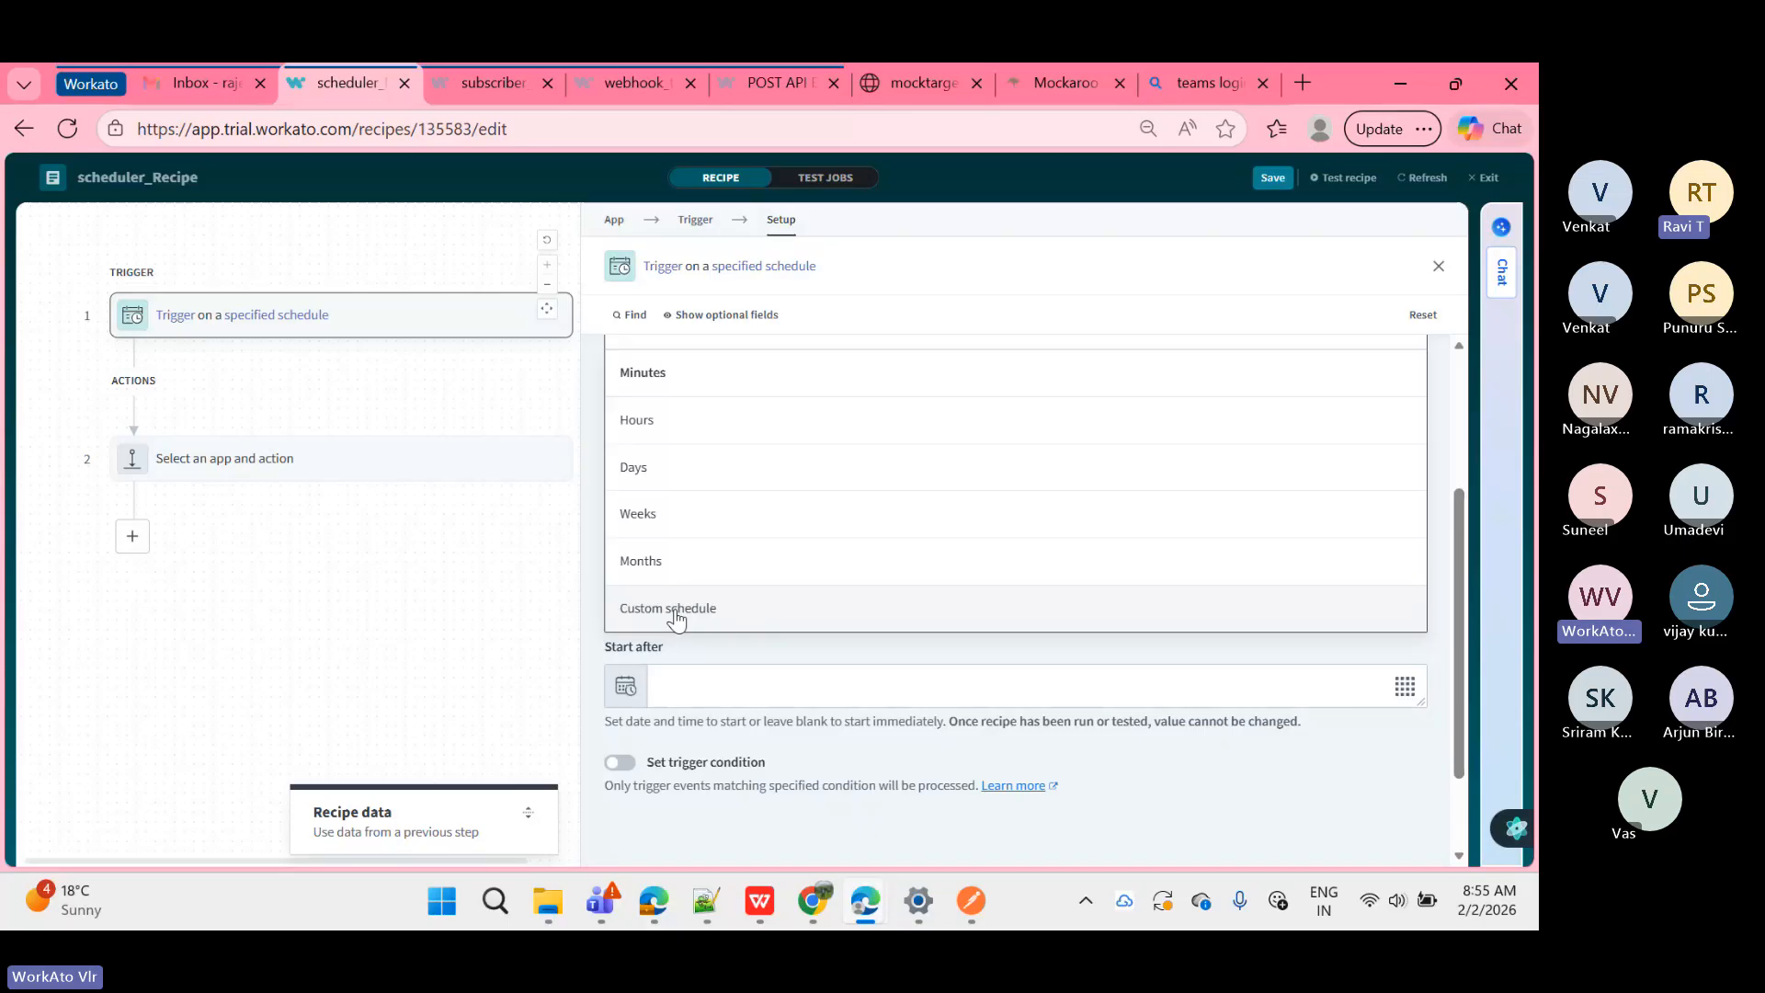
Step: Enter 5 in the Trigger every field, with Minutes kept as the unit
click(597, 449)
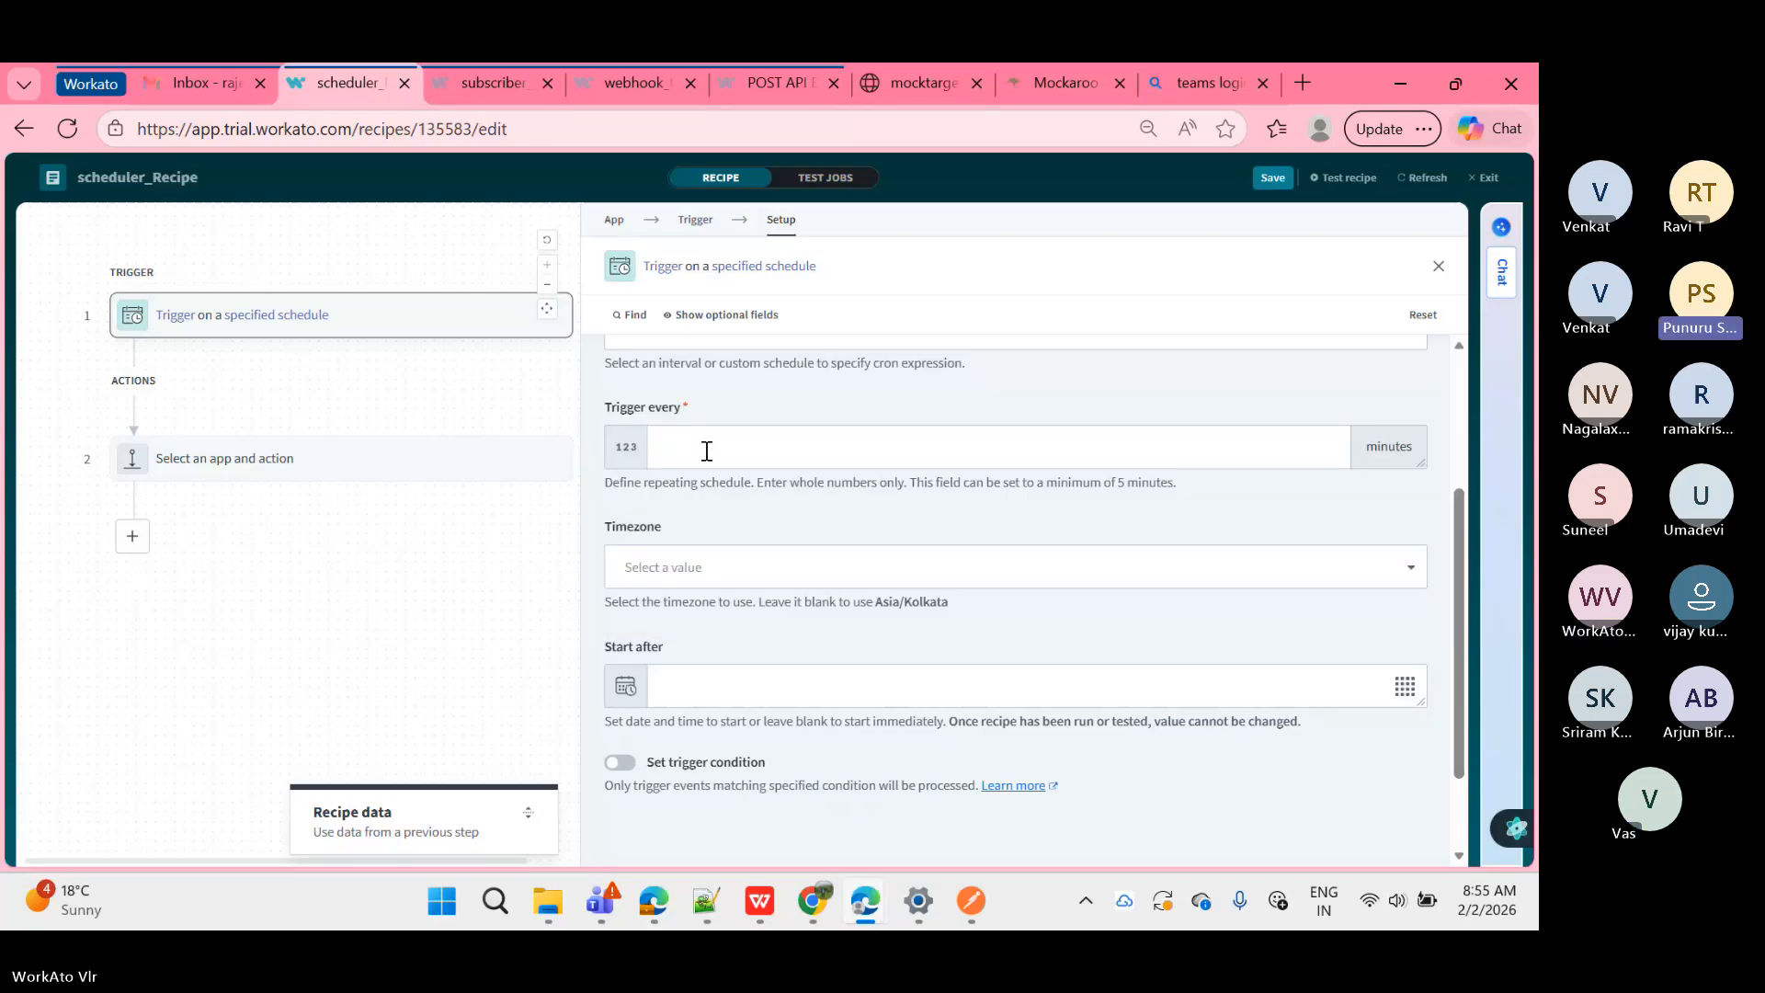
click(706, 451)
text(60)
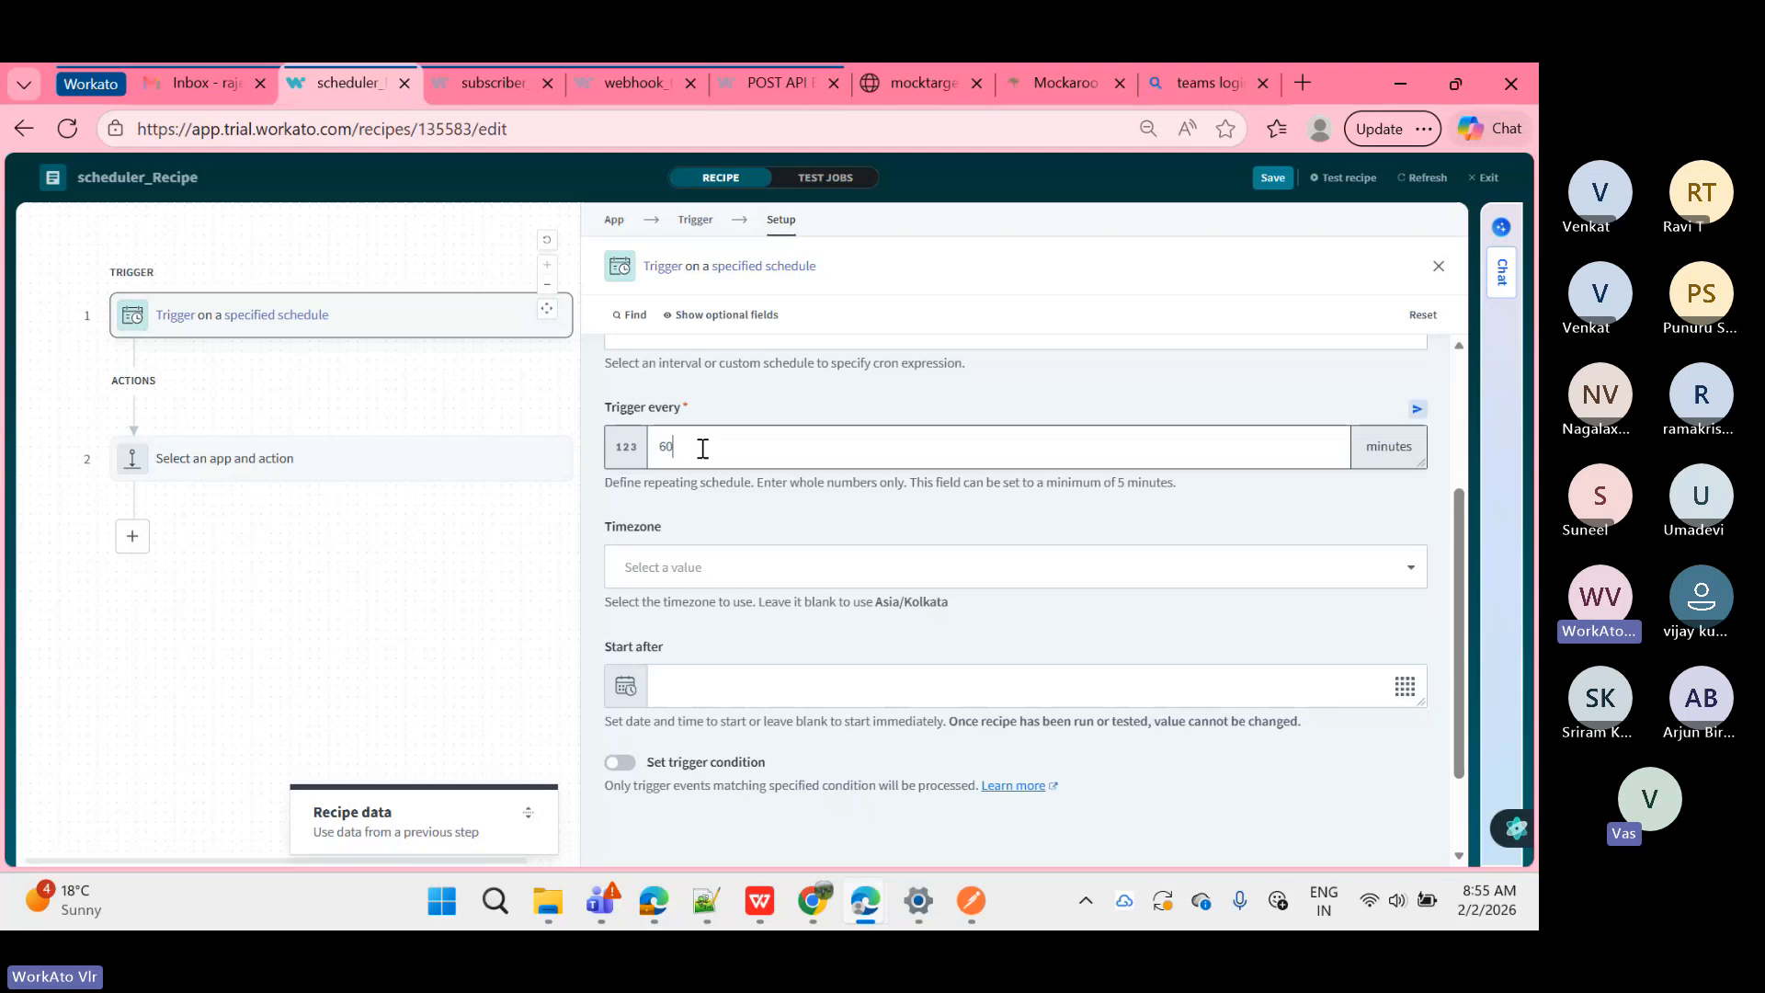
scroll(702, 449, up, 1)
scroll(703, 449, up, 1)
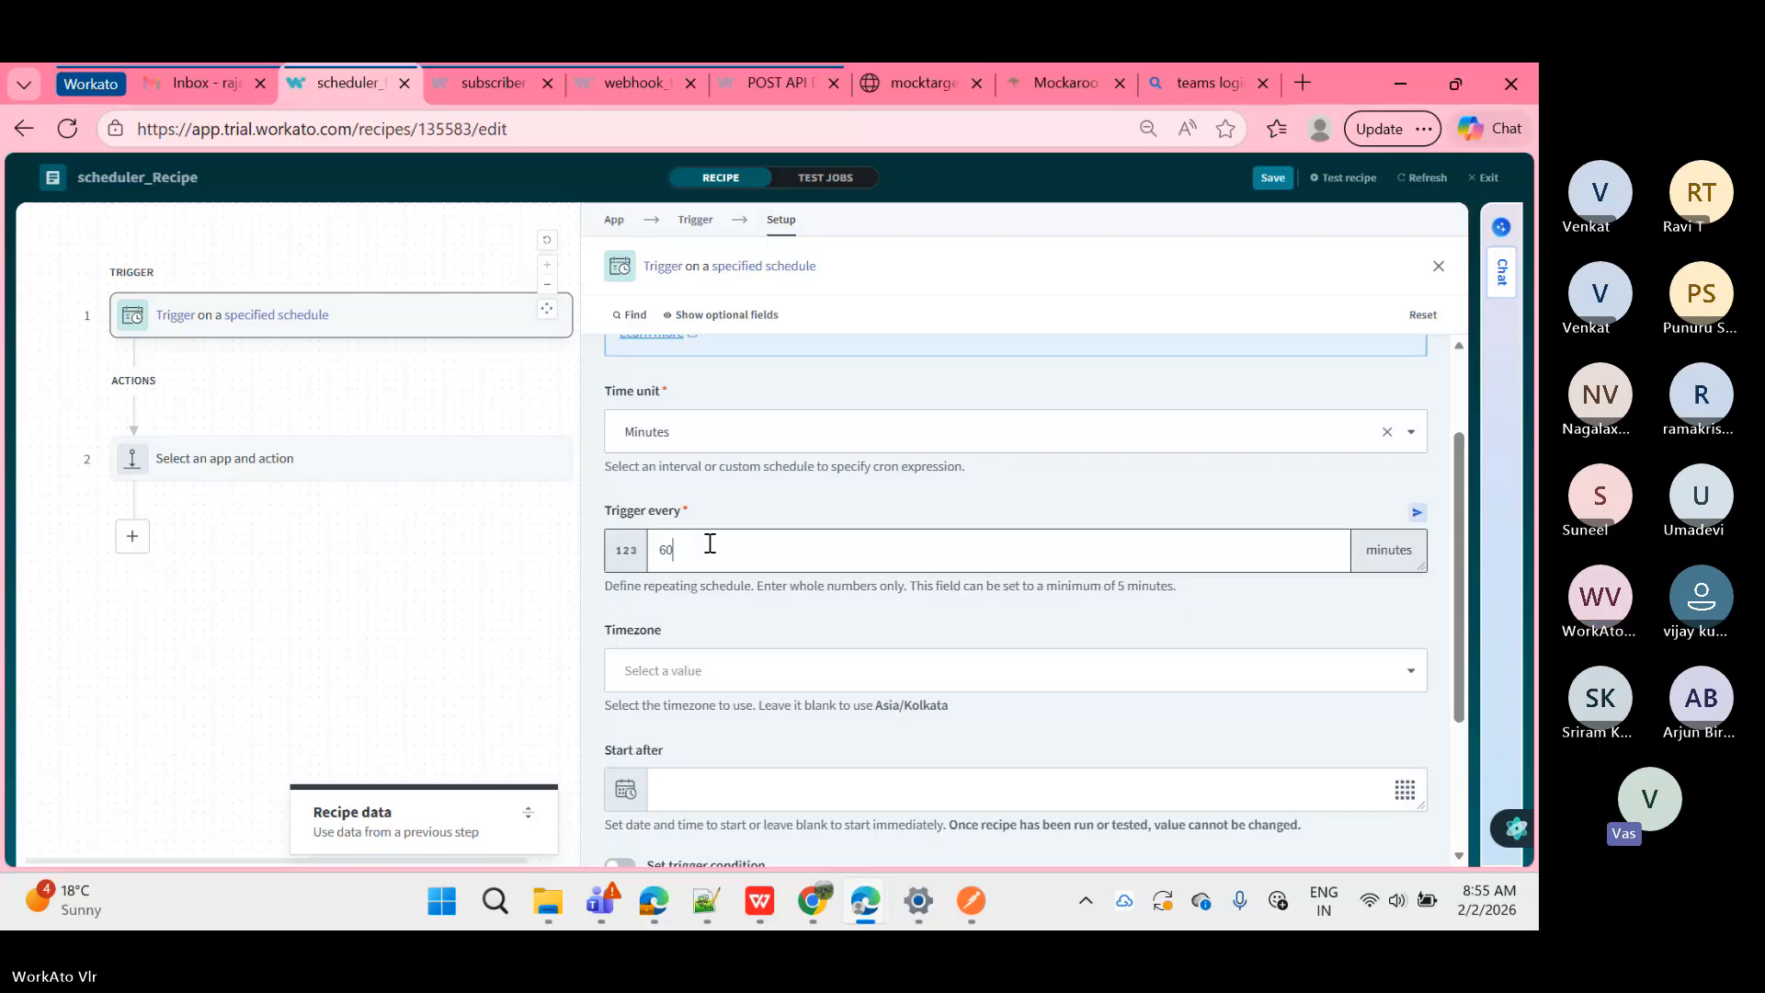
key(BackSpace)
key(BackSpace)
scroll(709, 543, up, 1)
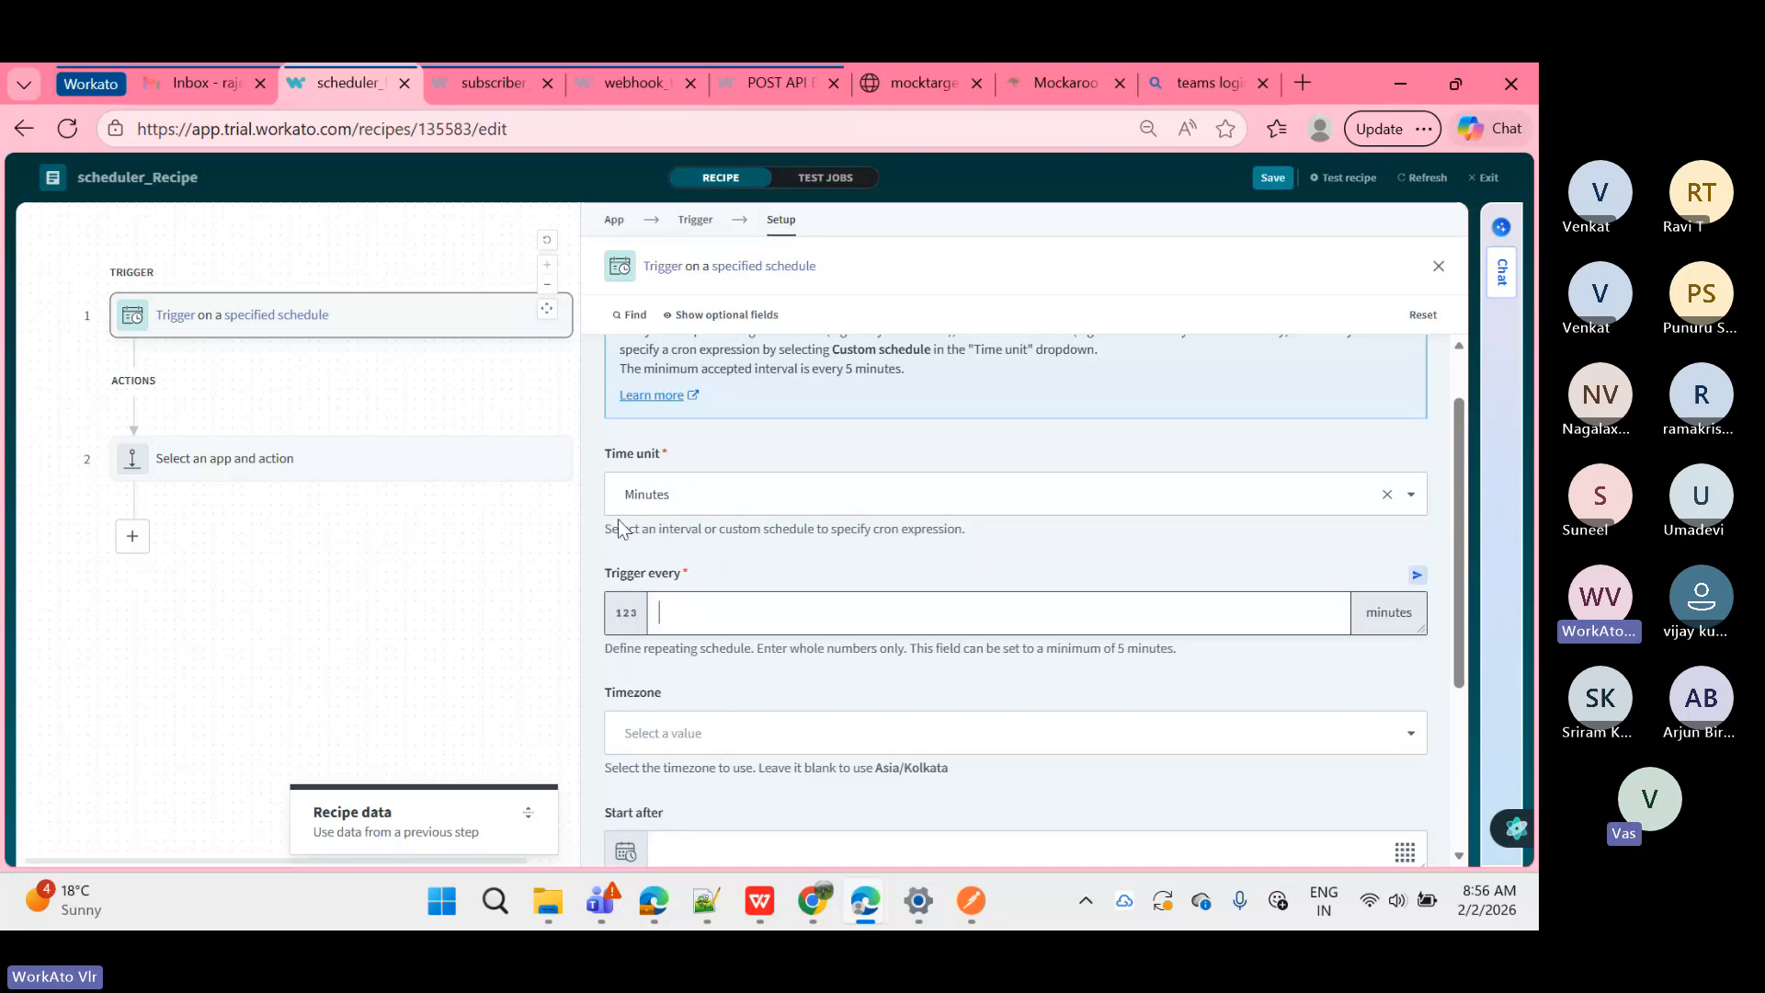
scroll(602, 524, down, 1)
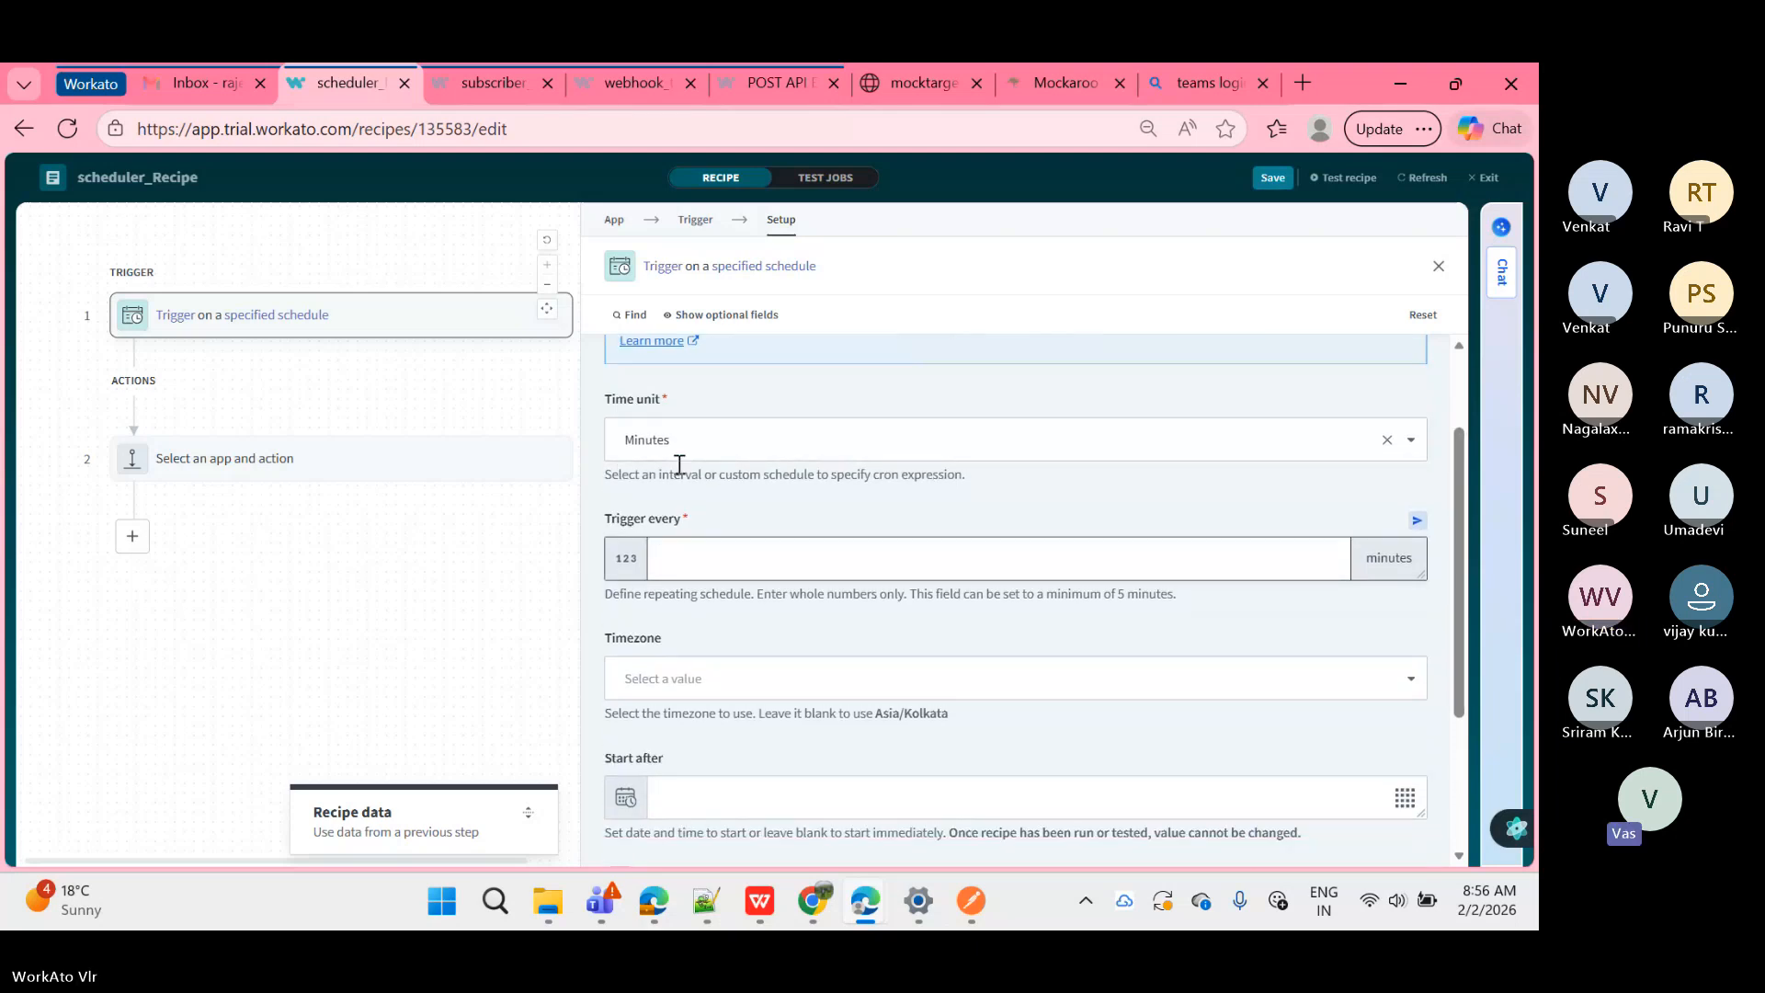
text(5)
click(617, 618)
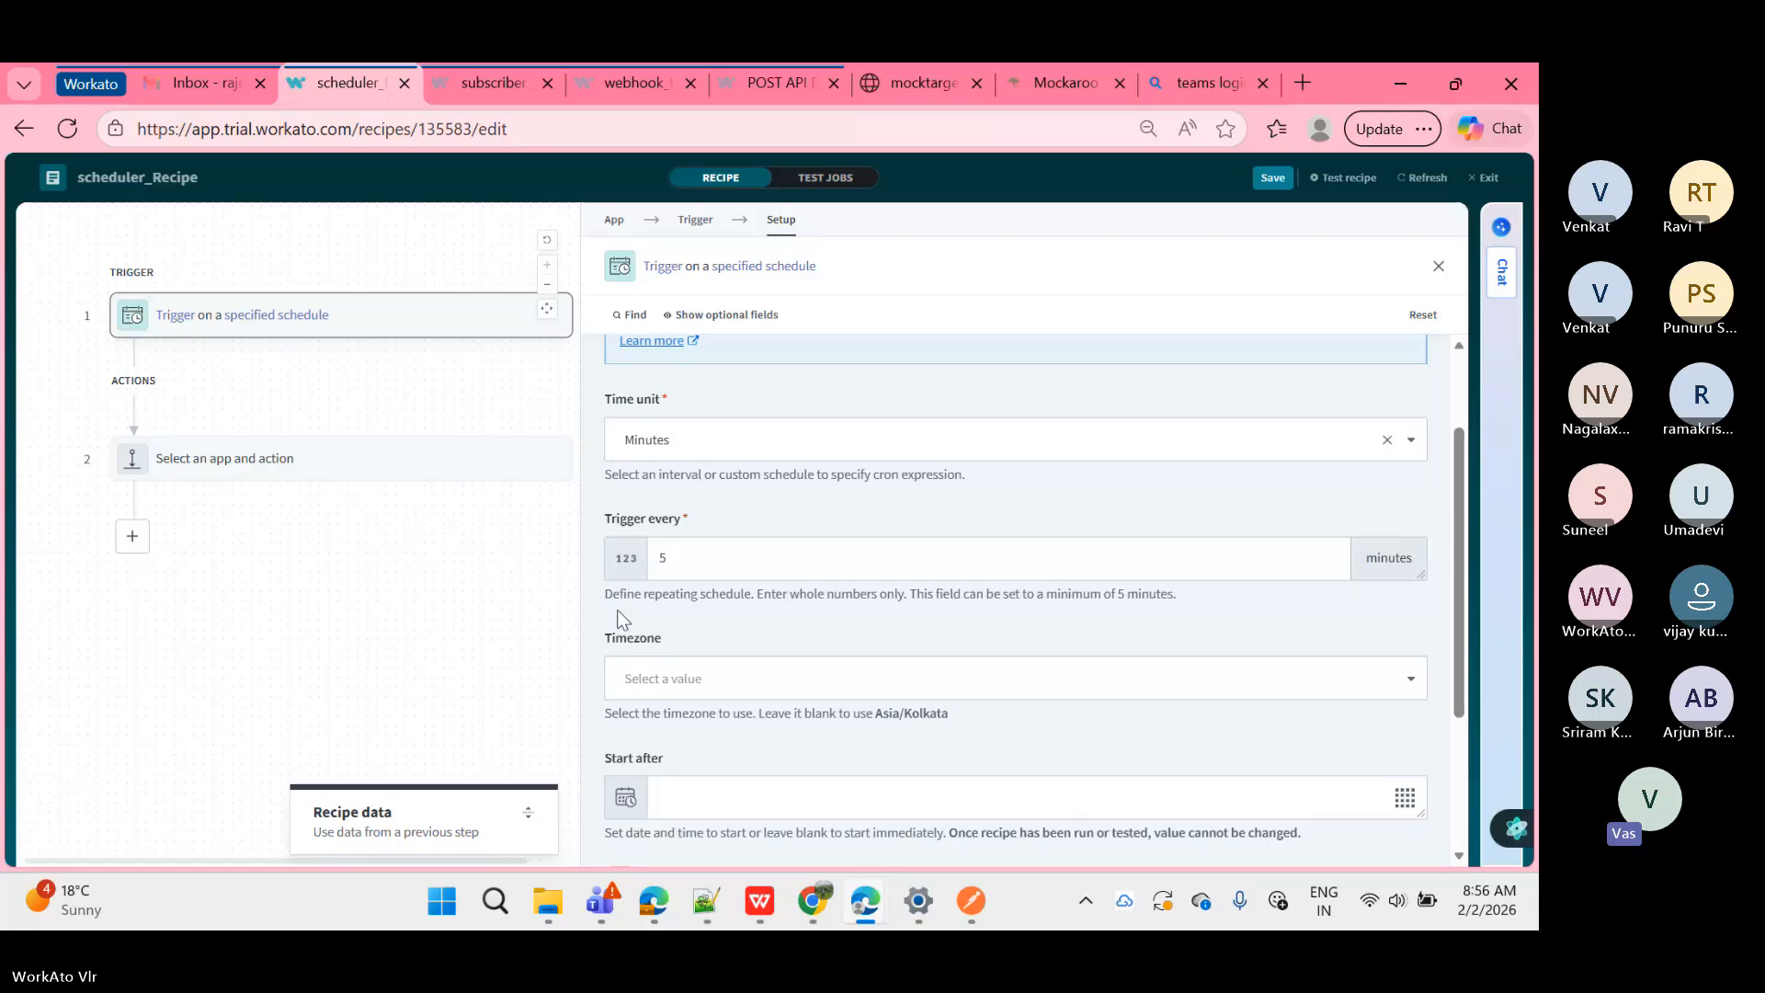
Step: Lower the system volume and briefly highlight the Trigger every label
key(XF86AudioLowerVolume)
key(XF86AudioLowerVolume)
key(XF86AudioLowerVolume)
key(XF86AudioLowerVolume)
key(XF86AudioLowerVolume)
key(XF86AudioLowerVolume)
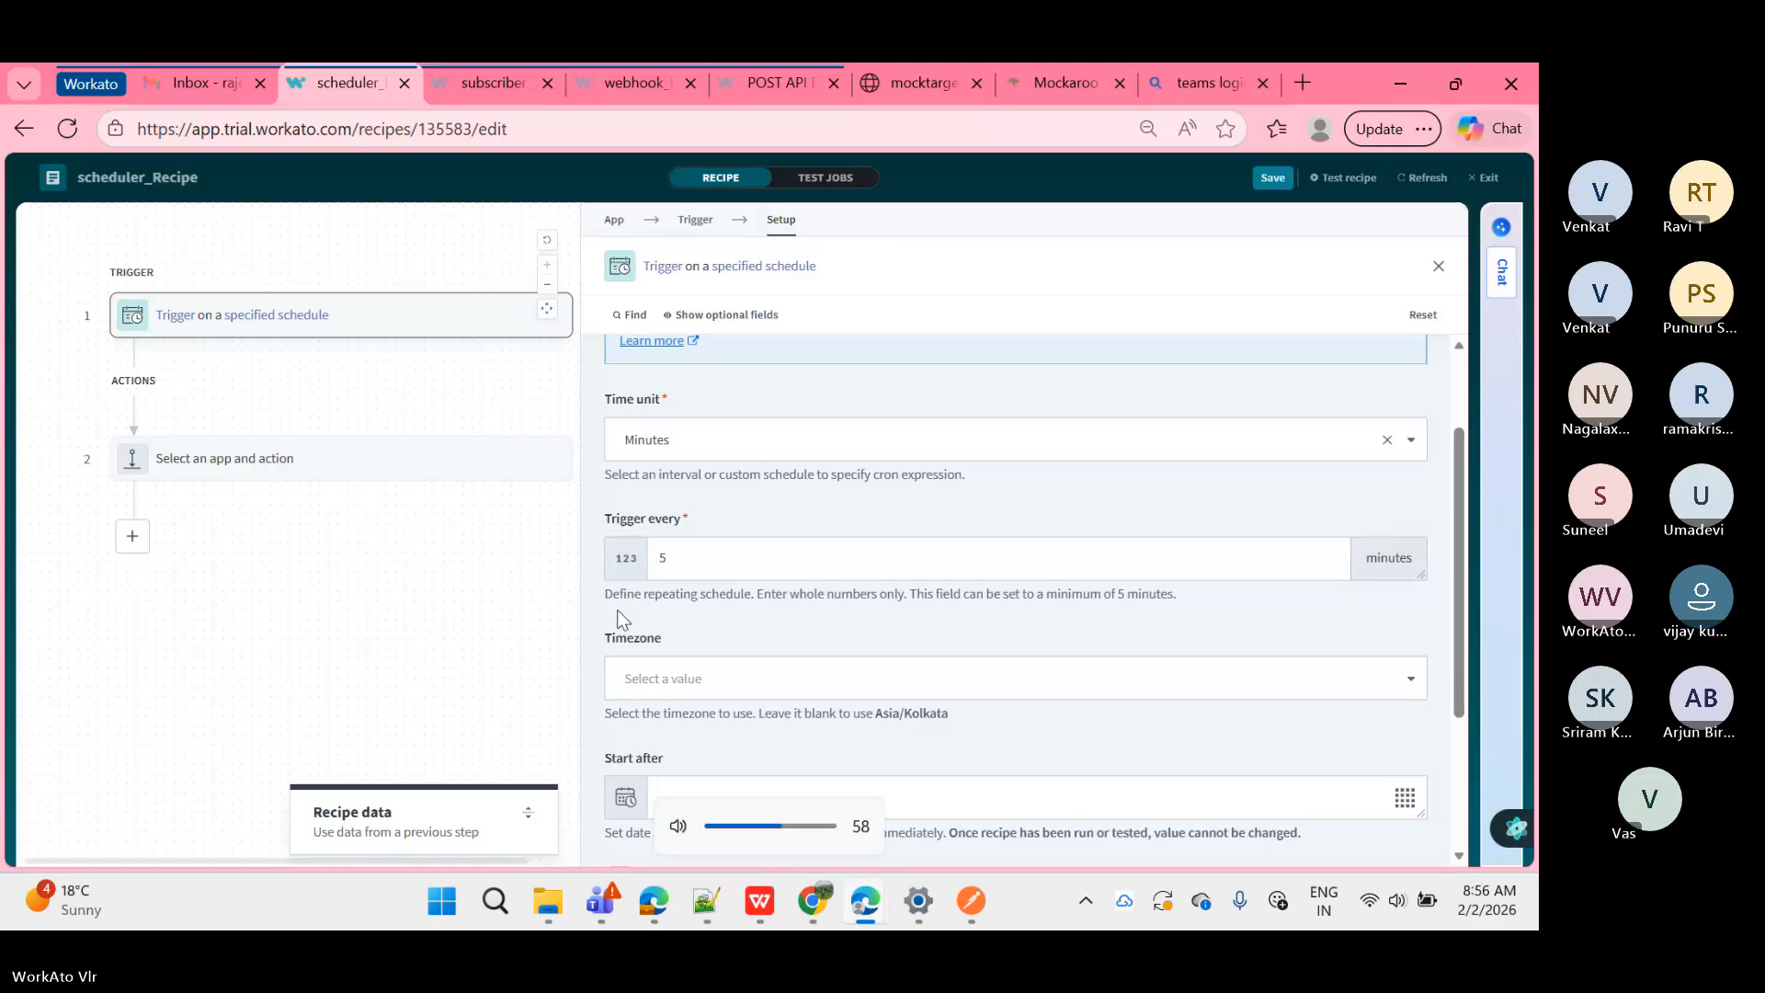
key(XF86AudioLowerVolume)
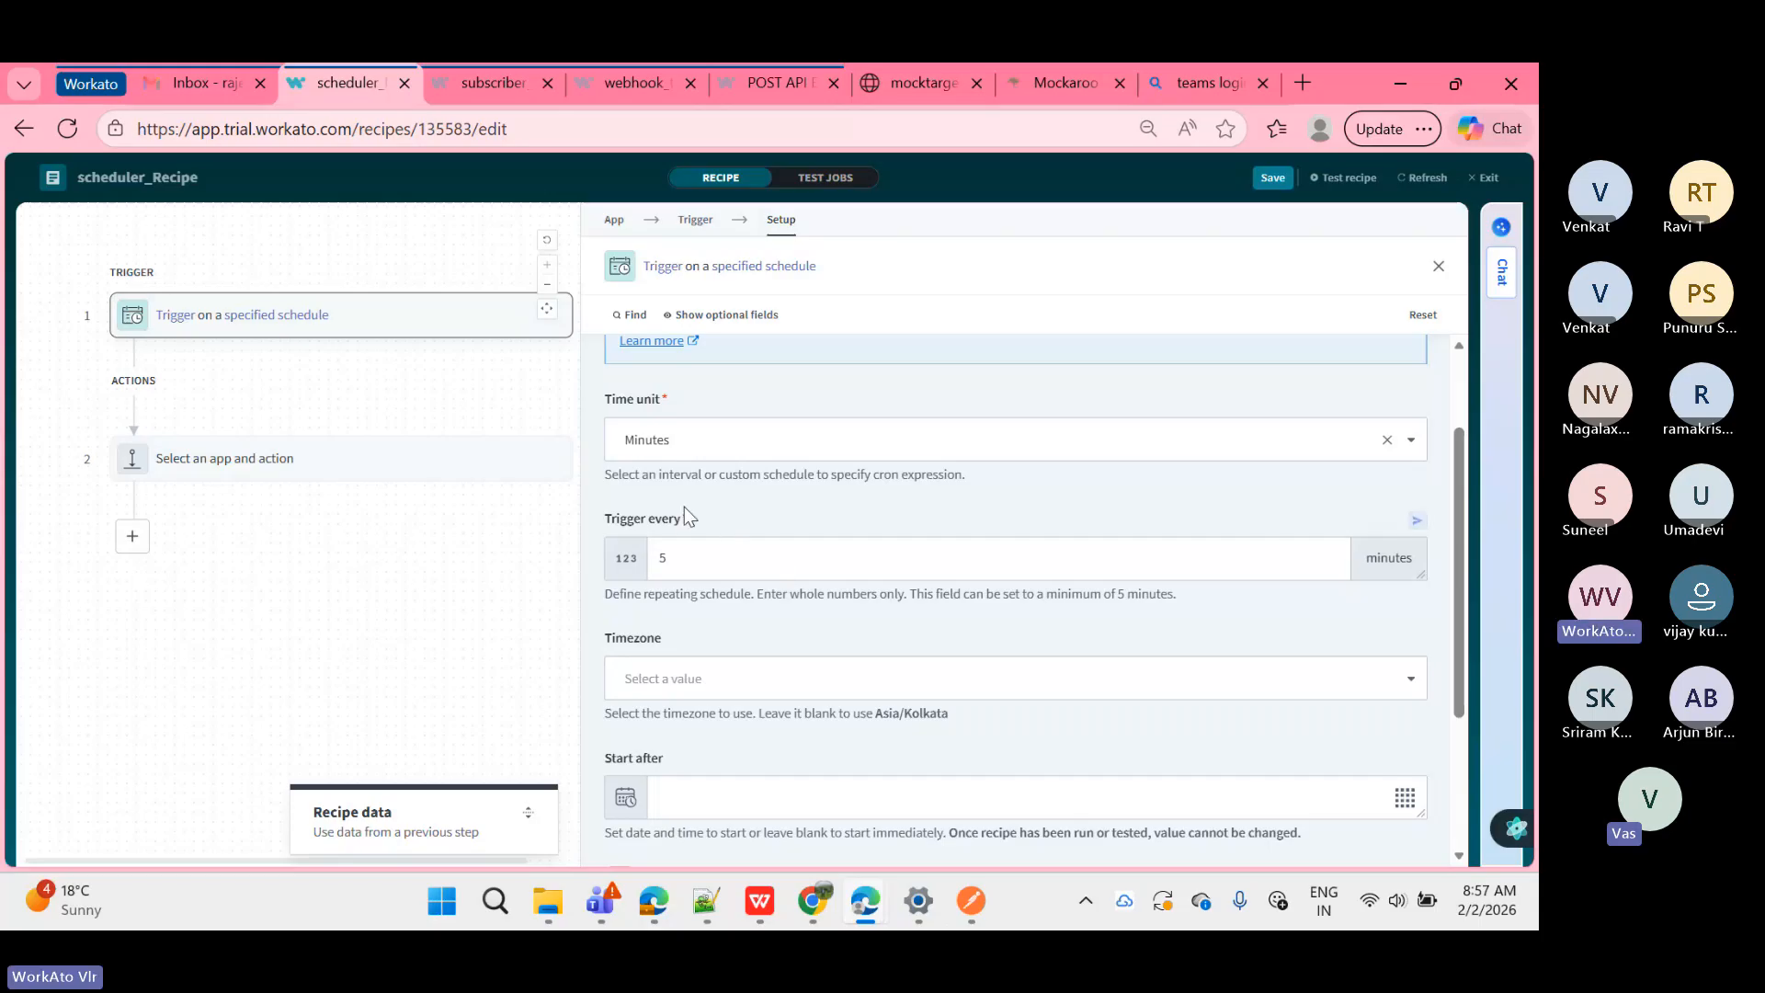
drag(684, 513, 607, 523)
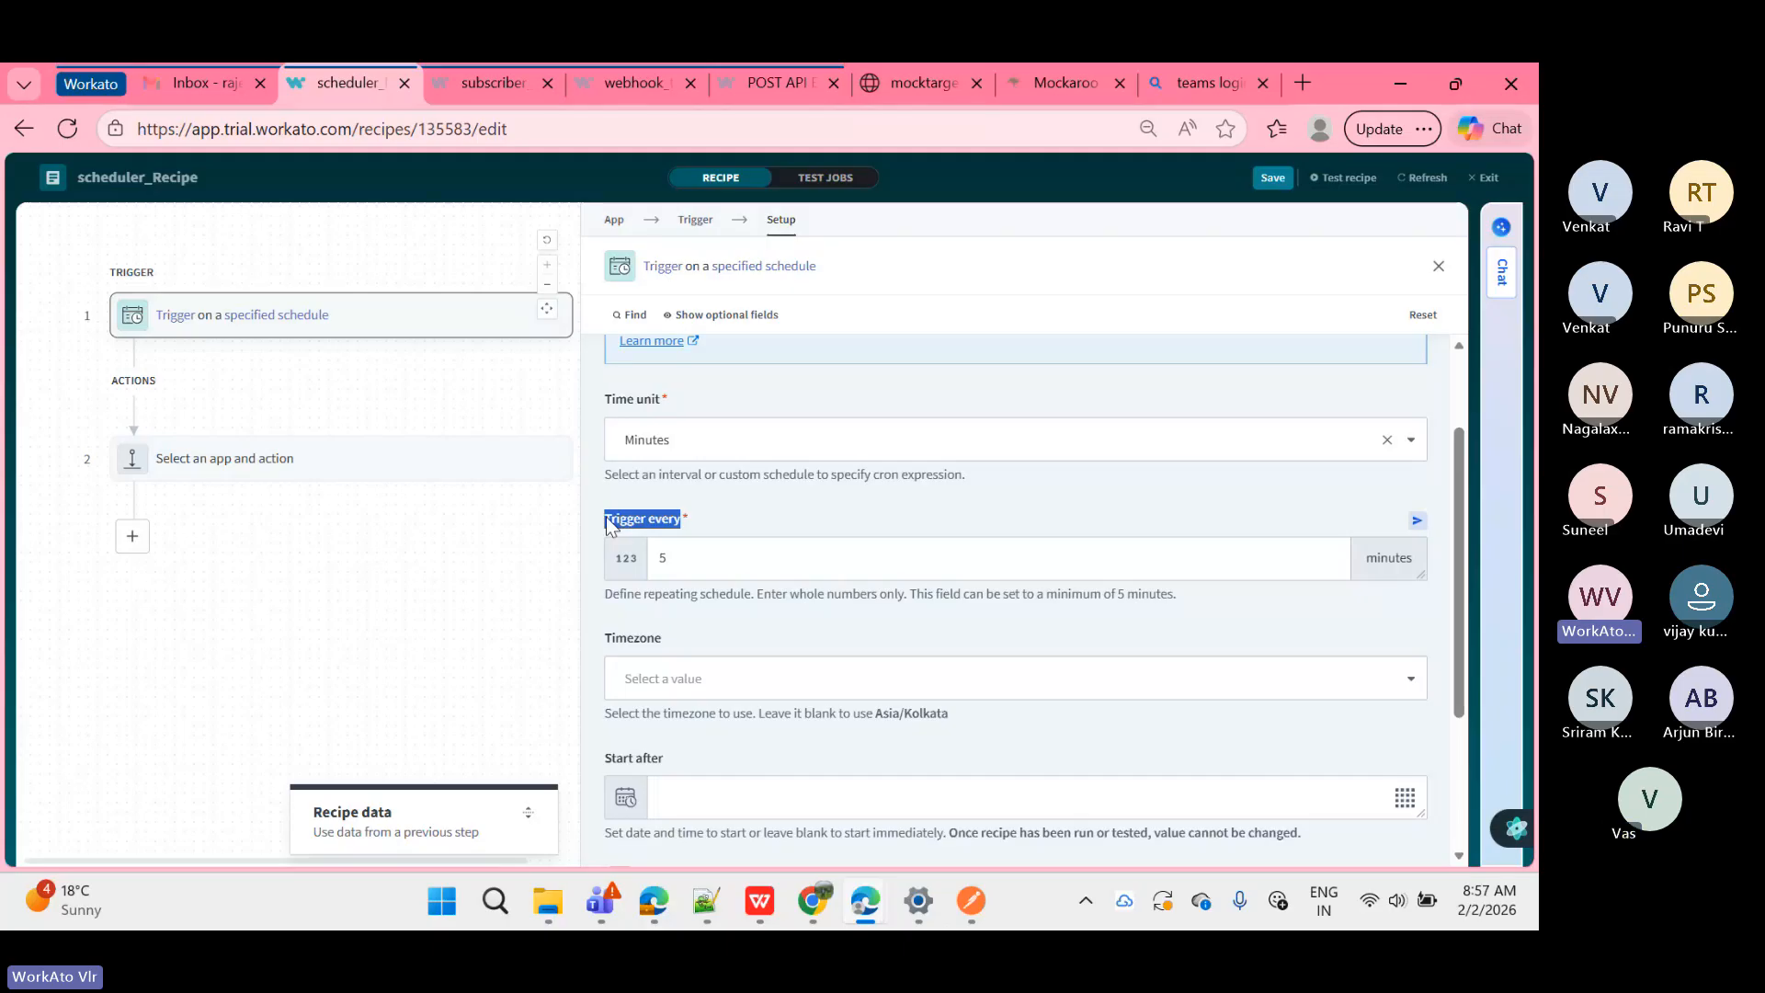
click(605, 529)
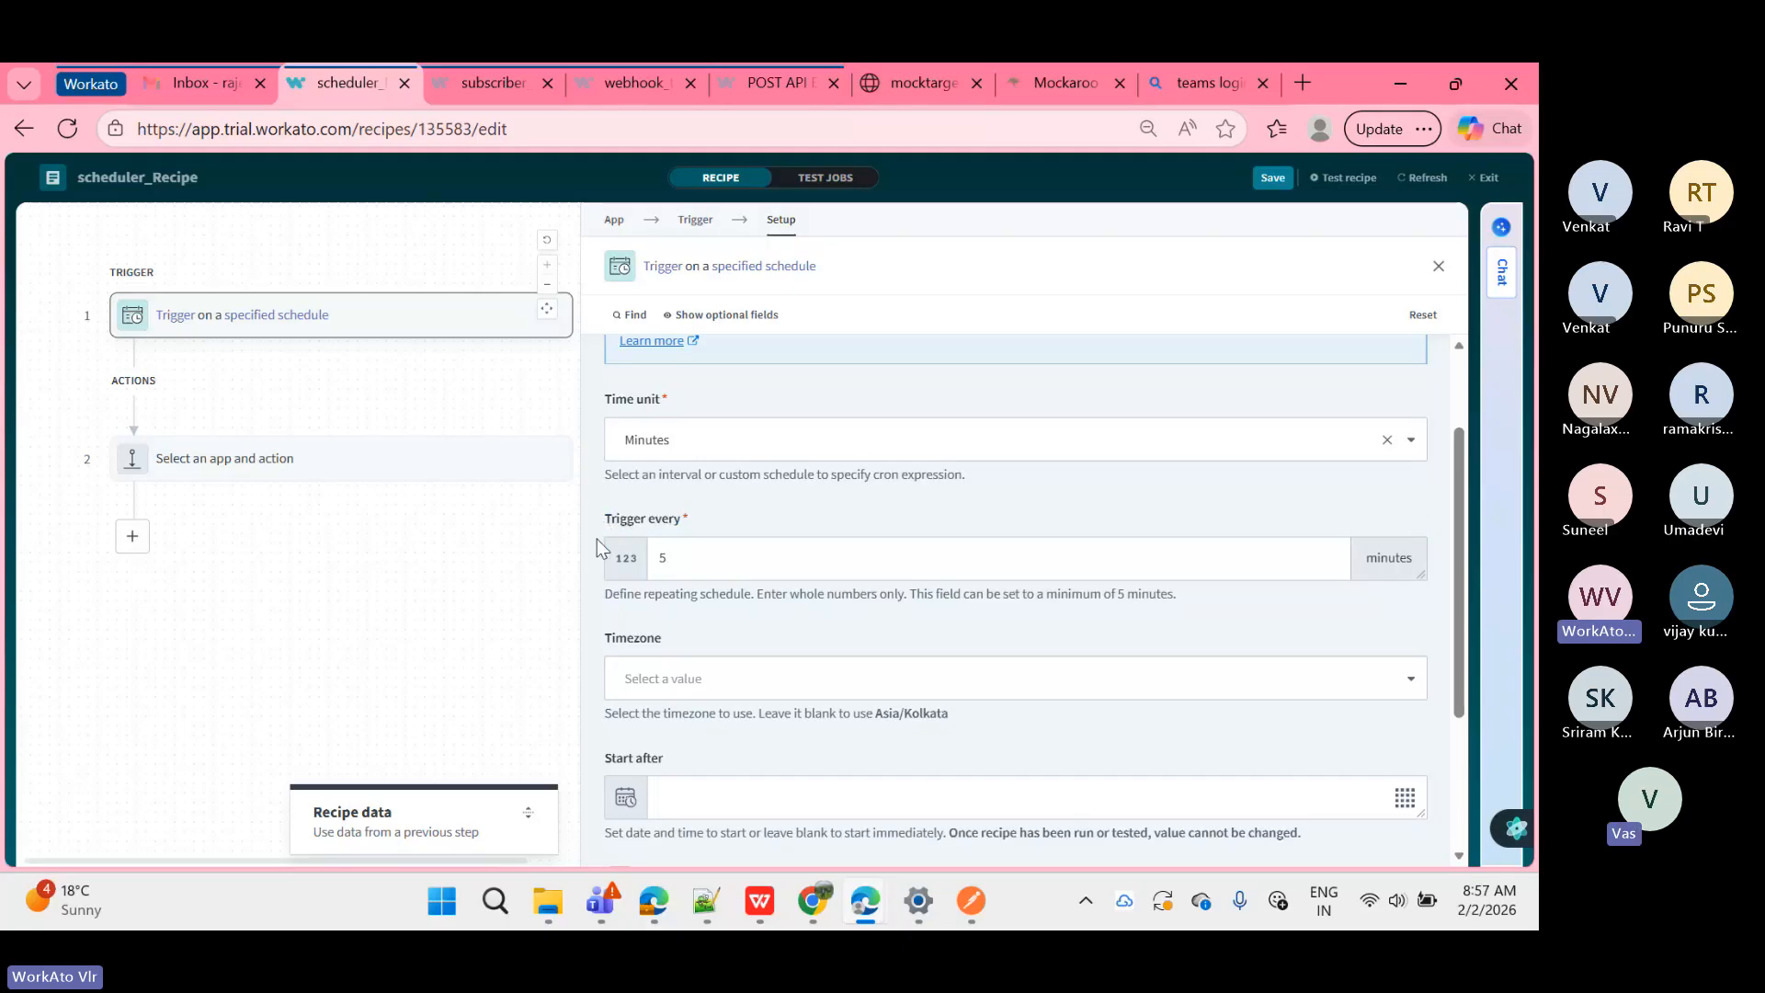
scroll(597, 539, up, 1)
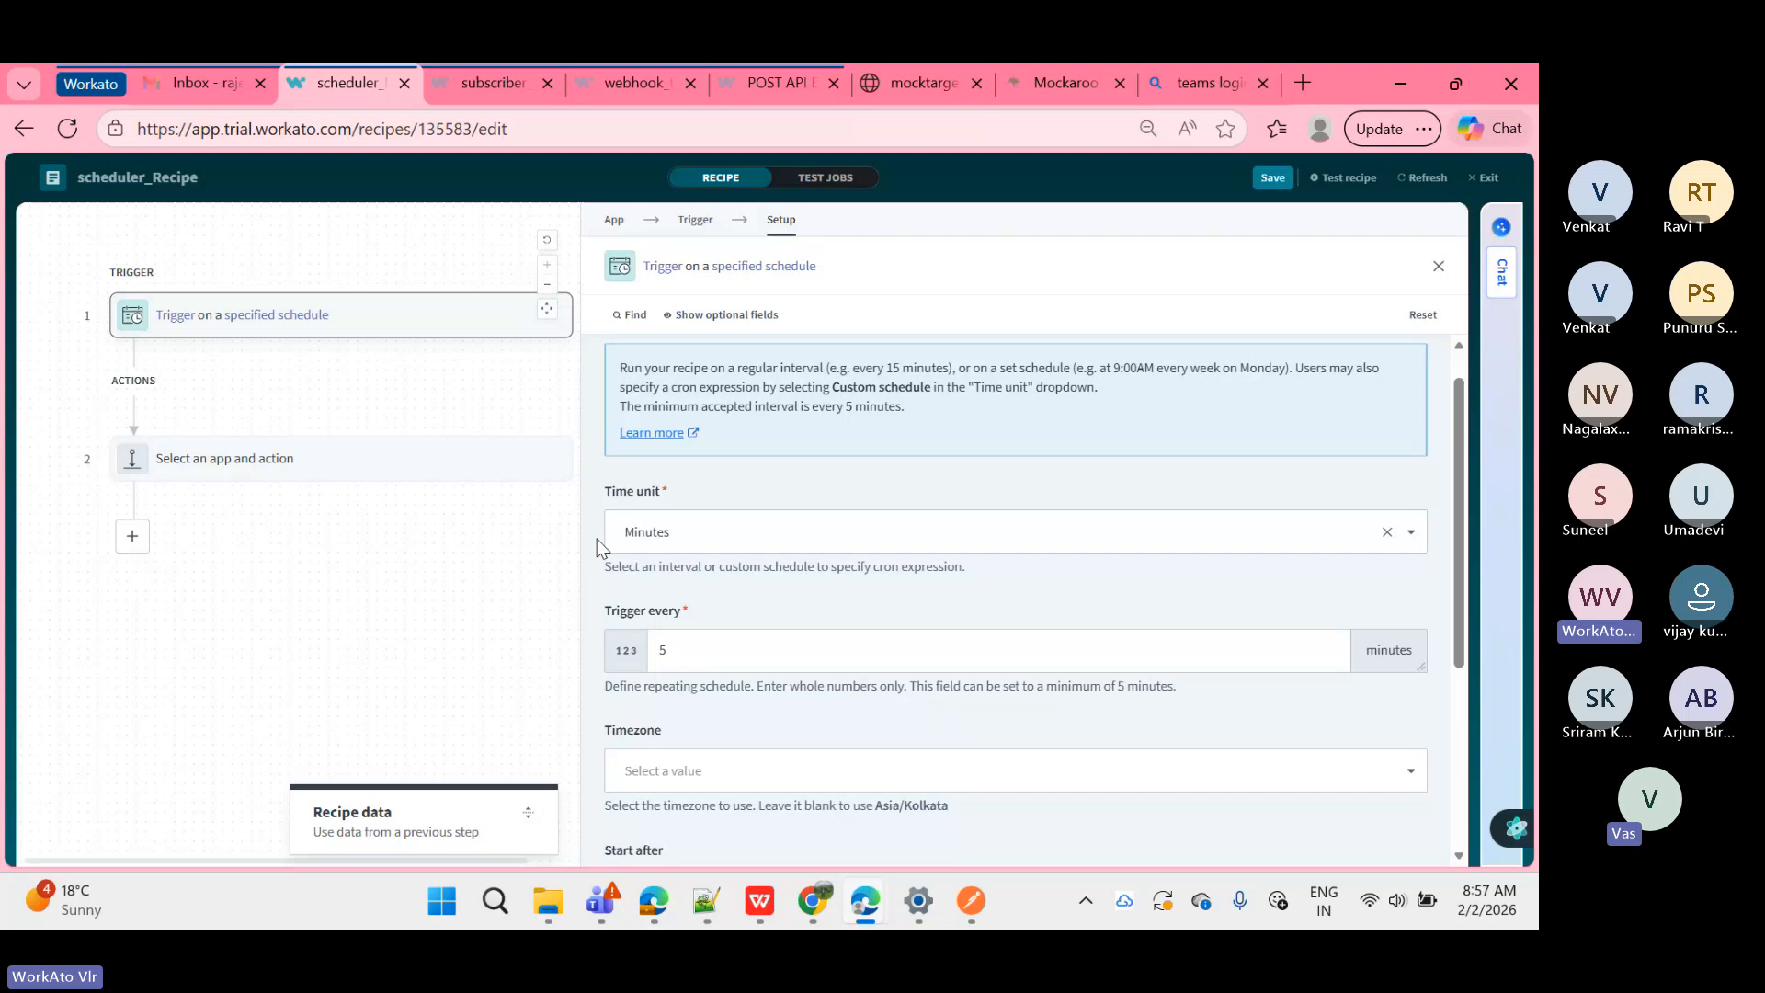
scroll(598, 539, down, 1)
scroll(597, 539, up, 2)
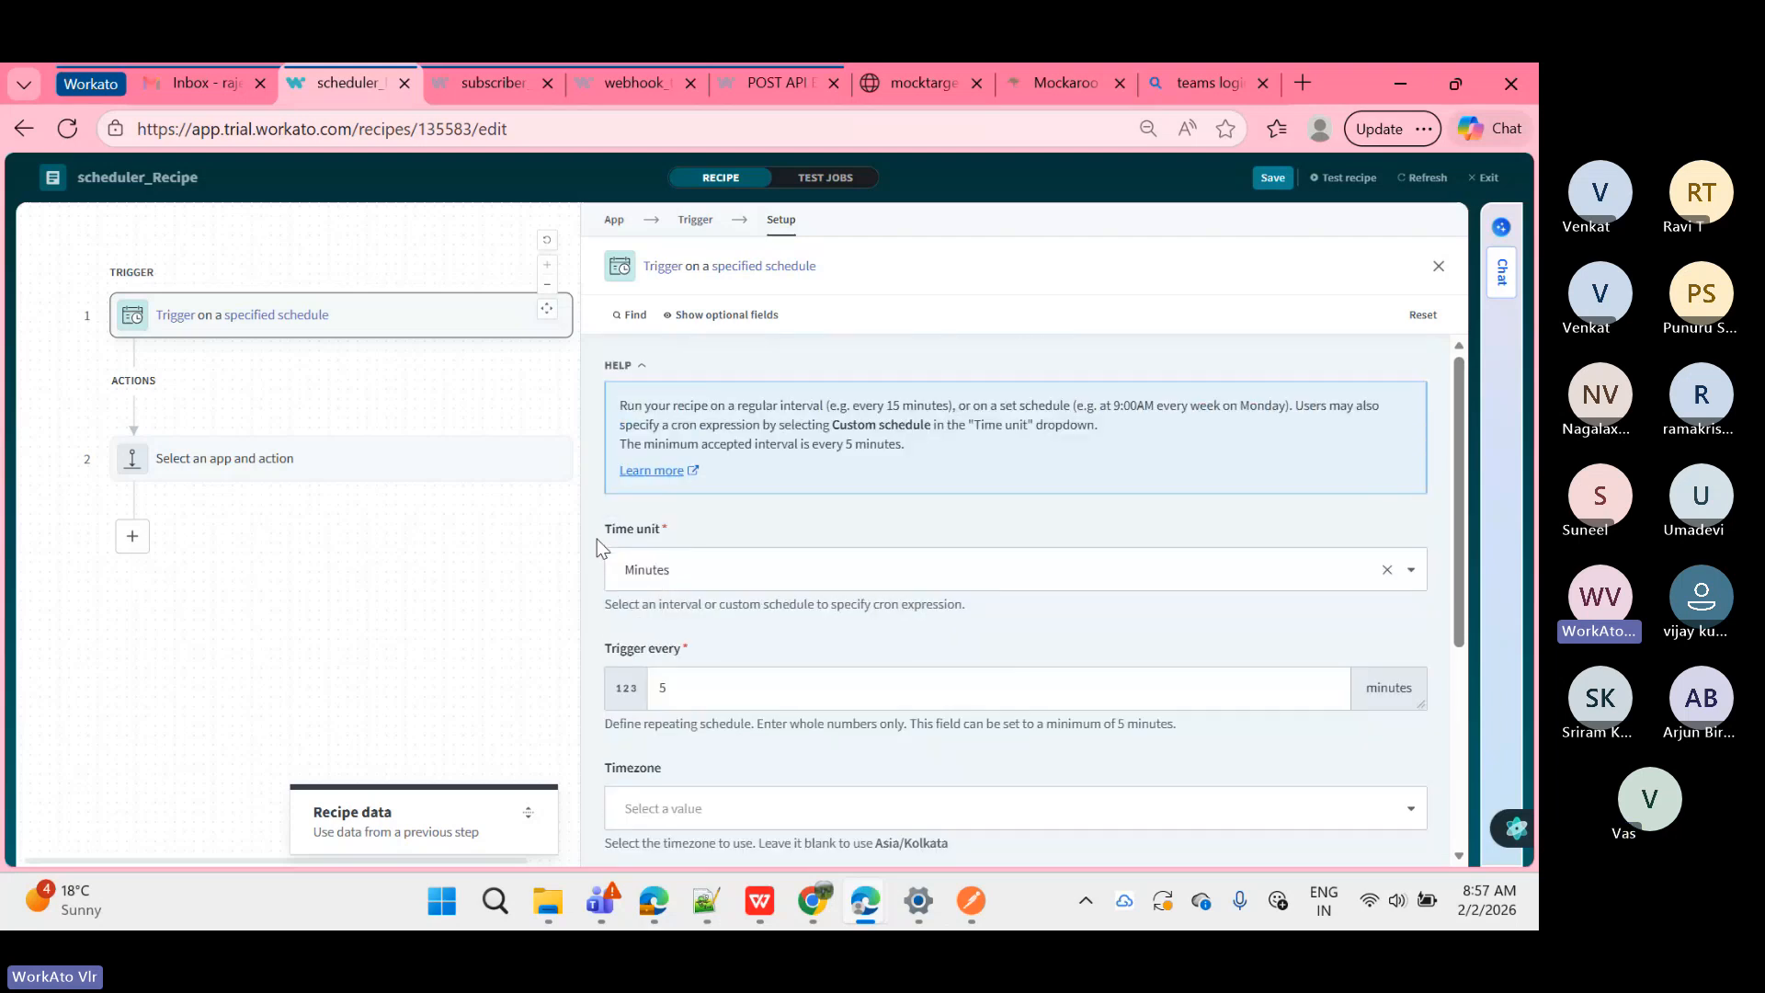
scroll(598, 539, down, 2)
click(678, 598)
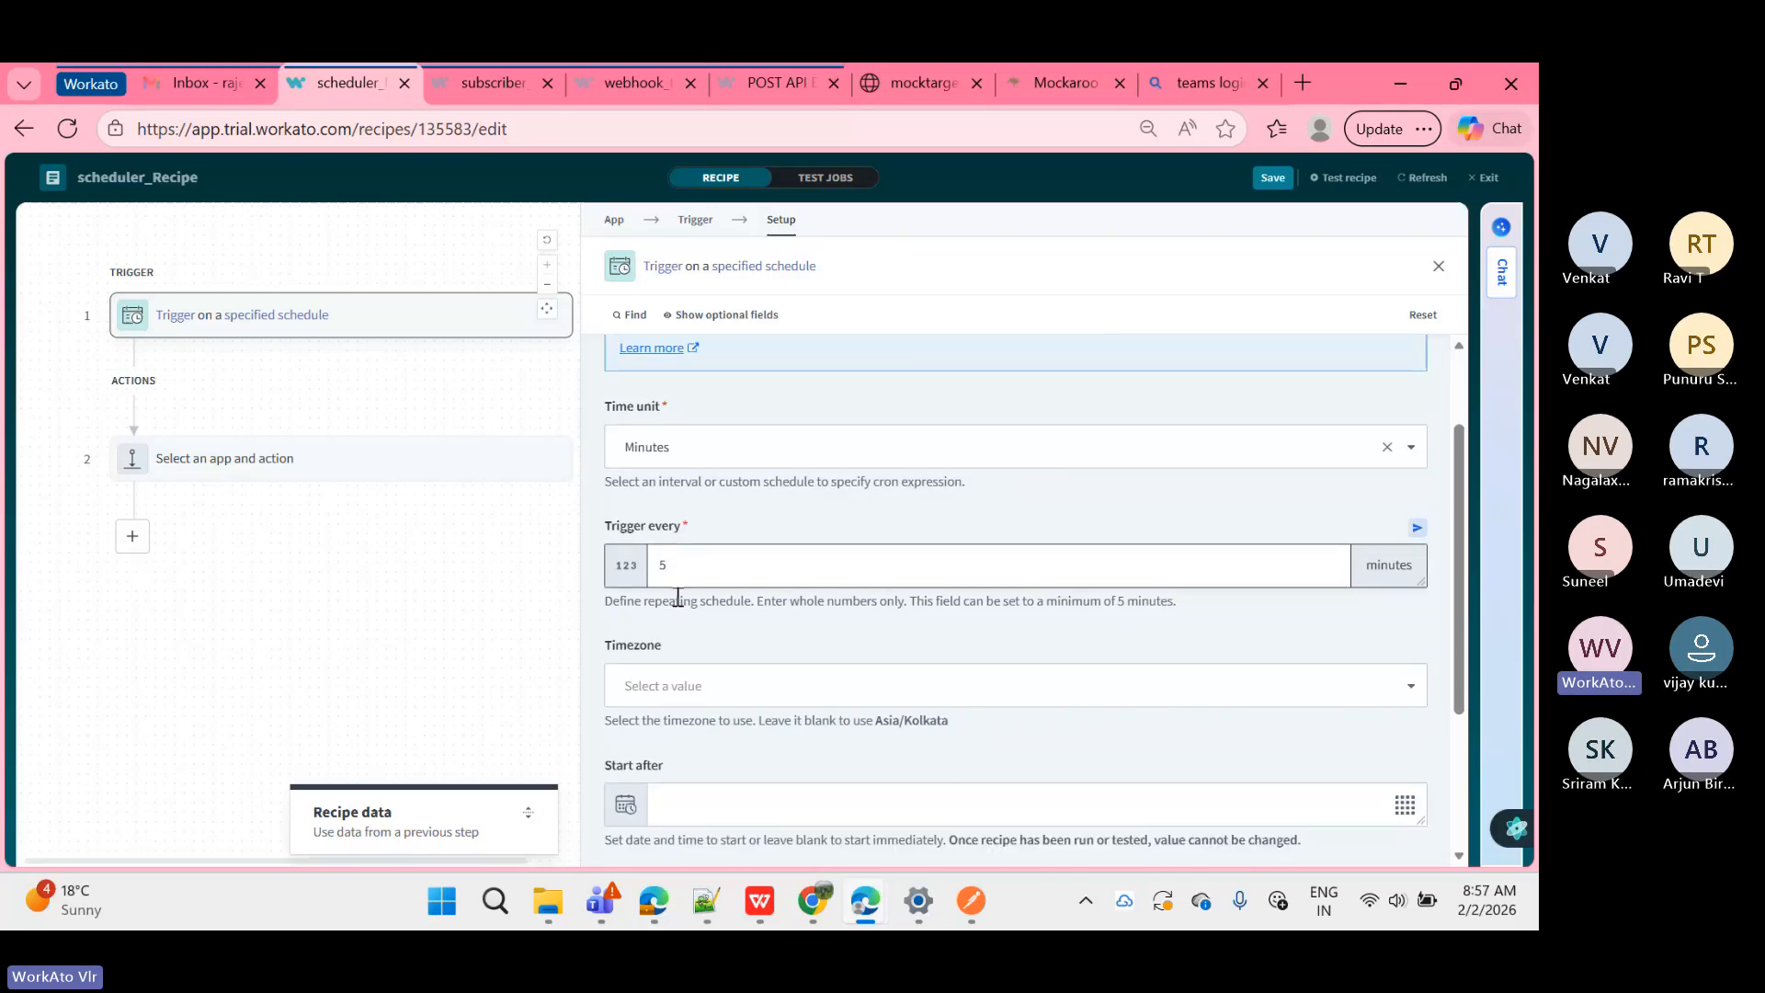
scroll(677, 596, down, 1)
triple_click(677, 593)
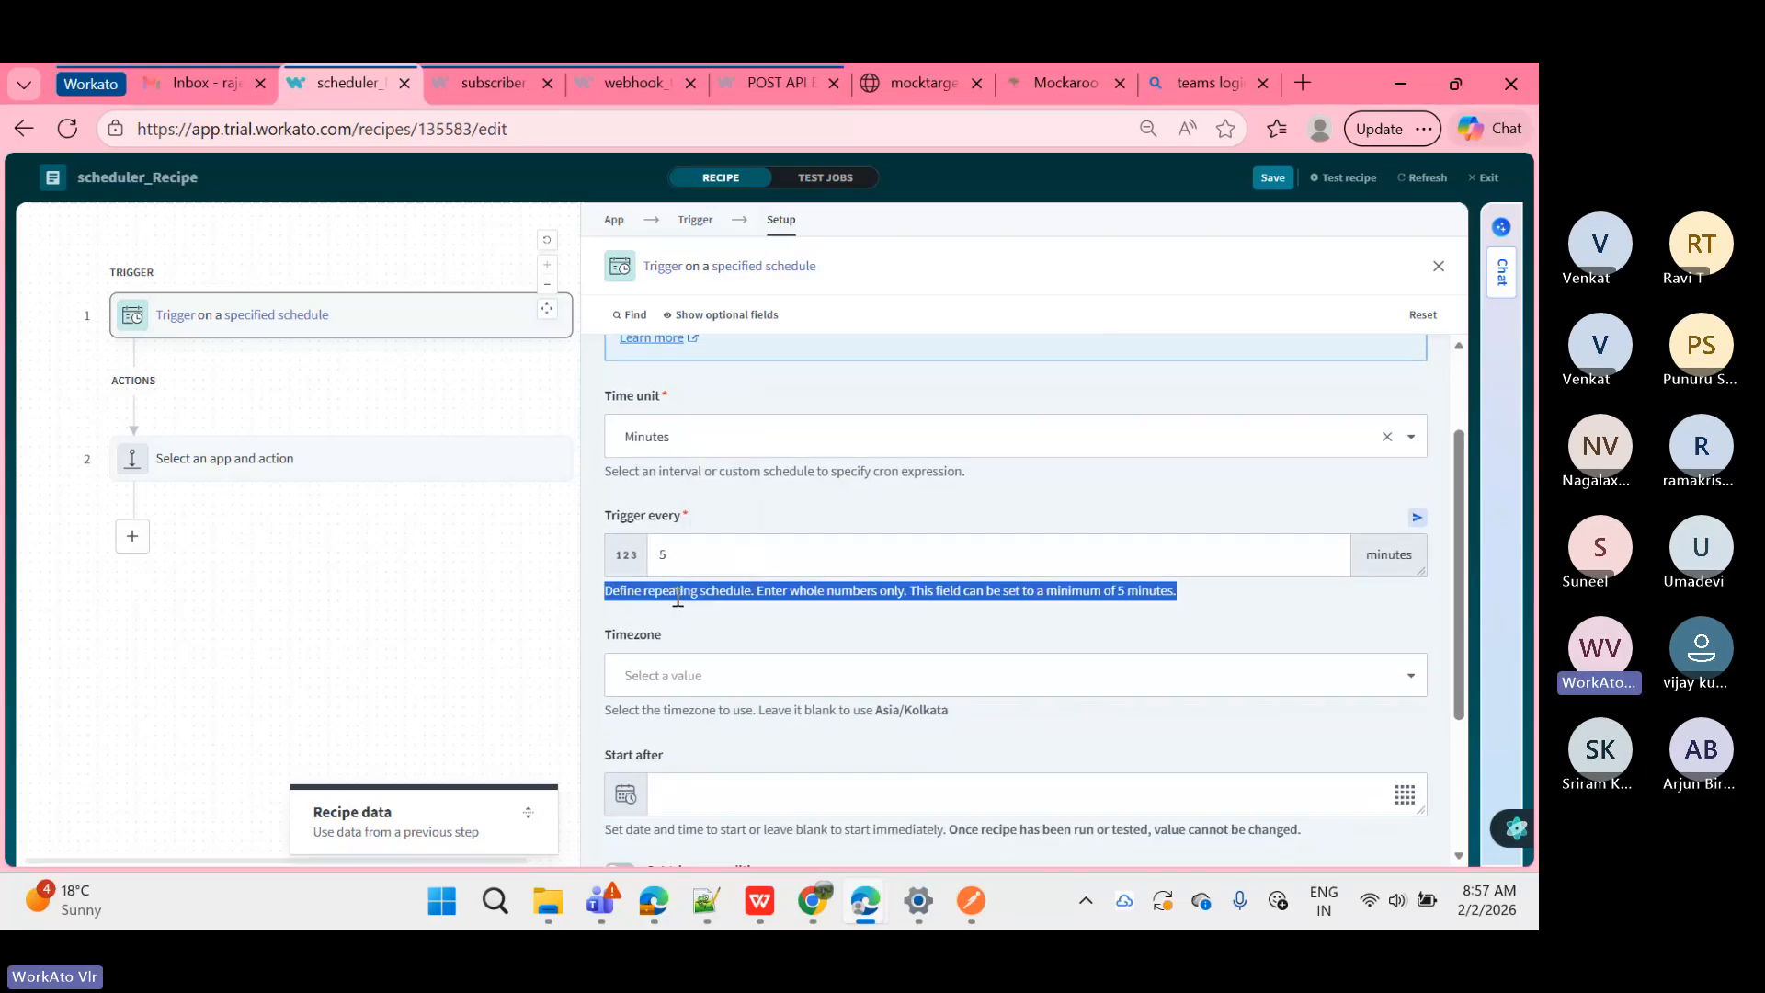
click(677, 597)
scroll(678, 596, down, 1)
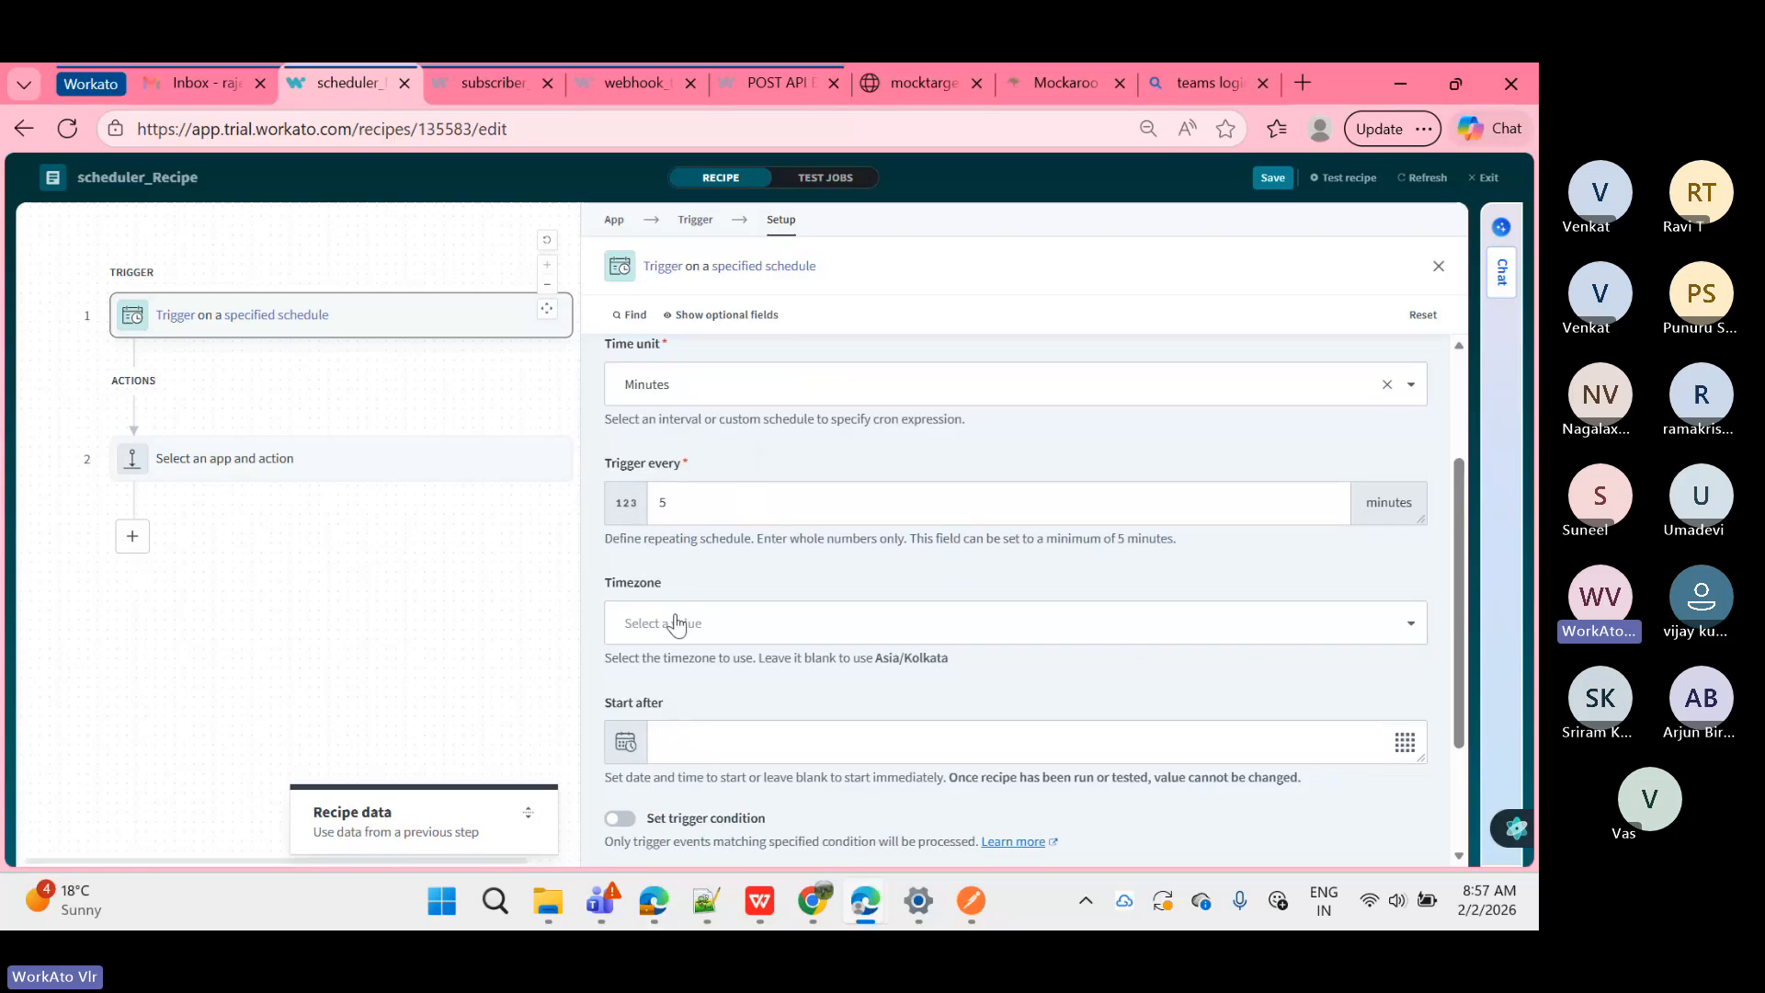
scroll(678, 565, down, 1)
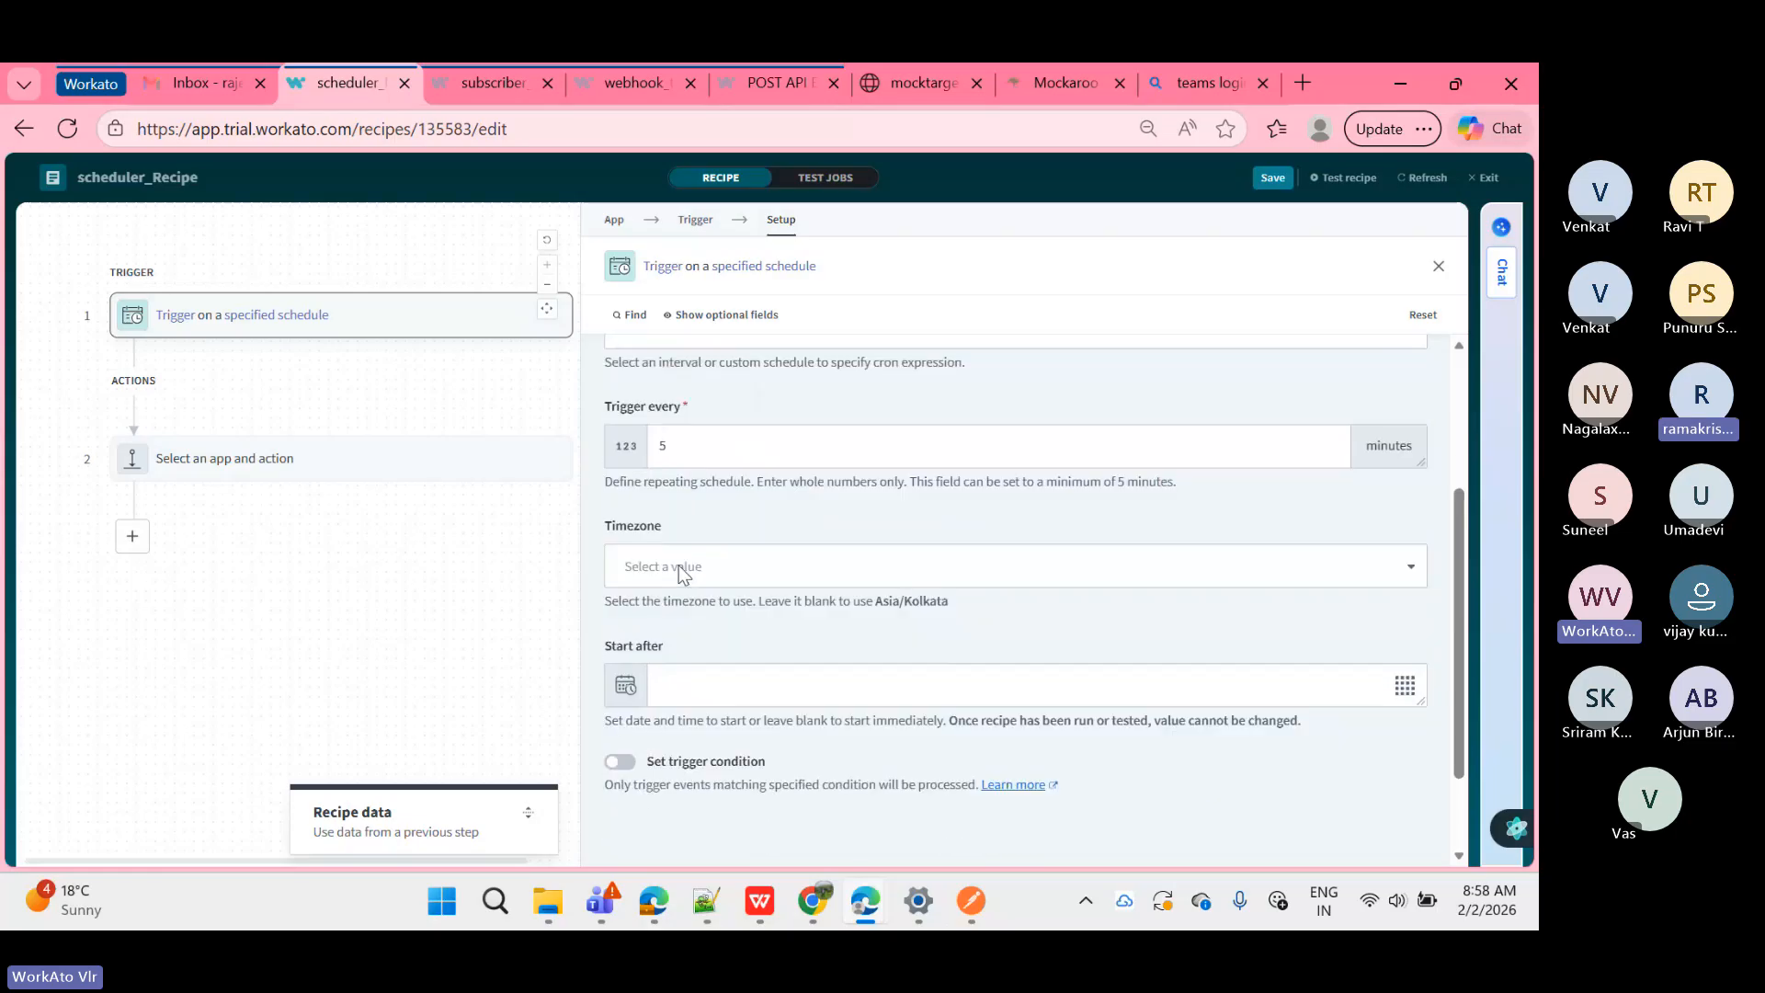
scroll(678, 565, up, 3)
scroll(679, 565, down, 2)
scroll(679, 565, down, 1)
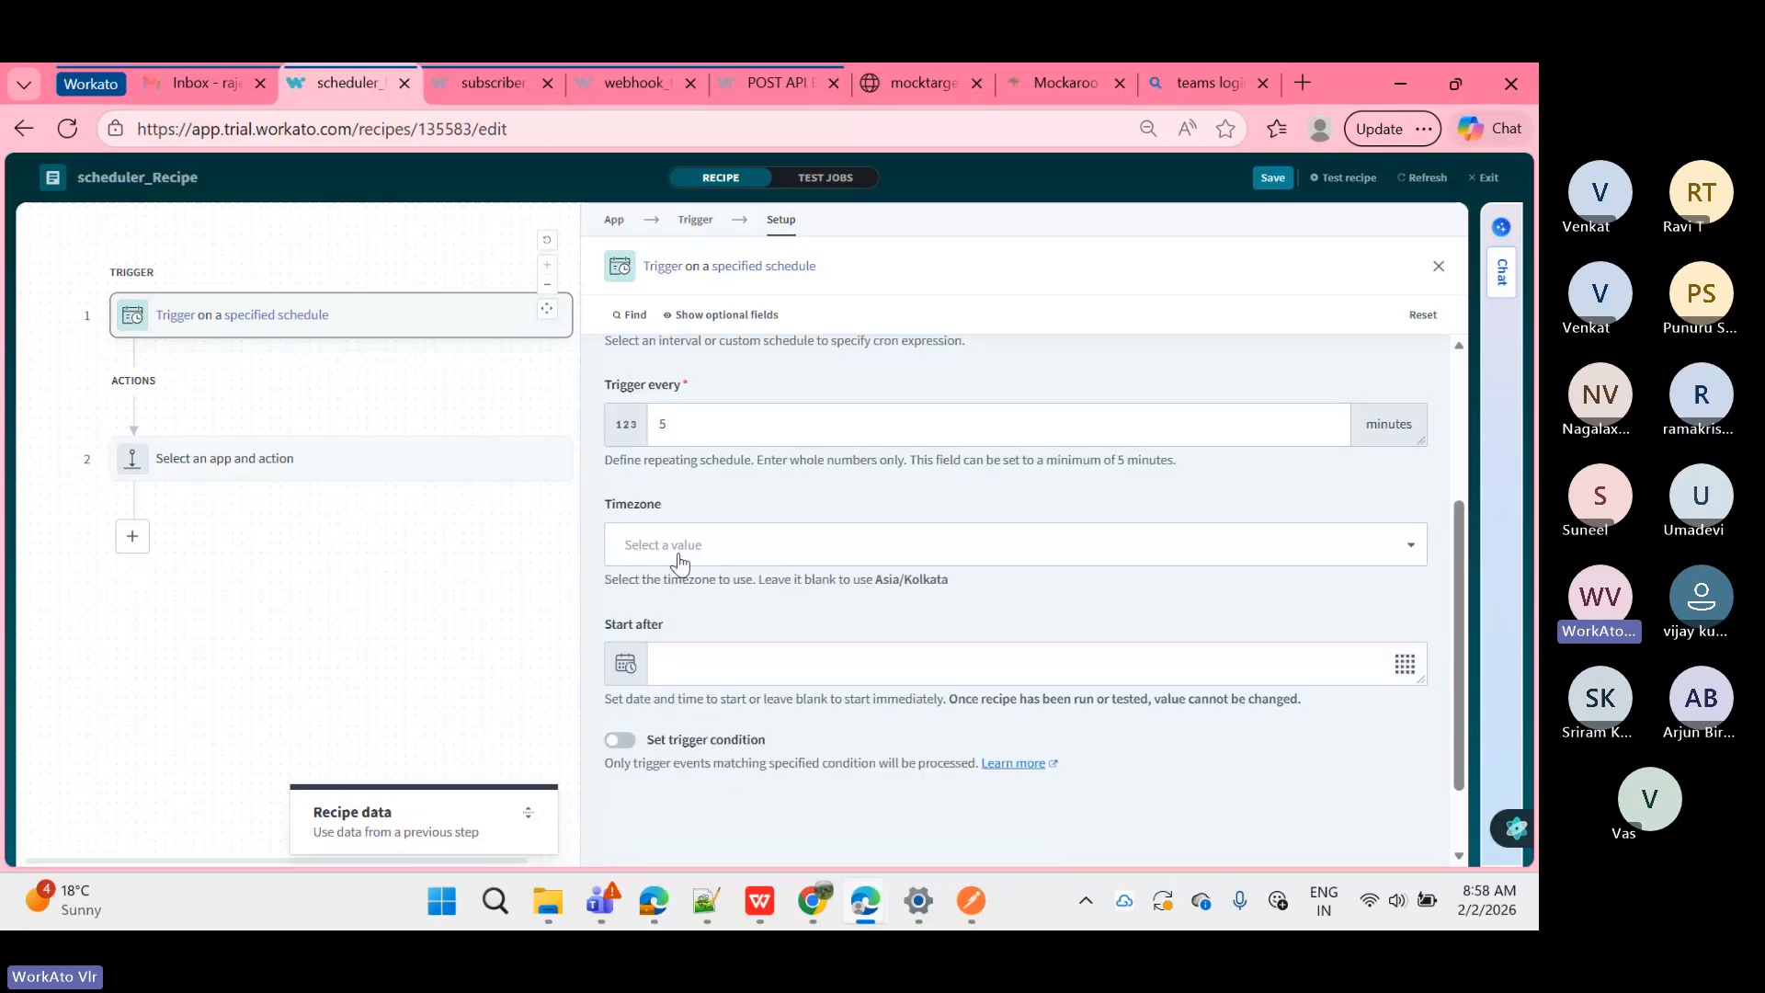
scroll(680, 562, up, 1)
scroll(681, 556, up, 1)
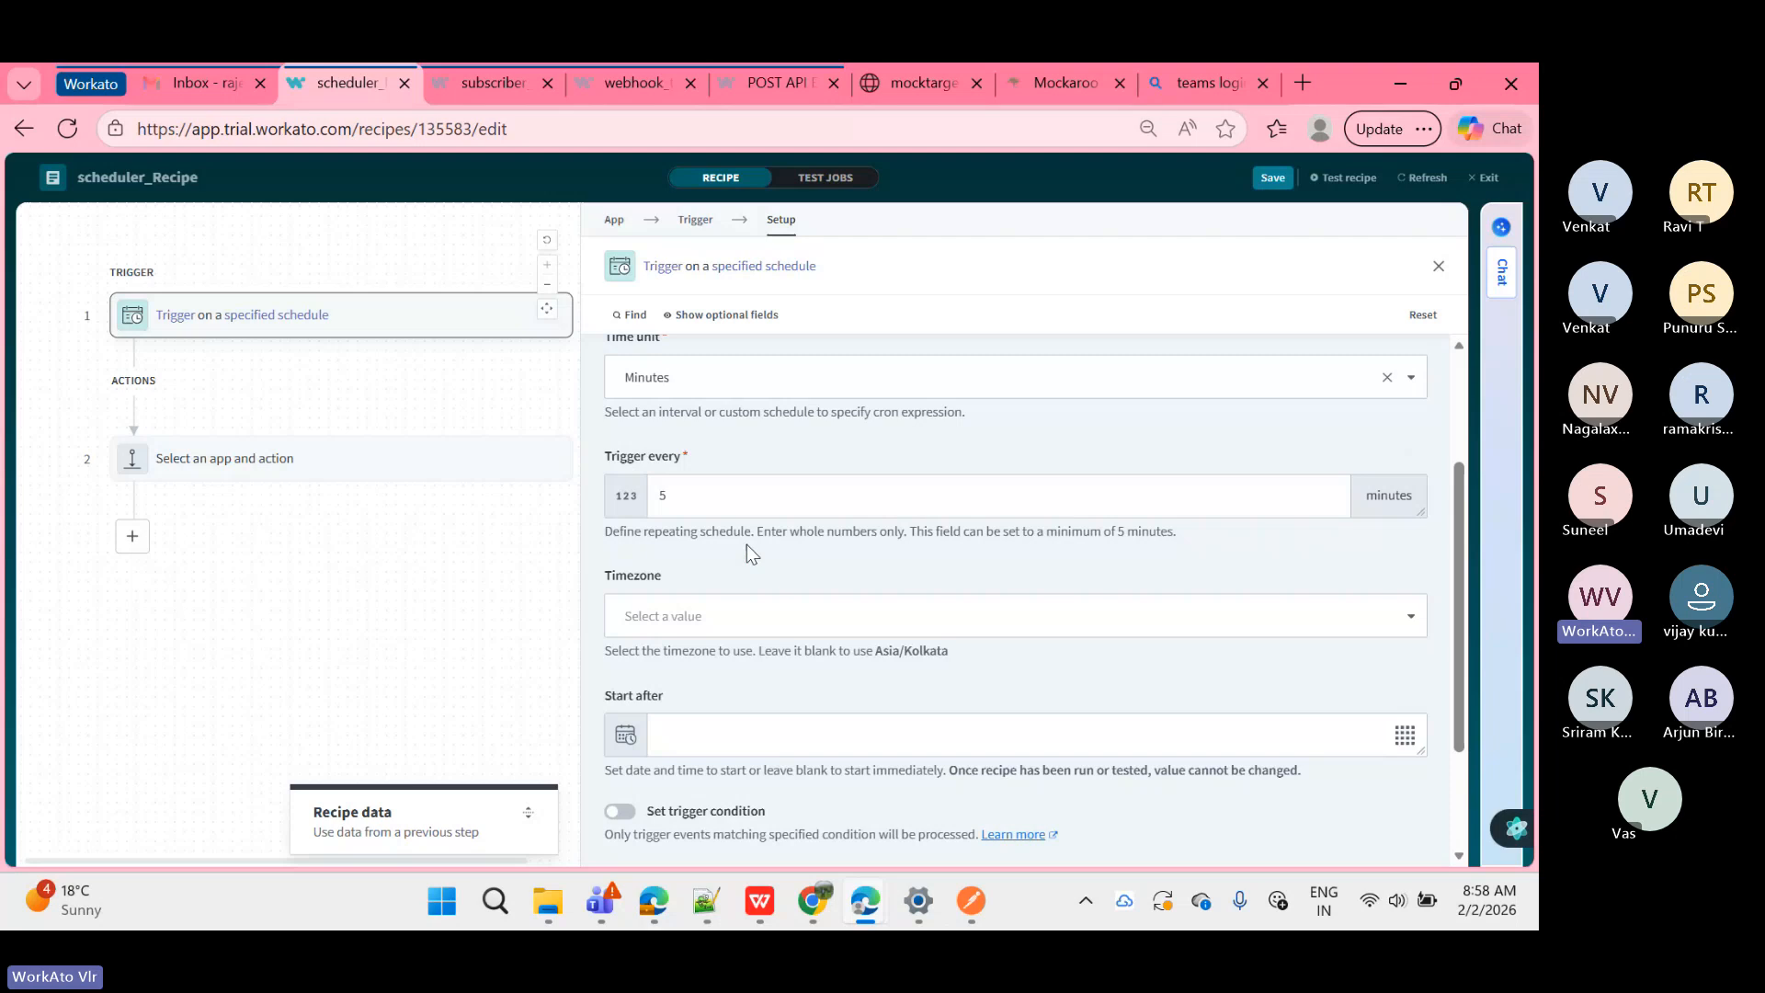
scroll(746, 548, down, 1)
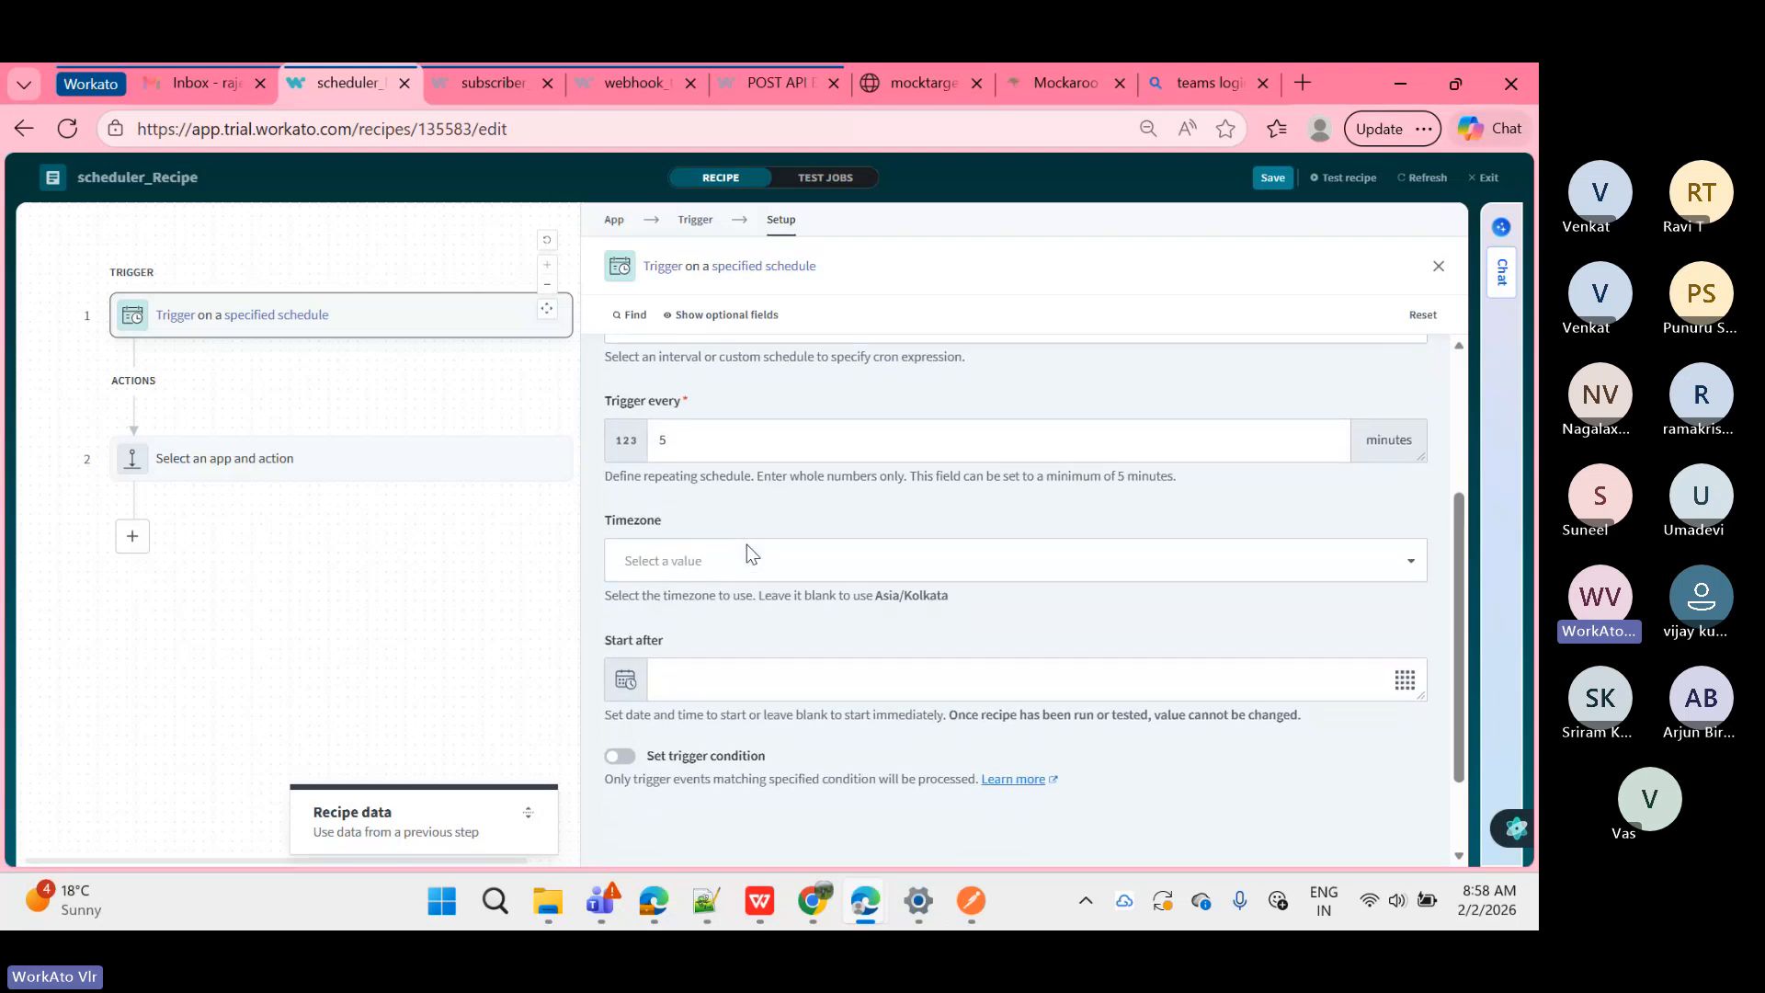
Step: Browse the Timezone list filtered by 'amer' without choosing one, then show the Time unit choices
click(743, 561)
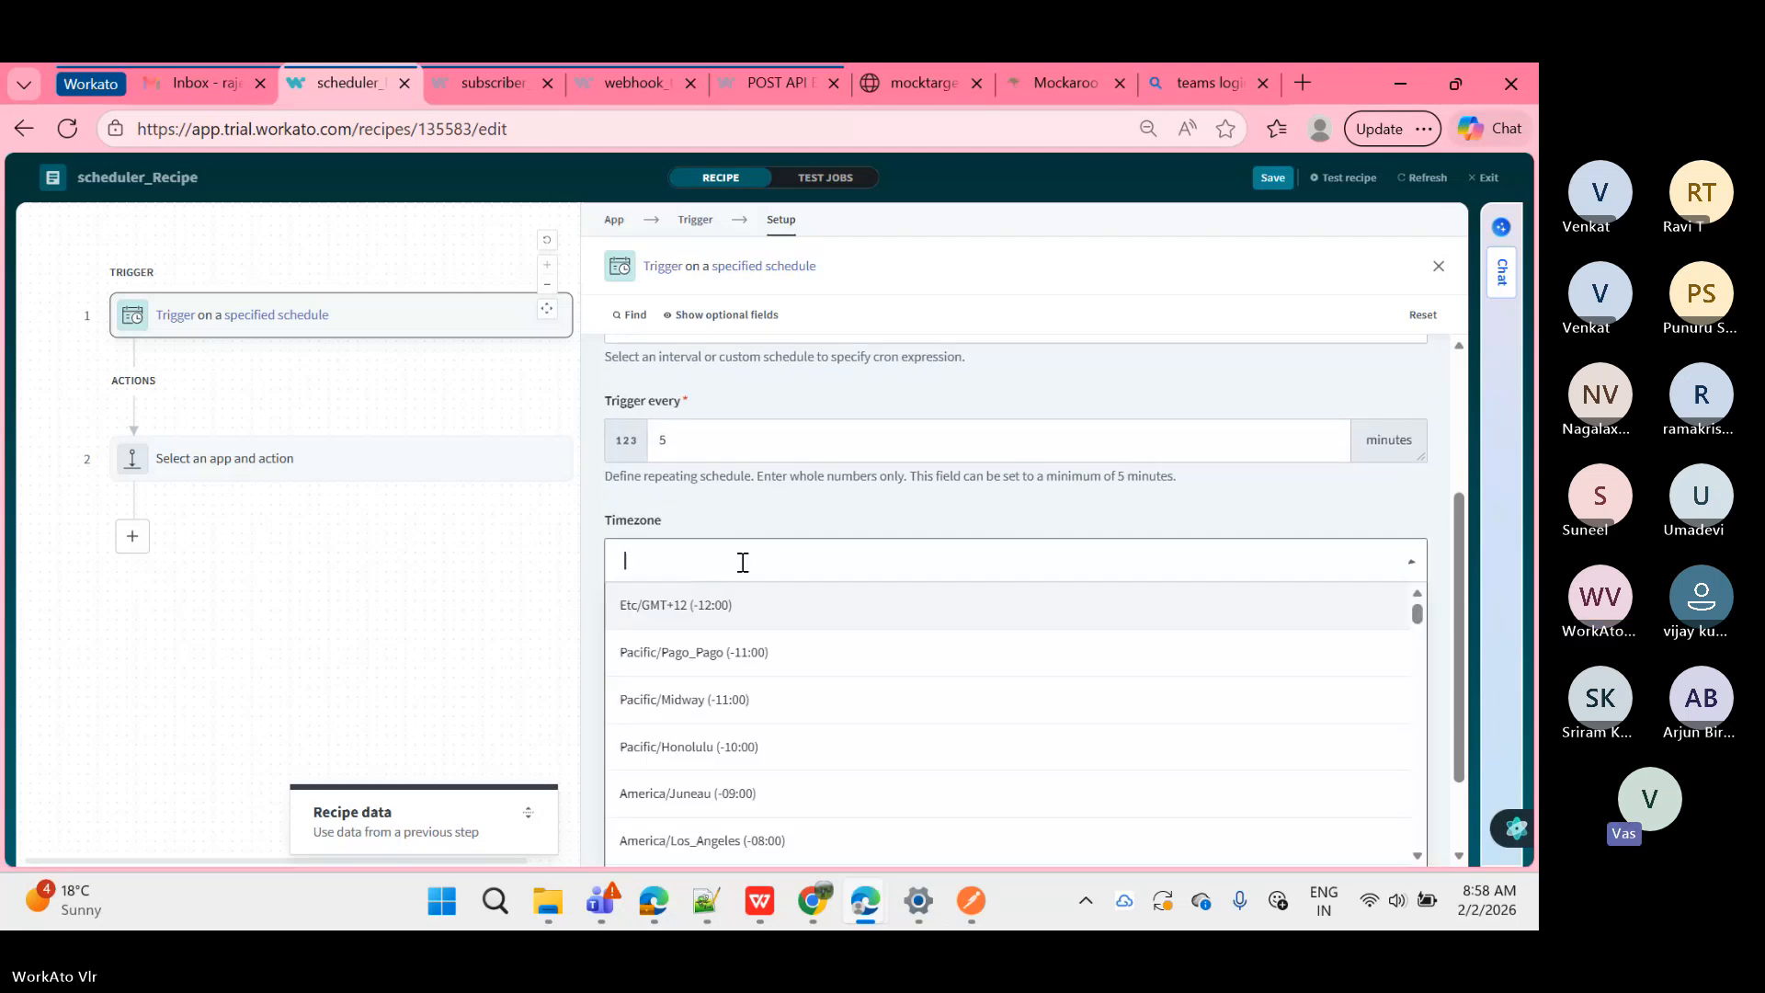
text(amer)
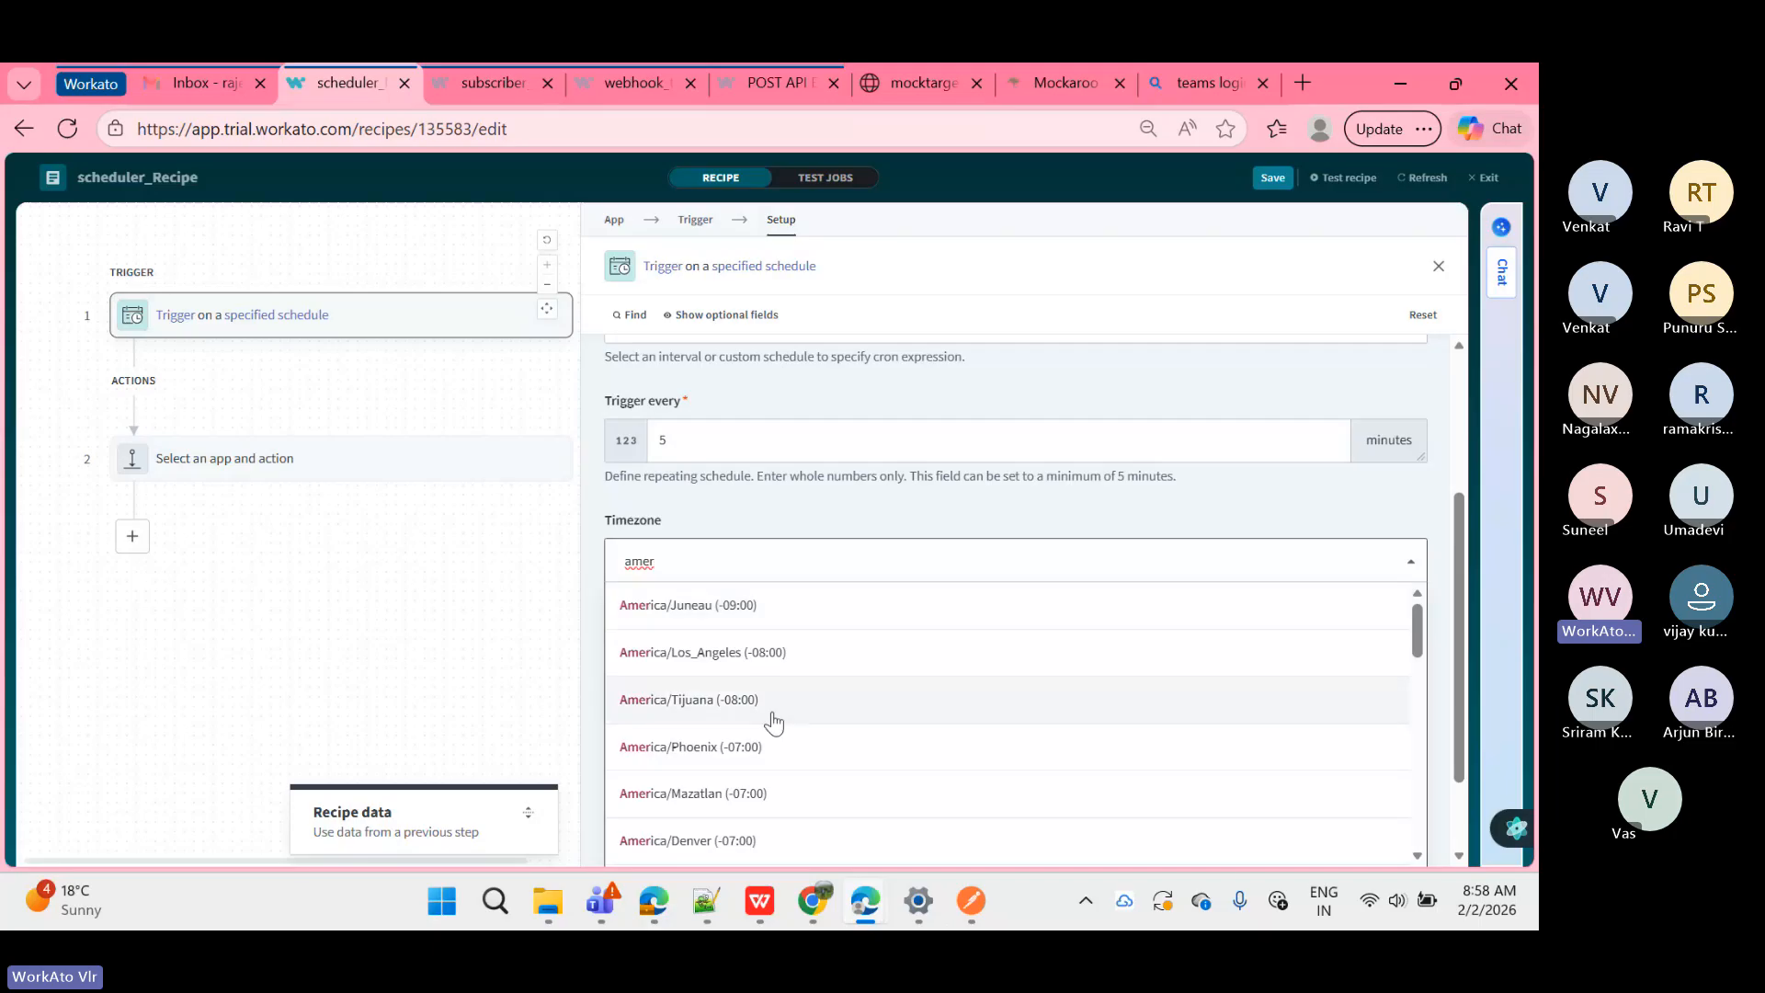
scroll(776, 730, down, 1)
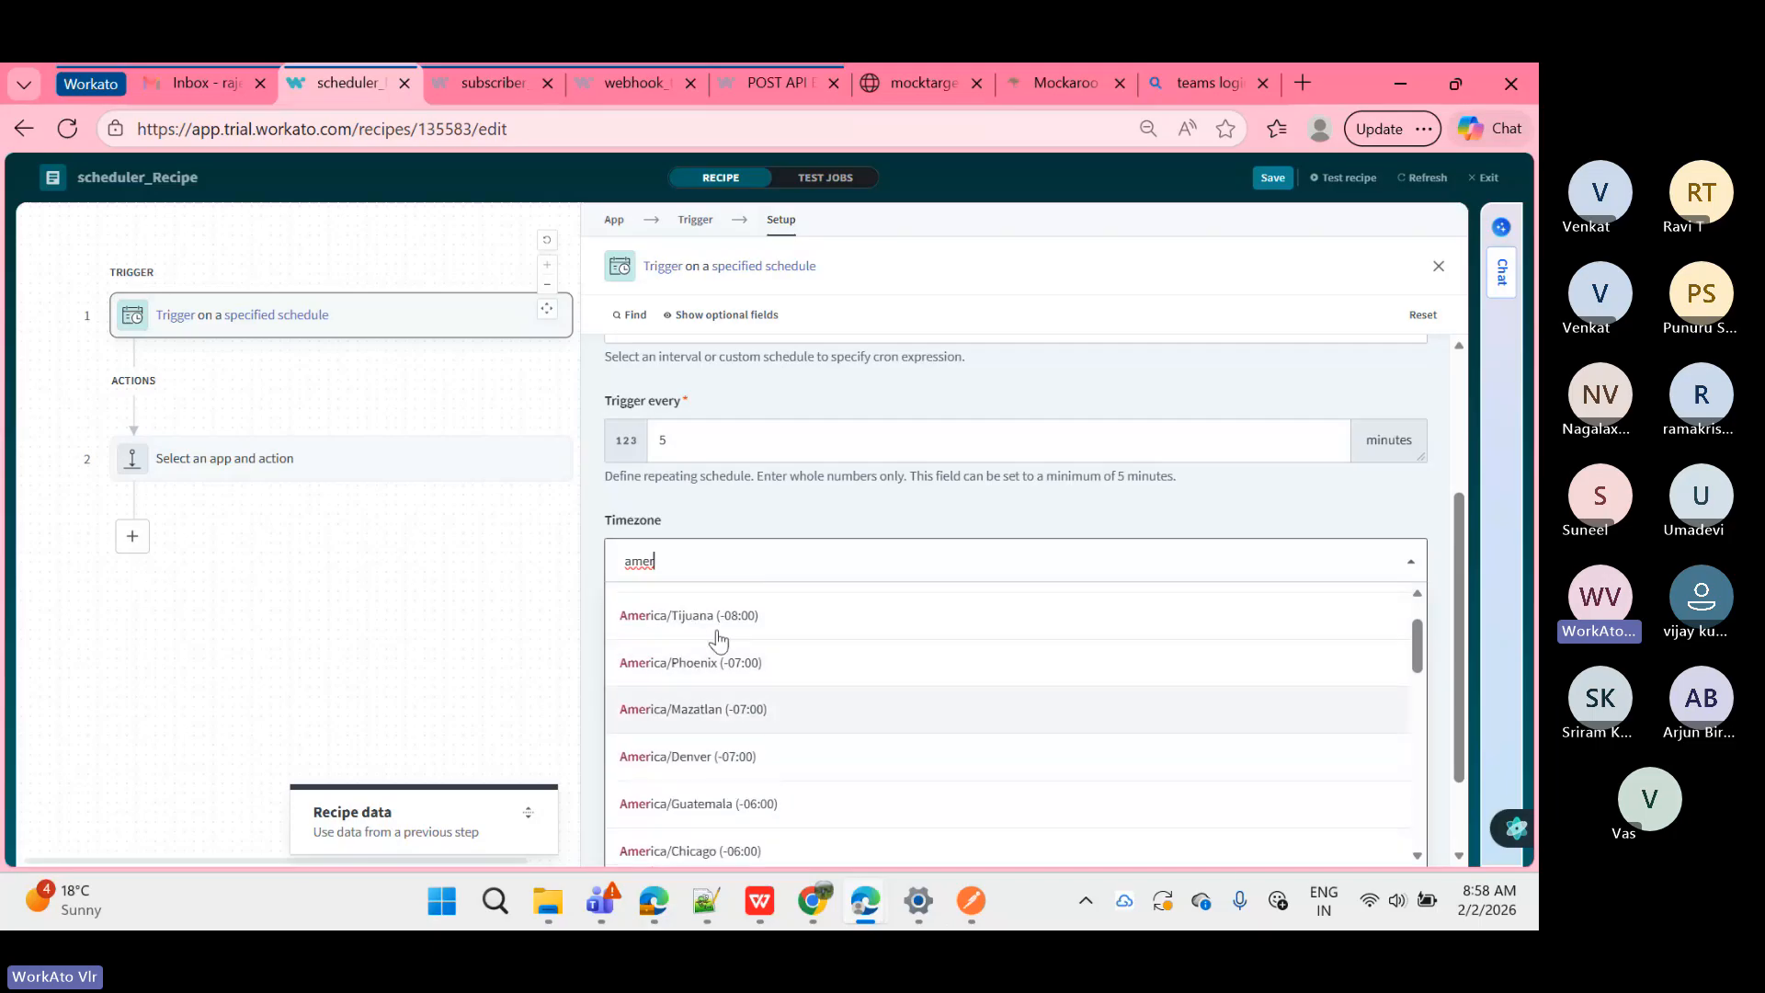
click(703, 517)
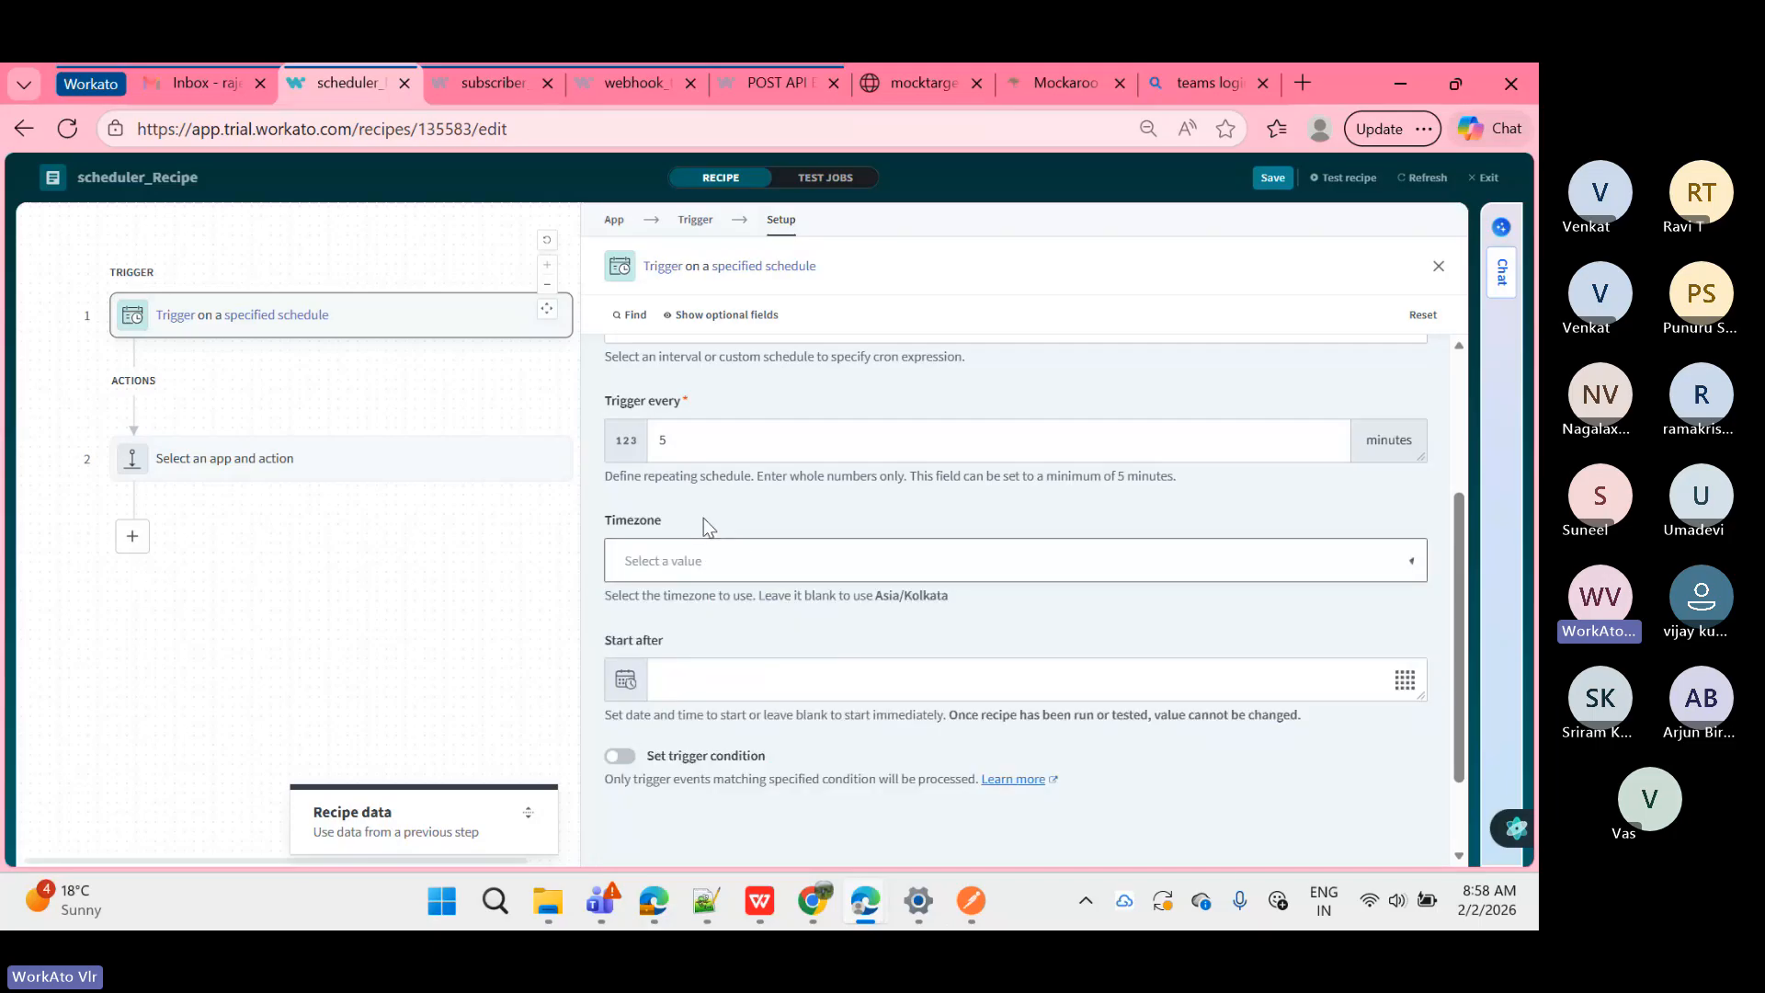
scroll(703, 517, up, 1)
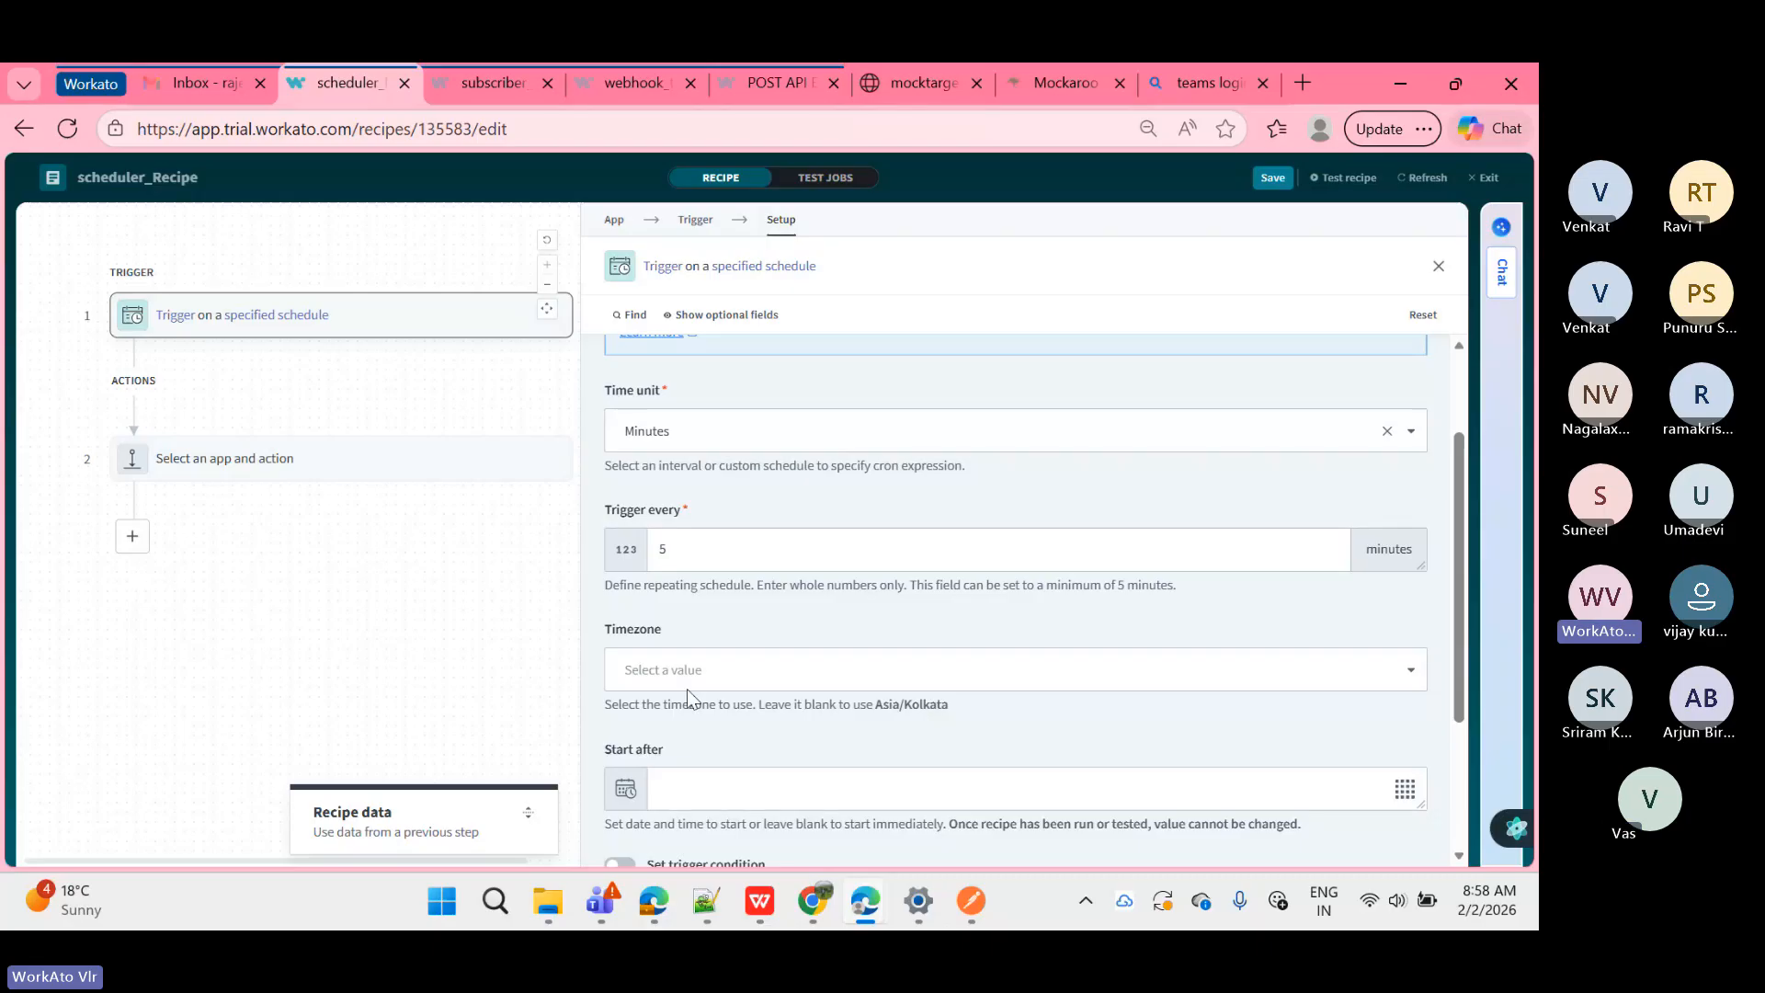
click(714, 433)
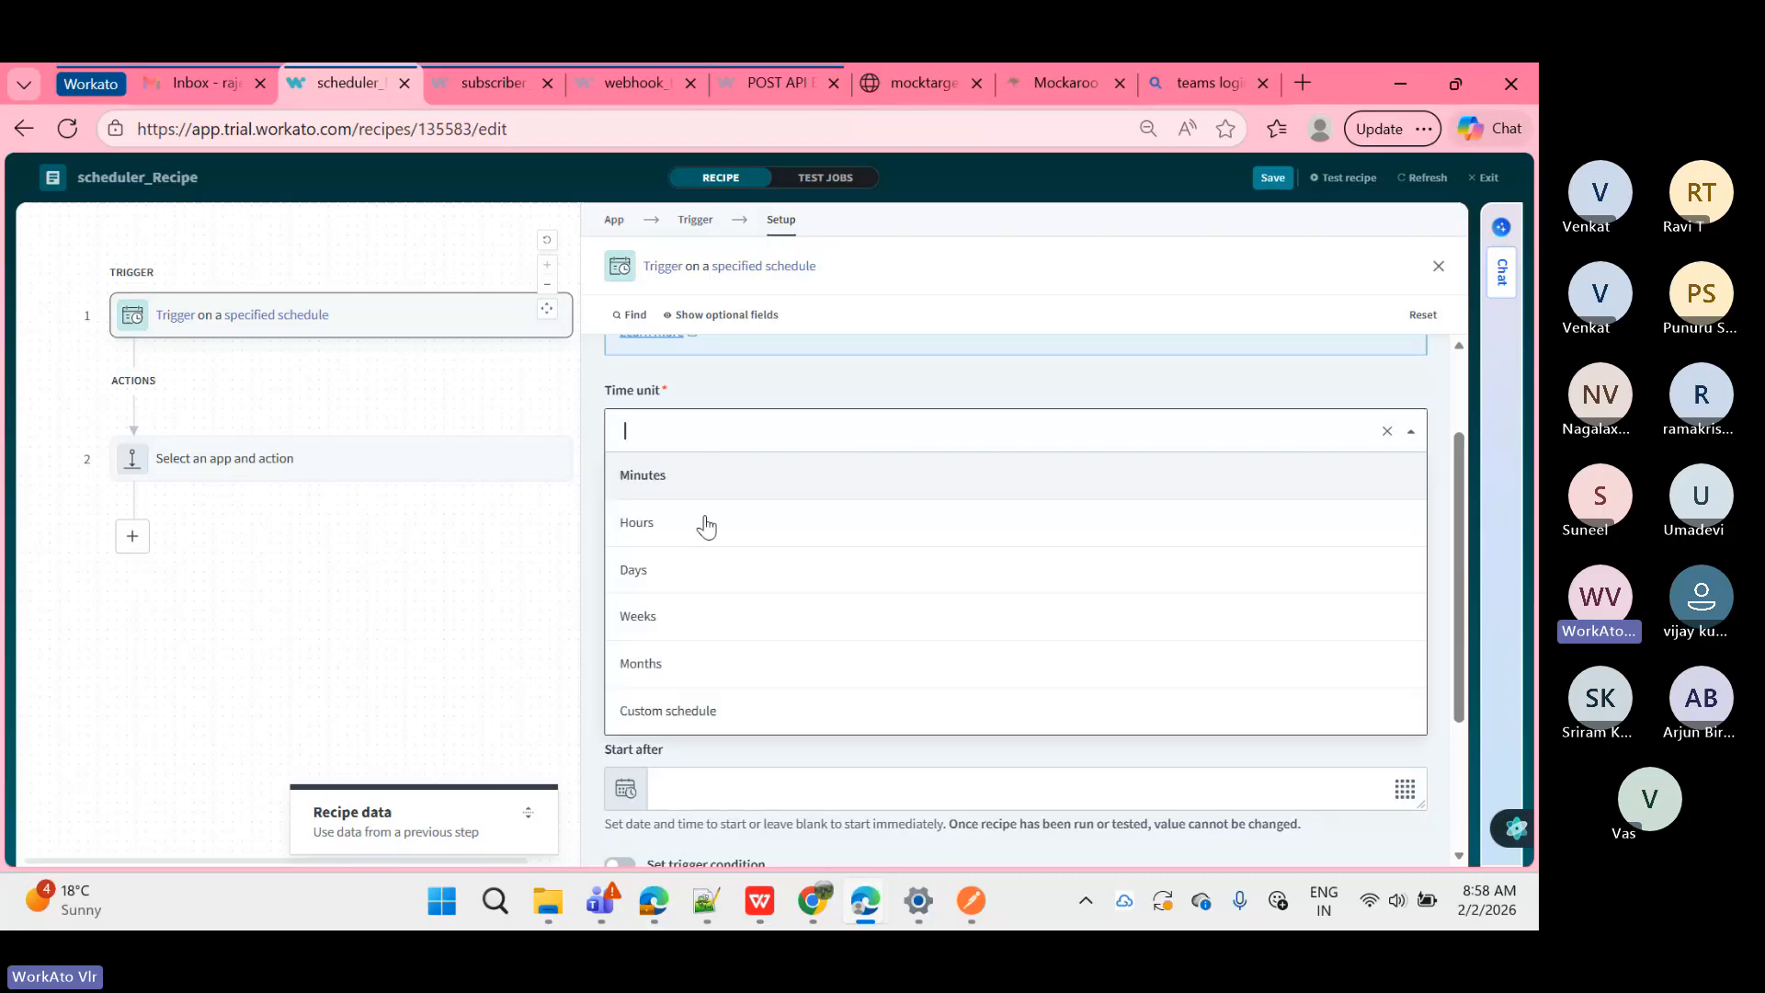
click(666, 588)
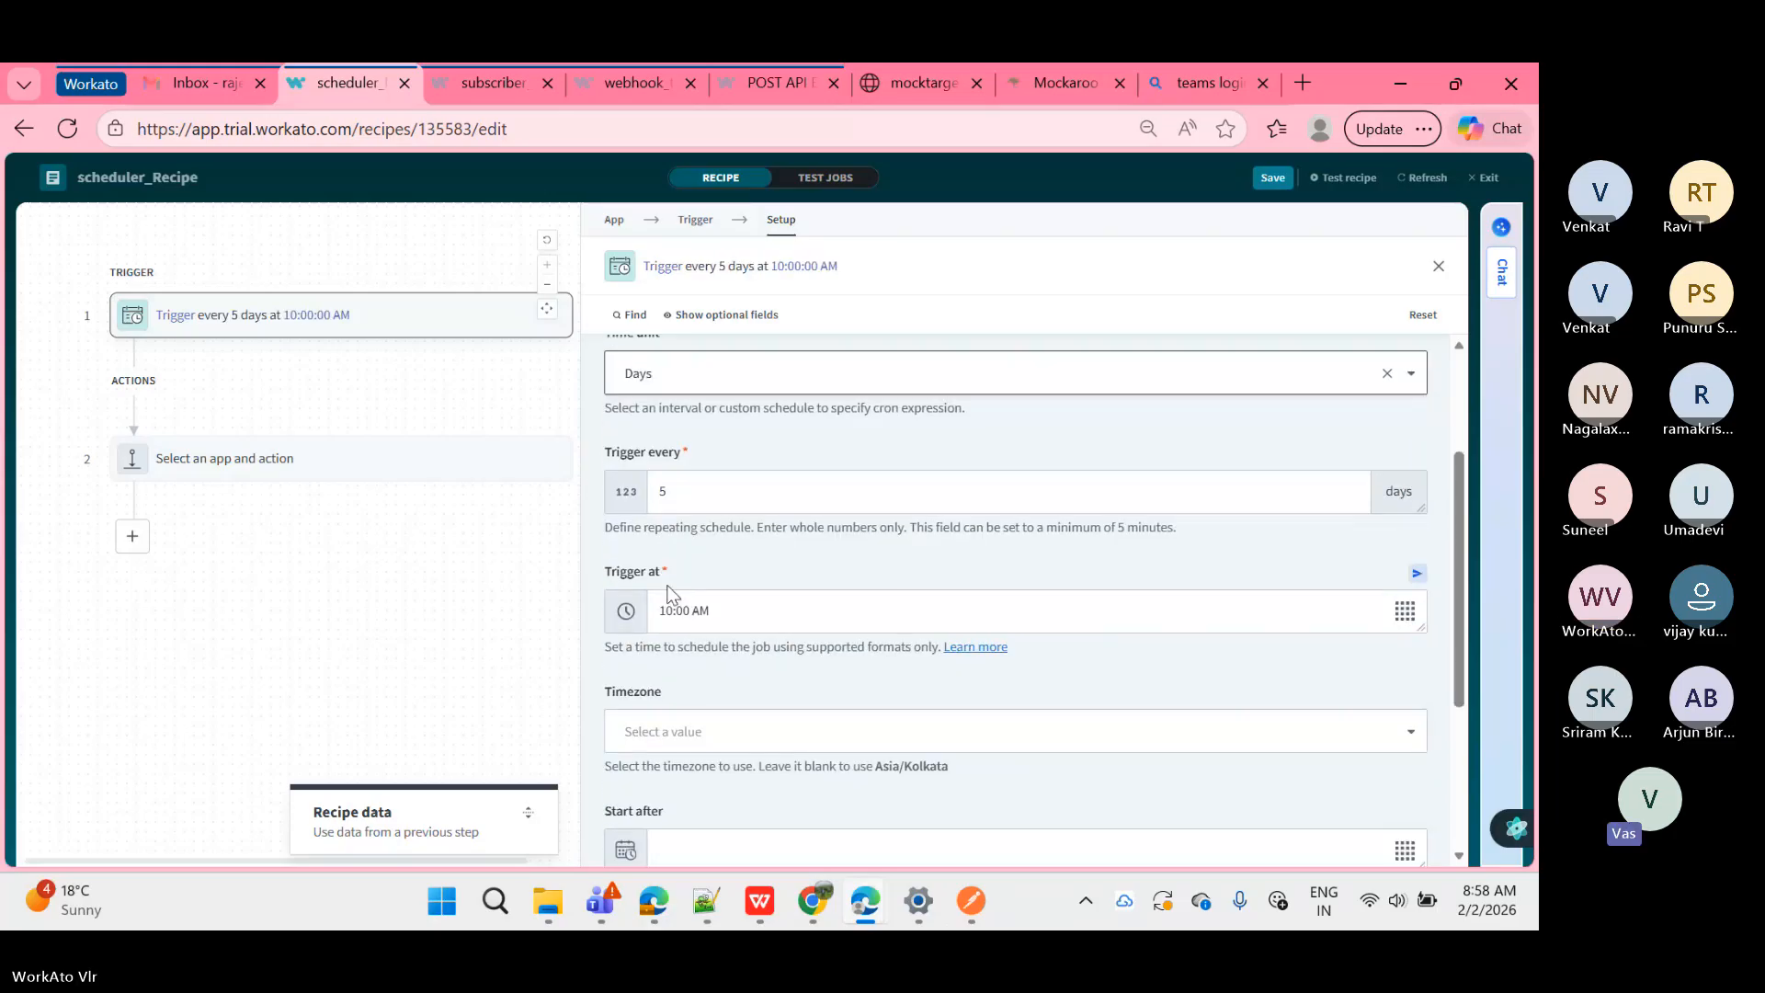
scroll(704, 639, down, 2)
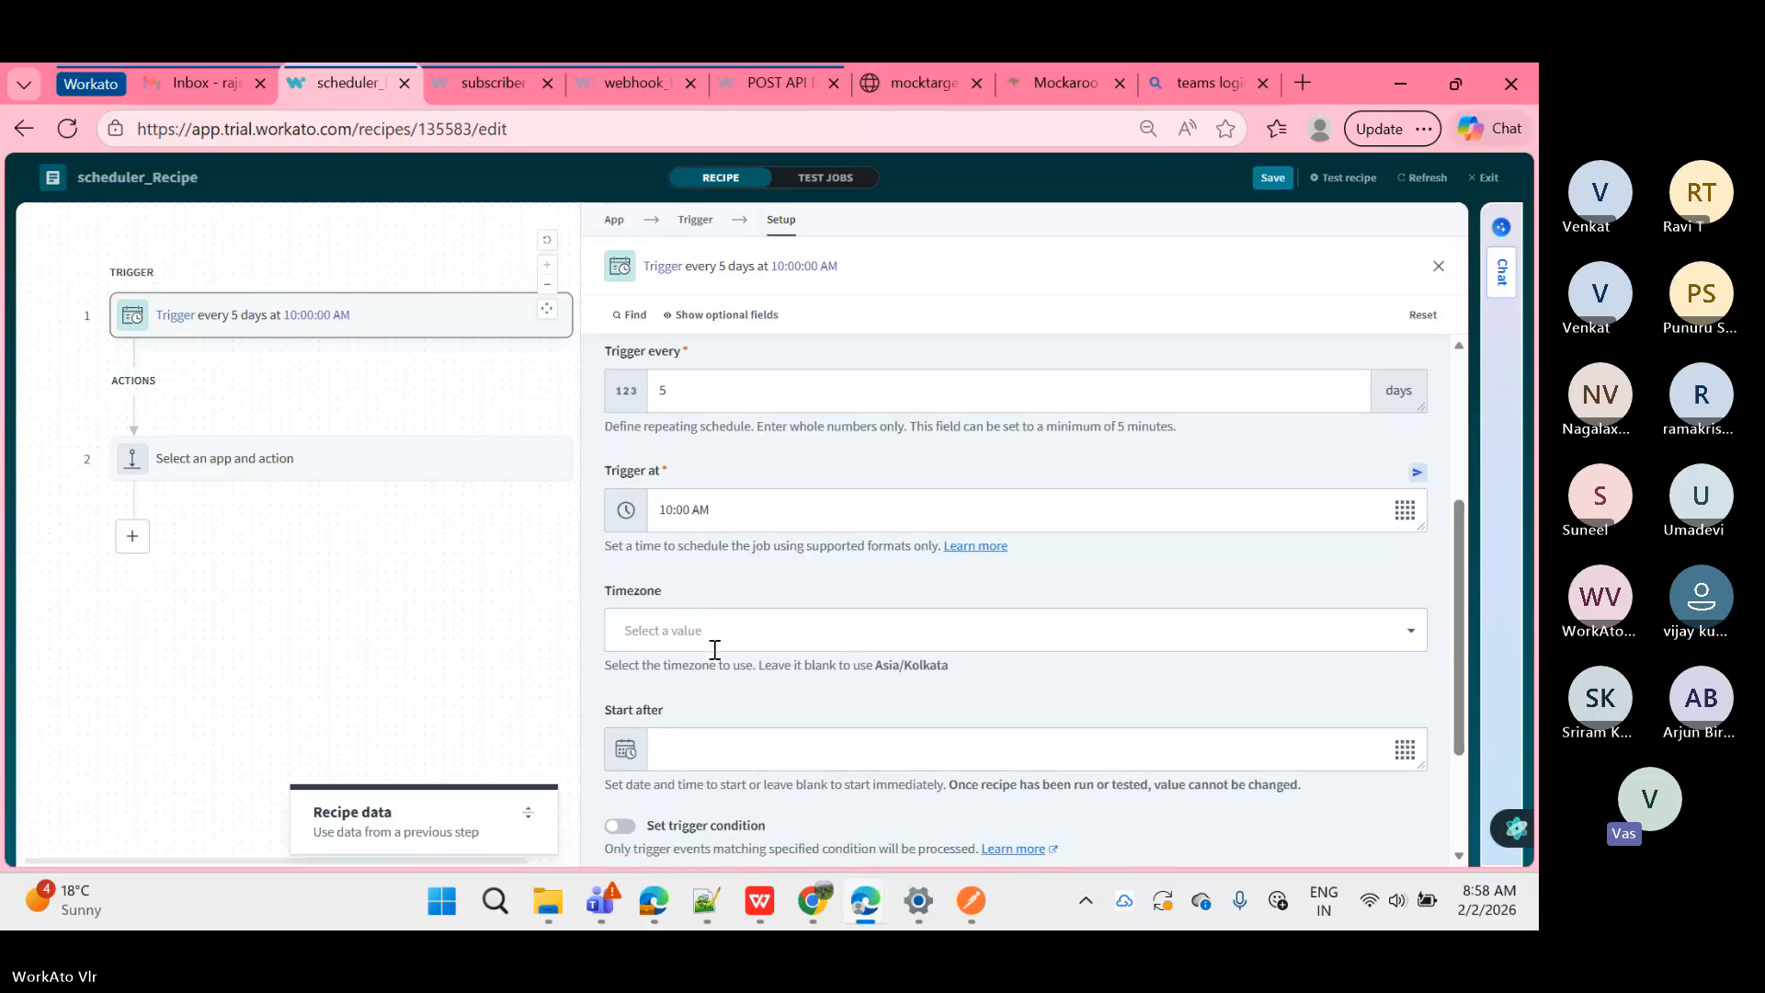
scroll(713, 649, up, 3)
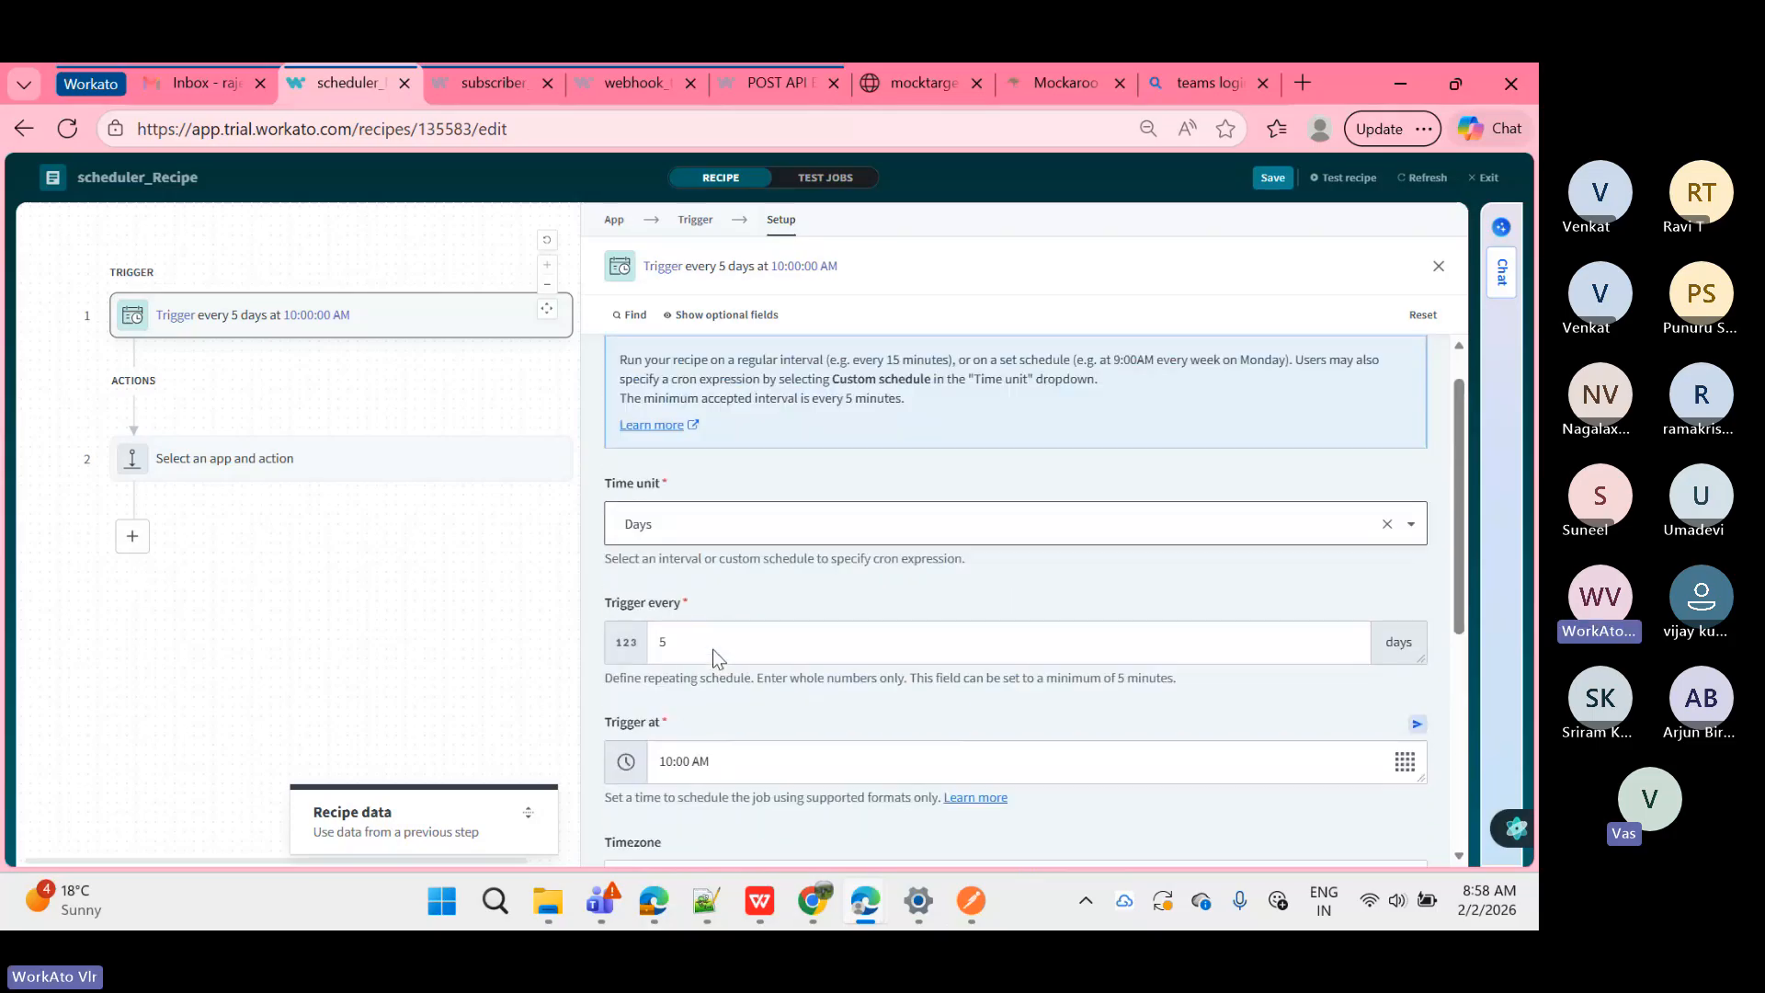
scroll(714, 649, up, 1)
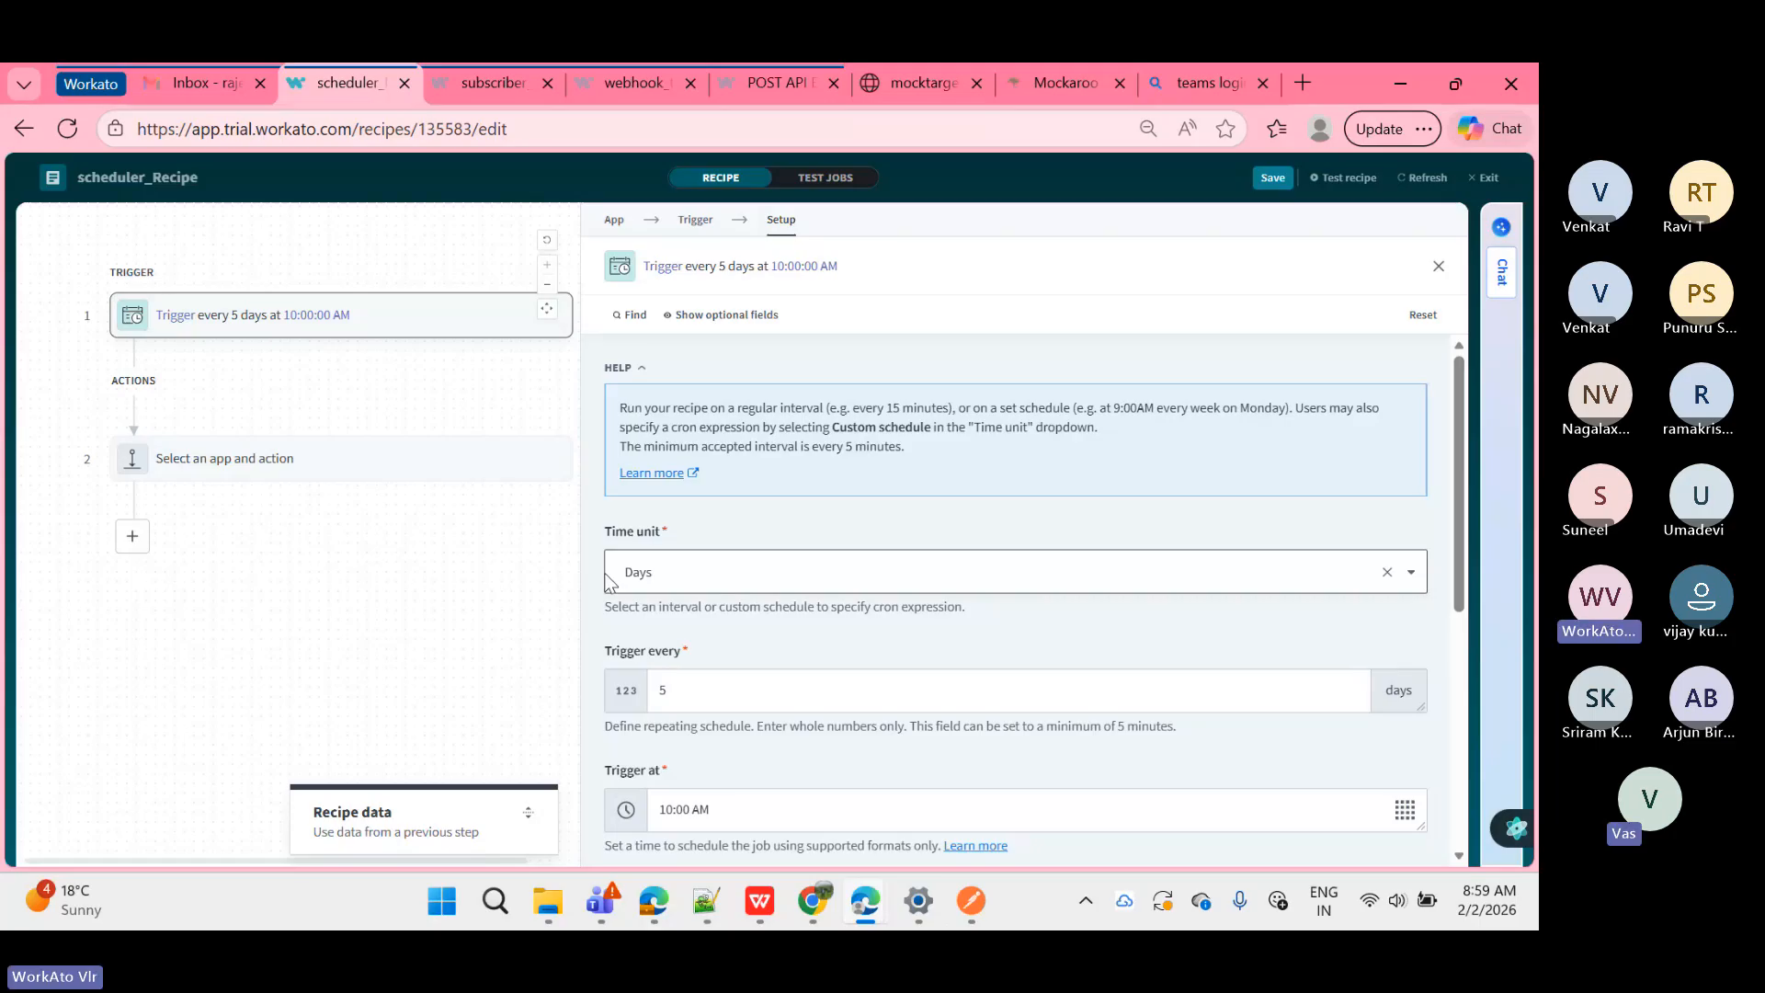
Step: Scroll through the Setup form, clicking into Start after and leaving it empty
scroll(606, 583, down, 1)
scroll(607, 582, down, 1)
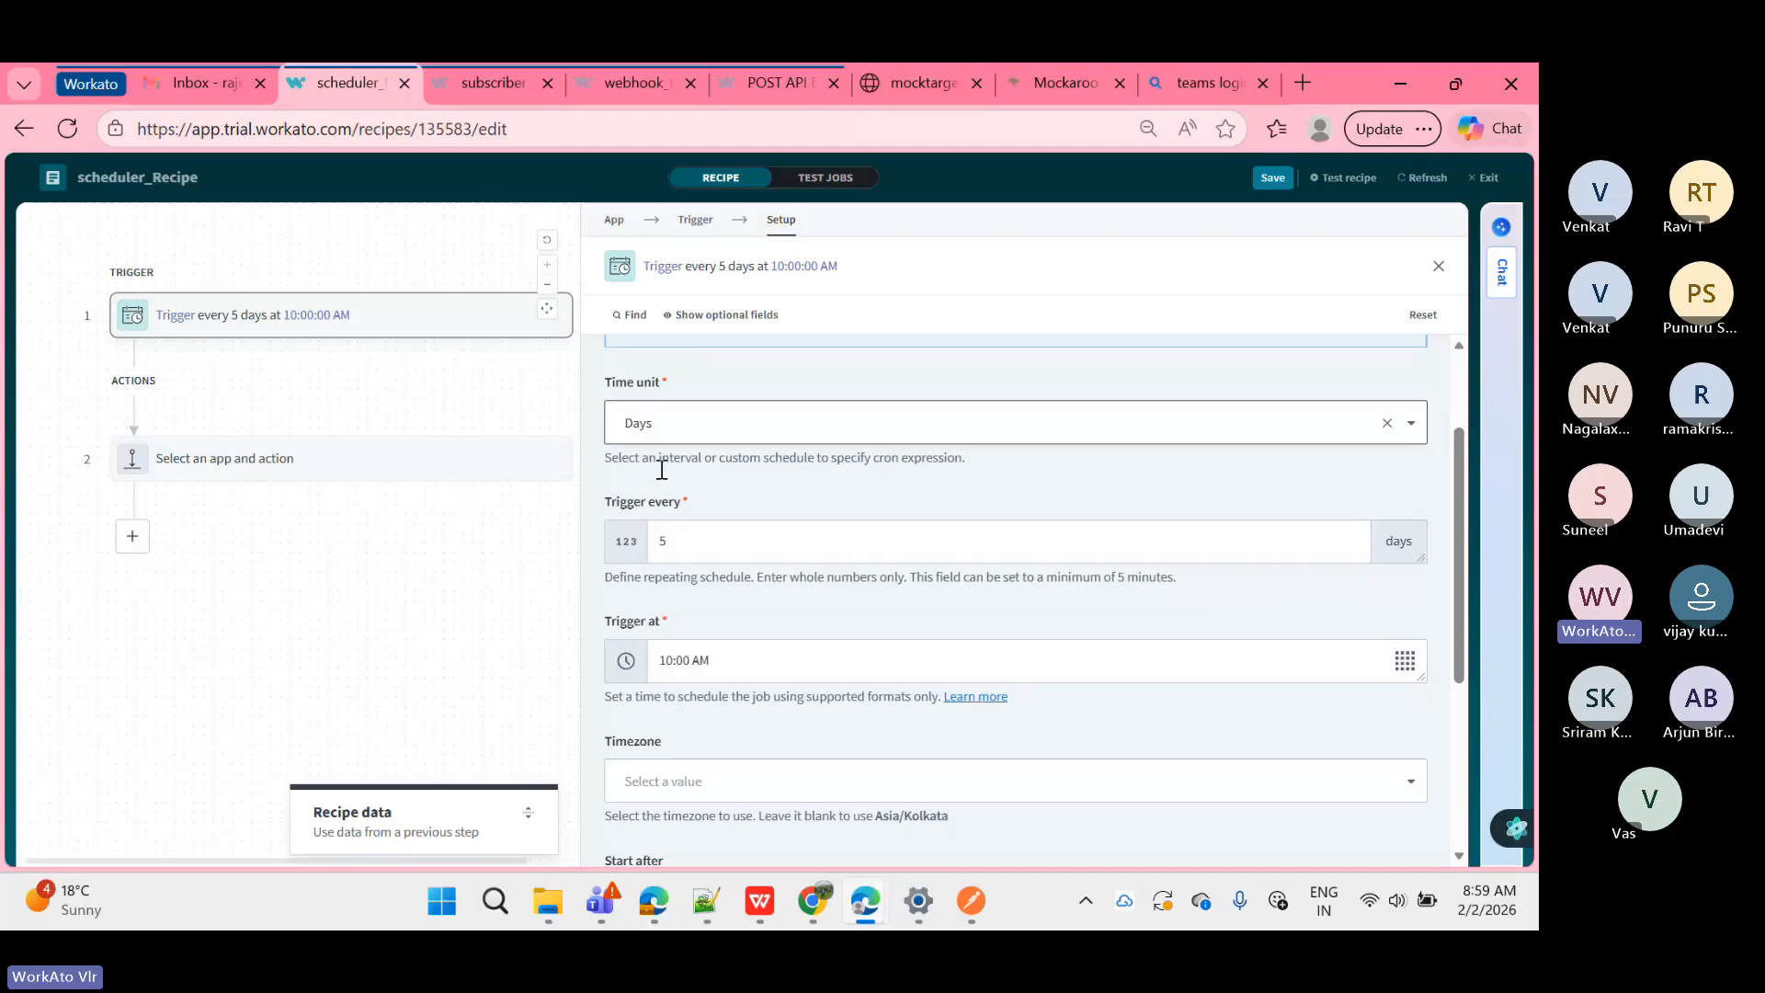
scroll(634, 588, down, 1)
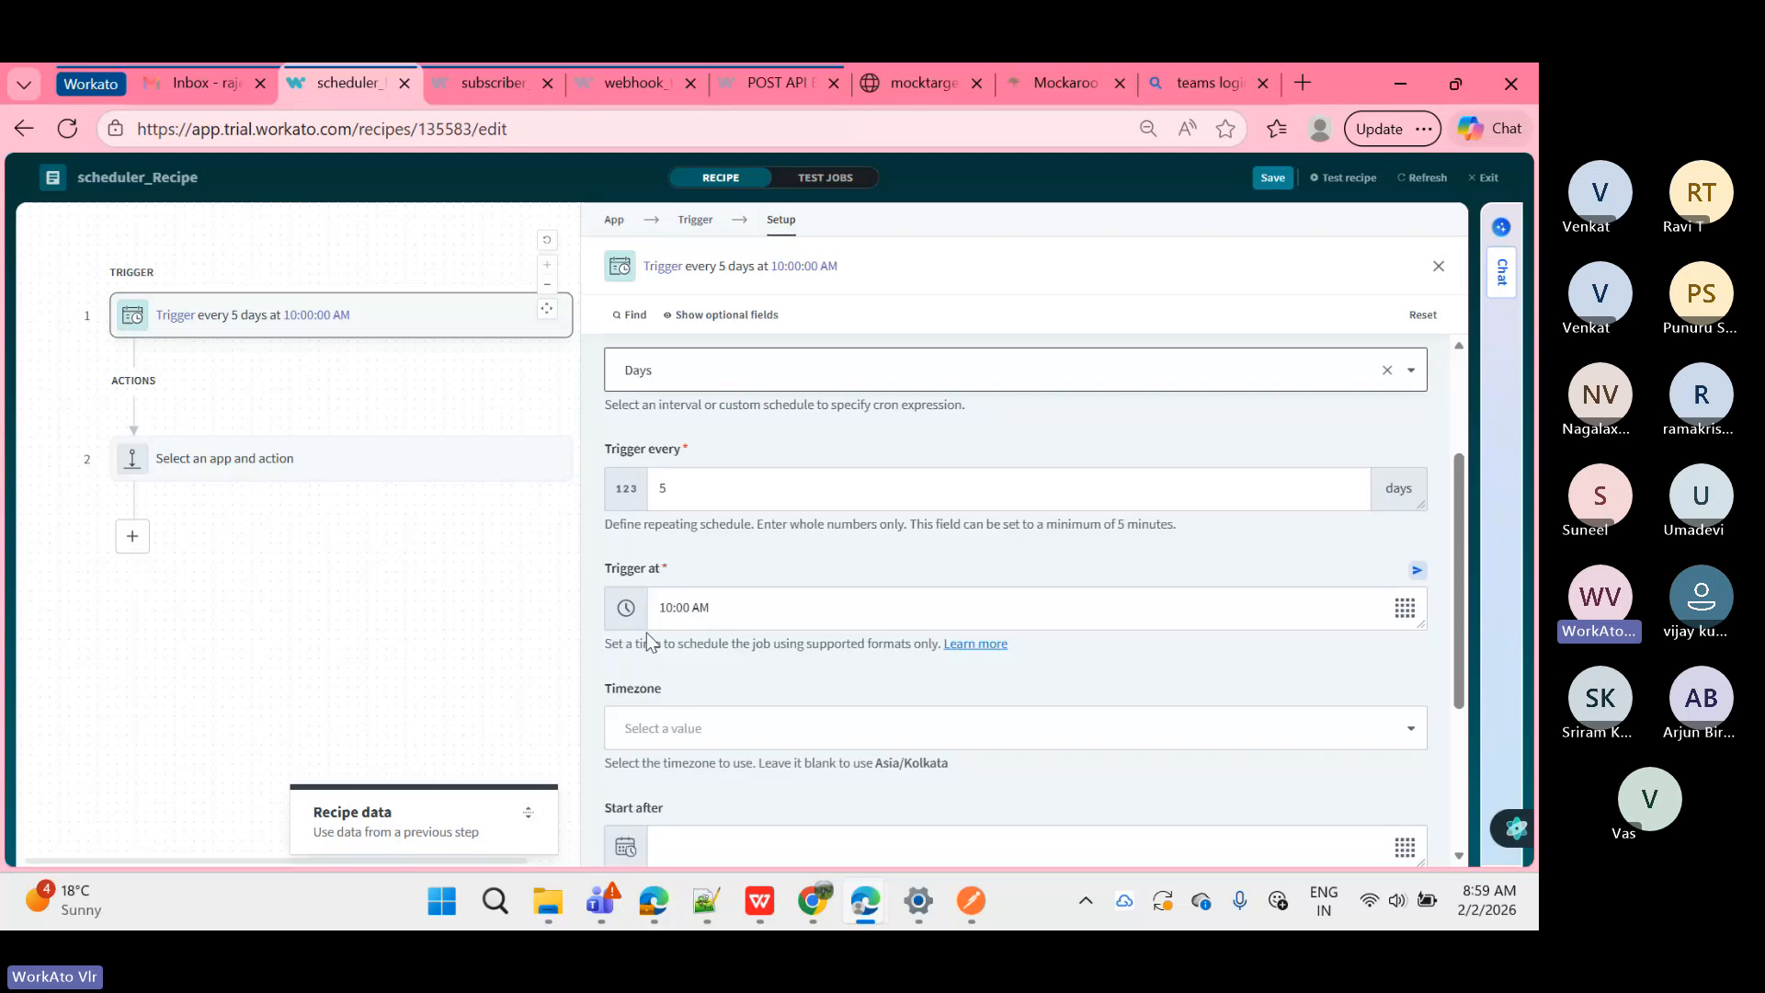
scroll(648, 634, down, 1)
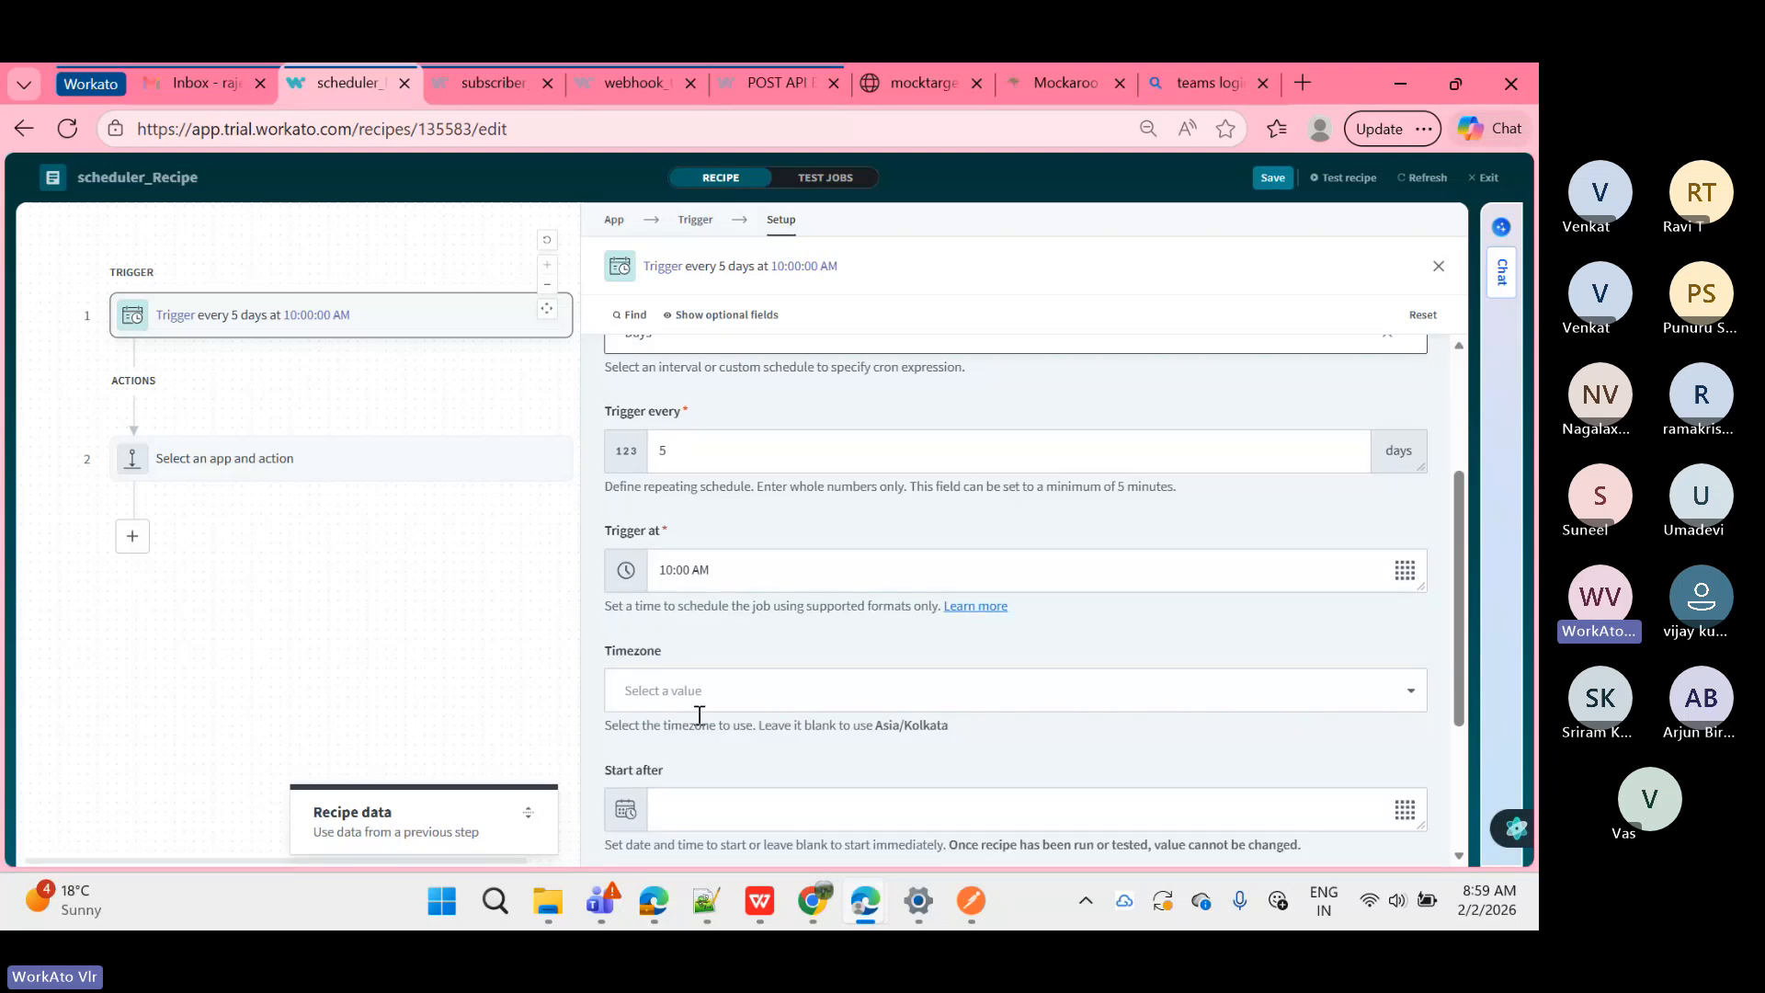
scroll(698, 715, up, 2)
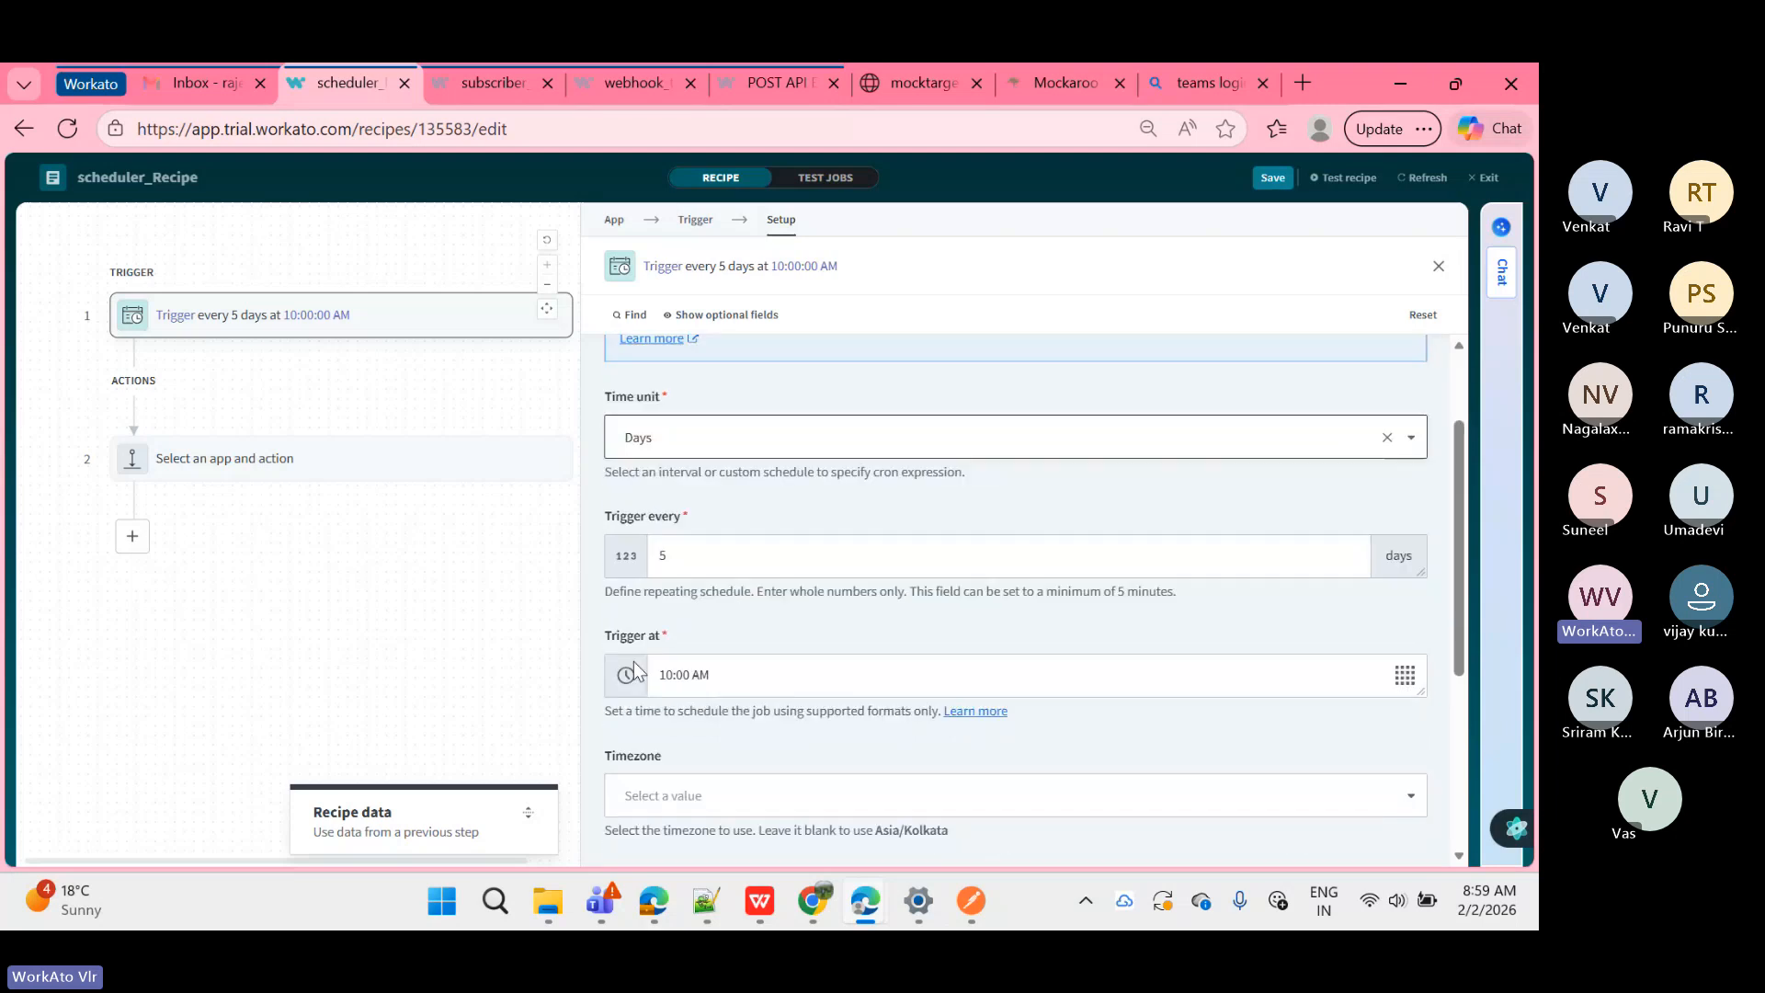
scroll(644, 598, up, 1)
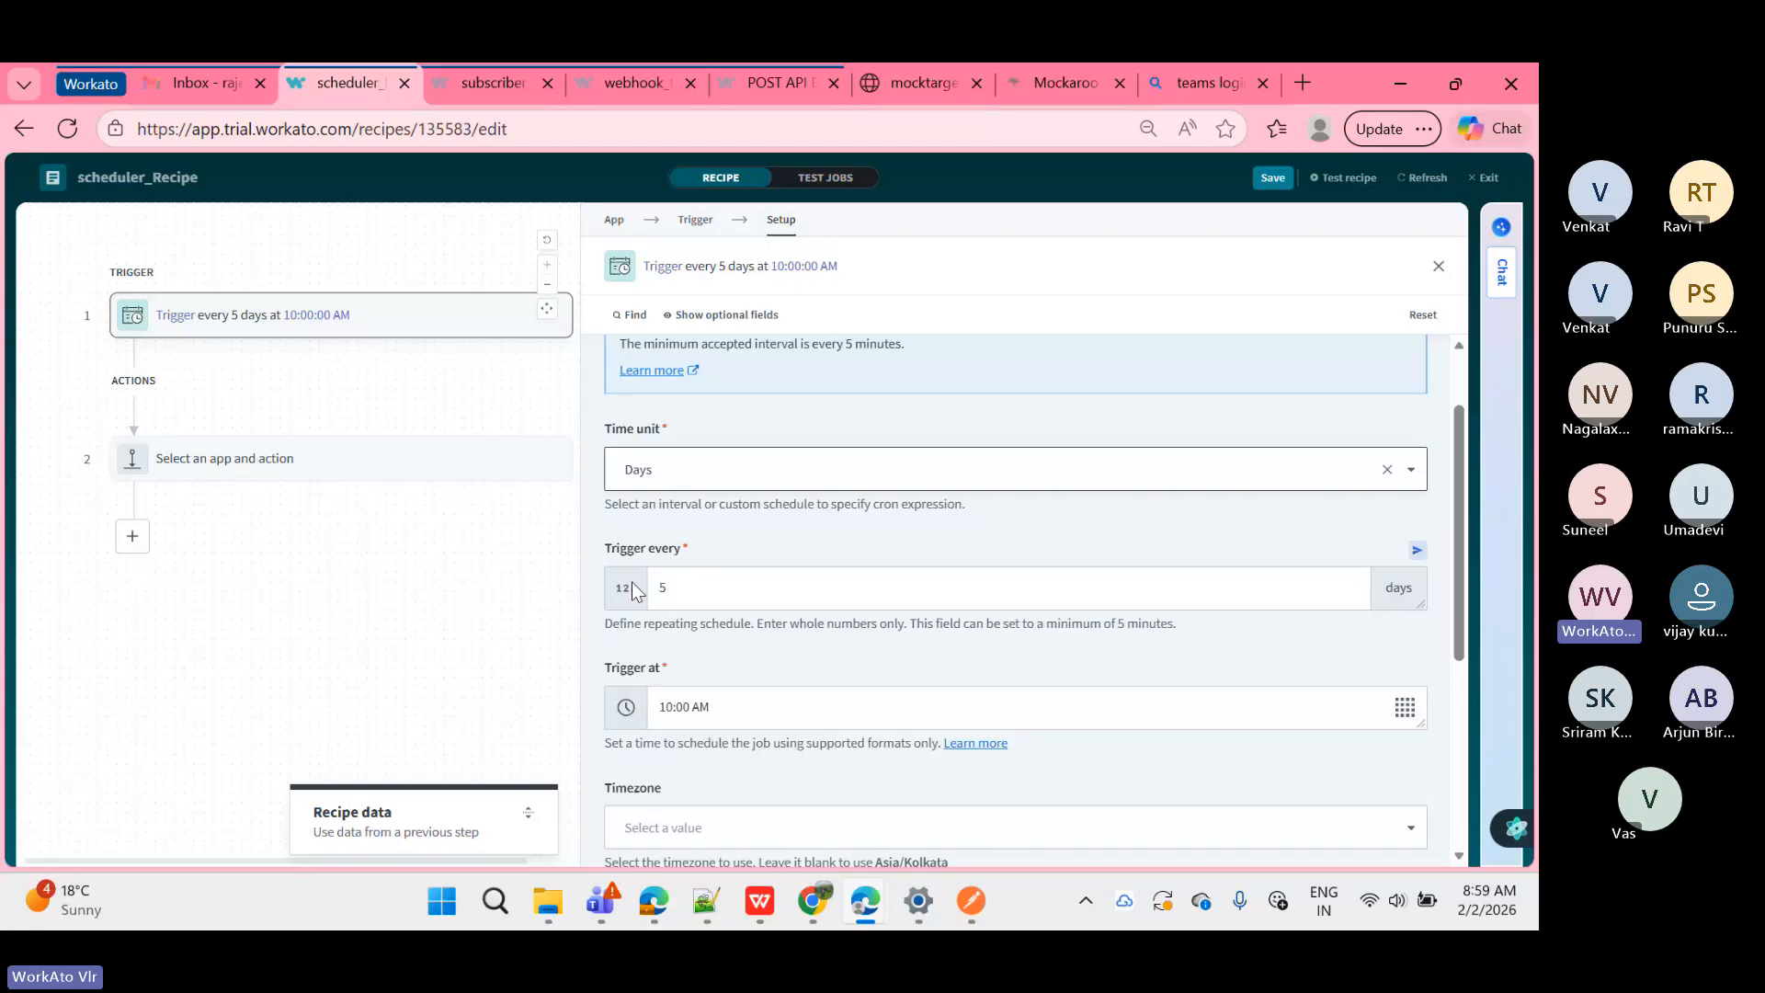
scroll(632, 581, down, 3)
scroll(718, 640, down, 2)
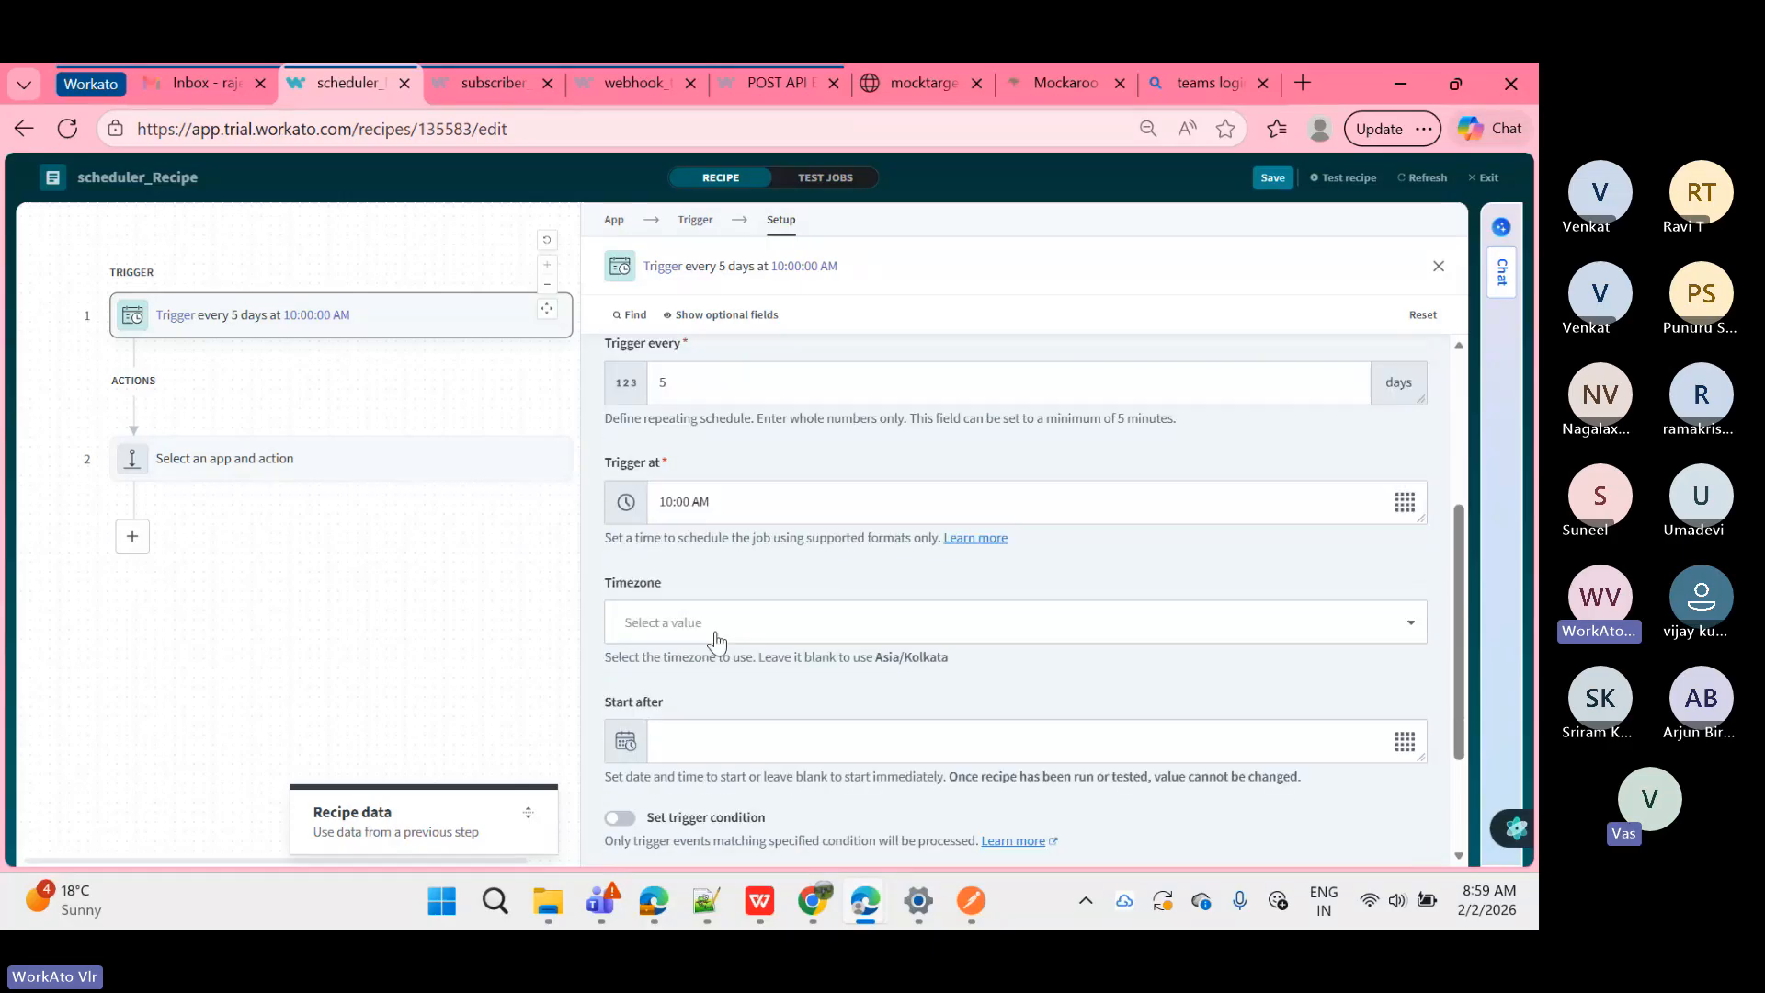
scroll(718, 641, down, 2)
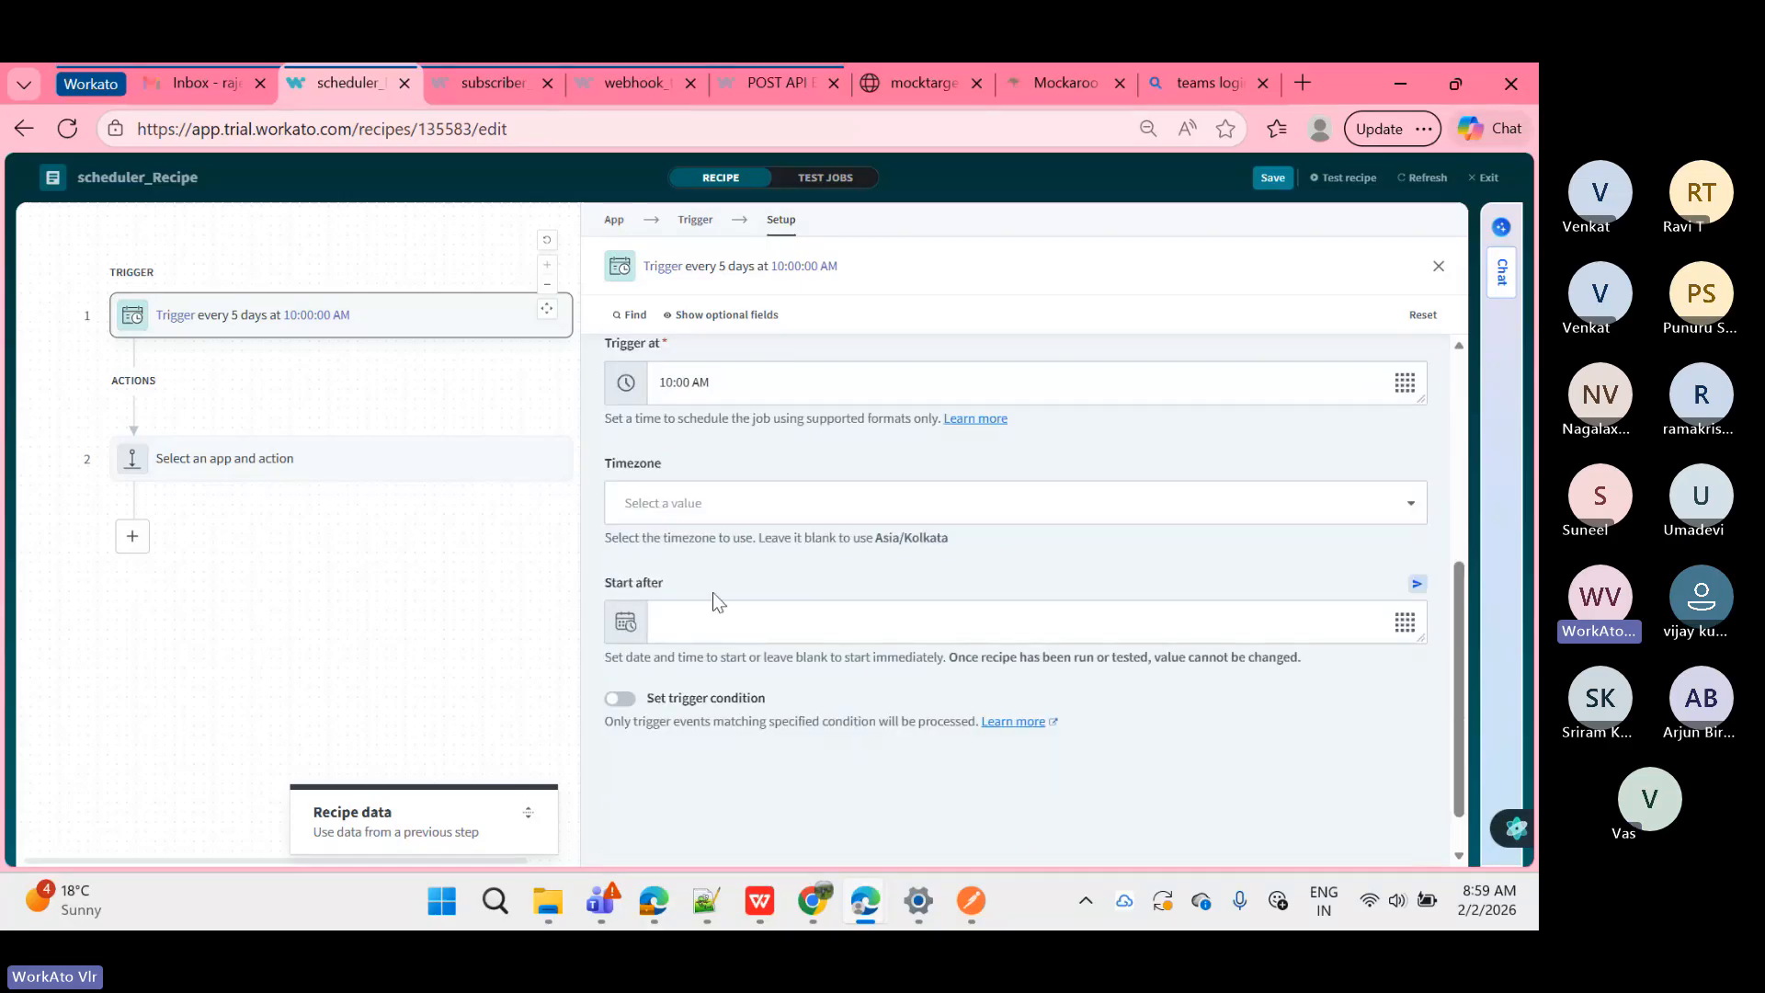
scroll(714, 602, down, 1)
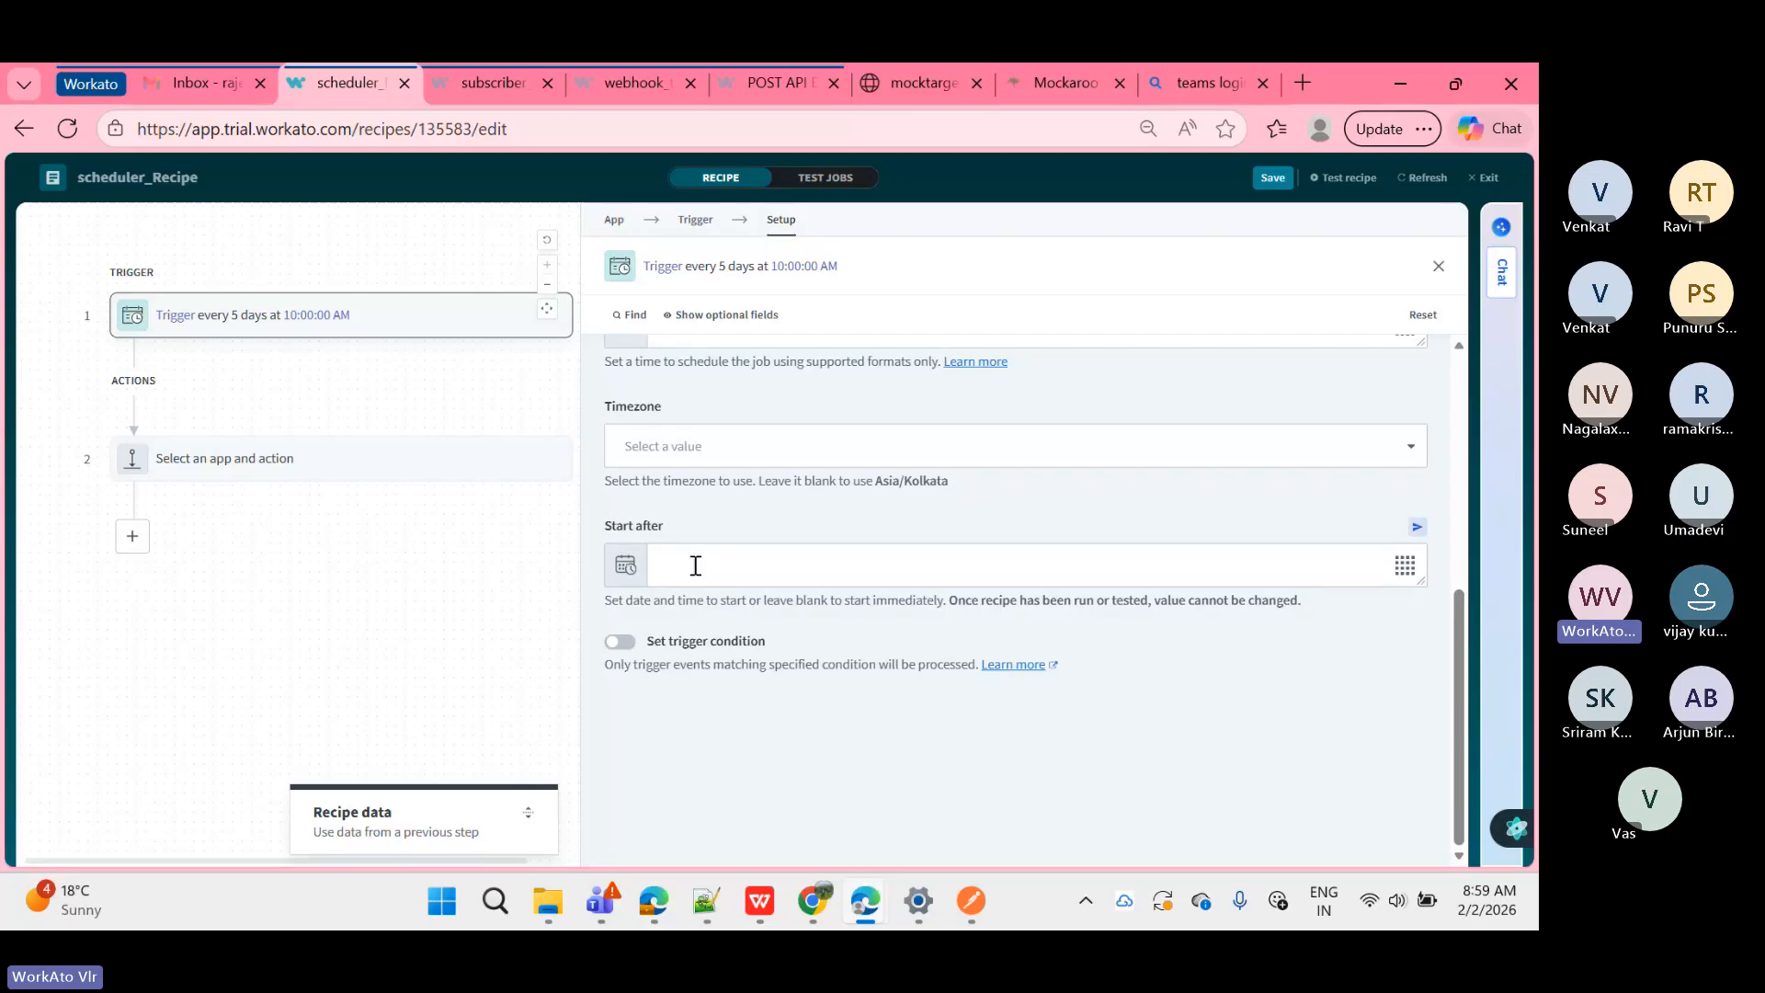
click(701, 571)
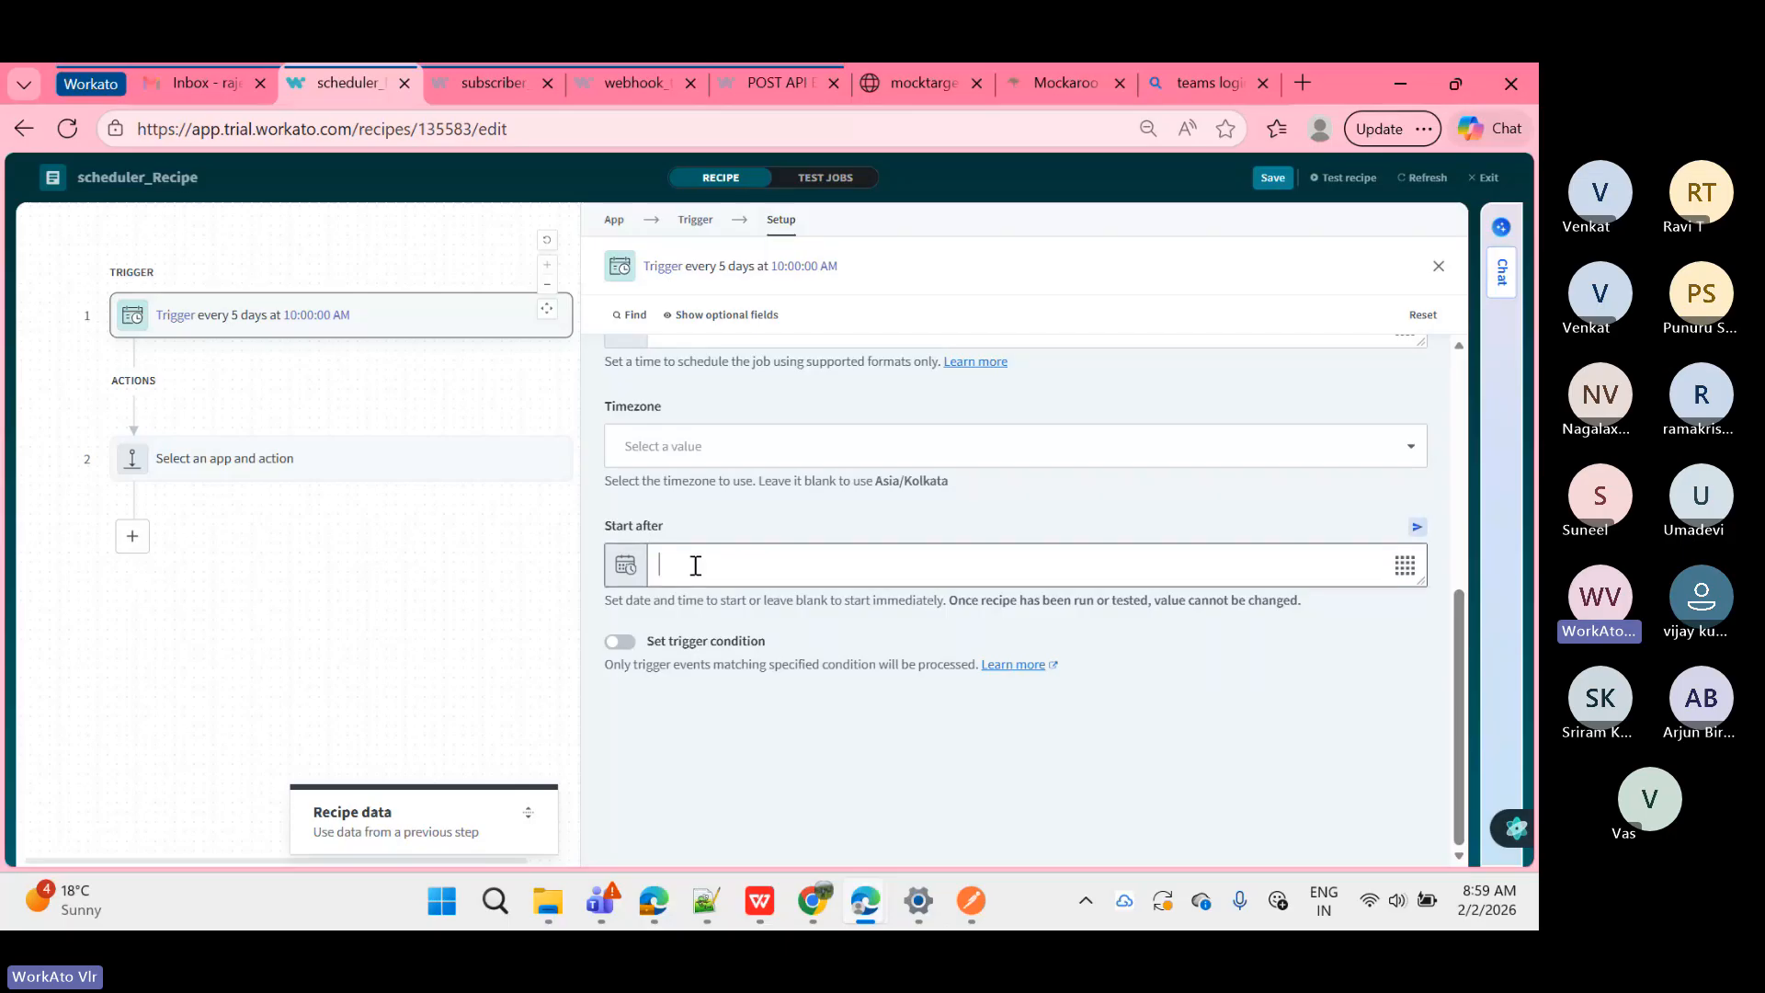
click(662, 524)
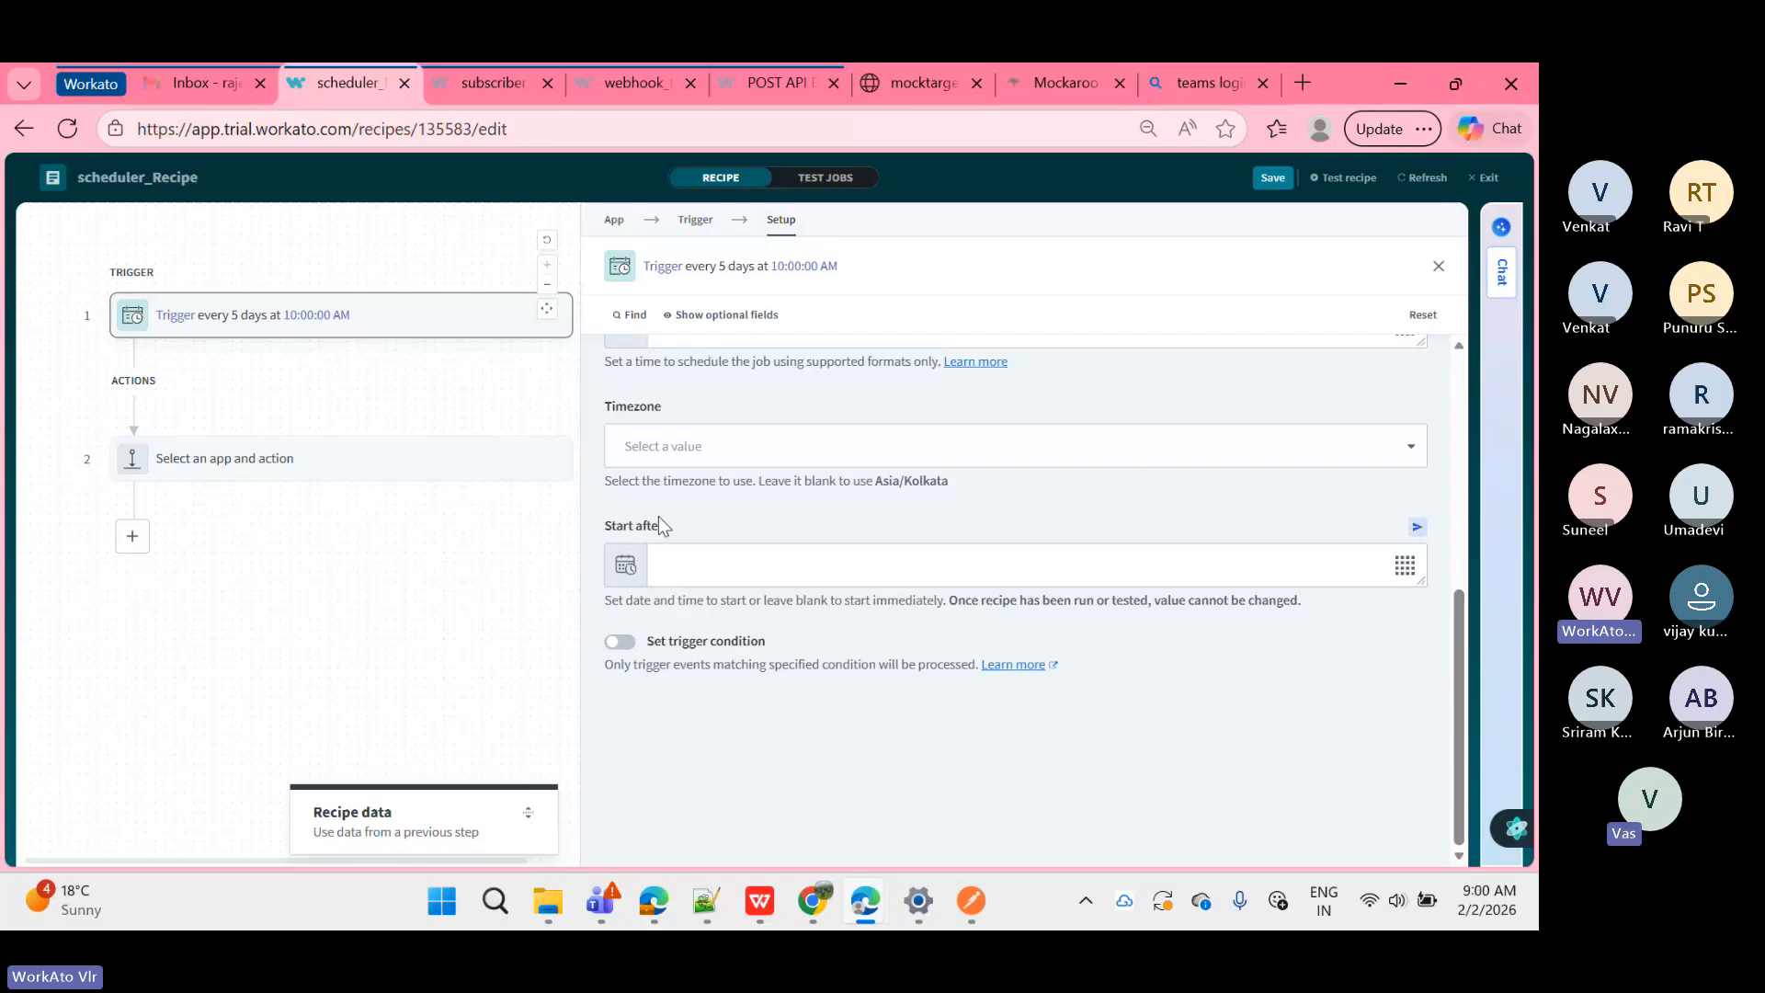
scroll(658, 516, up, 4)
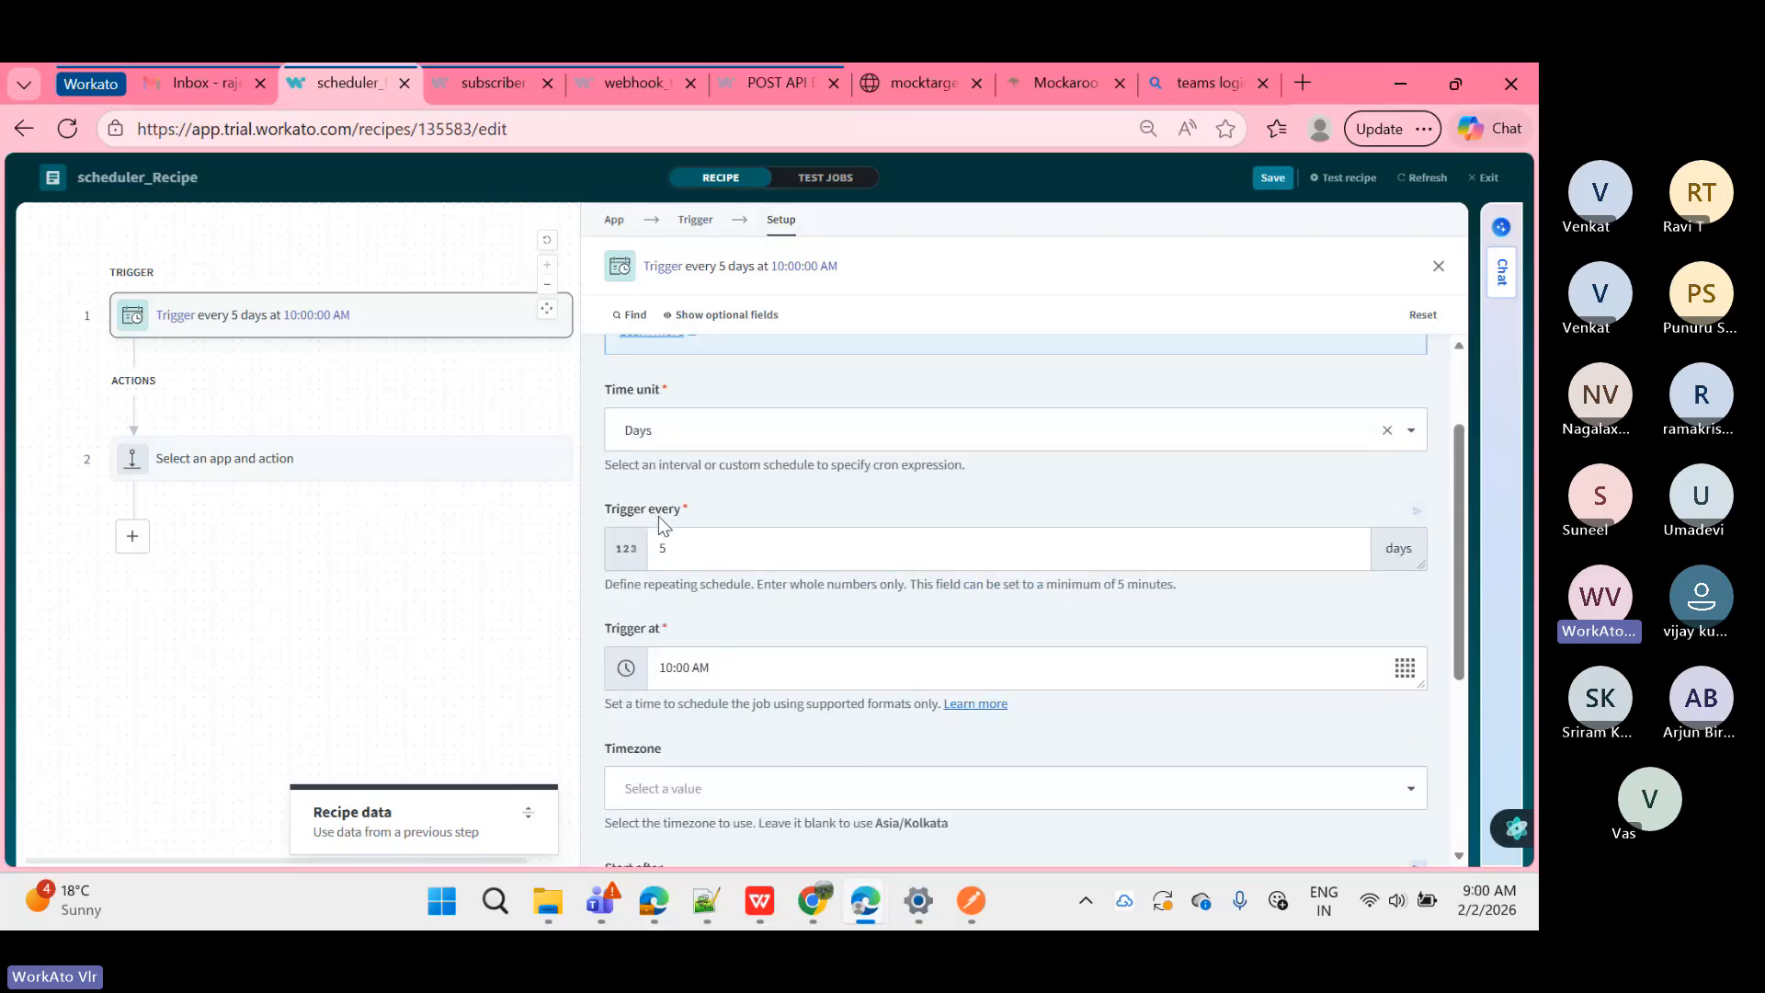
scroll(658, 516, up, 1)
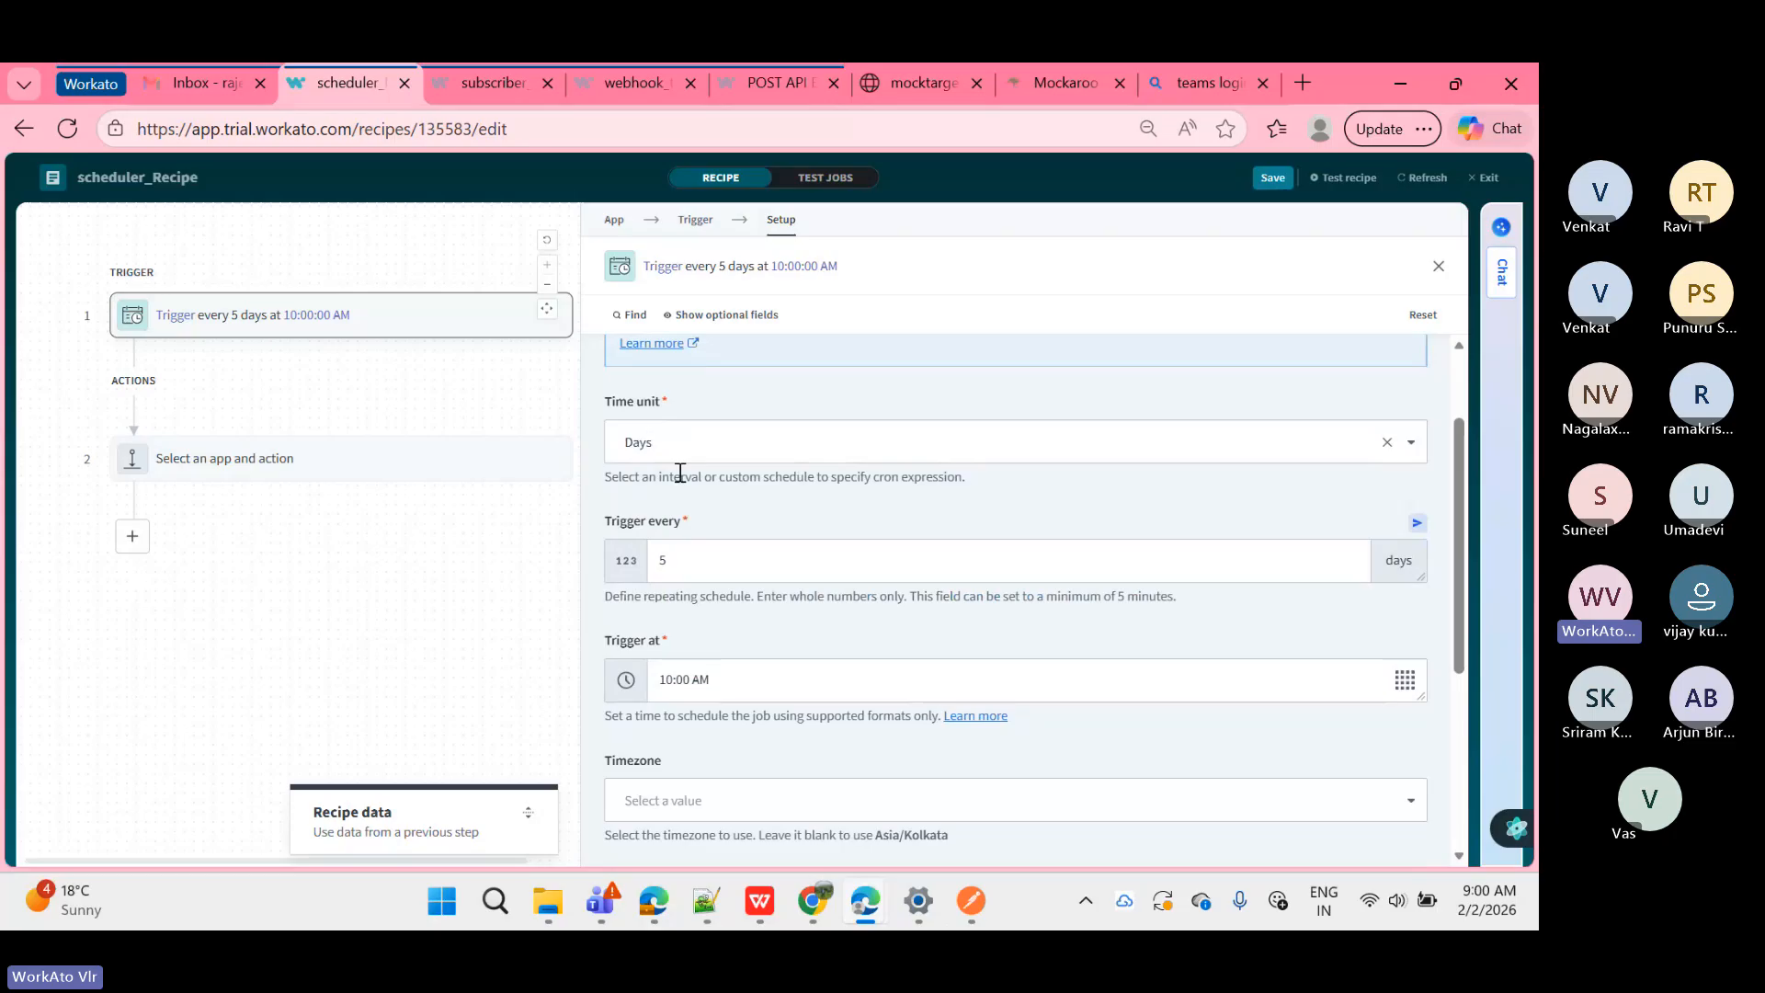
Step: Switch the schedule's time unit to Hours
click(683, 446)
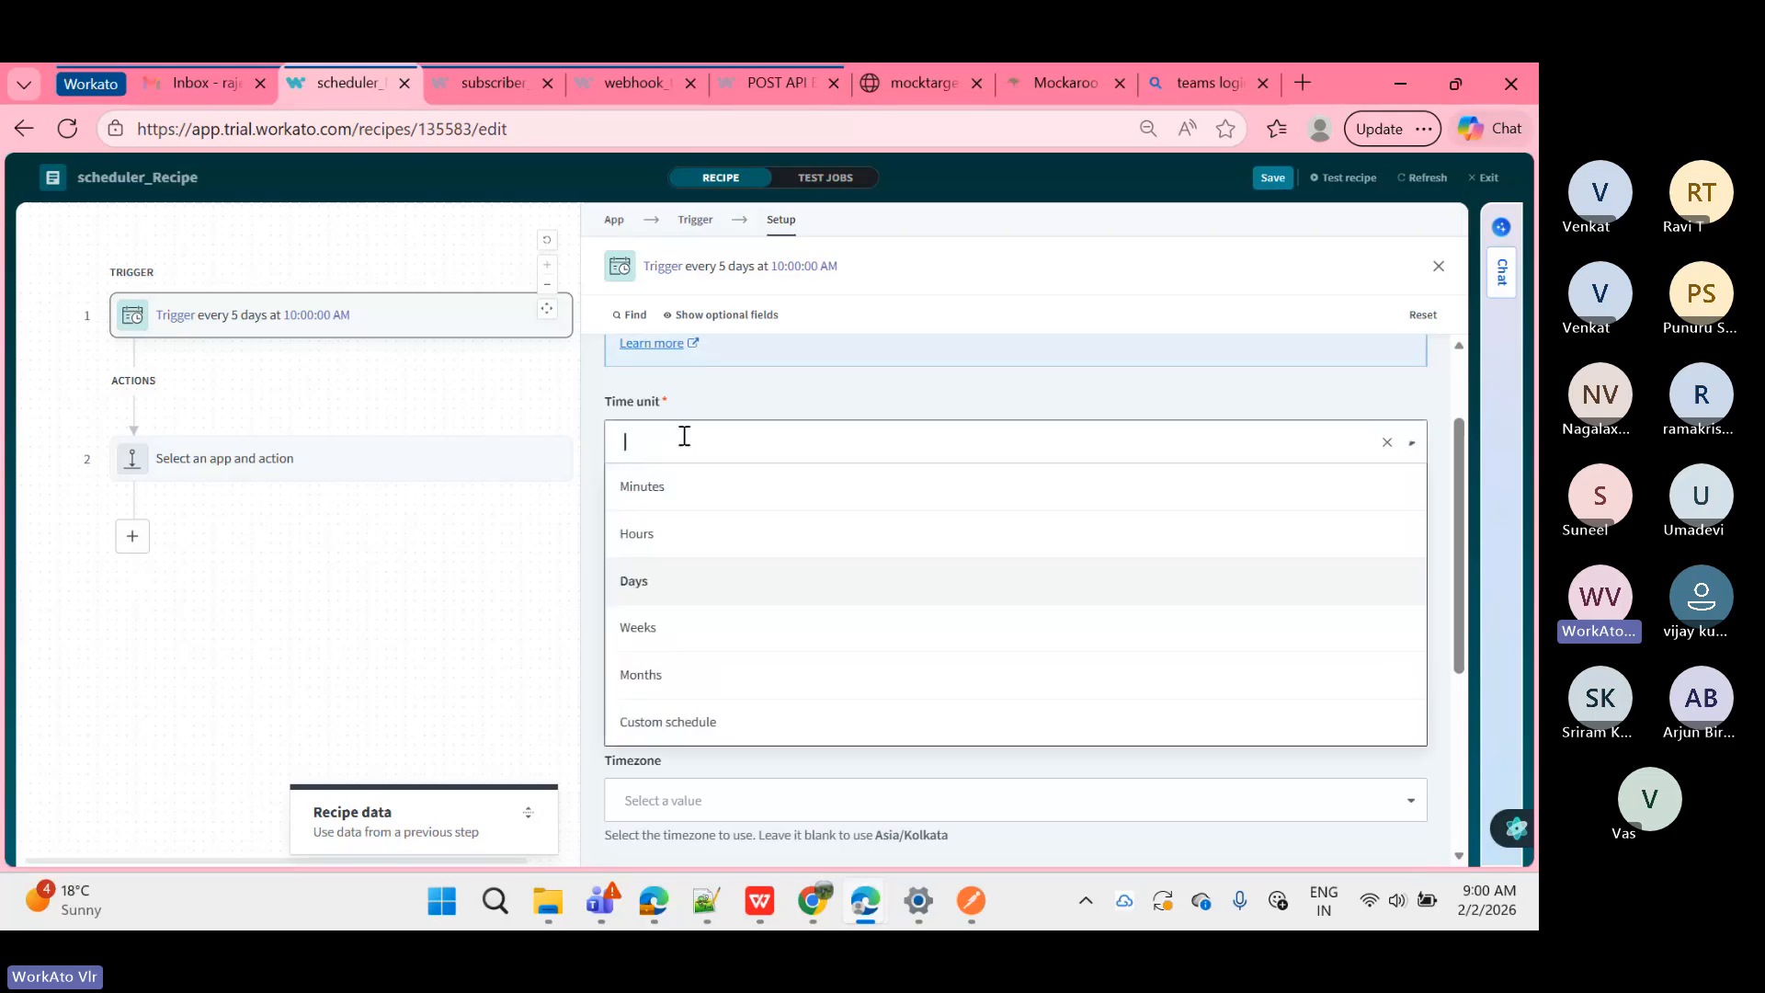
click(680, 538)
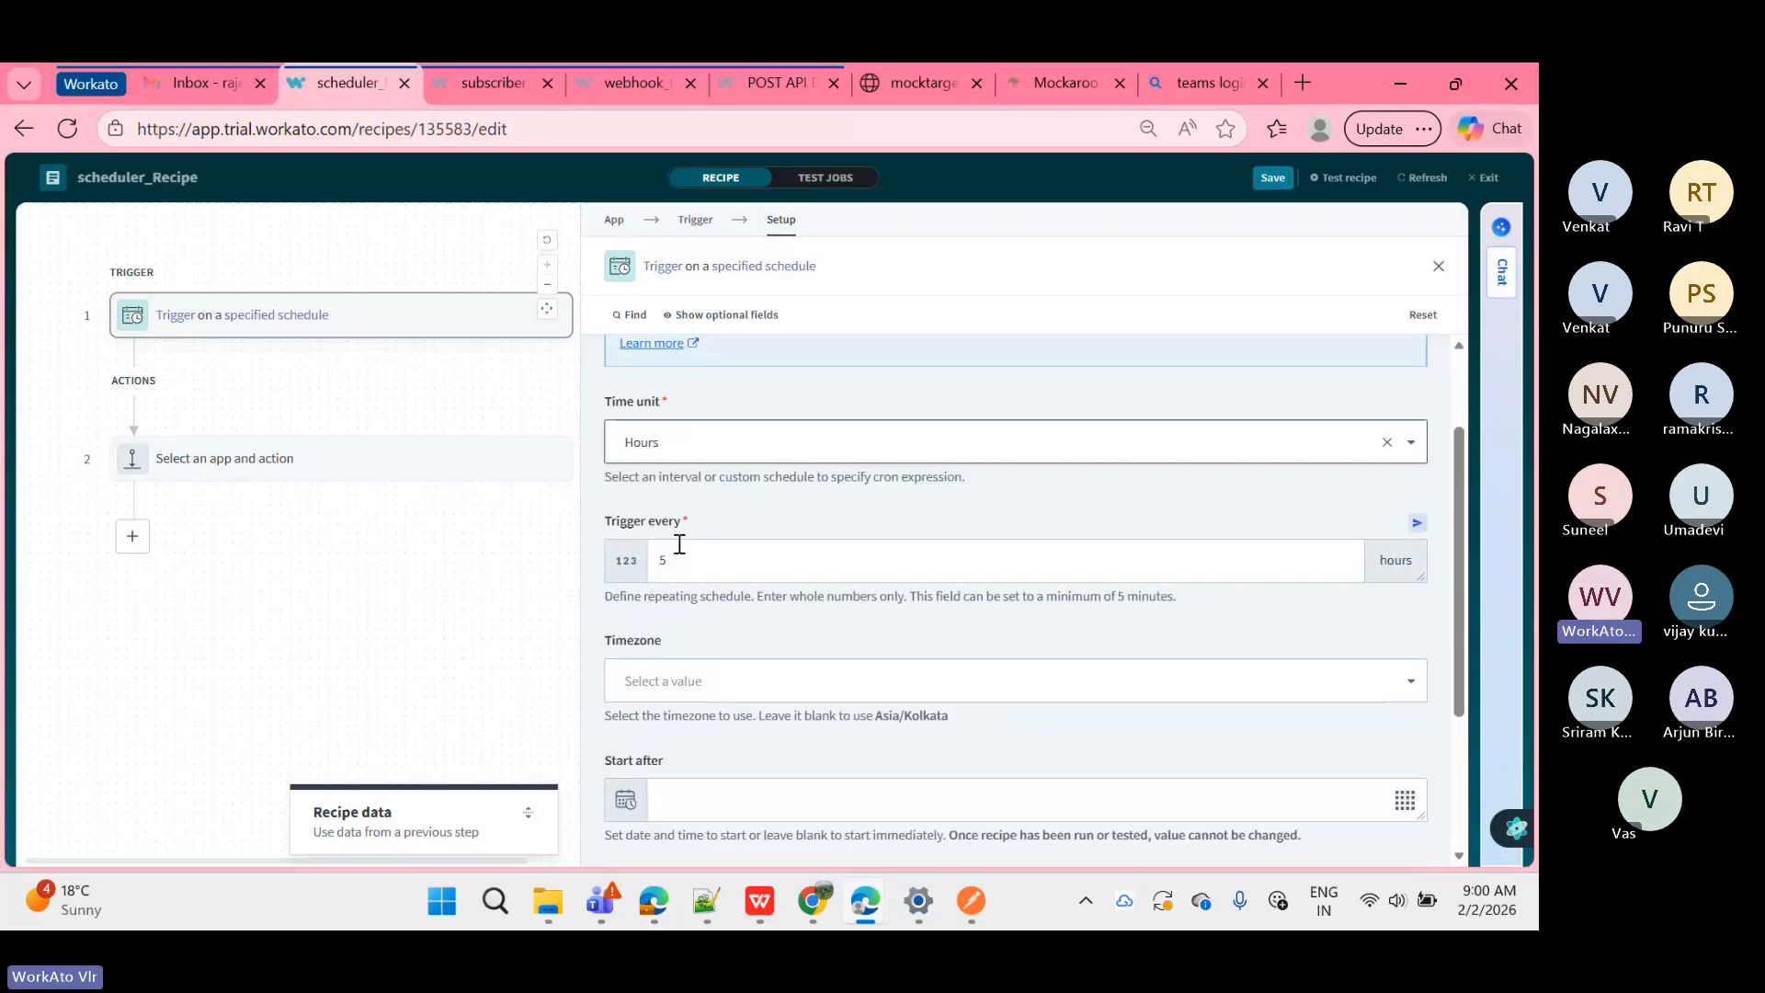
scroll(685, 587, down, 2)
scroll(686, 588, up, 2)
Step: Bring up the calendar for the Start after date
scroll(687, 589, down, 2)
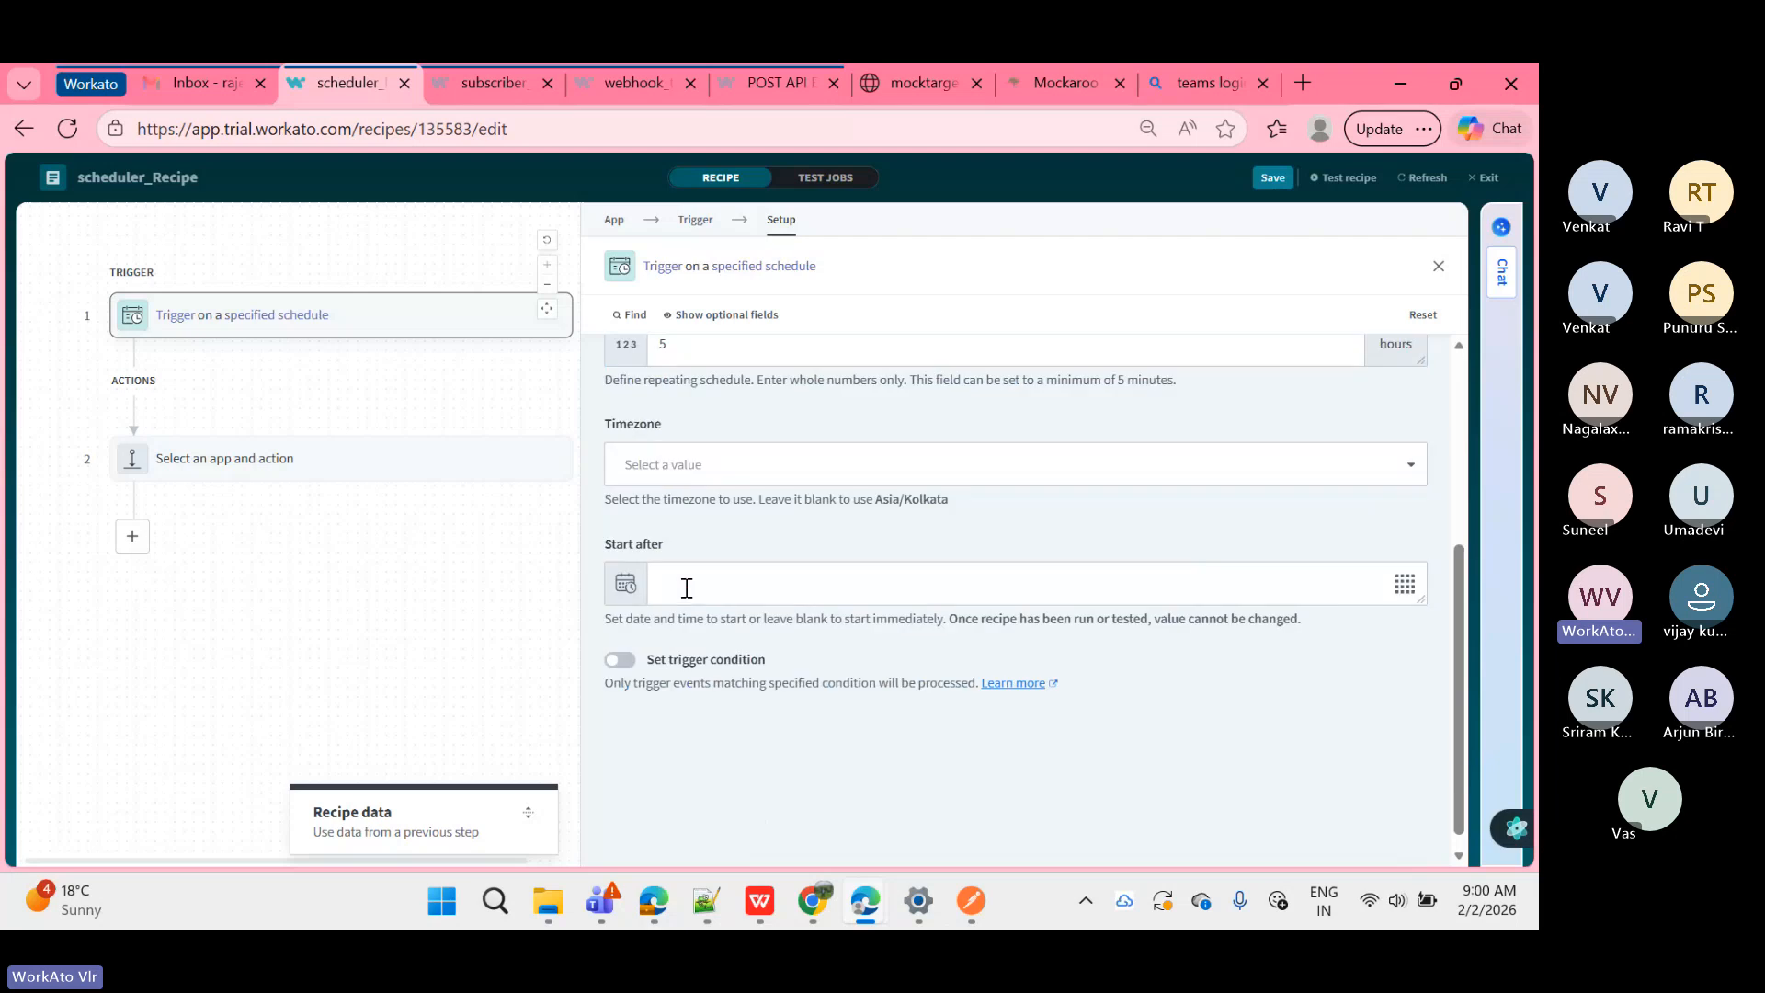
scroll(687, 589, down, 1)
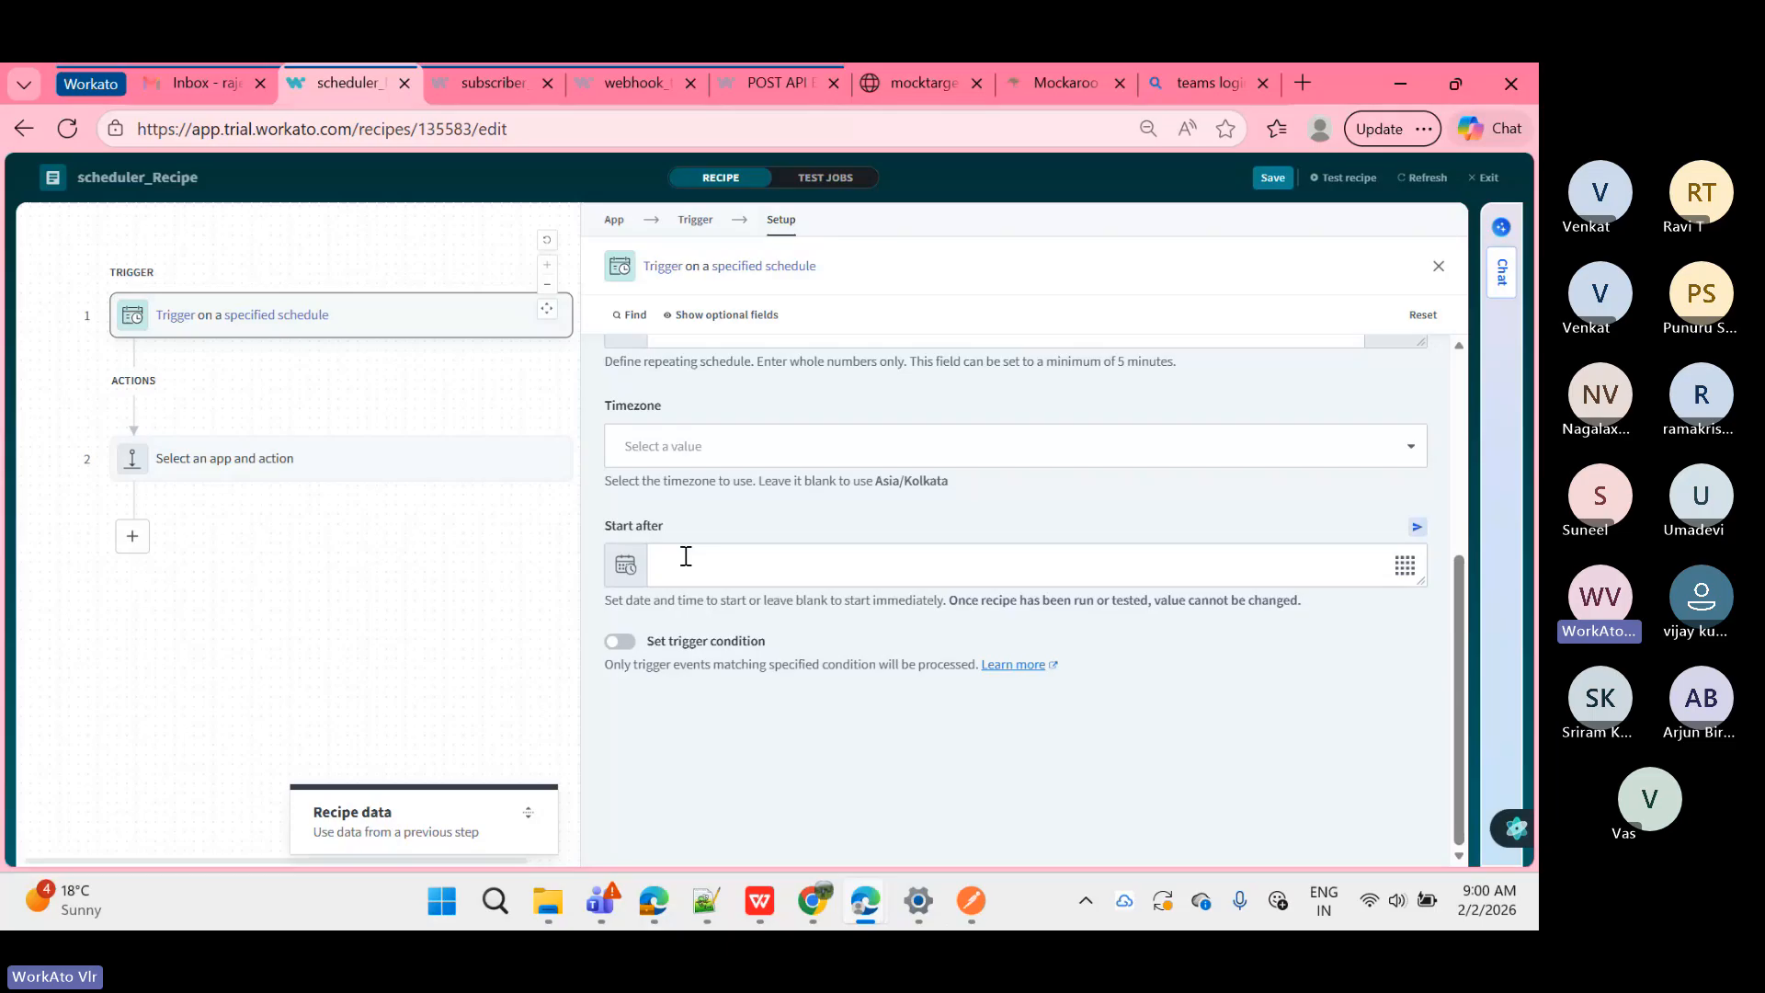
click(686, 557)
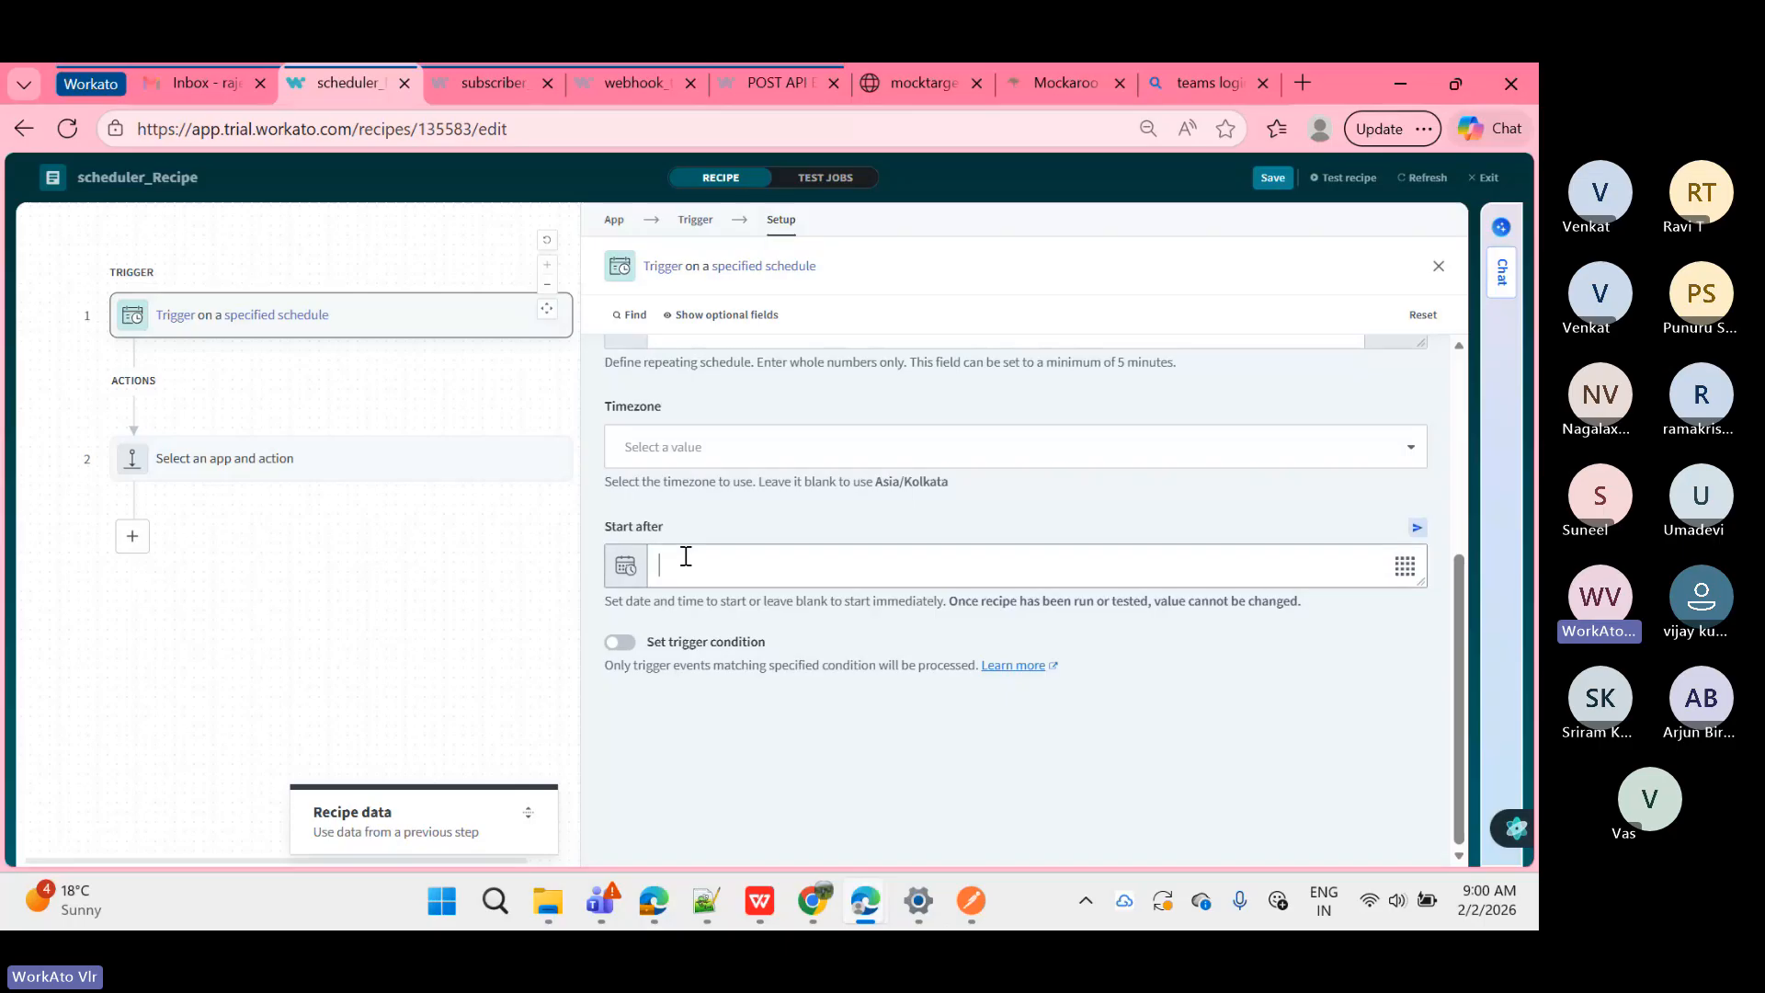
click(1405, 566)
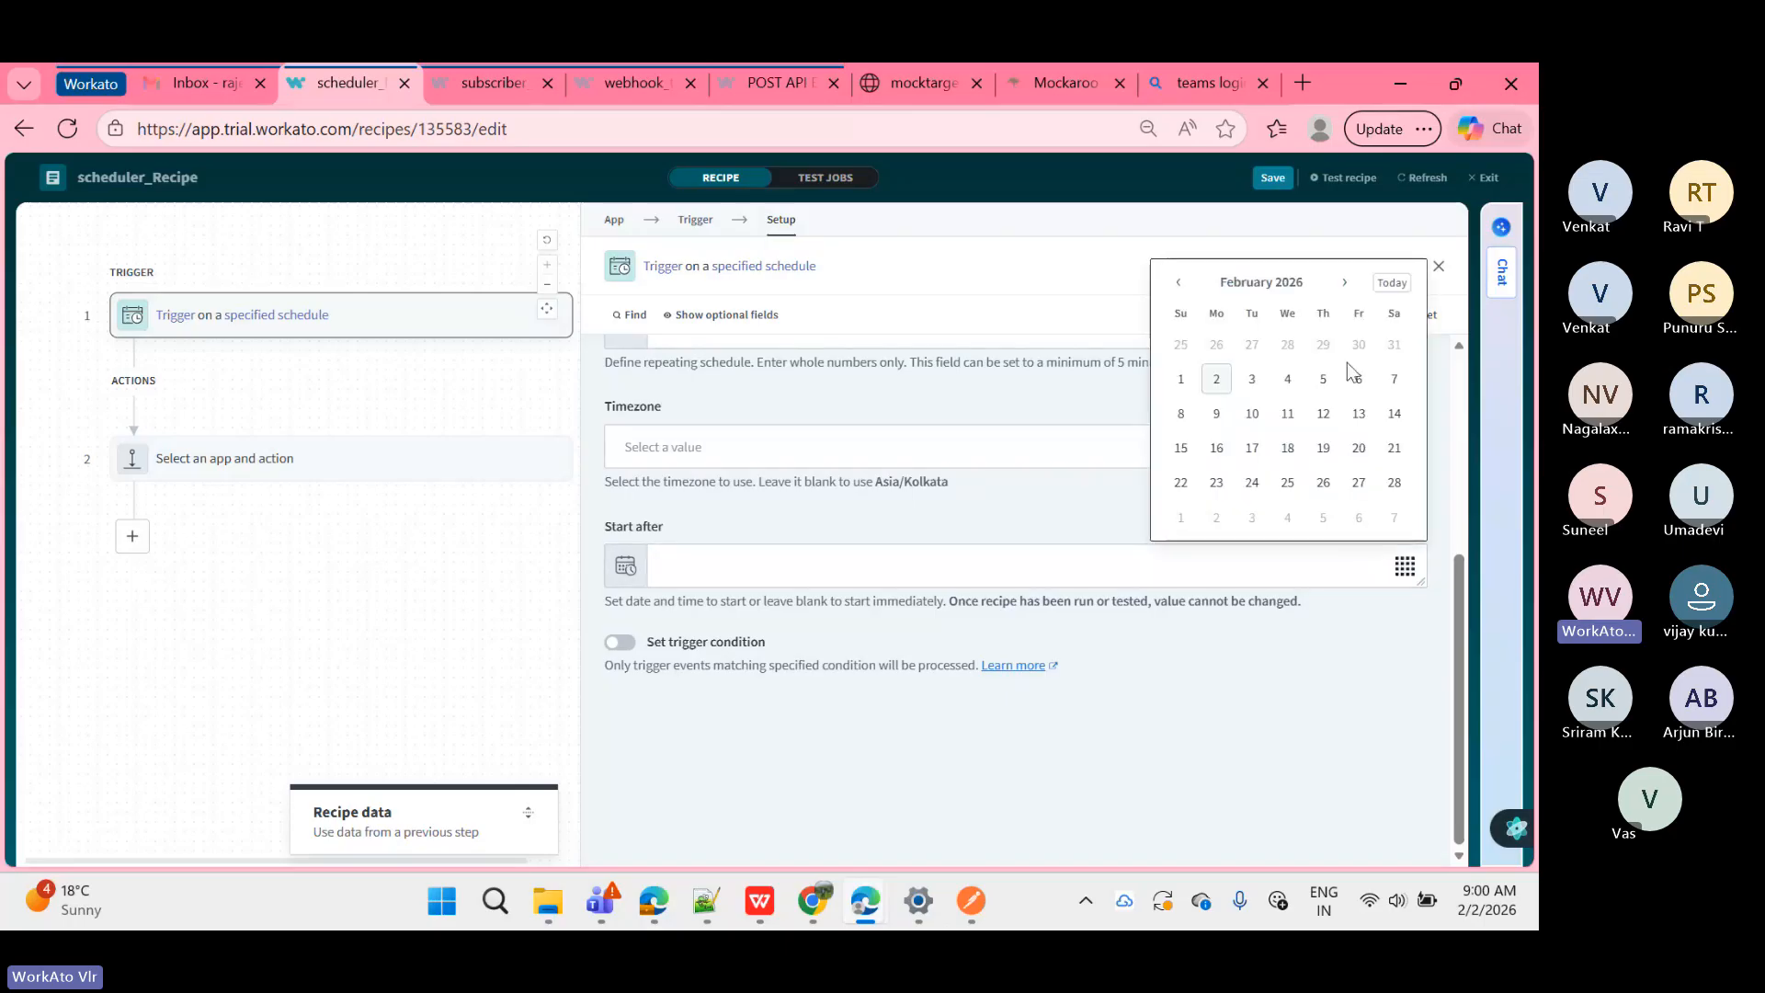
Step: Pick February 7, 2026 and 8:00 AM as the Start after date and time
click(1392, 388)
scroll(1243, 726, down, 3)
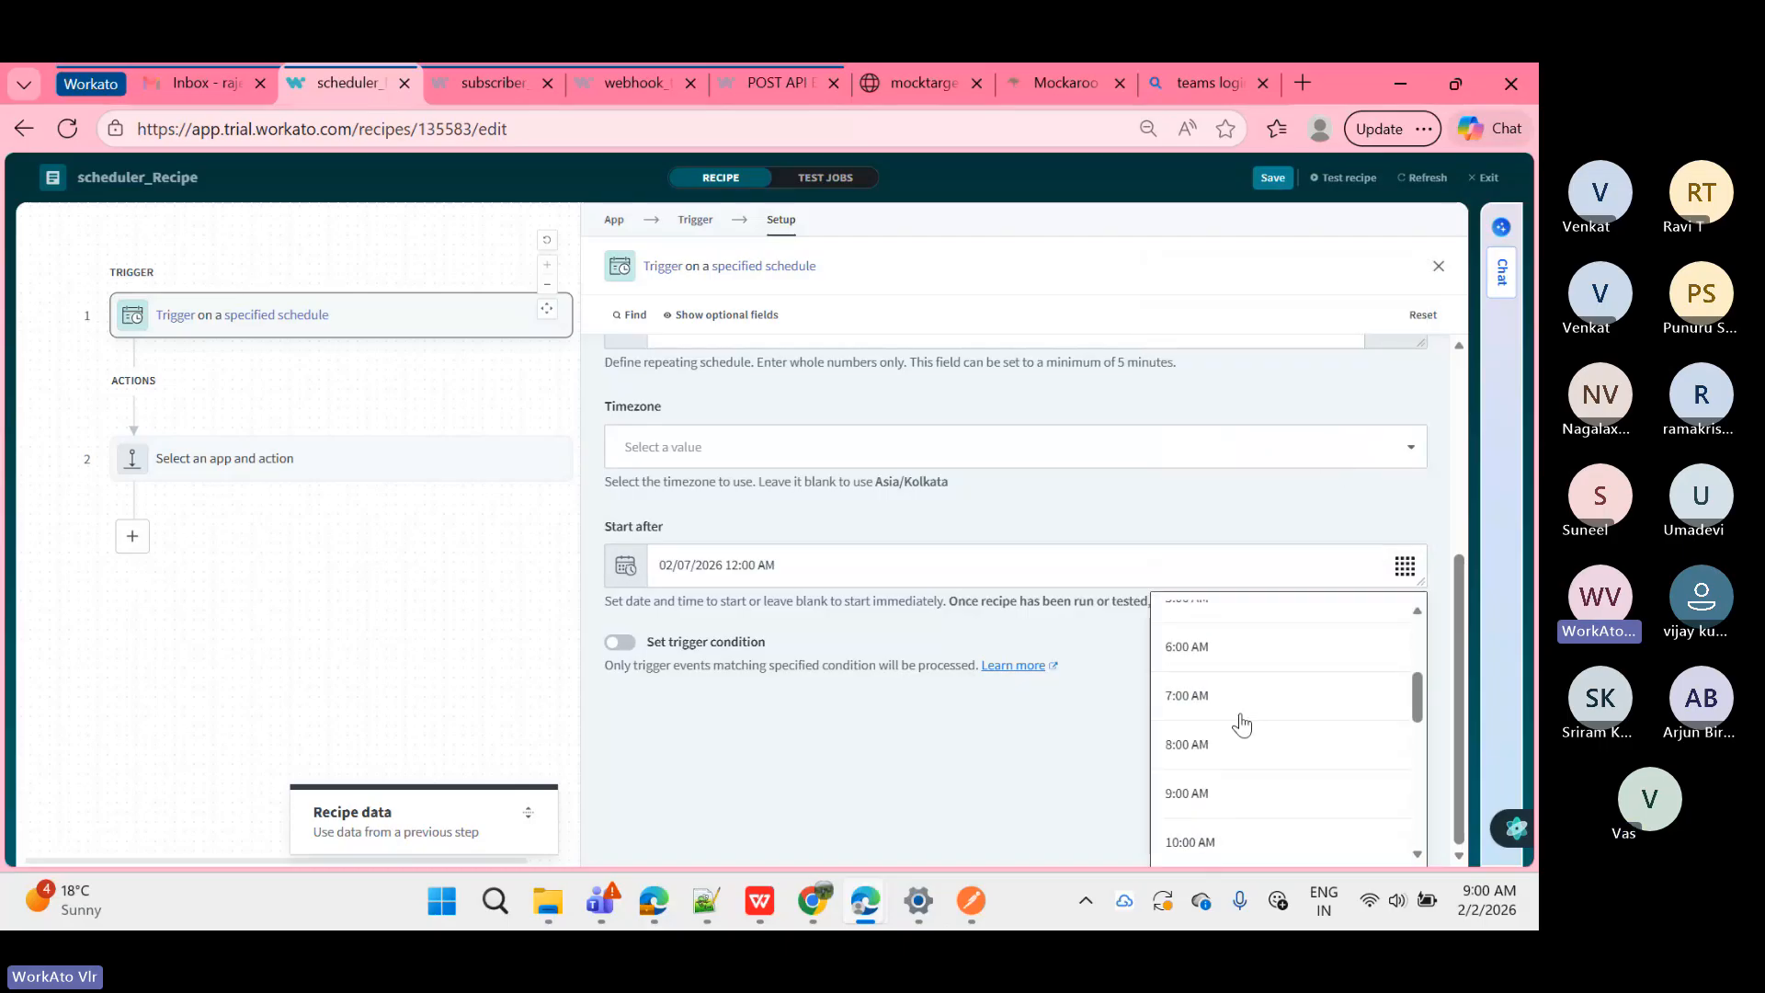
click(1241, 726)
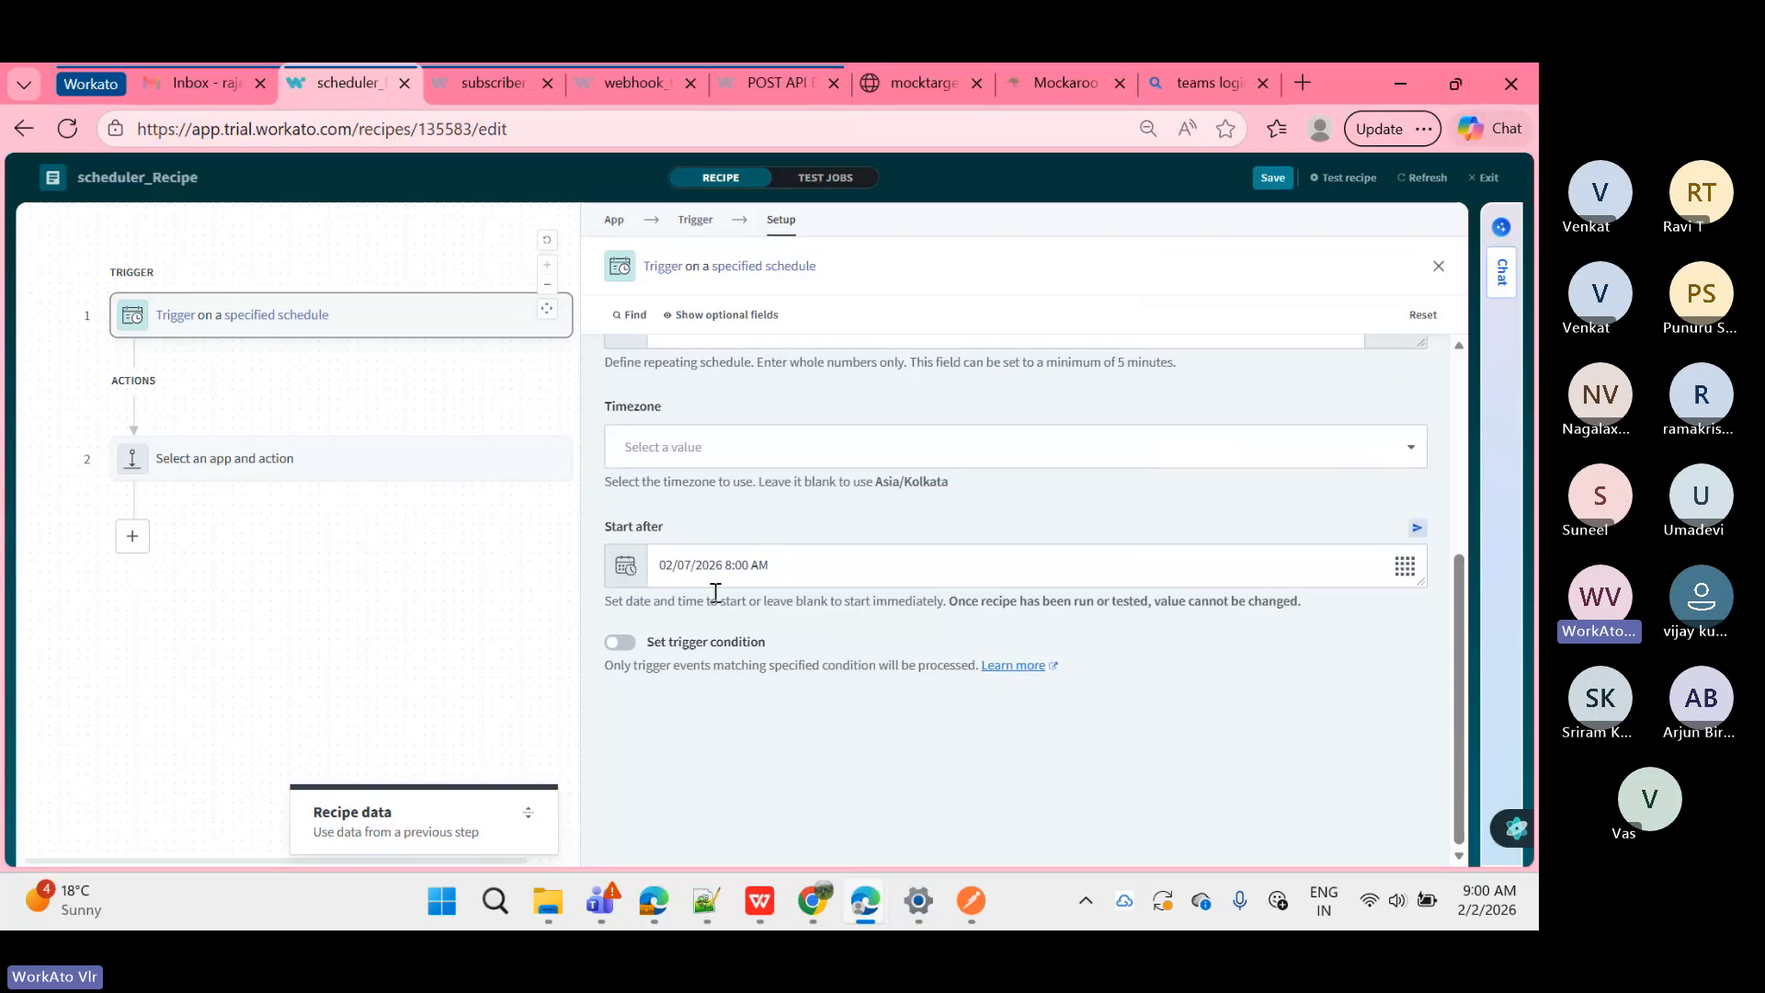
scroll(754, 576, up, 2)
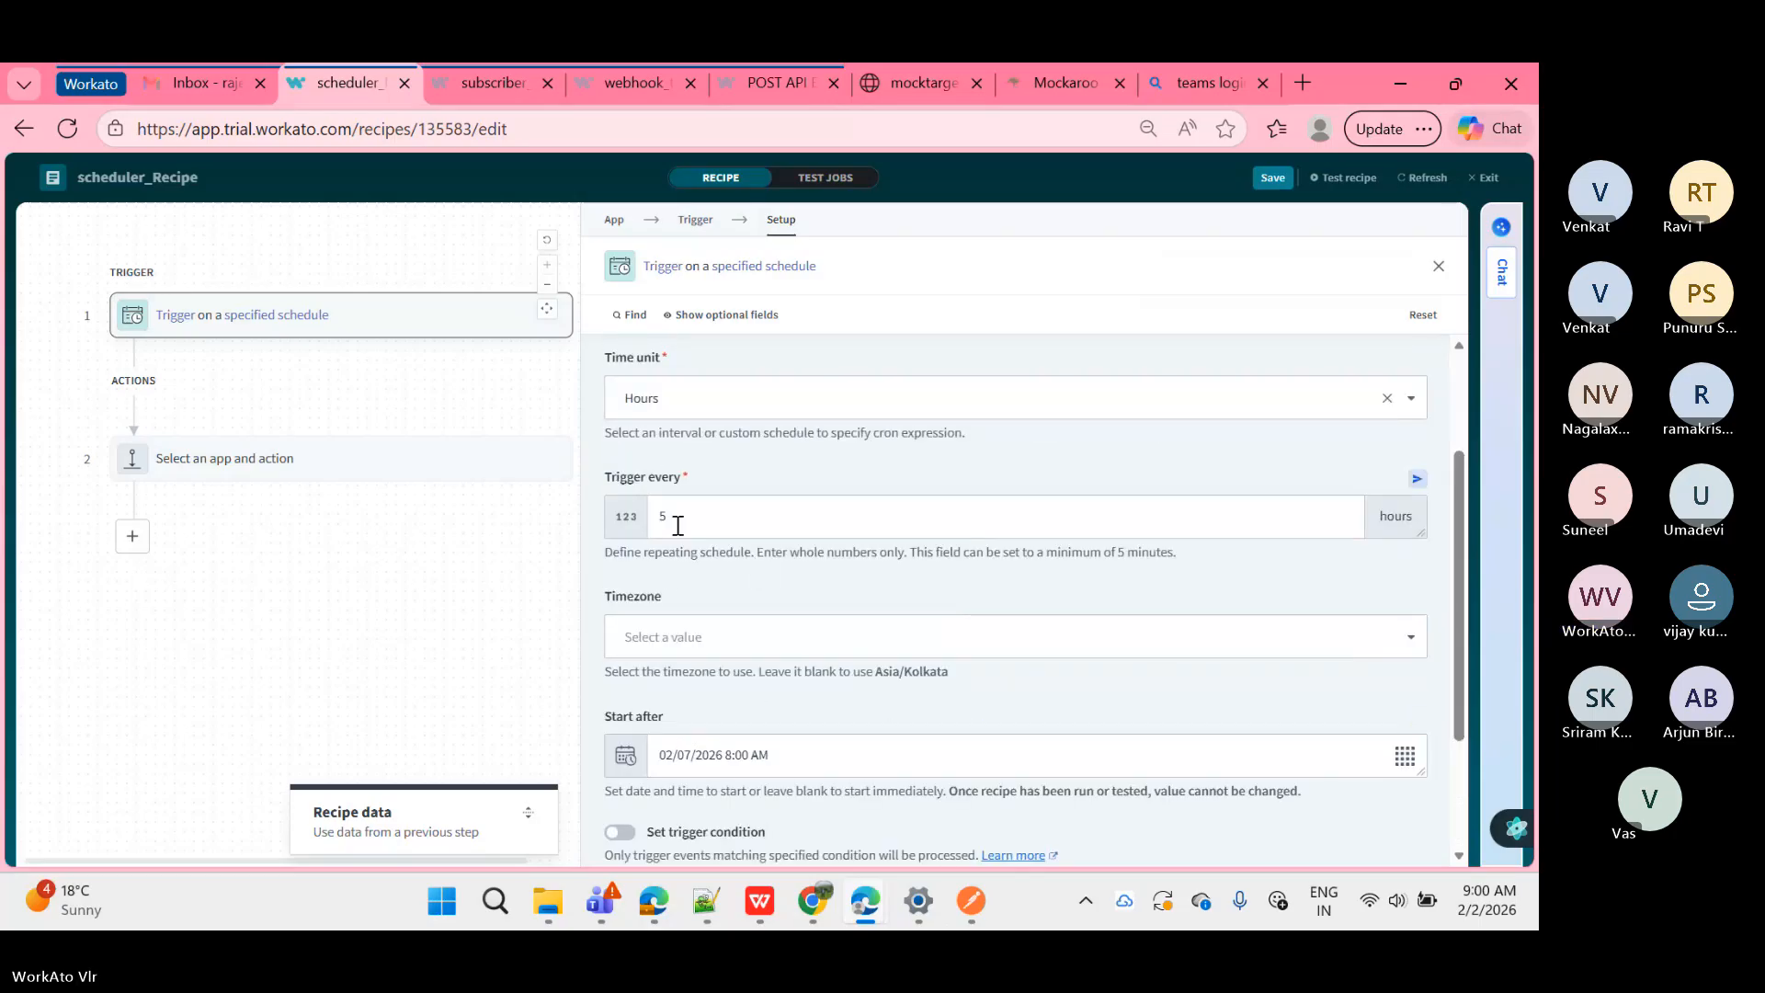
scroll(677, 577, down, 2)
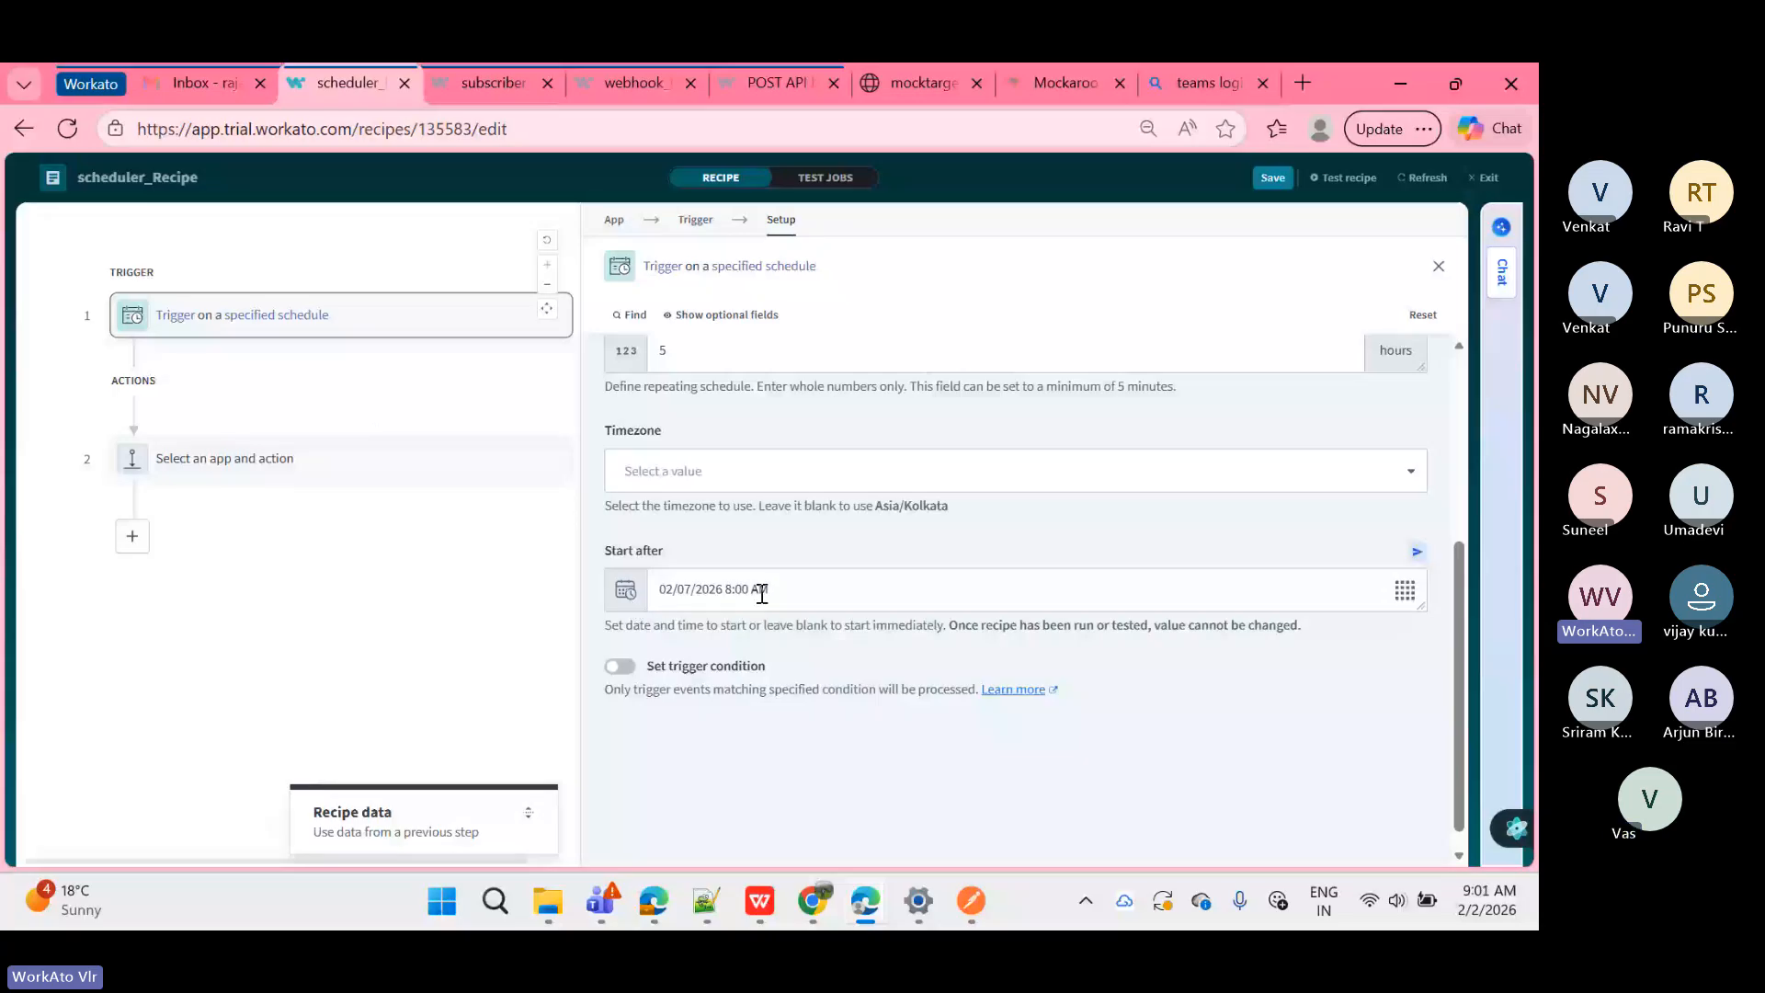
Step: Clear the Start after date so it is blank
drag(761, 594, 685, 595)
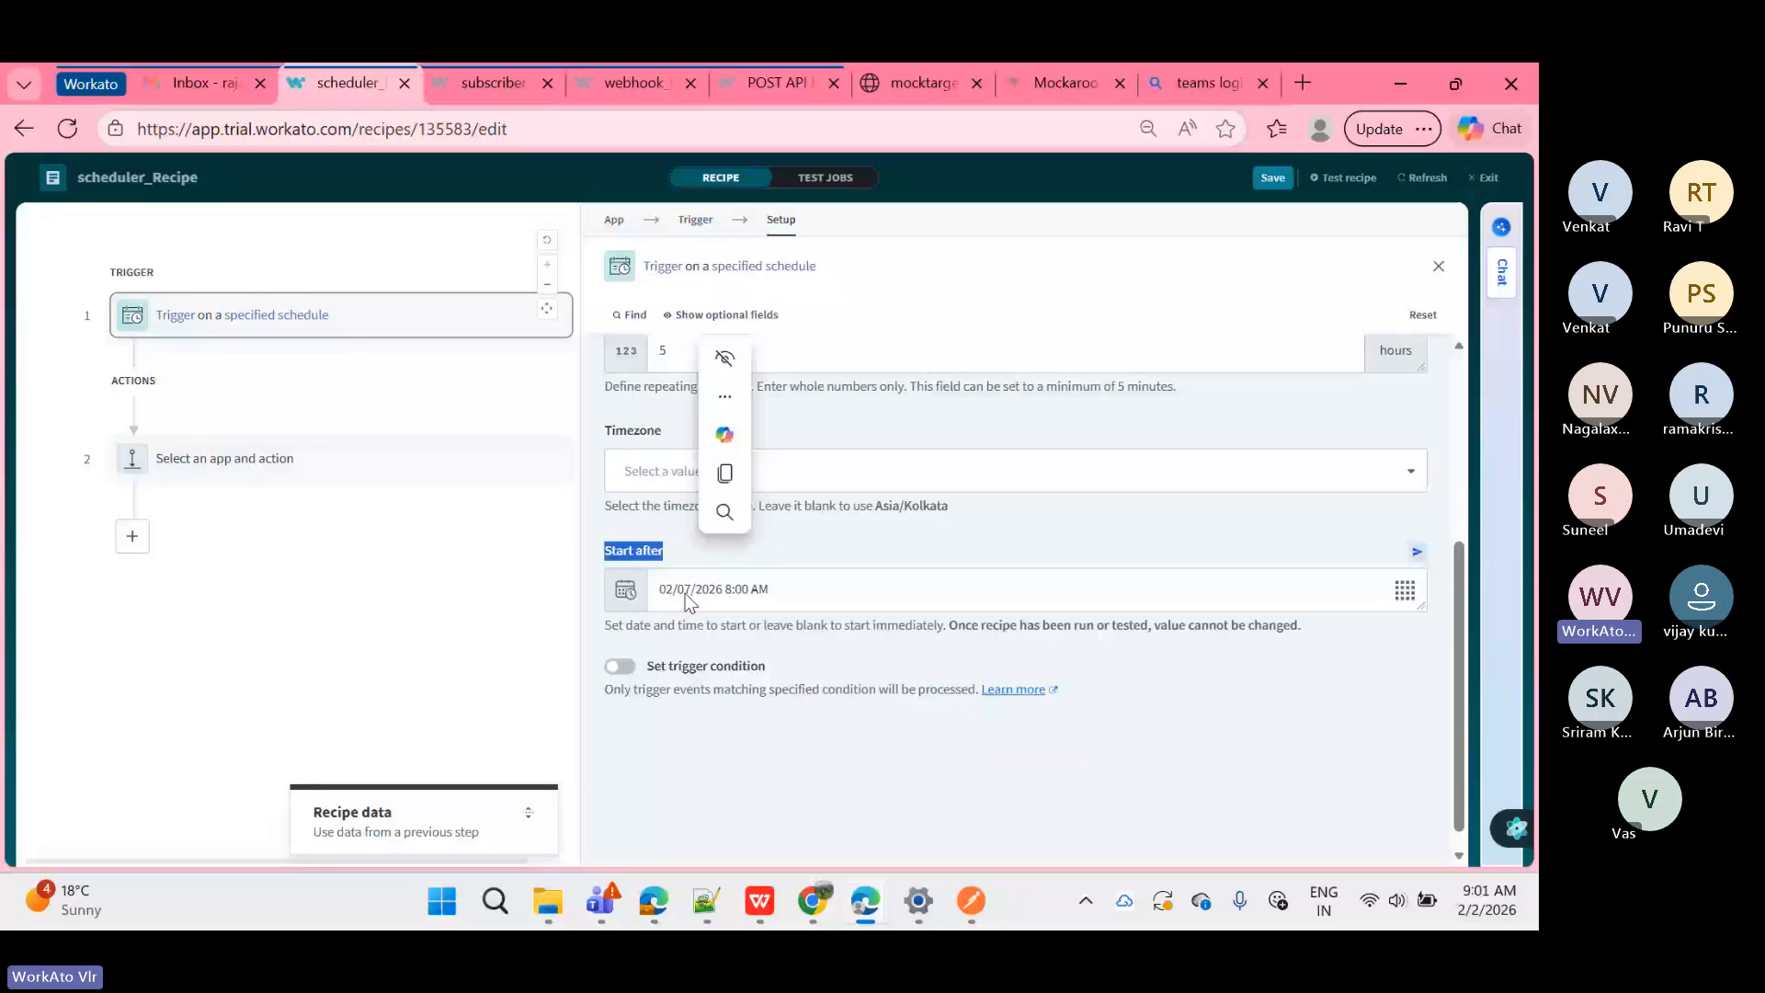
click(828, 589)
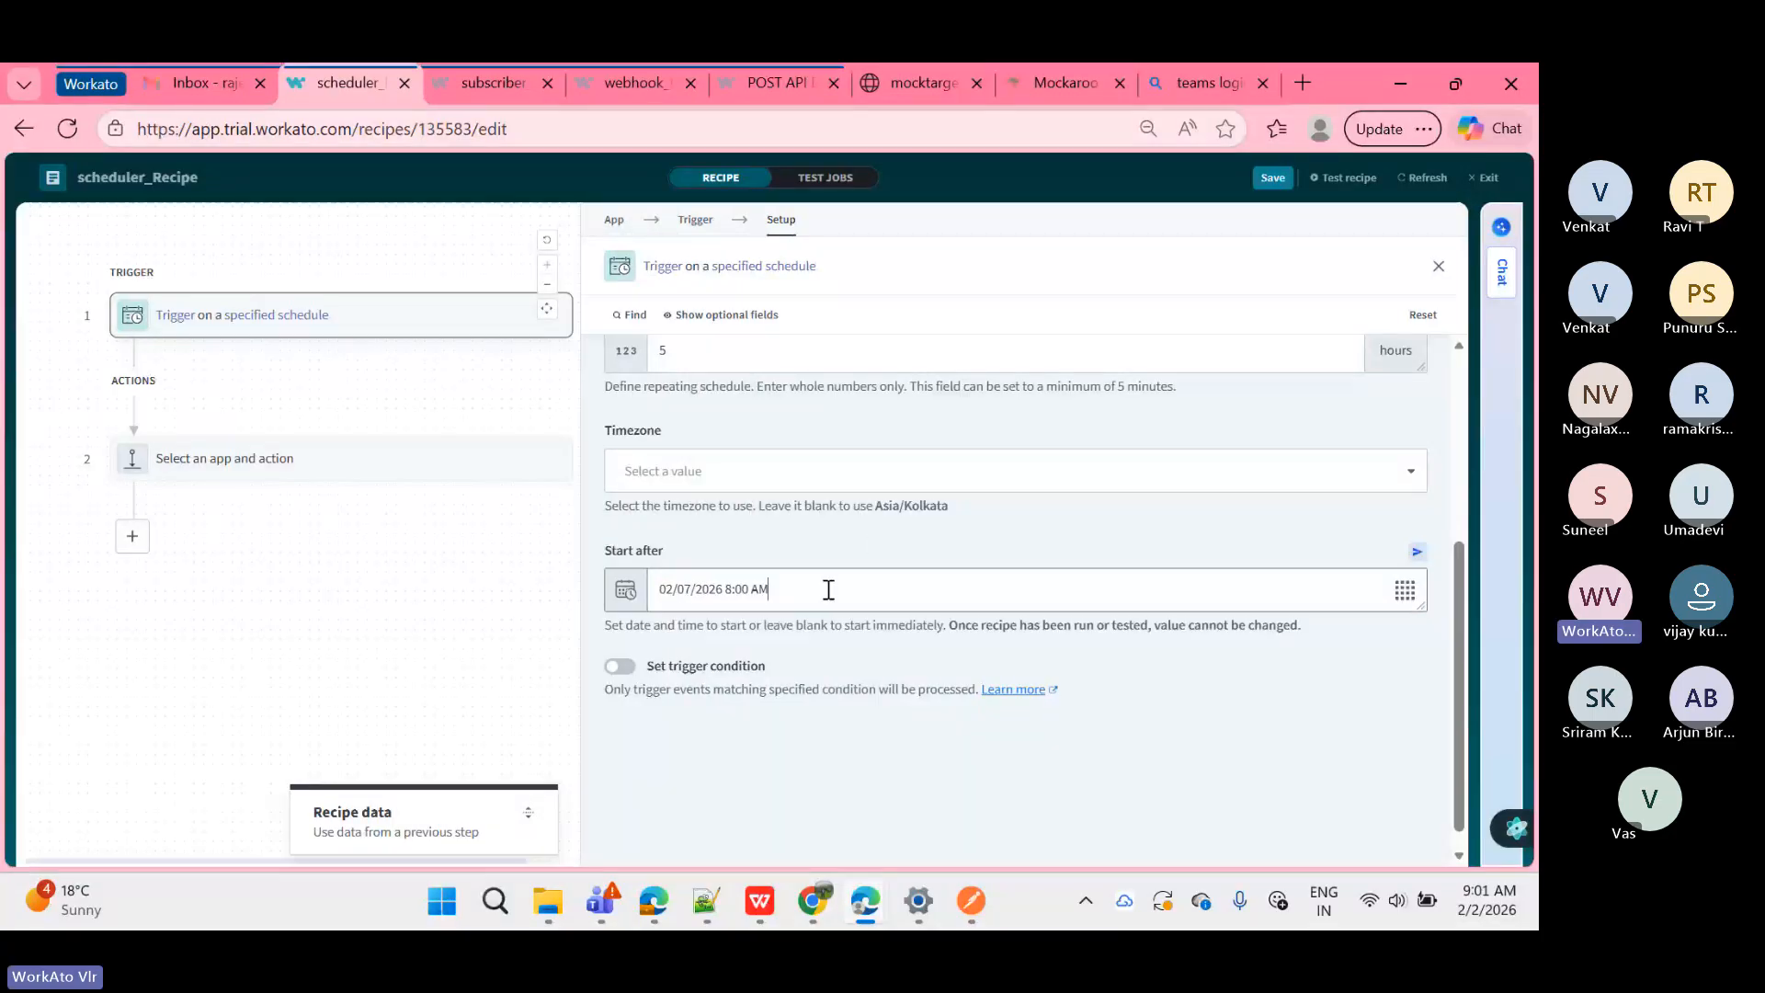
key(ctrl+a)
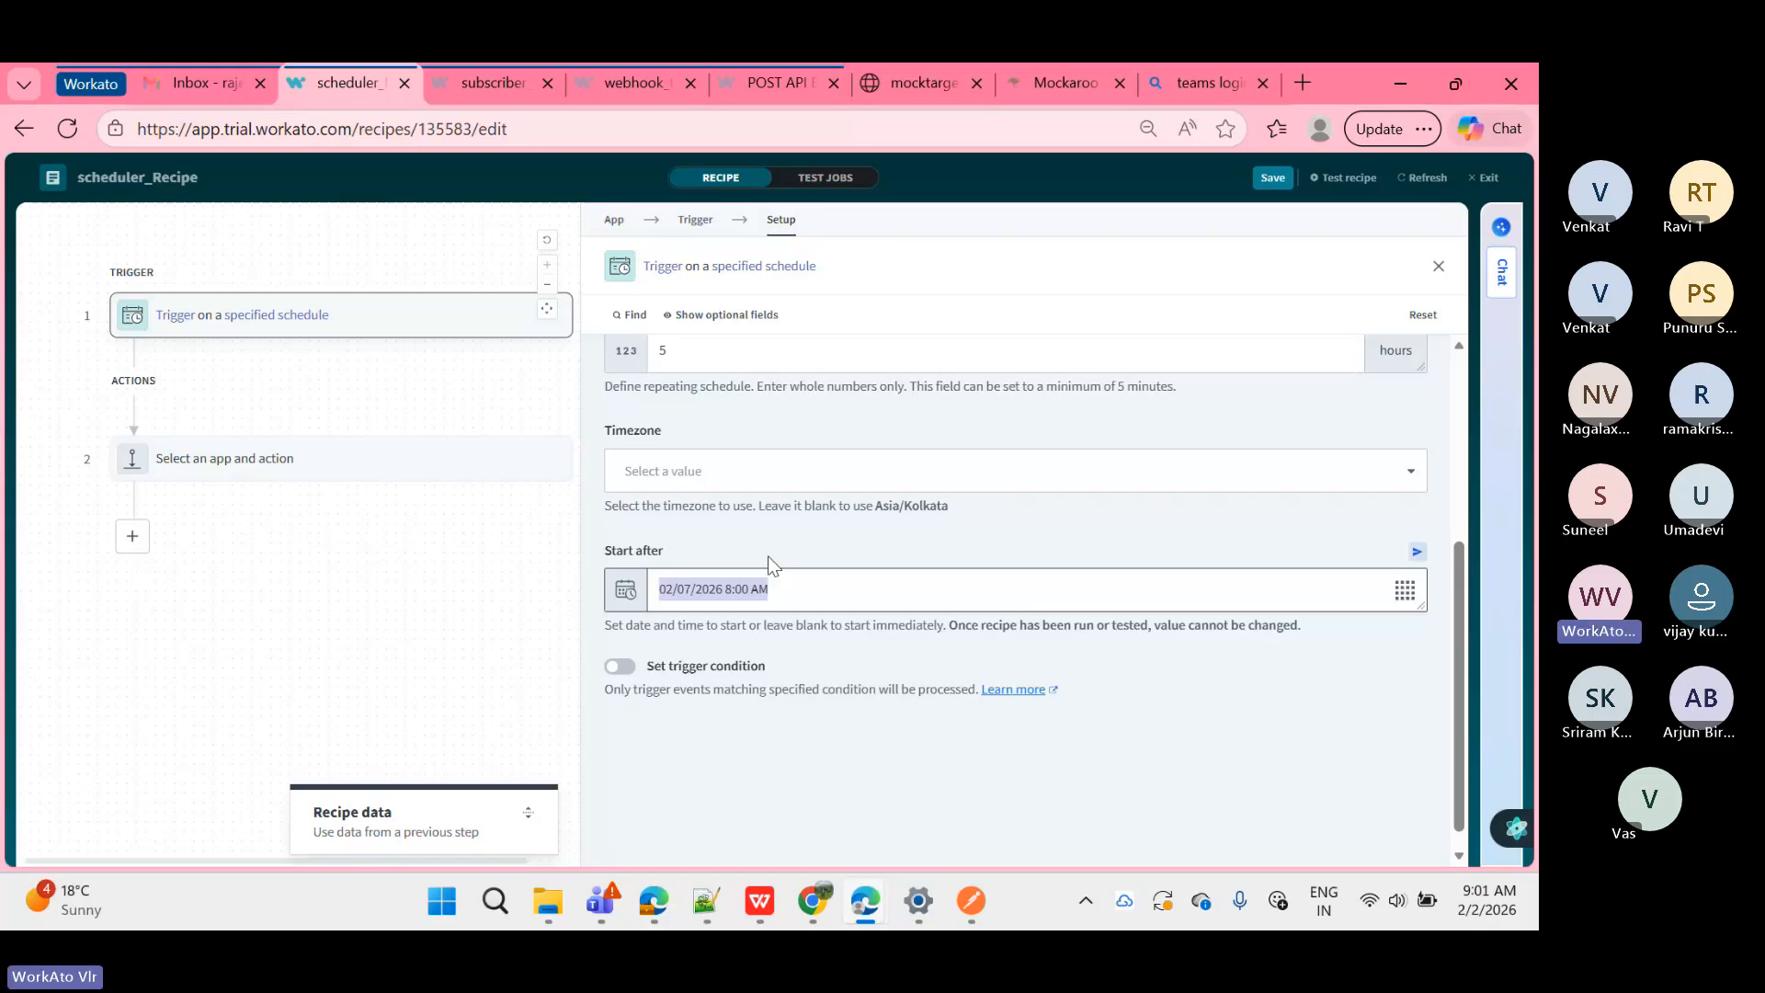
key(BackSpace)
Step: Switch the schedule's time unit back to Minutes and begin choosing step 2's app
scroll(769, 555, up, 3)
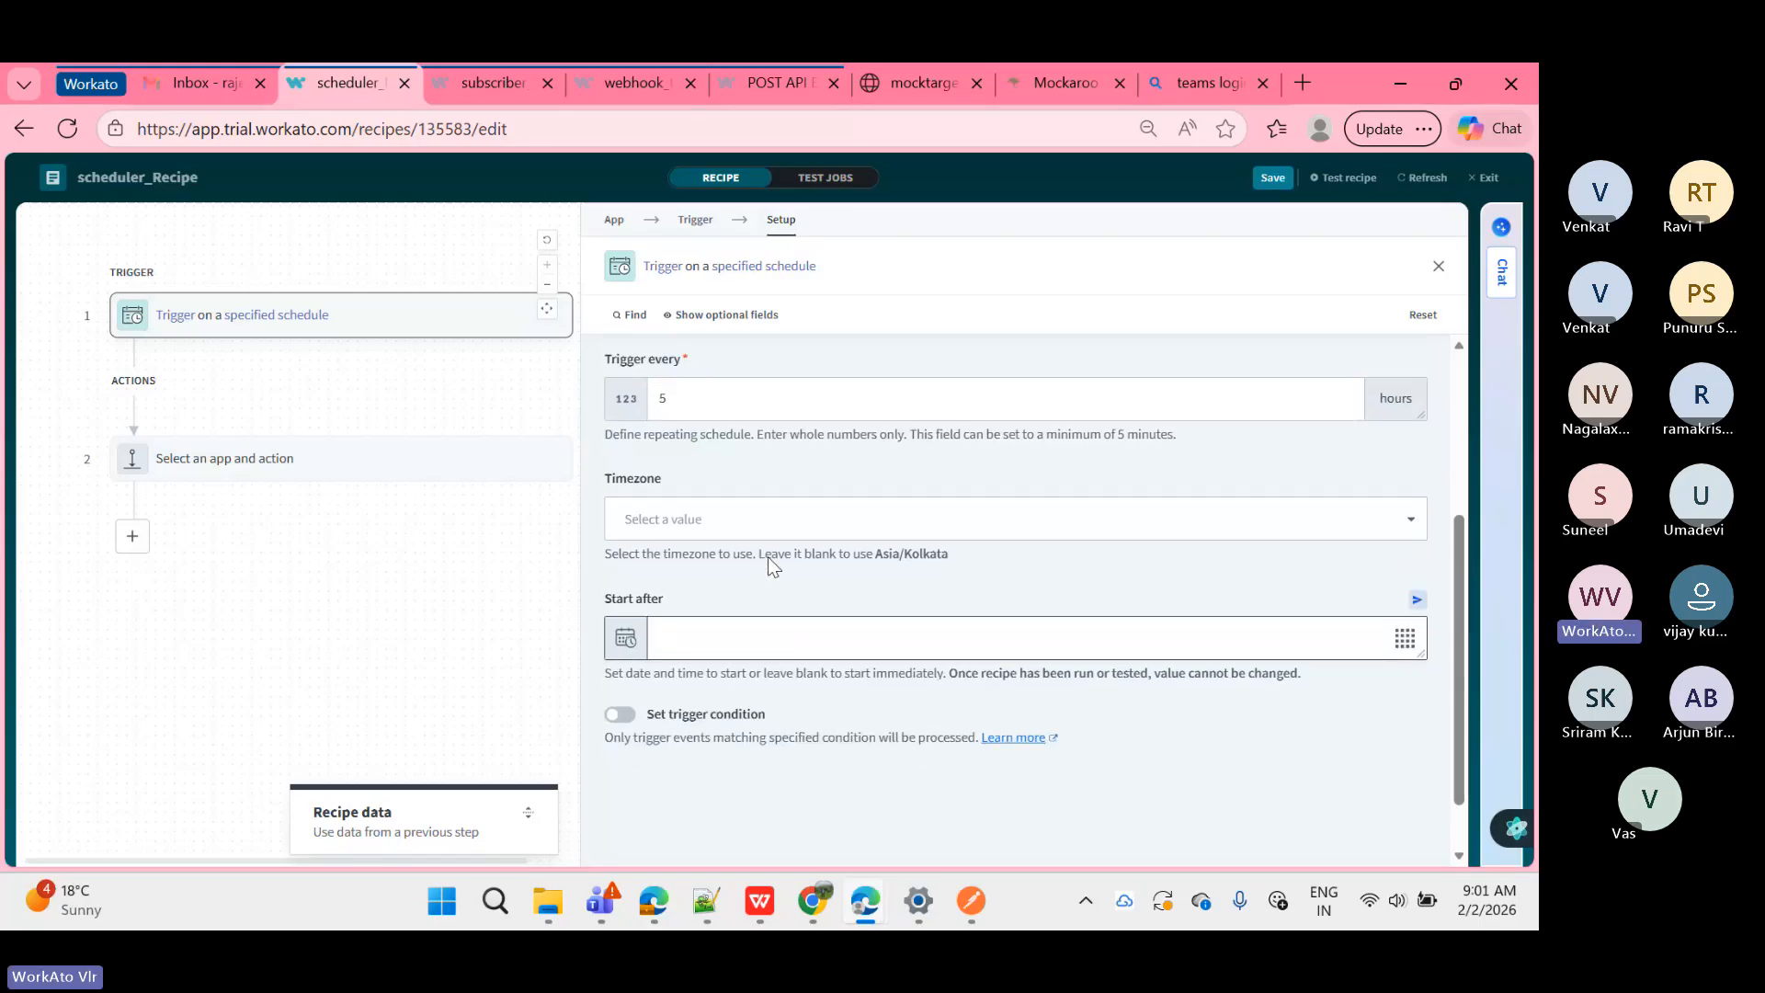
click(704, 469)
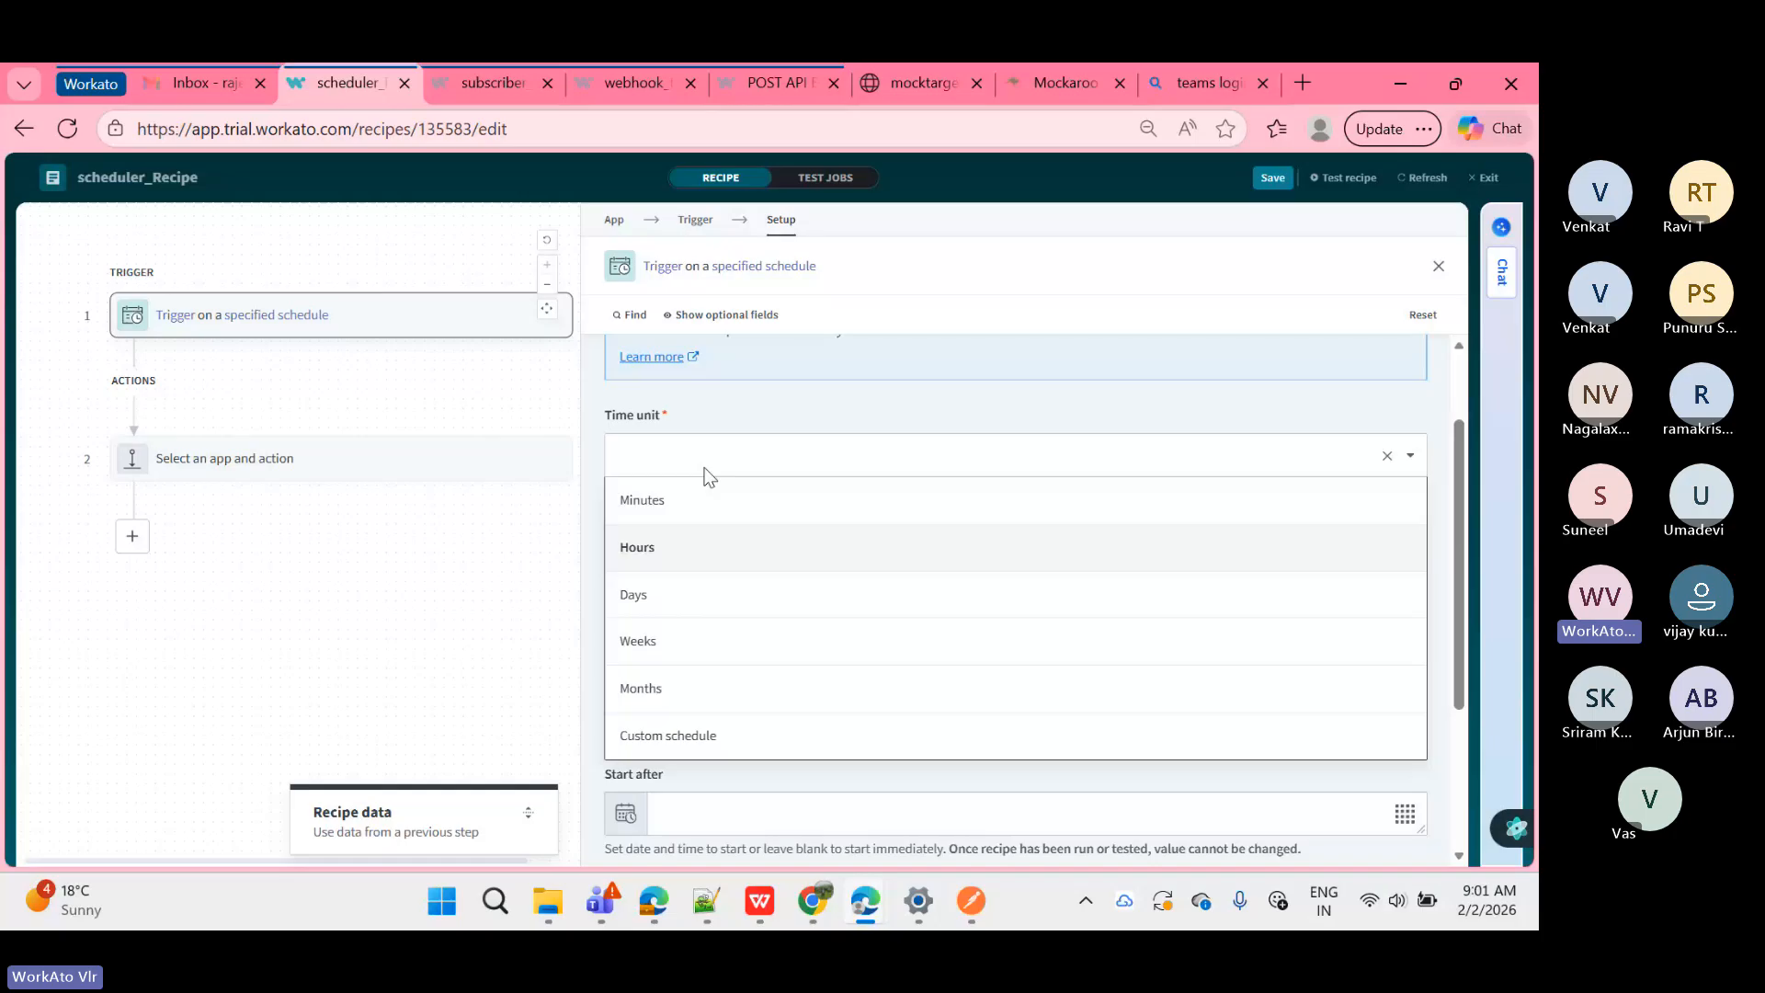
click(685, 499)
scroll(680, 726, down, 3)
scroll(681, 726, up, 5)
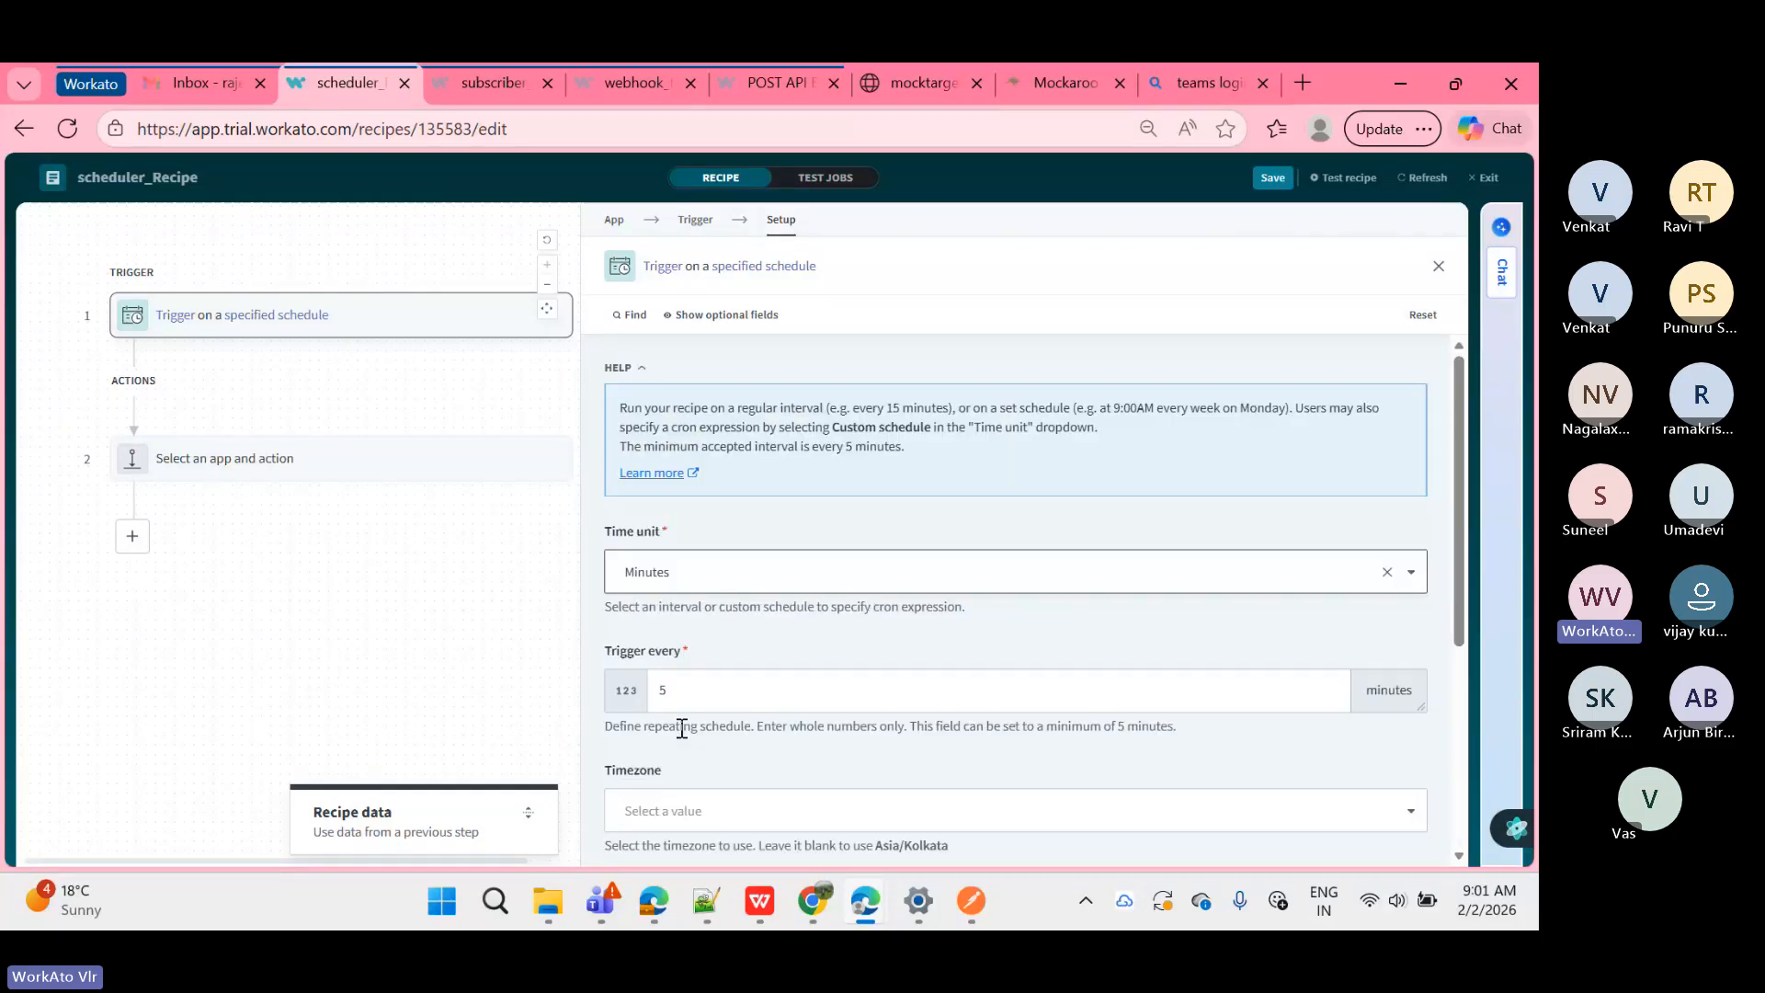
click(312, 474)
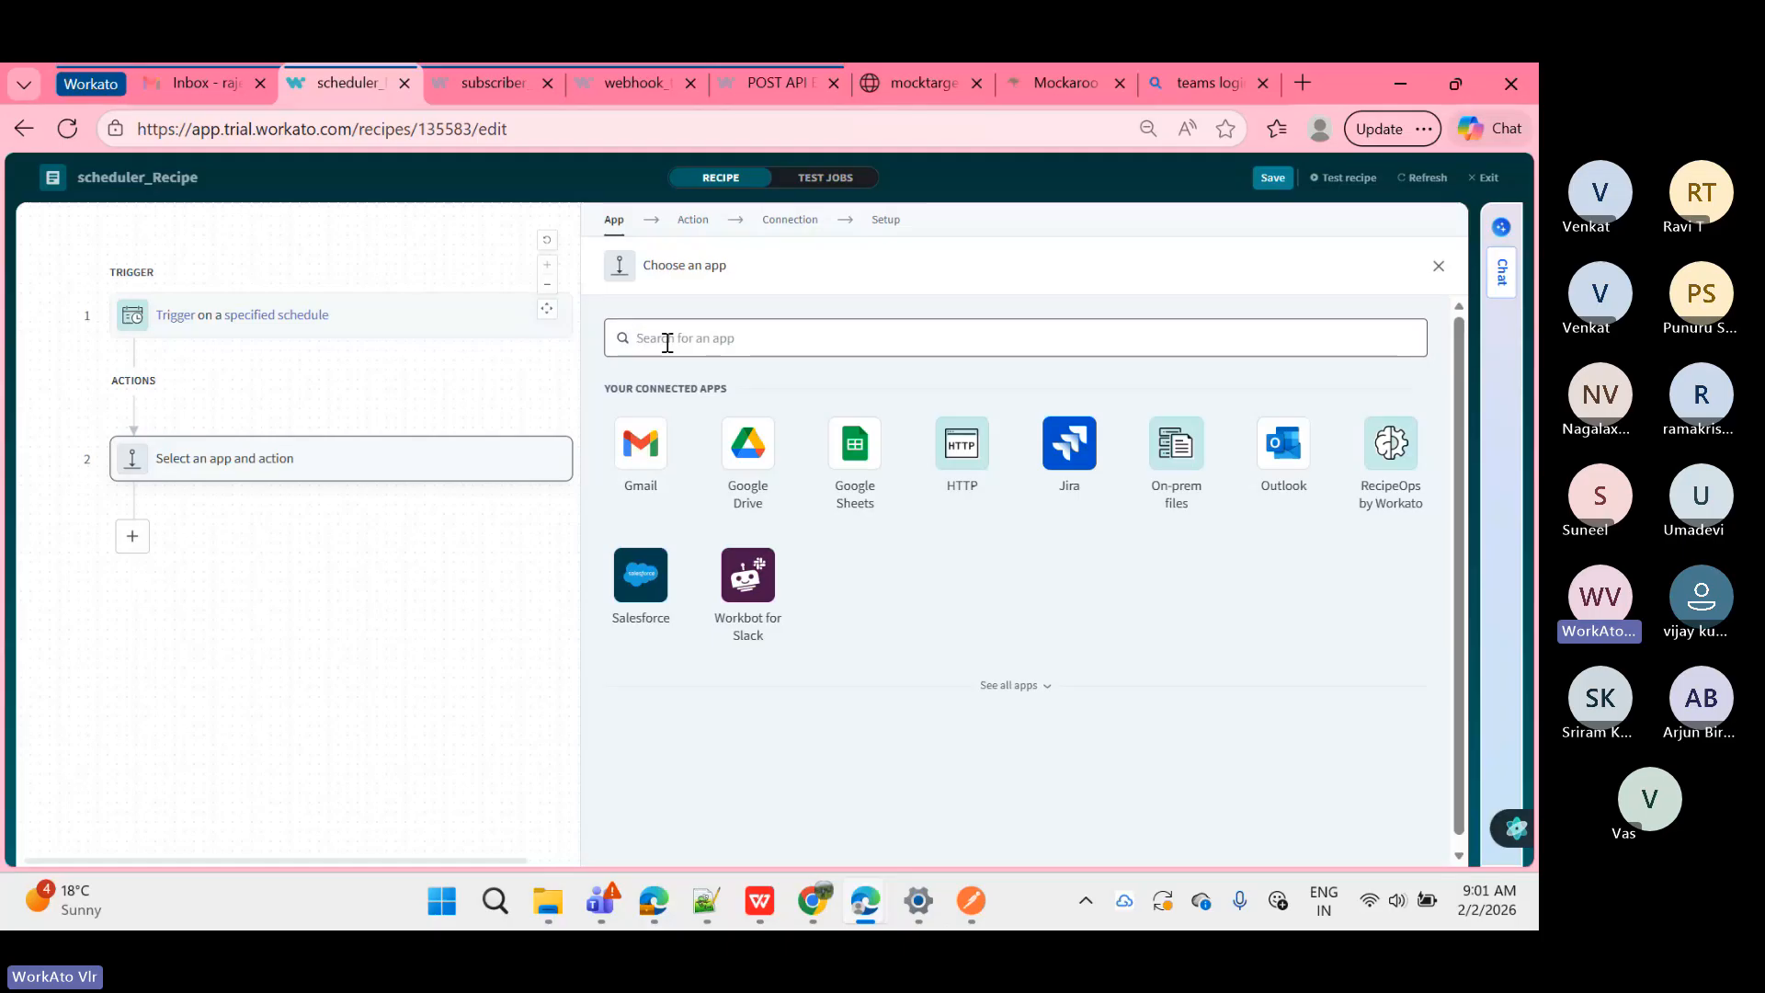
Step: Make step 2 a Logger by Workato 'Log message to Job report' action
text(logger)
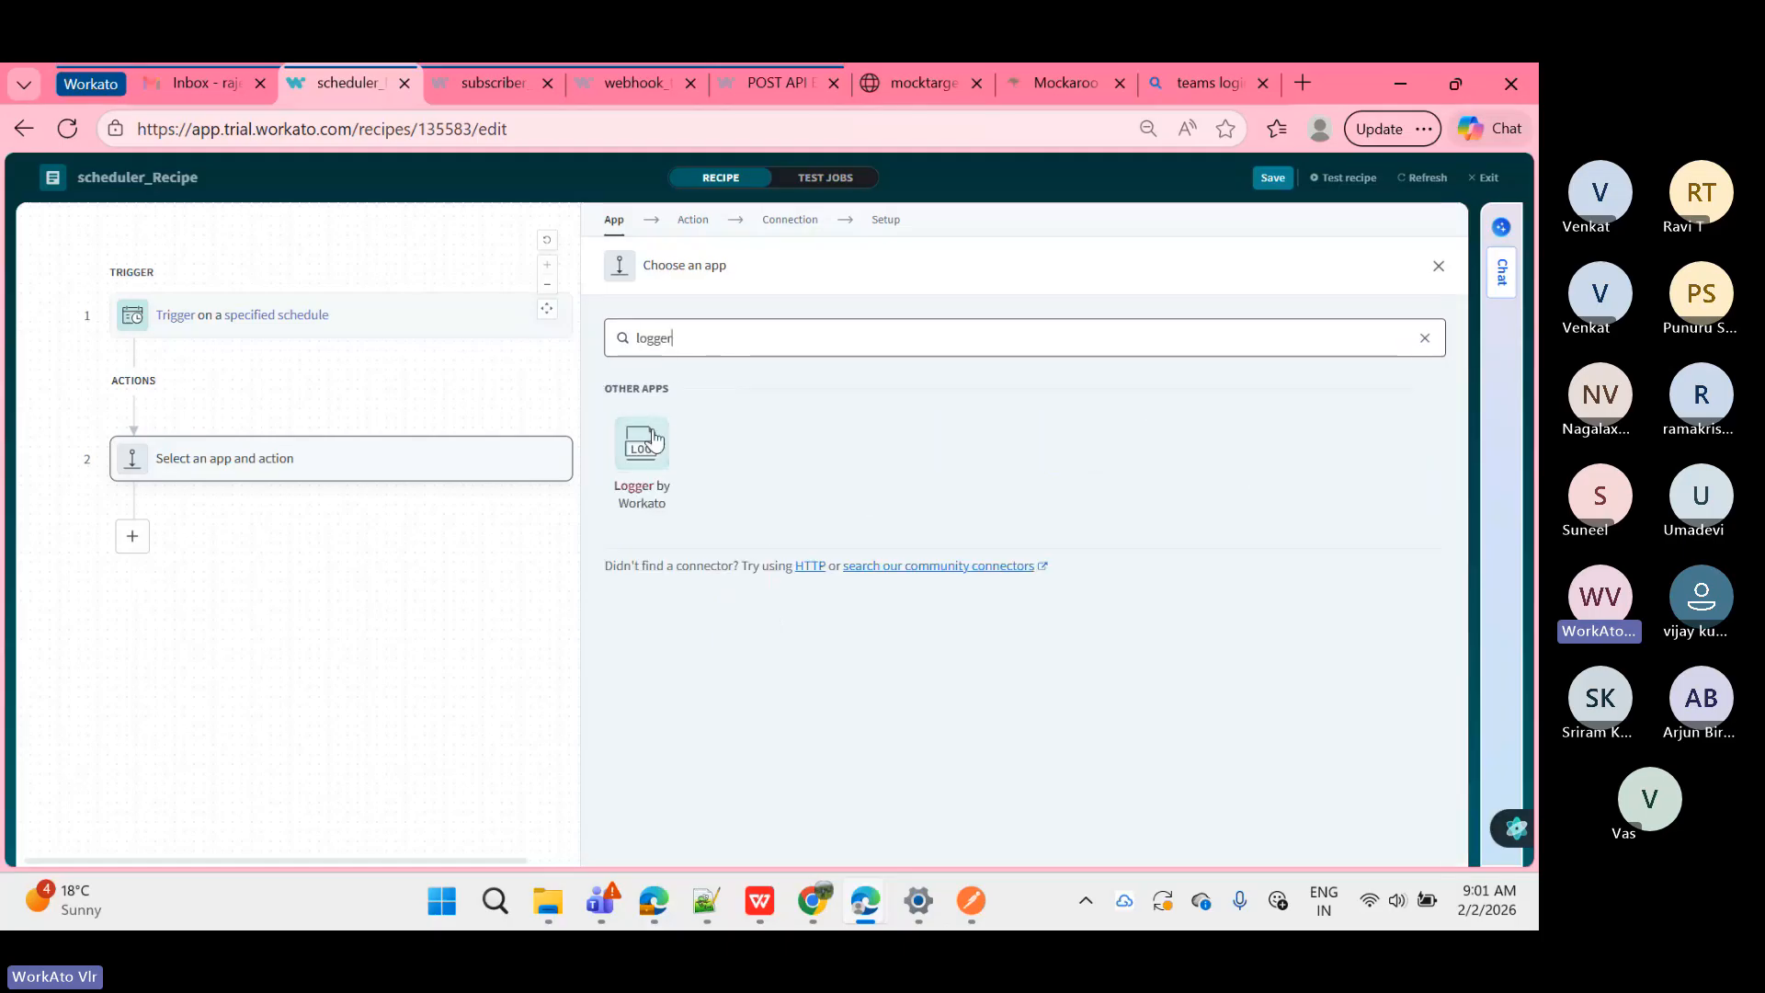
click(654, 440)
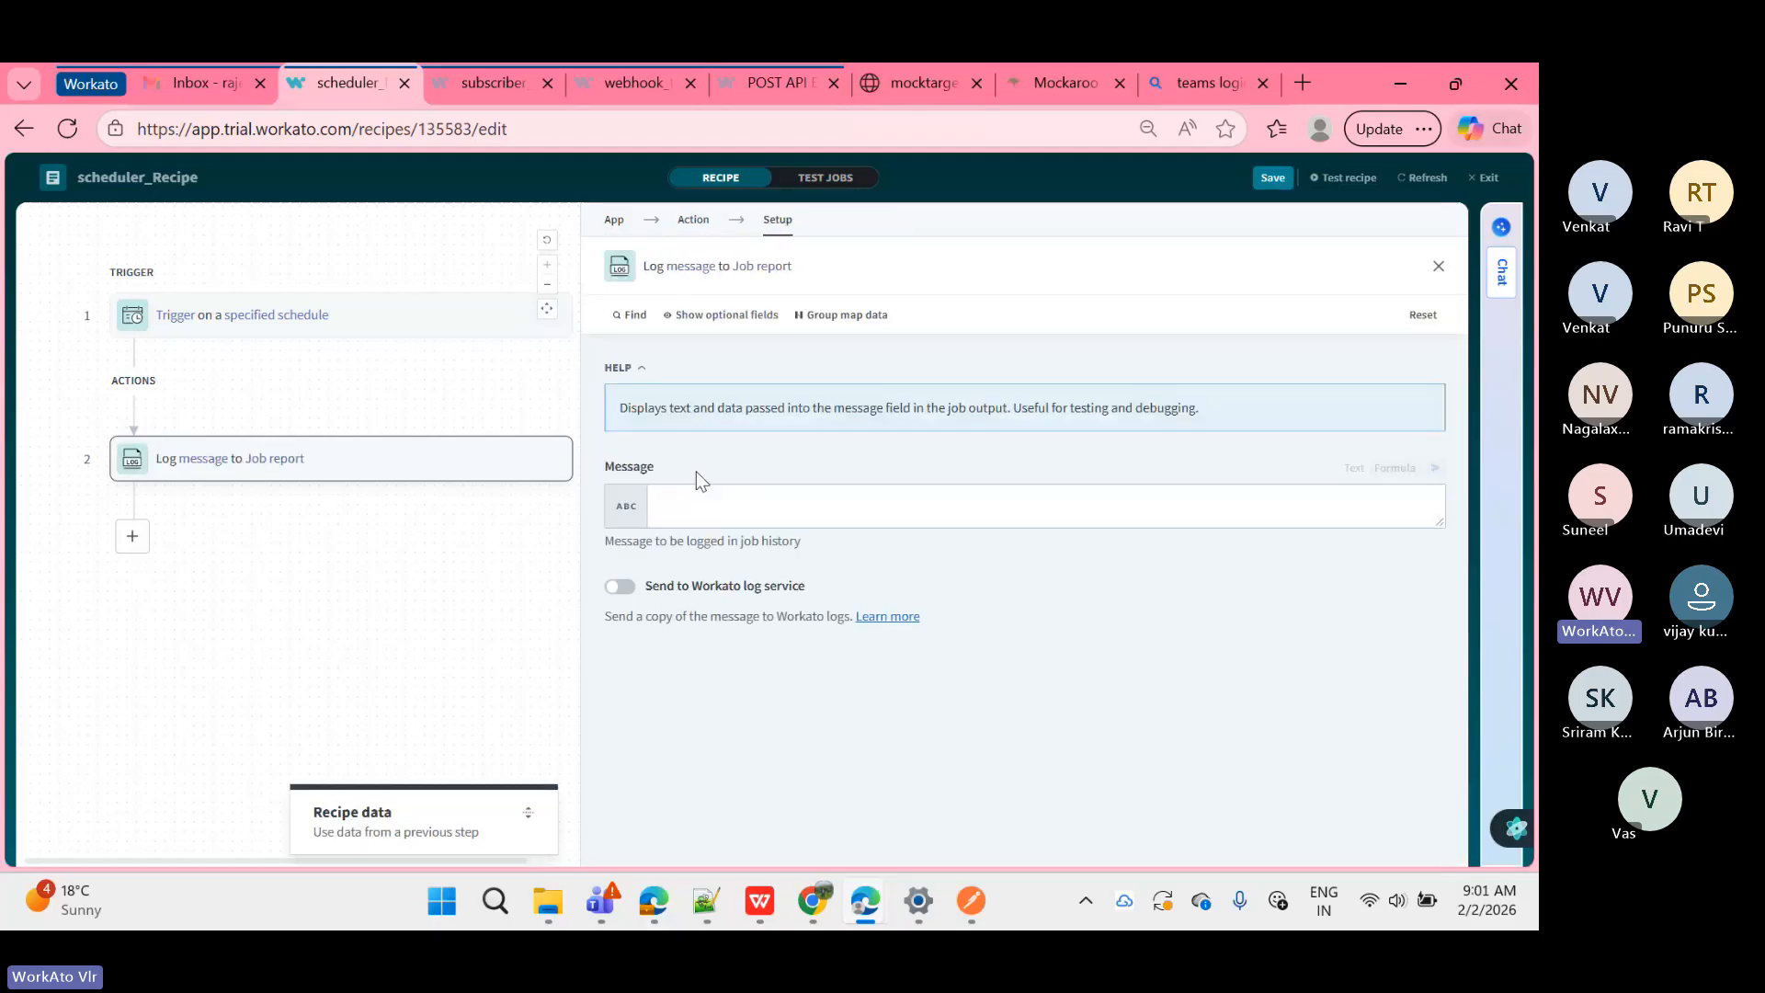
click(696, 501)
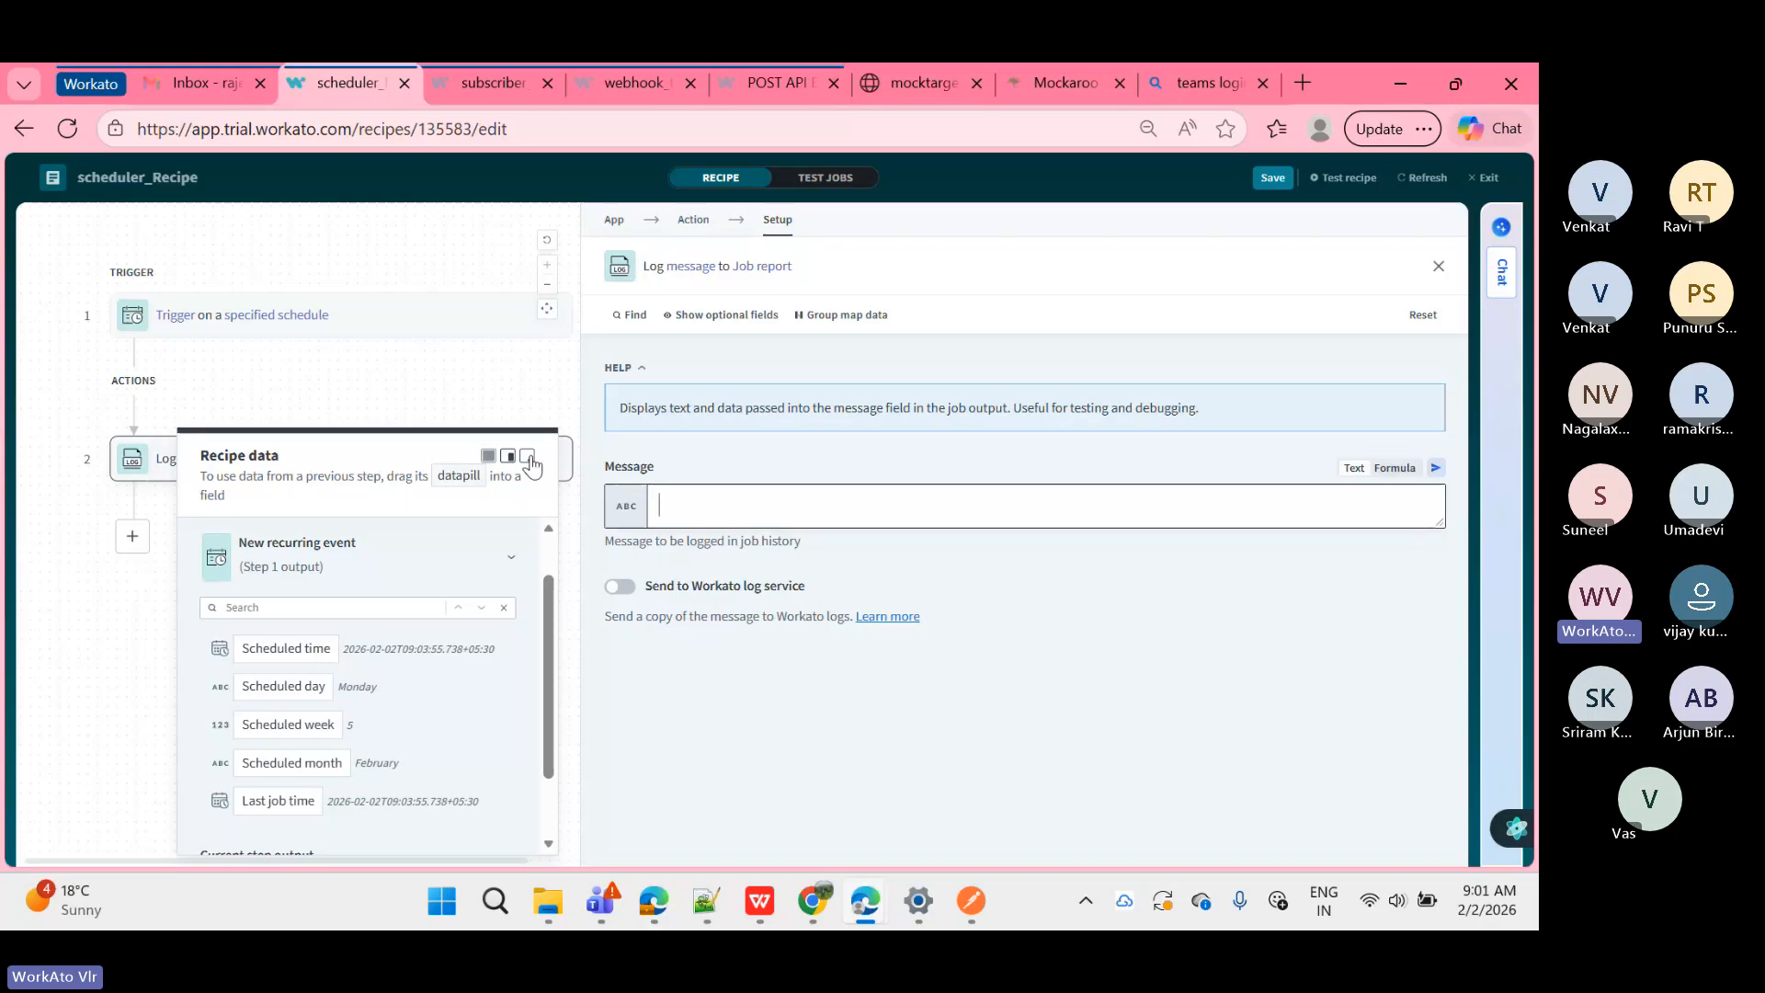
click(527, 457)
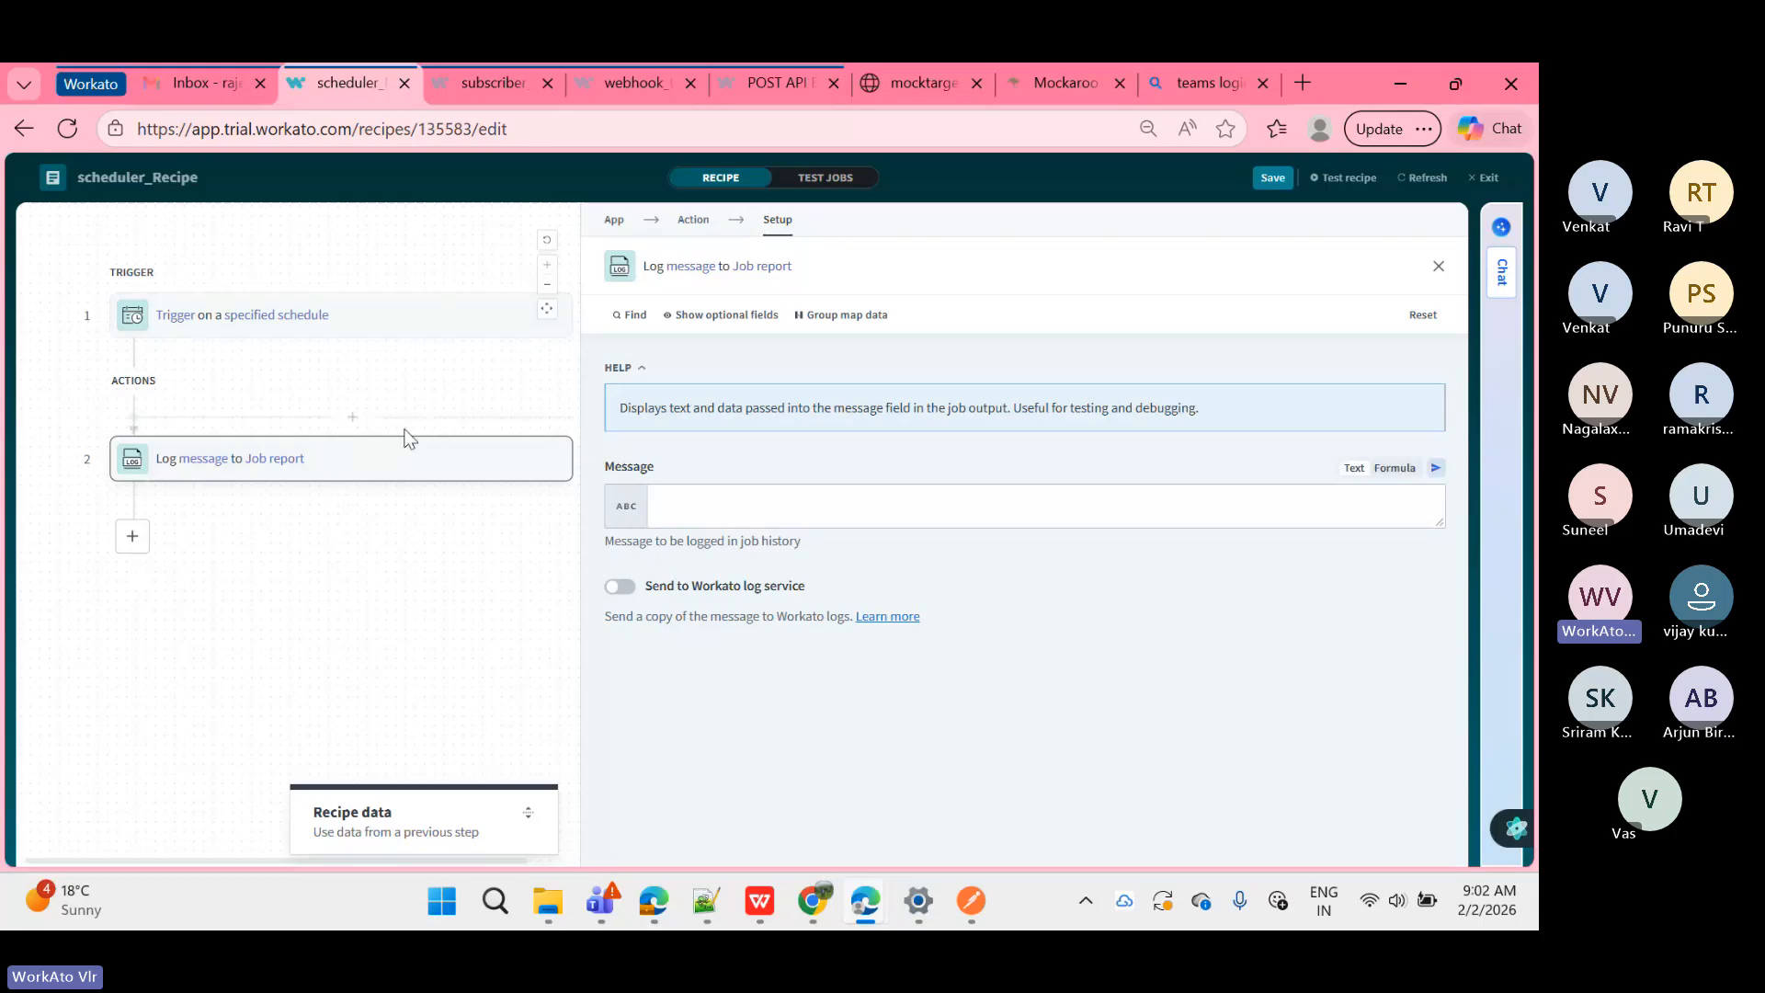
Step: Revisit the app and action choices, then focus the empty Message field
click(685, 511)
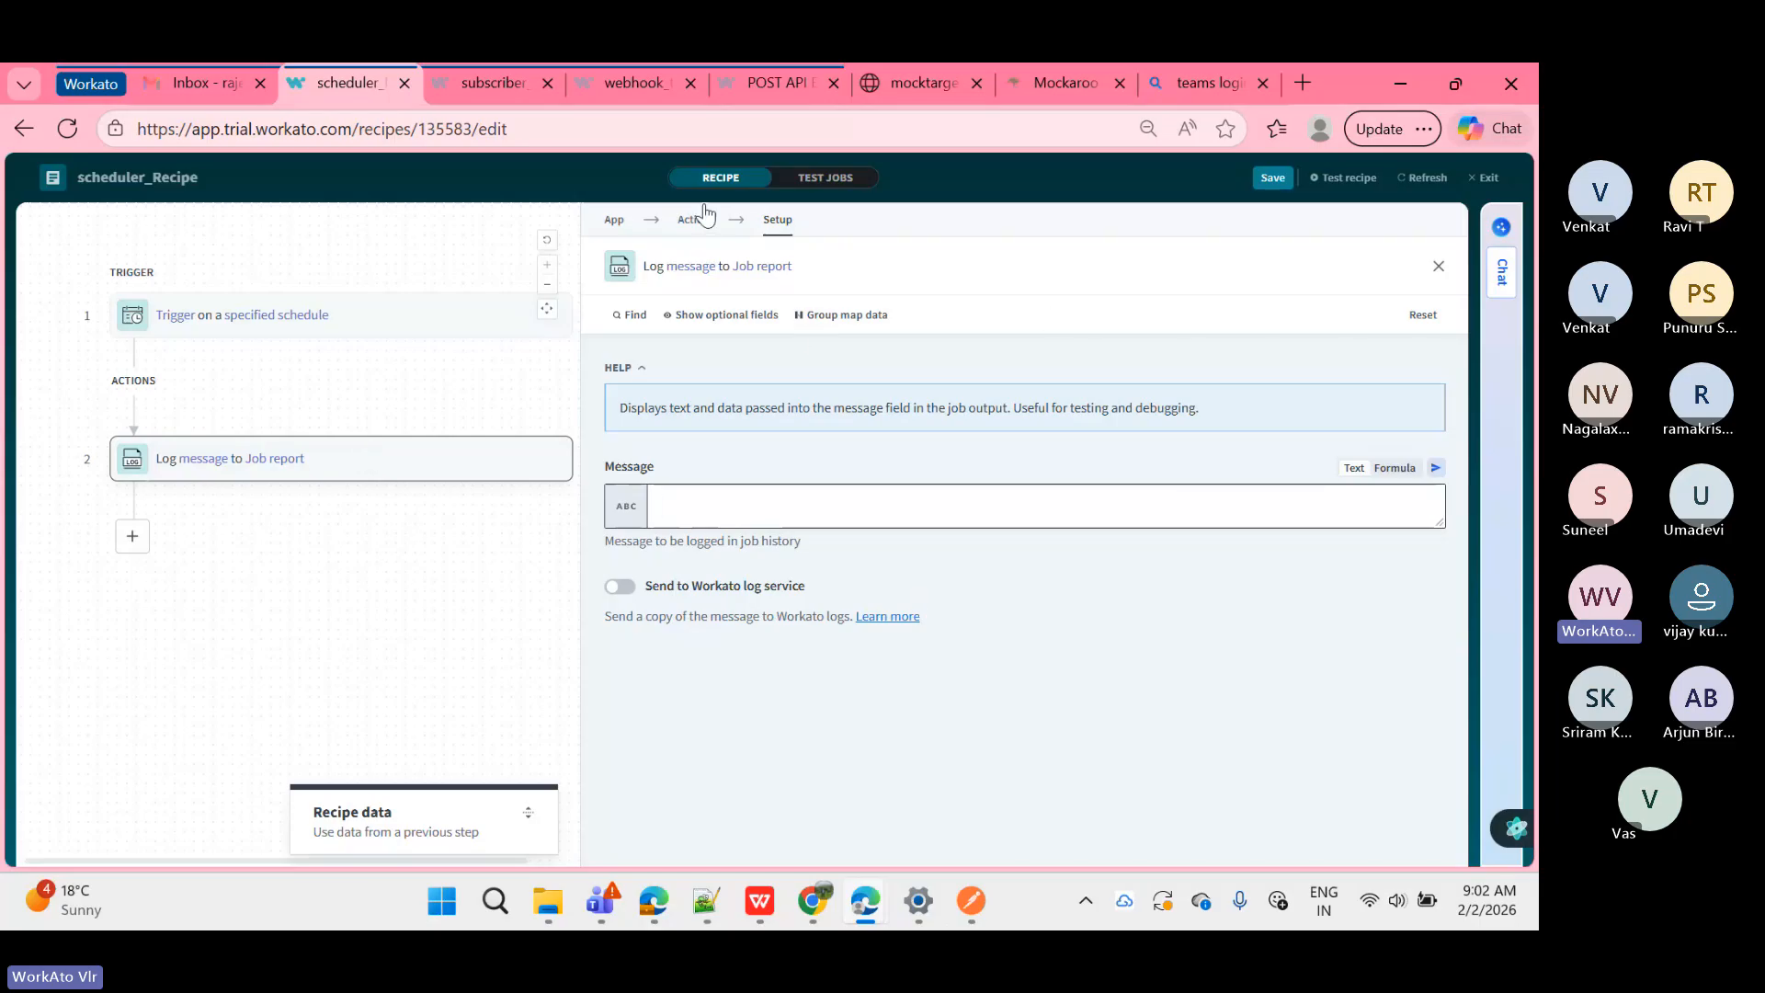
click(615, 221)
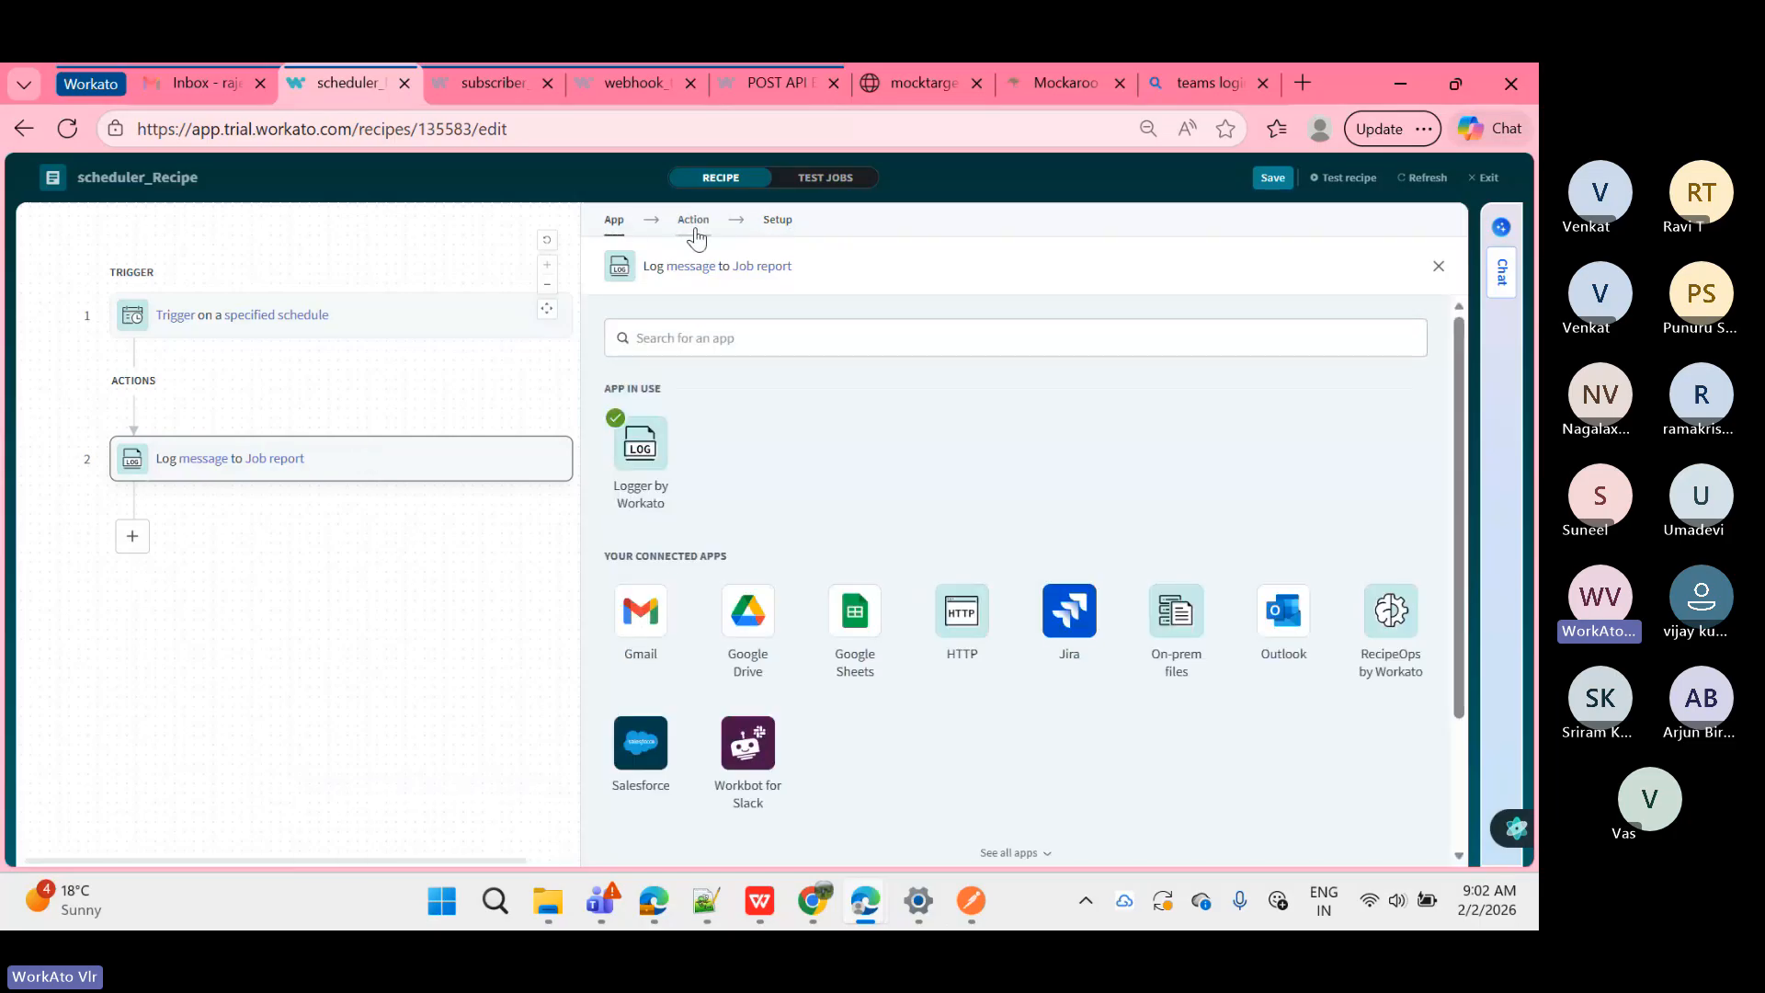
click(694, 225)
click(777, 223)
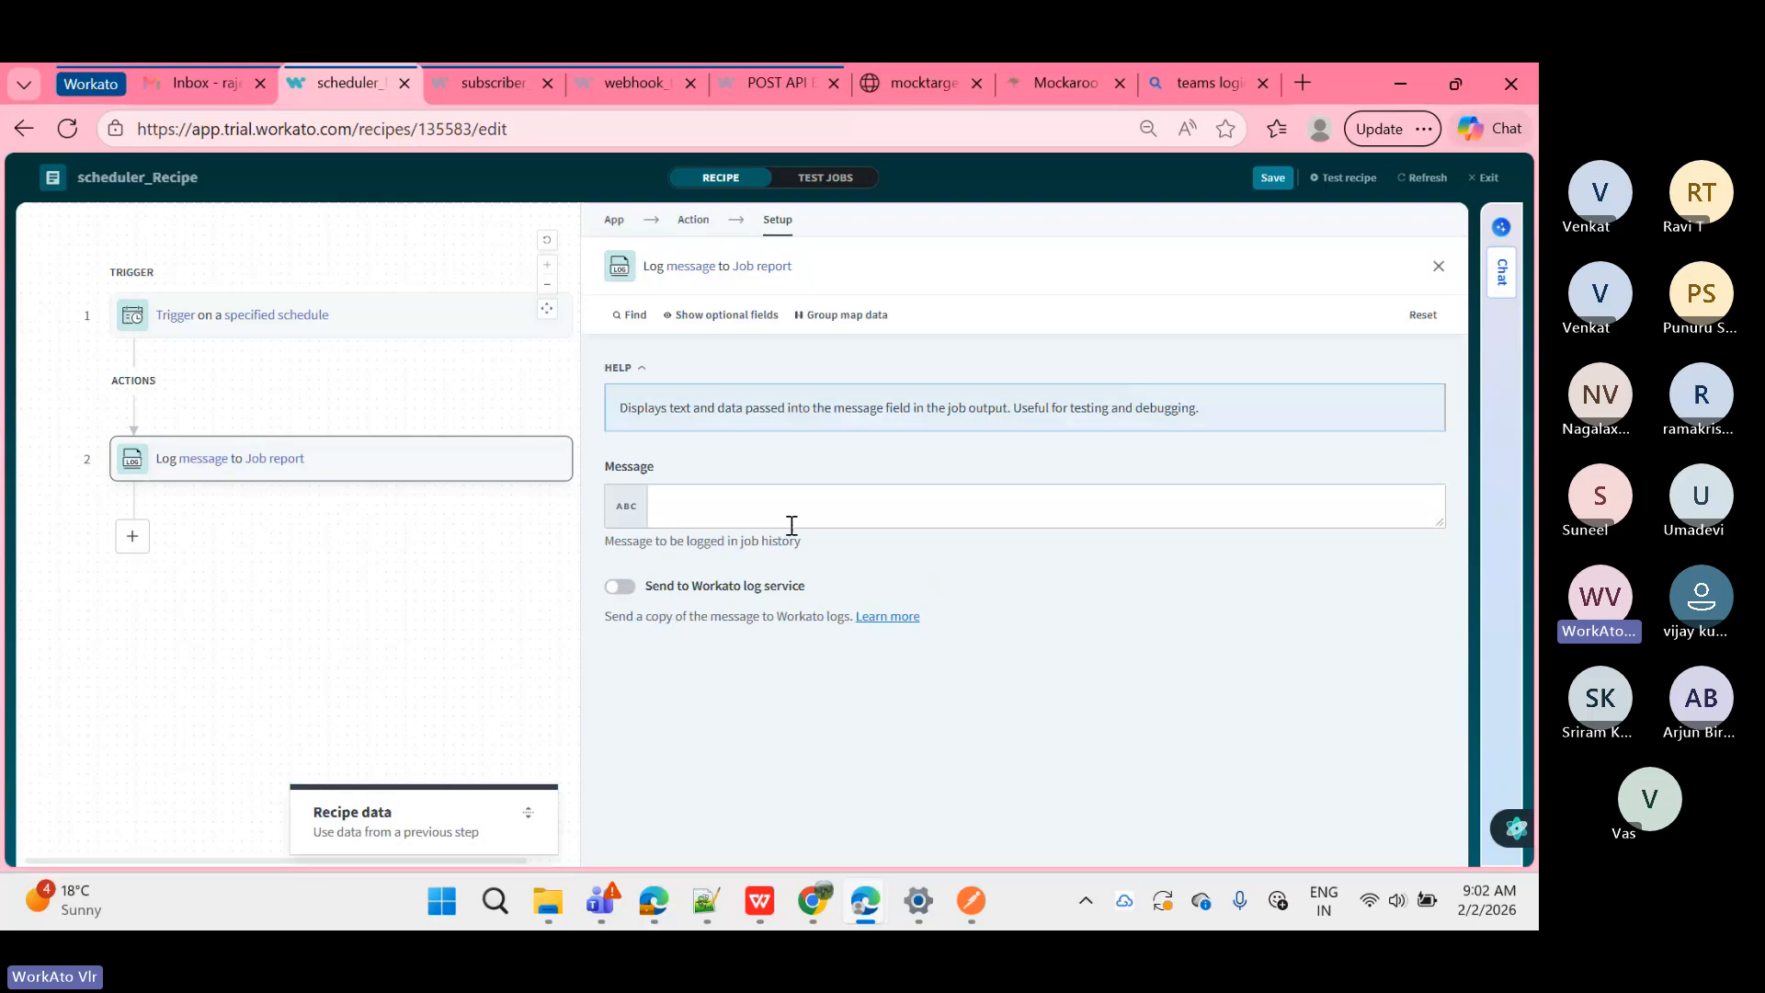
click(828, 505)
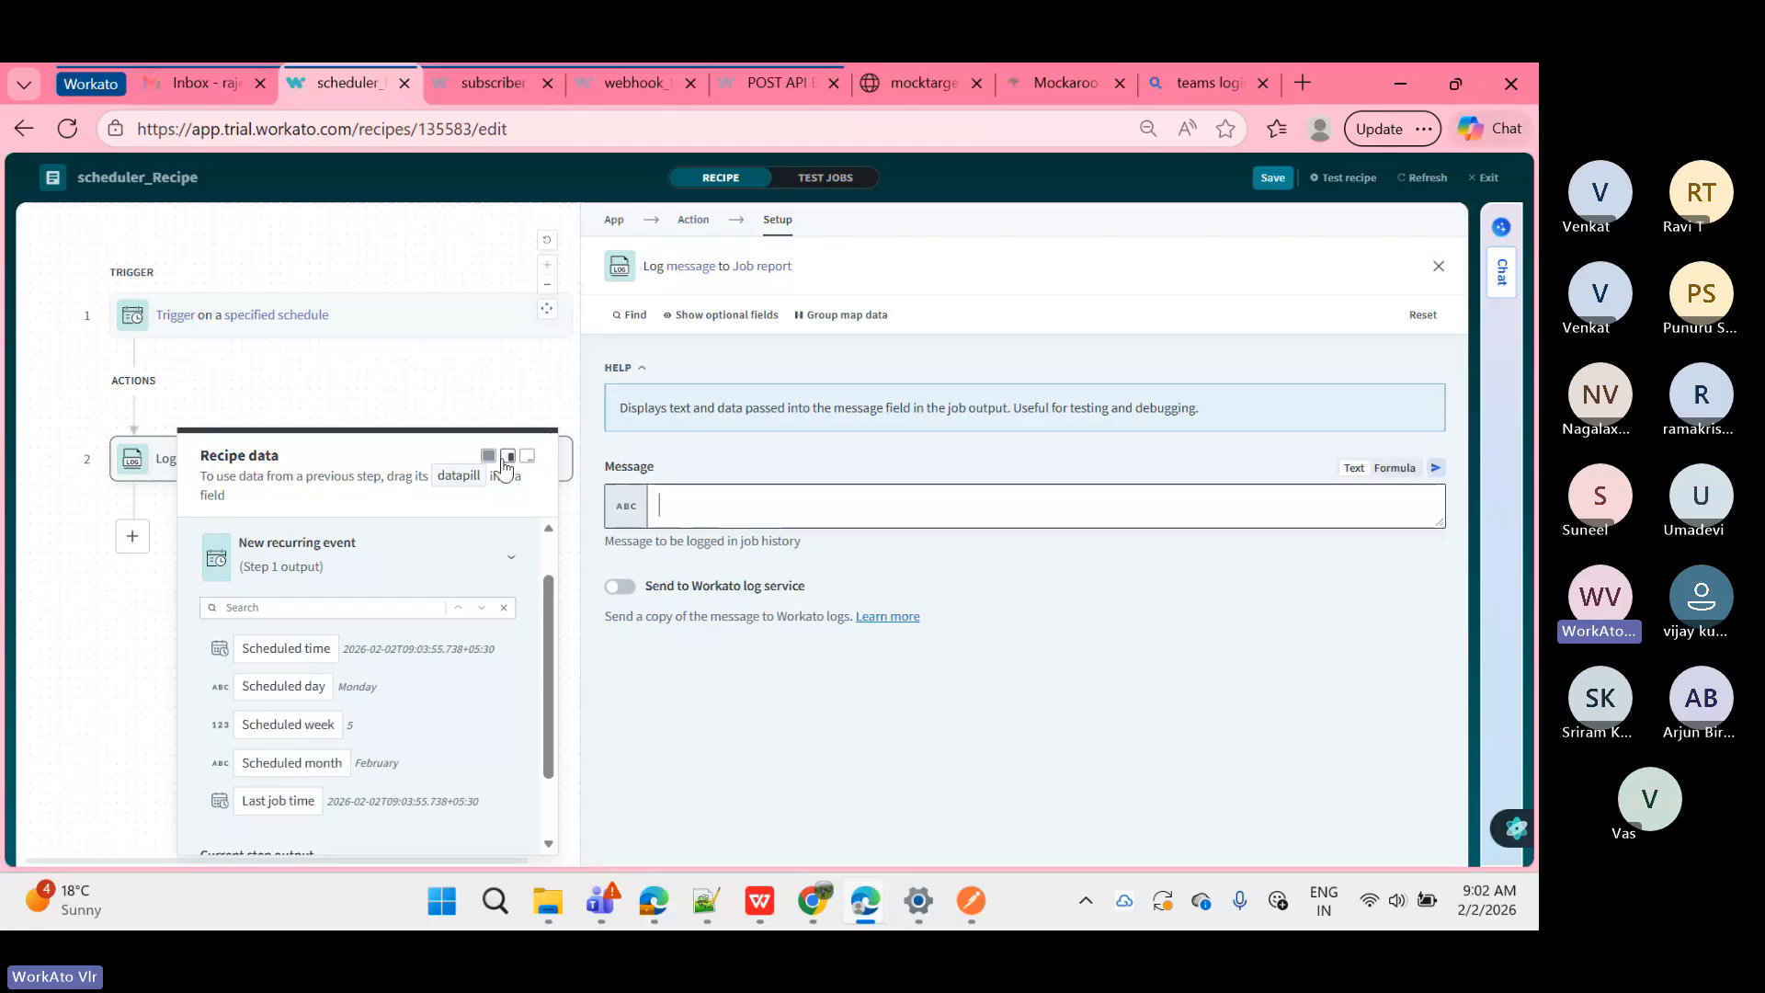
Step: Try the Recipe data panel's smaller and floating layouts, then maximize it again
click(489, 460)
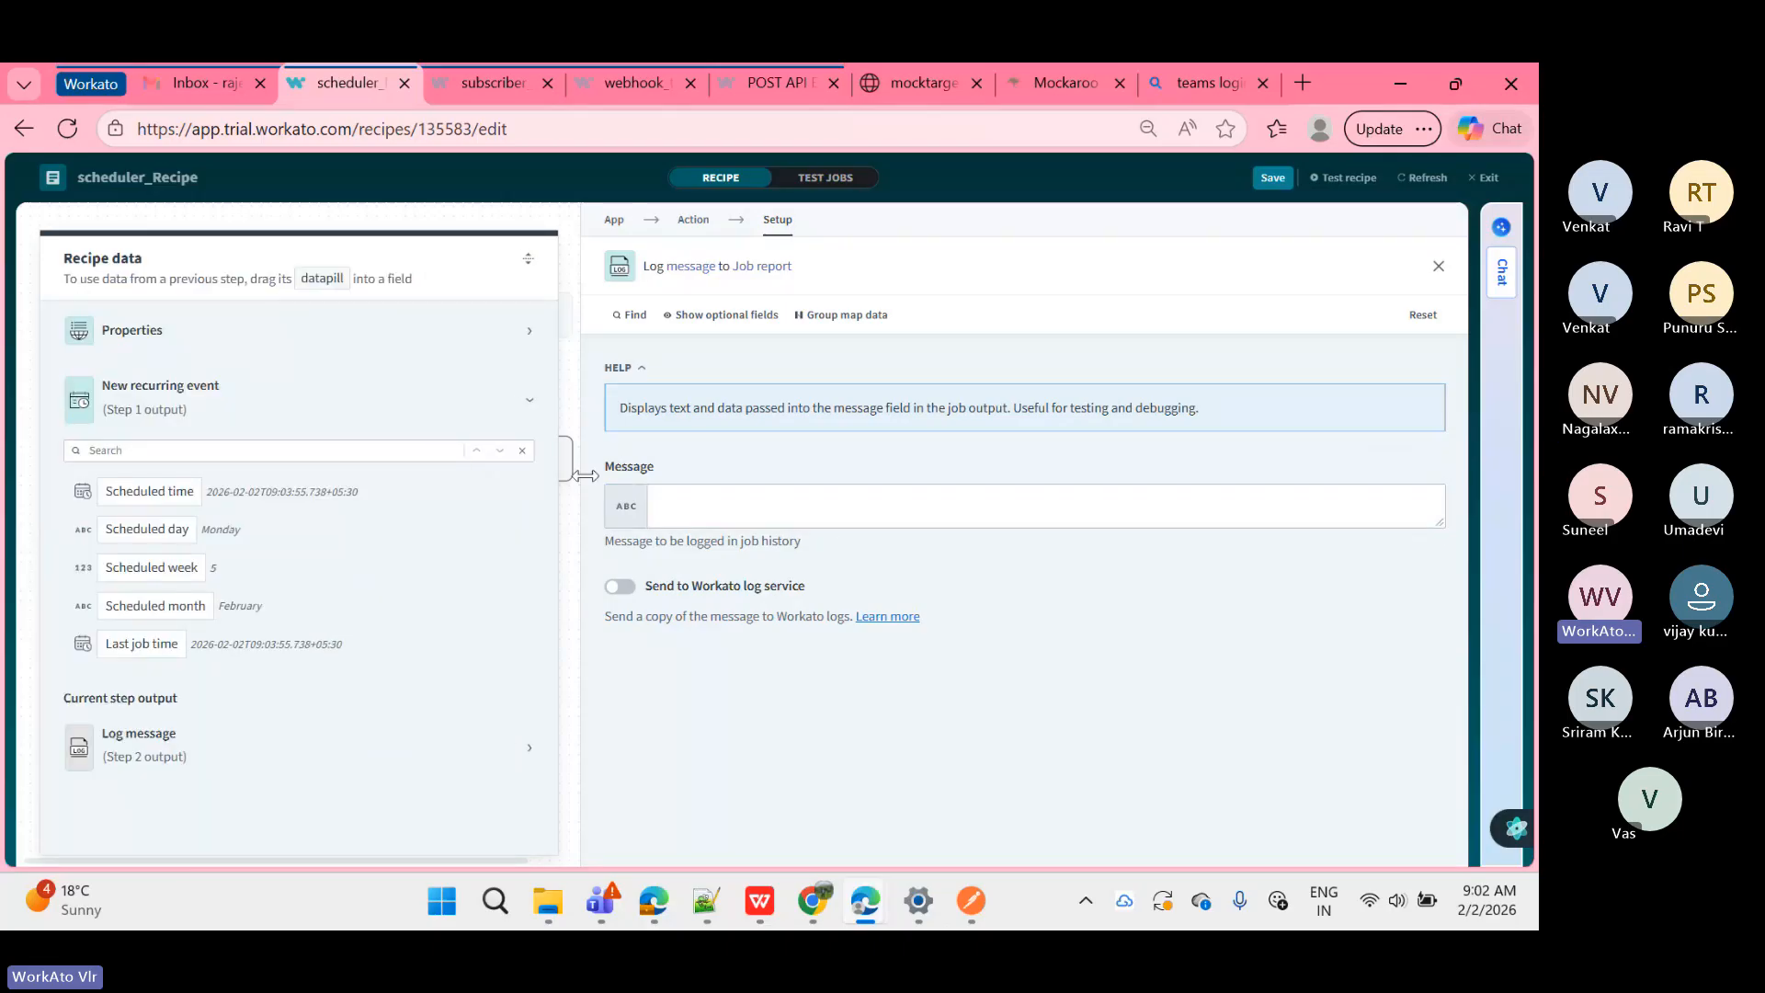
drag(585, 473, 719, 421)
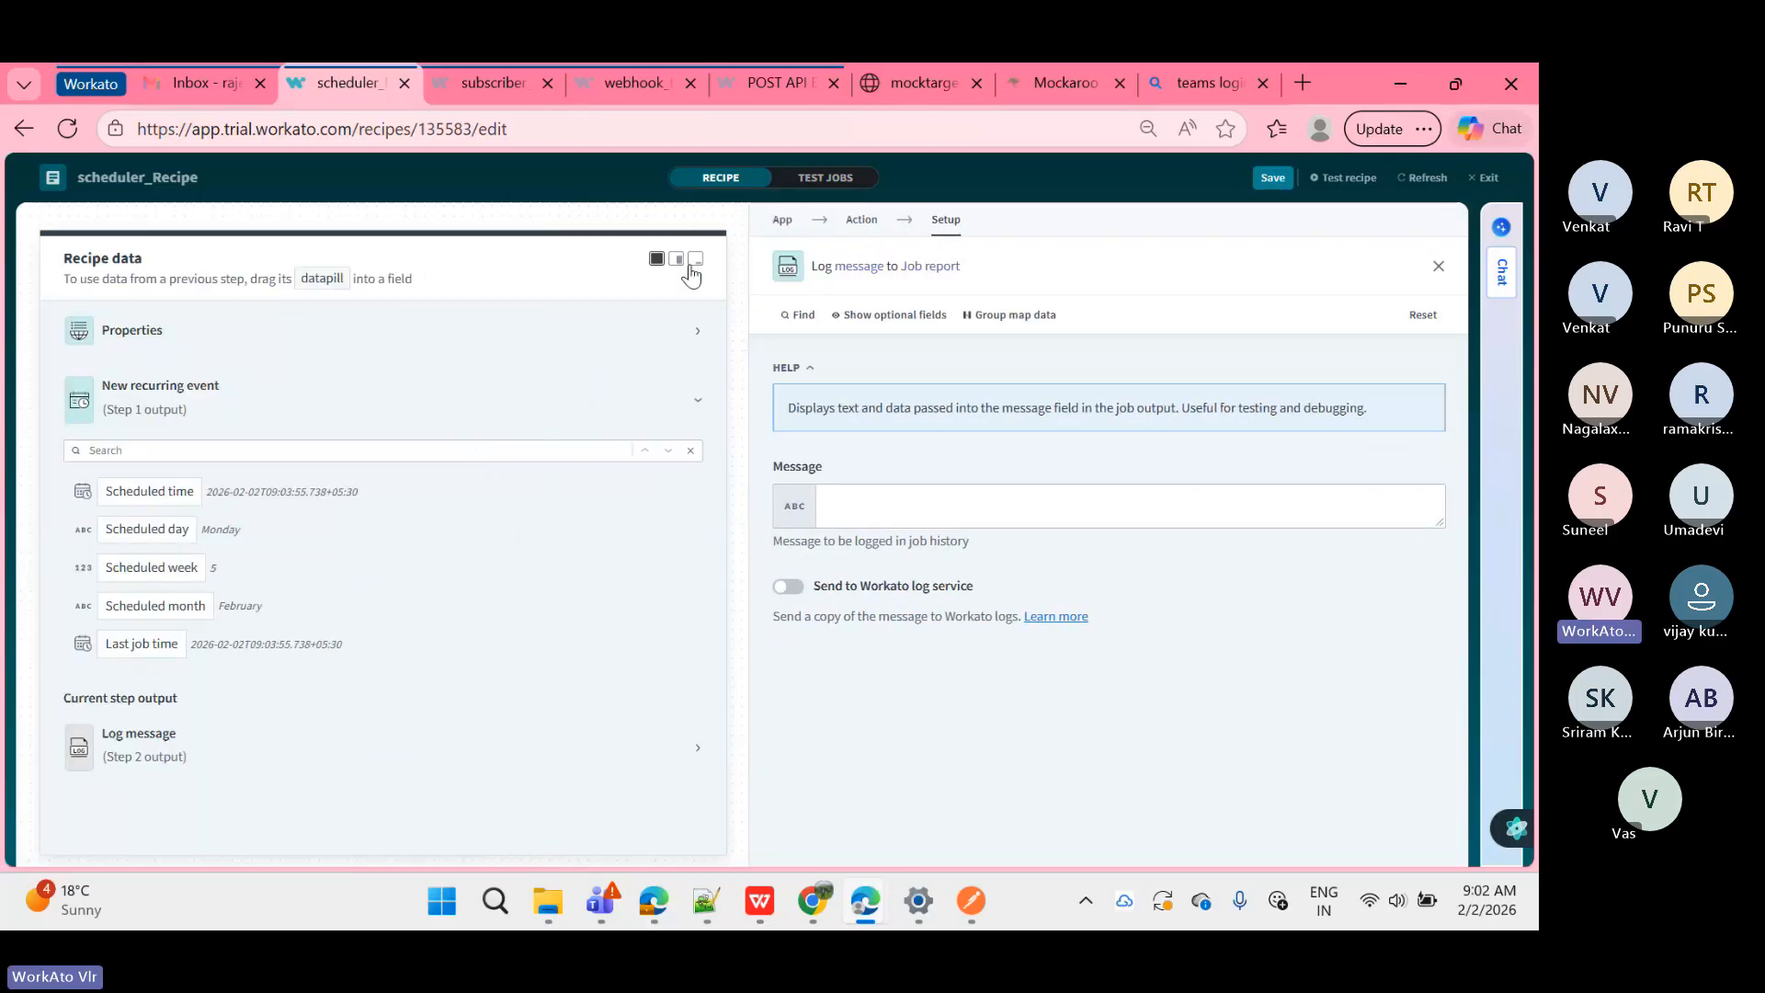
click(677, 260)
click(677, 259)
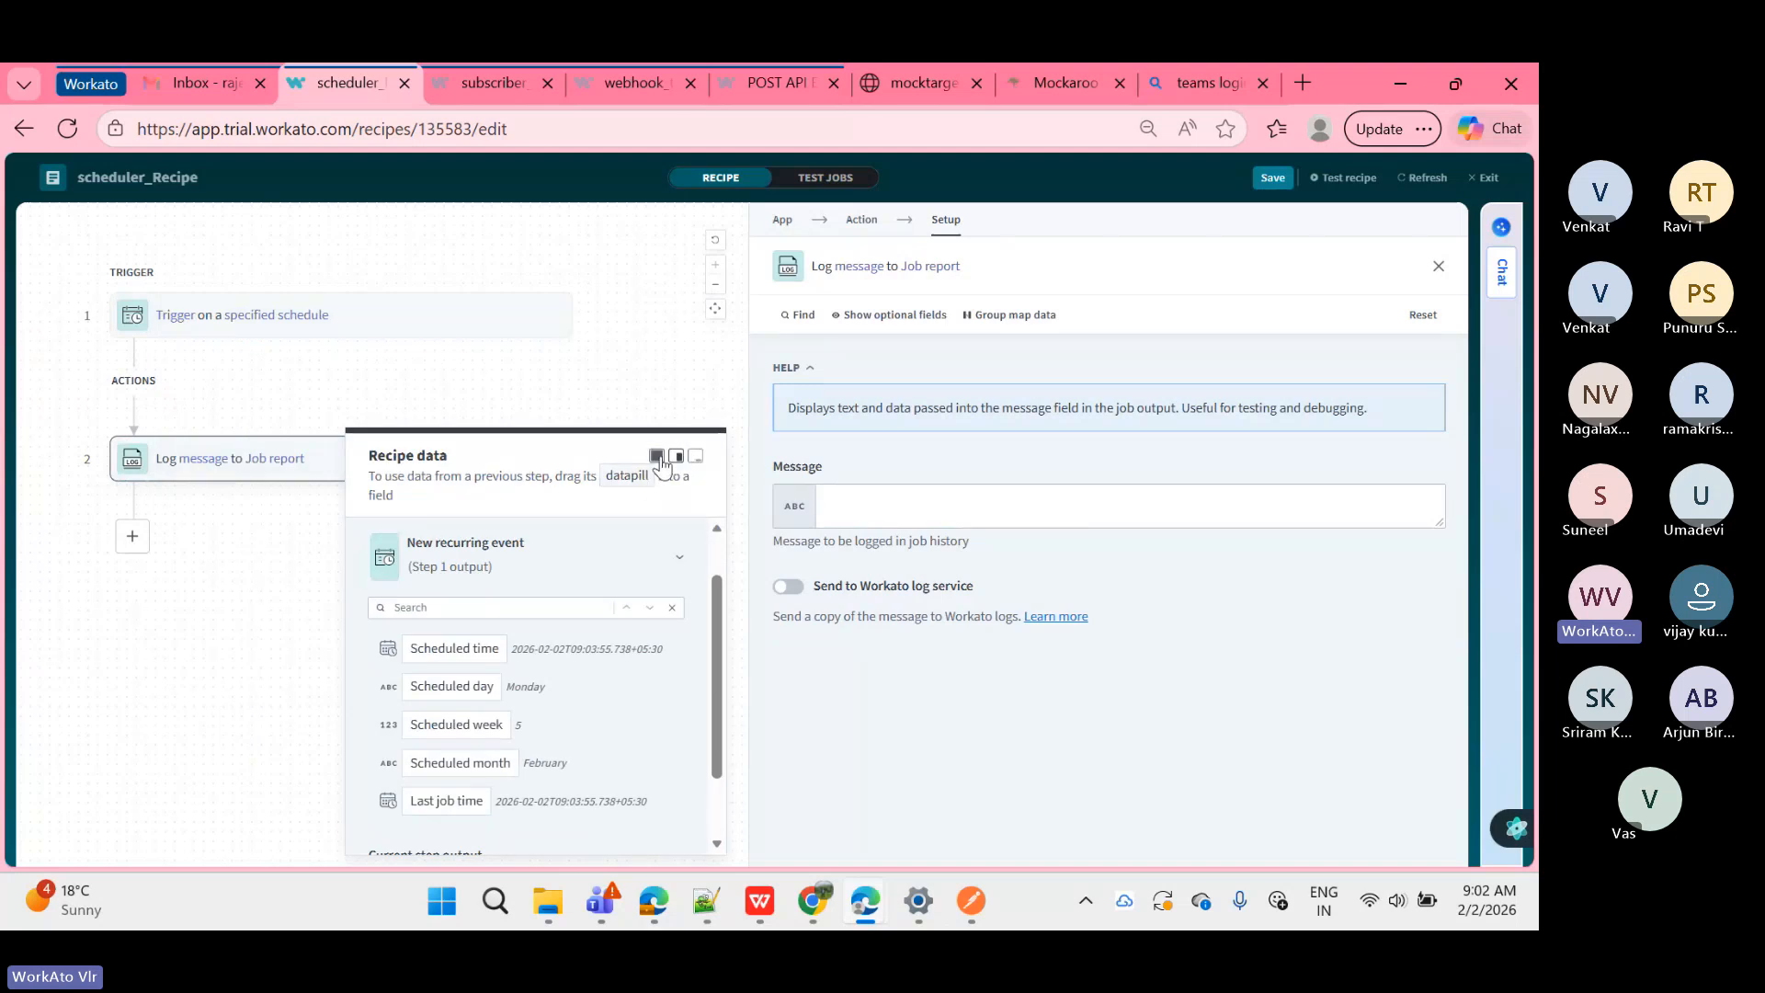
click(658, 455)
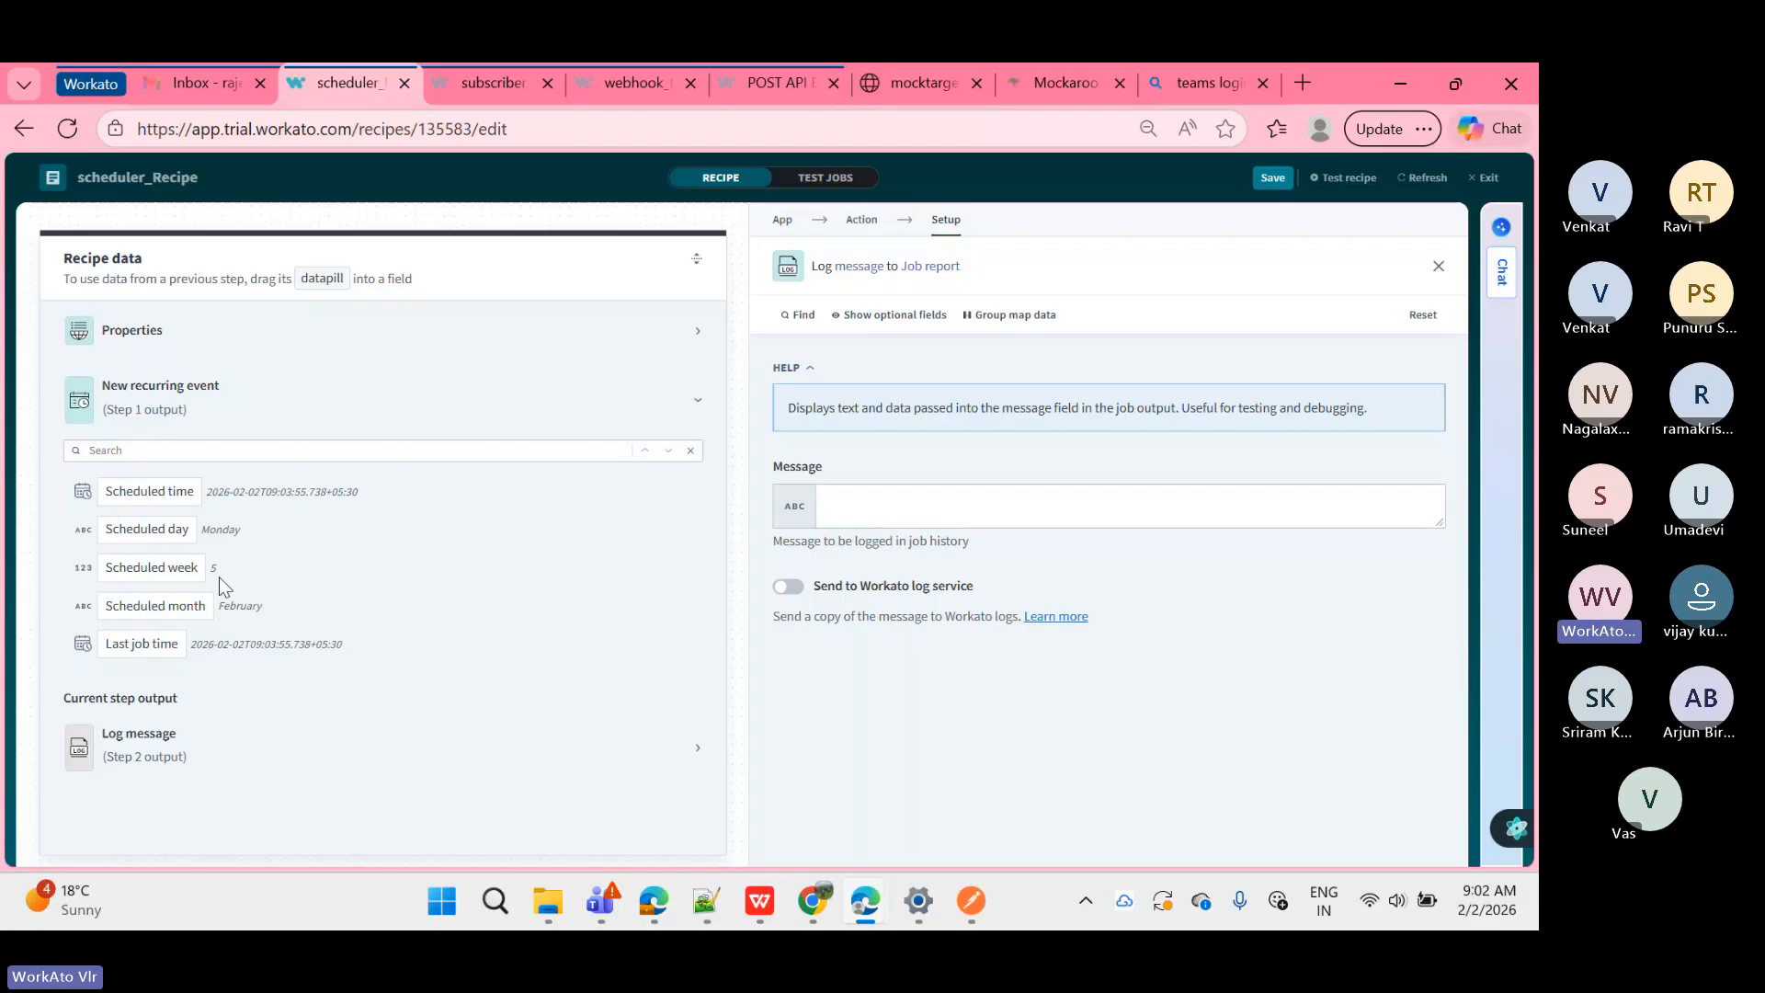
Step: Expand the New recurring event (Step 1) output to list its datapills beside Message
click(198, 410)
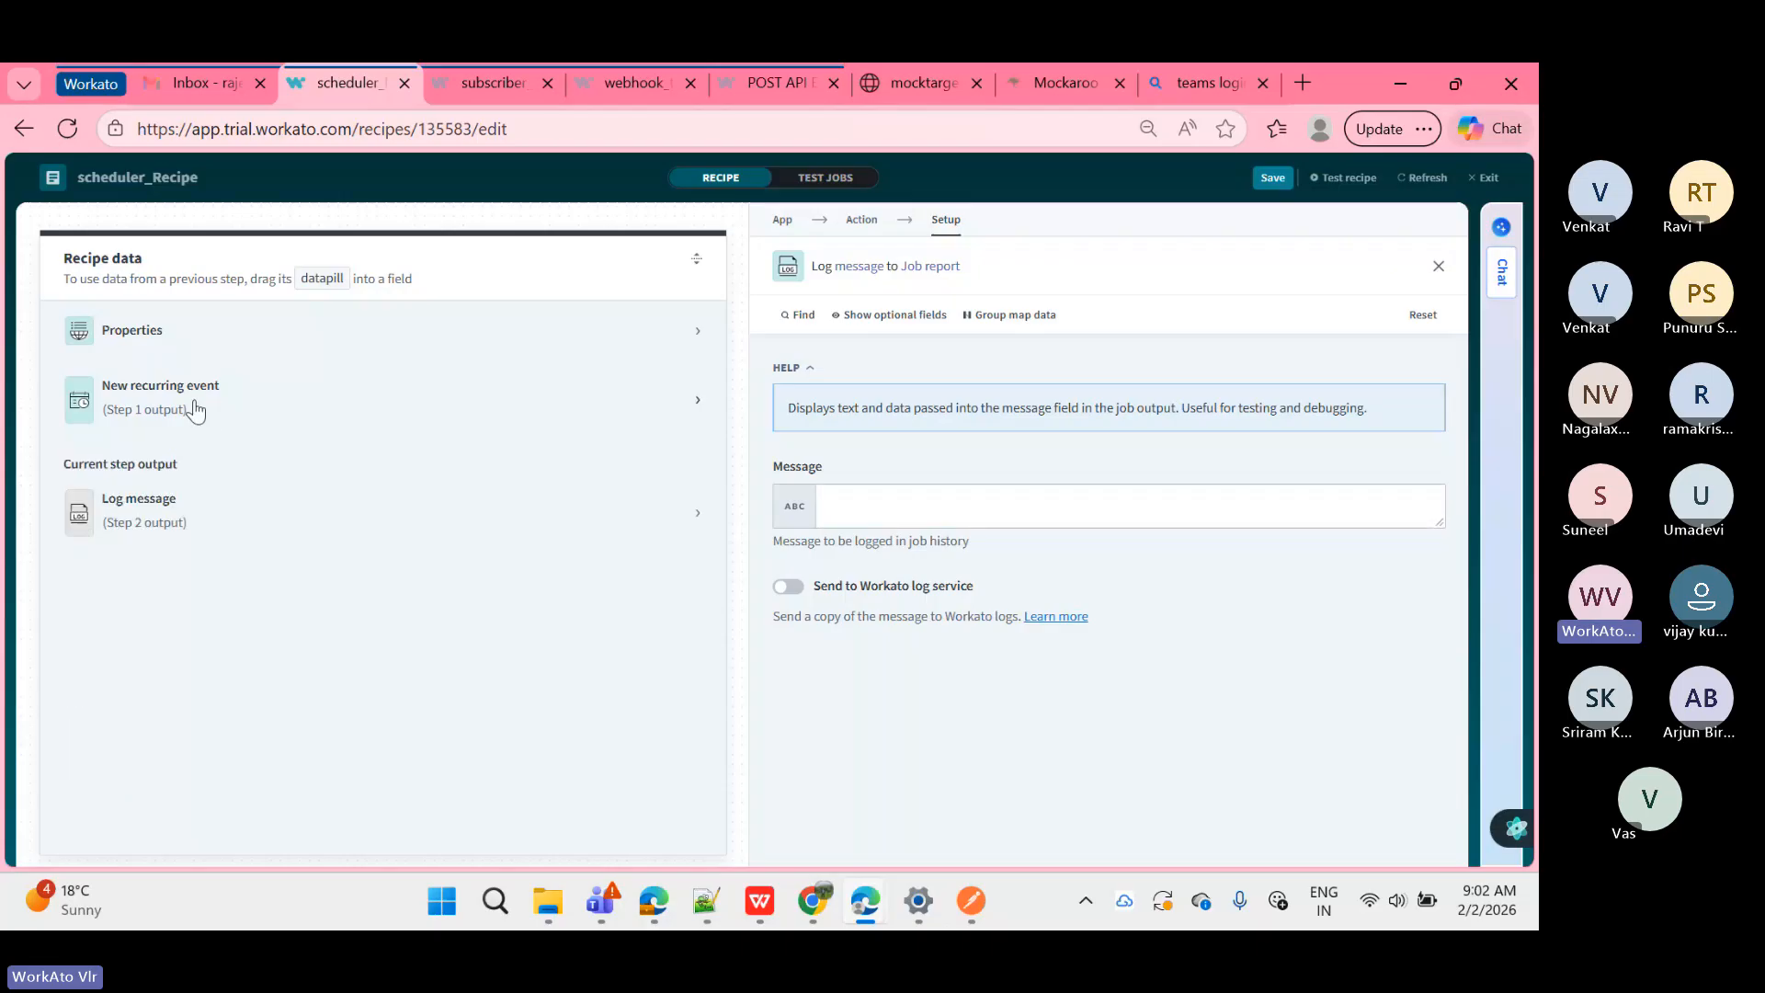
click(239, 528)
click(904, 510)
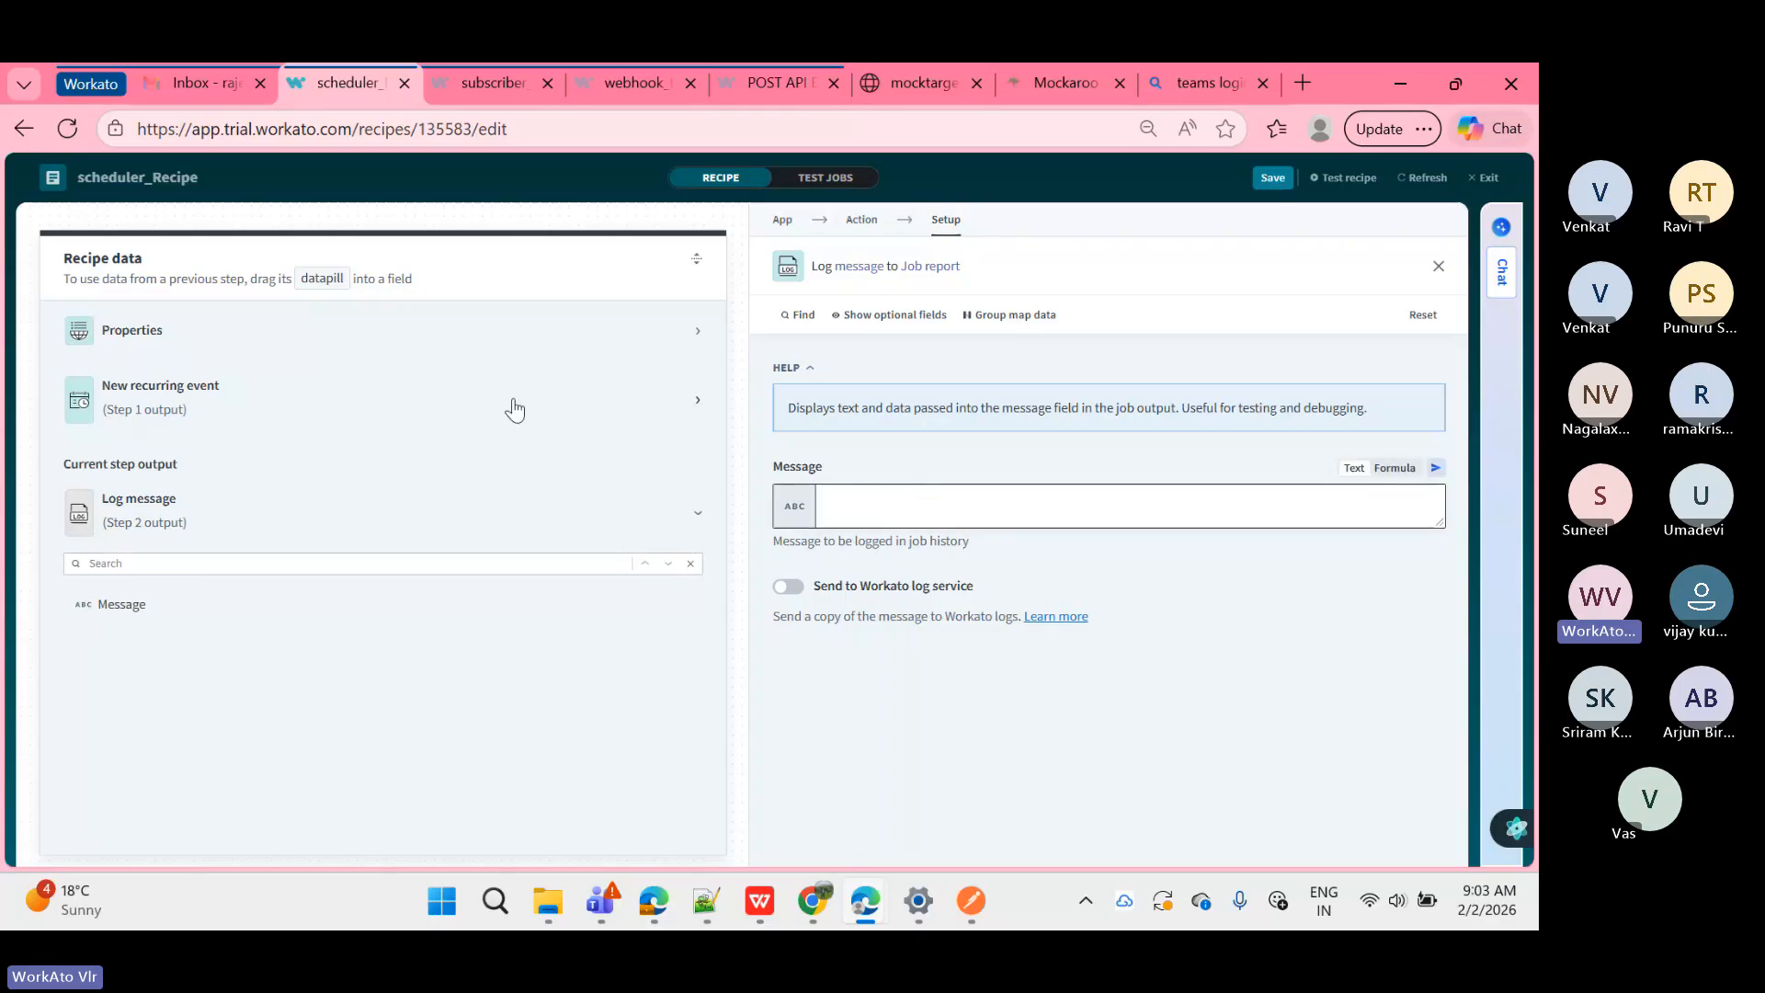
click(476, 411)
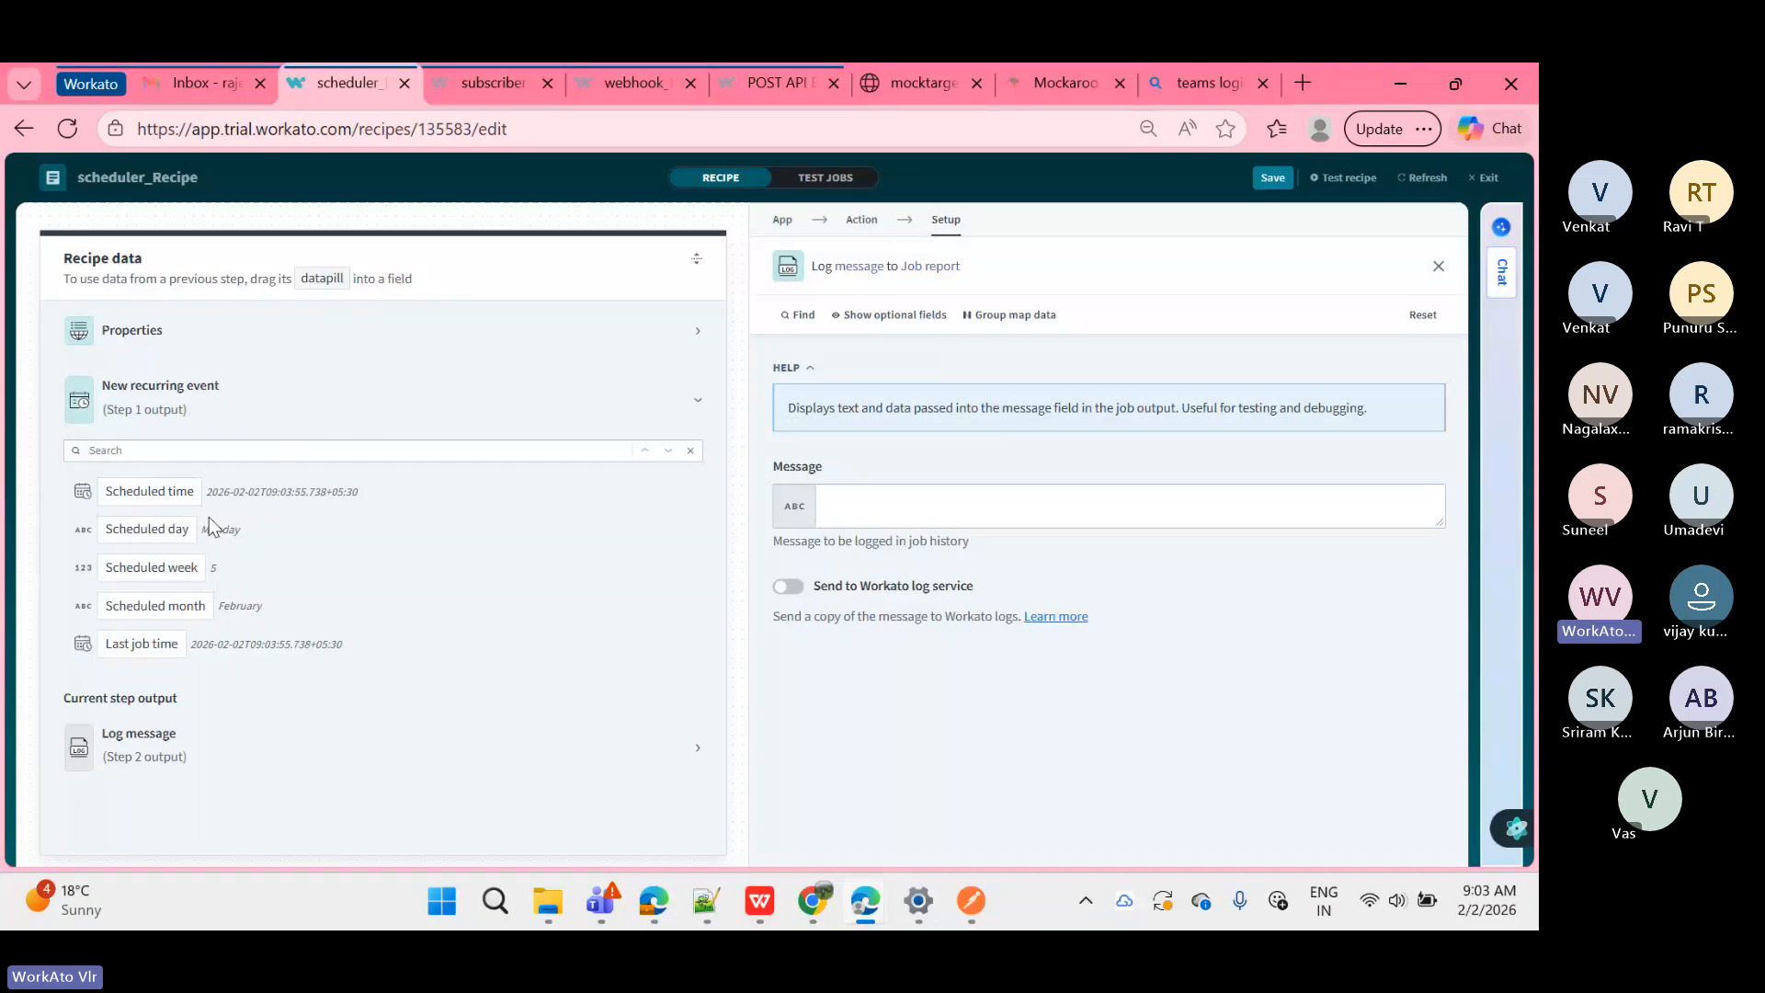
Step: Try the Scheduled time and day pills in Message, then keep only Scheduled week
click(166, 497)
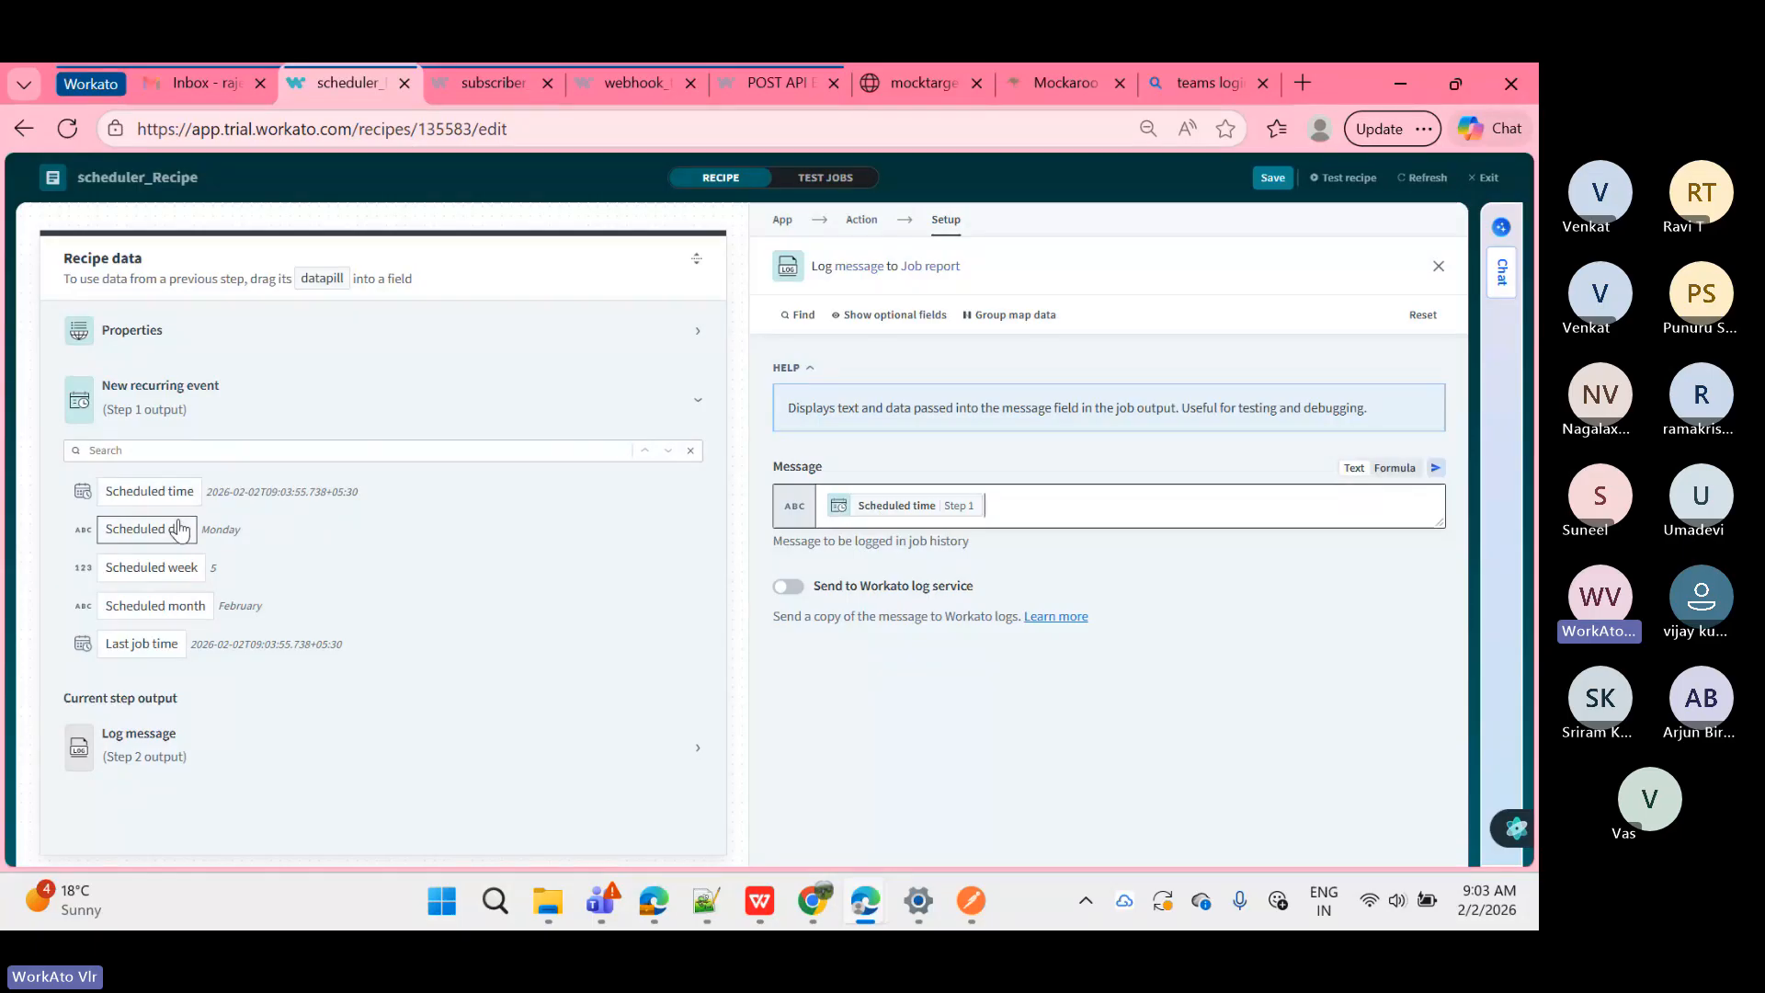
drag(180, 530, 1055, 507)
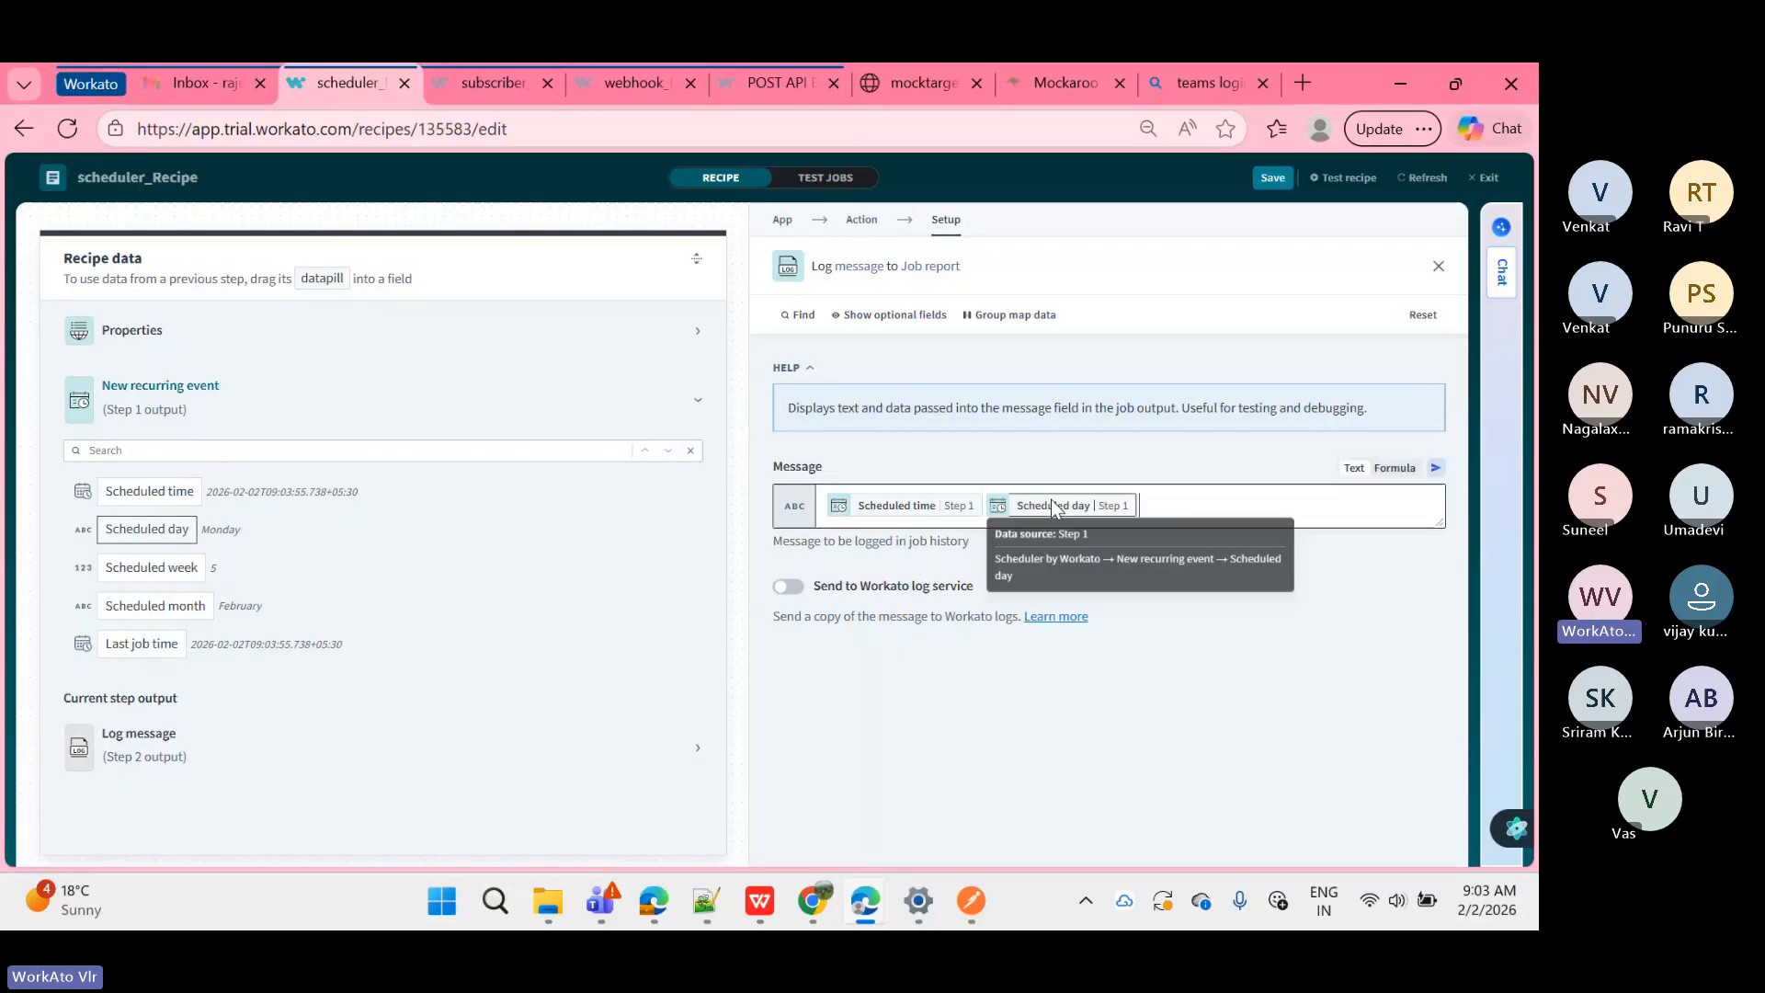
key(BackSpace)
key(BackSpace)
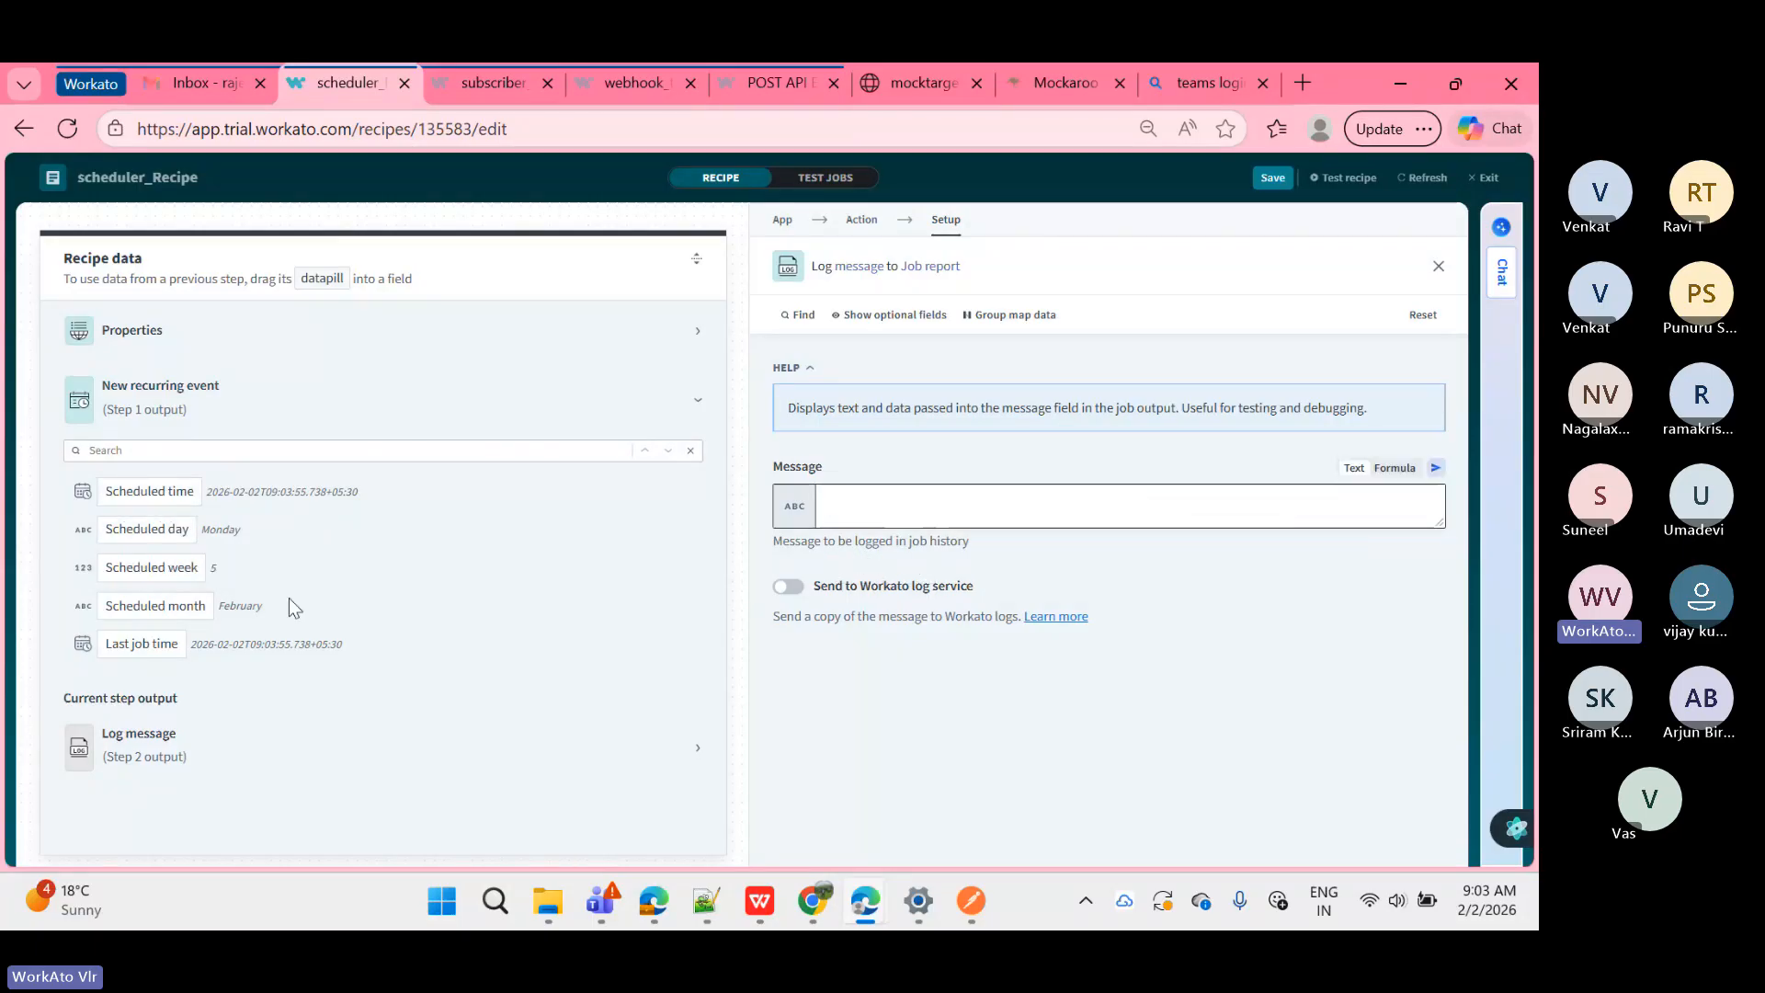
click(175, 570)
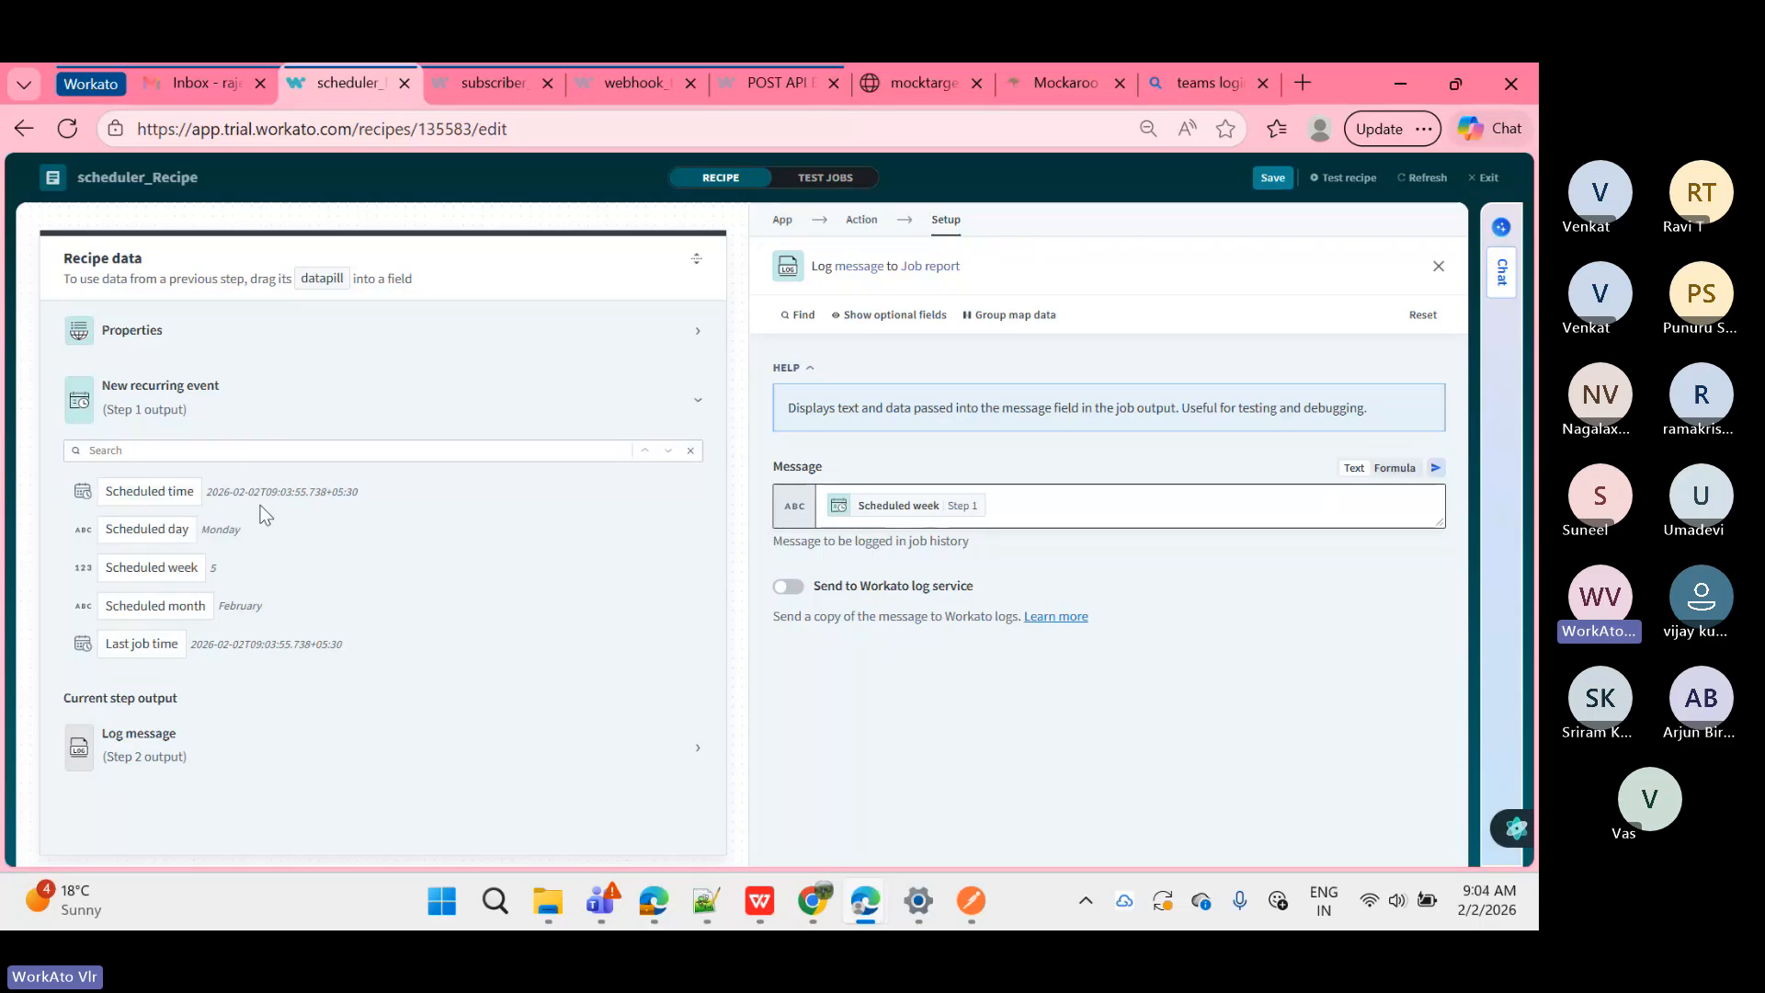
Step: Highlight sample datapill values such as Scheduled time, Monday, February and Last job time
drag(206, 492, 336, 493)
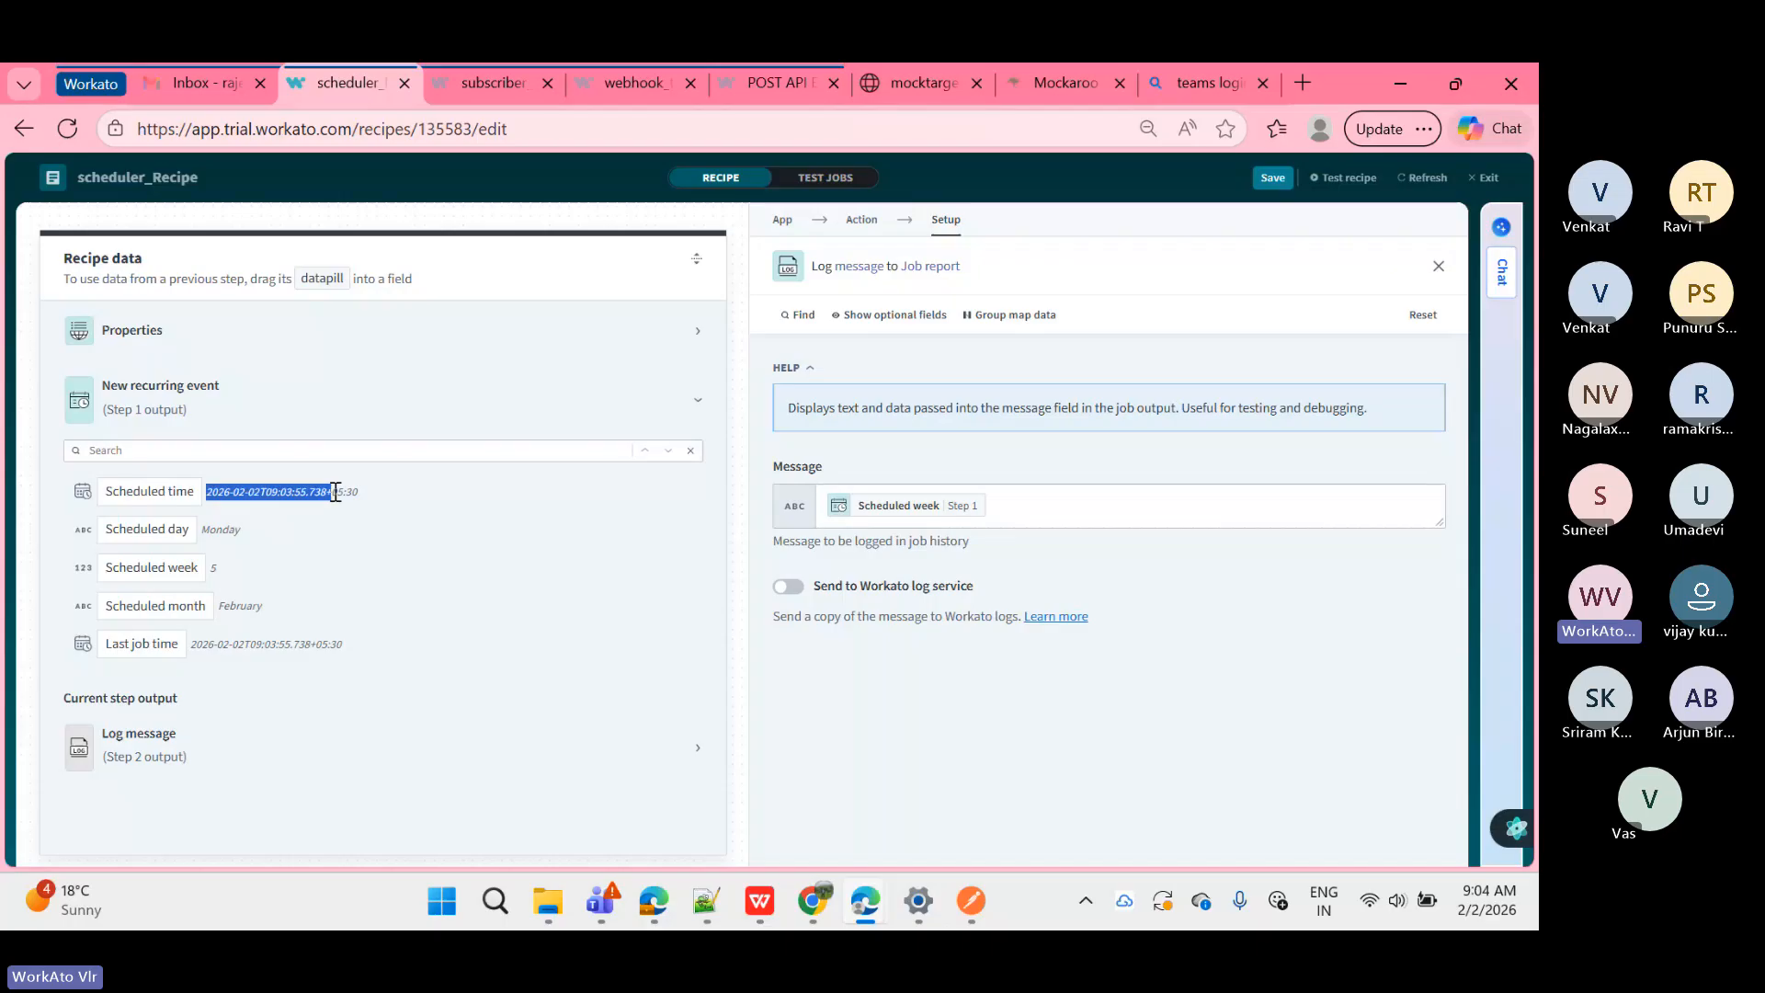
click(226, 521)
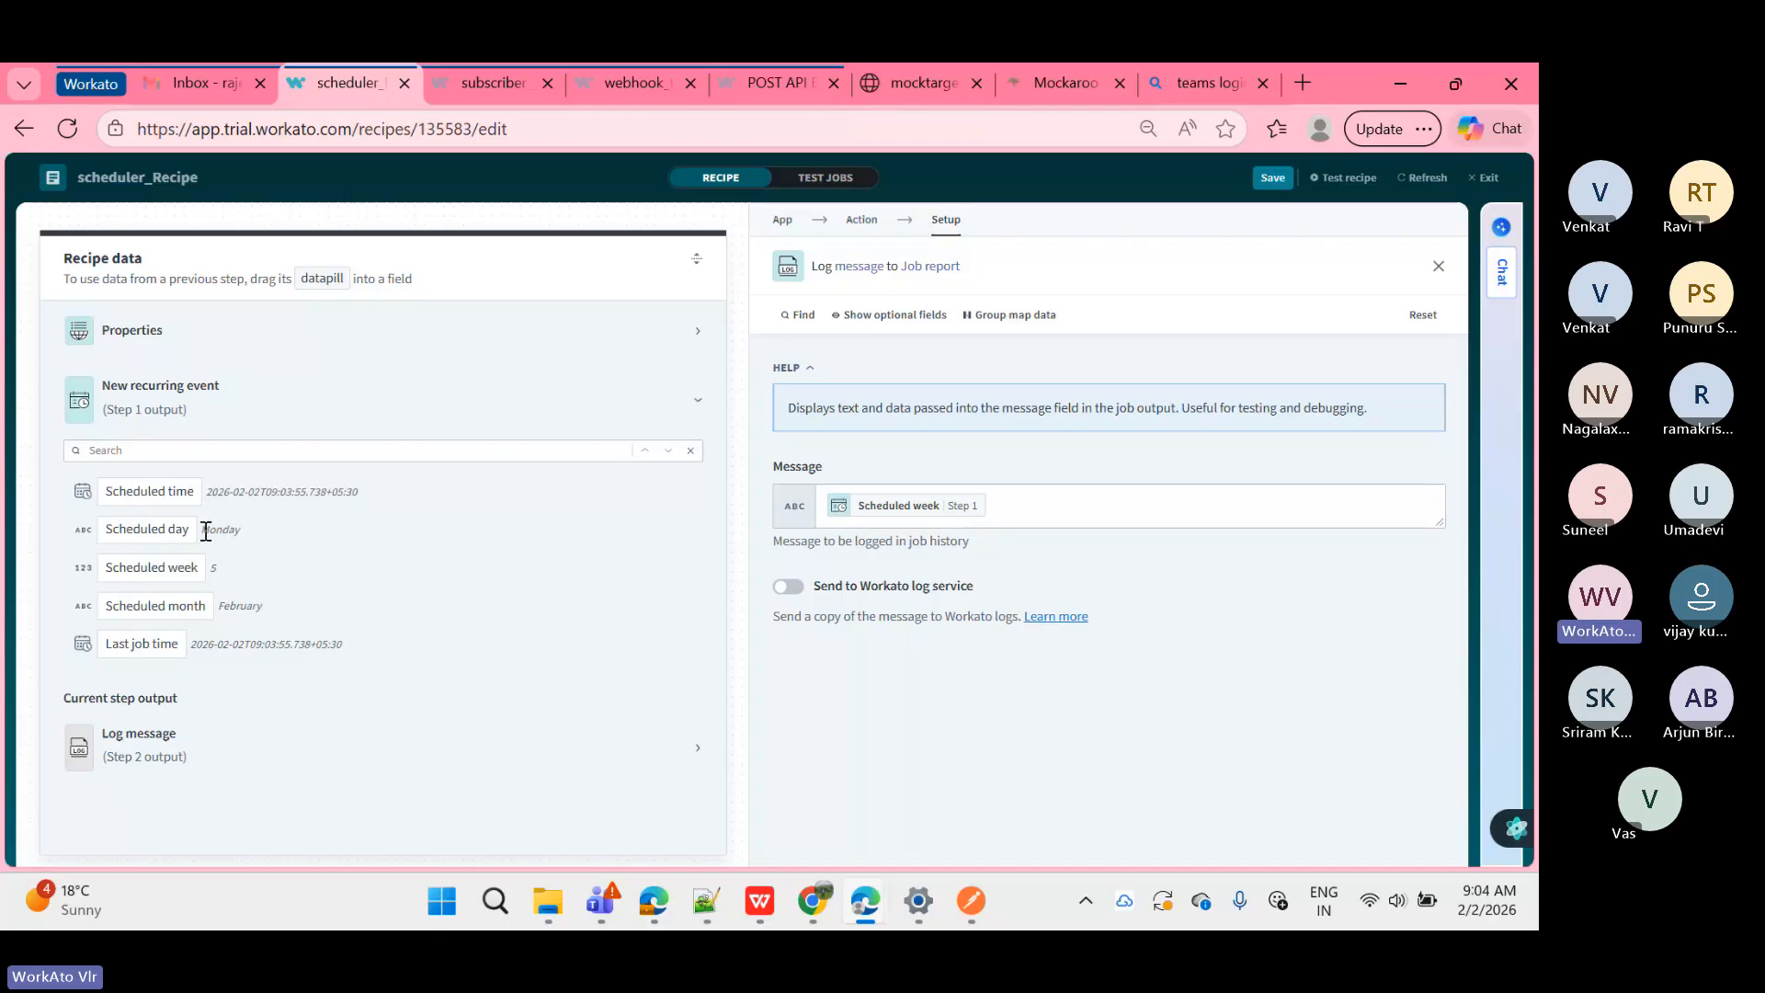
drag(206, 532, 223, 536)
double_click(235, 533)
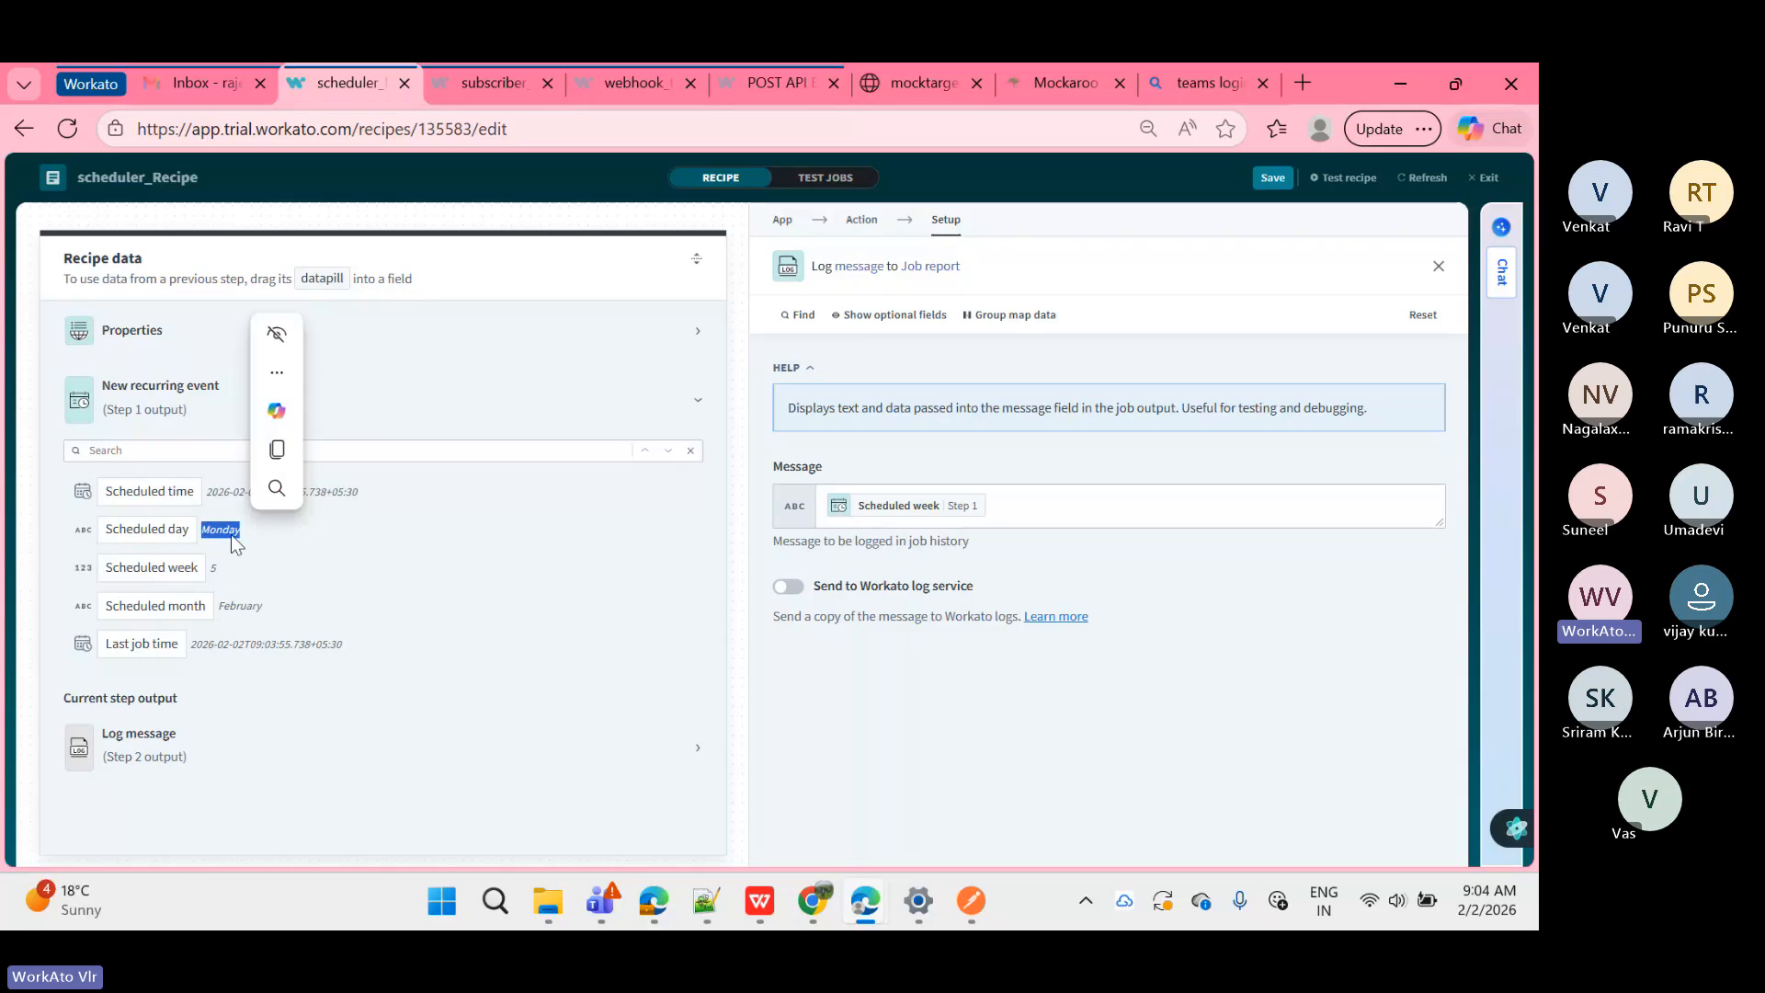
double_click(214, 567)
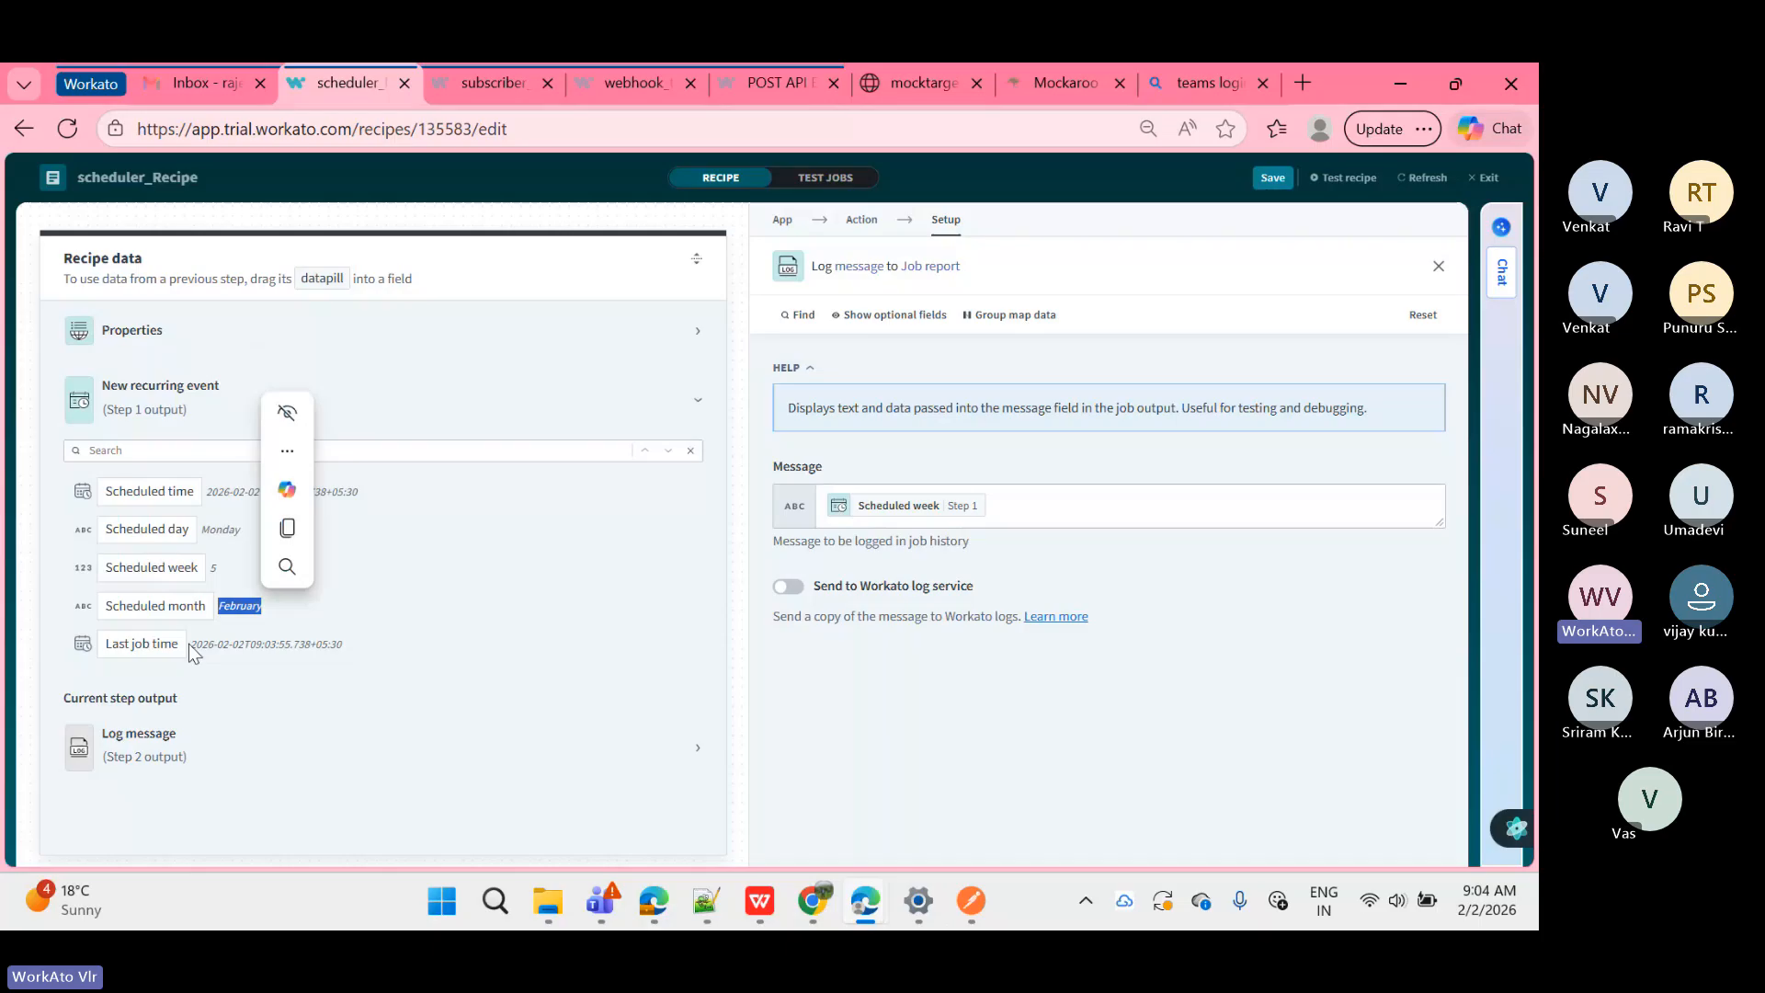
drag(190, 644, 382, 633)
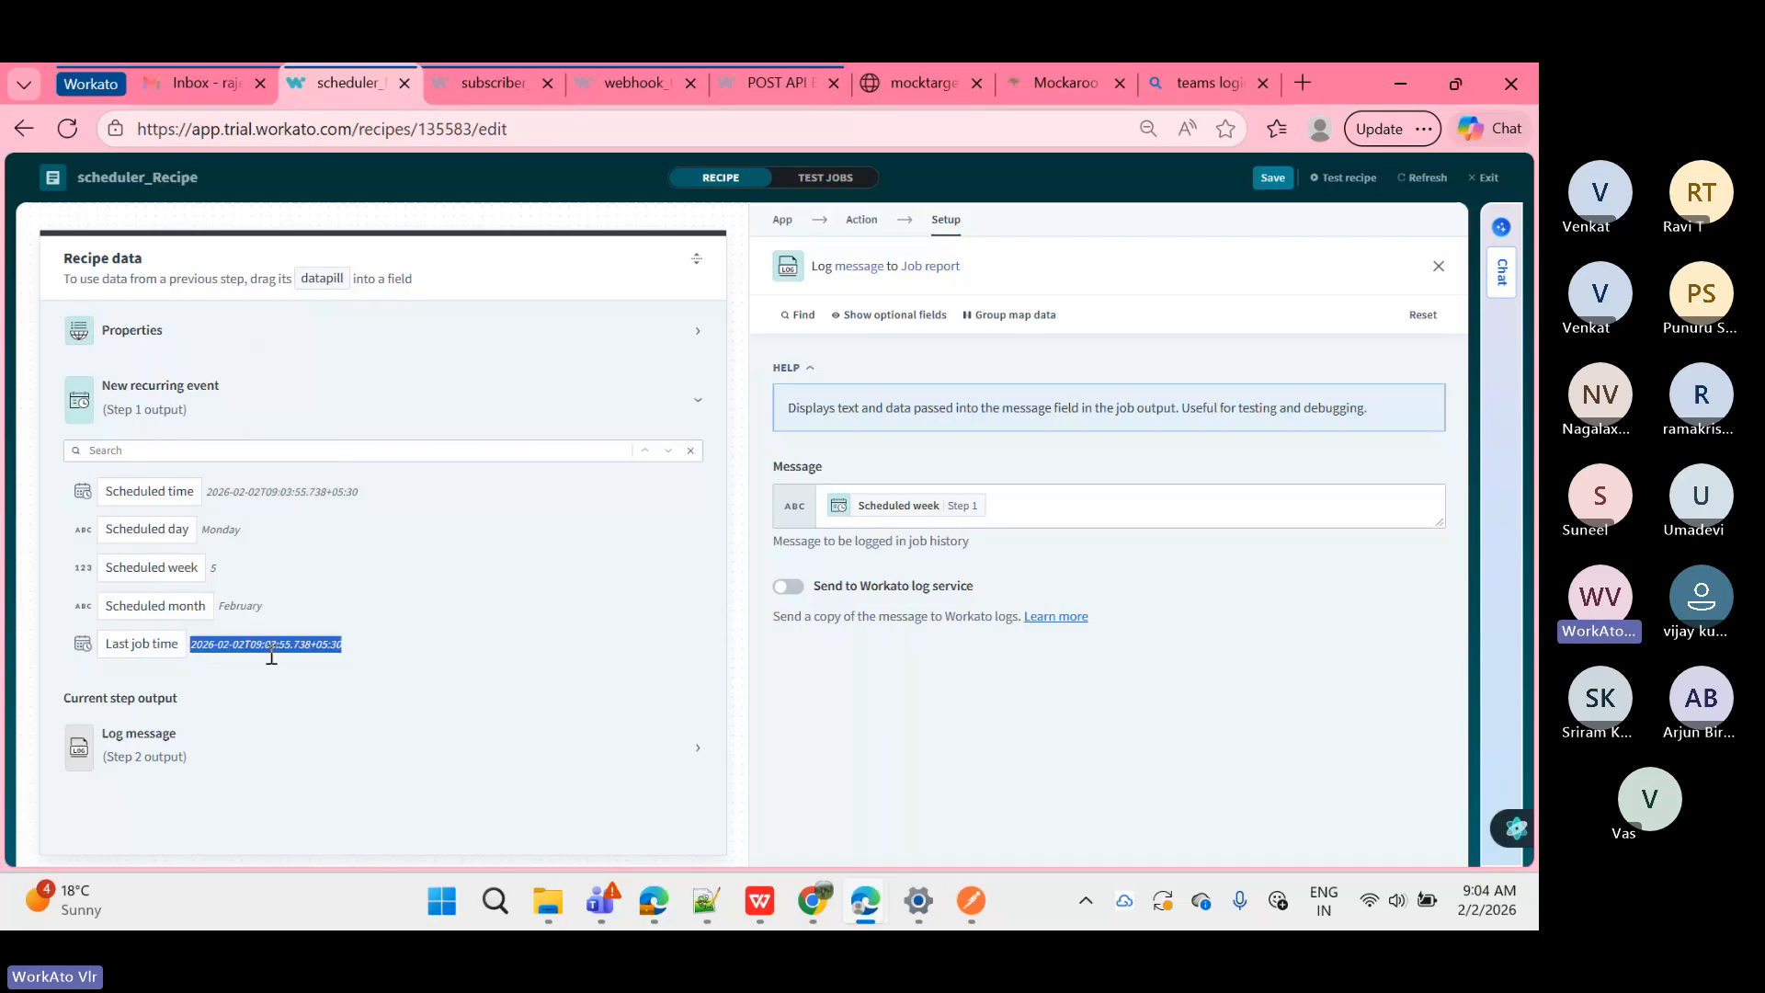
click(412, 643)
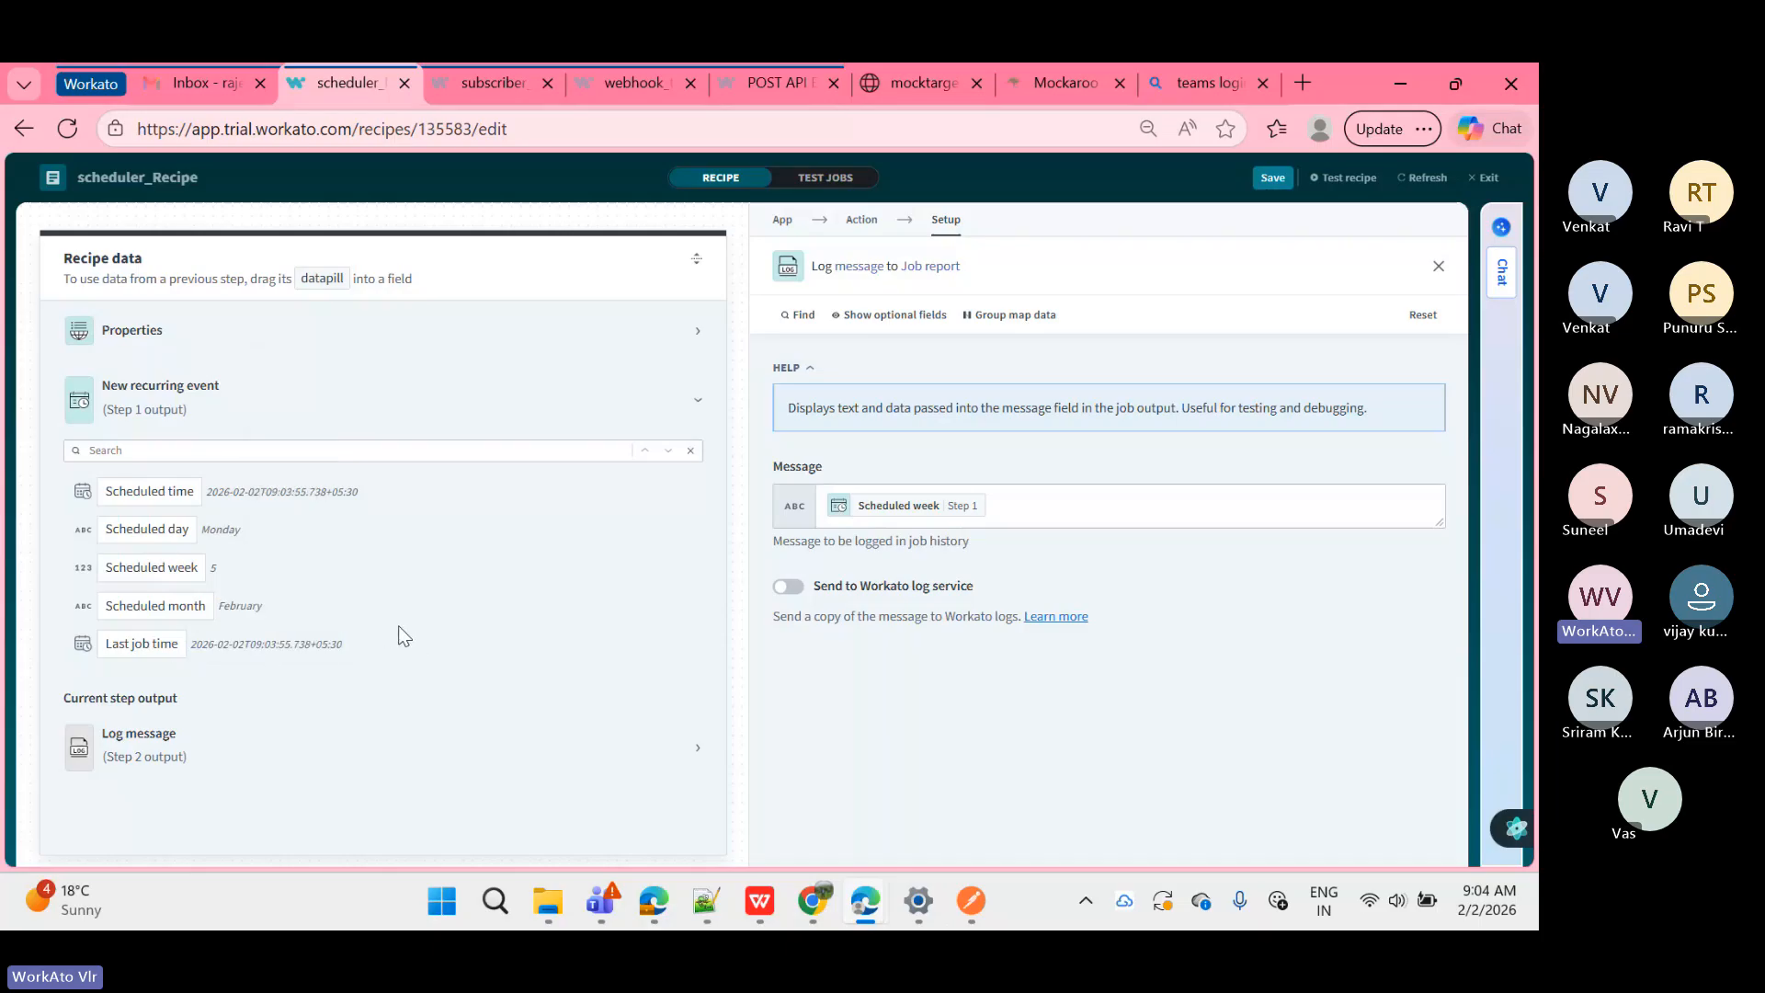
drag(332, 491, 325, 492)
triple_click(326, 492)
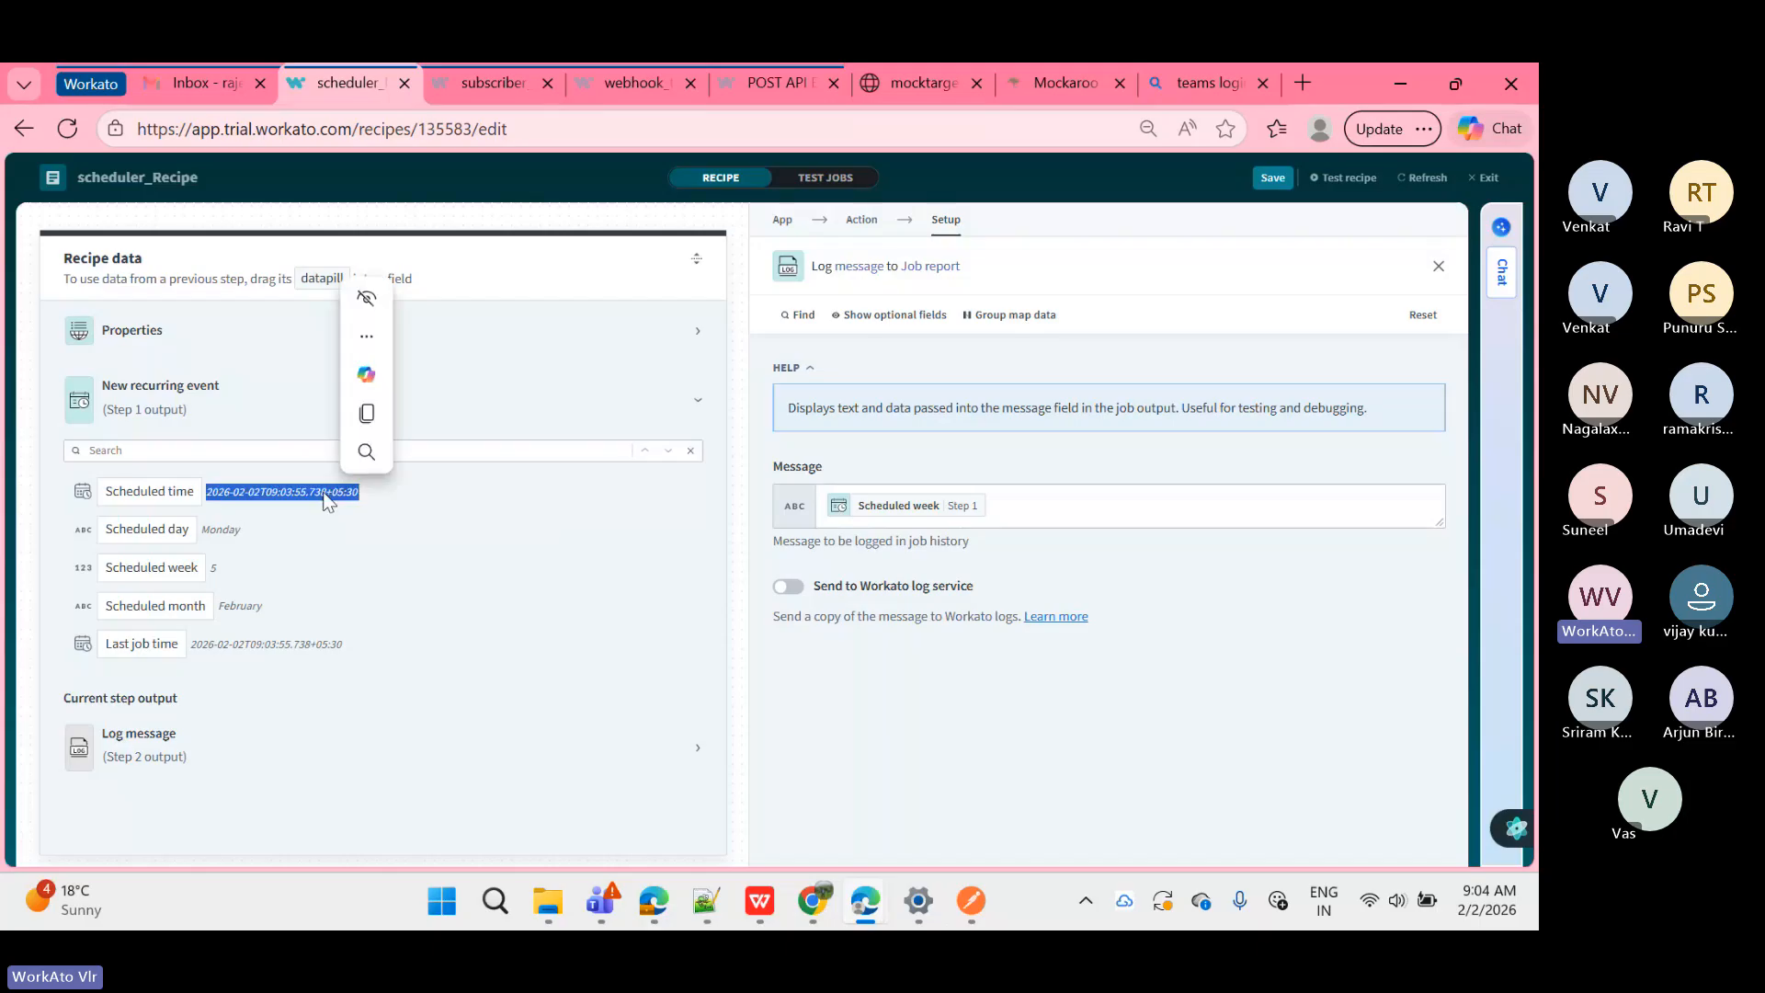
click(269, 518)
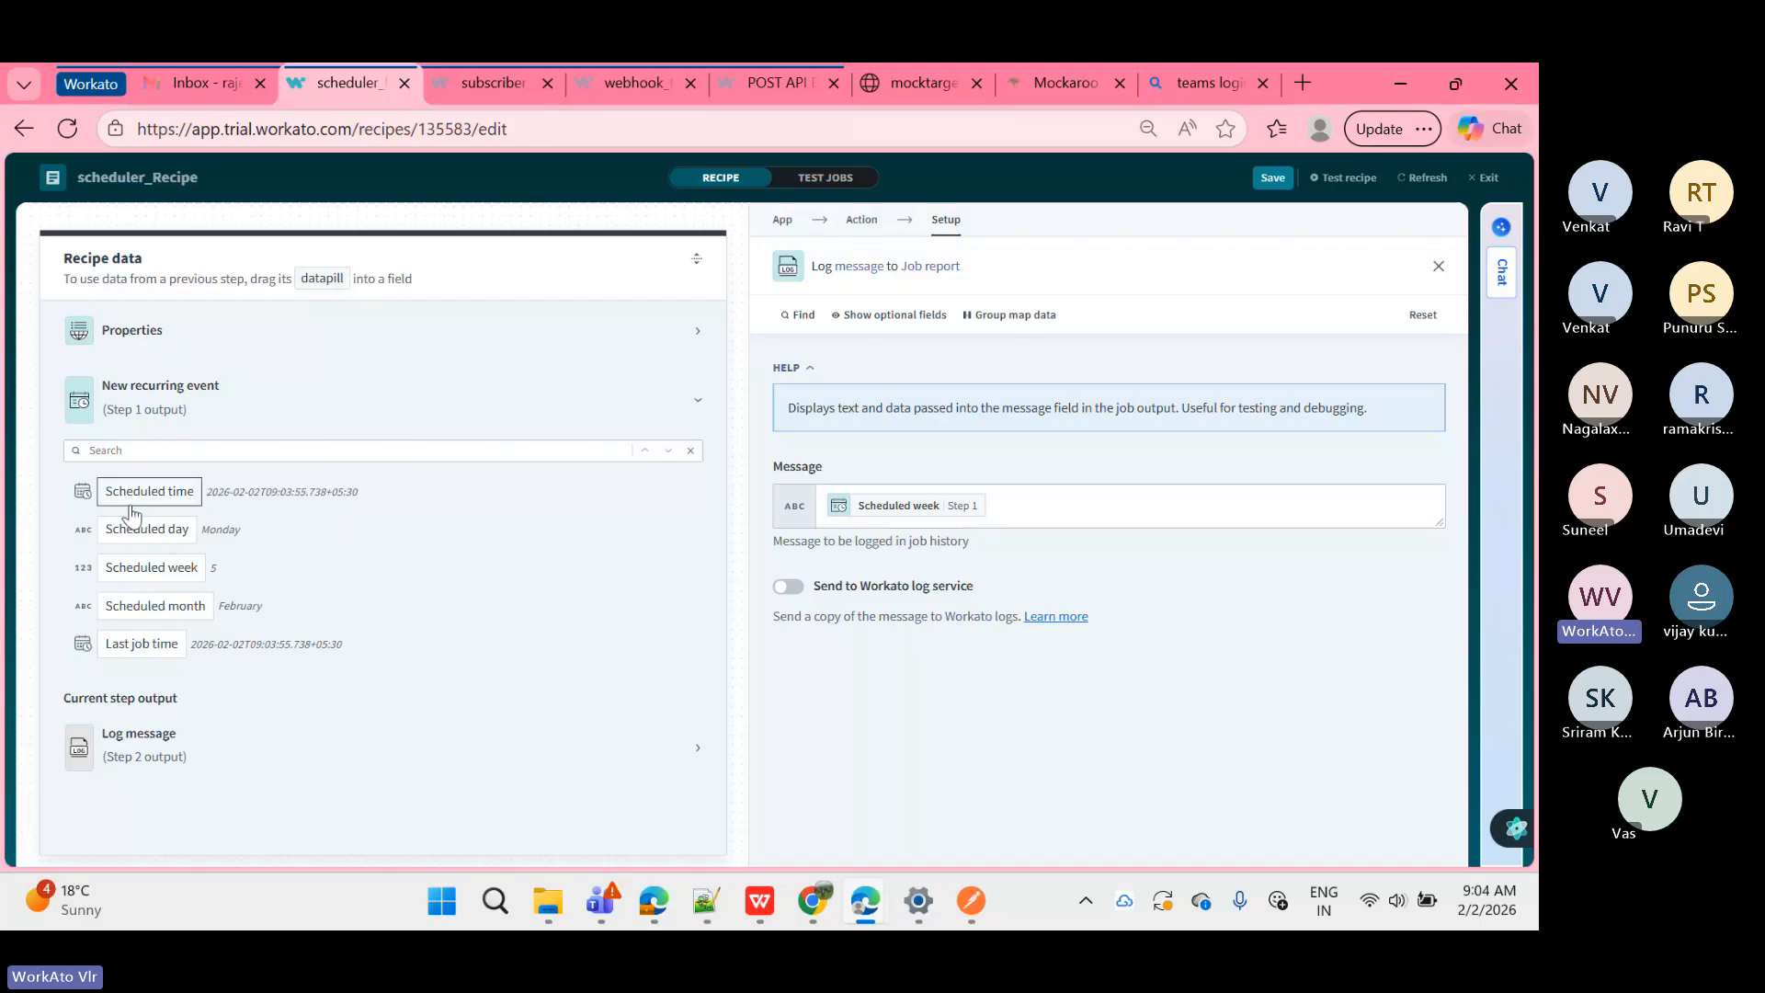
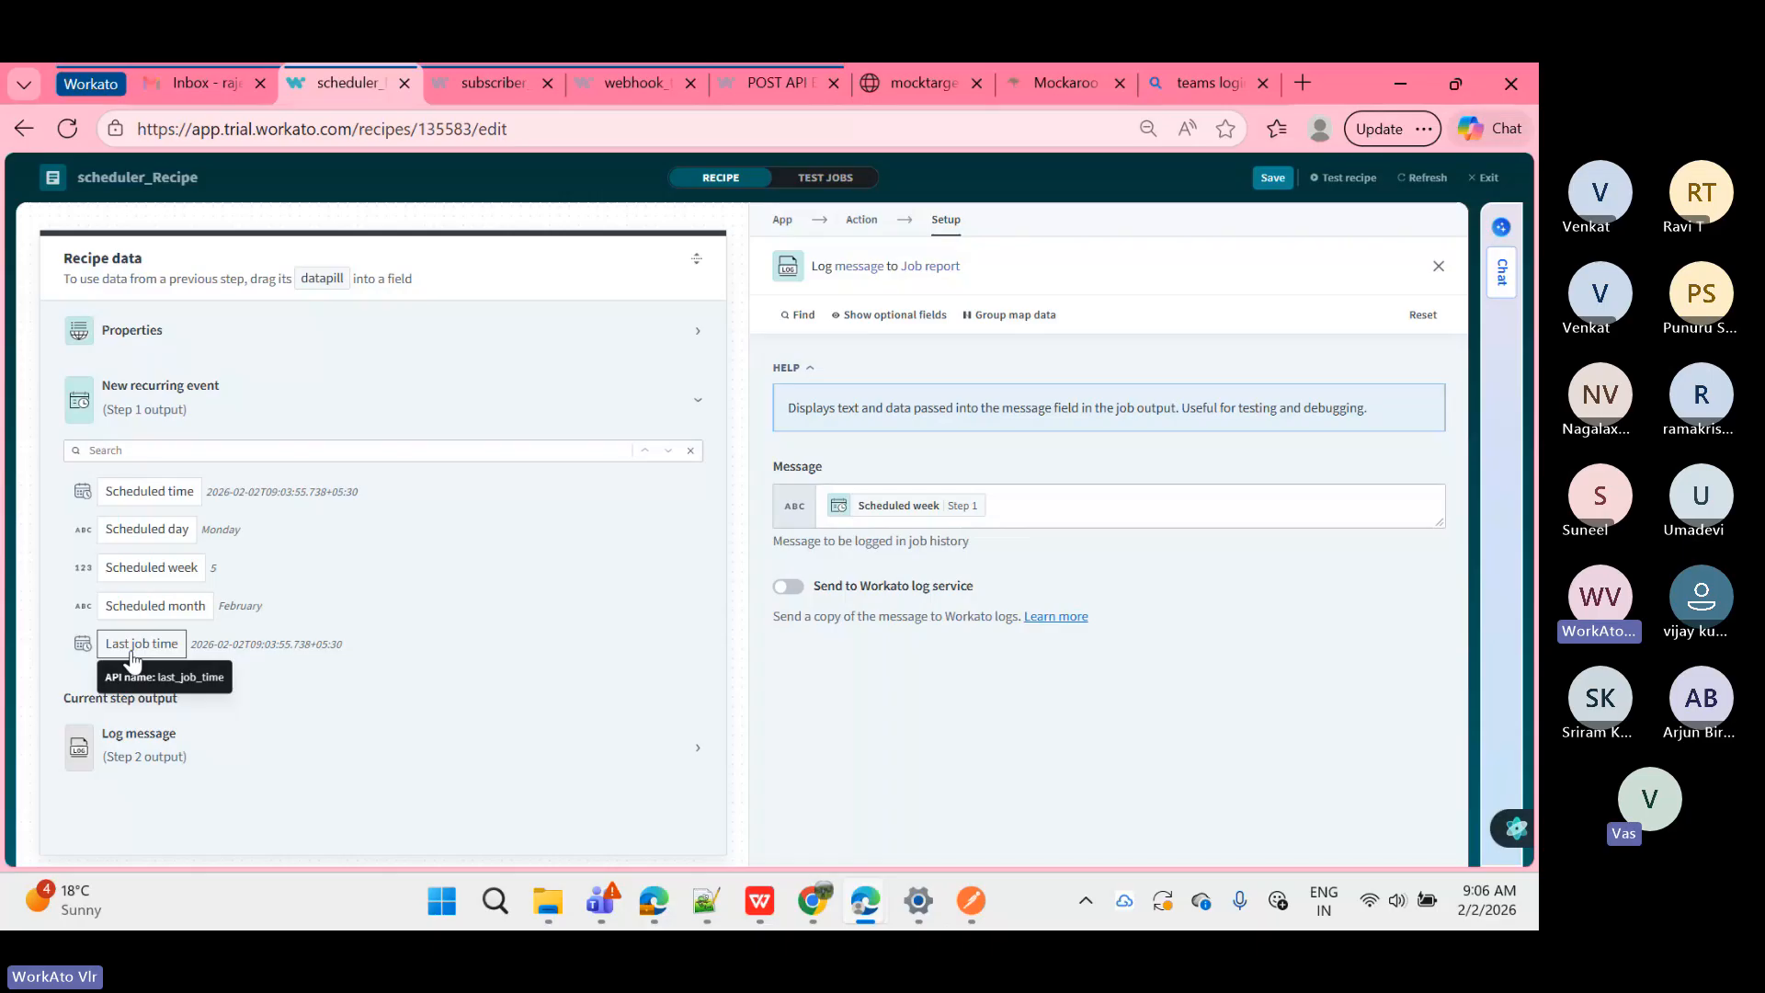
Step: Delete the Scheduled week datapill so the Message field is empty
click(1043, 522)
key(BackSpace)
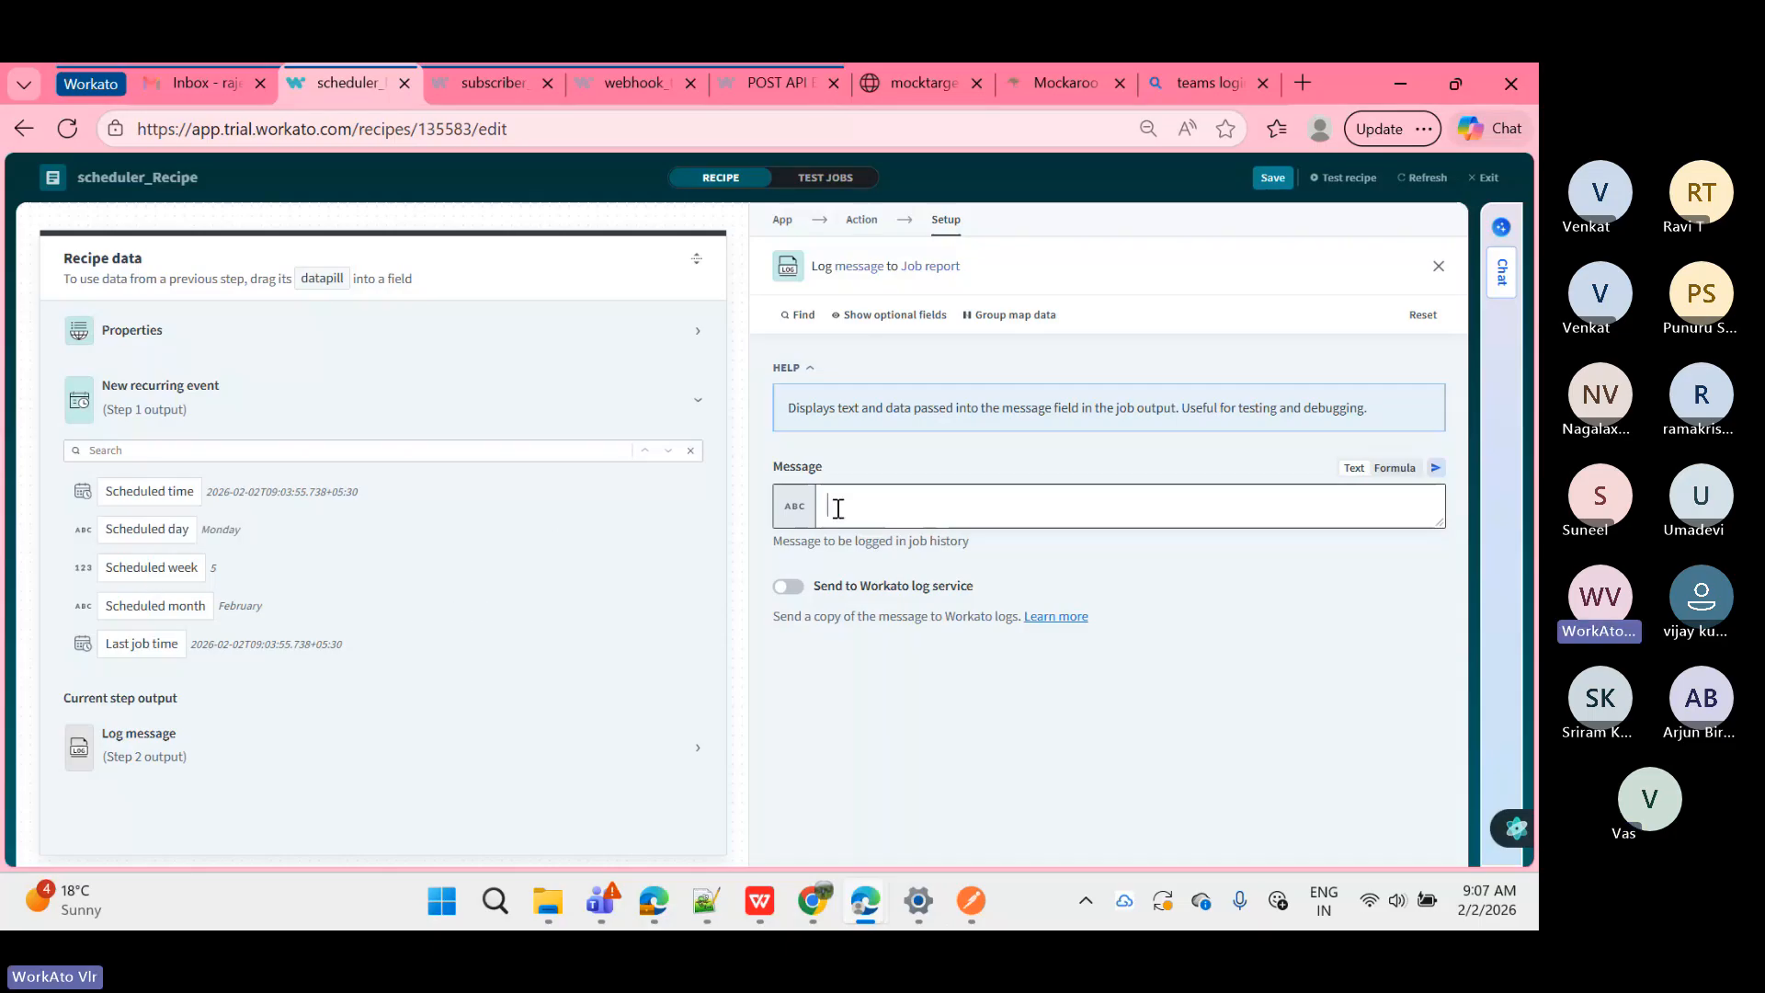
Step: Put Scheduled time and Scheduled day pills on separate lines, labelled 'Time:' and 'Day:'
click(176, 497)
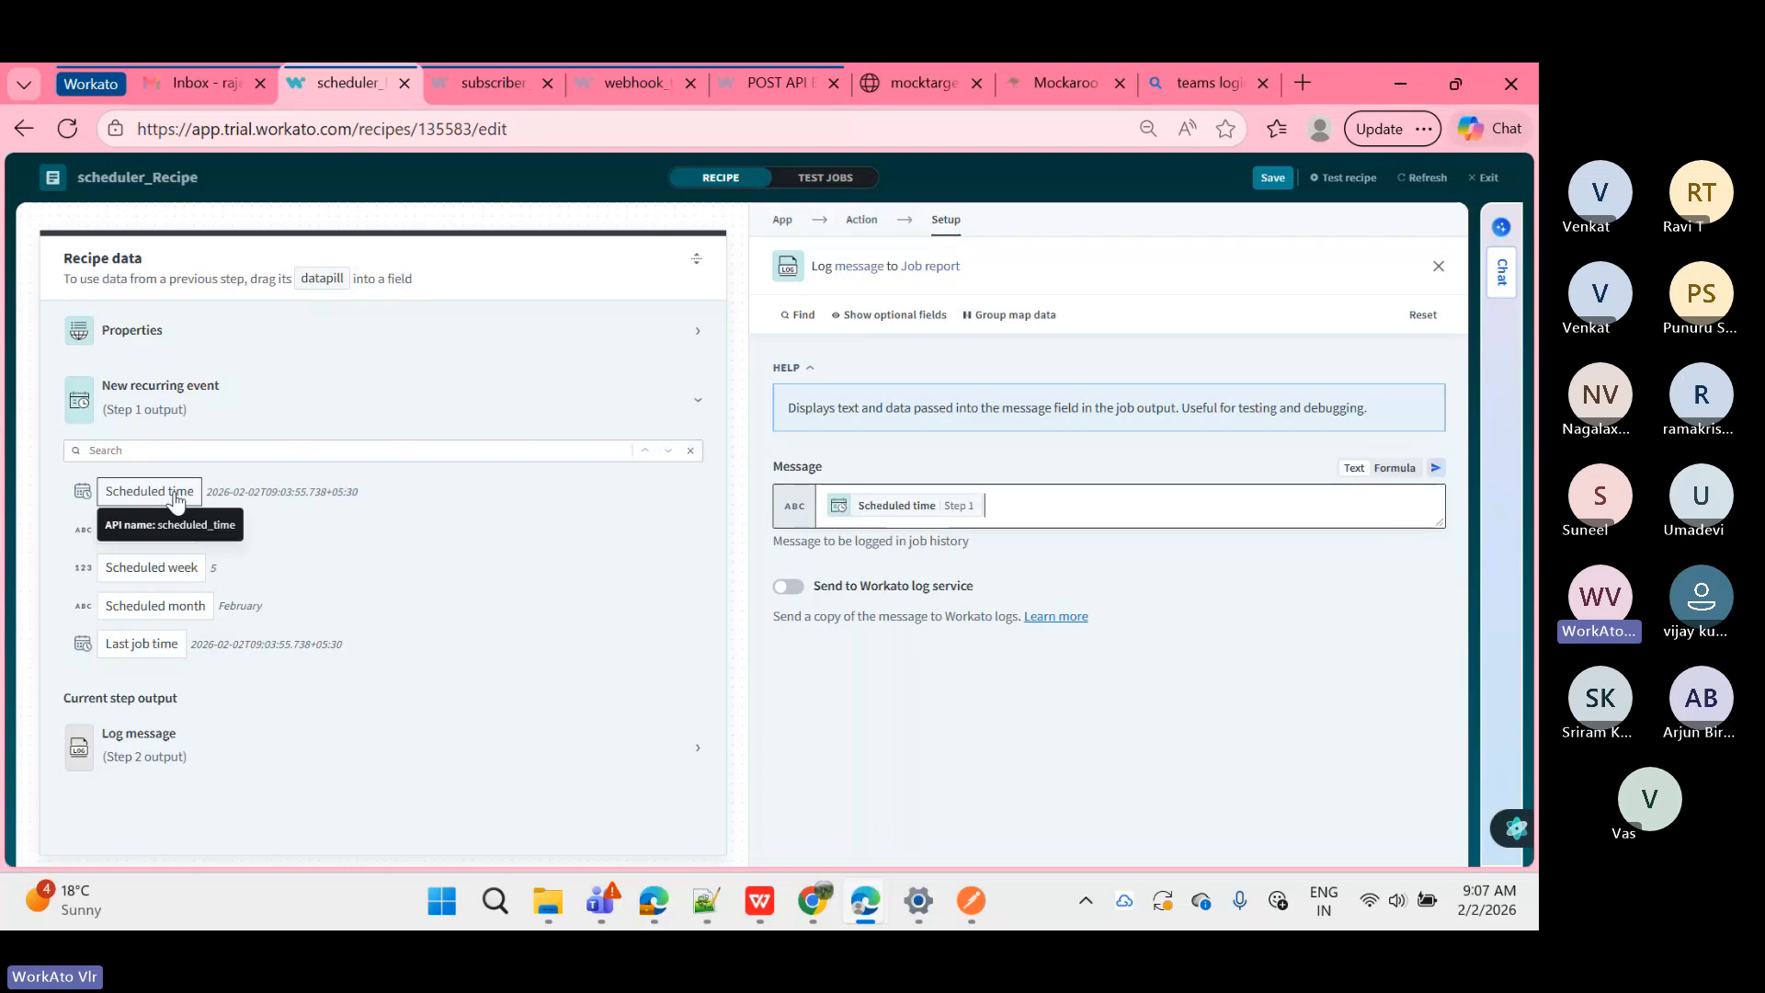
key(Return)
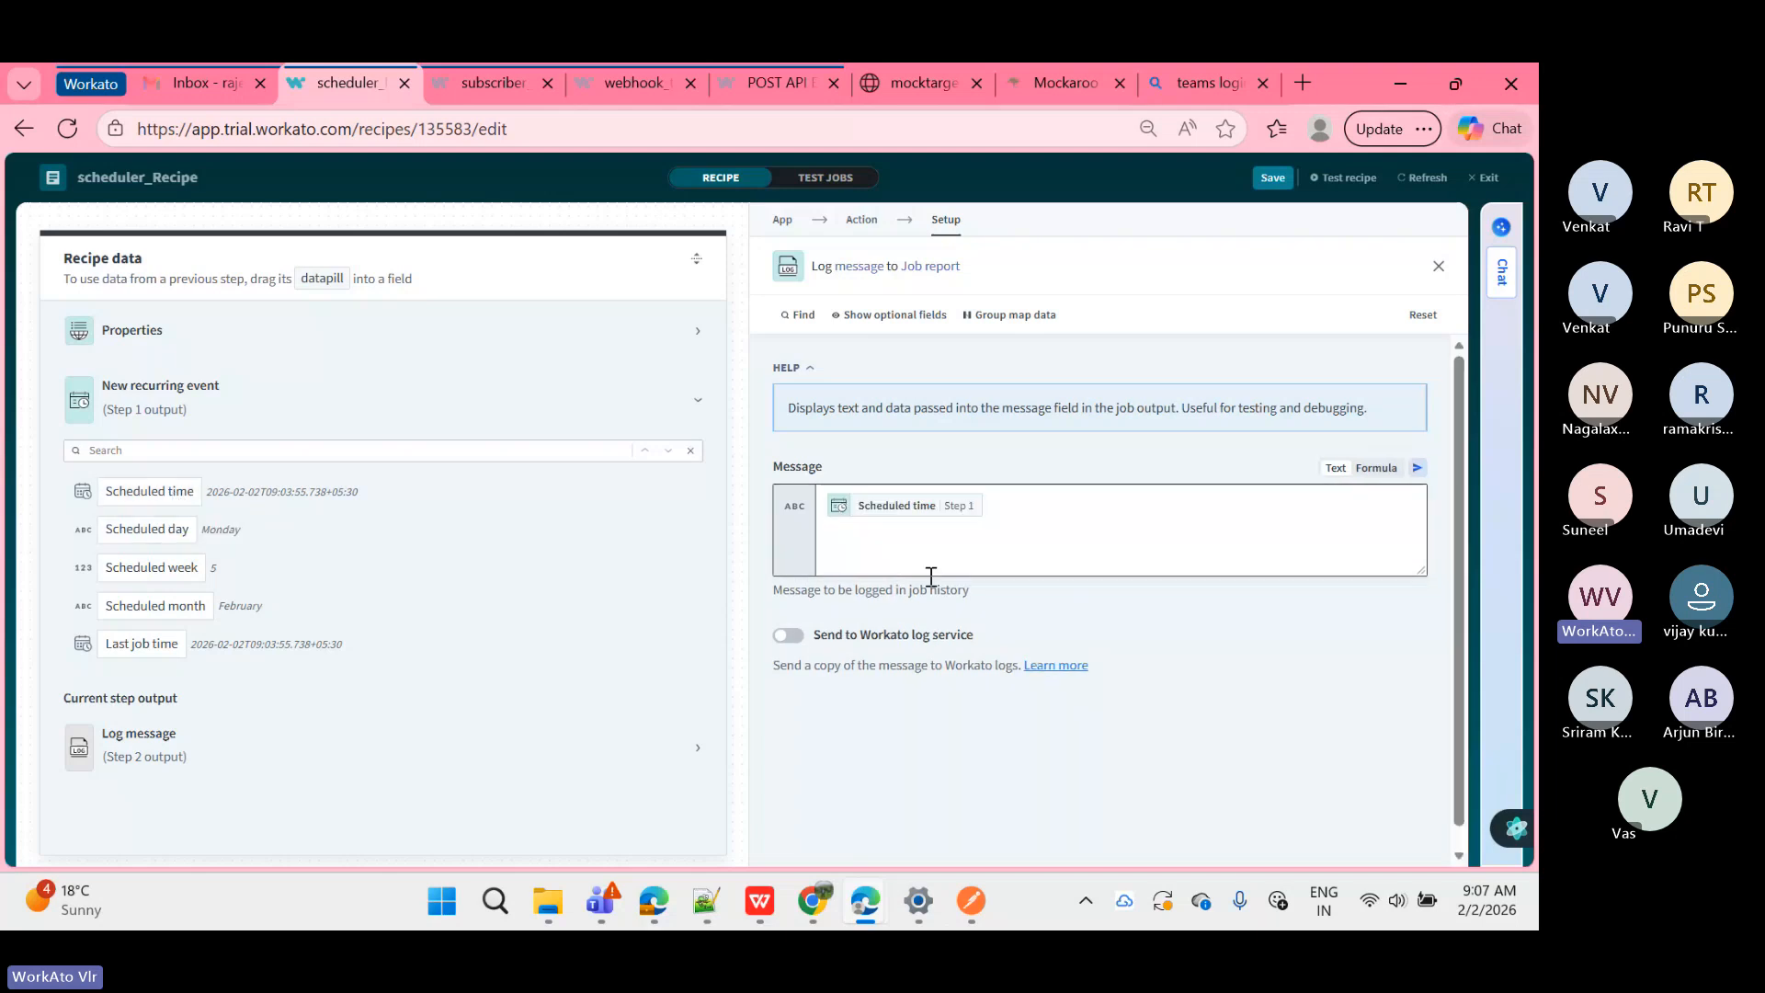
click(174, 530)
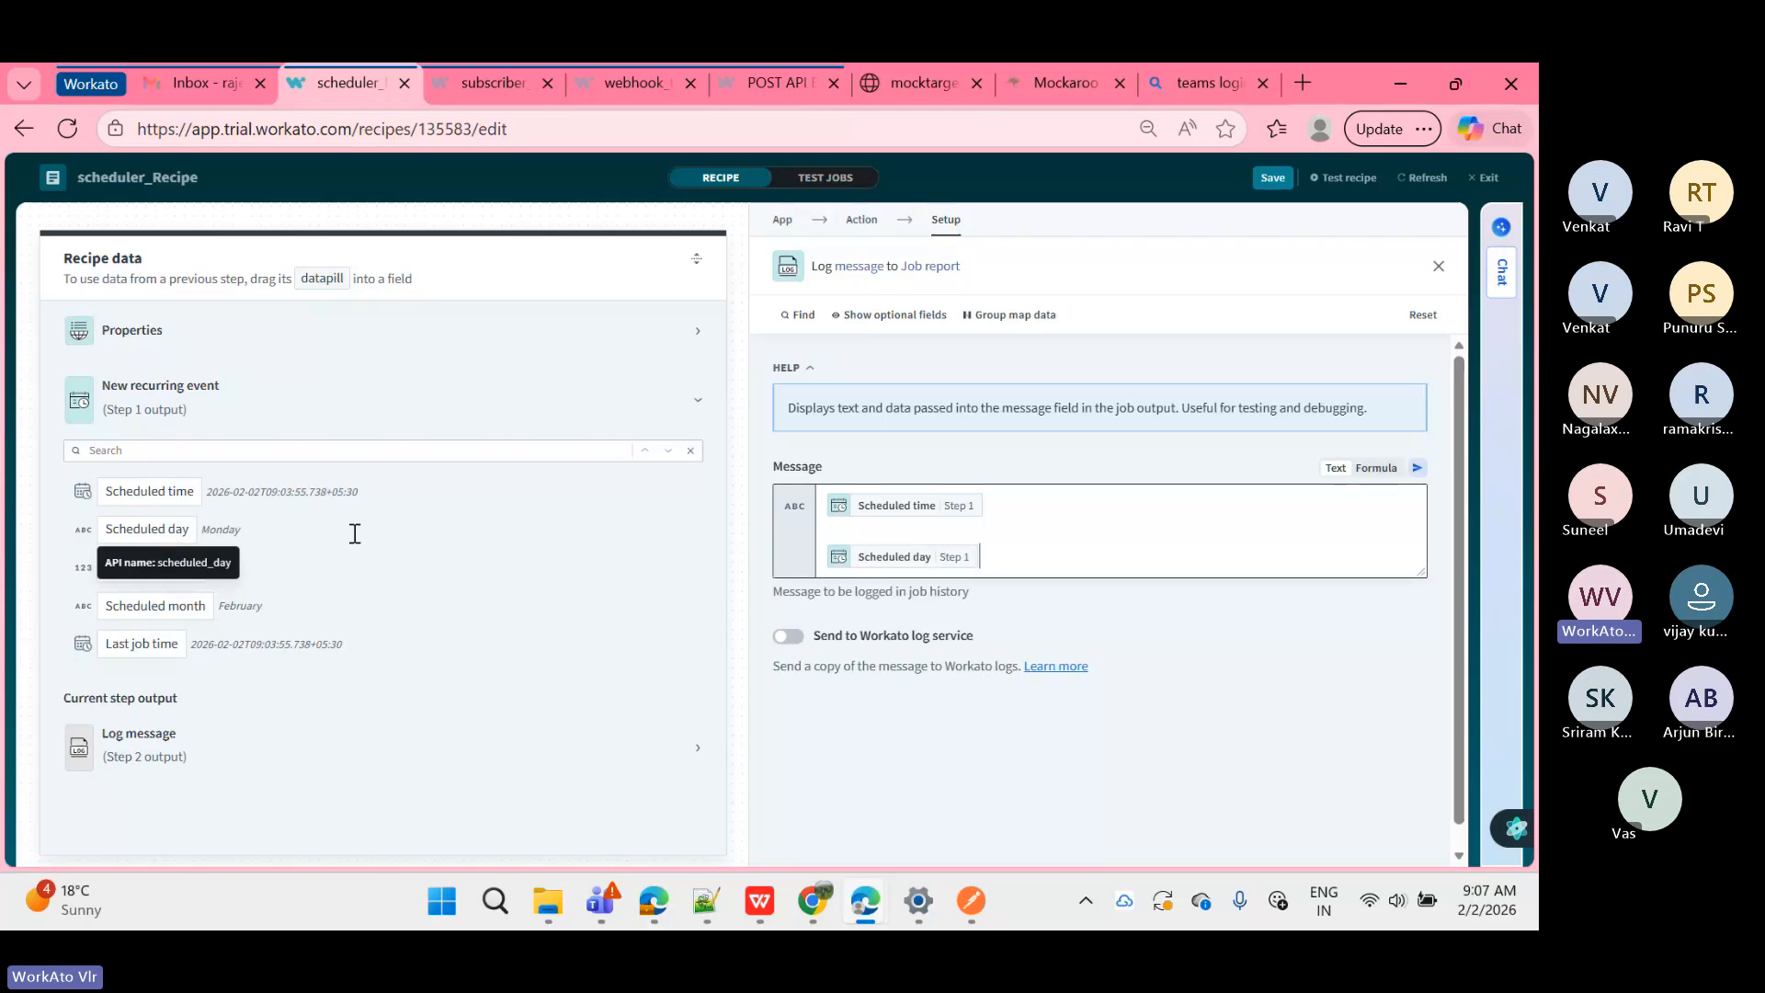
click(1016, 515)
key(Left)
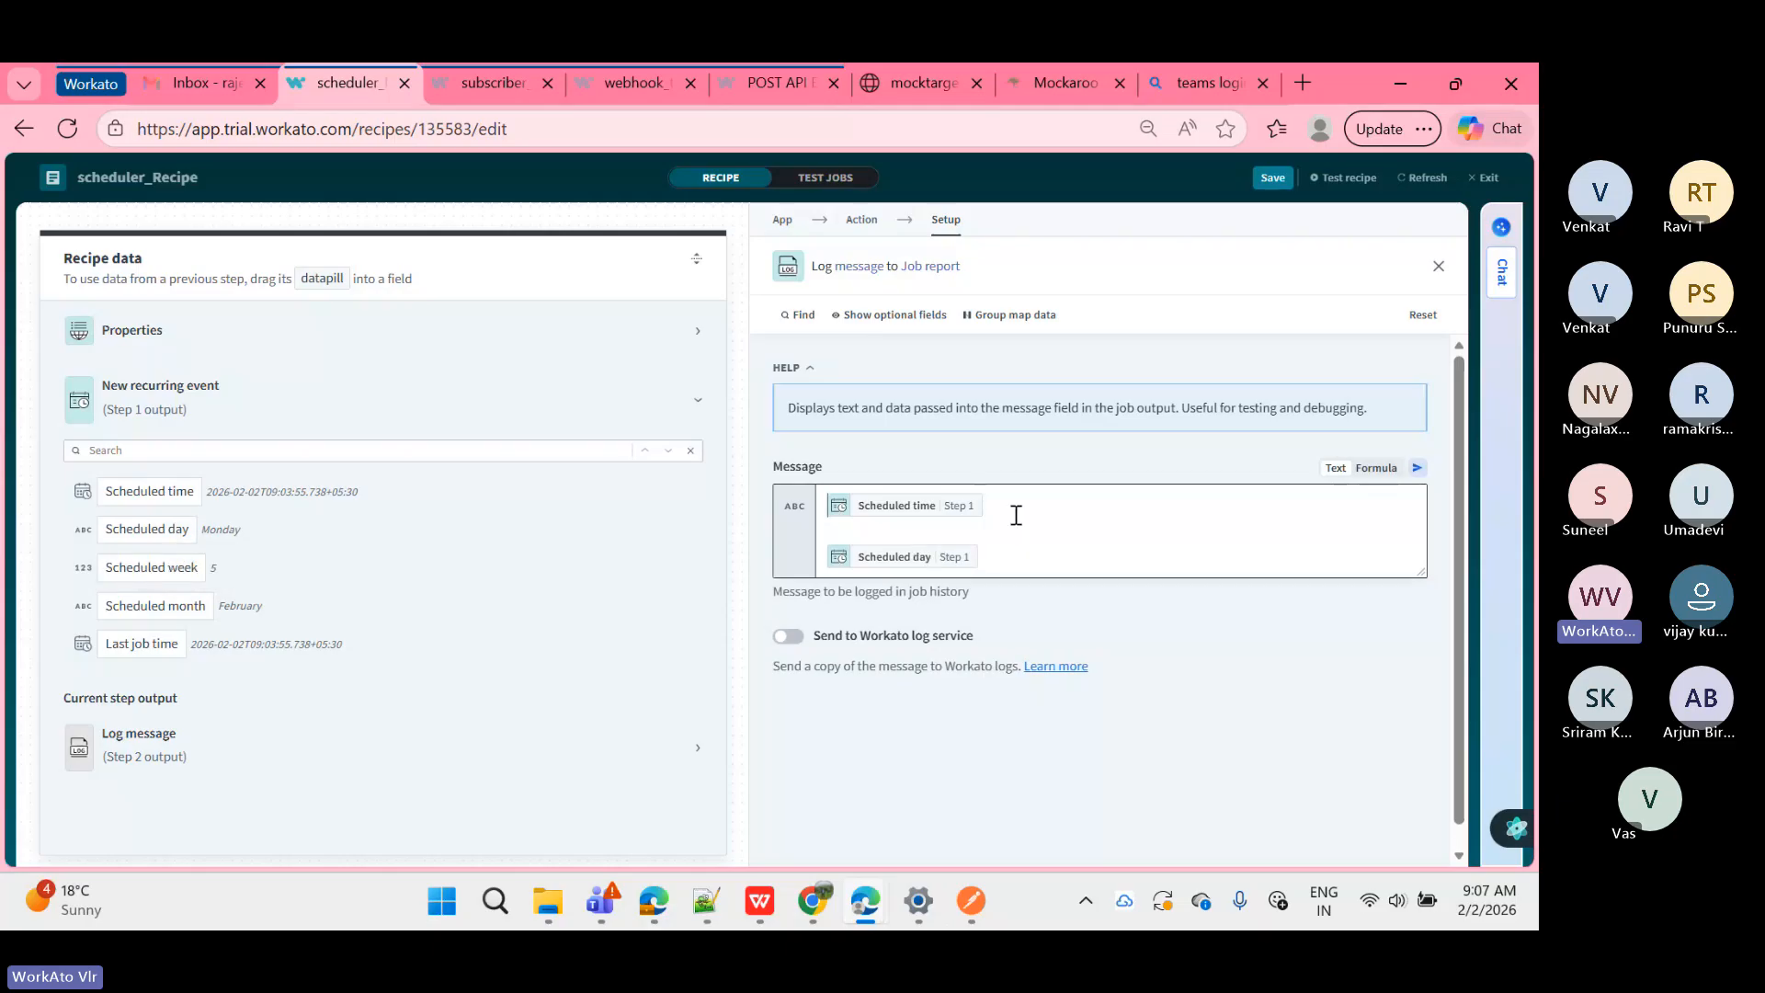
text(Time:)
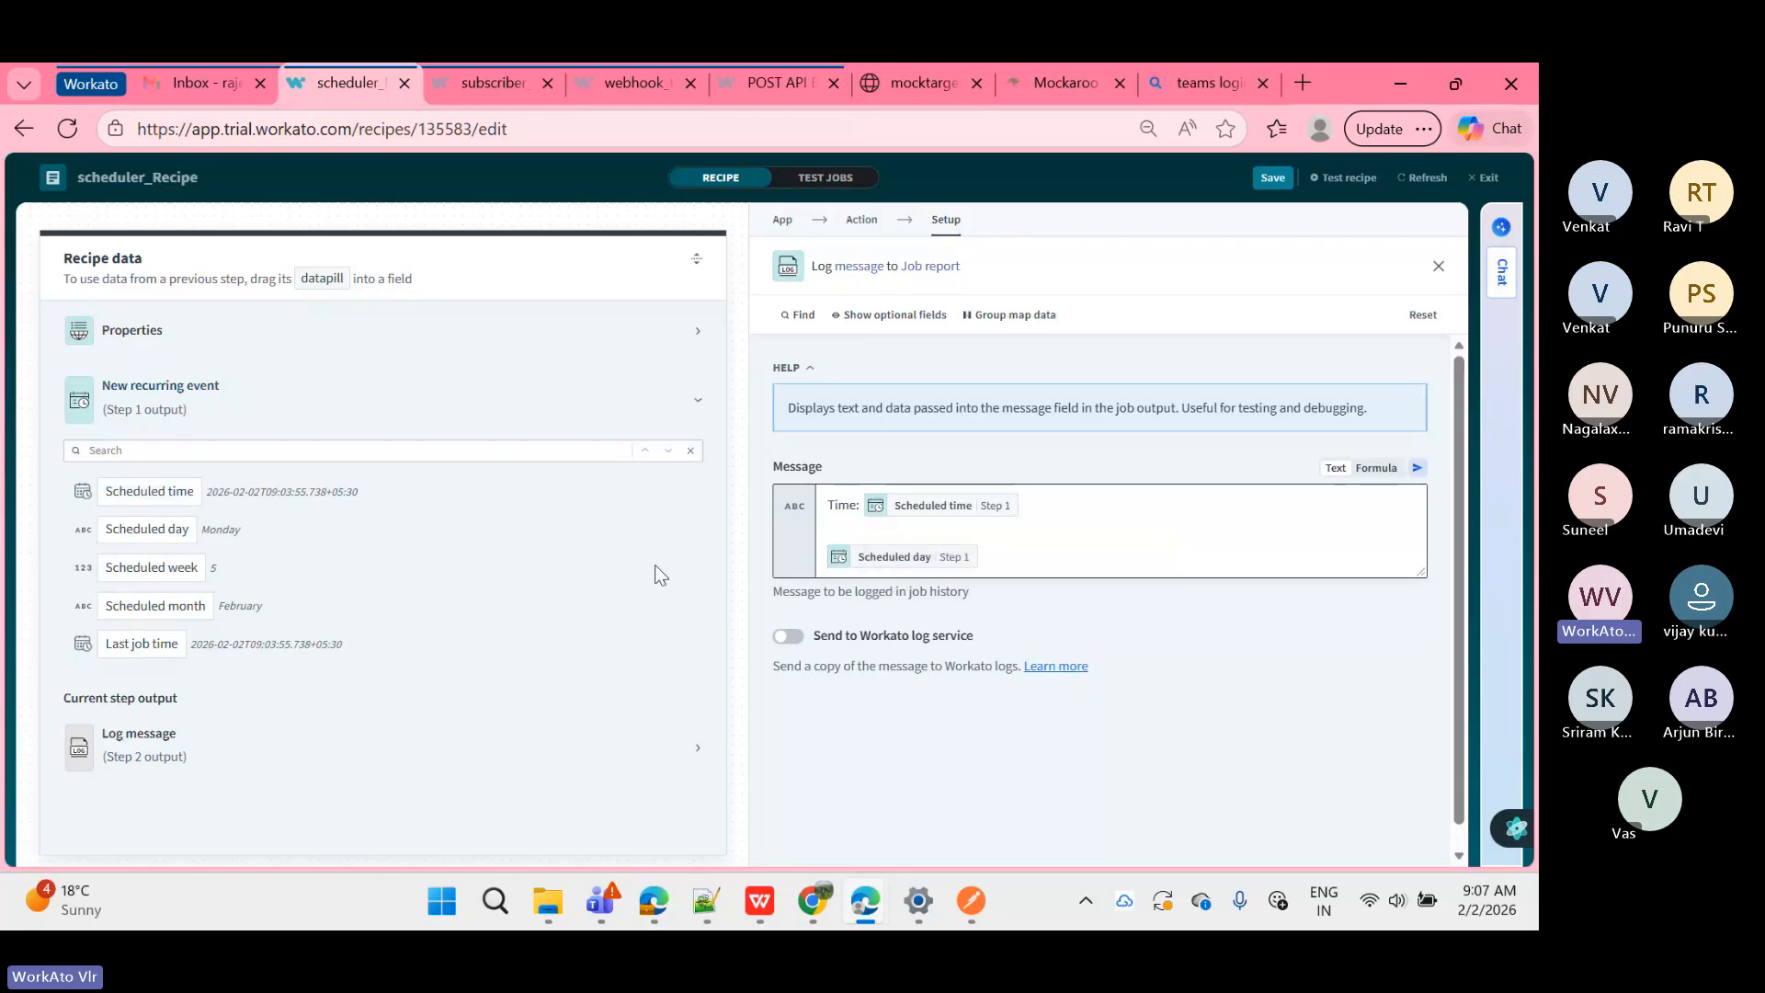
text(Day)
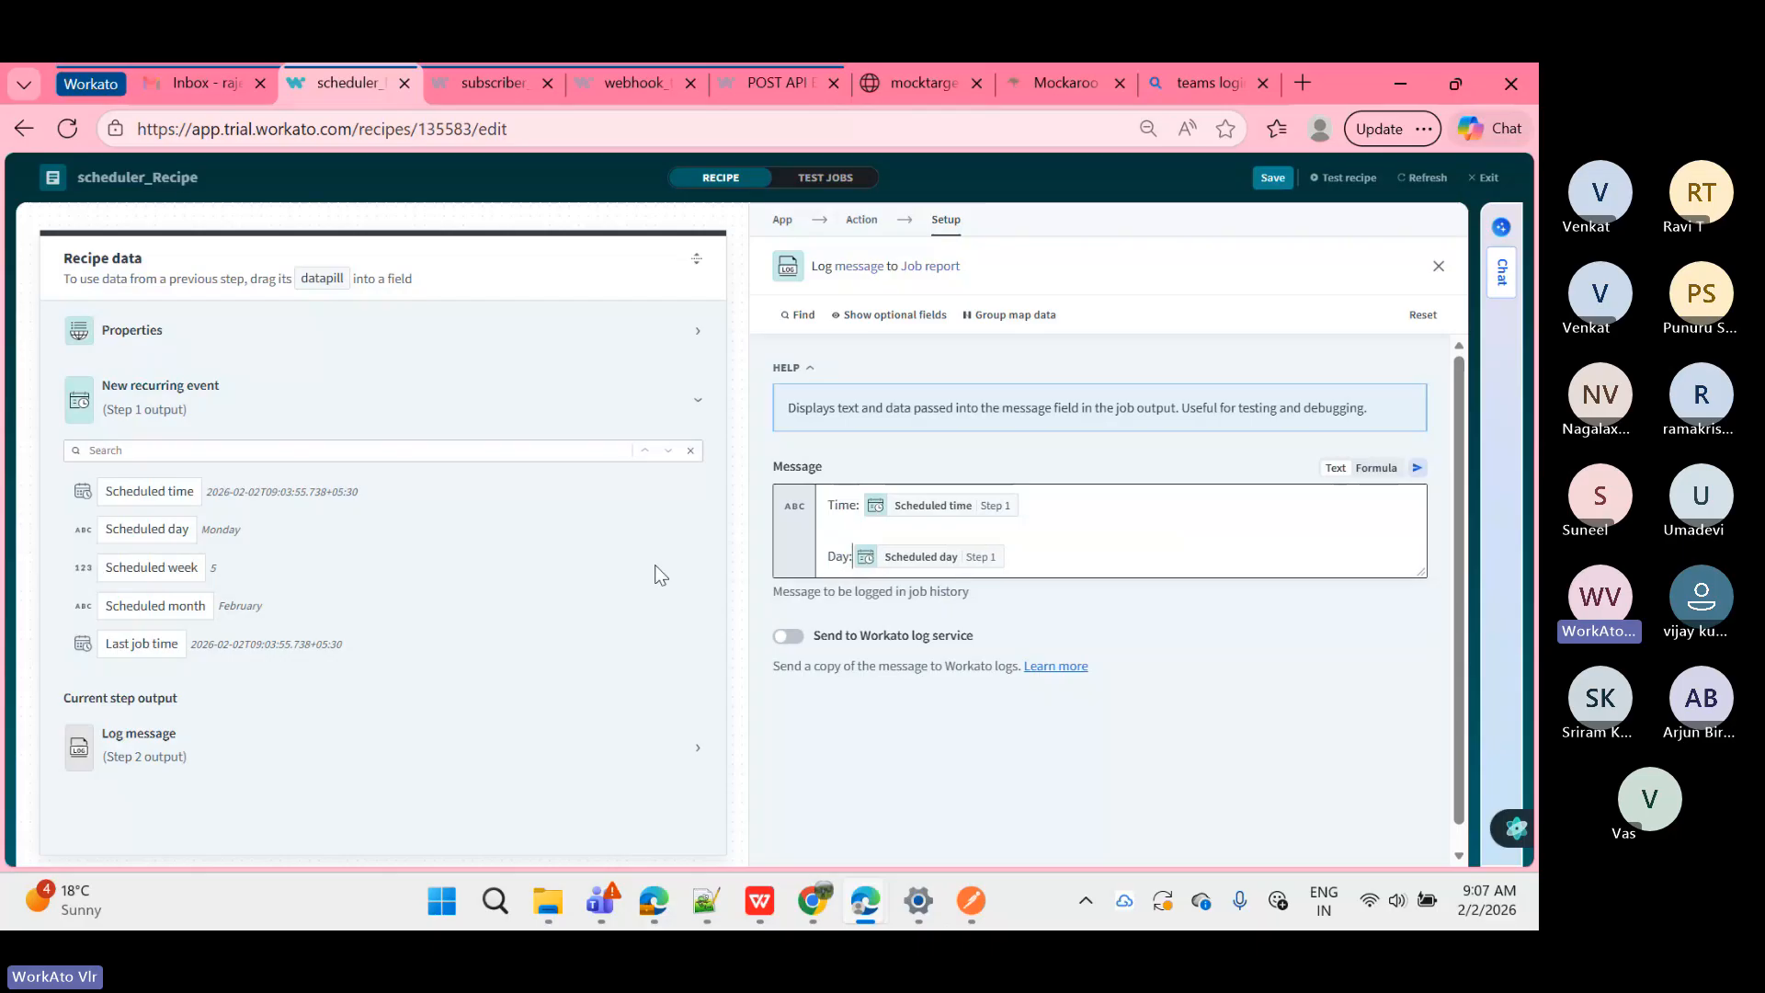
text(:)
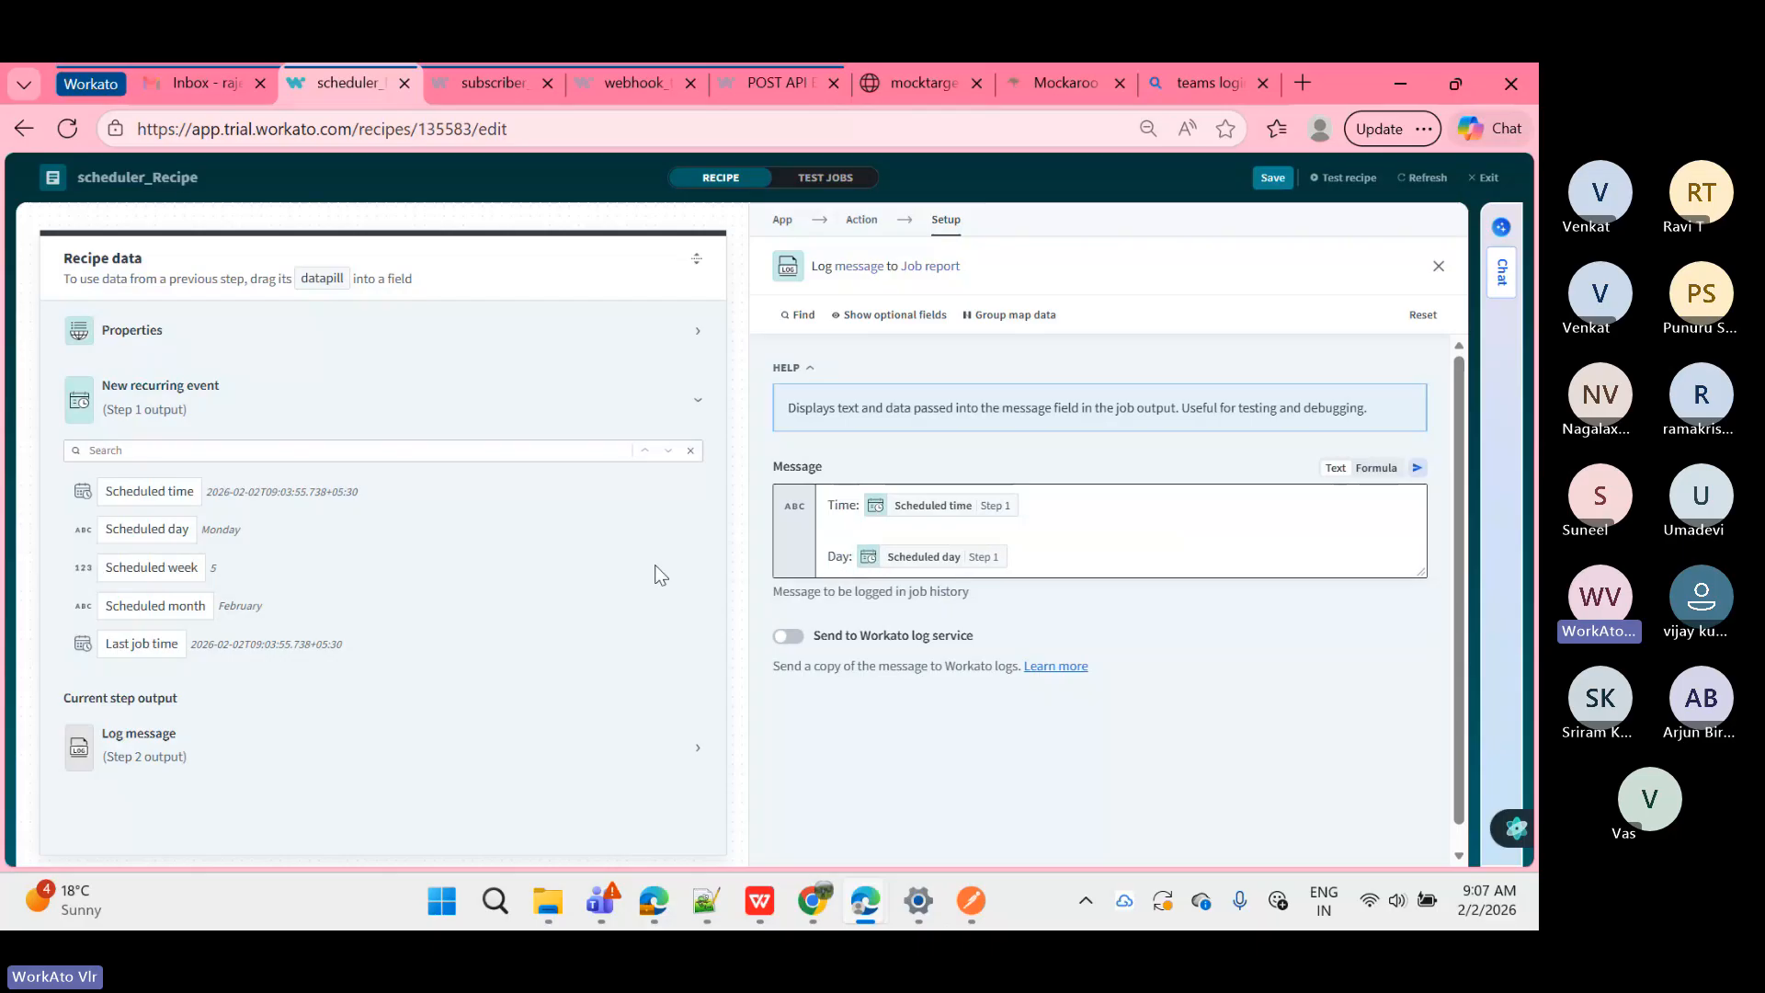
Step: Add the Scheduled week pill labelled 'Week:' and an empty line after the Day line
click(138, 577)
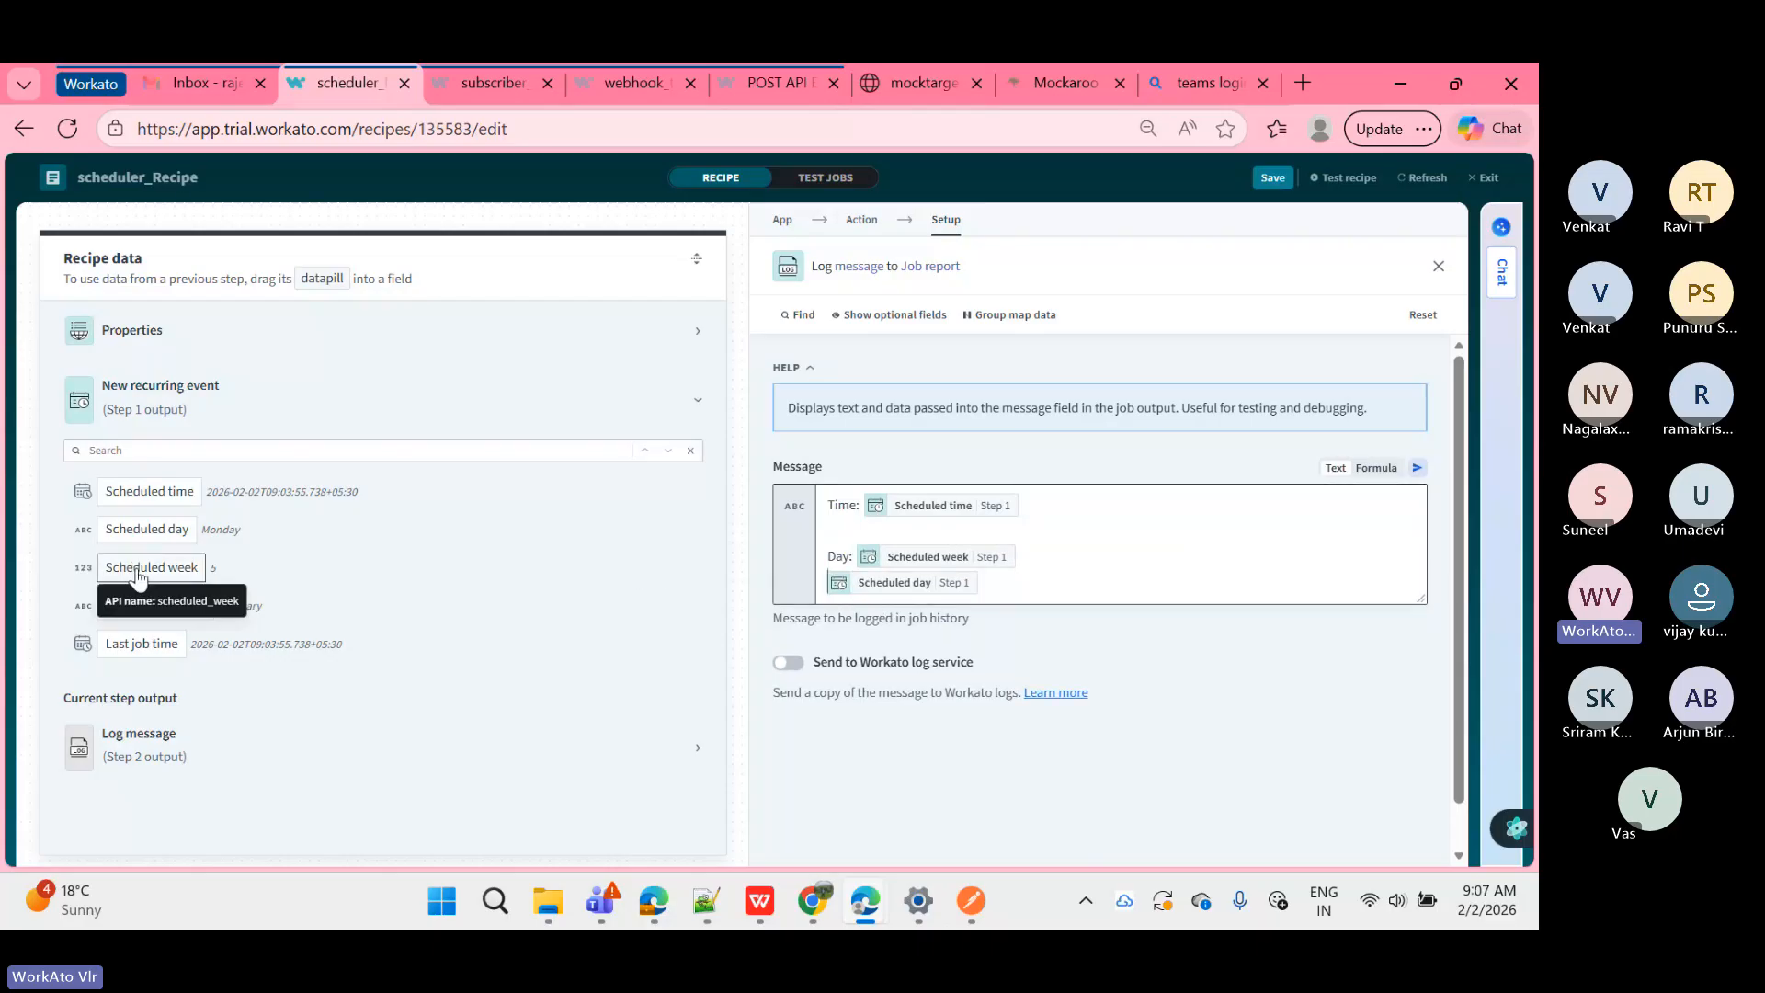
text(Week )
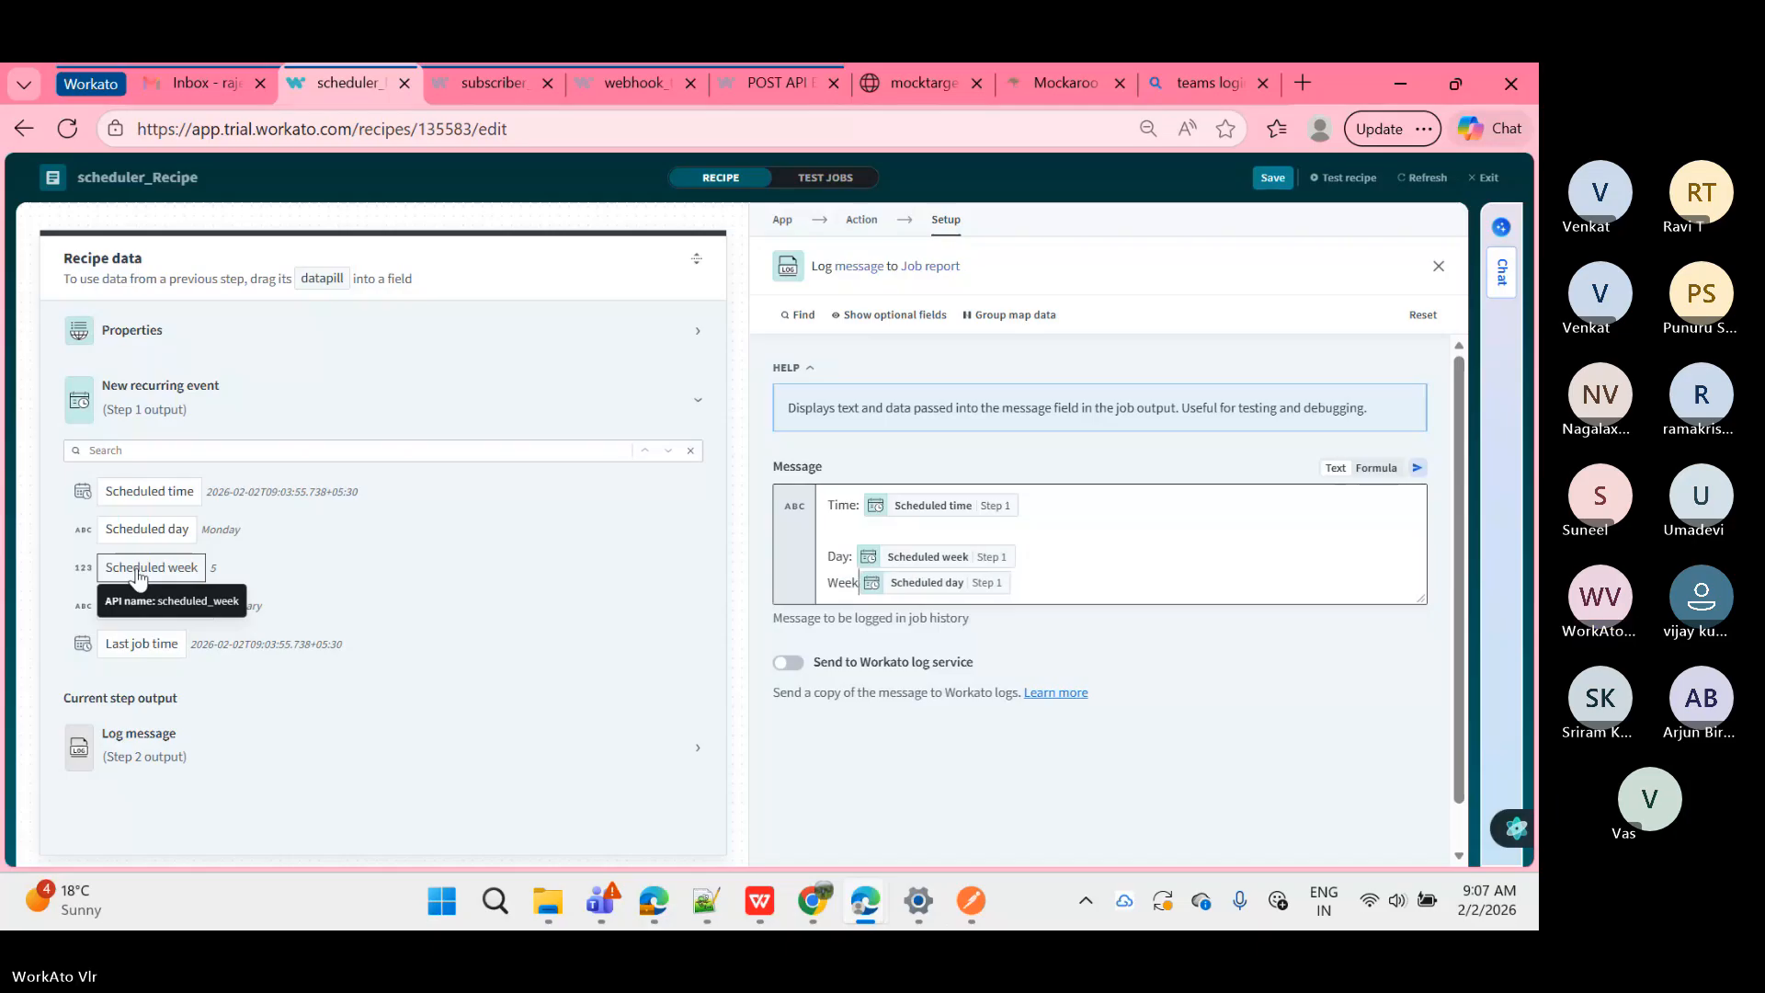
text(:)
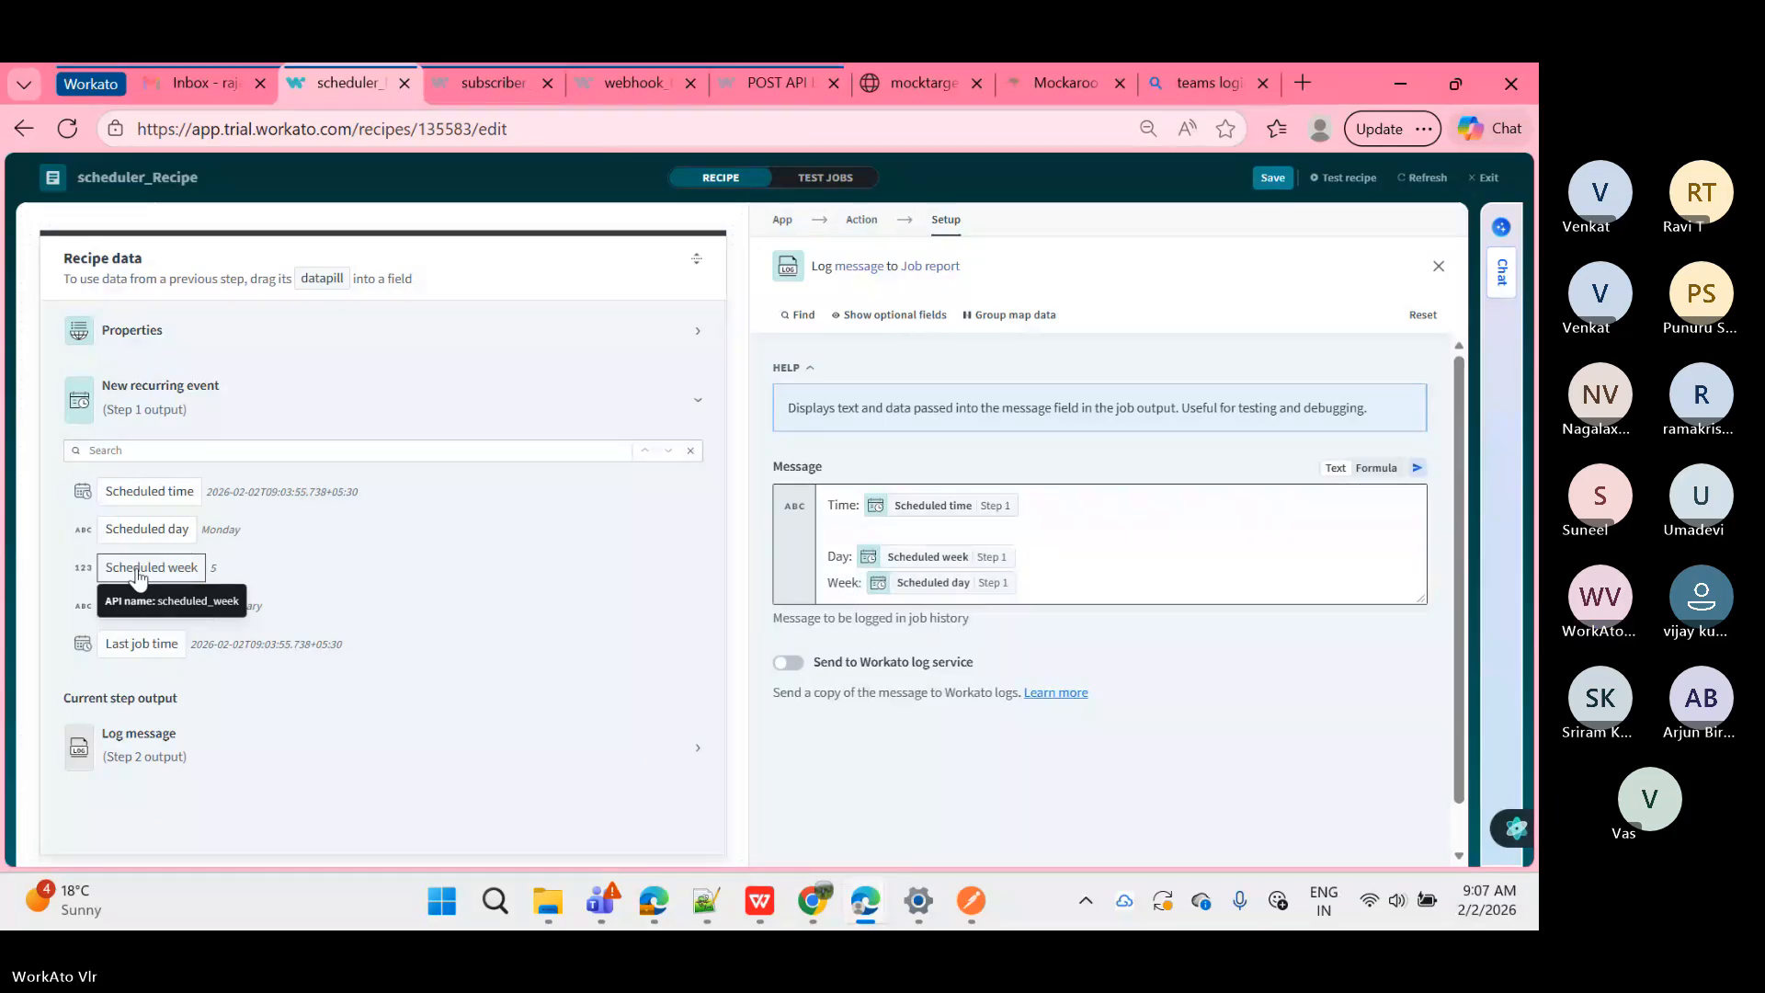
click(1039, 554)
key(Return)
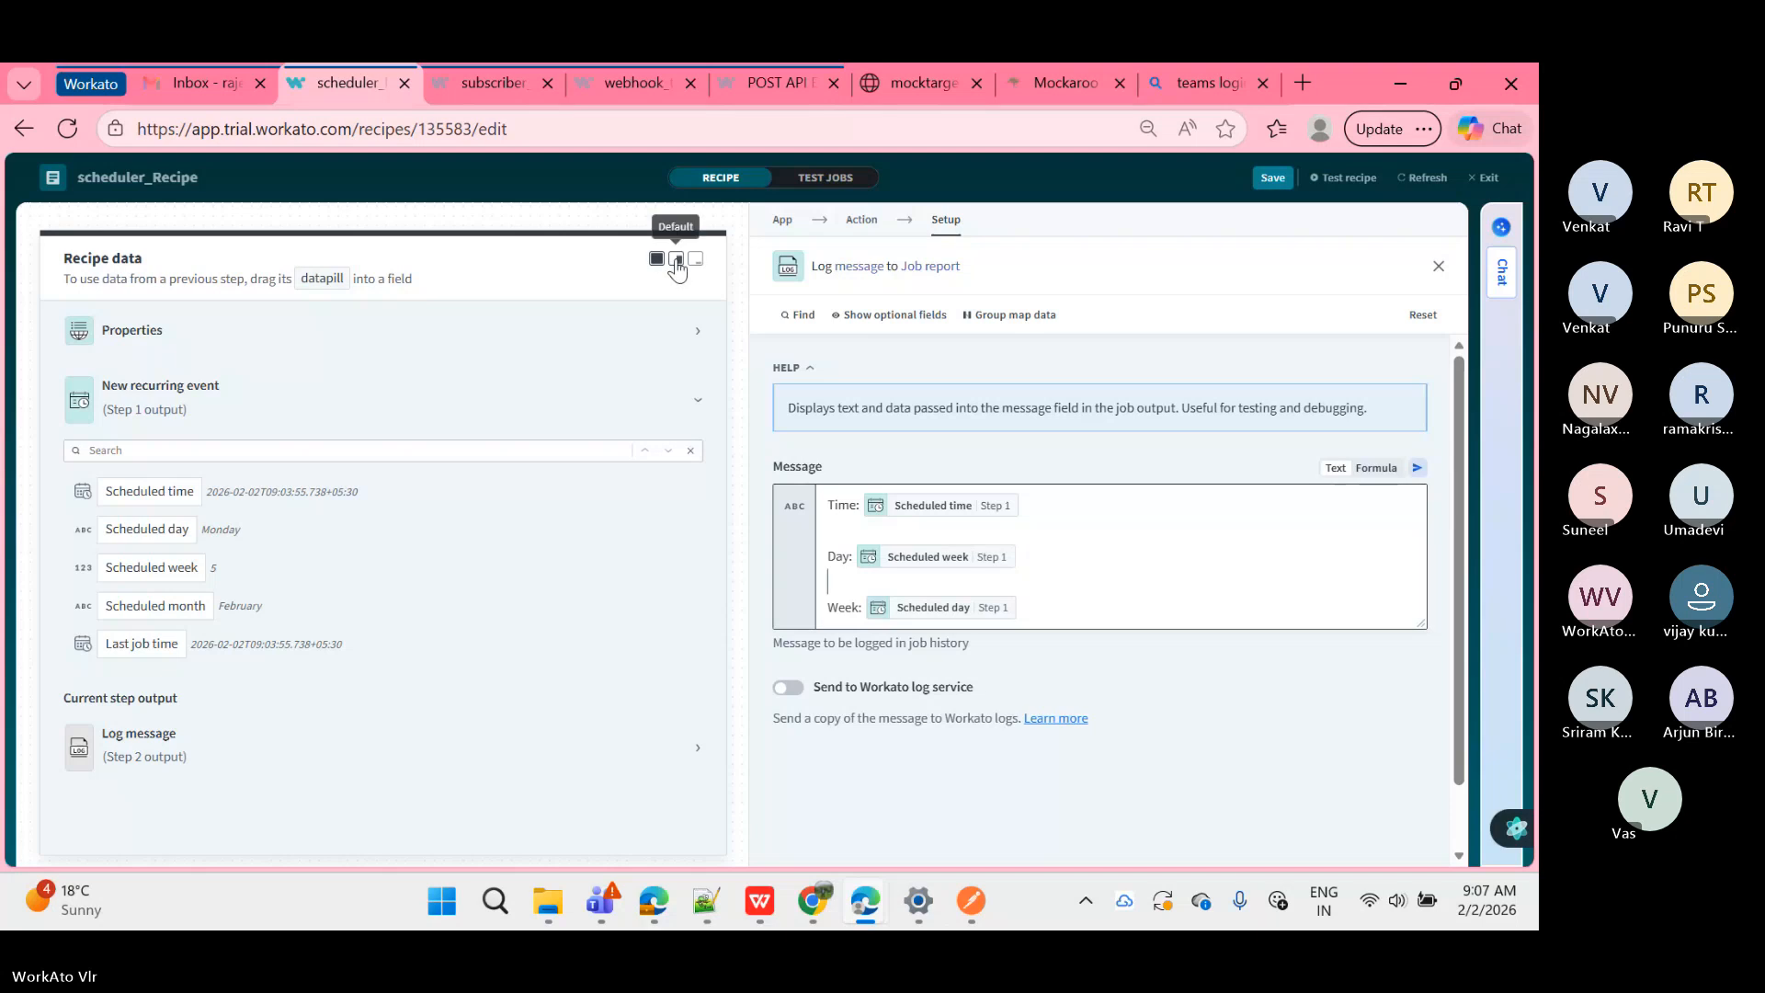
click(677, 260)
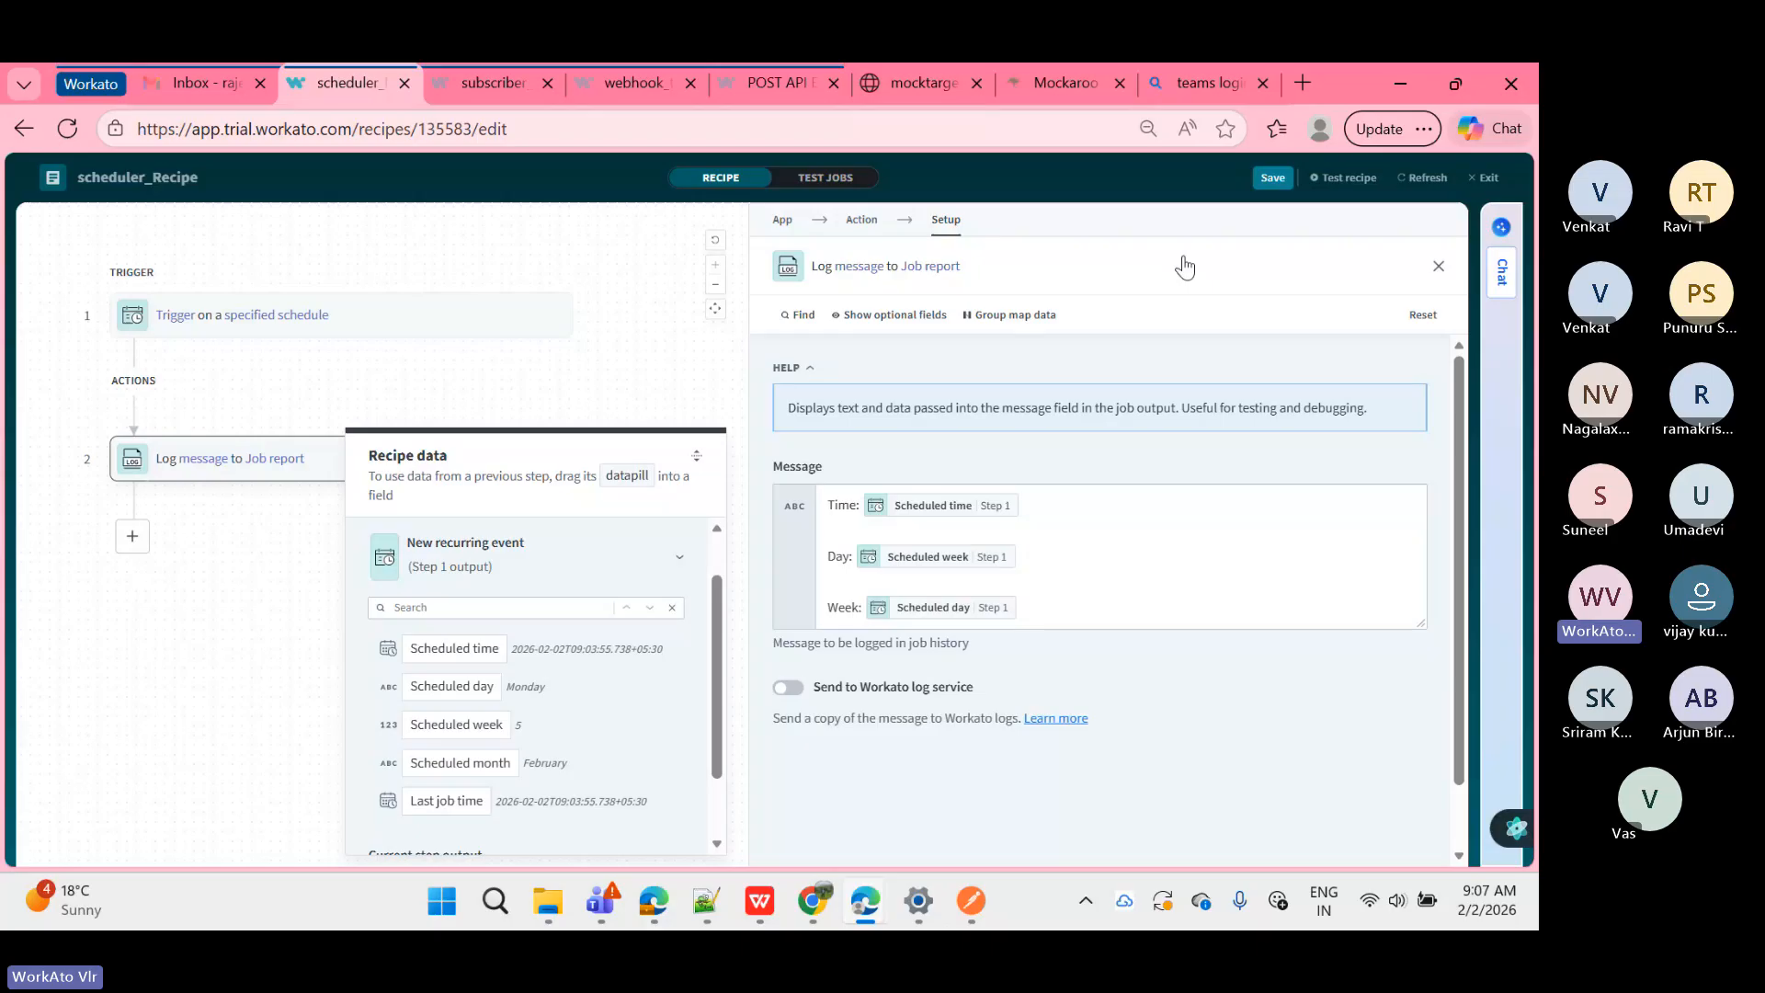
Step: Save the recipe and scroll through the Recipe data list
click(1270, 180)
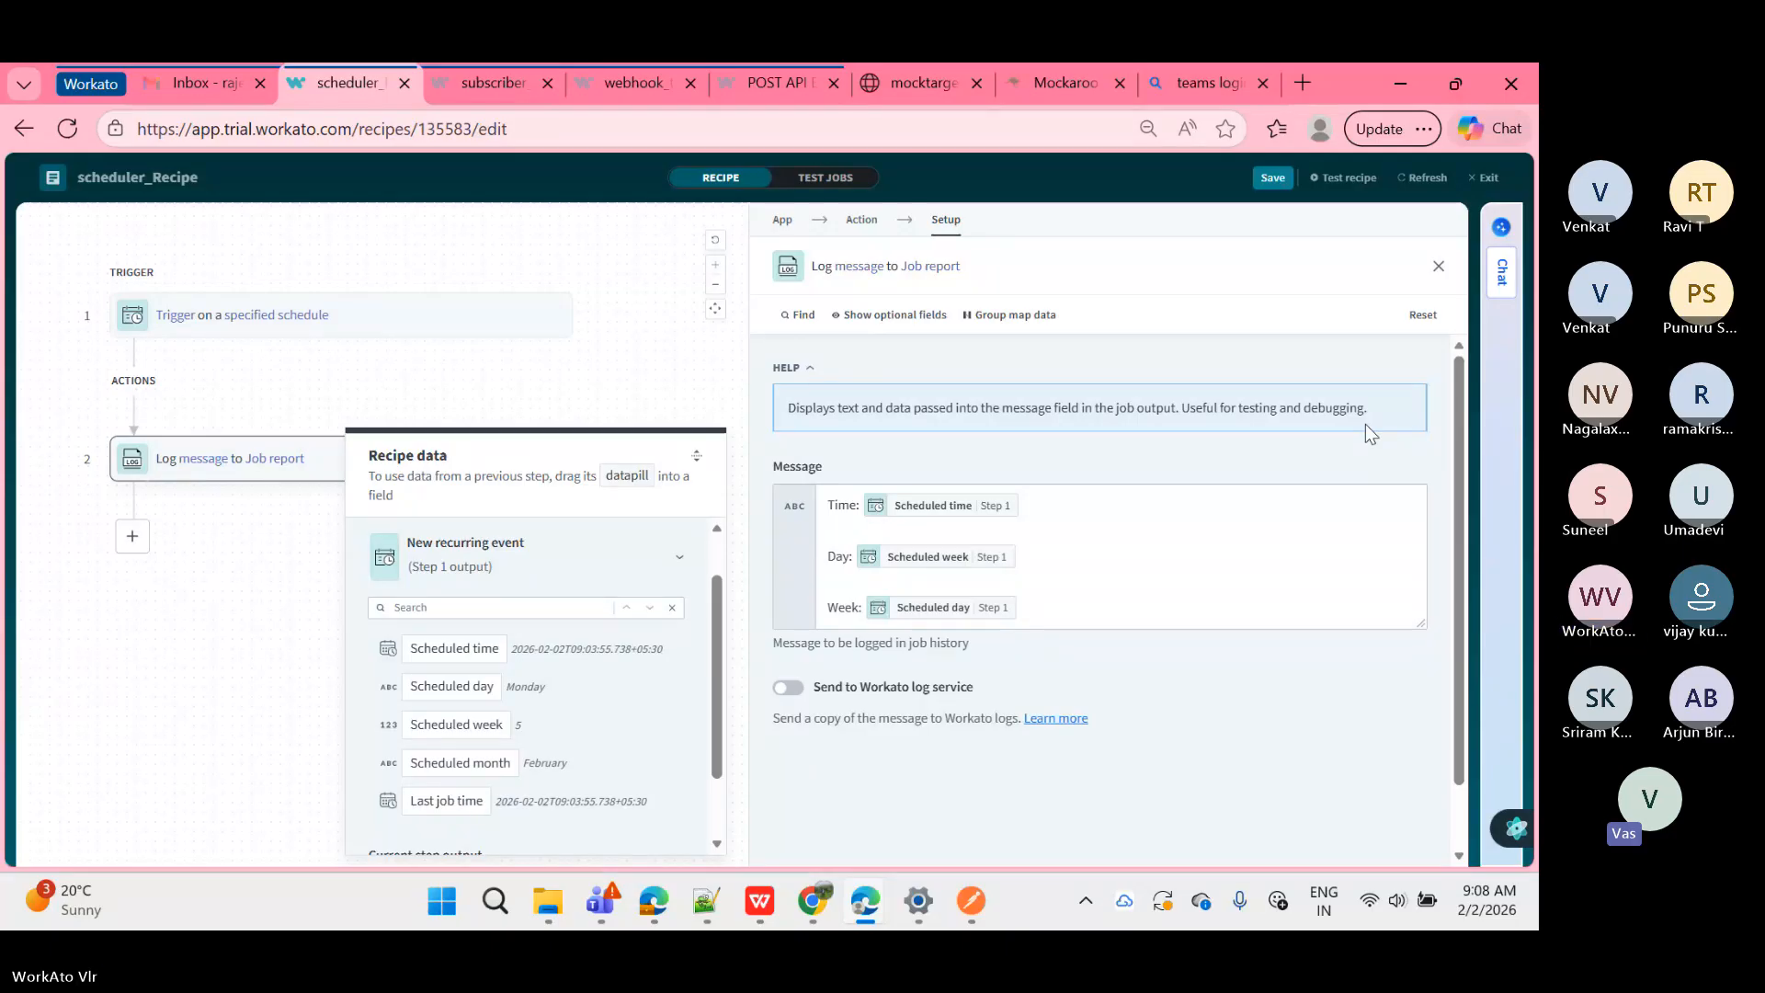
scroll(498, 735, down, 1)
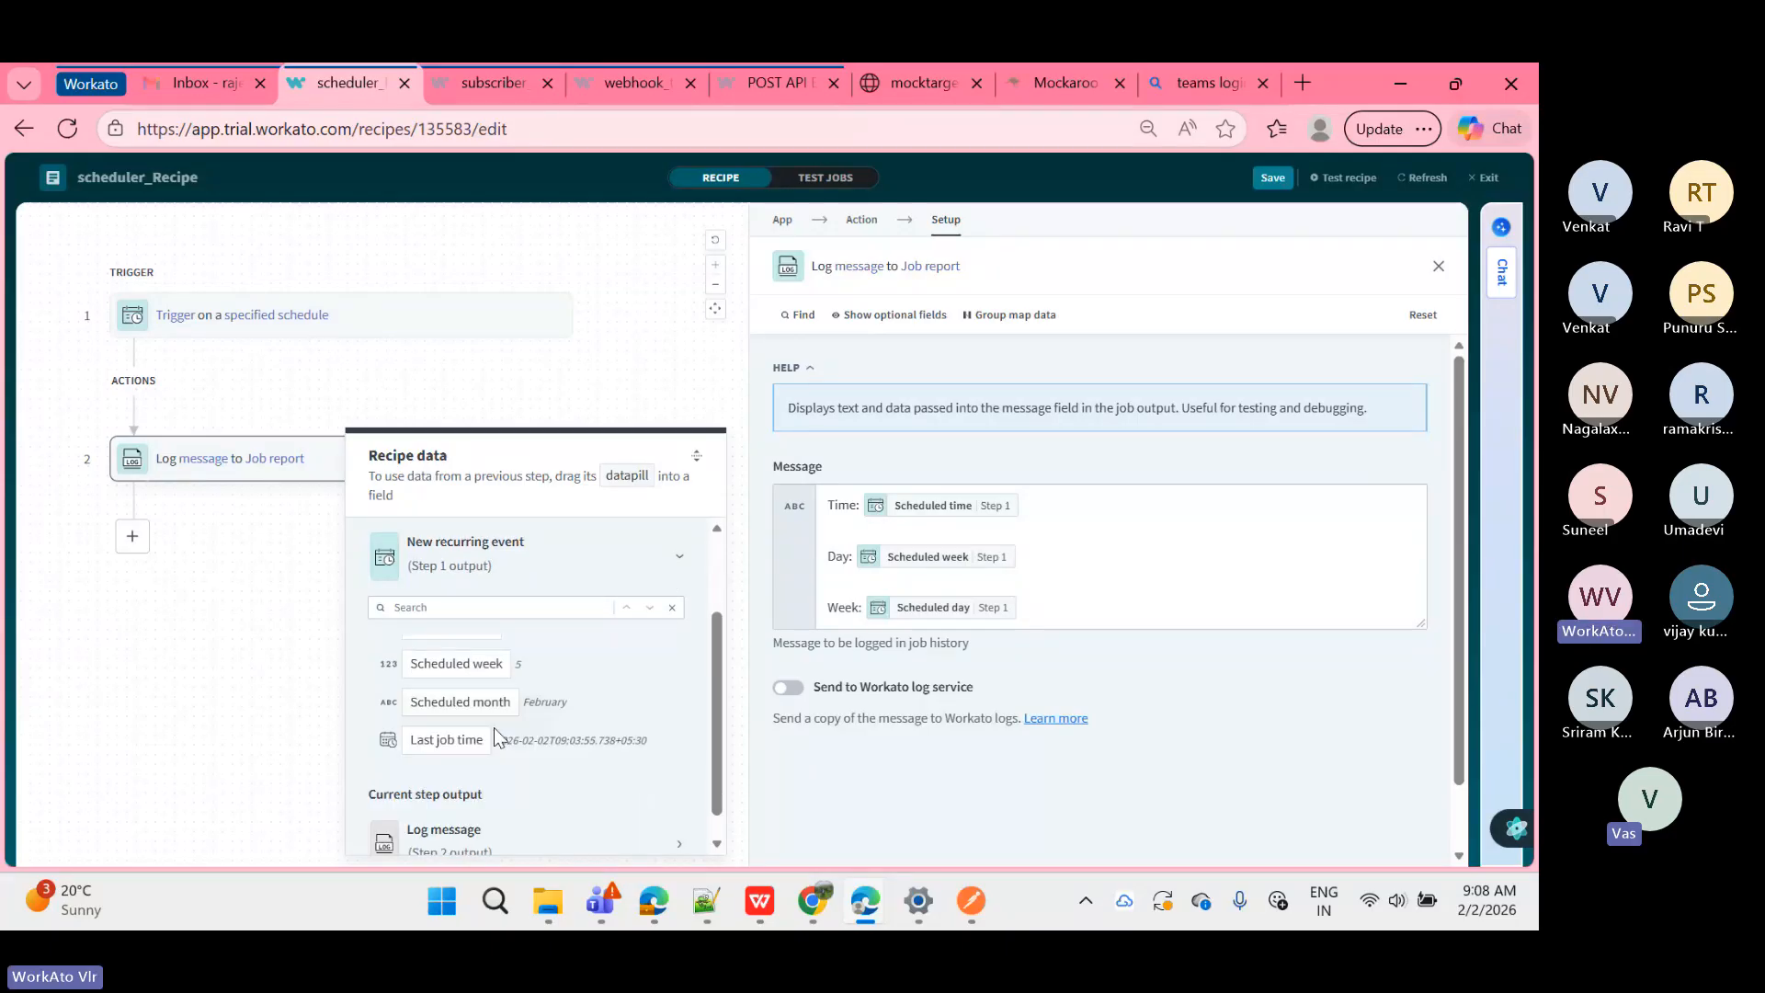
scroll(494, 726, up, 2)
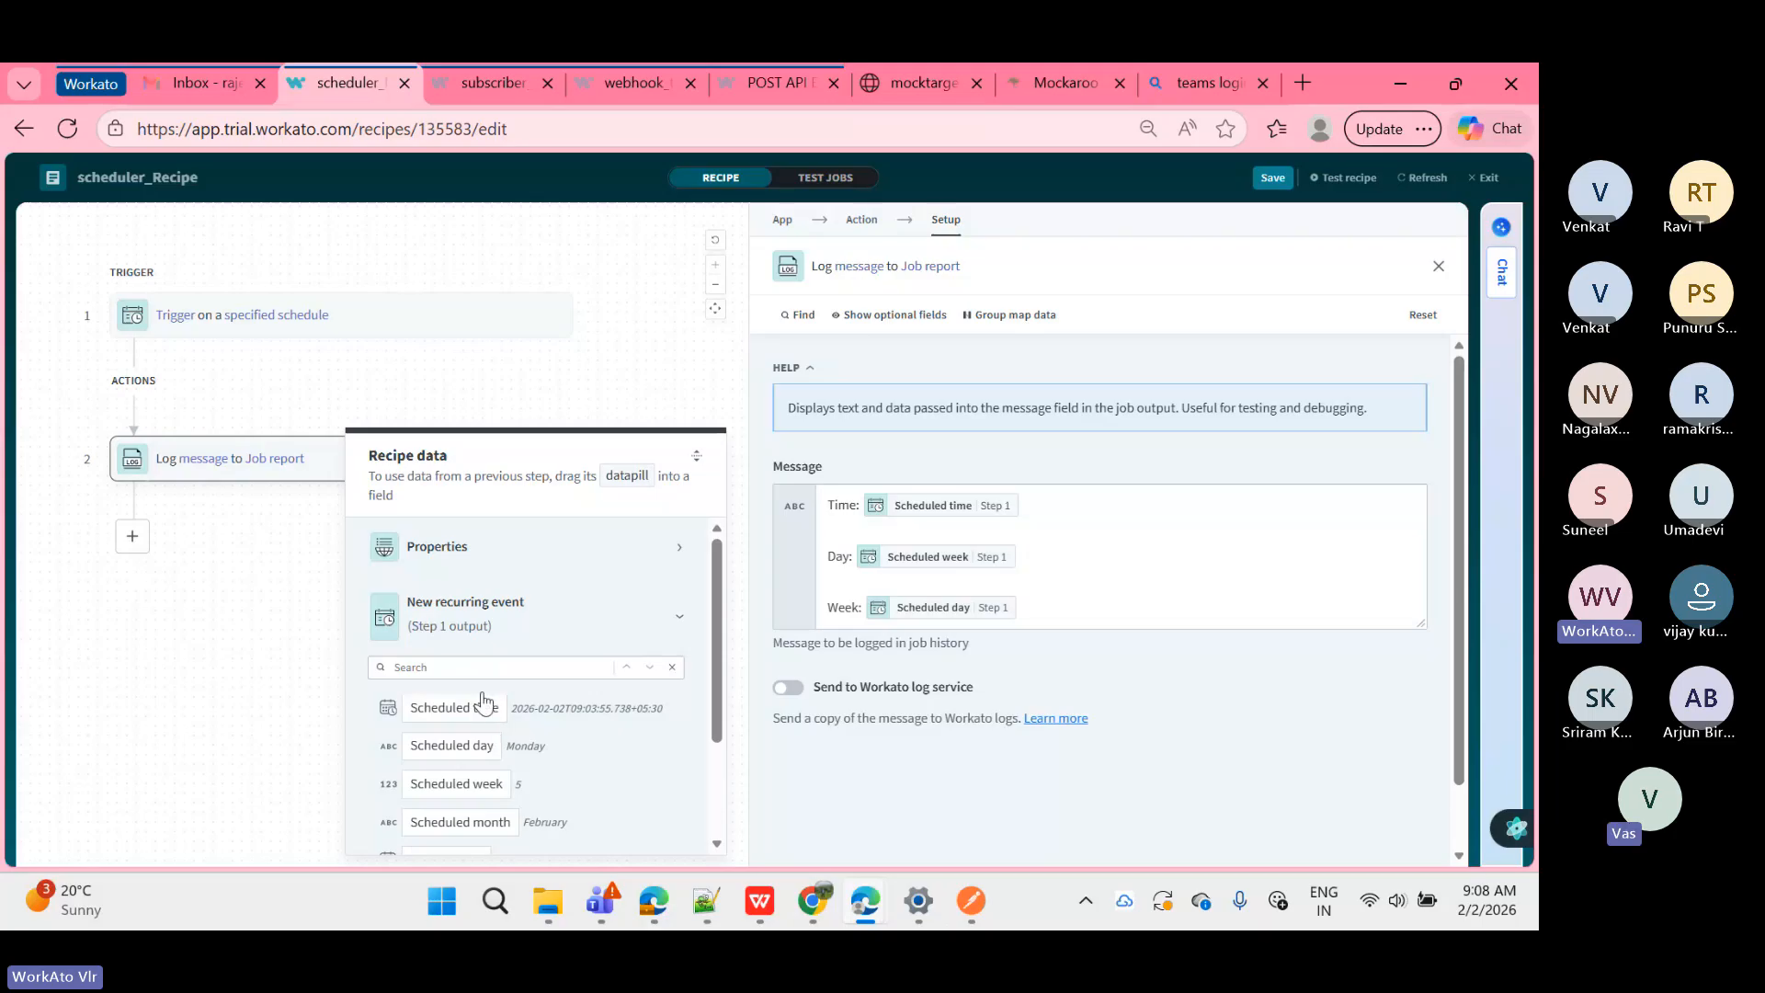
scroll(568, 635, down, 1)
scroll(551, 625, down, 1)
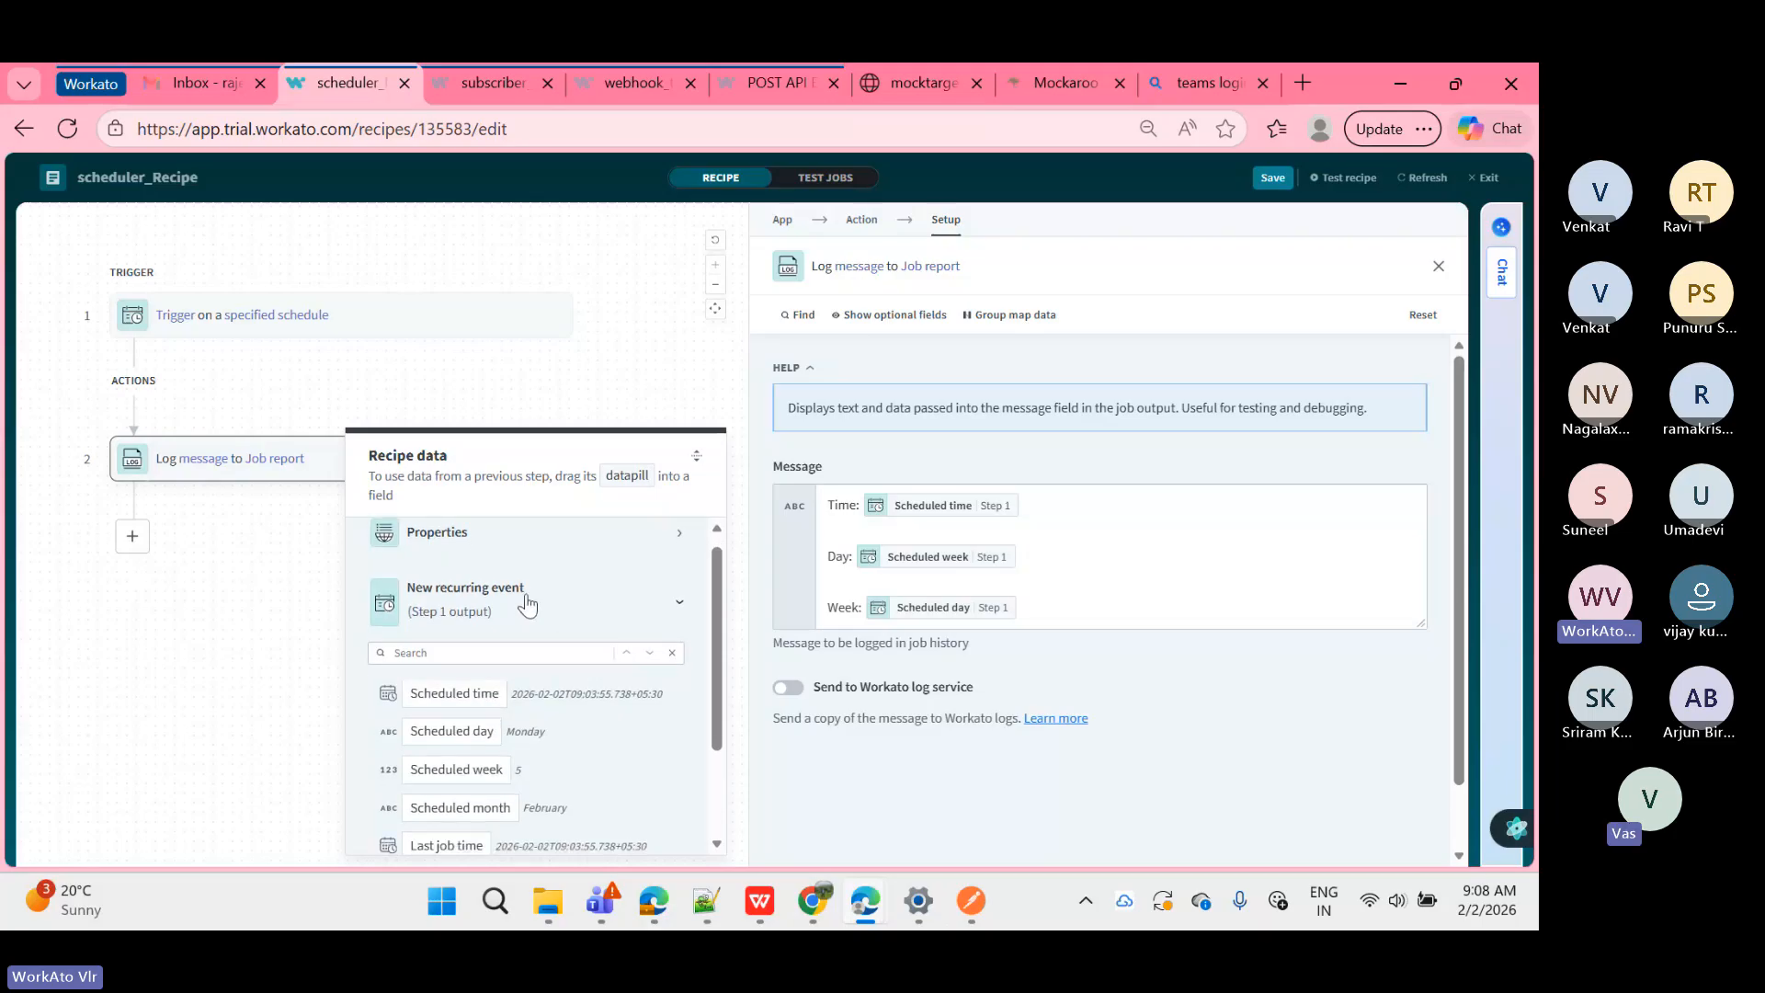
scroll(542, 616, down, 2)
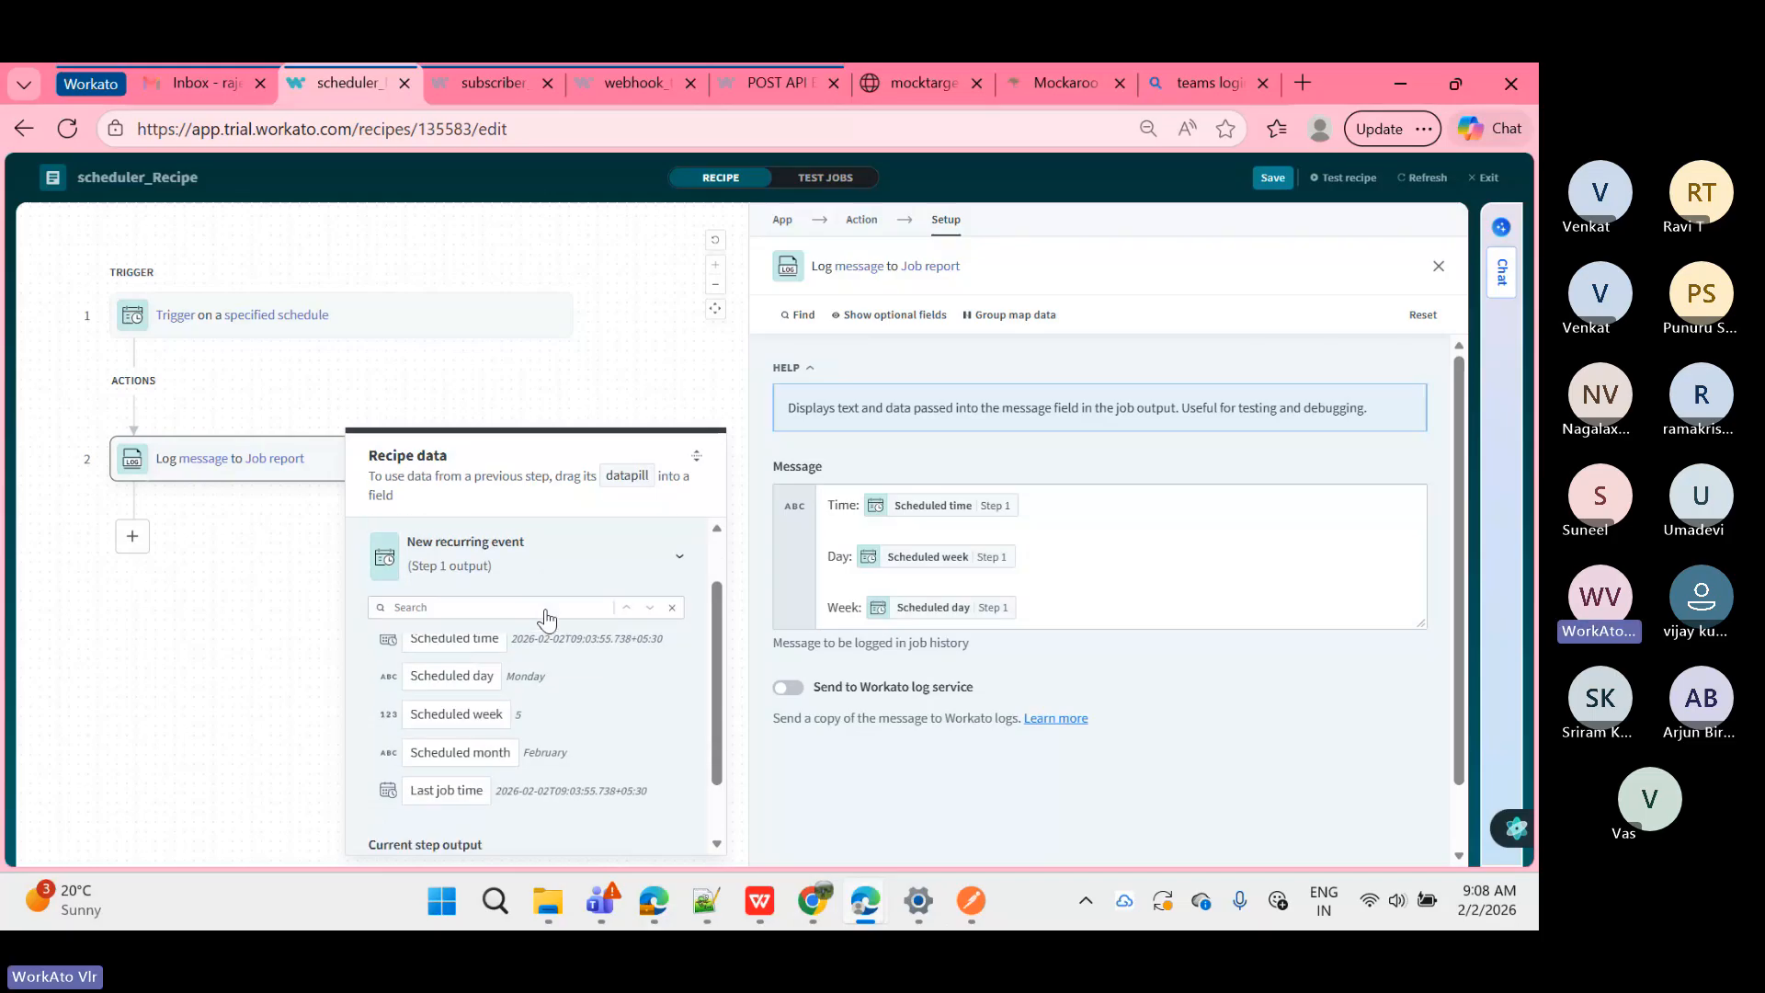
scroll(551, 618, up, 2)
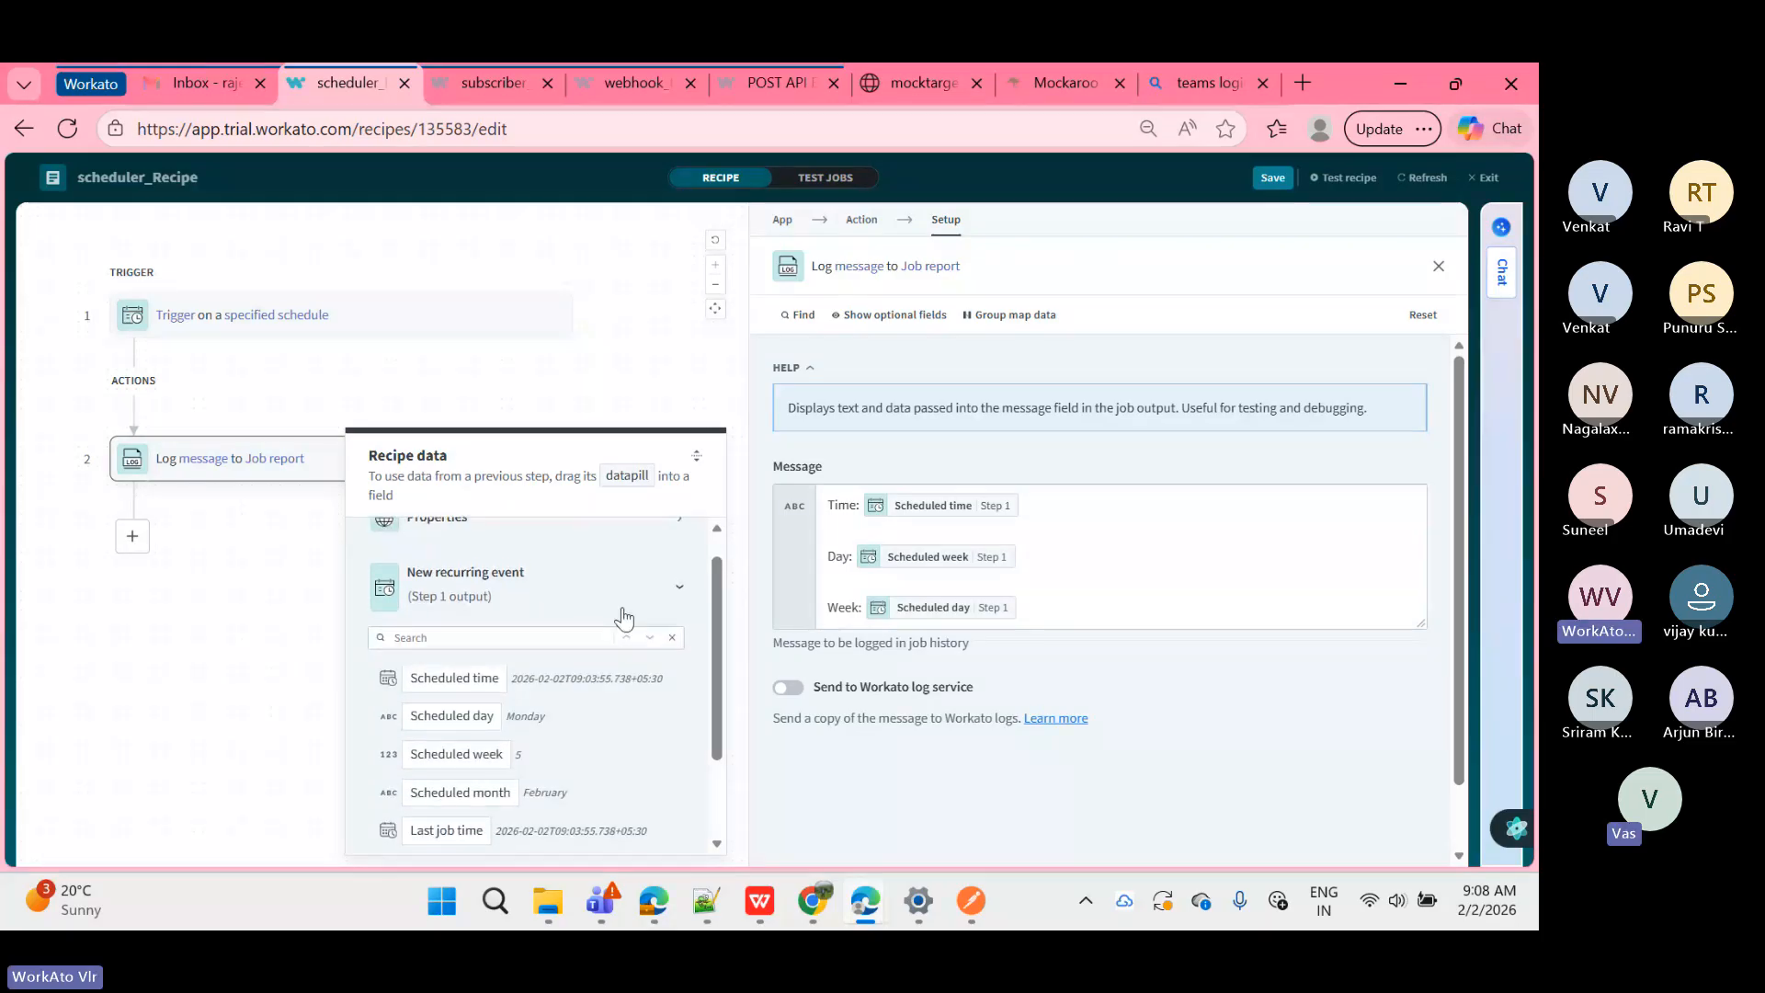
scroll(622, 614, down, 2)
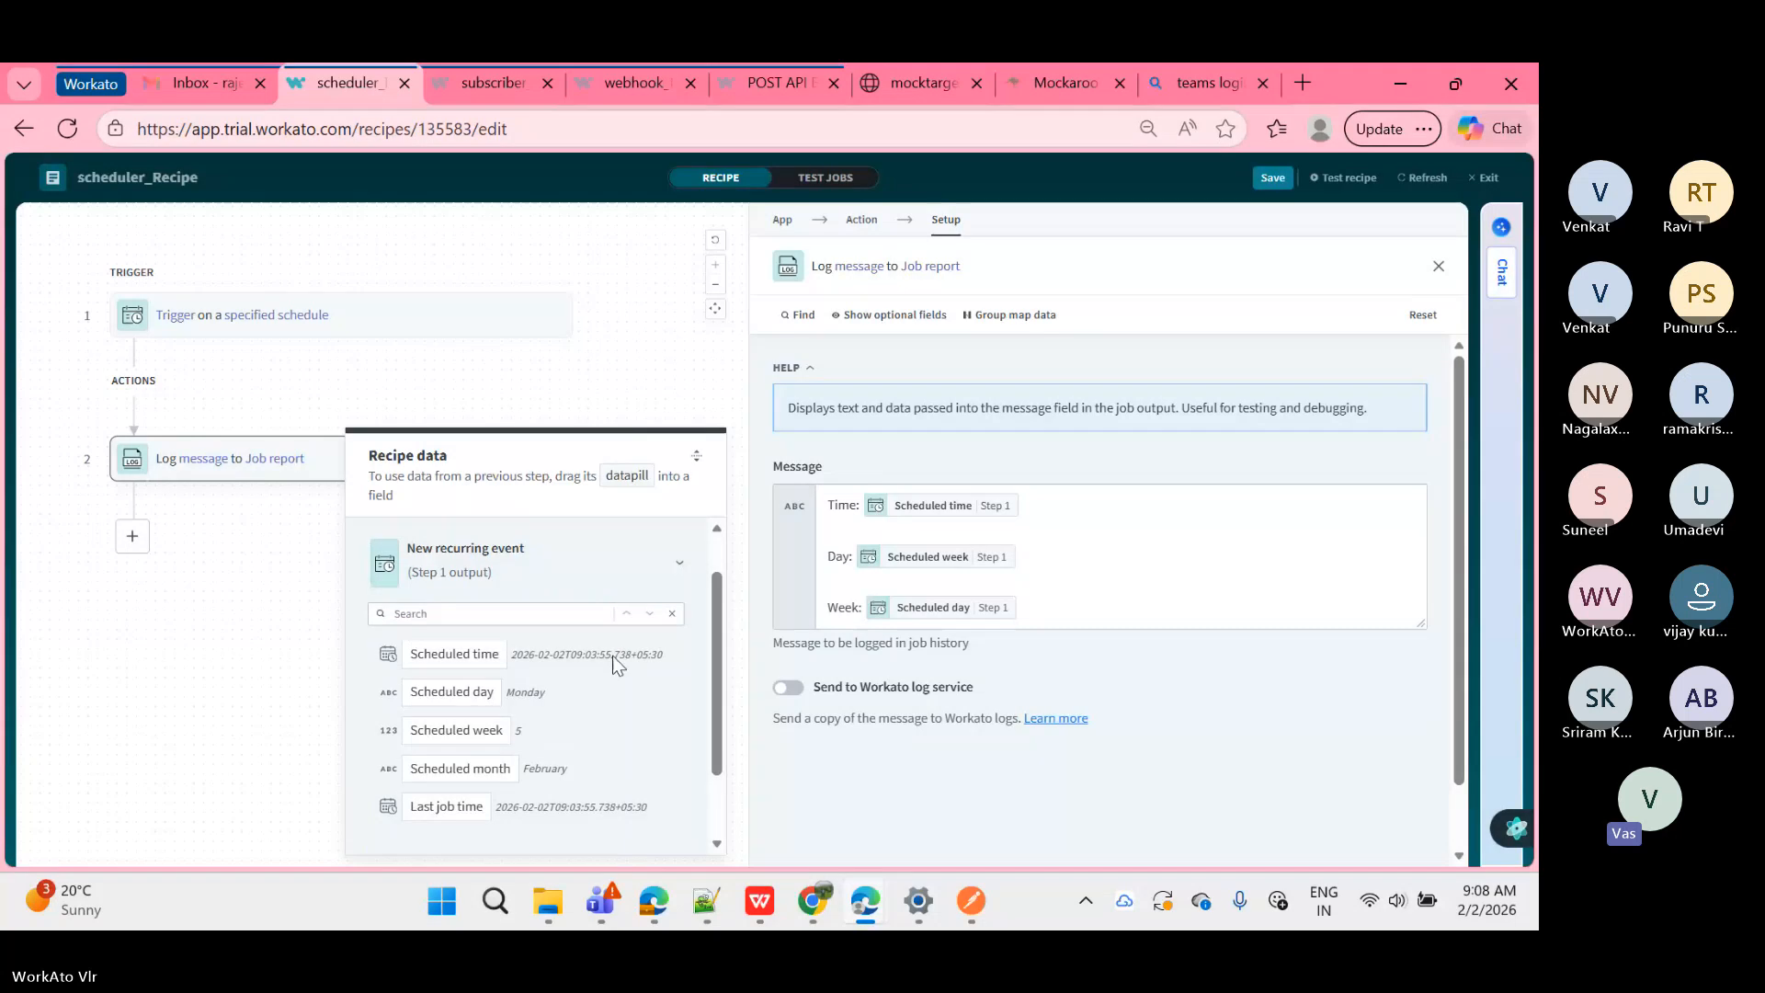
scroll(638, 721, up, 2)
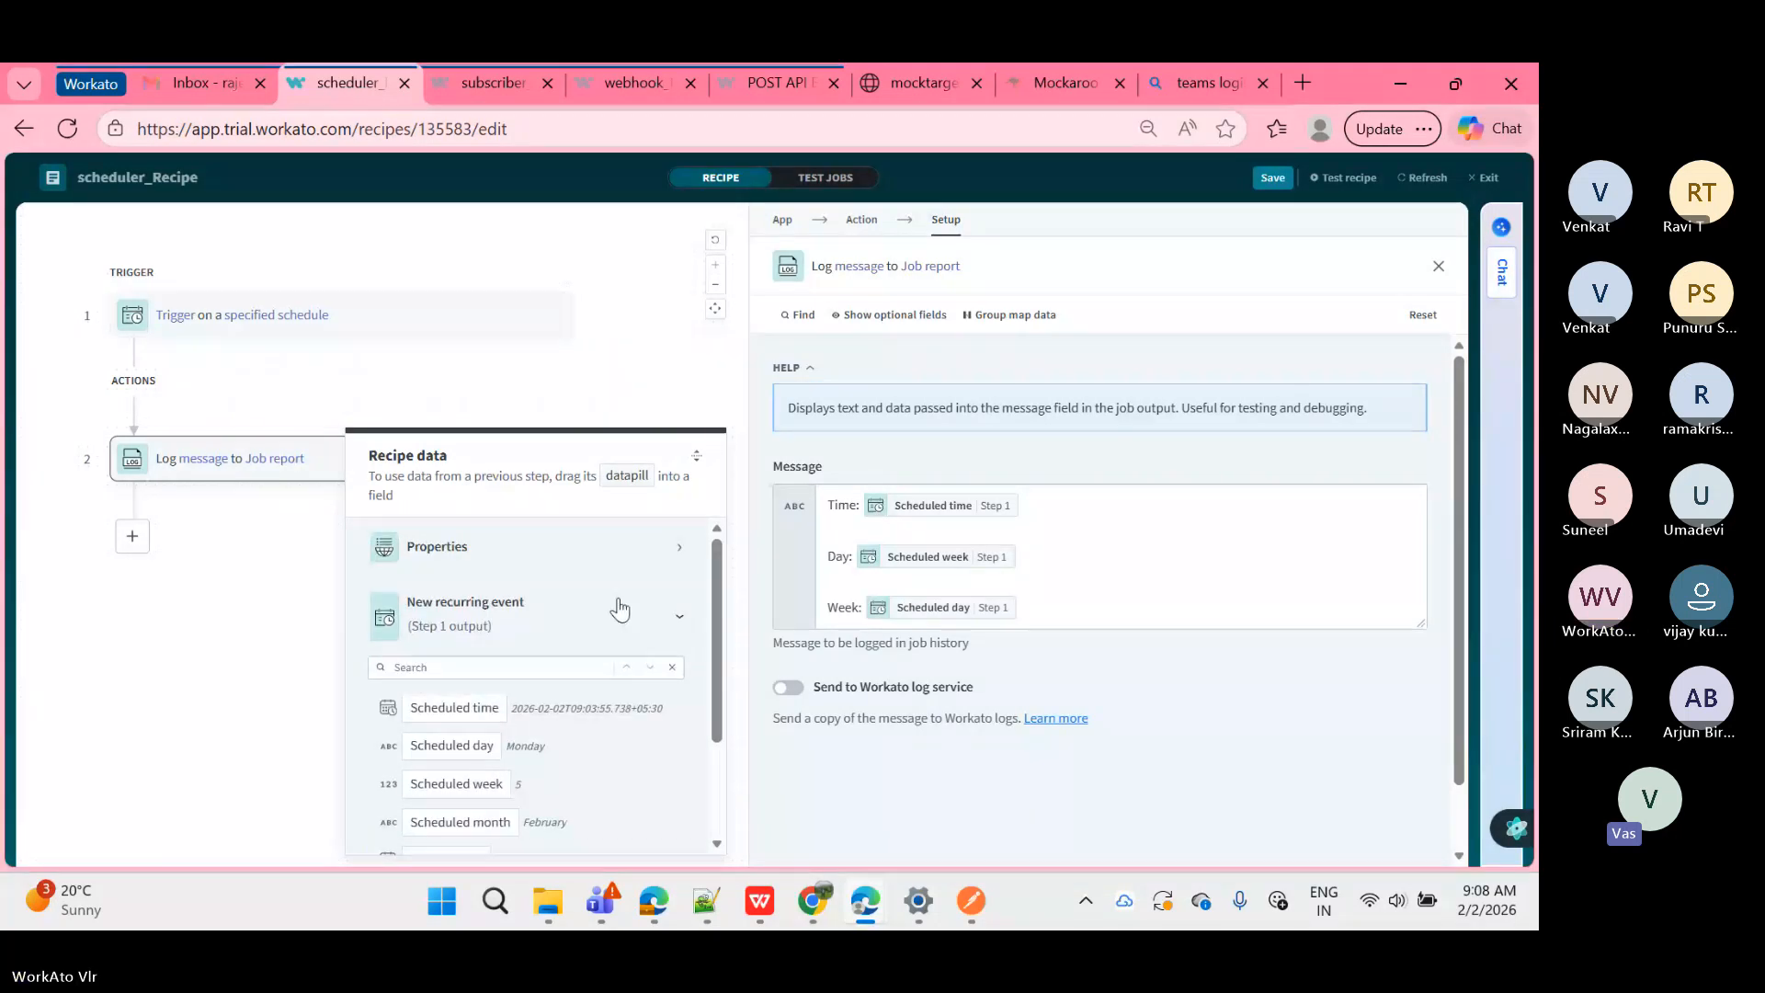
scroll(602, 580, down, 2)
scroll(593, 563, up, 2)
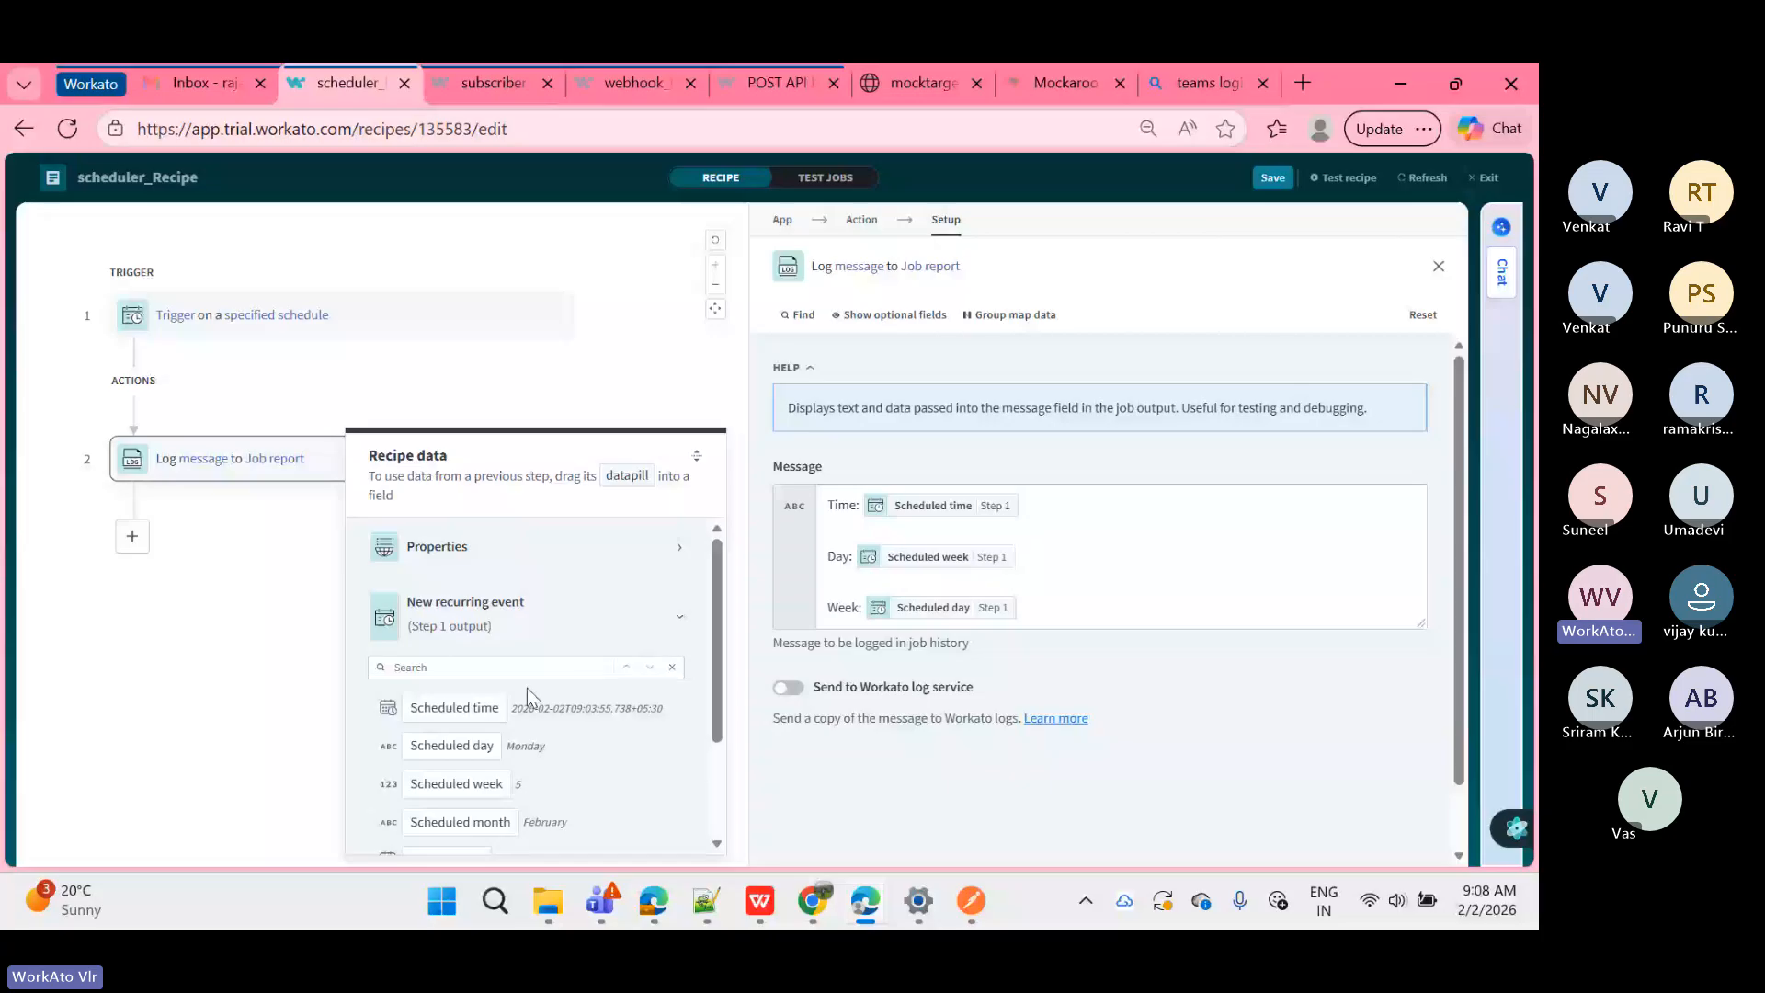
scroll(542, 697, down, 2)
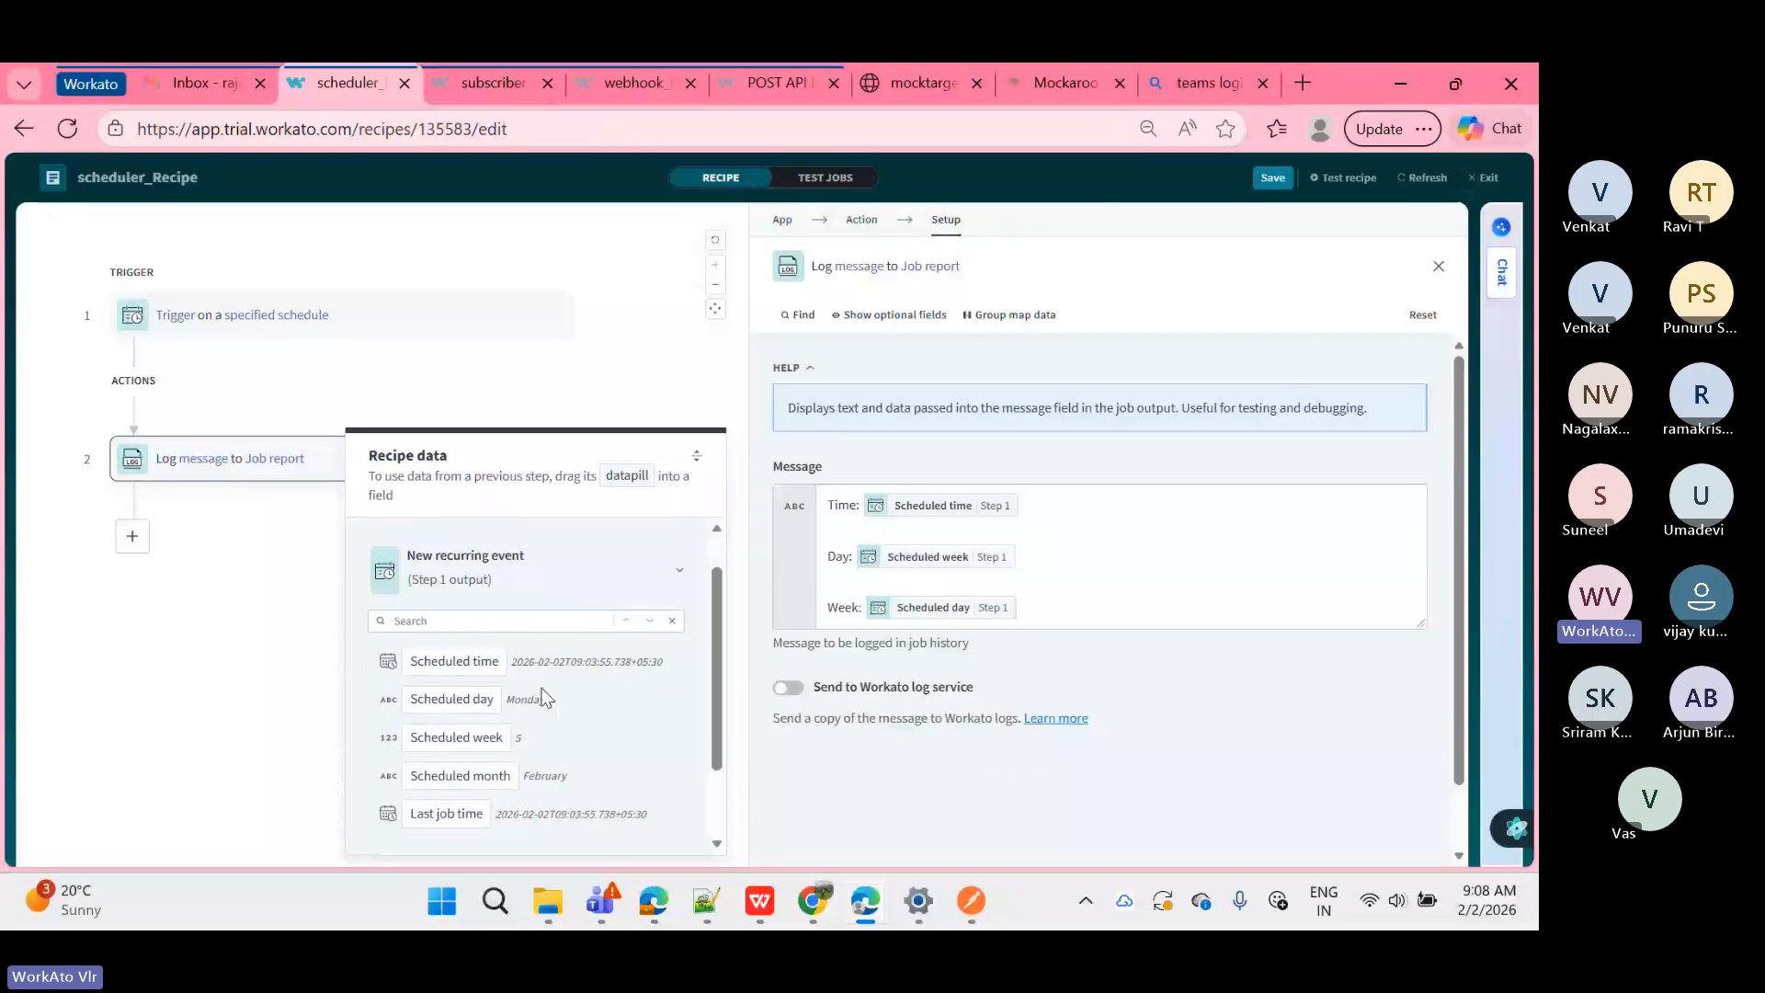
scroll(544, 697, down, 1)
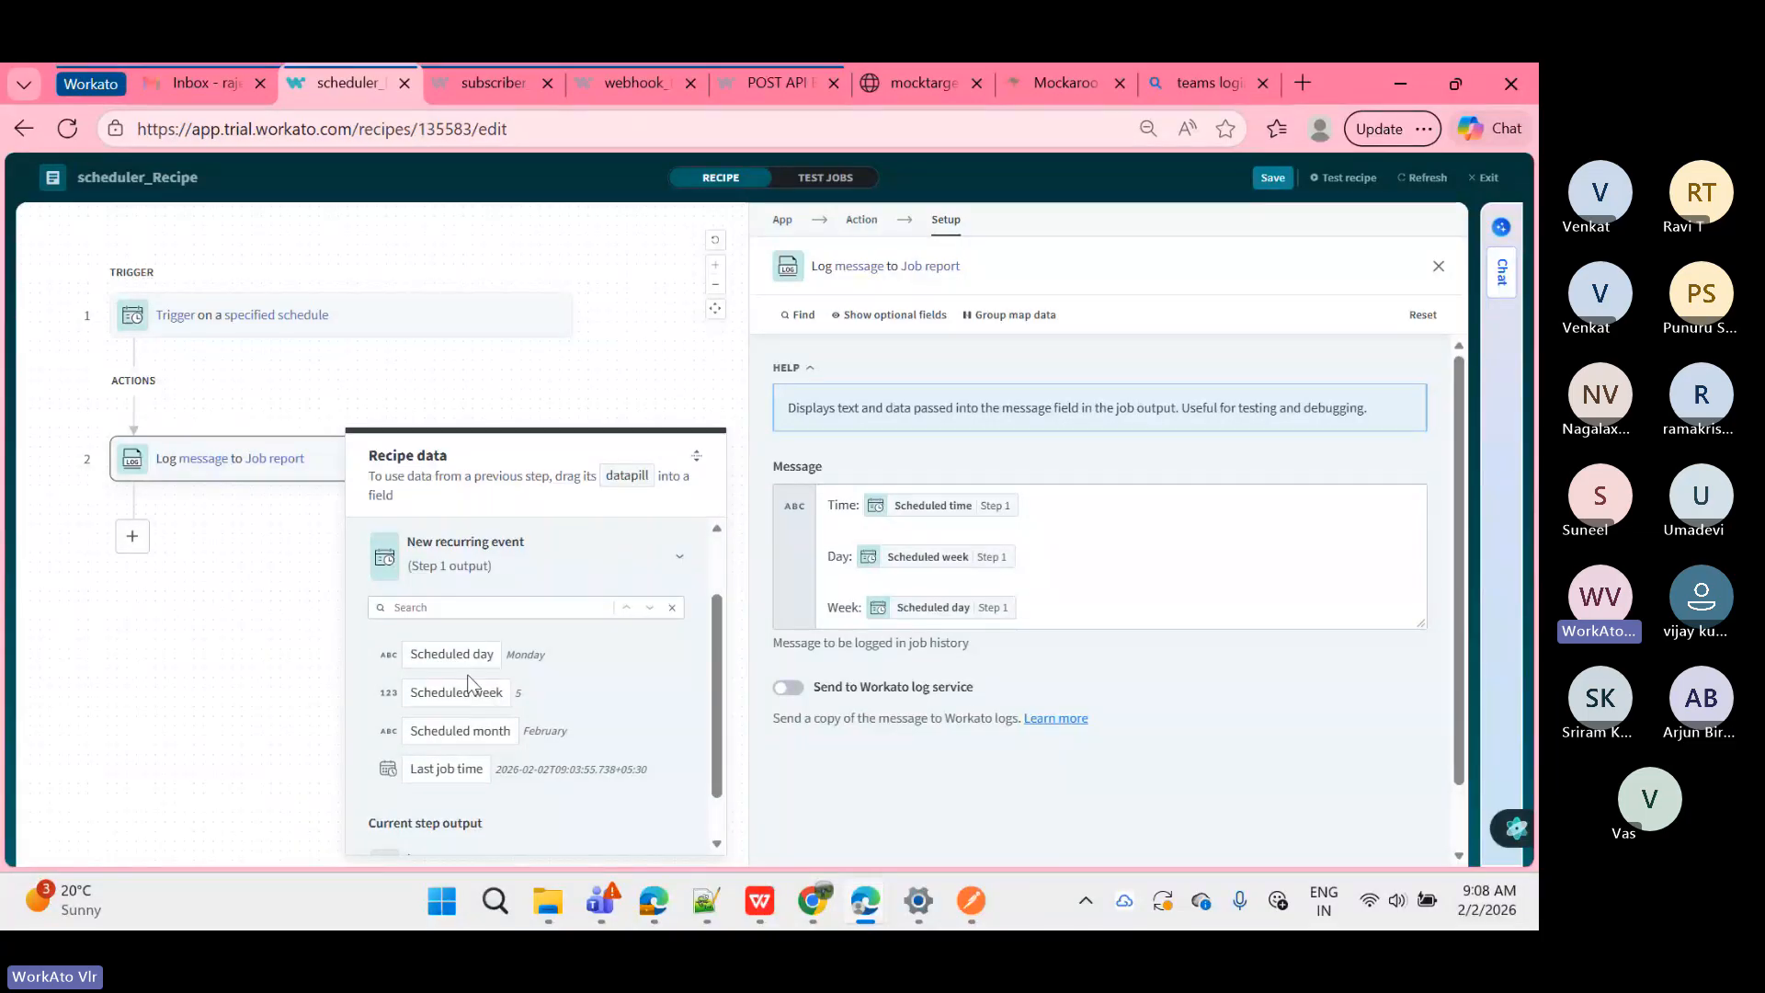
scroll(460, 750, up, 1)
Step: Expand the data panel to full size and back, then save again
click(662, 451)
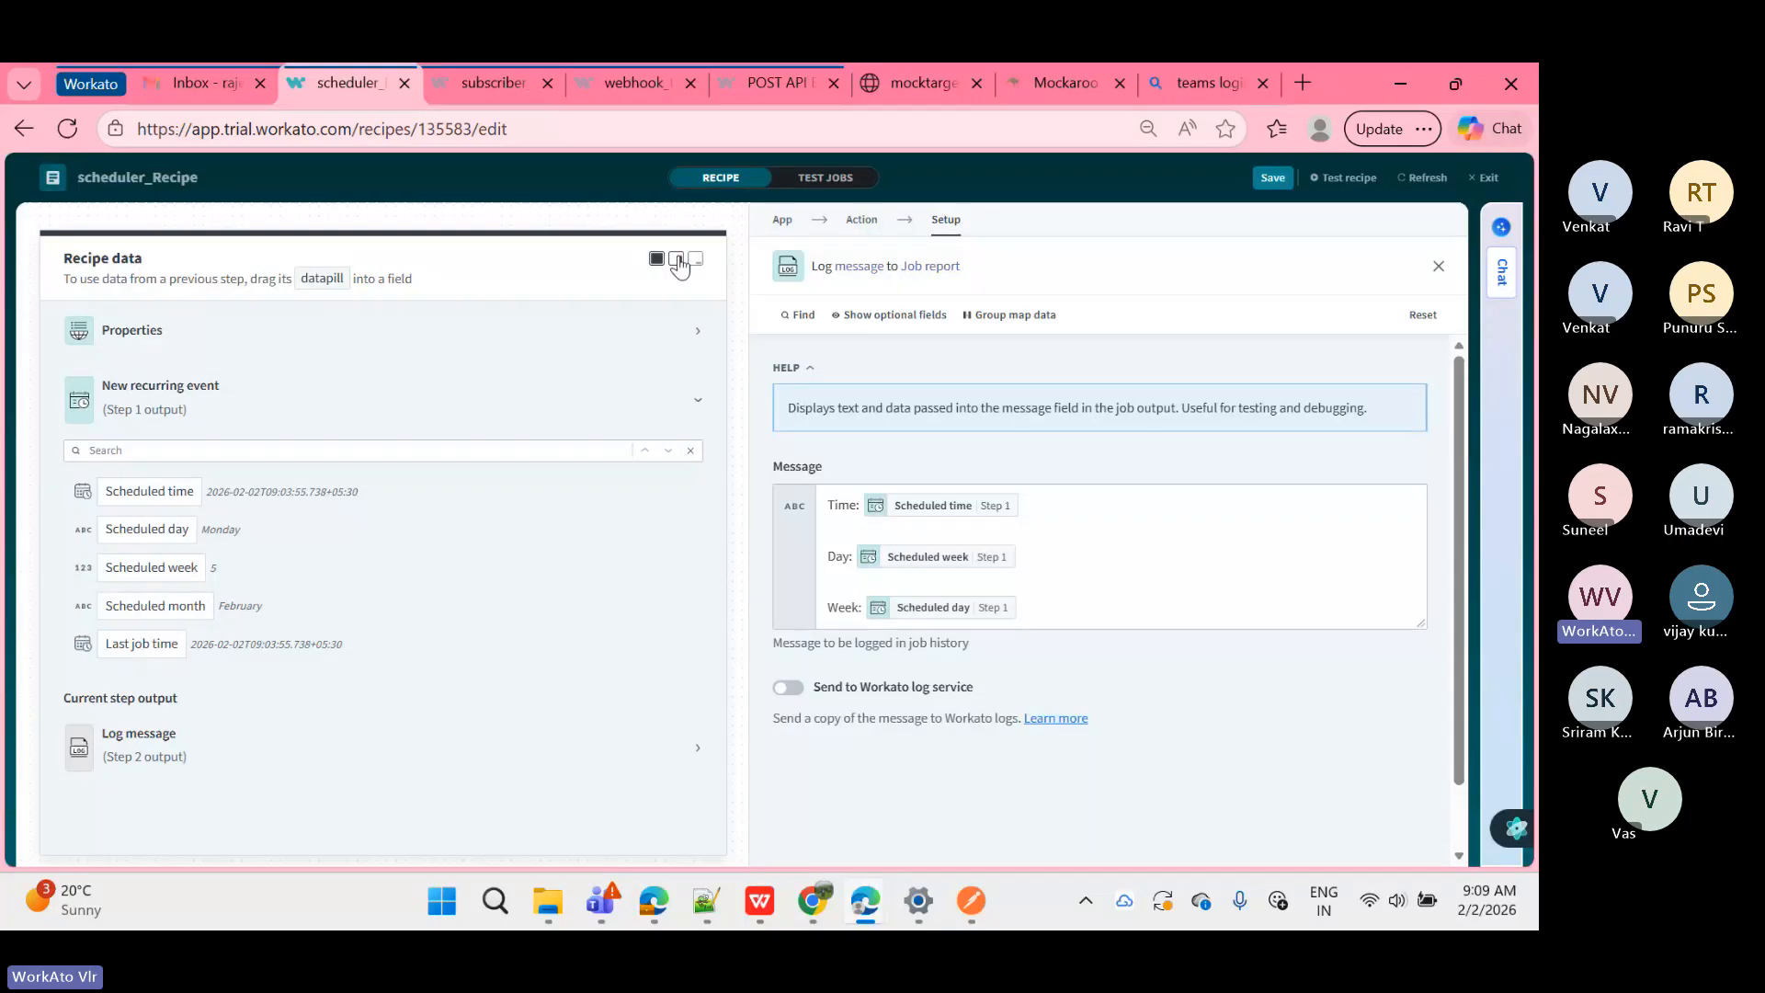
click(677, 261)
click(1279, 179)
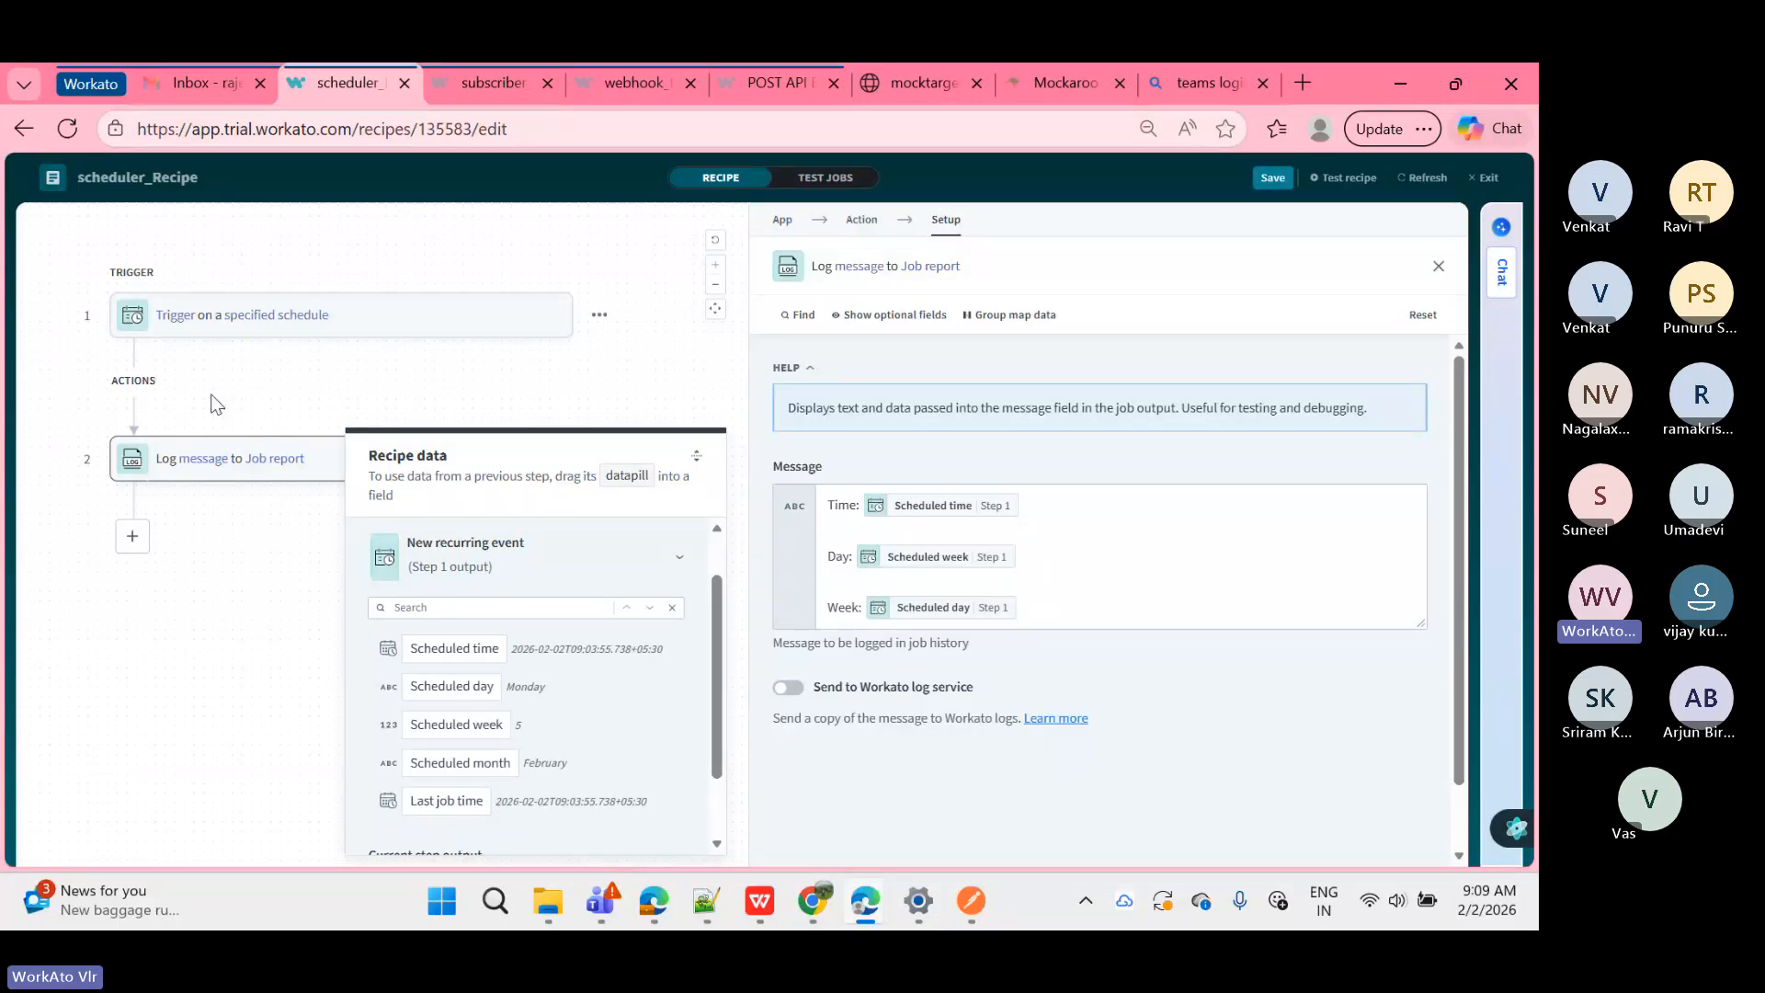
Step: Save the recipe, then add a new Log message step after step 2
double_click(1287, 187)
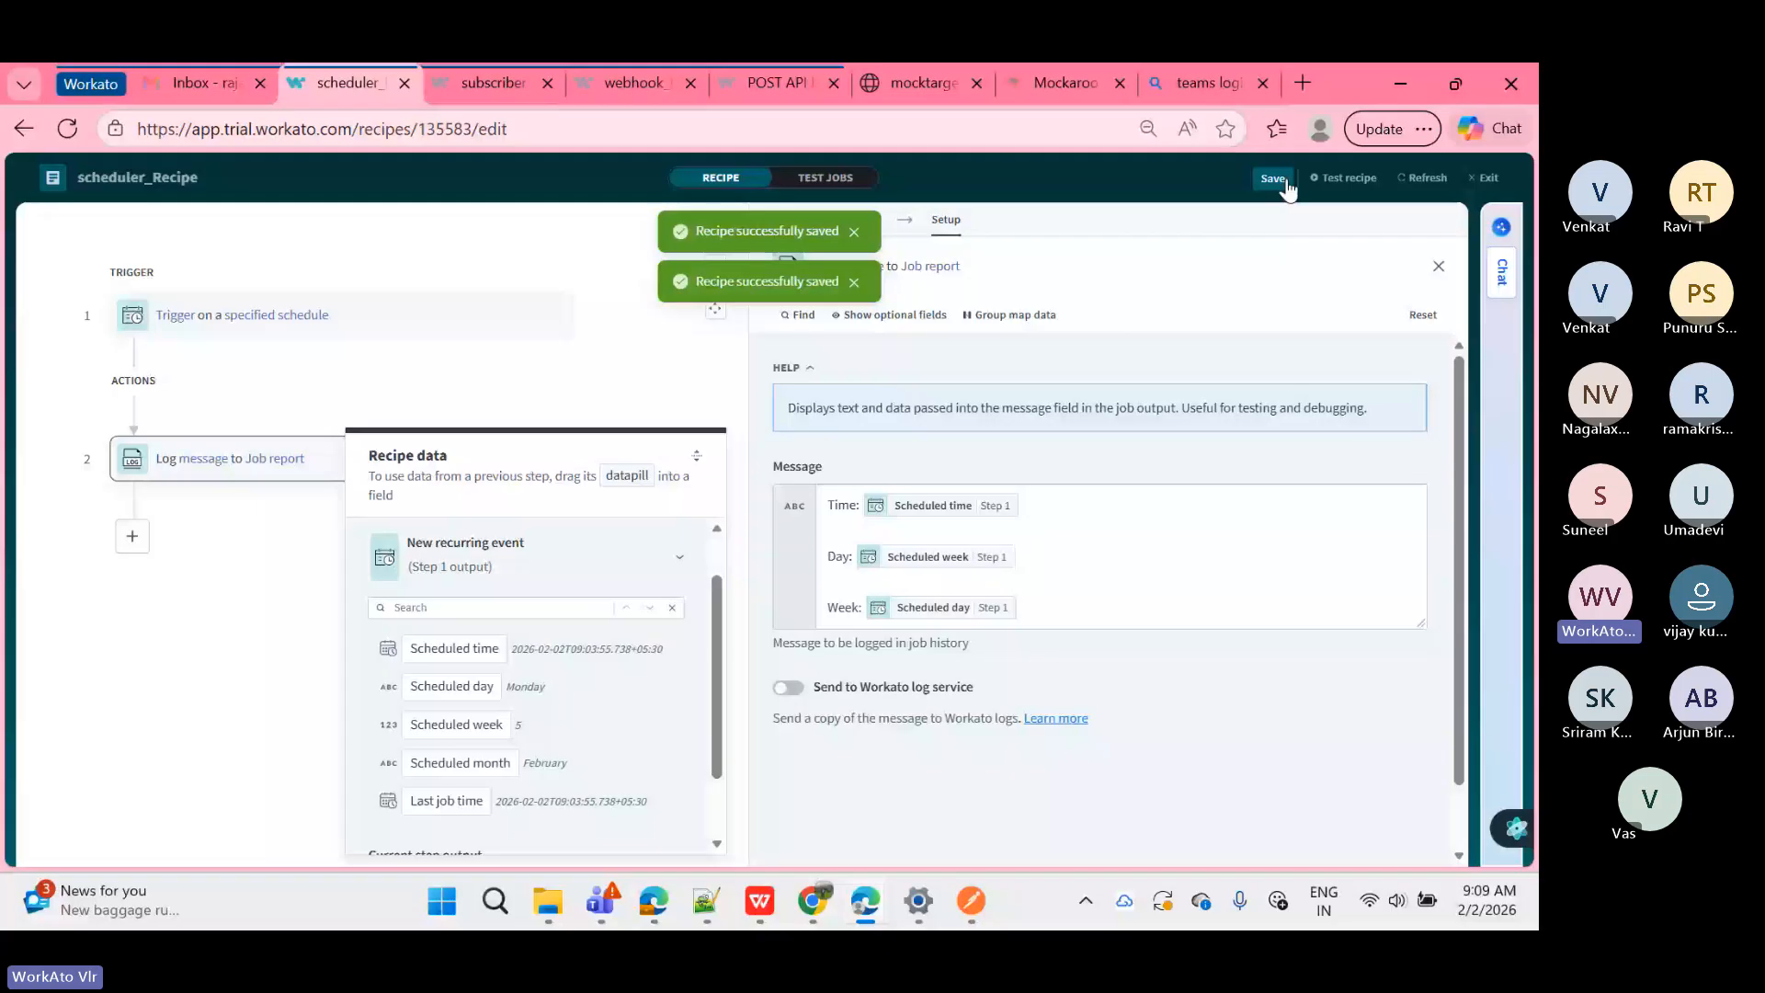
click(1288, 187)
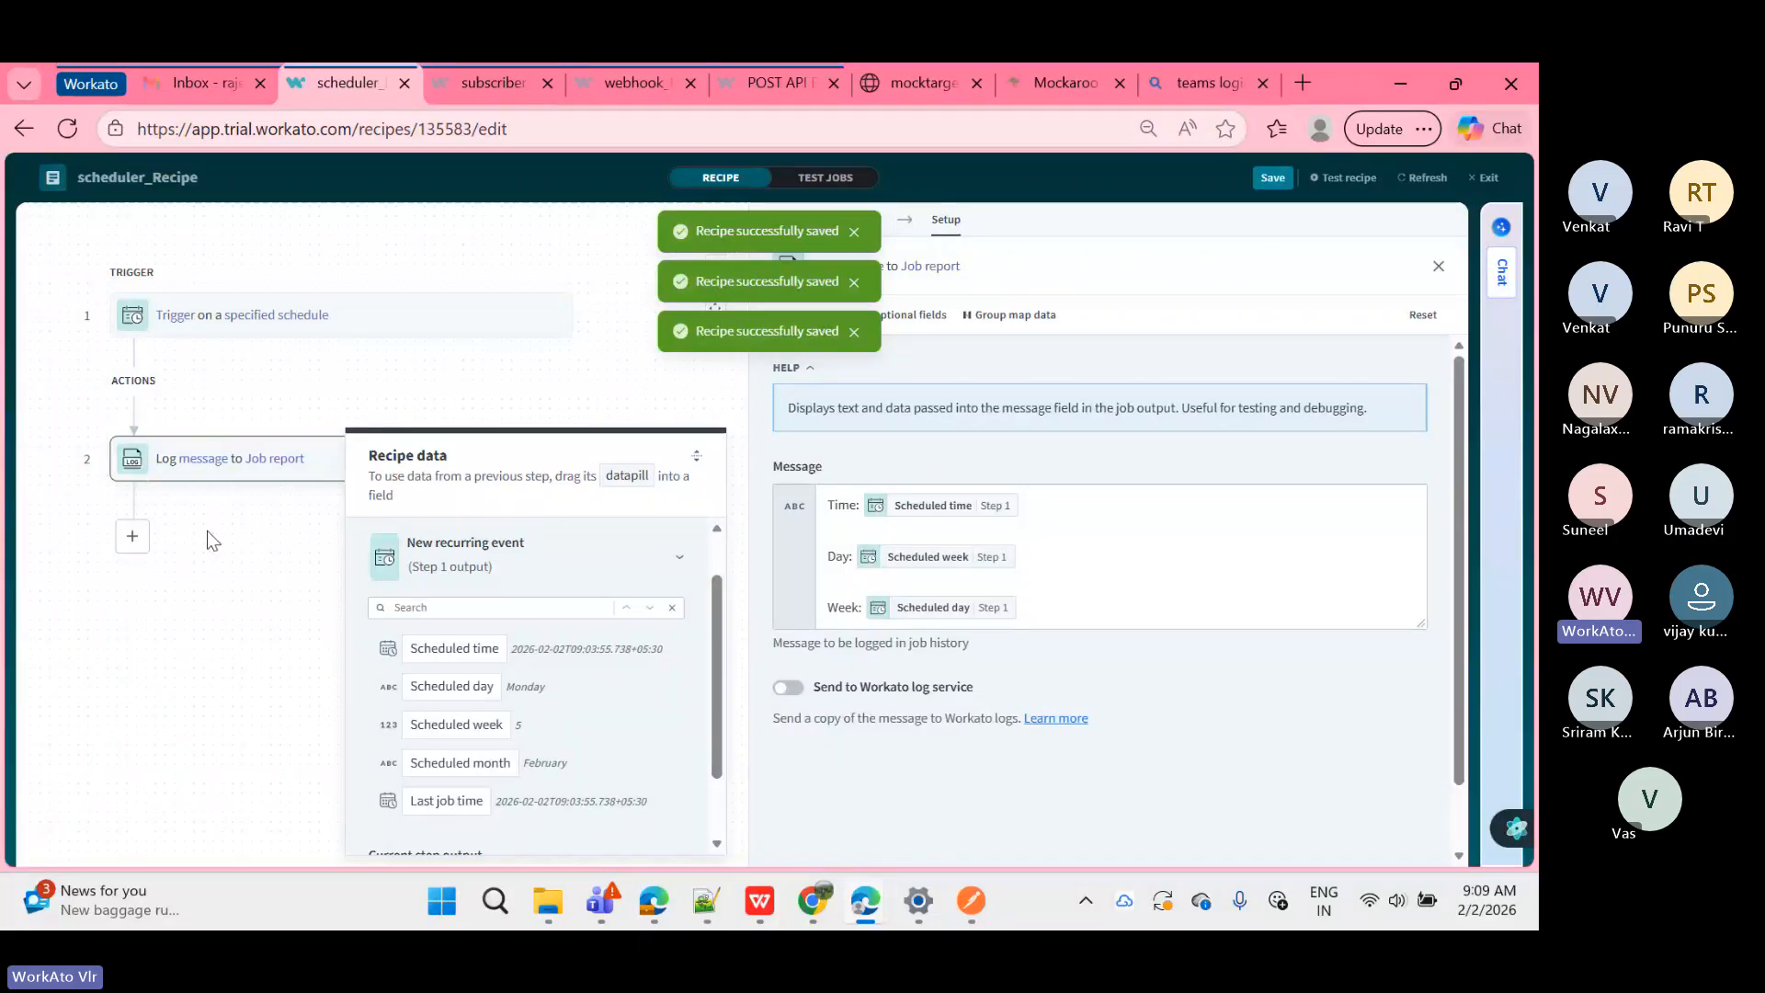
click(133, 539)
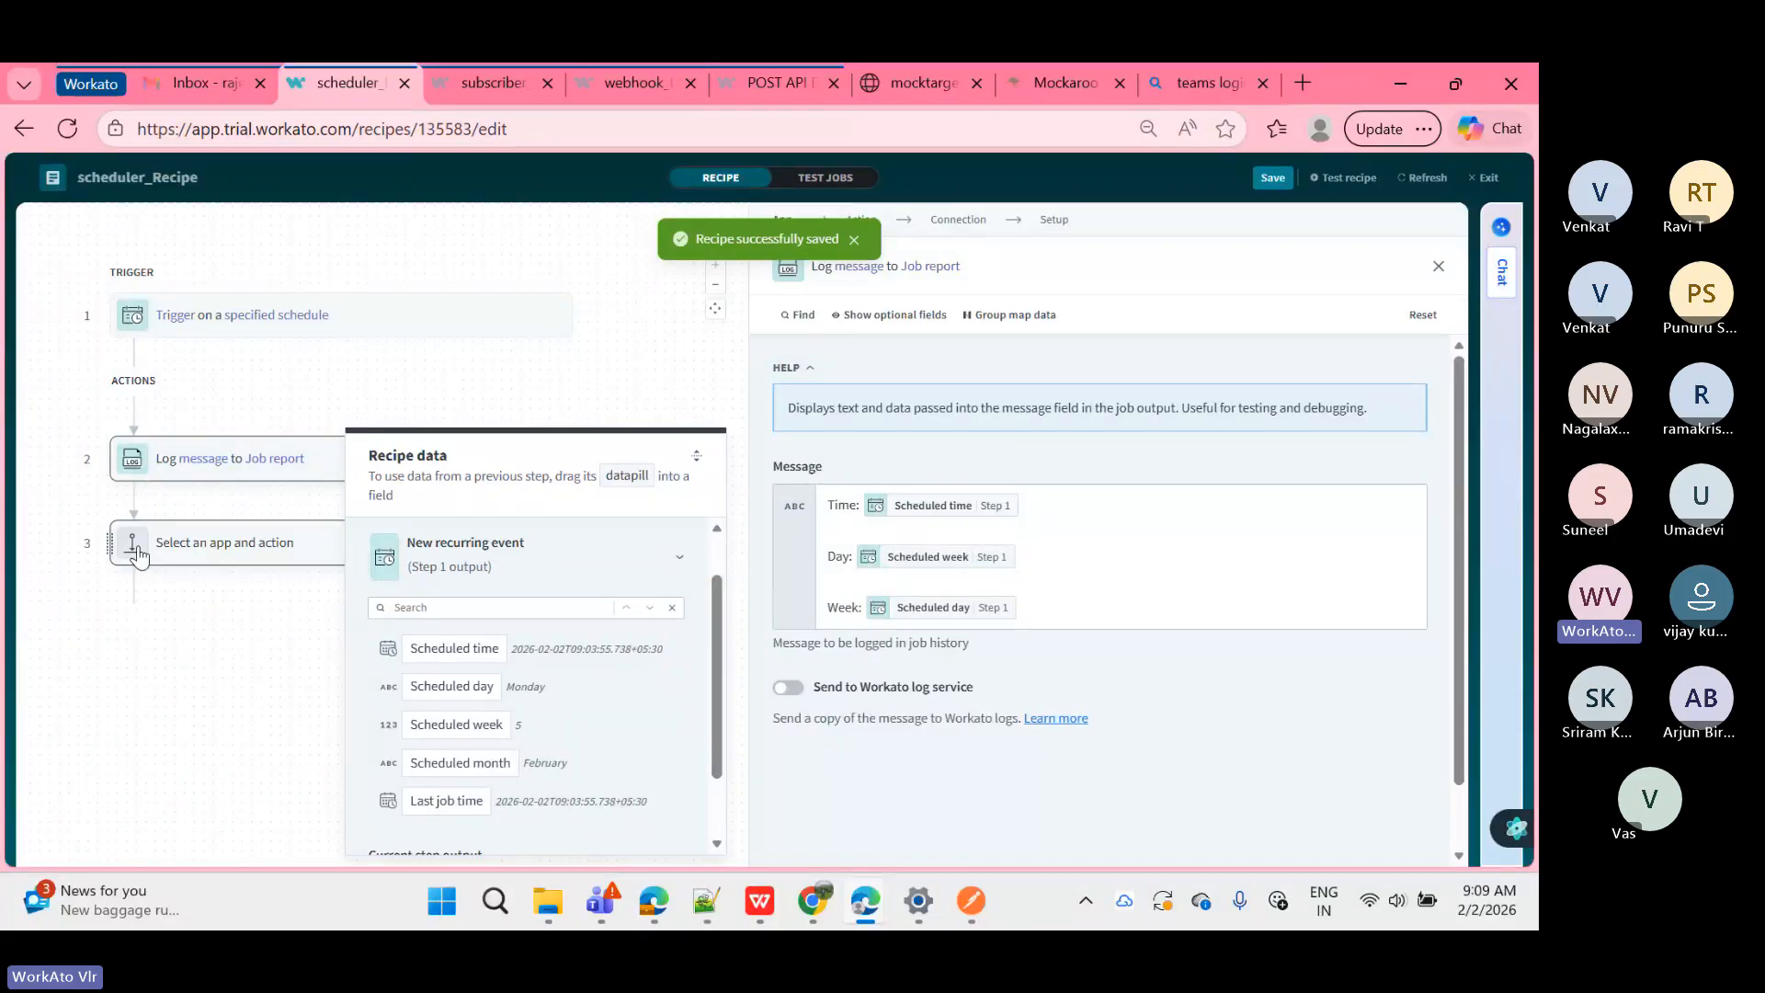
click(923, 749)
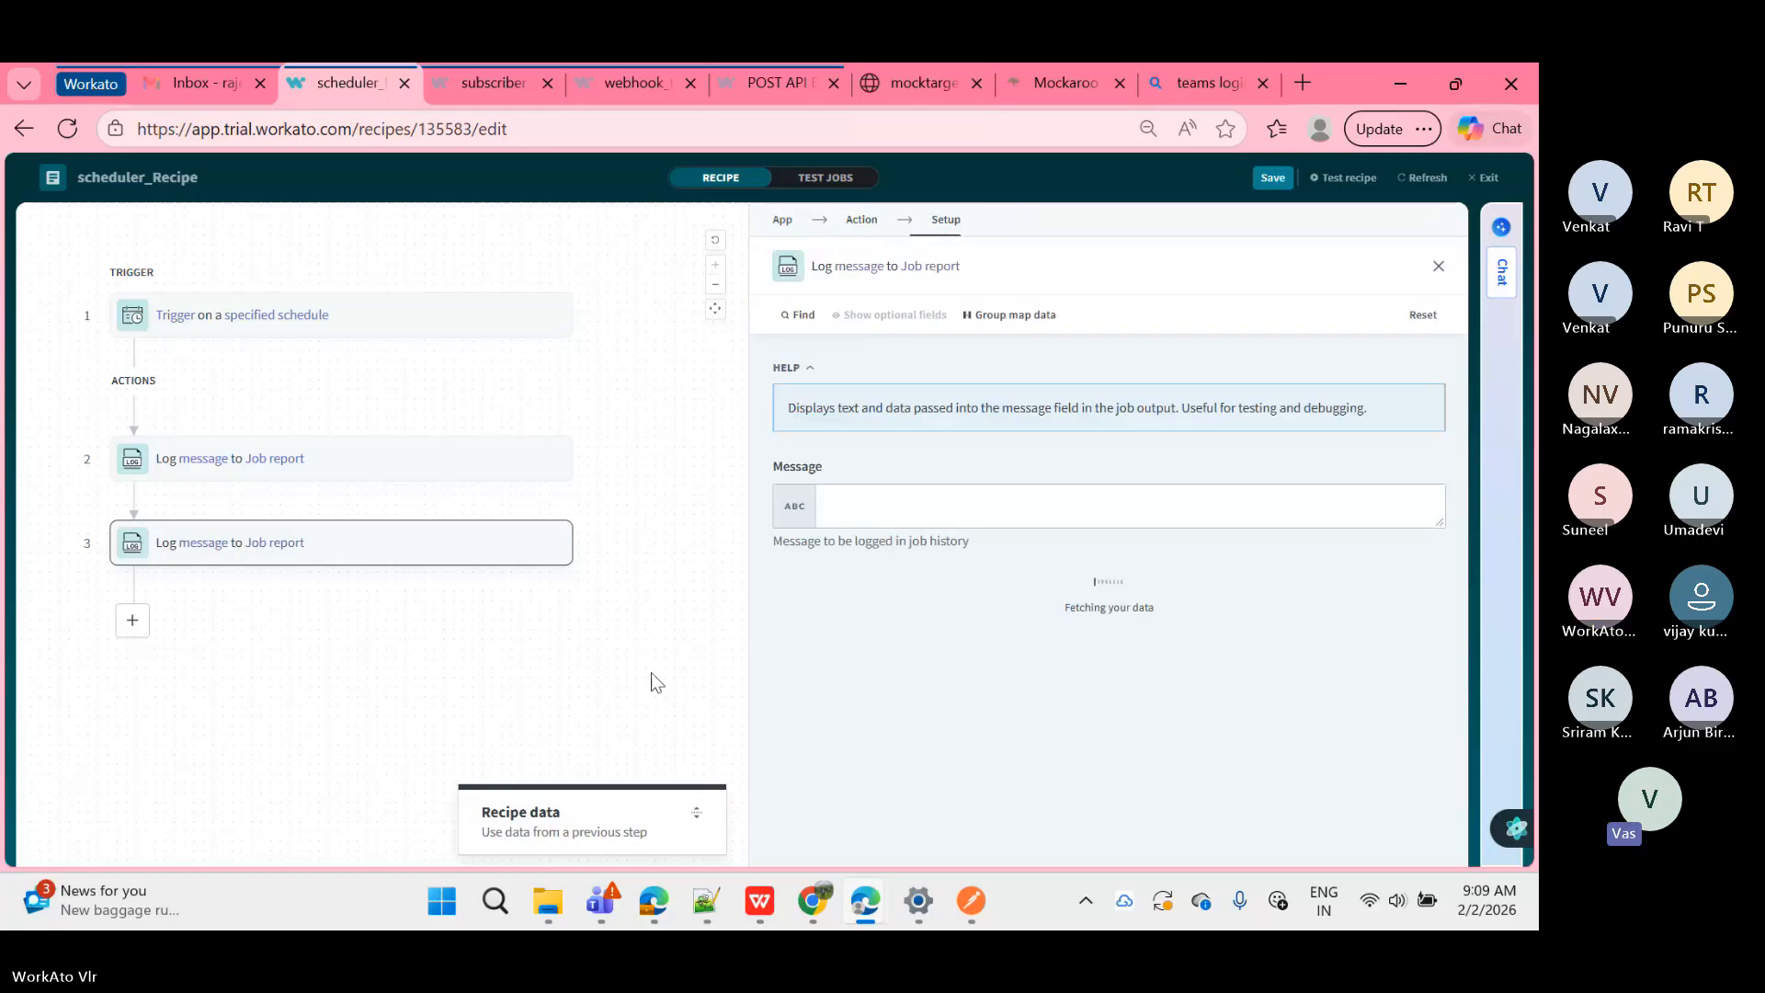
Step: Insert the Scheduled month datapill into its Message, close the pane and save
click(956, 497)
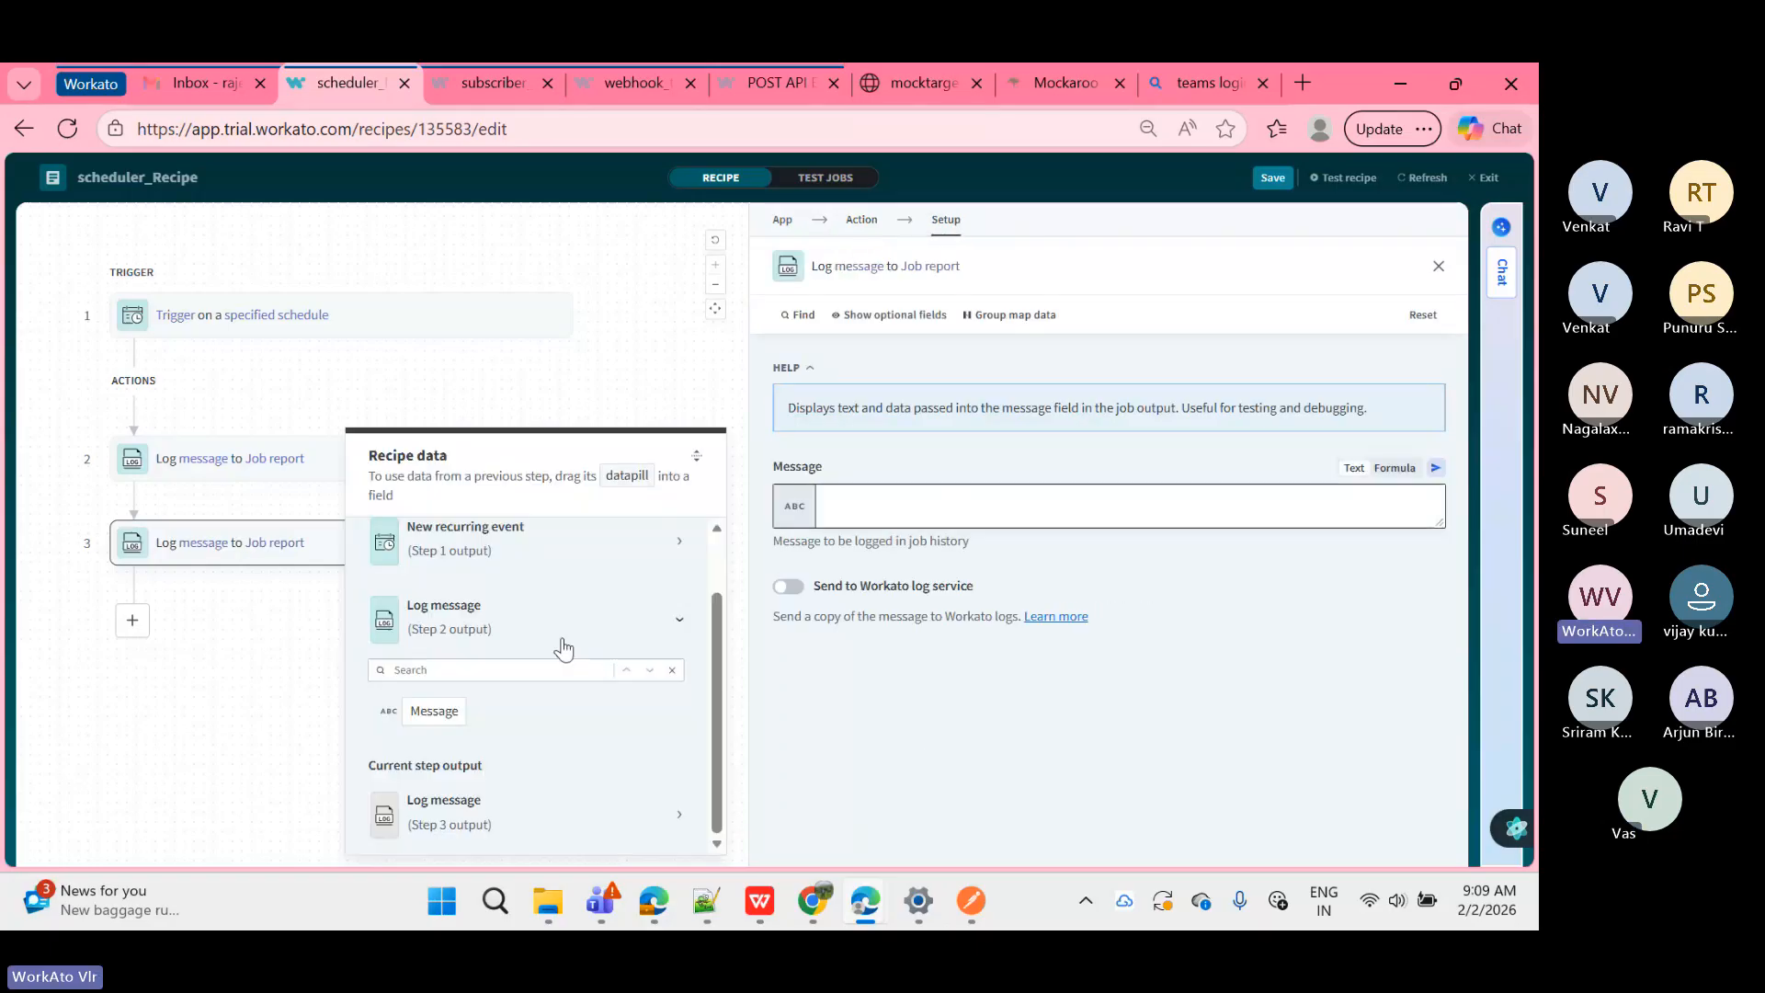
click(512, 556)
click(457, 765)
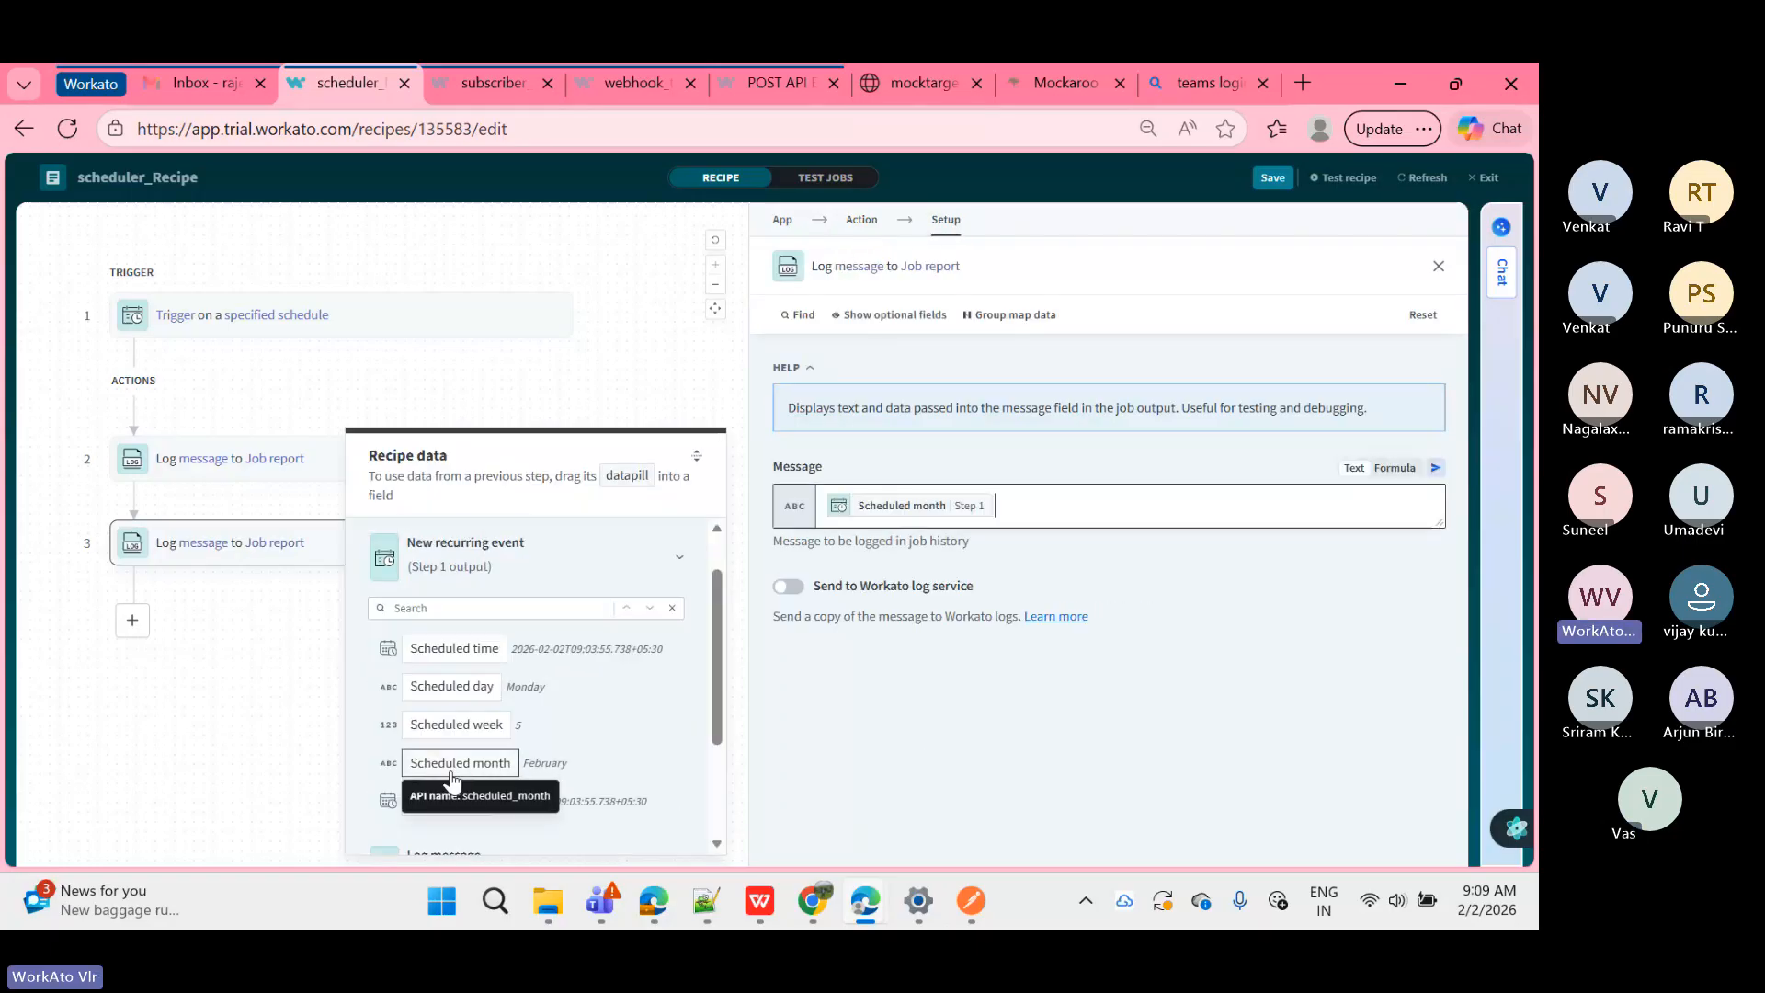
click(57, 707)
click(57, 707)
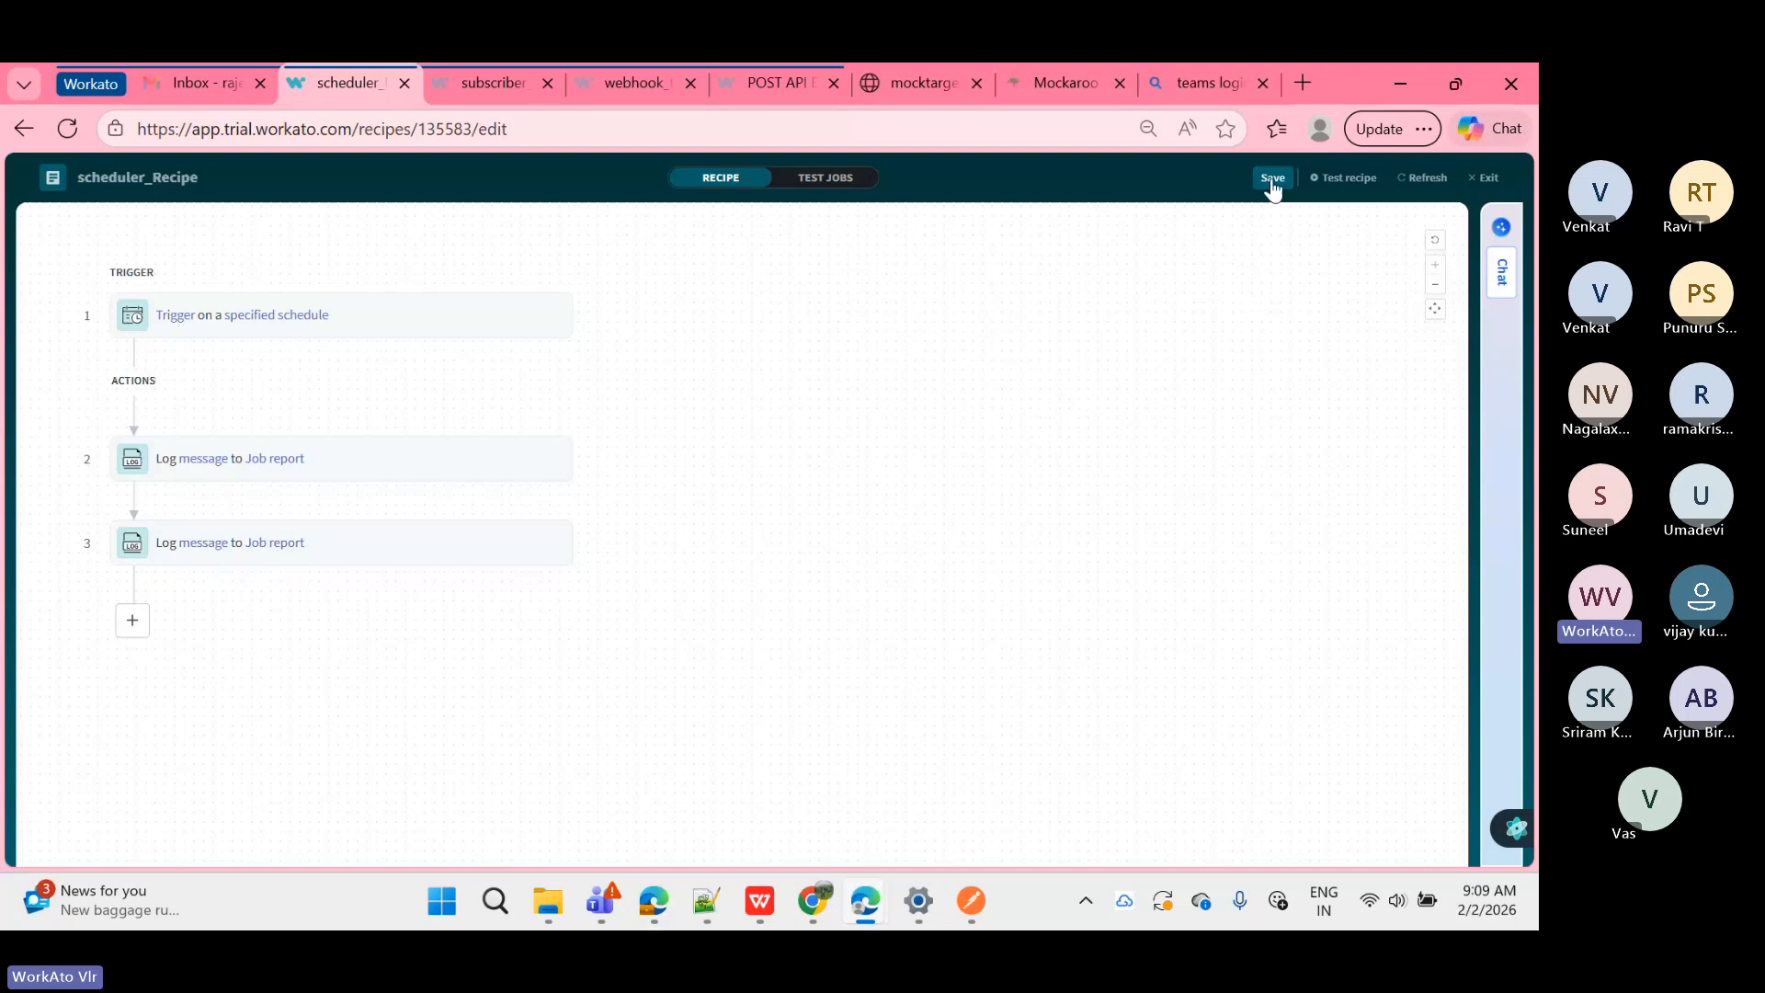
click(1272, 178)
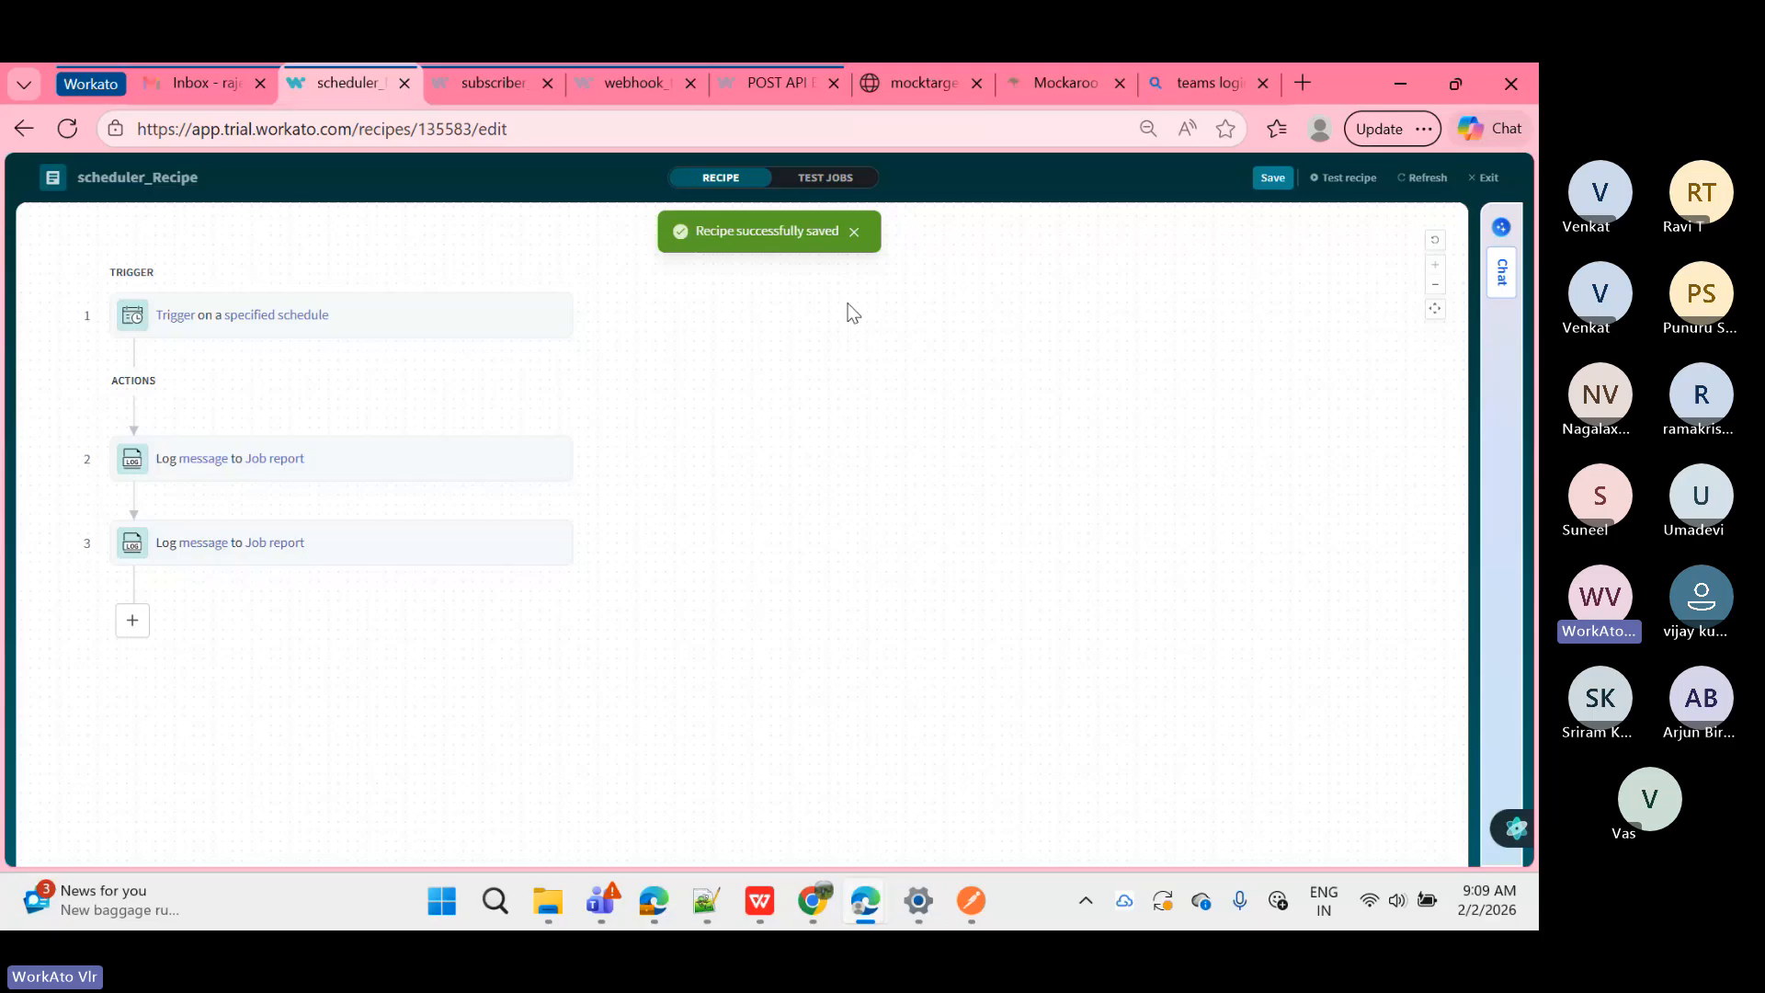
Step: Reload the recipe, then start and stop a test run
click(1426, 177)
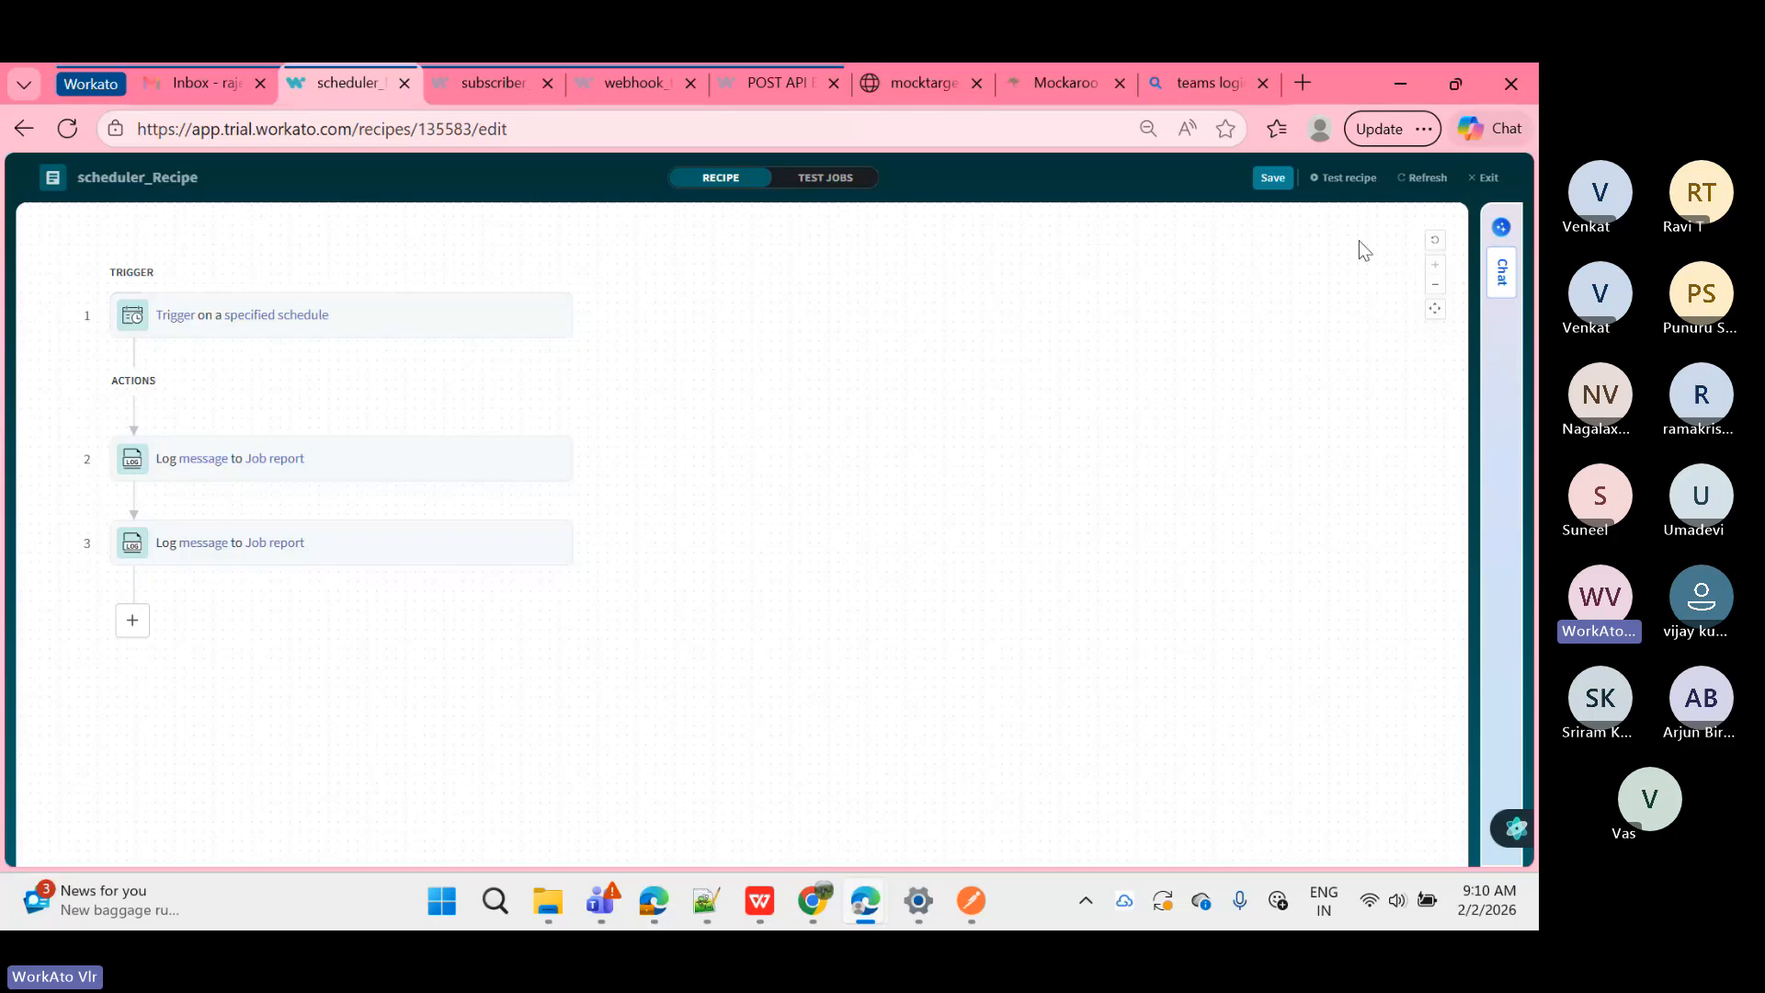
click(1365, 188)
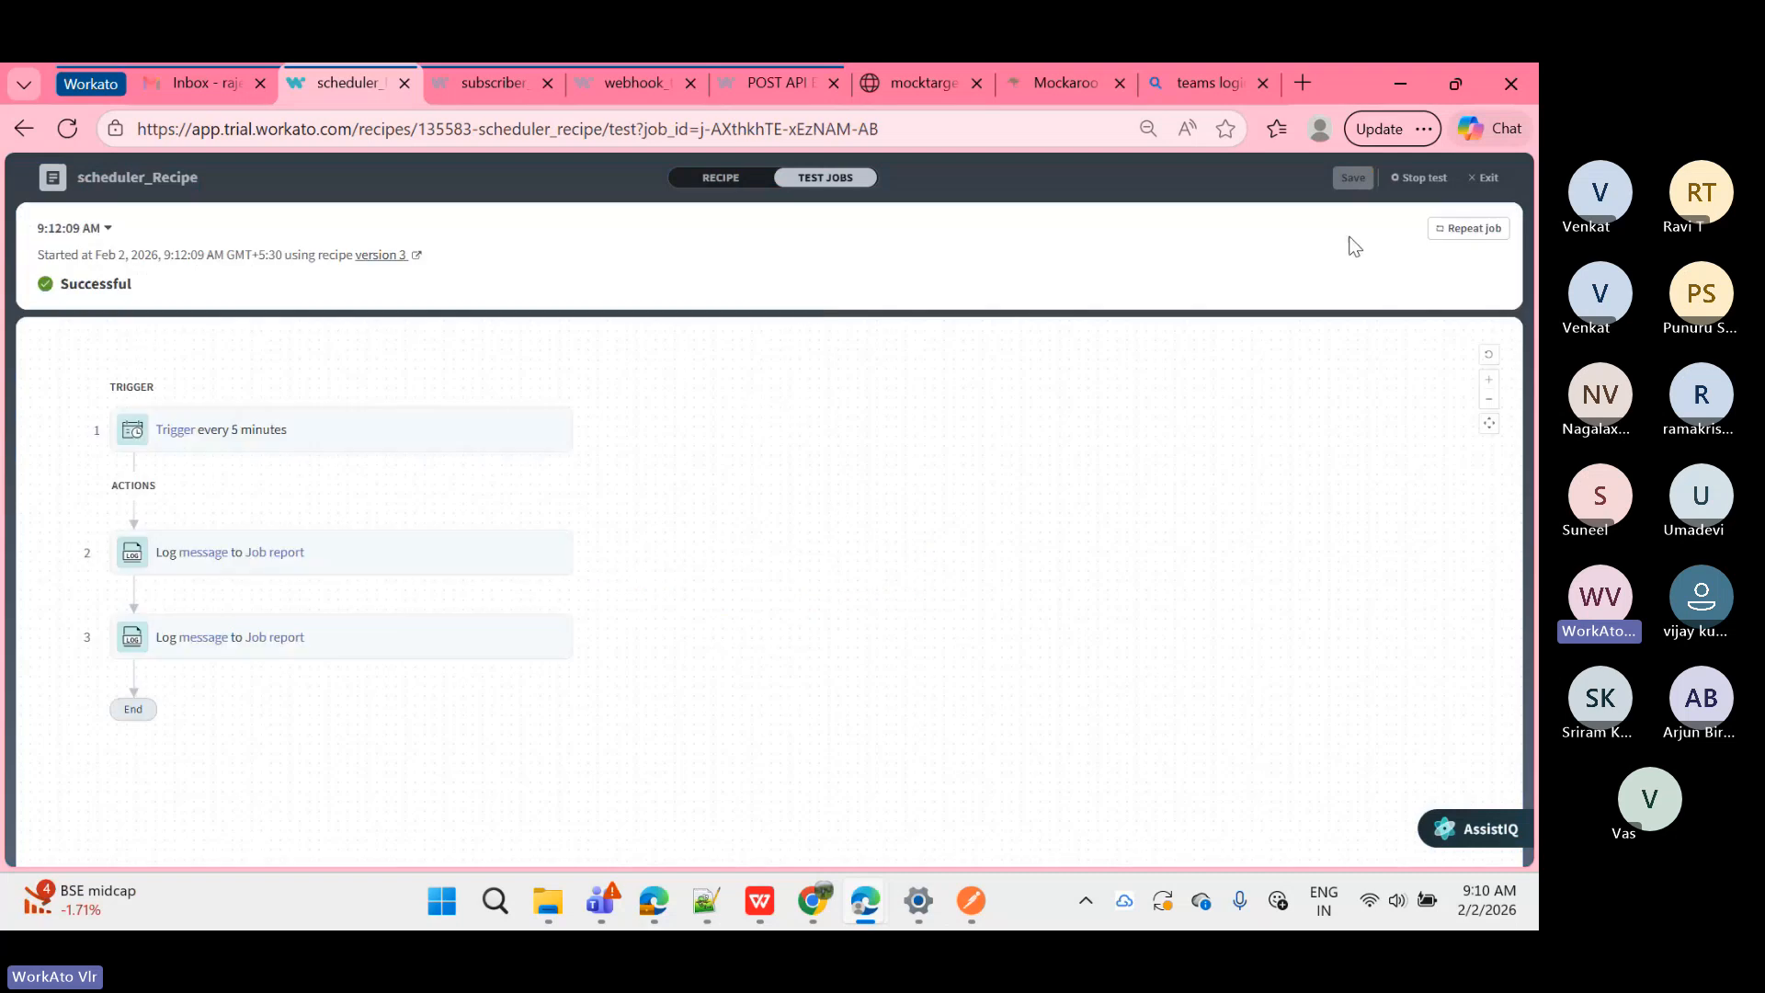
click(1414, 190)
Step: Inspect step 2's output JSON, highlighting its Time, Day and Week values
click(372, 552)
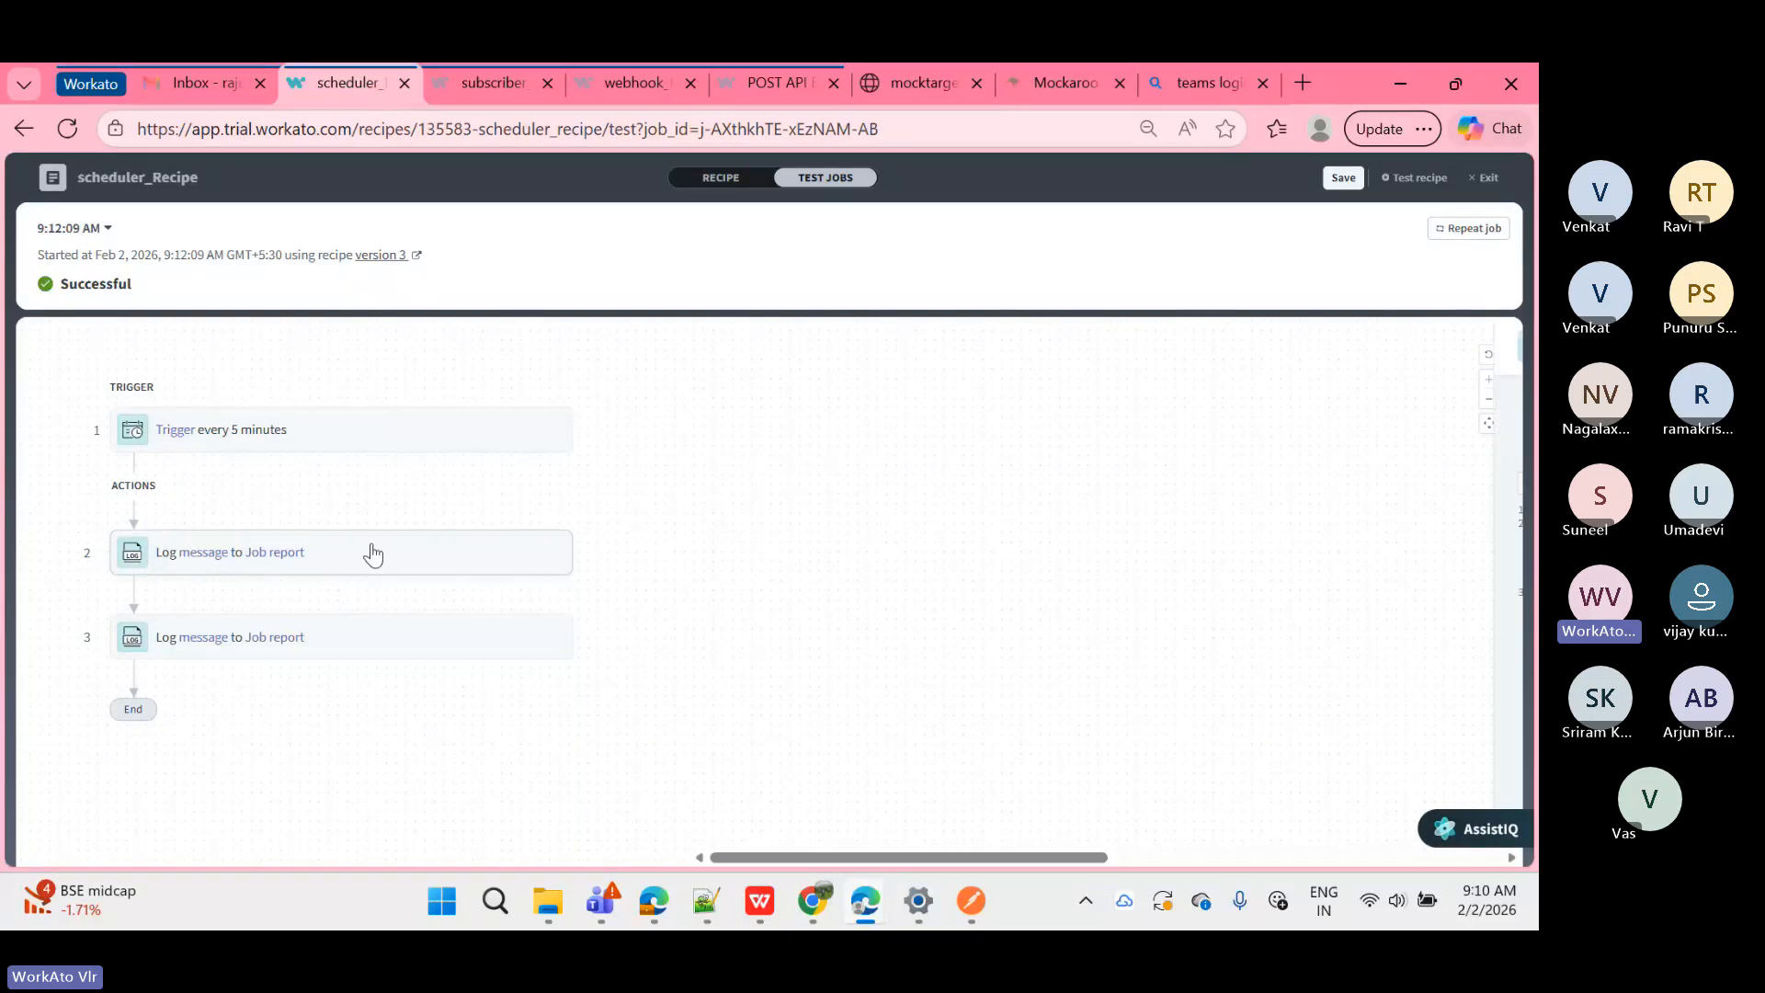
double_click(843, 487)
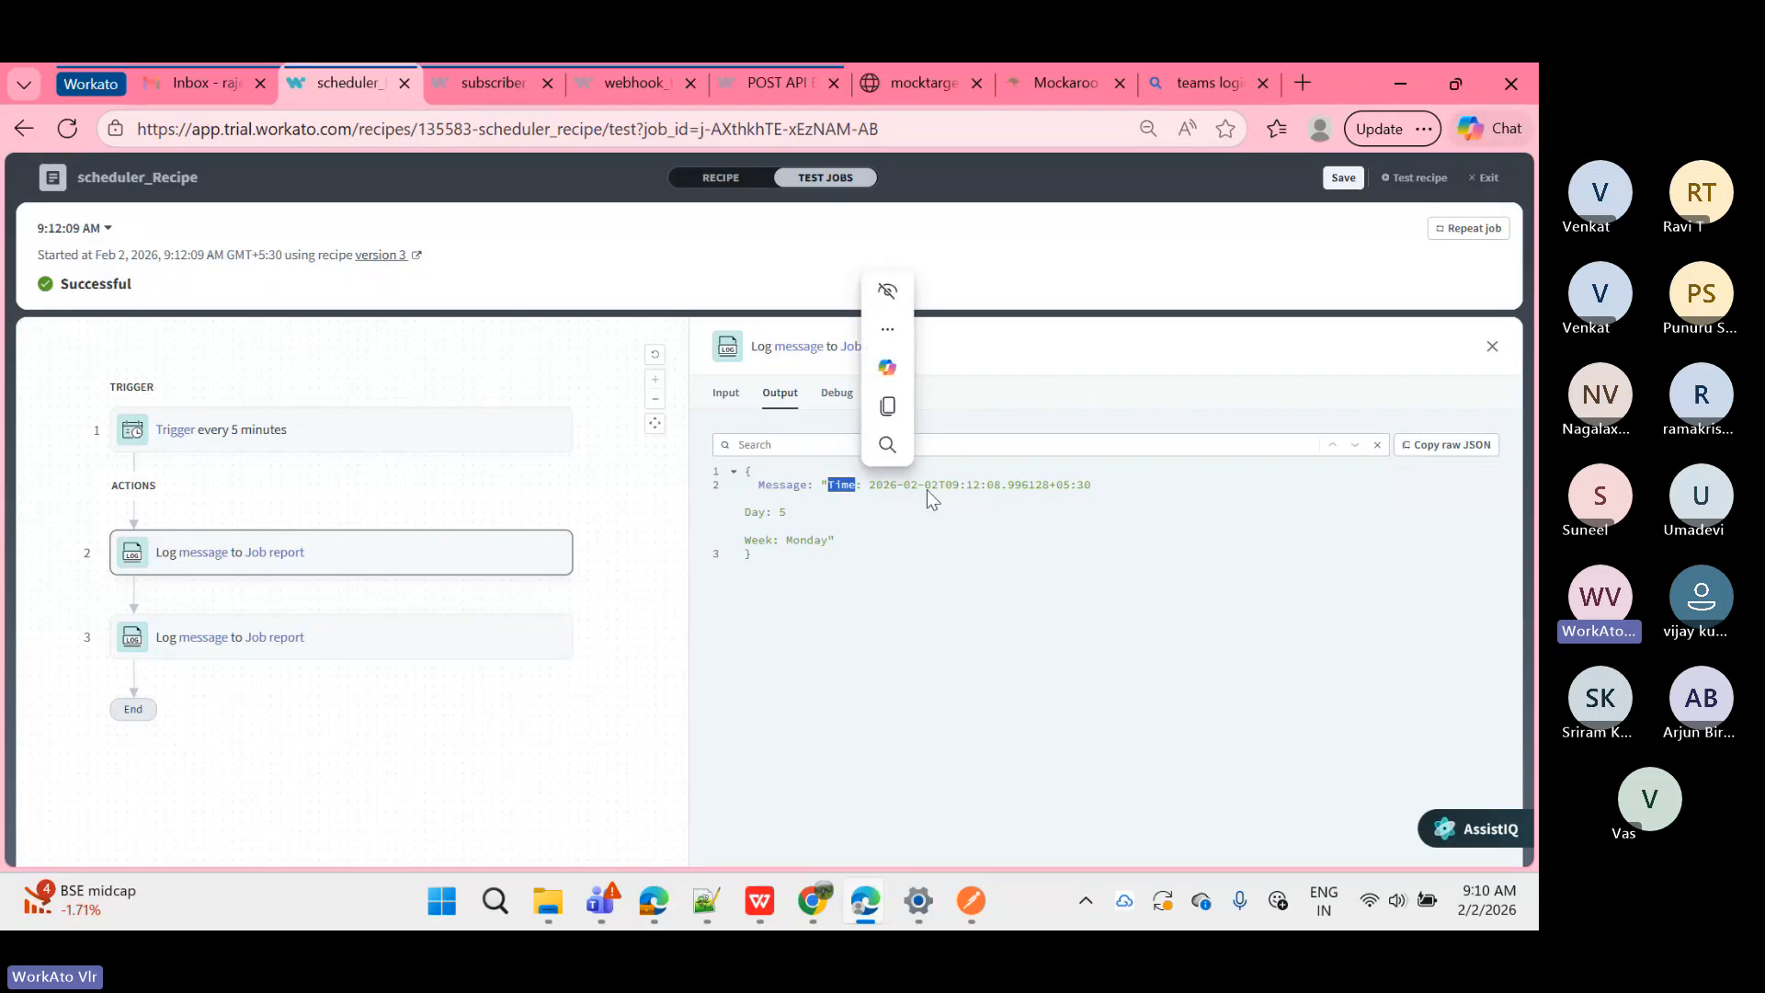
double_click(962, 489)
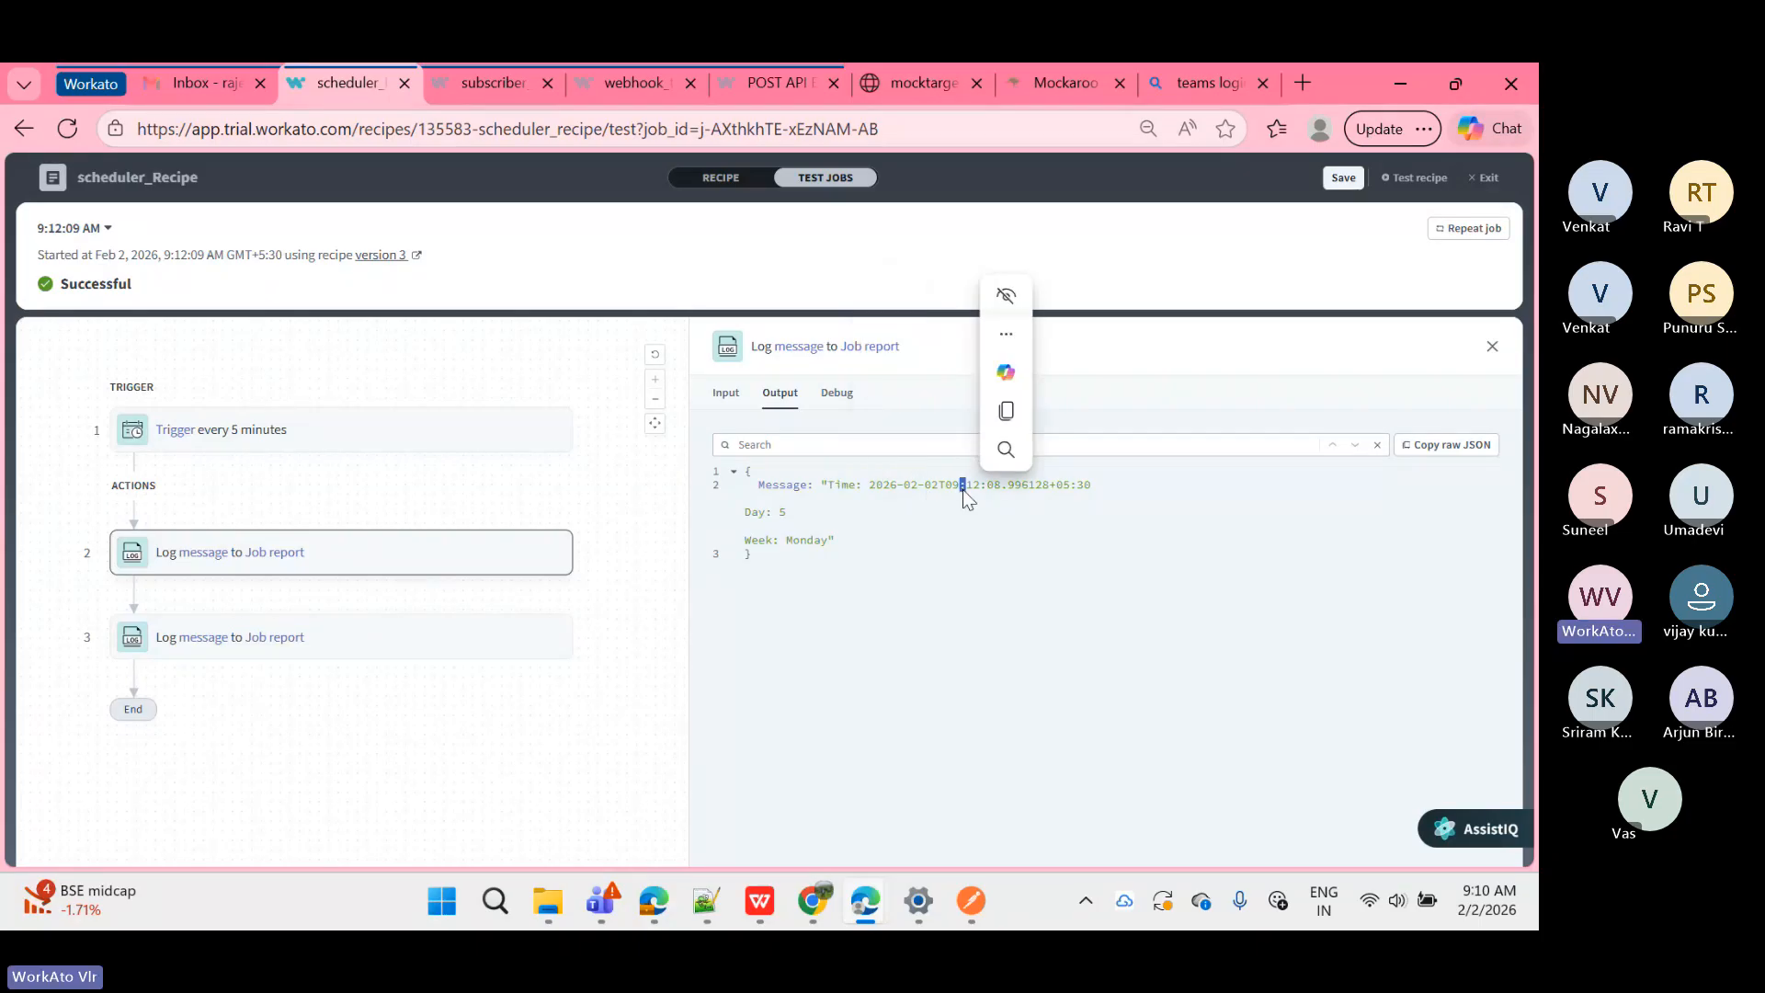
double_click(782, 512)
double_click(803, 542)
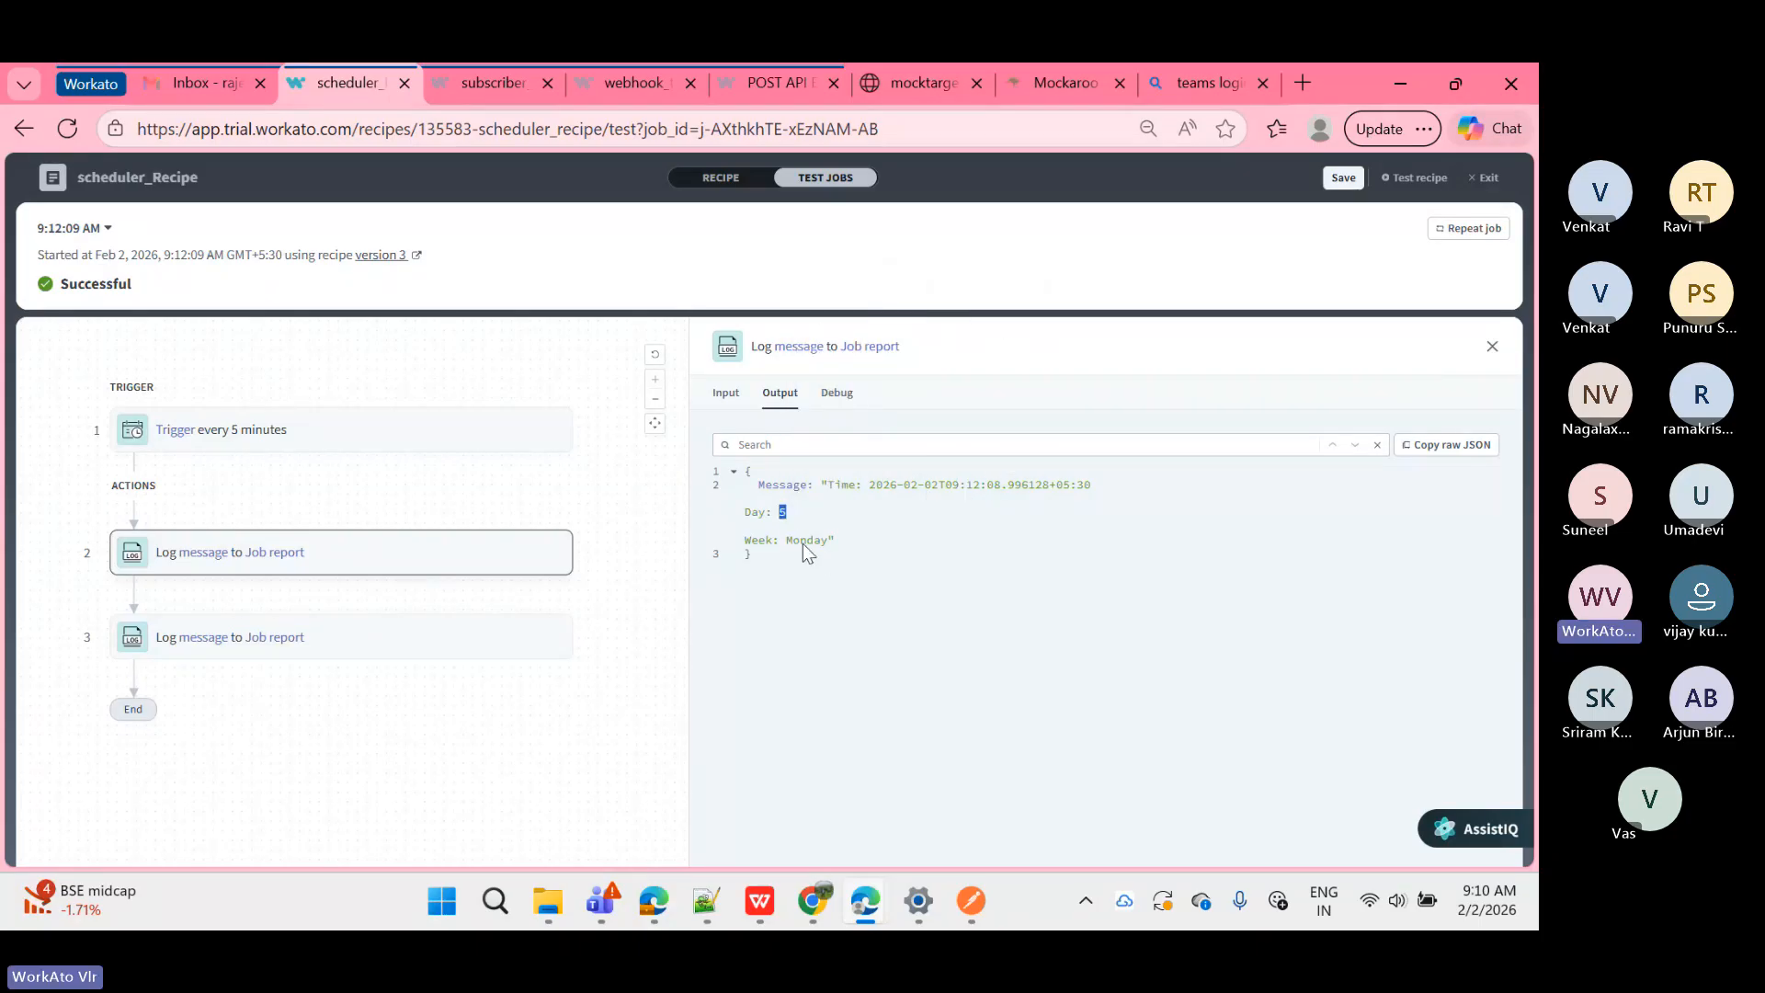
click(775, 563)
drag(775, 563, 748, 468)
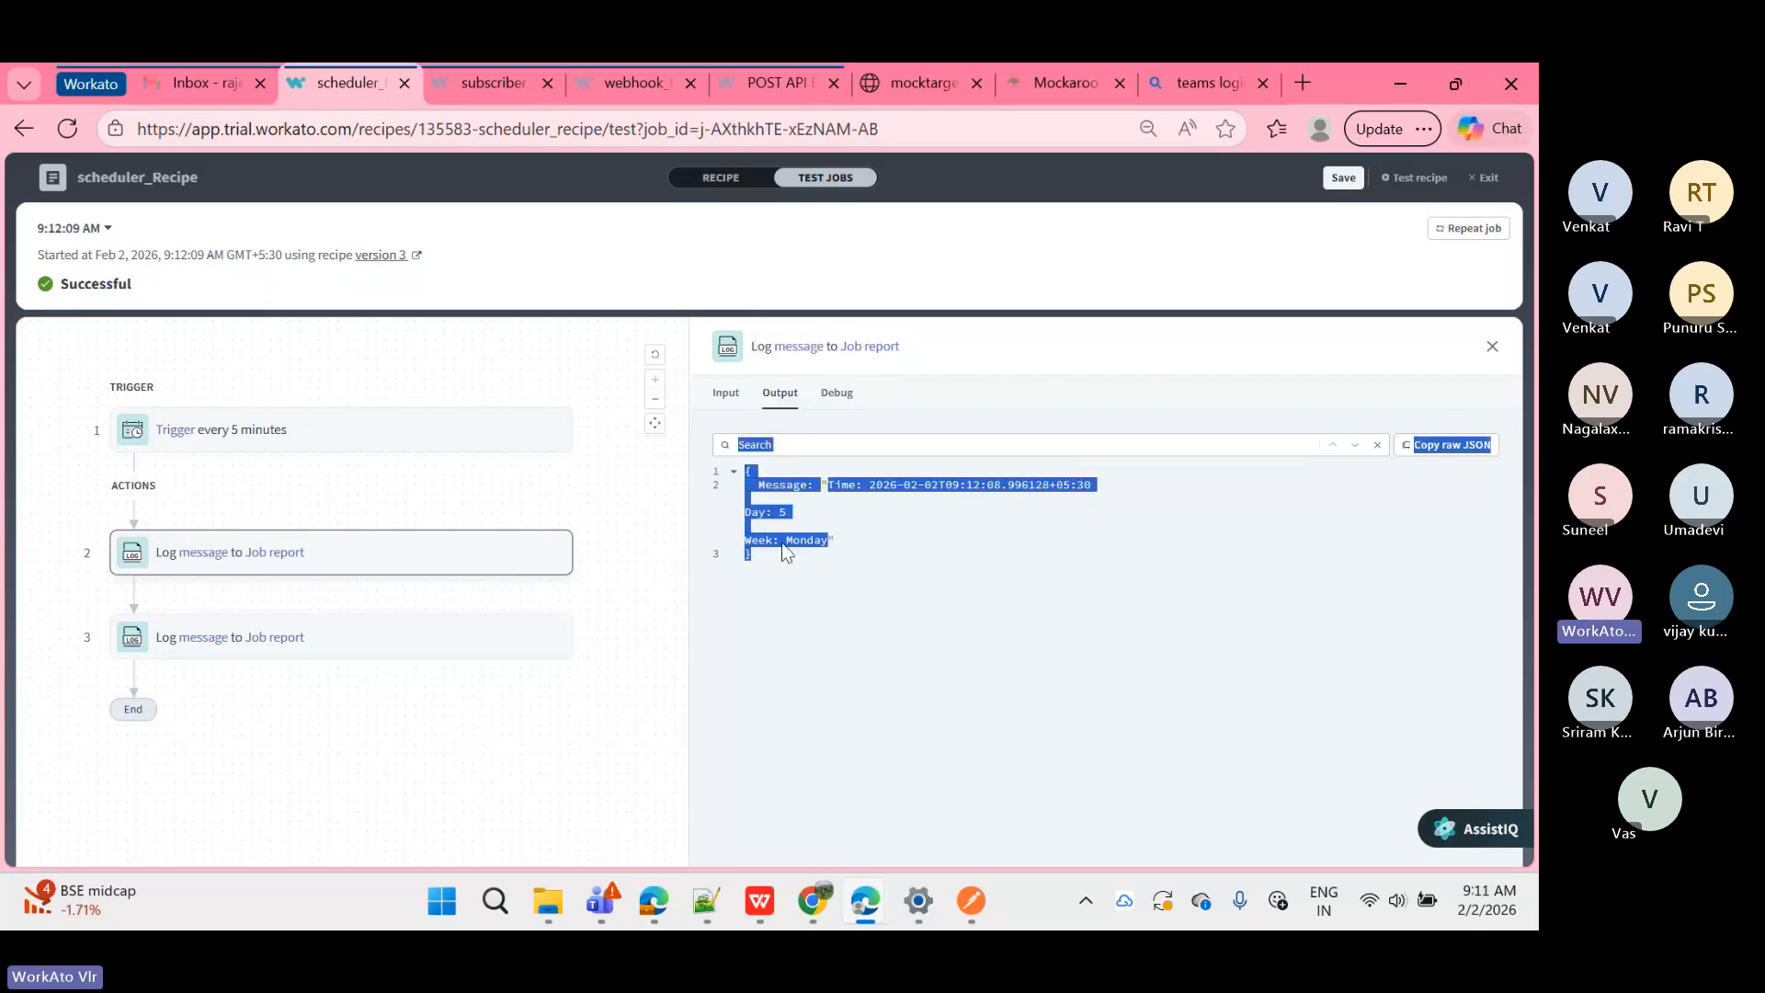
click(641, 549)
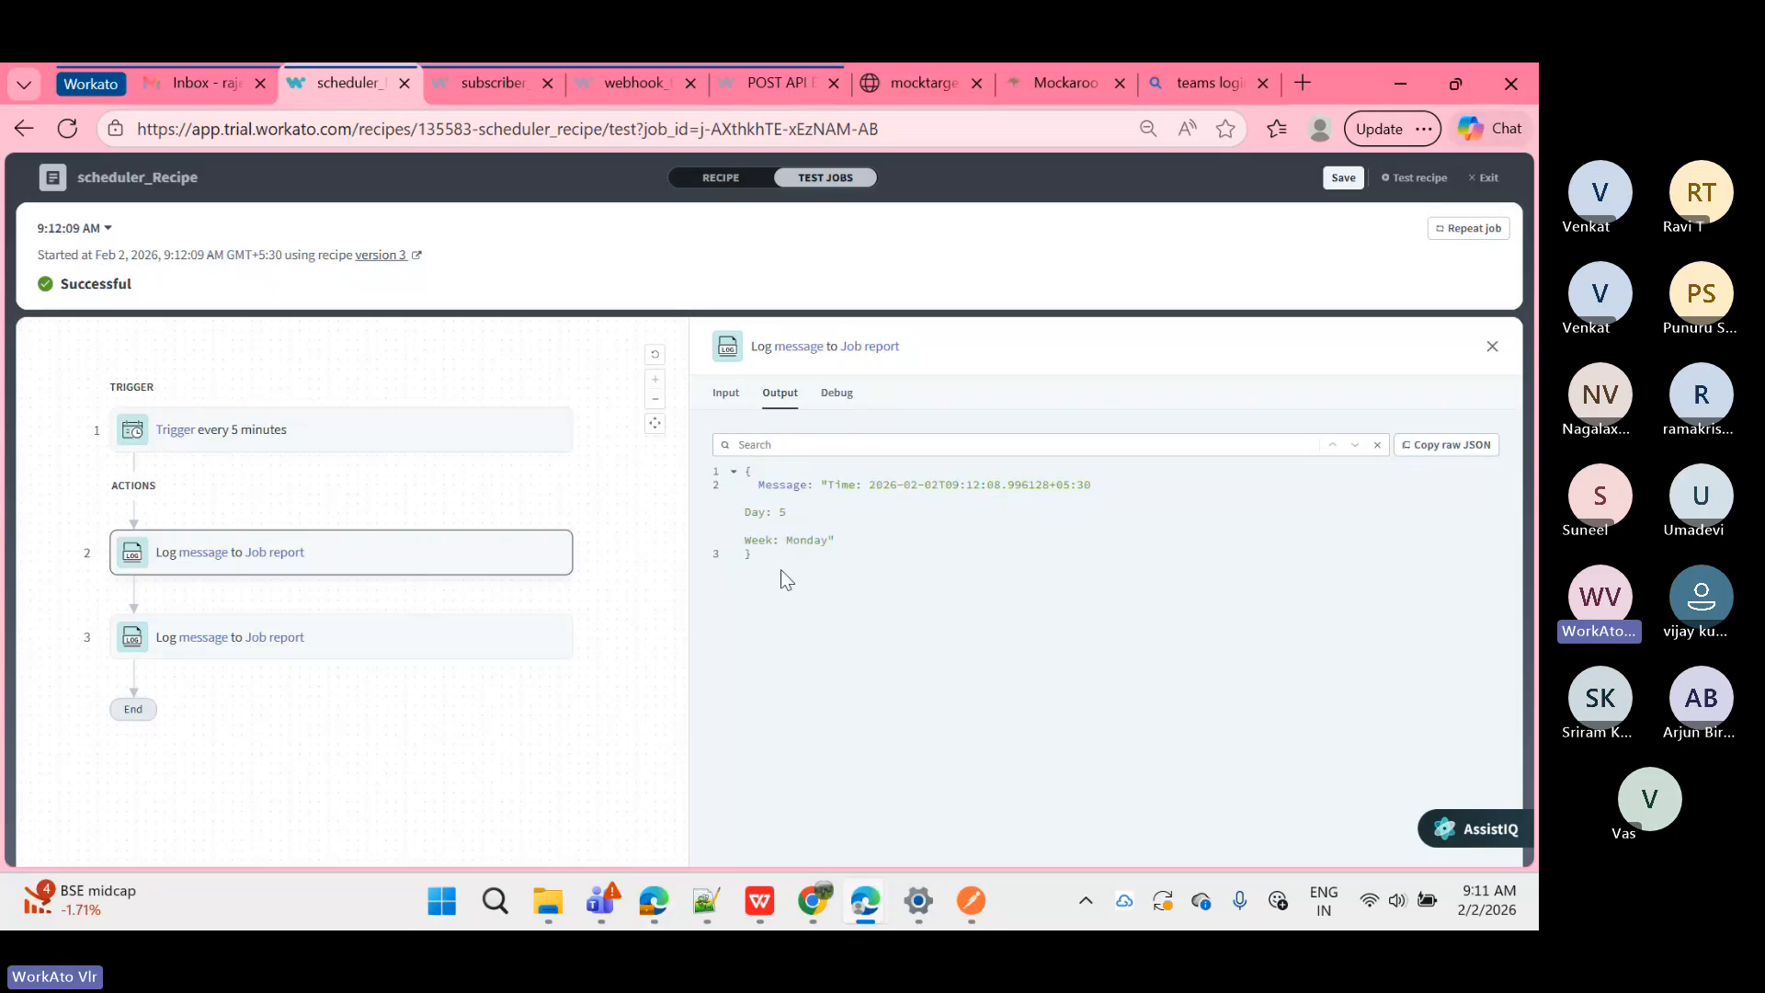
click(735, 471)
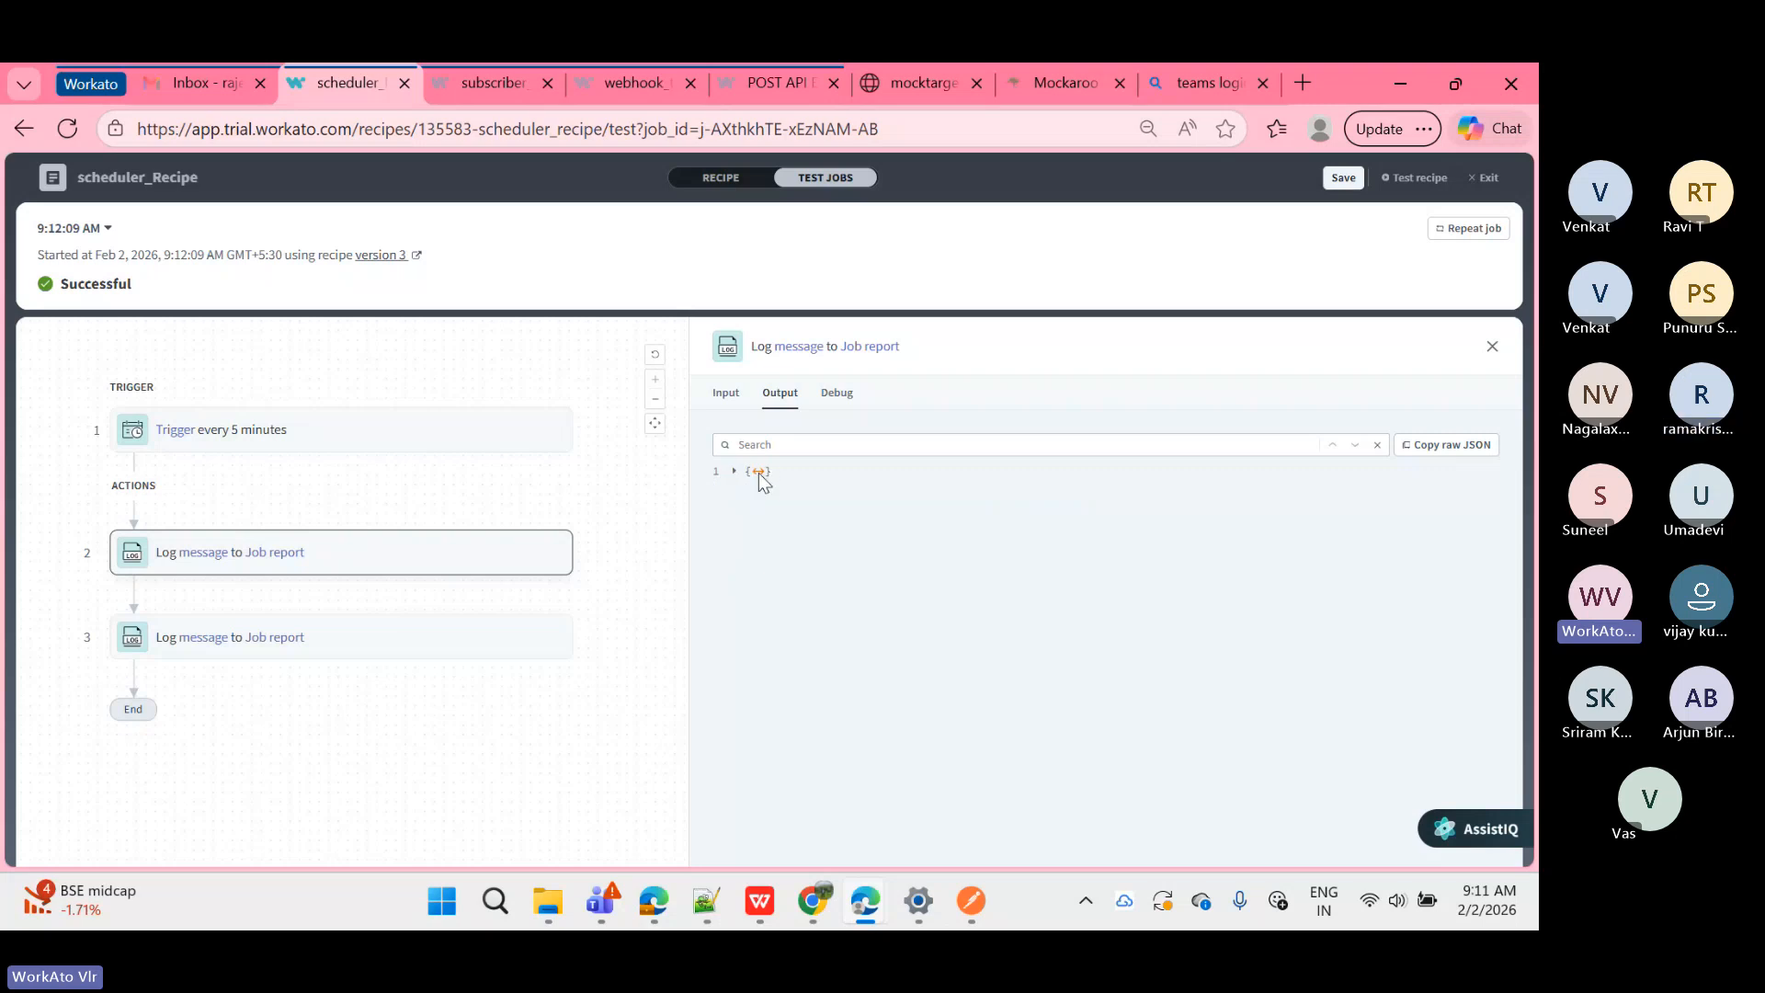
click(759, 472)
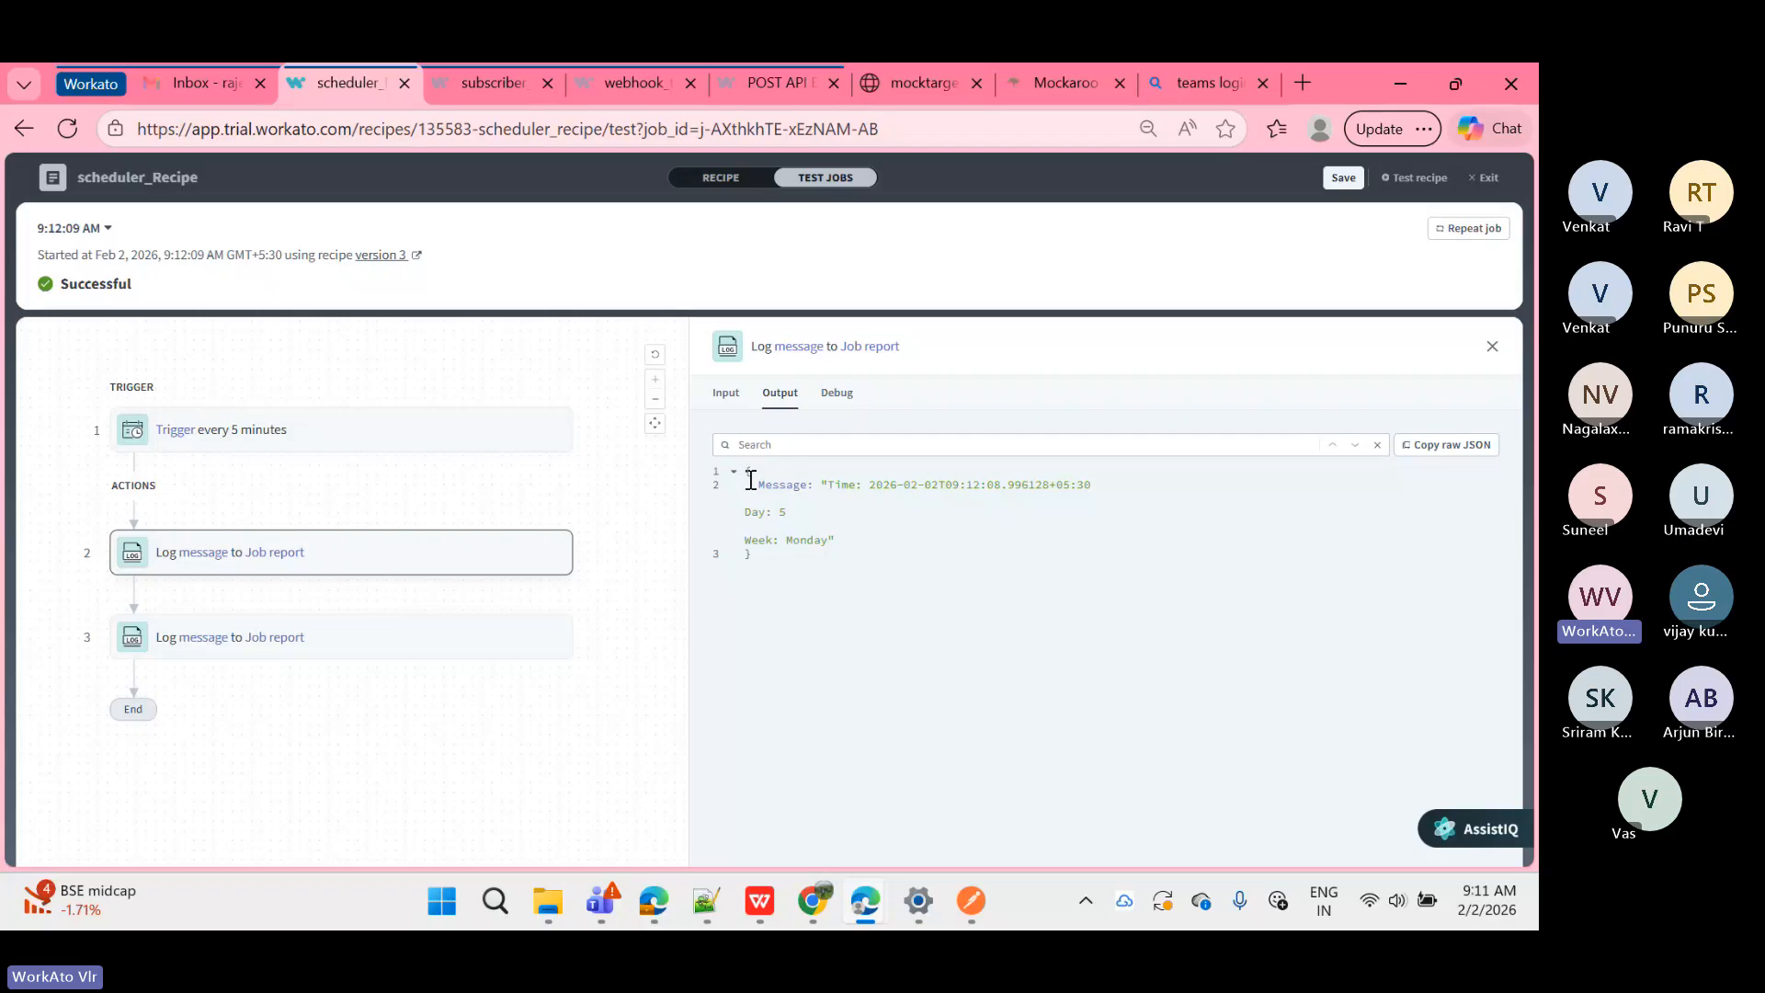
Step: Review step 3's February output, then the trigger and step 2 outputs
click(397, 643)
double_click(863, 485)
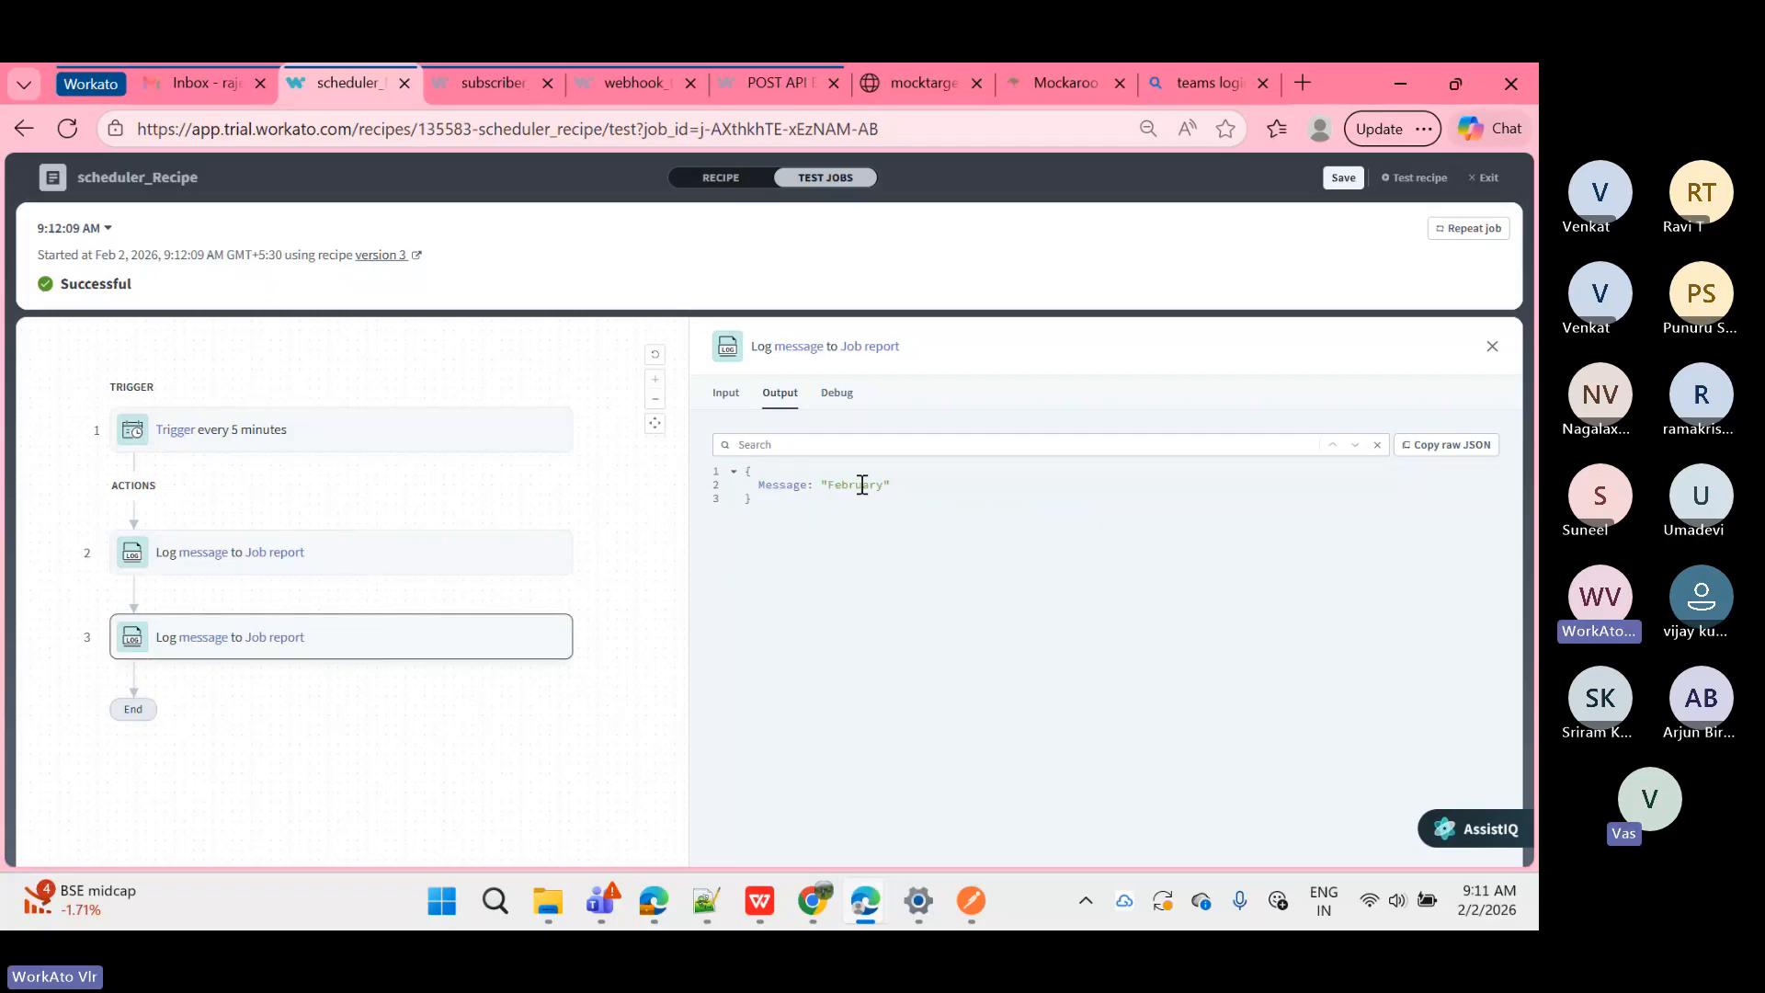
click(868, 534)
click(497, 444)
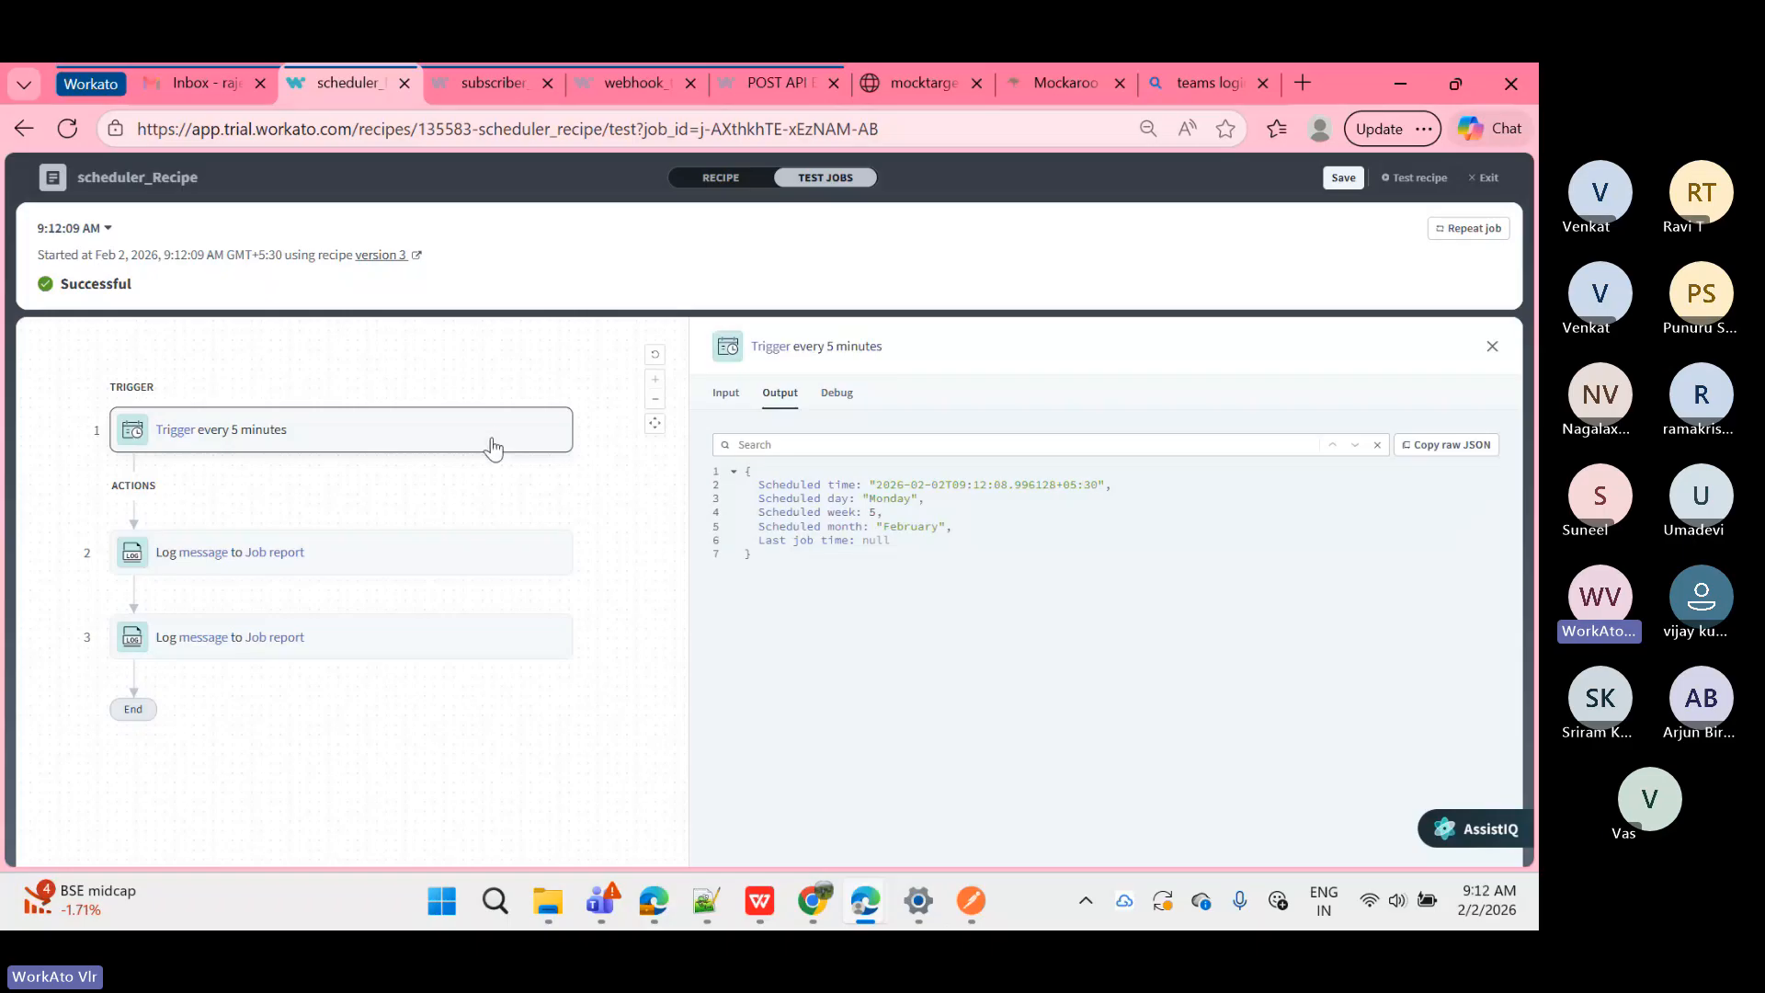
click(304, 565)
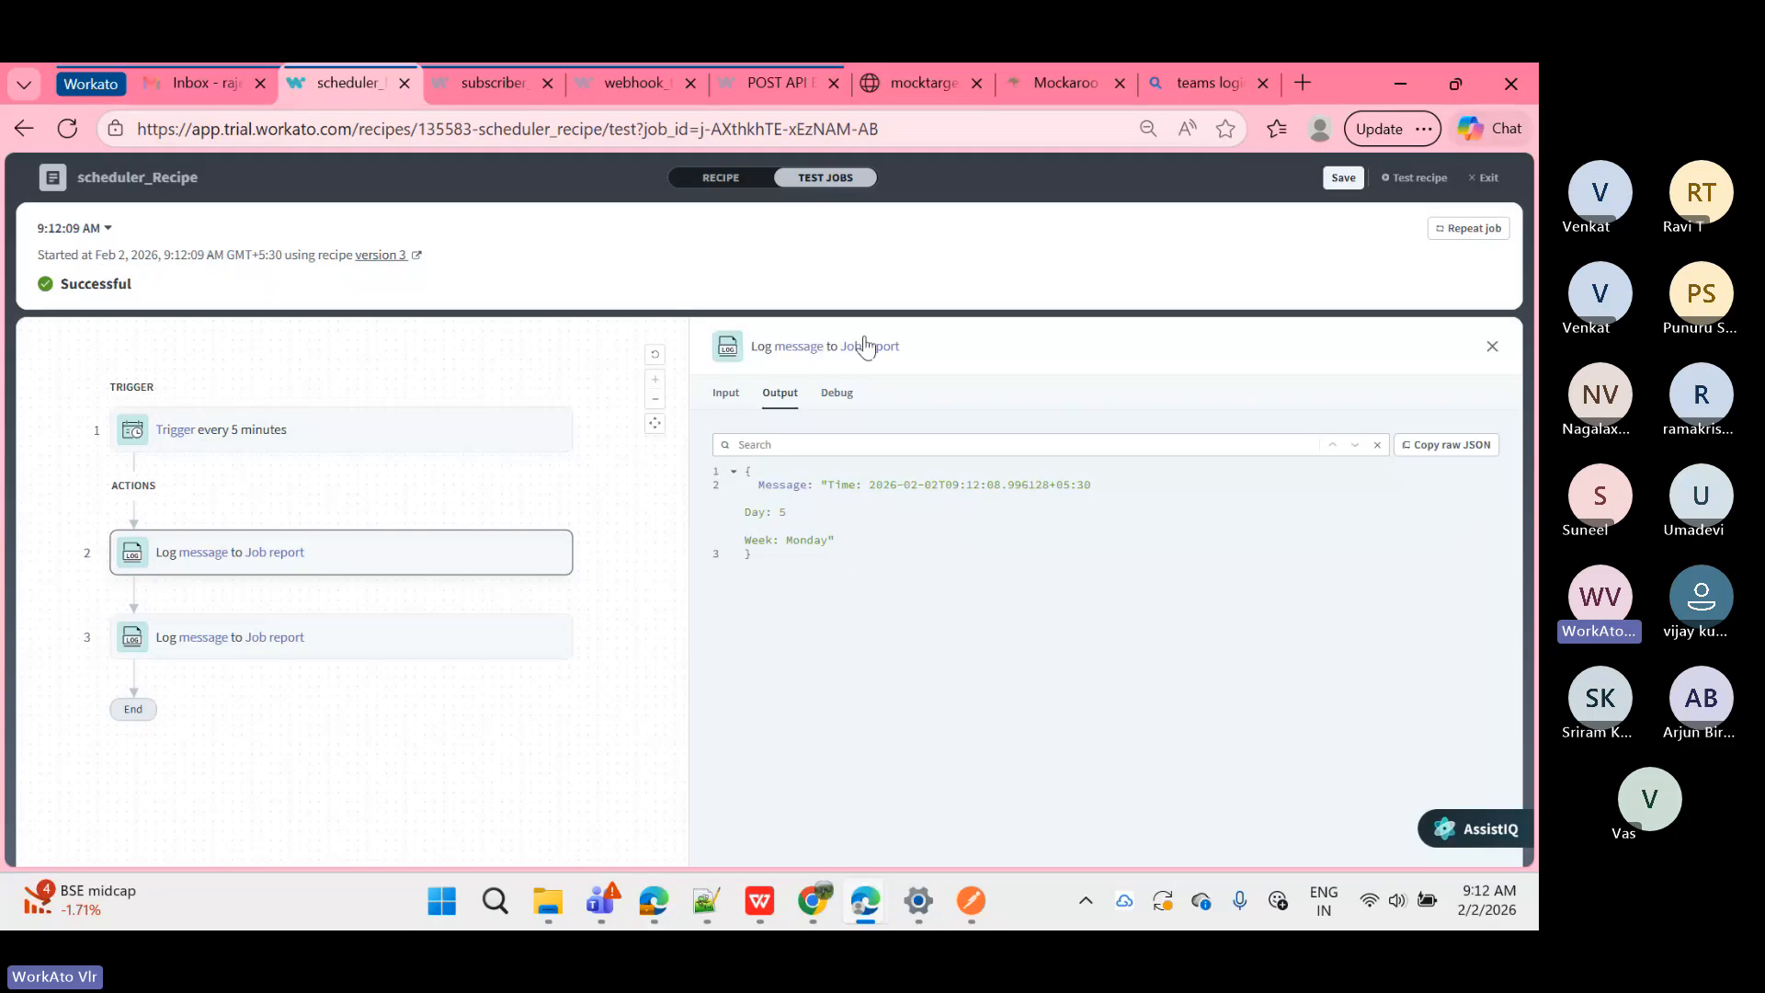
click(346, 454)
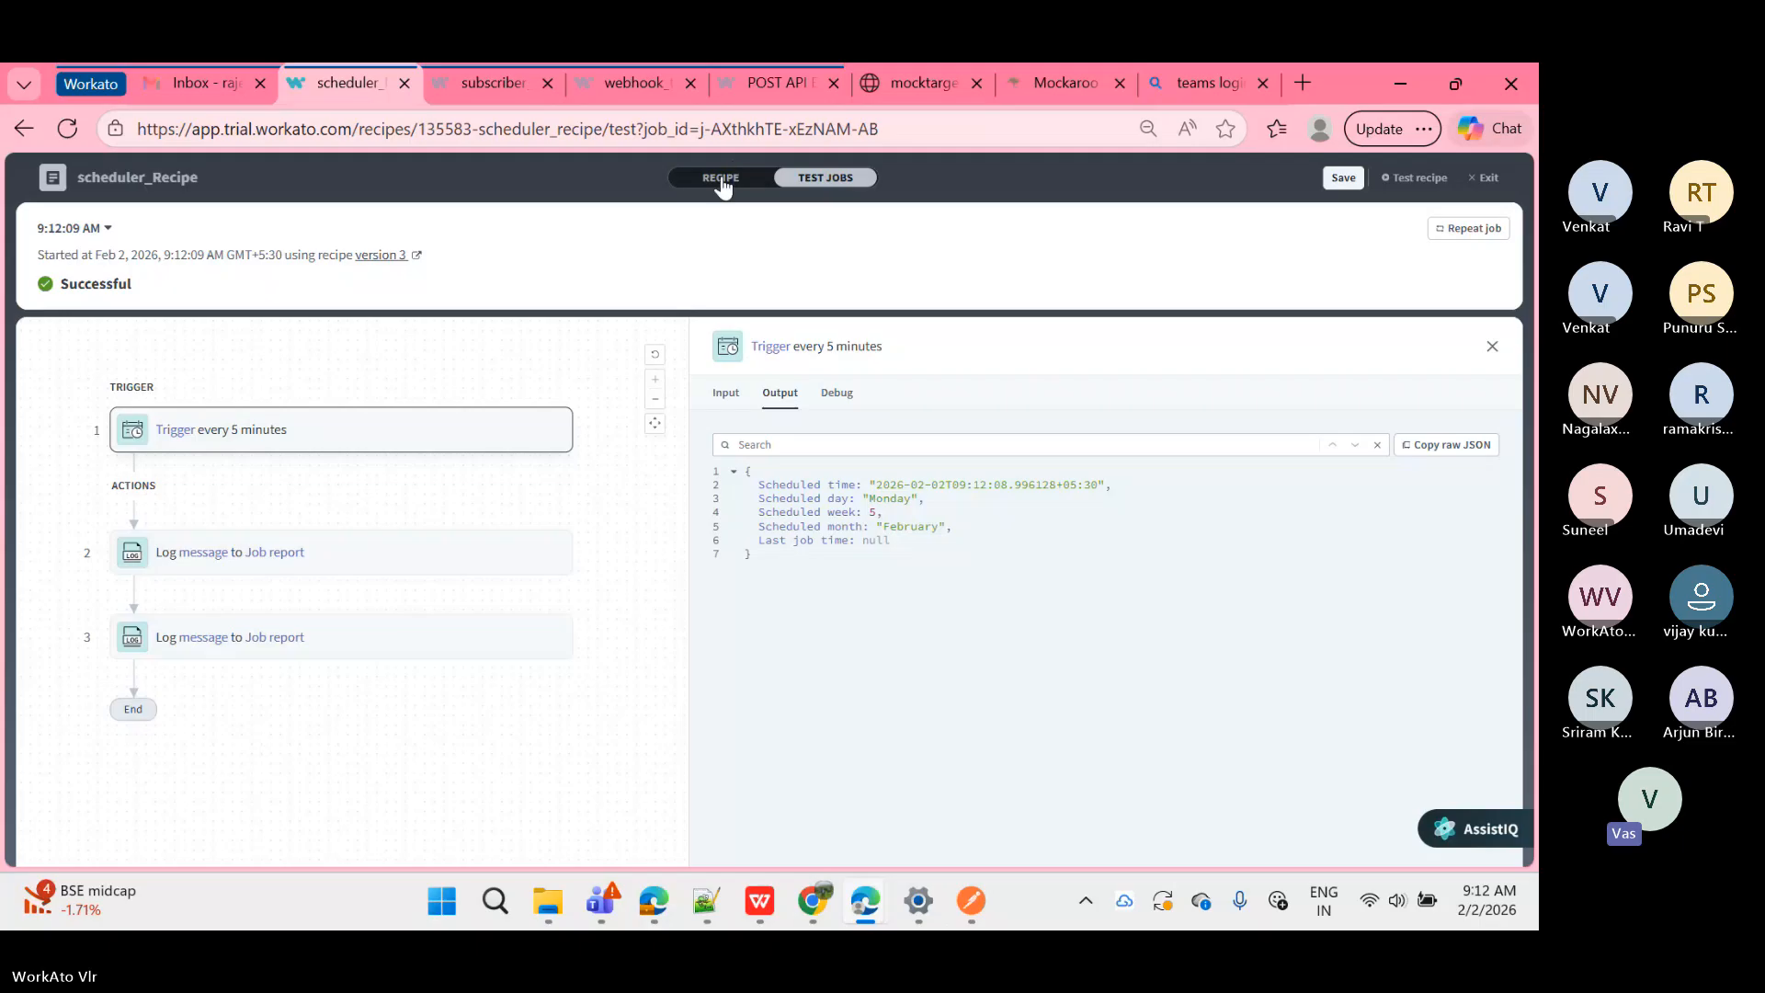
Step: View steps 2 and 3 outputs, including February, then go back to the RECIPE editor
click(392, 553)
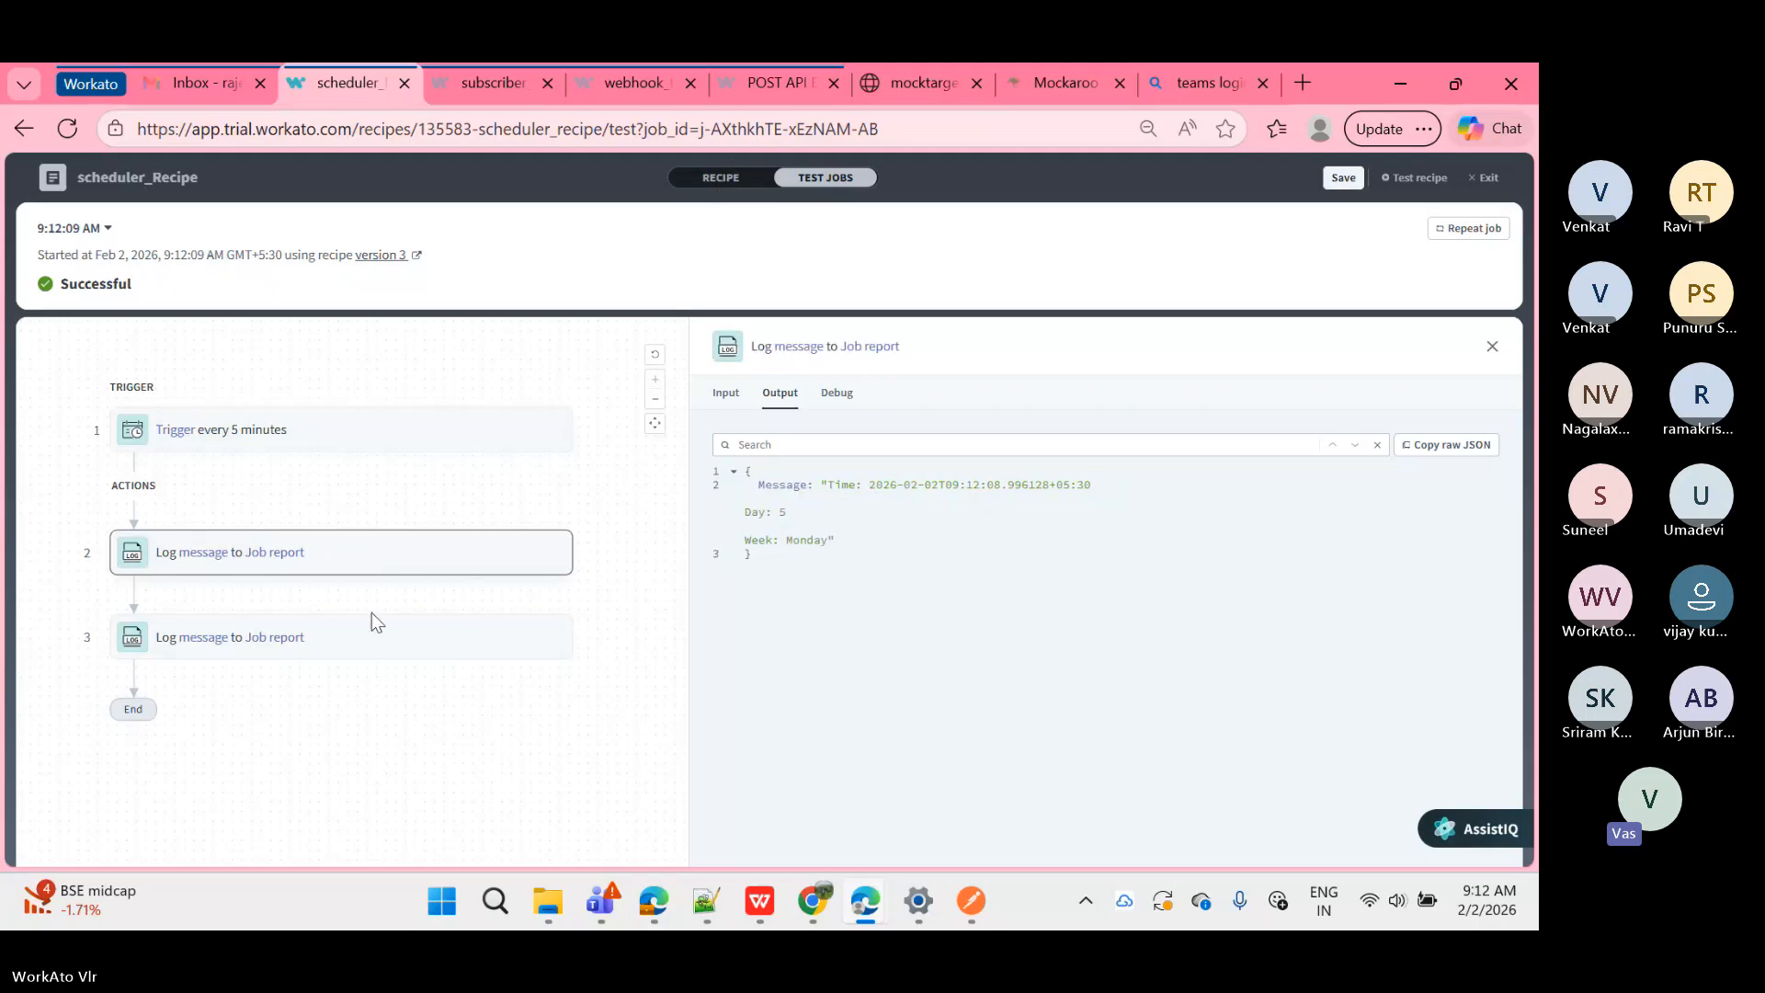
click(365, 647)
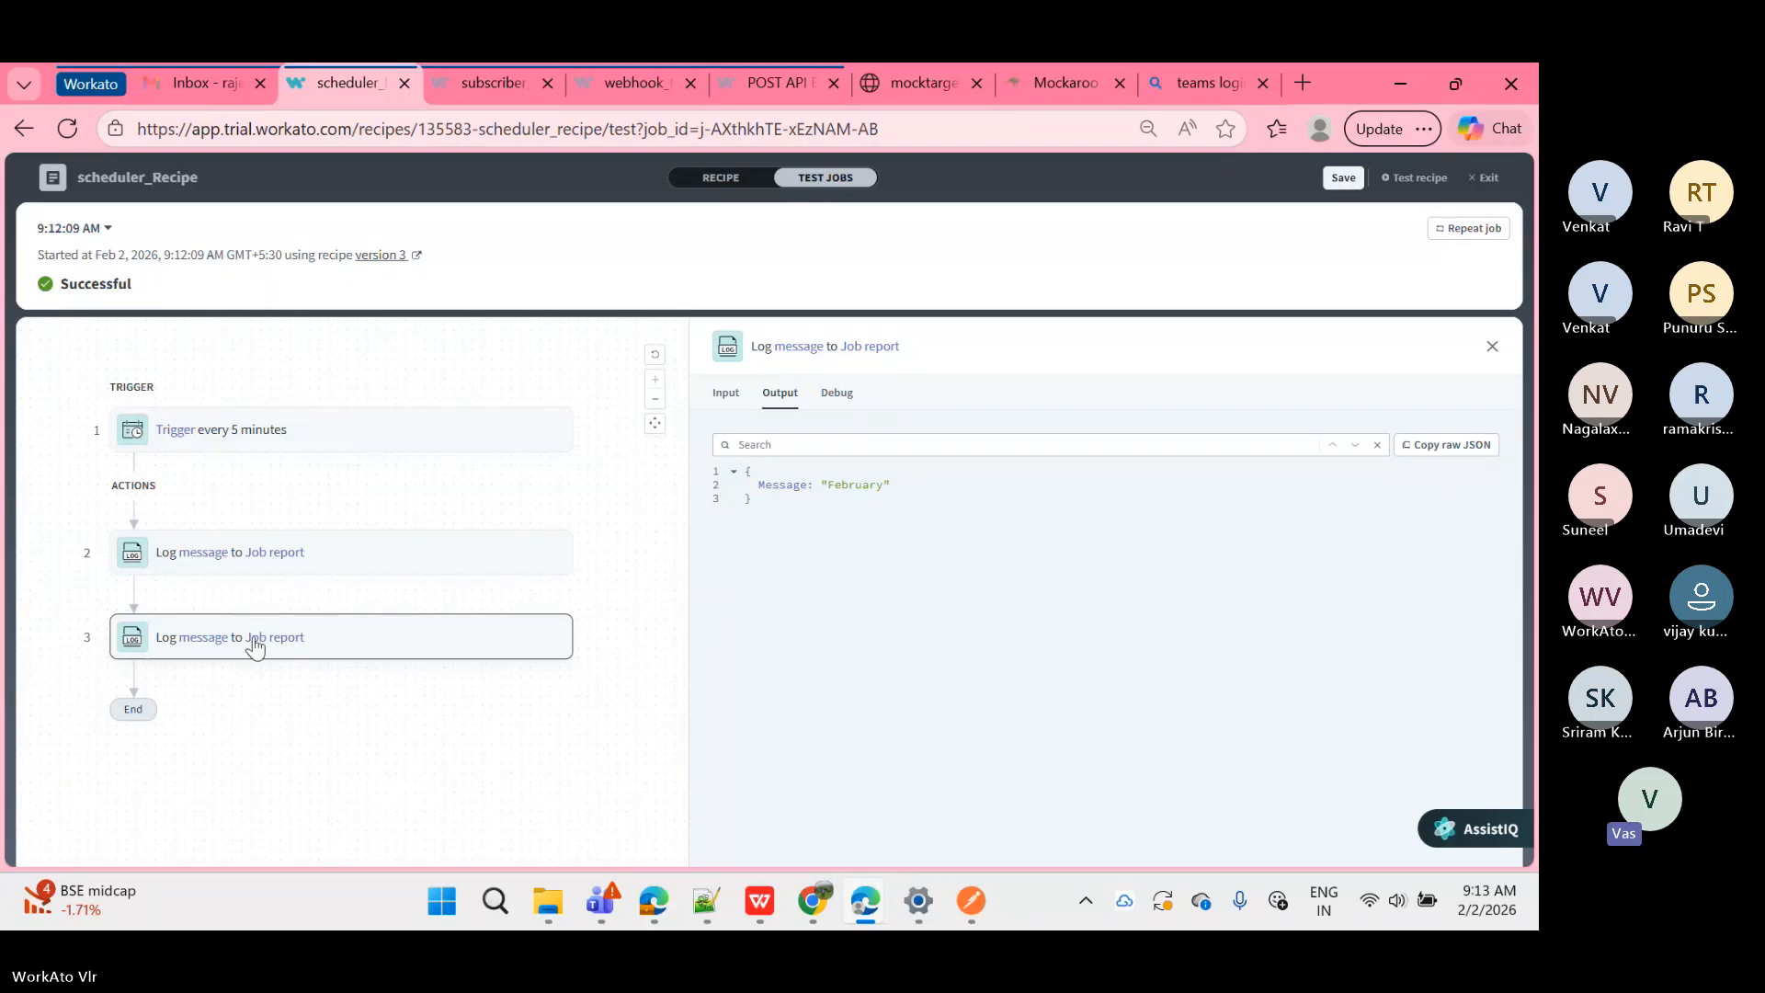
click(718, 179)
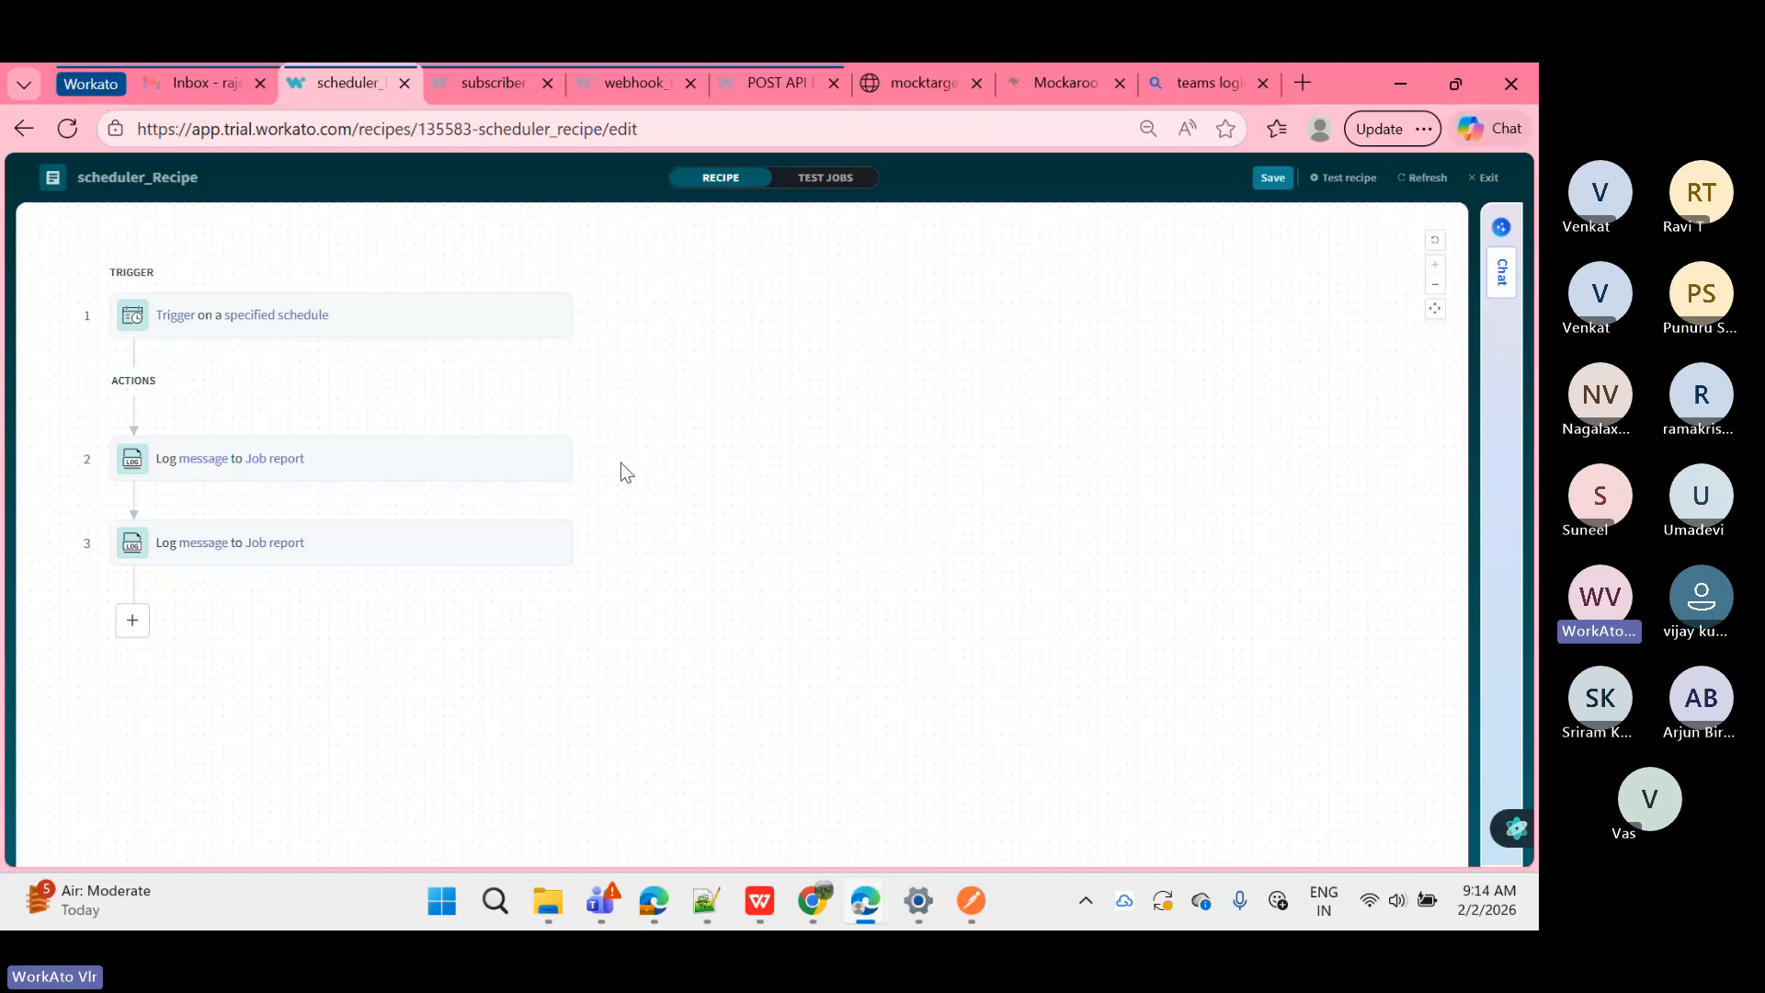
Step: Check step 3's setup, return to the test jobs, and exit to the recipe overview
click(507, 536)
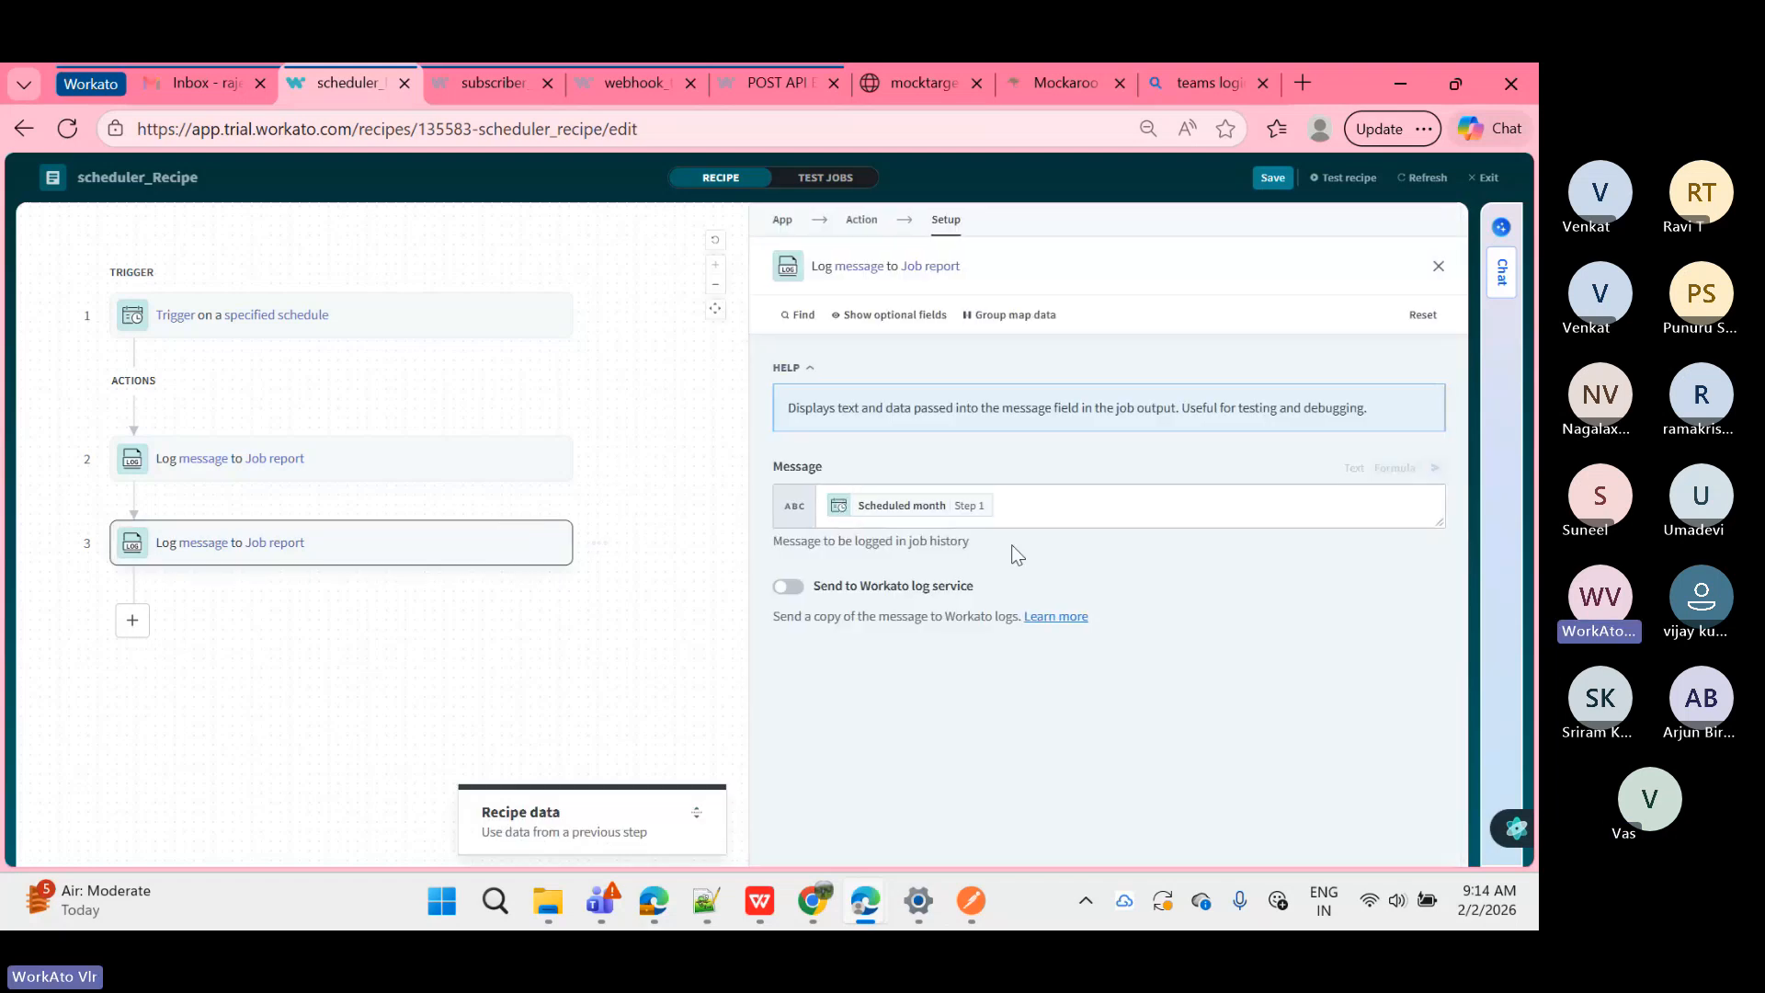
click(844, 185)
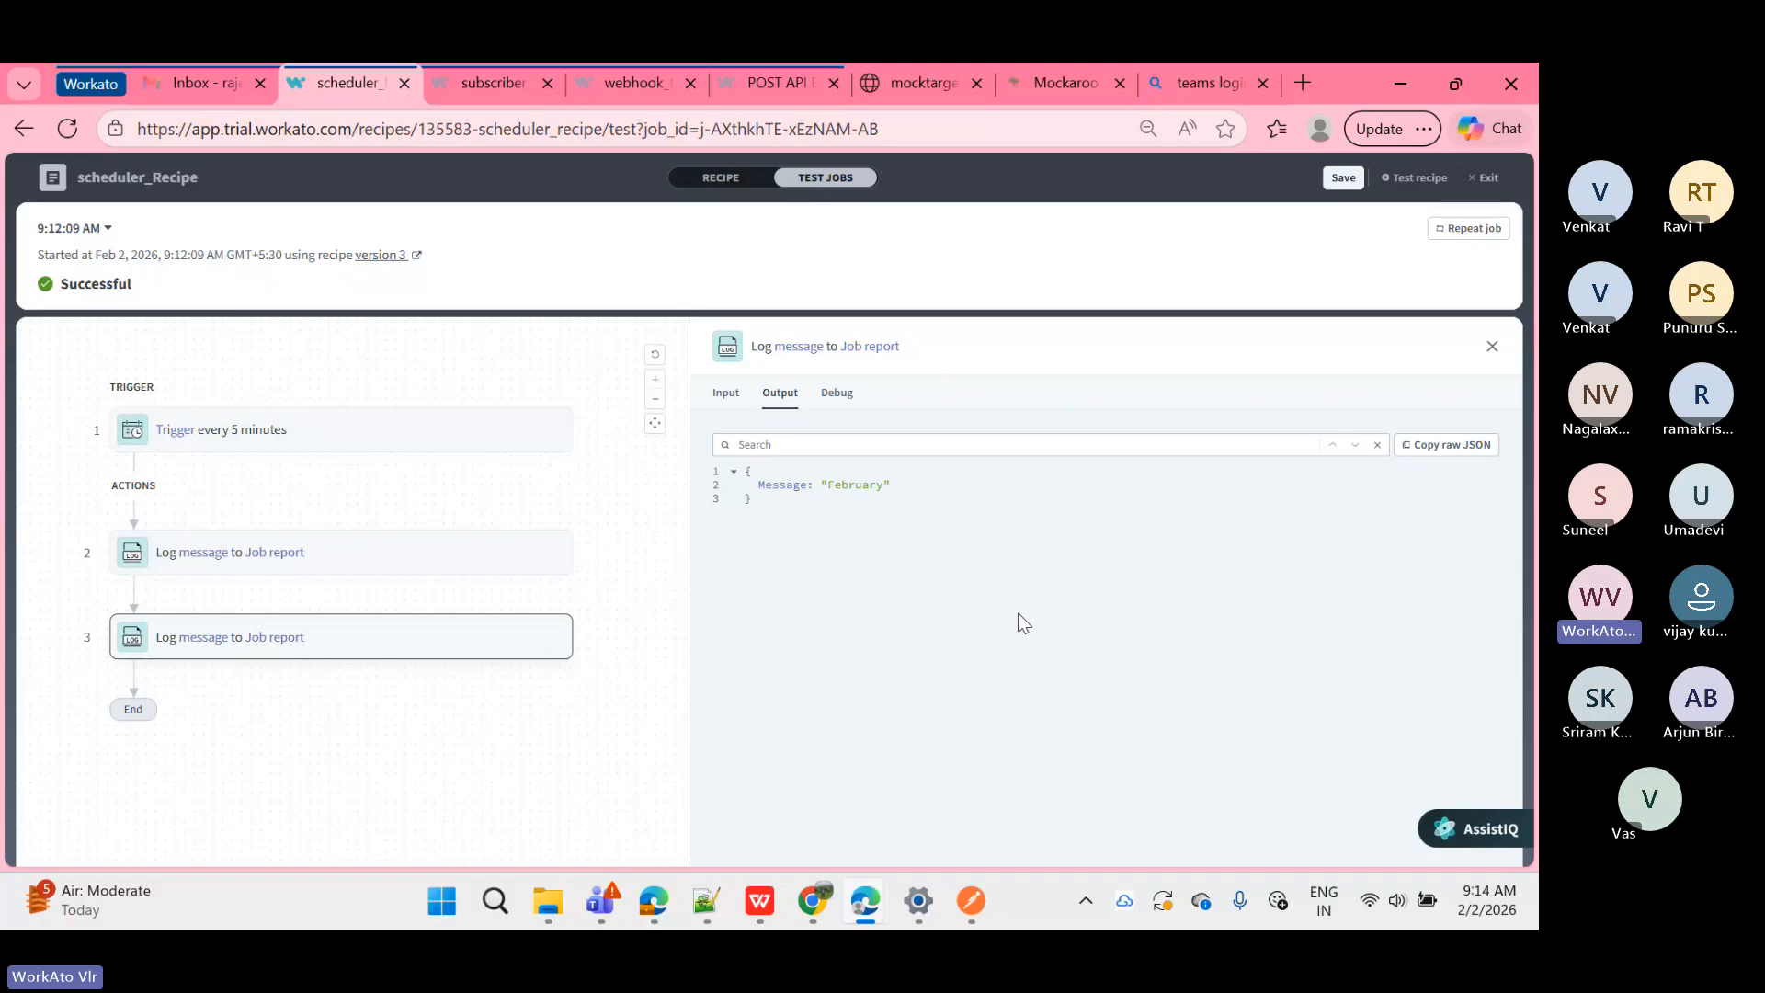
click(1489, 177)
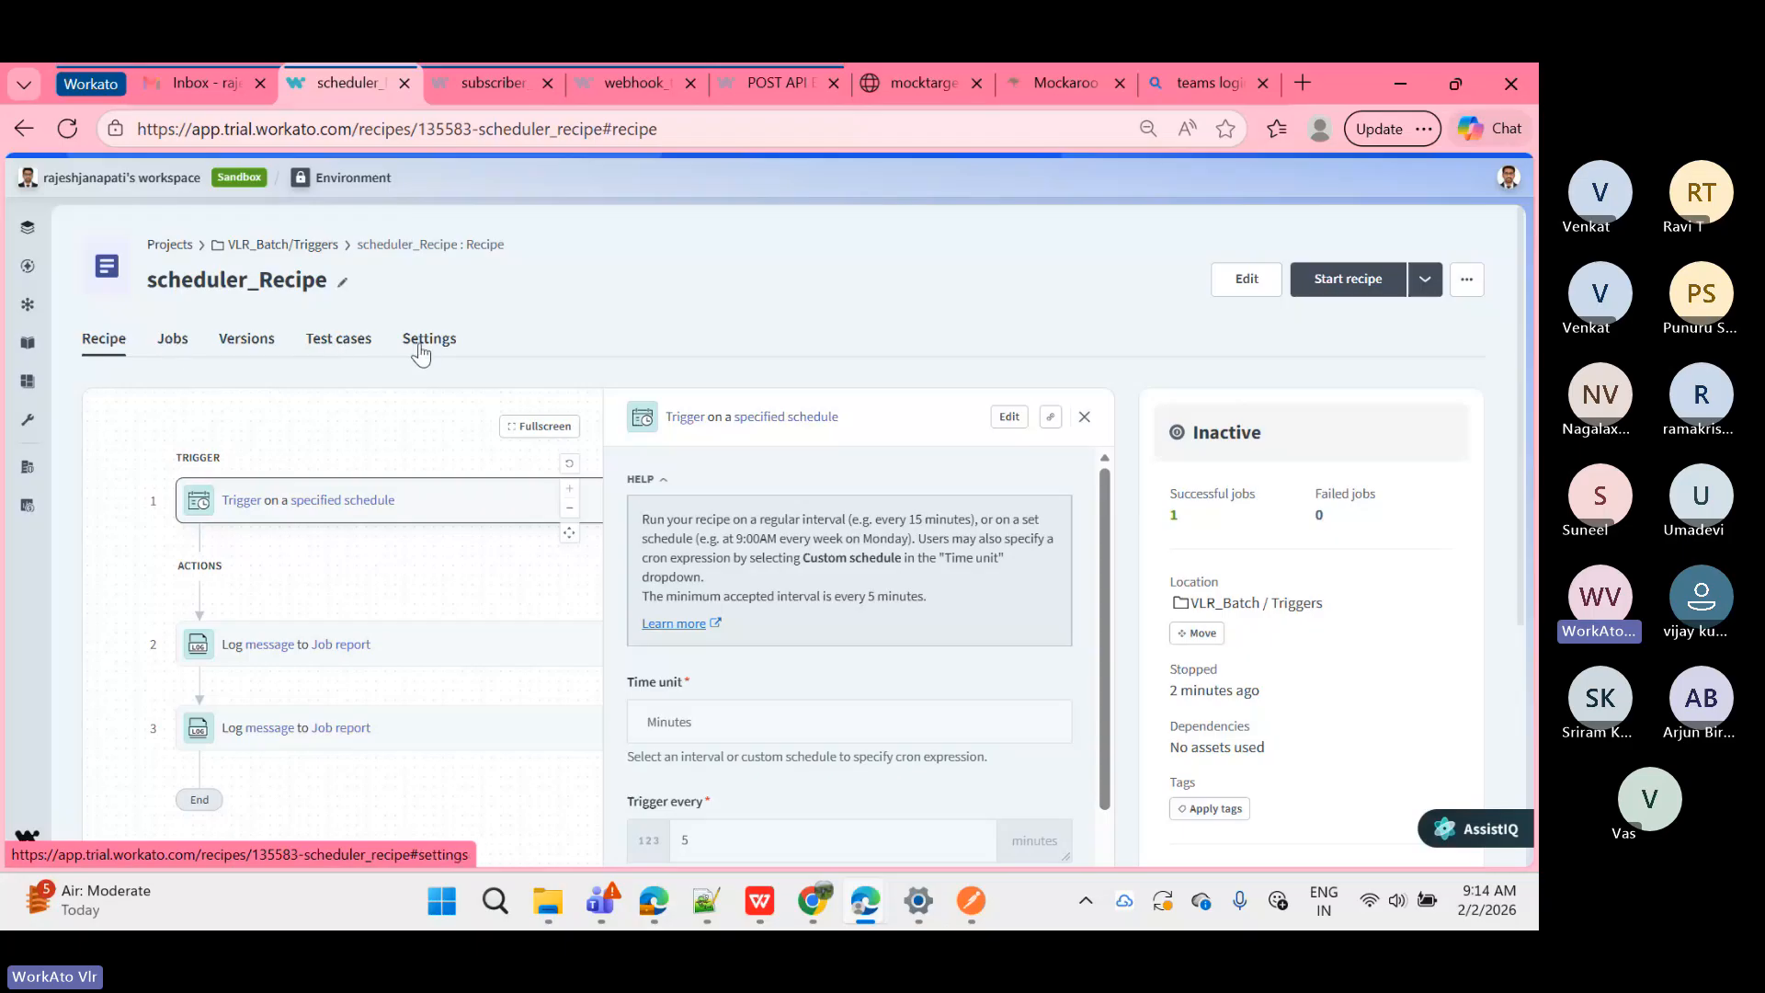
Step: Look over the recipe's extra actions menu, then start scheduler_Recipe
click(1469, 281)
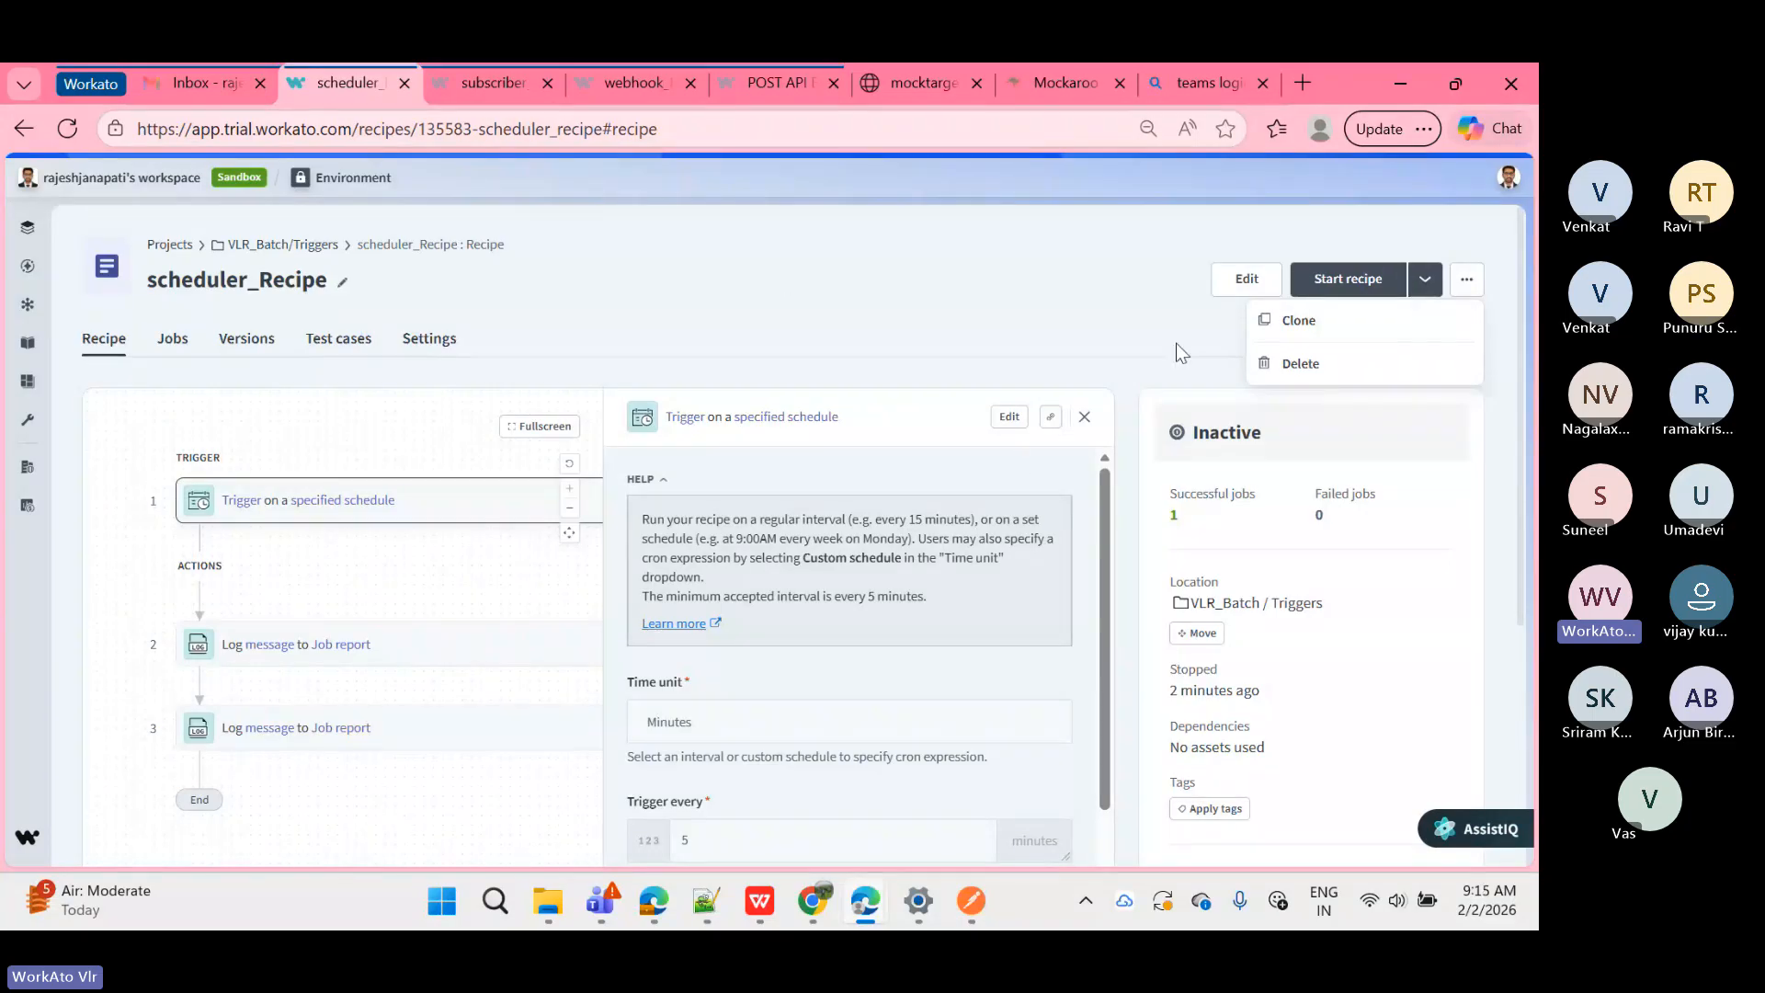
click(1367, 284)
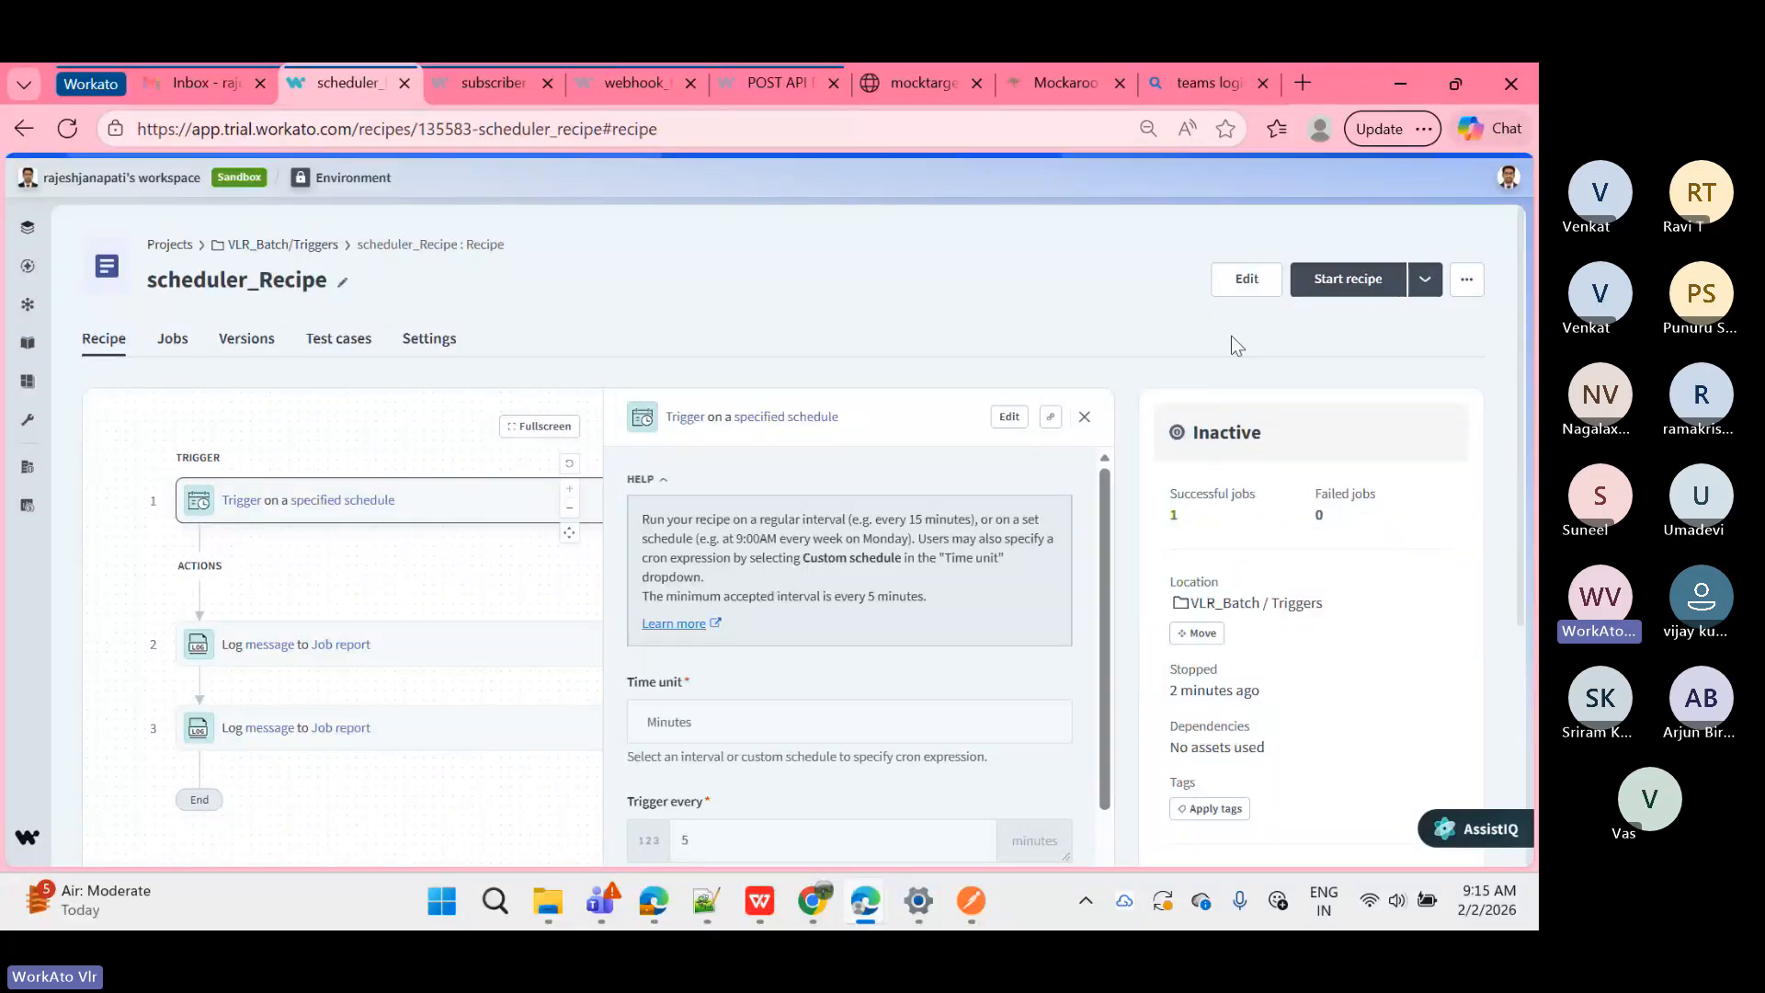
click(1350, 276)
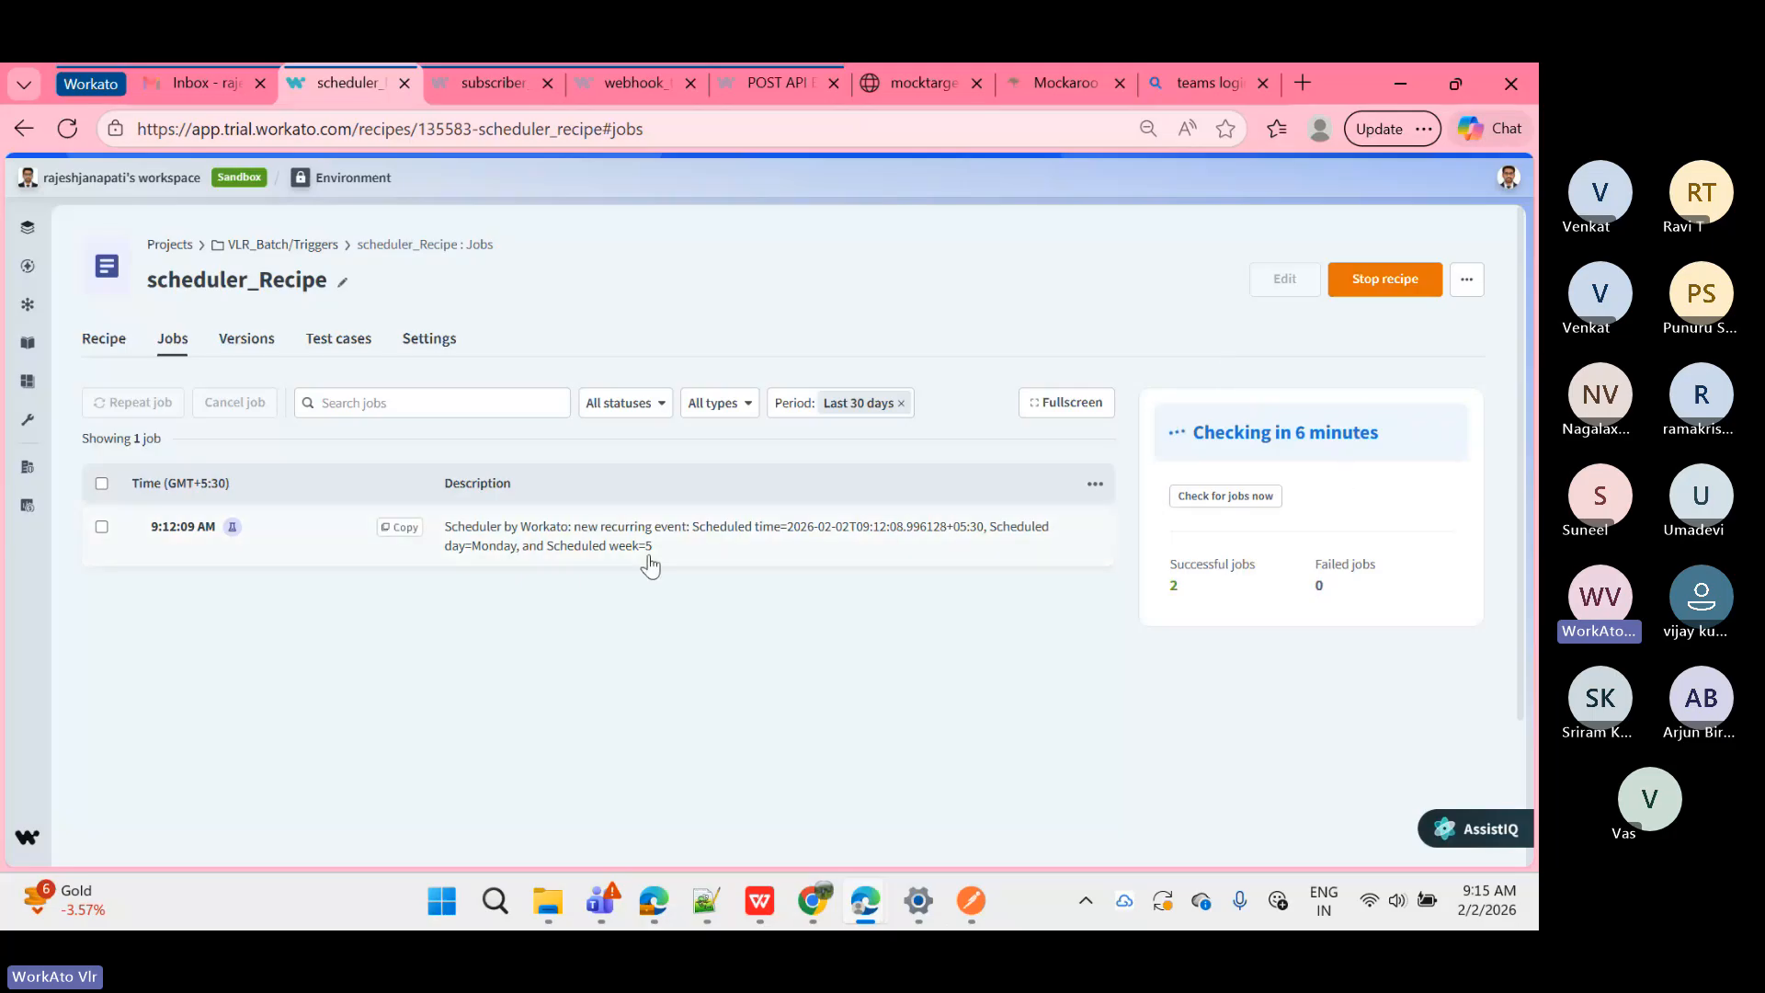
Step: Reload the Jobs list until the 9:17:14 AM run appears, then open its report
drag(1166, 565, 1181, 584)
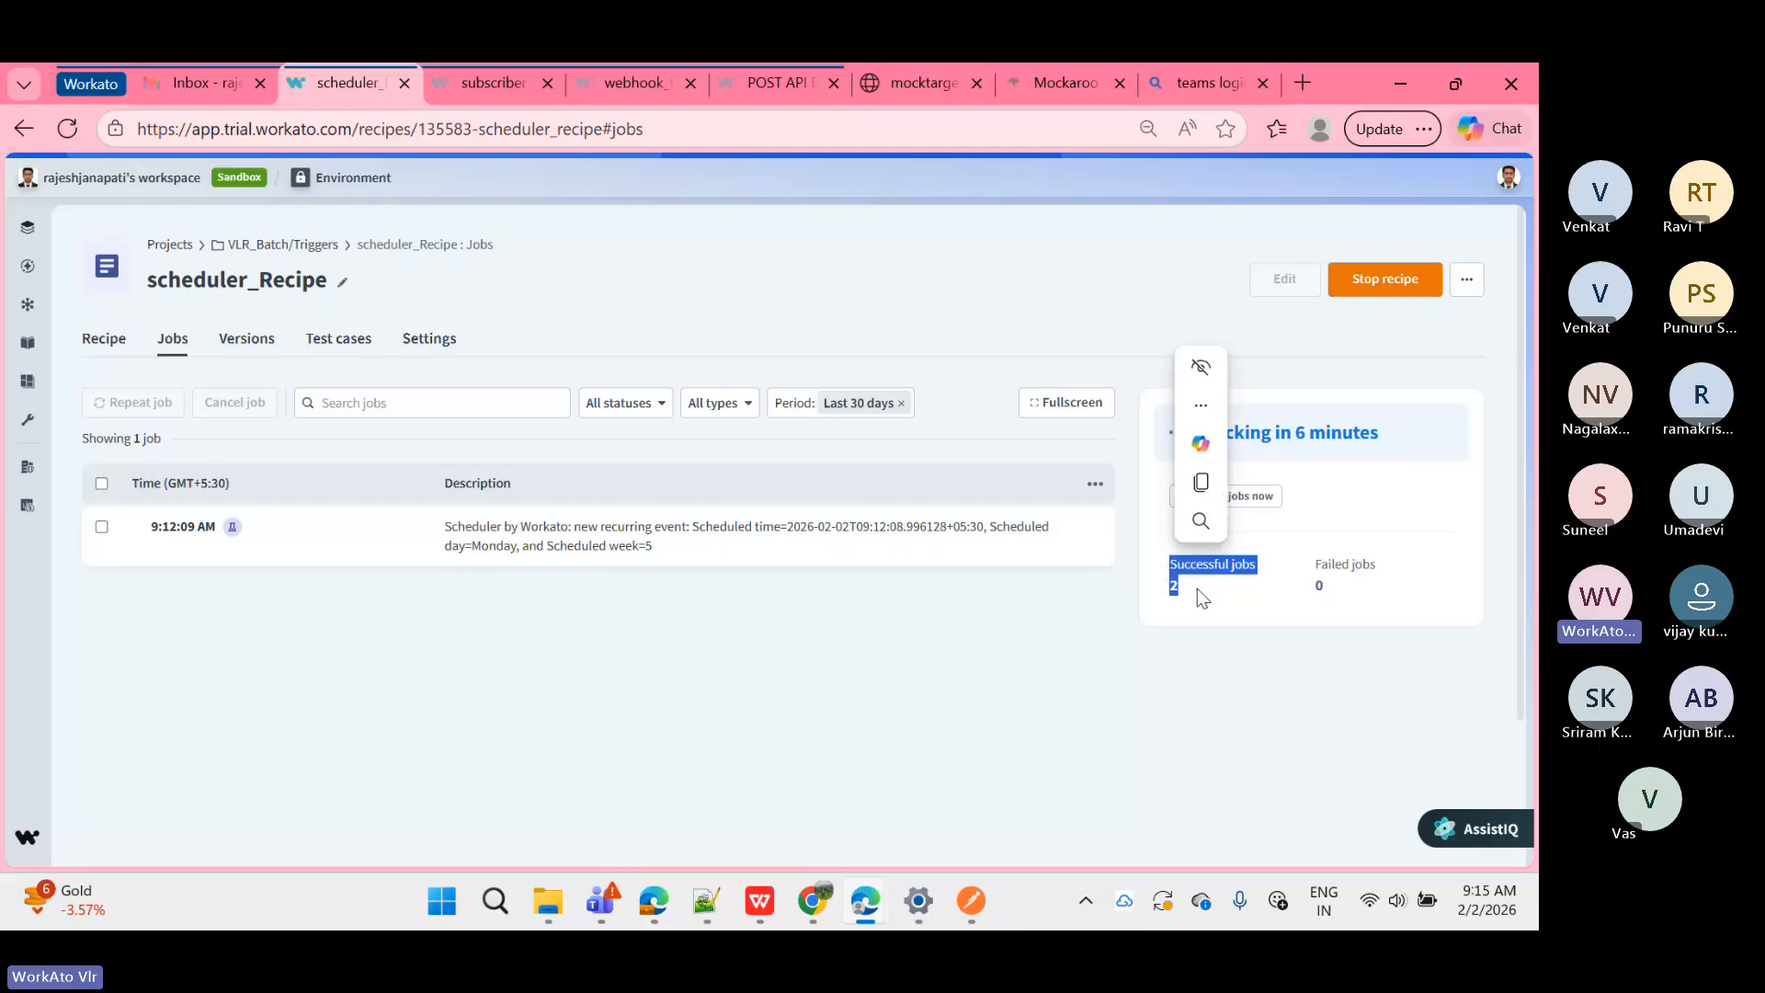
click(1103, 561)
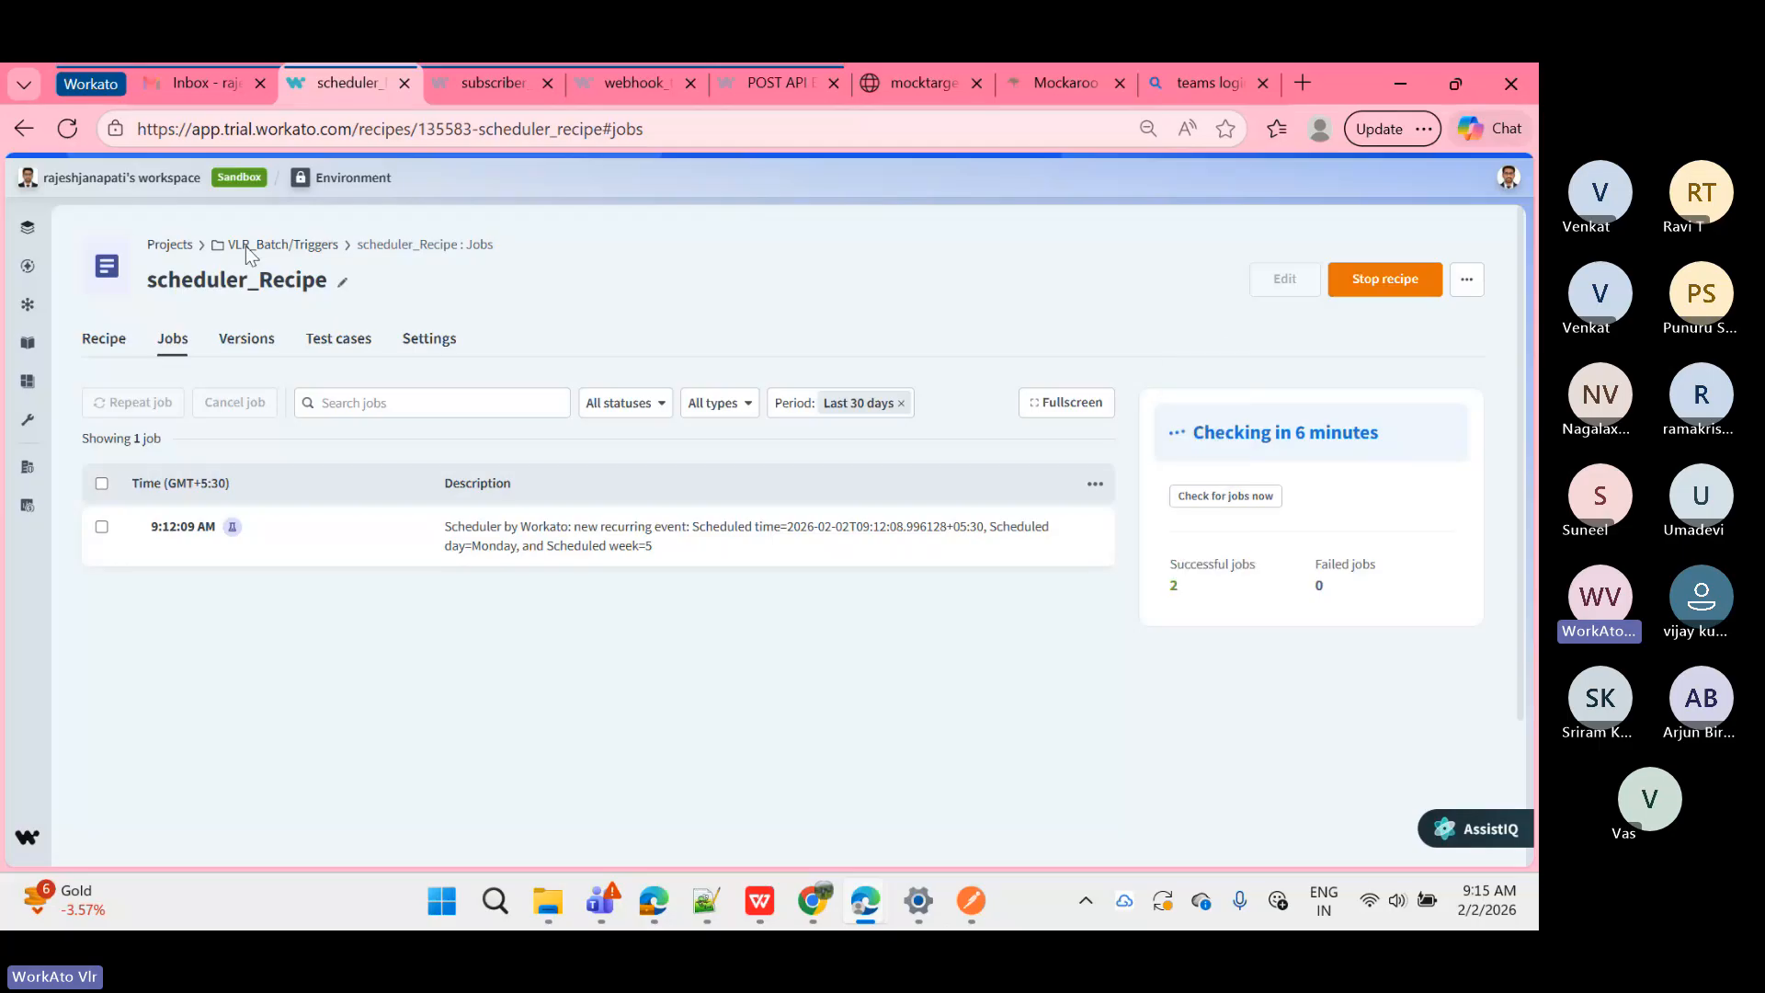
click(68, 130)
click(67, 128)
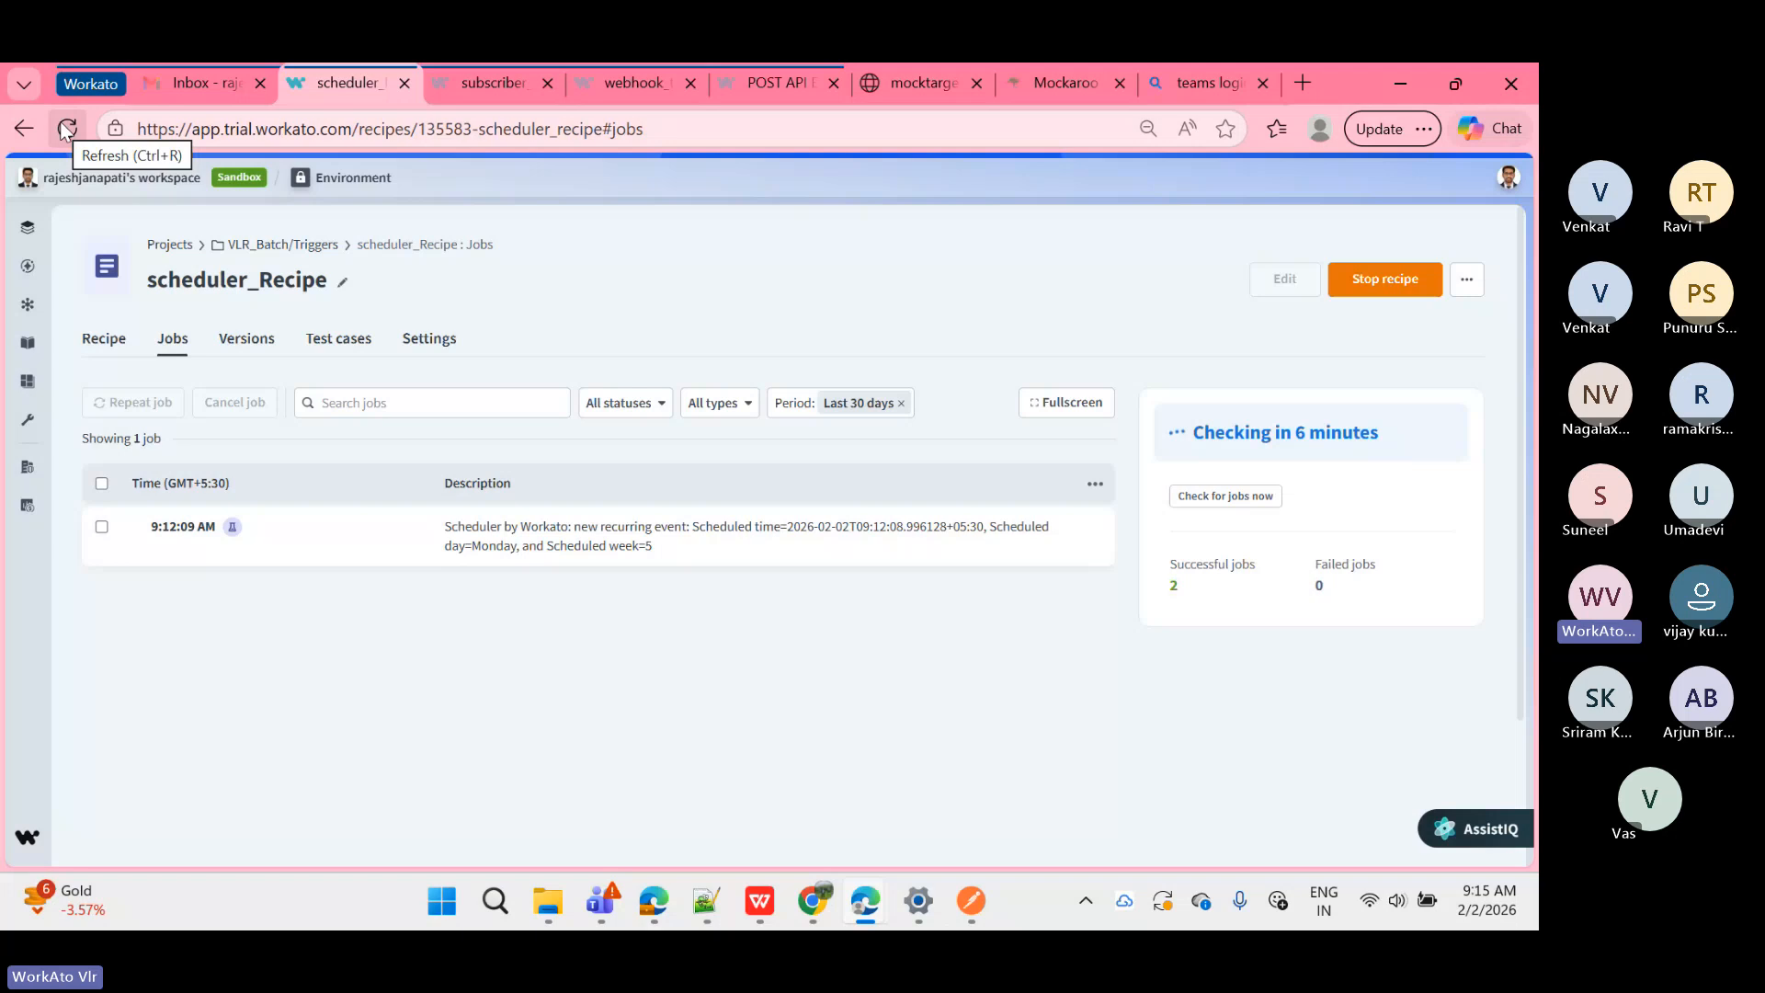
click(64, 127)
click(64, 127)
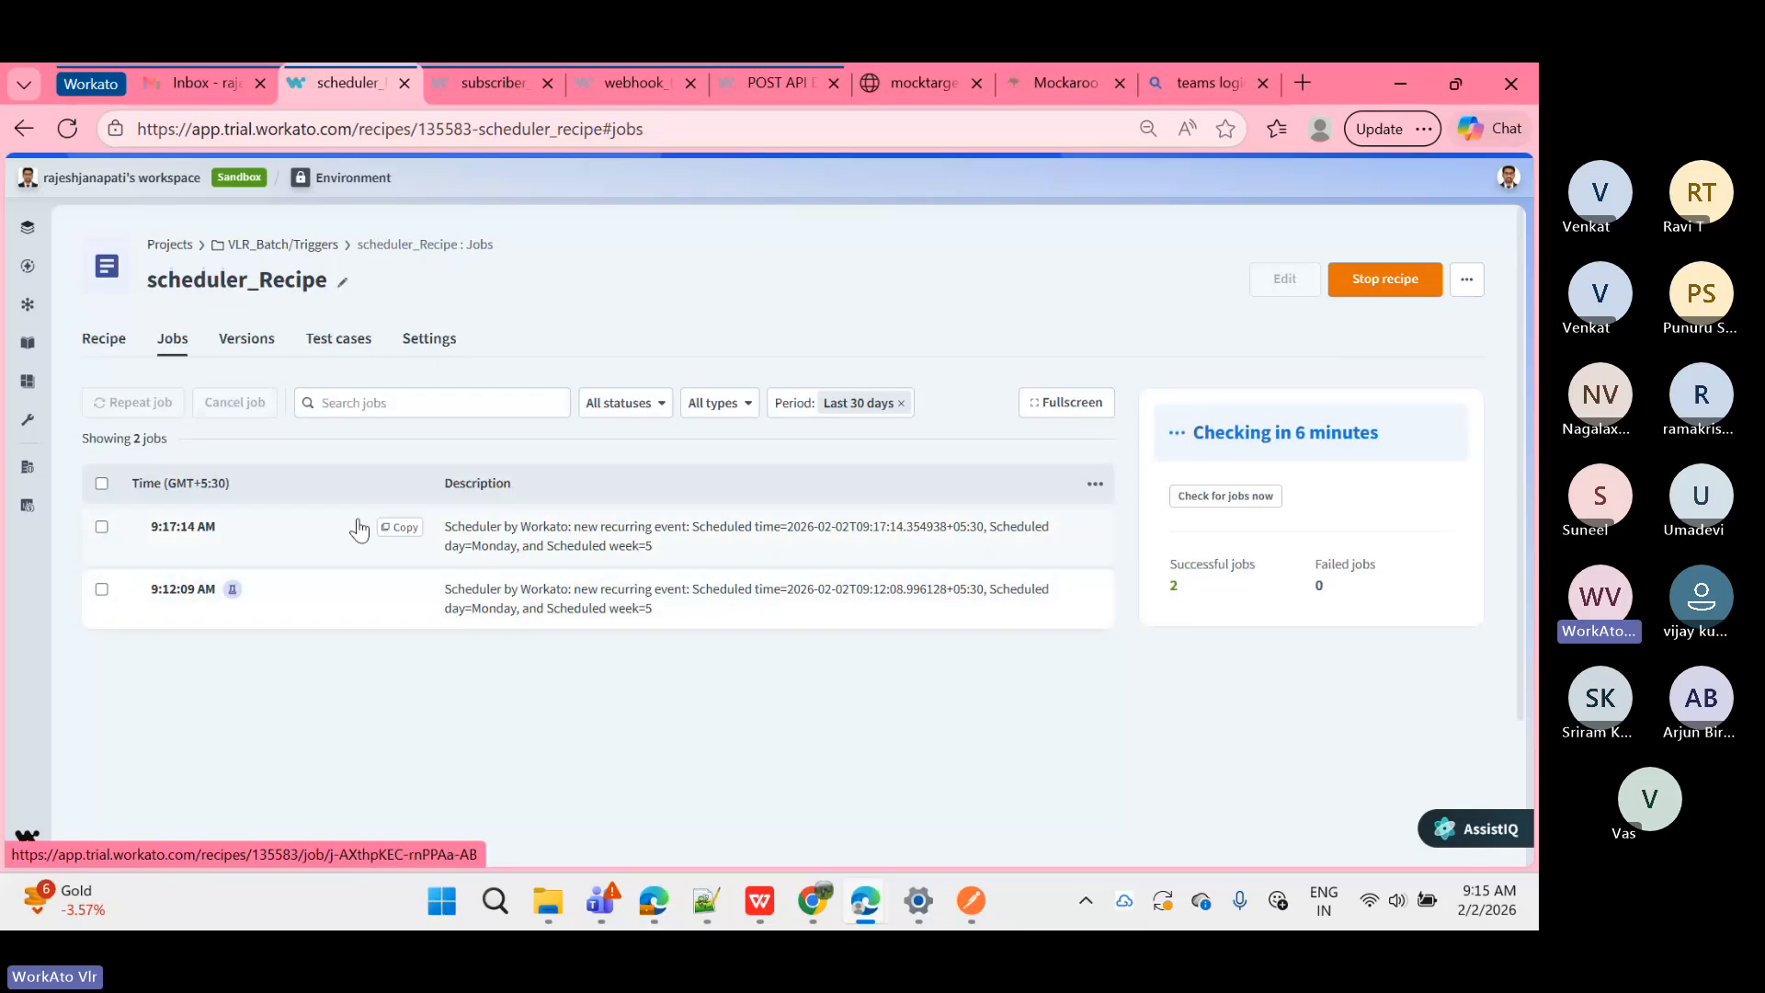
click(647, 537)
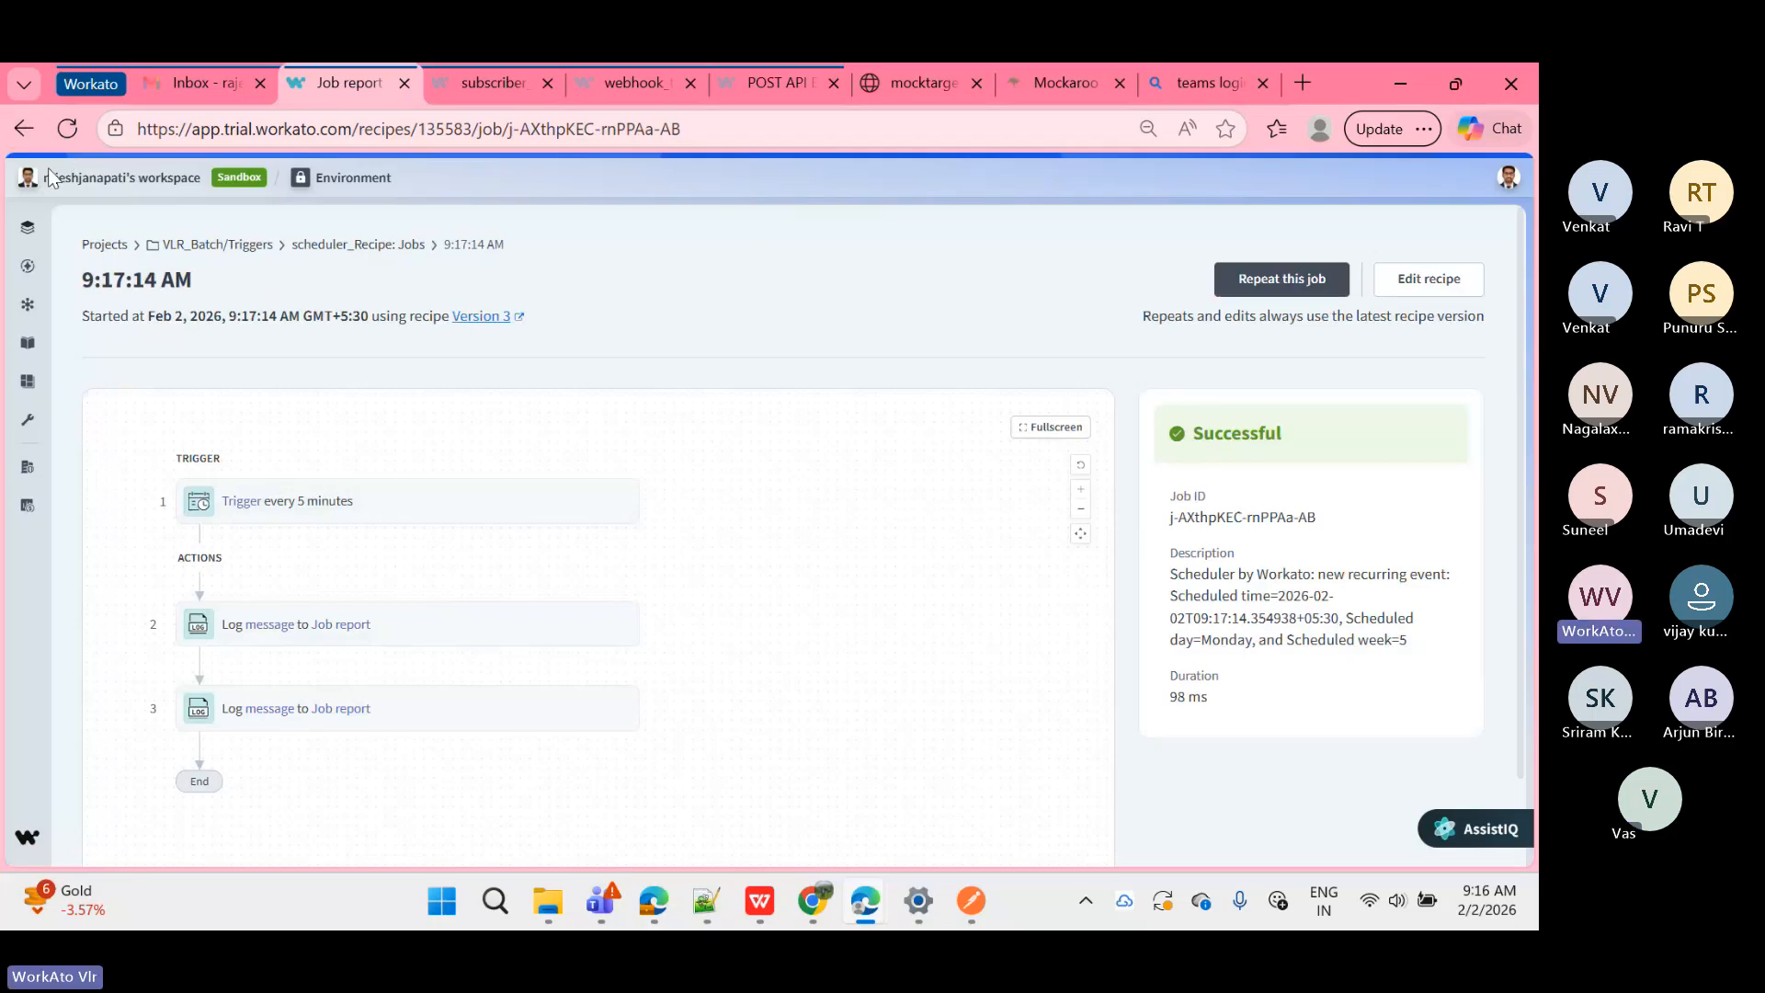
Step: Reopen the 9:17:14 AM job and view the trigger, step 2 and step 3 outputs
click(23, 127)
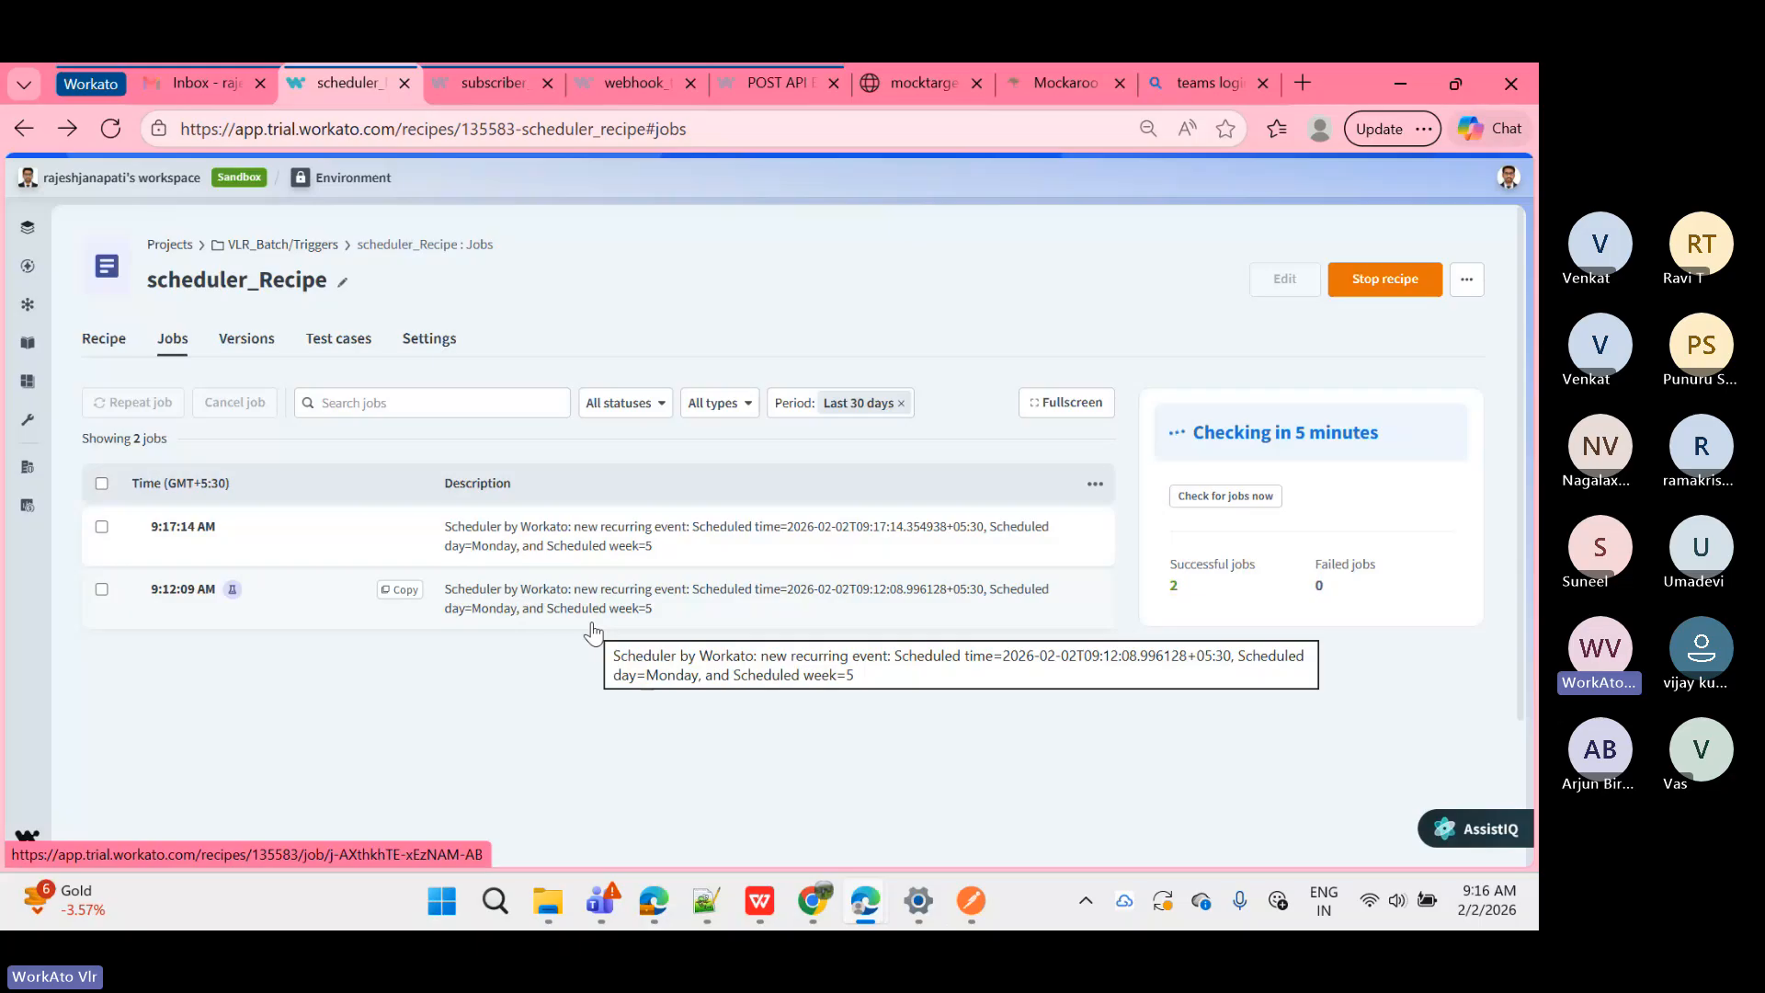
click(564, 552)
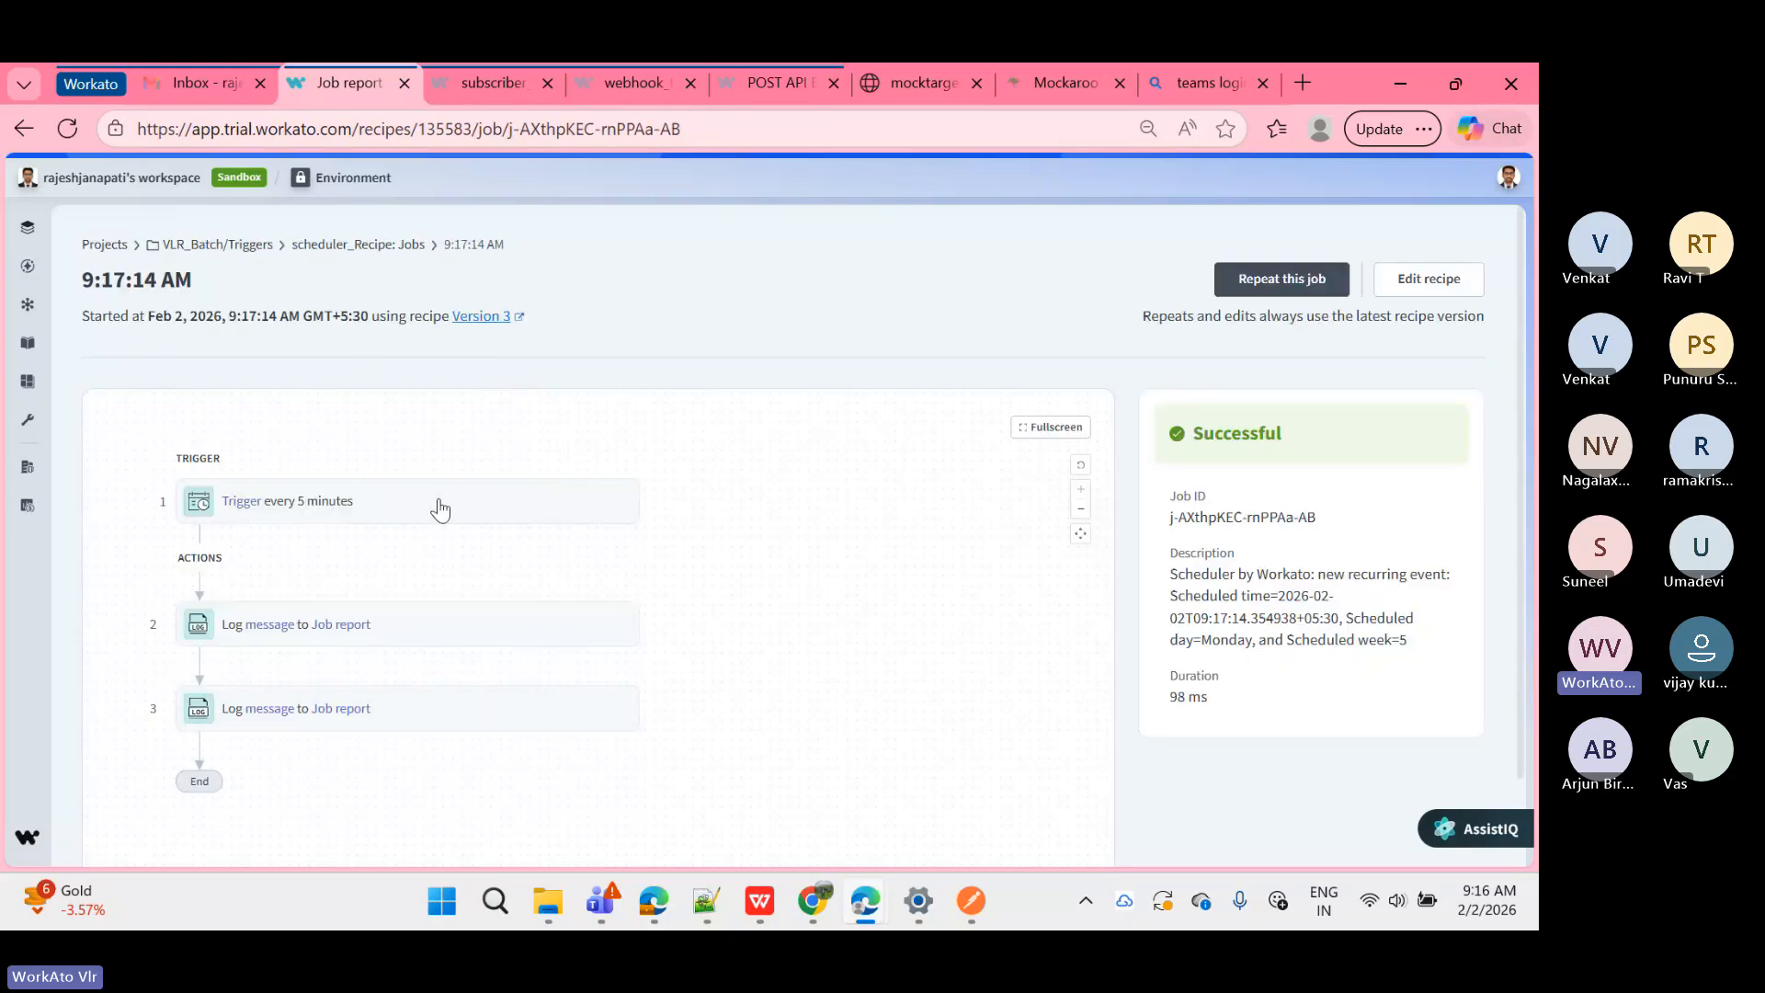
click(440, 510)
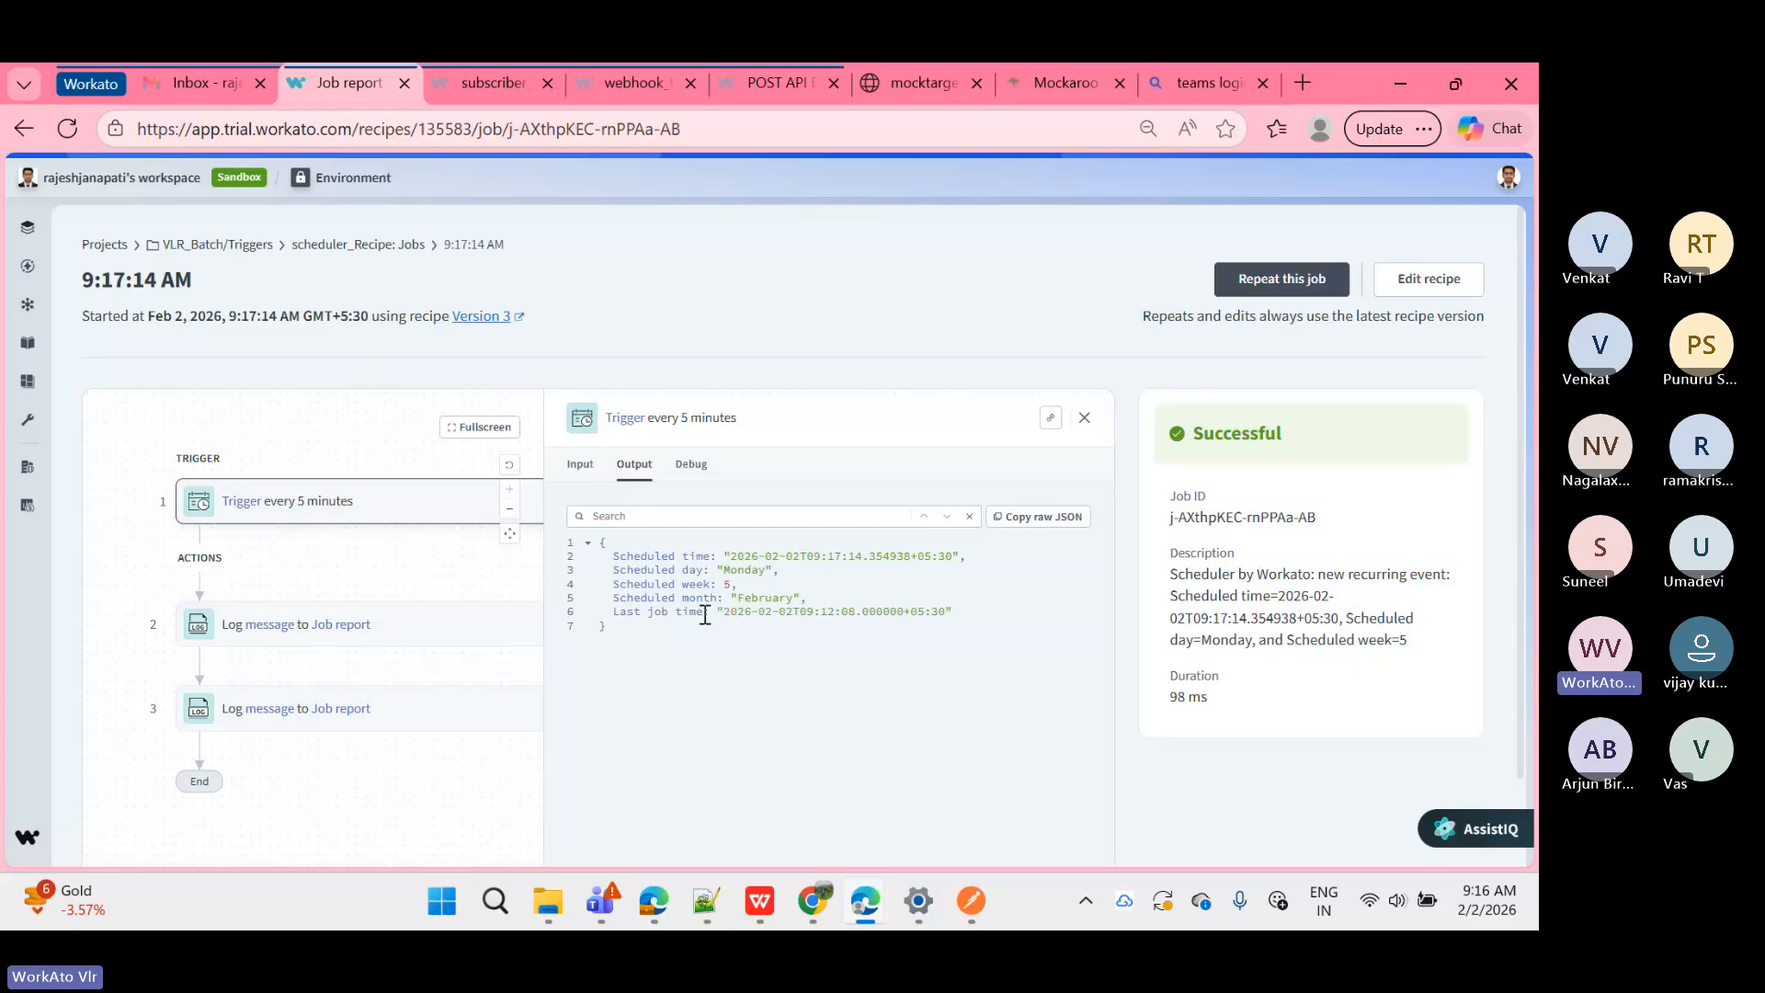
click(453, 629)
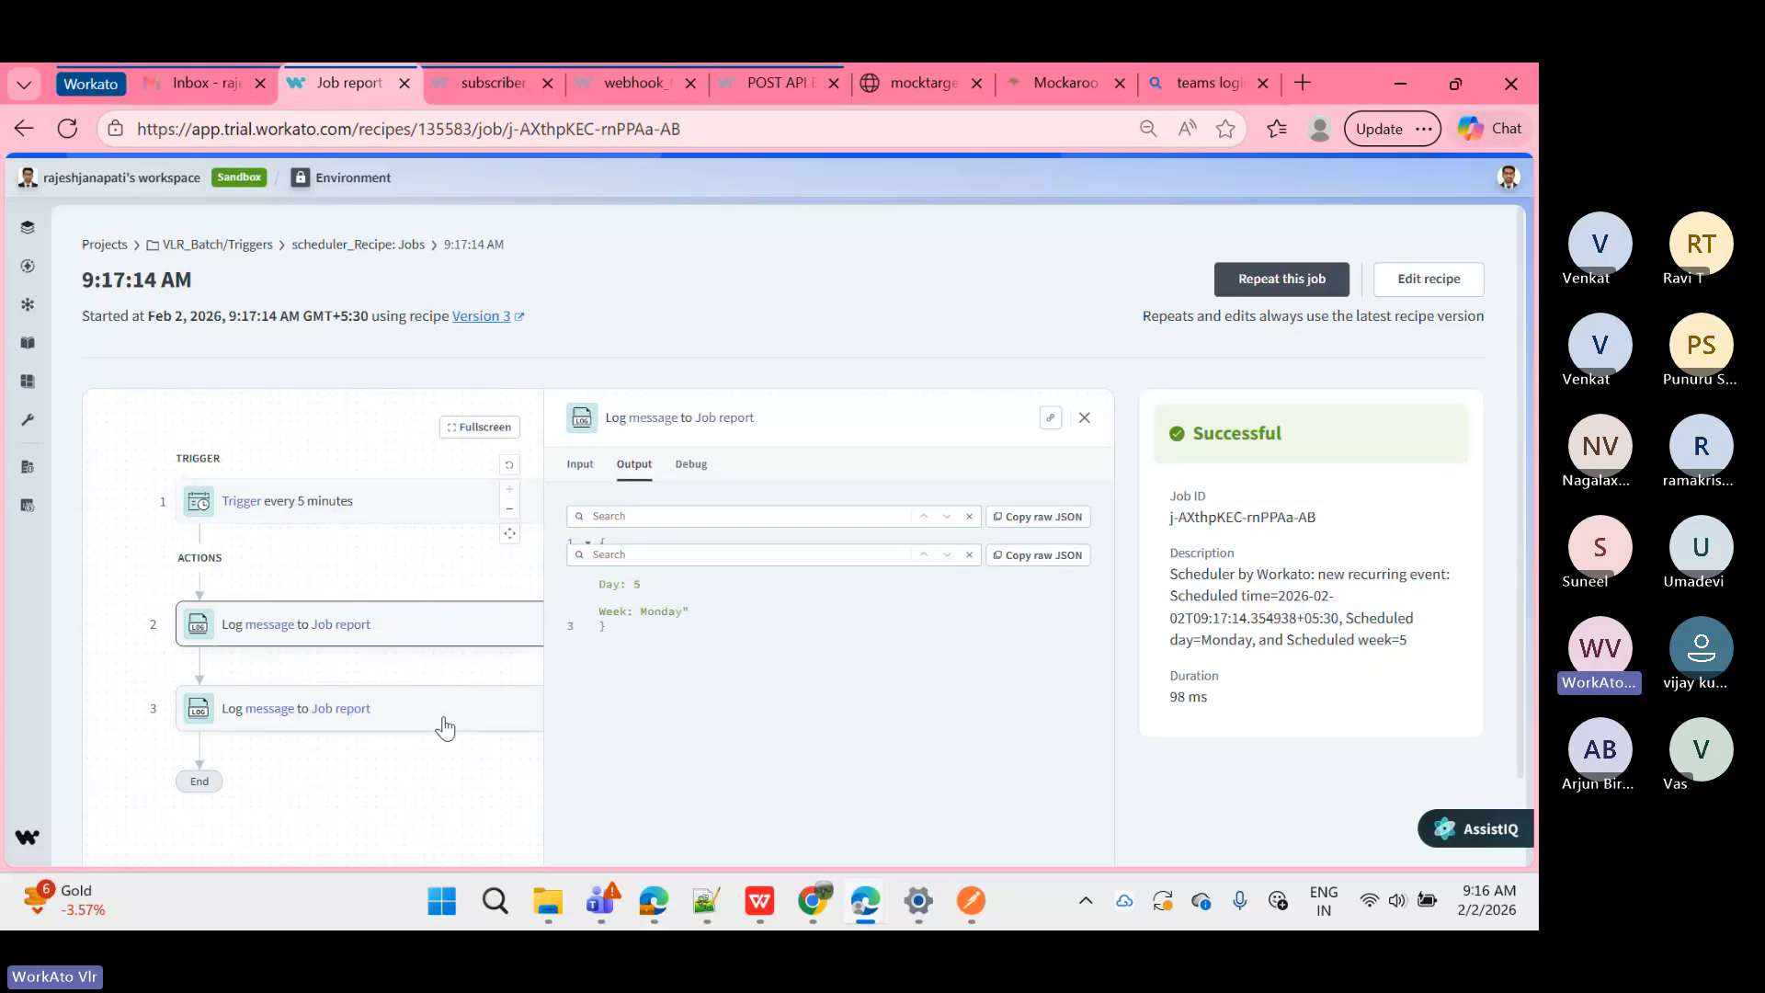
click(445, 728)
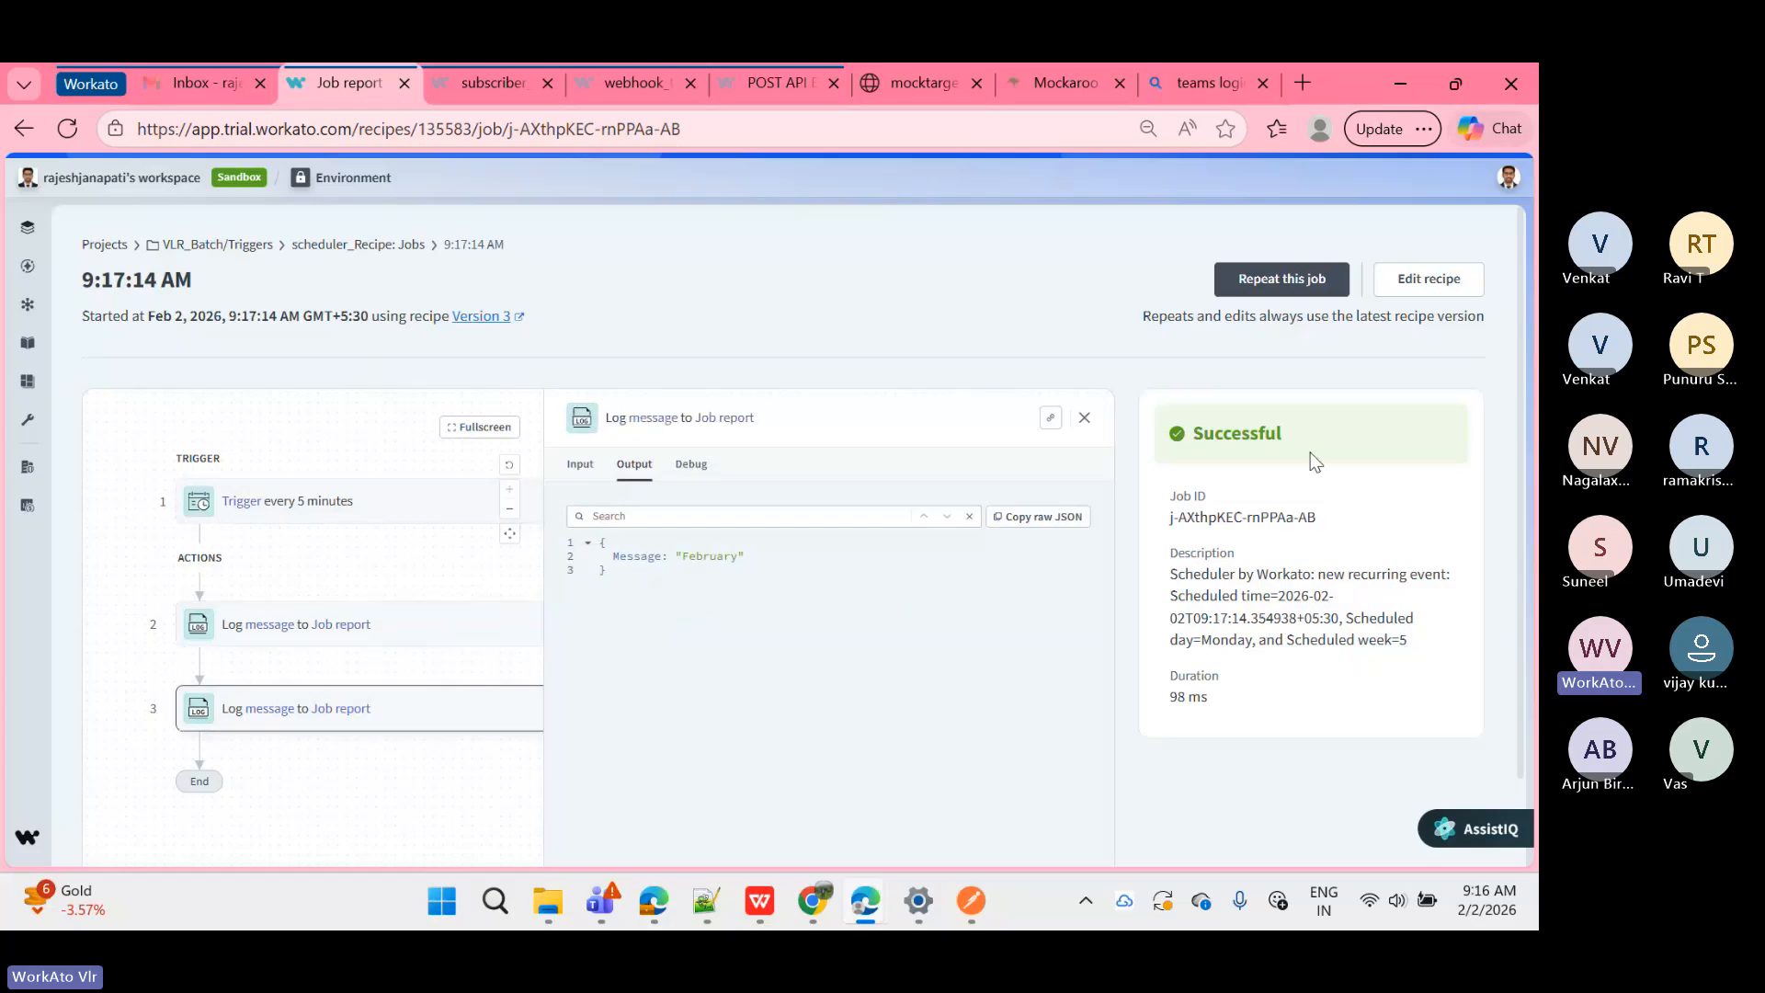
Step: Highlight the job's Successful status, job ID, 98 ms duration and description
drag(1151, 423, 1339, 418)
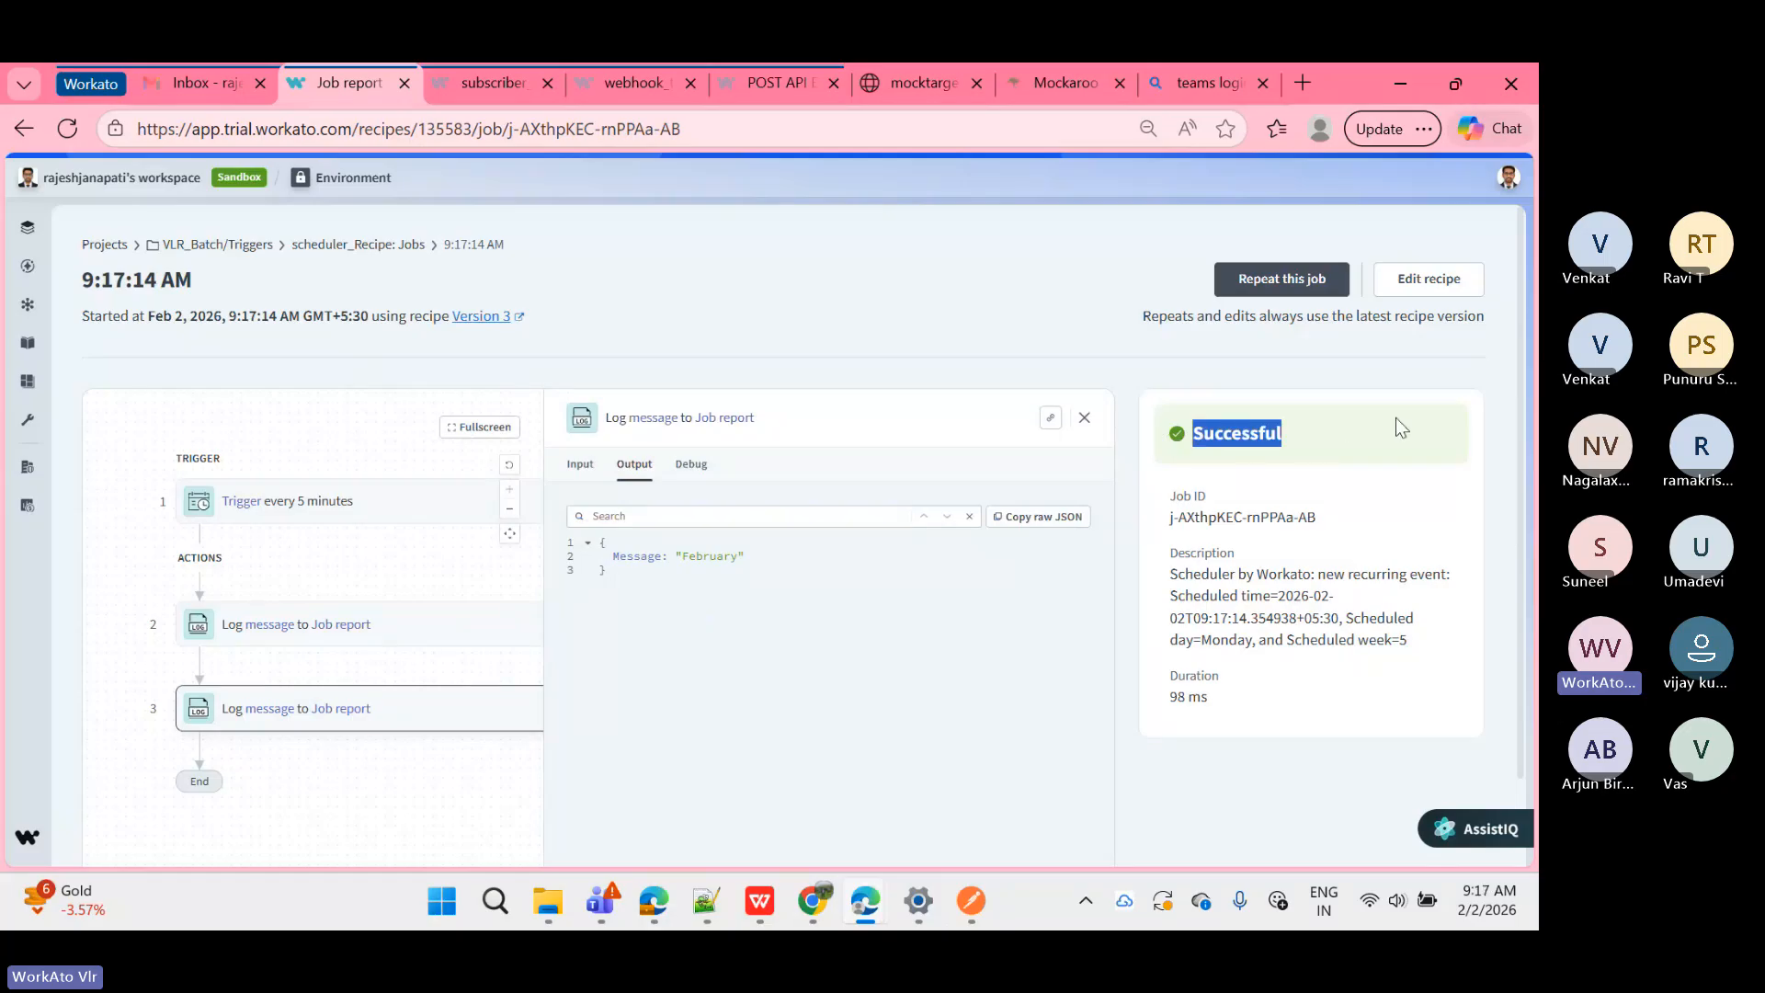
click(1398, 491)
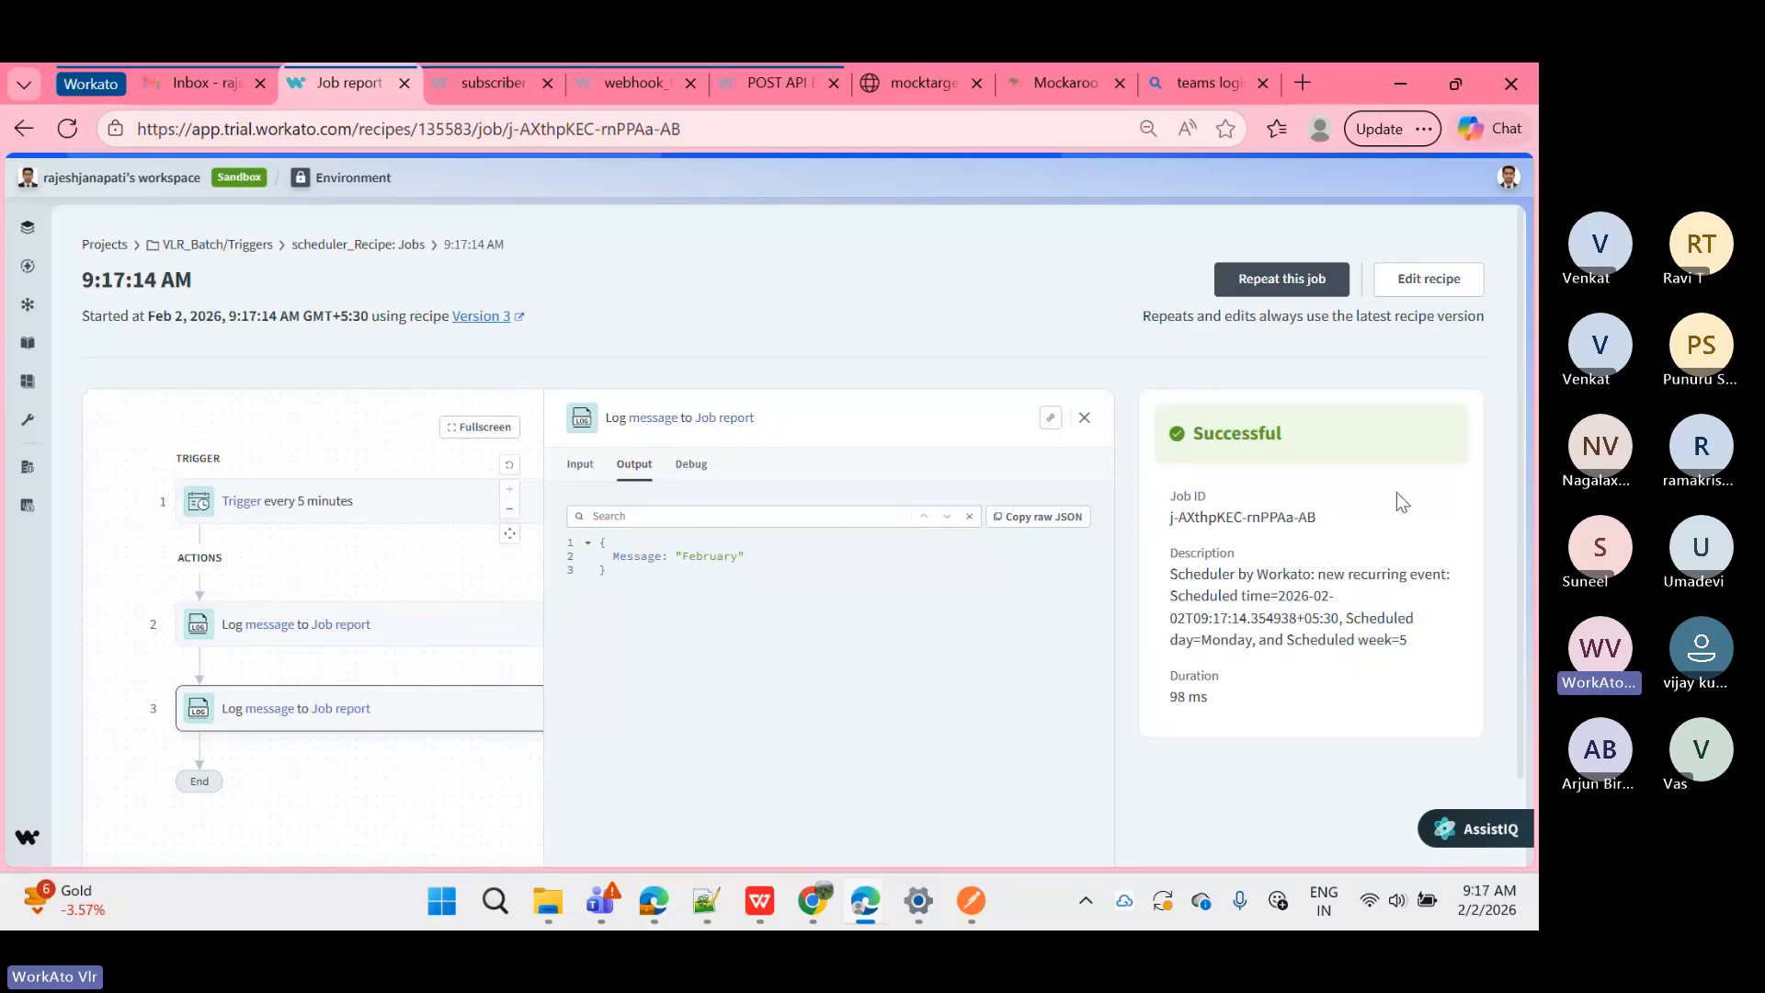
drag(1168, 529, 1315, 527)
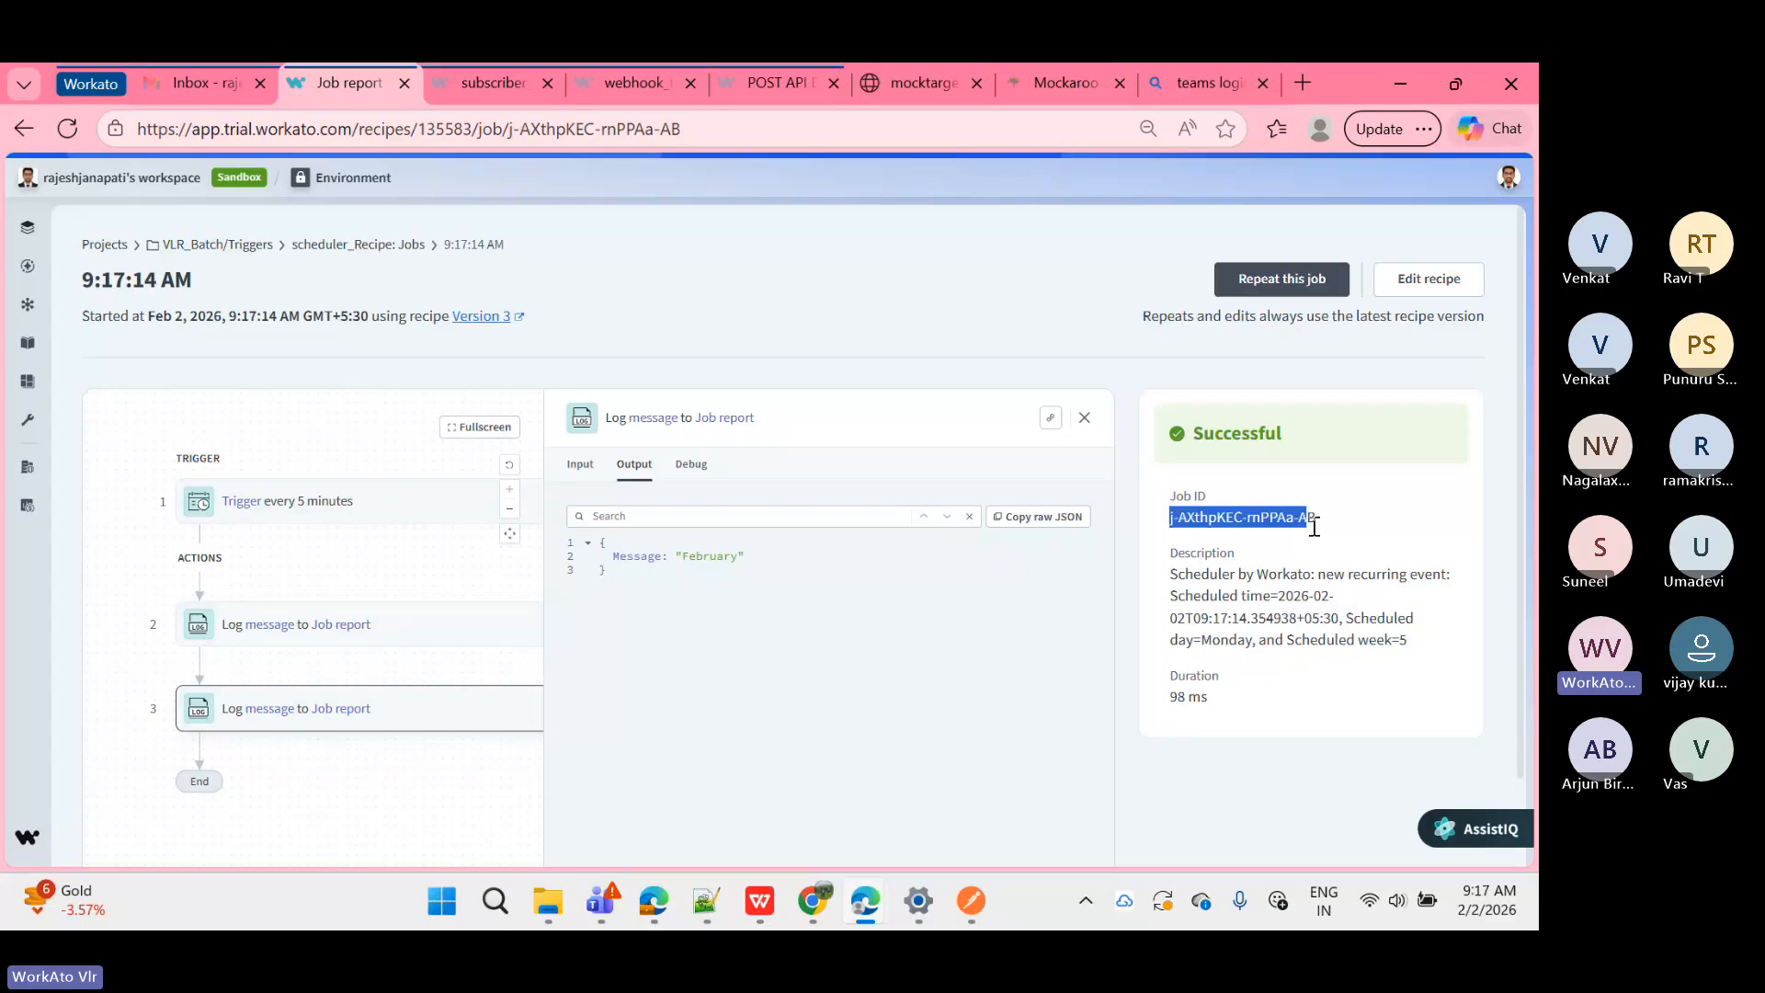
click(1232, 526)
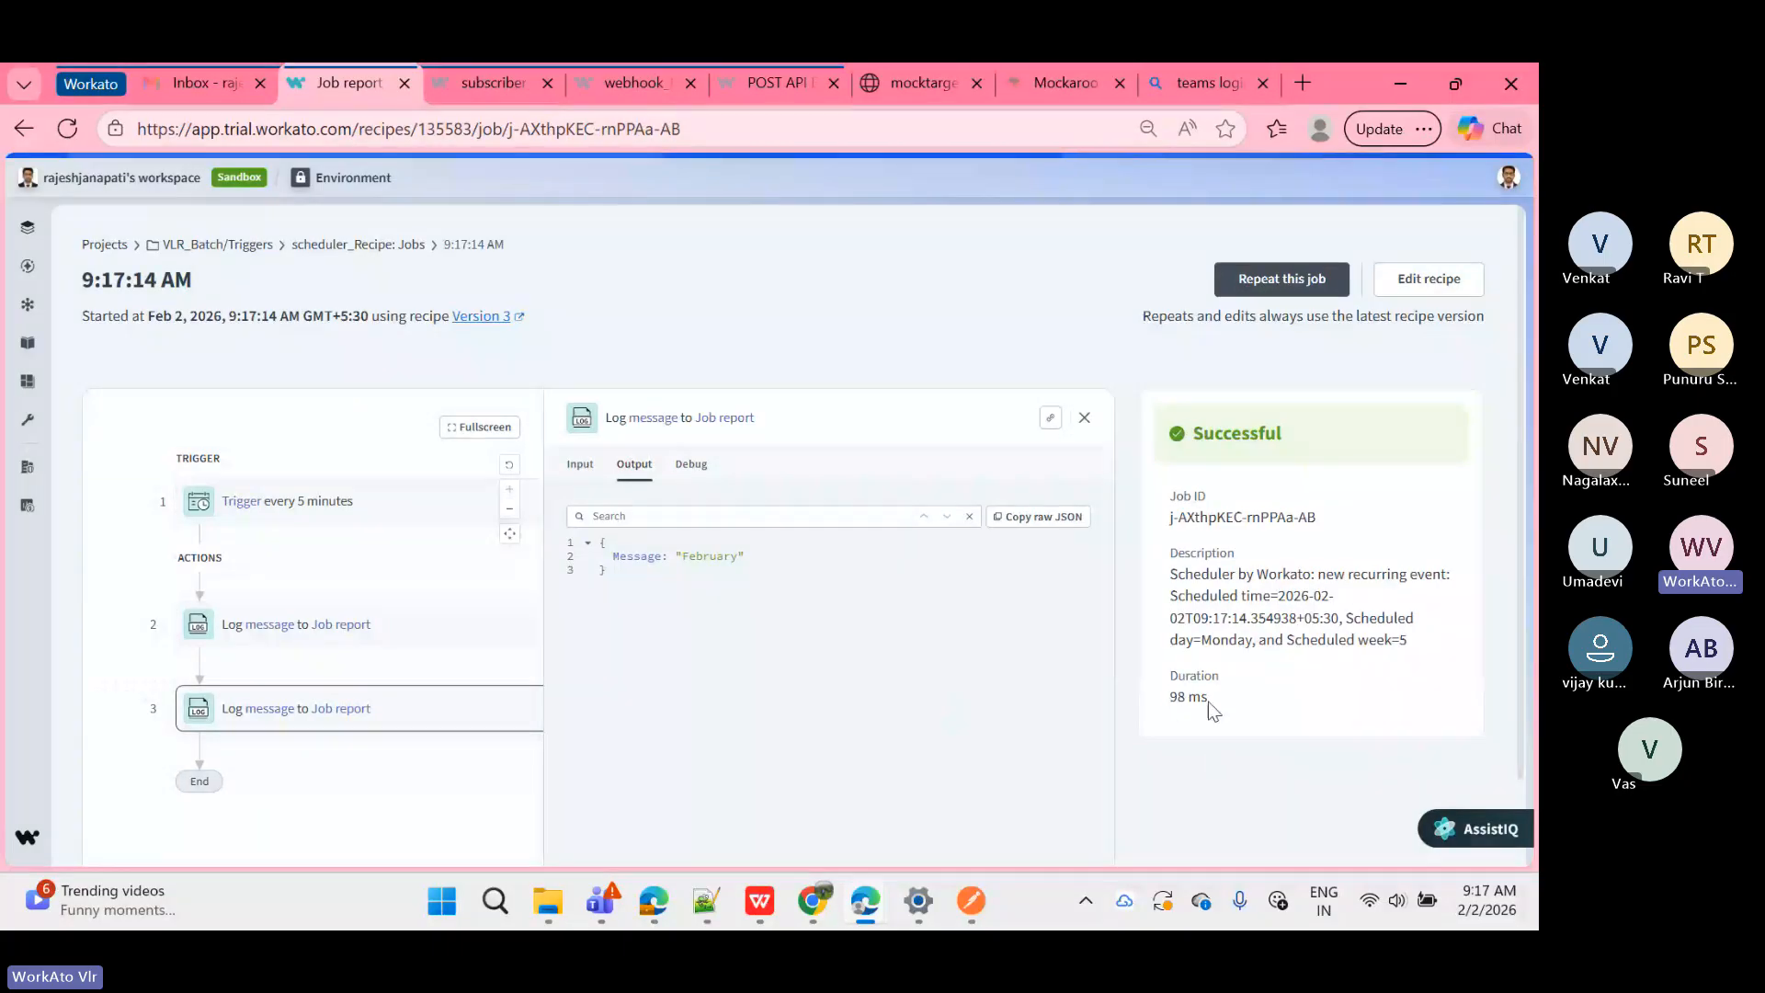
drag(1208, 702, 1172, 704)
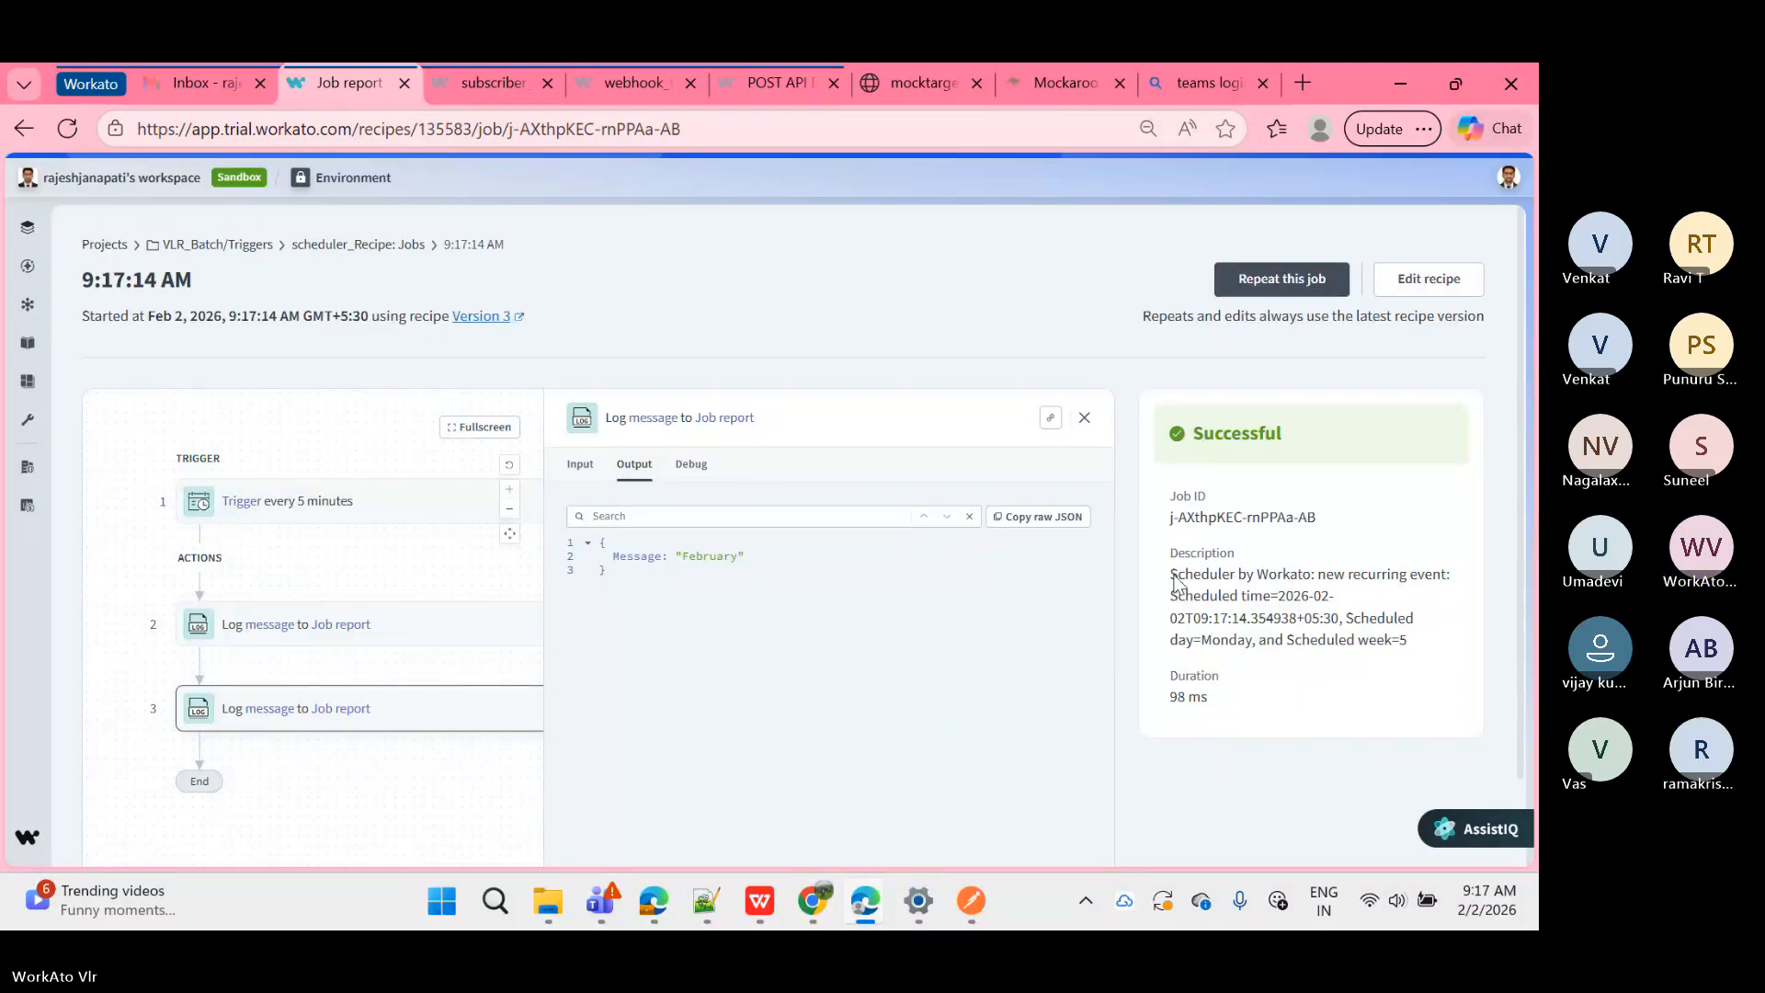
drag(1173, 579, 1429, 649)
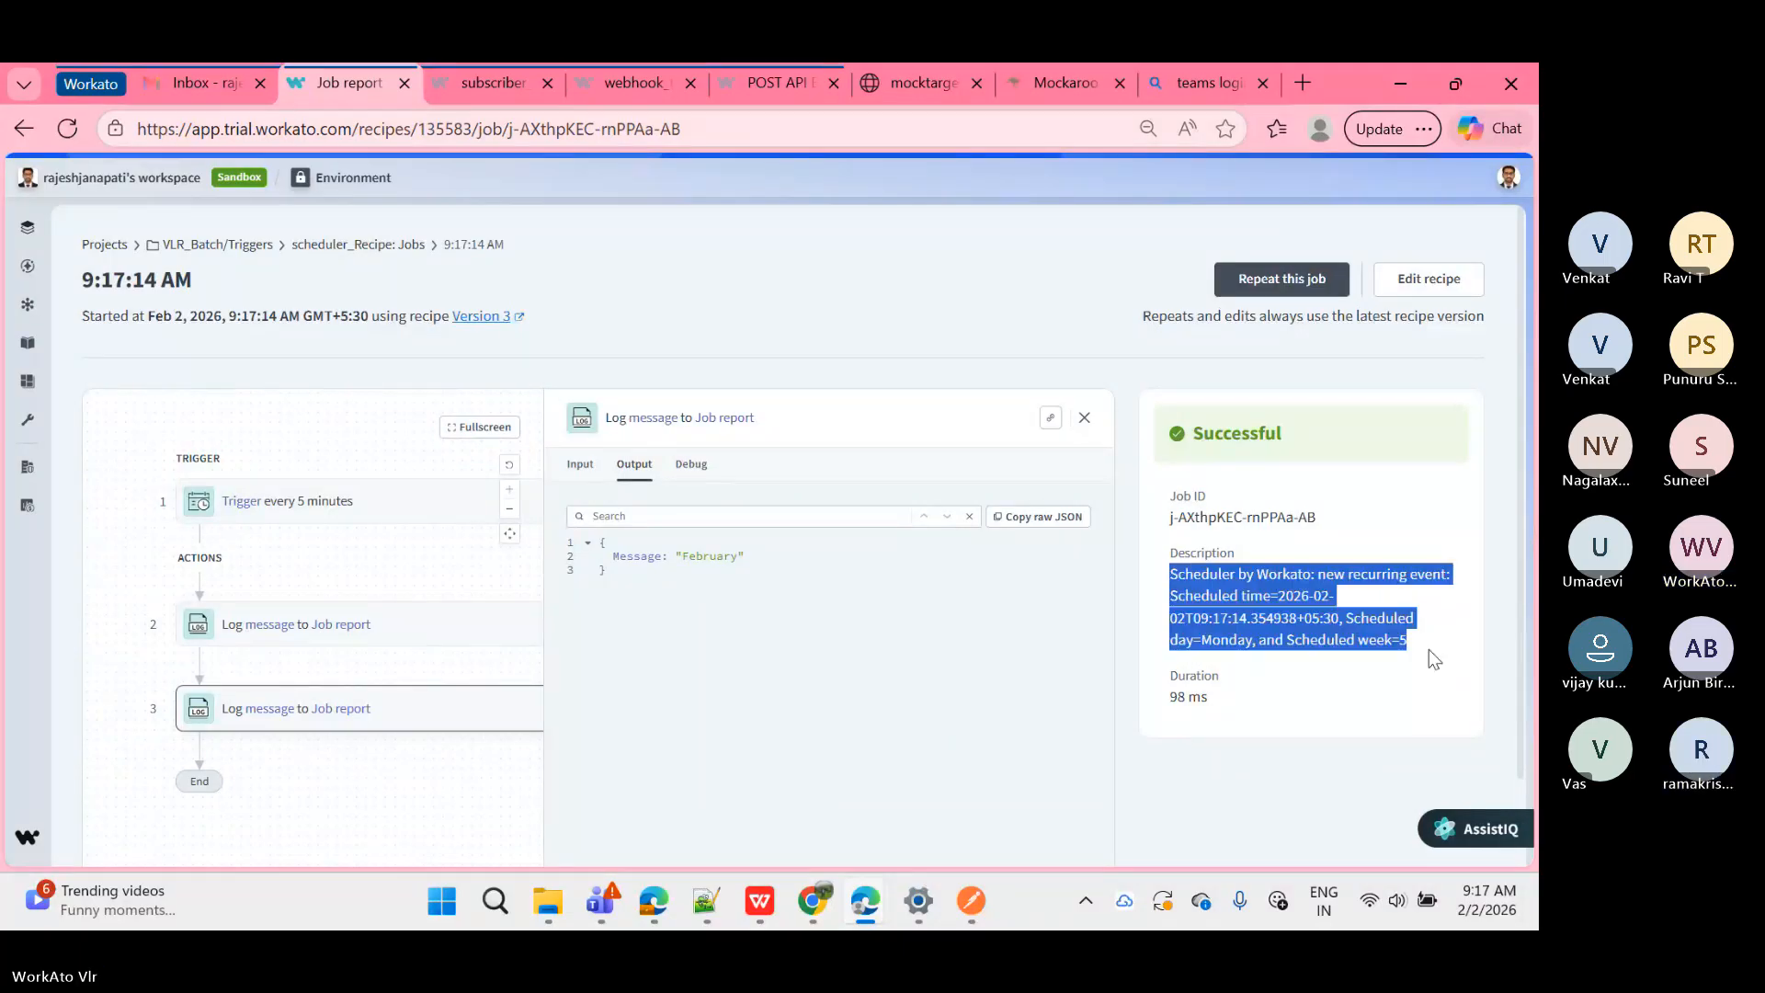
click(1314, 639)
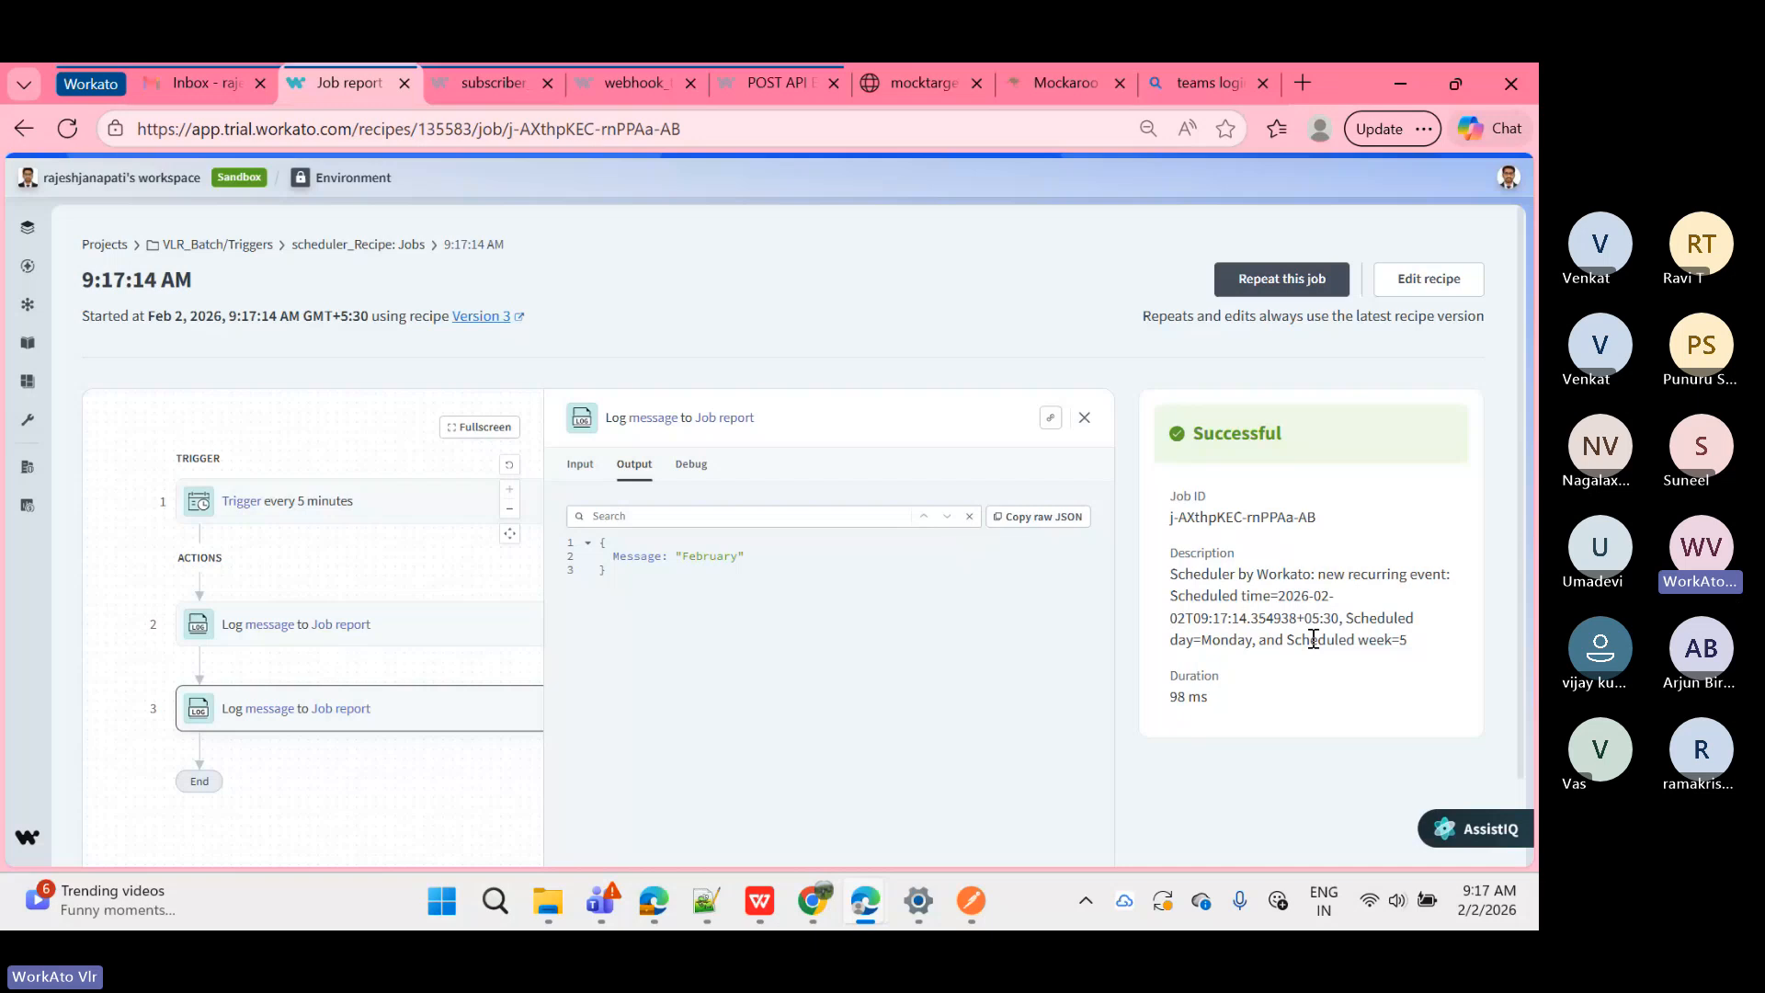
Step: Glance at scheduler_Recipe's trigger and action steps on the Recipe tab, then return to Jobs
click(417, 246)
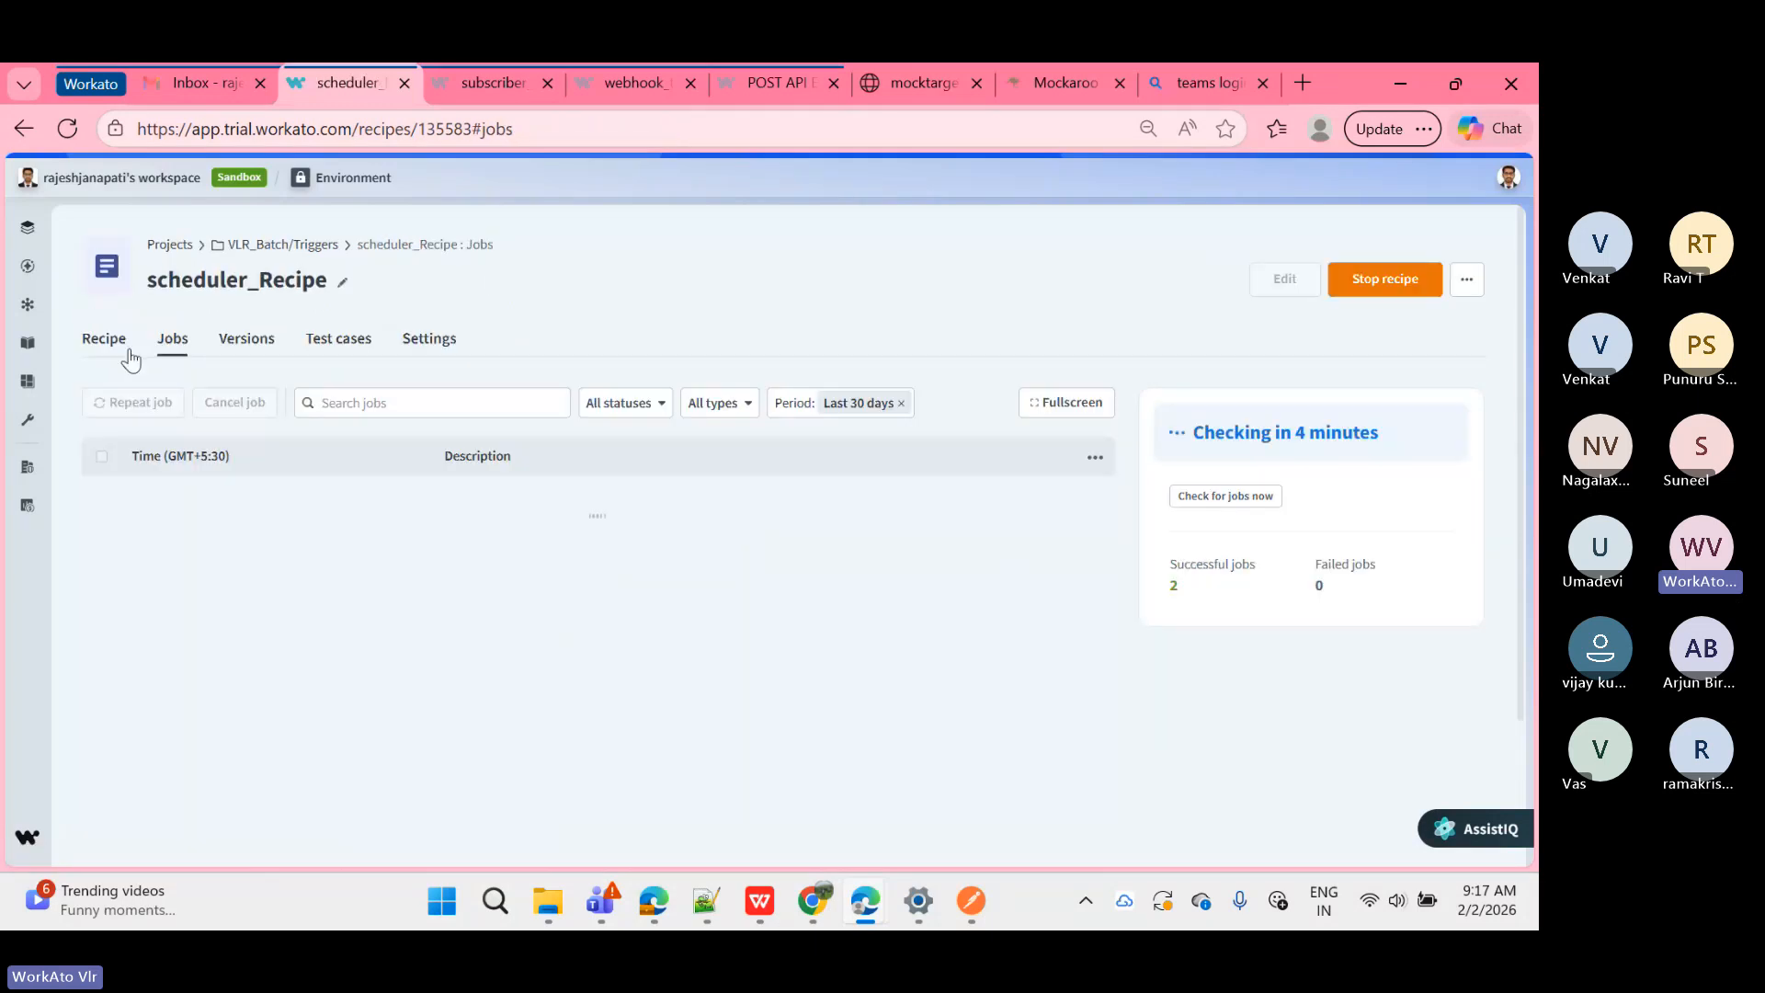
click(108, 340)
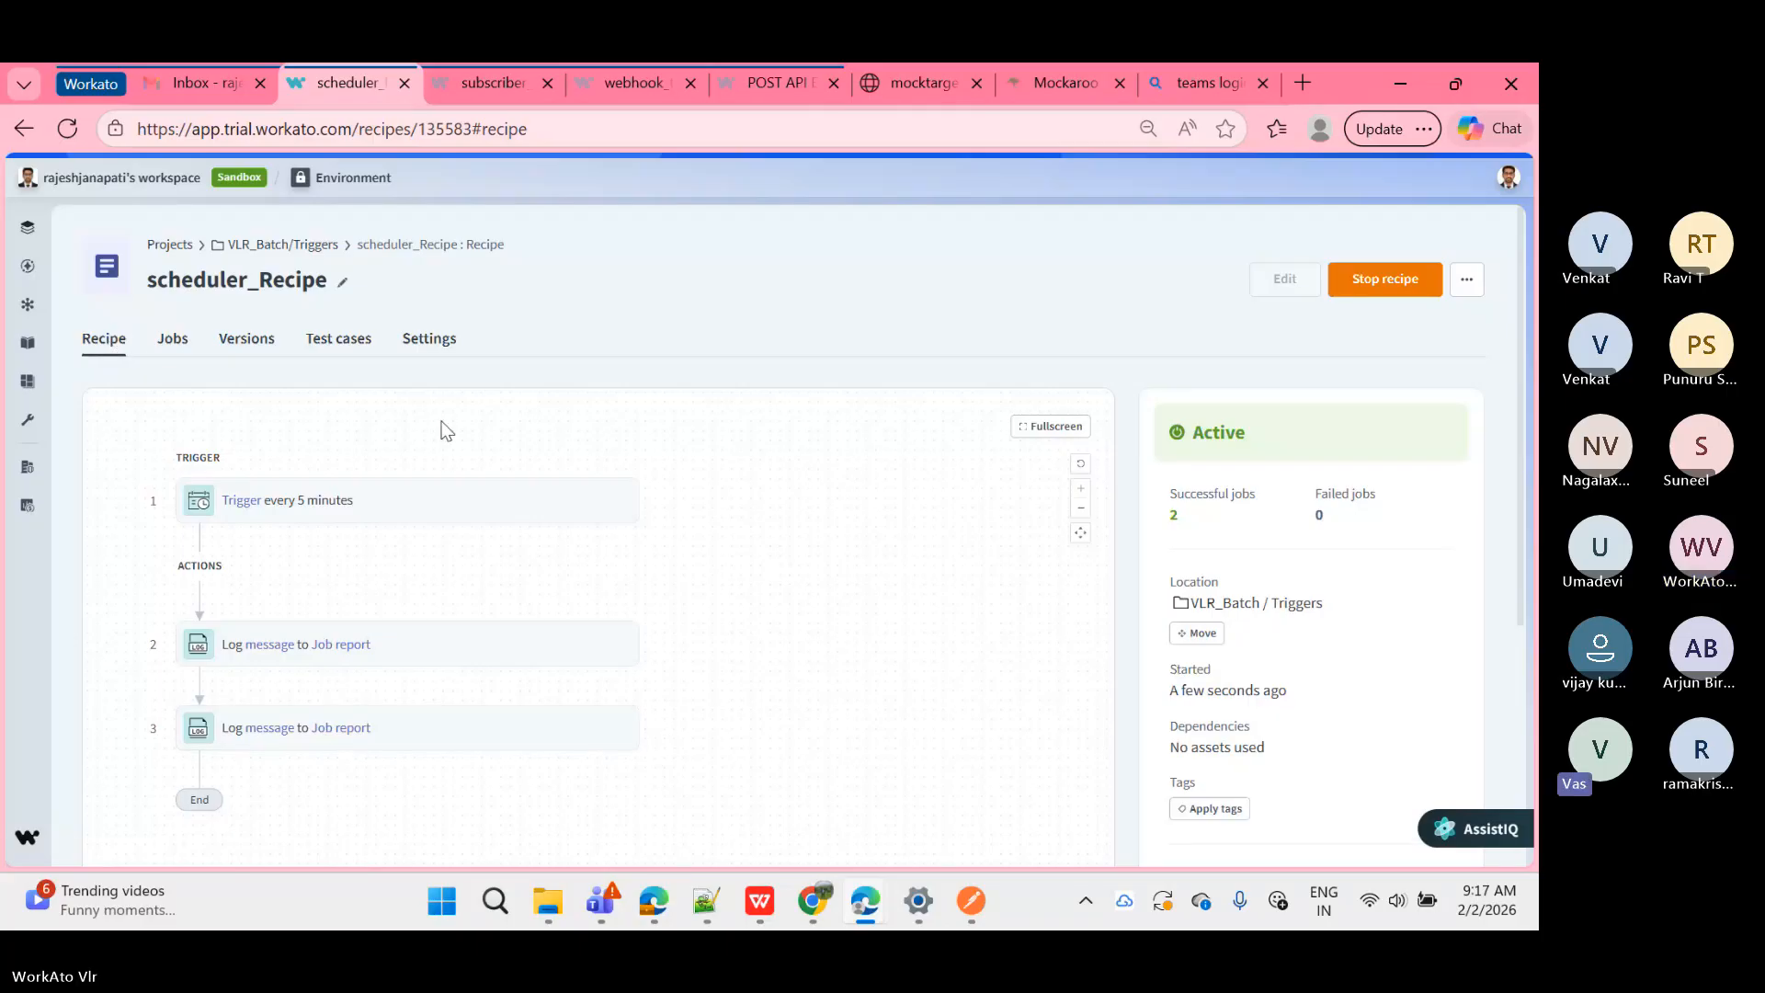
click(171, 349)
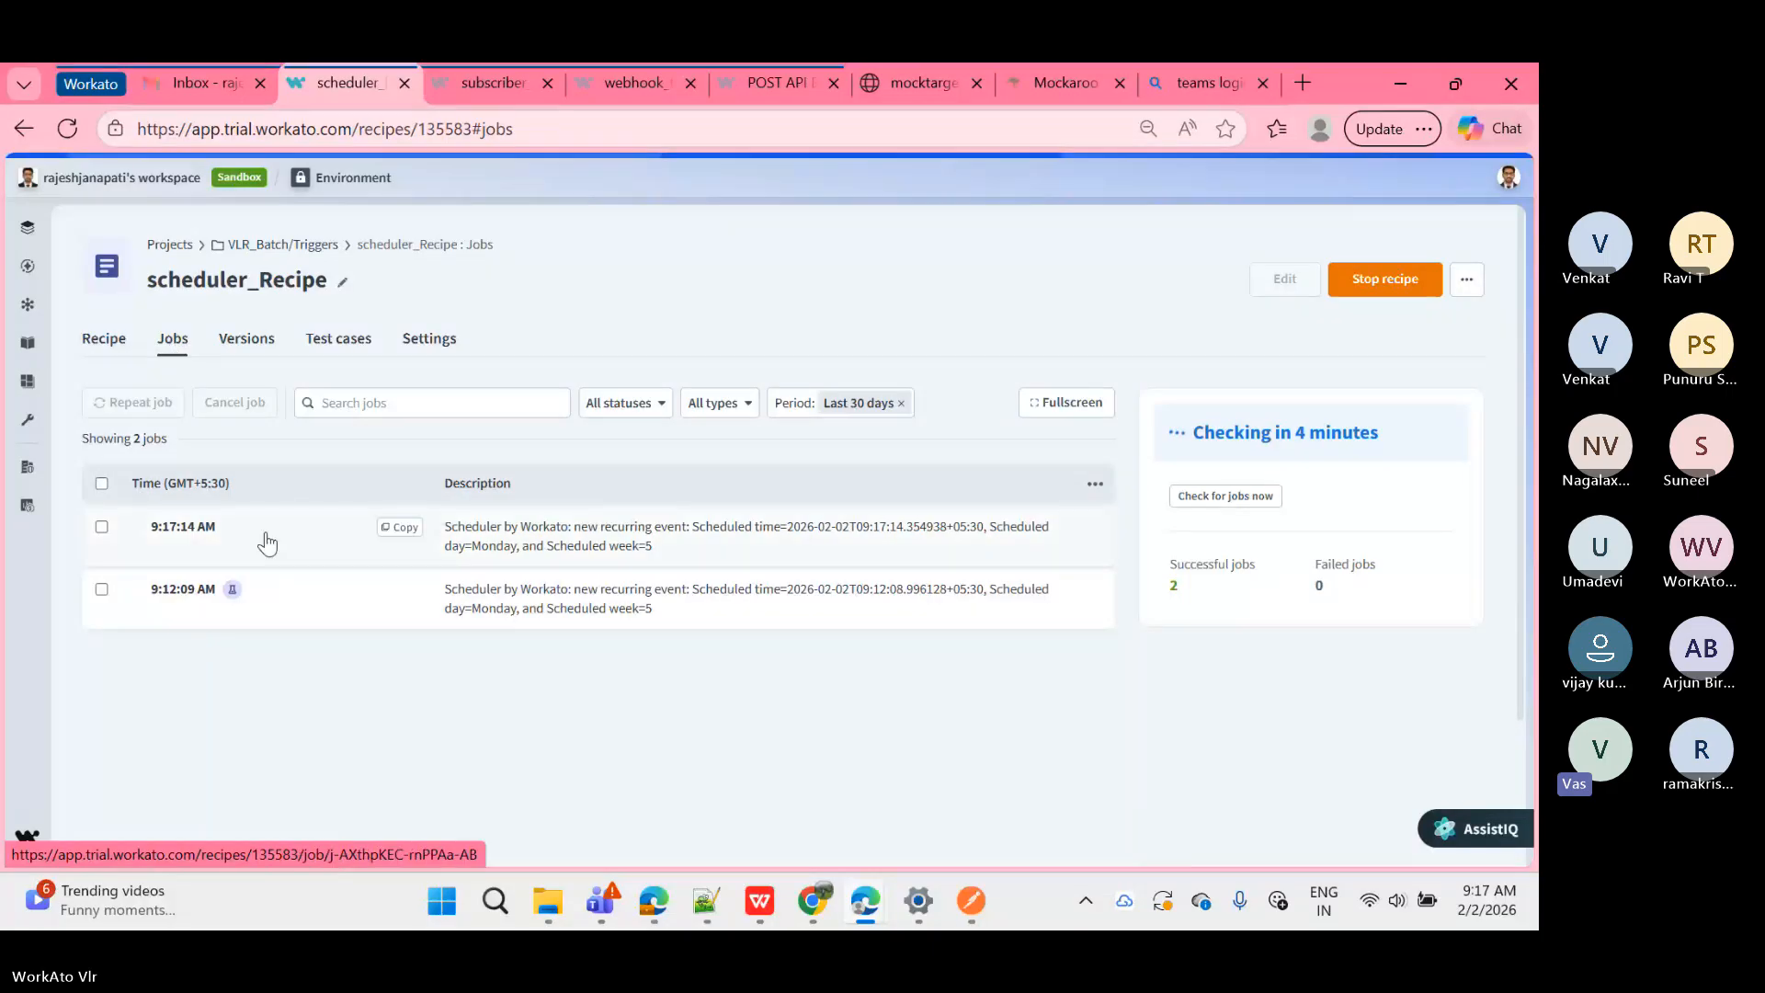
Step: Review step 2's logged output in the 9:12:09 AM job report, then go back to the job list
click(296, 601)
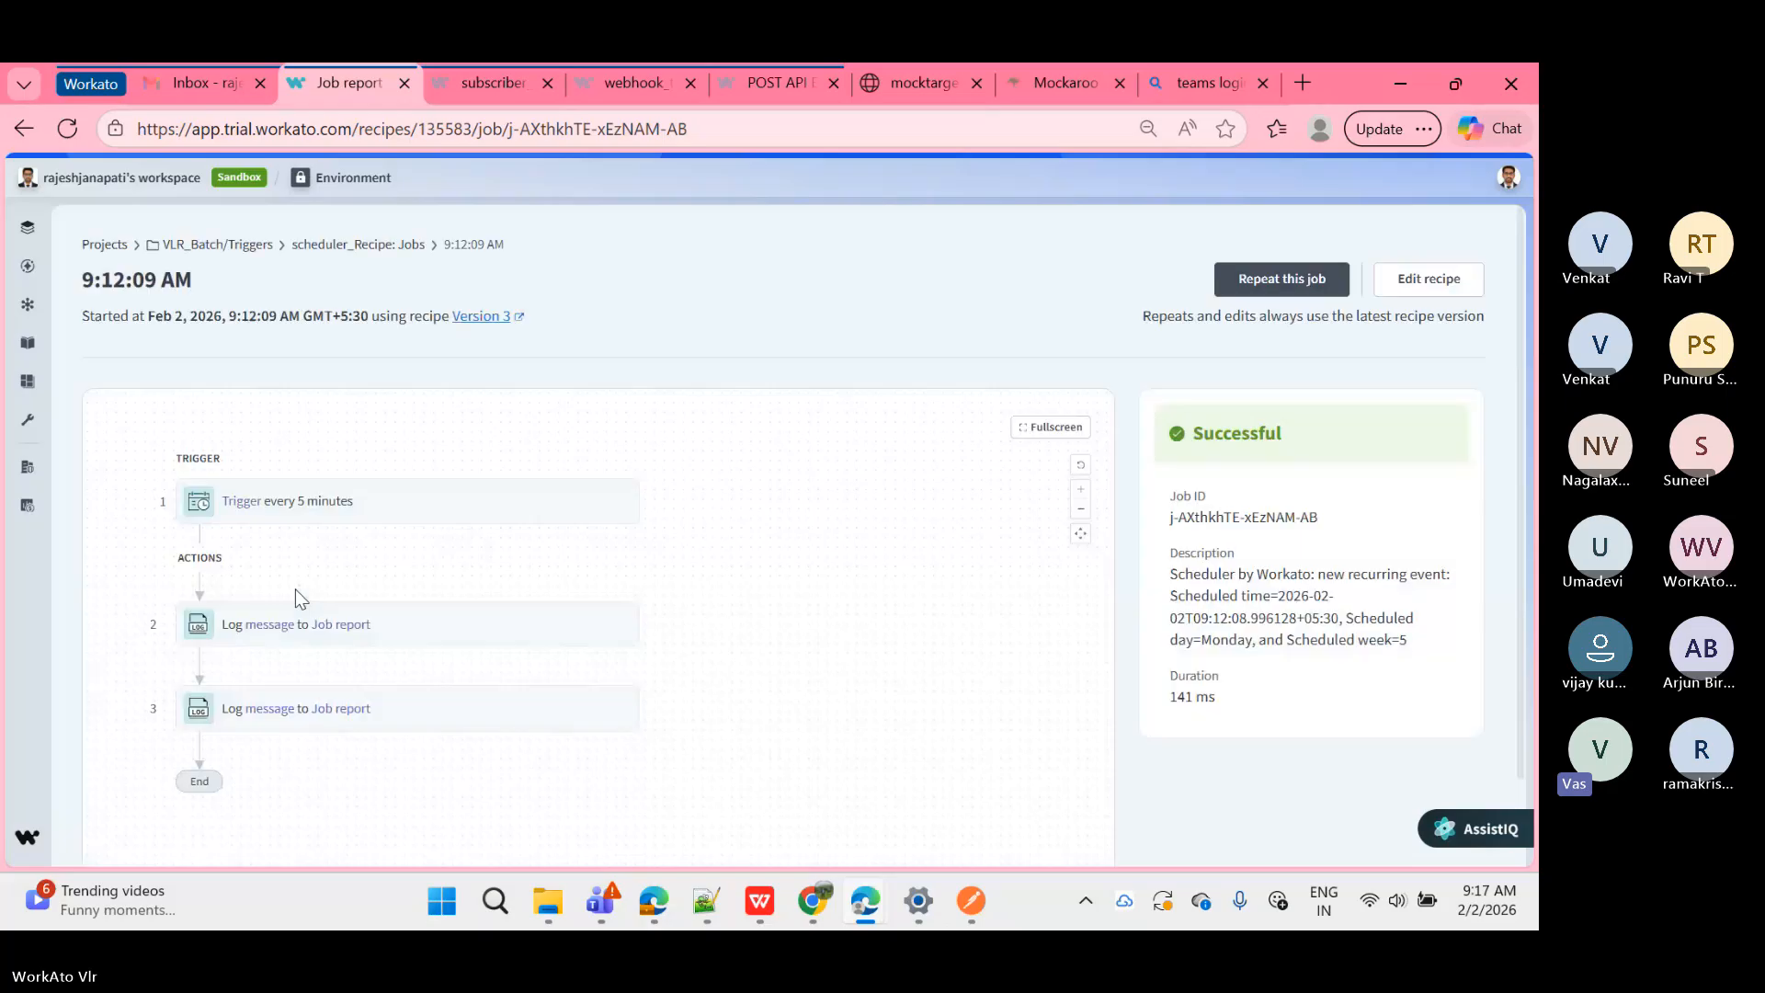
click(302, 618)
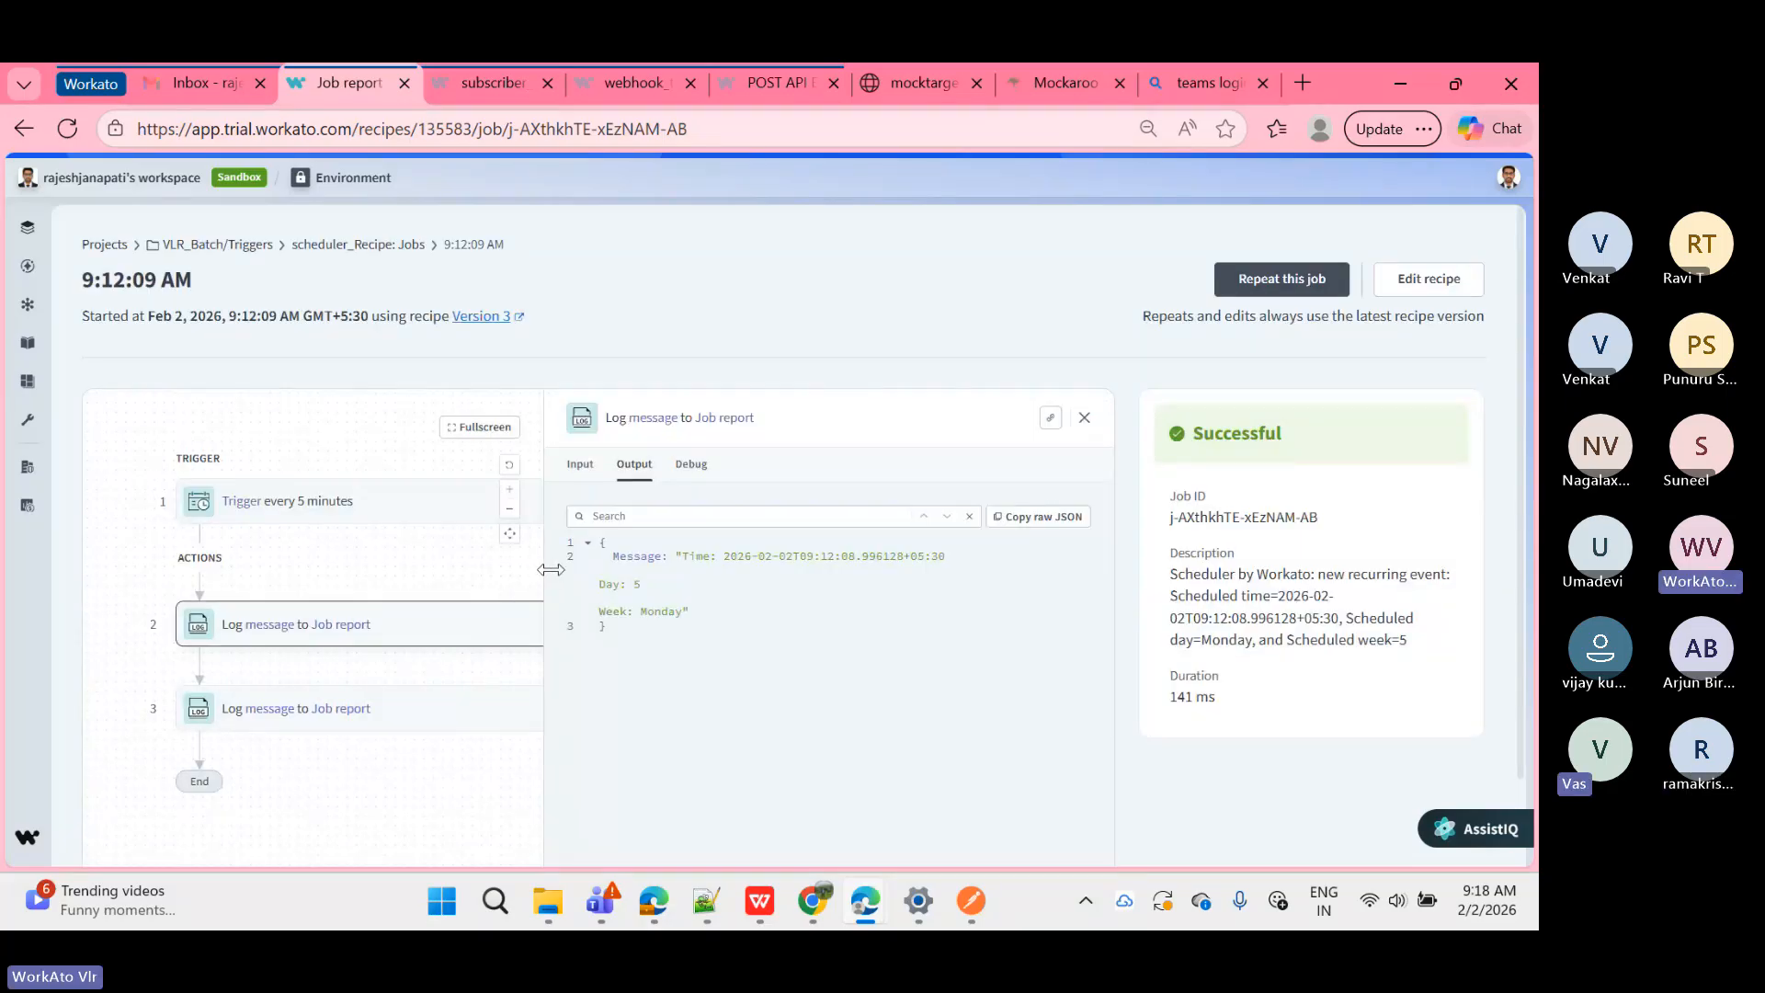
drag(551, 570, 699, 563)
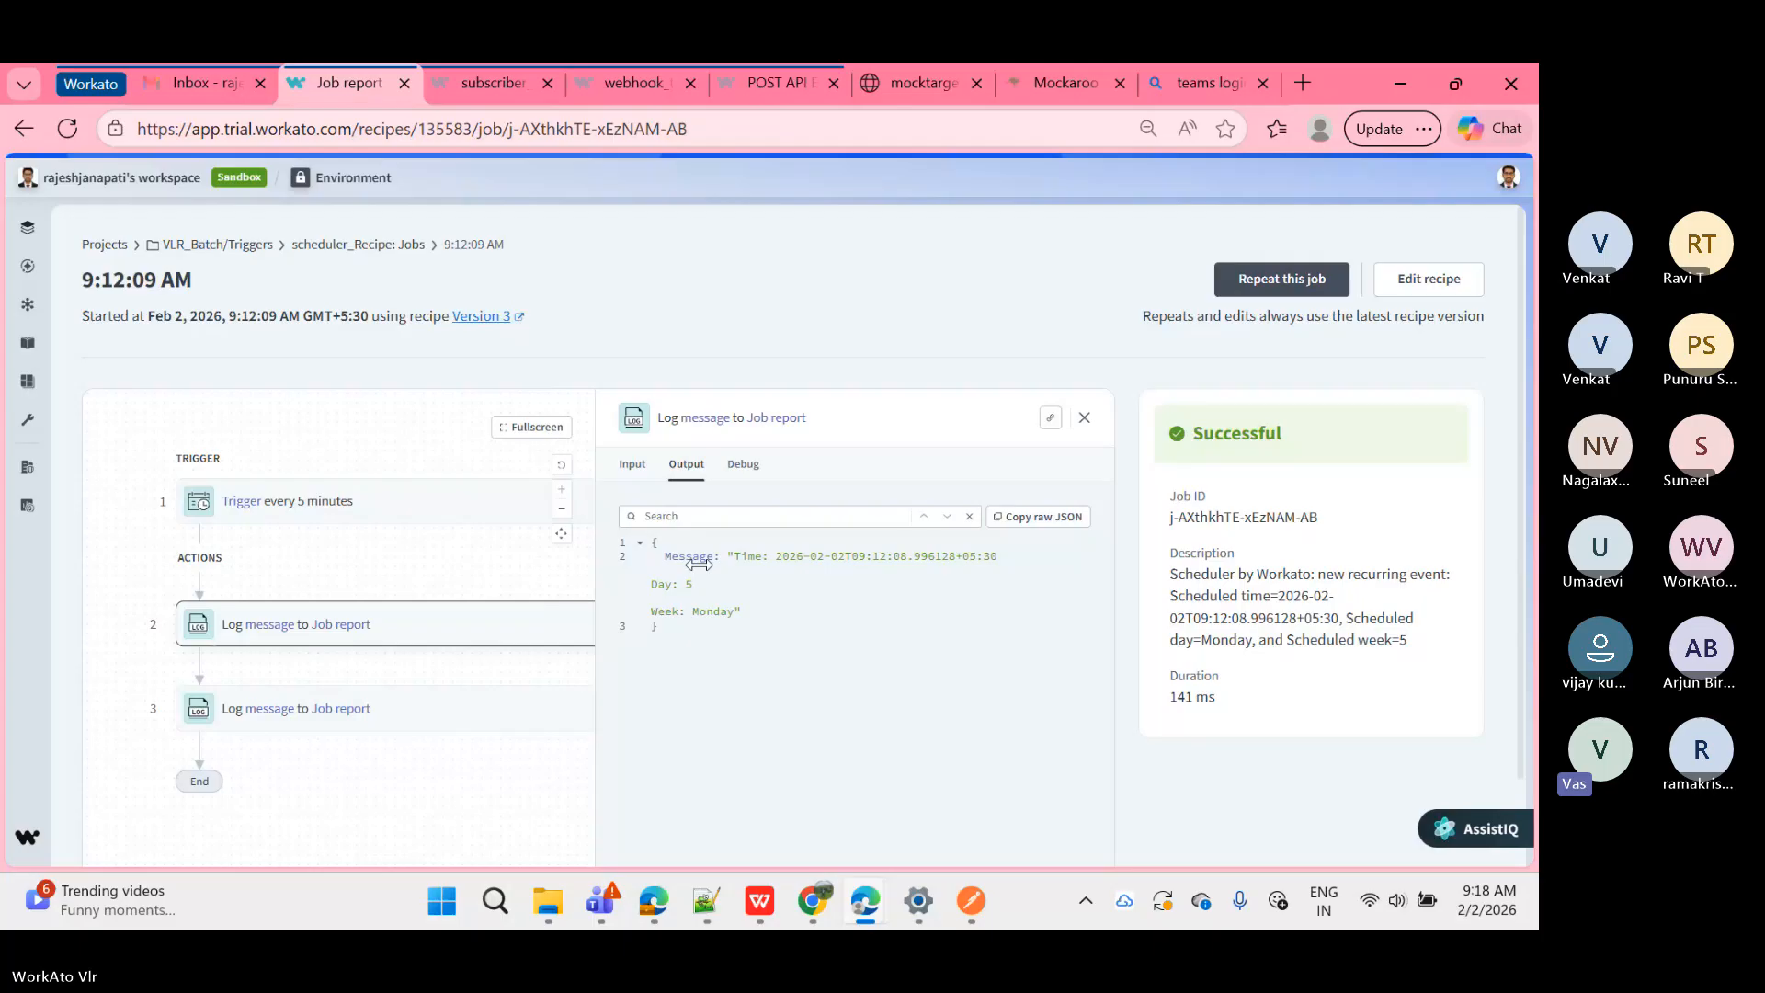
click(371, 244)
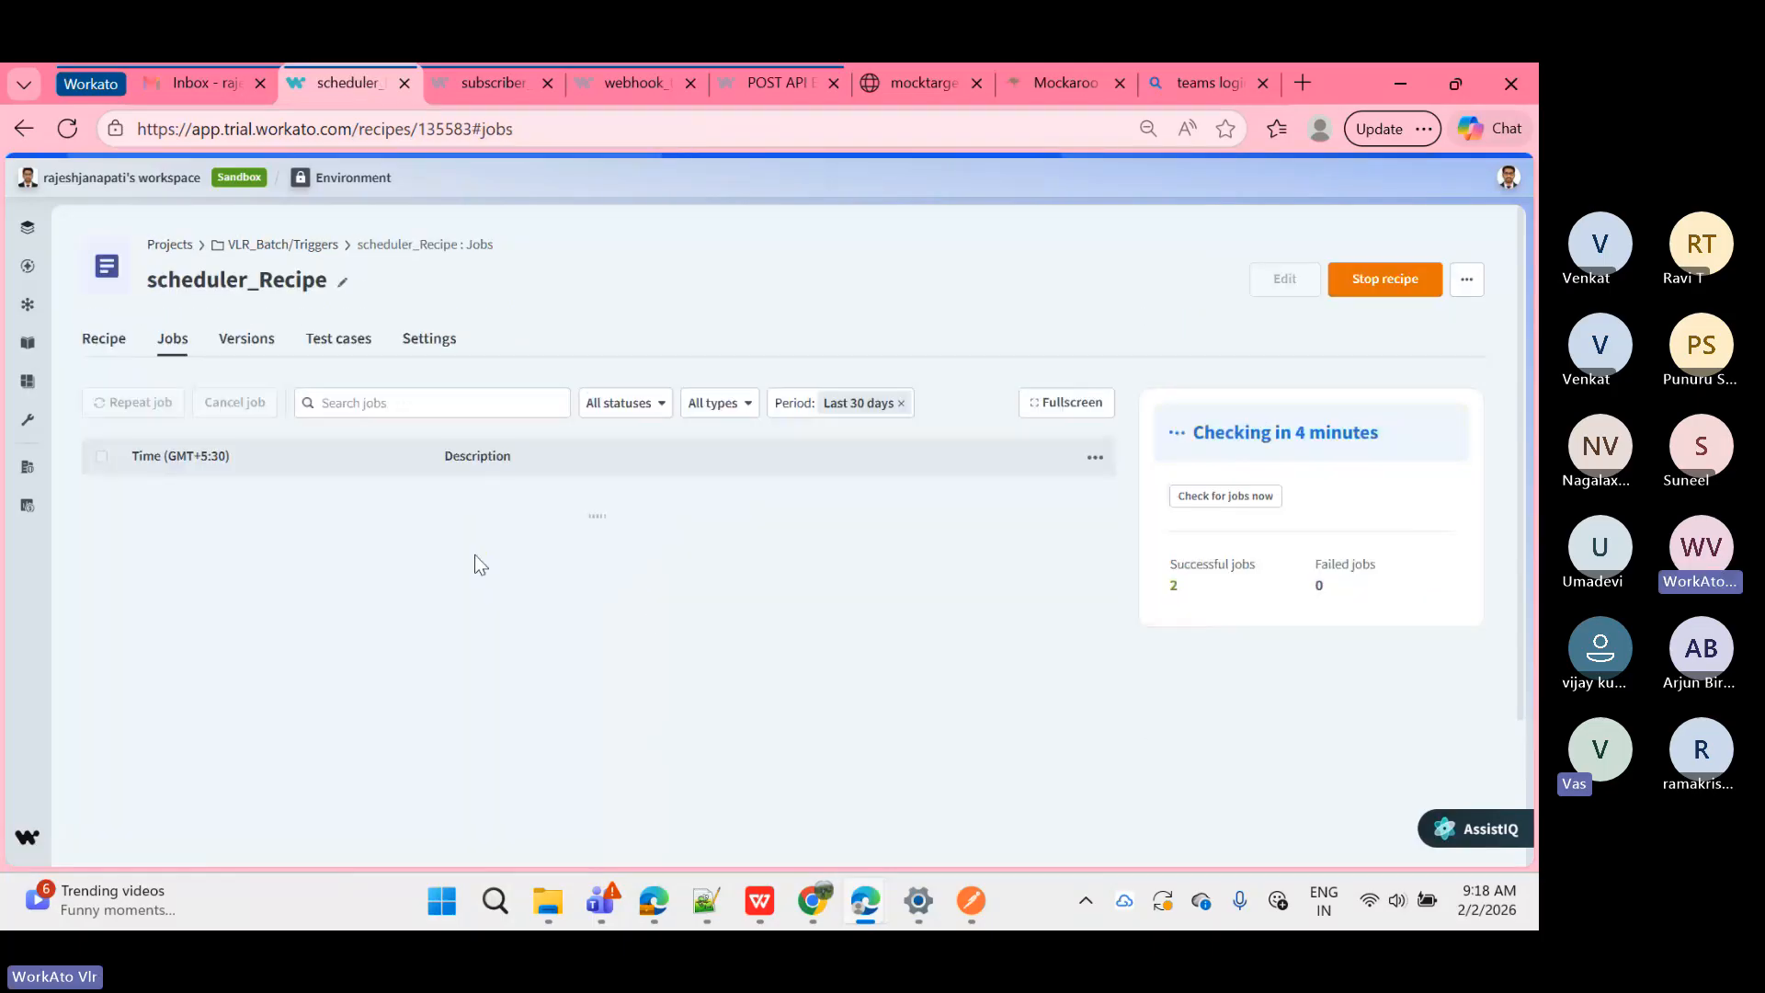
Step: Check step 2's logged output in the 9:17:14 AM job, then return to the job list
click(547, 530)
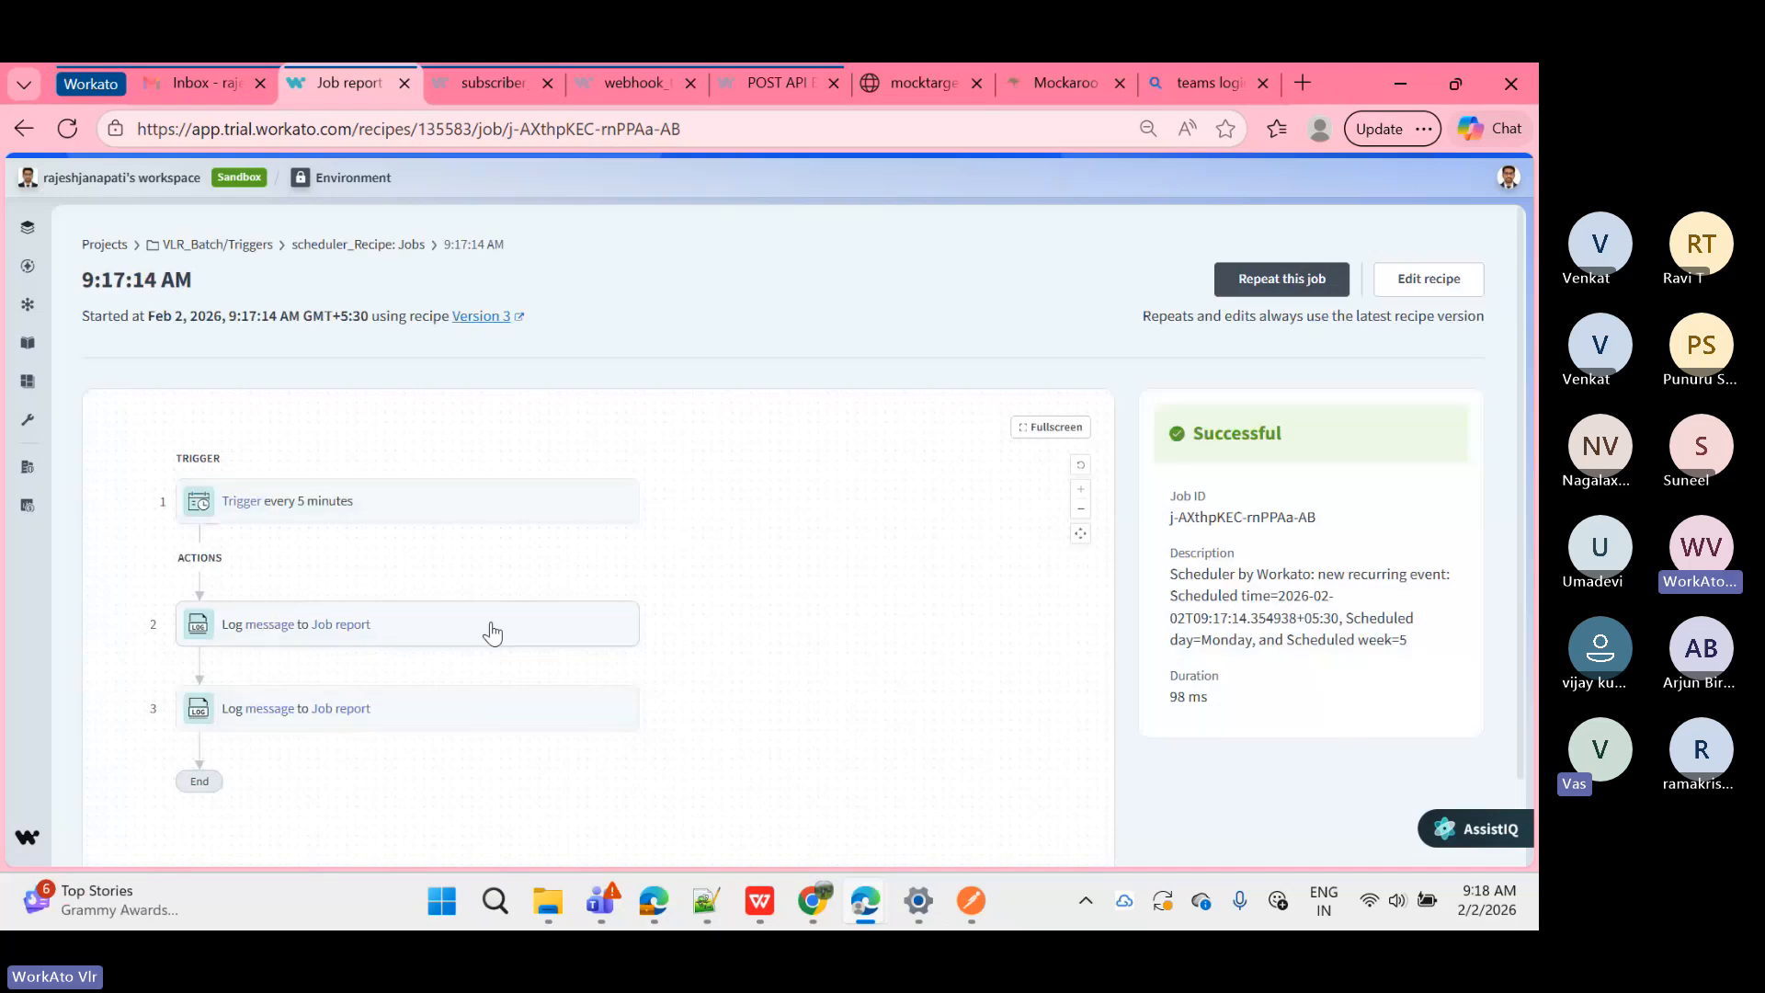
click(491, 627)
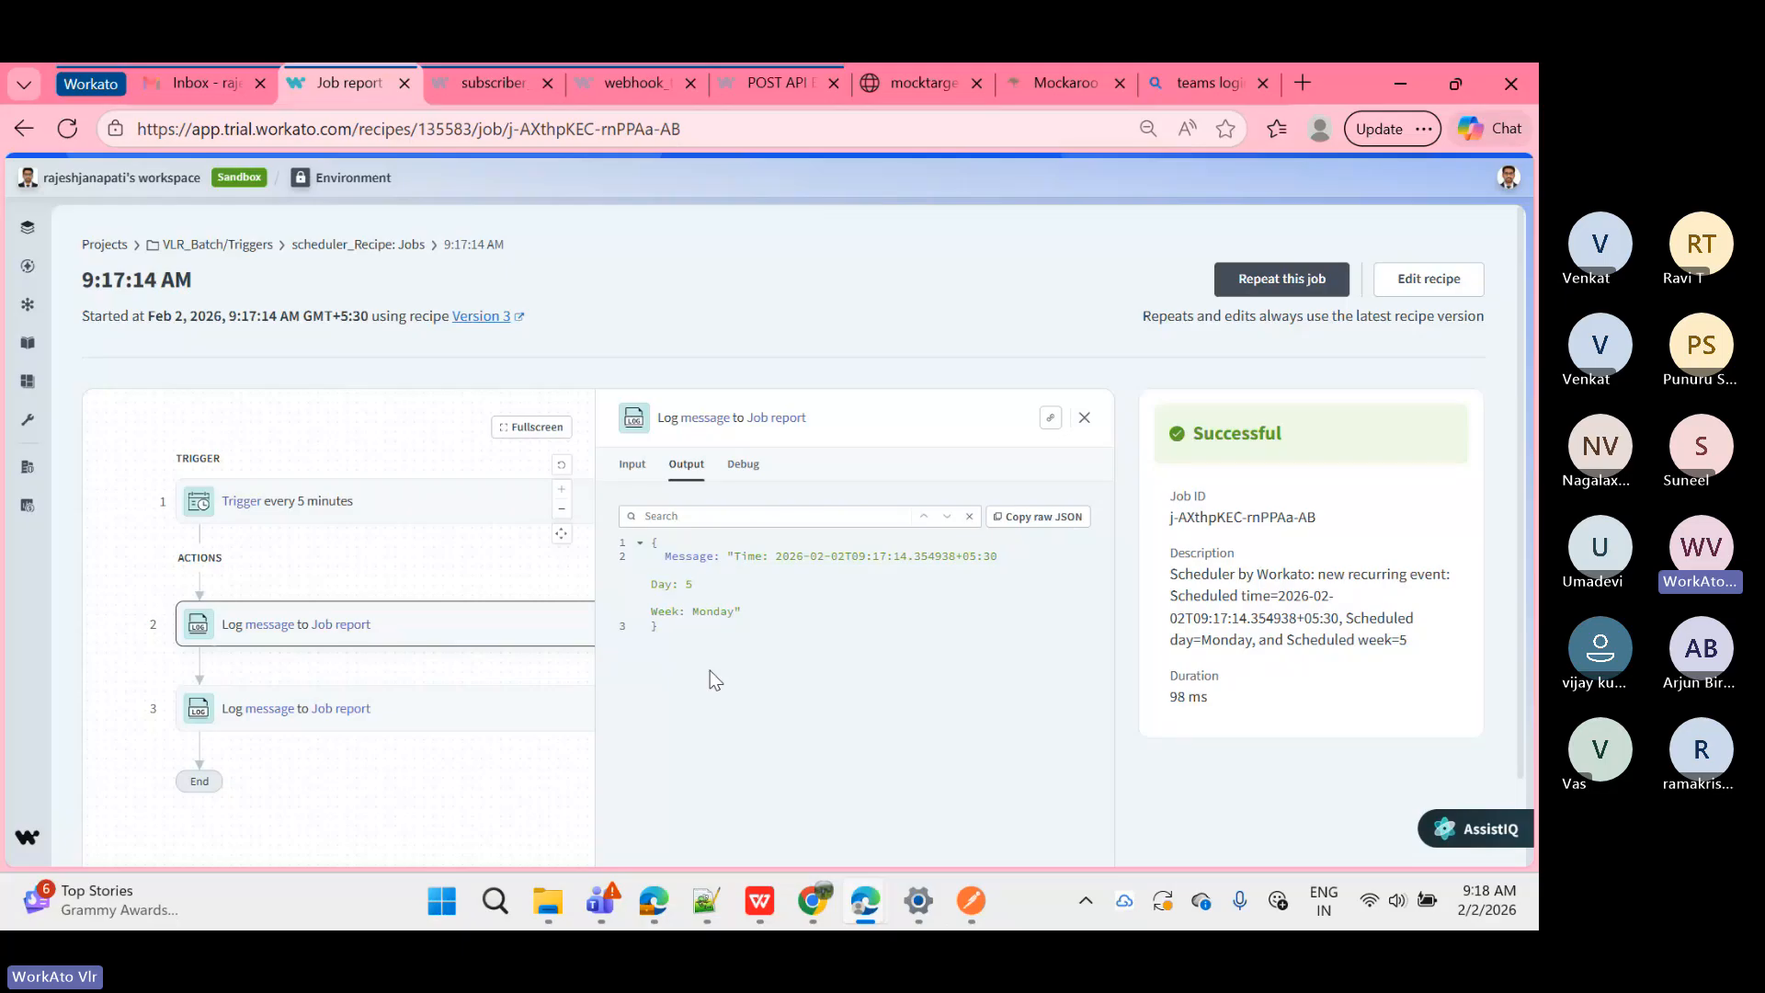
click(380, 245)
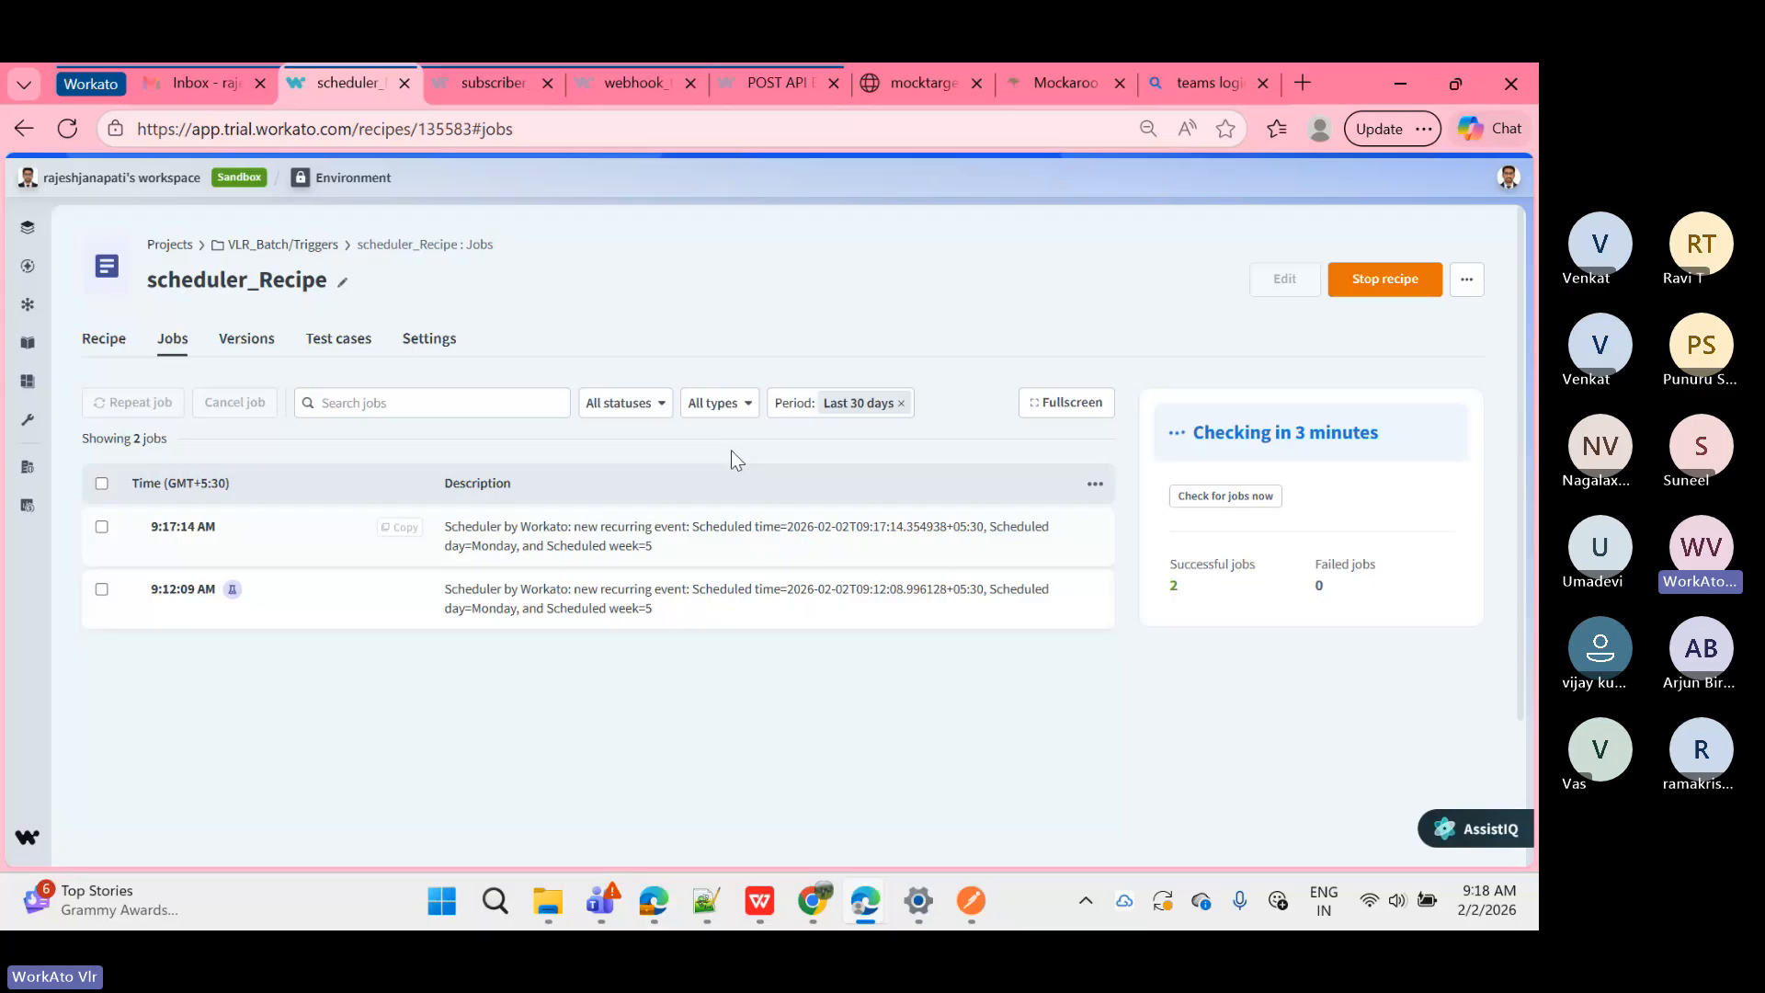
Step: In the latest job, compare steps 3 and 2, reviewing step 2's input, output JSON and run time
click(307, 544)
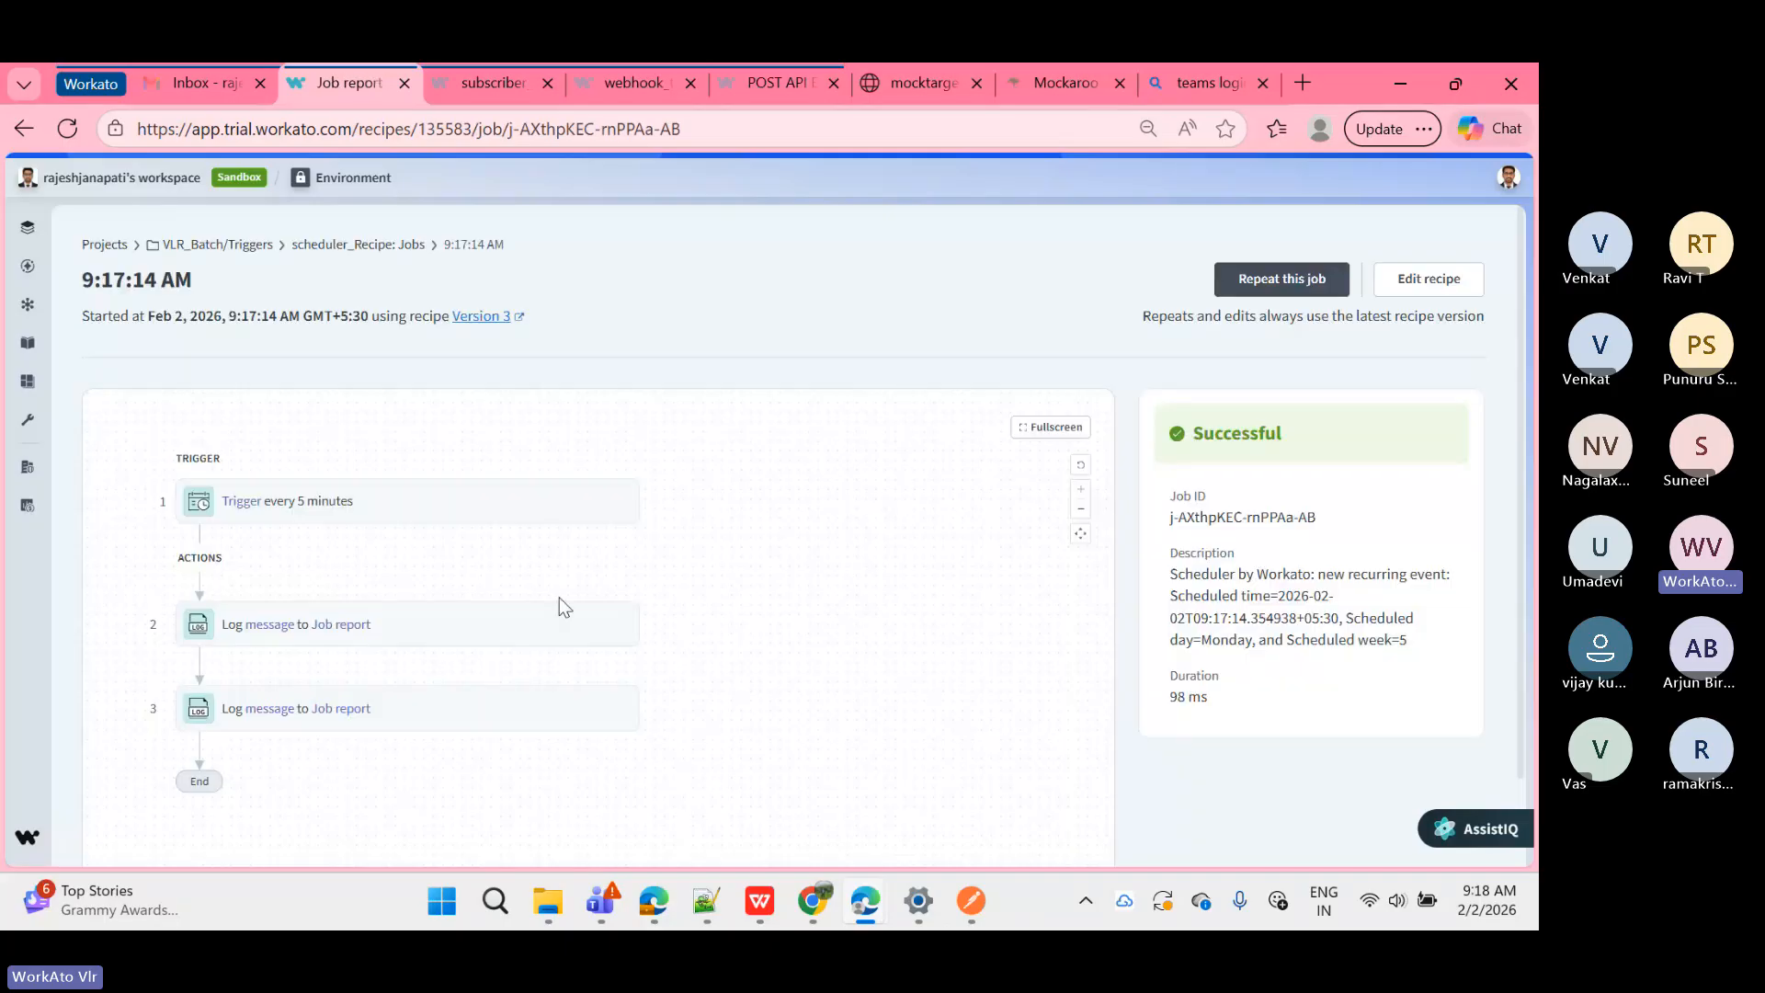
click(333, 708)
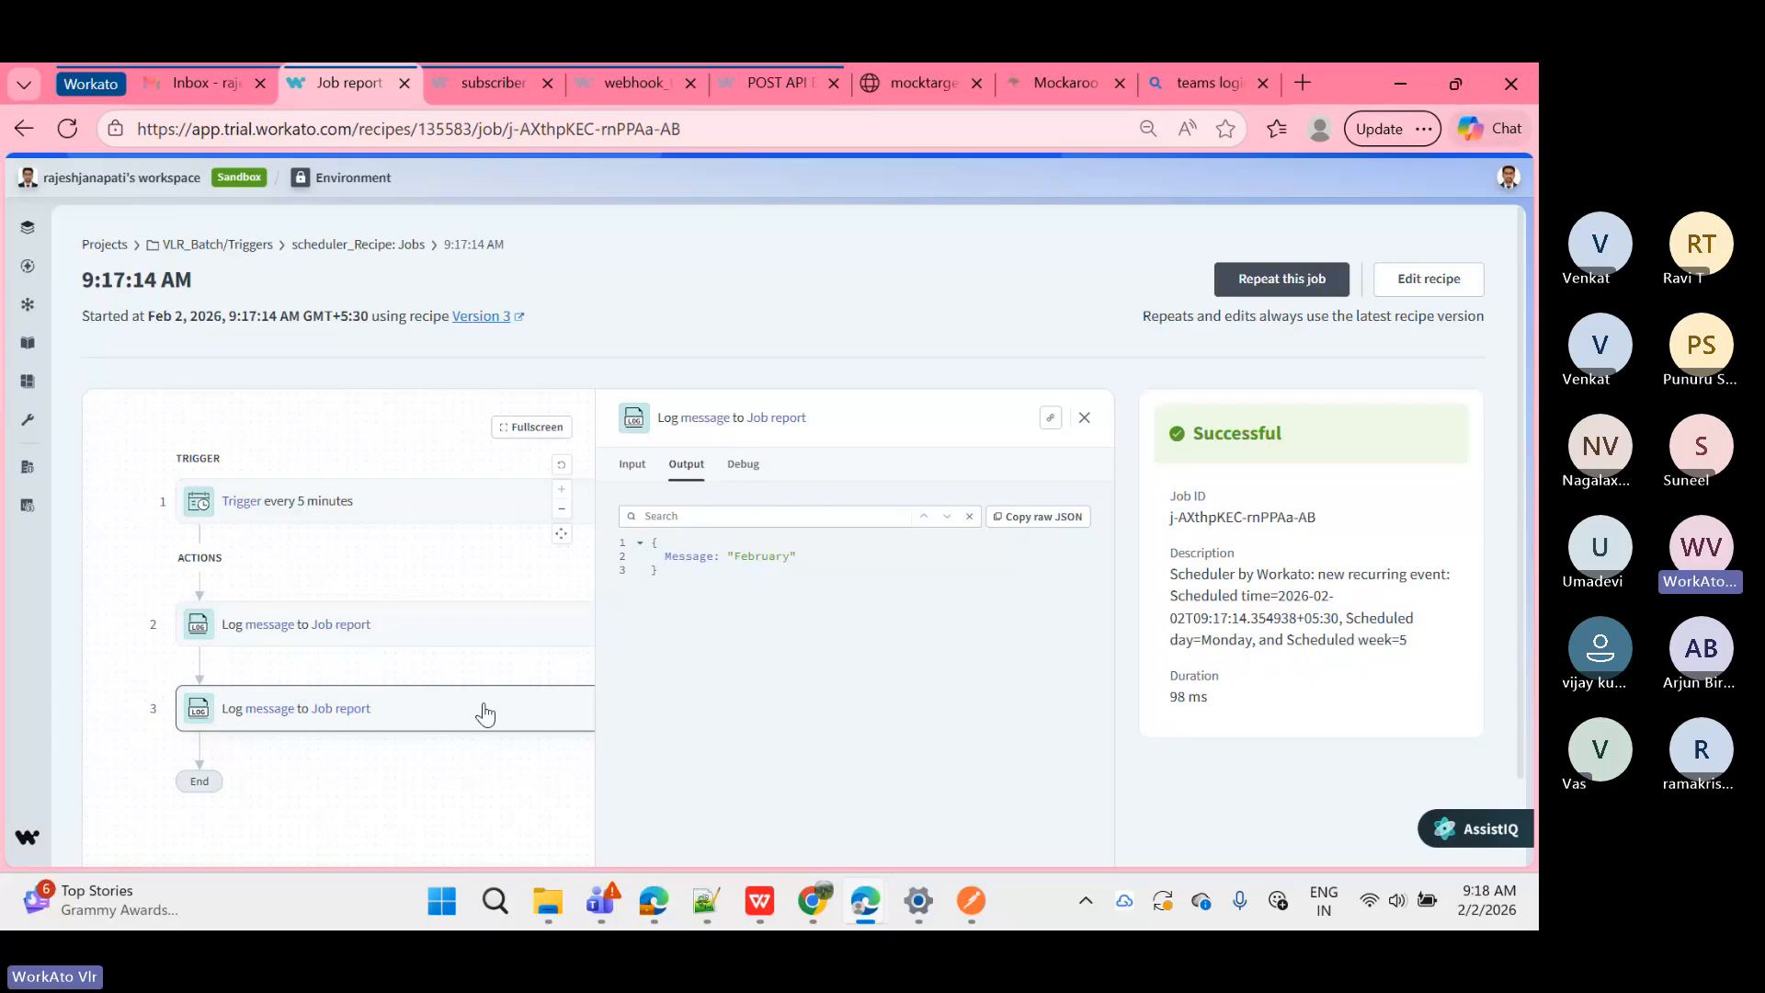
click(334, 619)
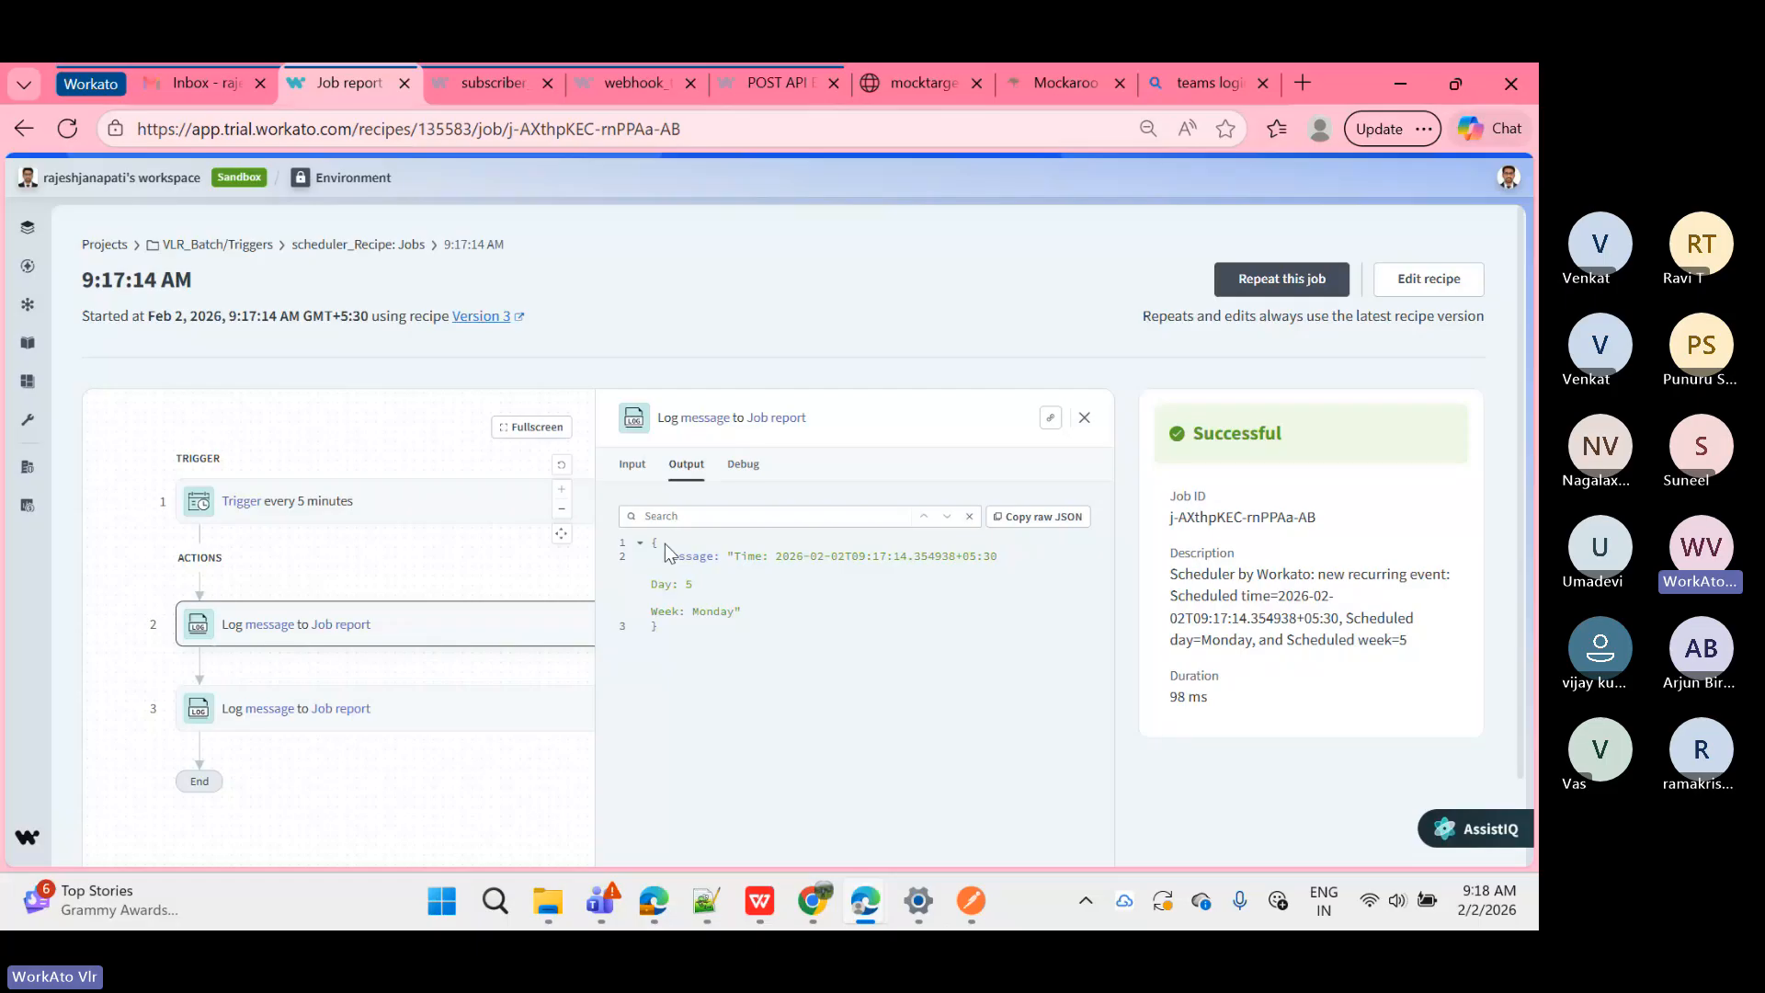
click(629, 480)
click(692, 466)
click(744, 467)
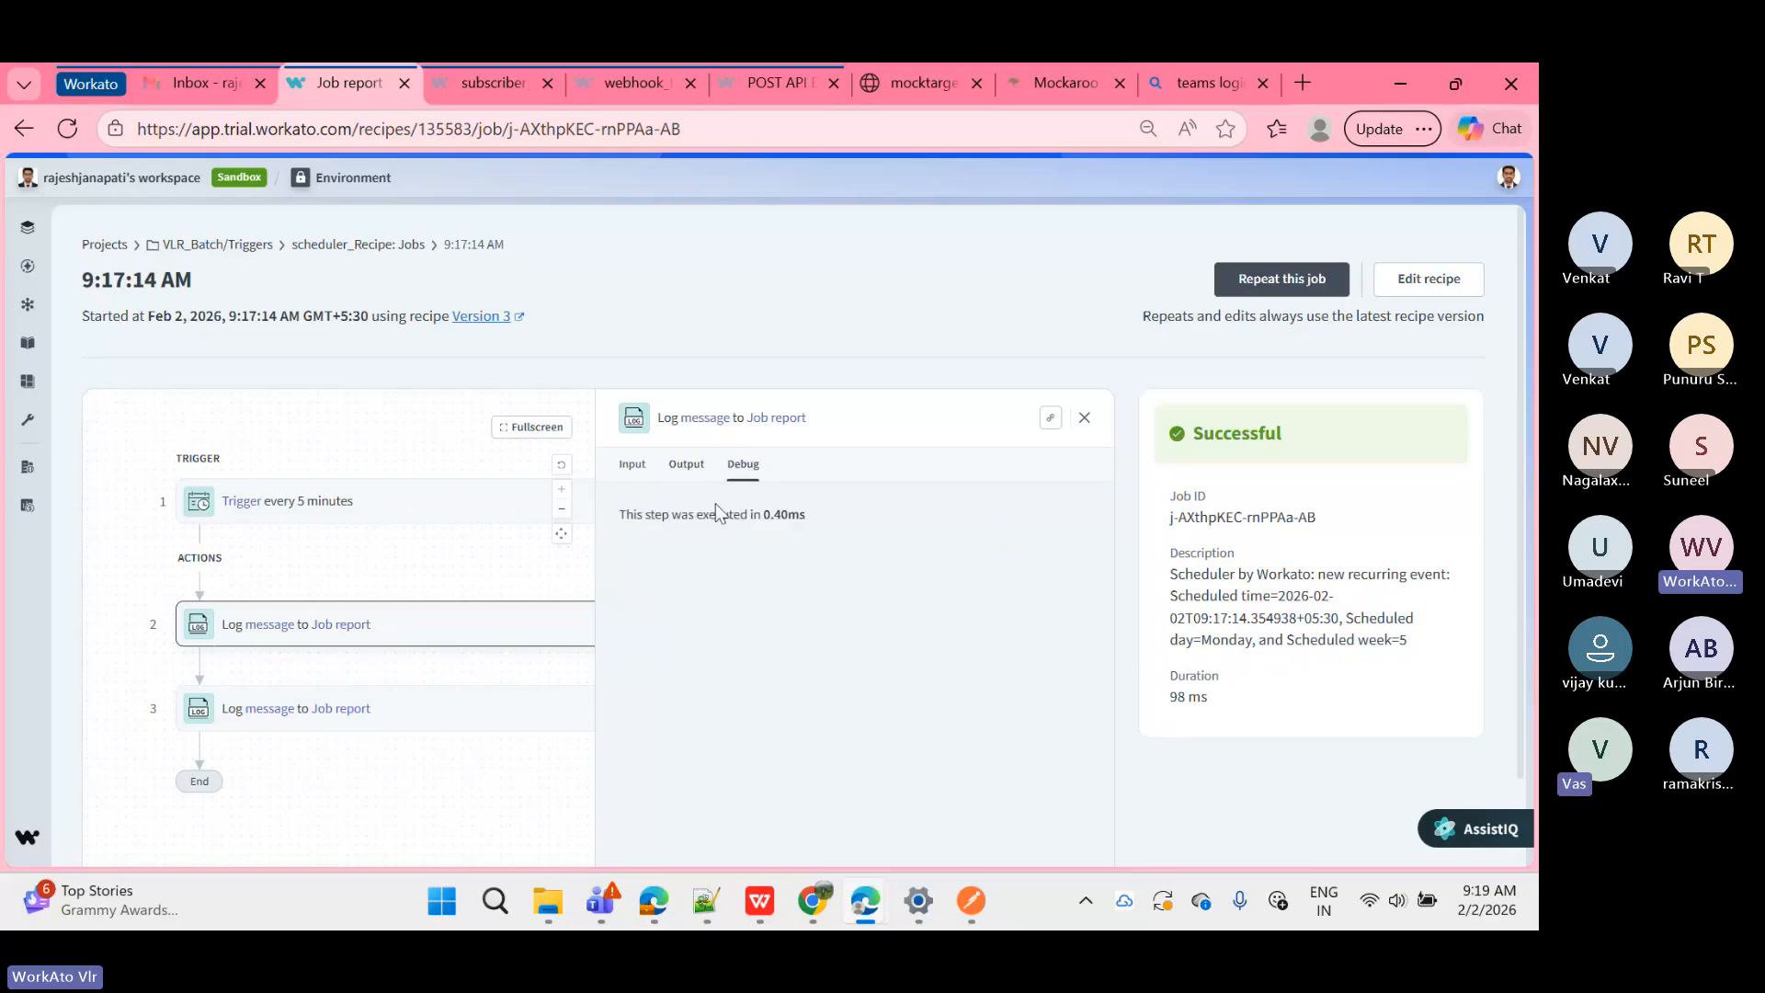
click(692, 467)
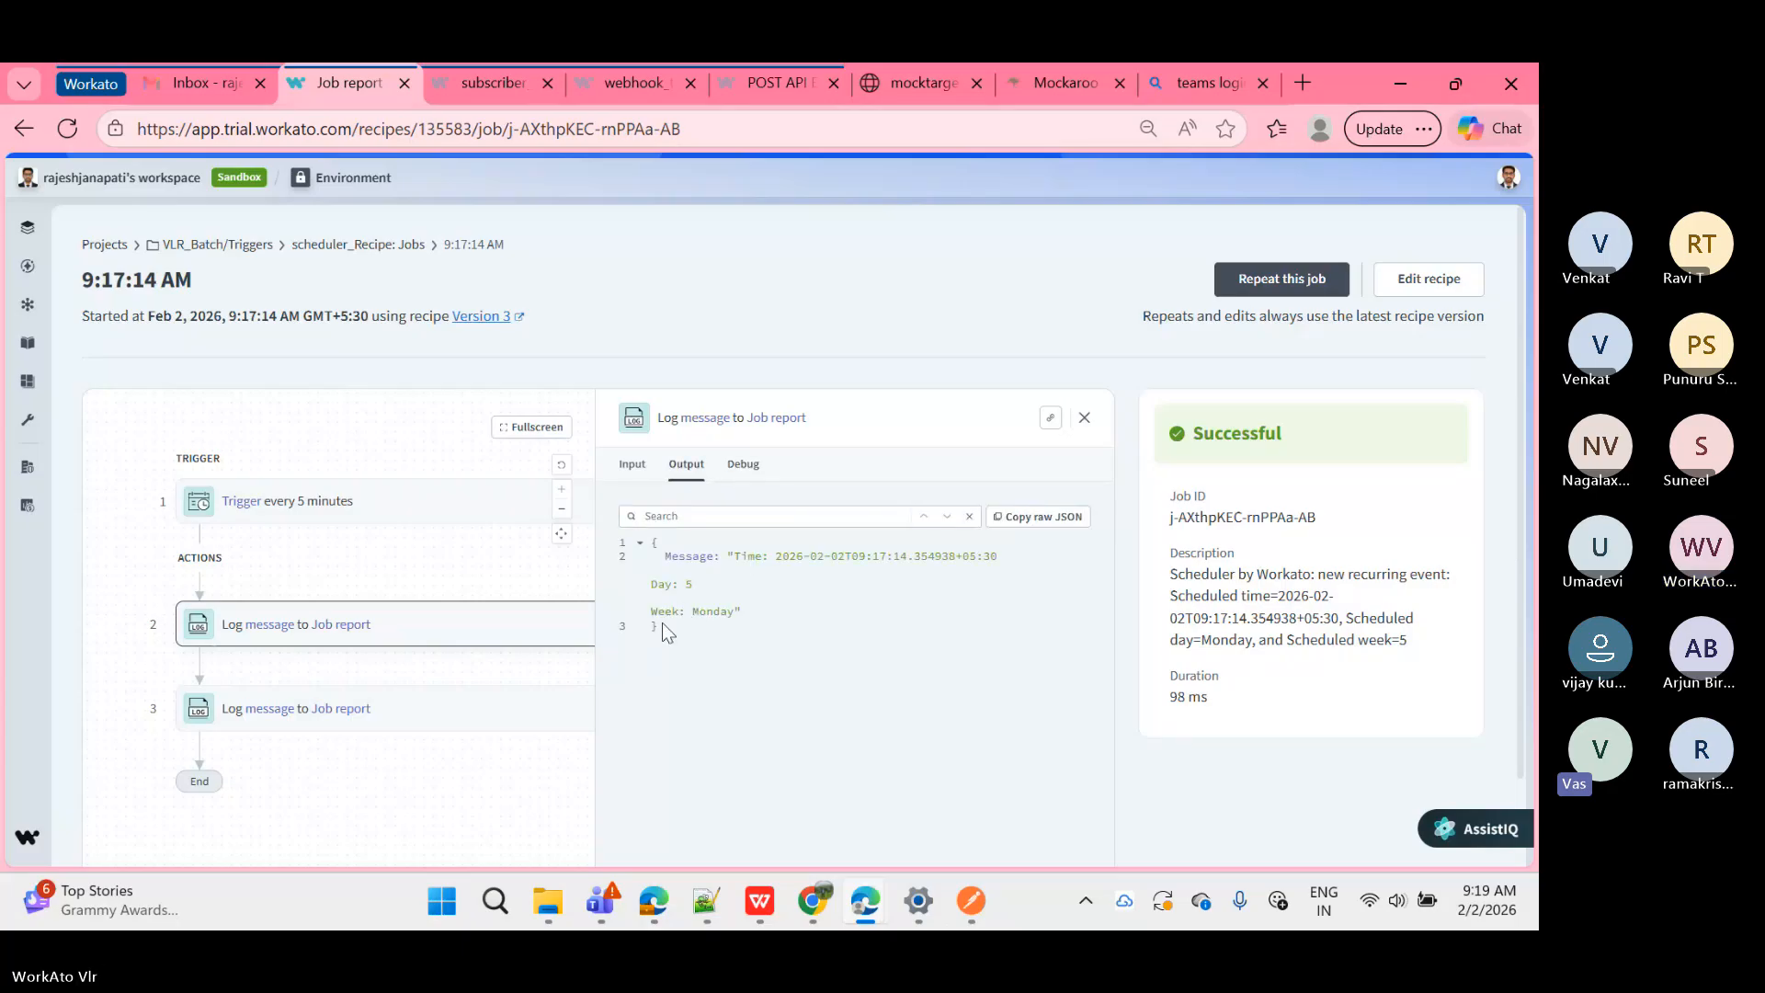
drag(662, 625, 648, 544)
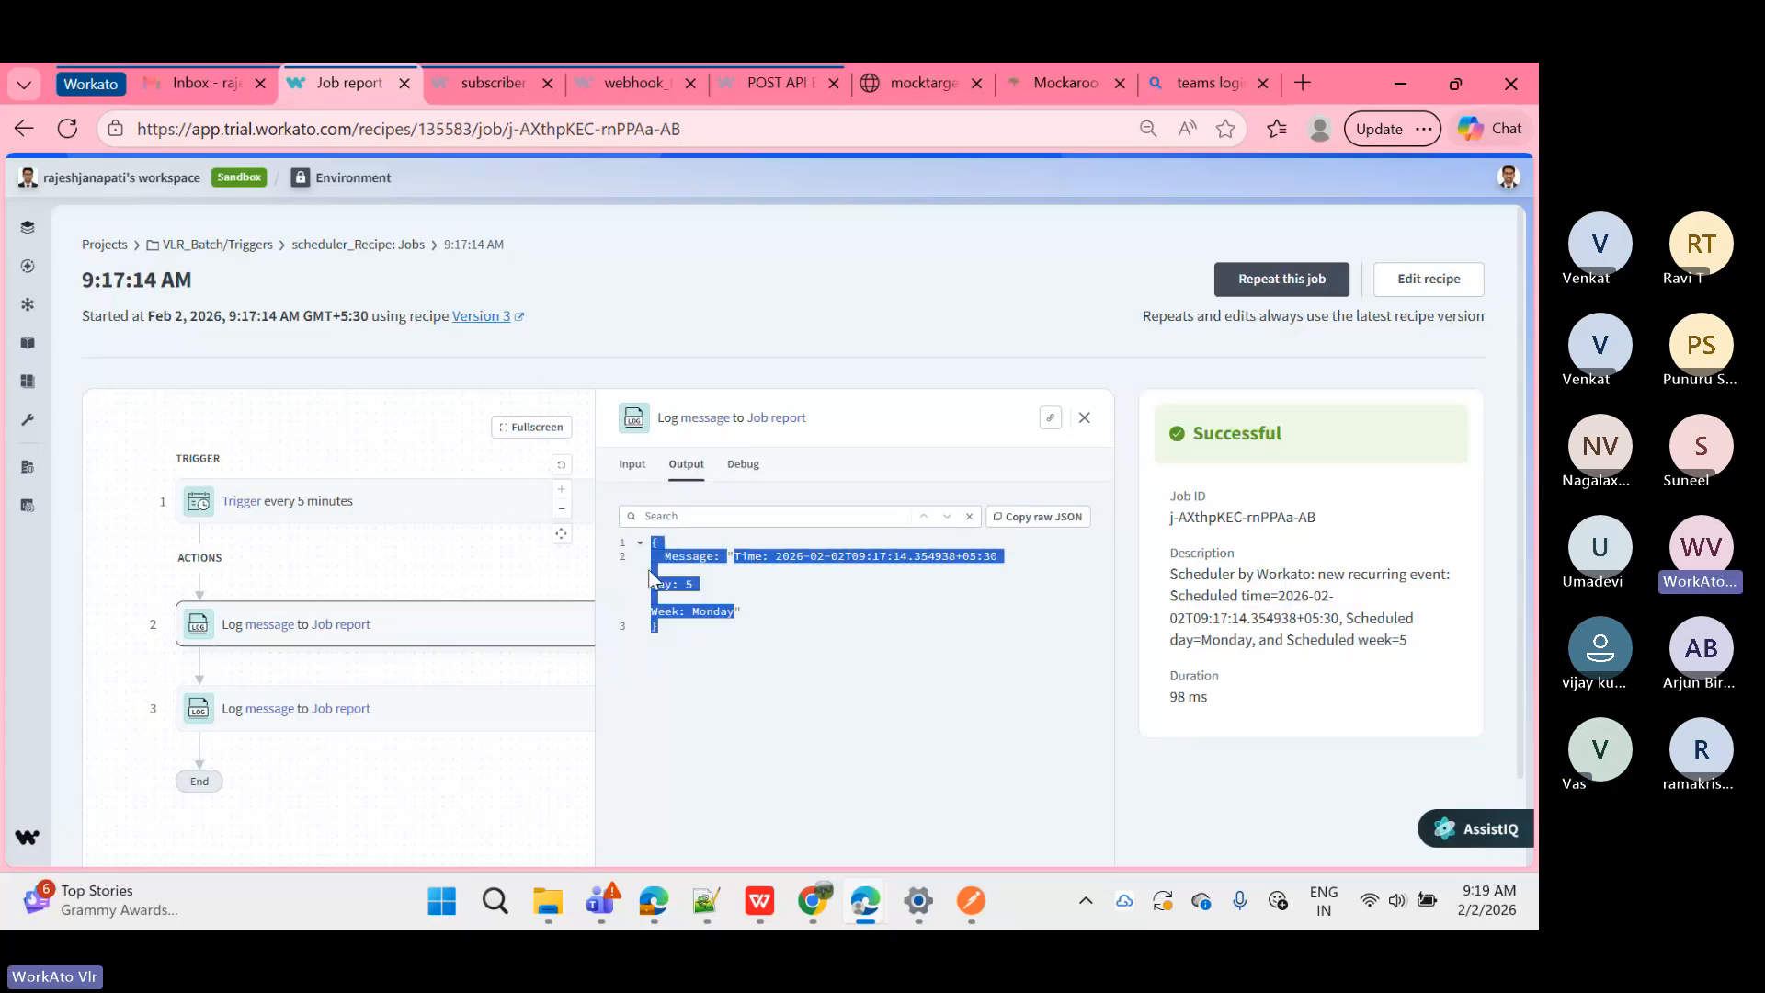
click(622, 471)
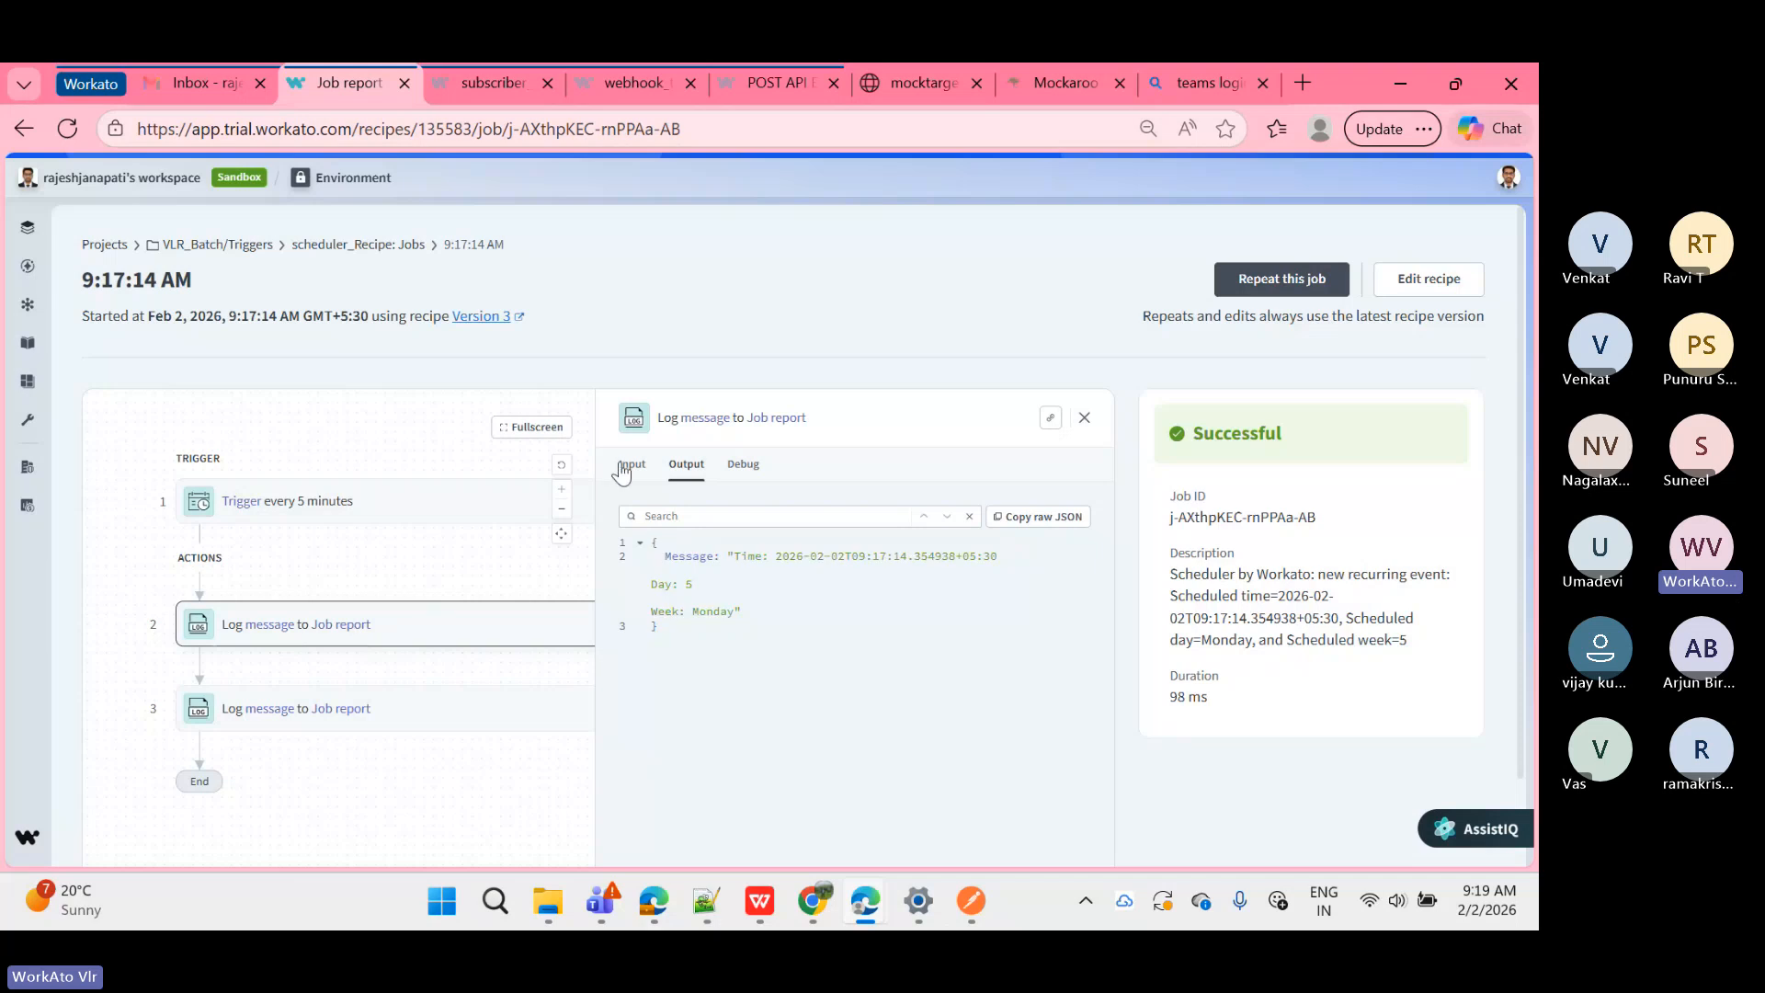
Step: Inspect the trigger step's input values, output data and run time in the job report
click(432, 502)
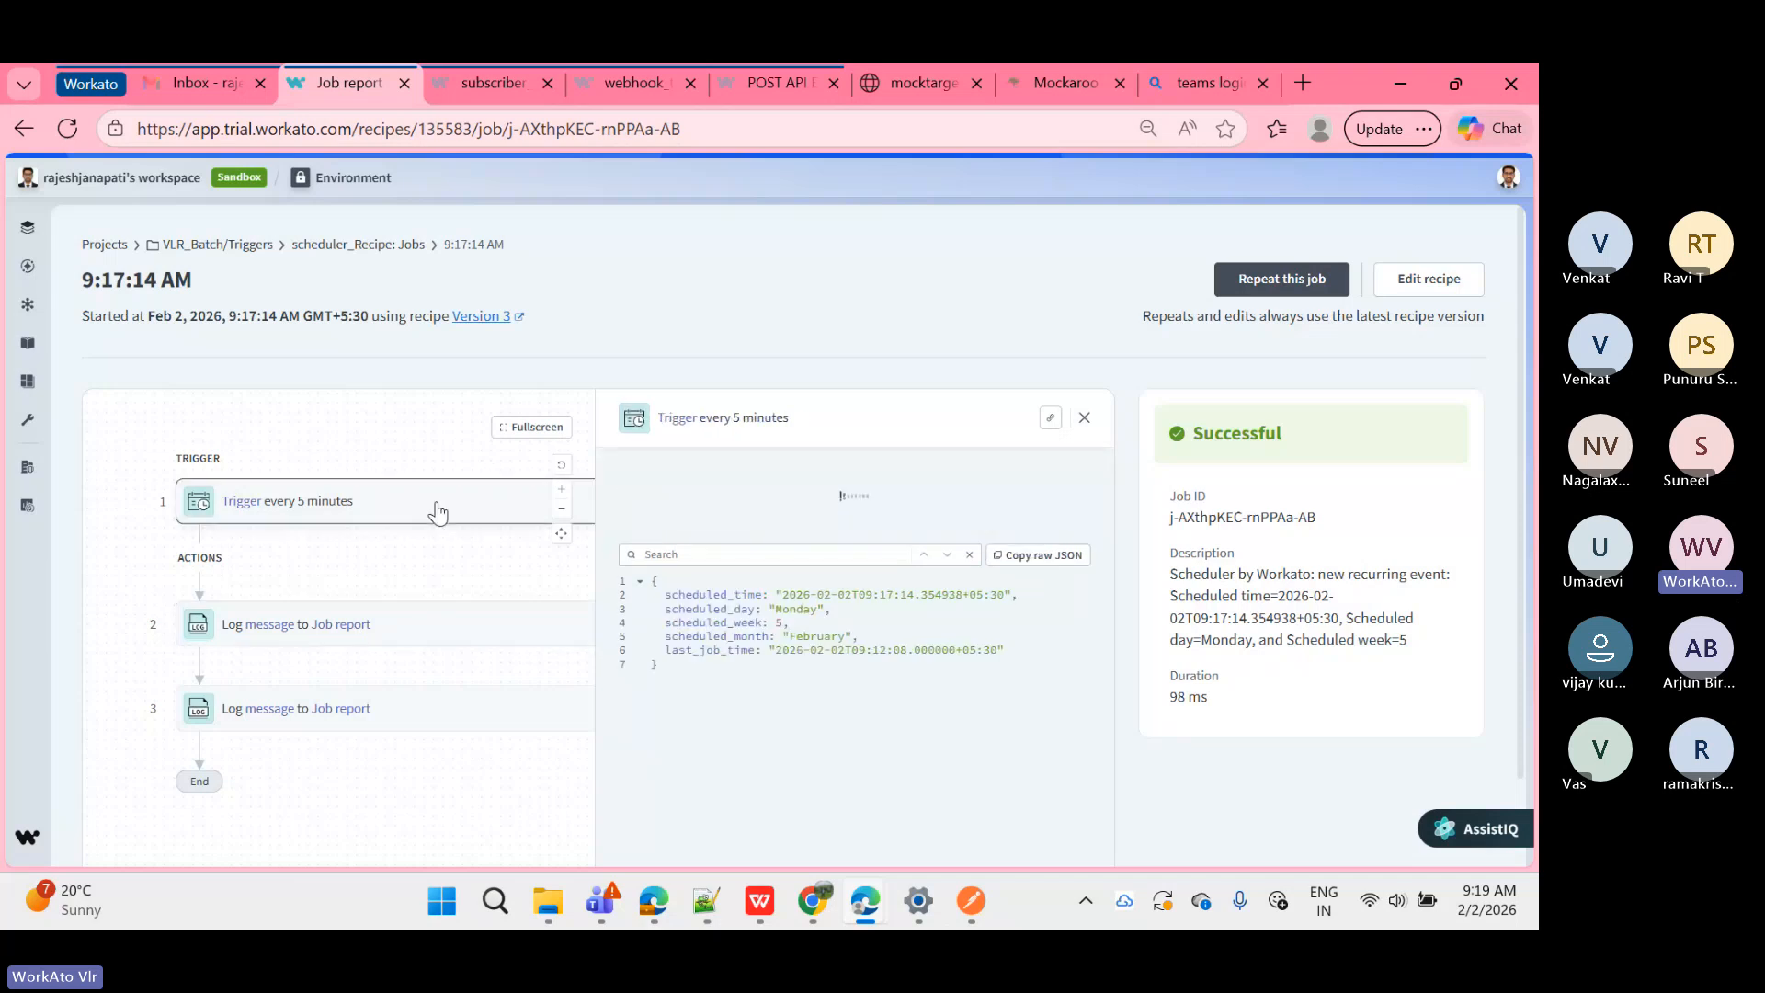
click(630, 467)
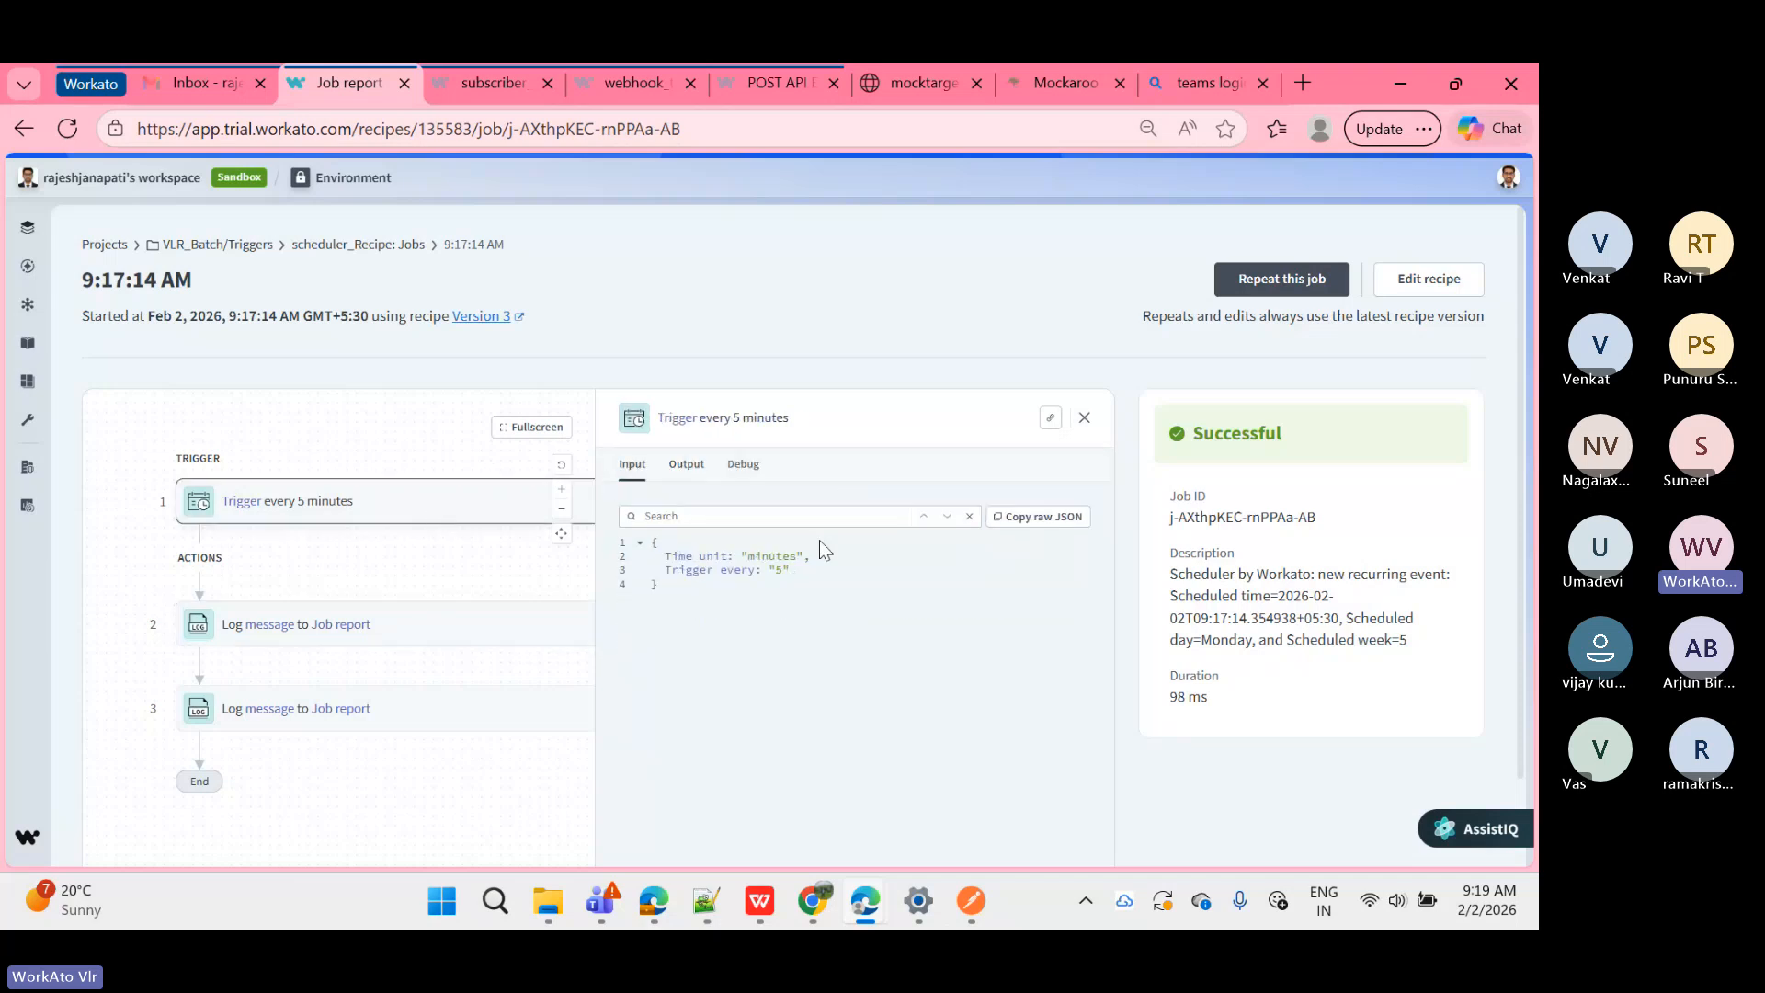
drag(783, 570, 752, 558)
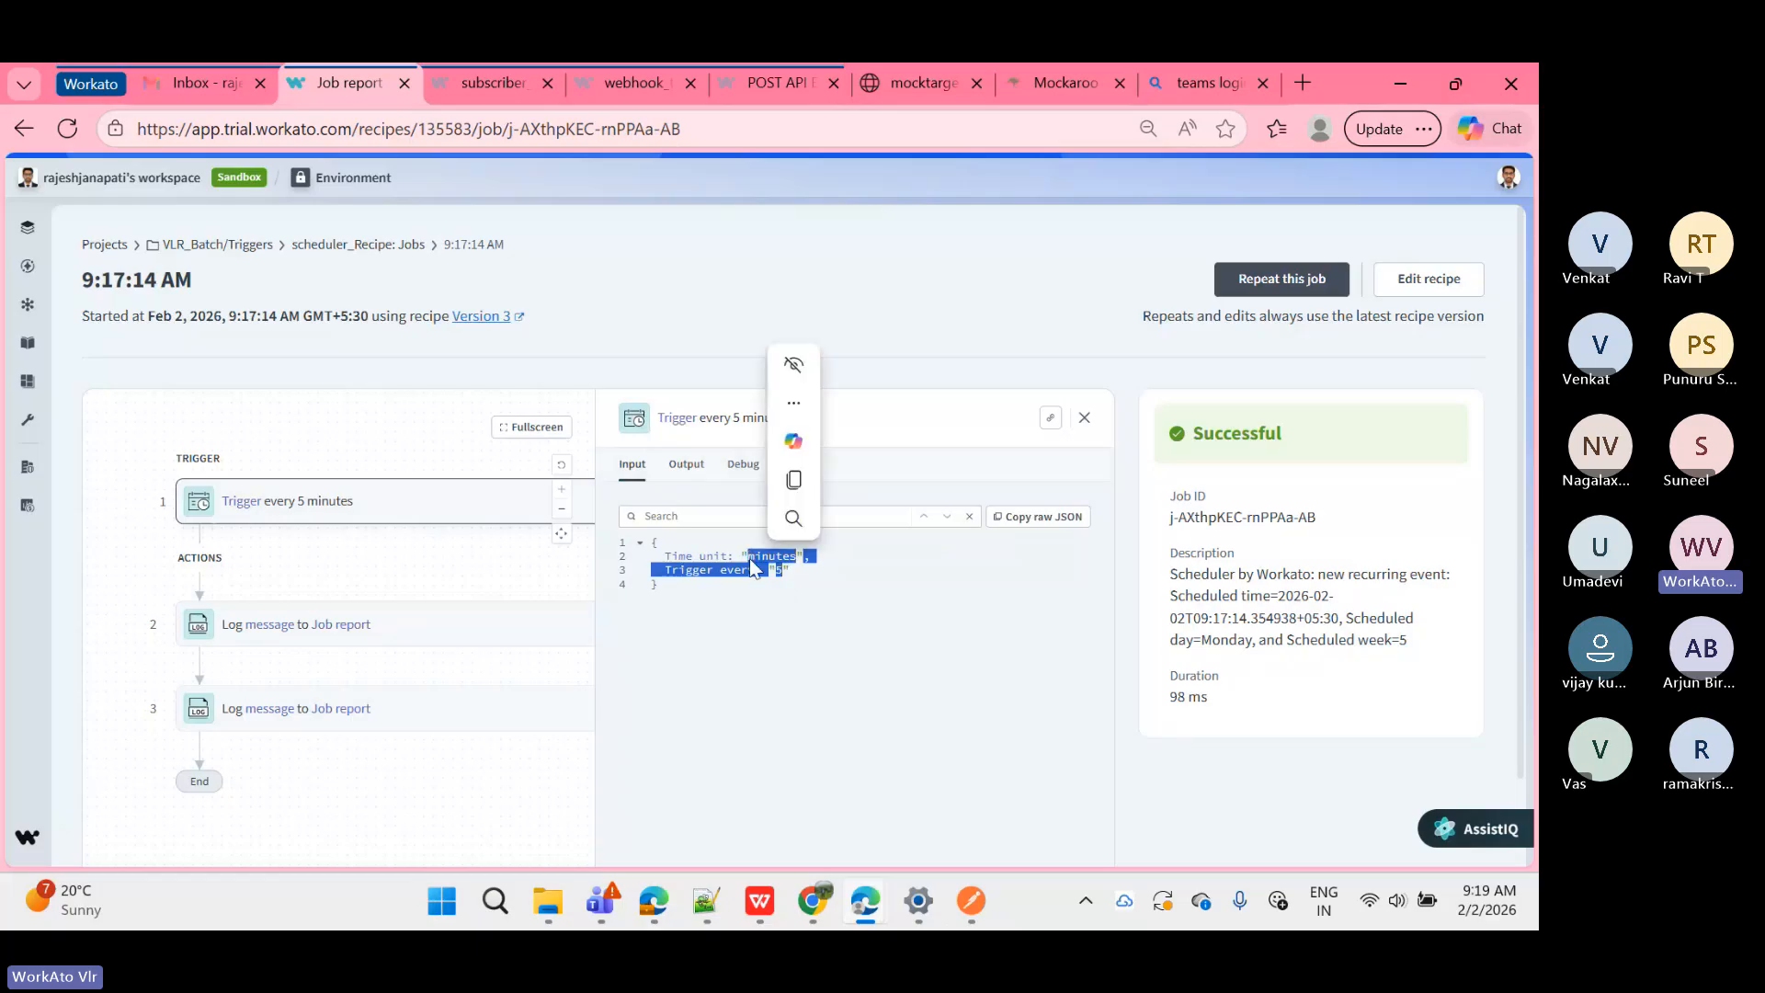
click(748, 559)
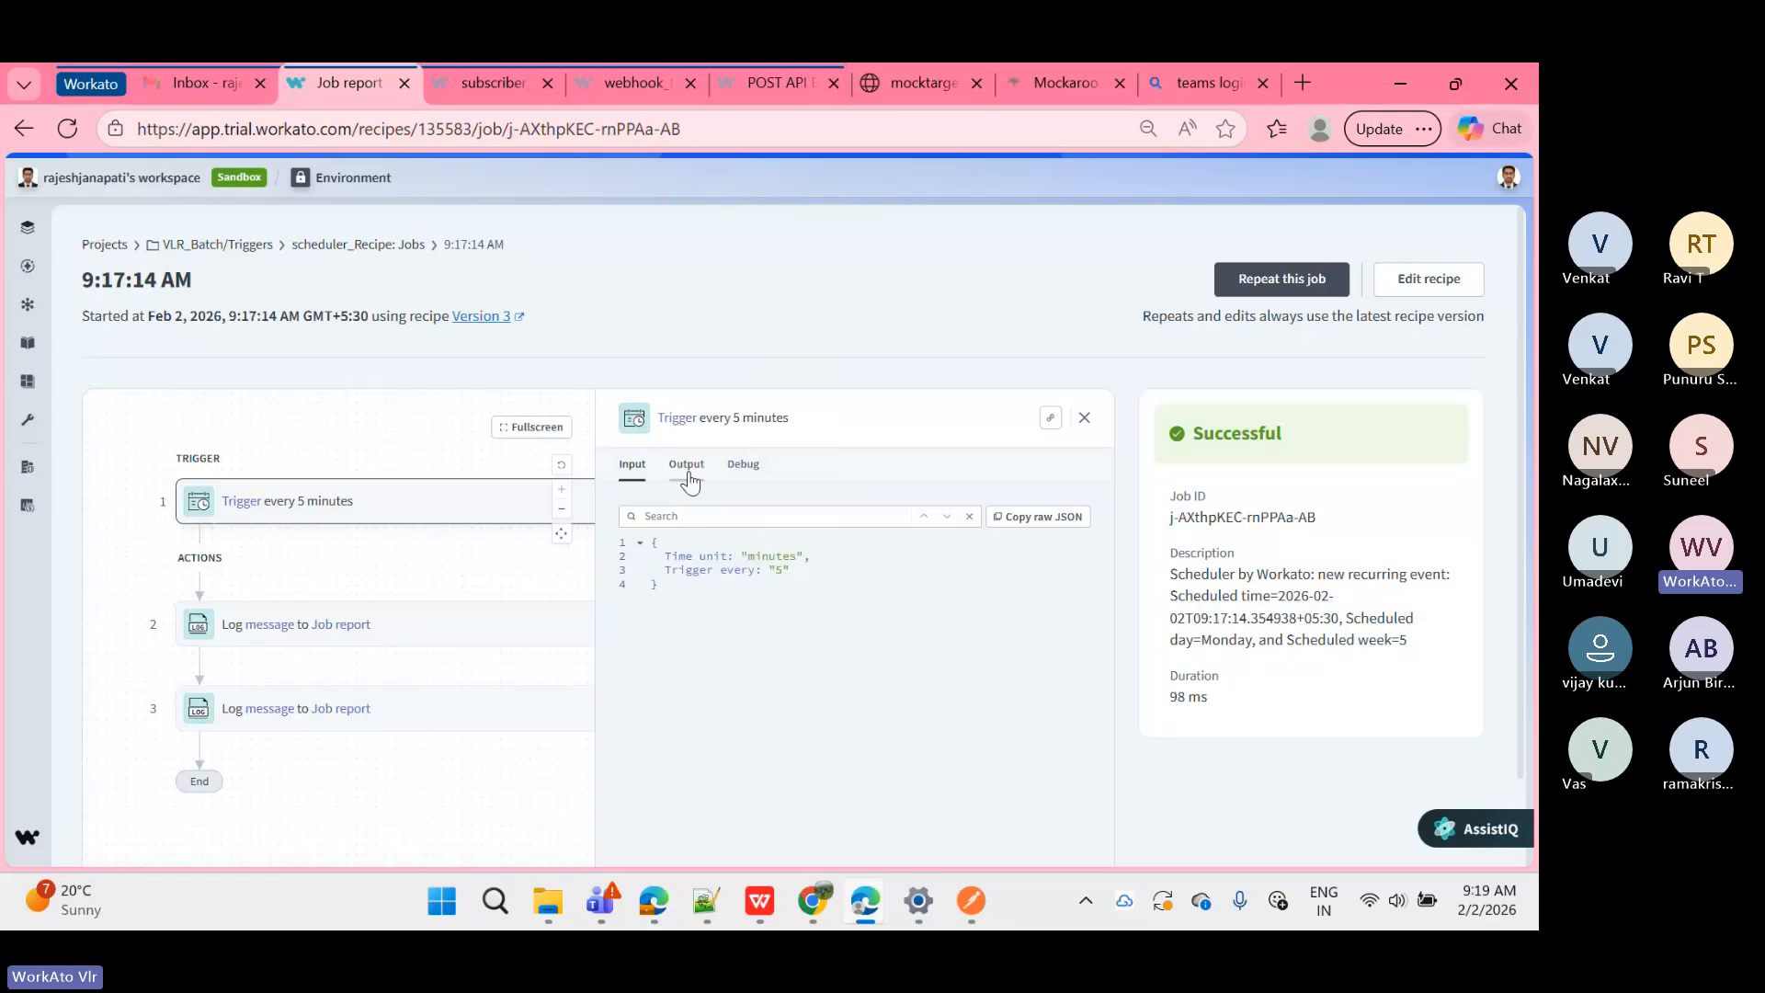
click(689, 474)
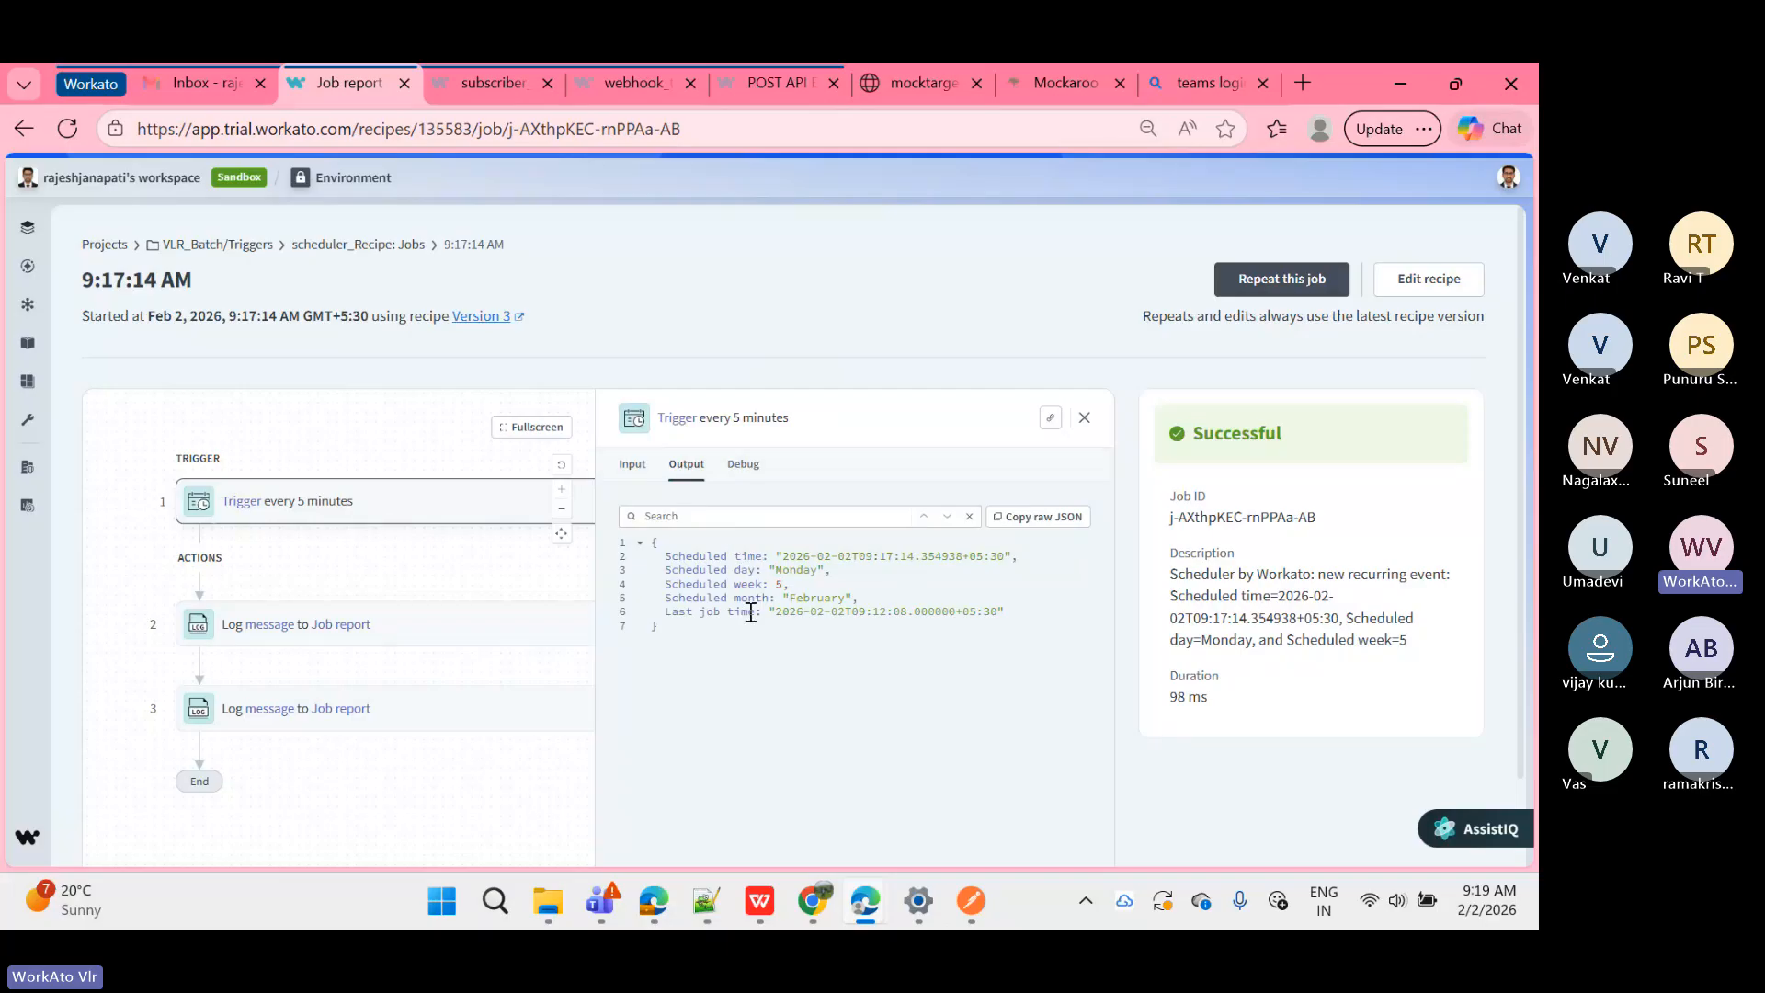
click(742, 465)
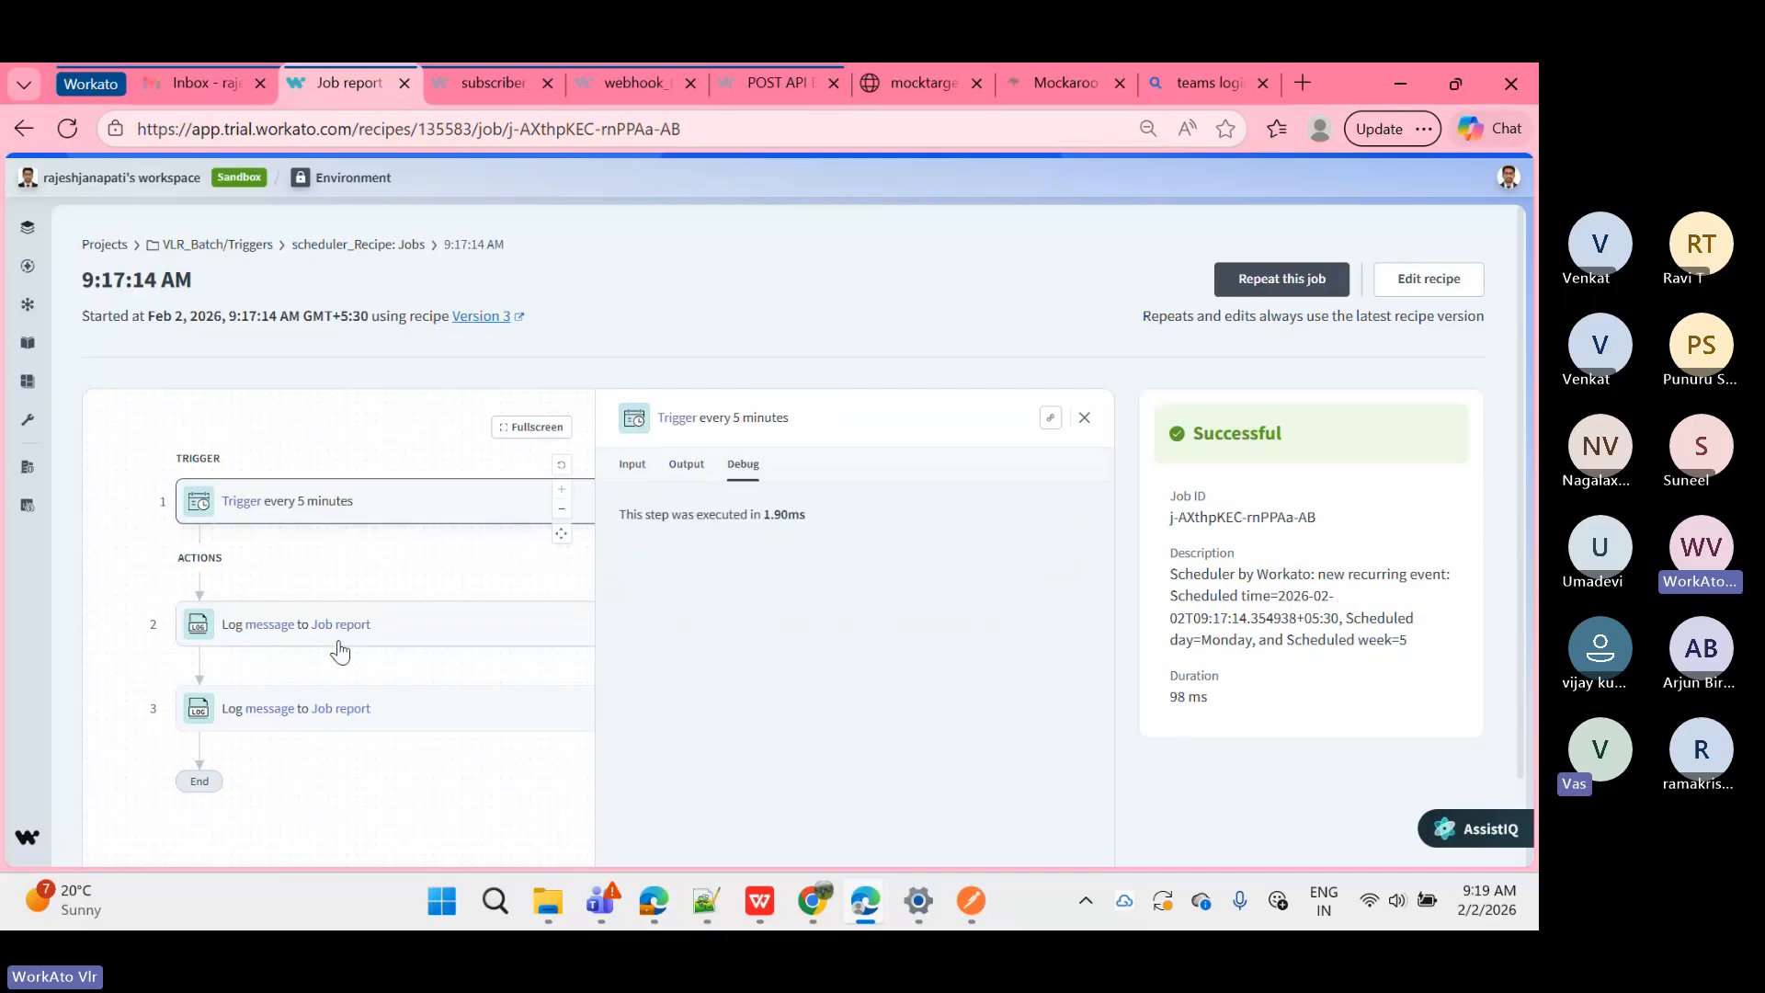
Step: View the second and third log steps, including step 3's input fields, then go back to Jobs
click(341, 649)
click(357, 712)
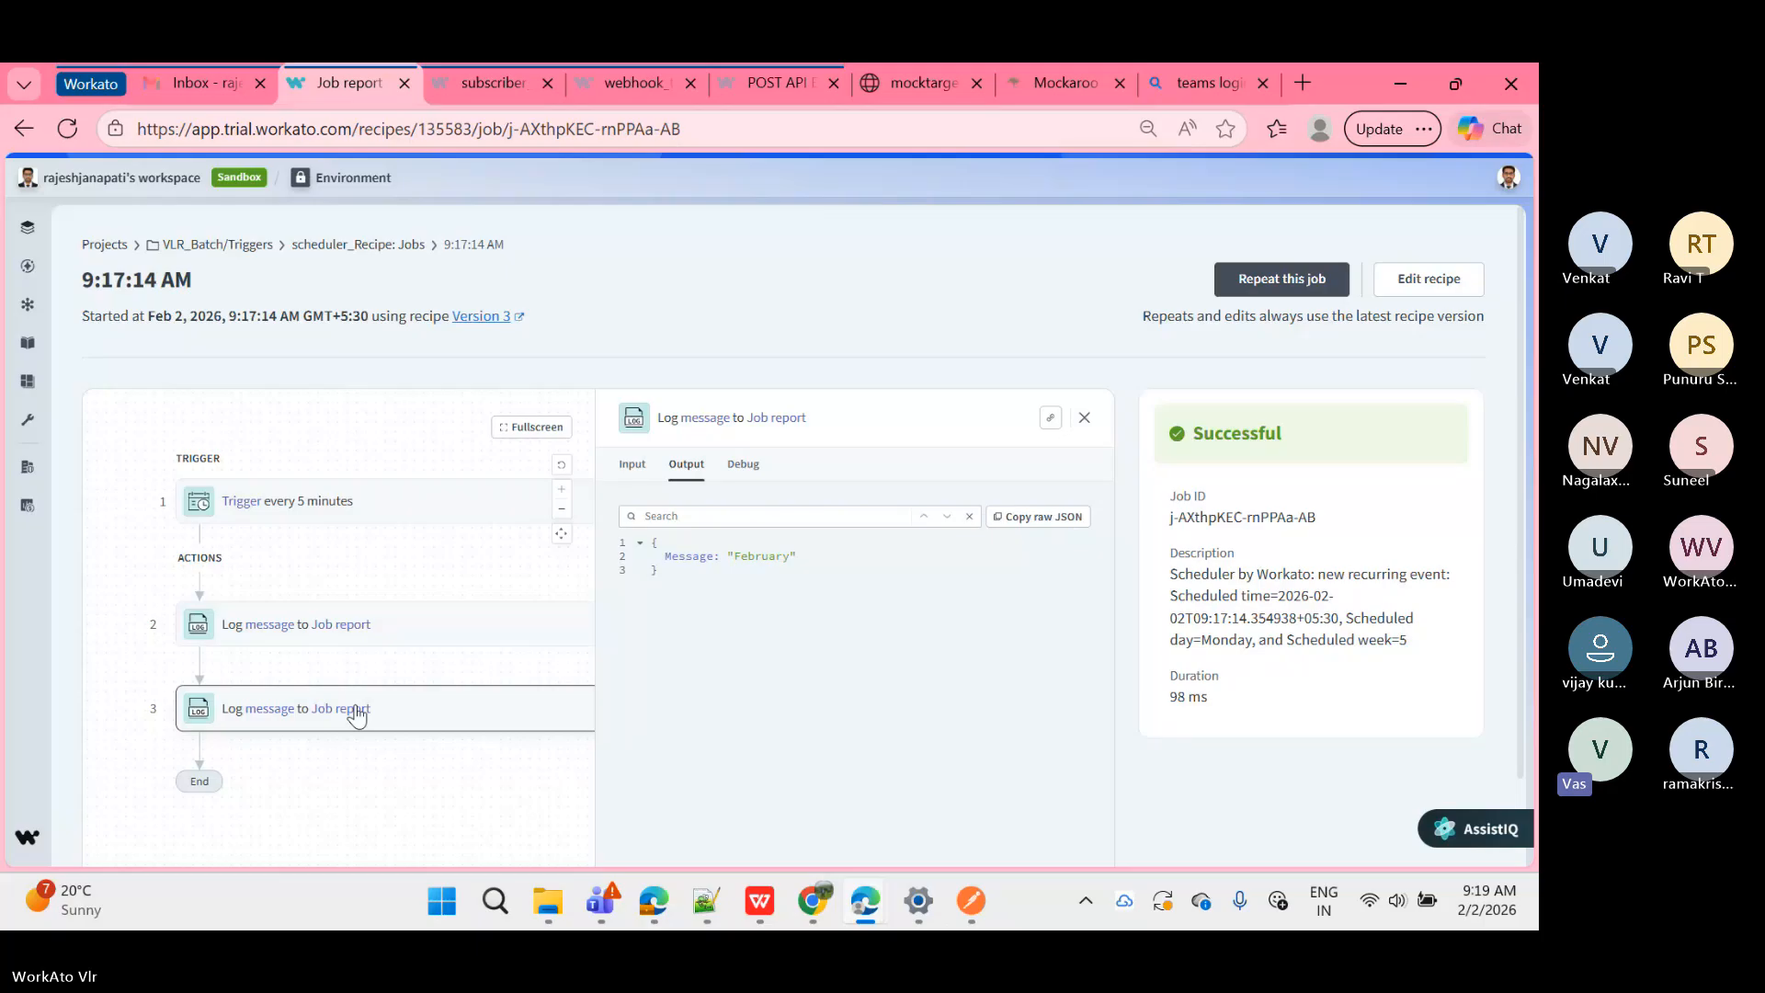
click(632, 465)
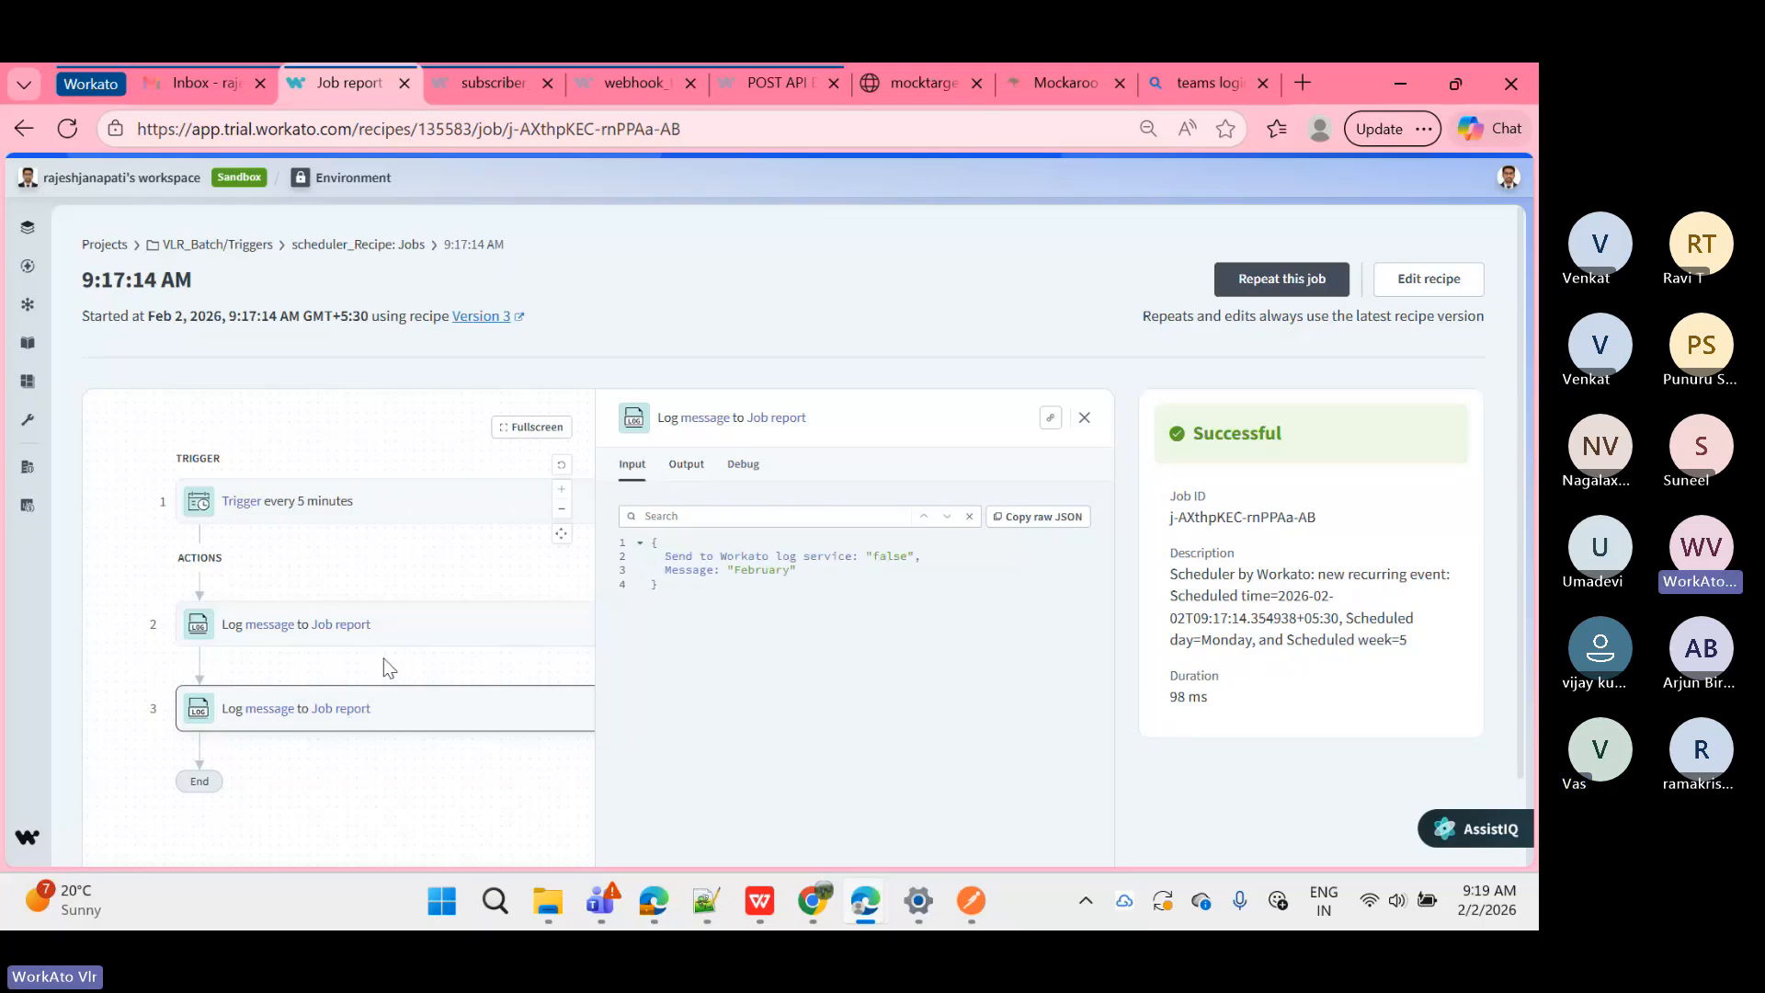
click(384, 246)
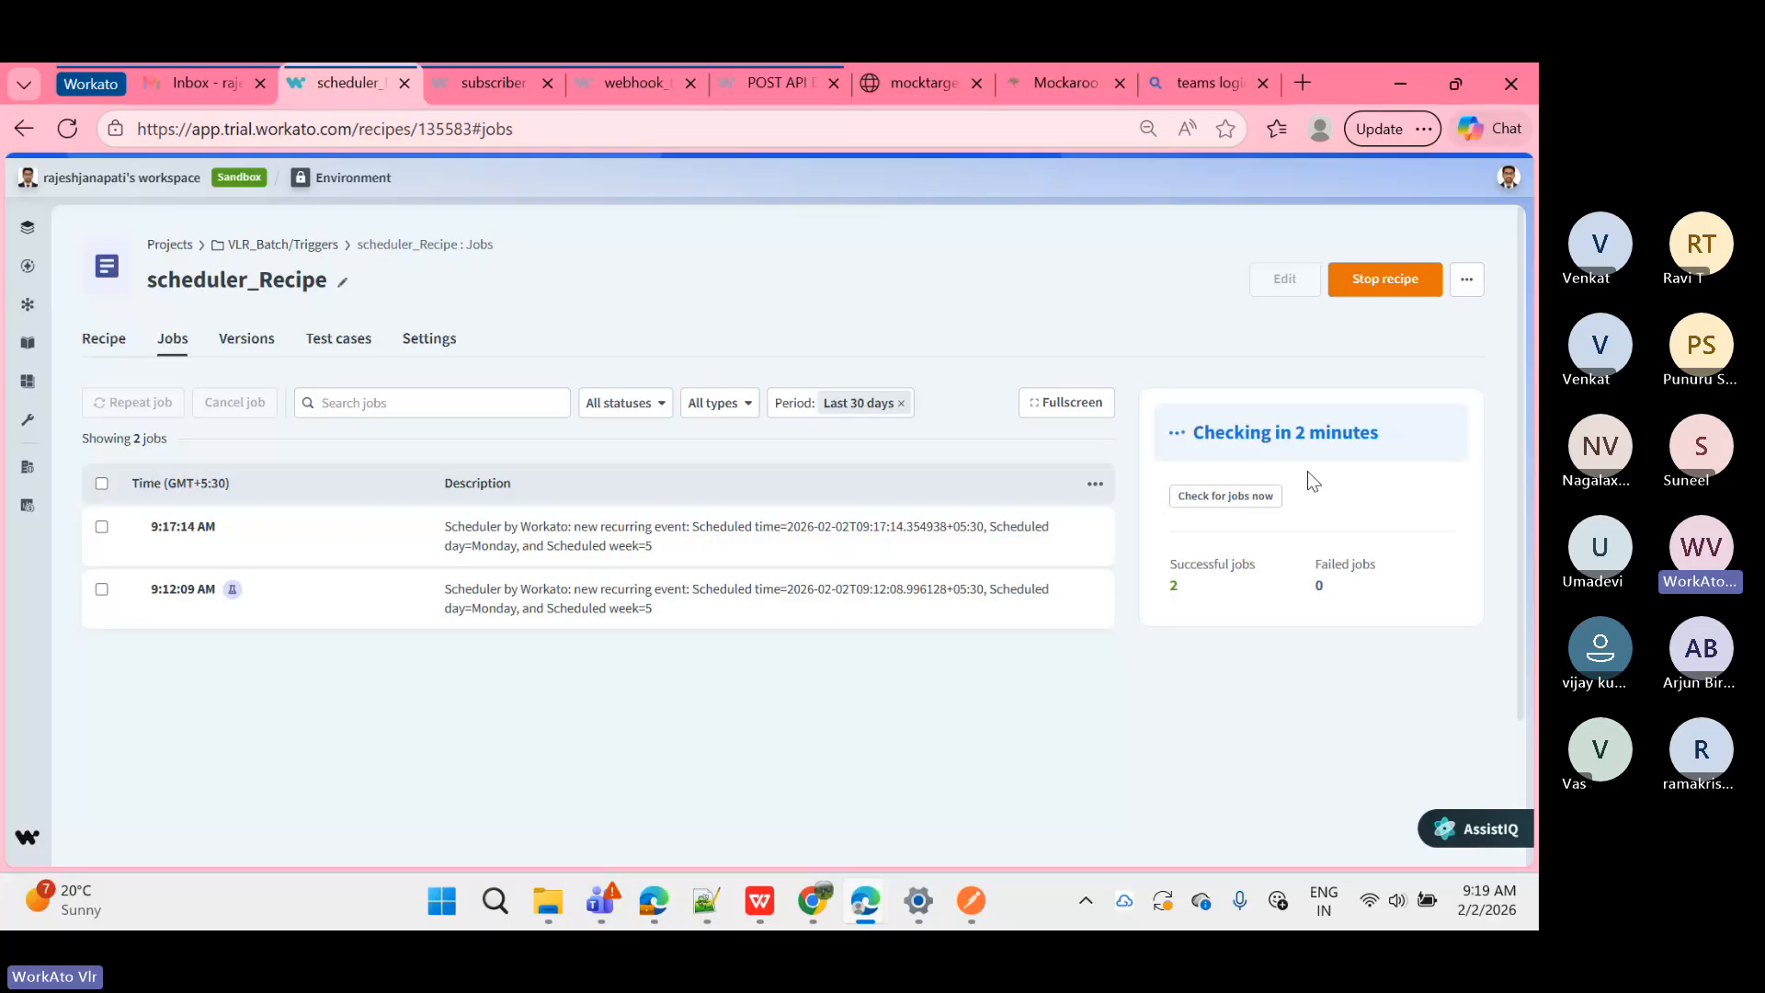
Step: Show scheduler_Recipe's Versions tab, with version 3 from 9:11 AM marked current
click(246, 342)
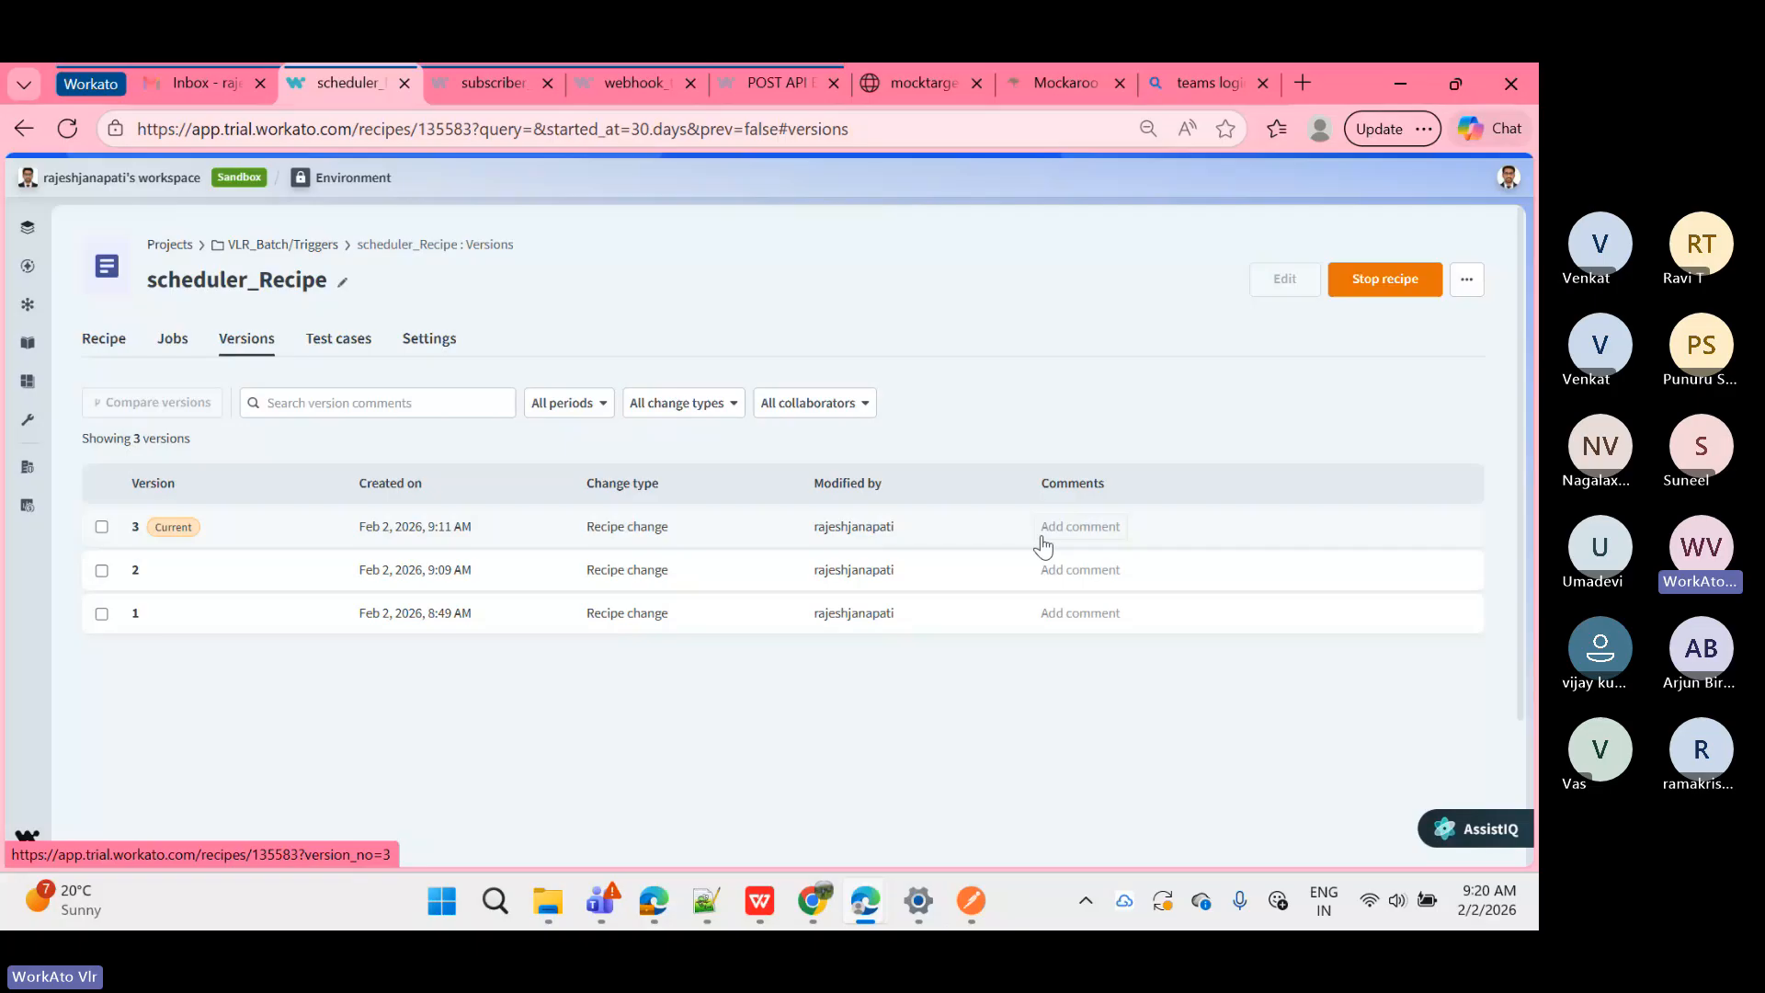
Step: Add the comment 'final working' to version 3
click(1075, 526)
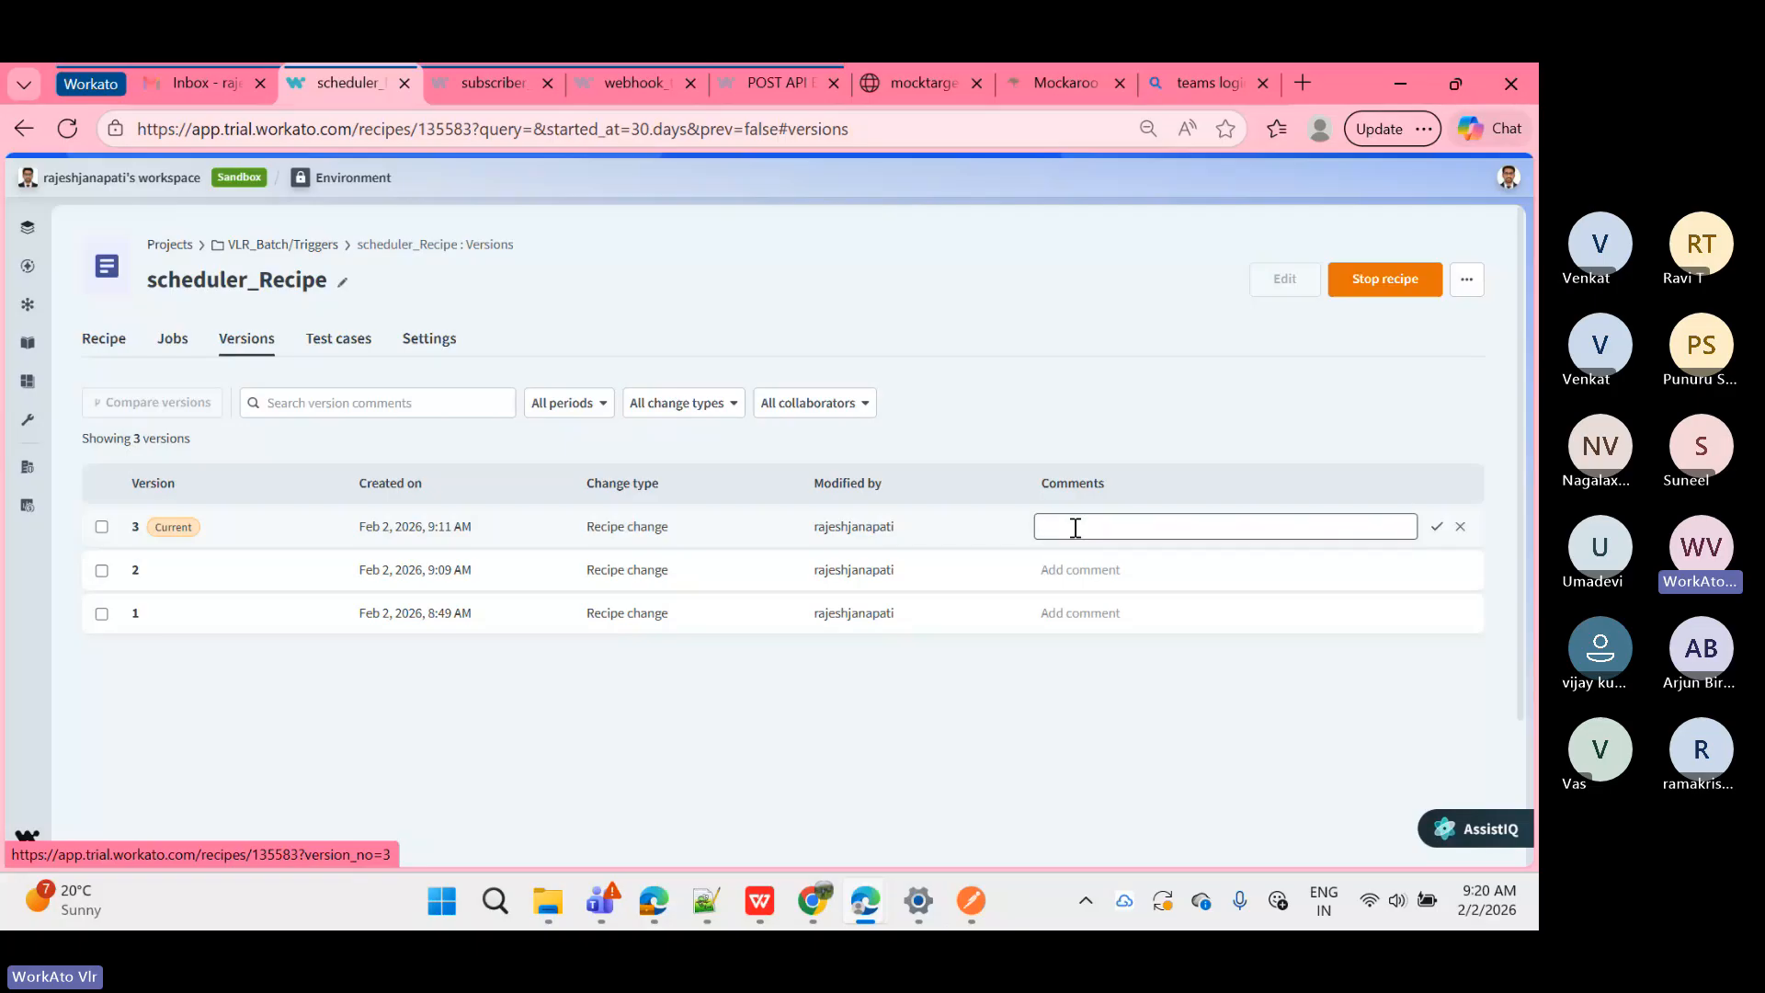
text(final working)
key(Return)
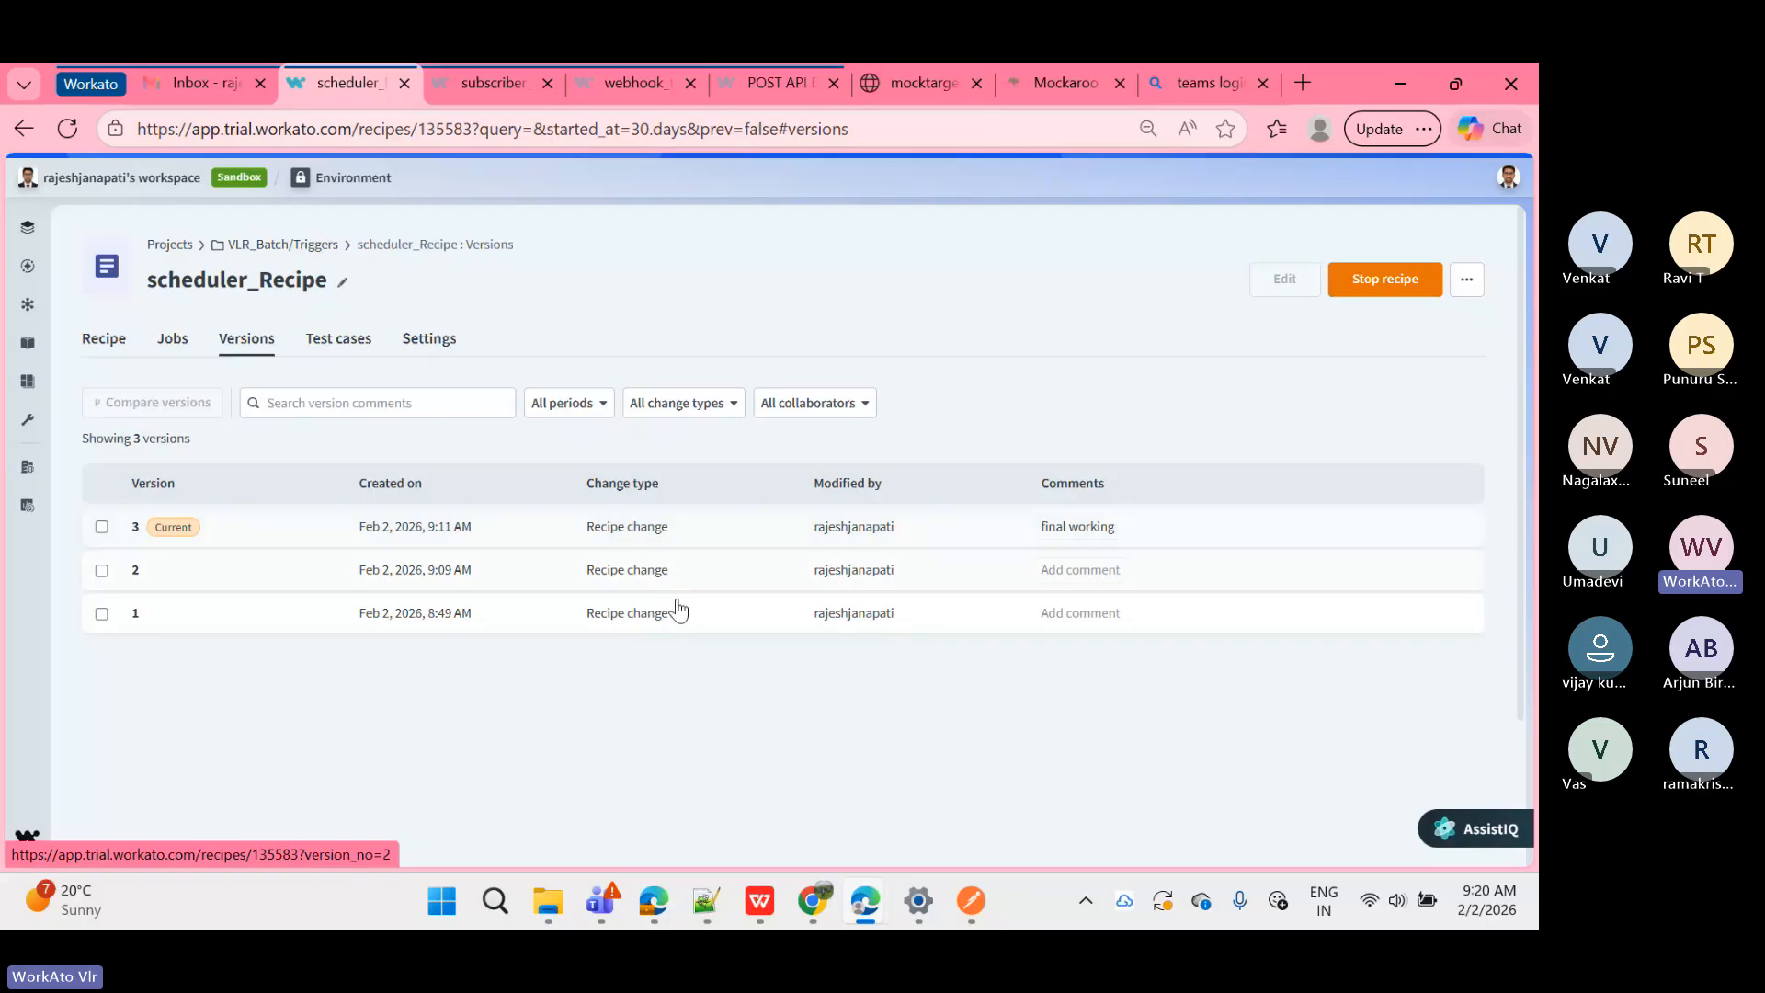
Step: Look at version 1, then open version 2 with its 5-minute trigger and single Log message step
click(513, 625)
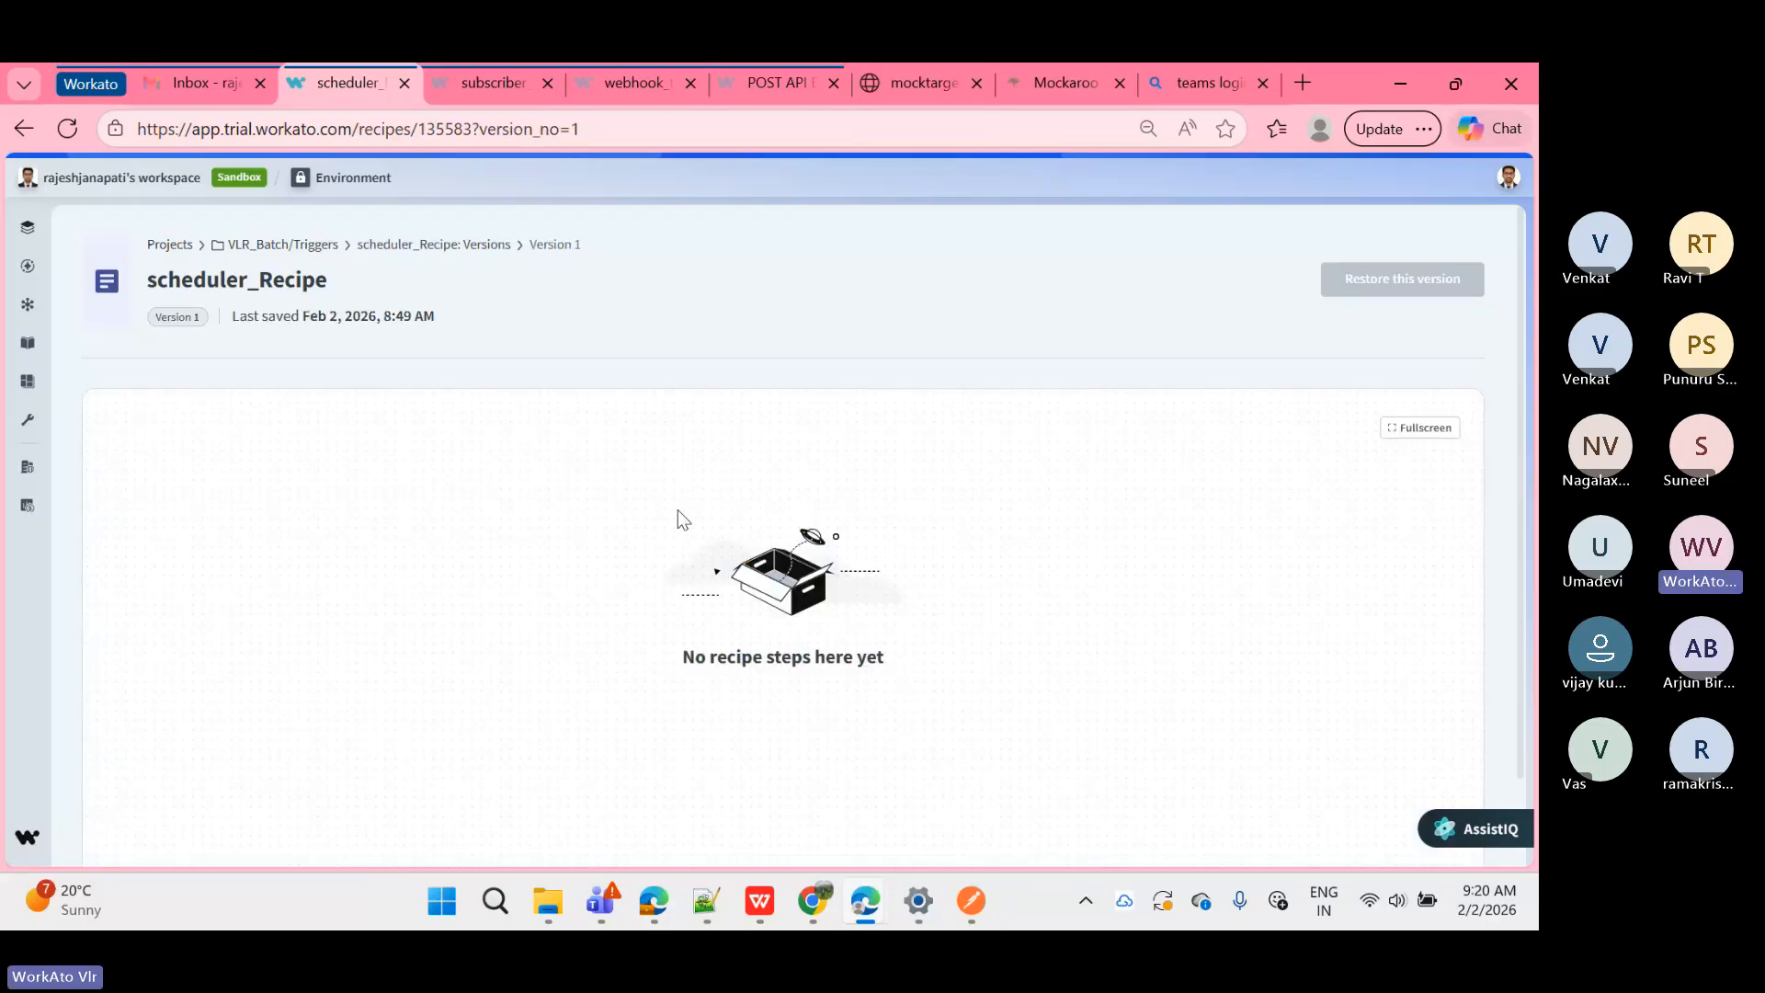
click(450, 246)
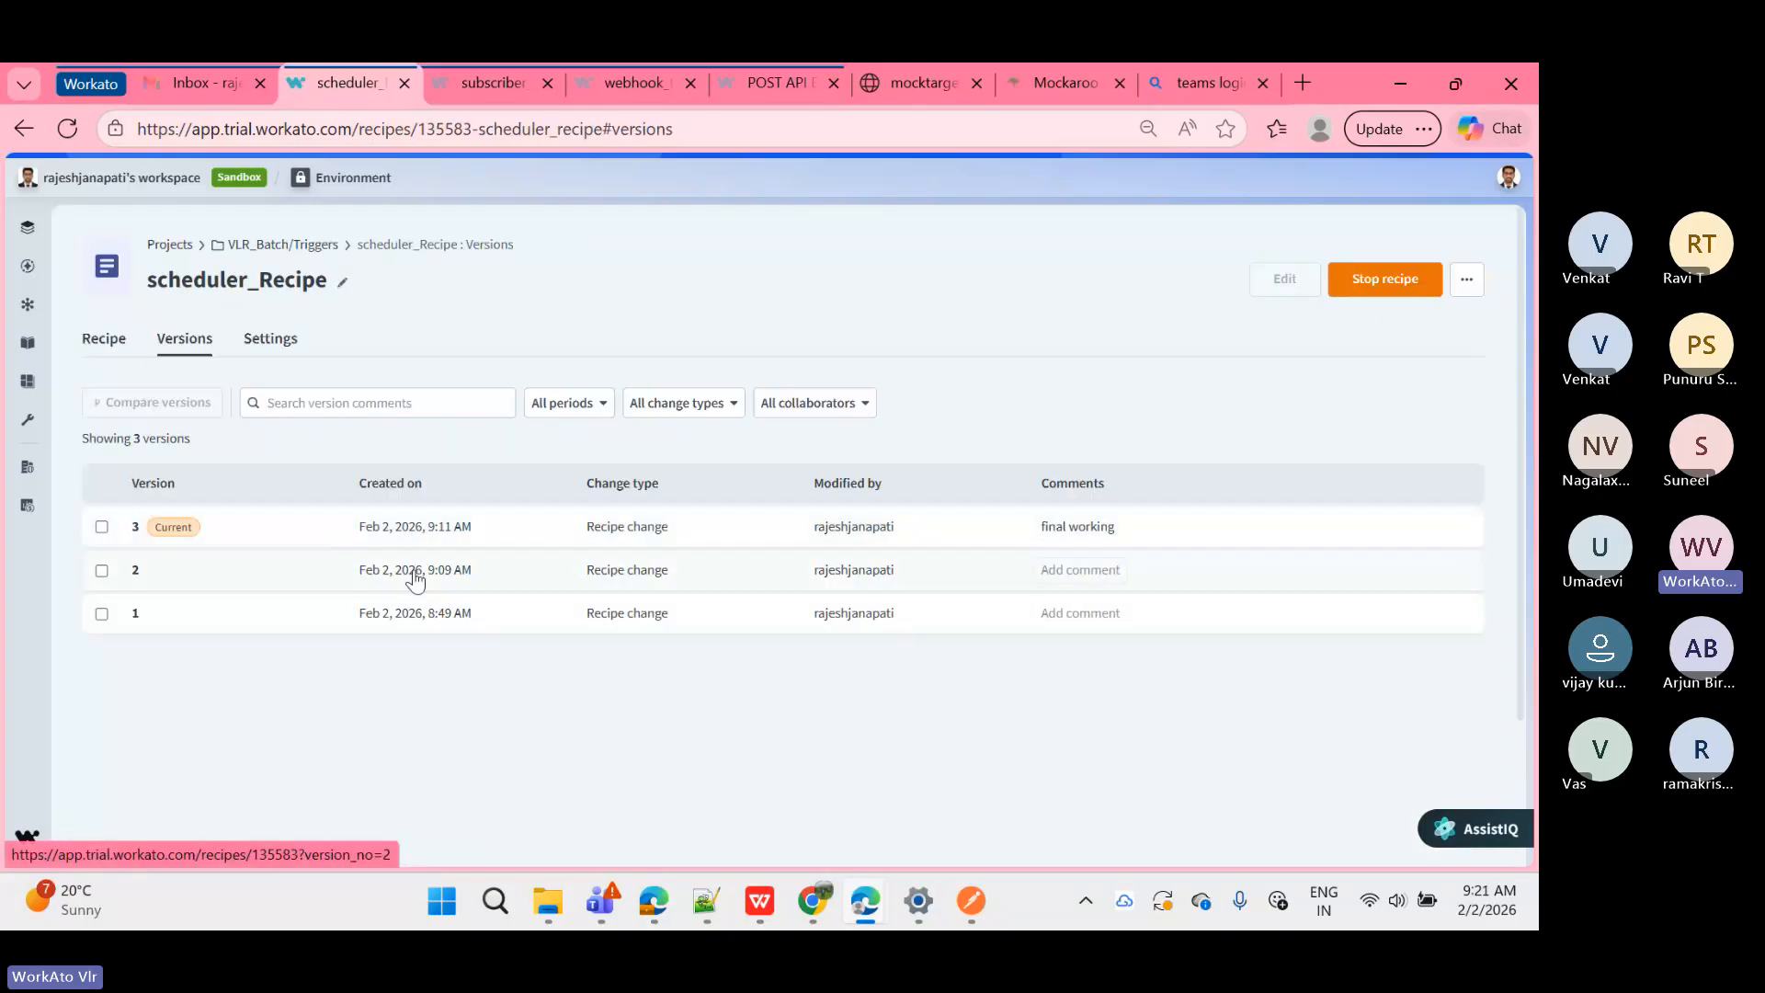
click(415, 572)
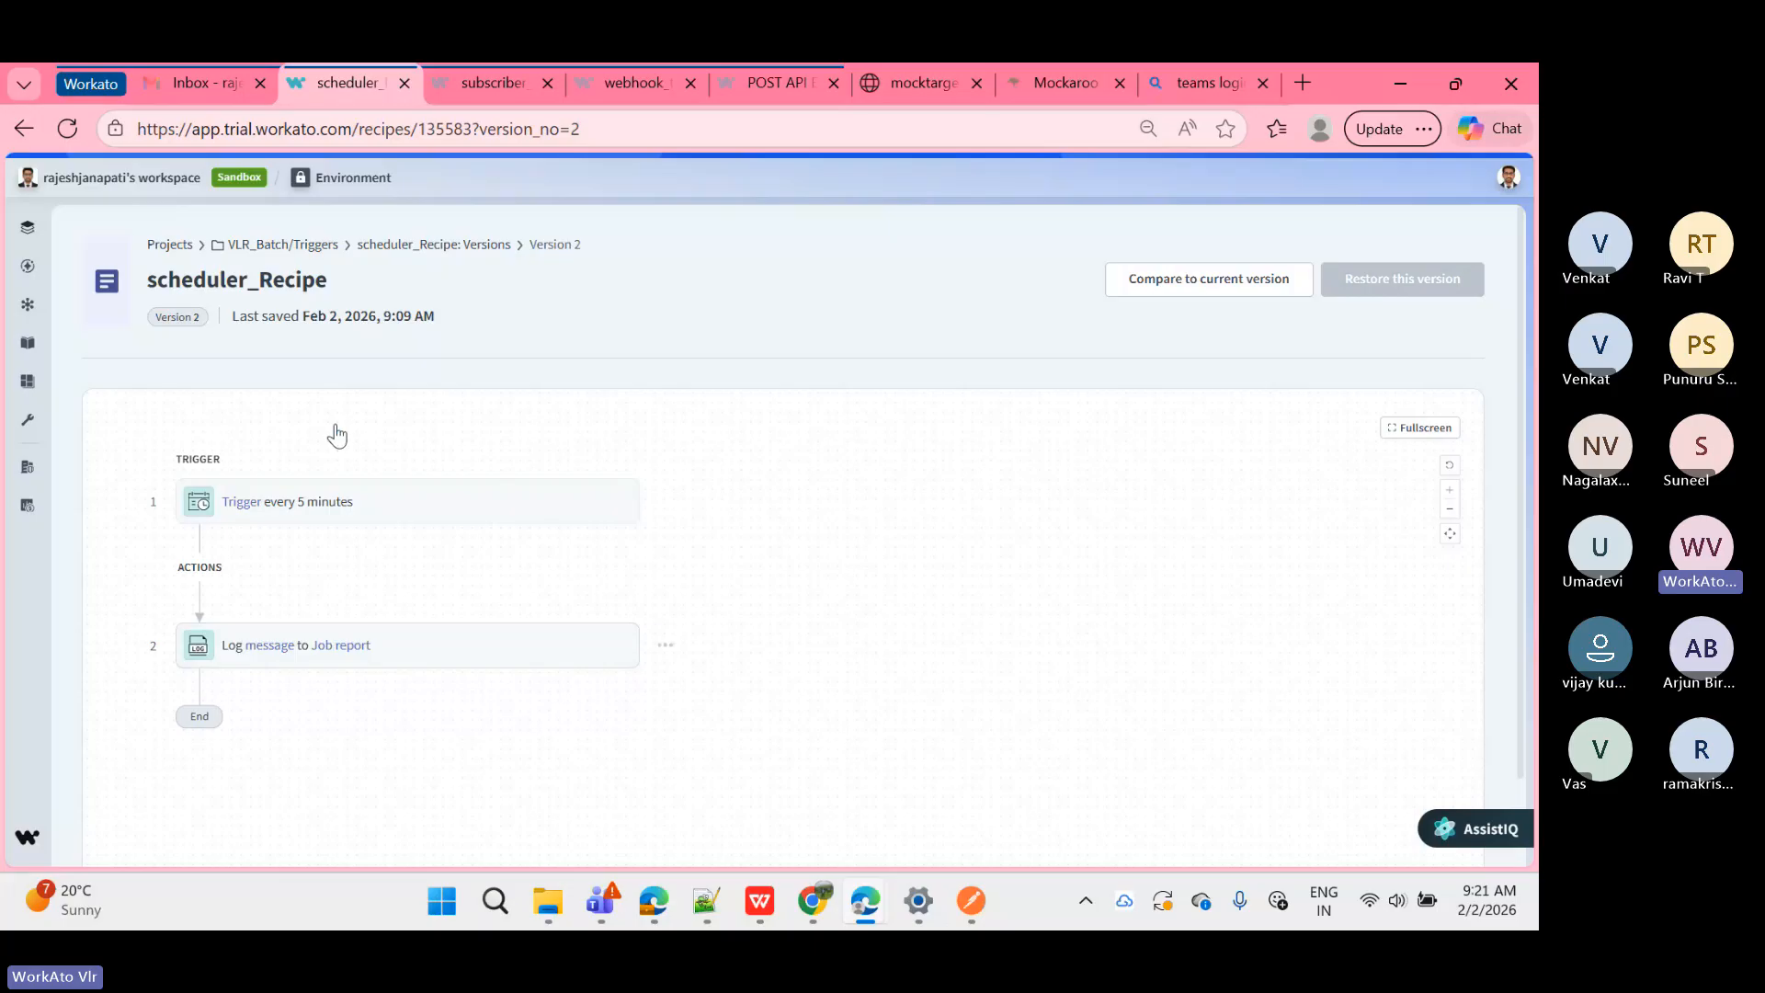
click(1251, 274)
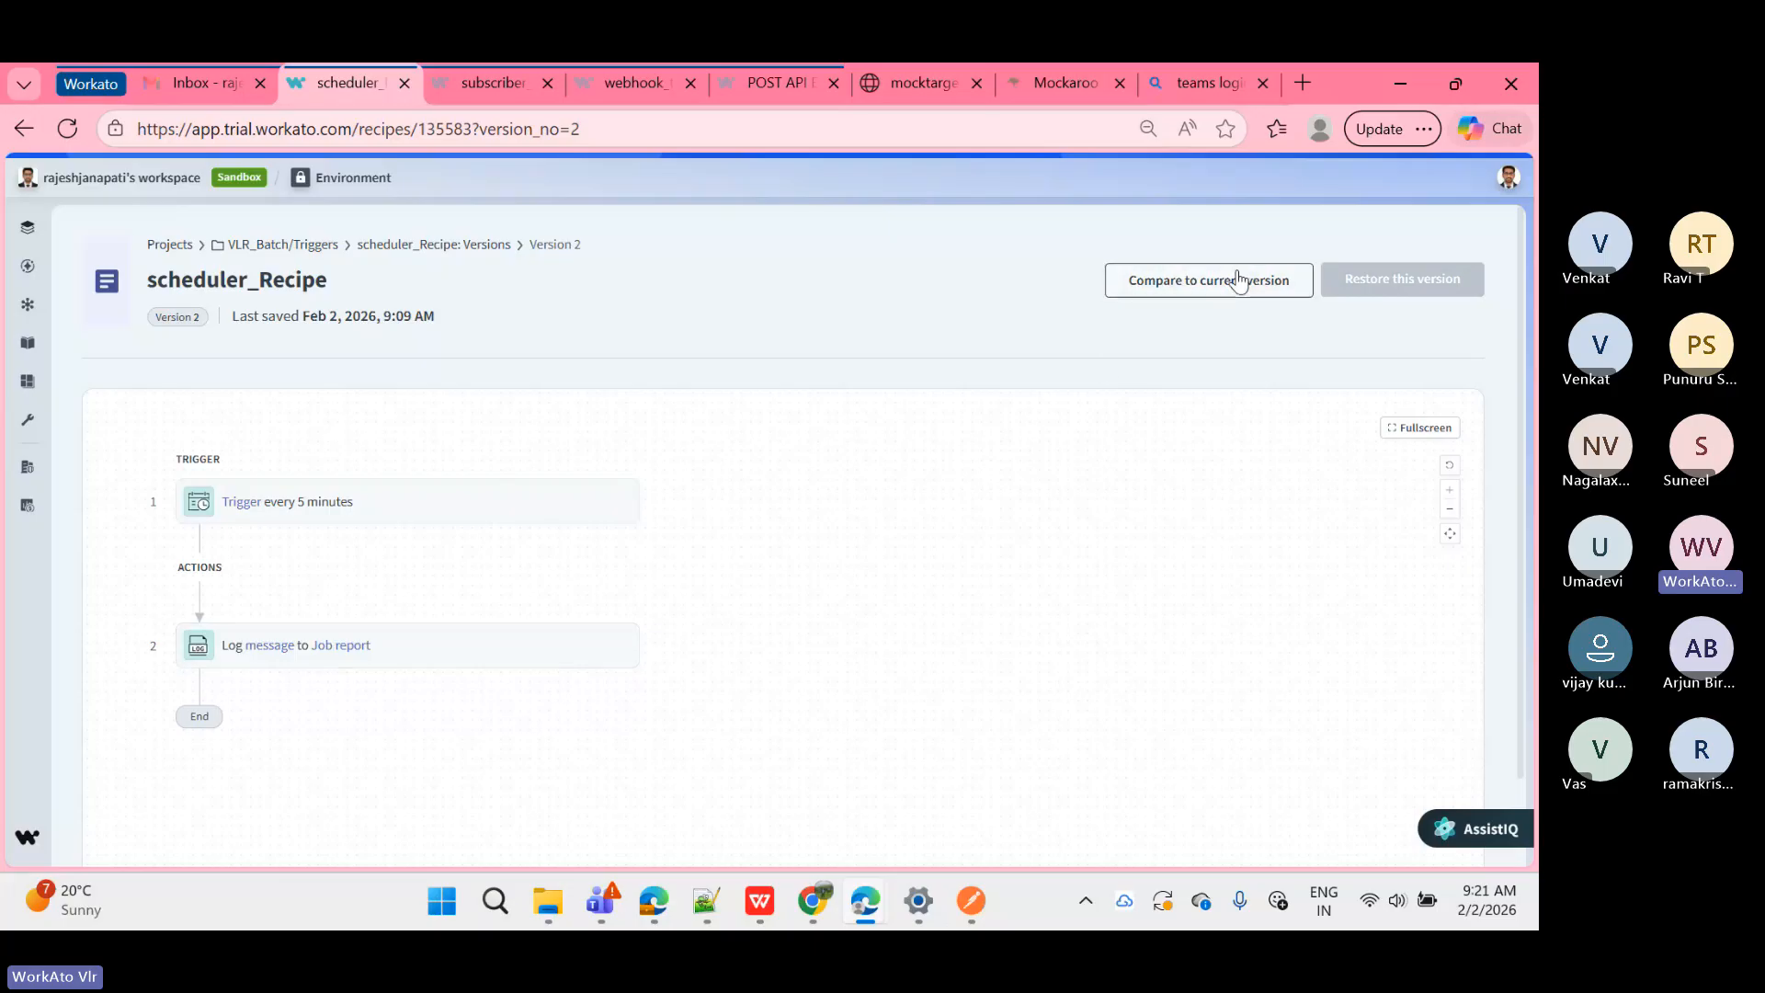
Step: Diff version 2 against current version 3, then switch the comparison source to V1
click(1238, 279)
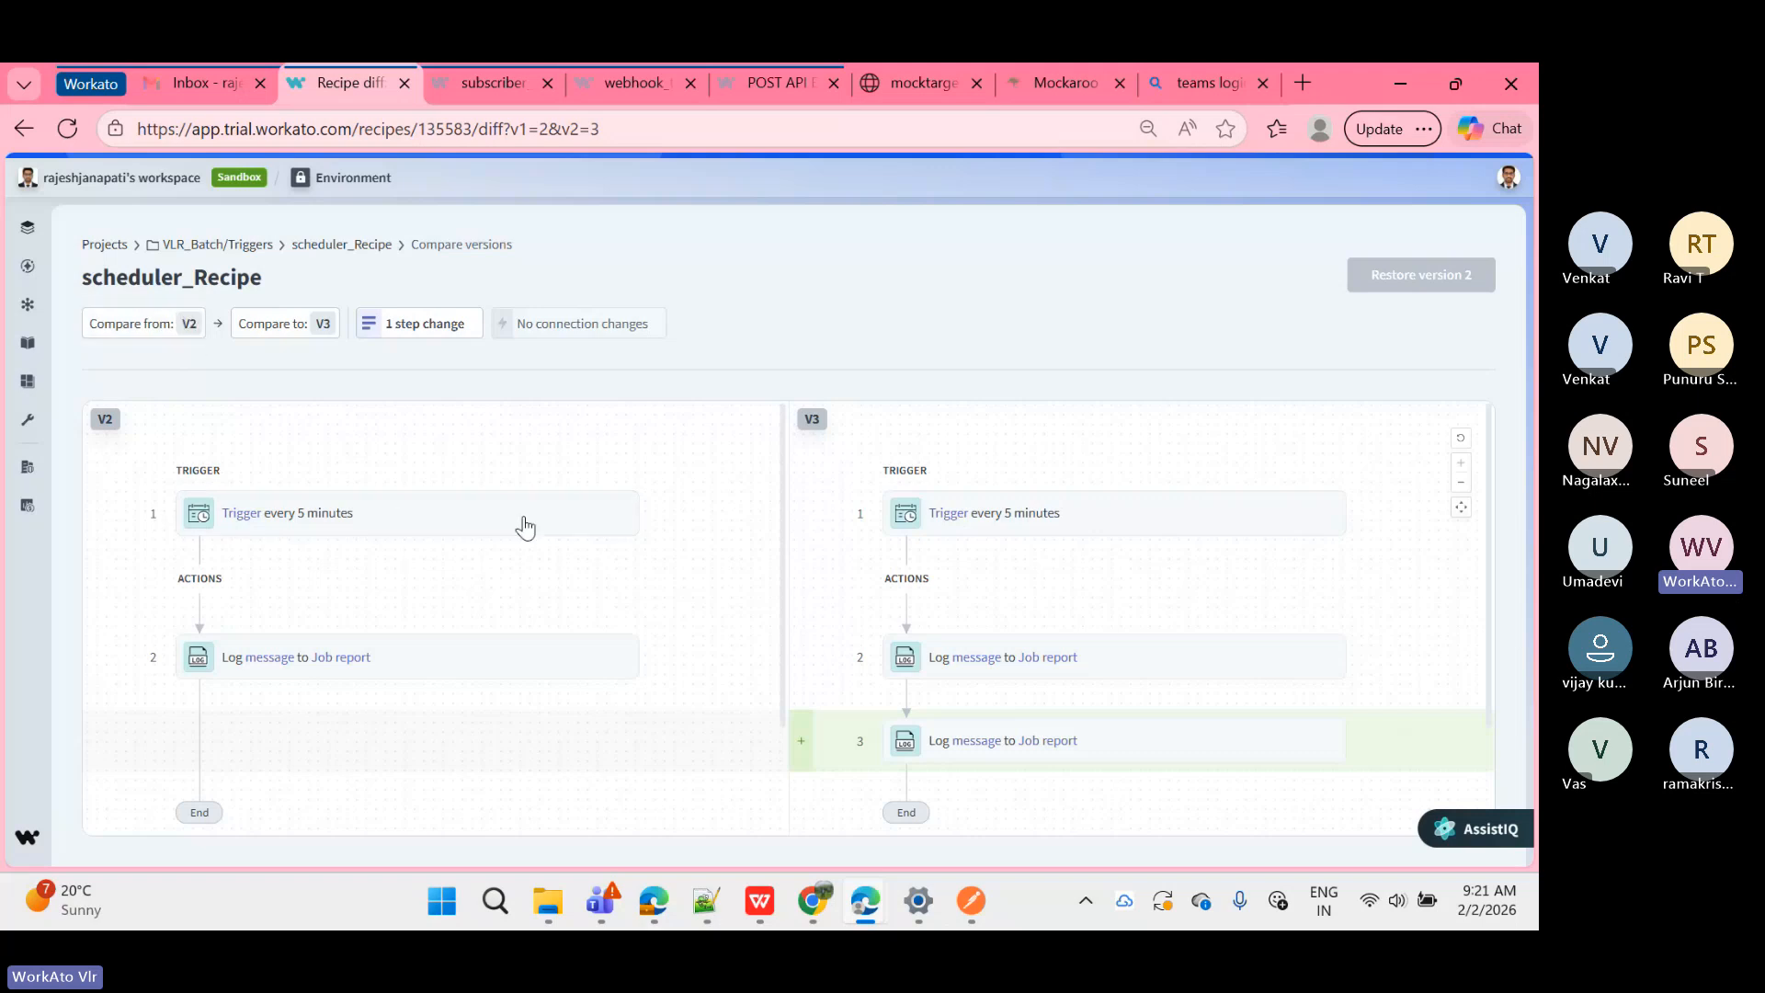
scroll(1086, 449, down, 2)
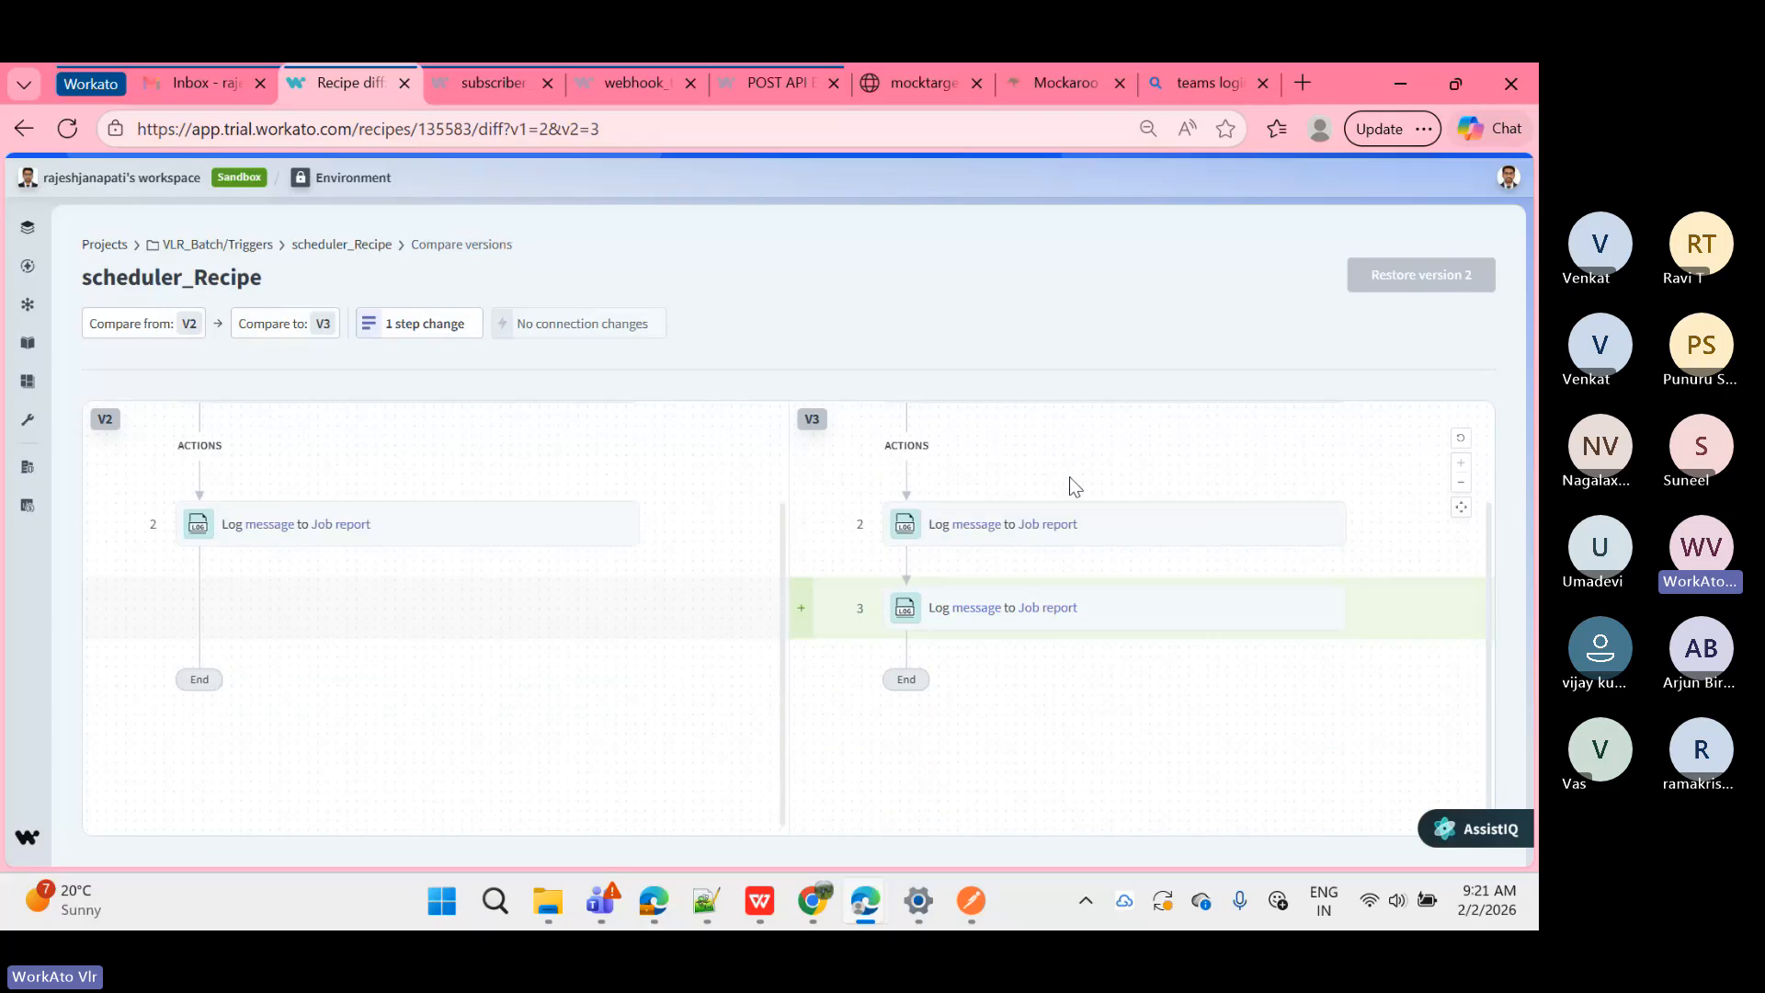
scroll(1069, 477, up, 2)
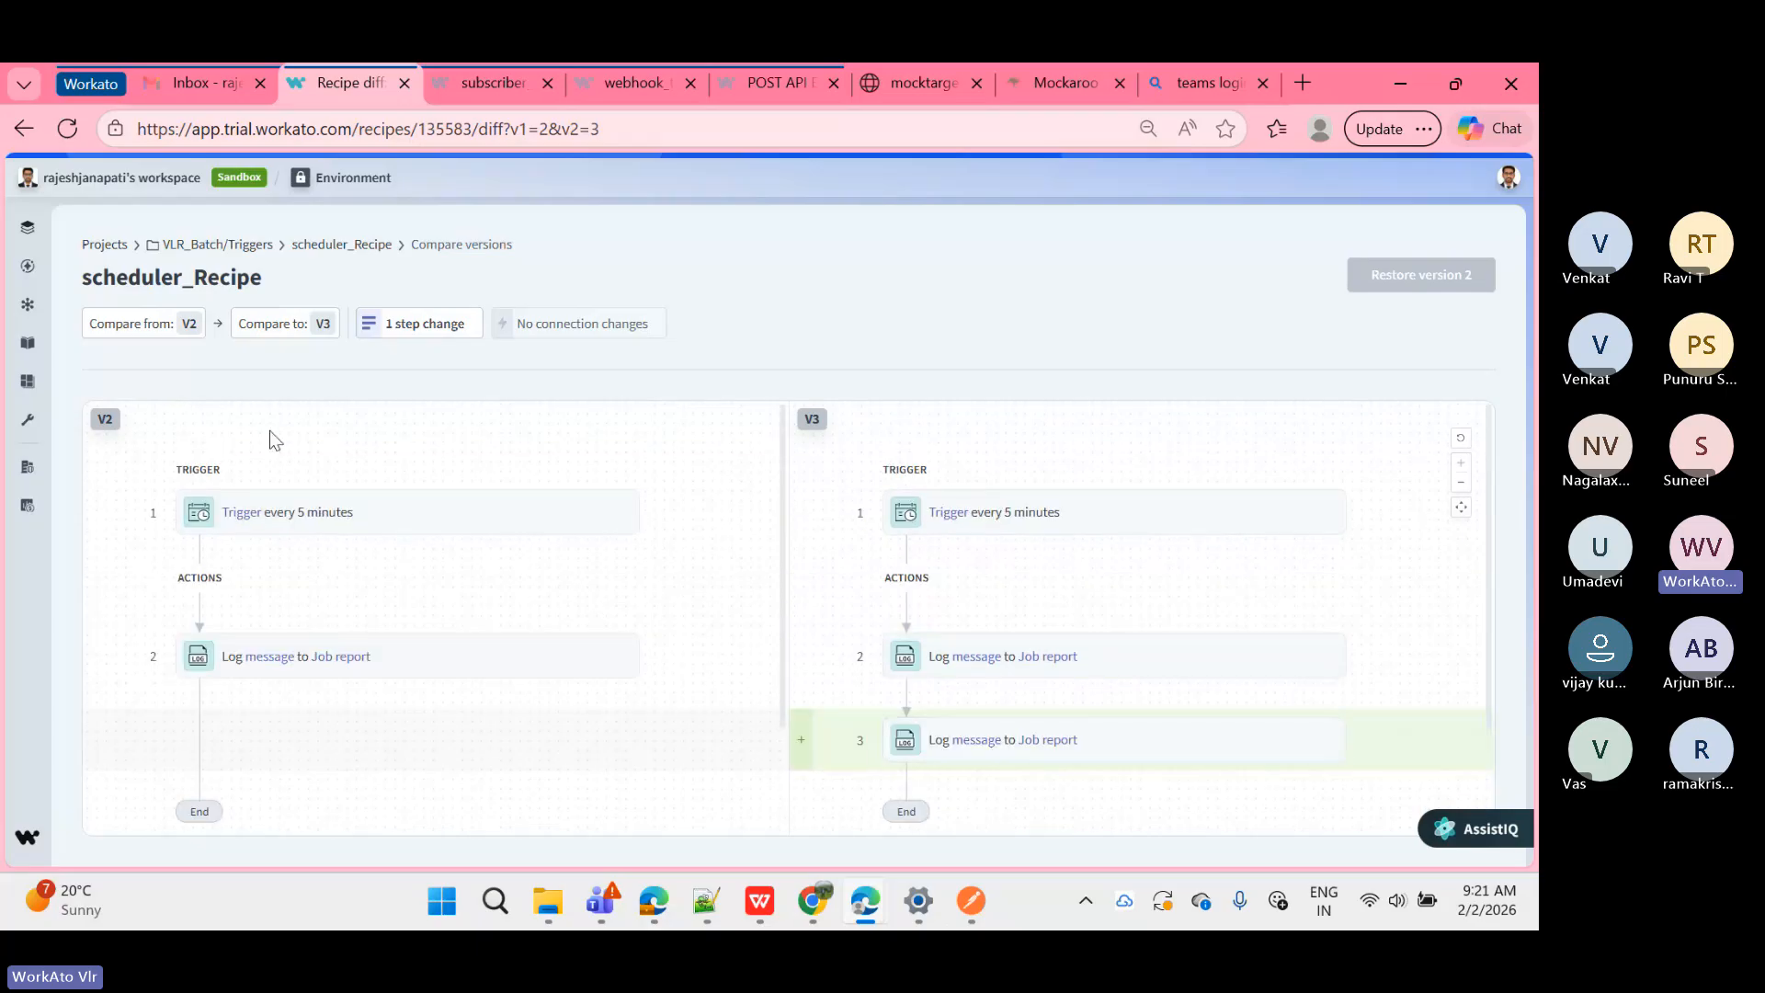
click(190, 329)
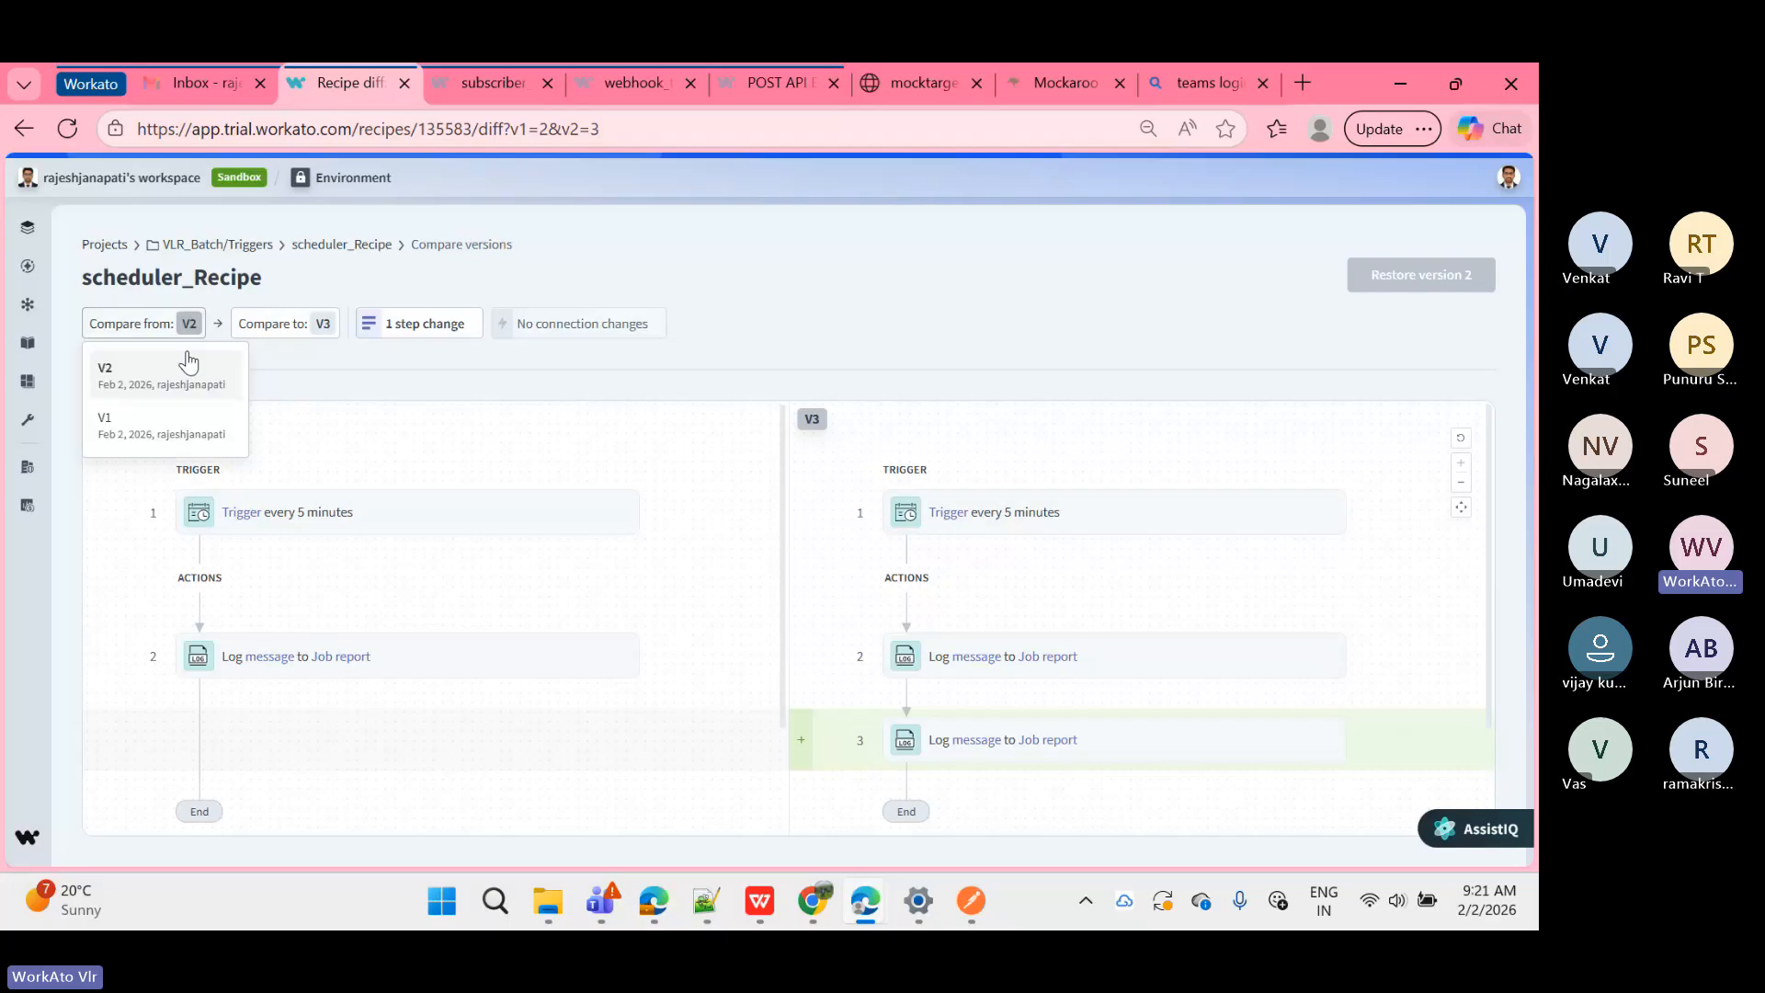
click(170, 430)
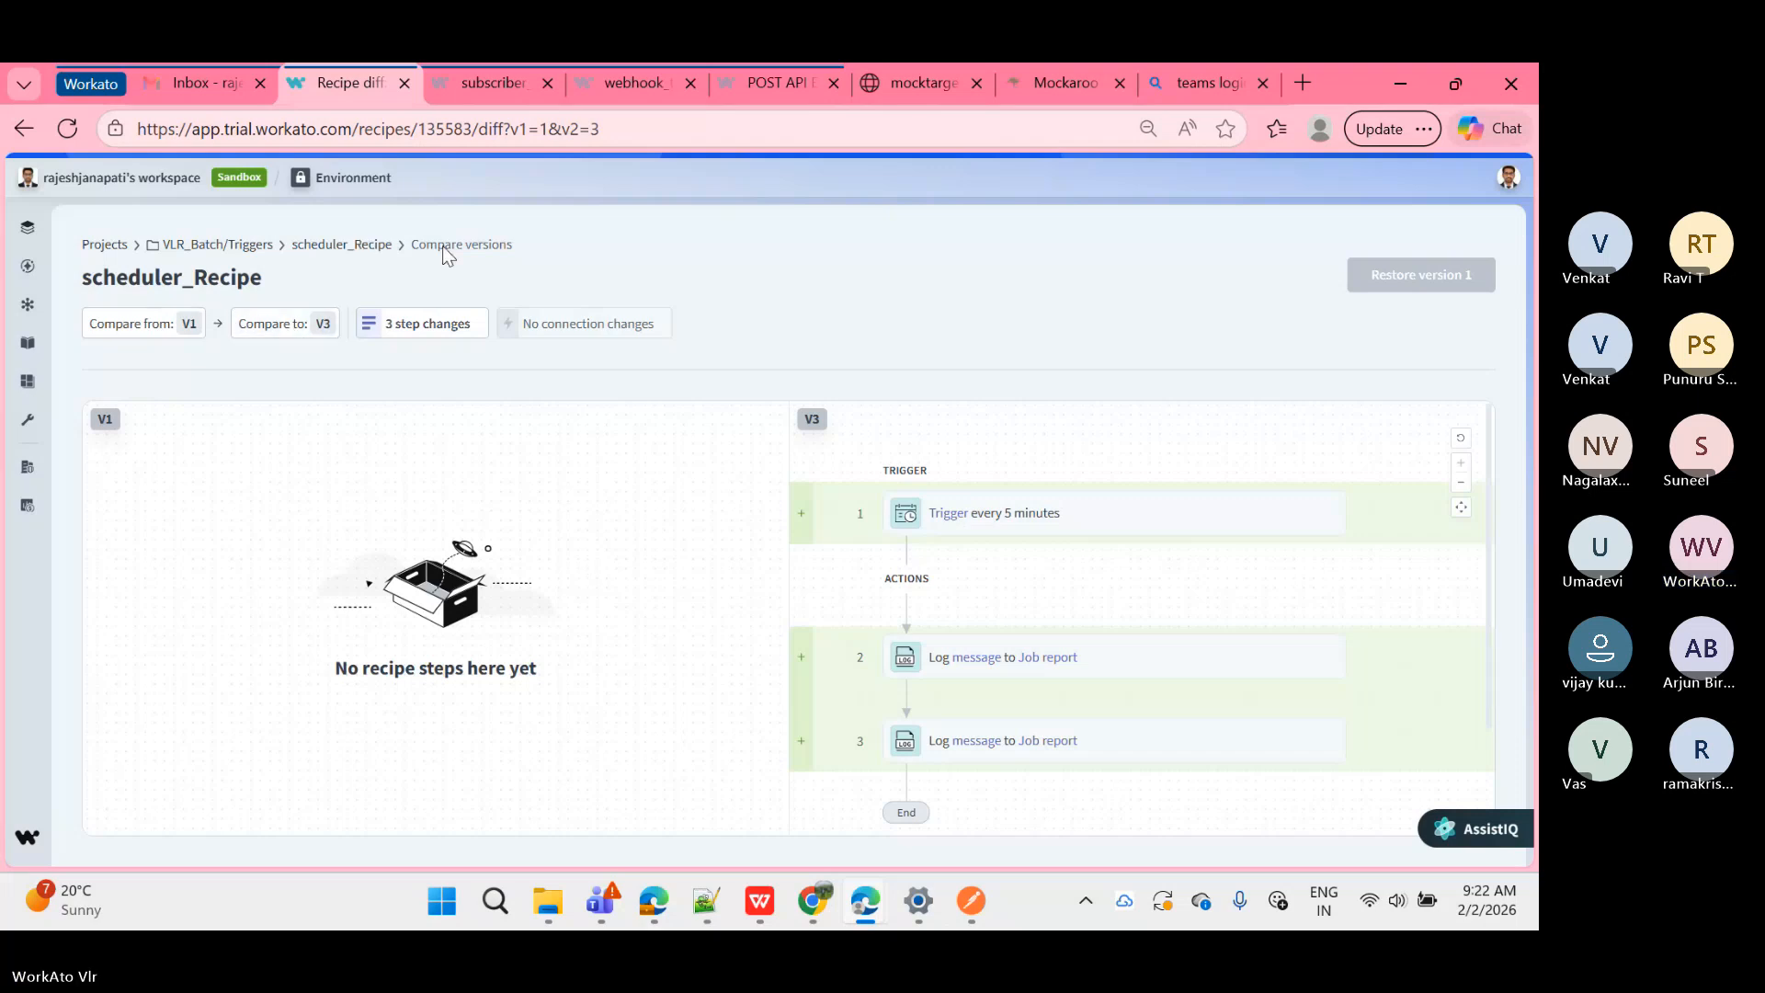
click(383, 247)
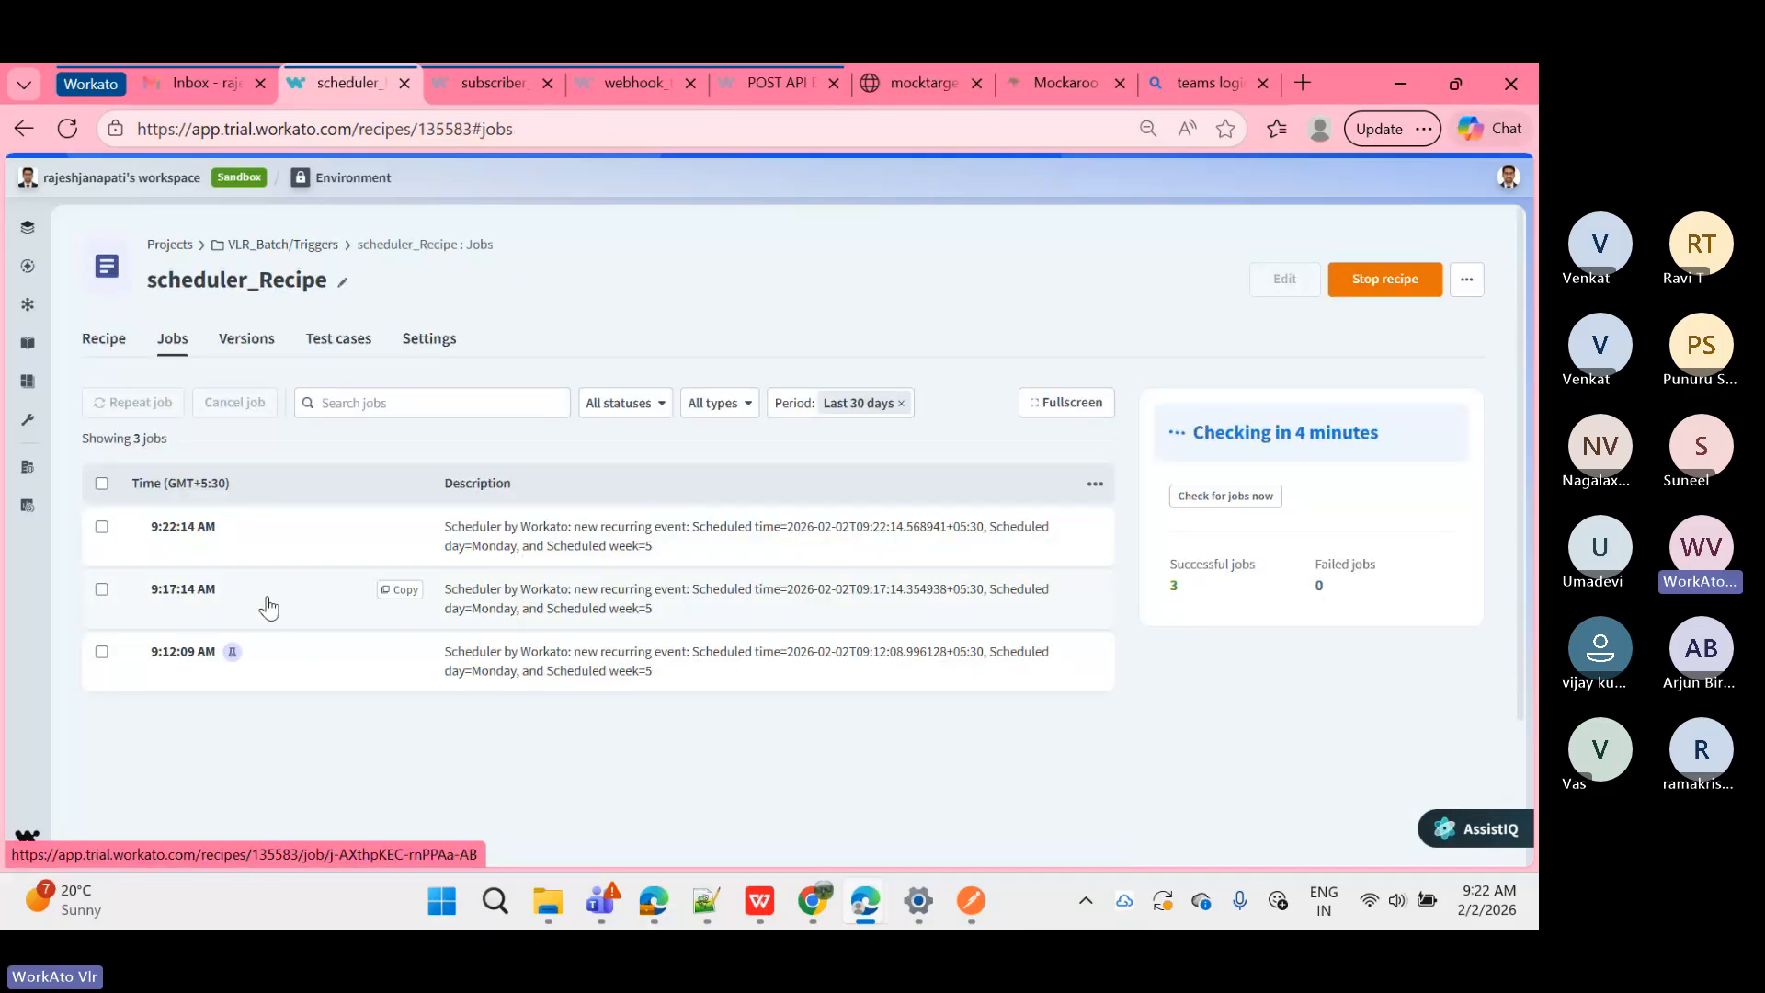
click(266, 595)
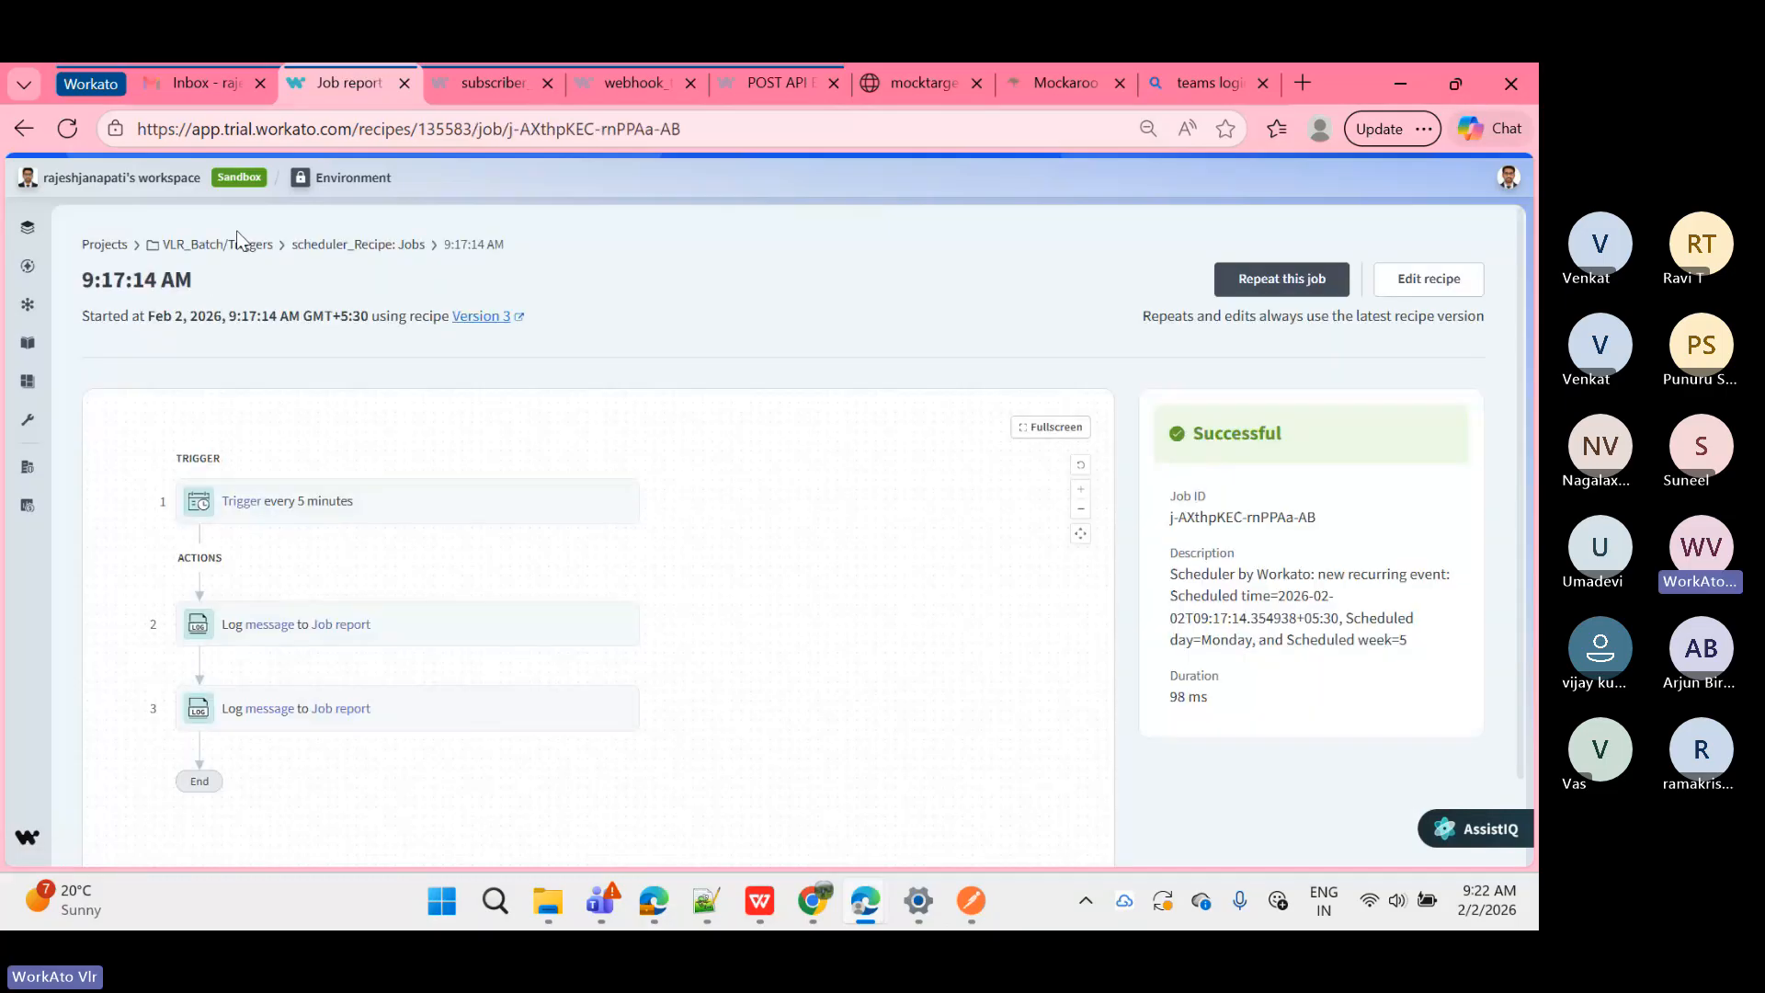
click(350, 244)
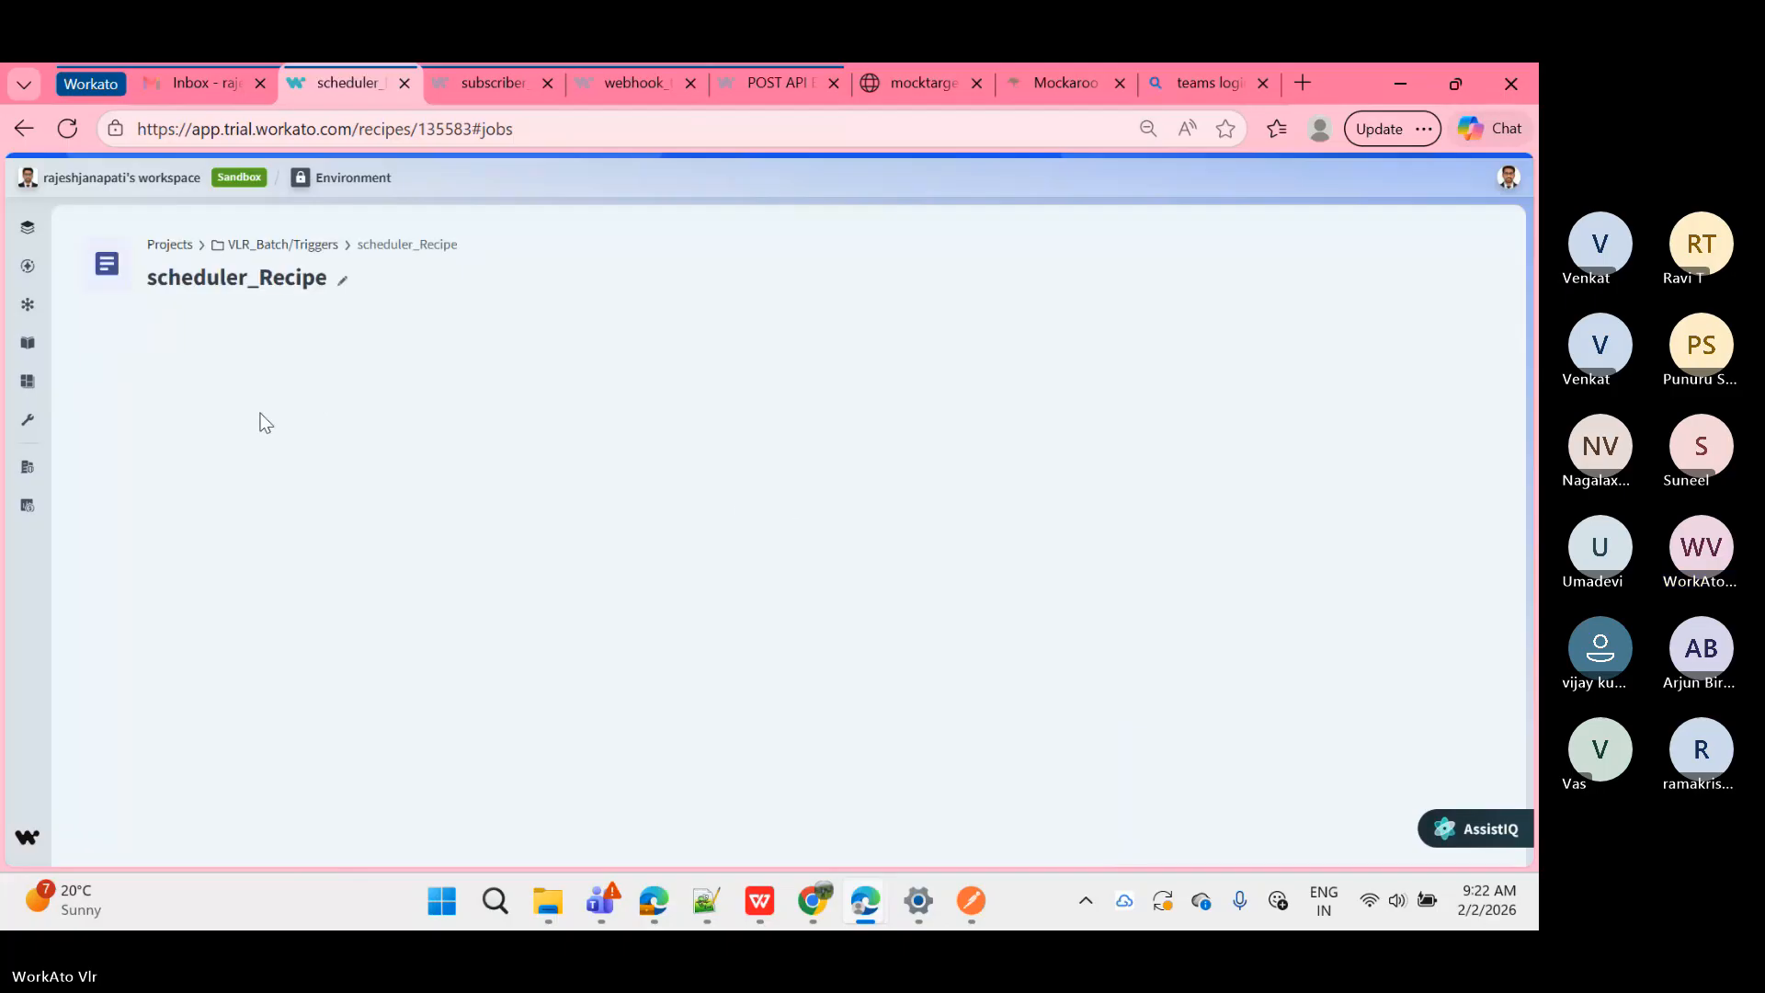
click(246, 338)
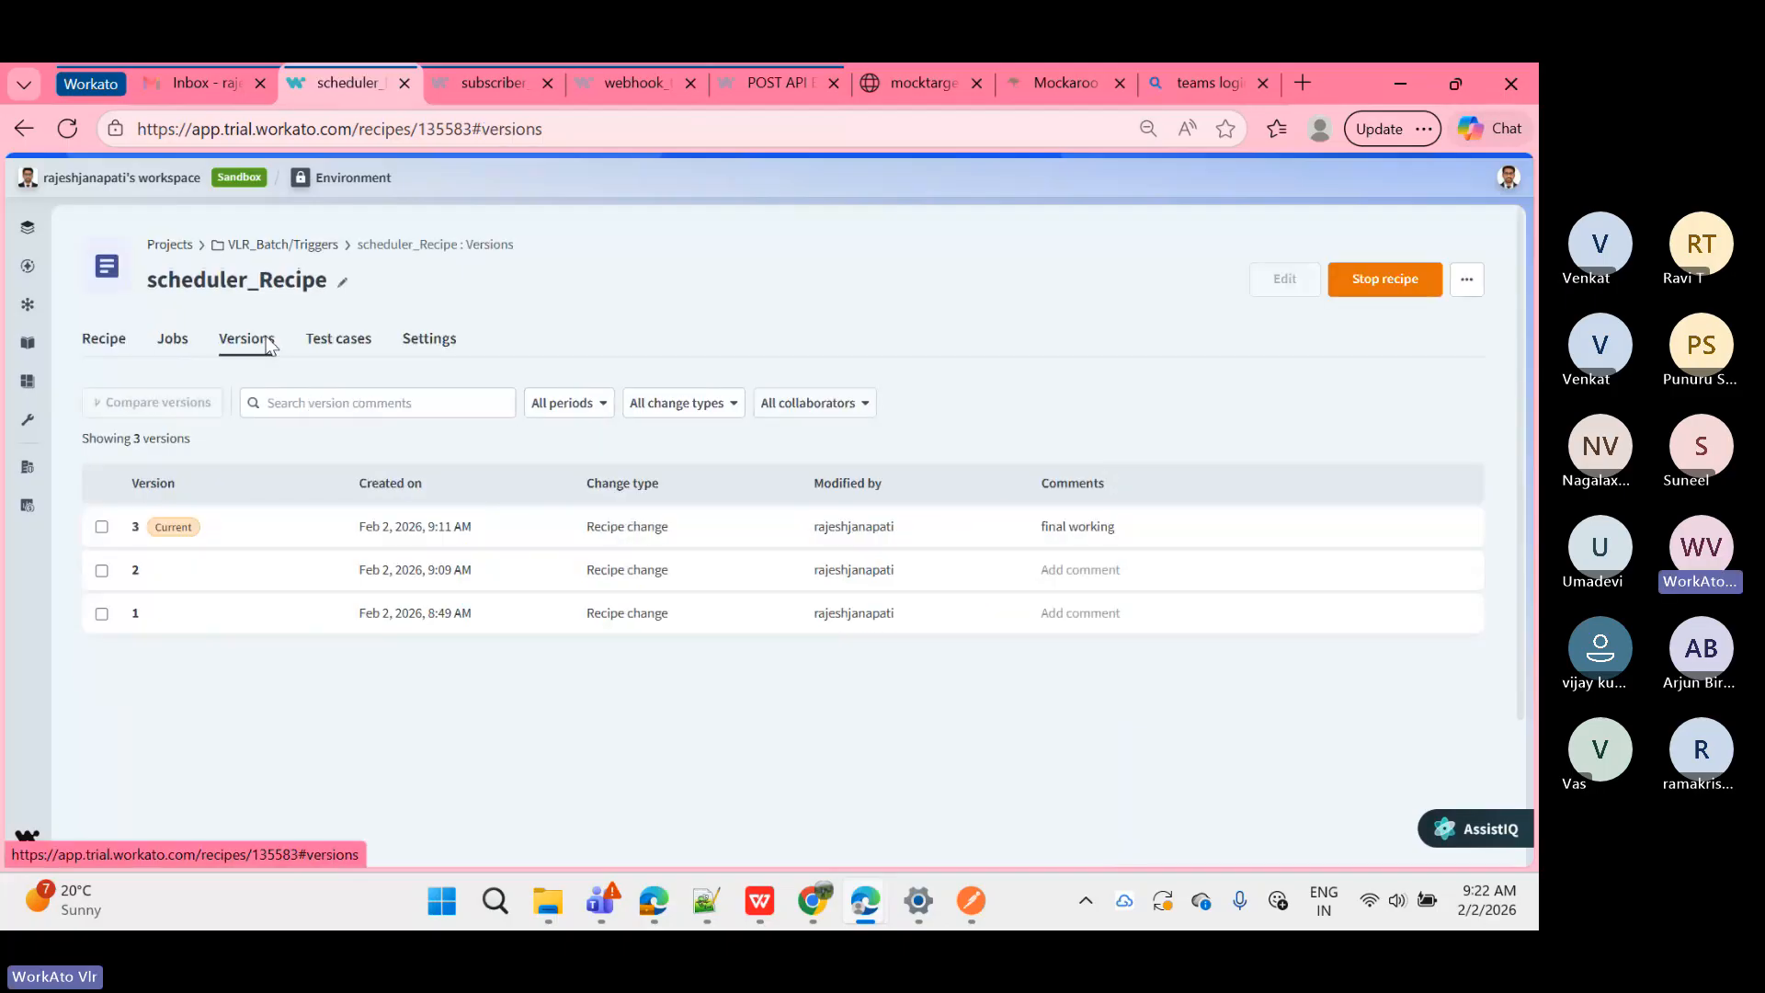
click(390, 531)
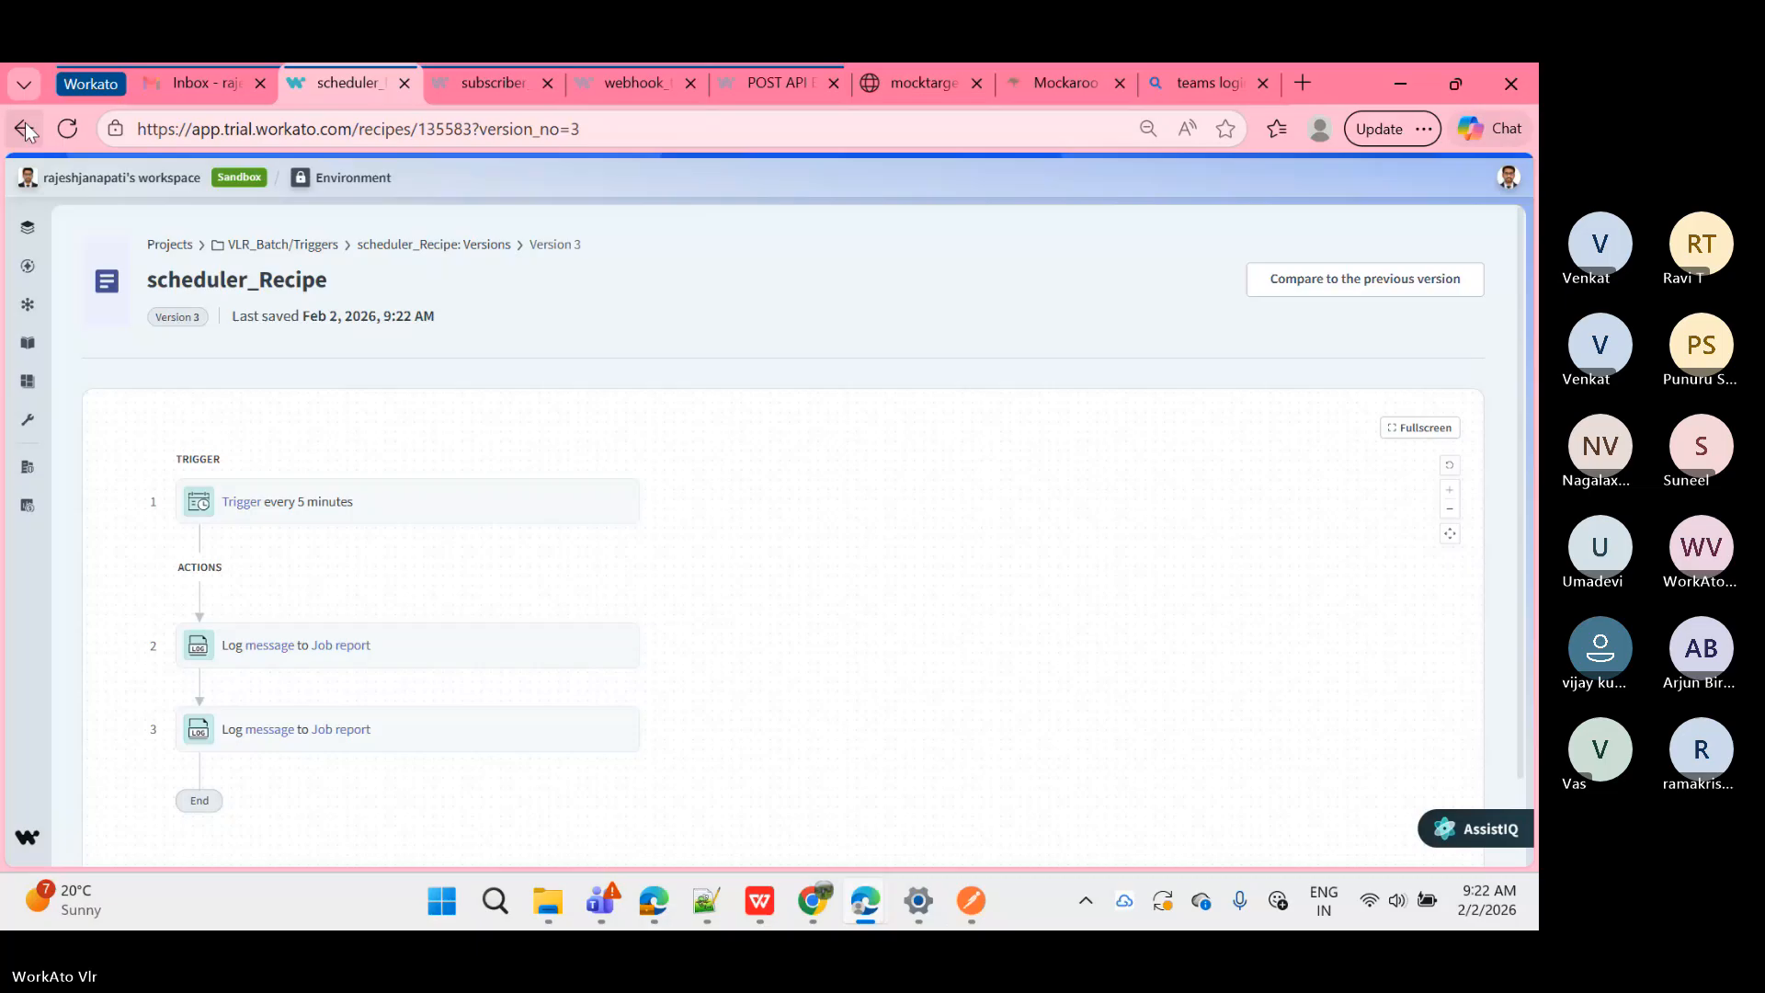
click(24, 127)
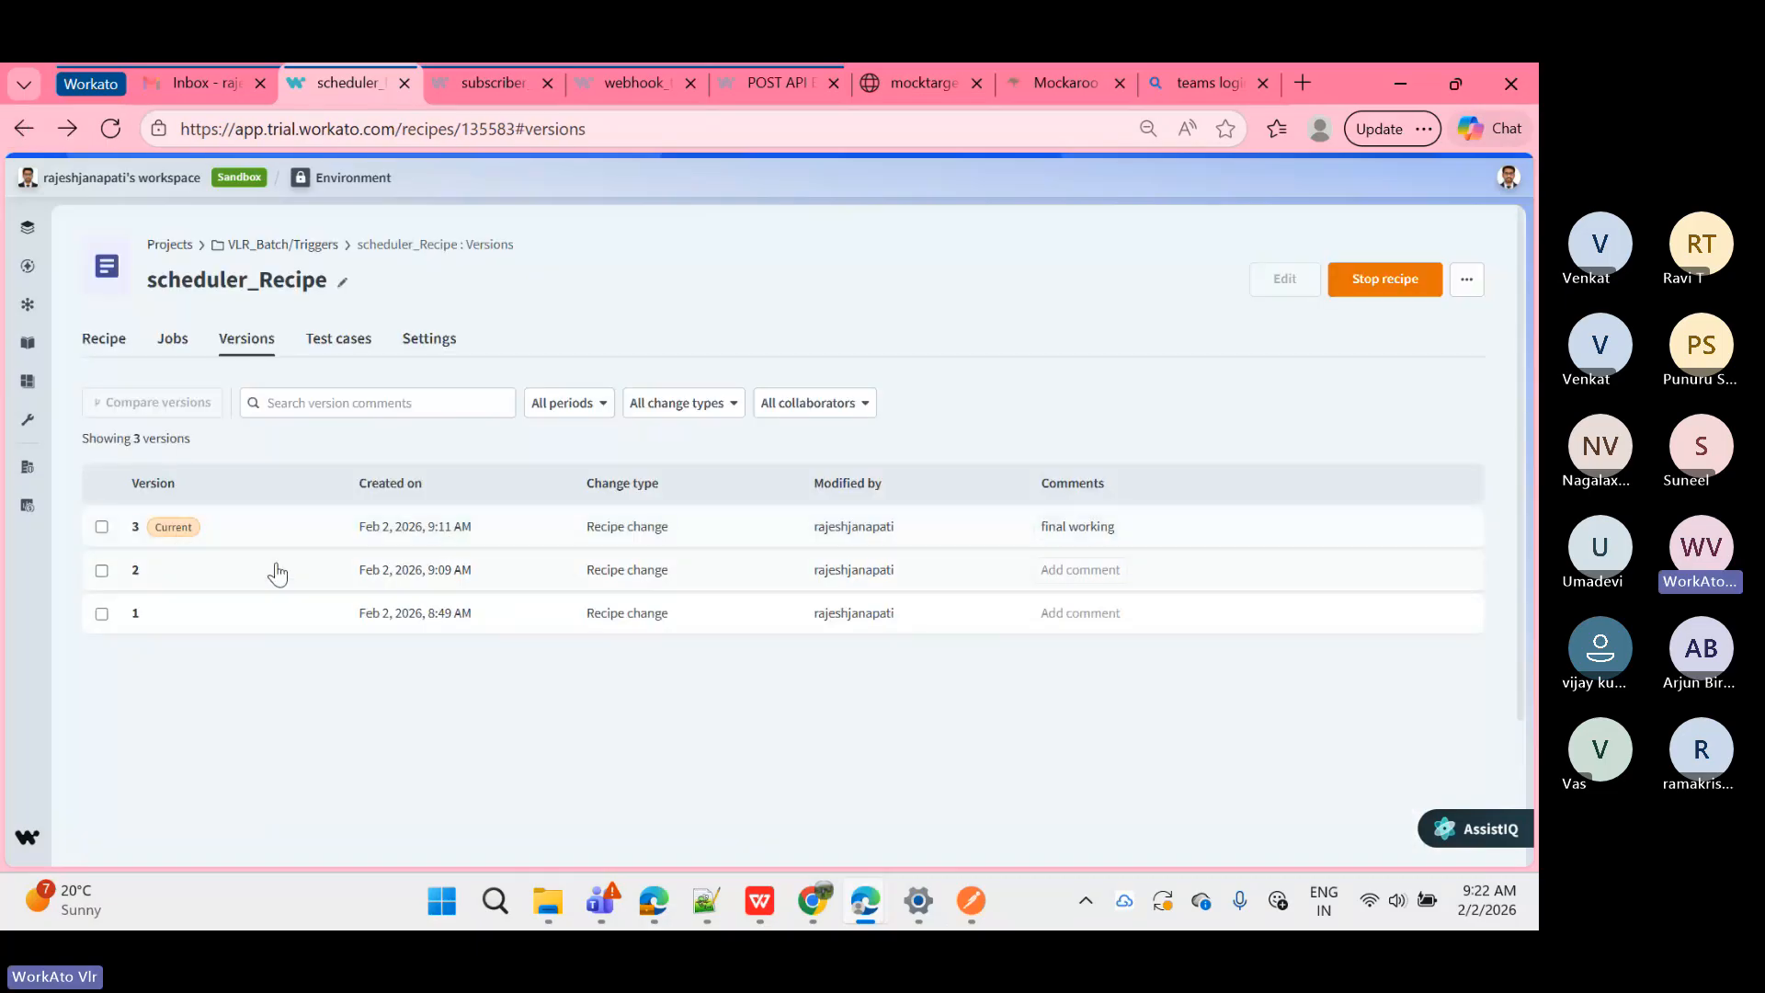
click(288, 573)
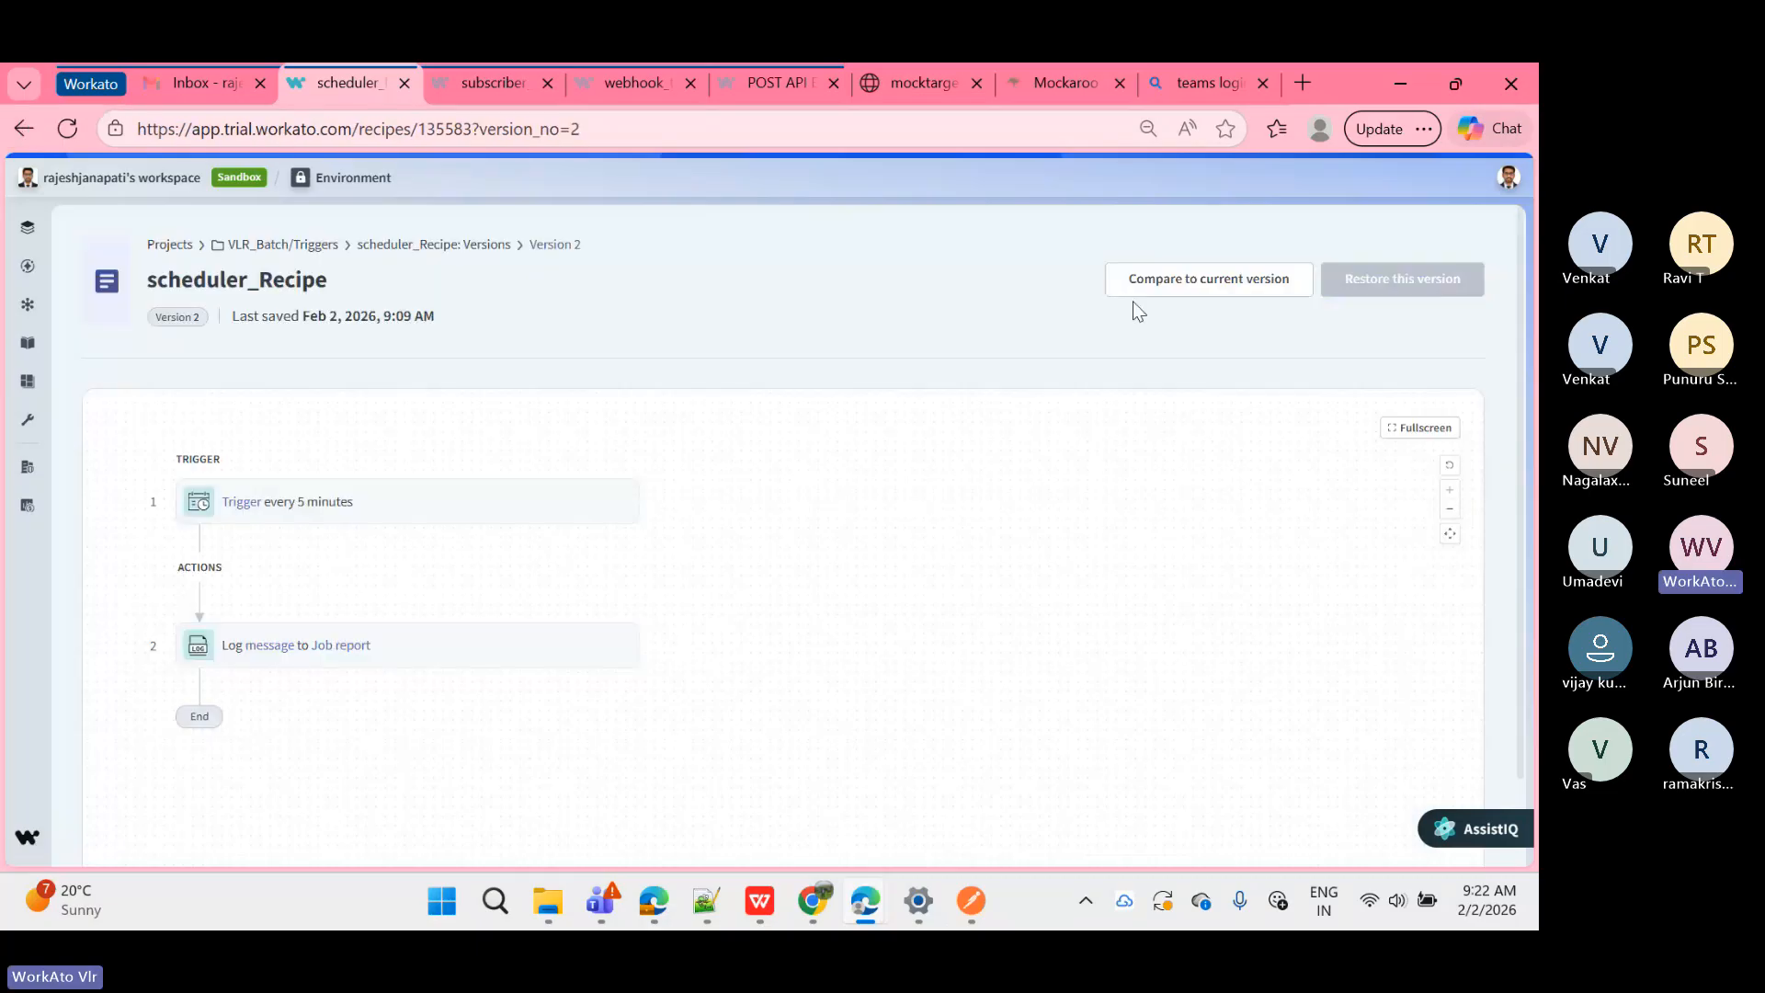
click(598, 531)
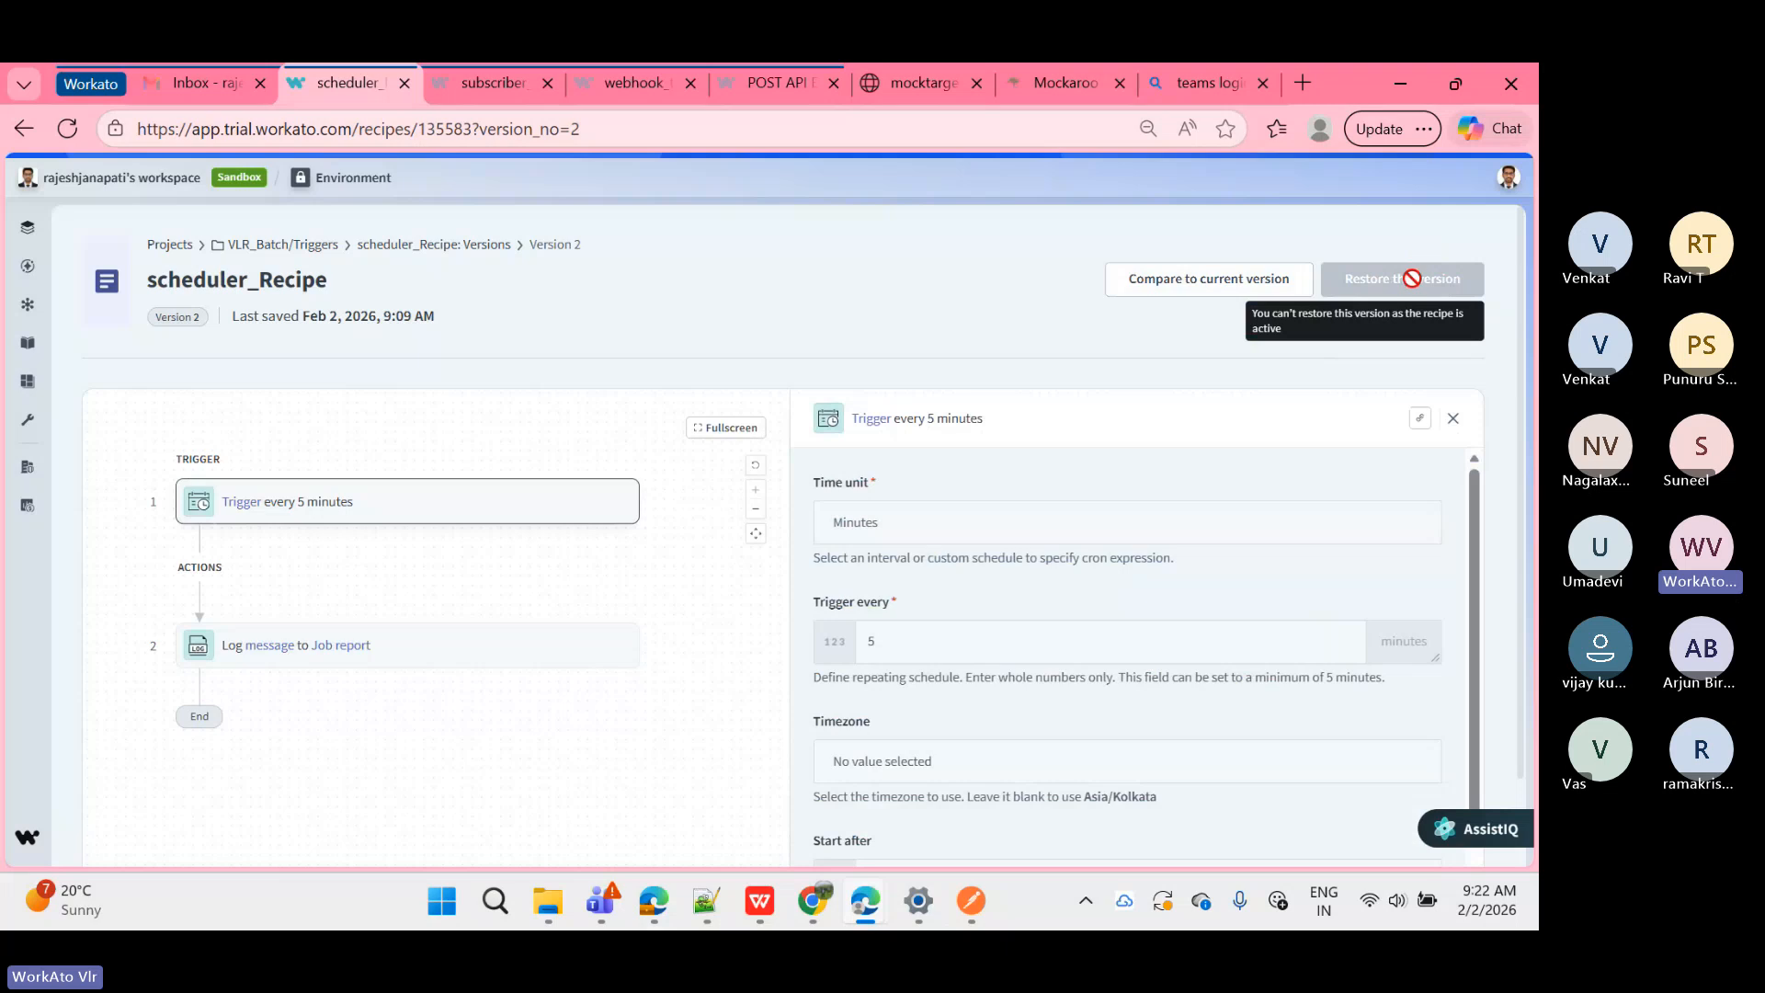
click(423, 245)
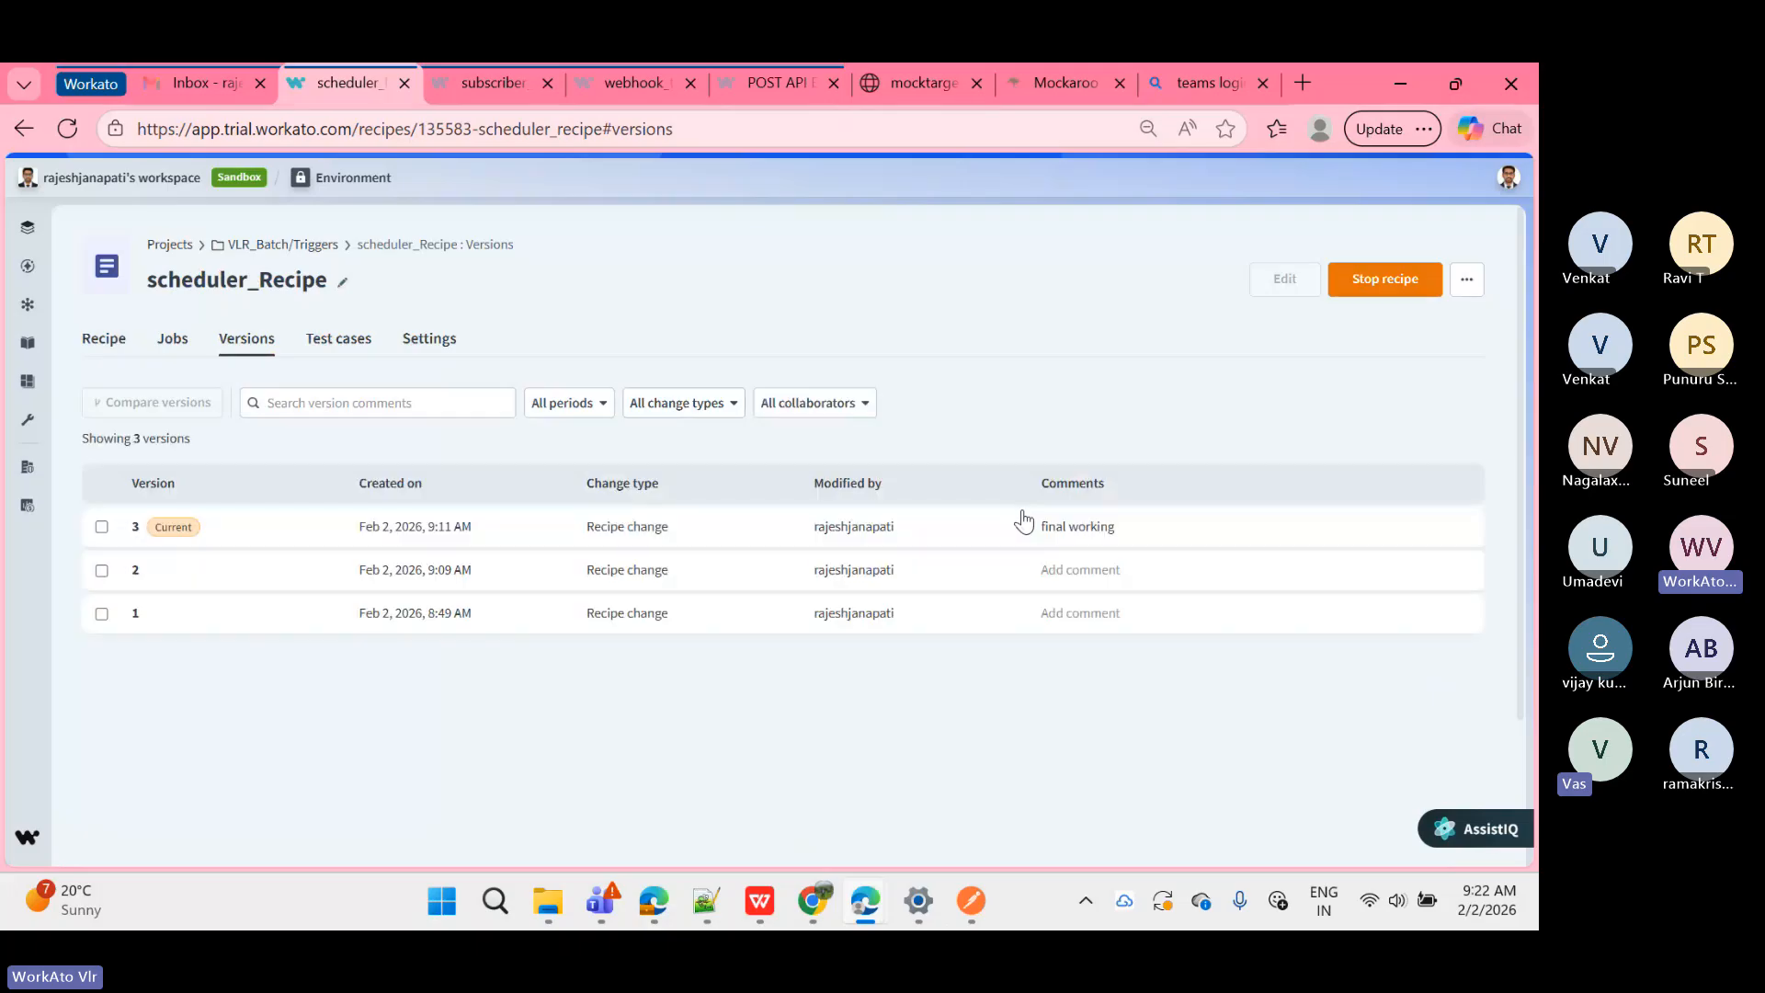
click(173, 340)
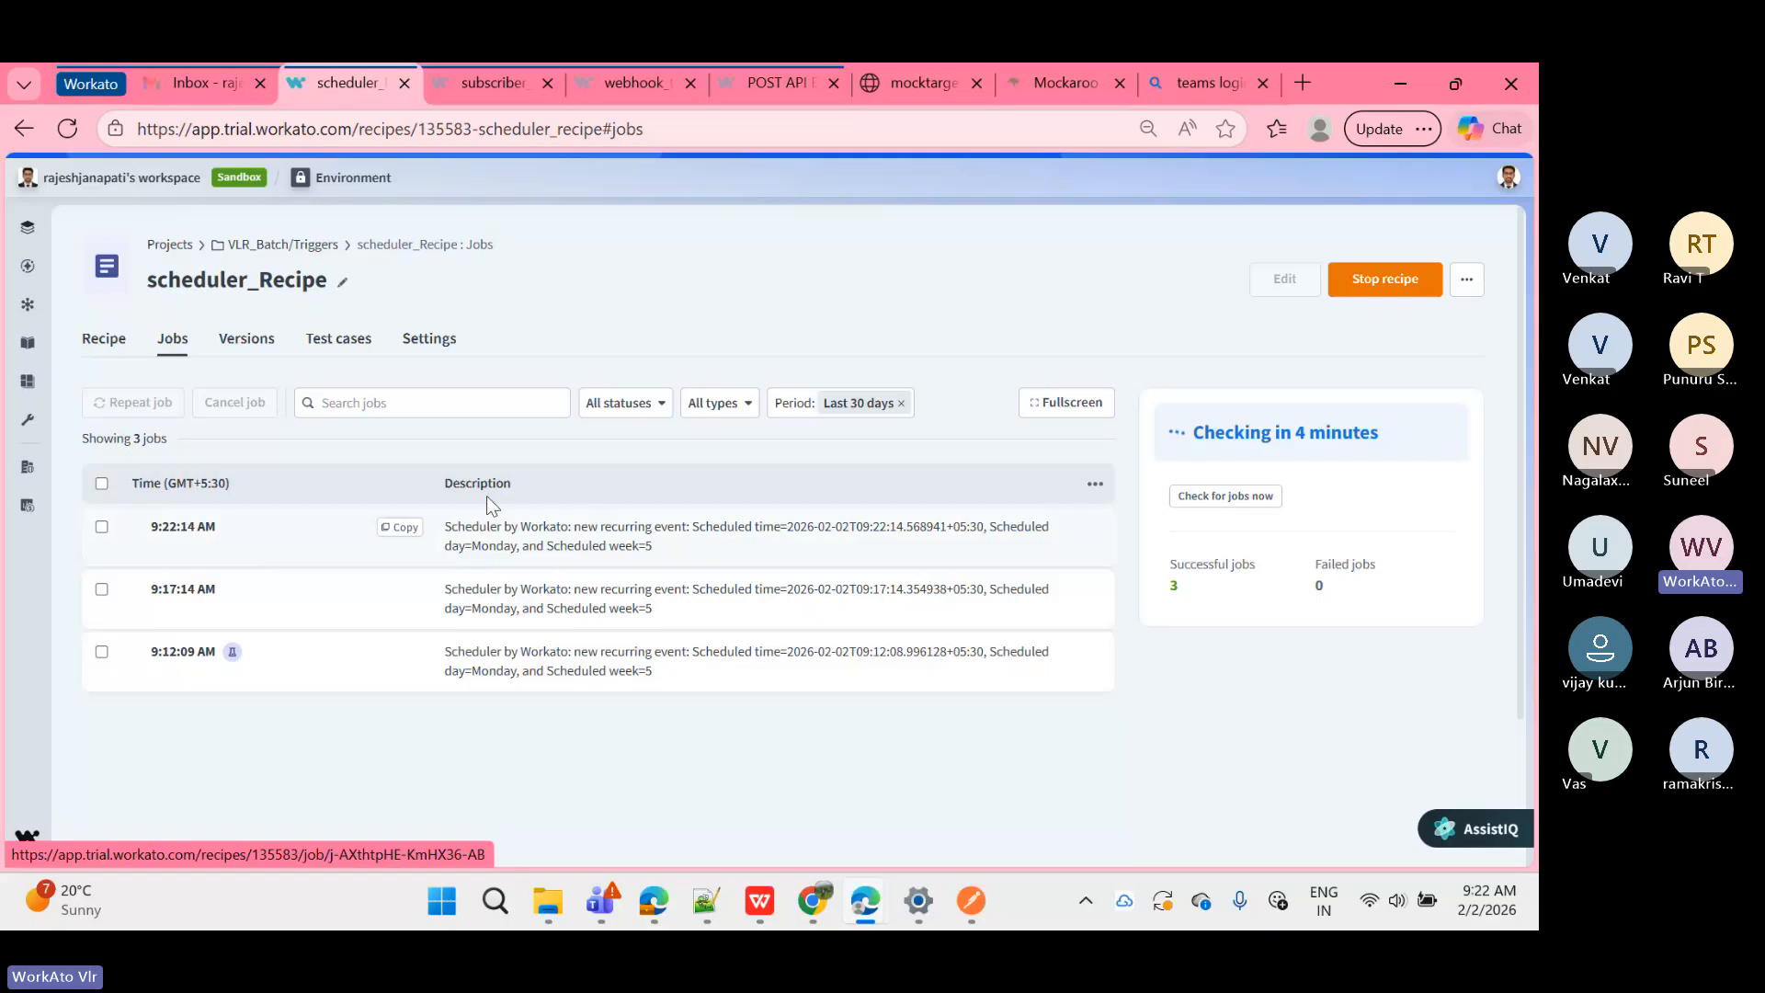
Step: Check the trigger output of the 9:22:14 AM job, then stop scheduler_Recipe from Jobs
click(615, 534)
click(316, 520)
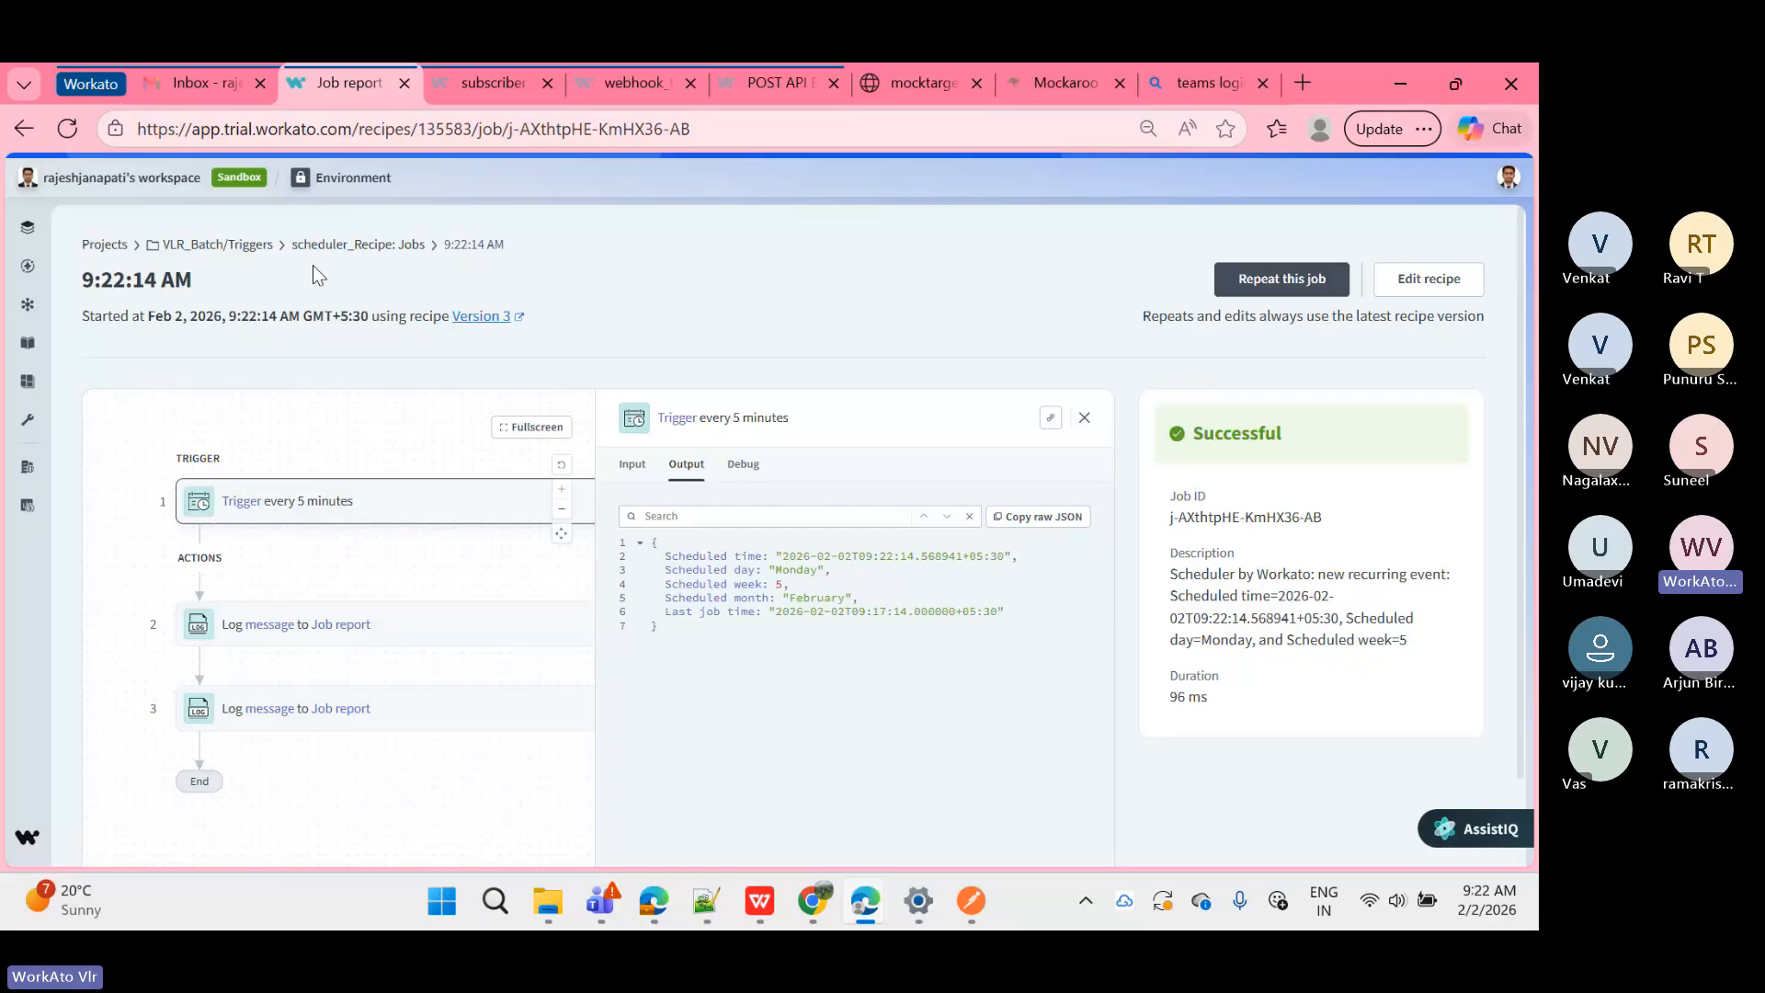
click(338, 248)
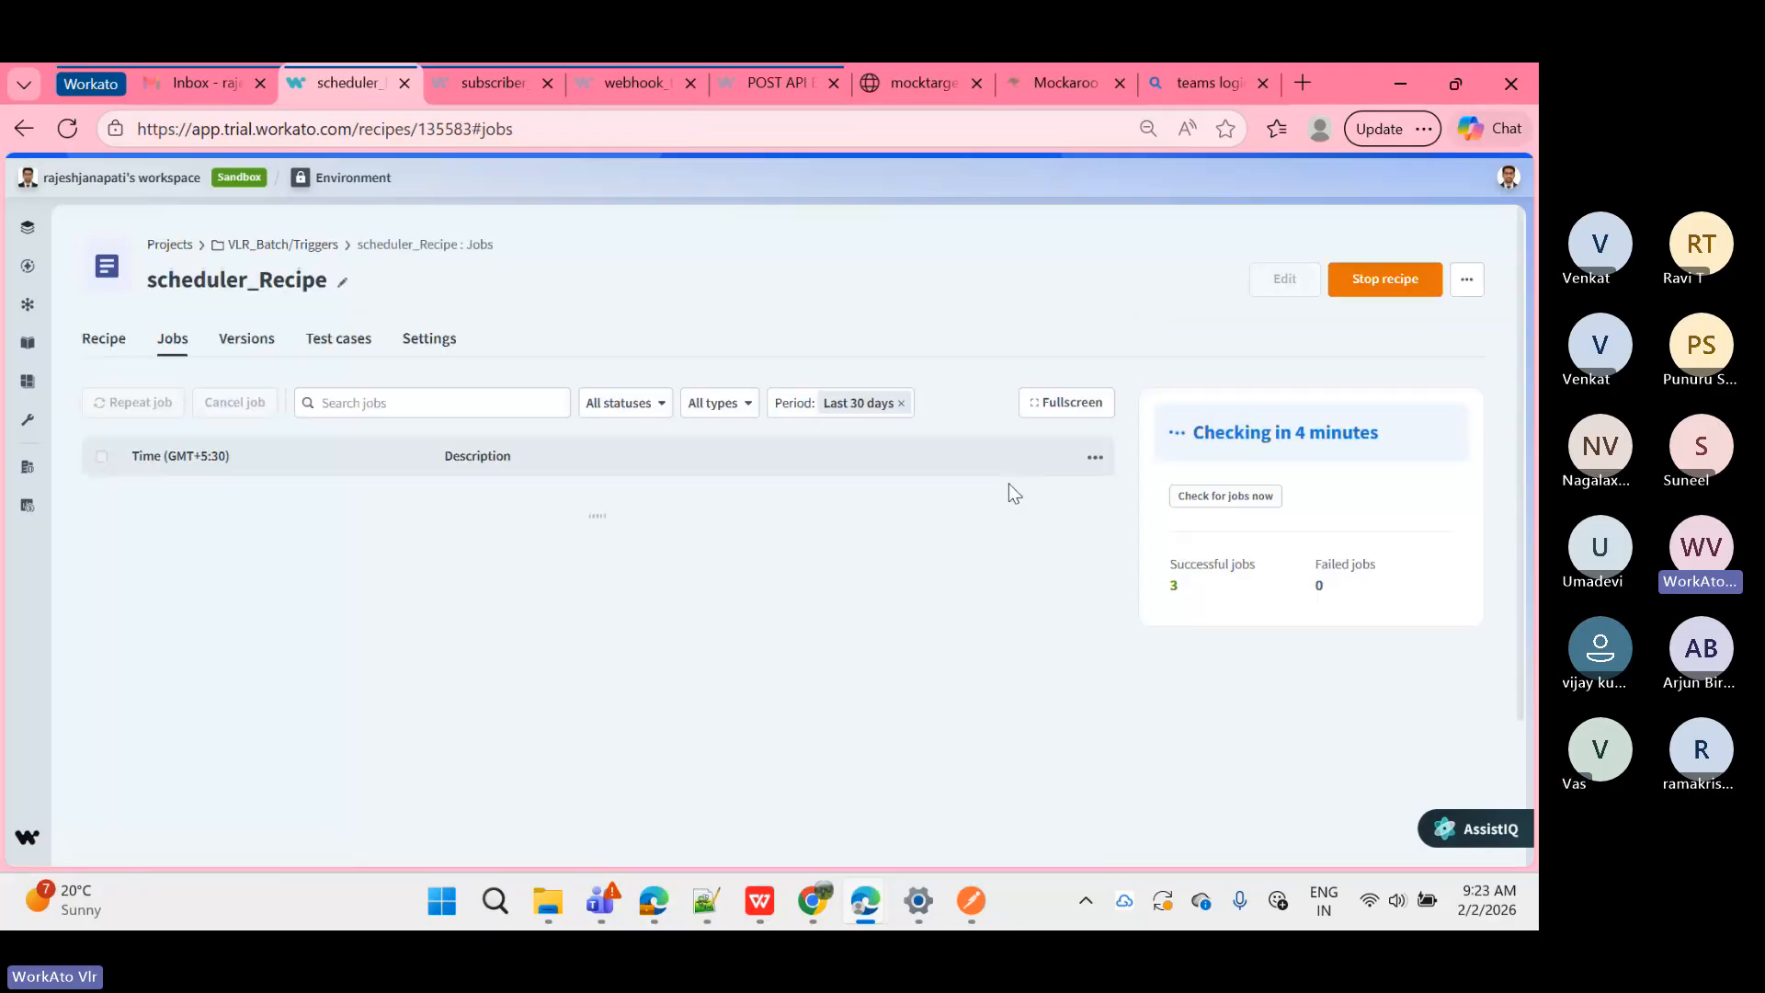
click(1390, 274)
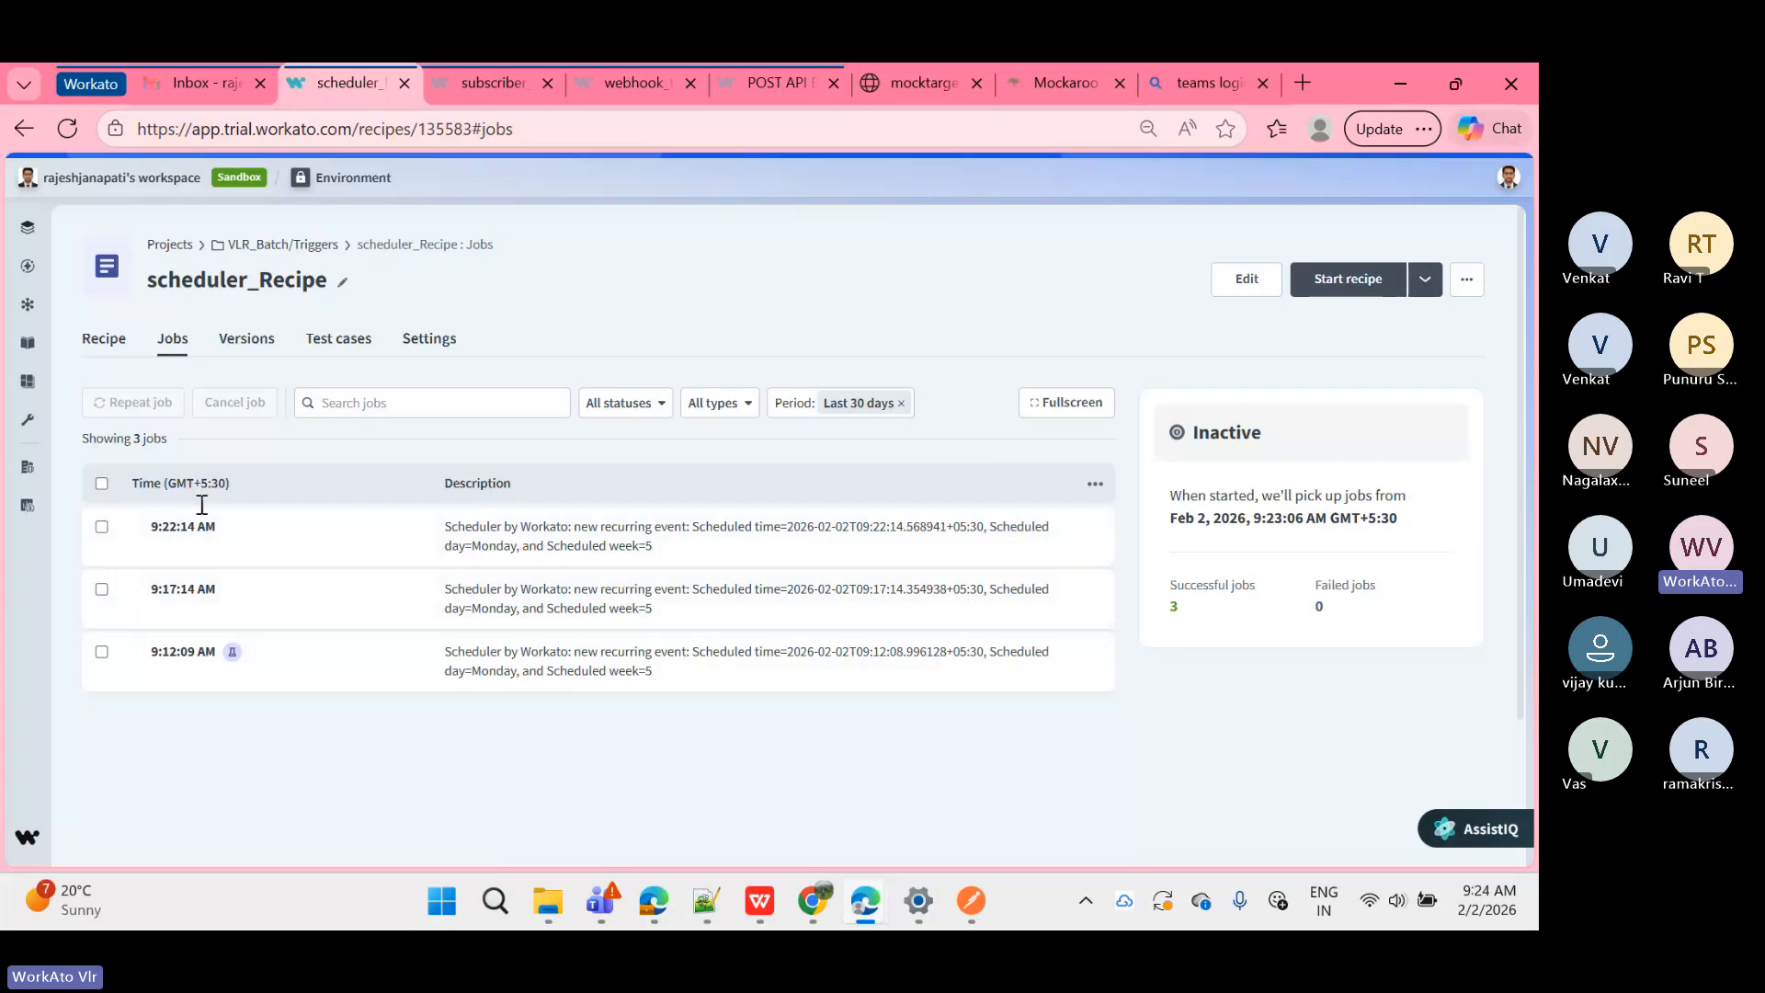
scroll(698, 809, down, 1)
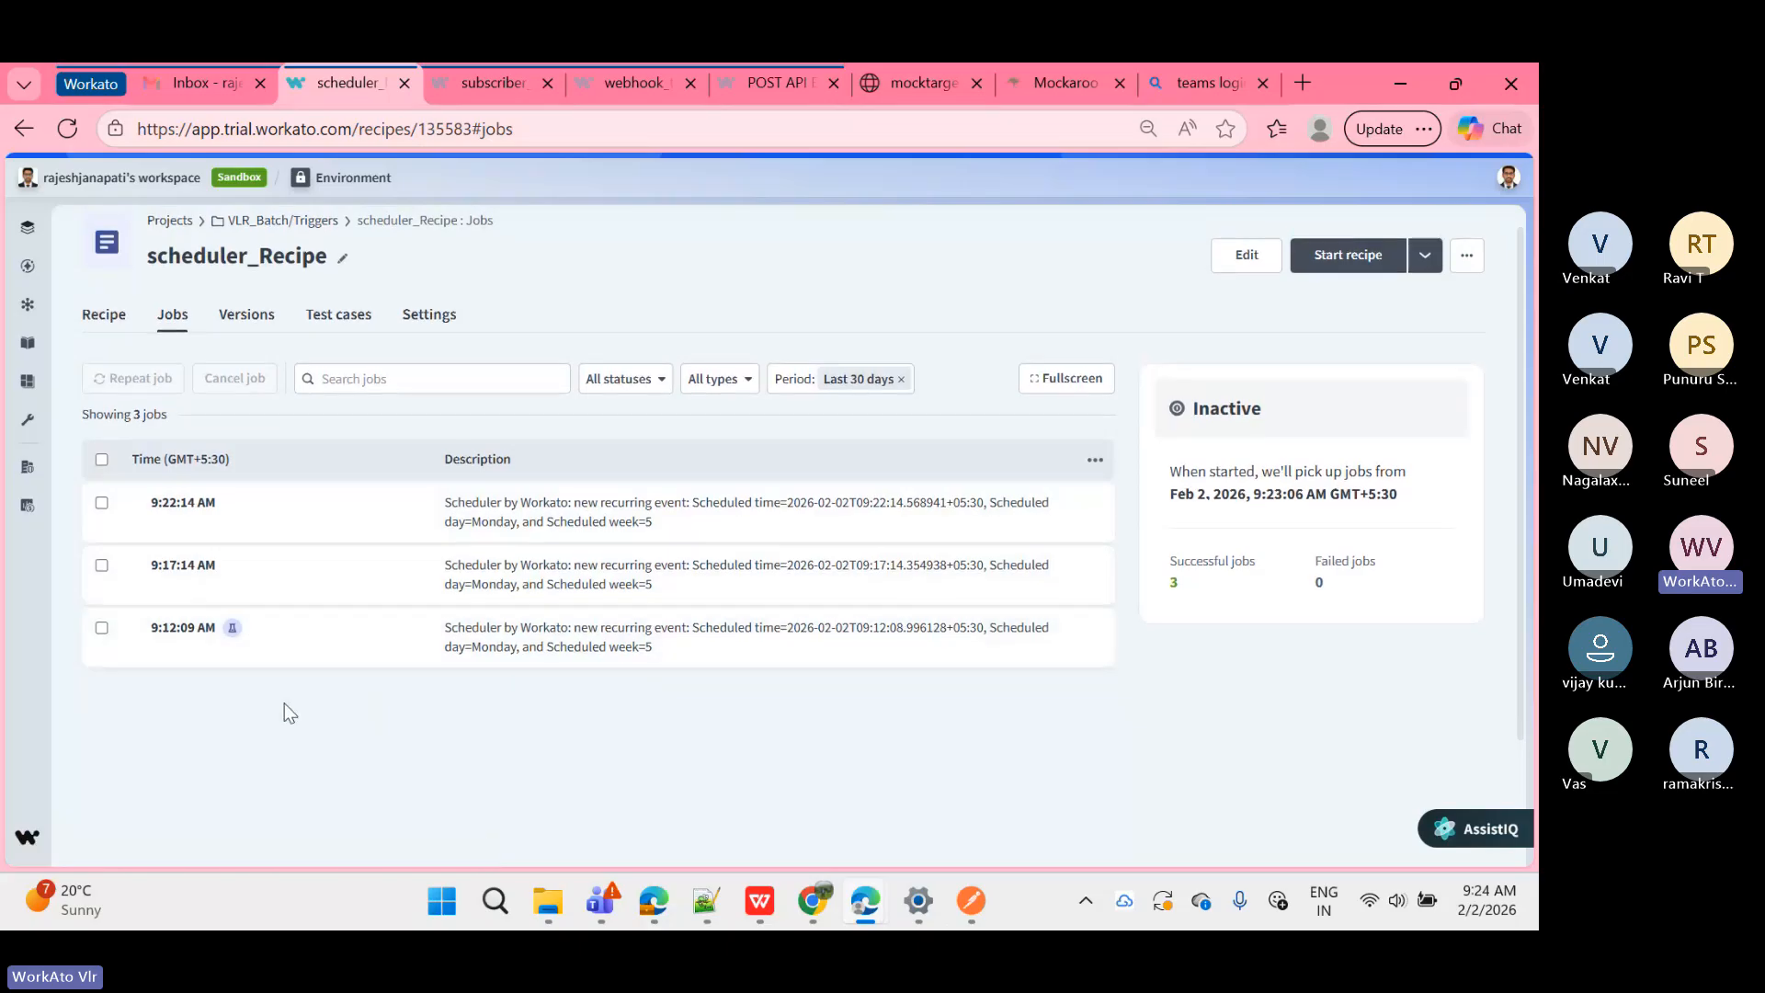
scroll(284, 709, up, 1)
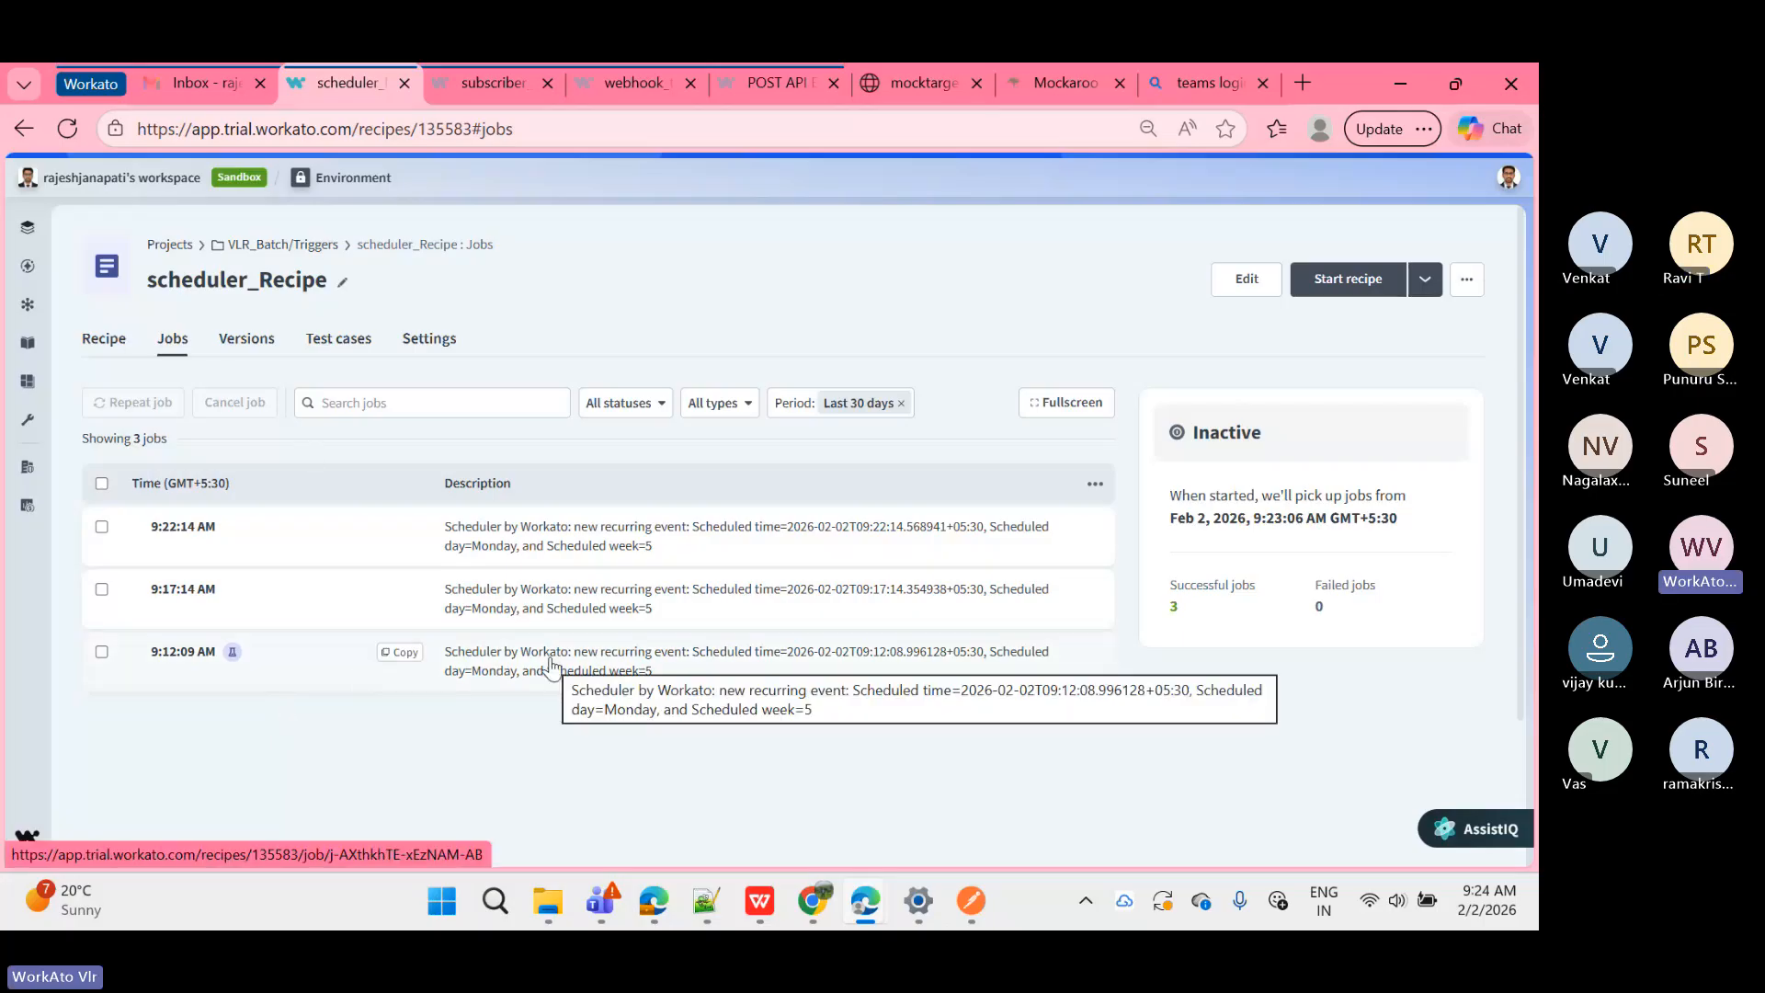
Step: Test-run scheduler_Recipe, view the 9:26:43 AM job, and confirm 4 successful jobs on the list
click(1424, 280)
click(1361, 328)
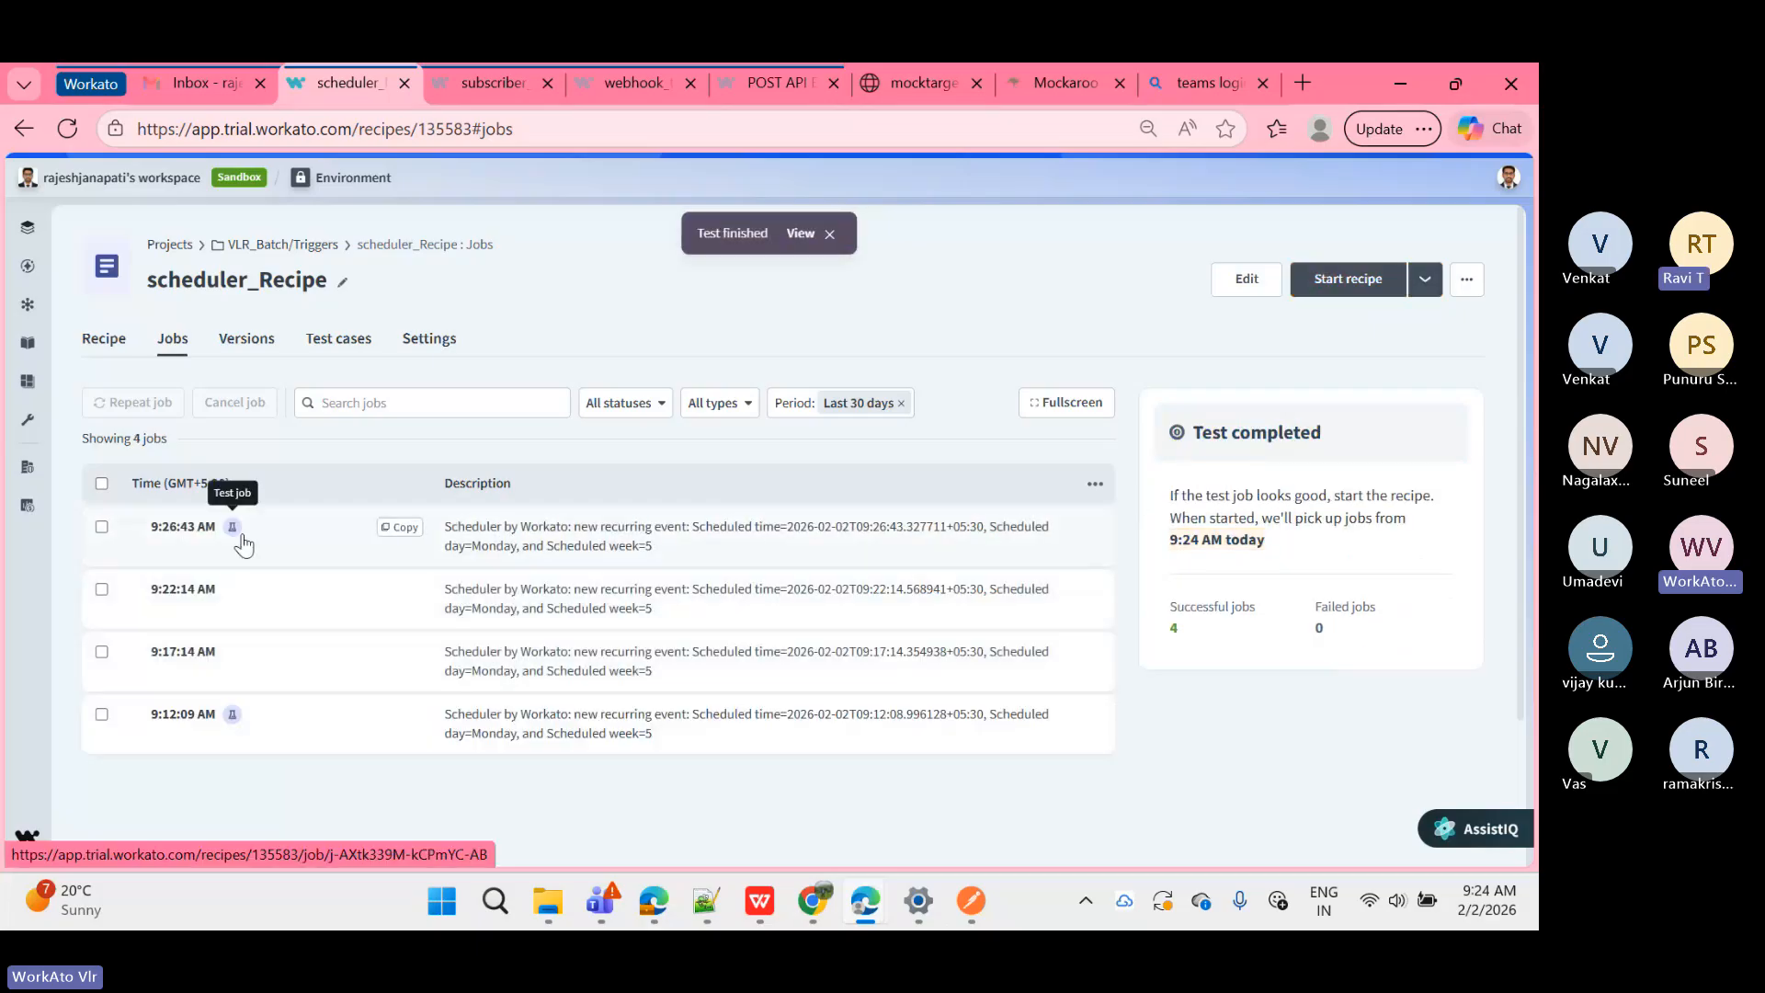
click(800, 234)
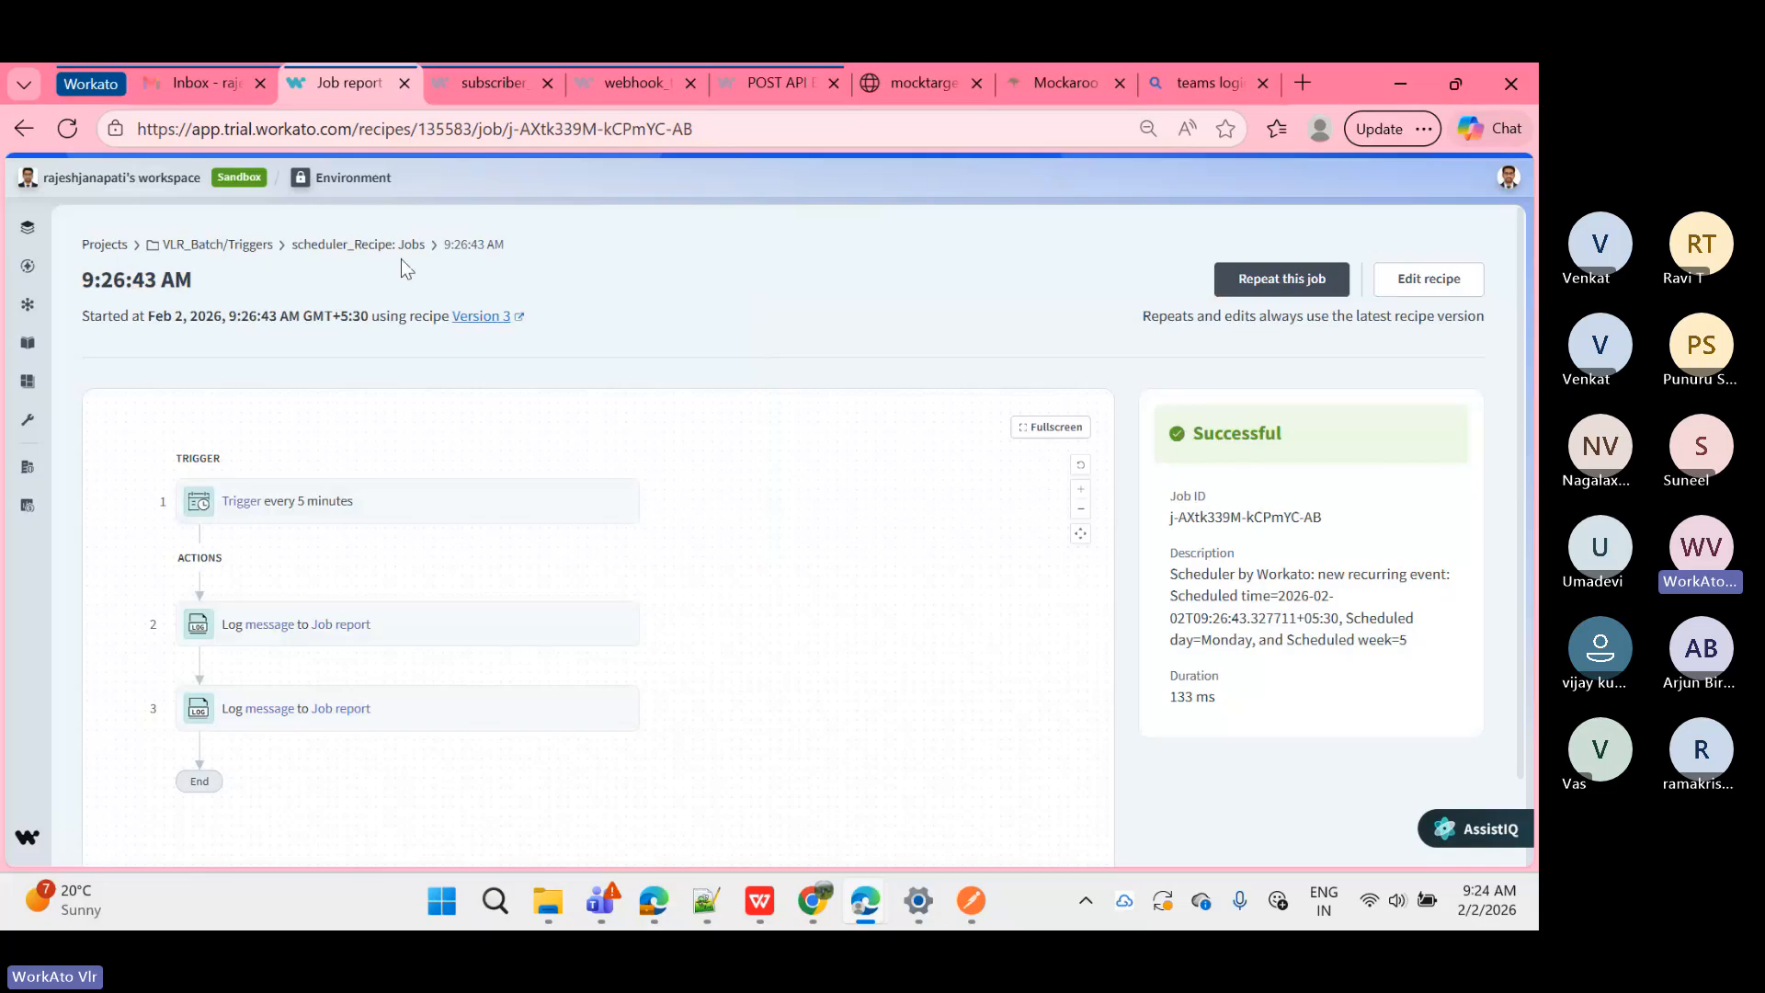
click(396, 249)
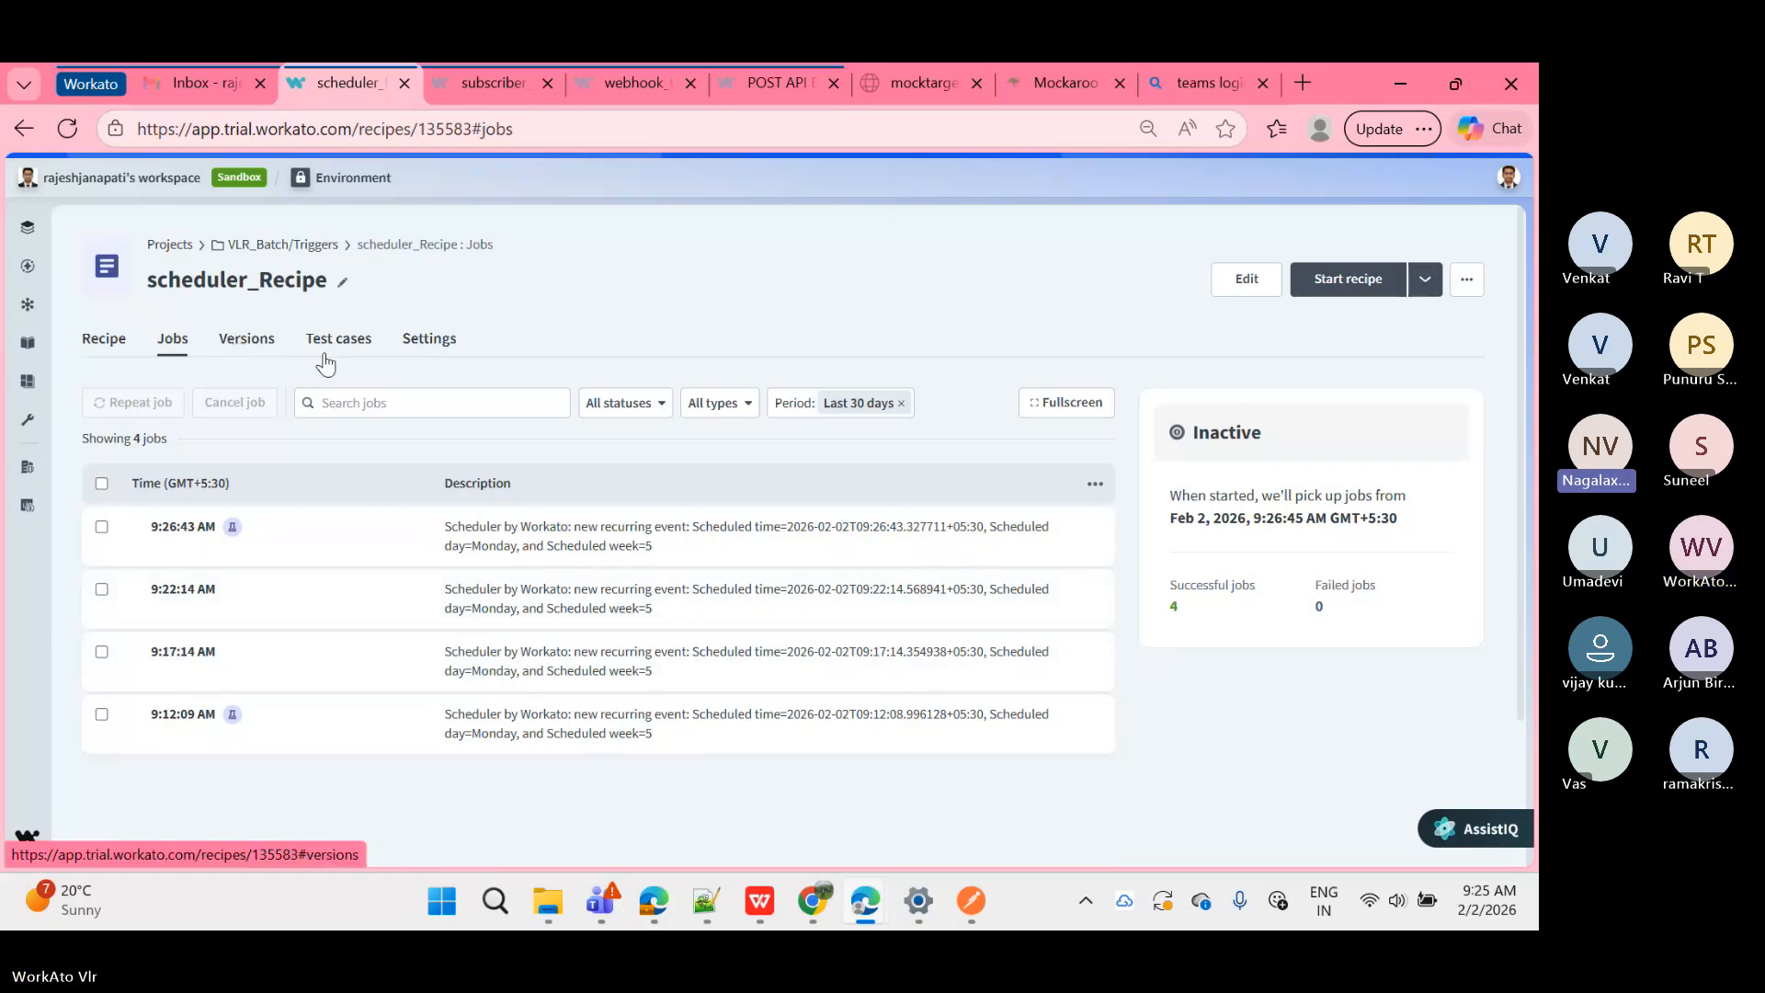
drag(1194, 609, 1173, 599)
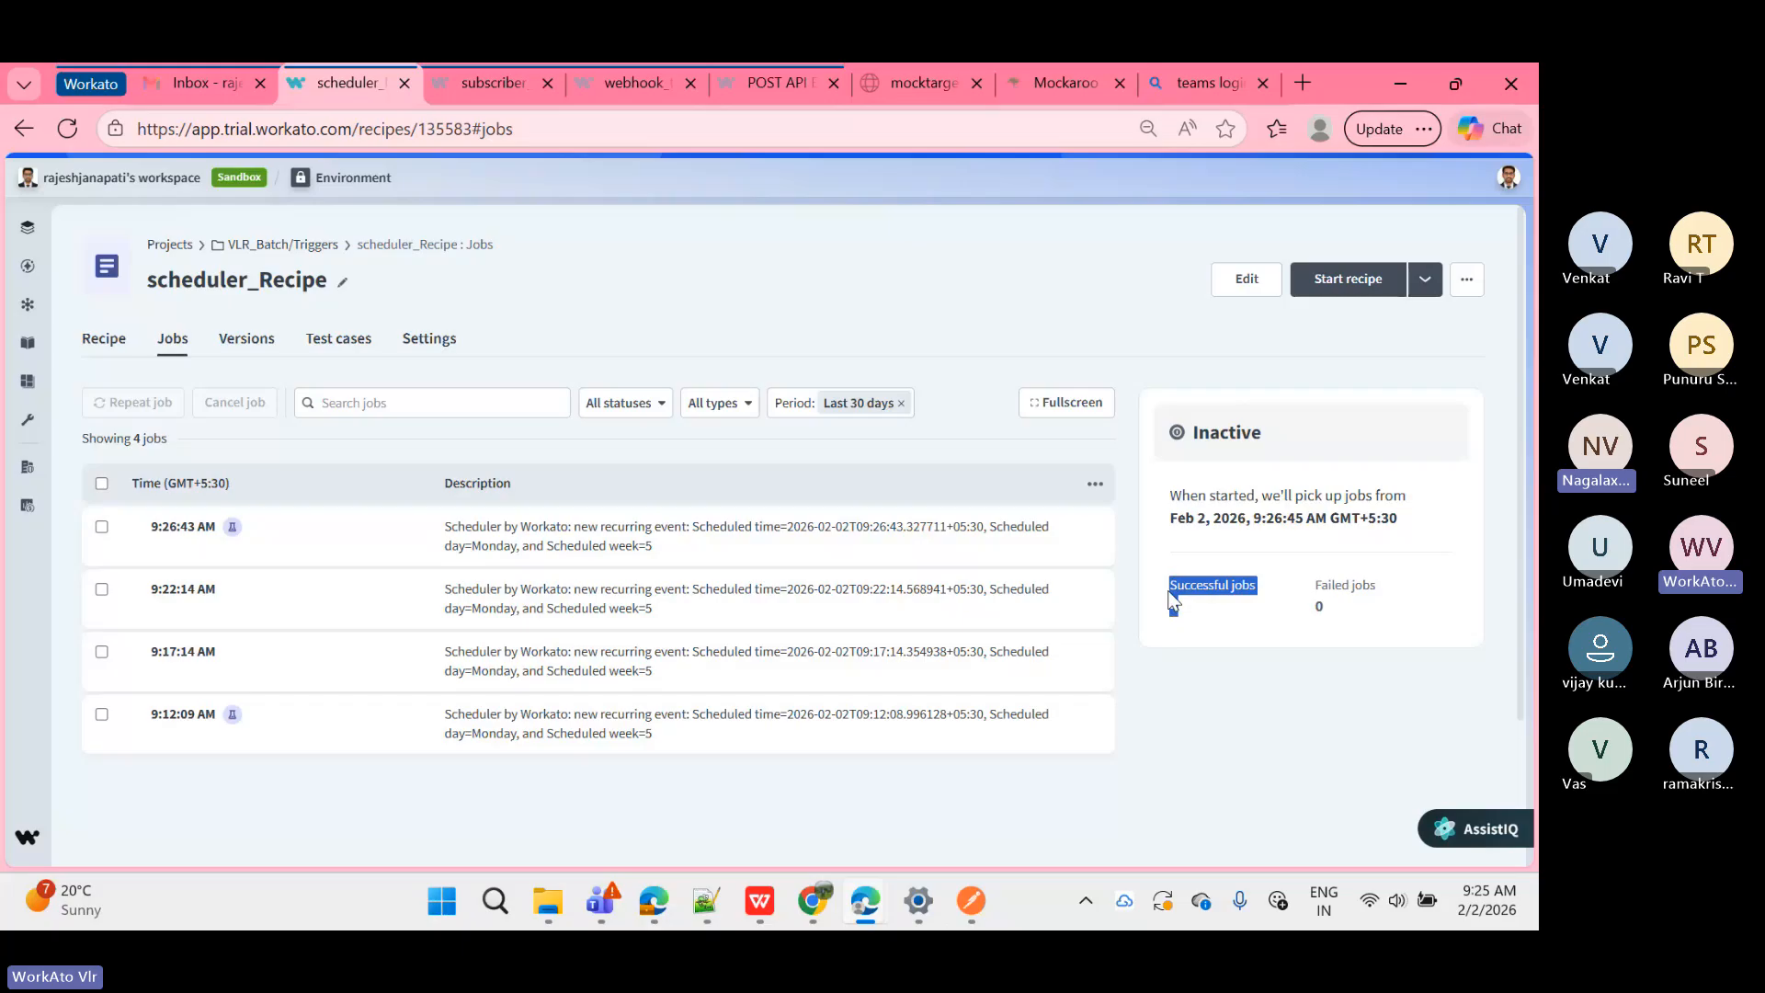
click(1173, 602)
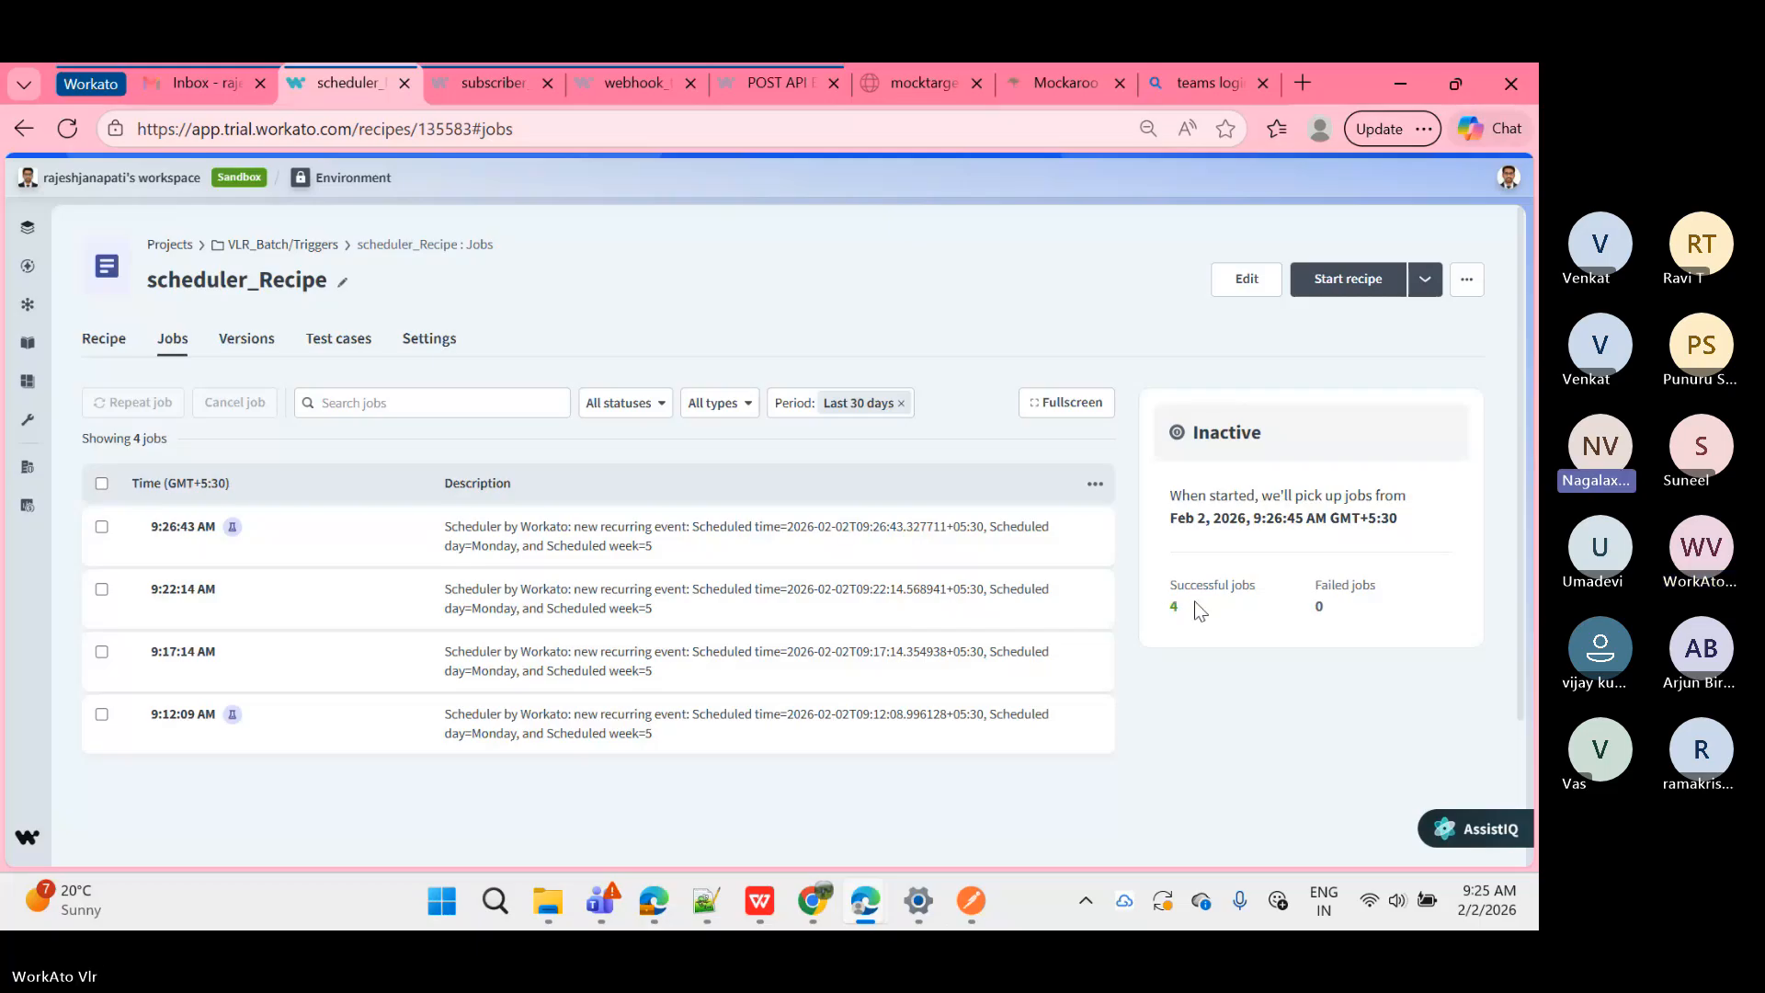
Step: Open version 2 from the Versions tab and confirm restoring it as the current recipe
click(268, 341)
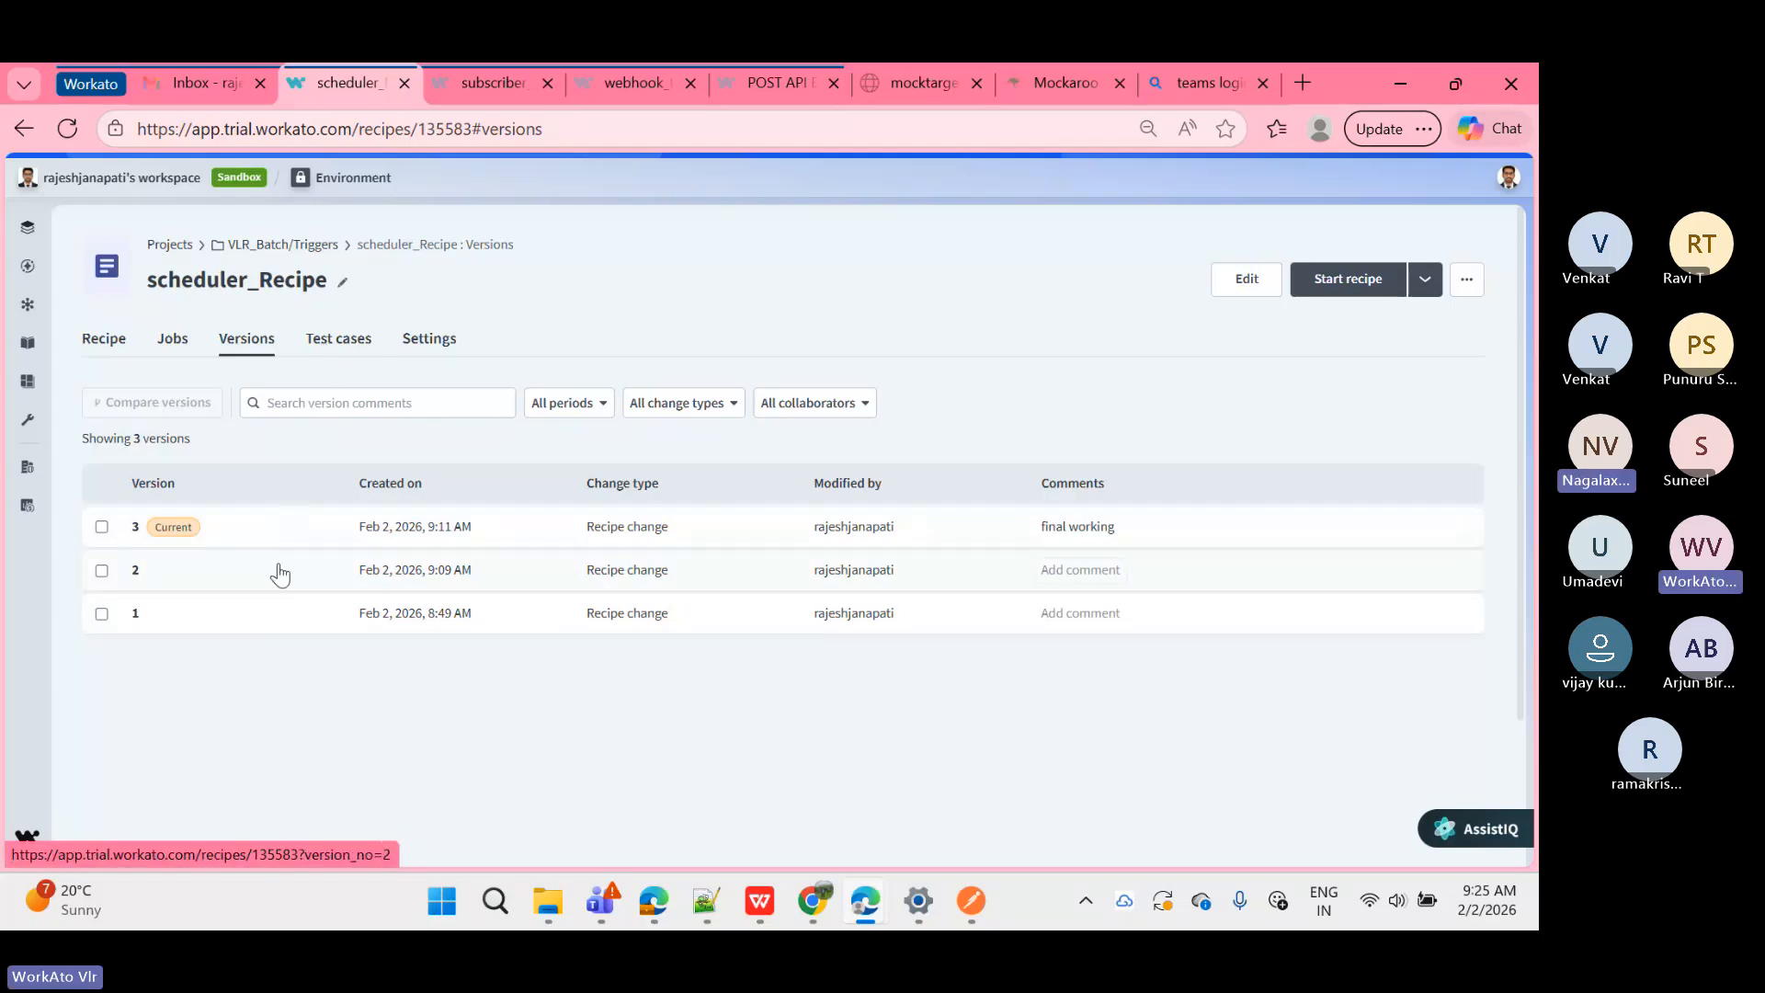
click(247, 577)
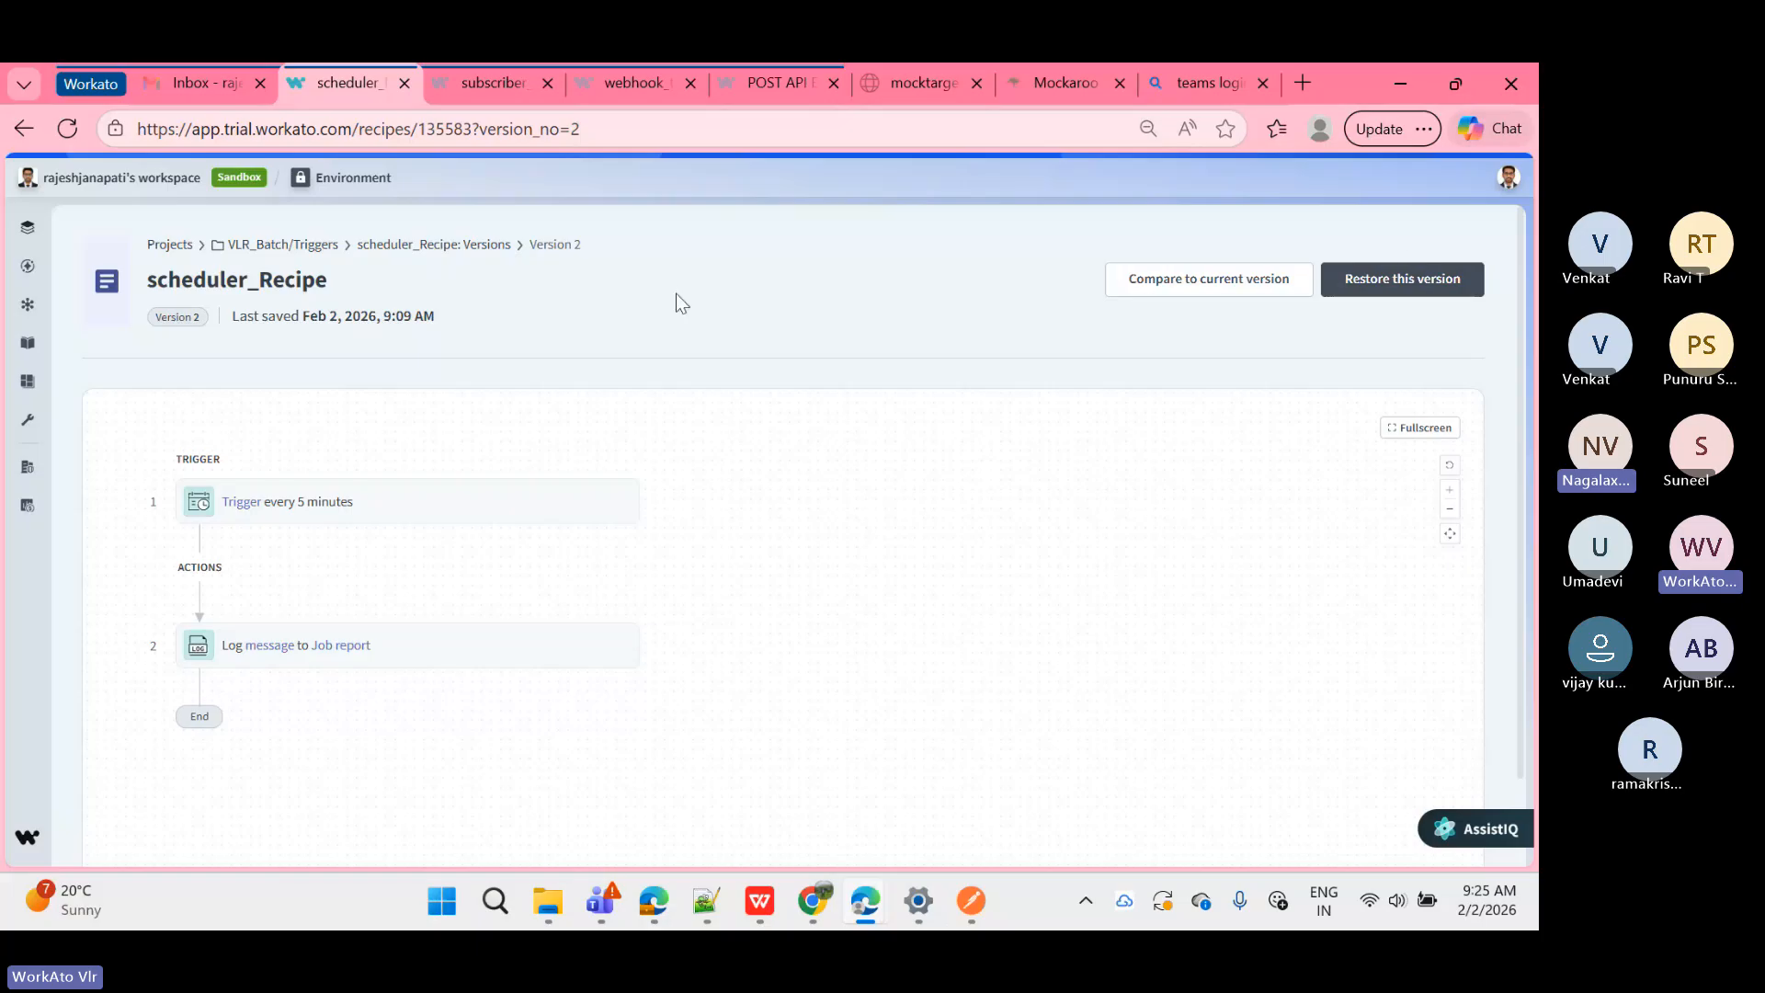
click(464, 246)
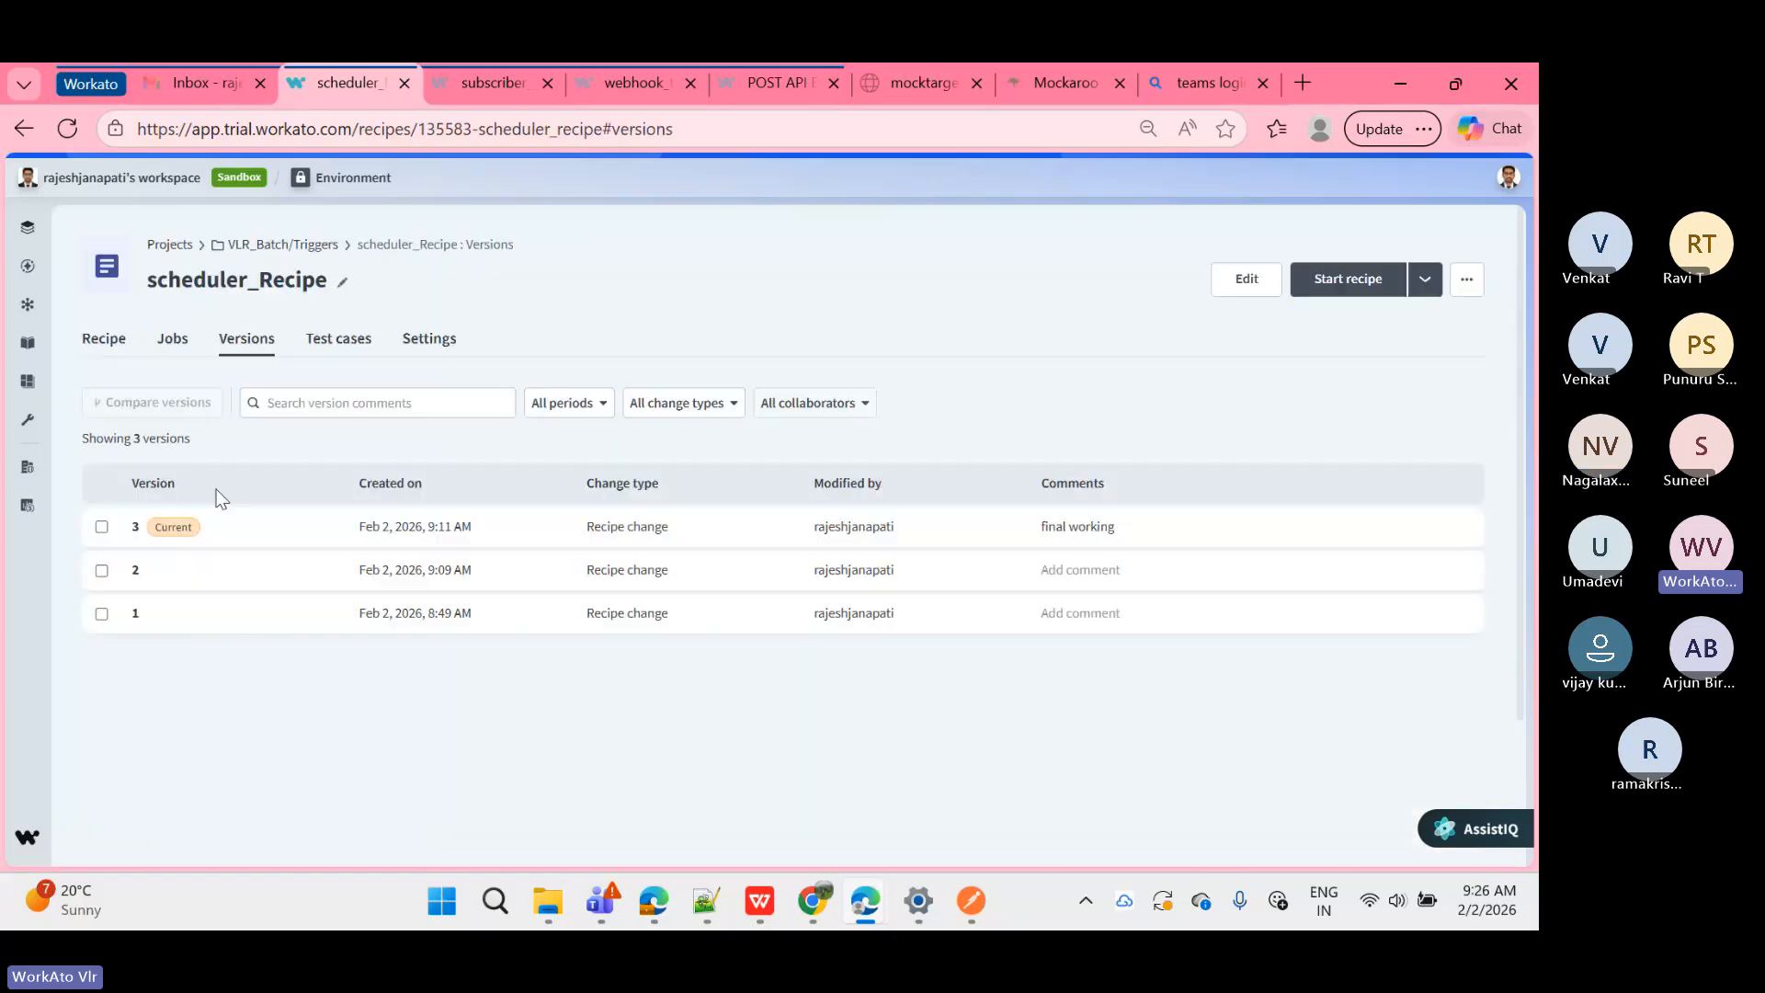
click(237, 577)
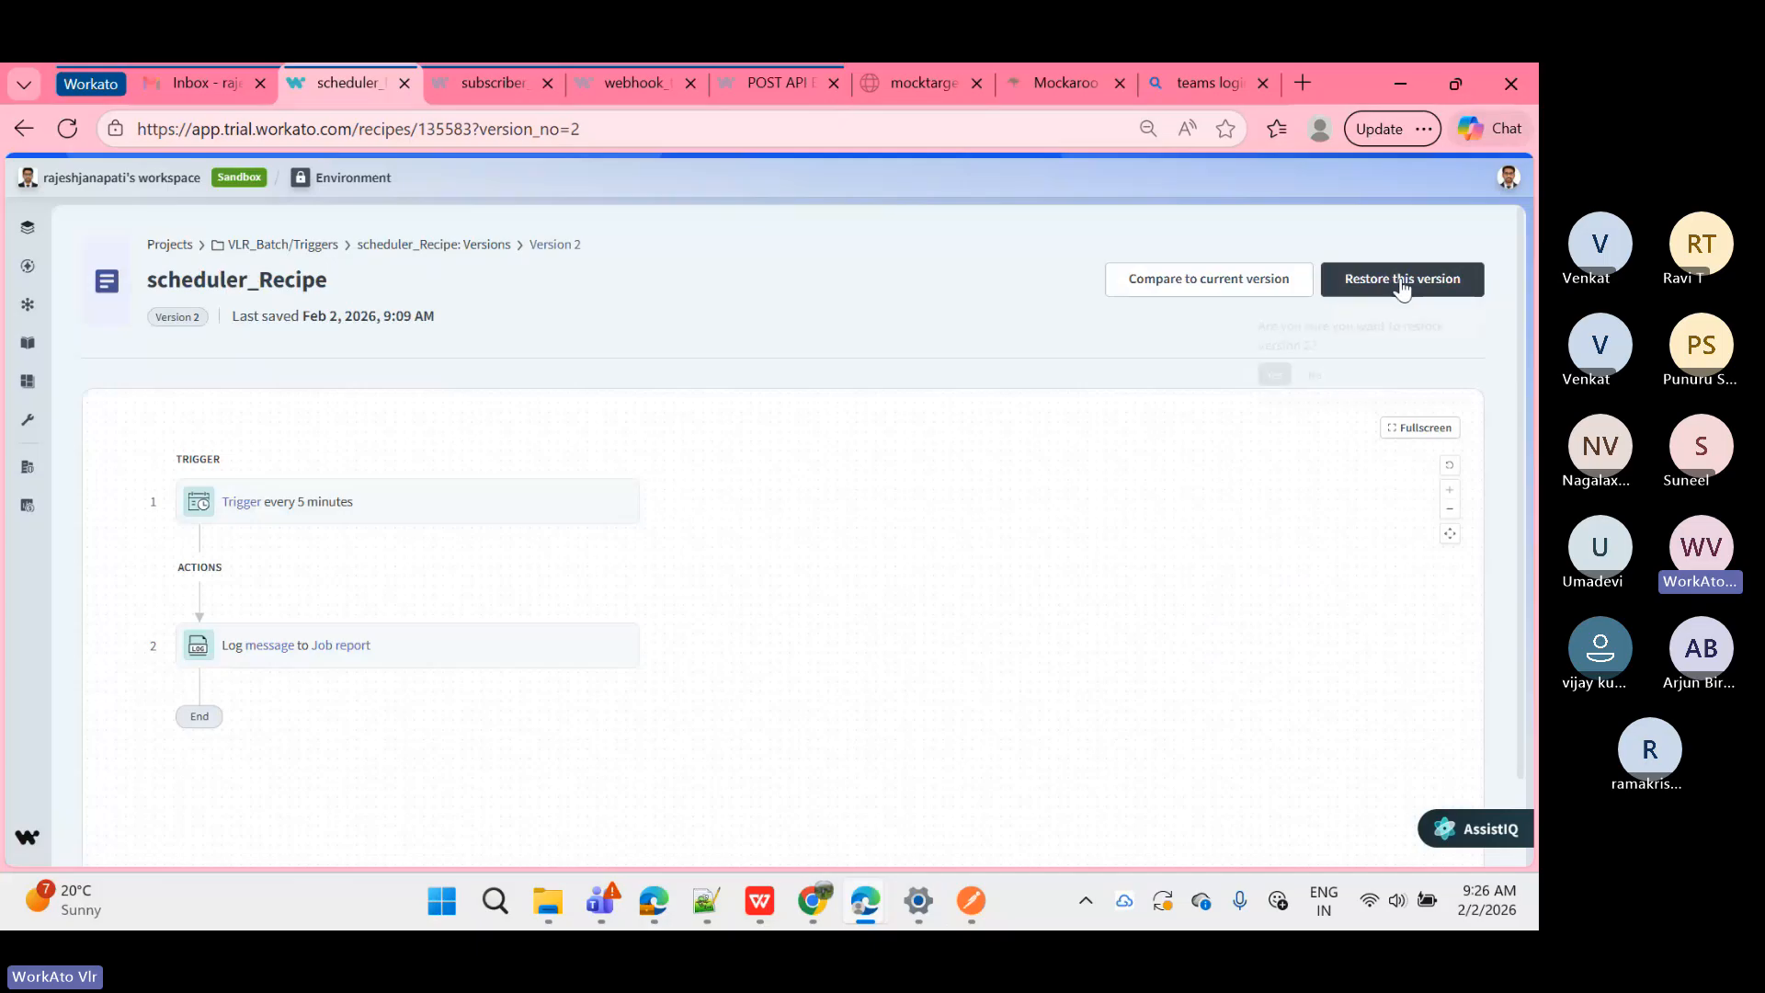
click(1389, 293)
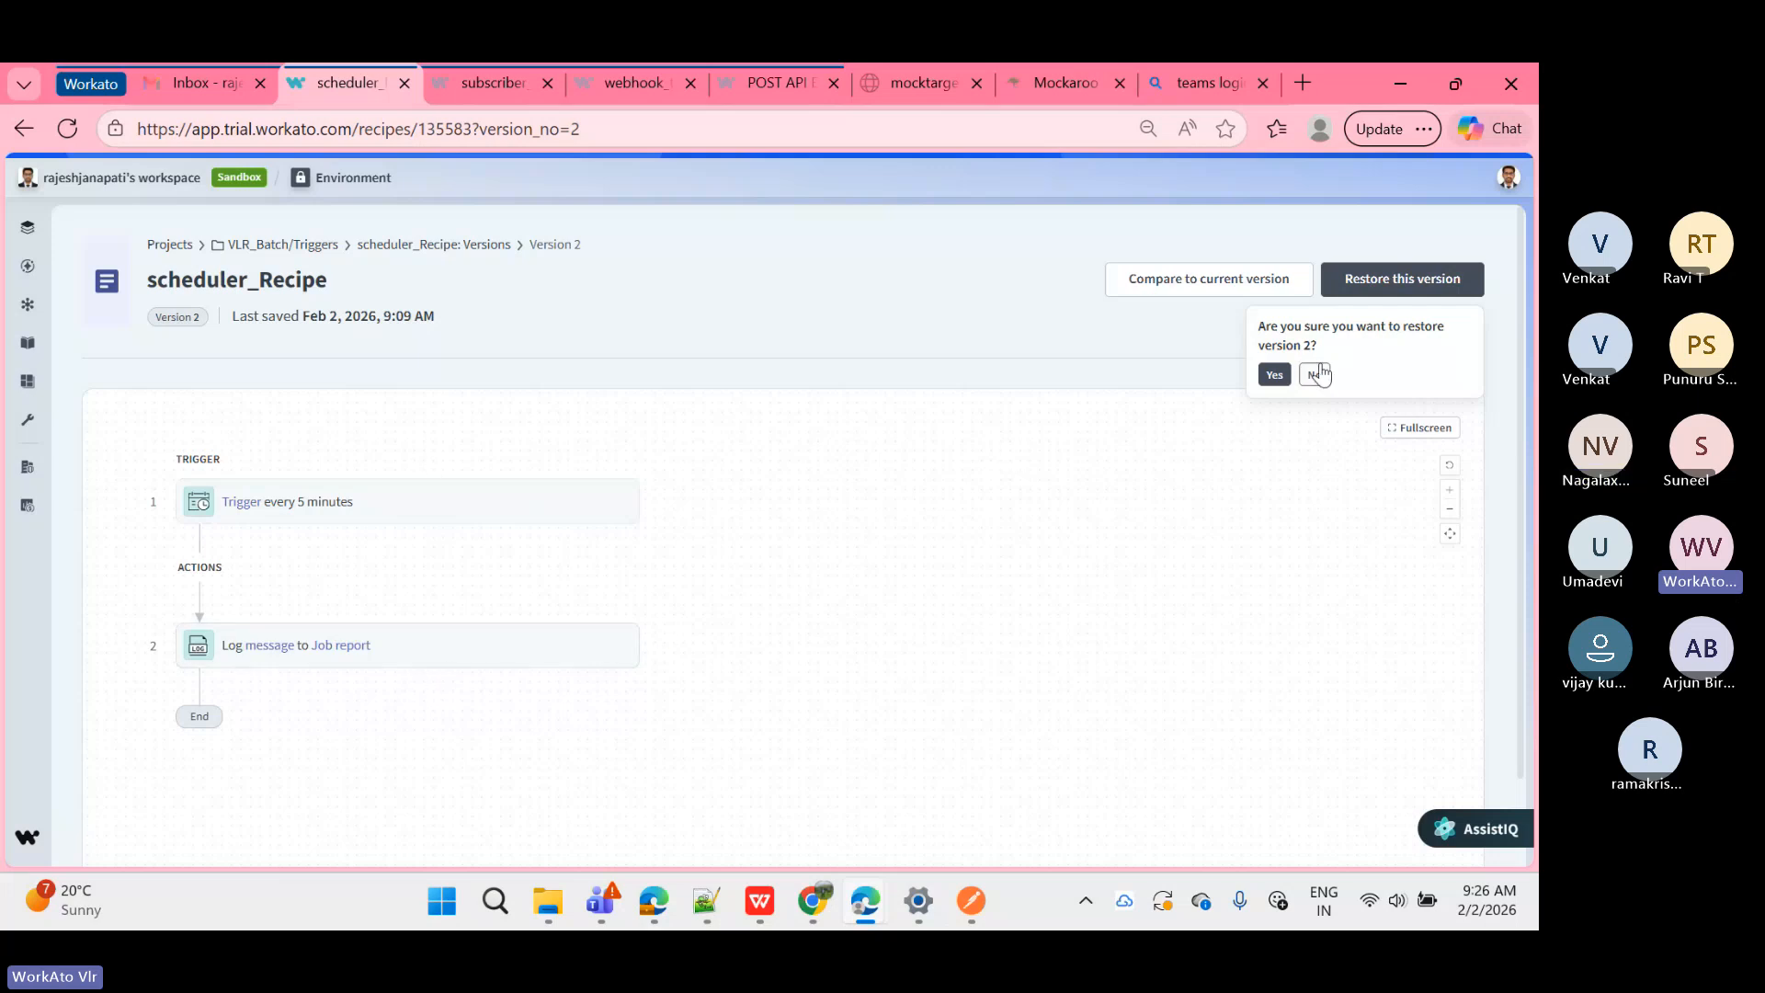
click(1274, 375)
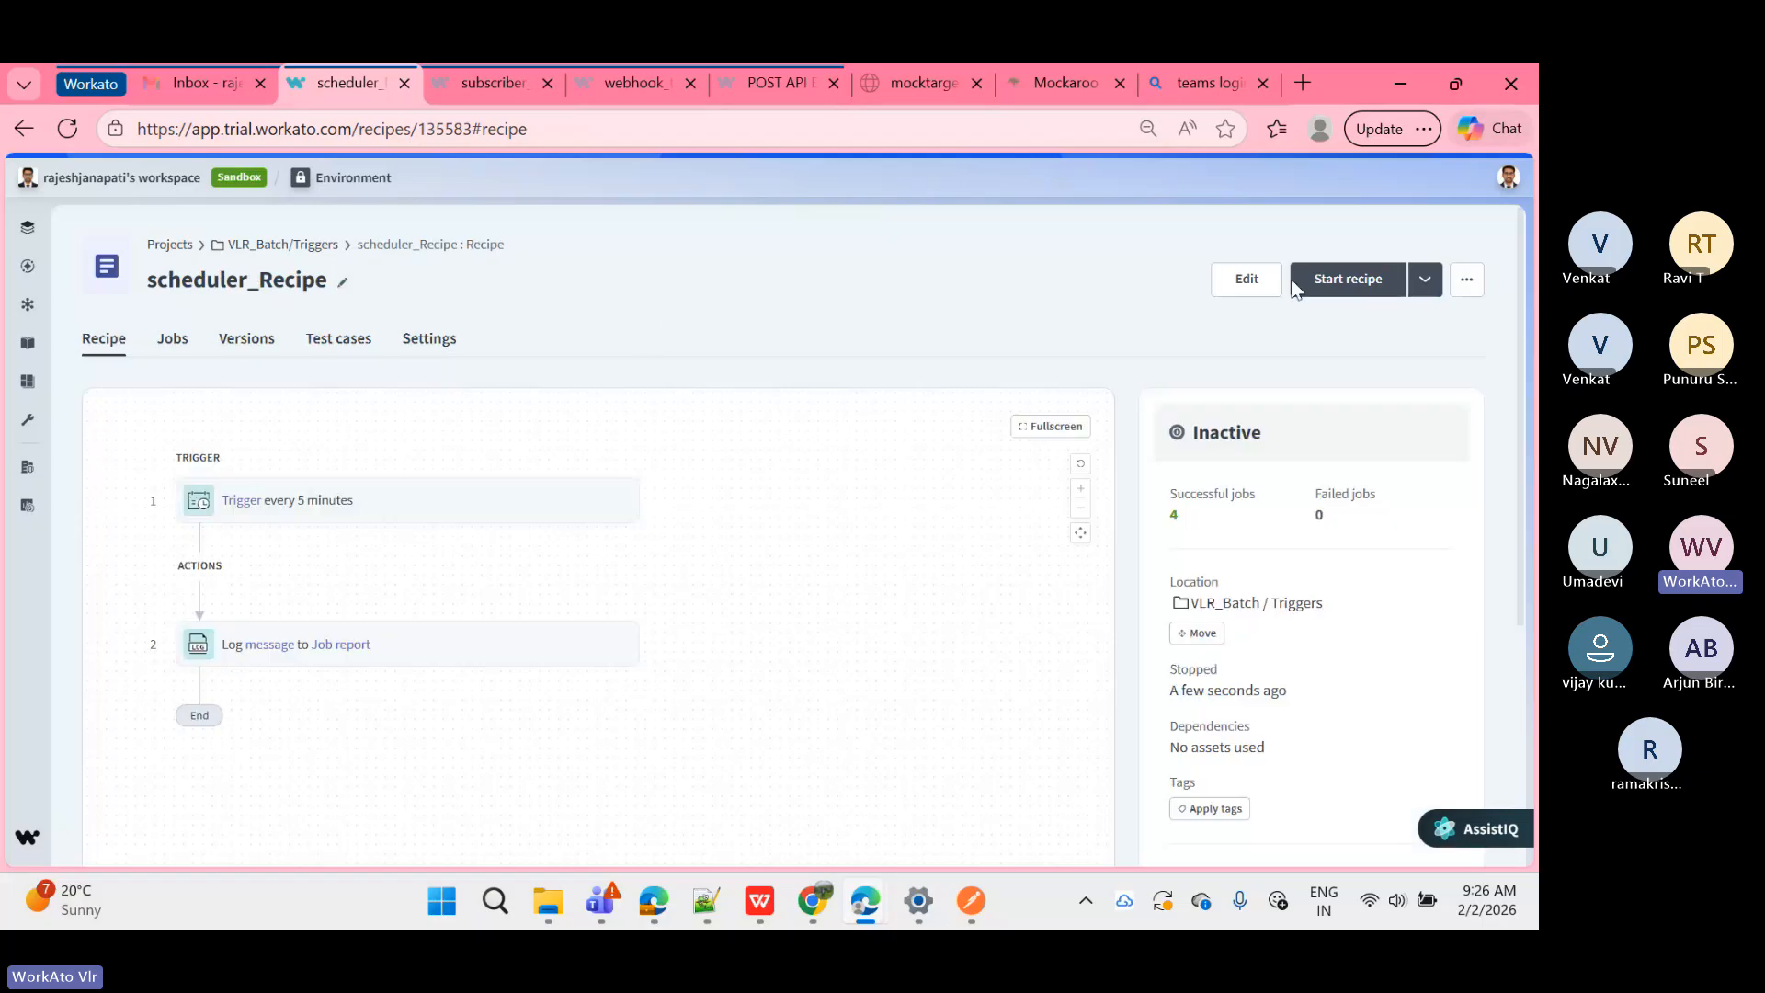
Step: Test-run the restored recipe and view the resulting 9:28:20 AM job report
click(1425, 279)
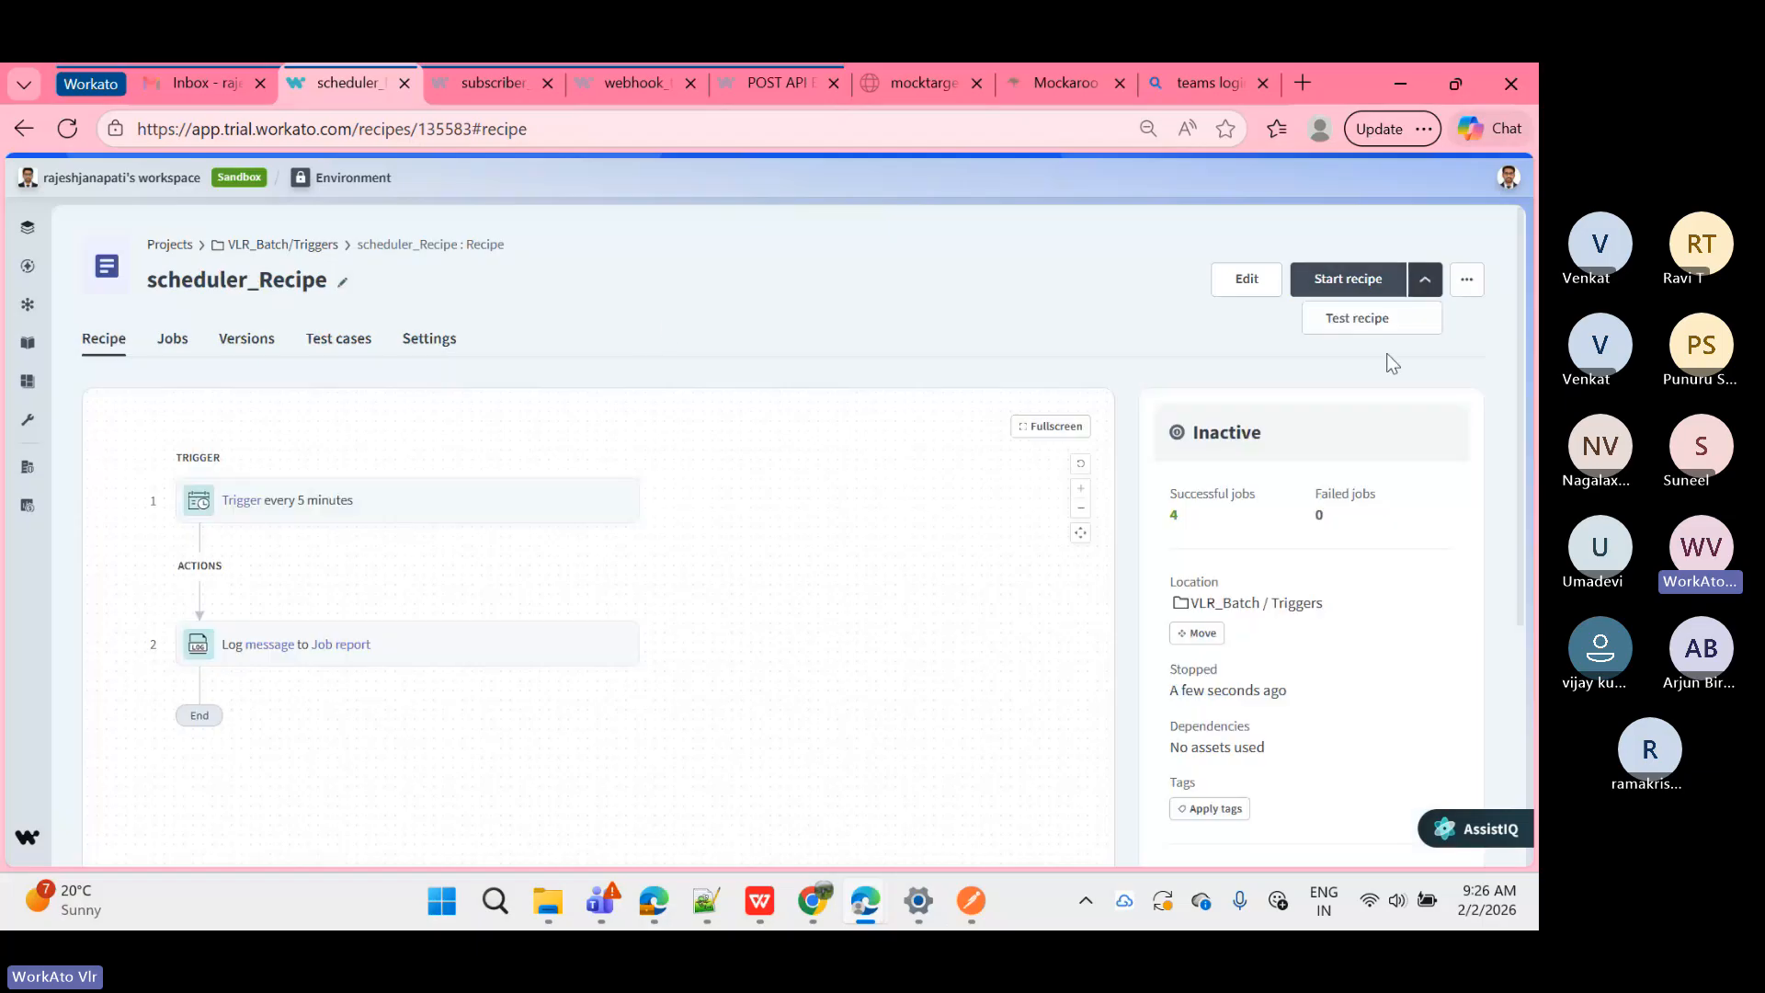
click(1343, 318)
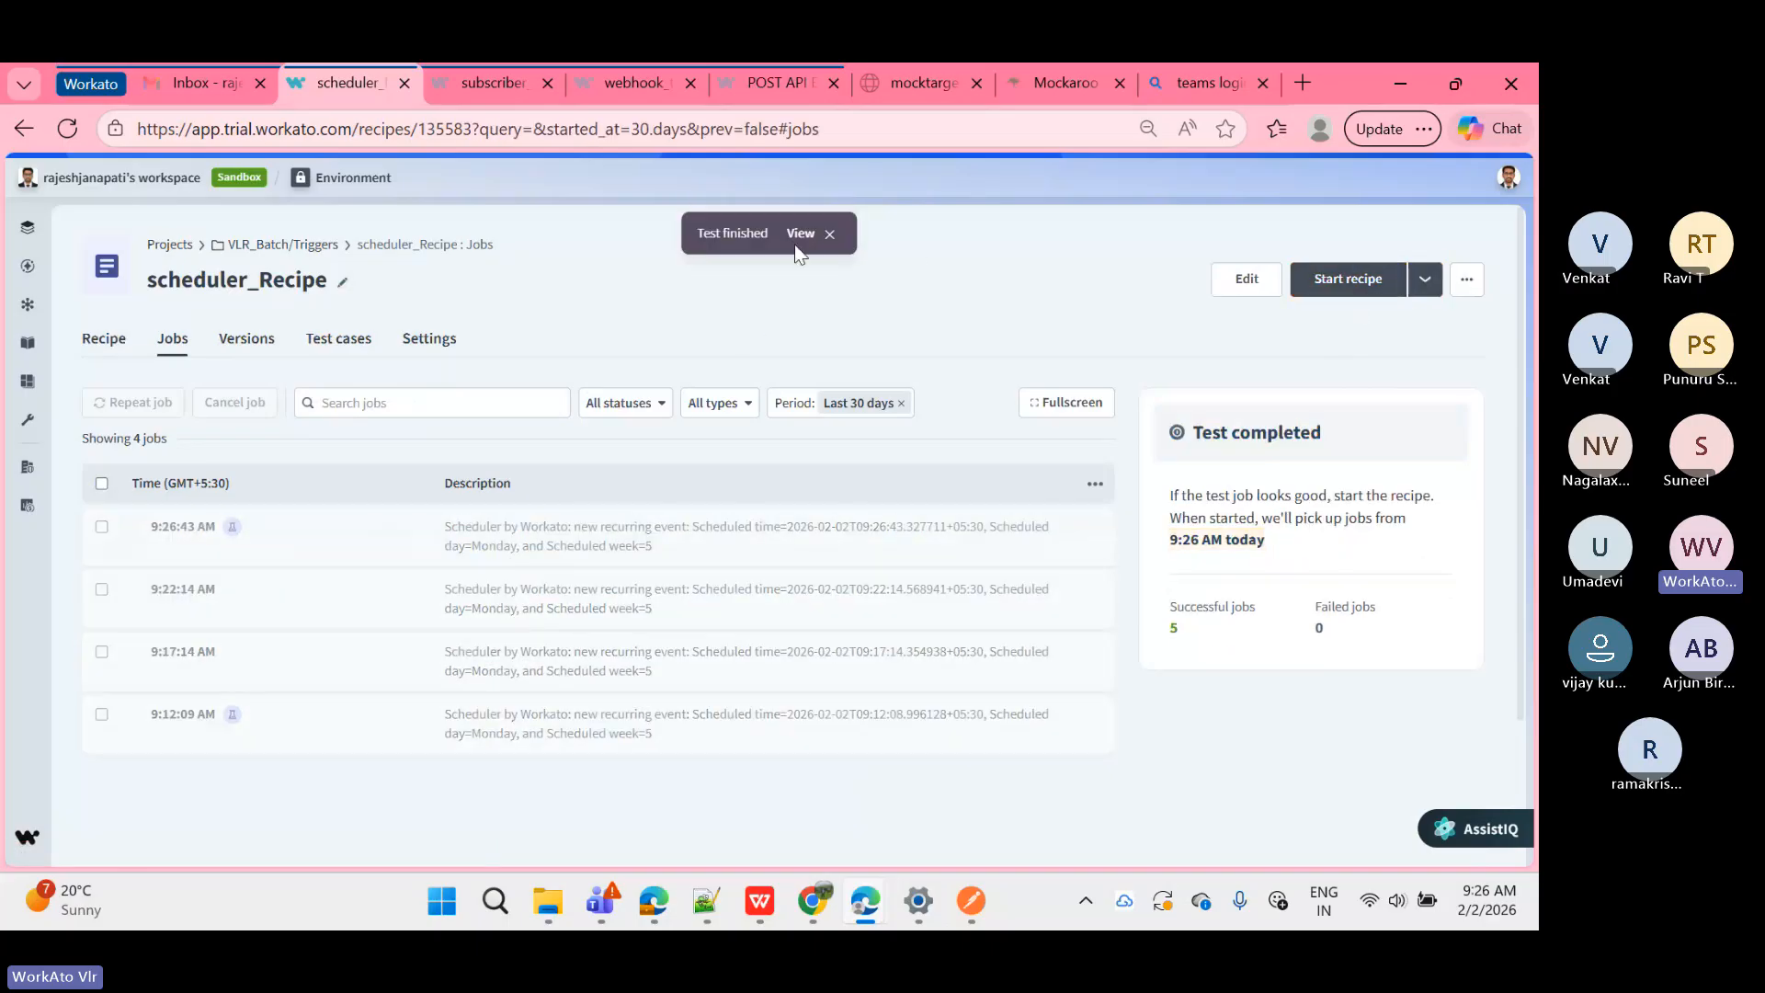
click(800, 231)
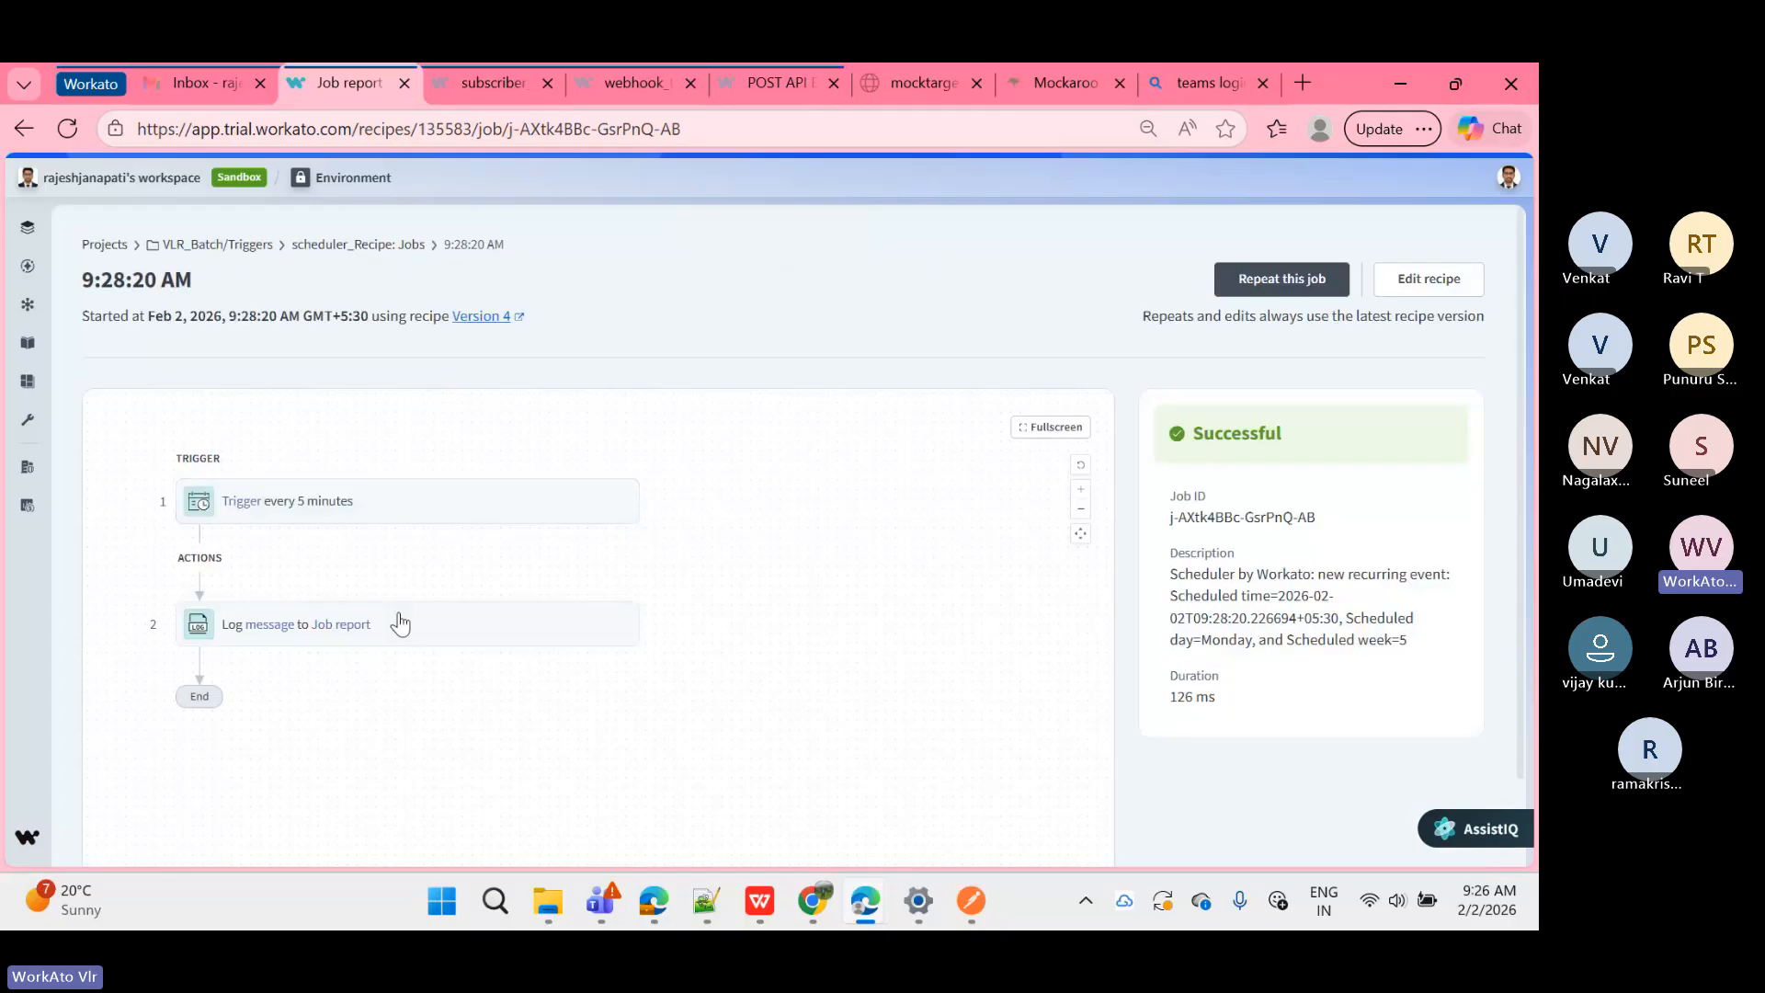
click(384, 247)
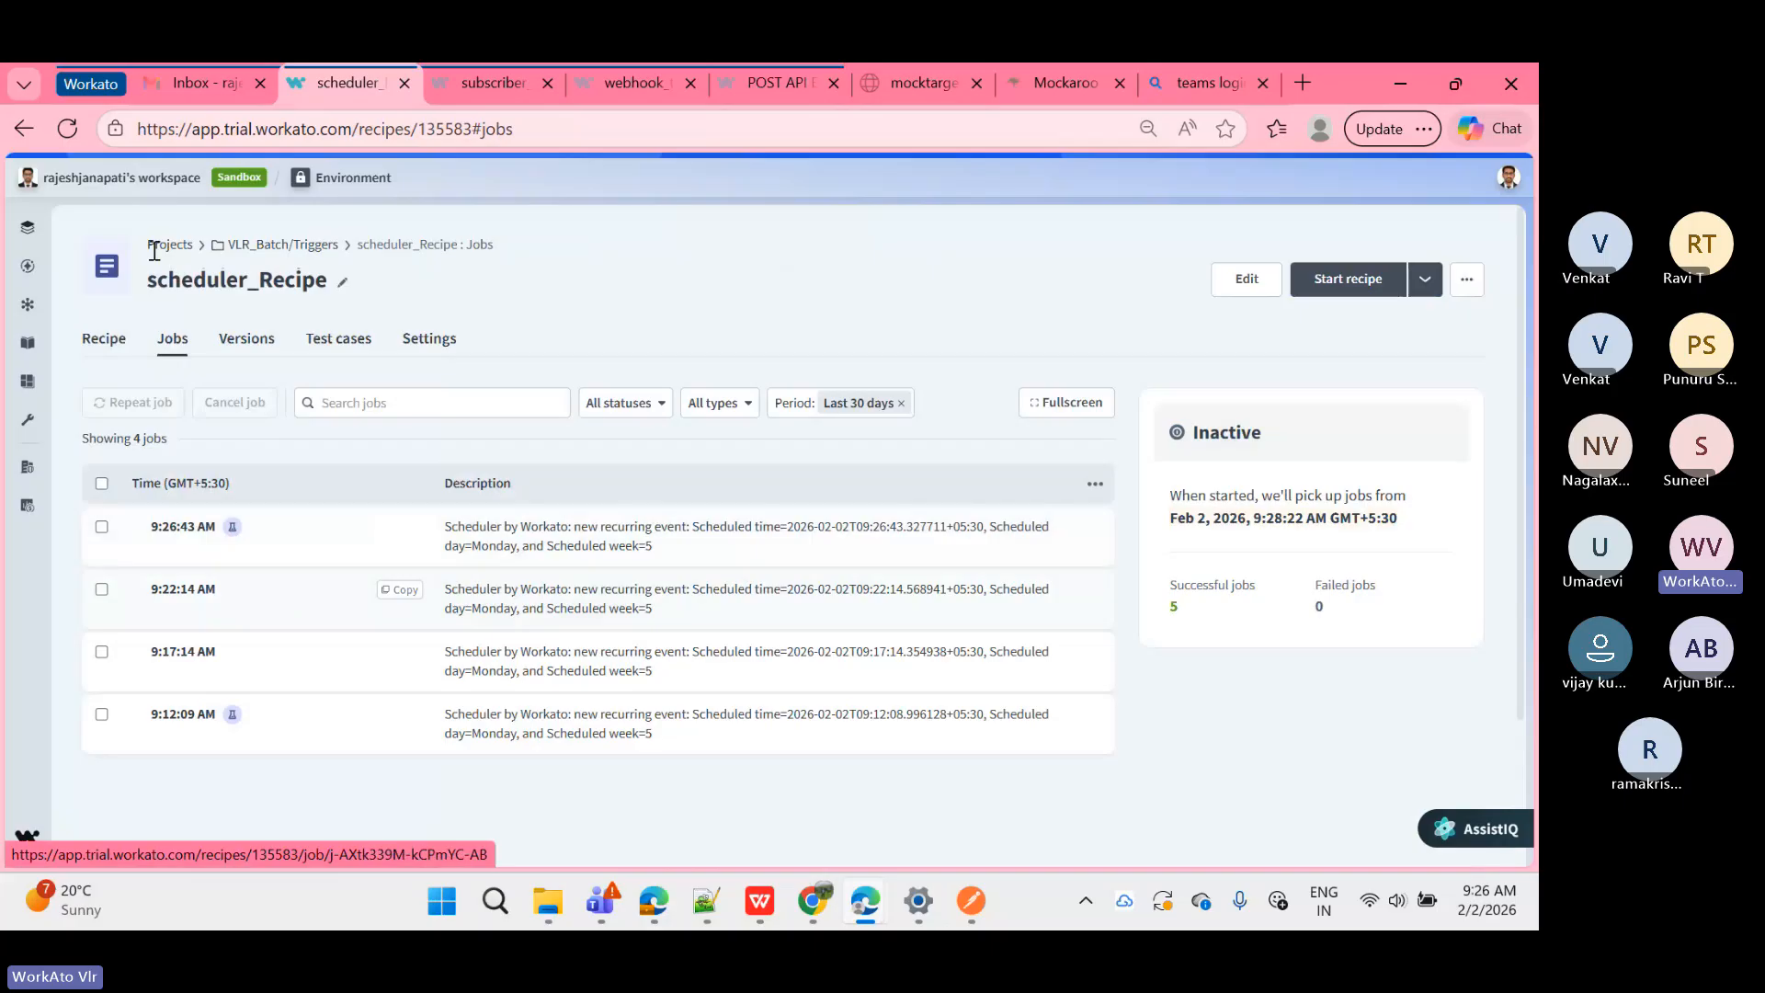
Step: Reload the jobs list until the newest run appears, then check the 9:26:43 AM job report
click(66, 129)
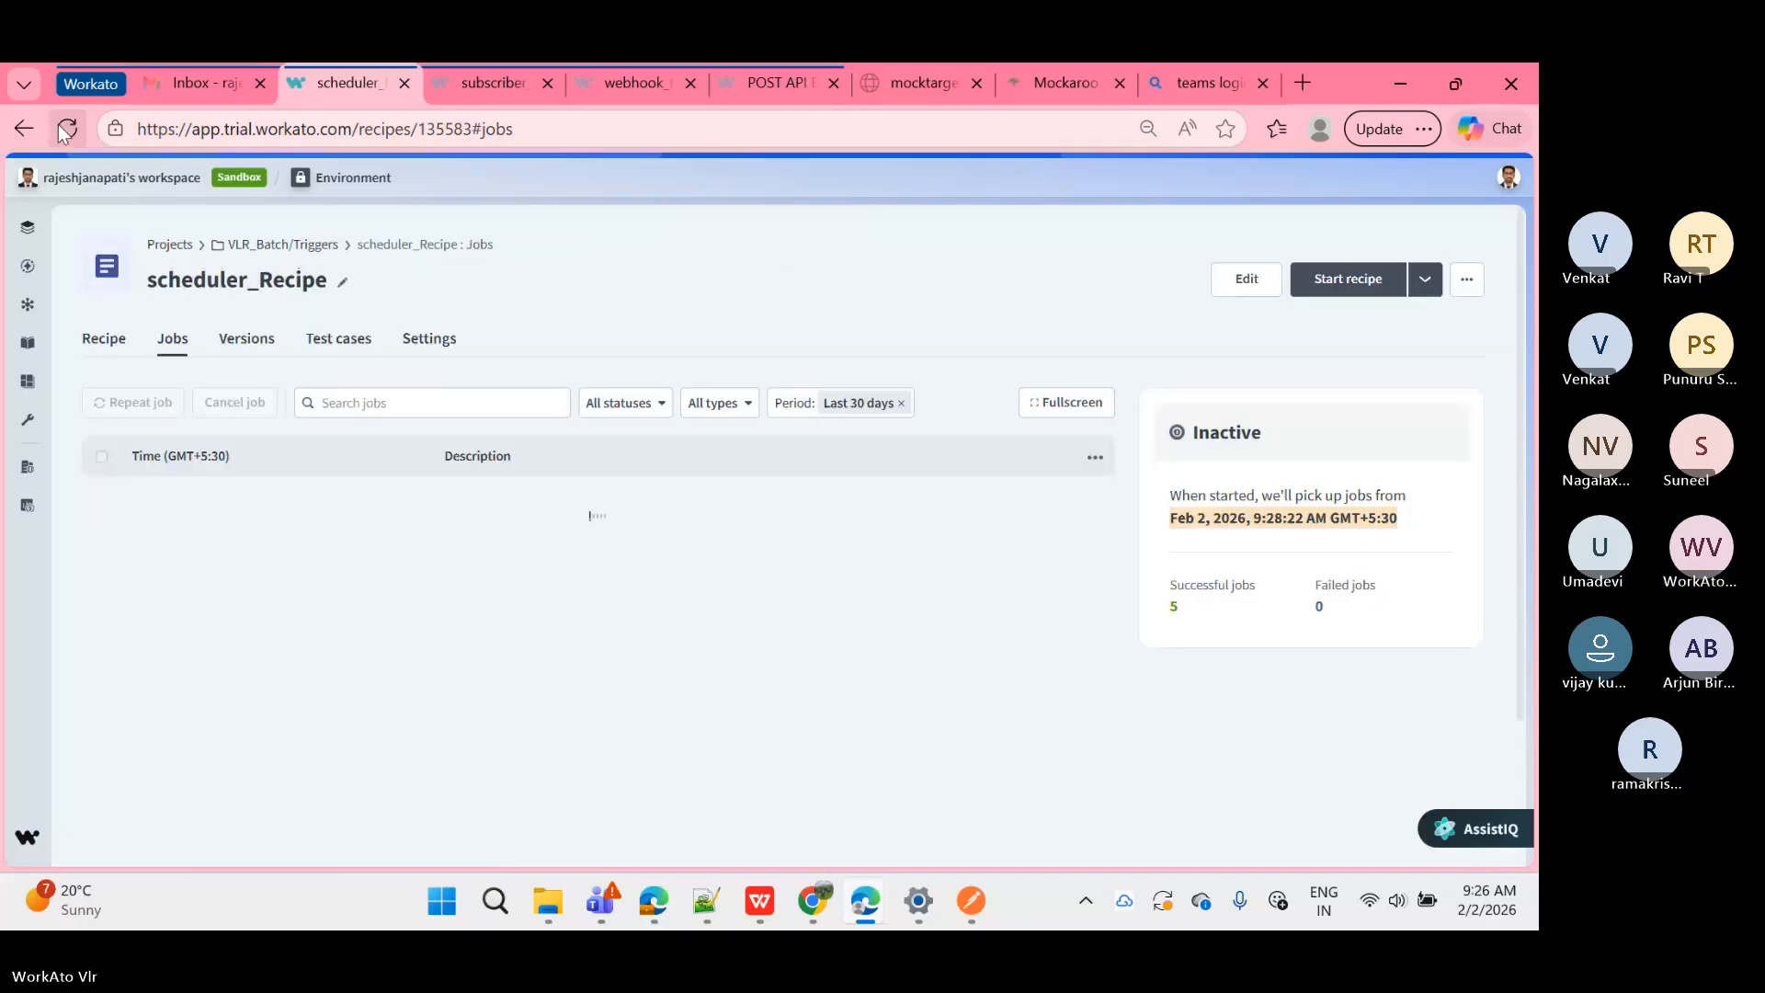
click(60, 129)
click(64, 129)
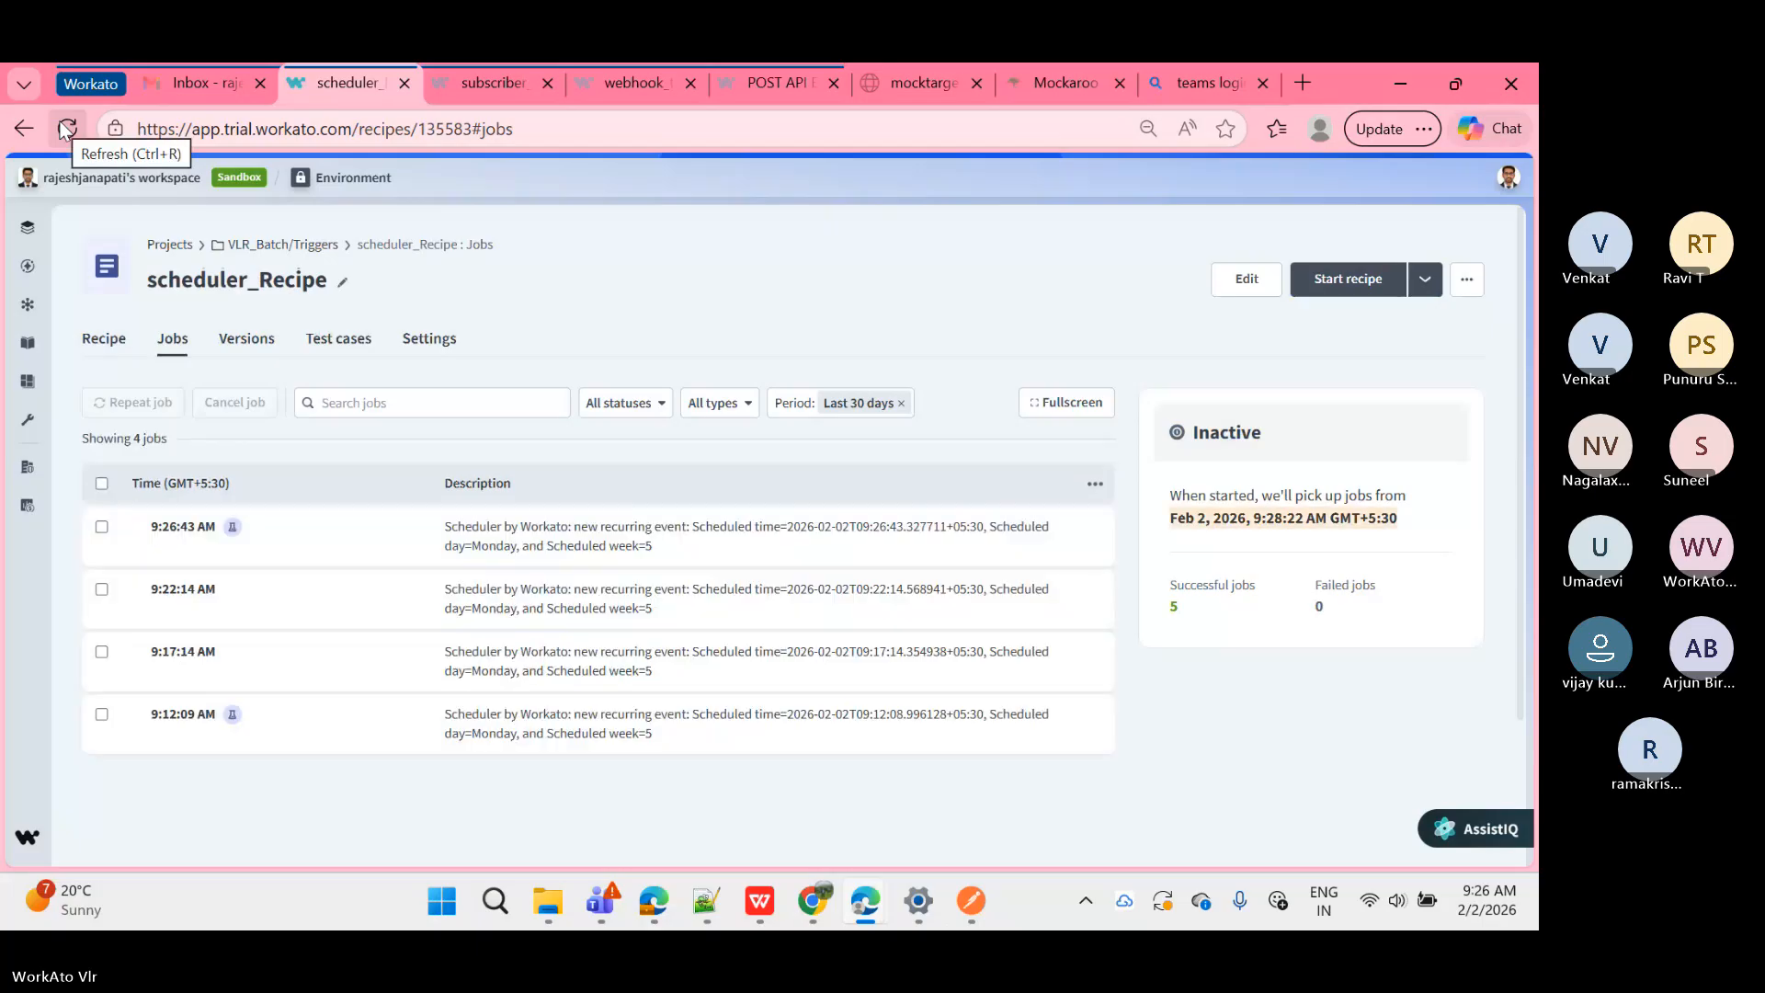
click(65, 128)
click(66, 128)
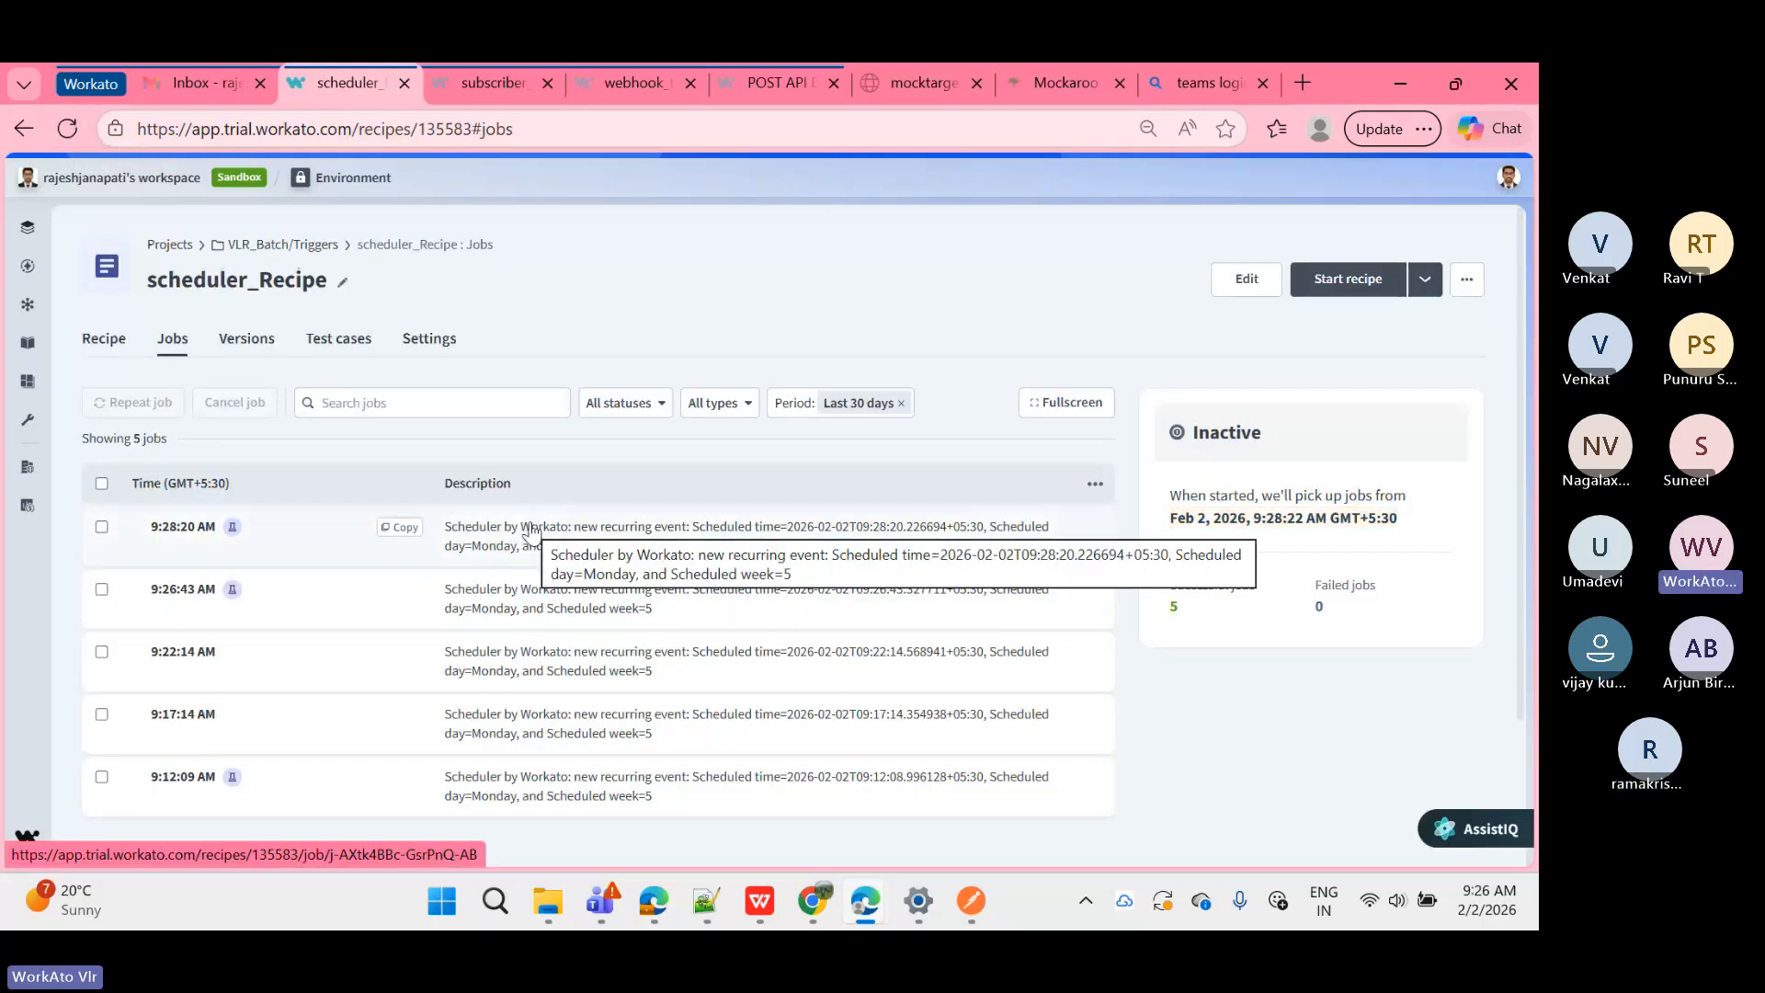
click(560, 613)
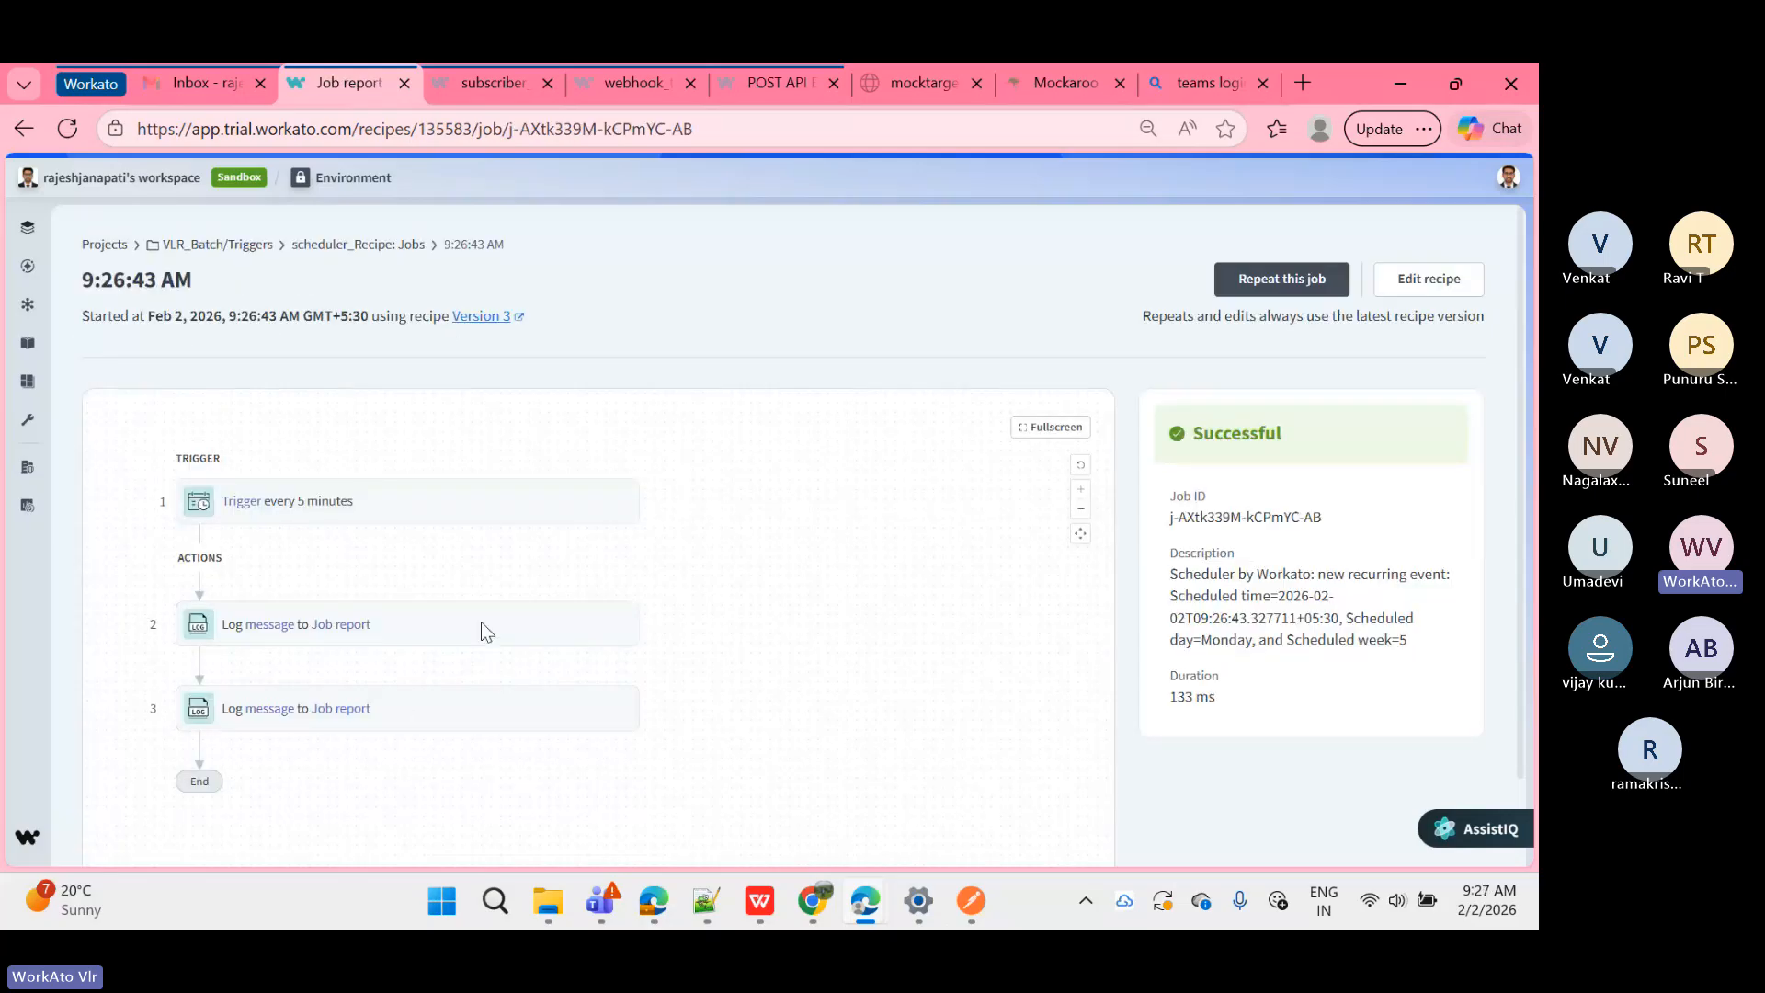
click(401, 245)
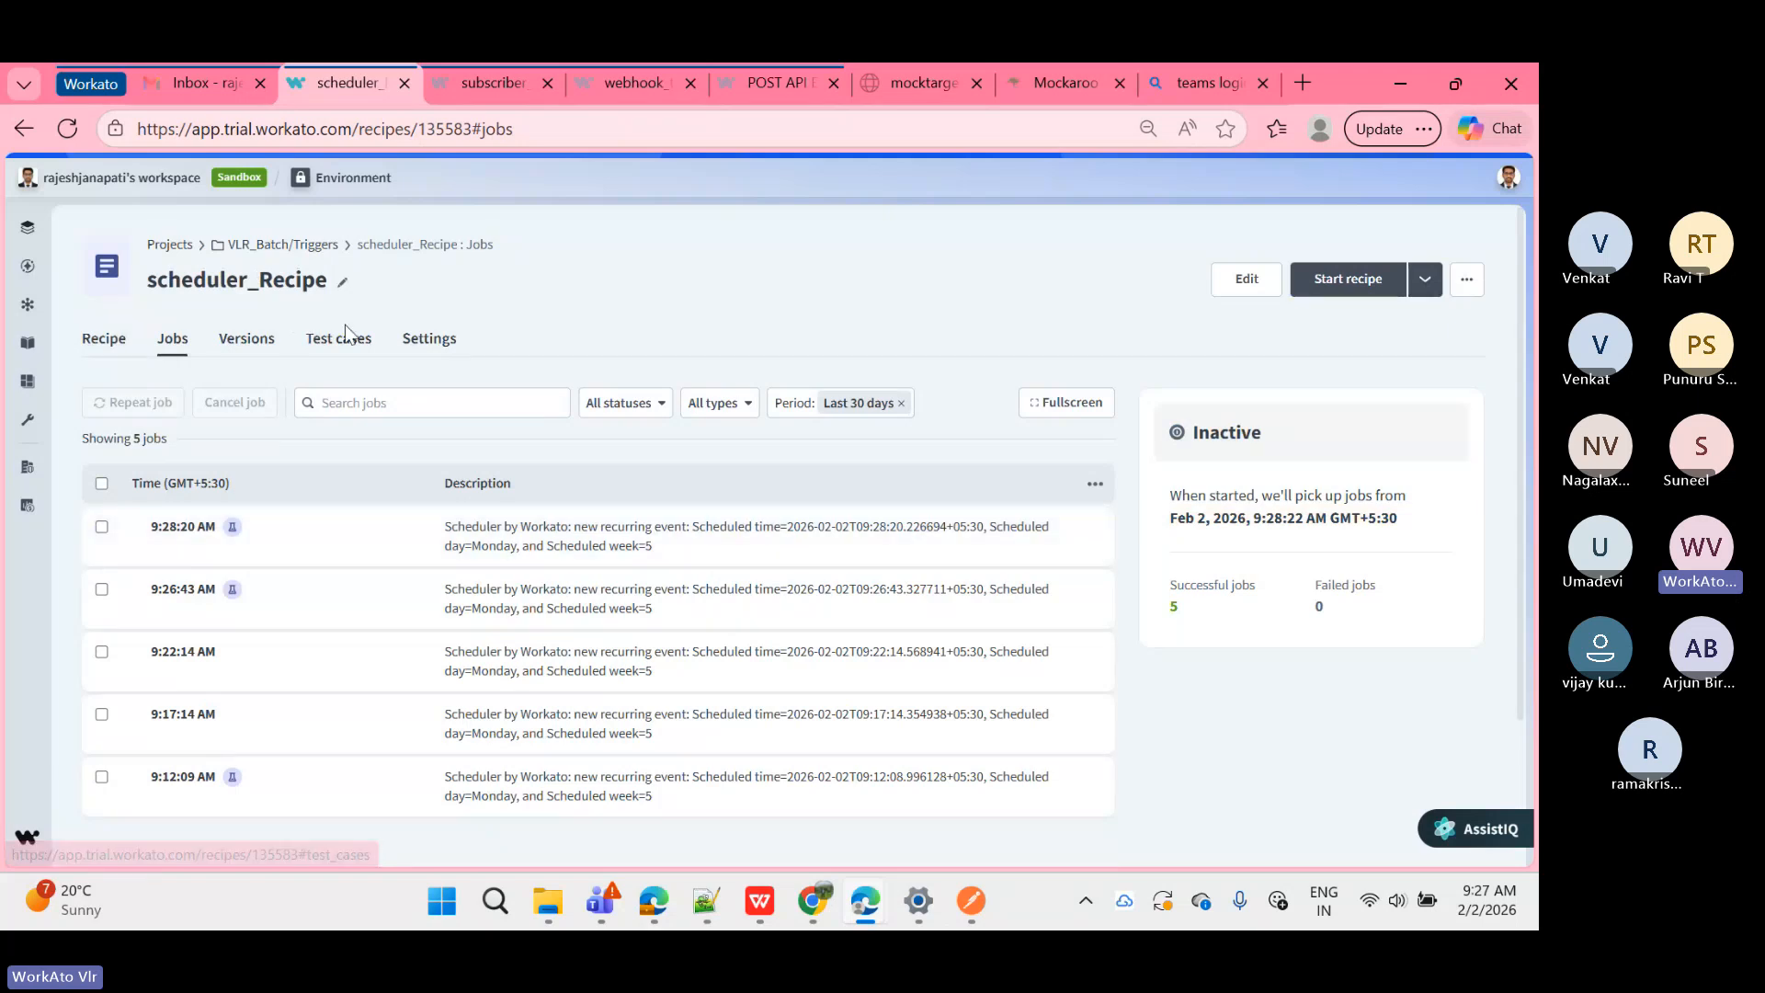
Step: Browse Version 3 in the version history, then check the Test cases and Settings tabs
click(271, 343)
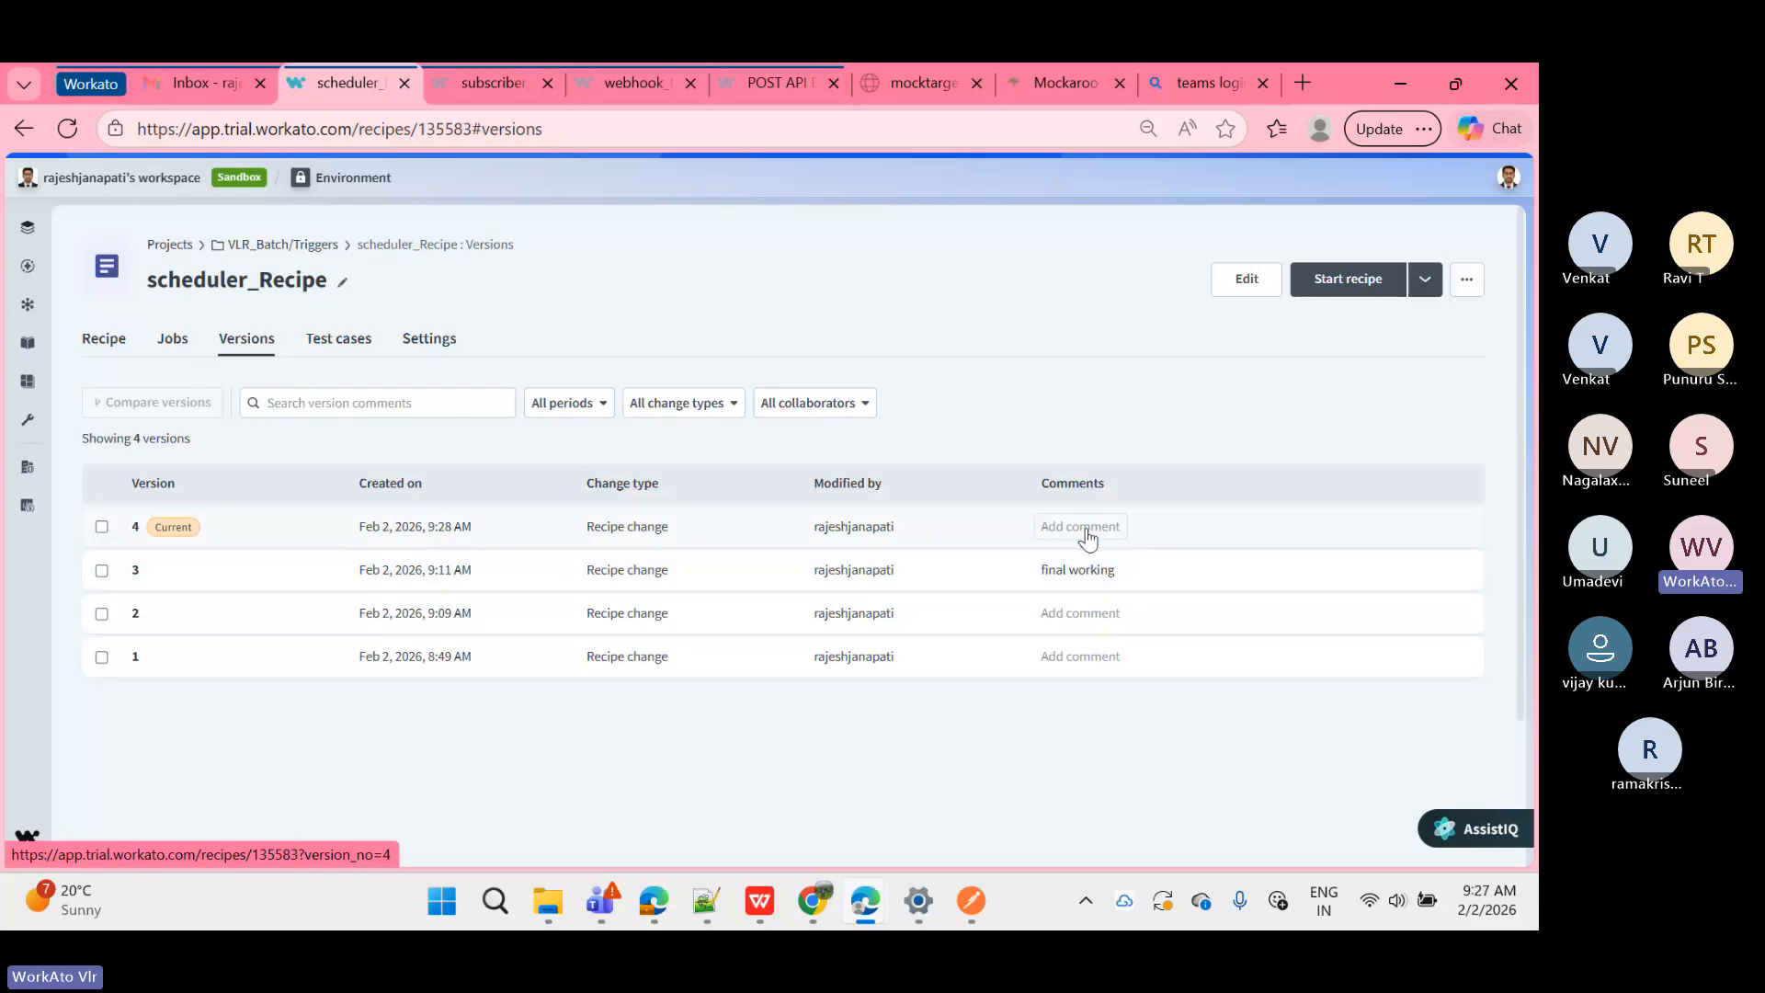
click(972, 572)
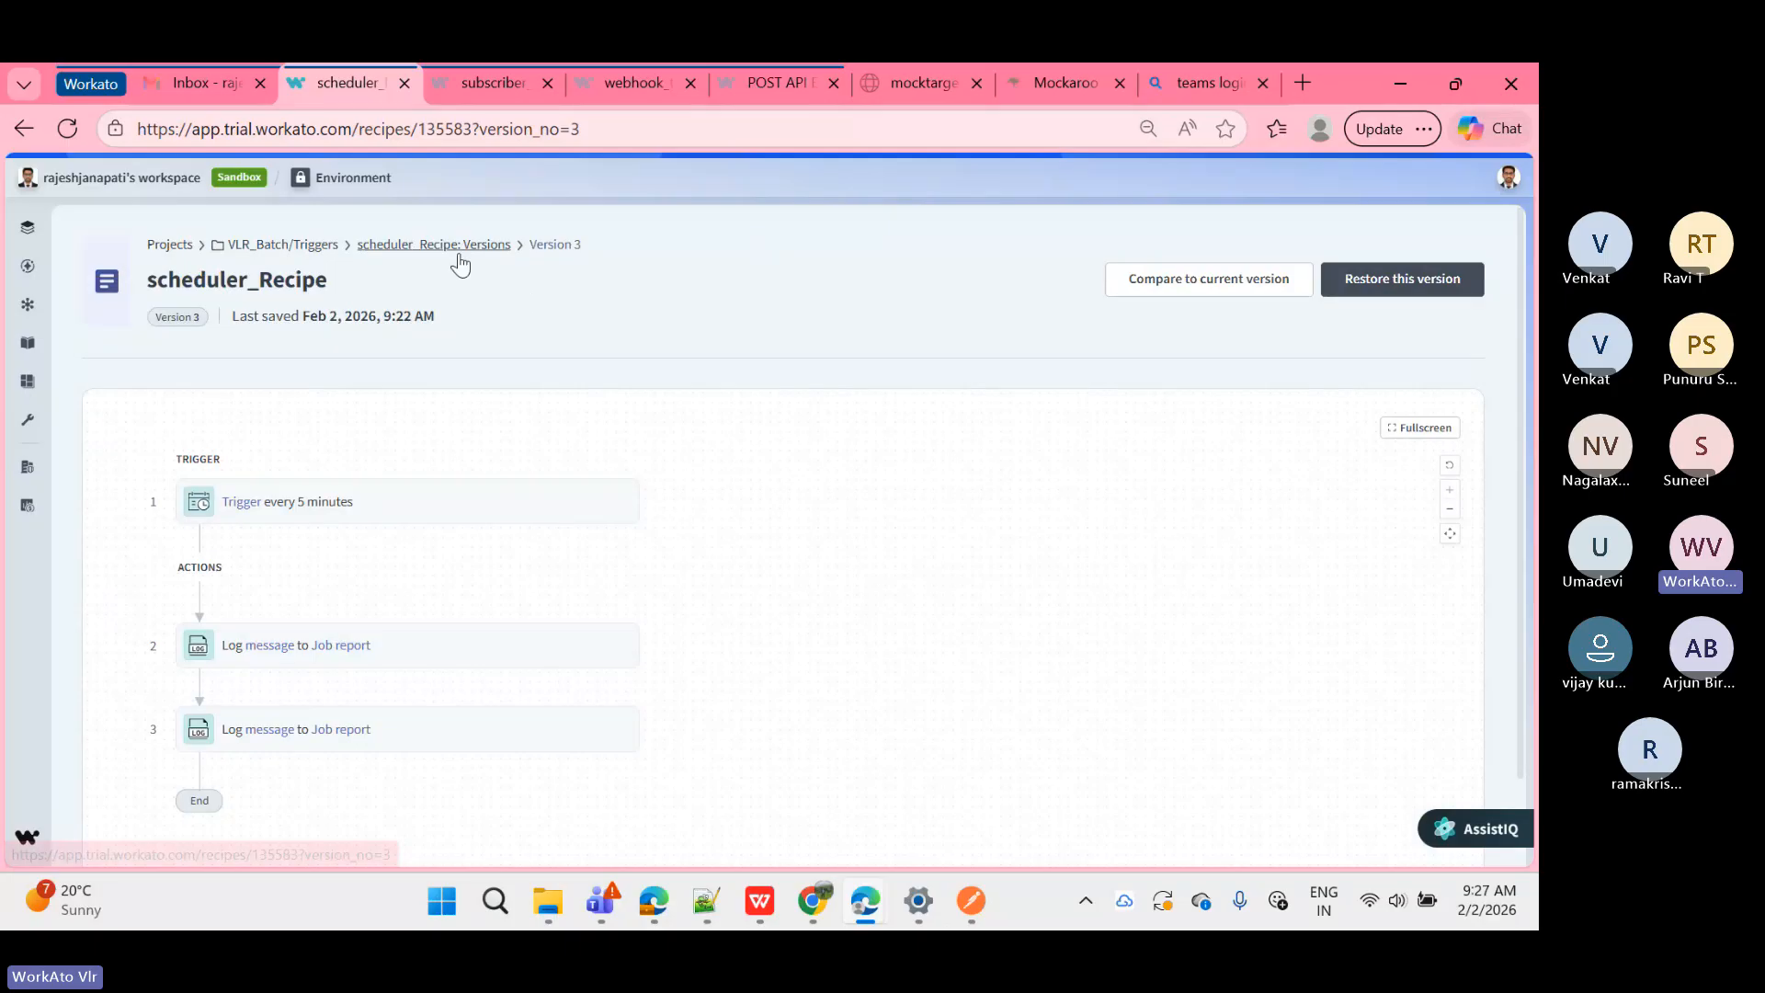
click(459, 258)
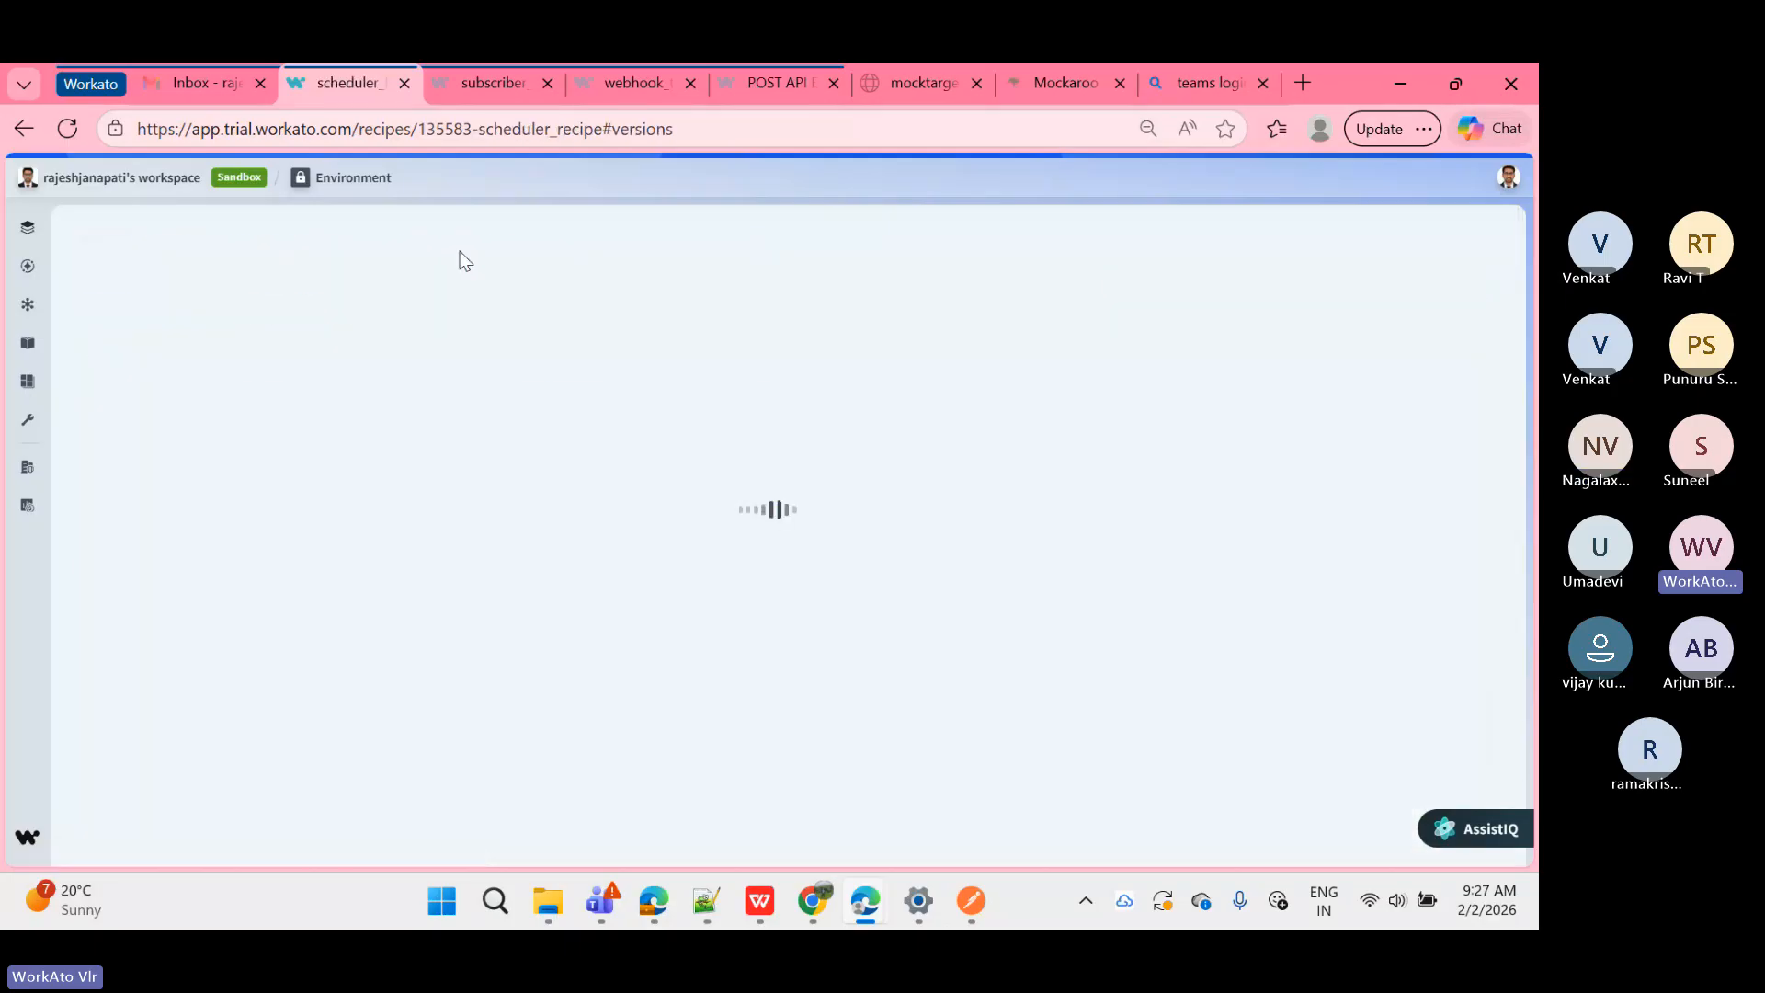
click(372, 343)
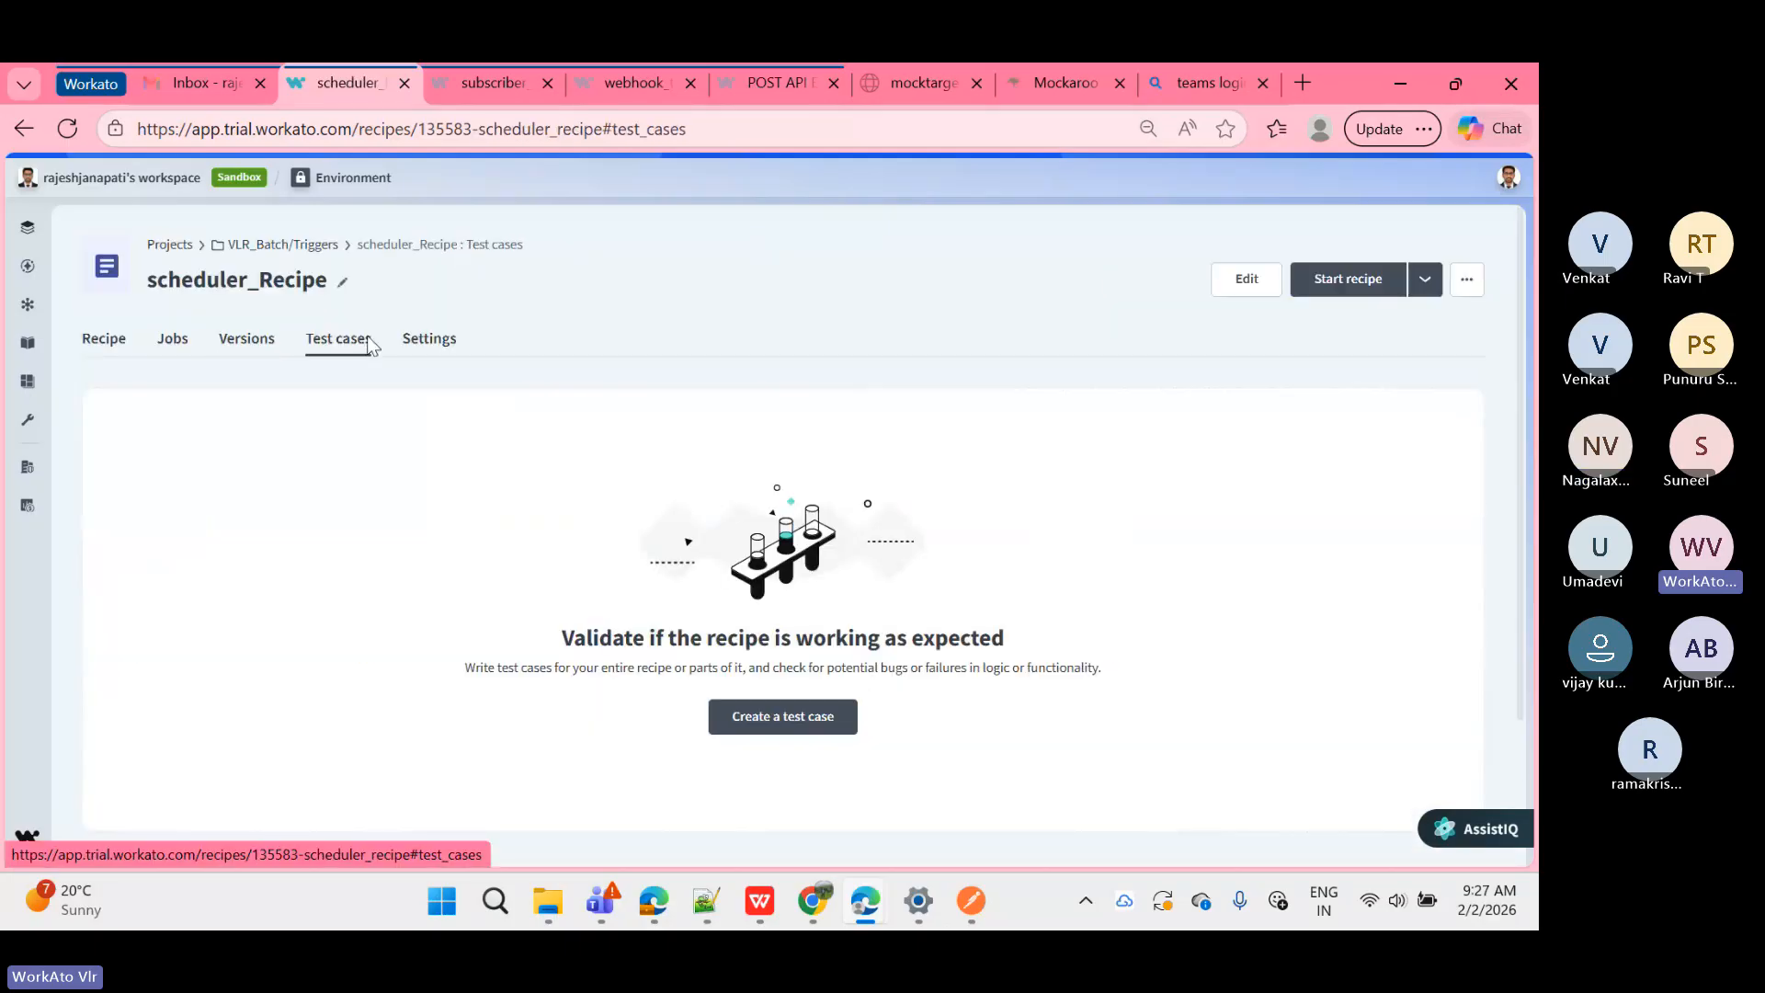
click(424, 344)
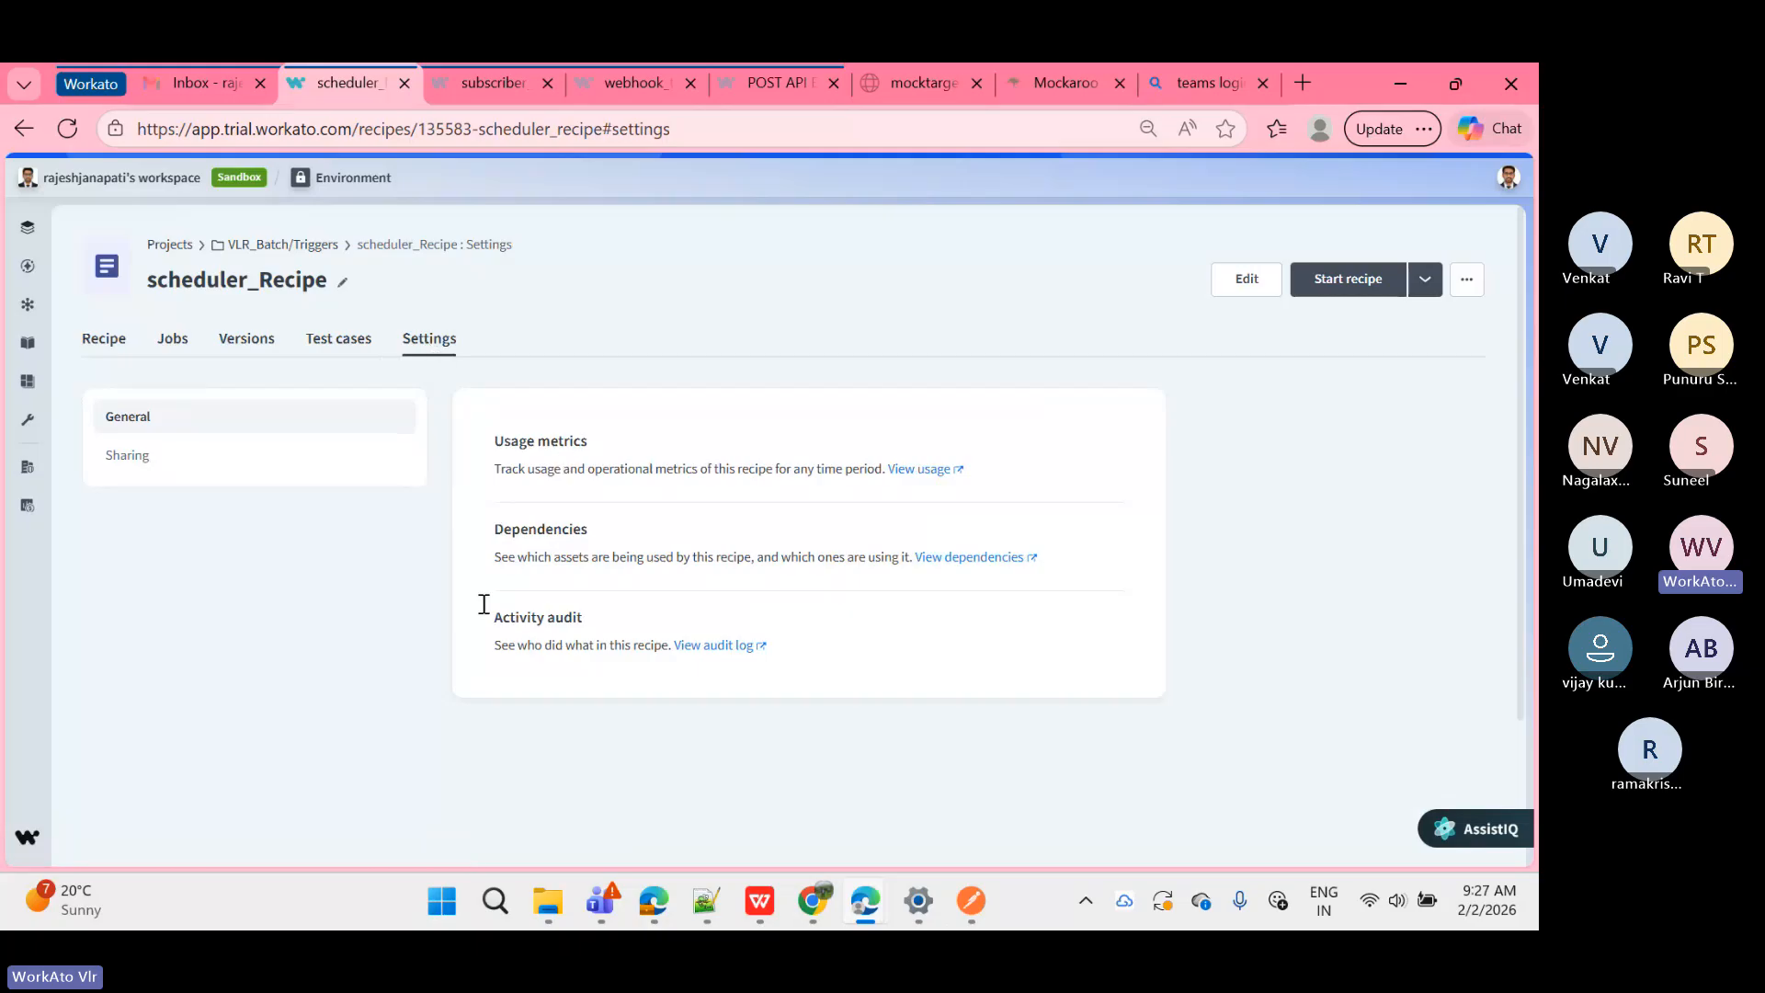
Step: Generate a private sharing link for scheduler_Recipe and copy it
click(219, 456)
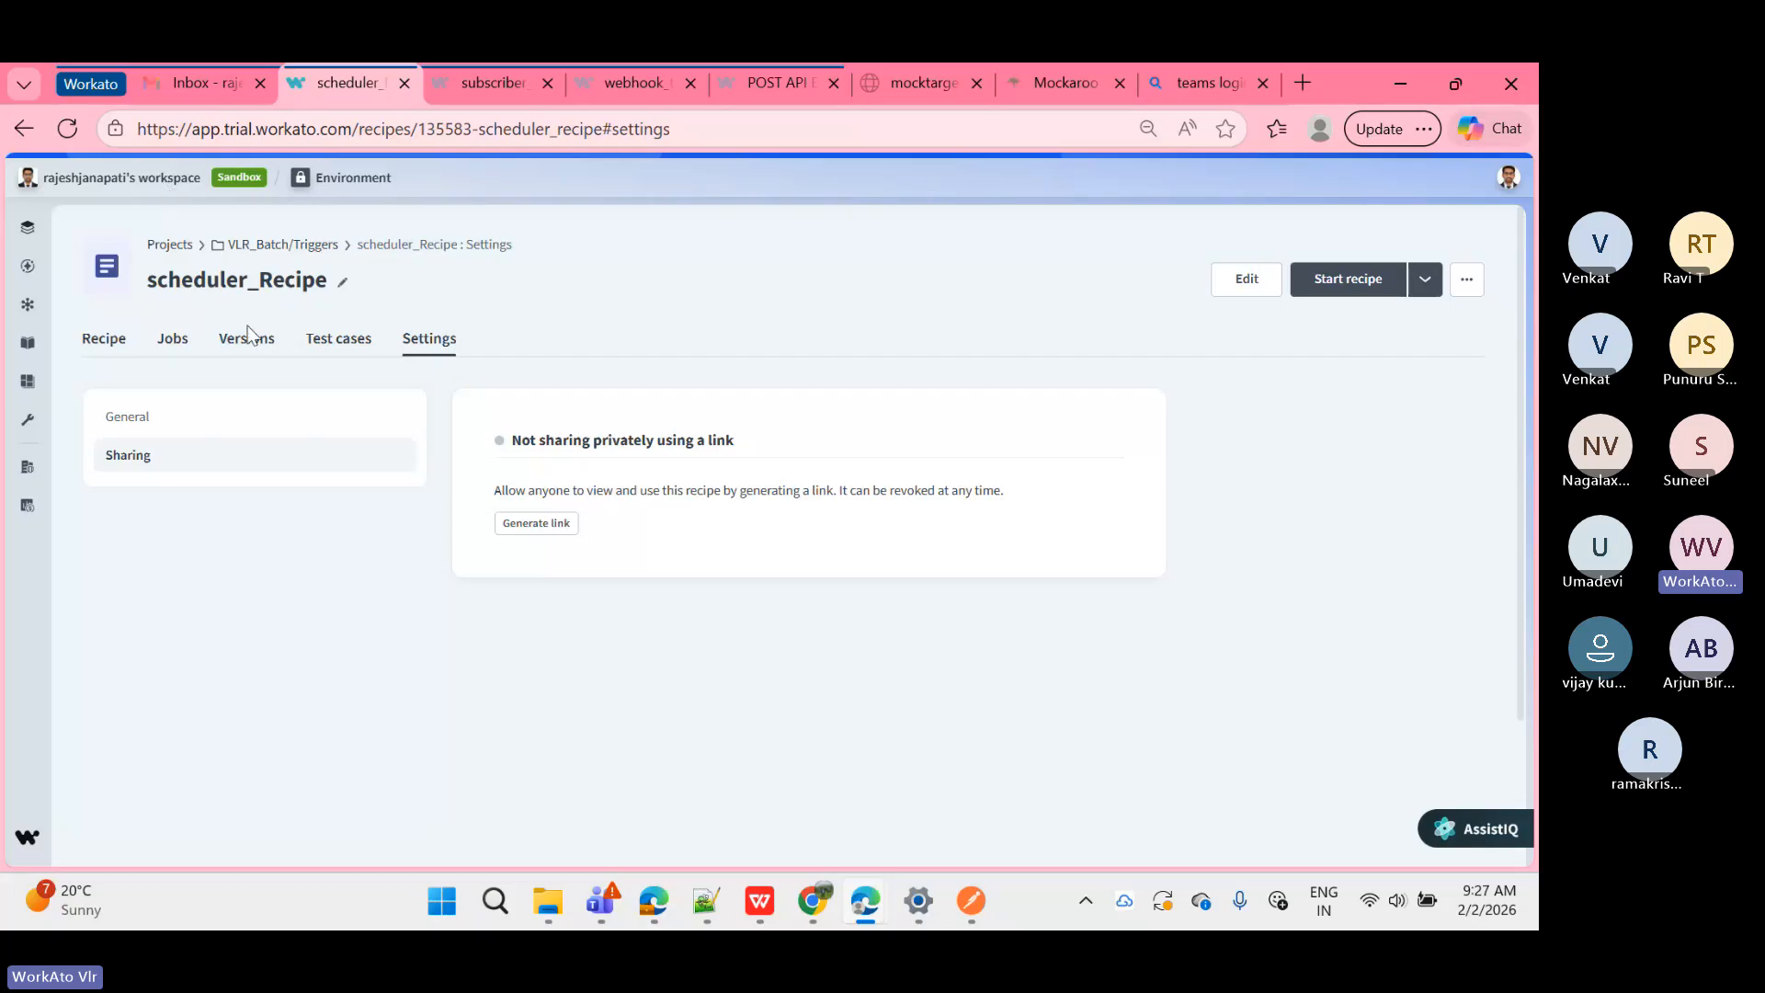
click(548, 524)
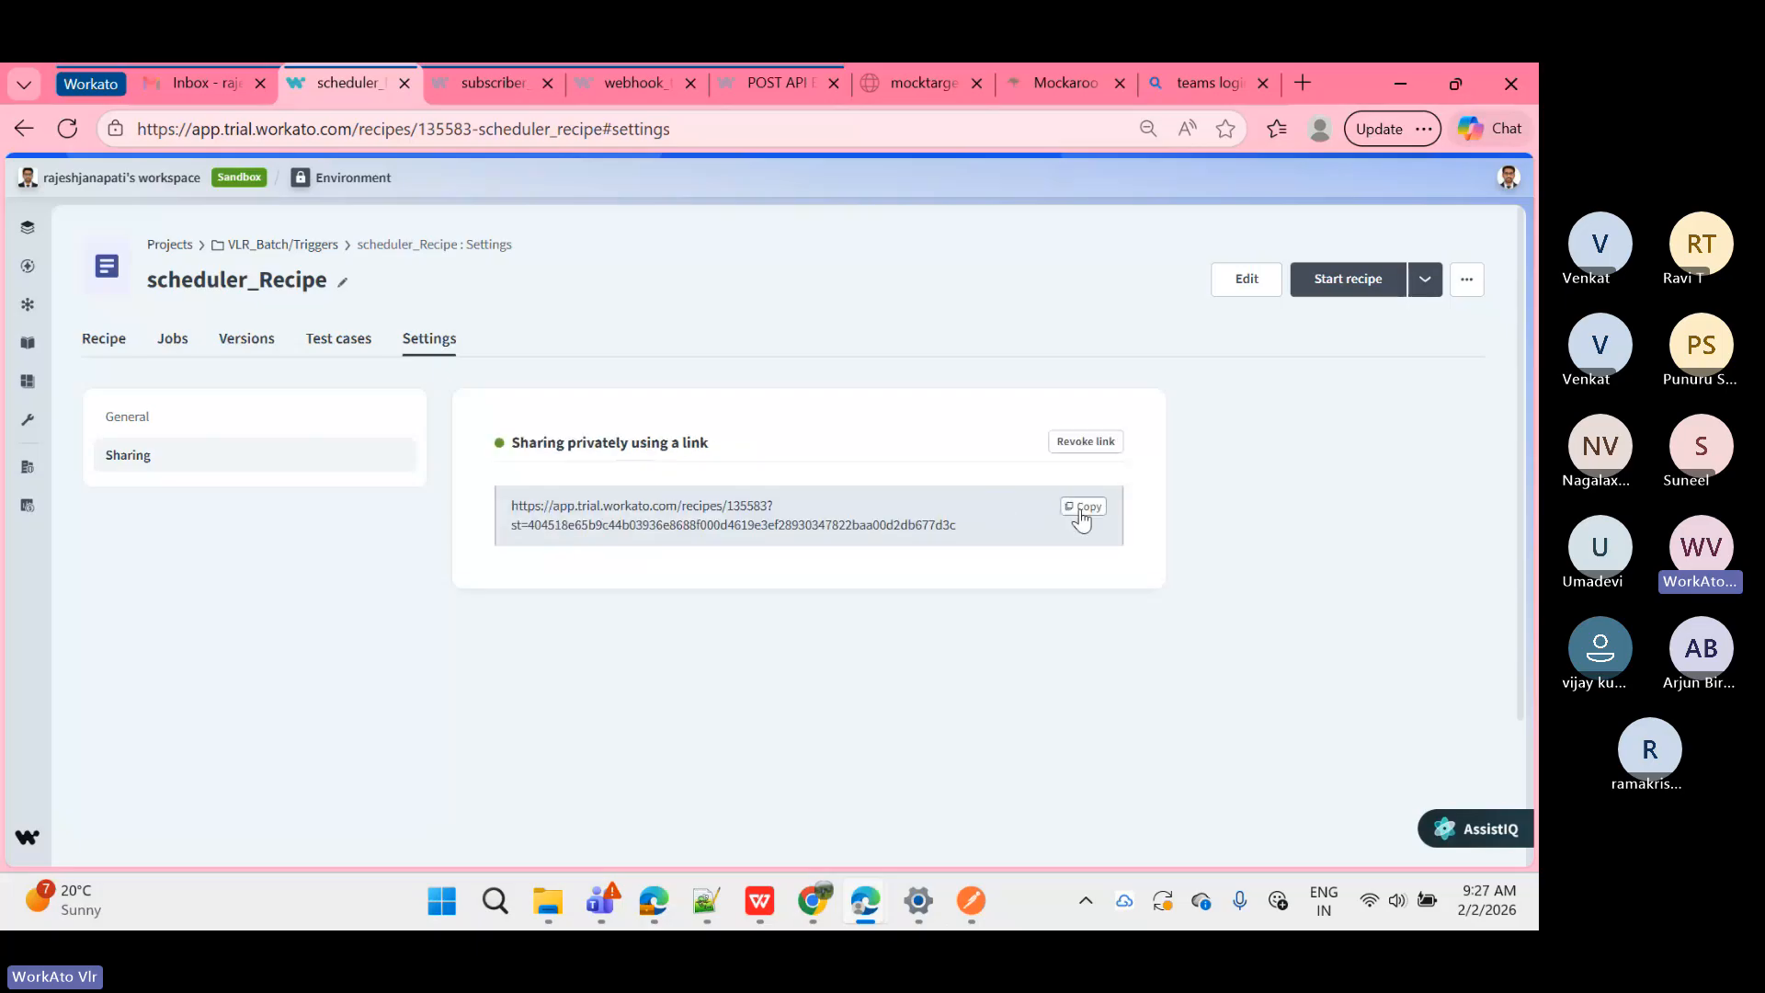
click(1080, 512)
Step: Return to the VLR_Batch Triggers folder and bring the Teams meeting window forward
click(327, 247)
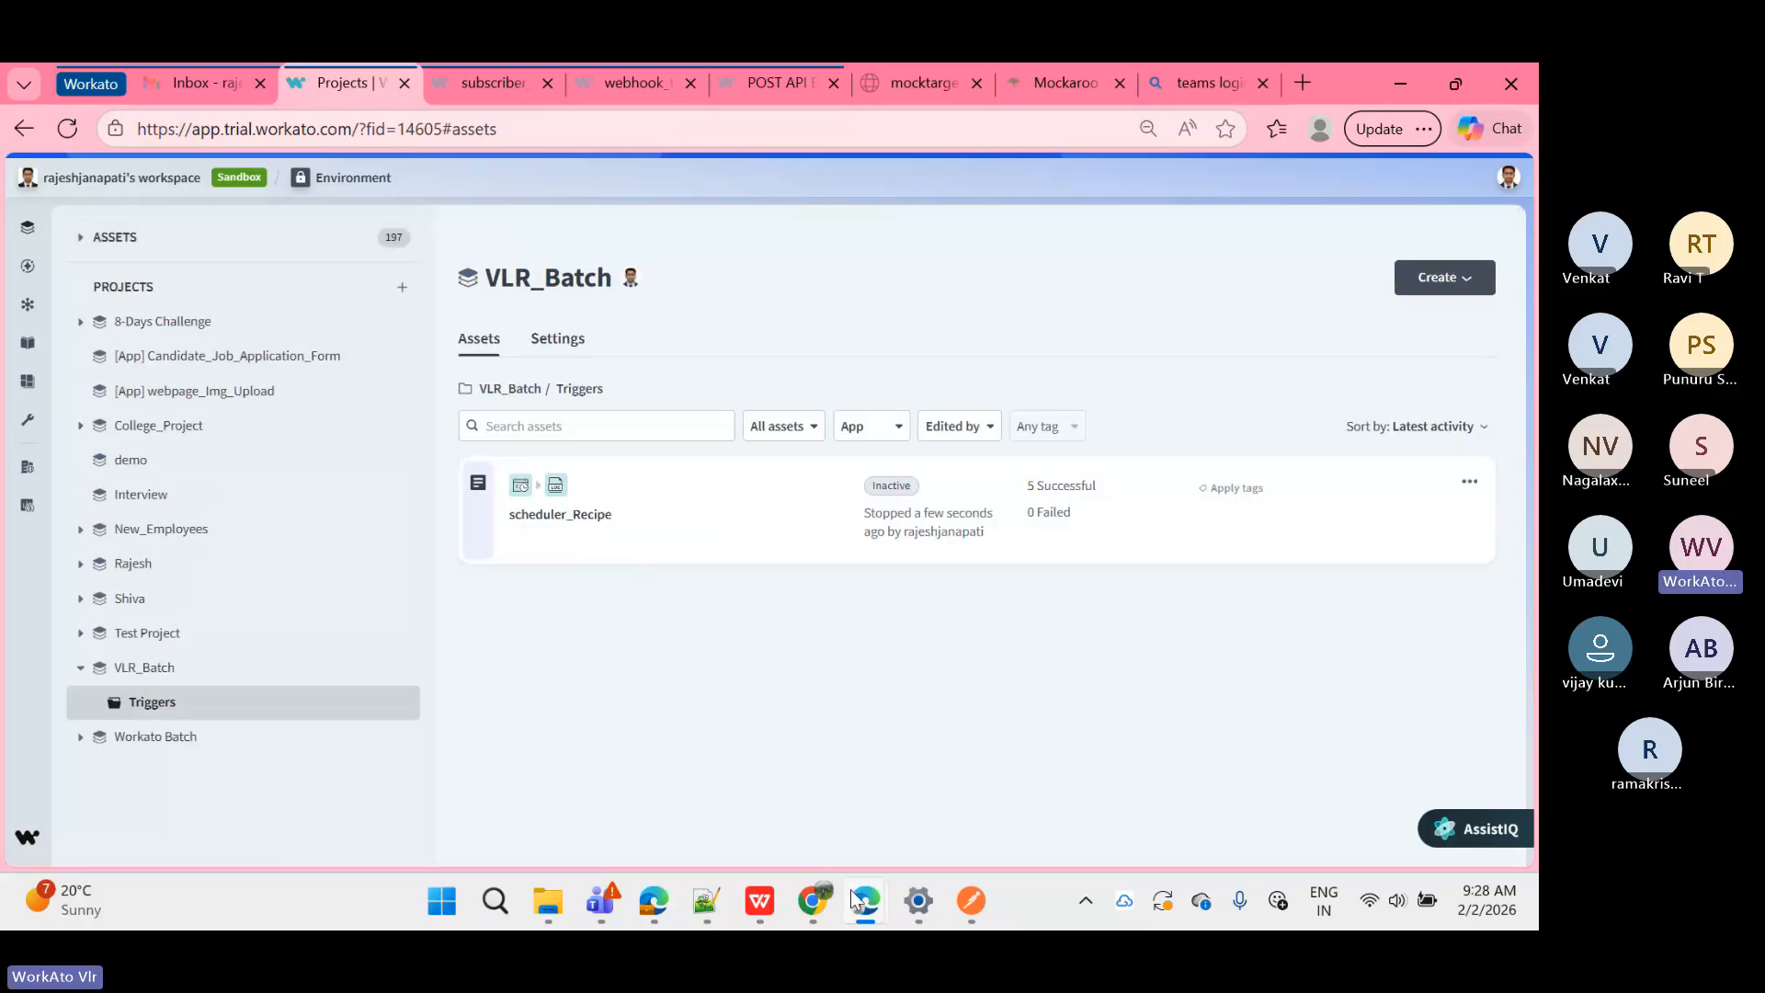
mouse_move(863, 906)
click(894, 825)
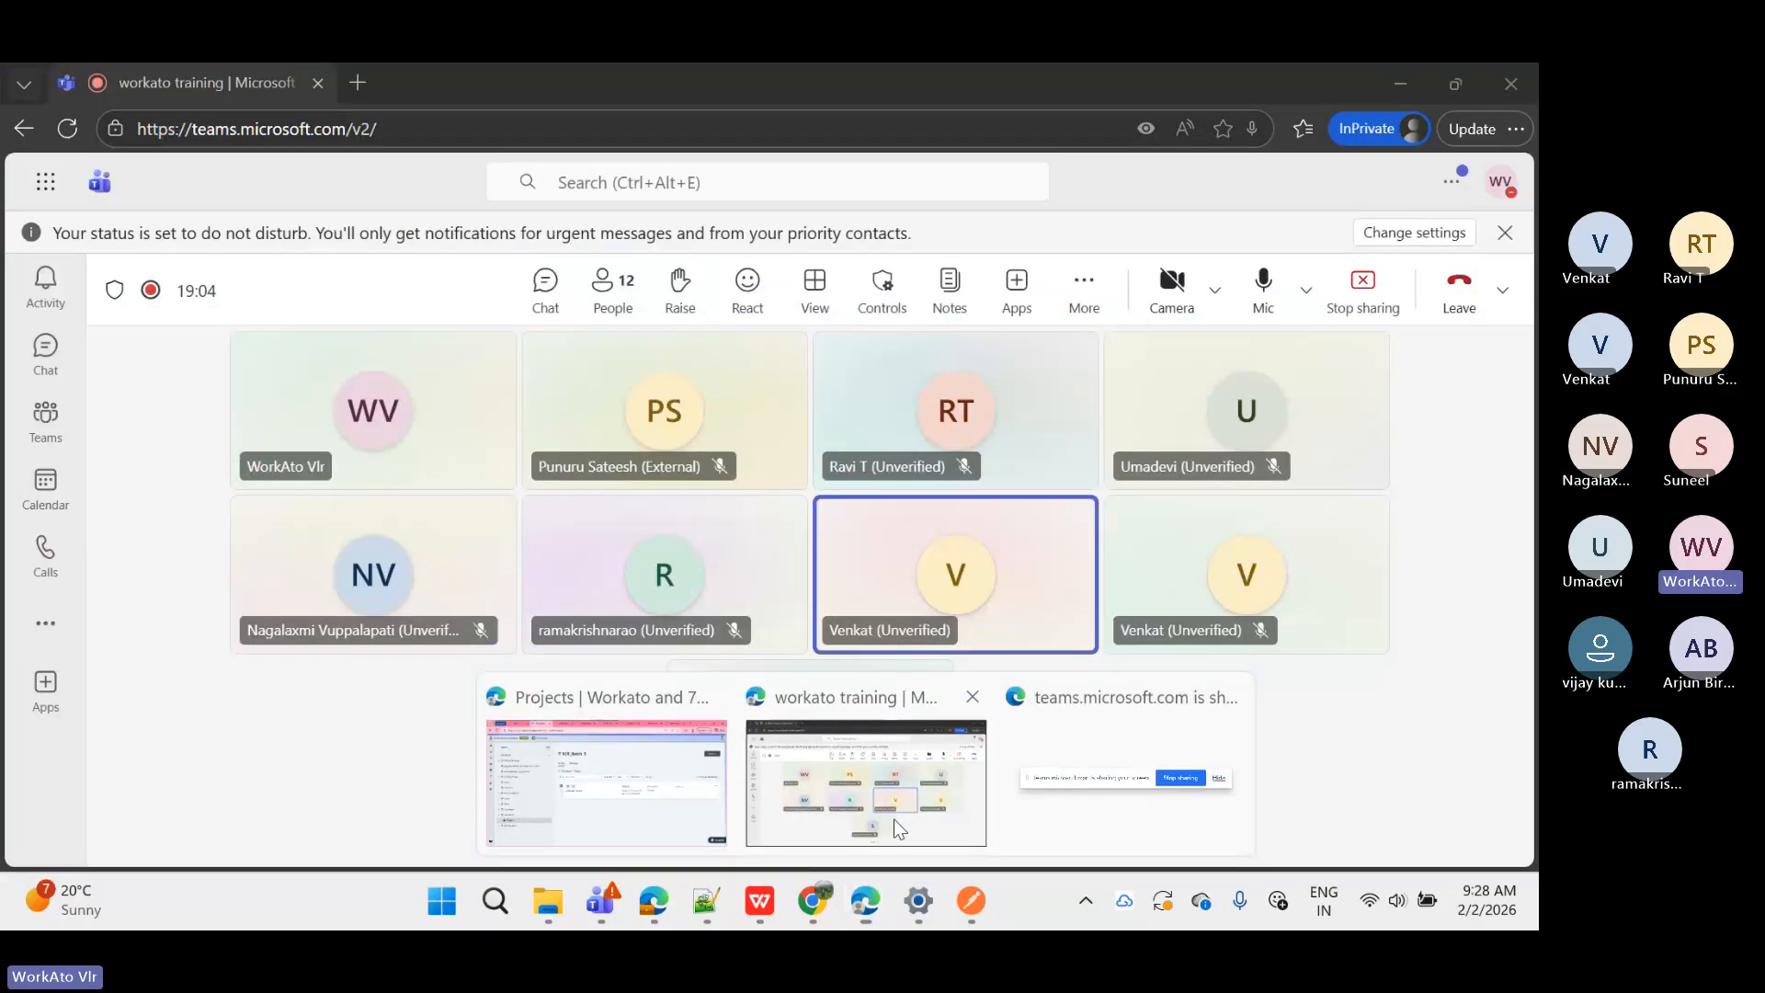
Step: Paste the copied recipe link into the Teams meeting chat box, then minimize the meeting window
click(545, 287)
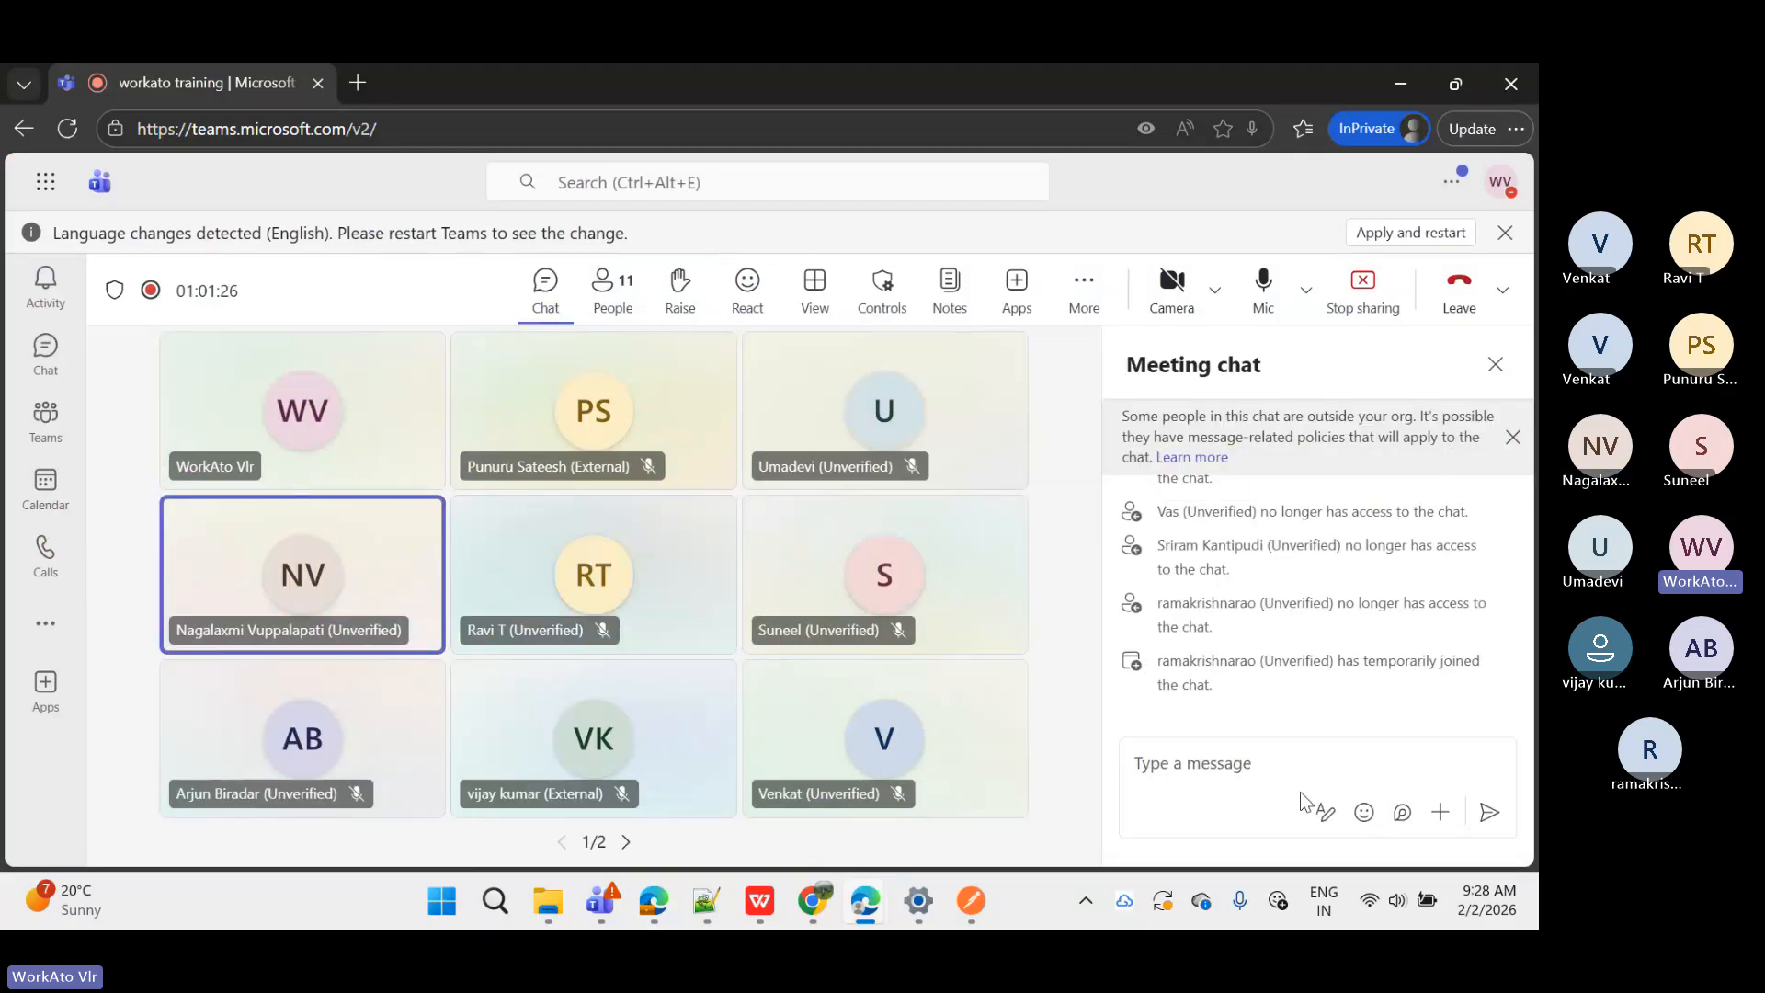
click(1256, 774)
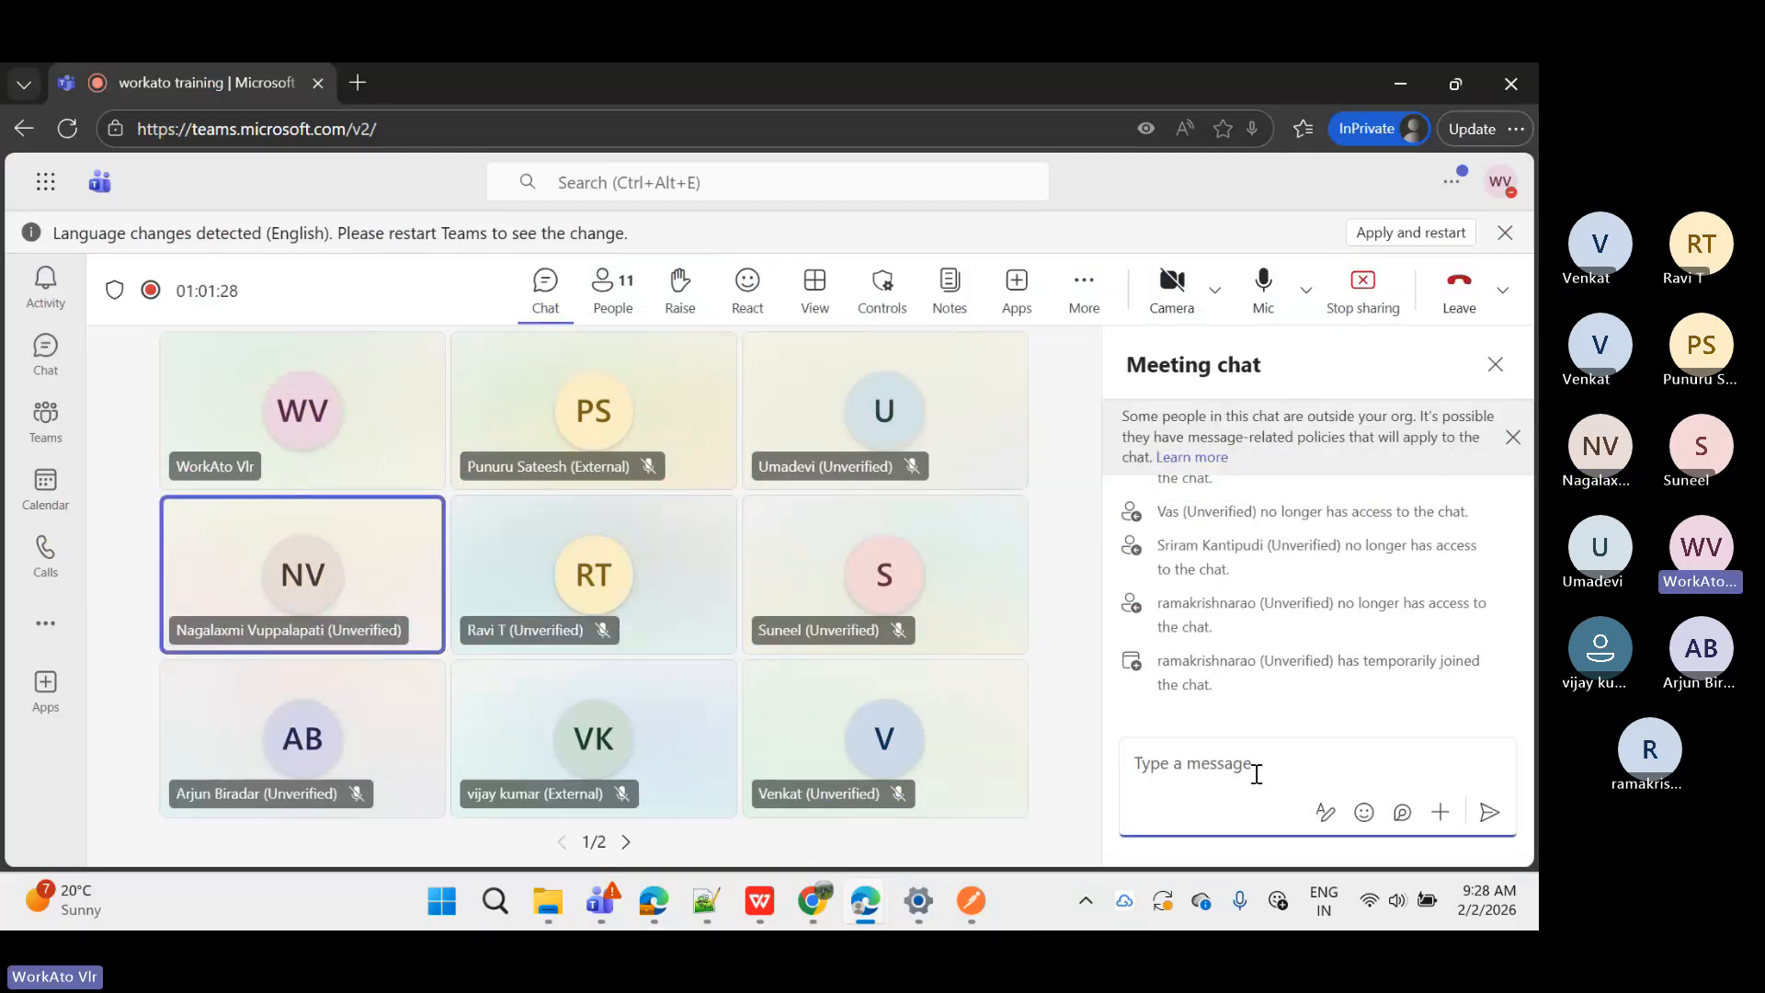
key(ctrl+v)
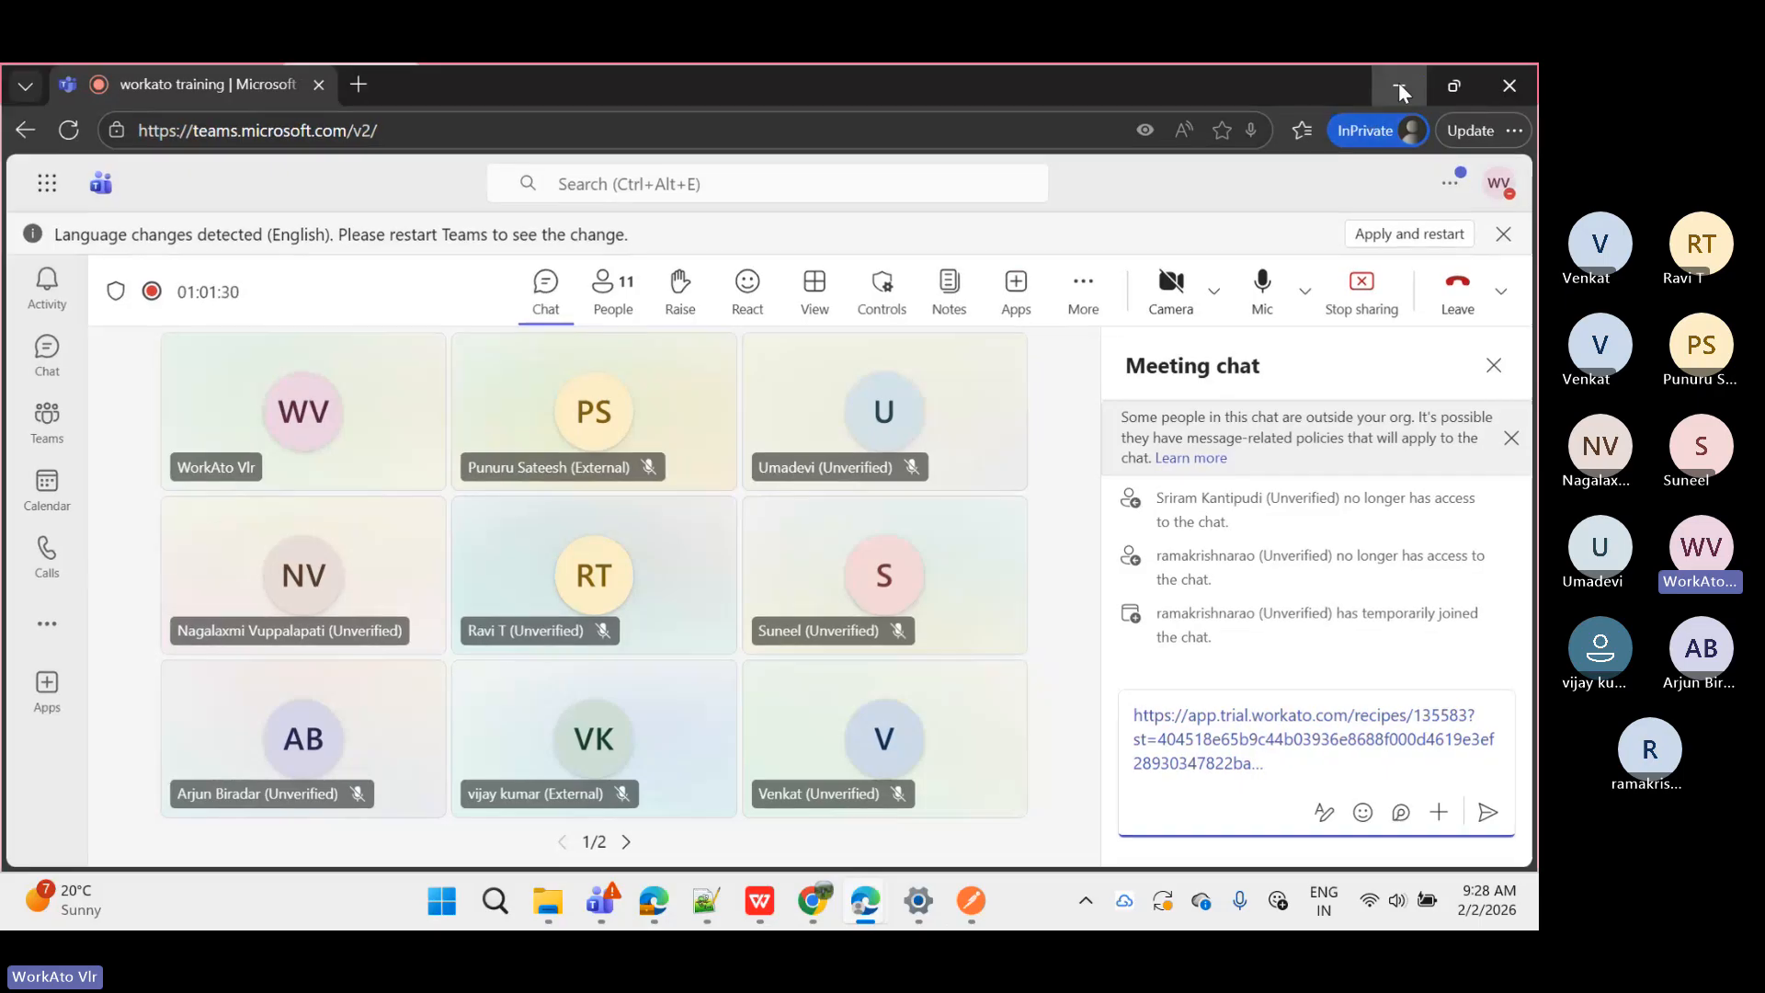
click(1398, 87)
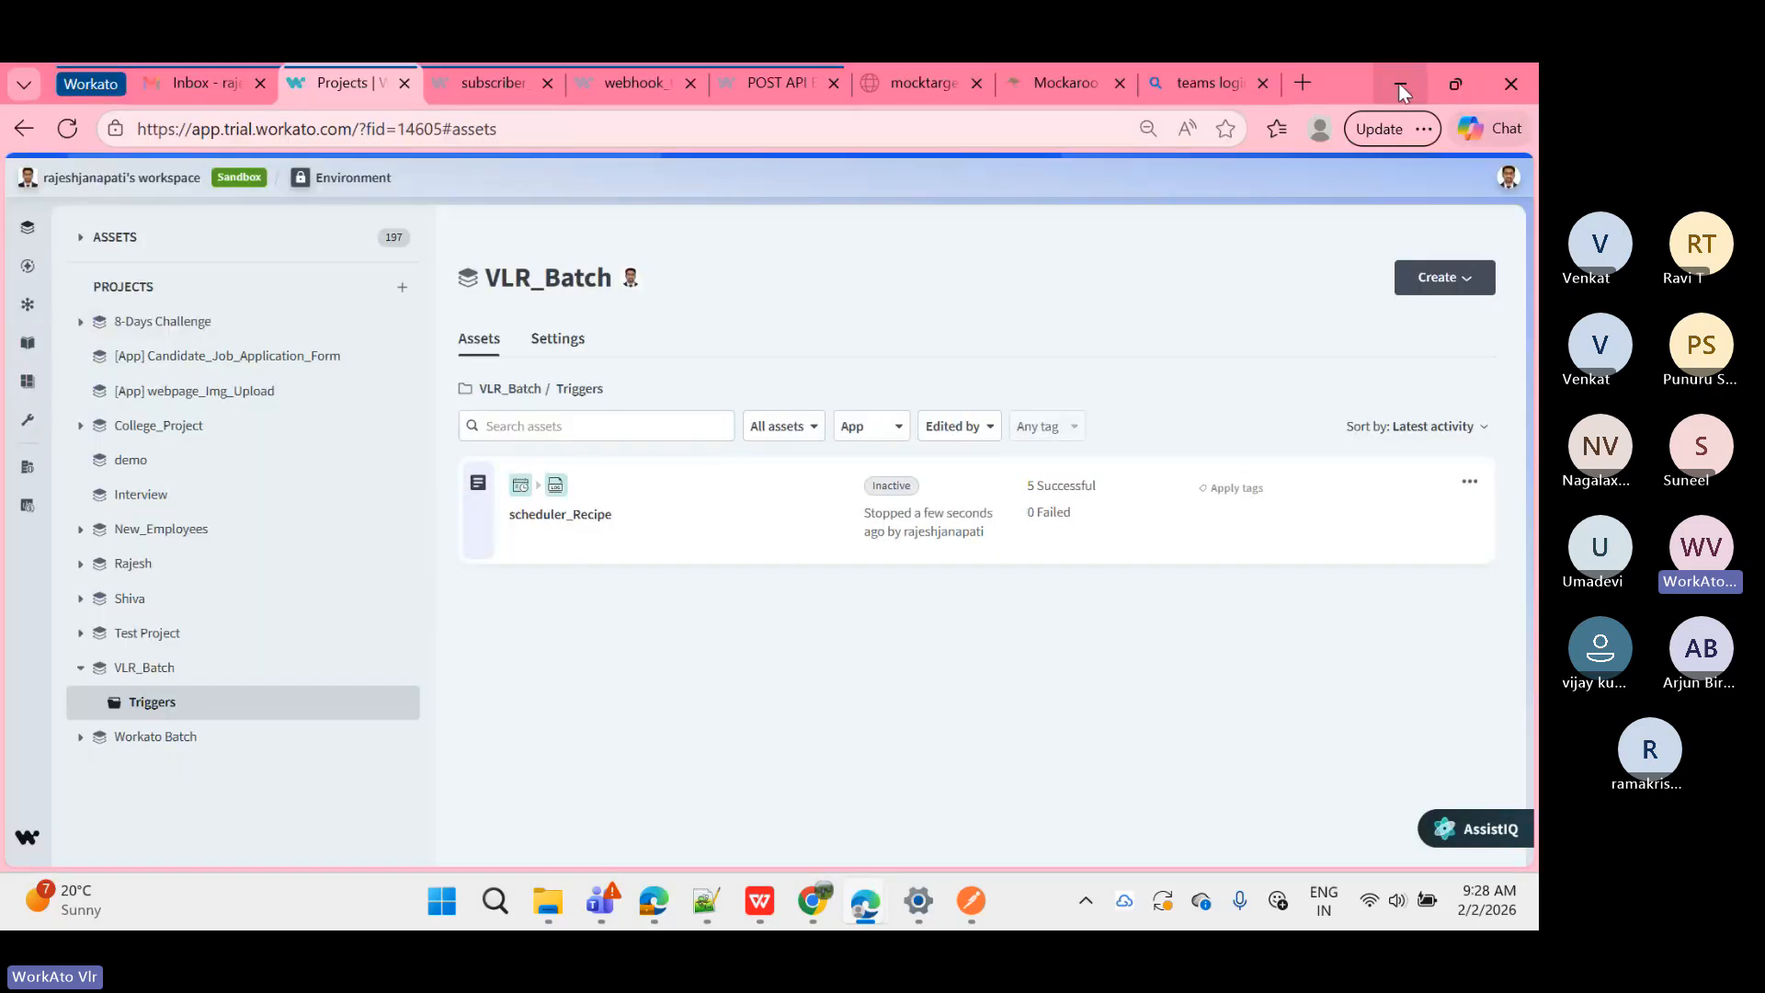
Step: Open scheduler_Recipe, check its Jobs list, then start editing it from the Recipe tab
click(685, 508)
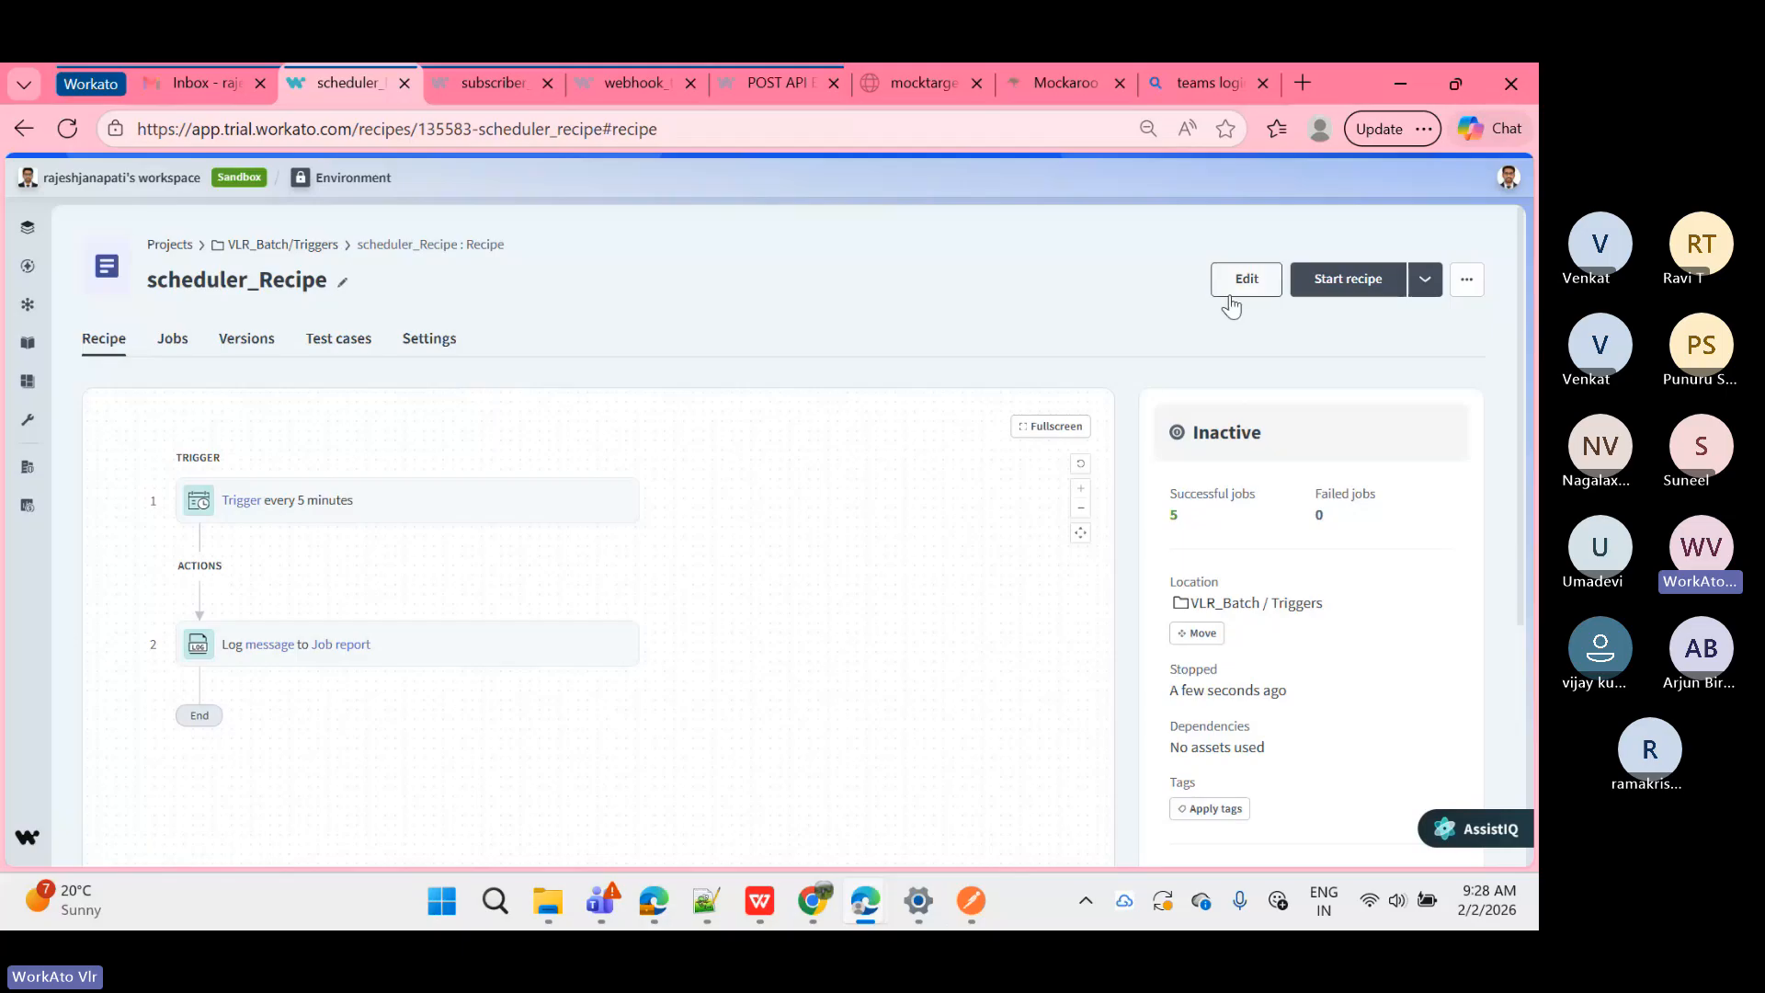
click(175, 342)
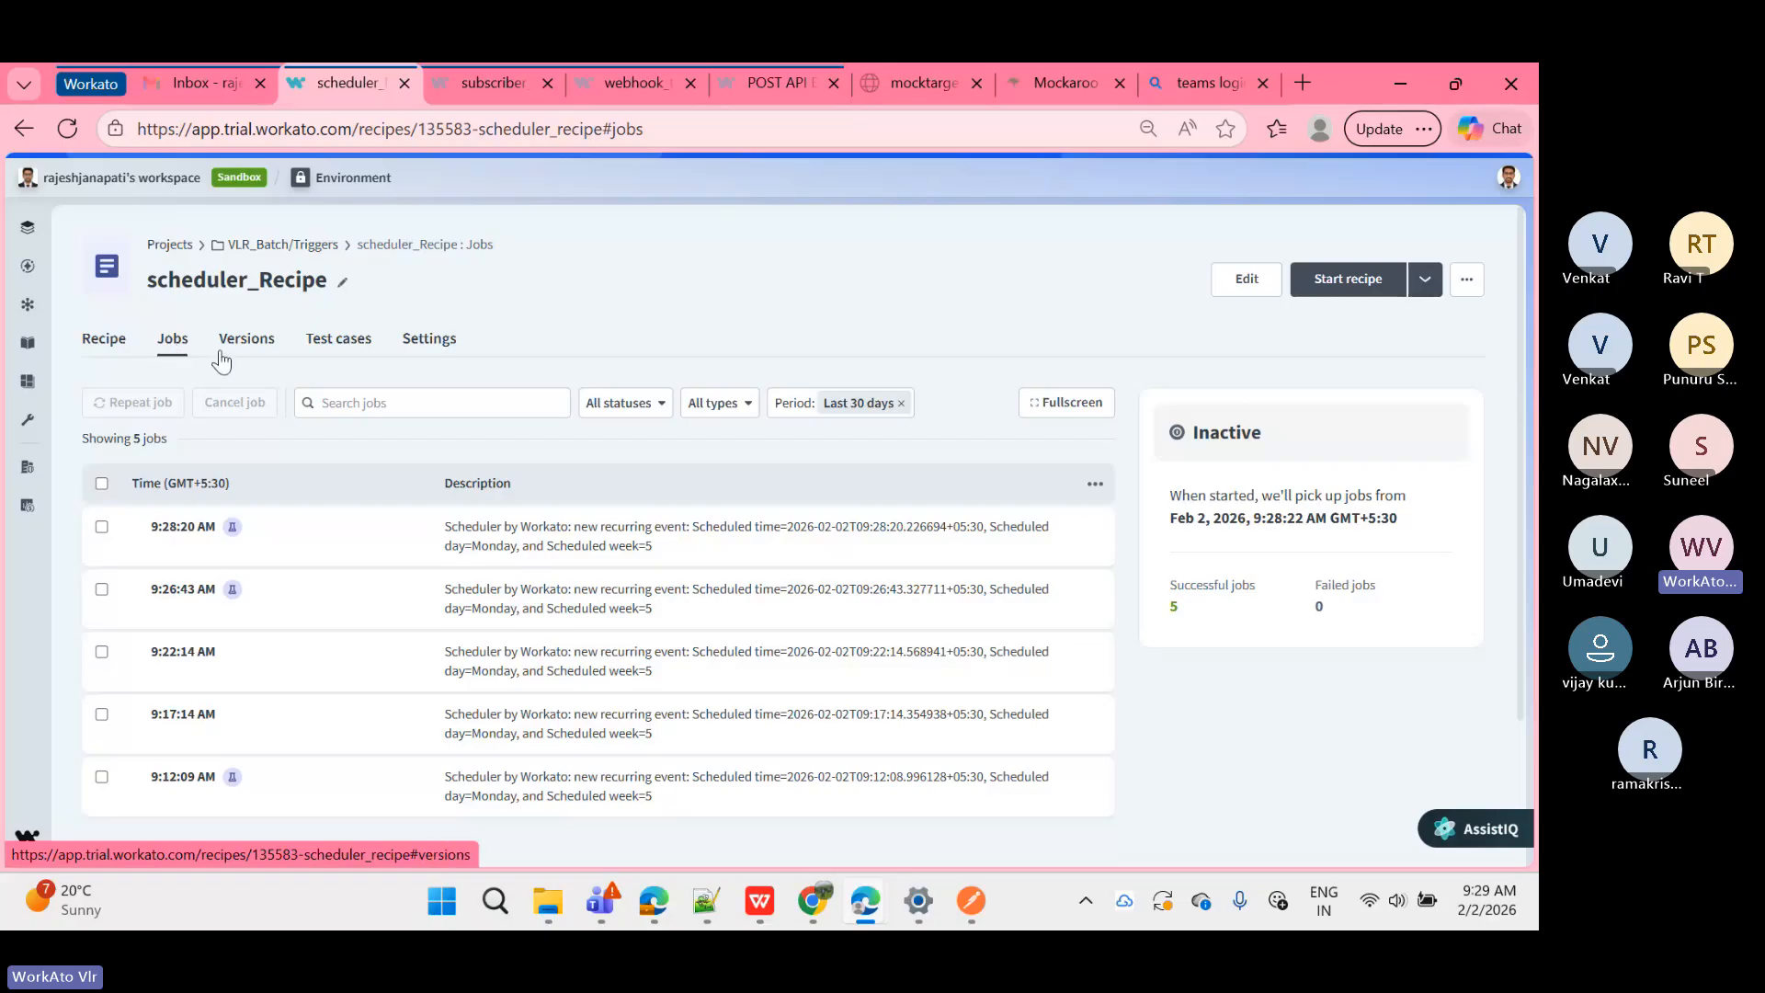
click(128, 345)
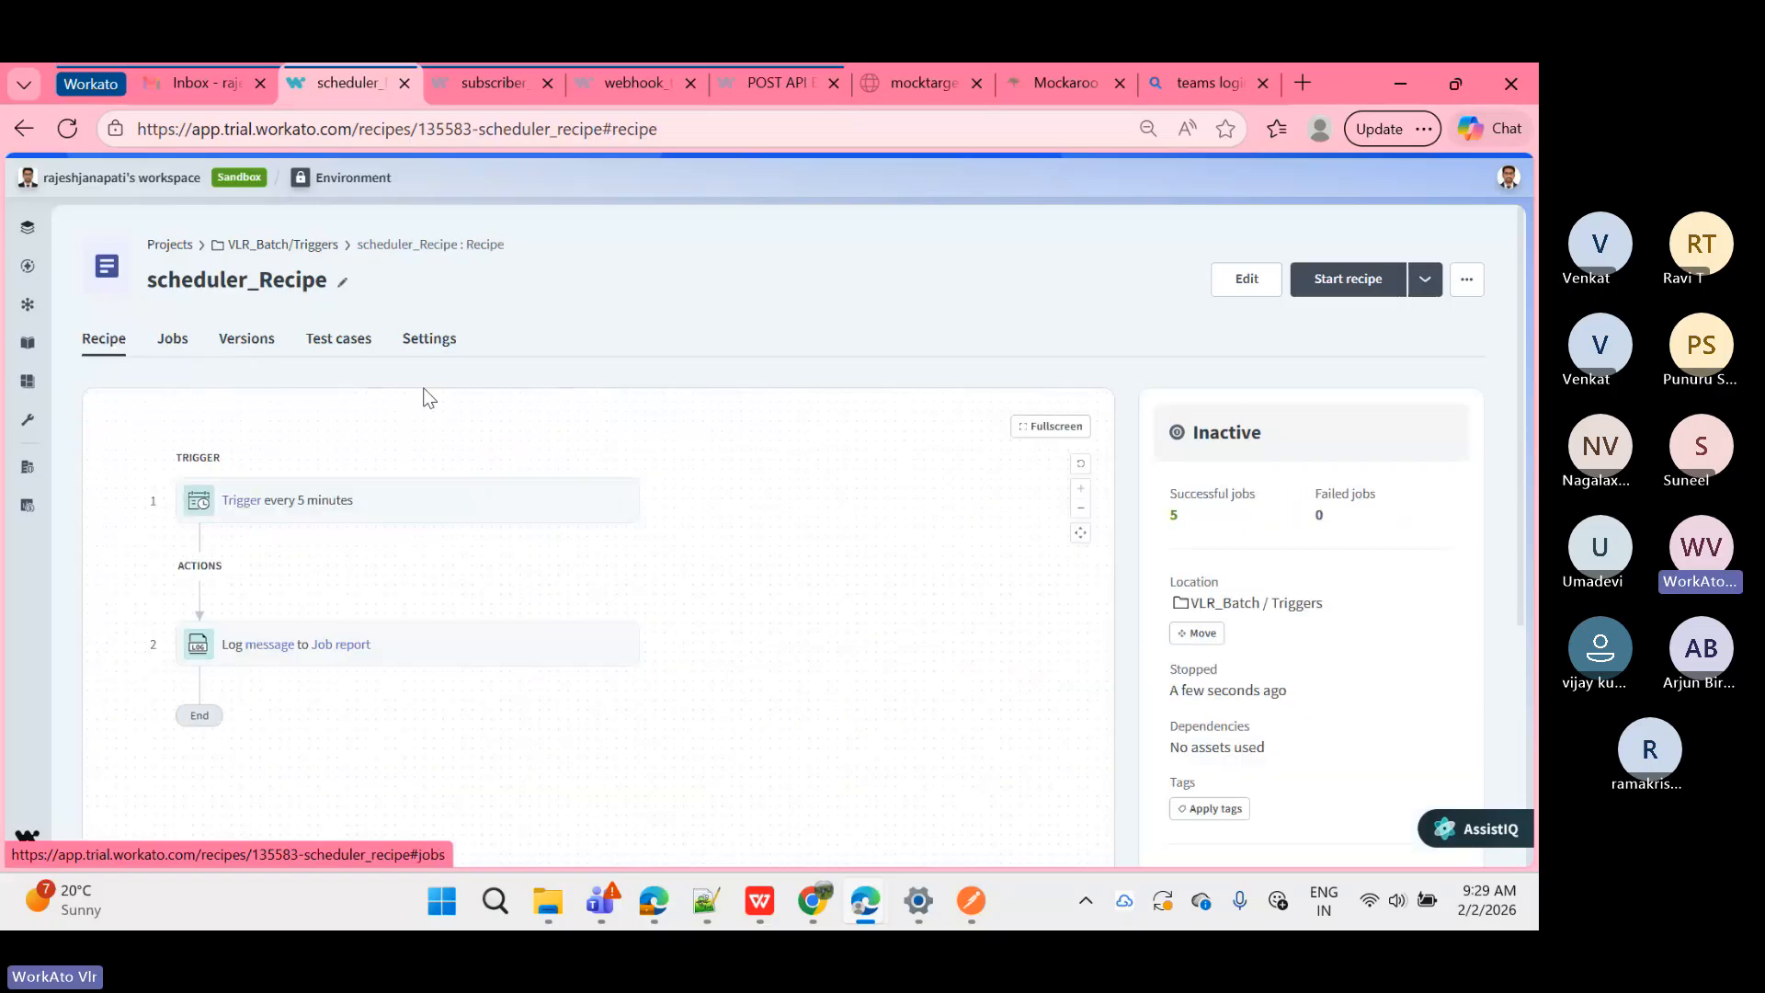
click(1225, 280)
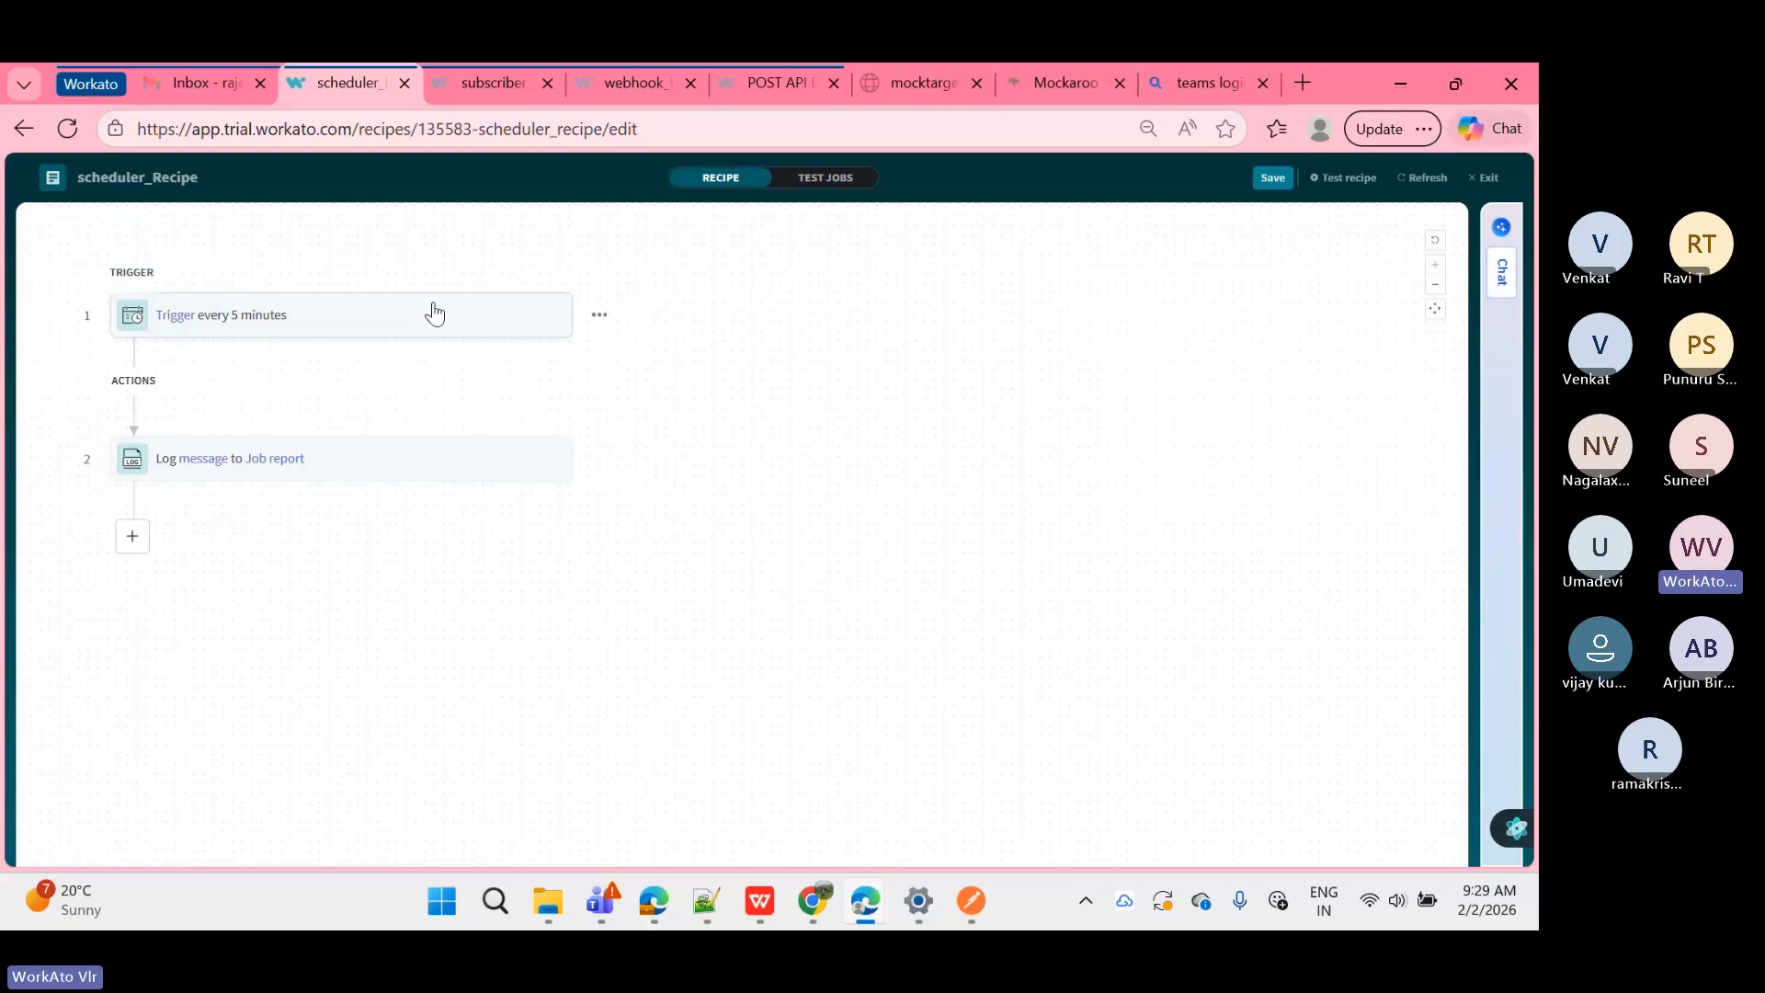
Step: In the schedule trigger's setup, keep Minutes as the time unit, then reopen the time unit list
click(435, 314)
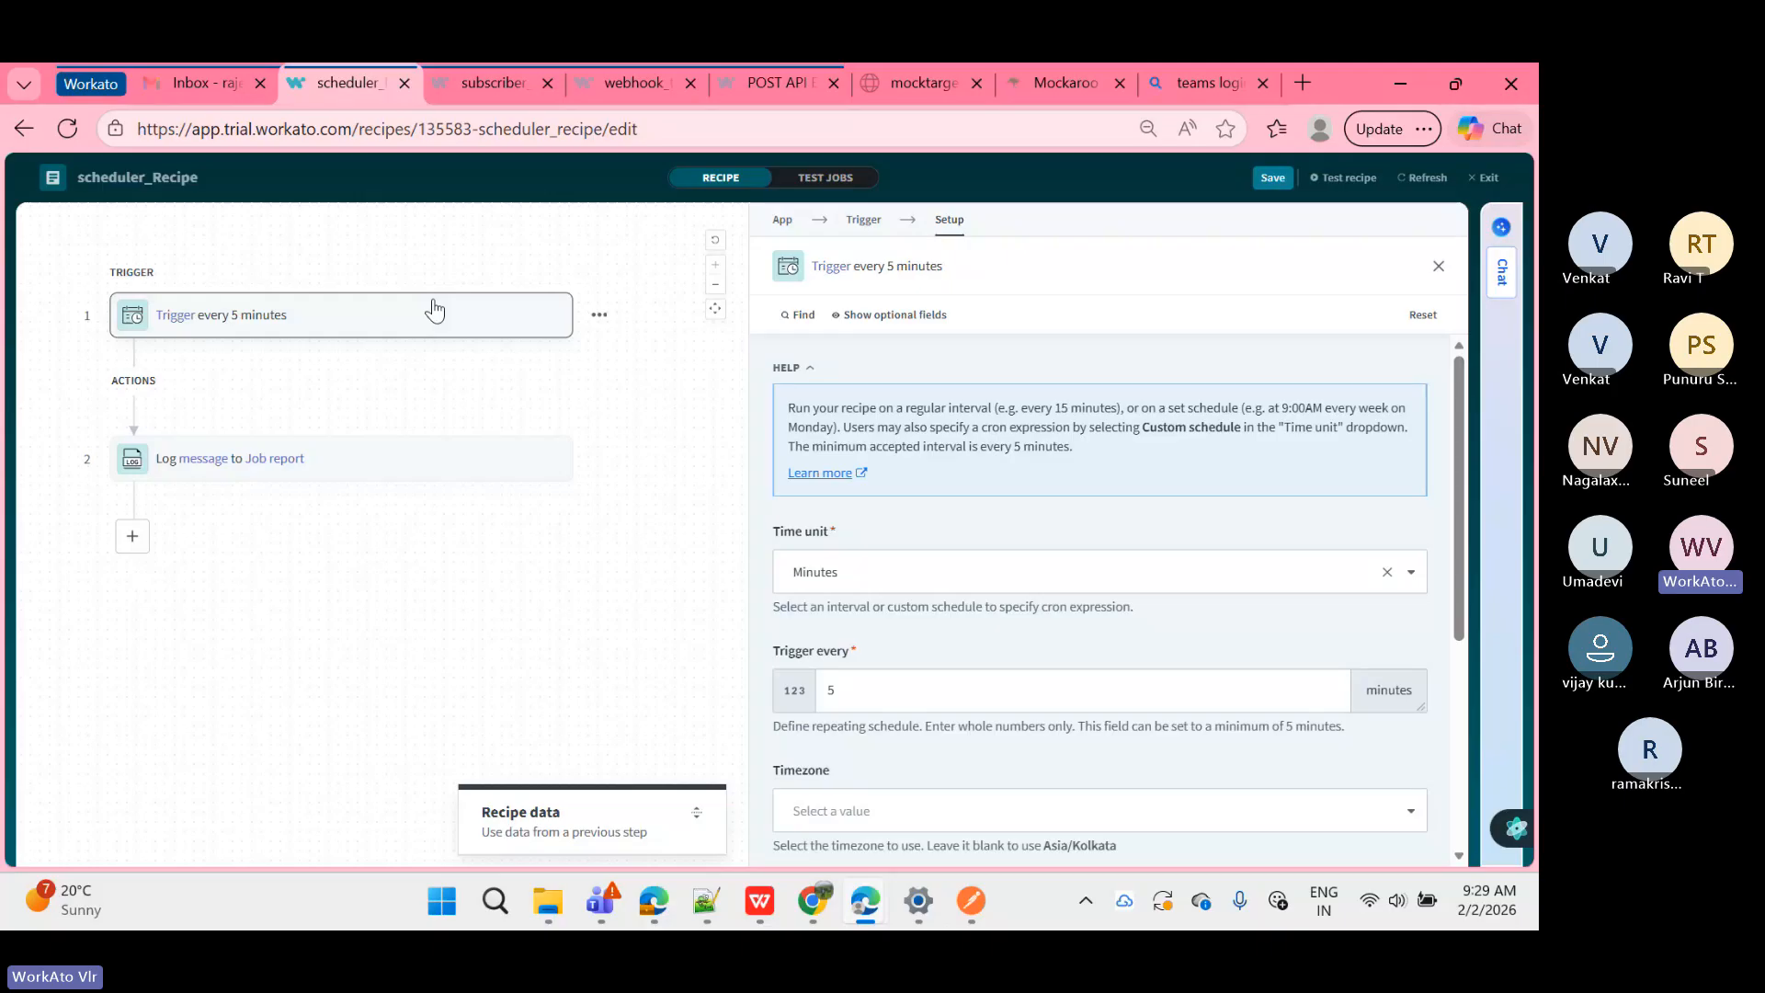
scroll(880, 533, down, 2)
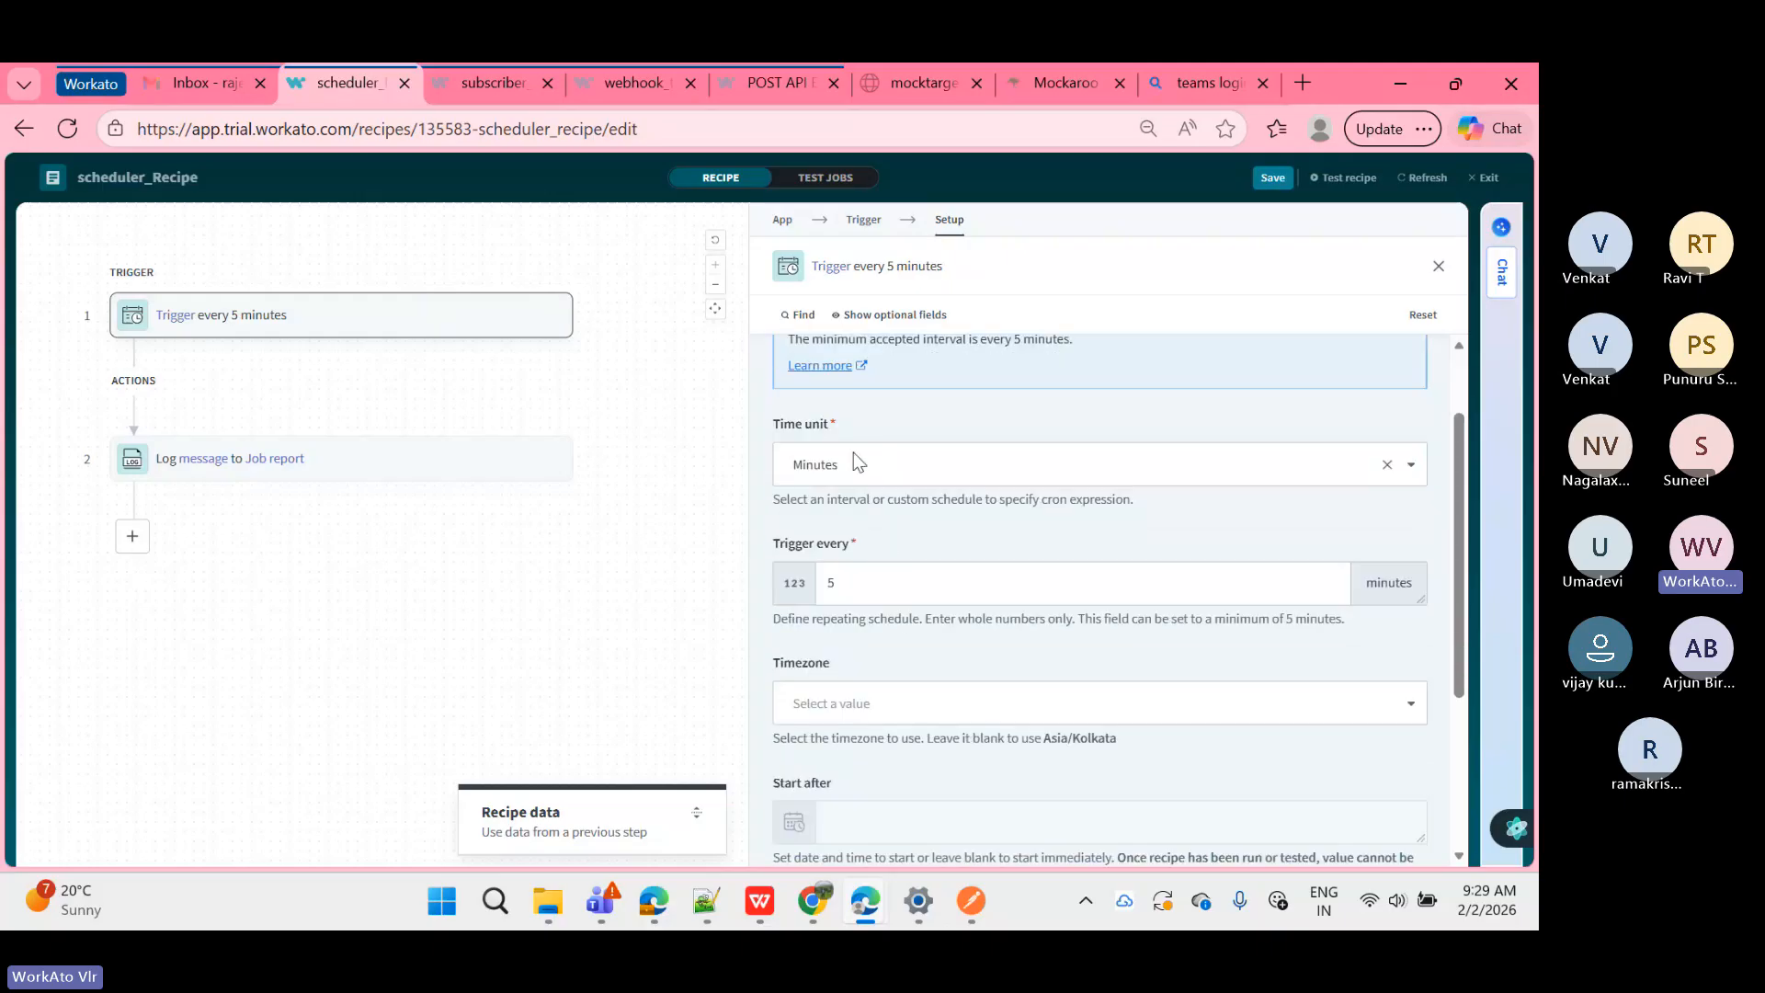
click(858, 462)
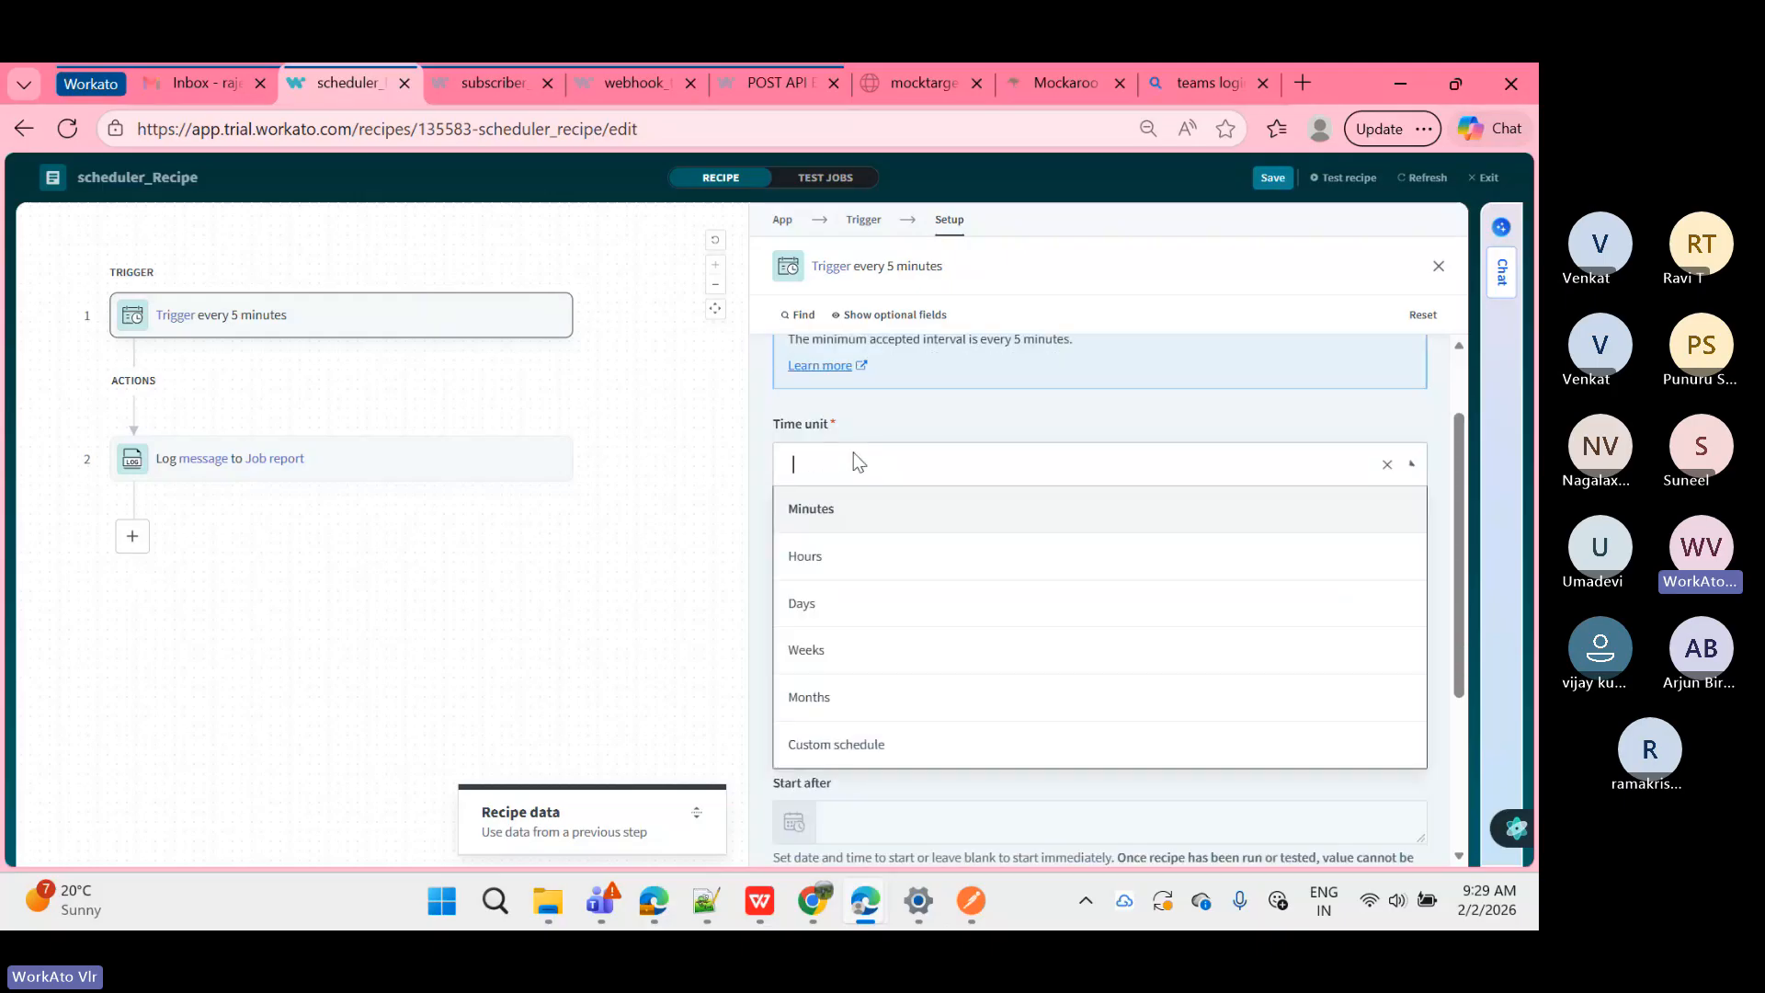
click(775, 496)
scroll(771, 496, down, 1)
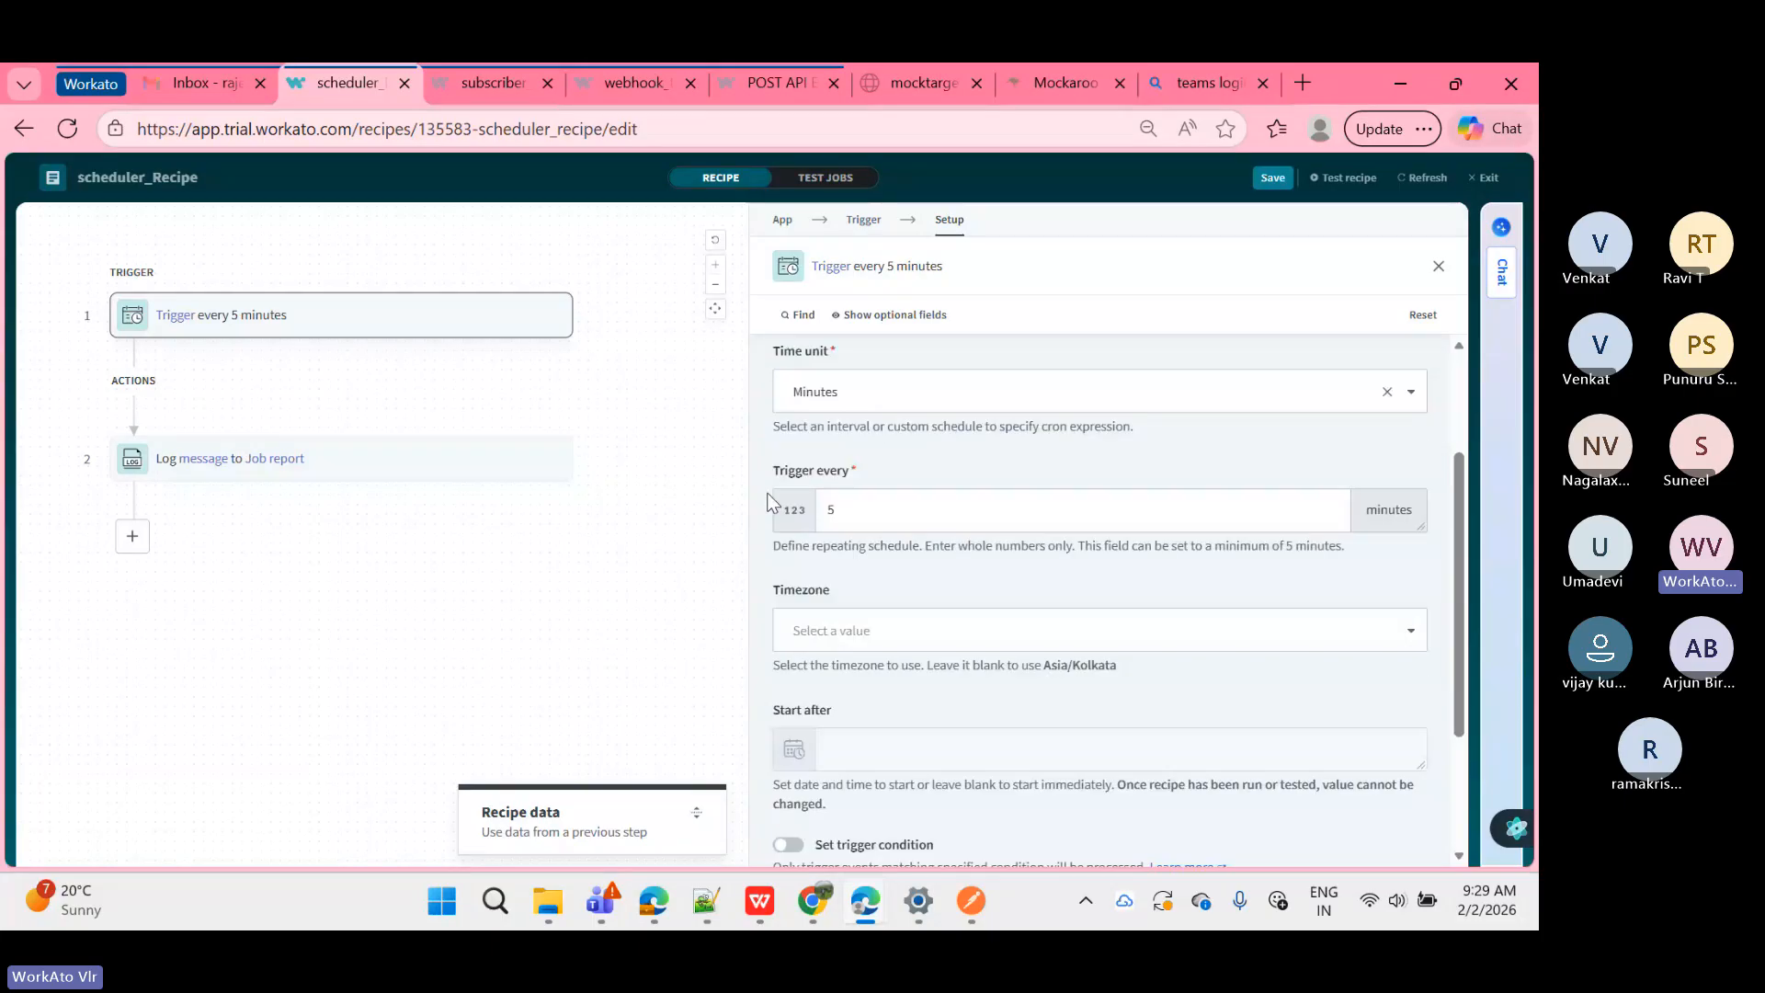
scroll(773, 502, down, 1)
scroll(772, 502, down, 1)
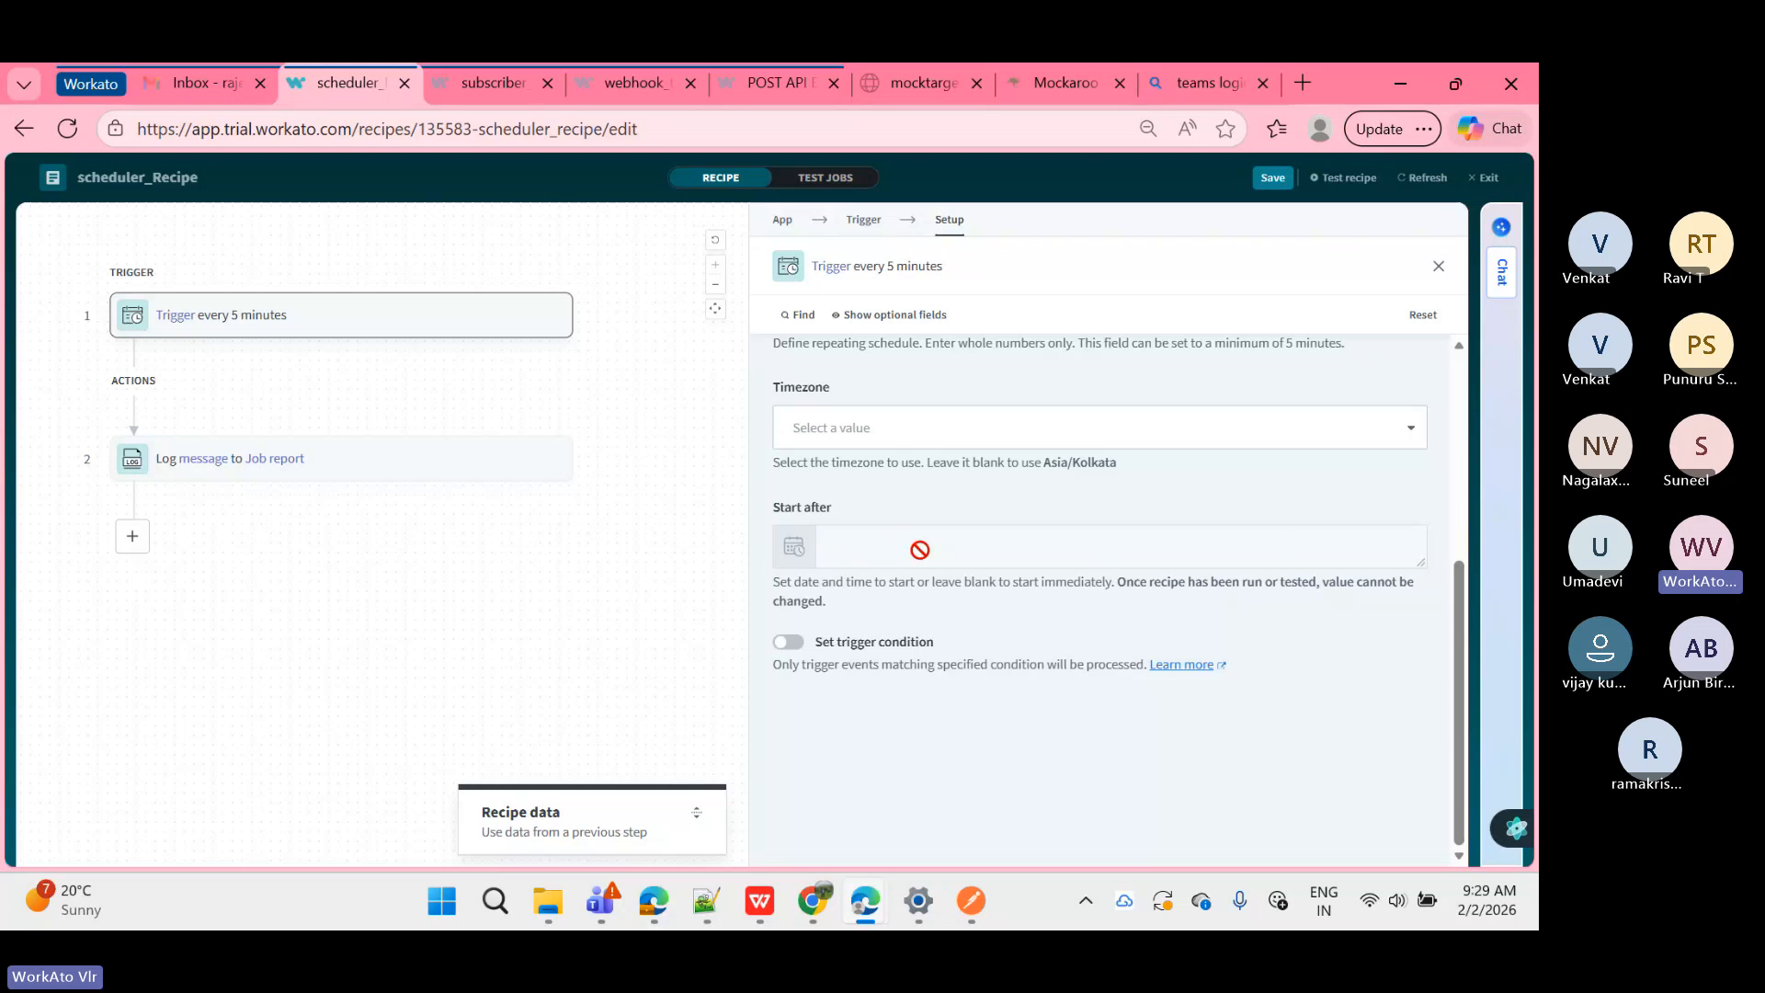
scroll(920, 550, up, 3)
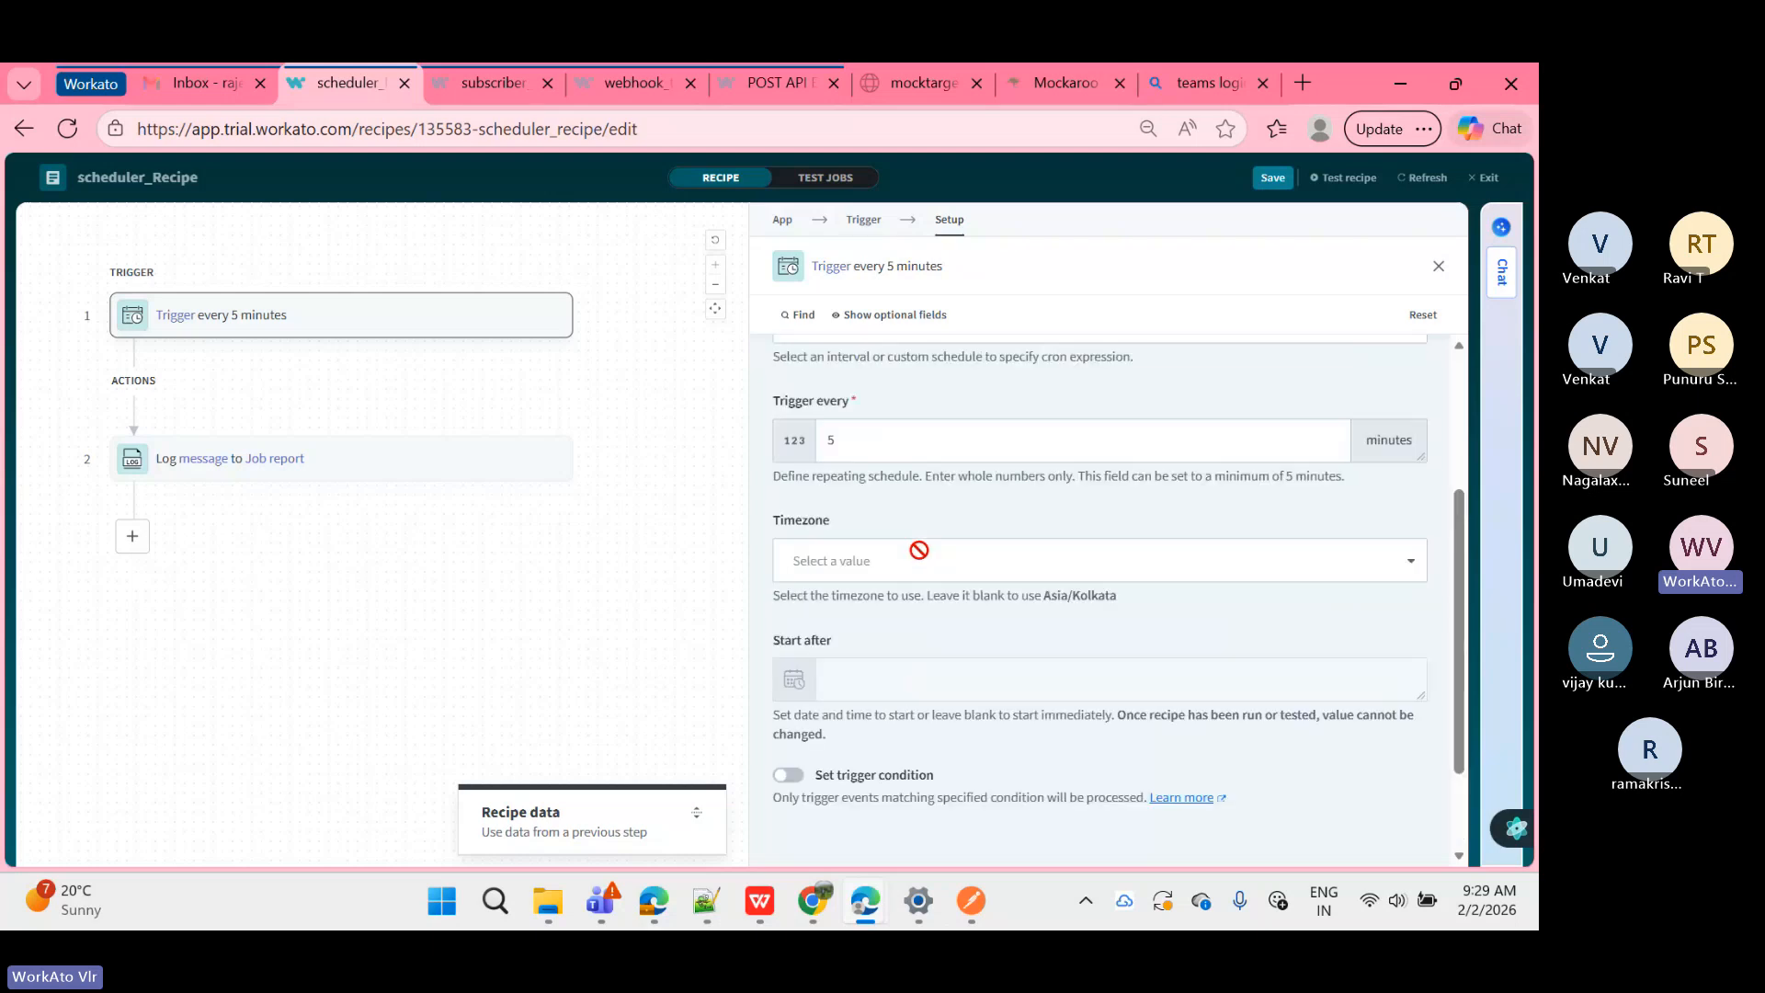
scroll(919, 551, up, 1)
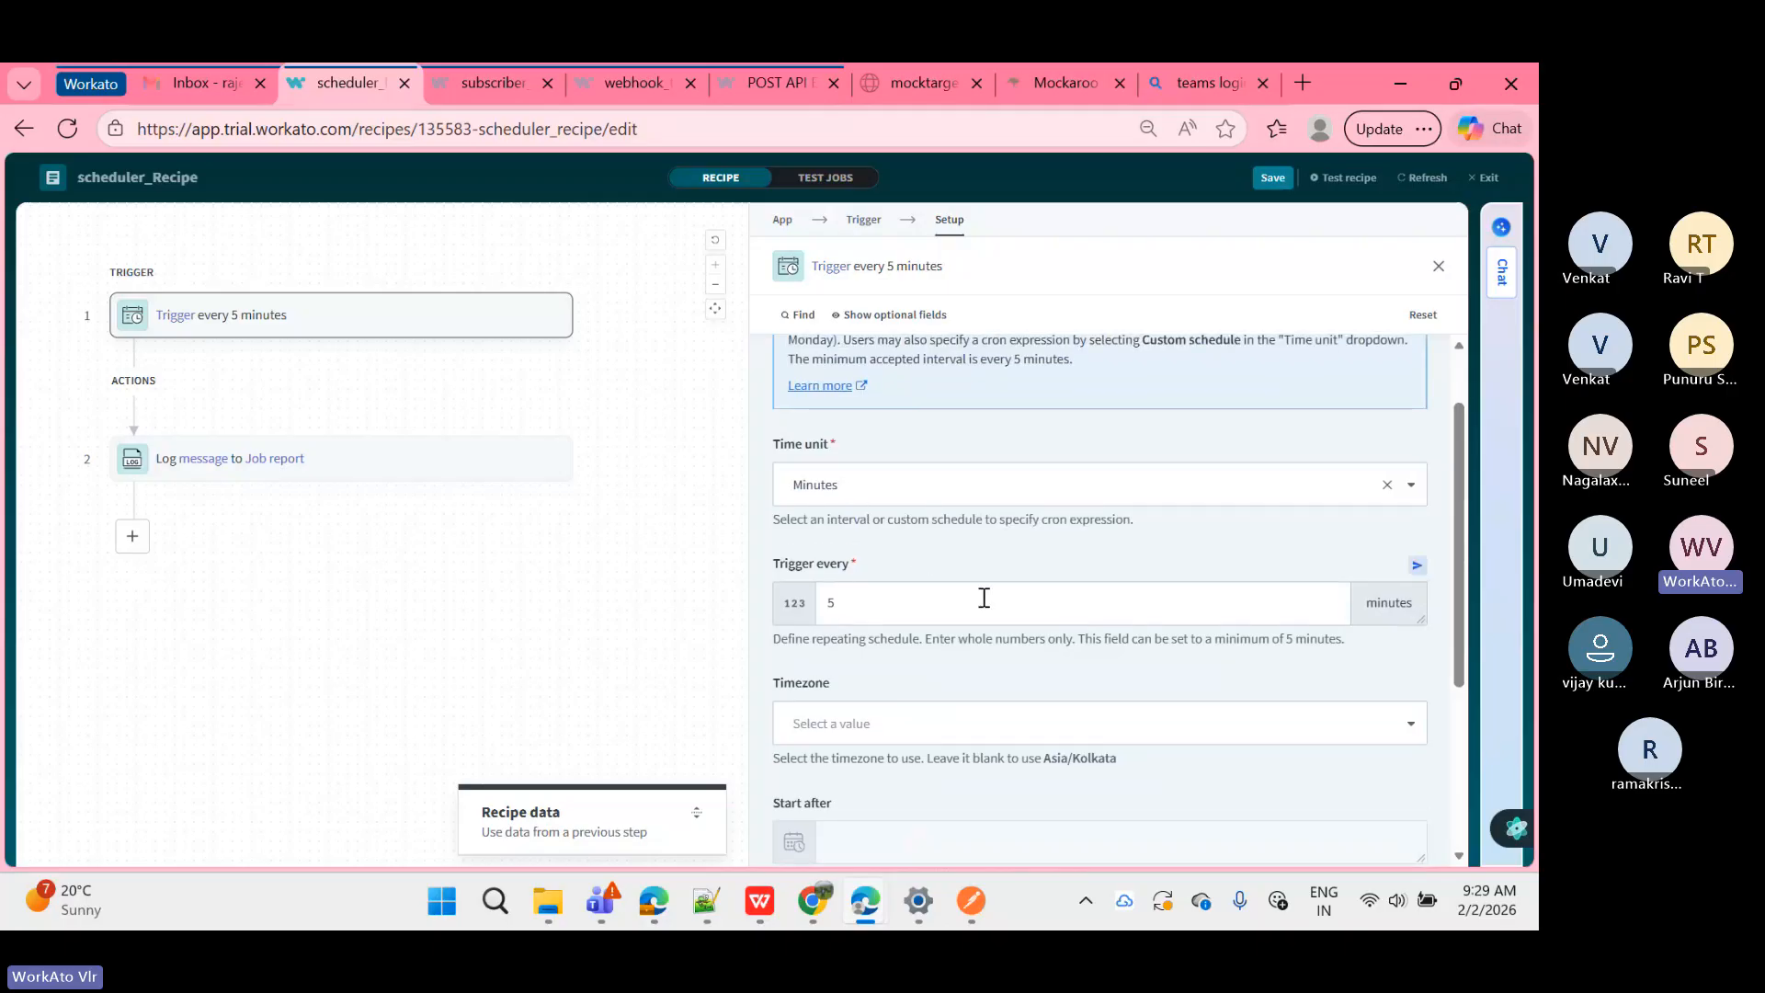
click(936, 473)
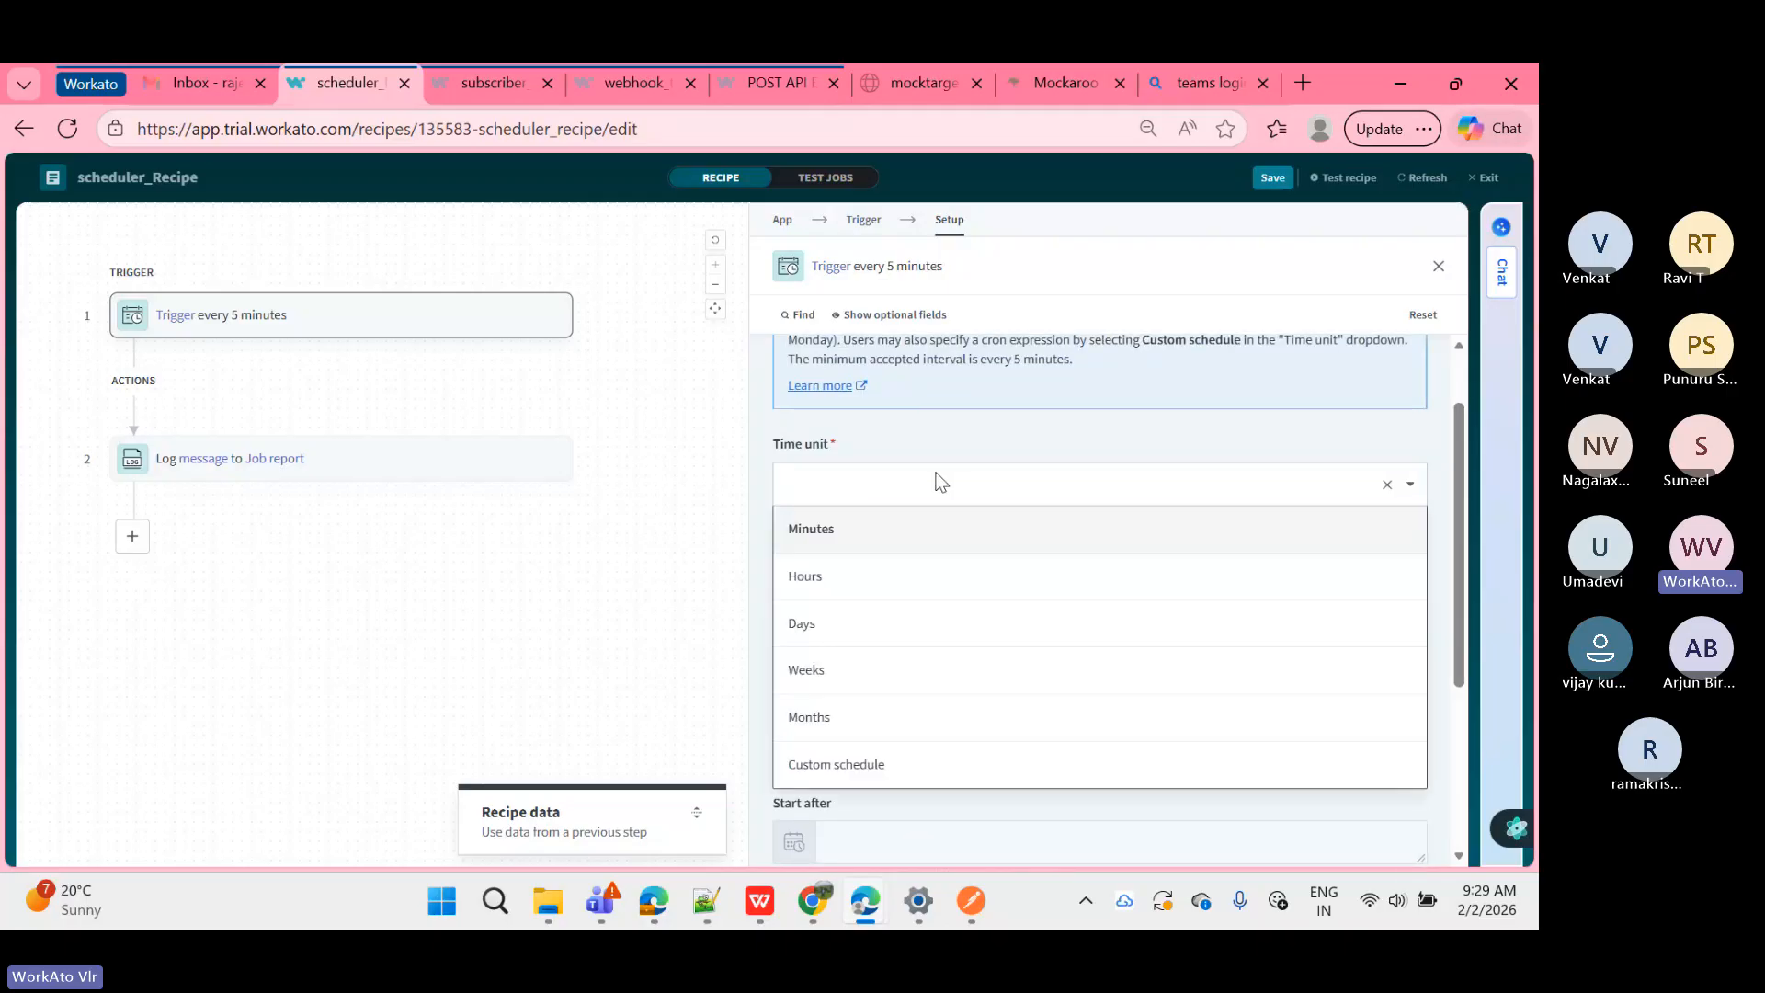
Step: Switch the trigger's time unit to Custom schedule, close the setup, and exit the editor
click(884, 767)
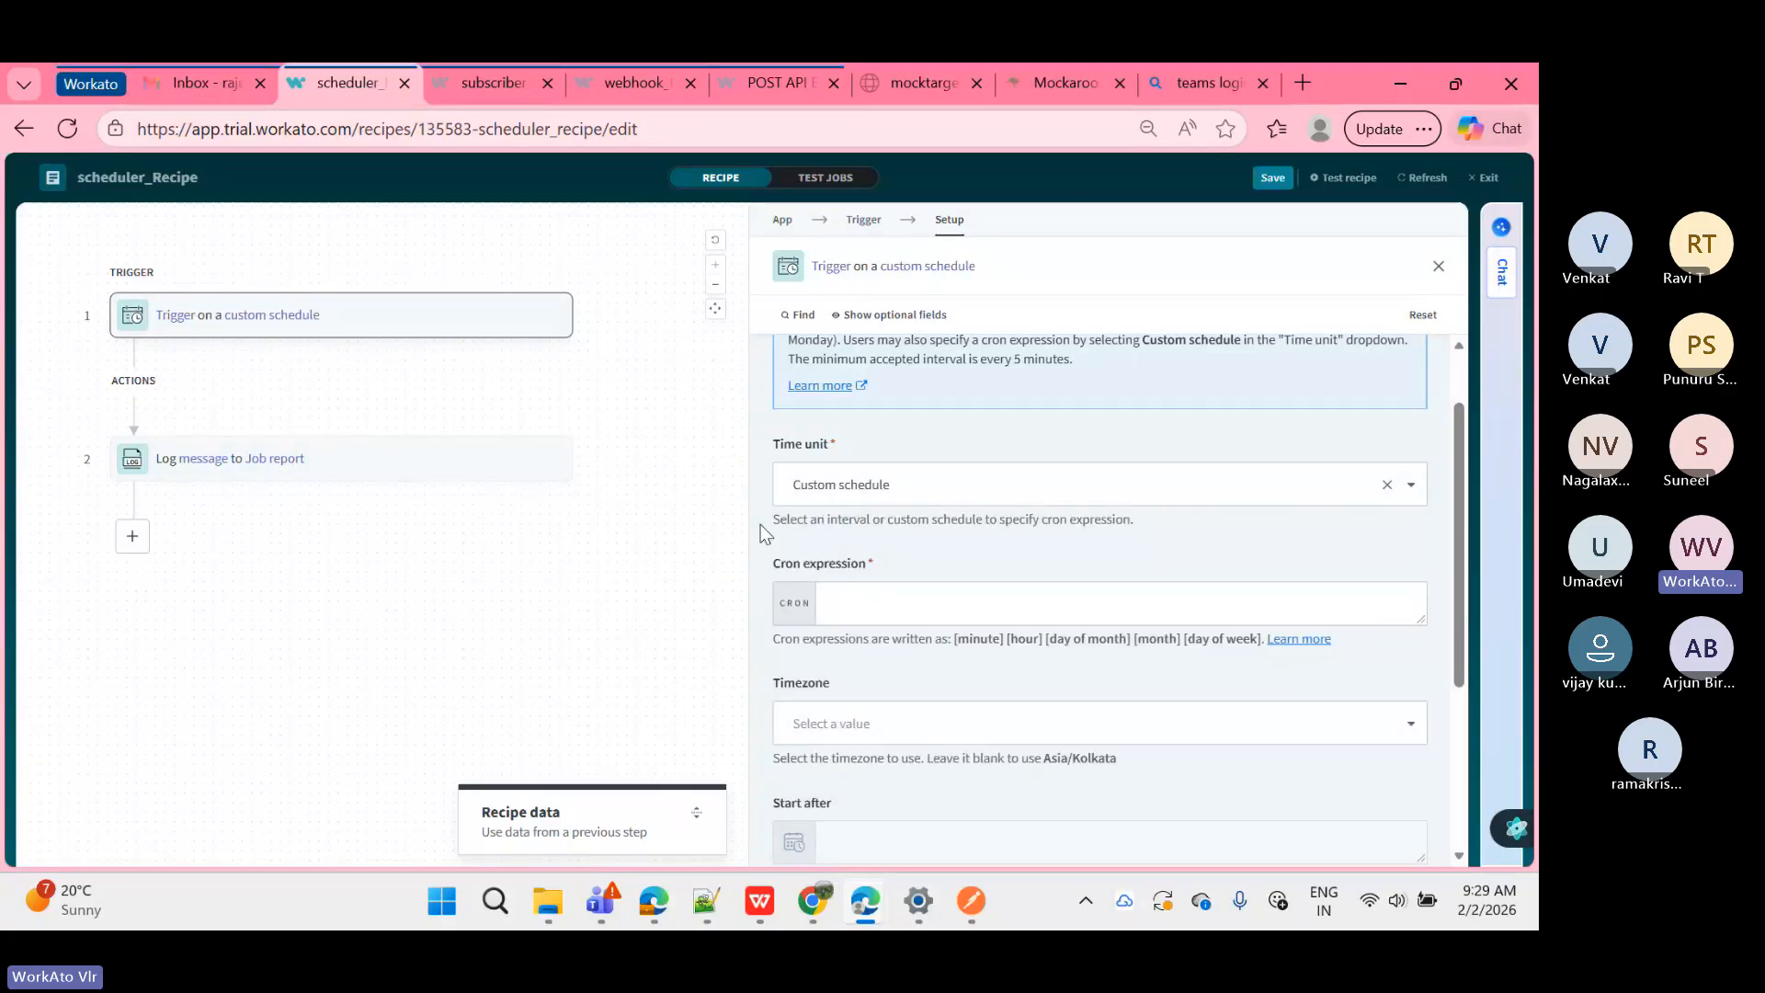
click(714, 531)
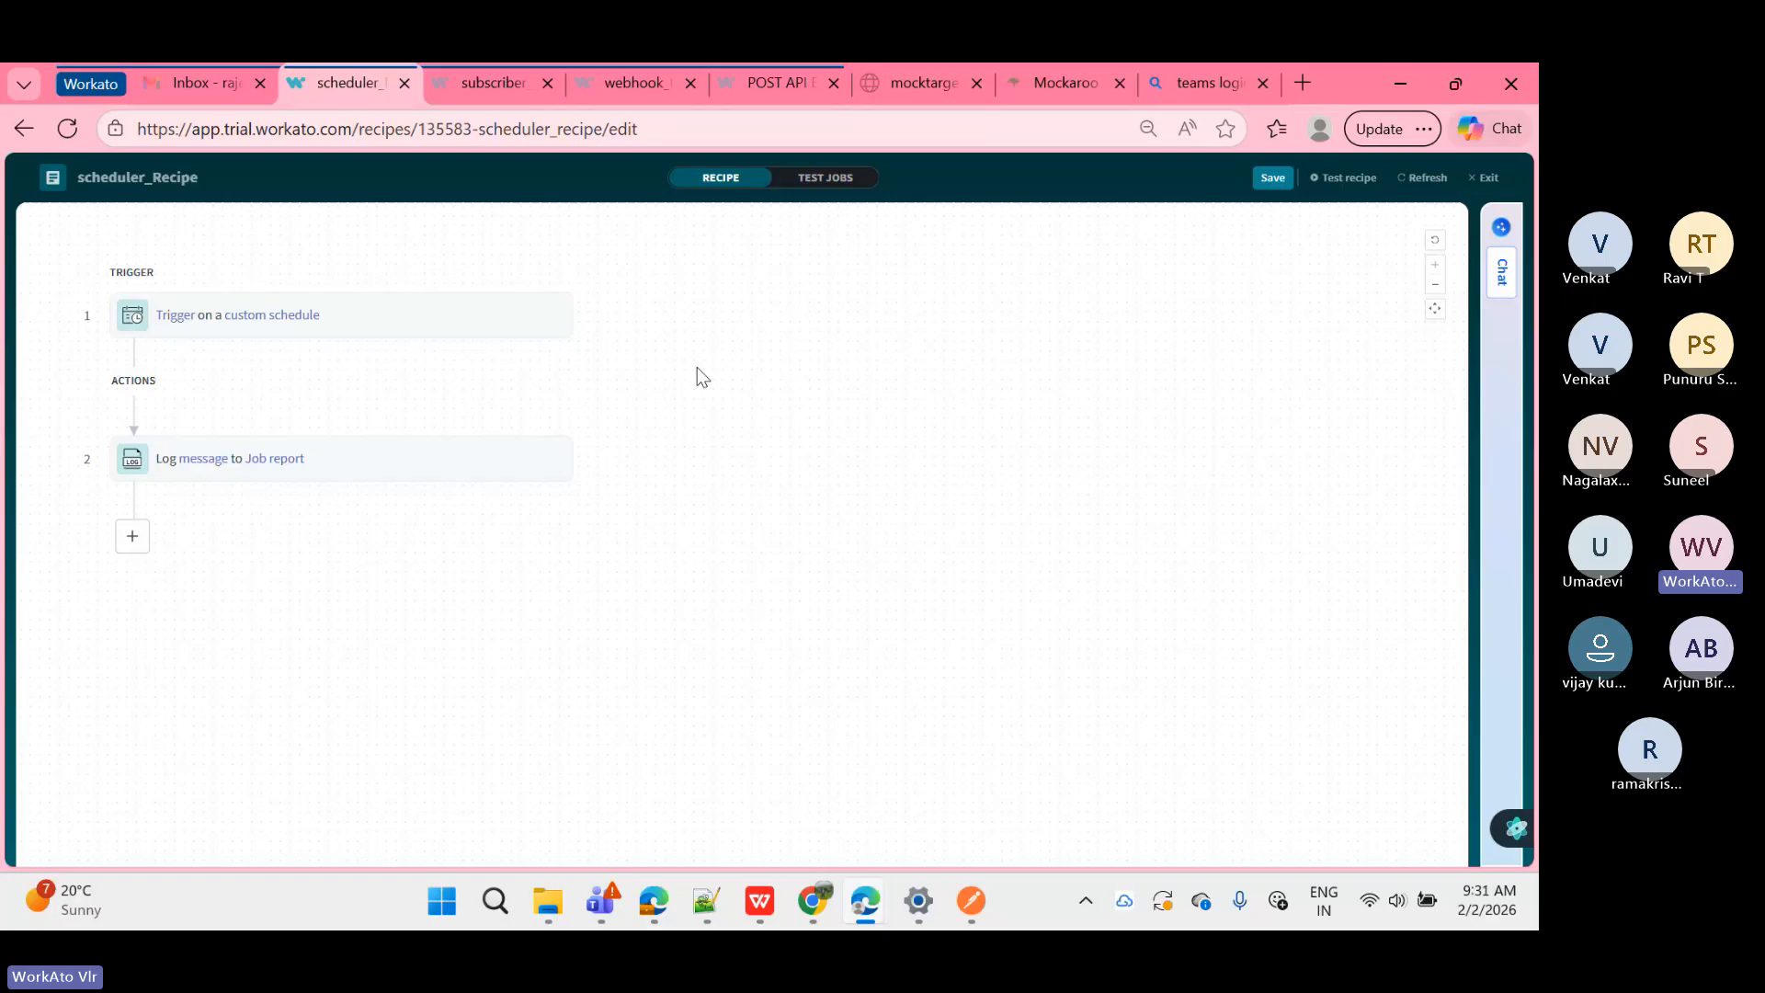
click(1471, 180)
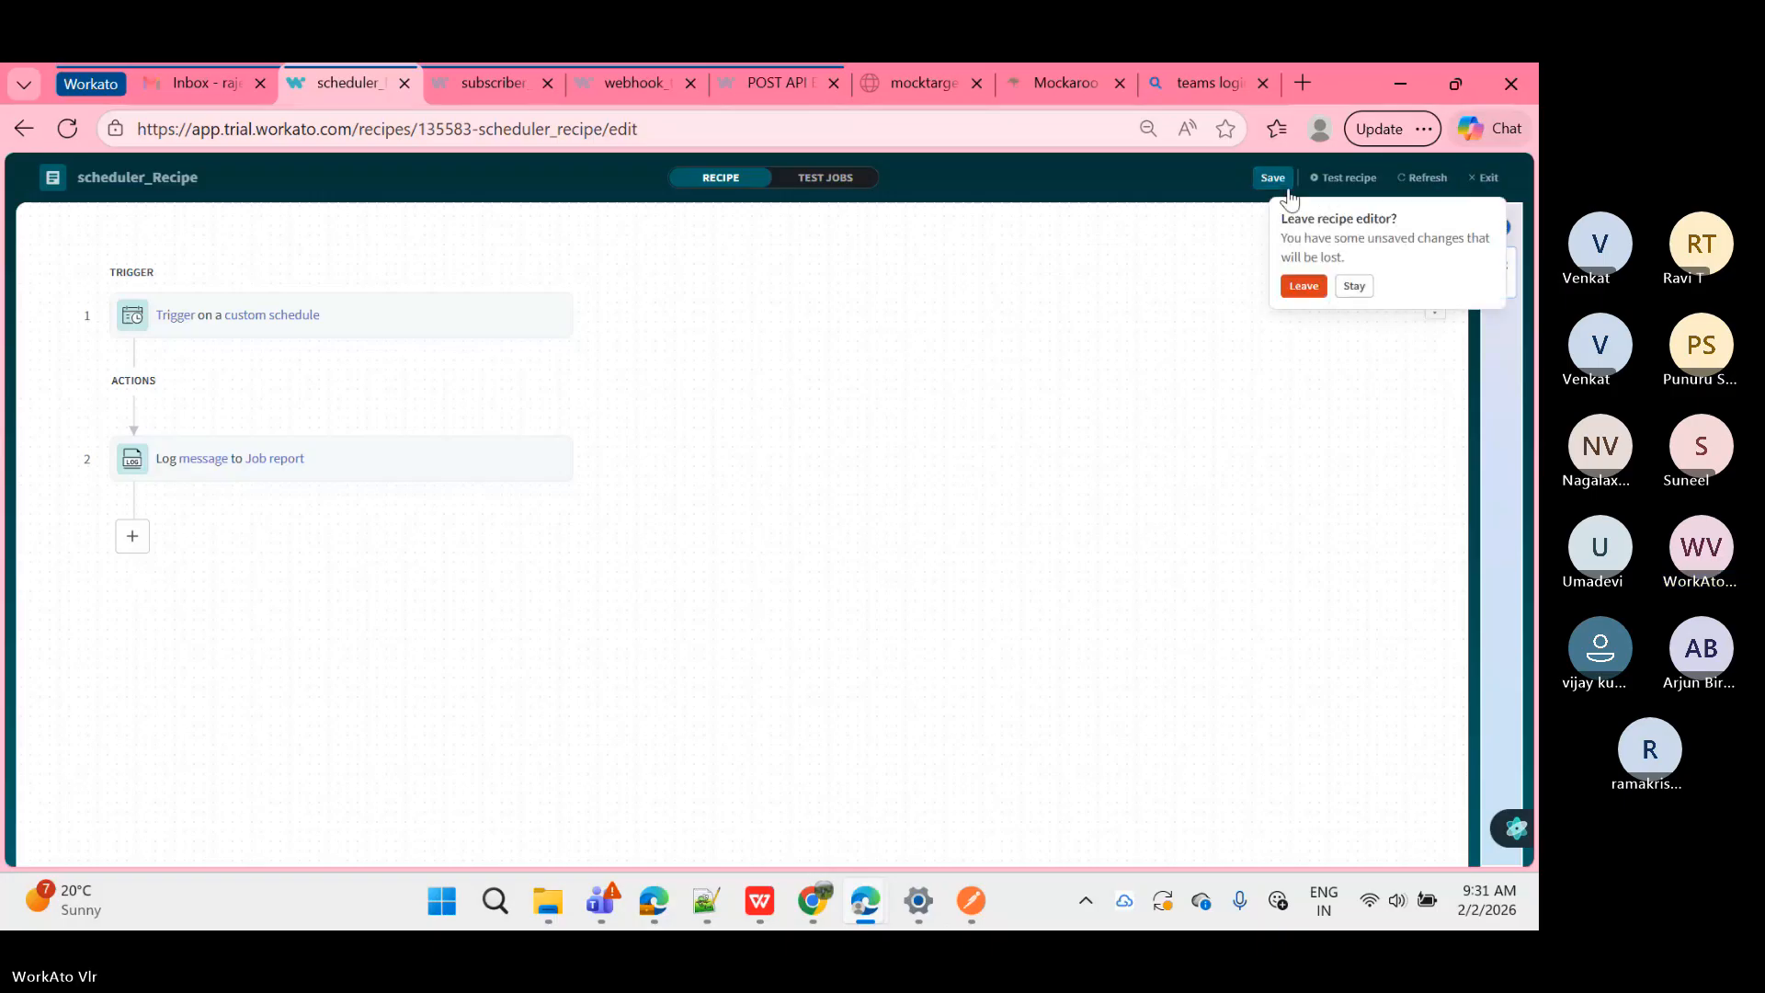
Step: Confirm Leave to discard the unsaved custom schedule change
click(1304, 286)
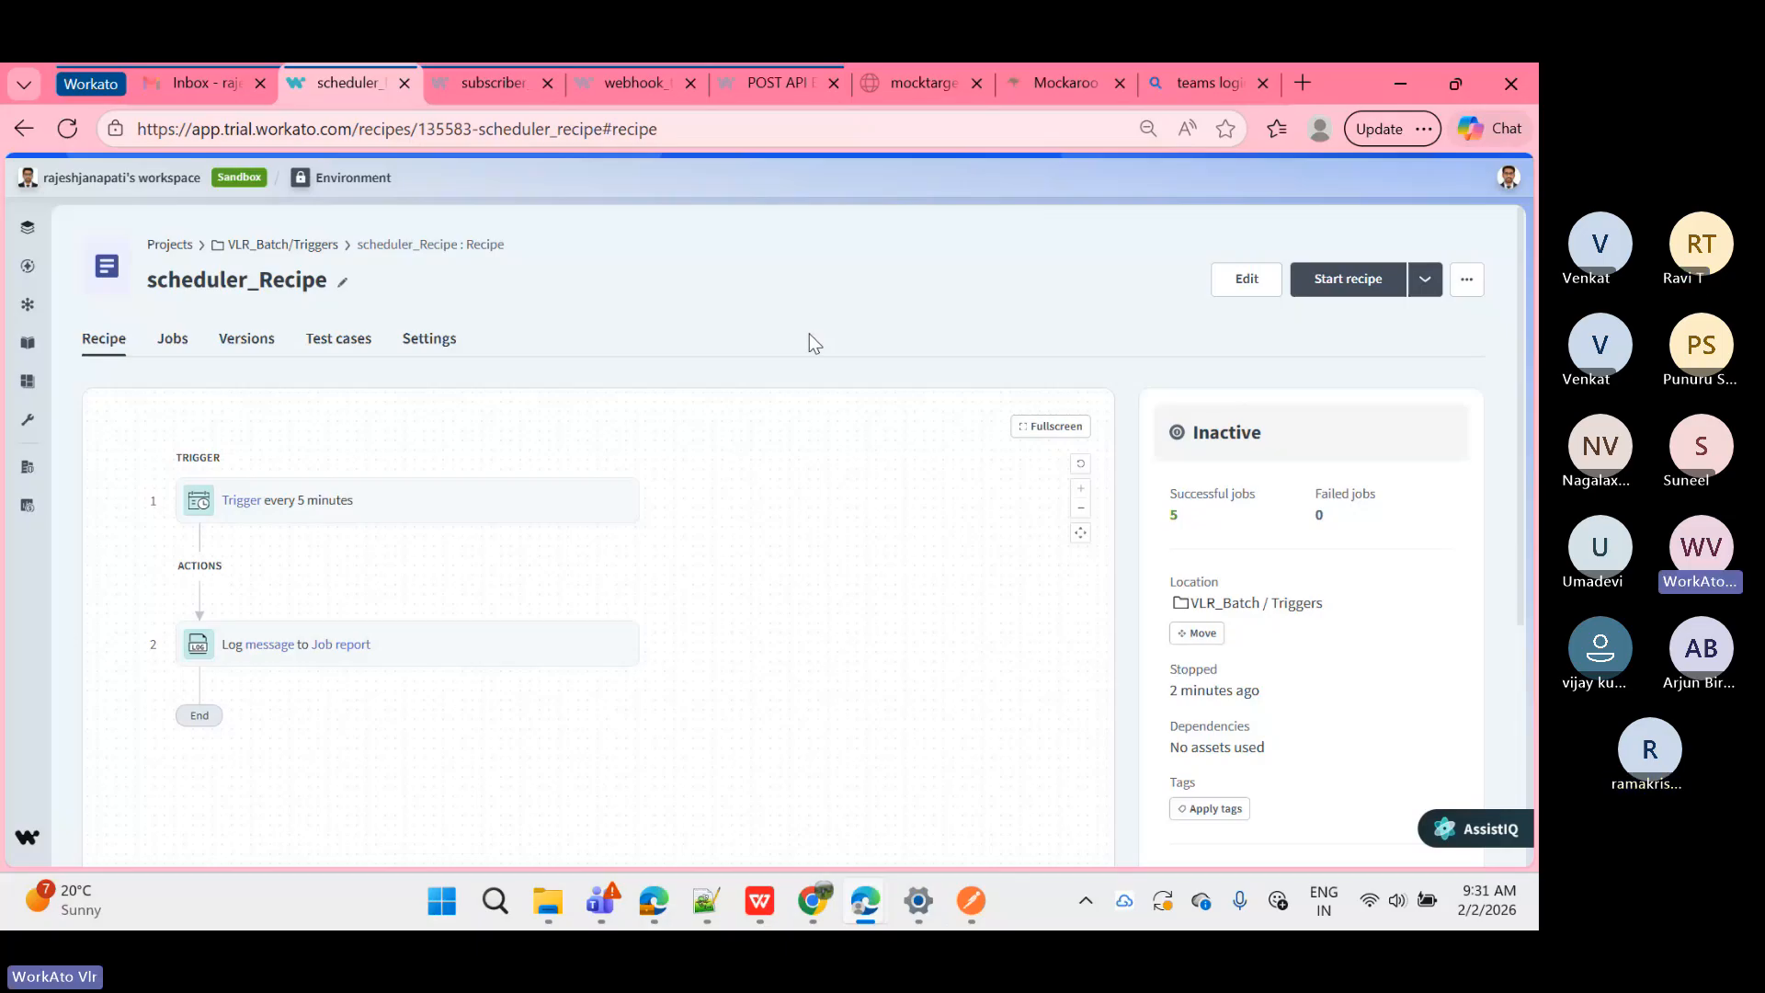
Step: Bring the Teams training meeting forward and close its Meeting chat panel
mouse_move(867, 894)
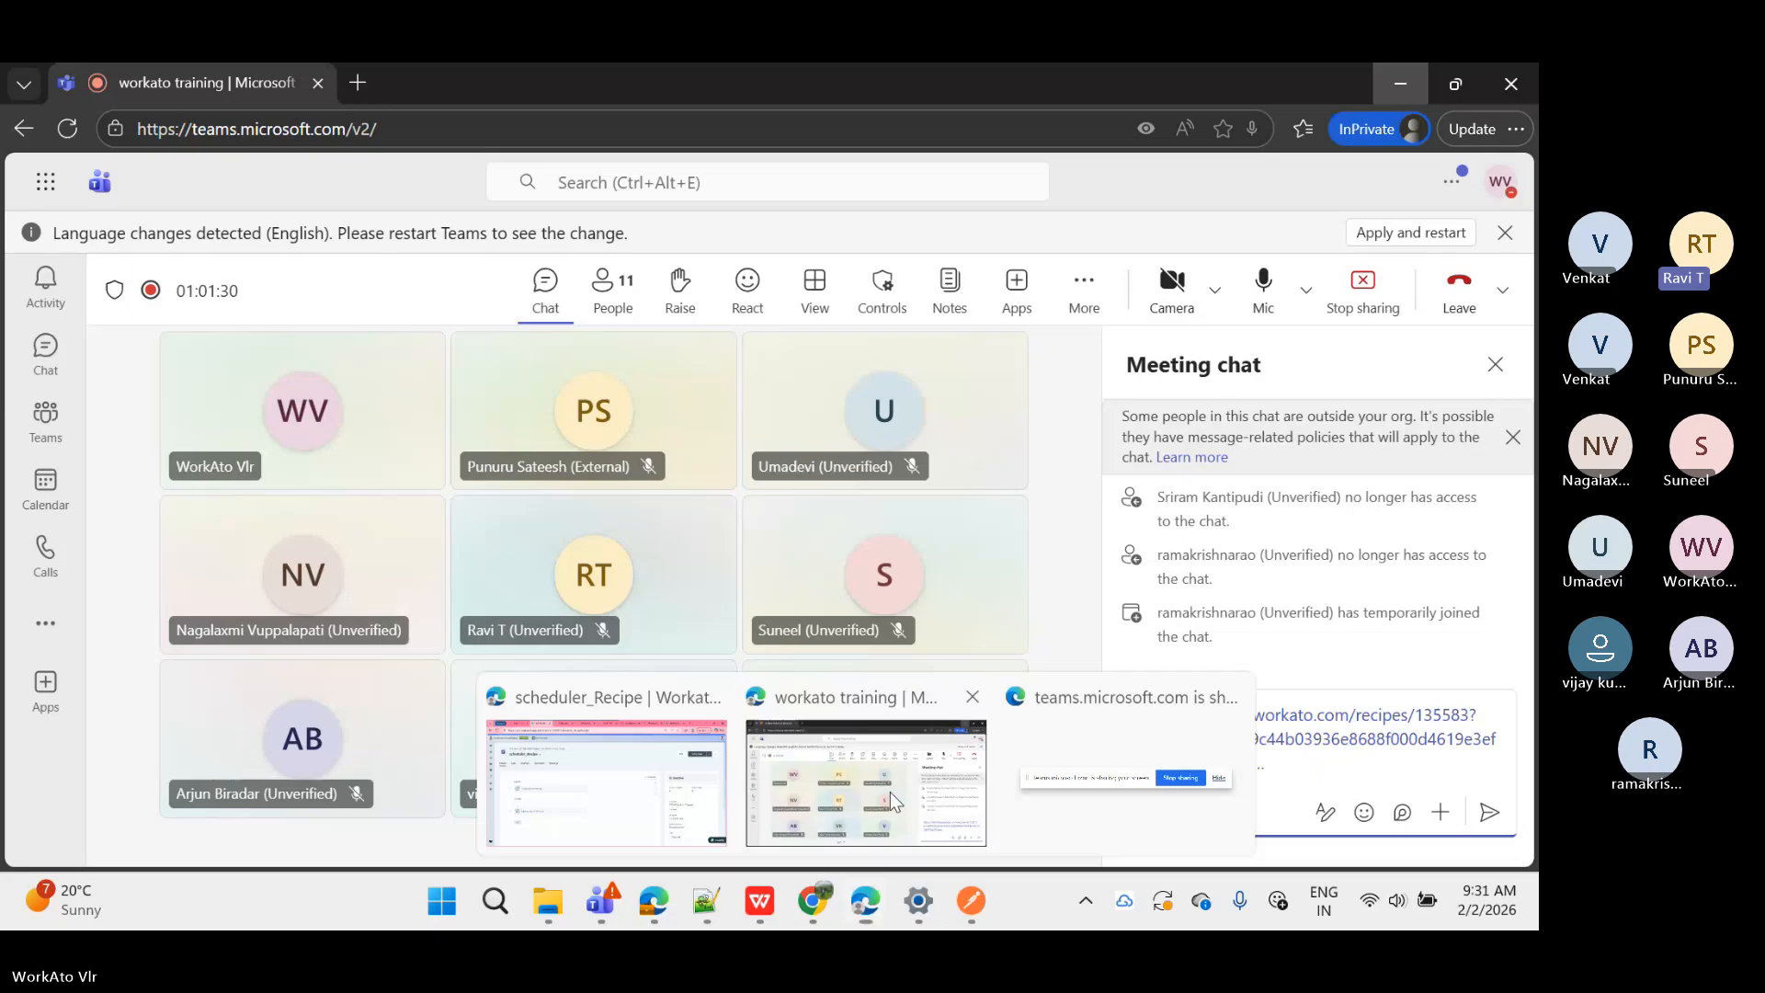
click(890, 791)
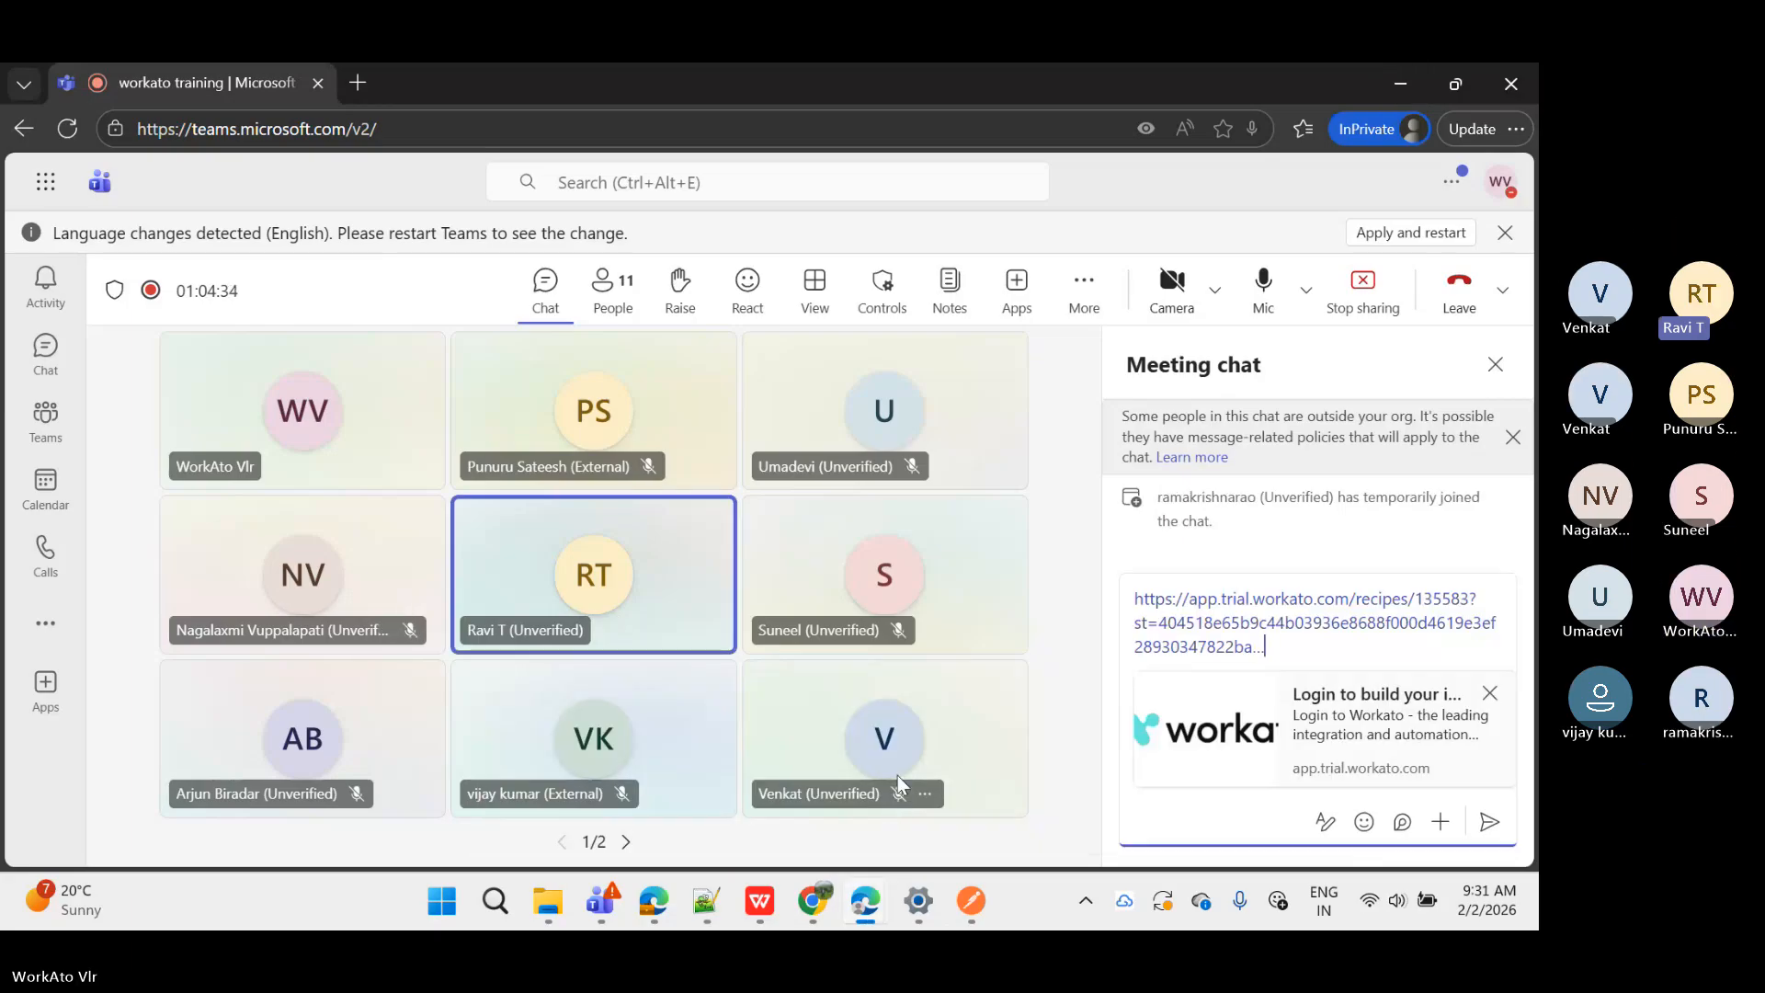
click(1493, 366)
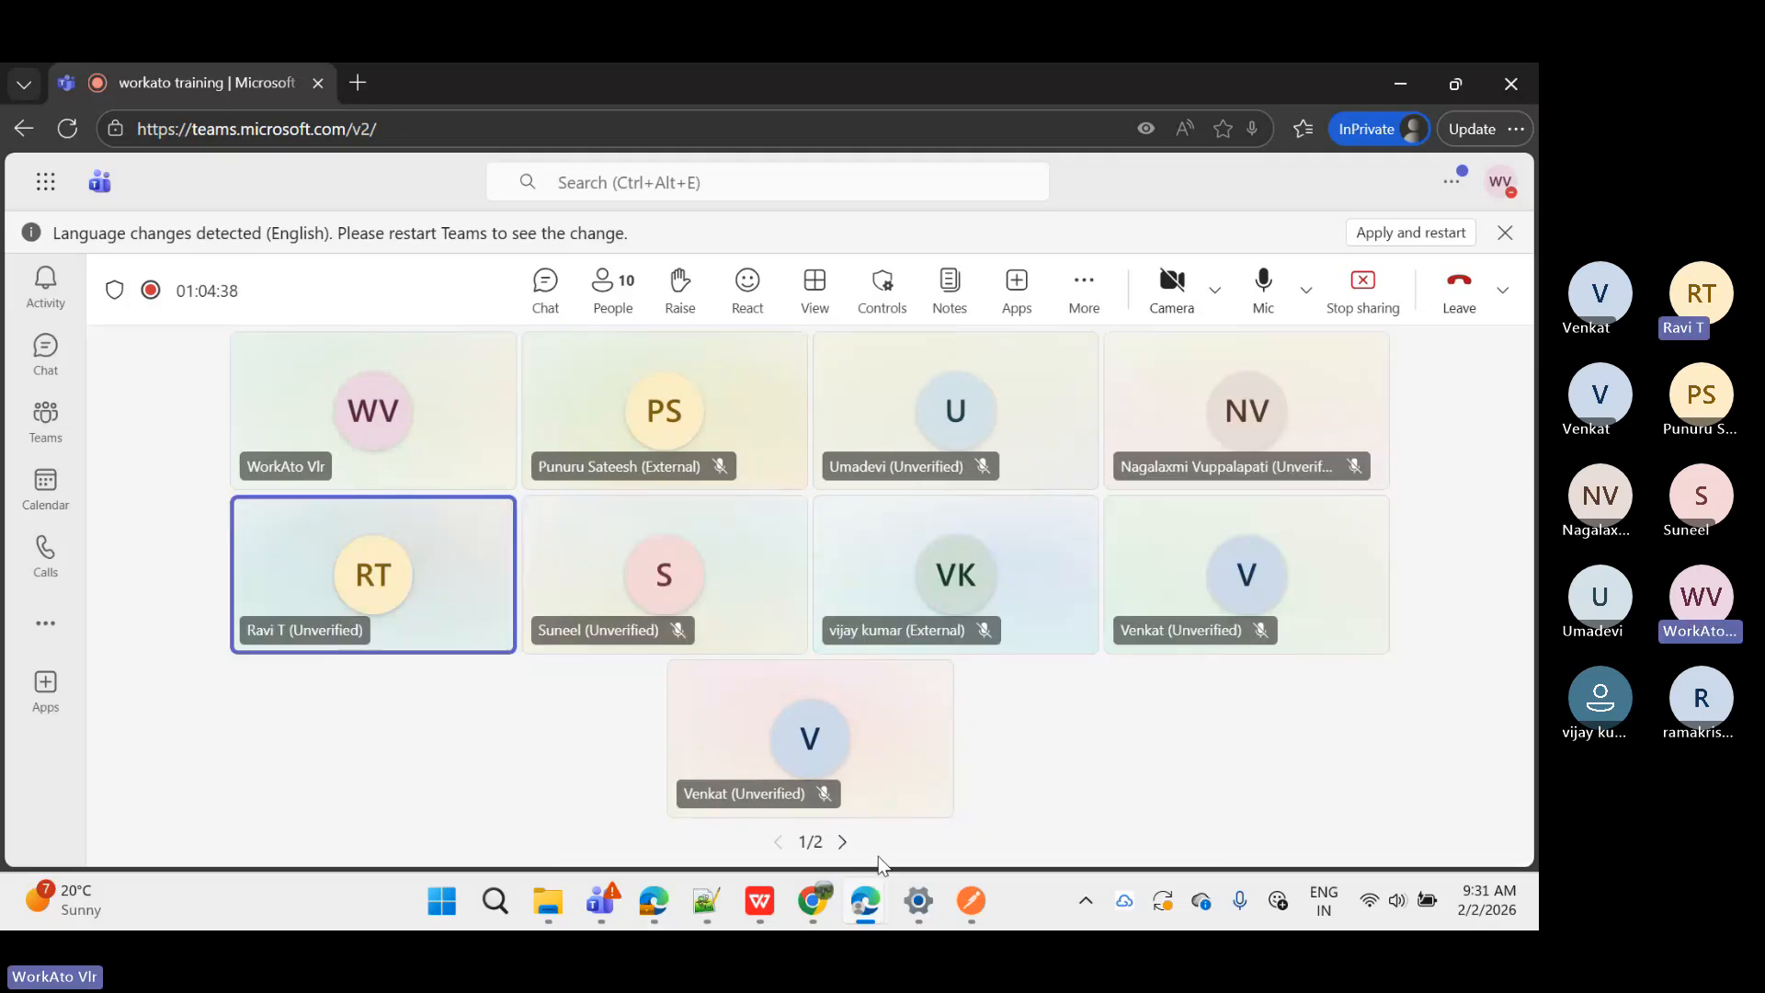
Step: Bring up the taskbar previews of the open browser windows
mouse_move(869, 905)
click(812, 839)
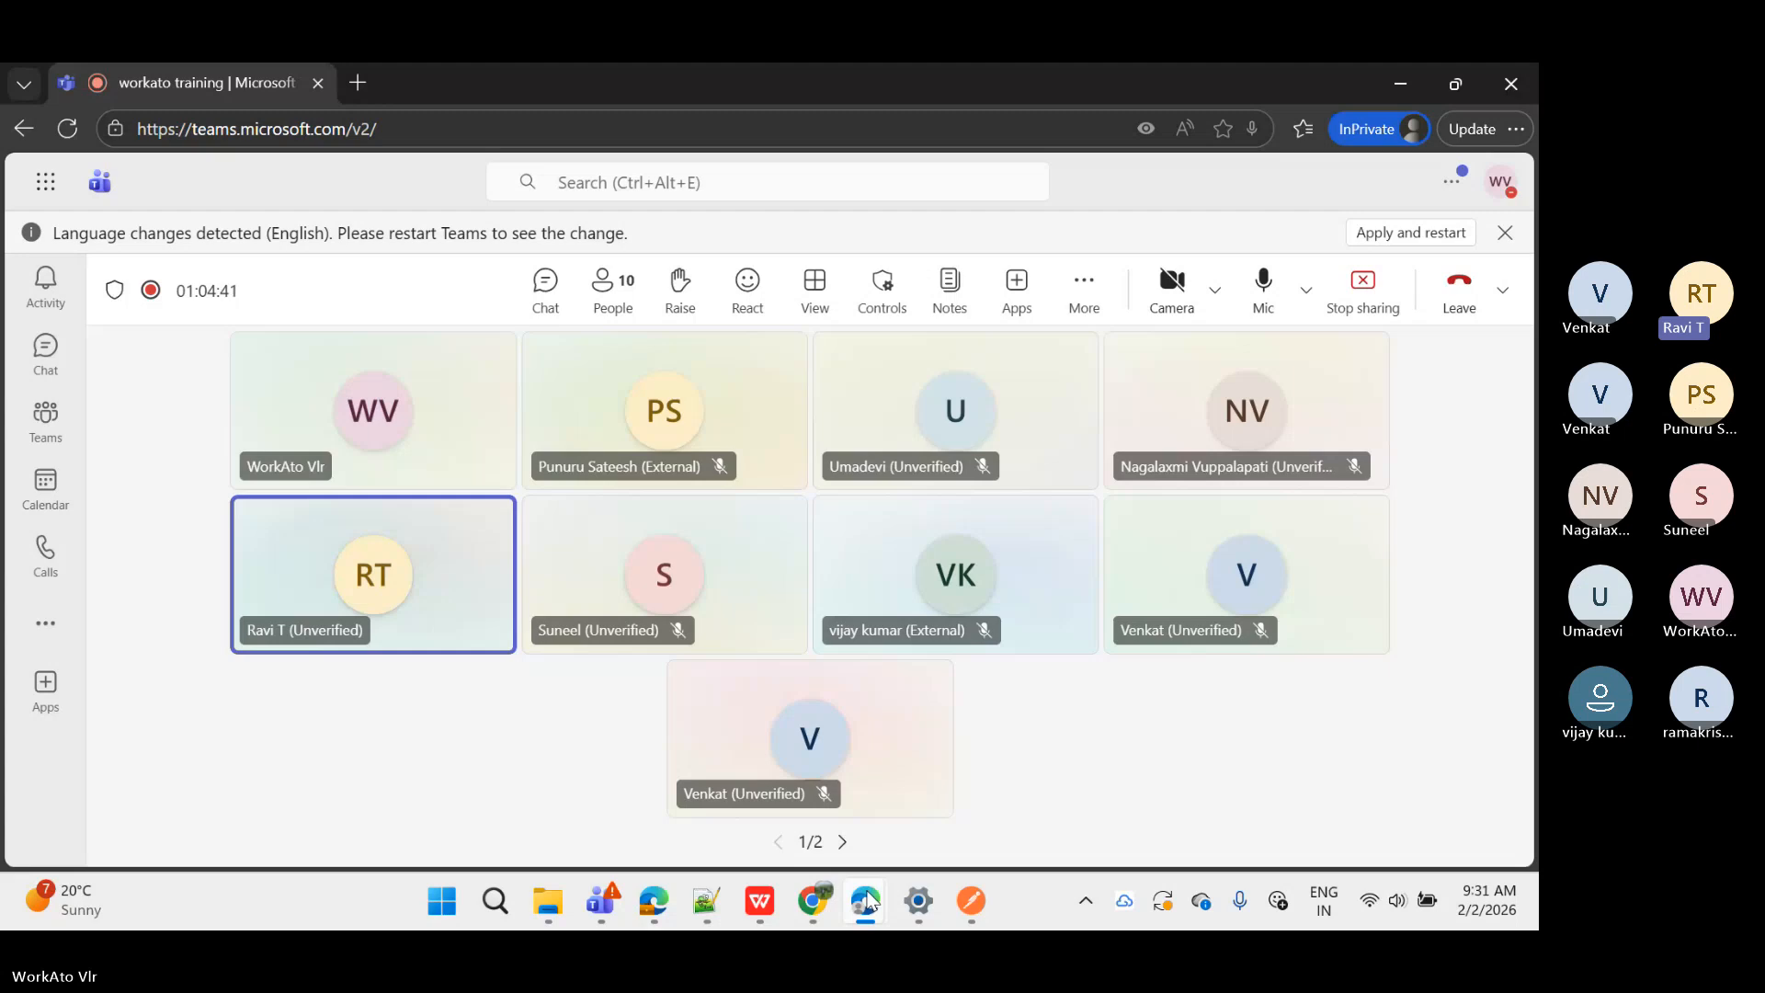
click(869, 901)
Step: Inspect the 9:28:20 AM job's Log message output and input, then reopen the recipe for editing
click(660, 725)
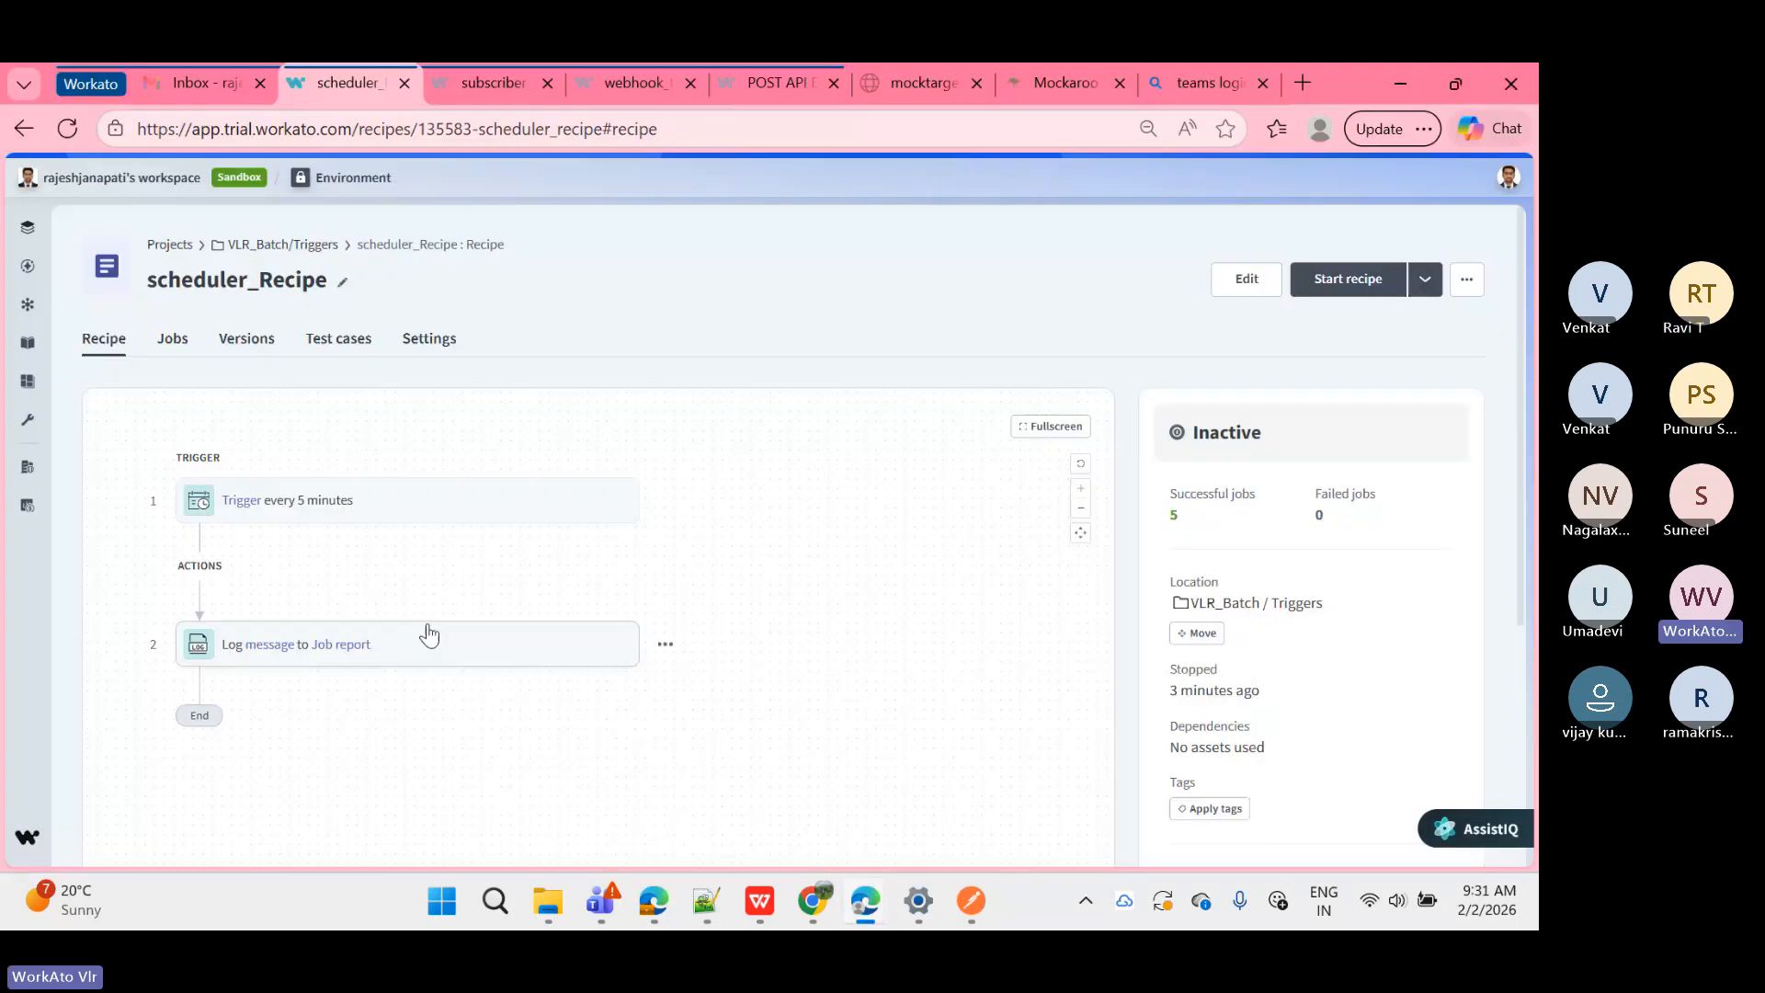
click(167, 345)
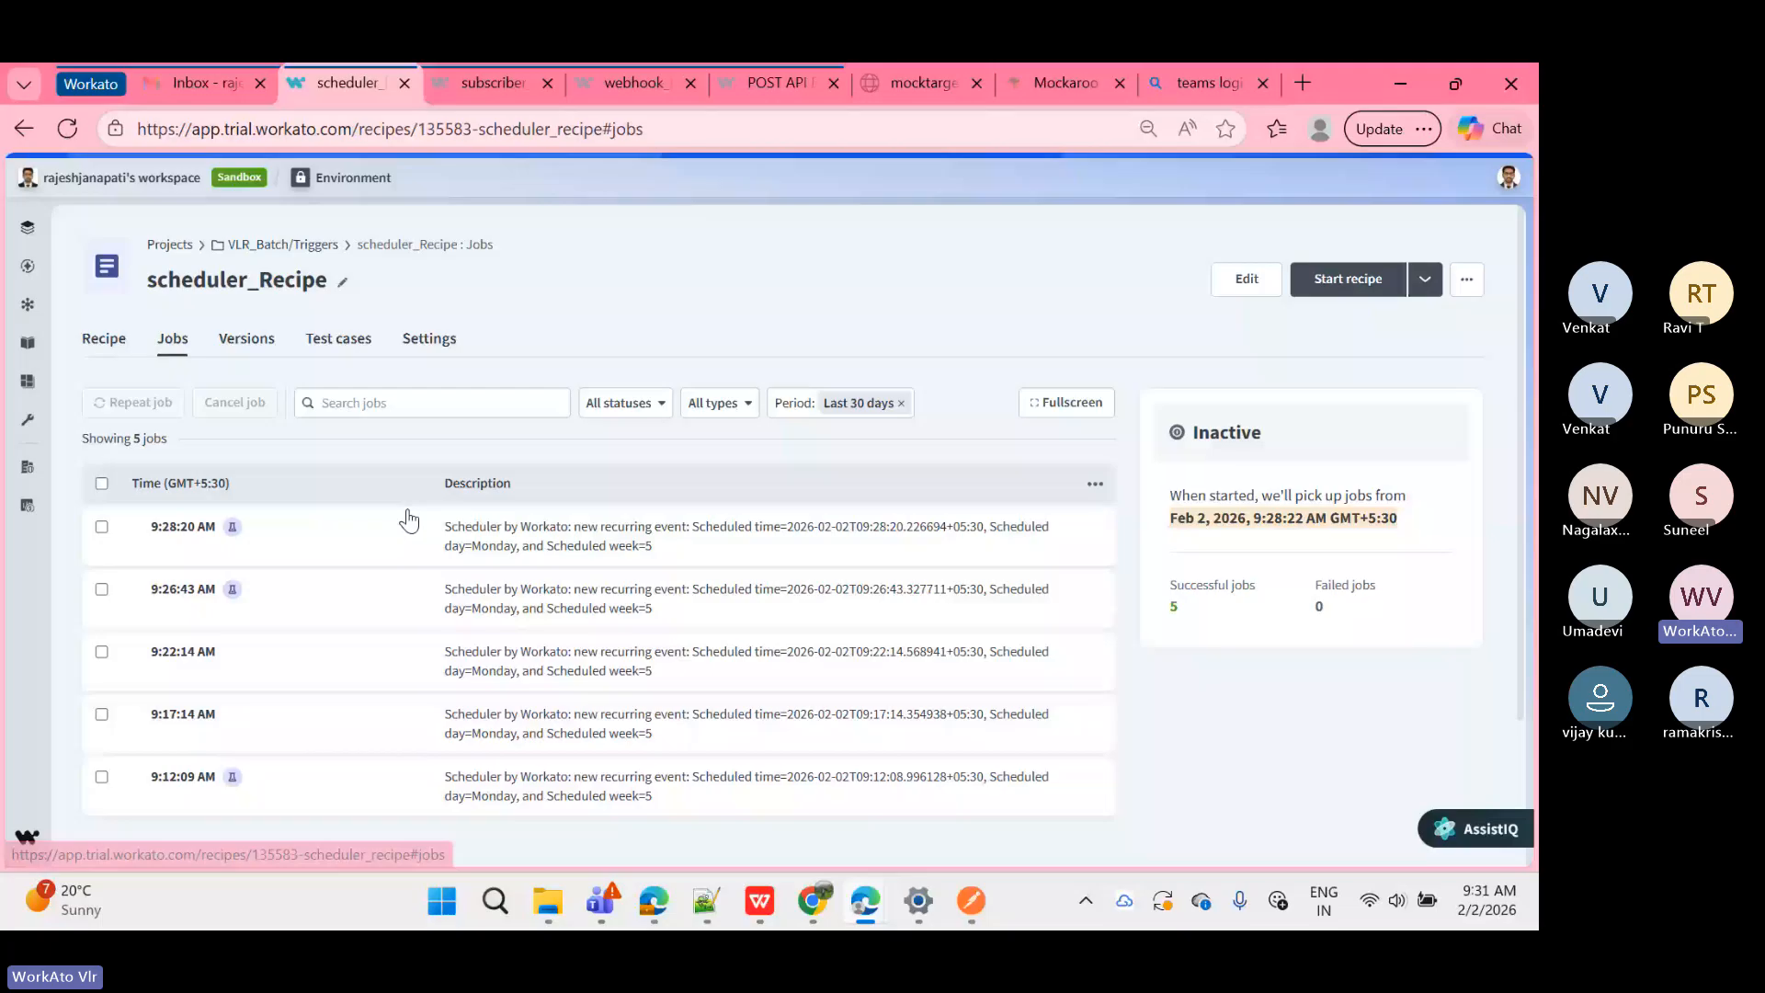
click(290, 531)
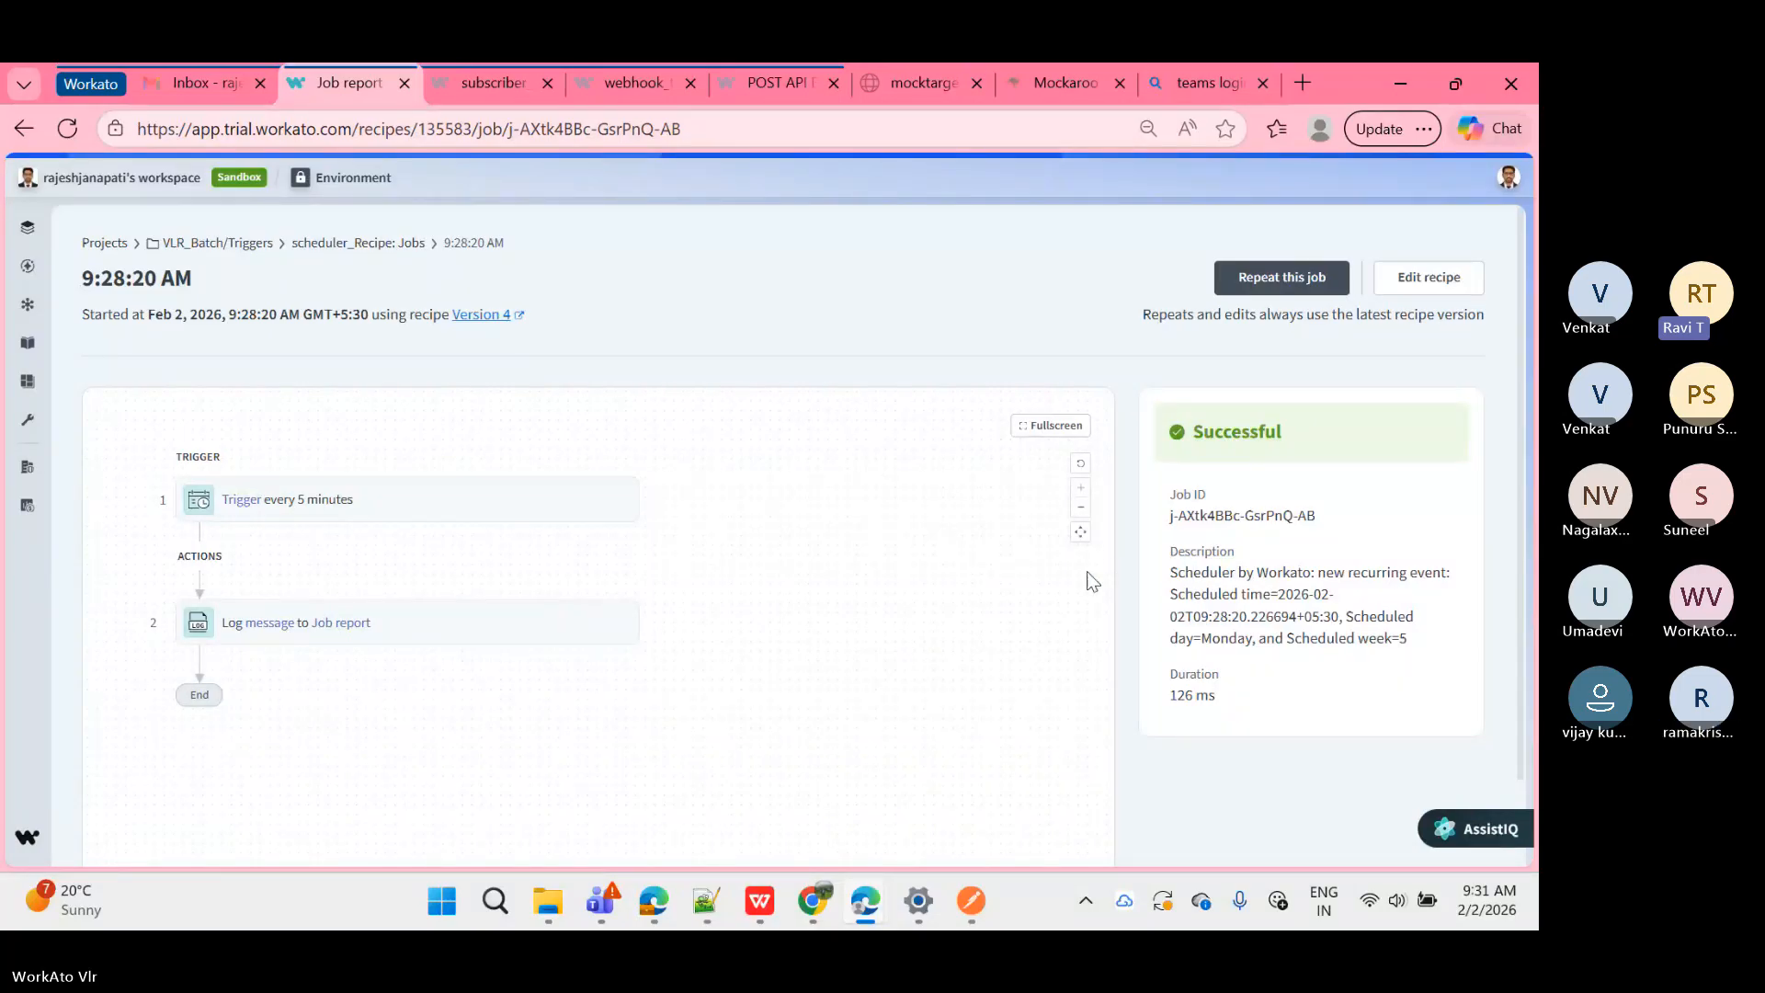
click(565, 626)
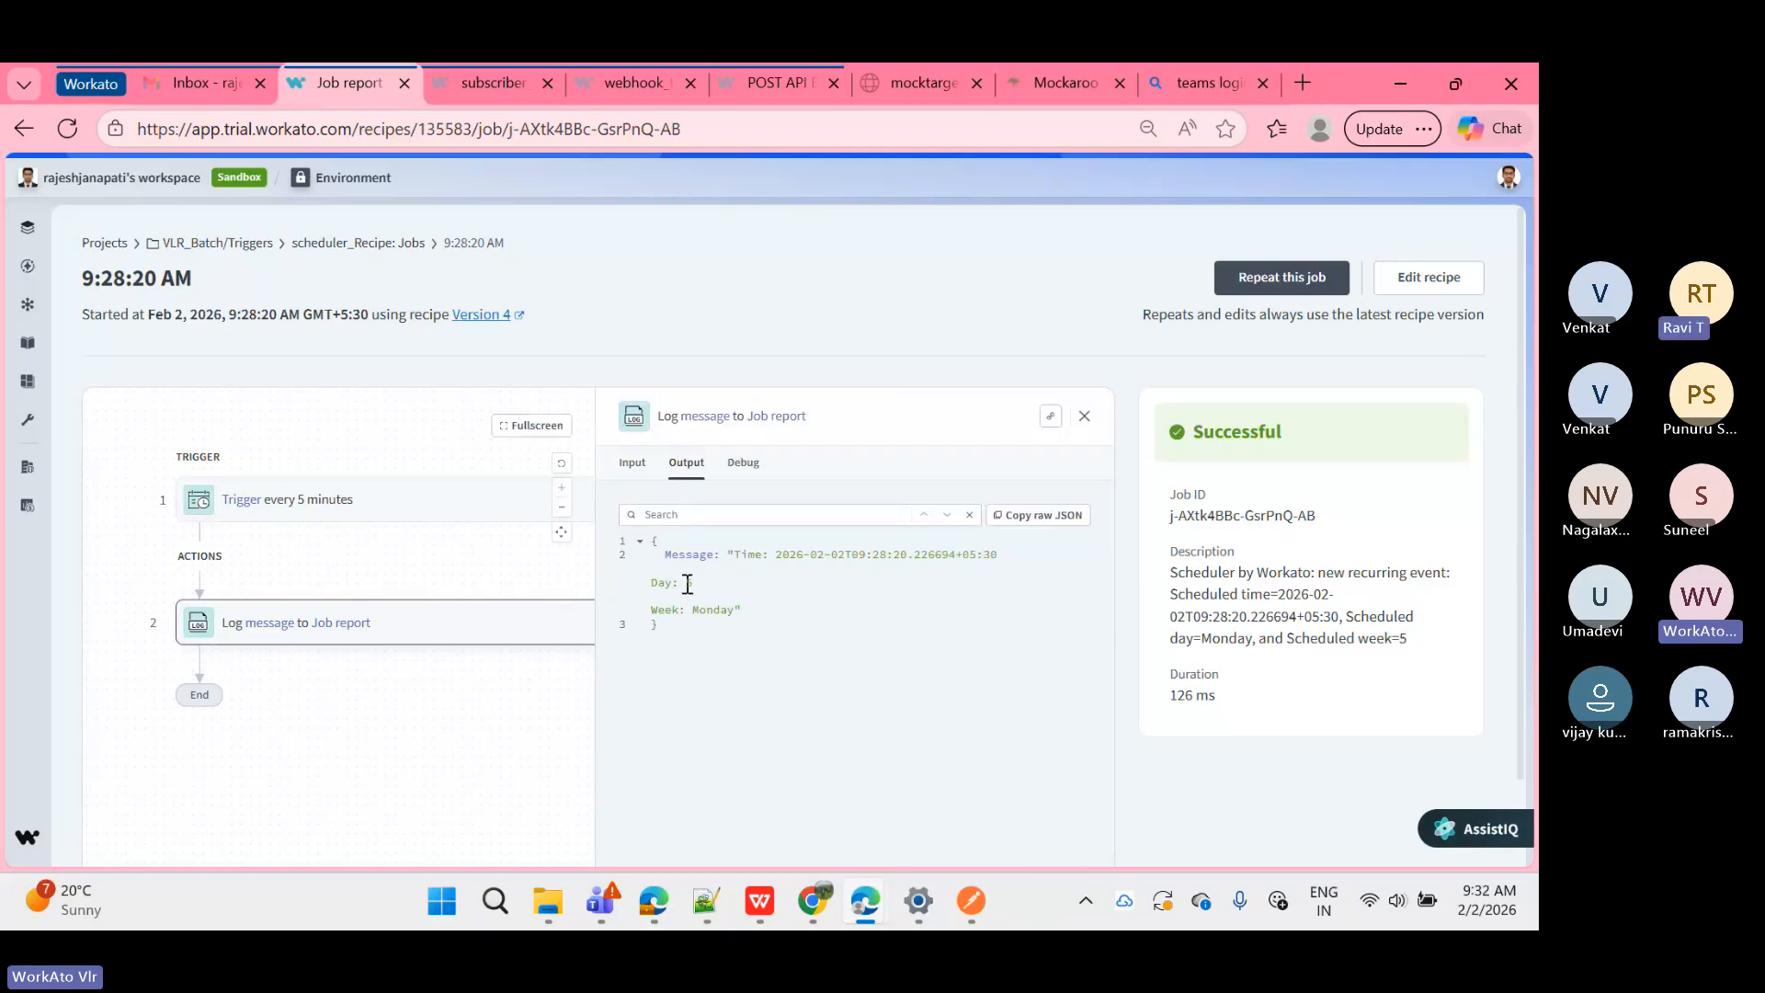
click(634, 464)
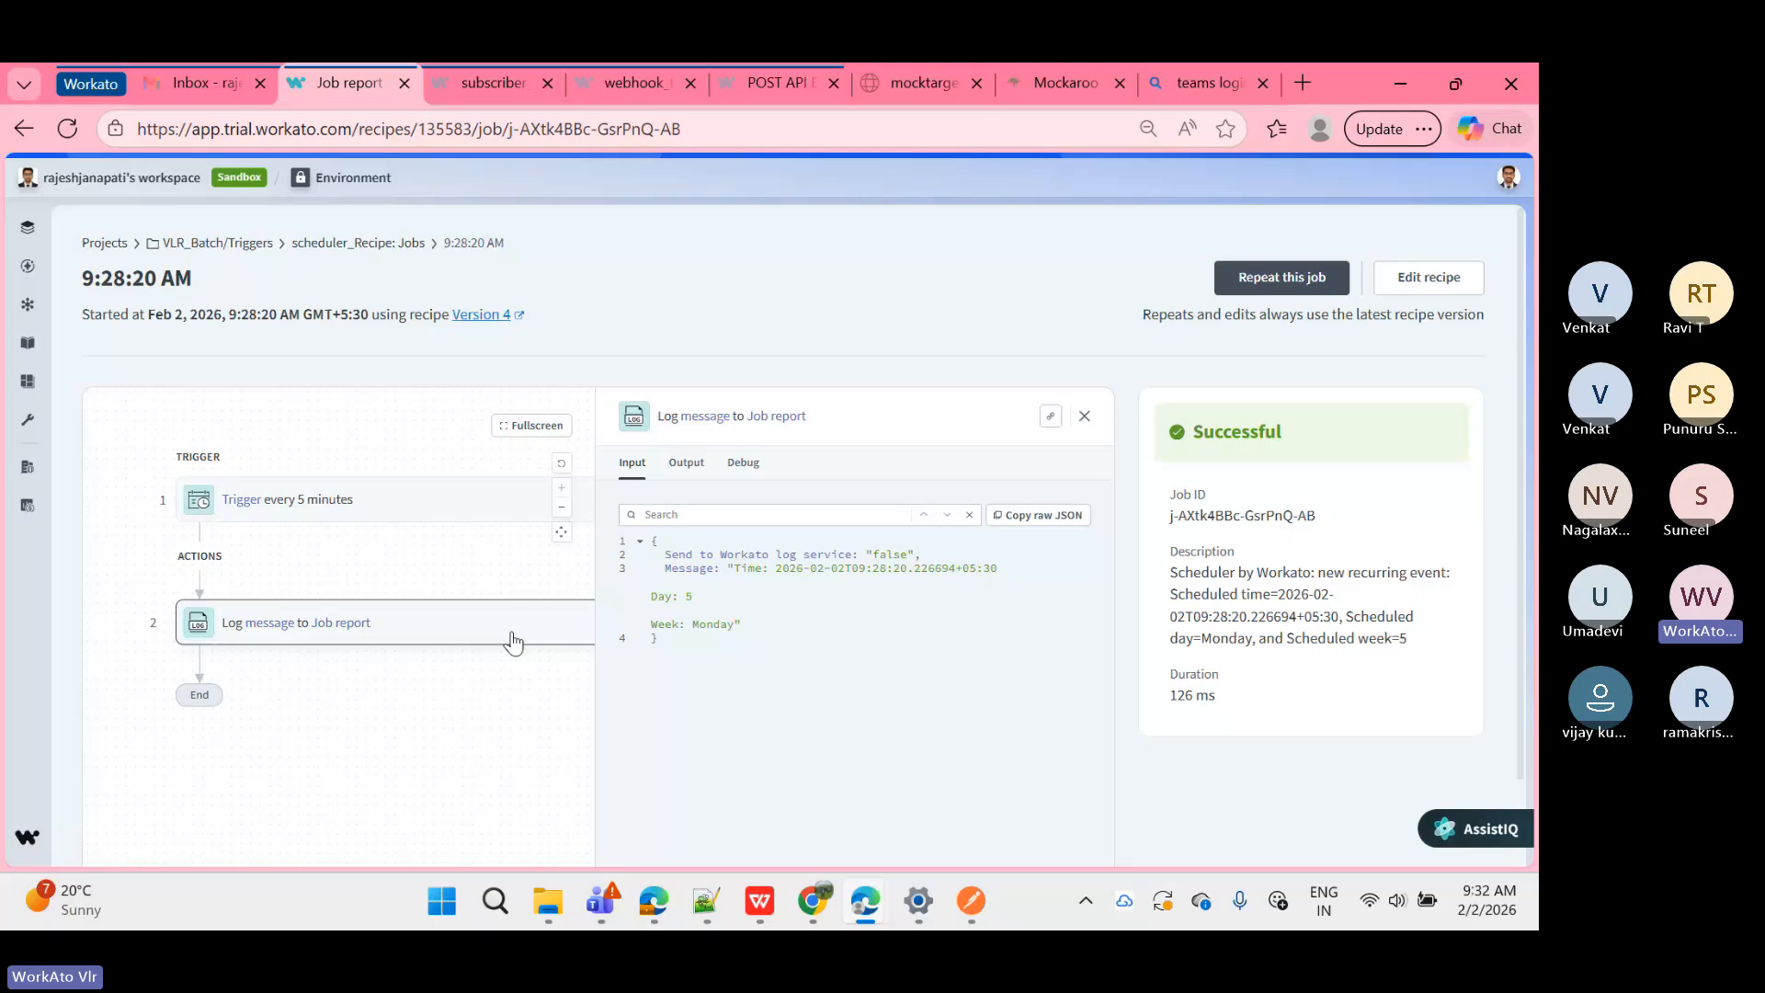
click(1428, 275)
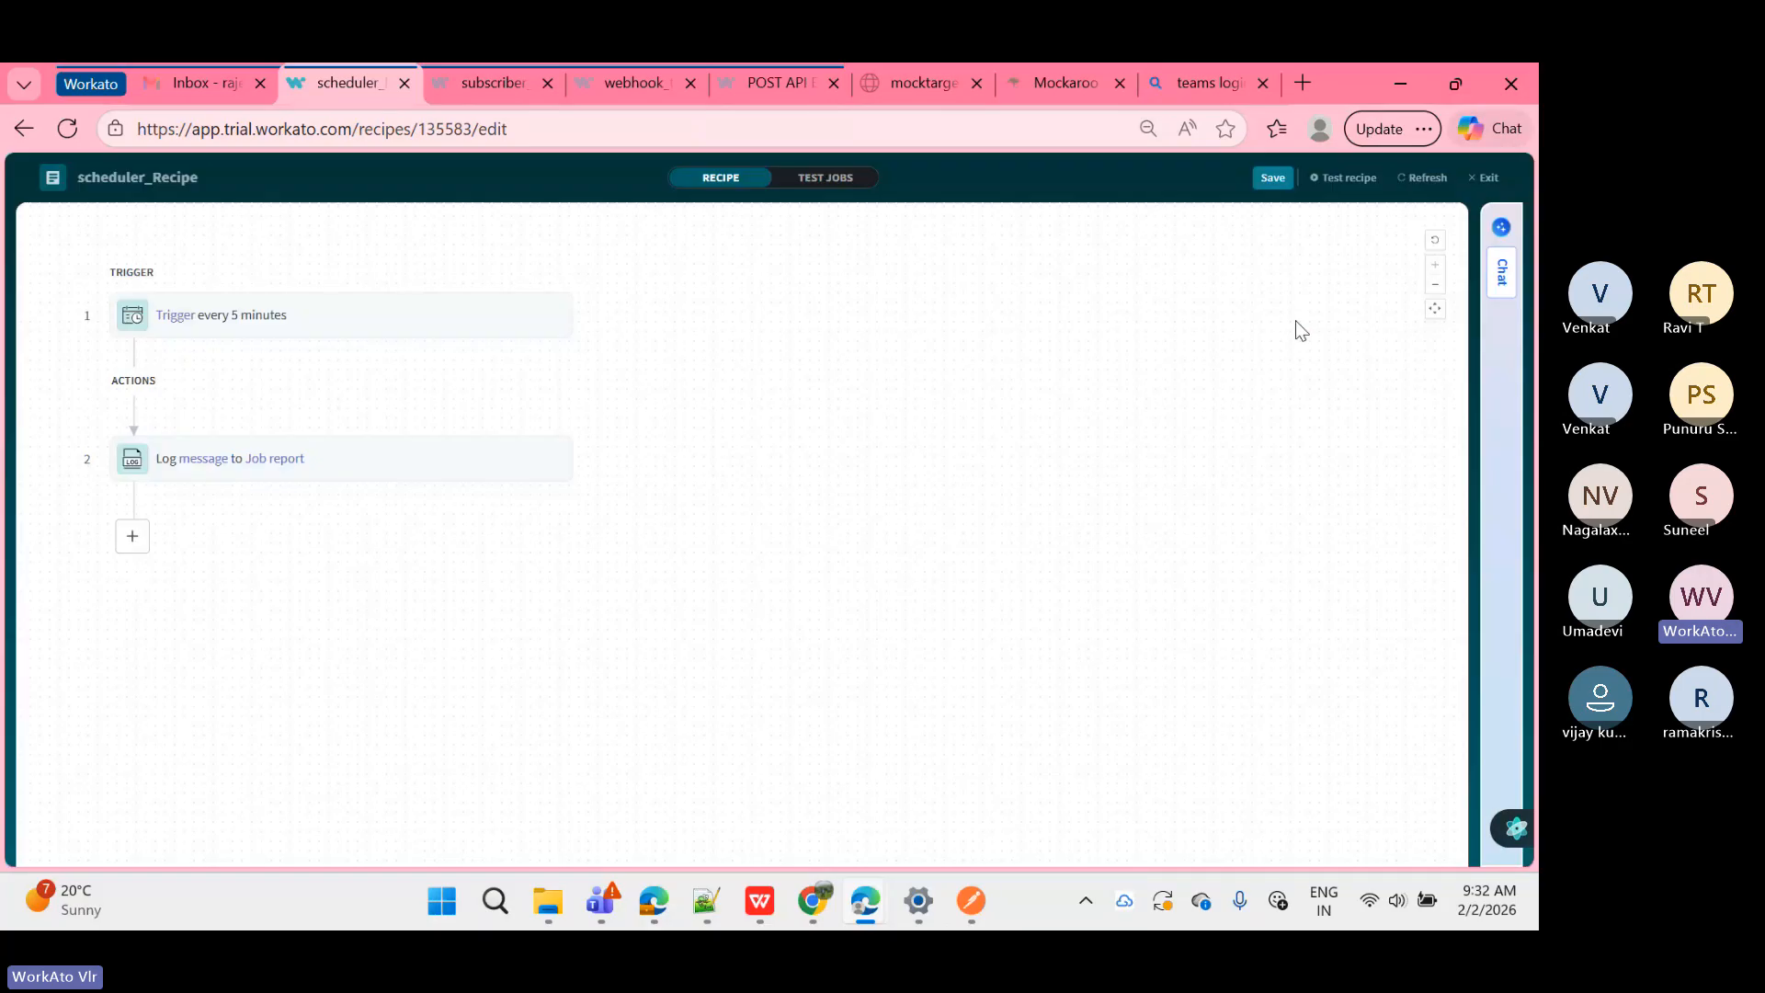
Step: Exit the editor and view the Log message step's Time, Day and Week datapills
click(1479, 181)
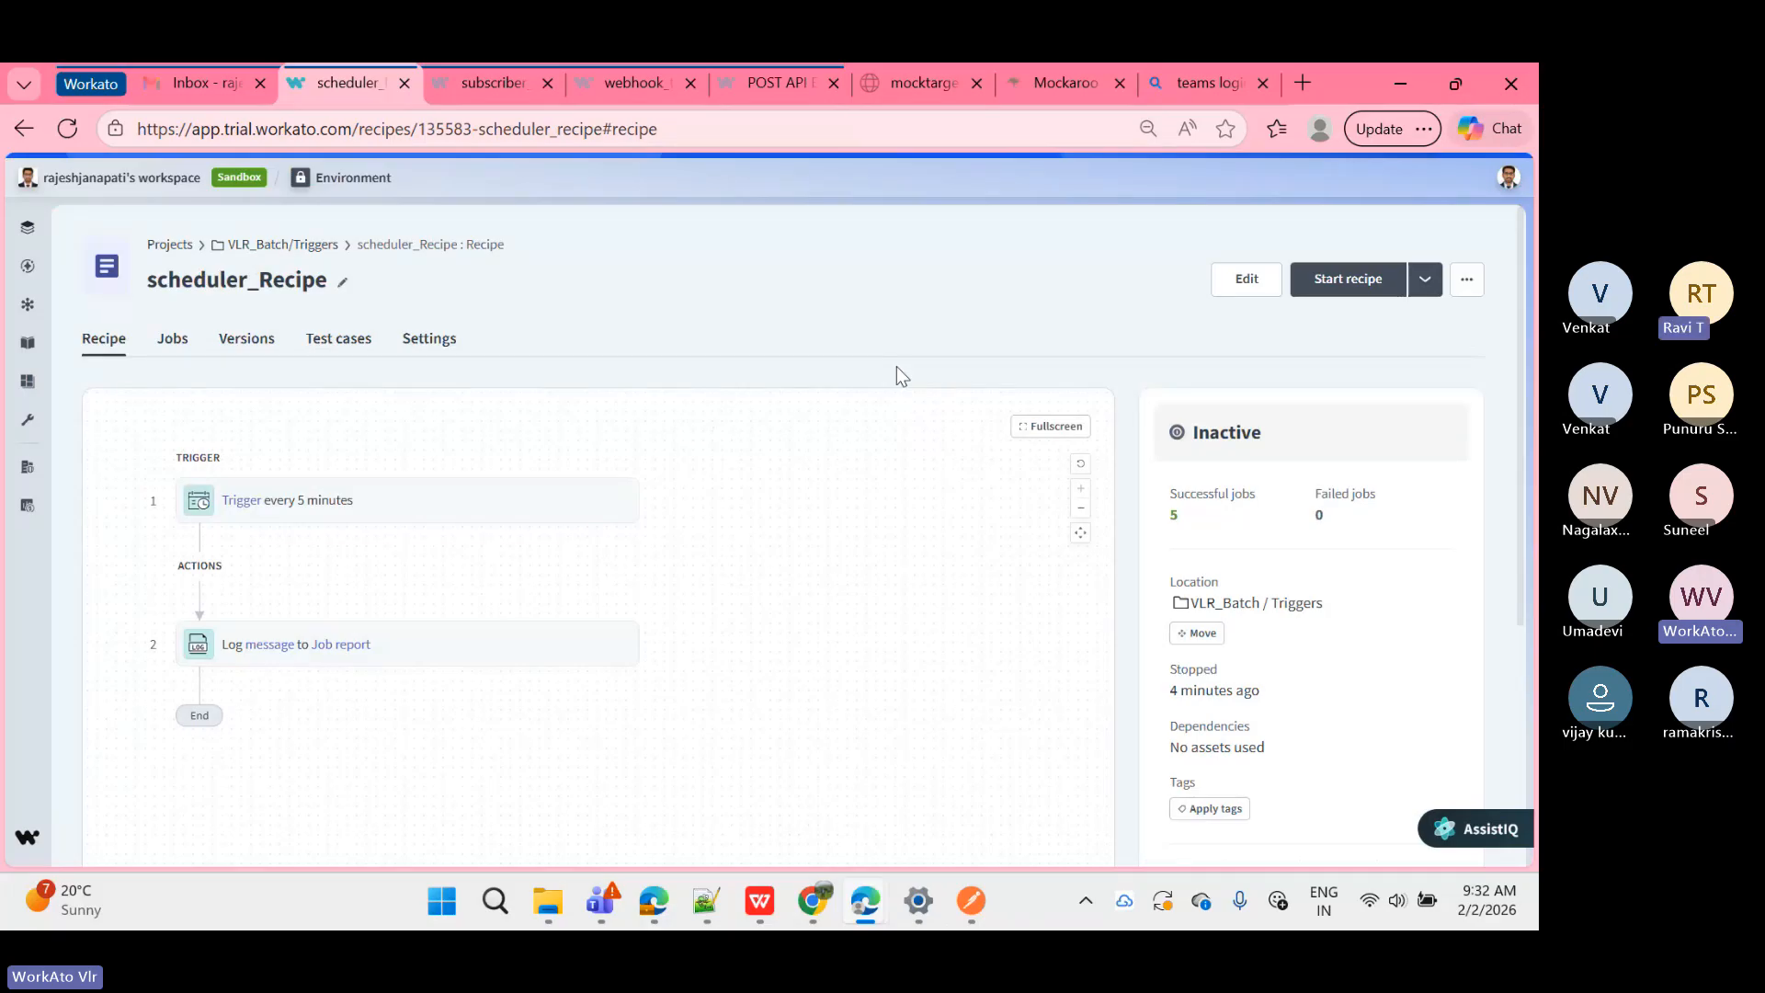
click(520, 662)
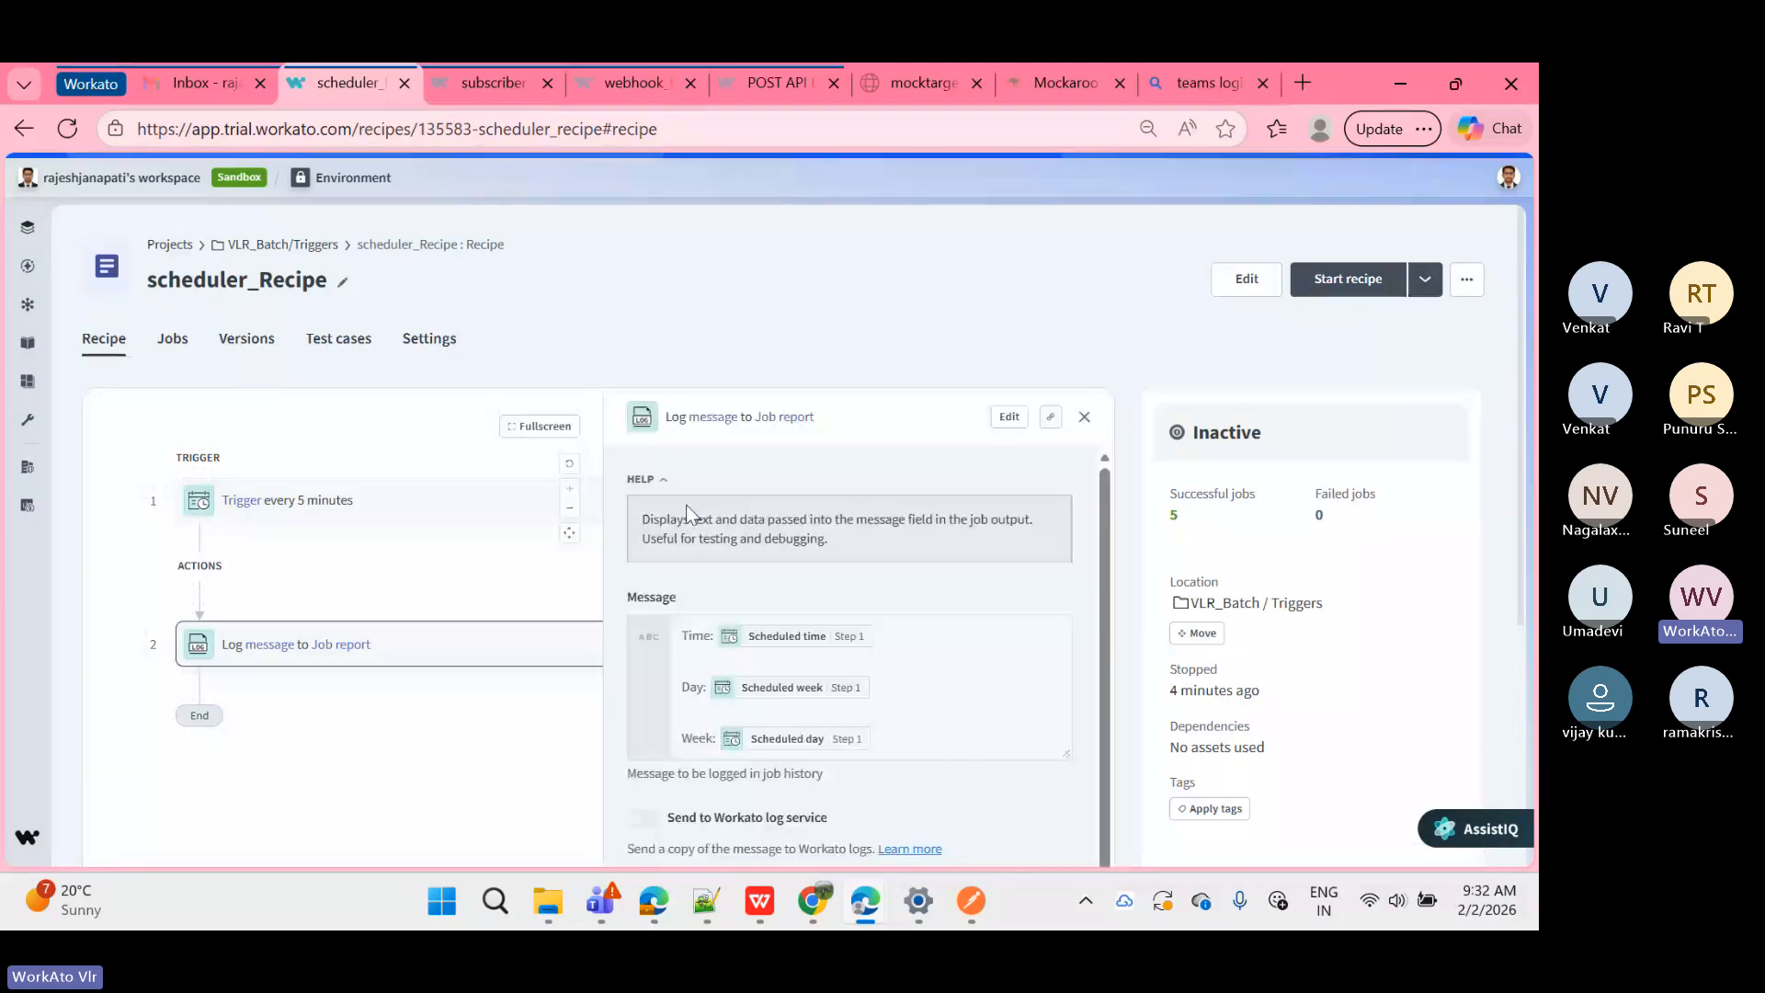
Step: Review the step 2 Log message in the 9:28:20 AM job report, then return to the jobs list
click(174, 339)
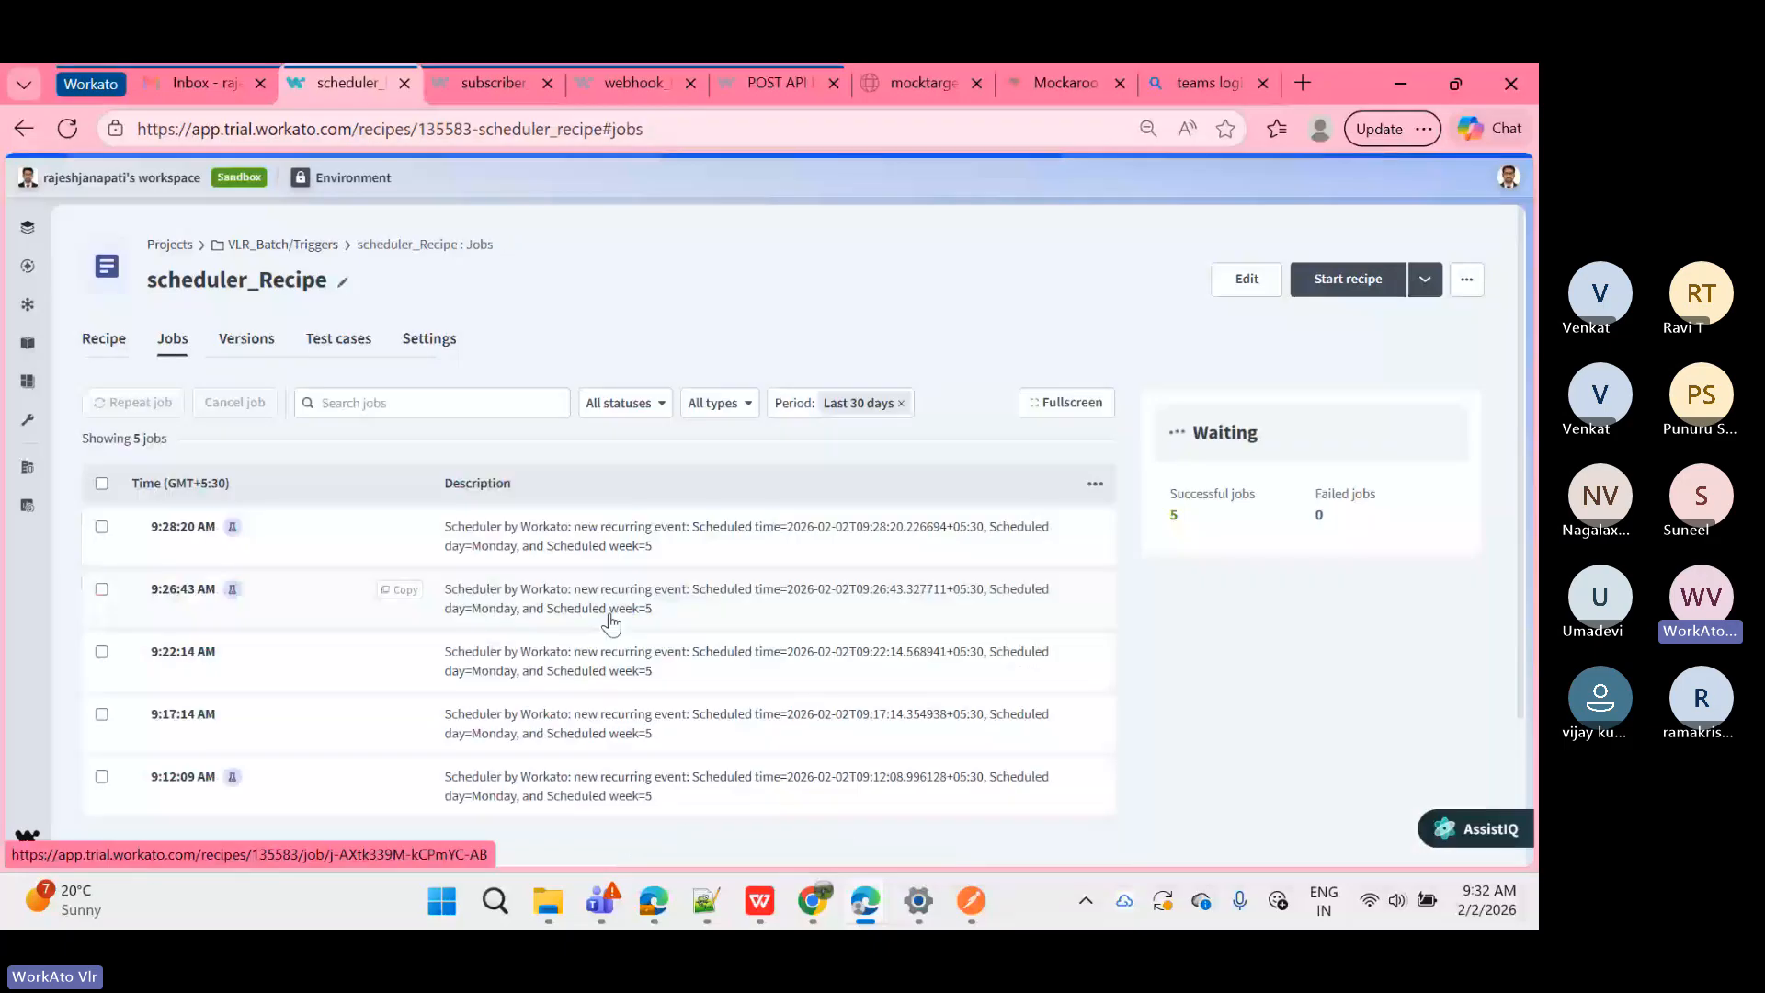
click(571, 539)
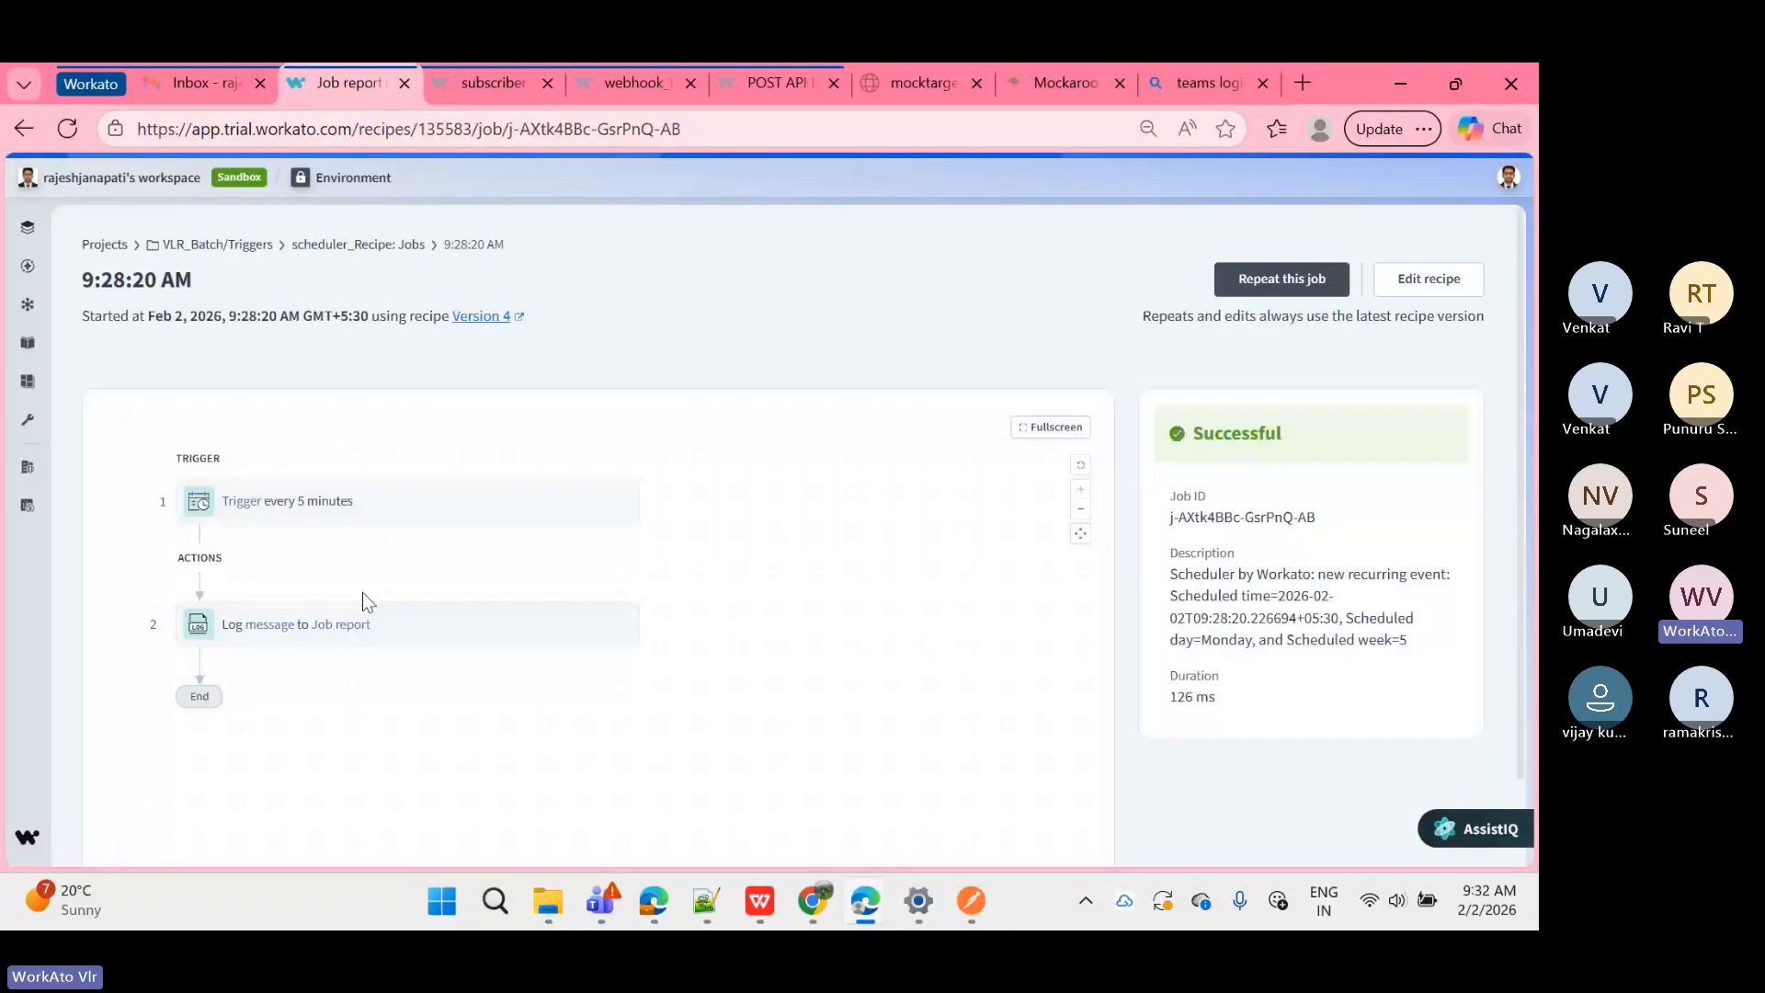
click(359, 628)
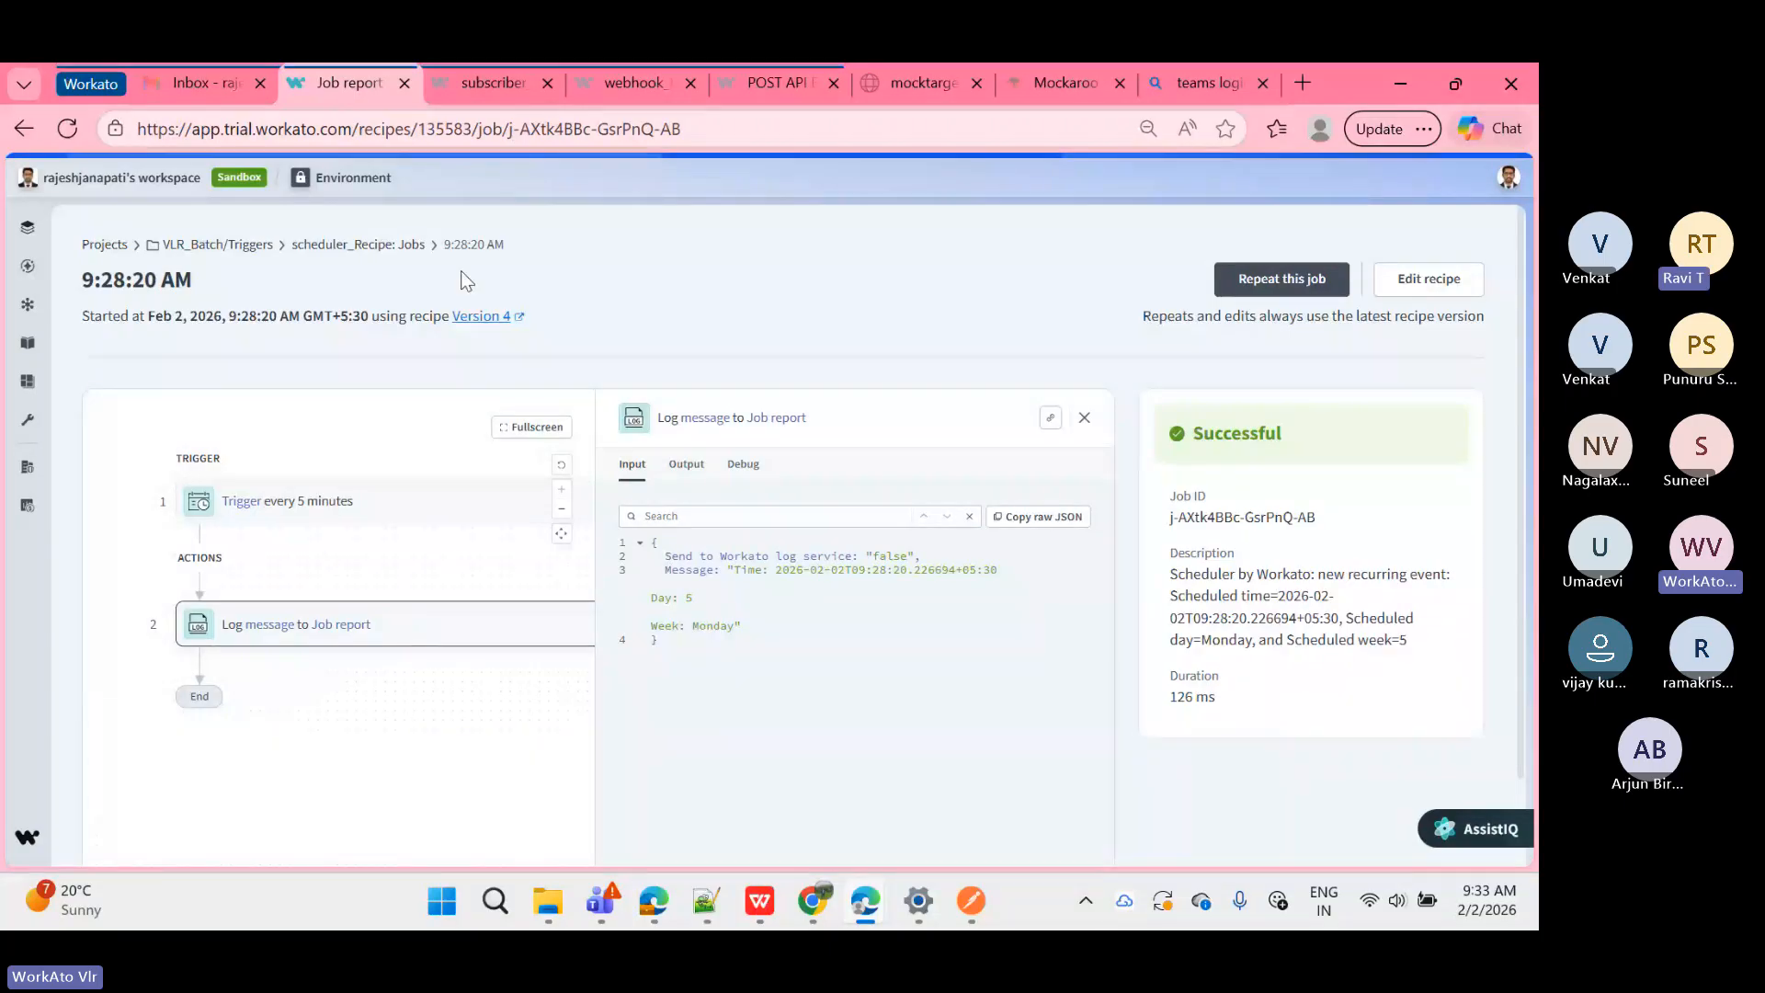
click(406, 245)
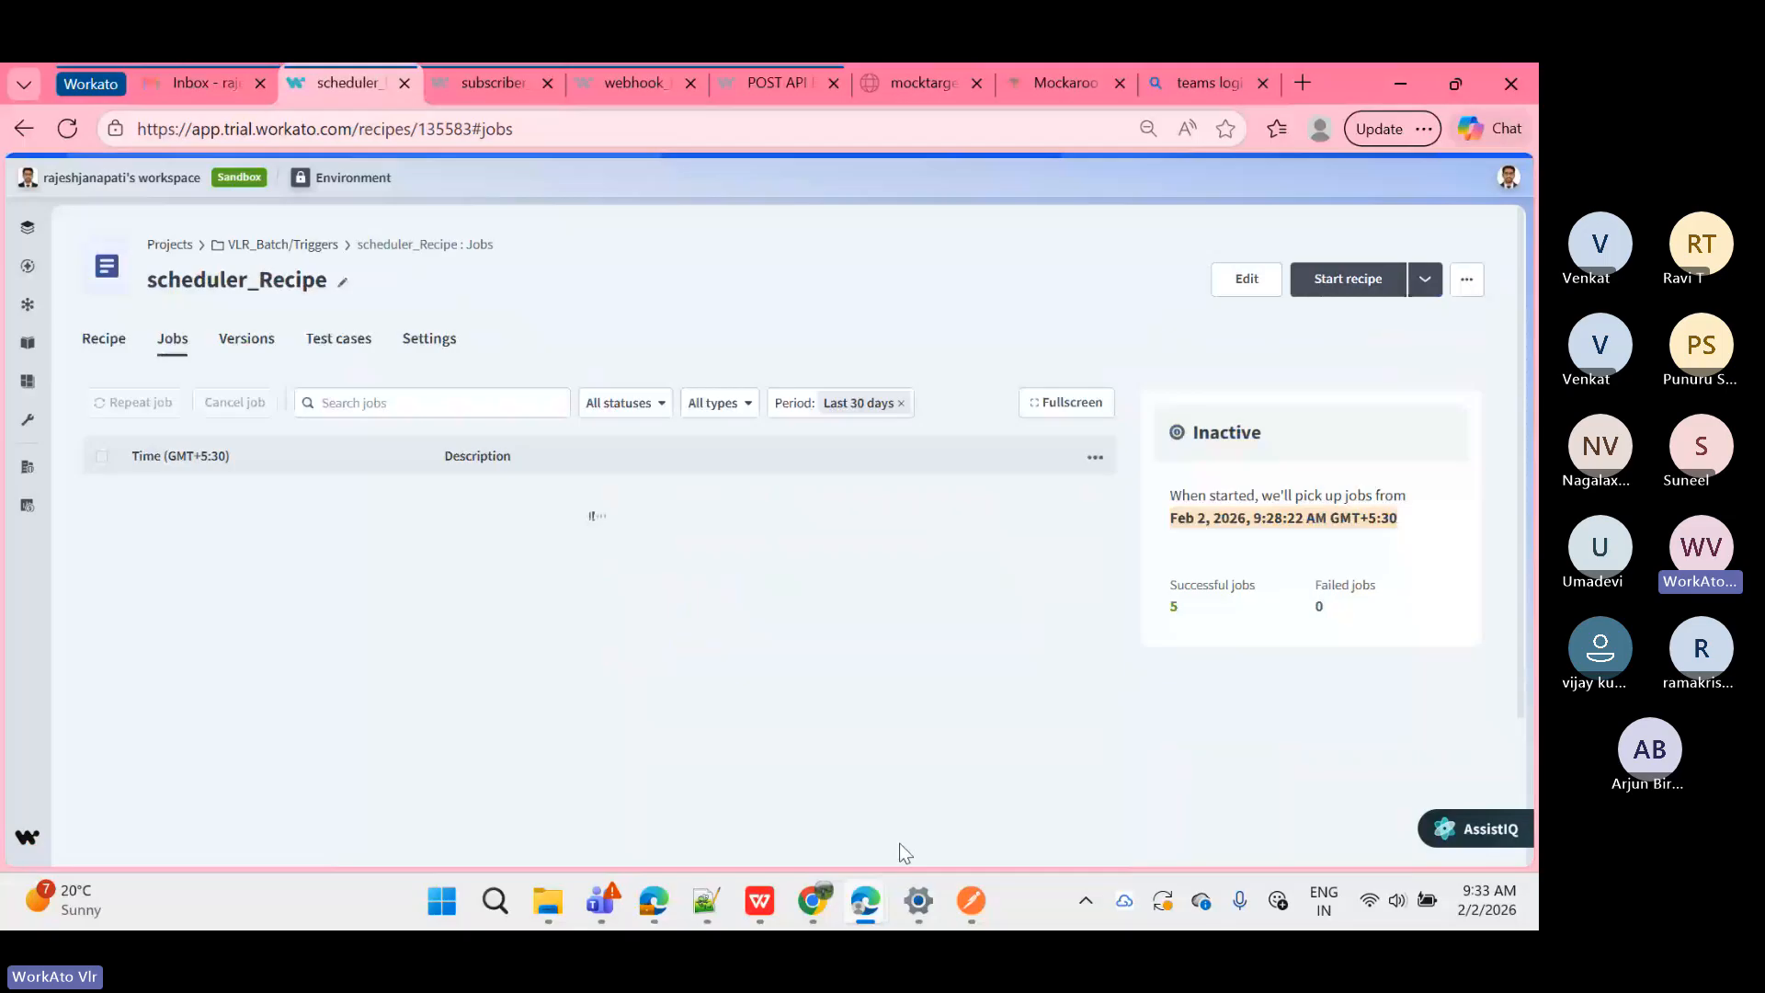
Step: Stop sharing the screen in the Microsoft Teams training meeting
mouse_move(865, 899)
click(869, 790)
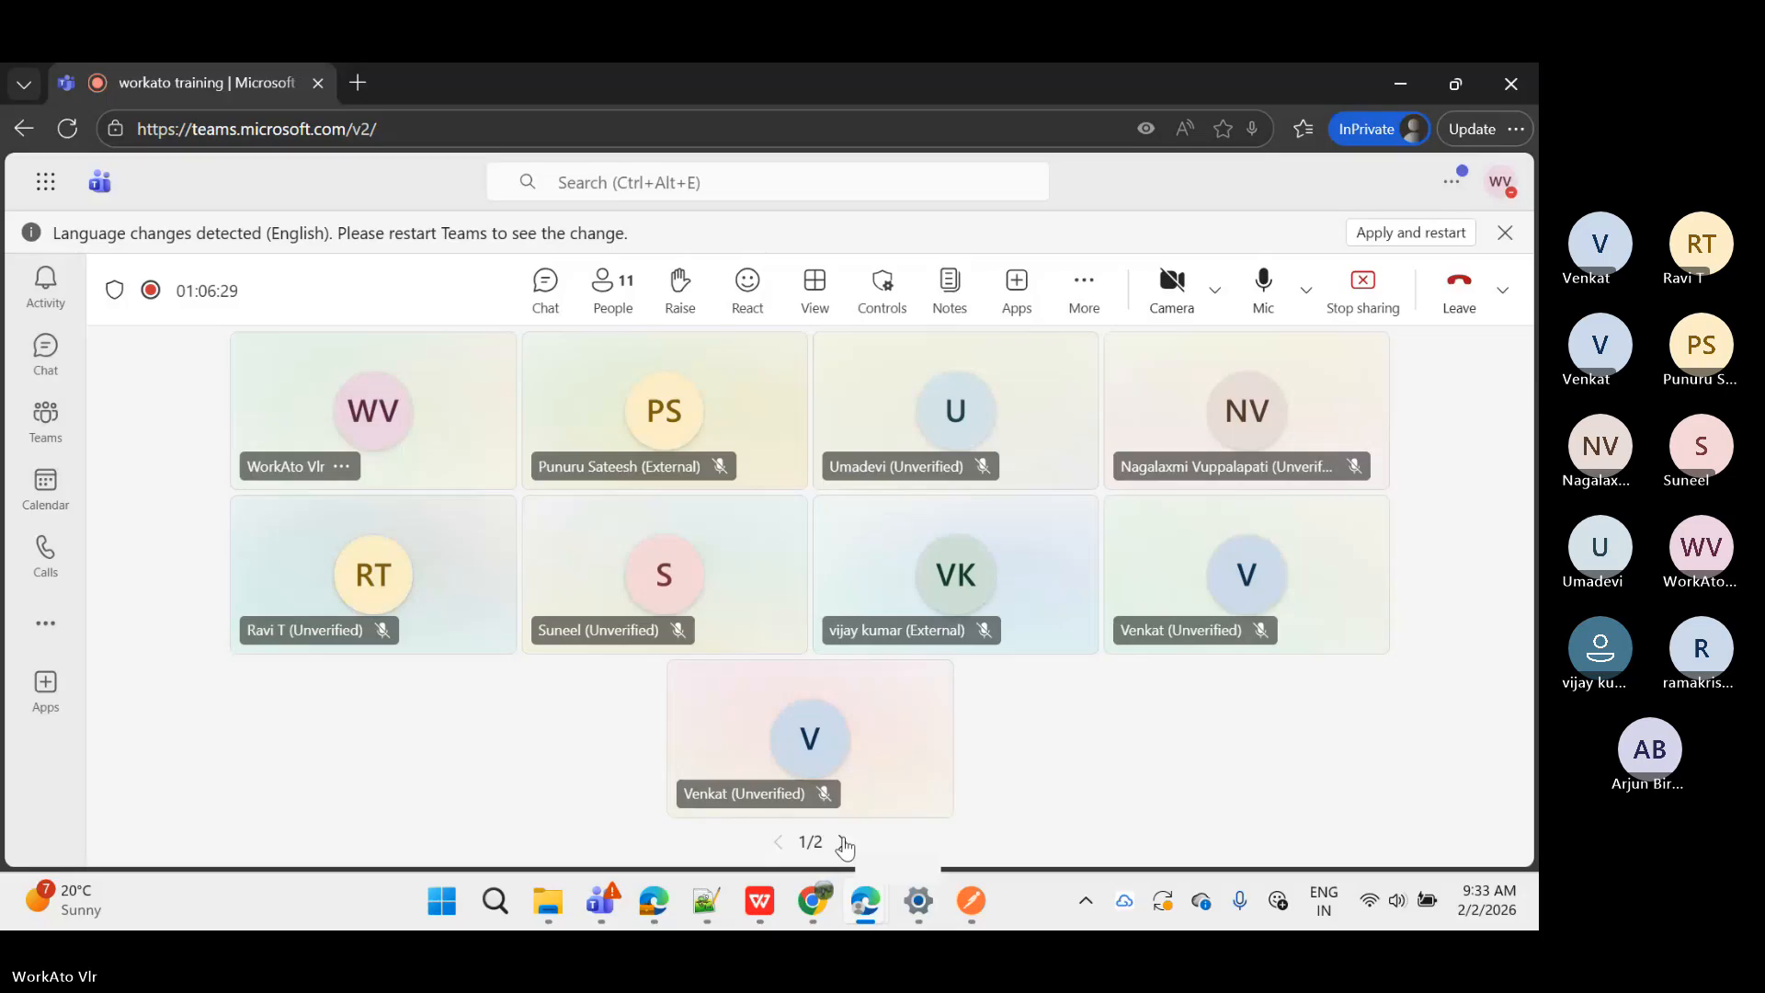
click(1374, 291)
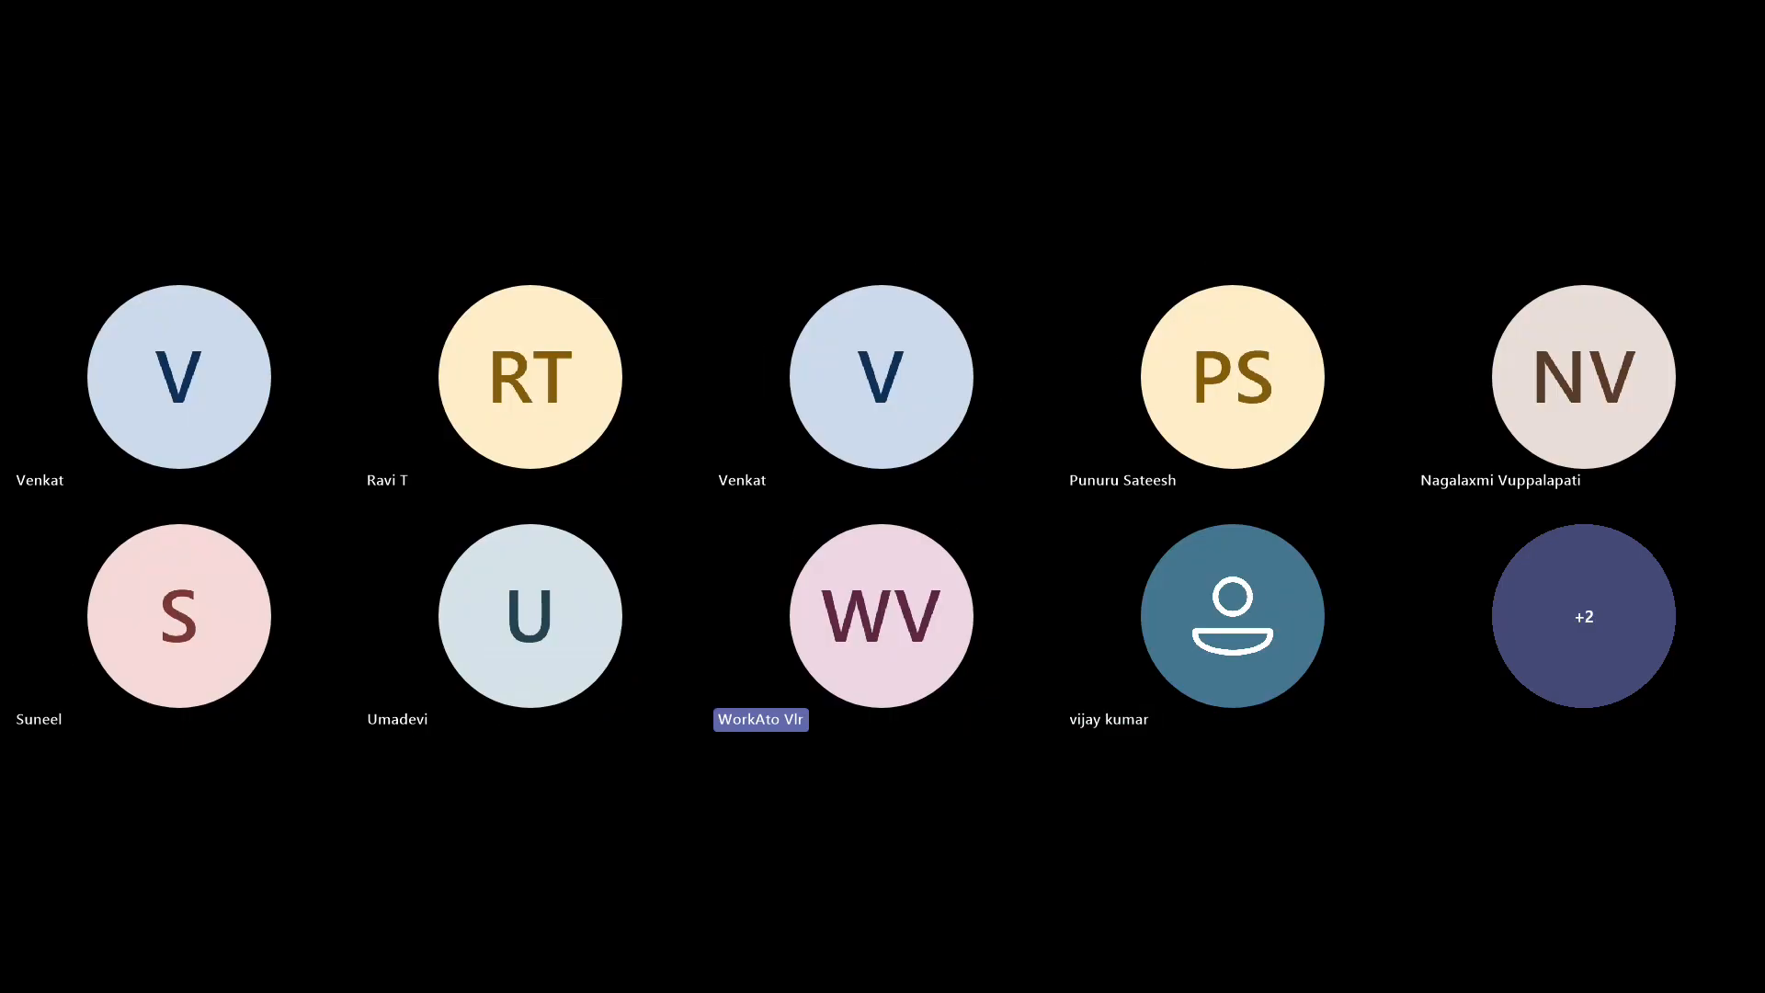
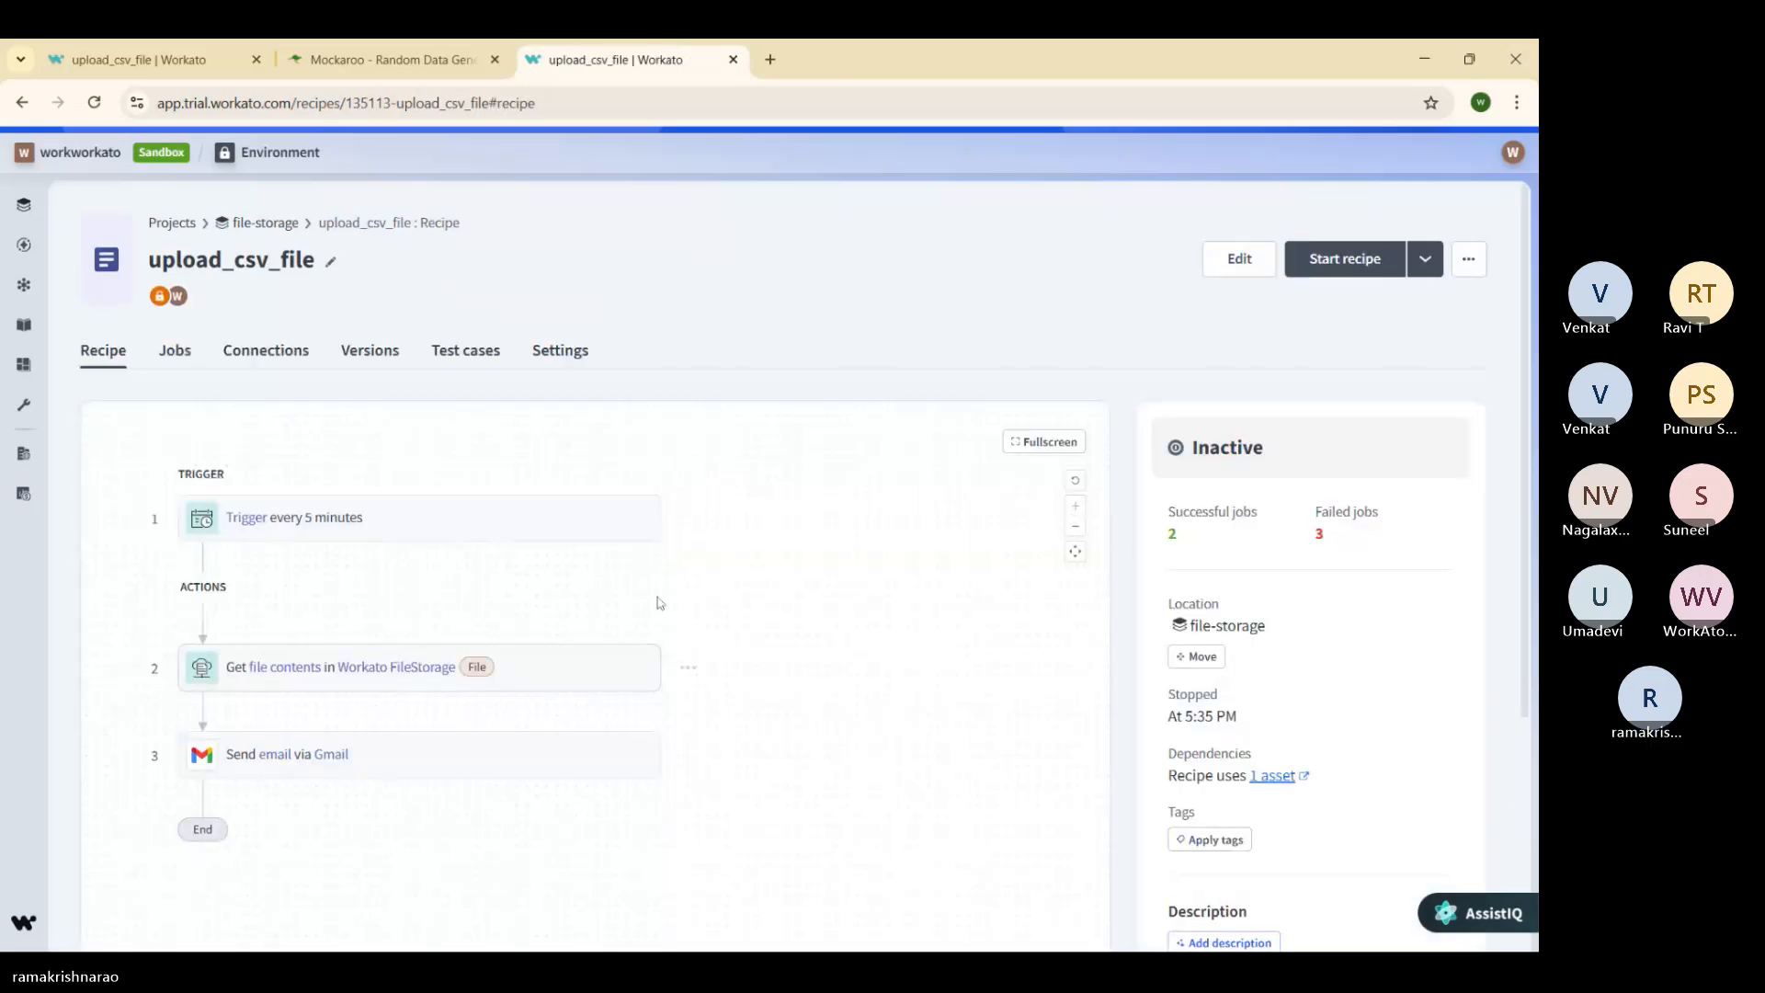
click(1238, 260)
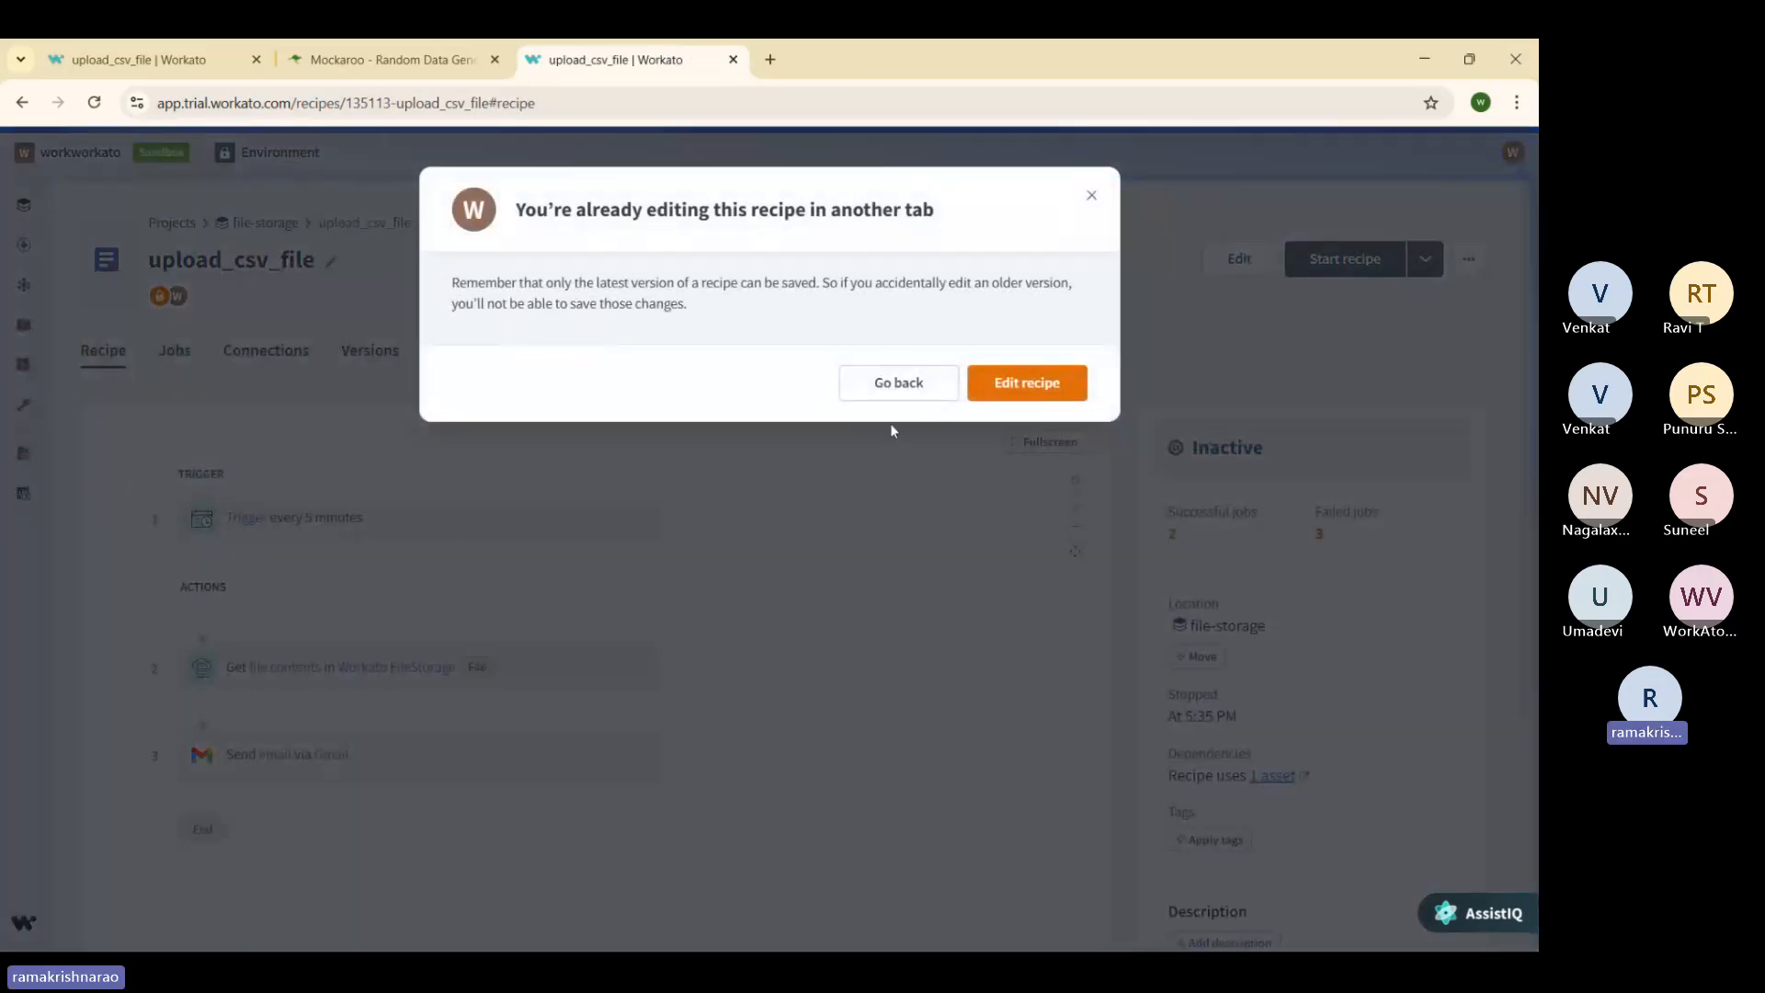
click(1011, 386)
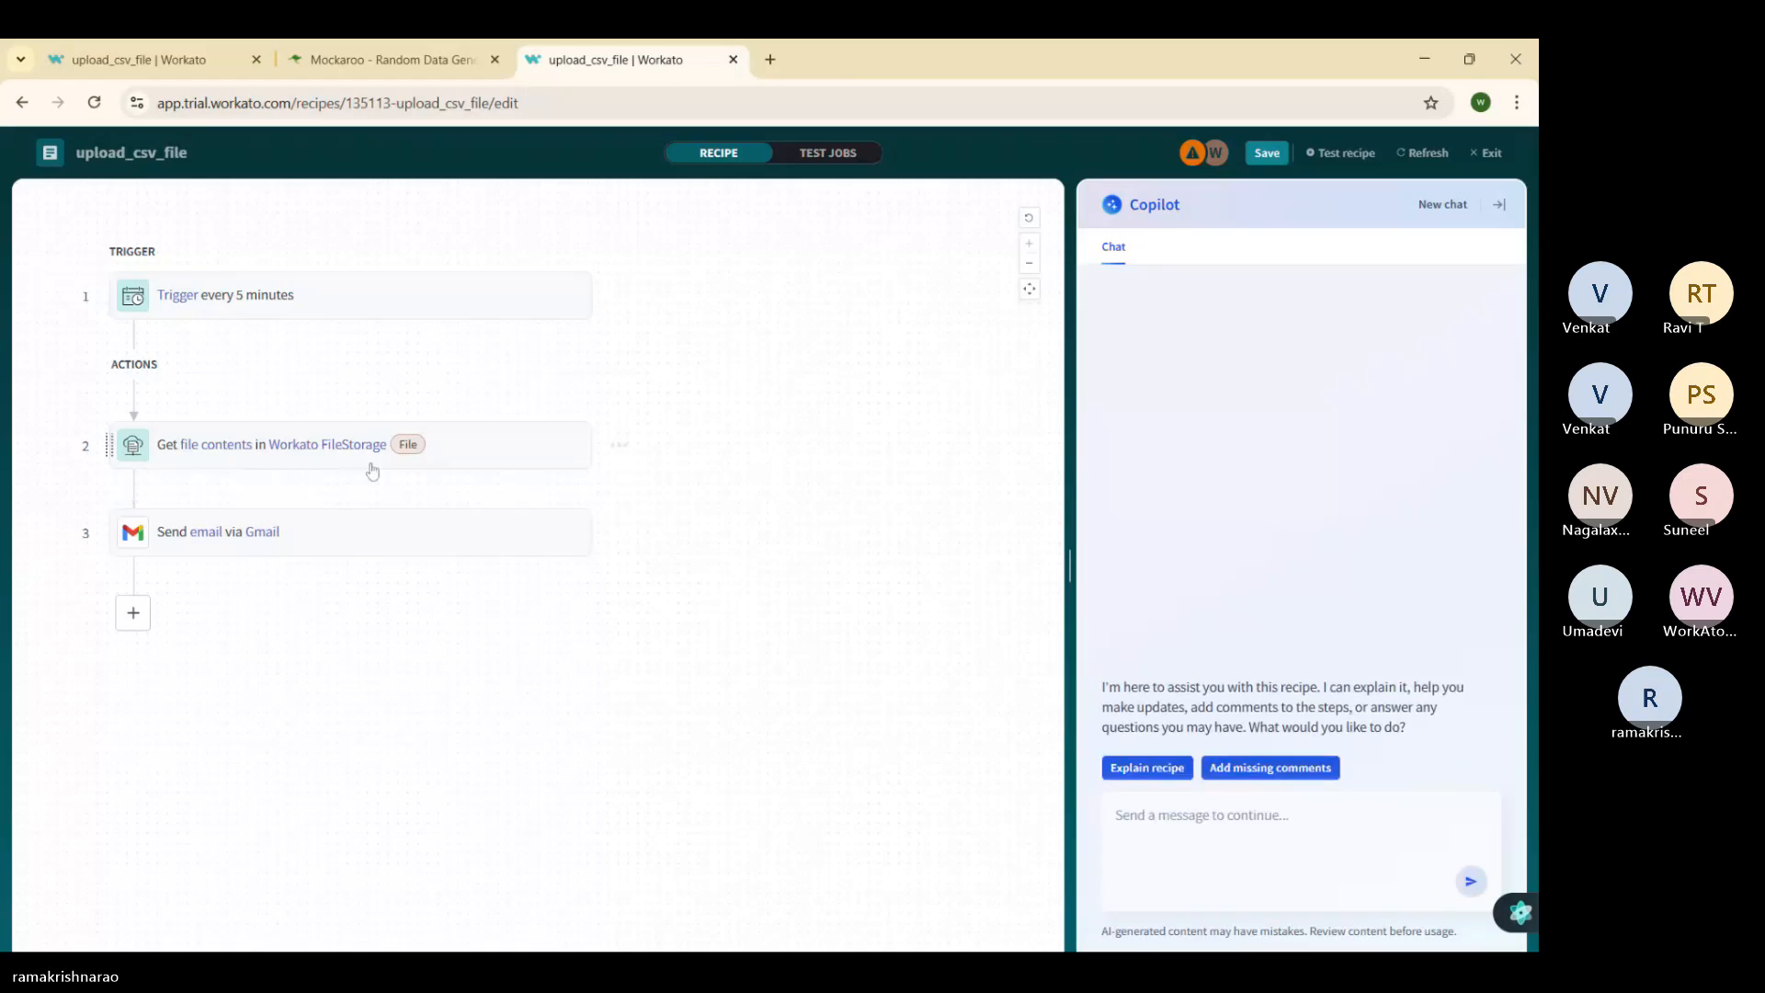
click(234, 454)
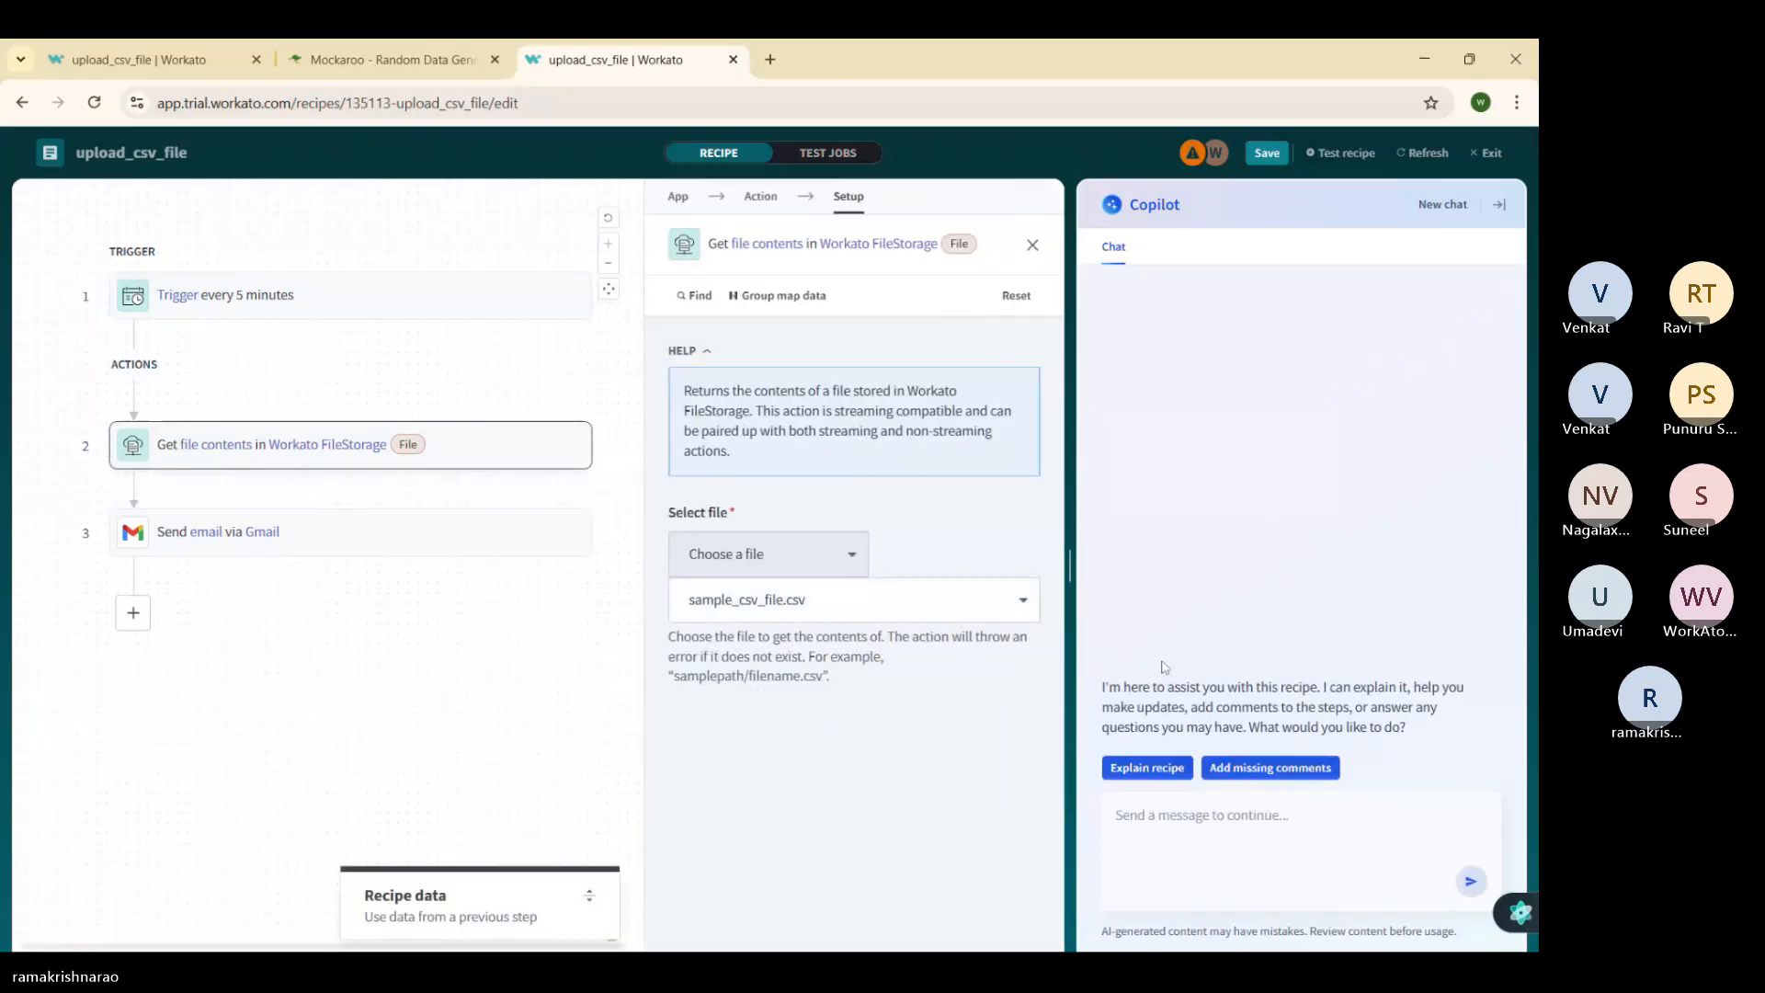
click(1021, 600)
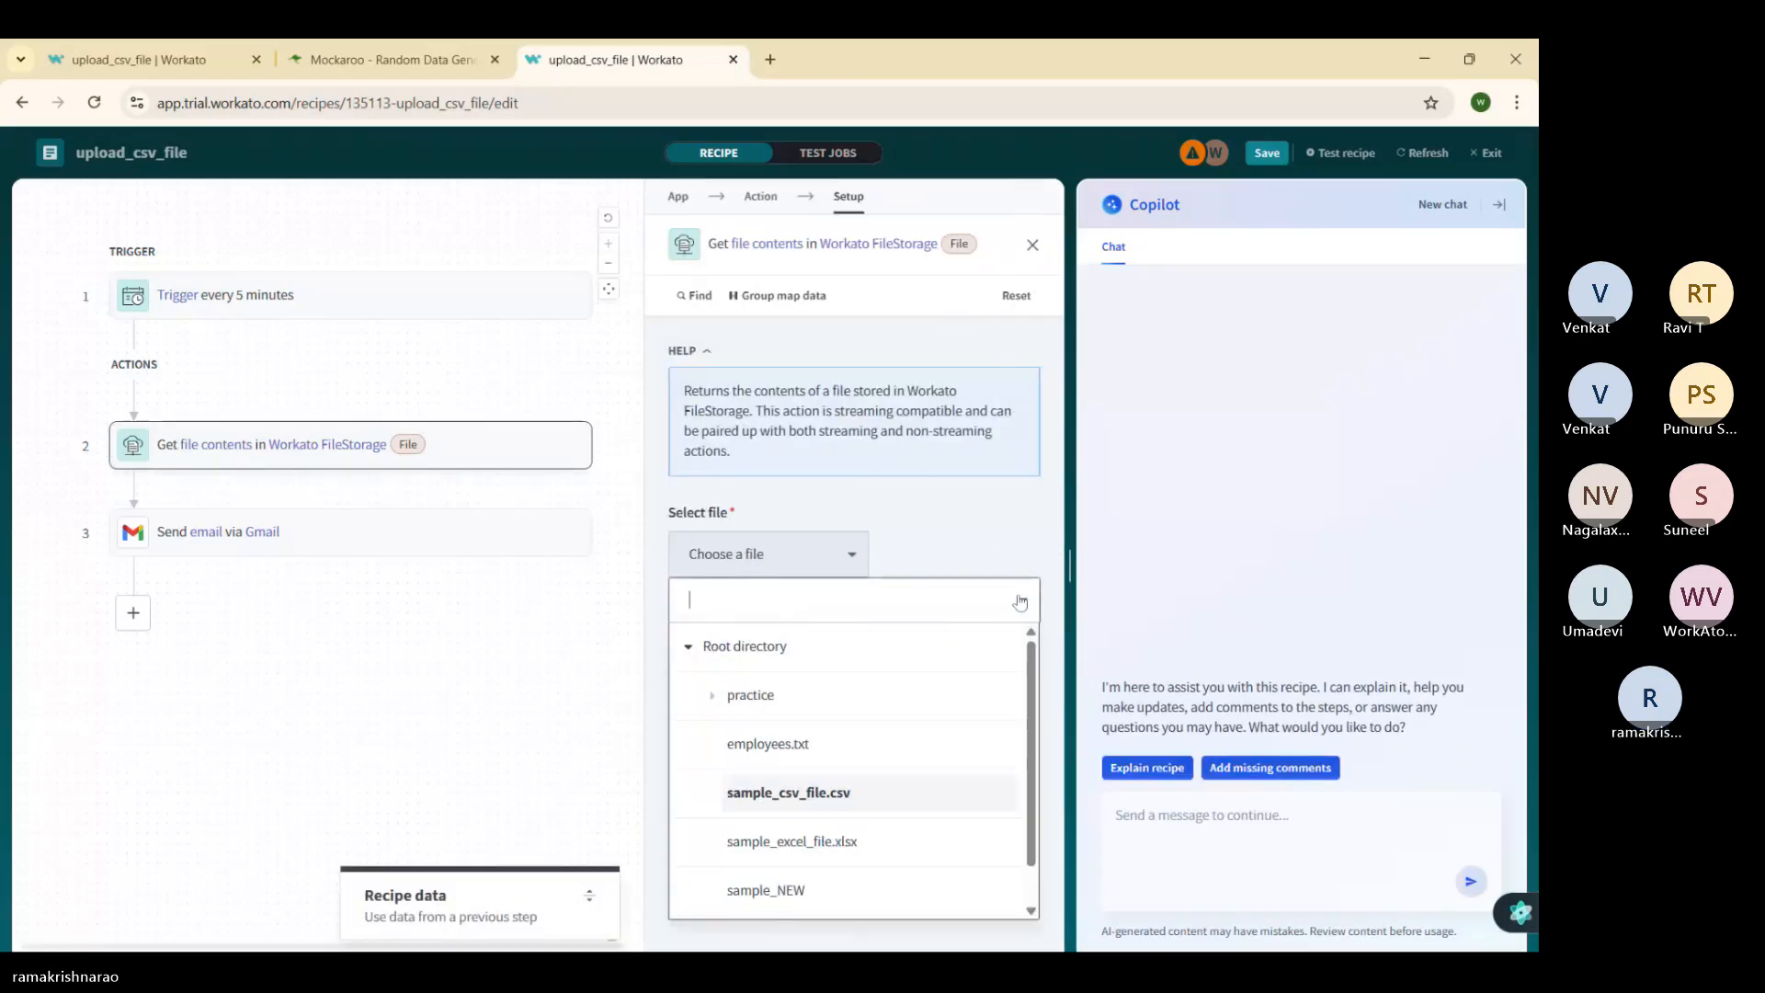
click(829, 563)
click(750, 605)
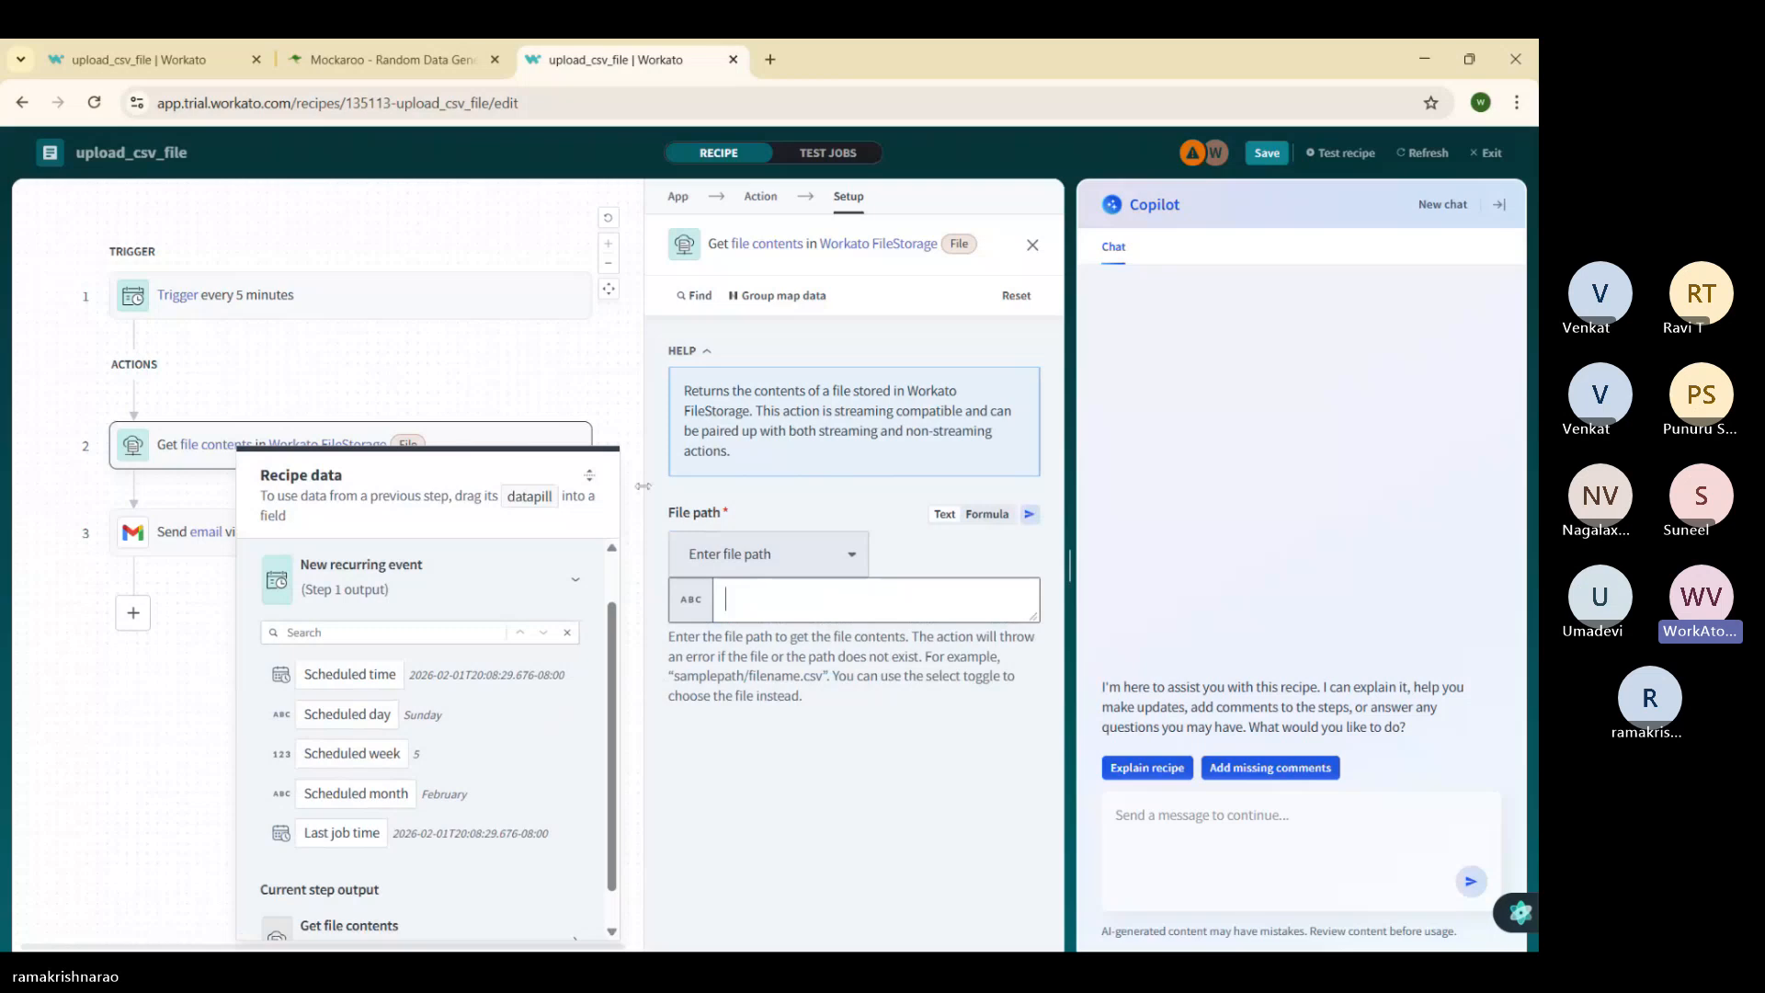
click(101, 723)
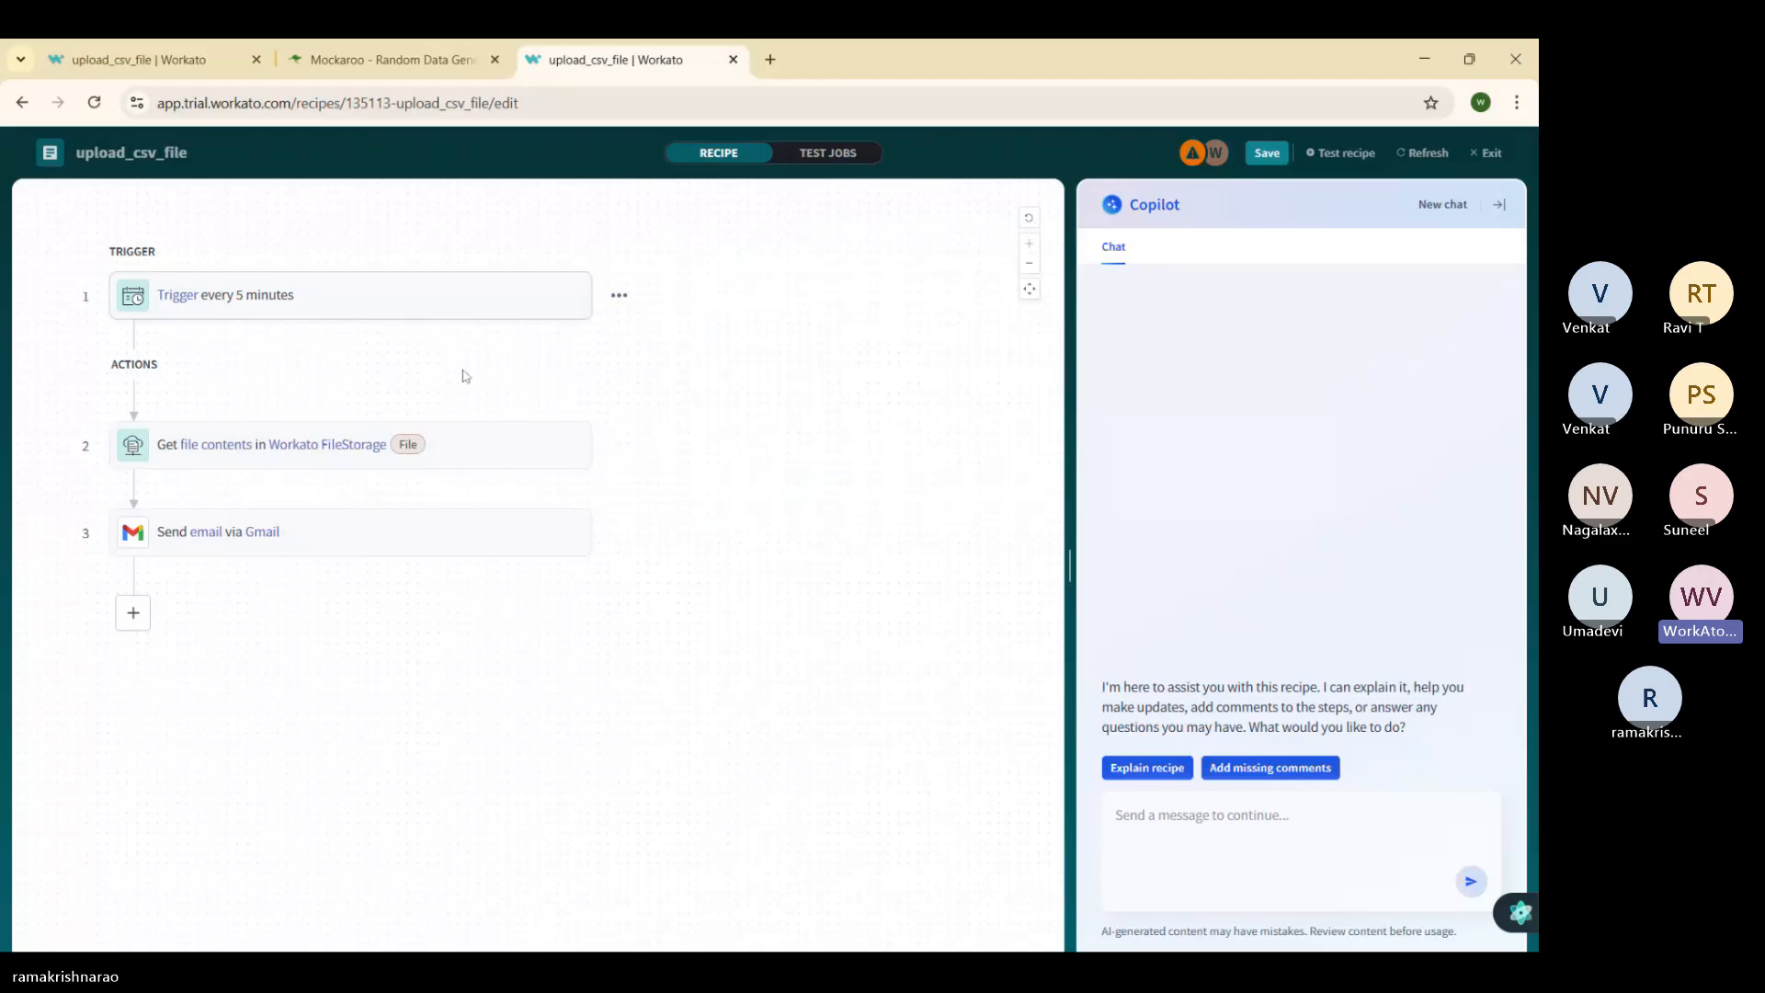
click(367, 449)
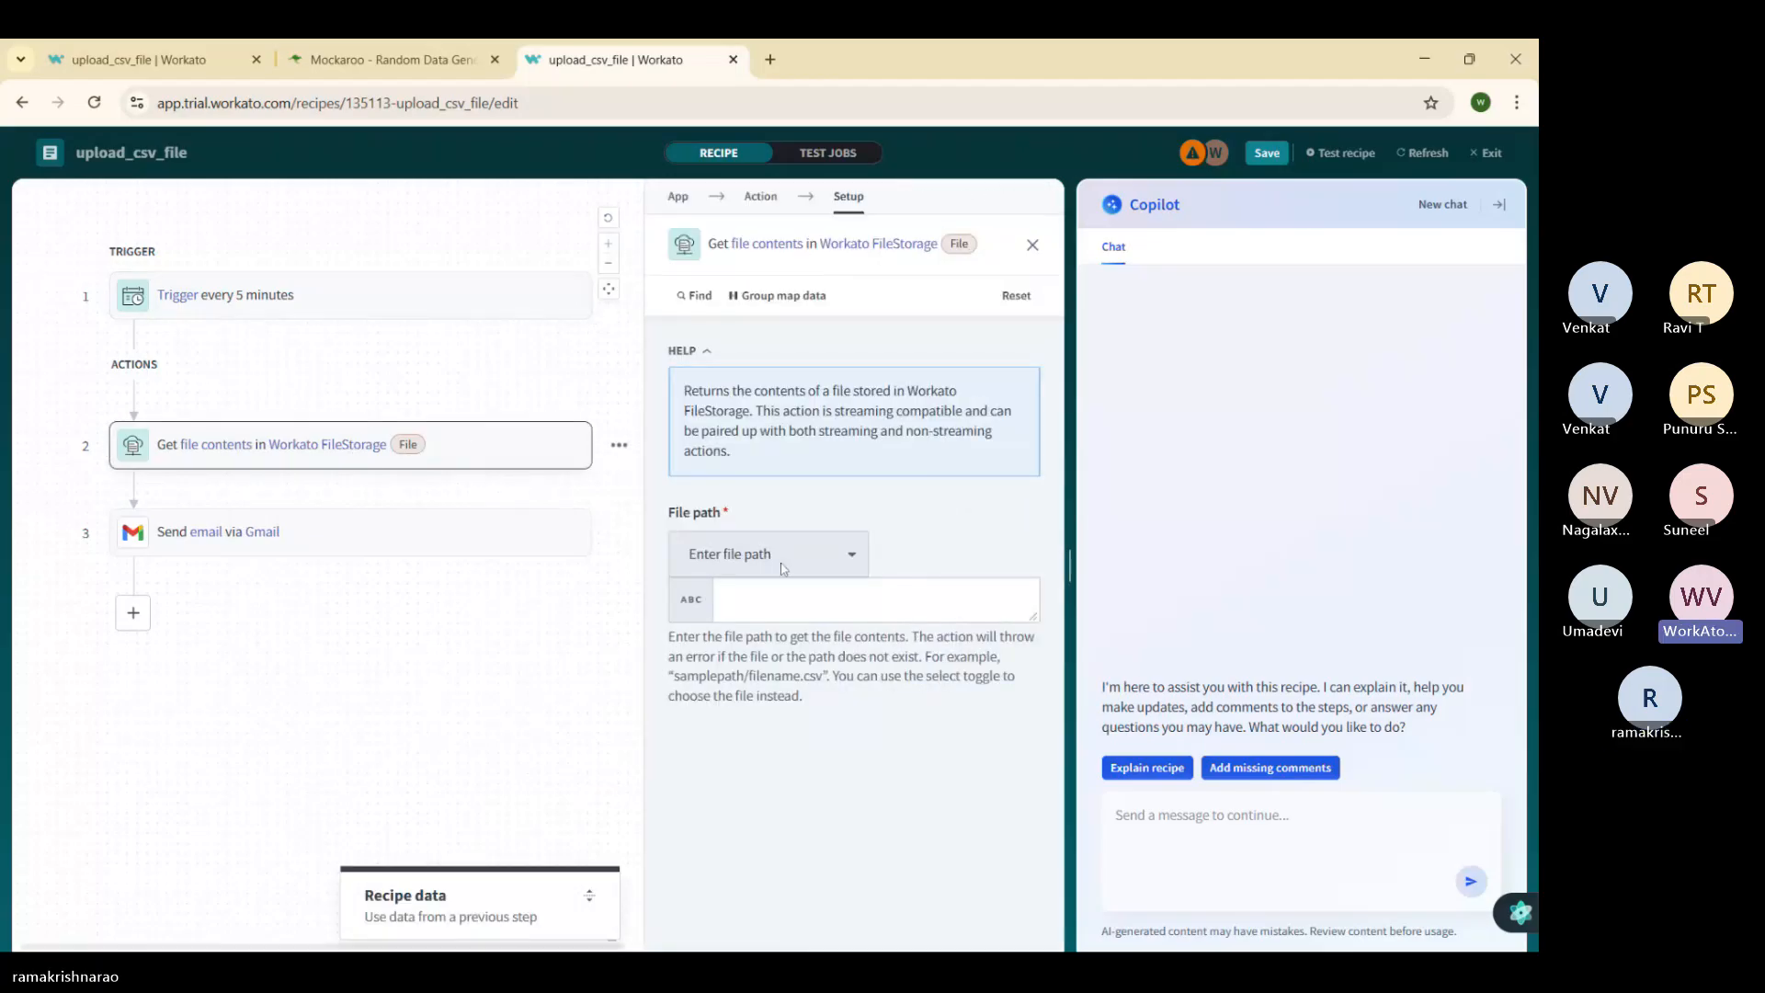
click(855, 556)
click(854, 551)
click(854, 548)
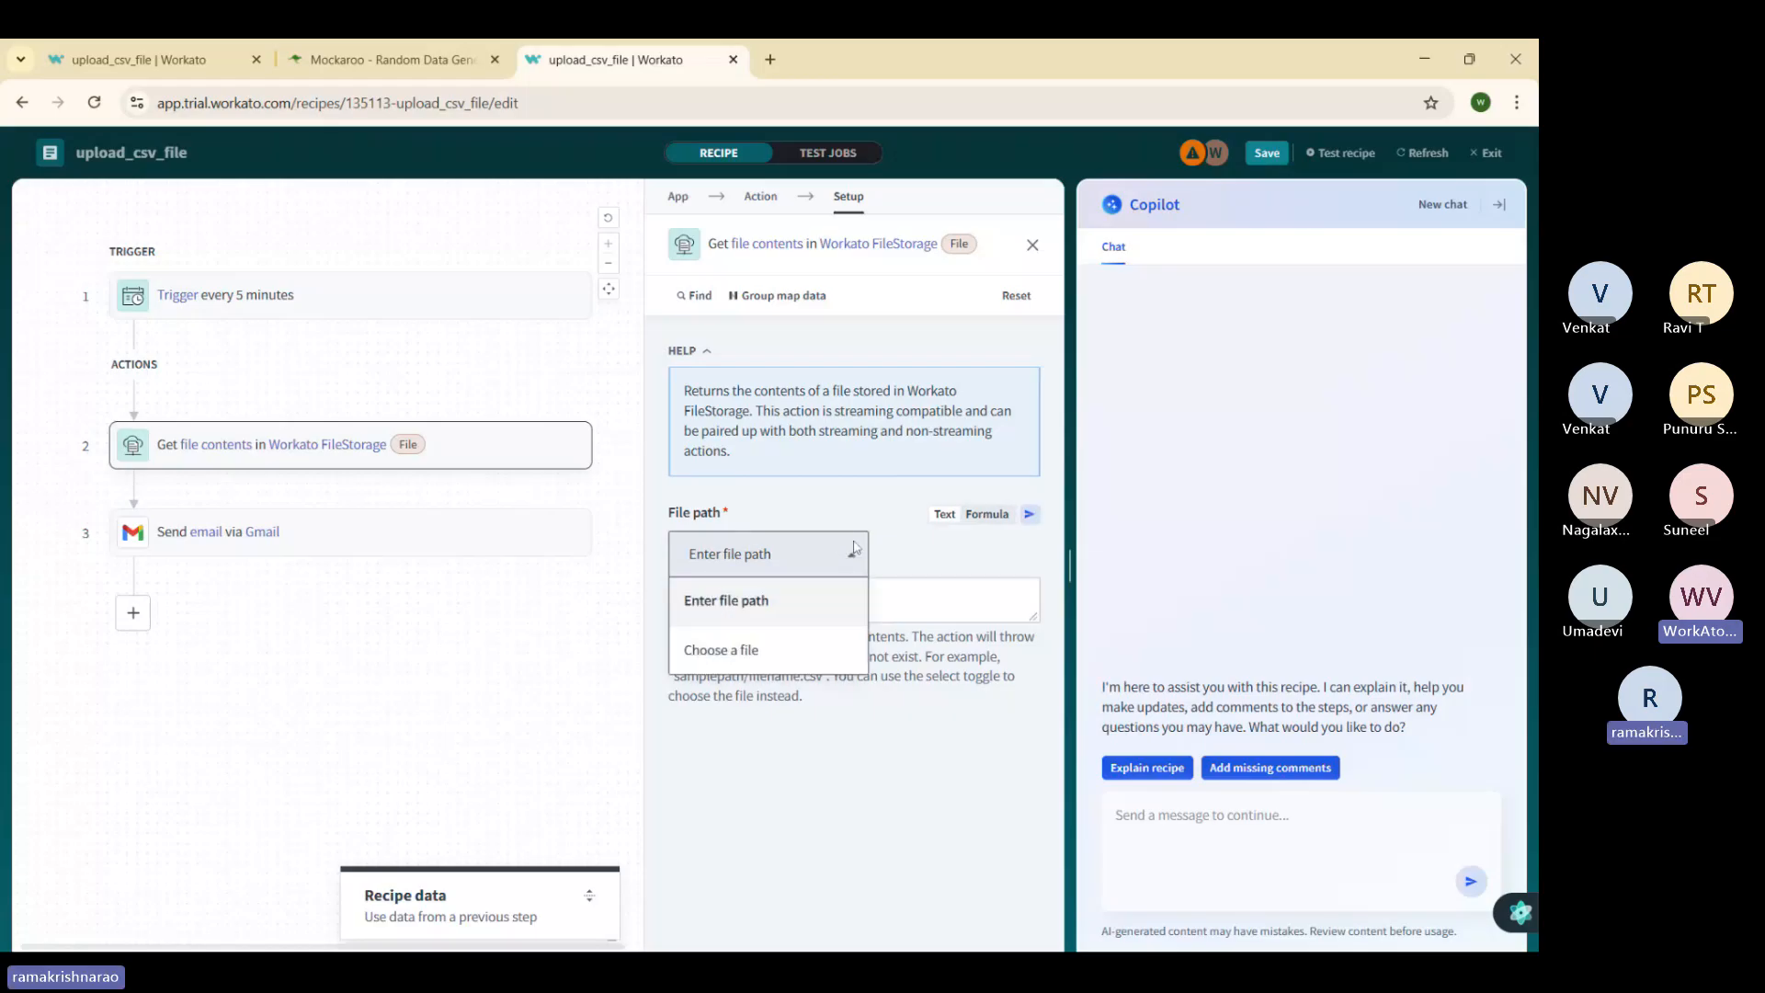
click(760, 653)
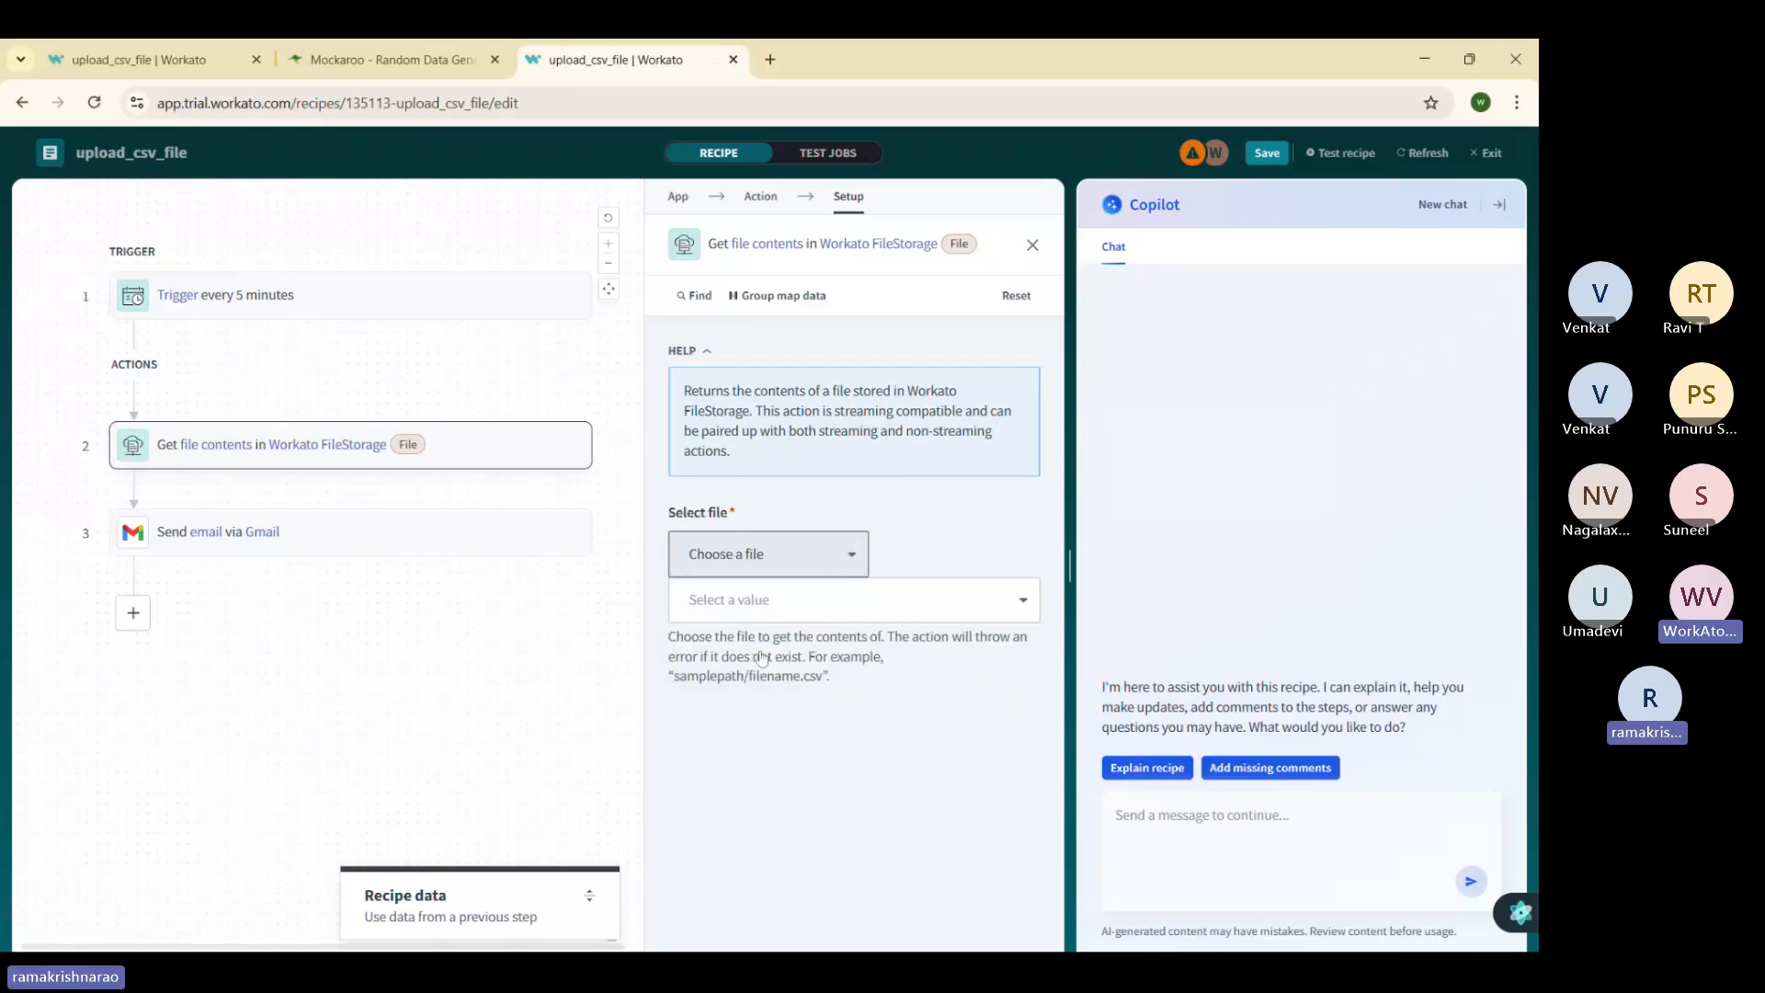
click(1019, 603)
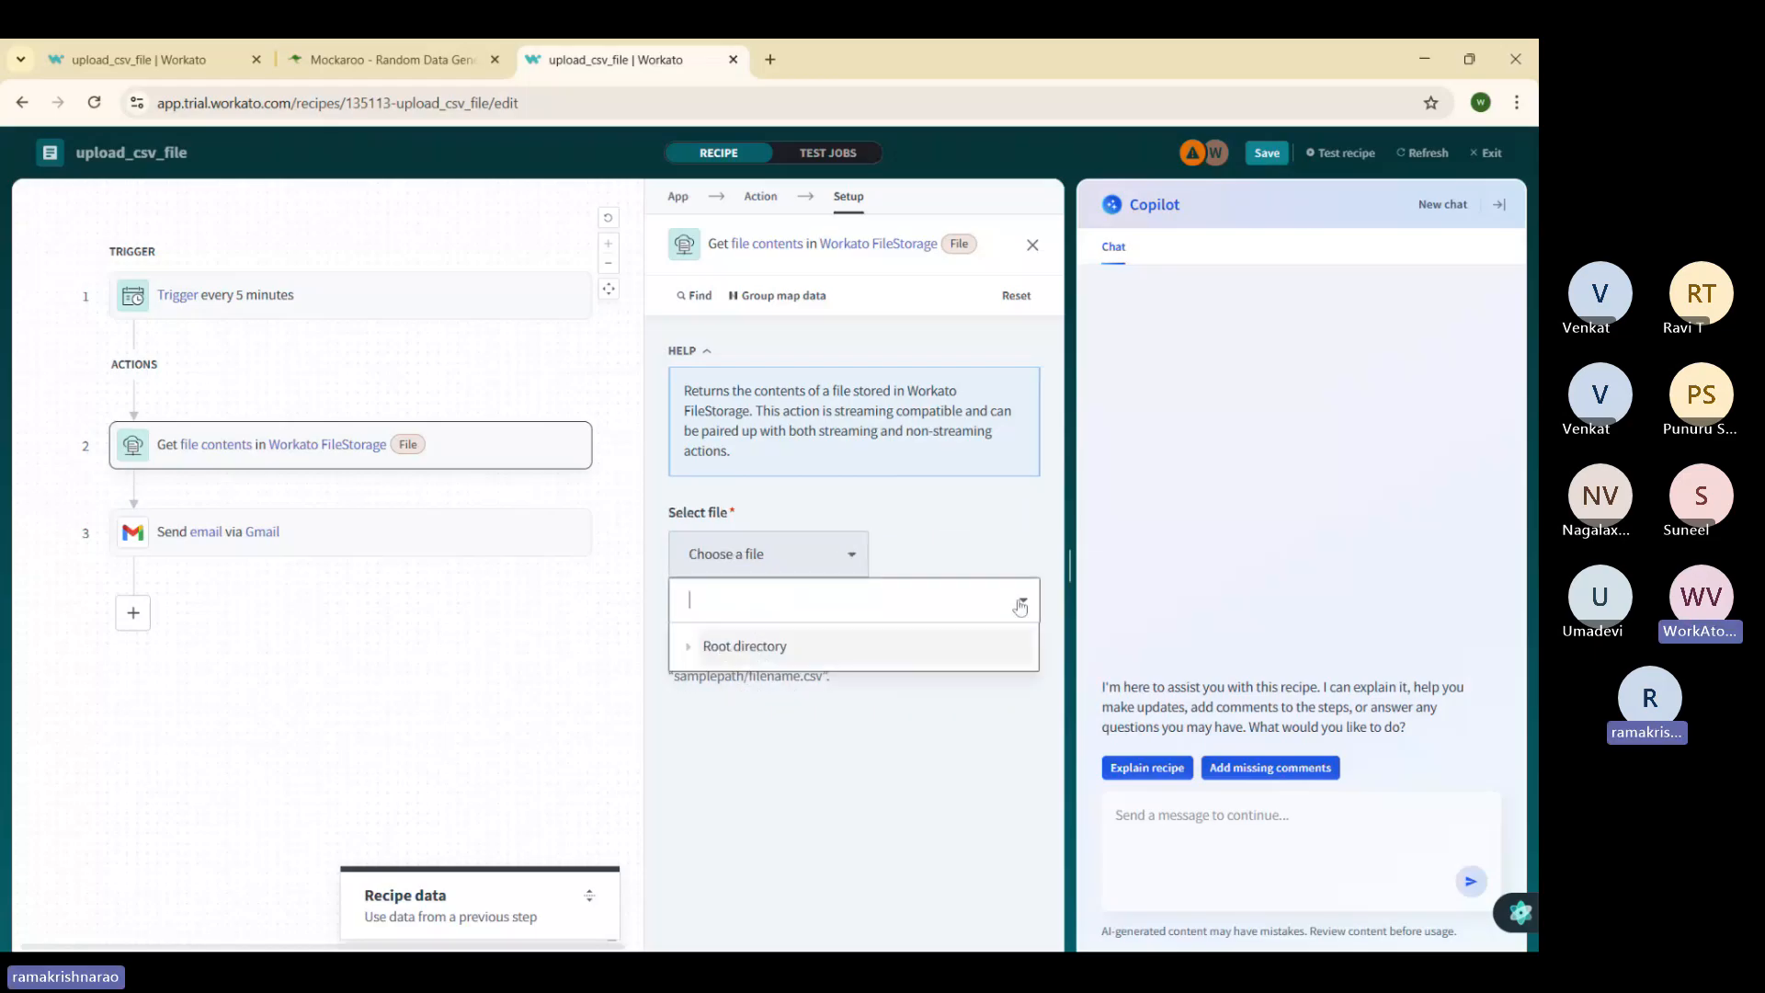
click(826, 651)
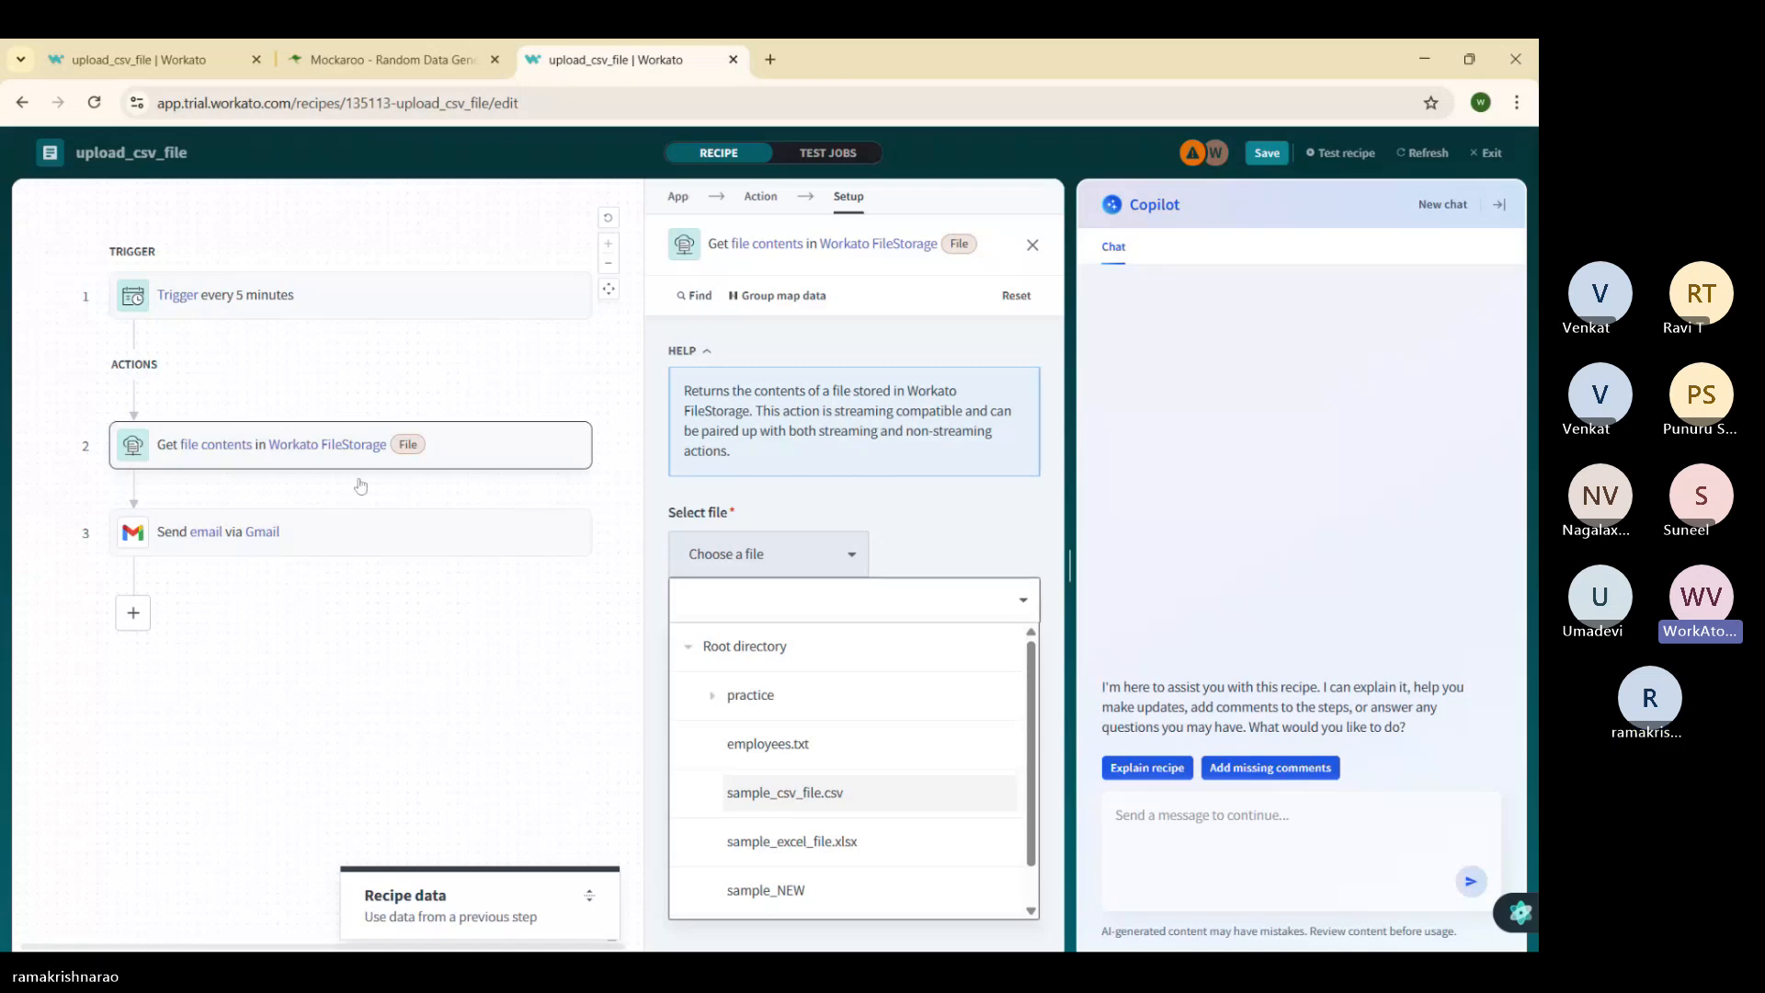
click(327, 449)
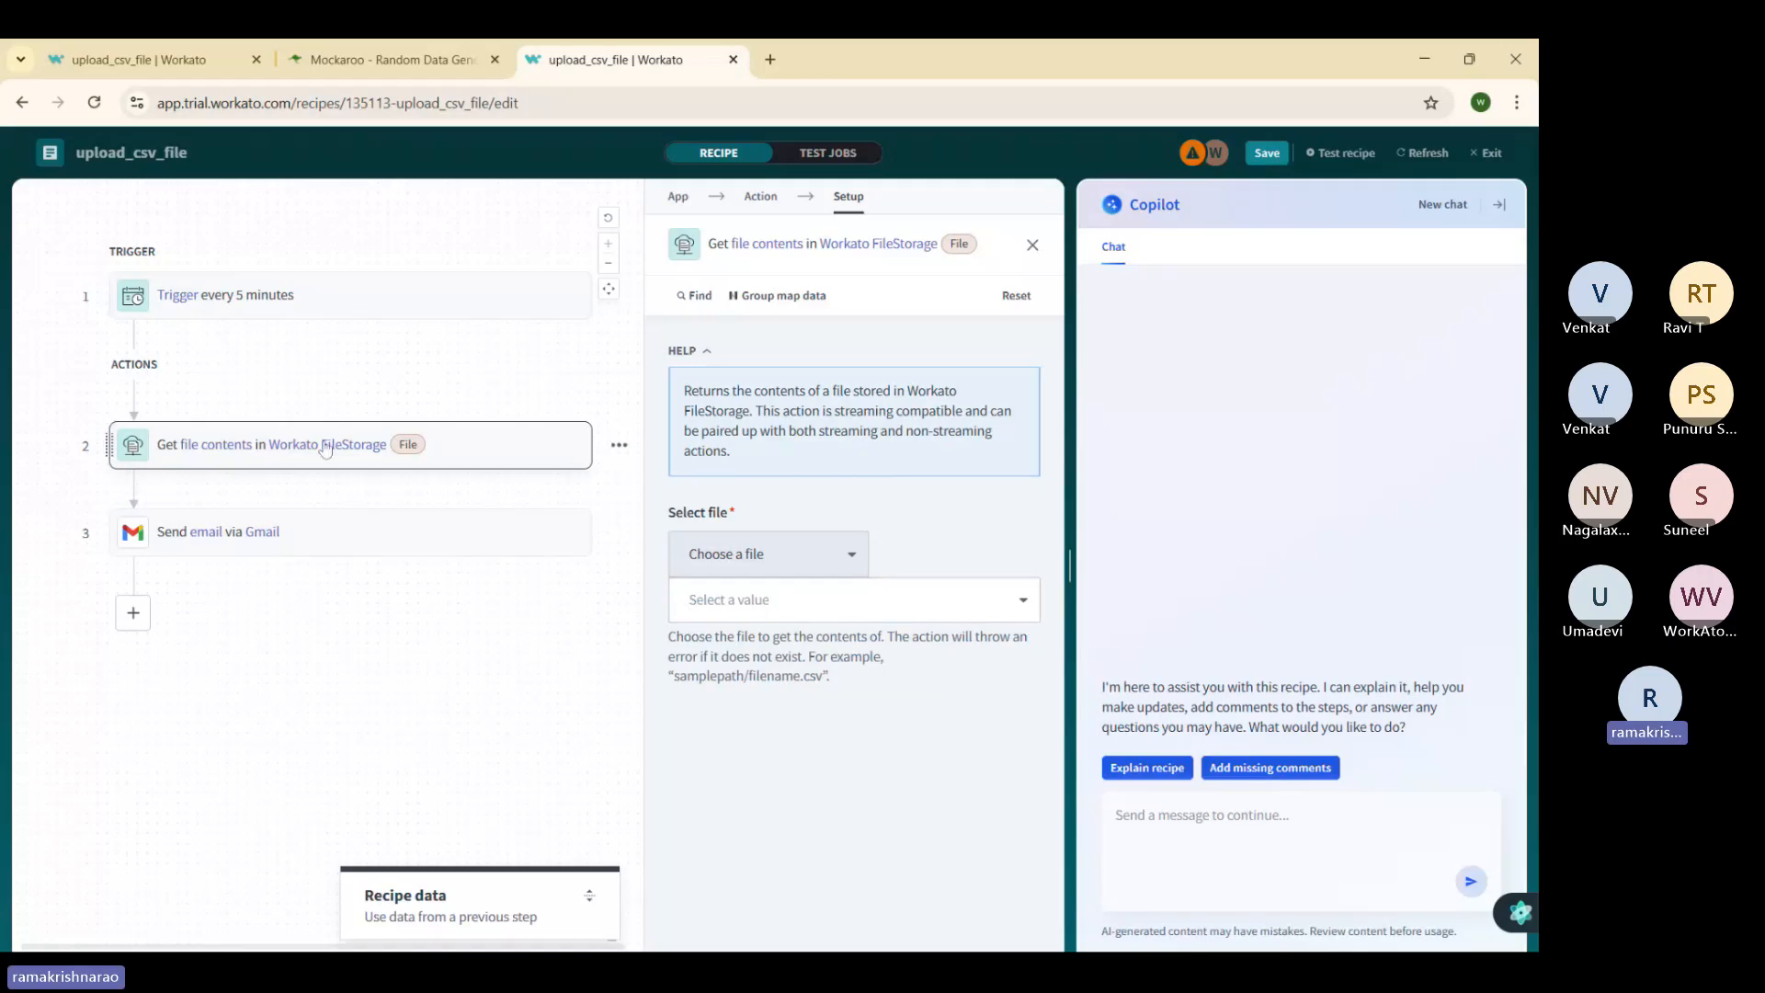
click(1505, 156)
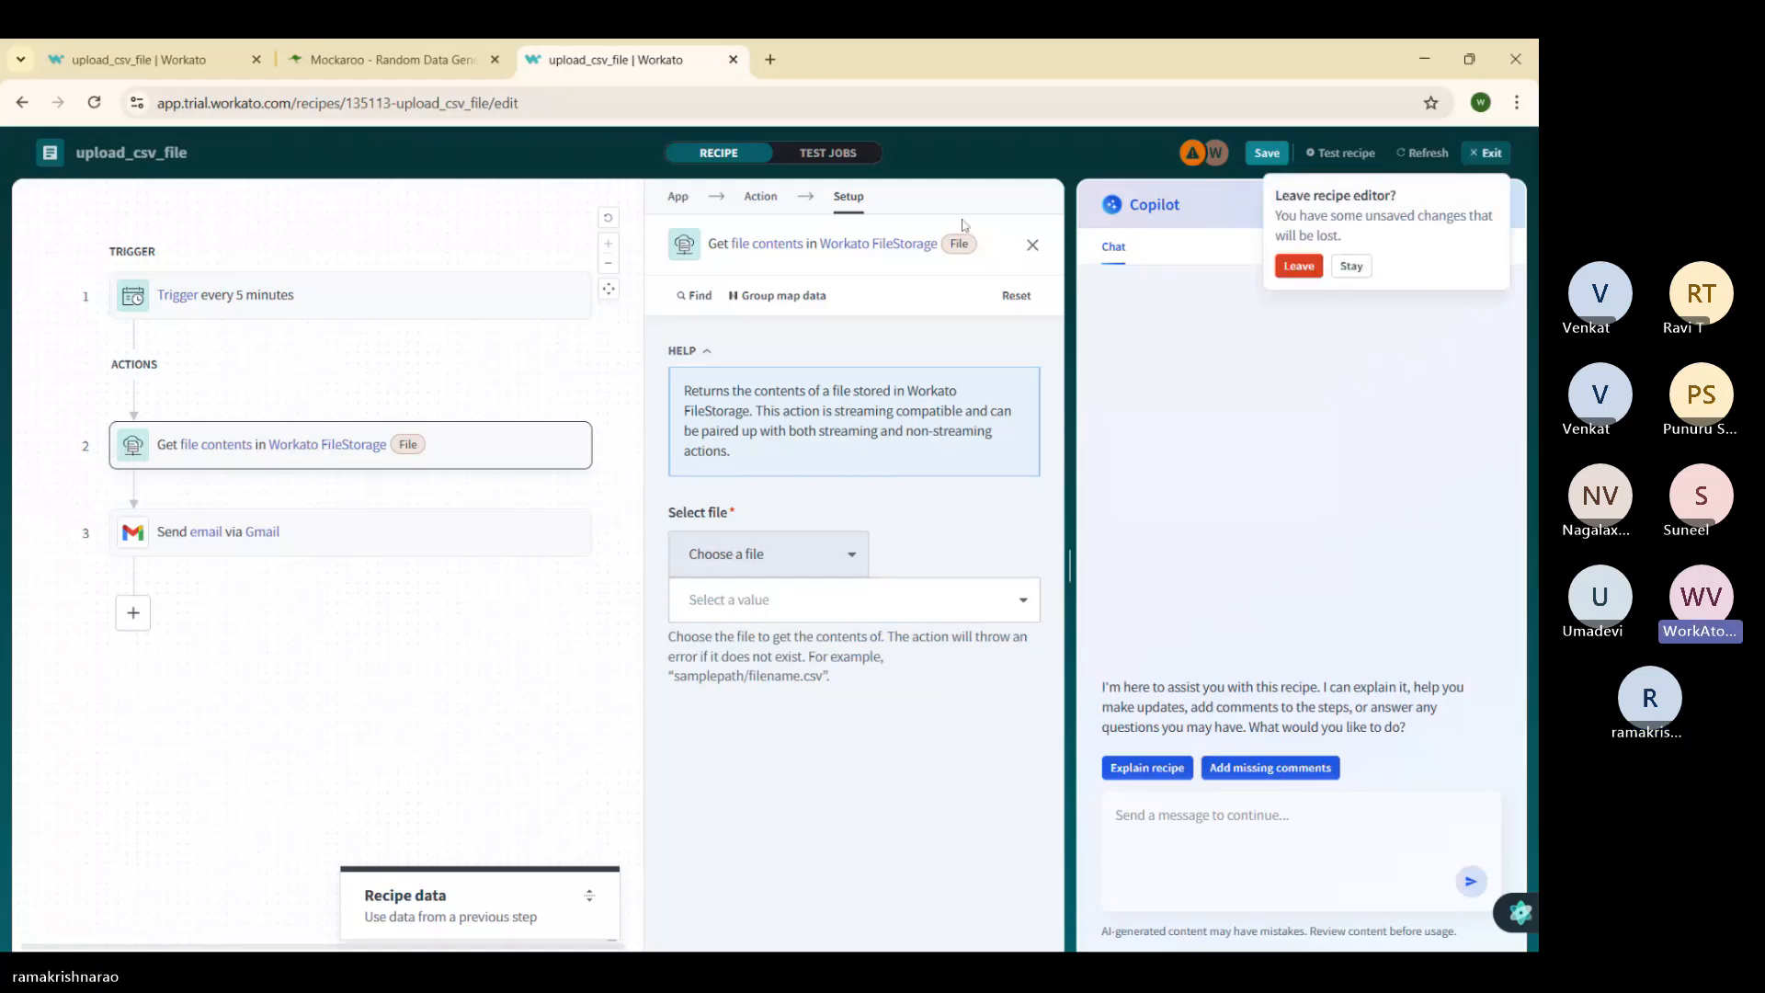
click(1287, 270)
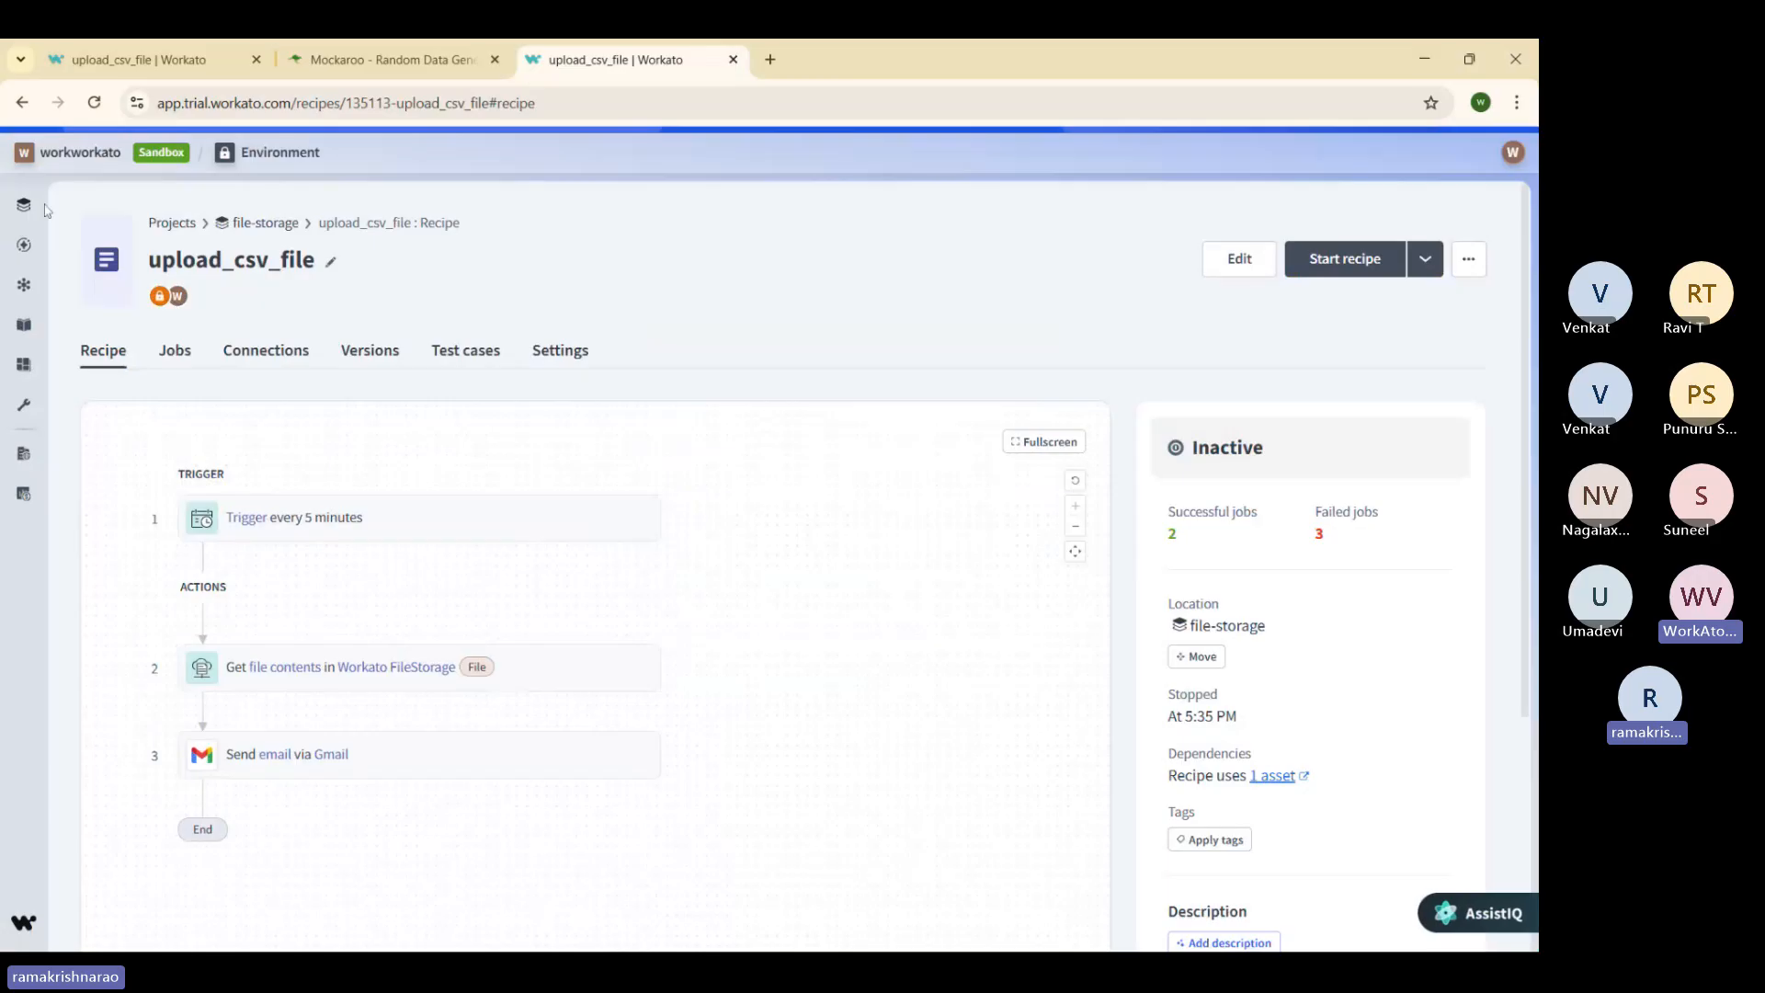
Step: Go to Projects and open the FileStorage file manager from the workspace tools
click(46, 206)
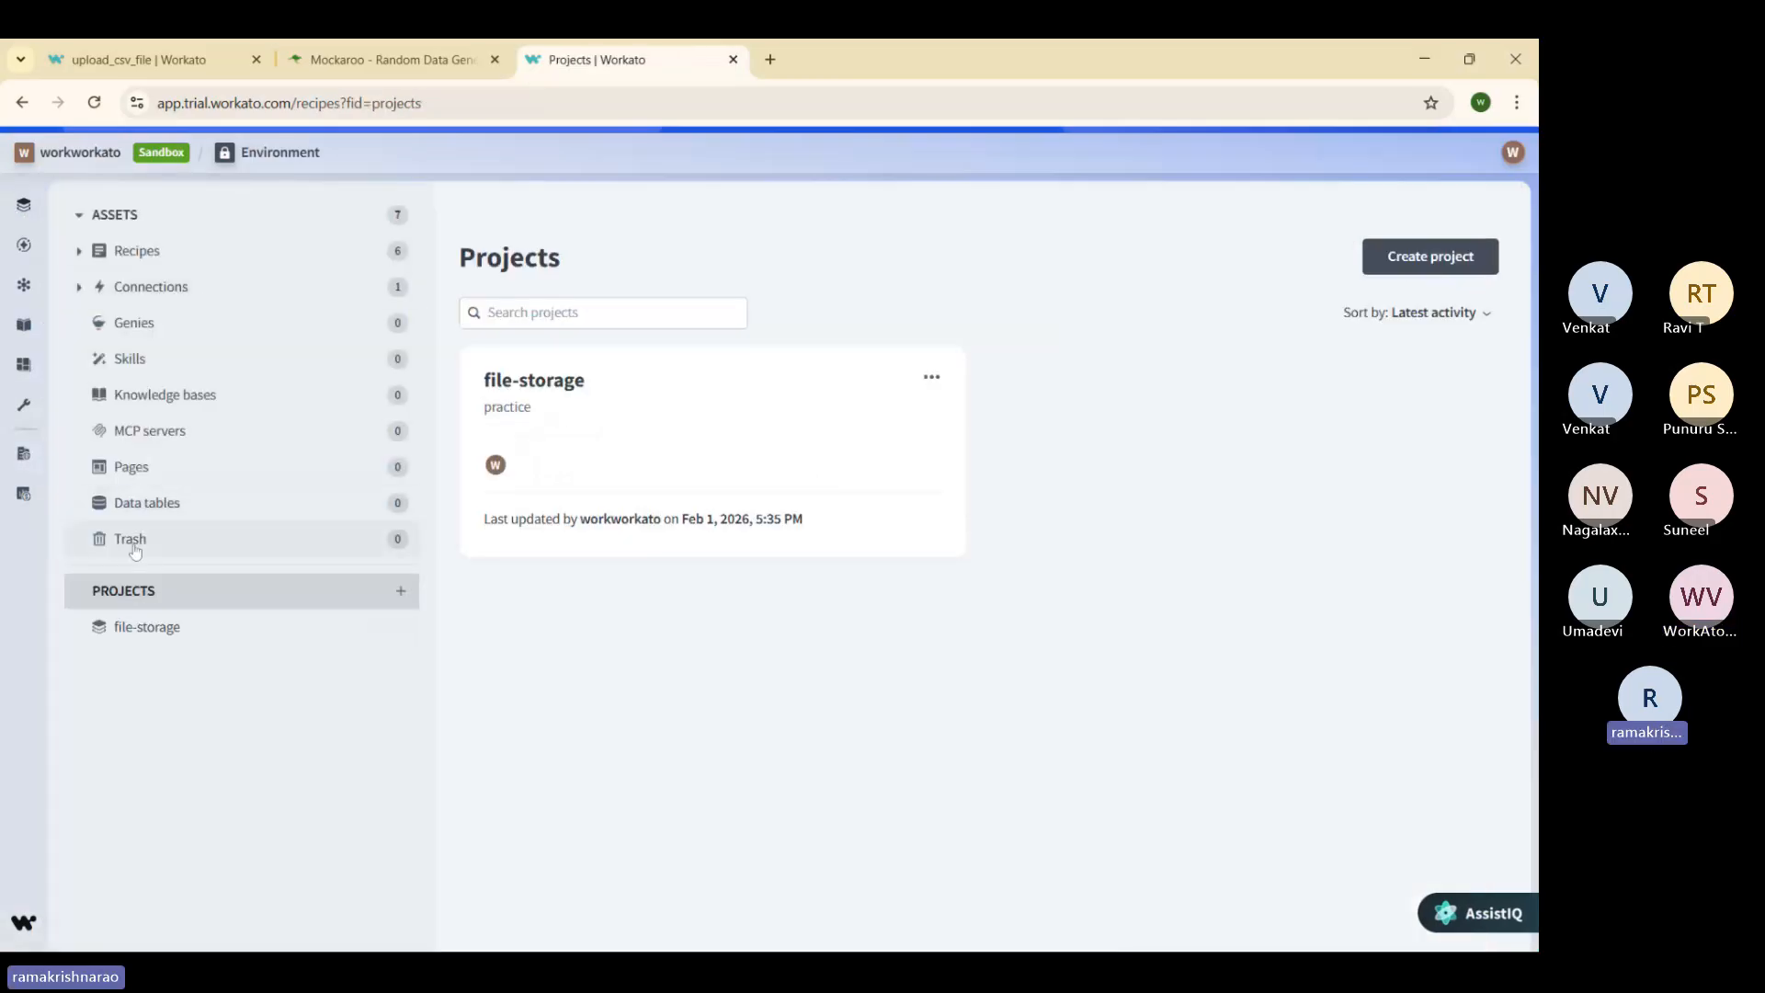
mouse_move(42, 522)
click(58, 404)
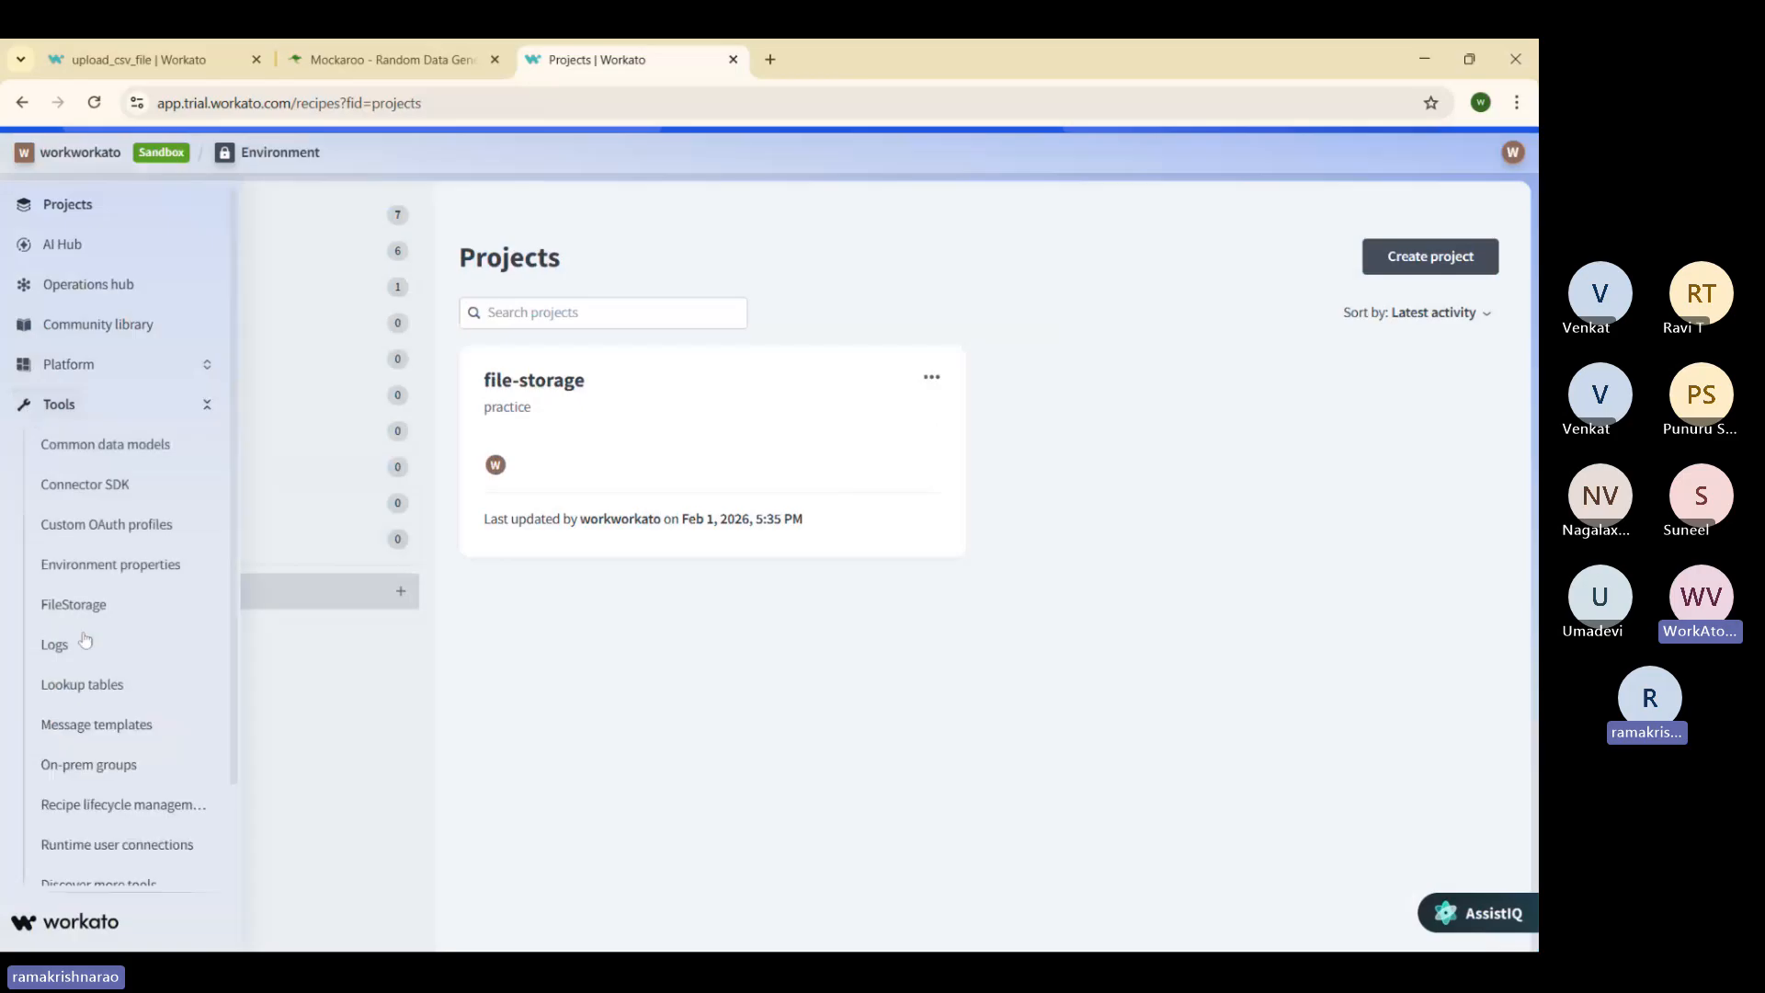
click(93, 607)
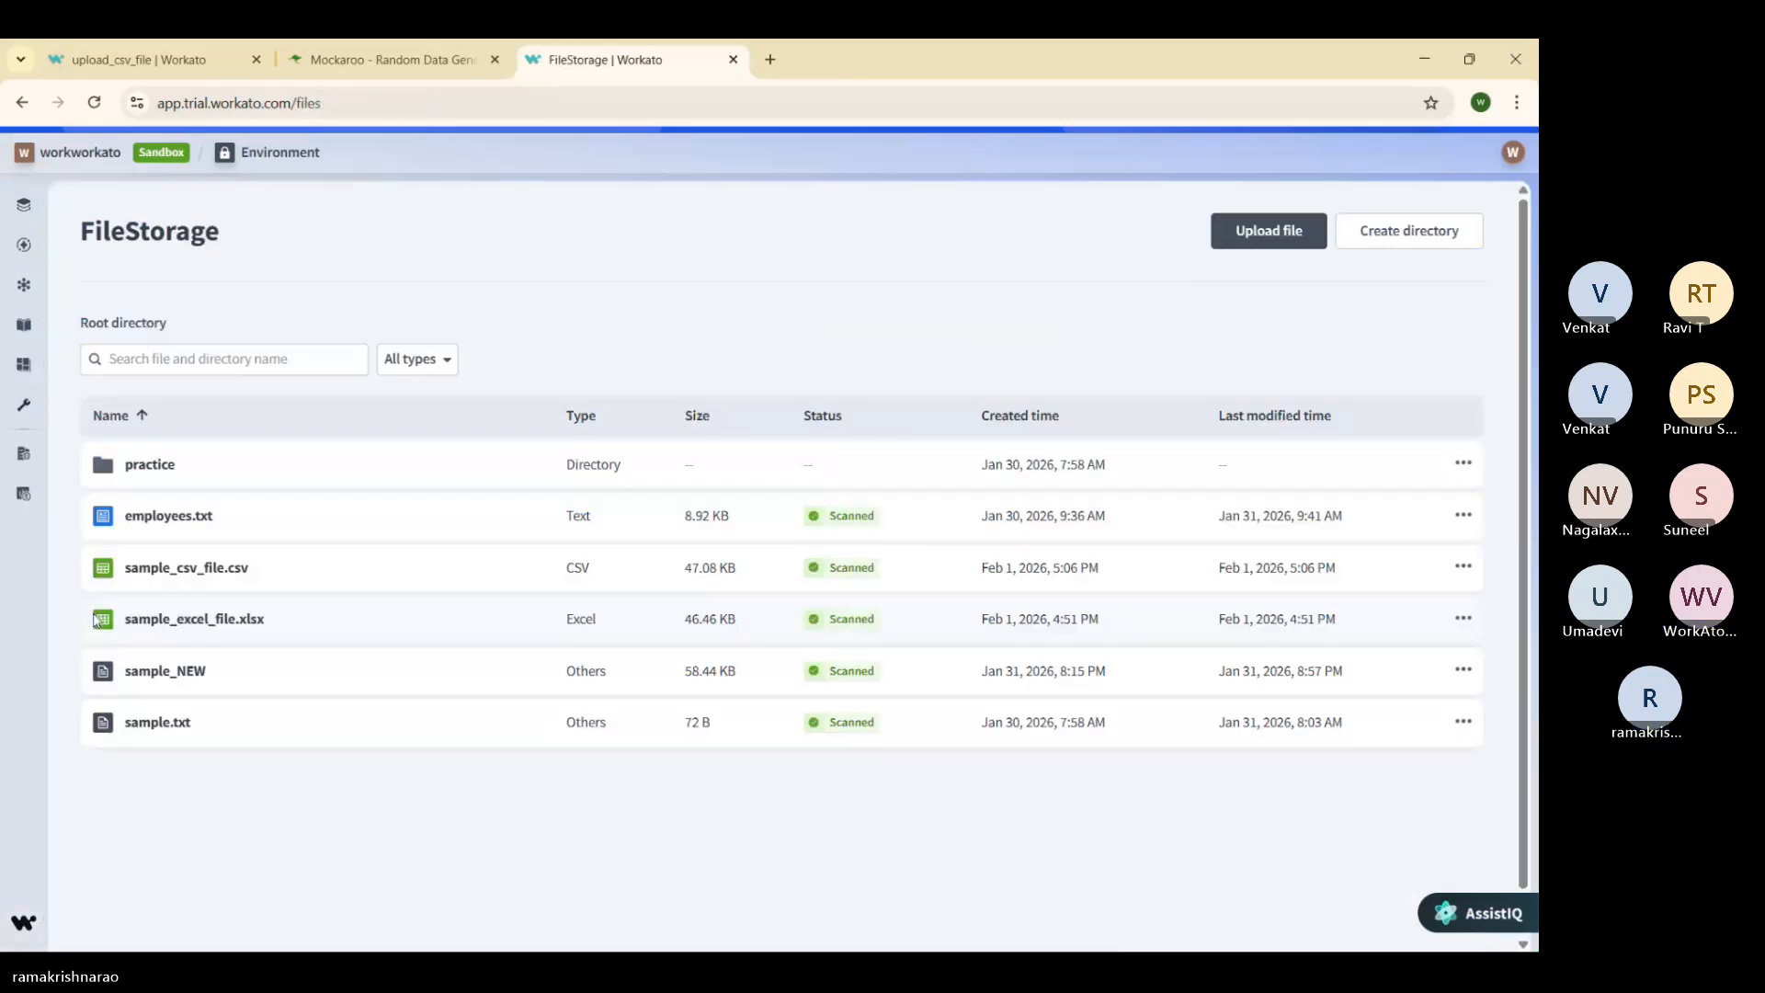
Step: Open the details of sample_csv_file.csv and copy its storage path
click(1462, 723)
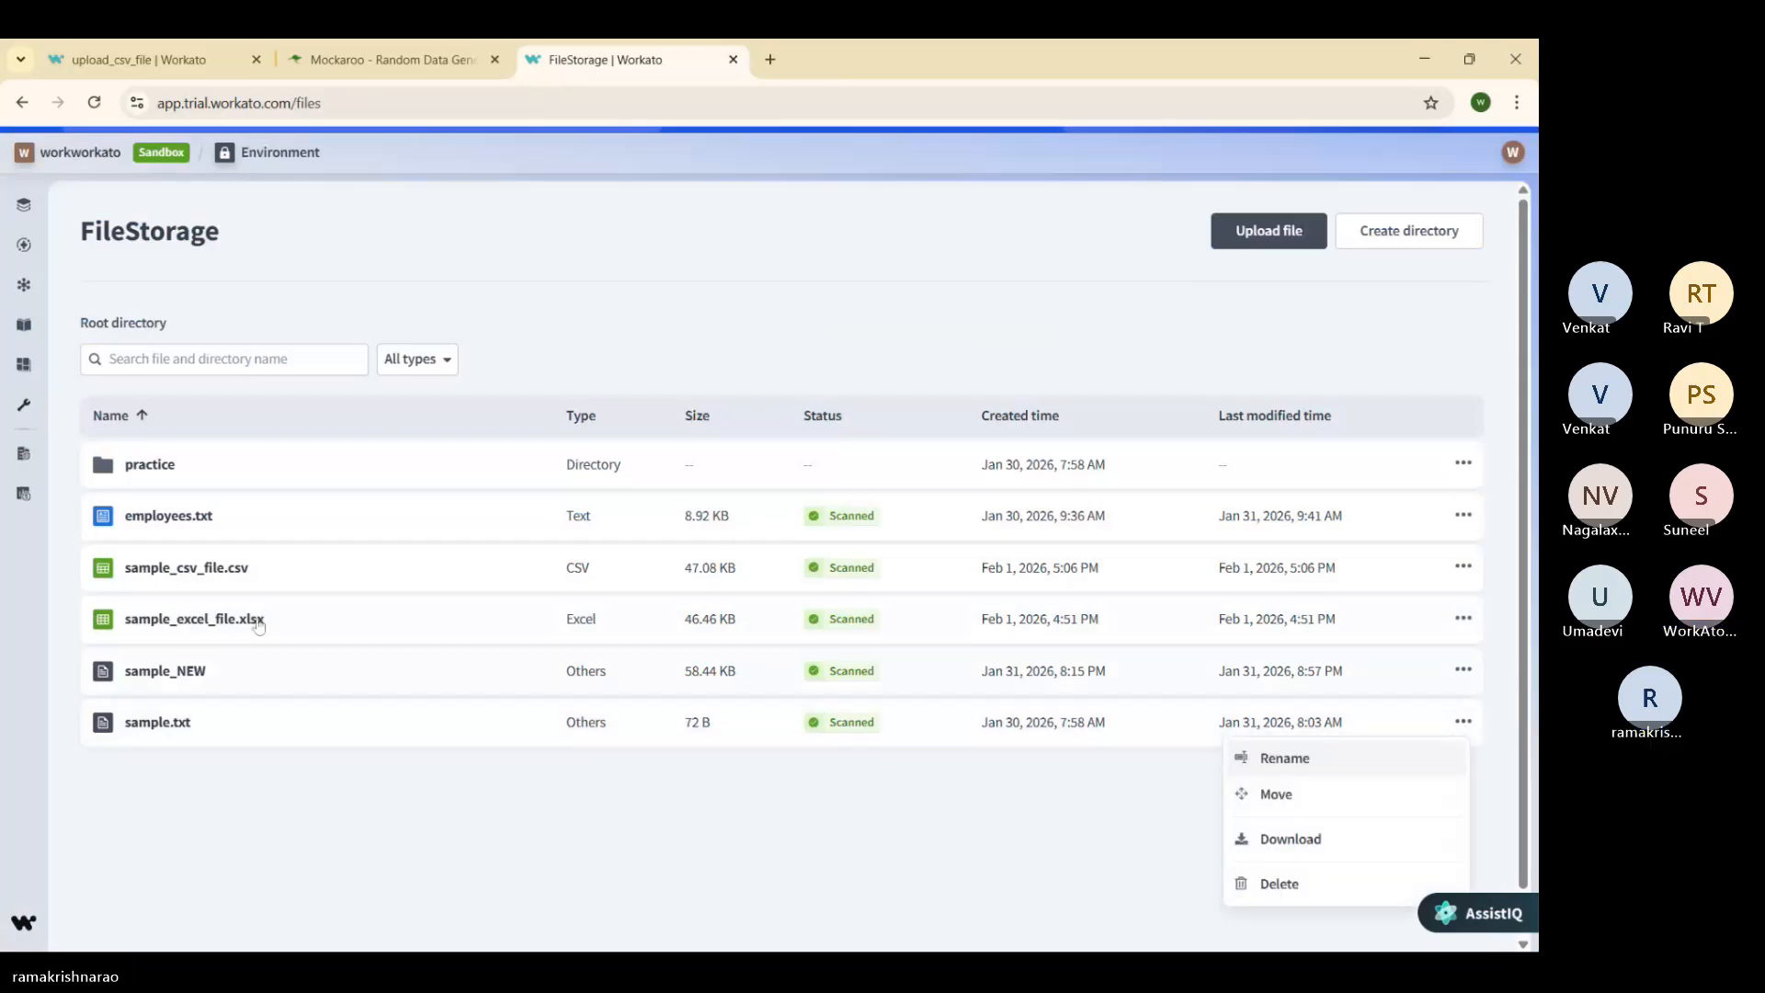
click(285, 582)
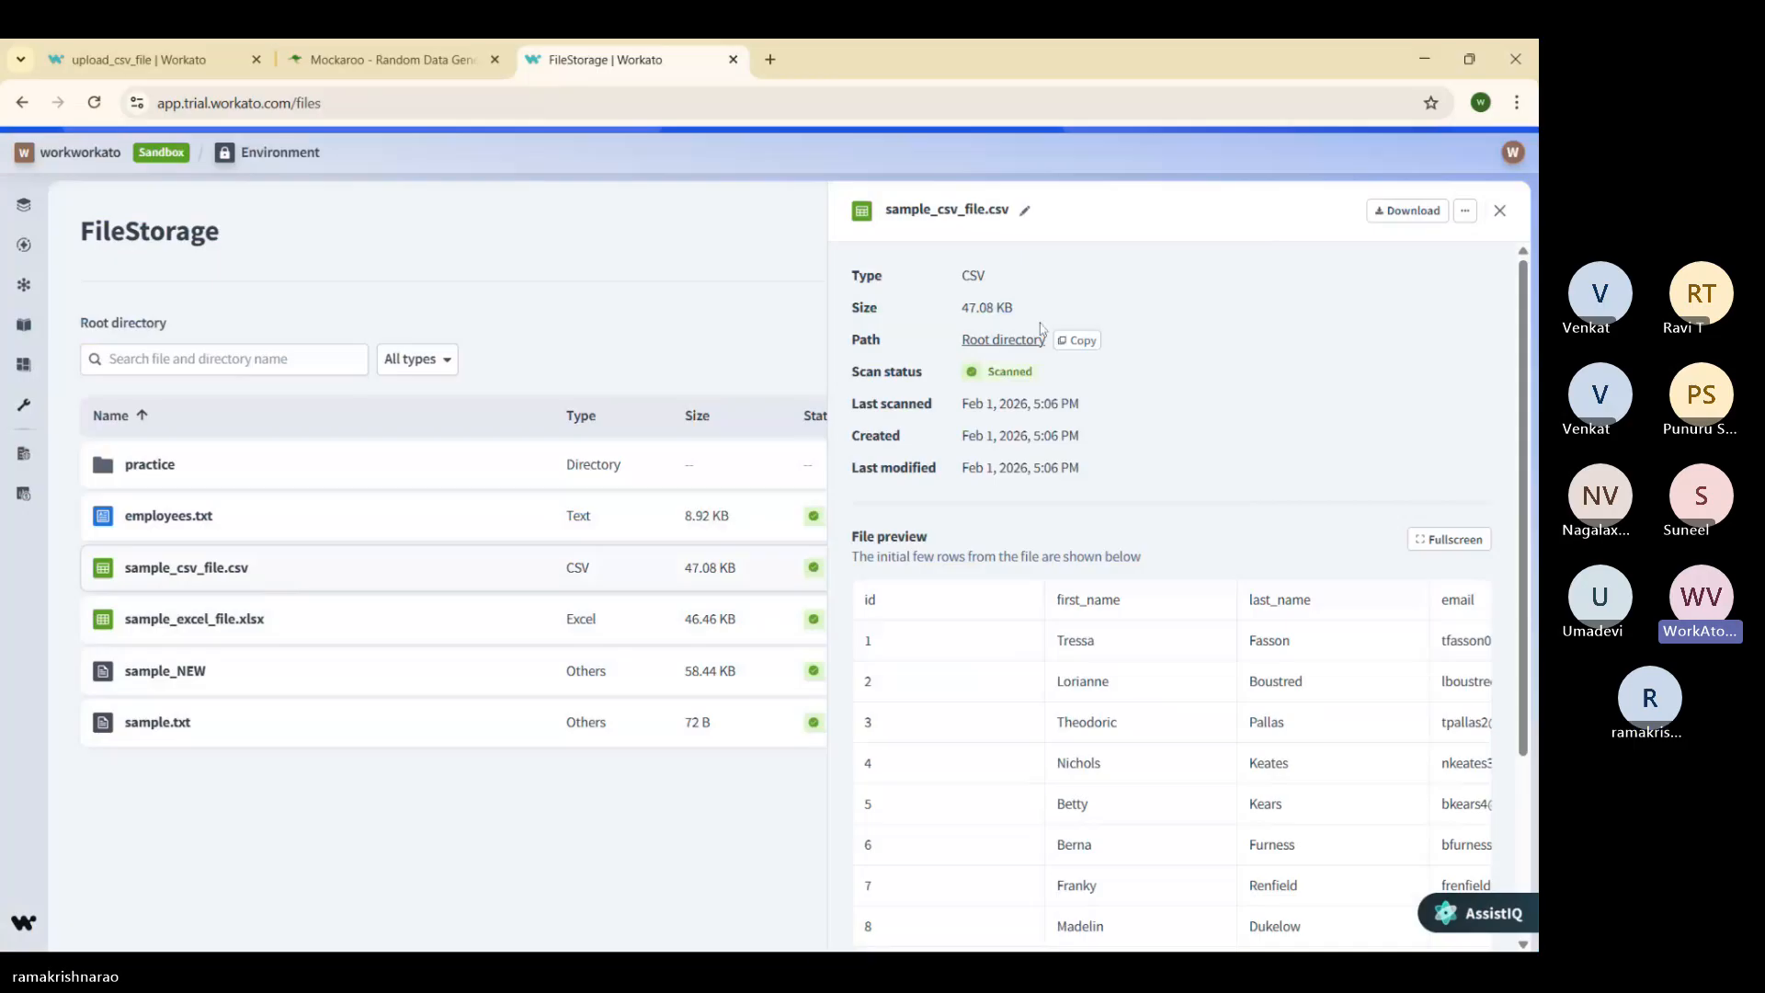
click(1085, 341)
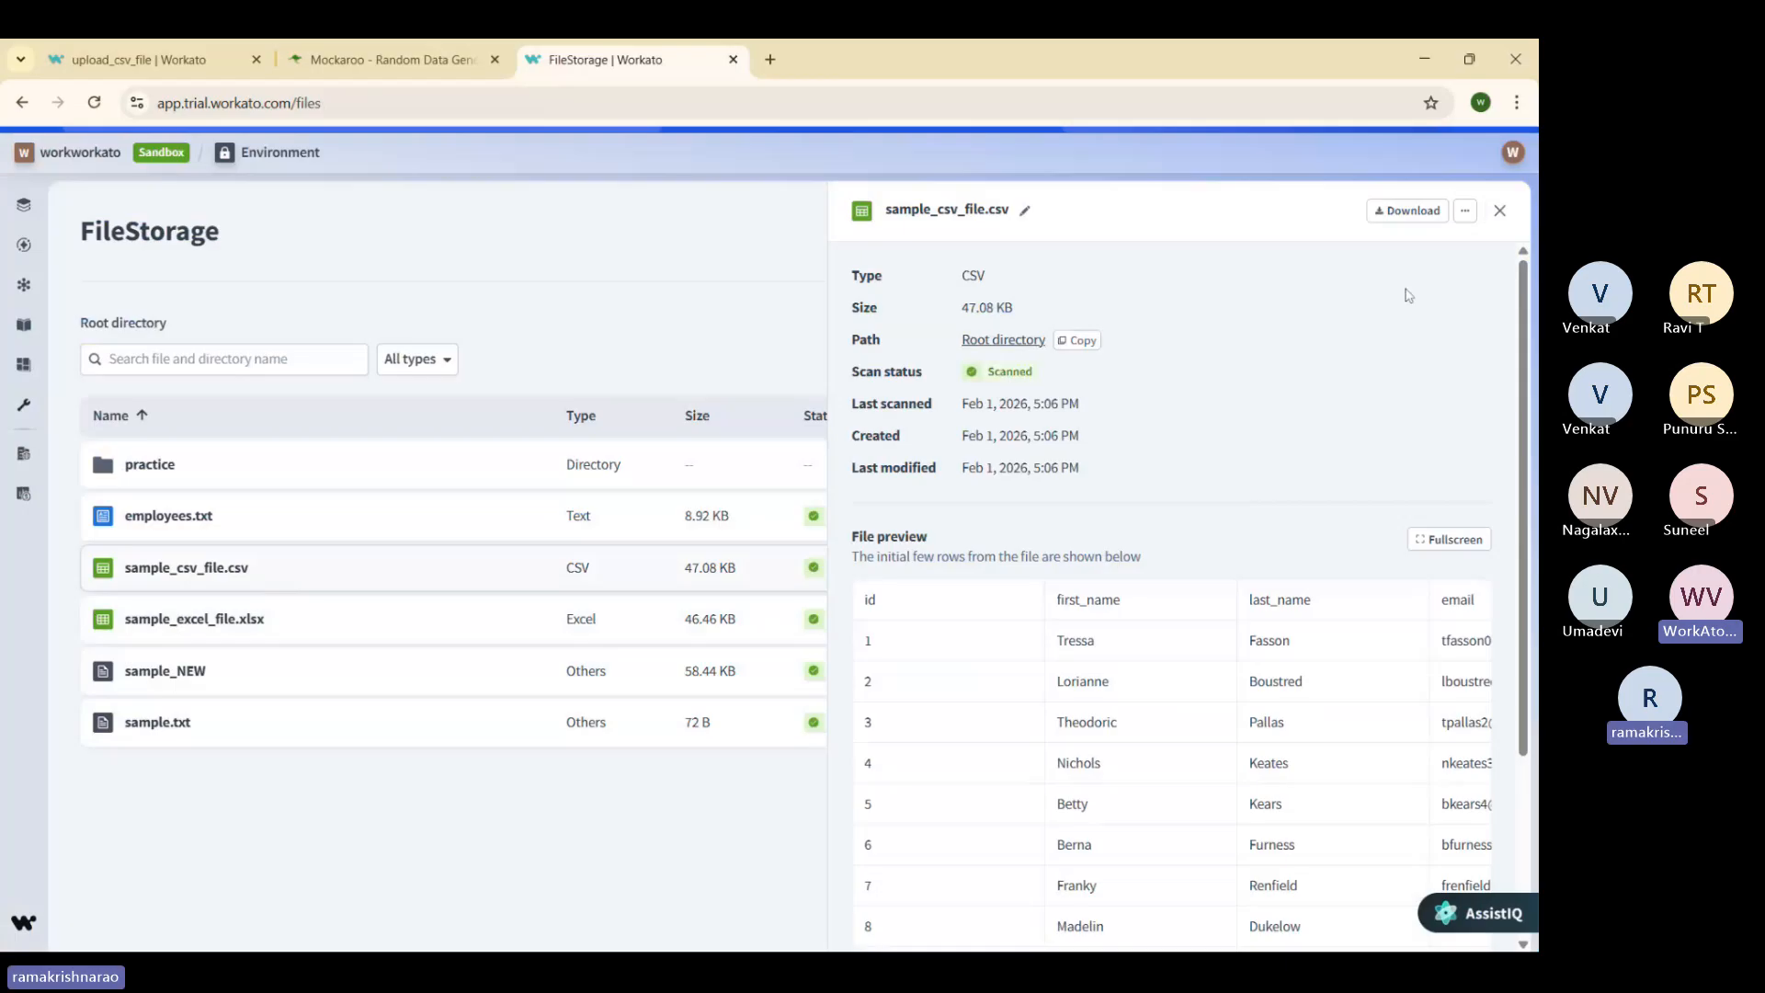
click(1096, 347)
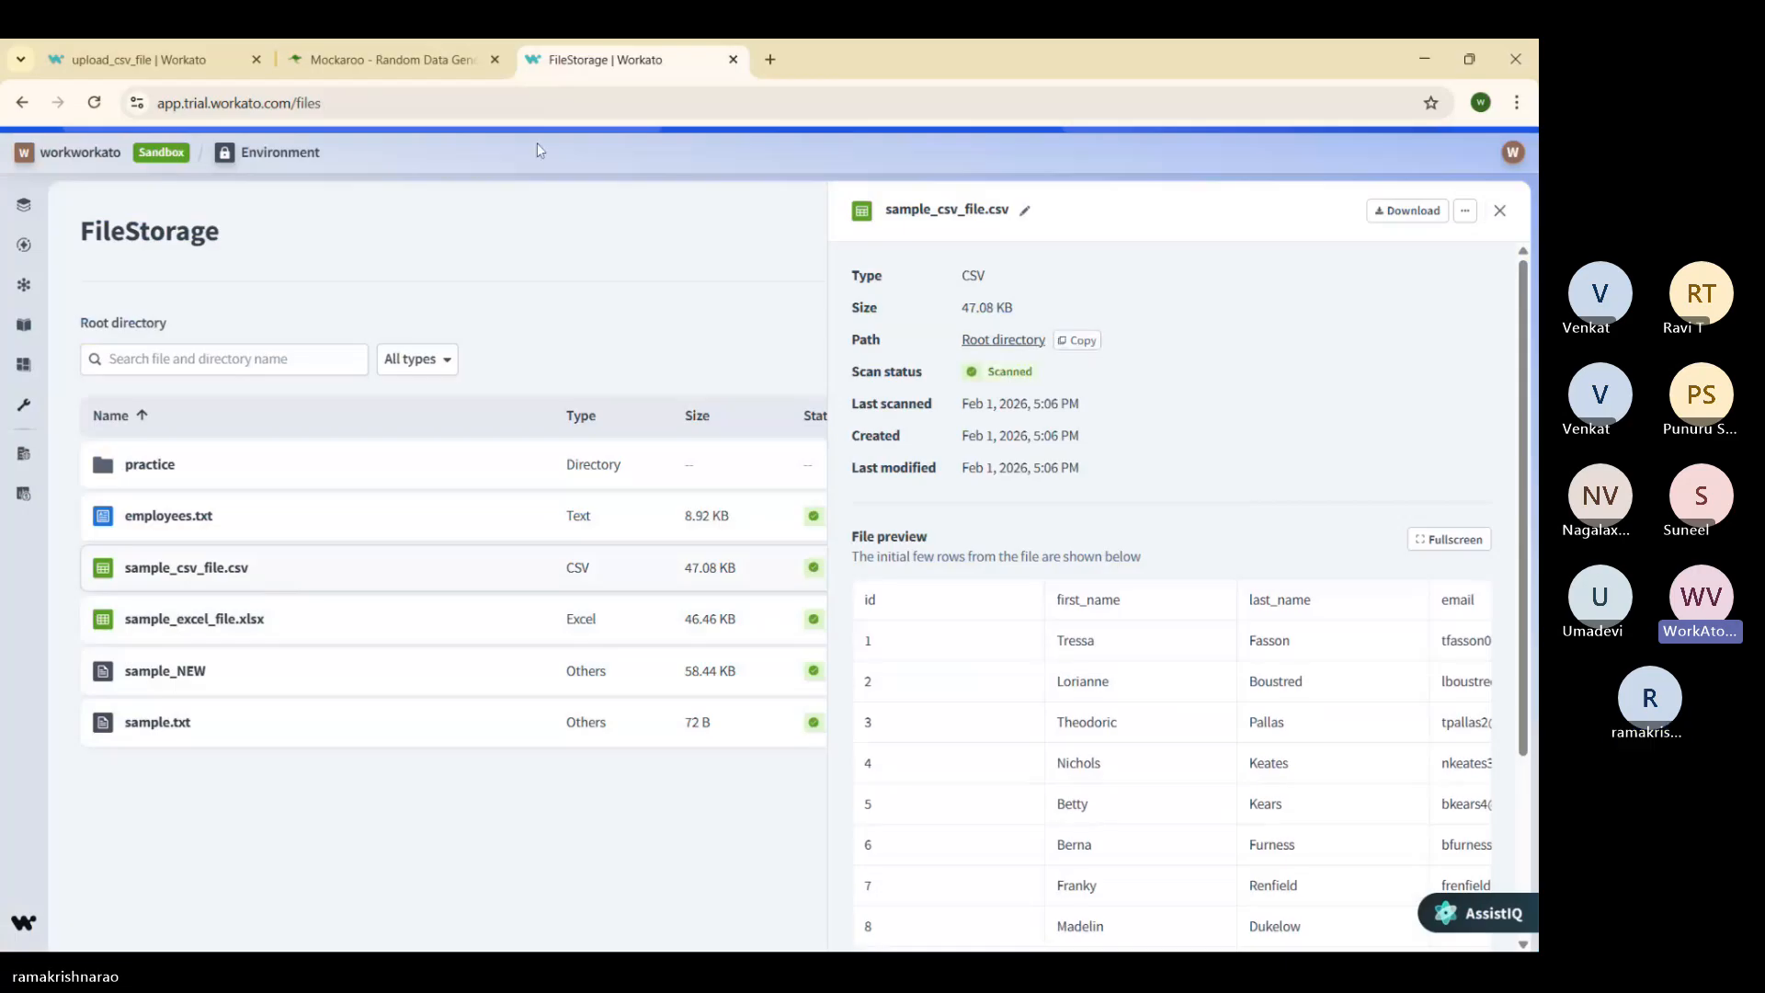
Step: Open the upload_csv_file recipe in the file-storage project and start editing its Get file contents step
mouse_move(18, 230)
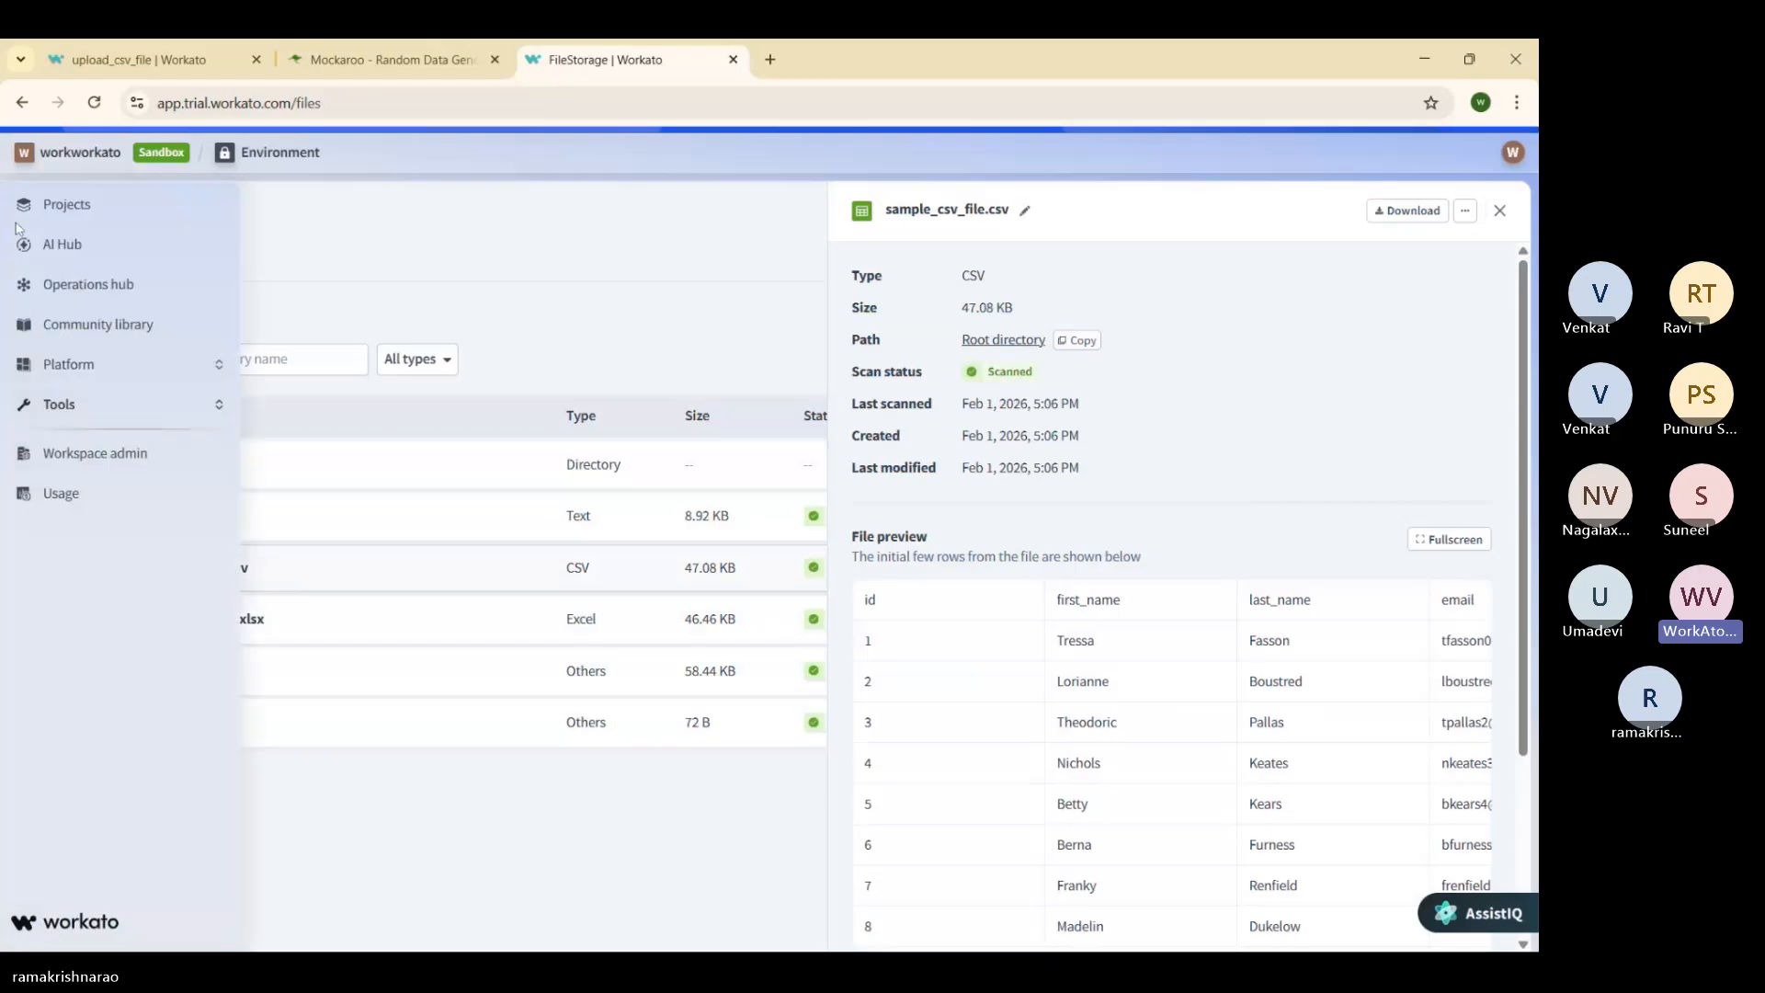
click(157, 223)
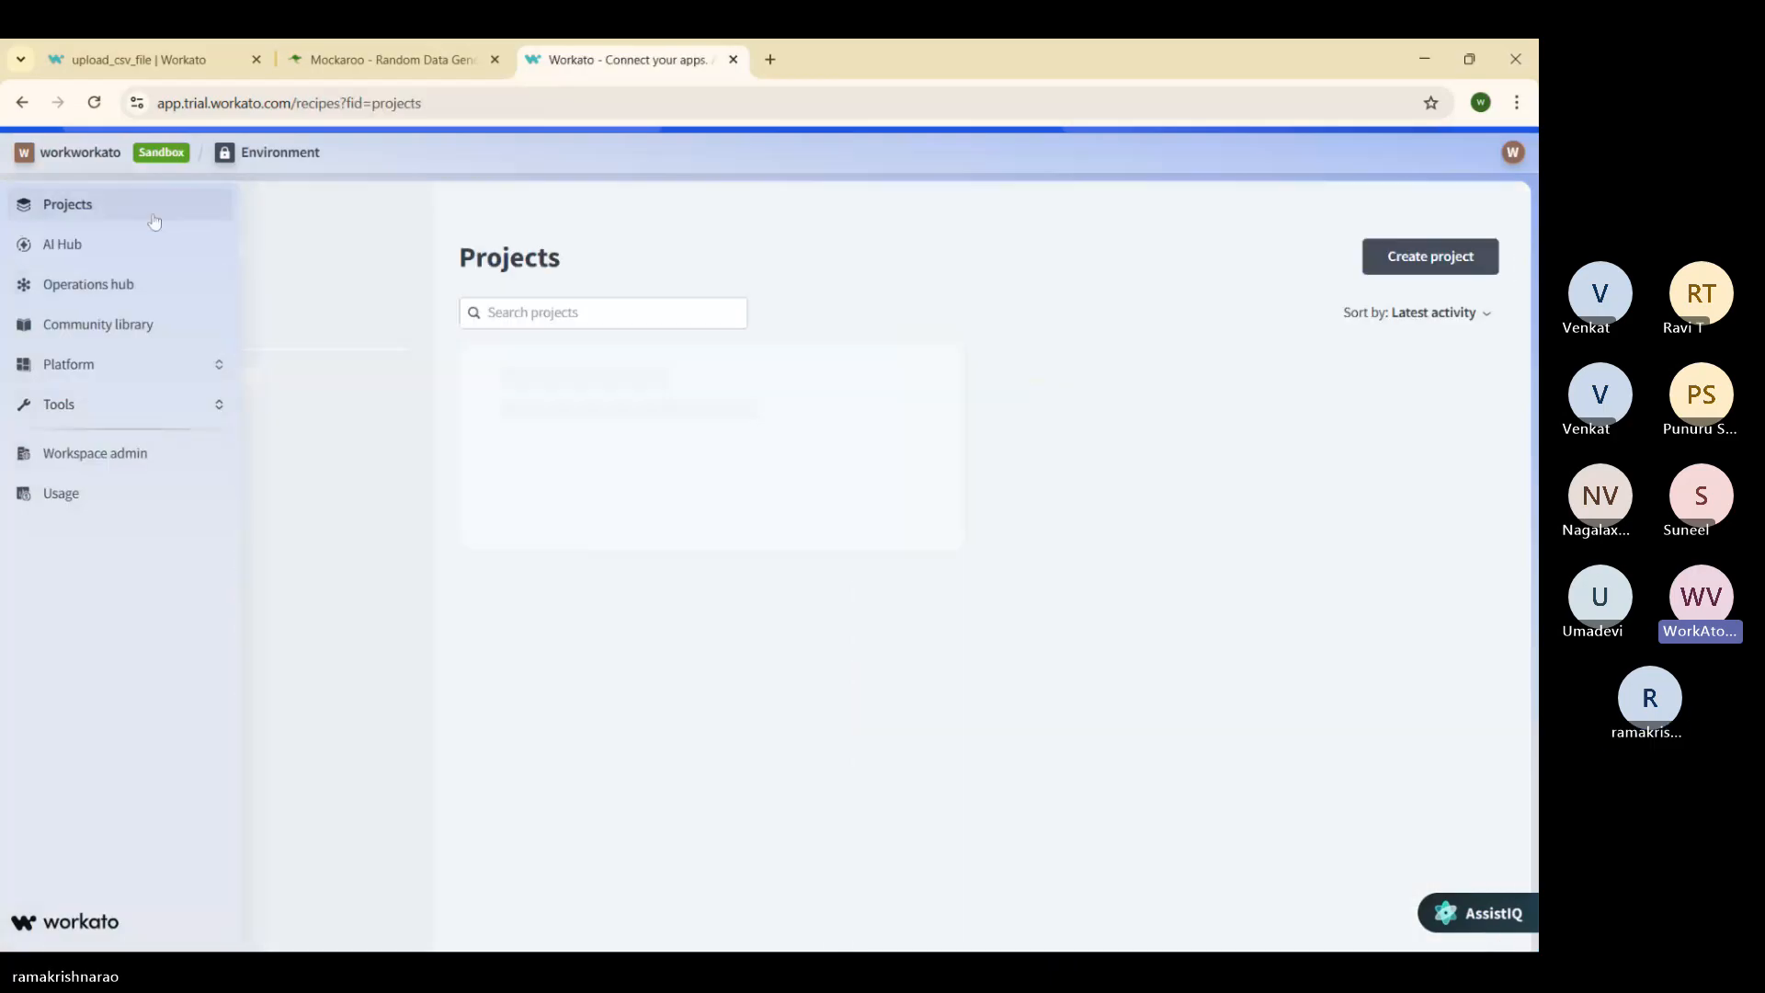
click(714, 474)
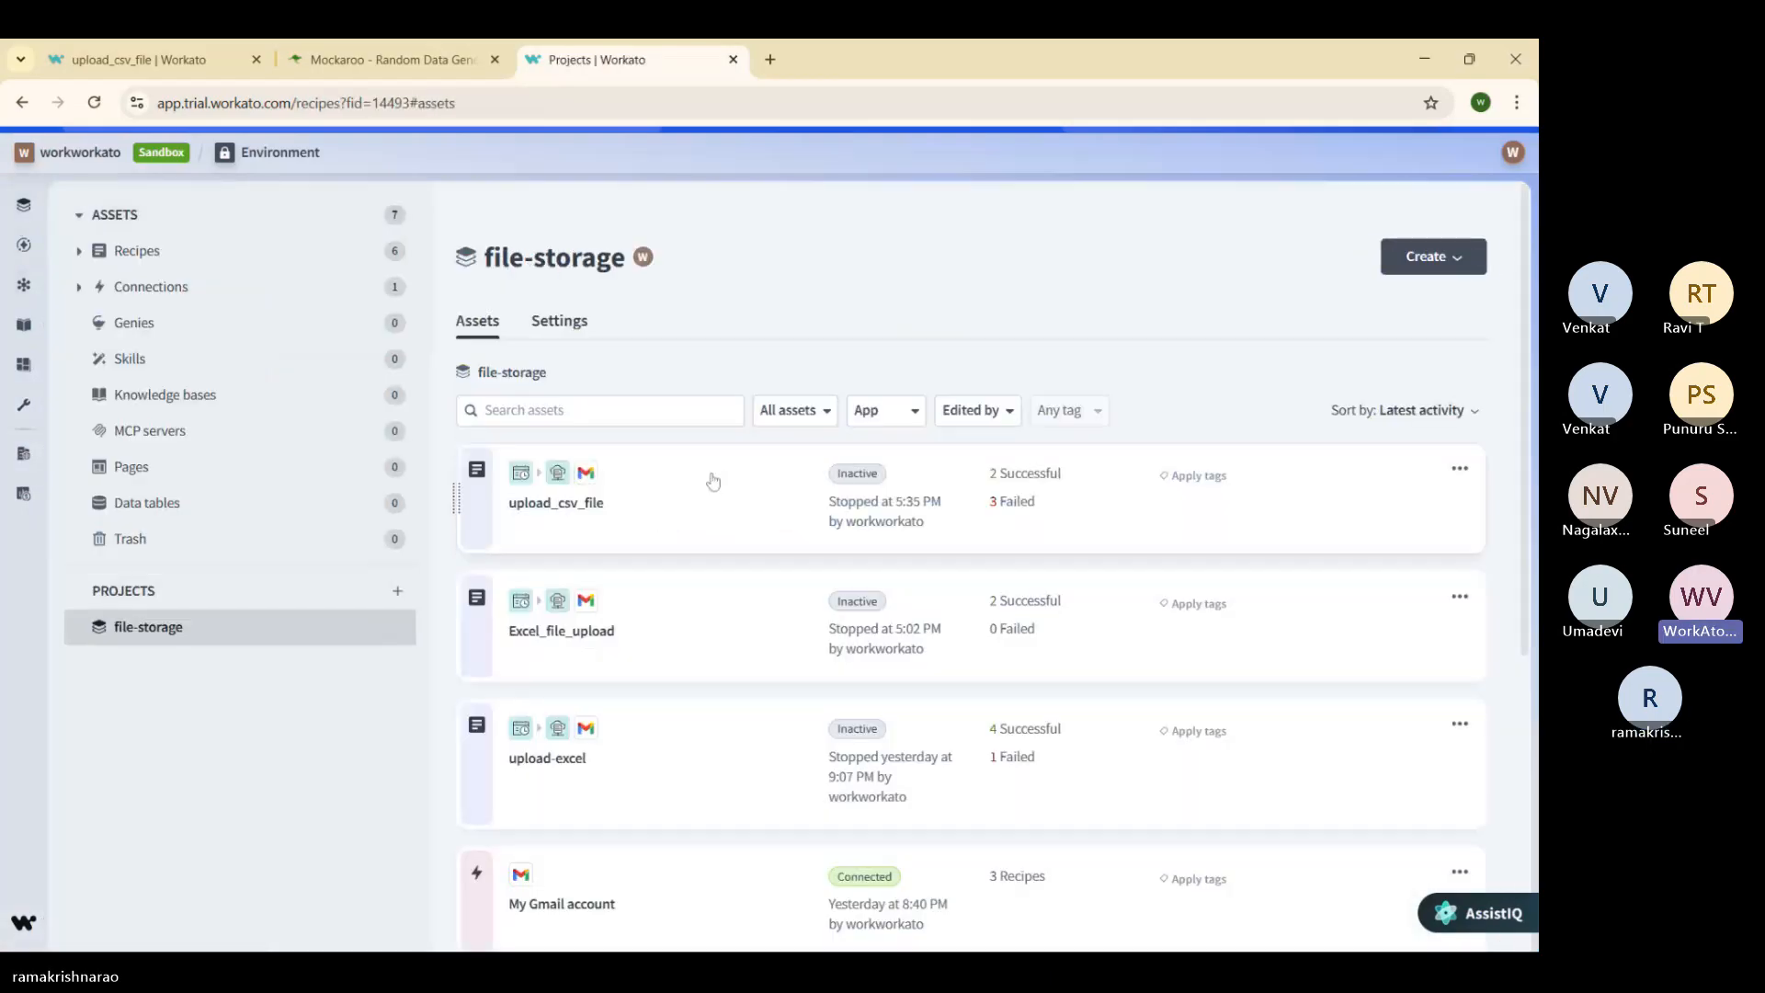
click(715, 488)
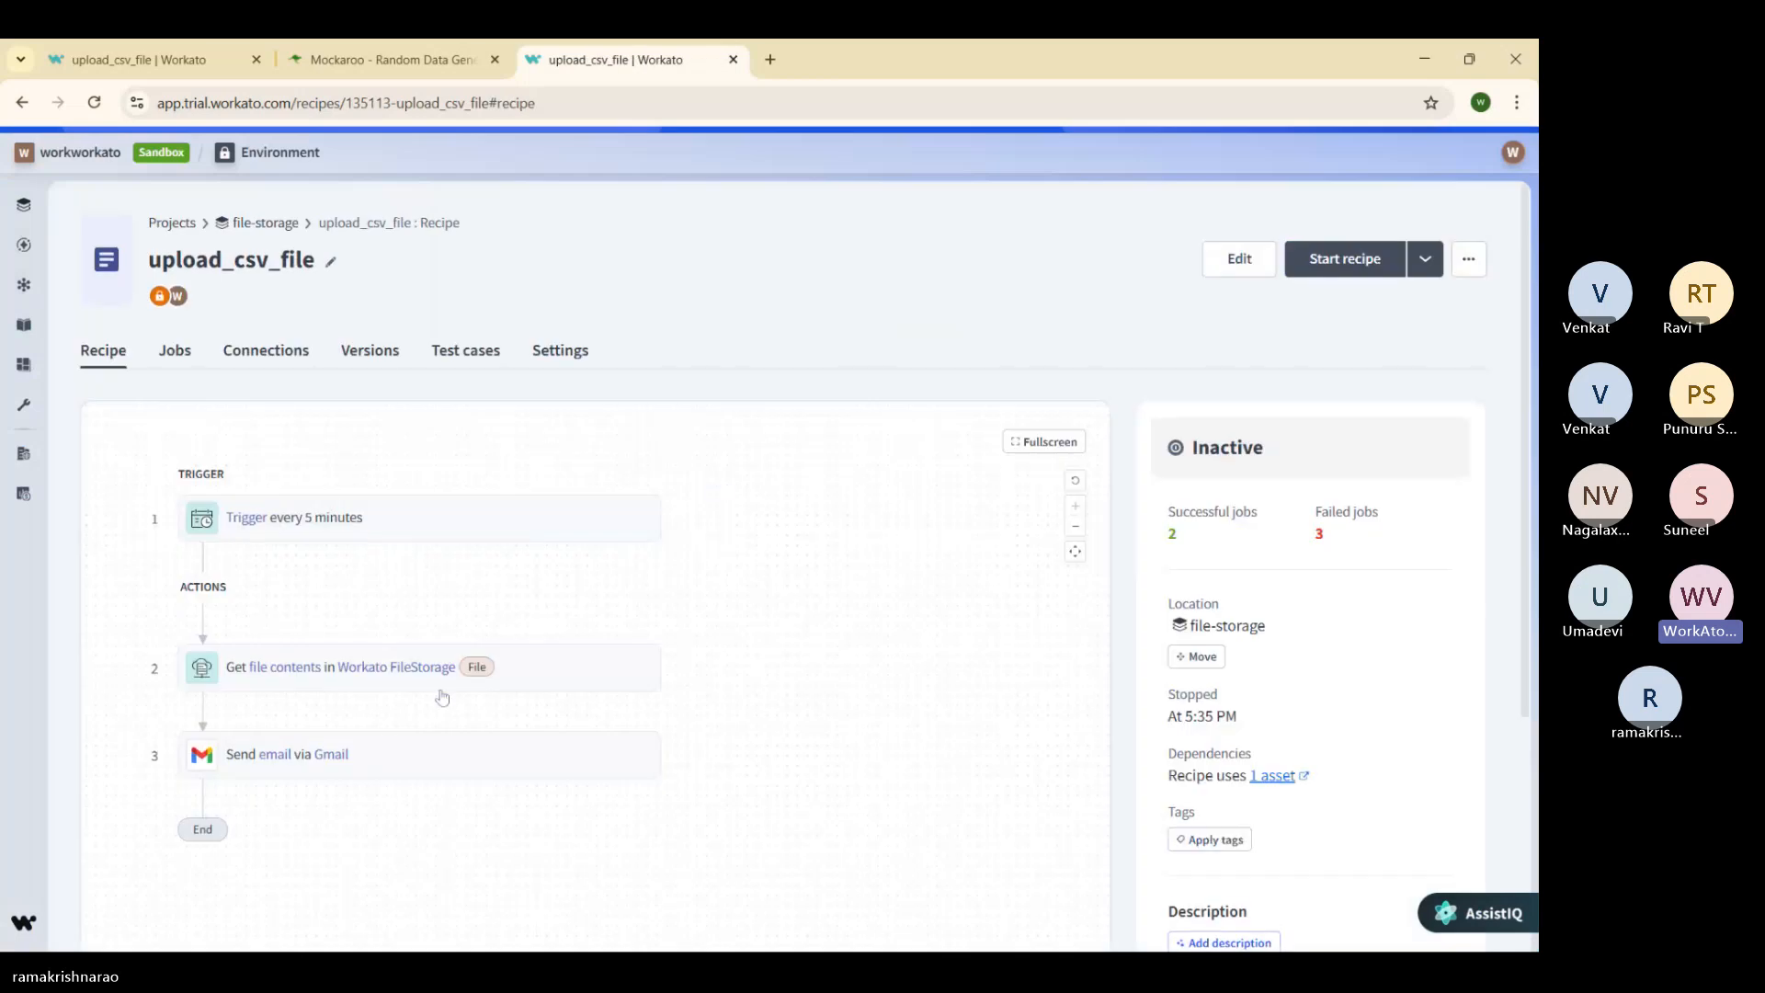
click(422, 688)
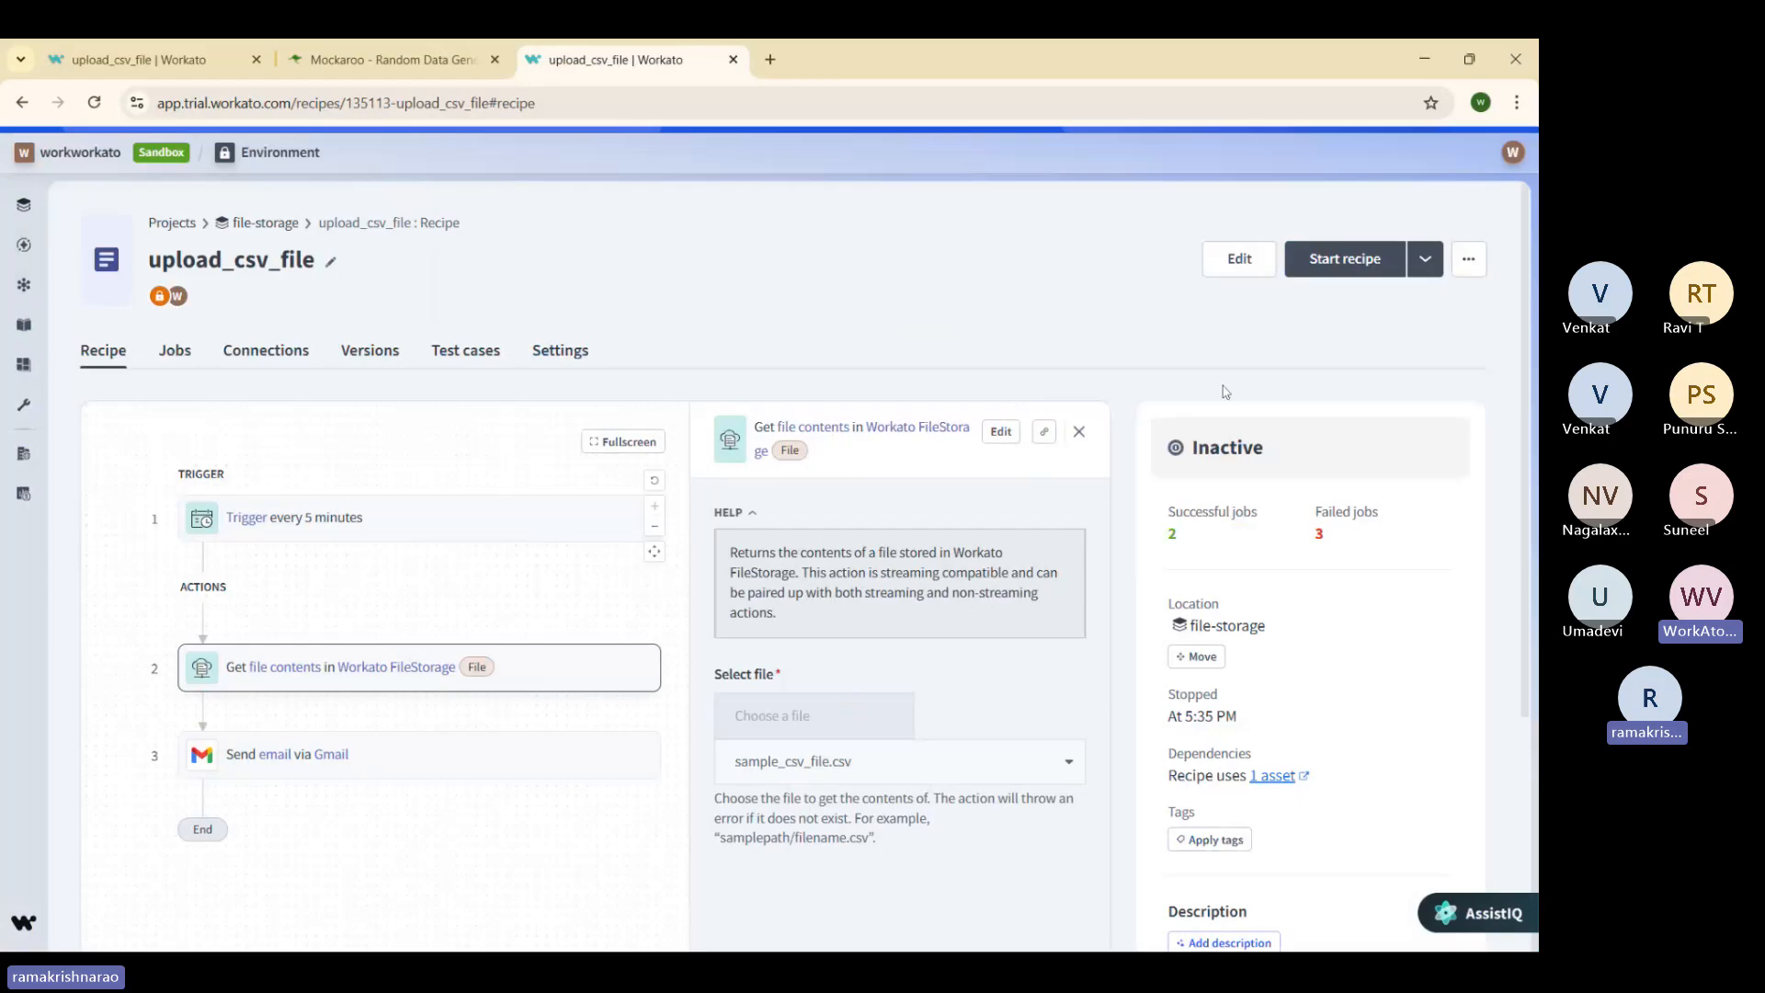
click(1220, 264)
click(1011, 382)
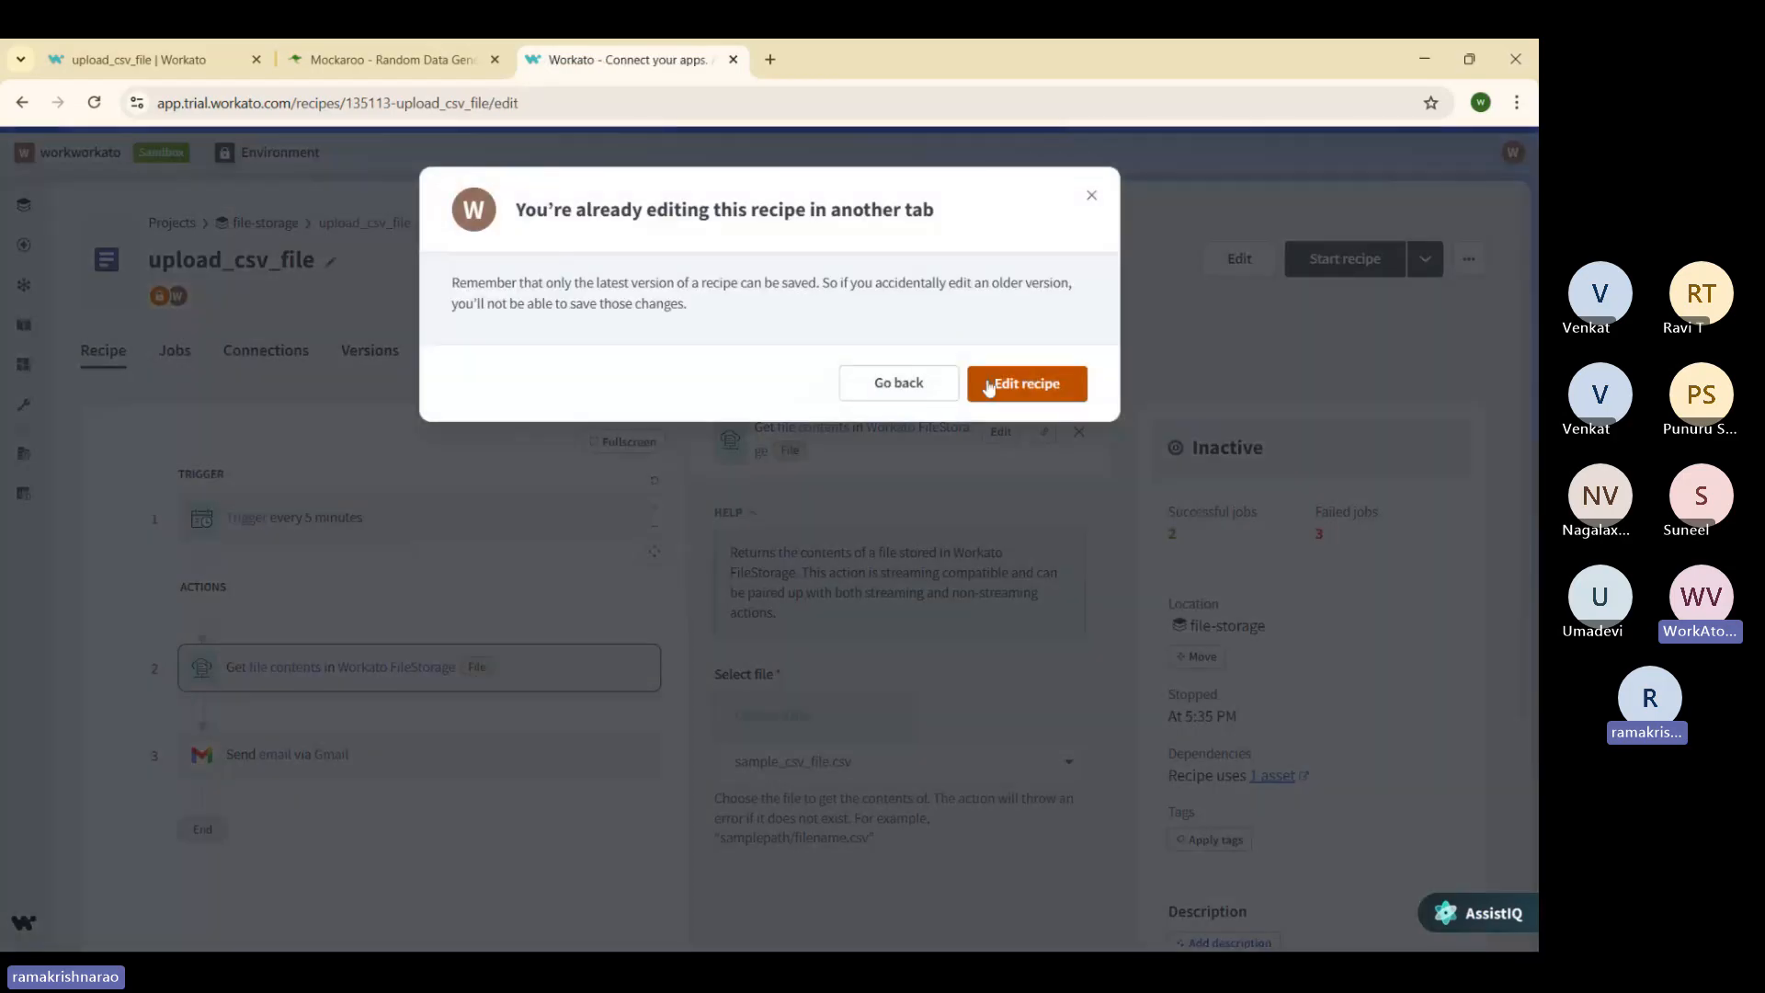
Step: Switch Select file to 'Enter file path' and enter /sample_csv_file.csv
click(852, 555)
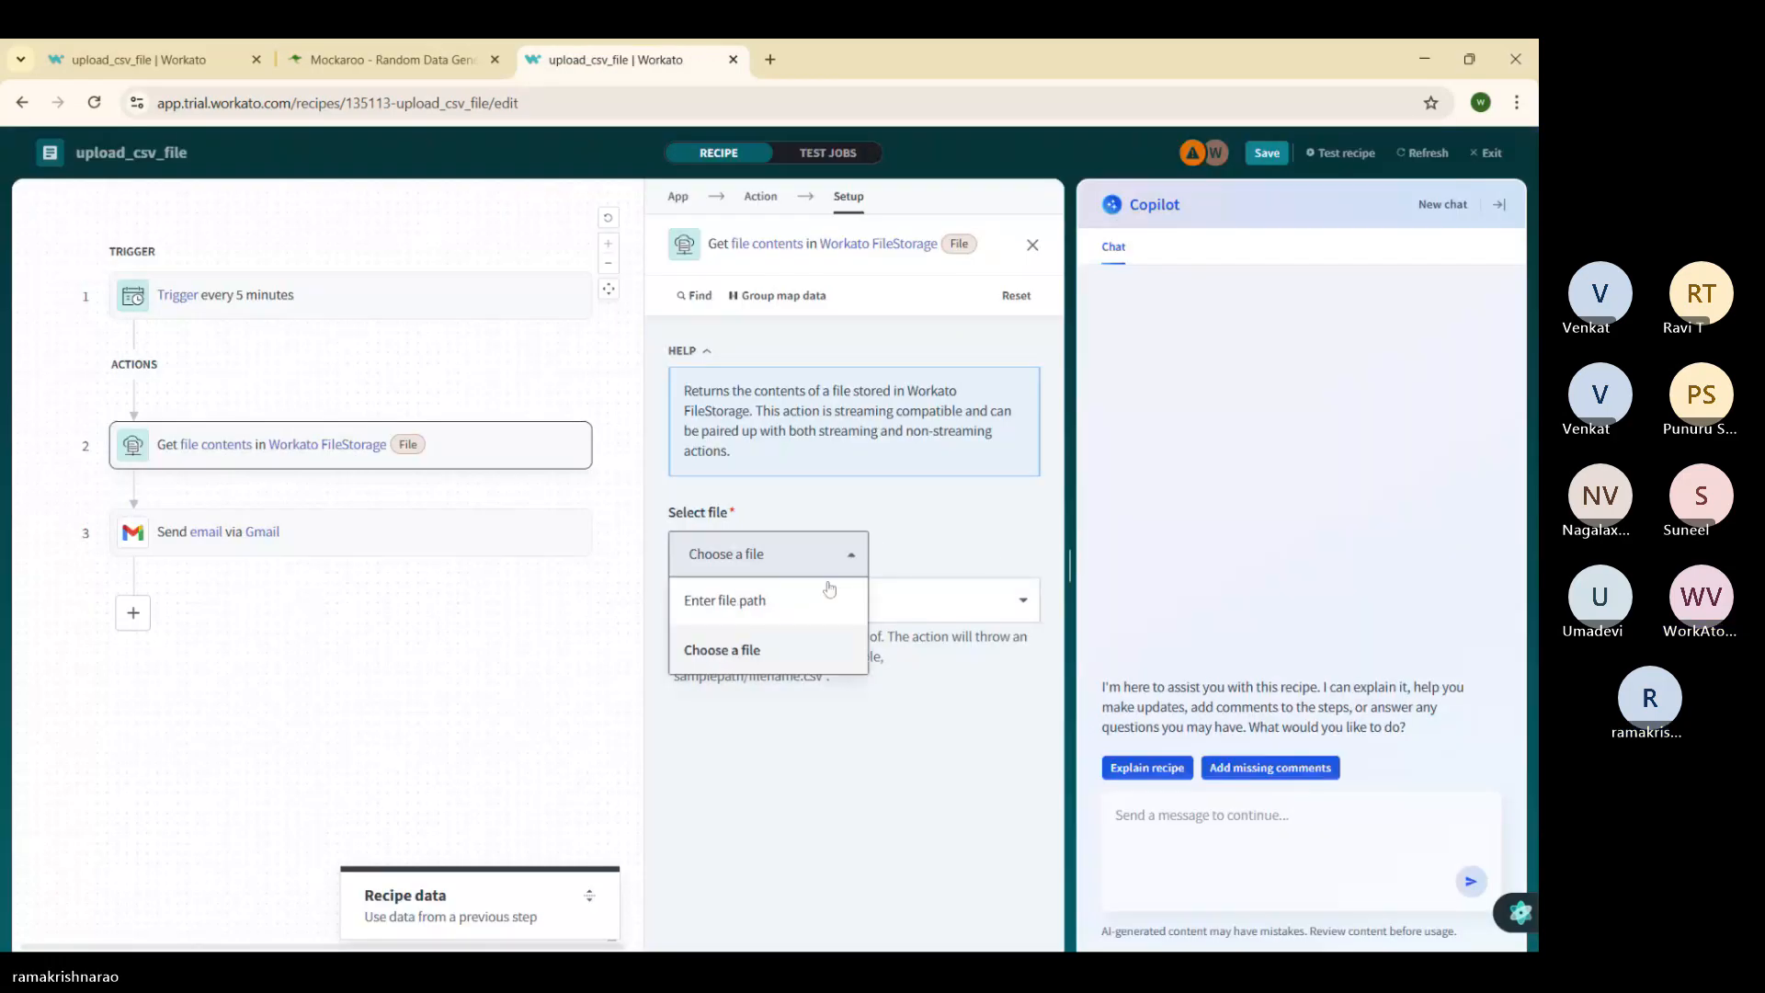
click(726, 600)
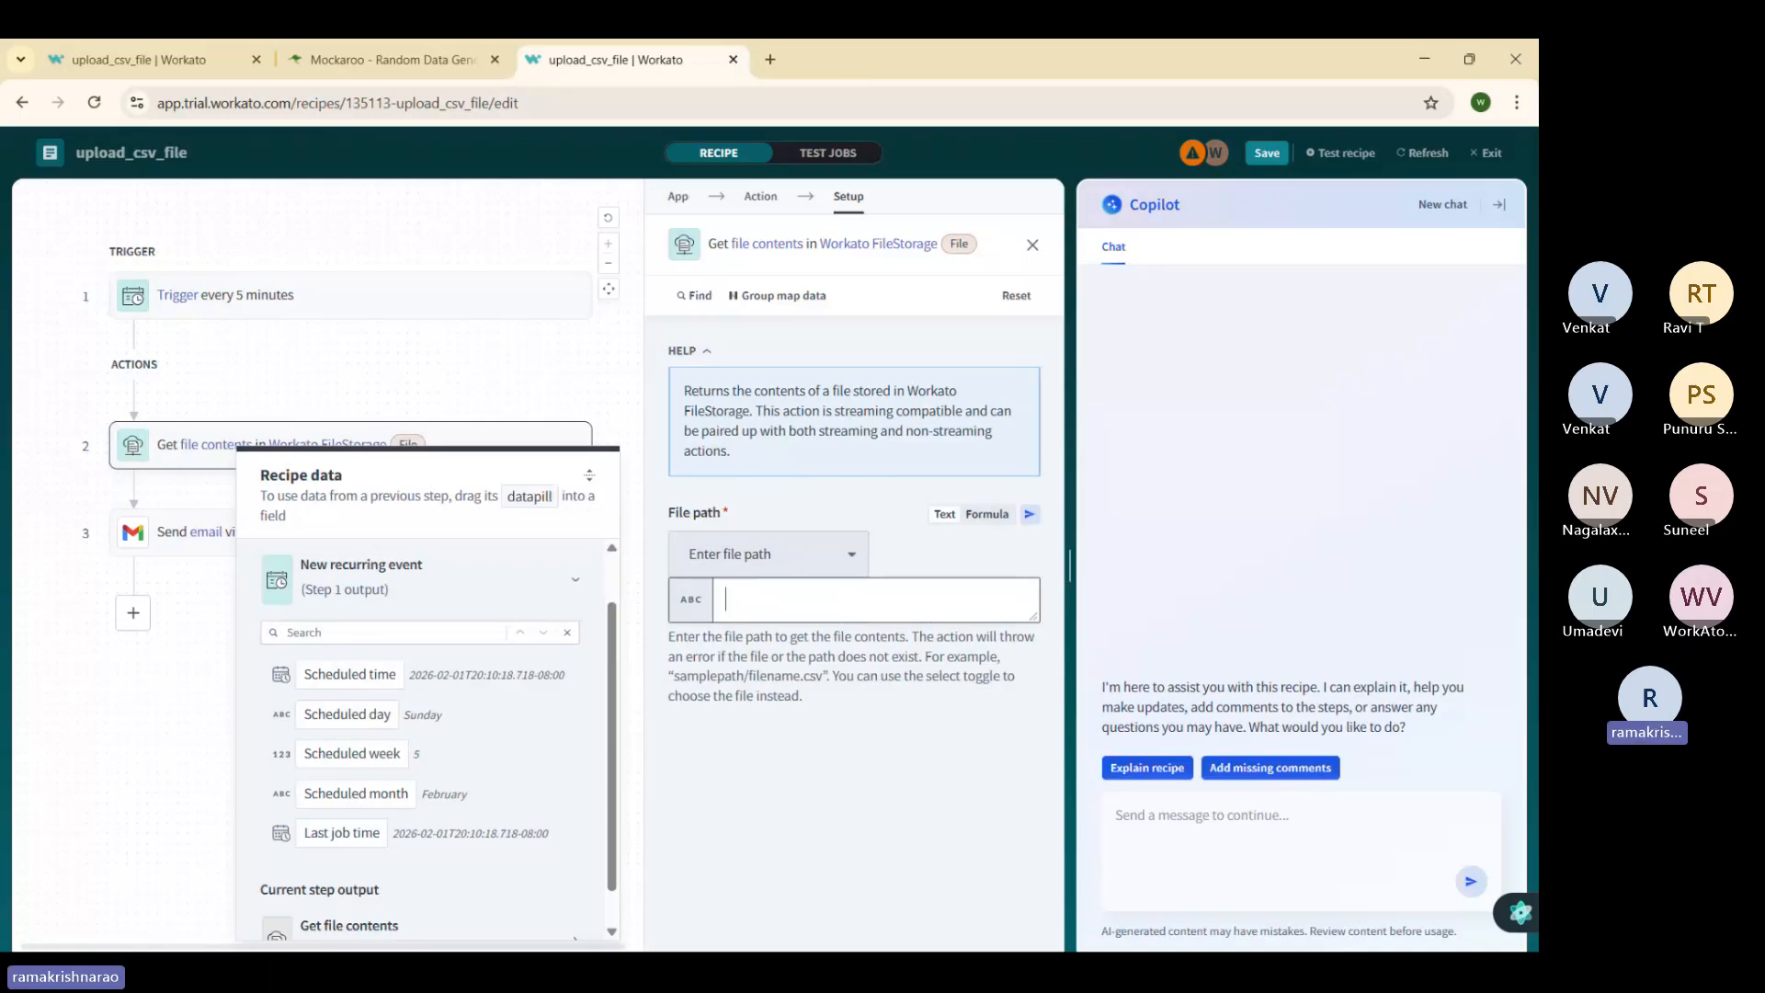
text(/)
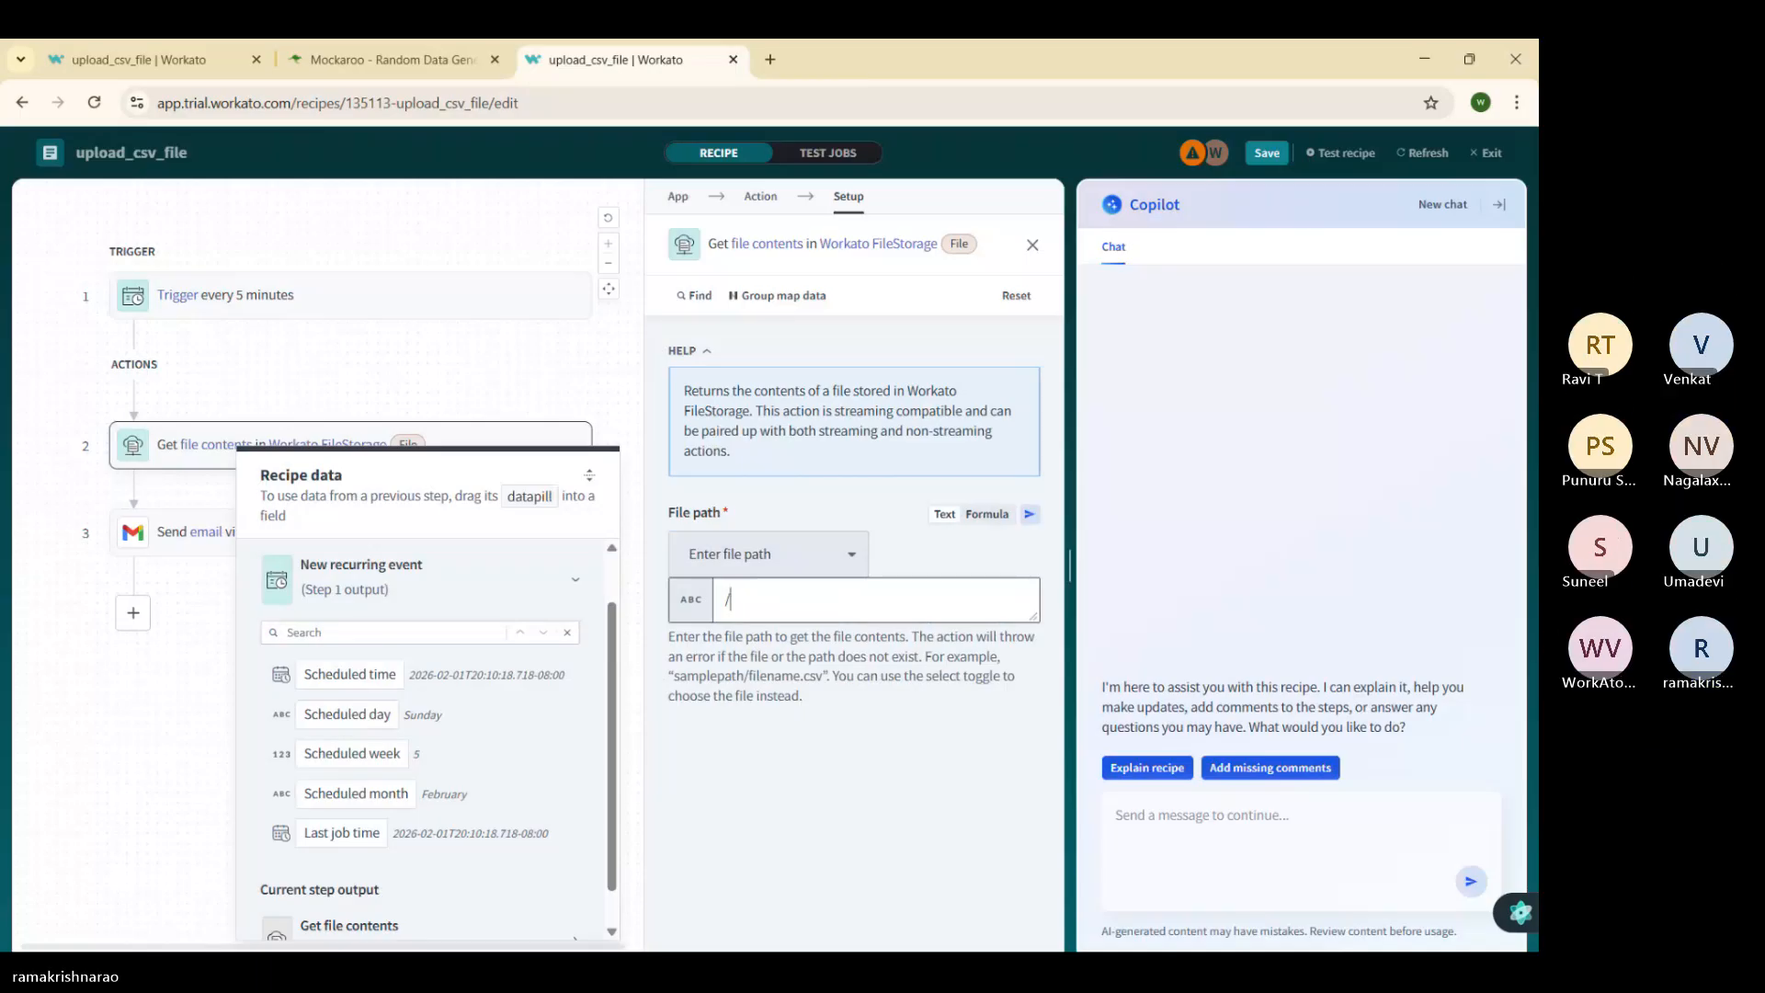
text(/)
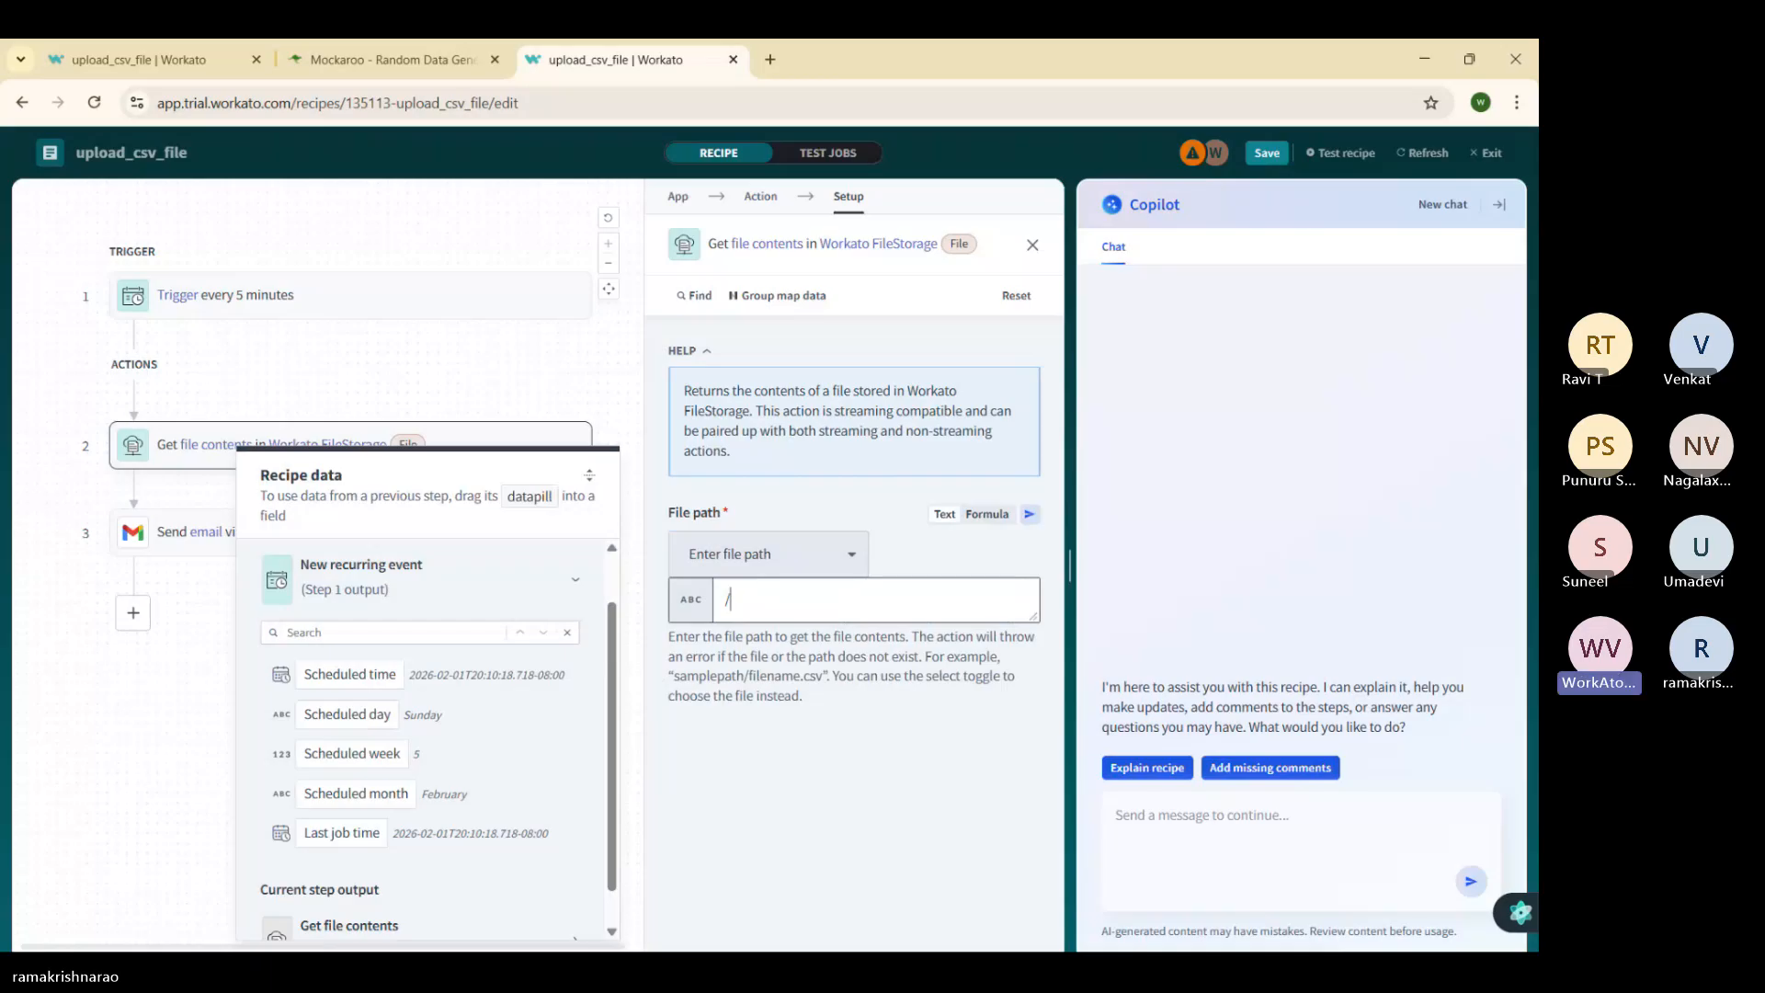
key(BackSpace)
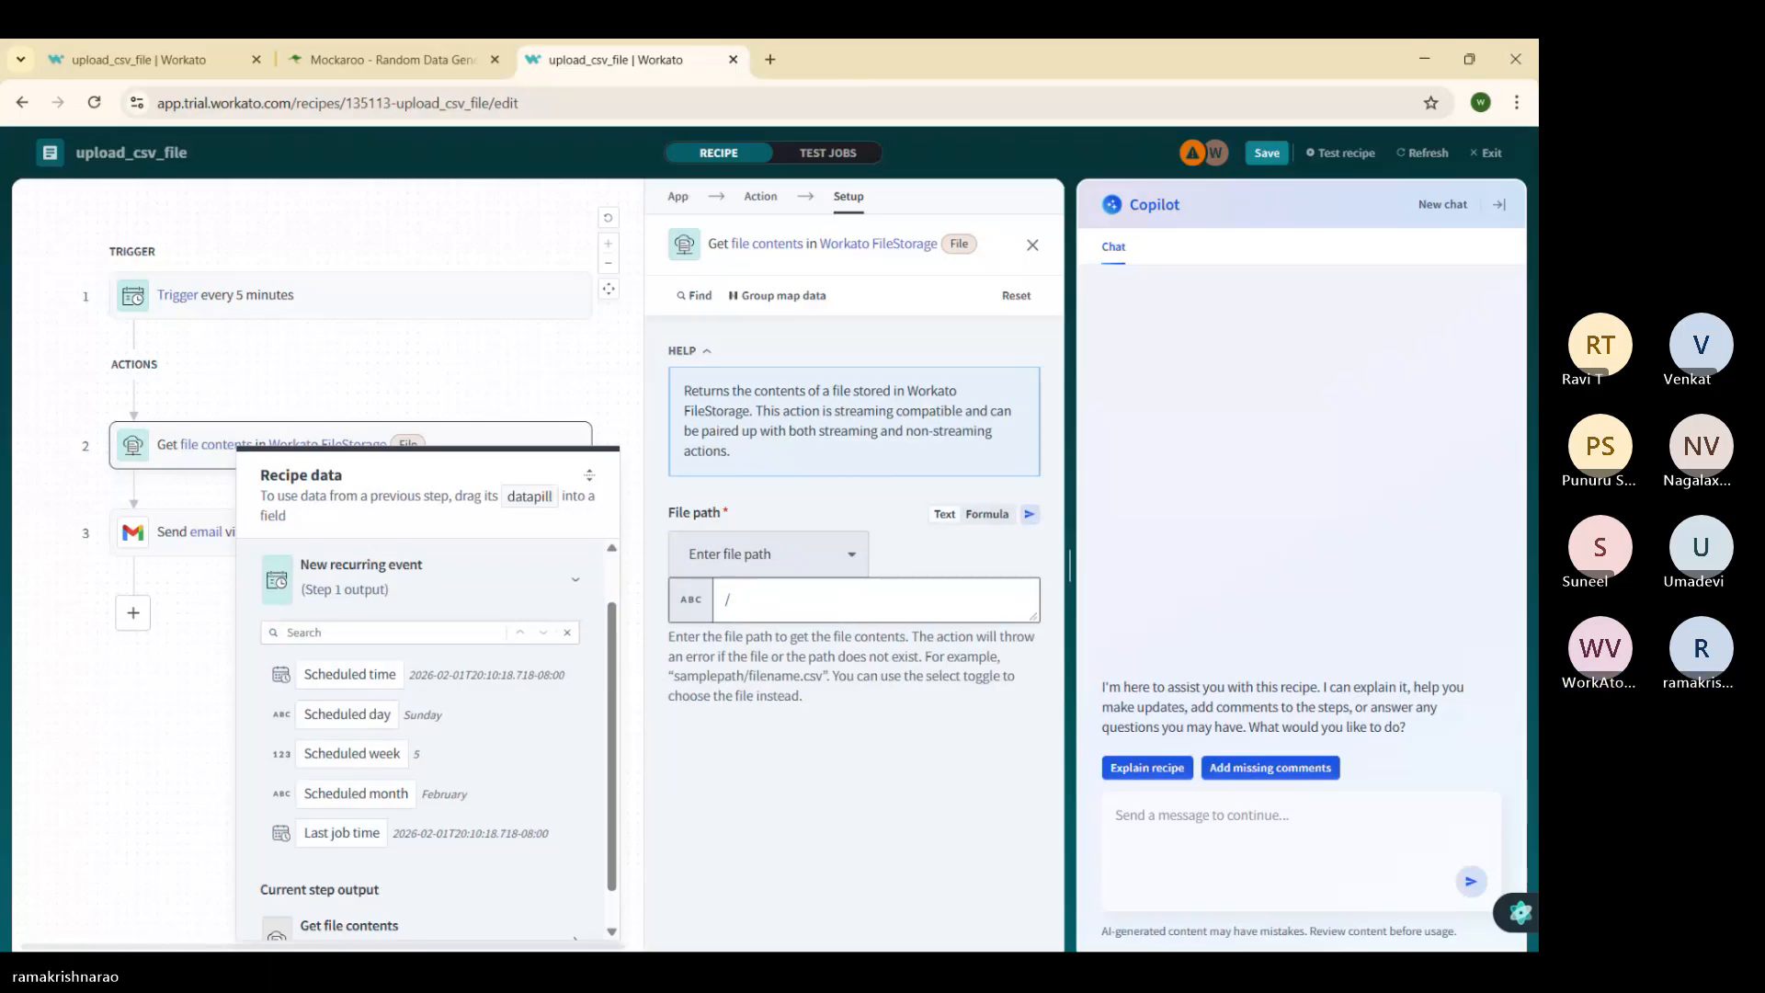
text(sample)
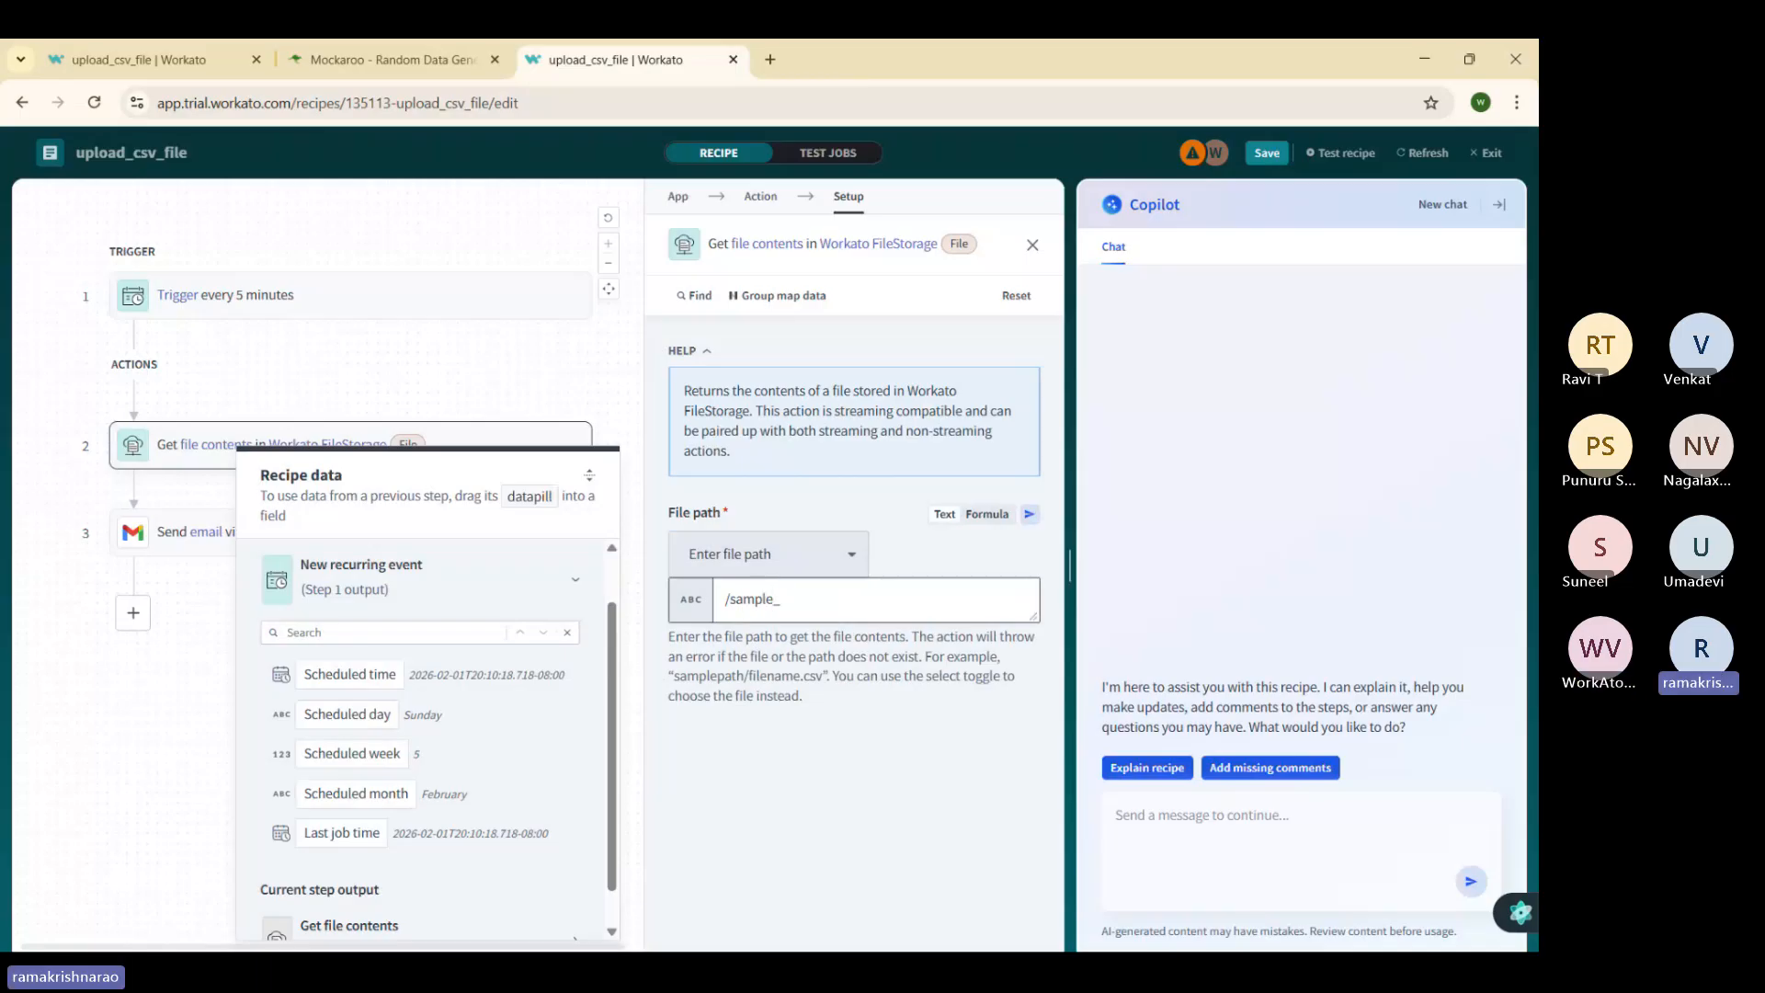
text(_s)
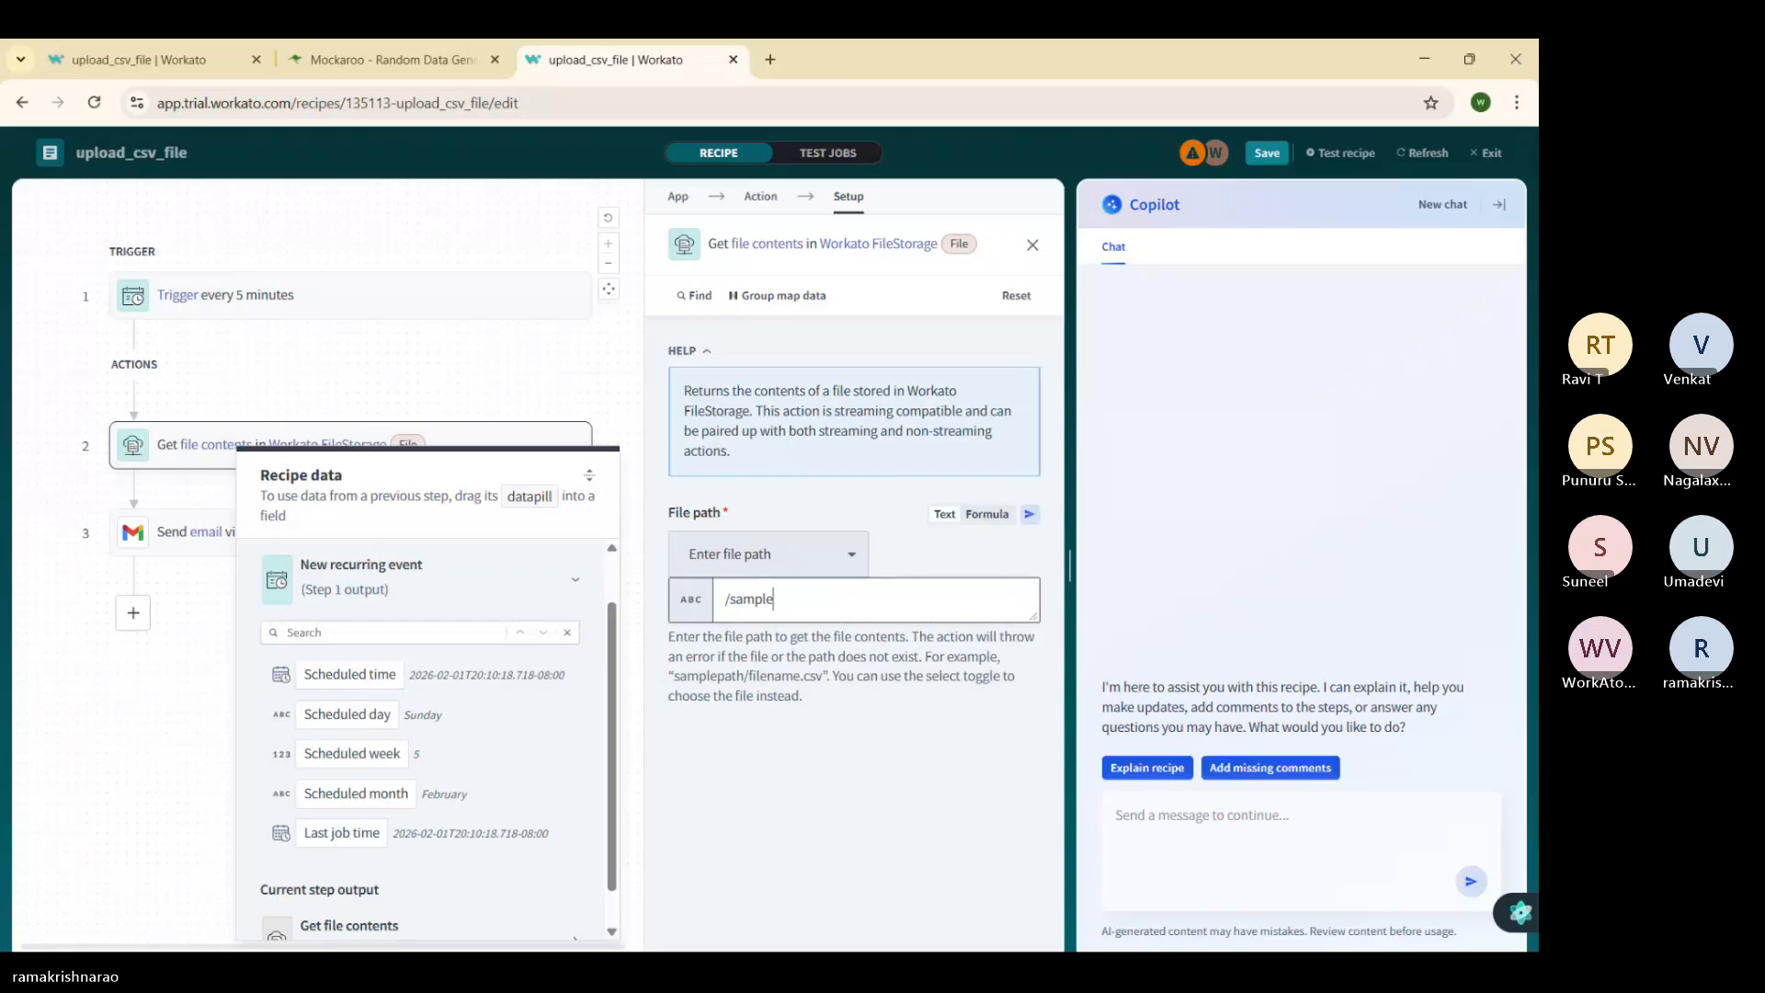
text(_cx)
key(BackSpace)
text(sv_file)
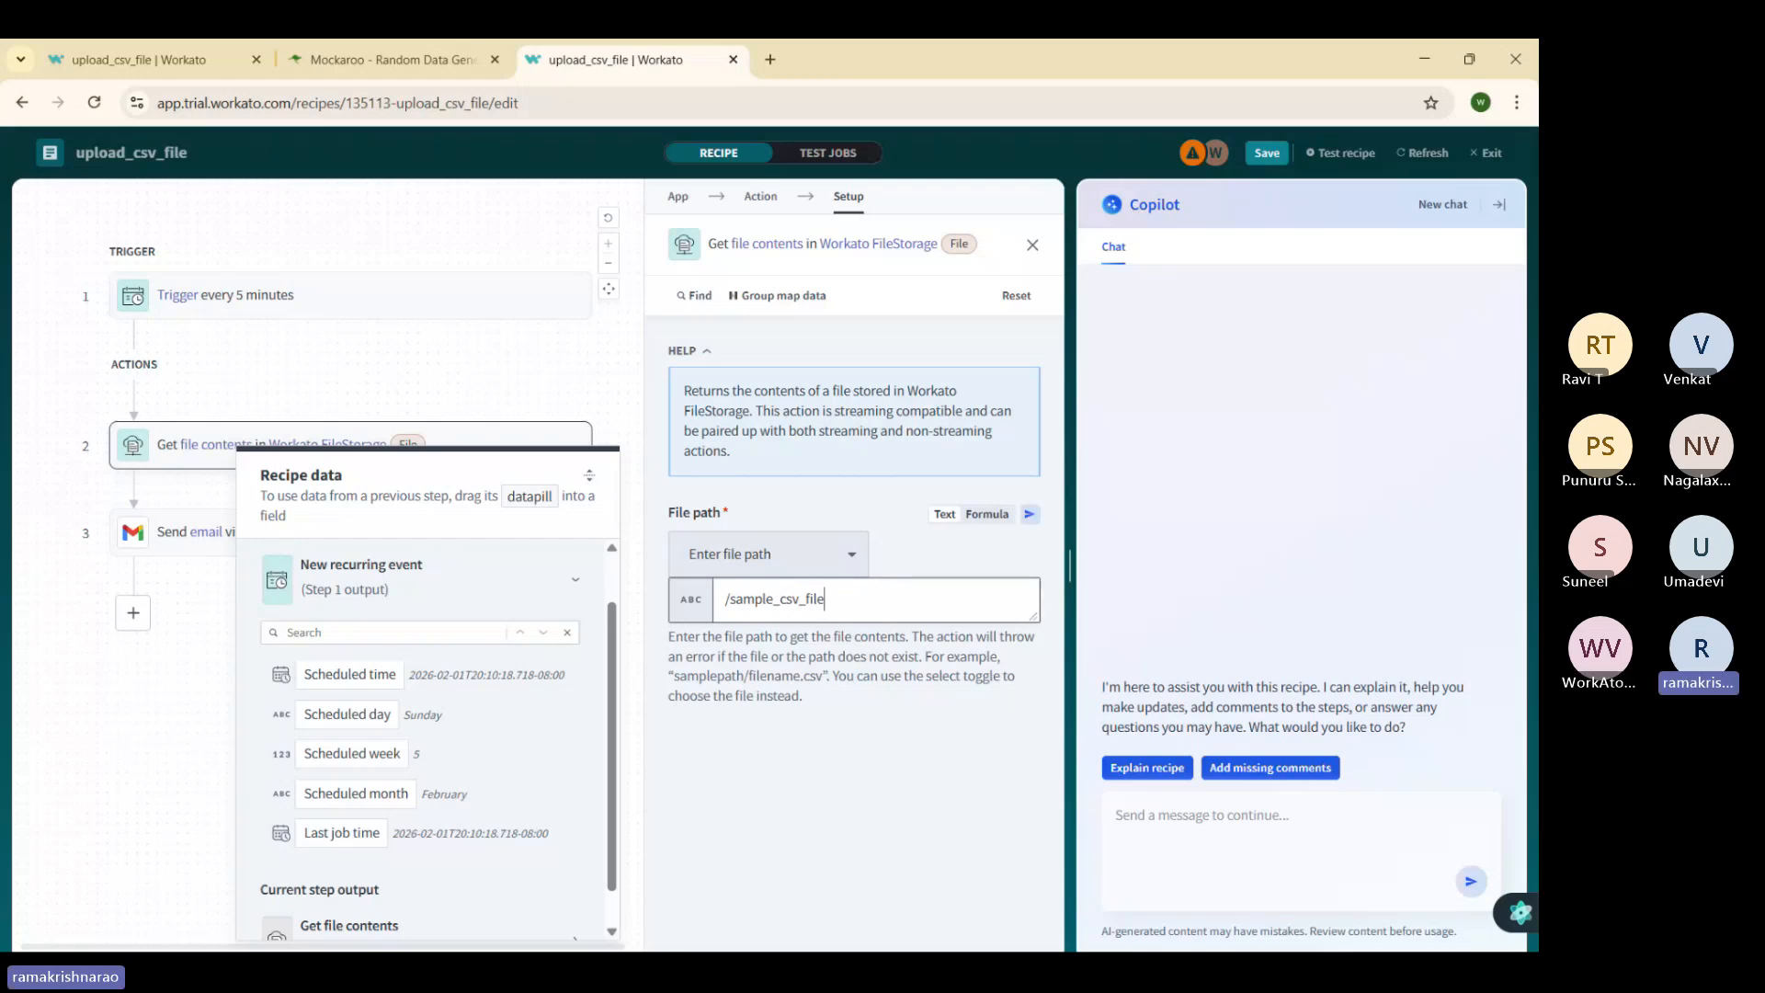
text(.cs)
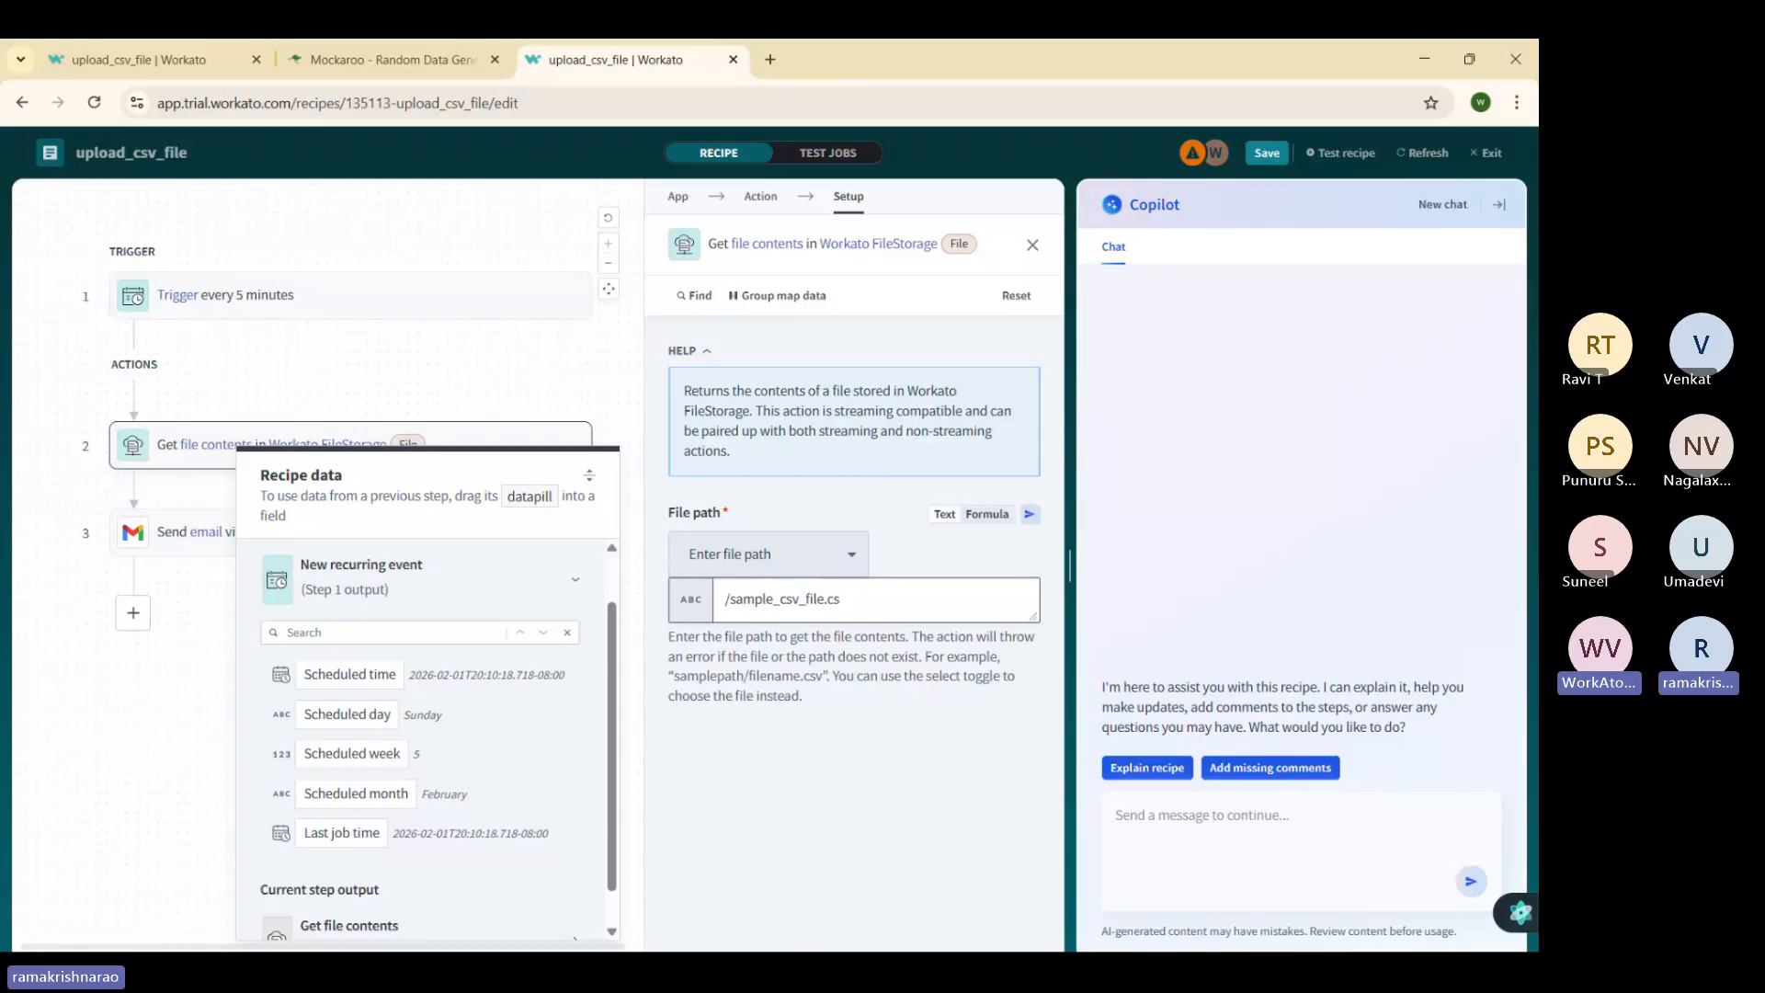
text(v)
click(115, 742)
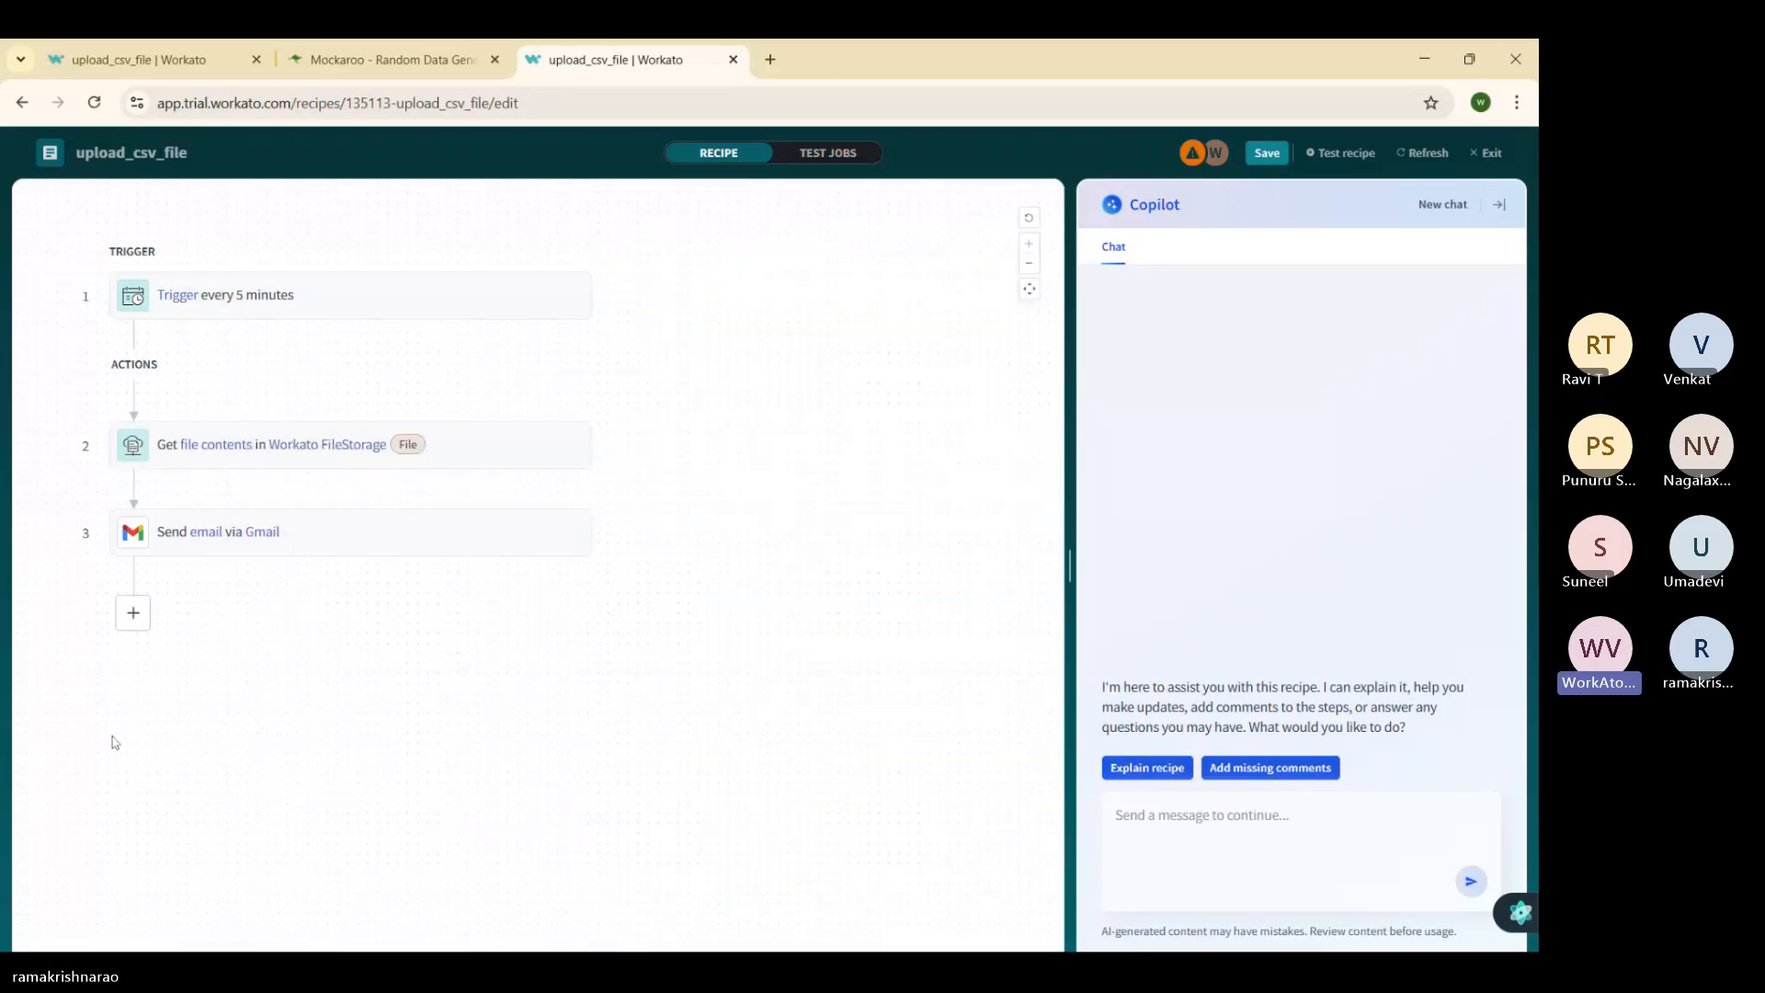
Step: In Test jobs, inspect the Send email via Gmail step output, including its Label IDs
click(863, 154)
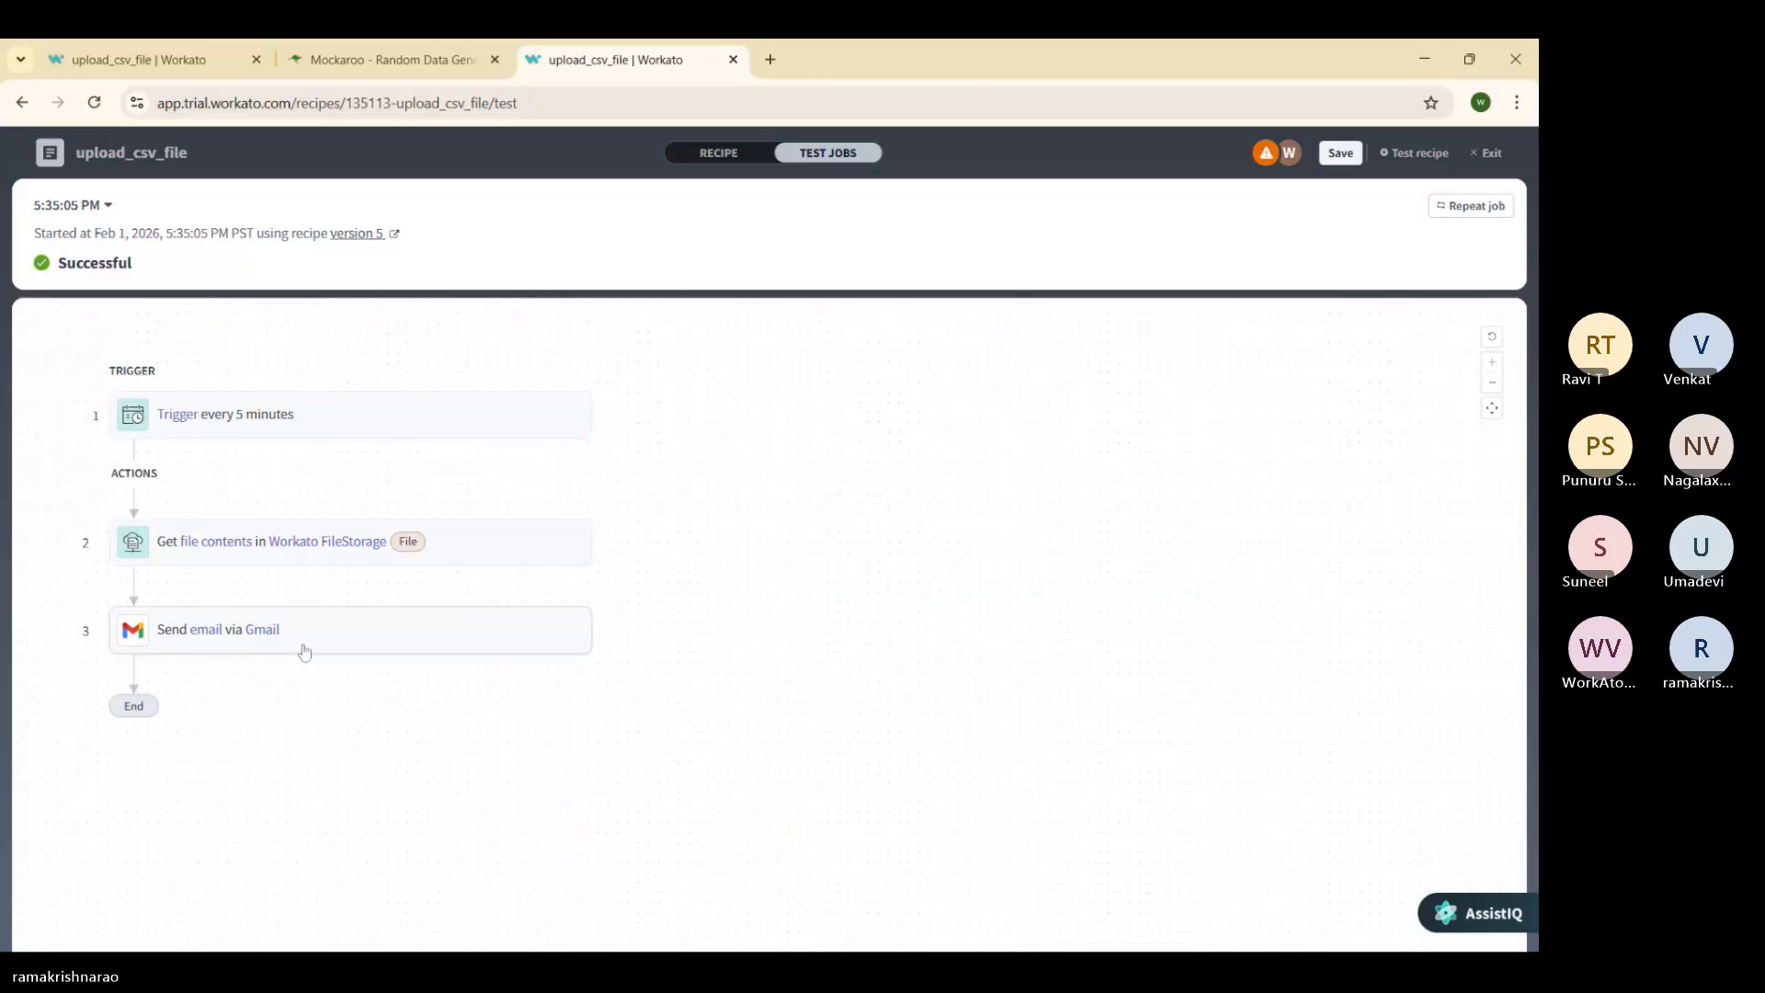
click(211, 628)
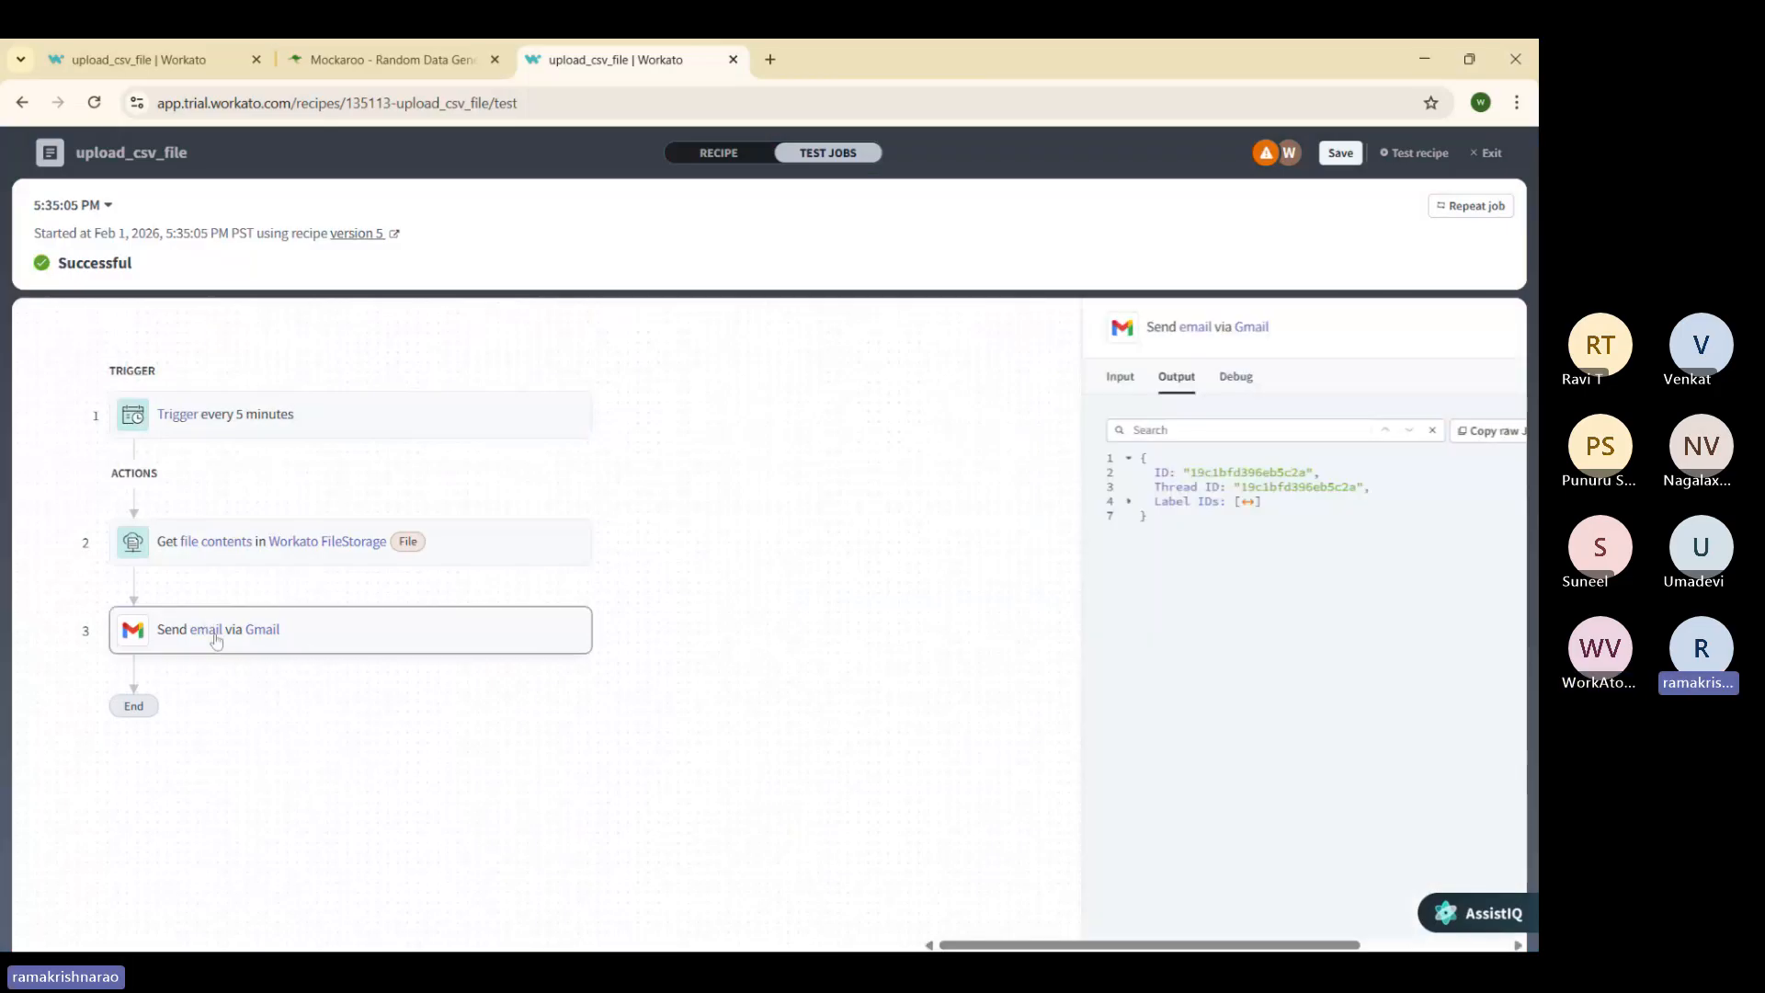
click(970, 501)
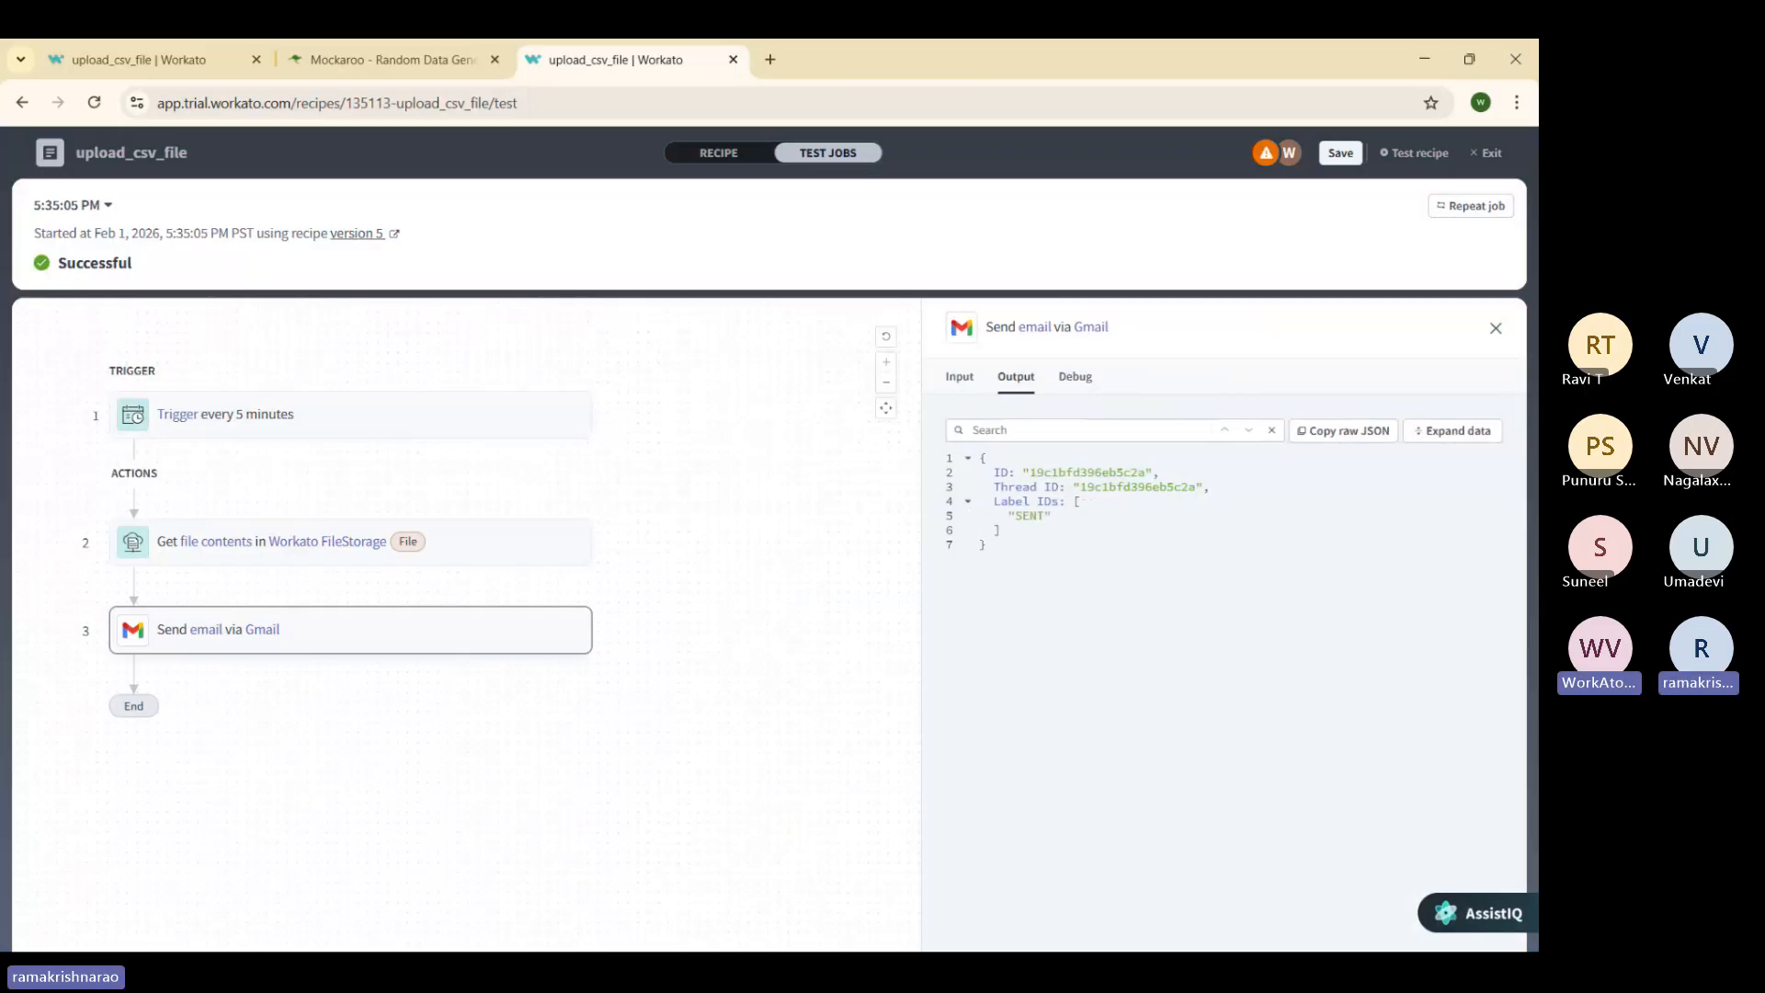
click(902, 642)
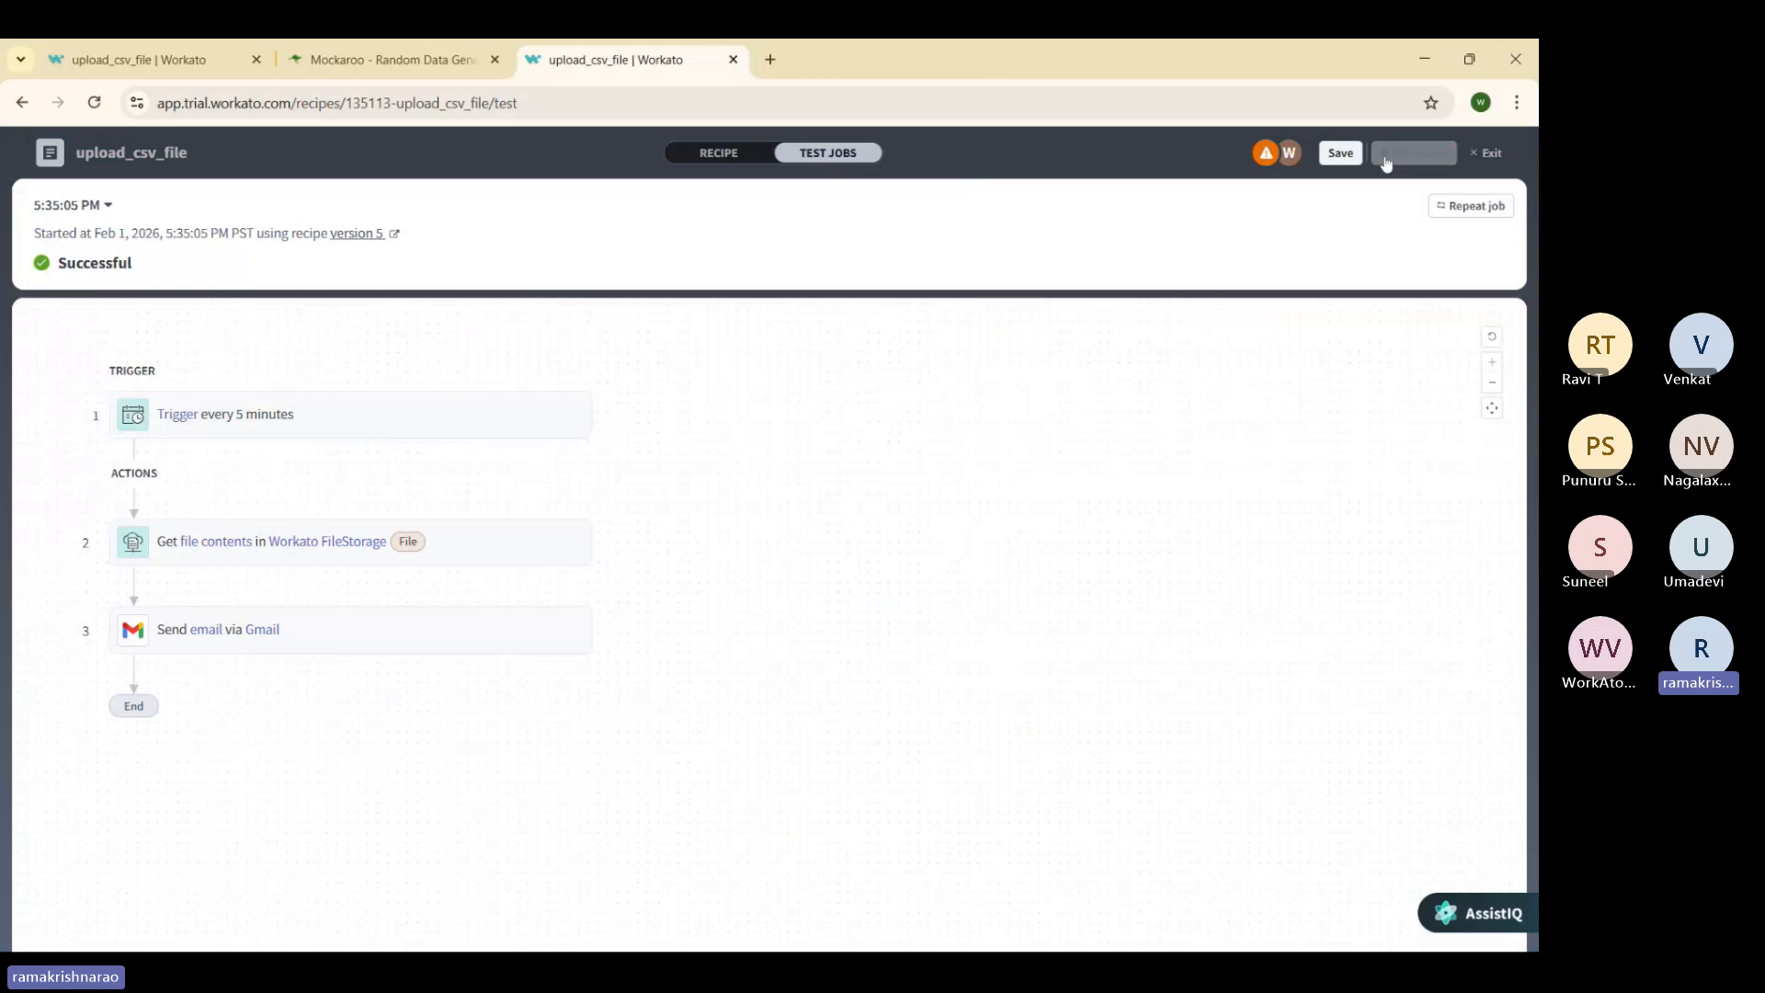
Step: Run a new recipe test and check the Get file contents step output
click(1421, 153)
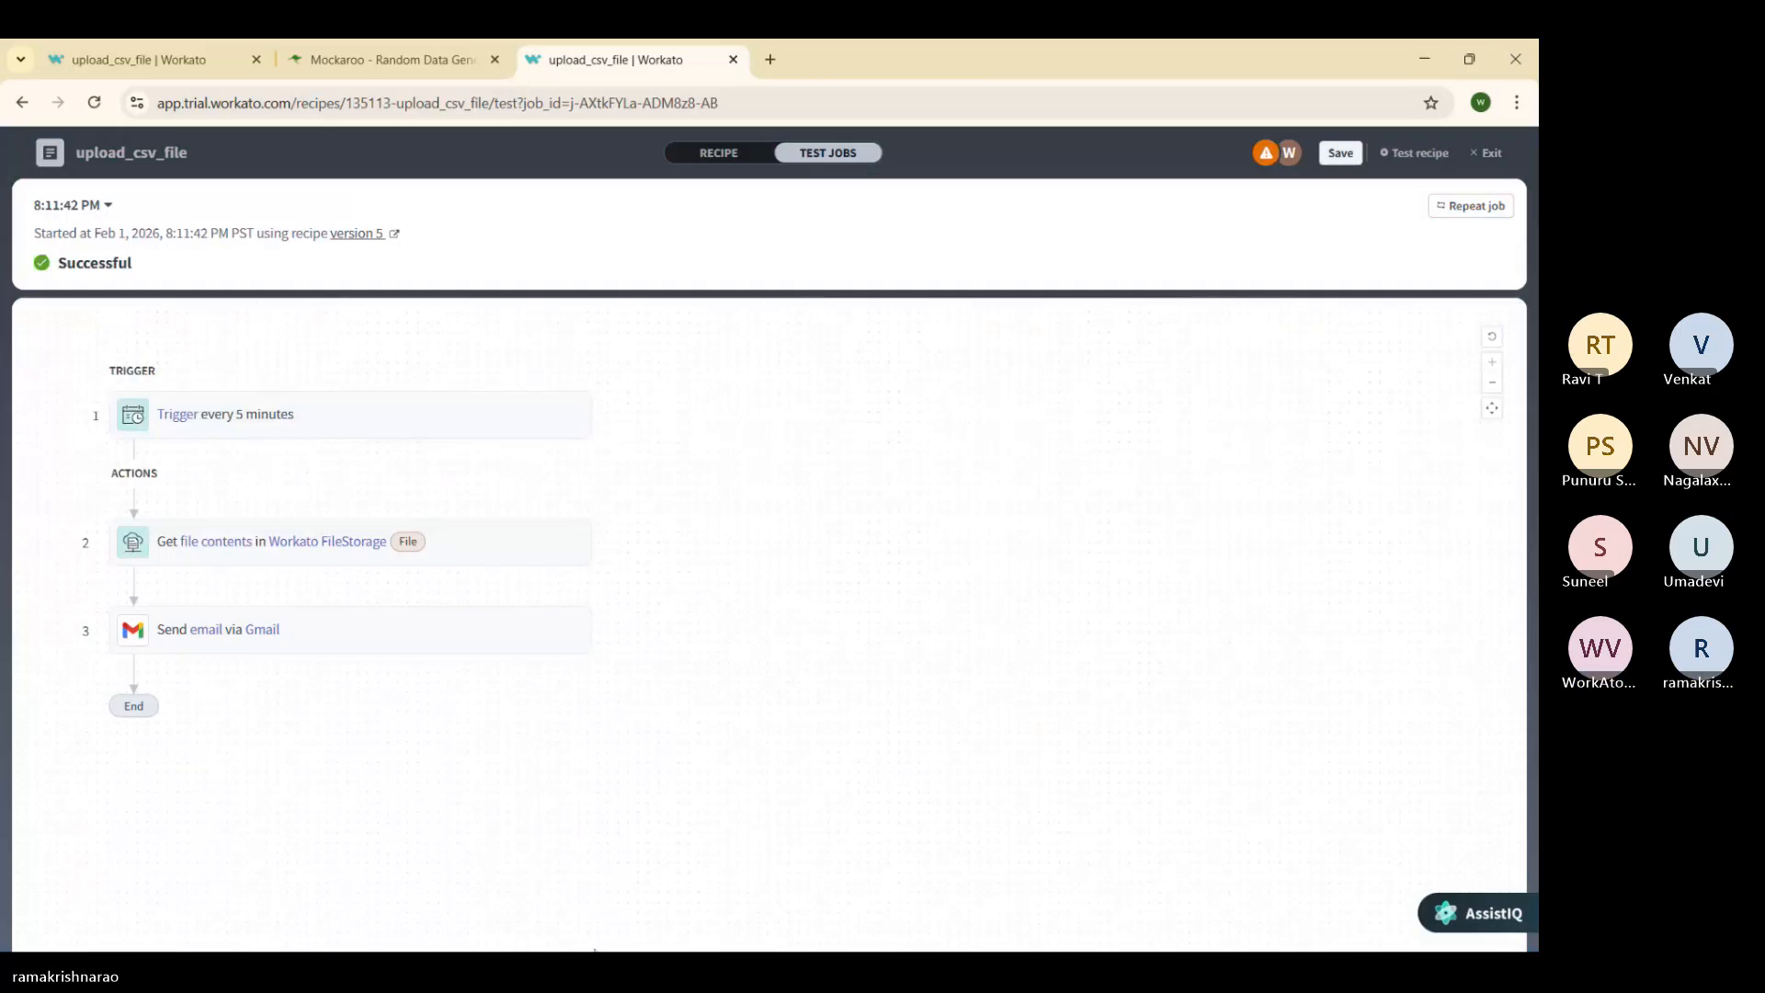
click(364, 641)
click(293, 545)
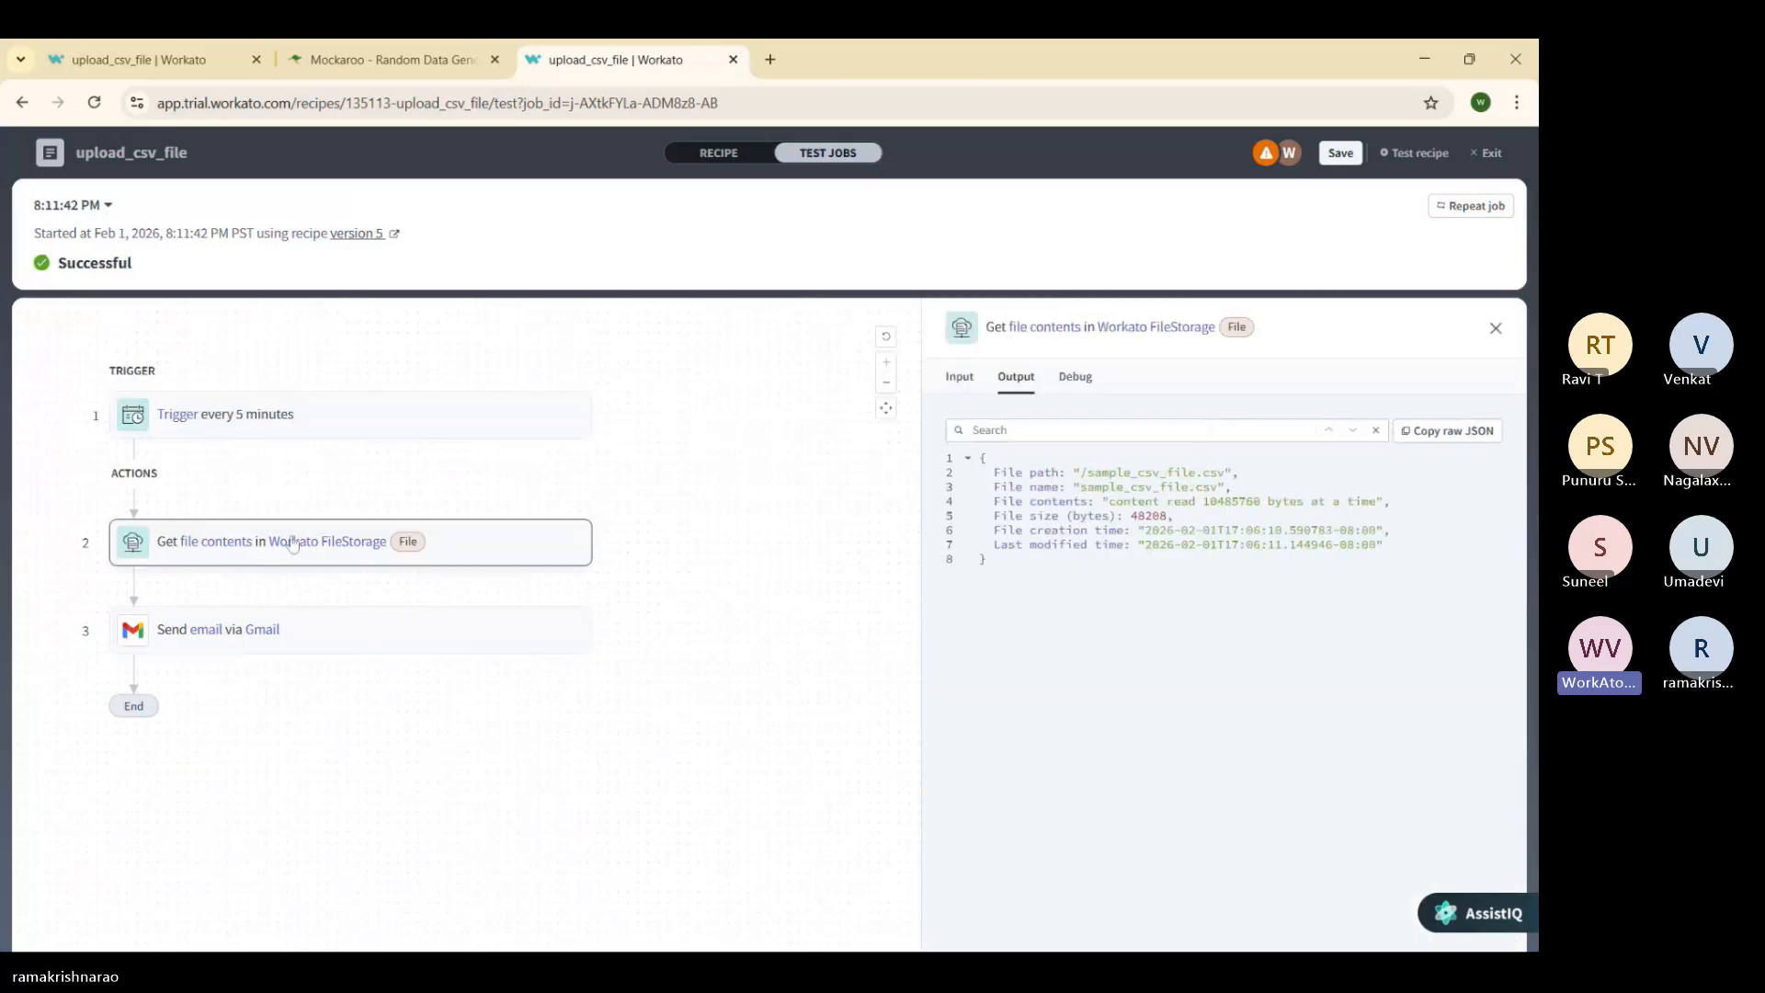